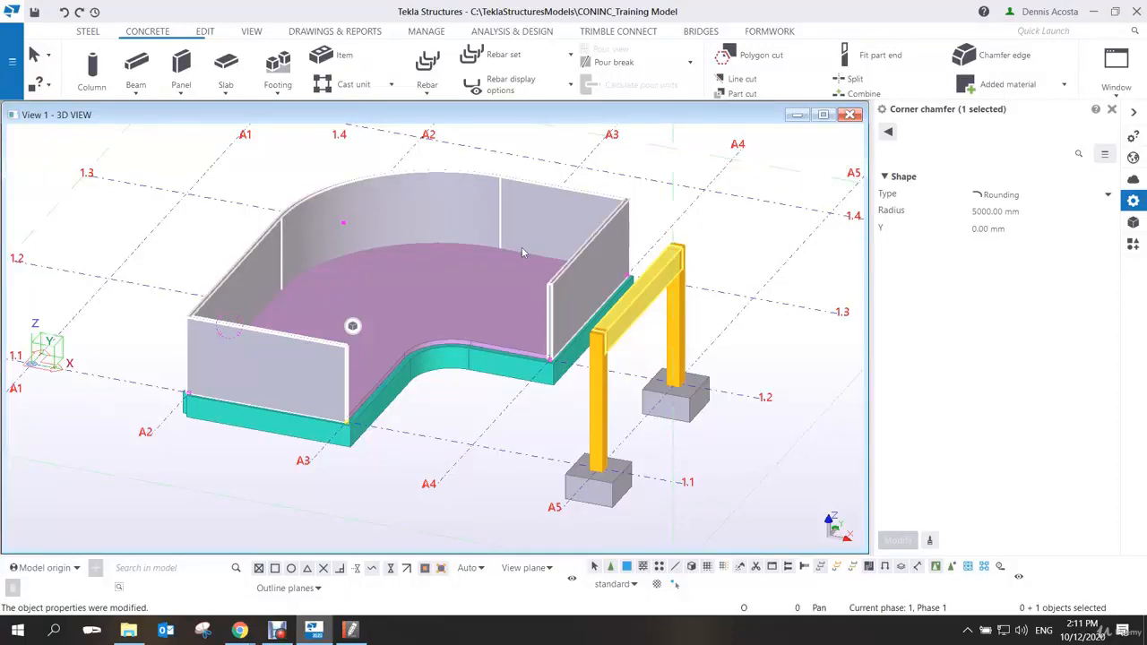
Select all the concrete parts in the 3D view and delete them from the model
scroll(521, 260, down, 4)
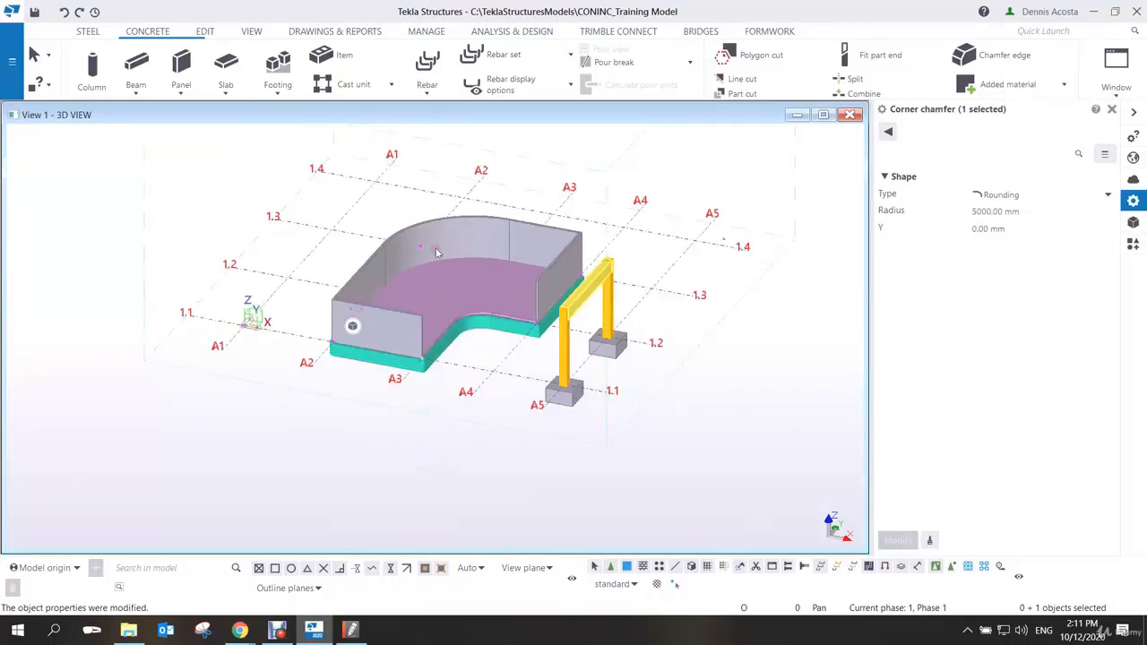
drag(292, 167, 657, 490)
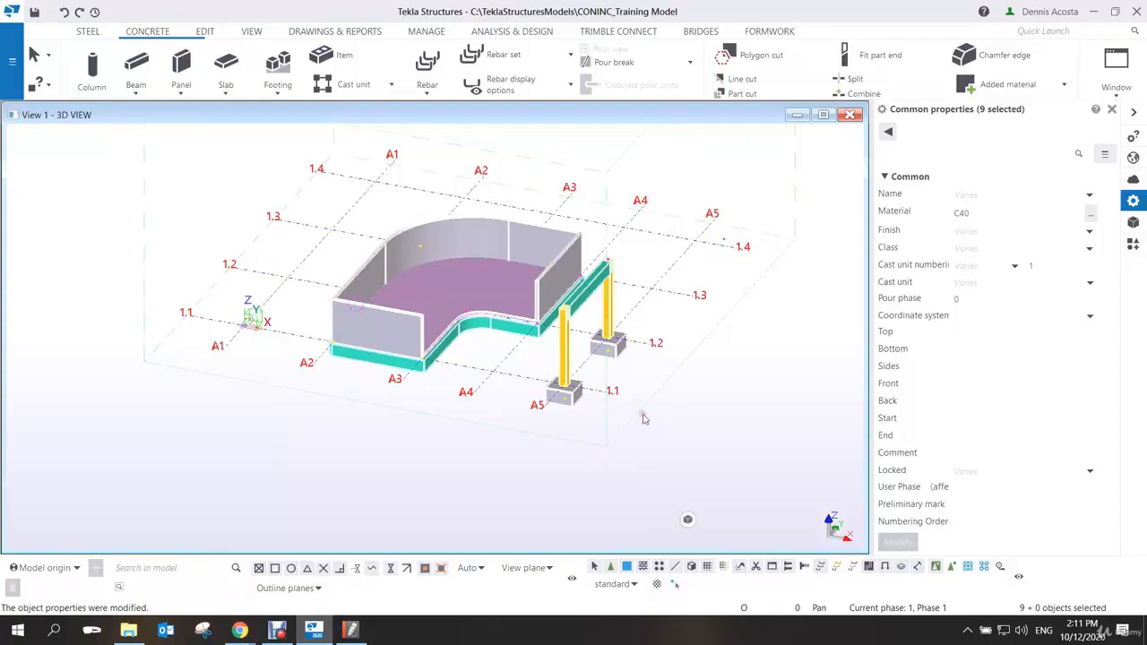
click(267, 184)
drag(256, 166, 670, 466)
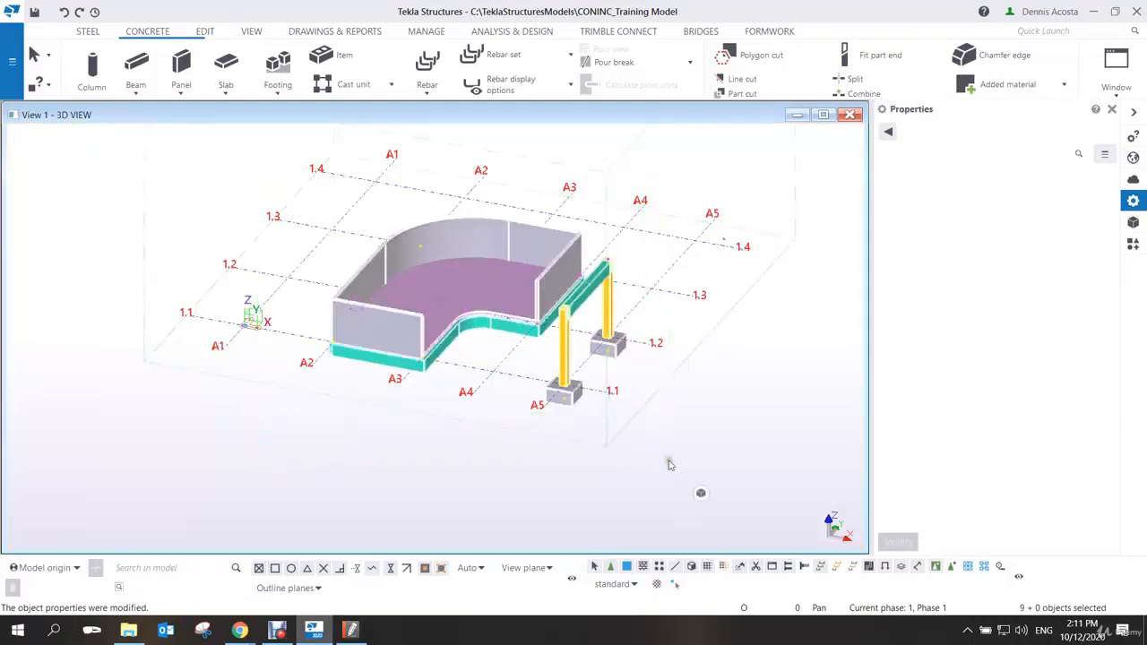
key(Delete)
middle_drag(568, 379, 535, 428)
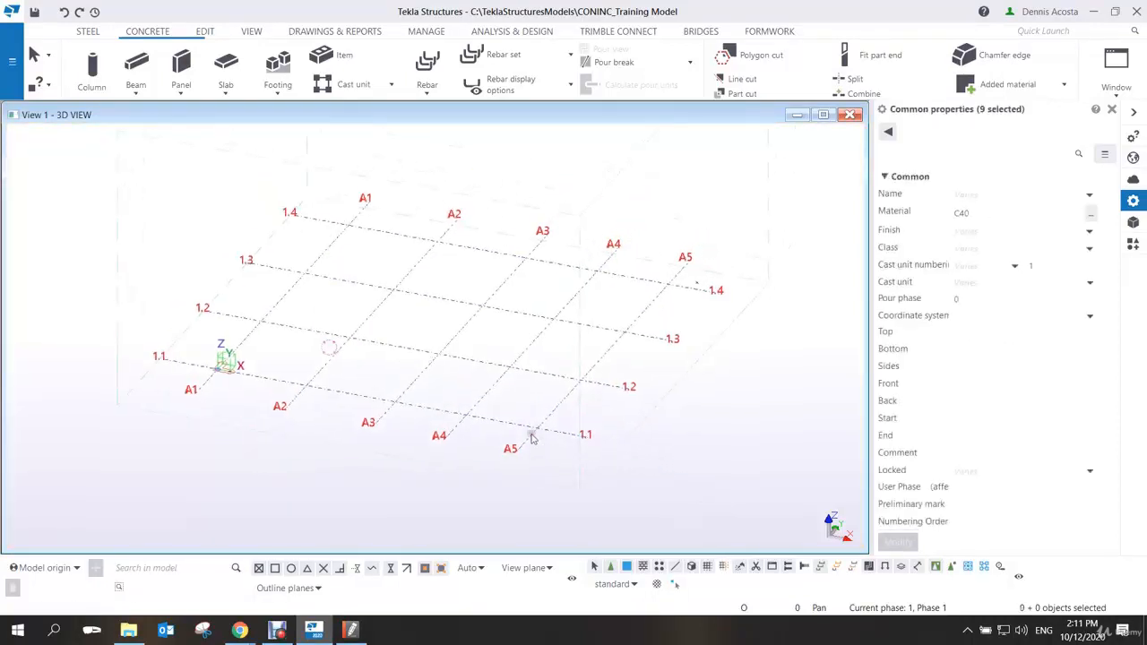
scroll(502, 391, up, 1)
ctrl+middle_drag(464, 376, 584, 372)
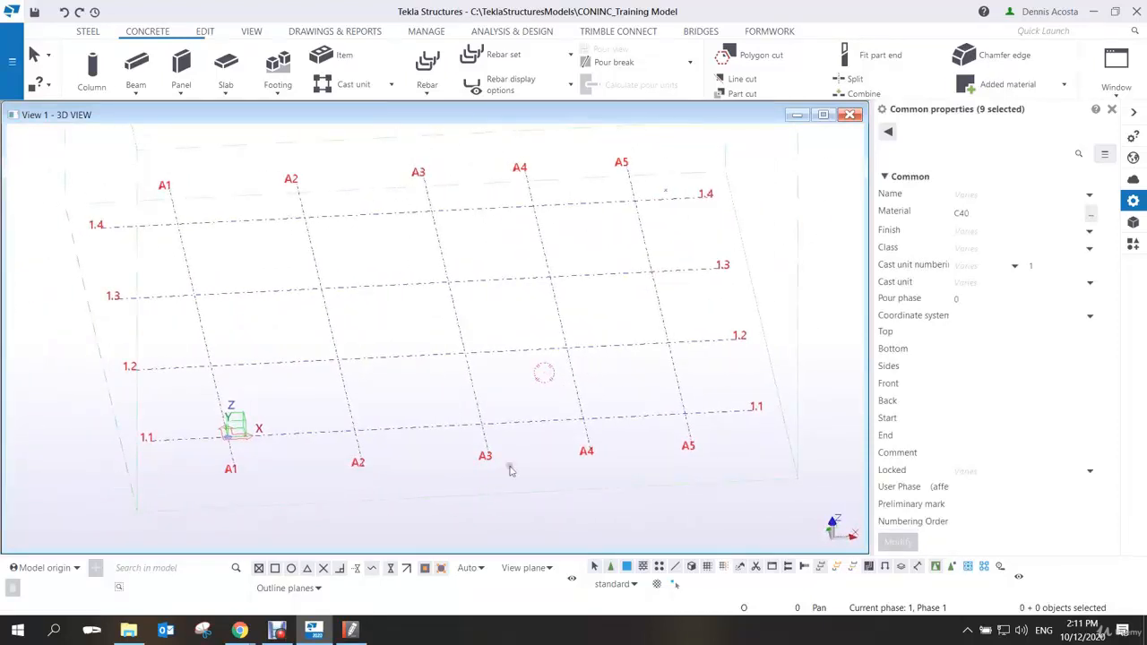
Examine the full Geometry Model drawing sheet in PDF-XChange Editor and return to Tekla Structures
click(351, 630)
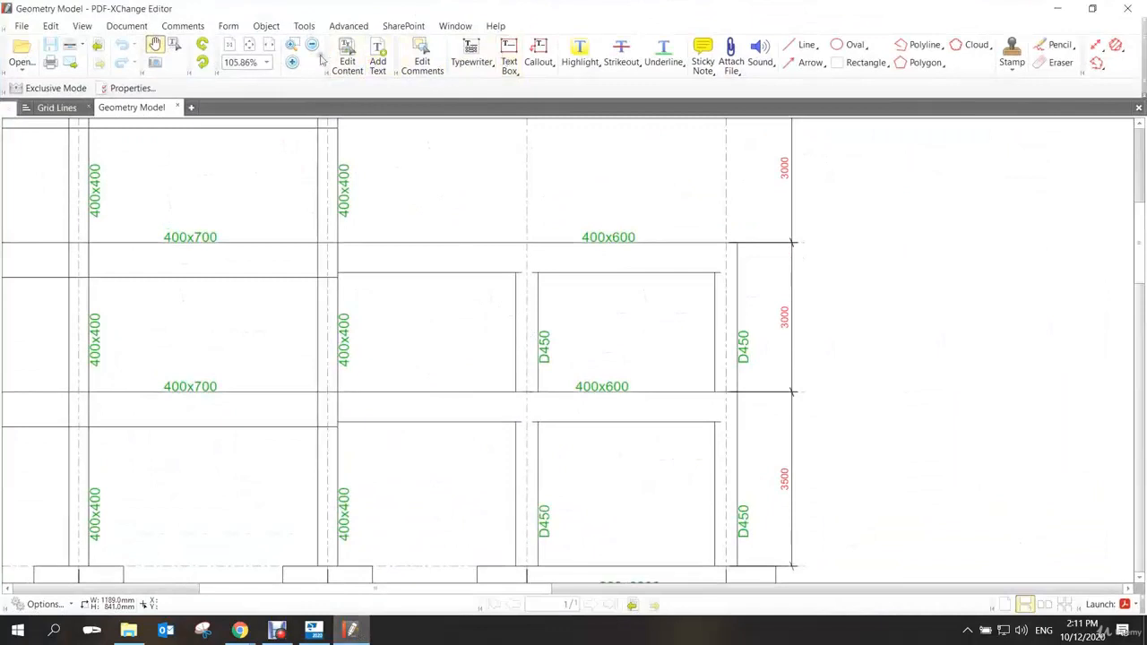
click(250, 46)
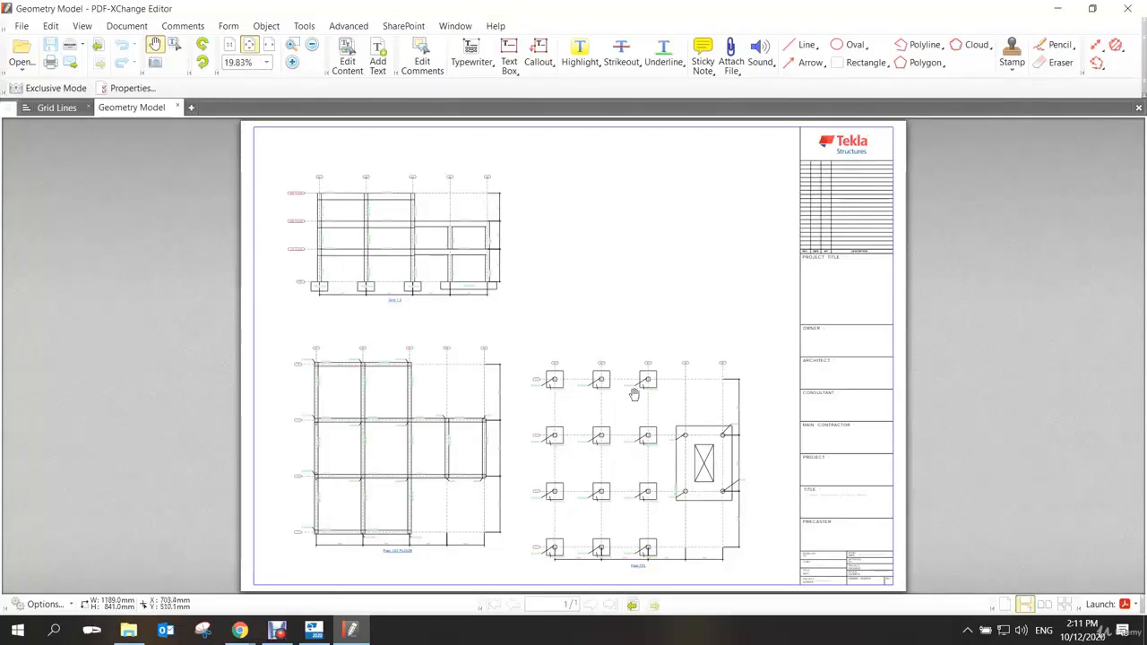
click(277, 630)
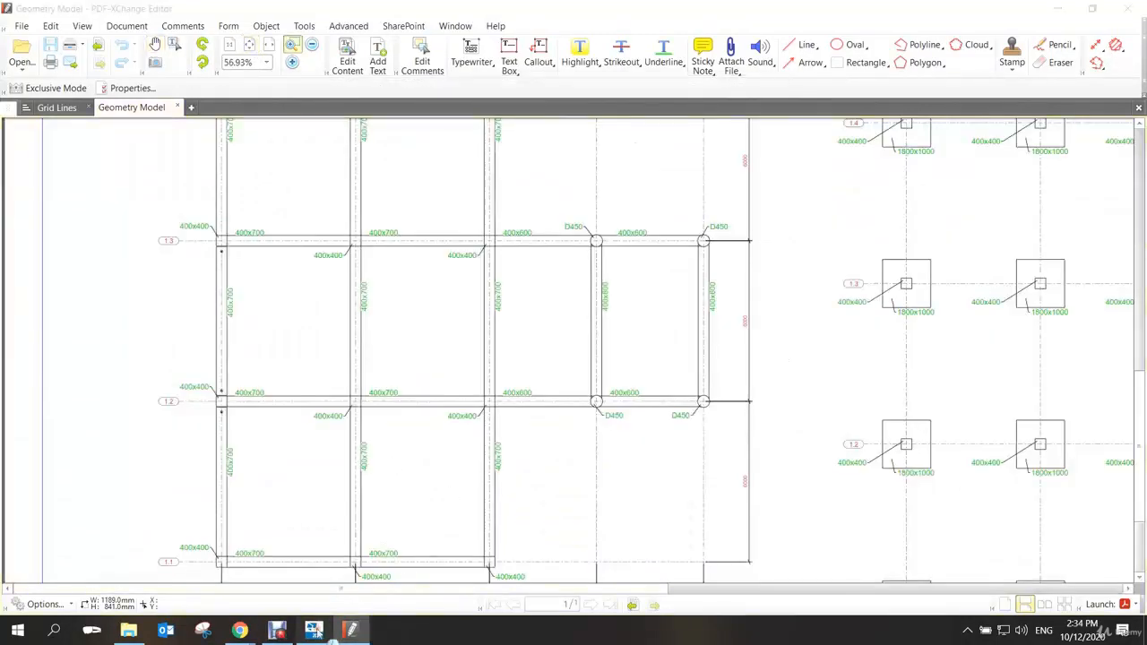
click(314, 631)
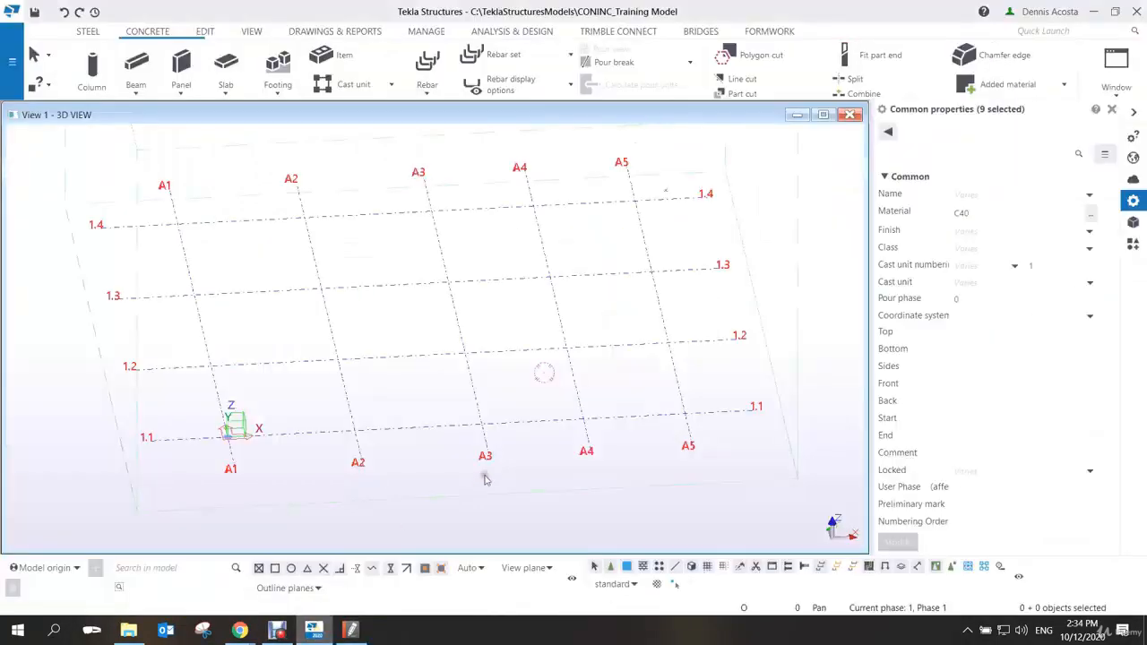
Start a concrete slab with the name FOUNDATION and a thickness of 800 mm
ctrl+middle_drag(648, 319, 619, 376)
scroll(637, 253, up, 3)
ctrl+middle_drag(634, 290, 487, 307)
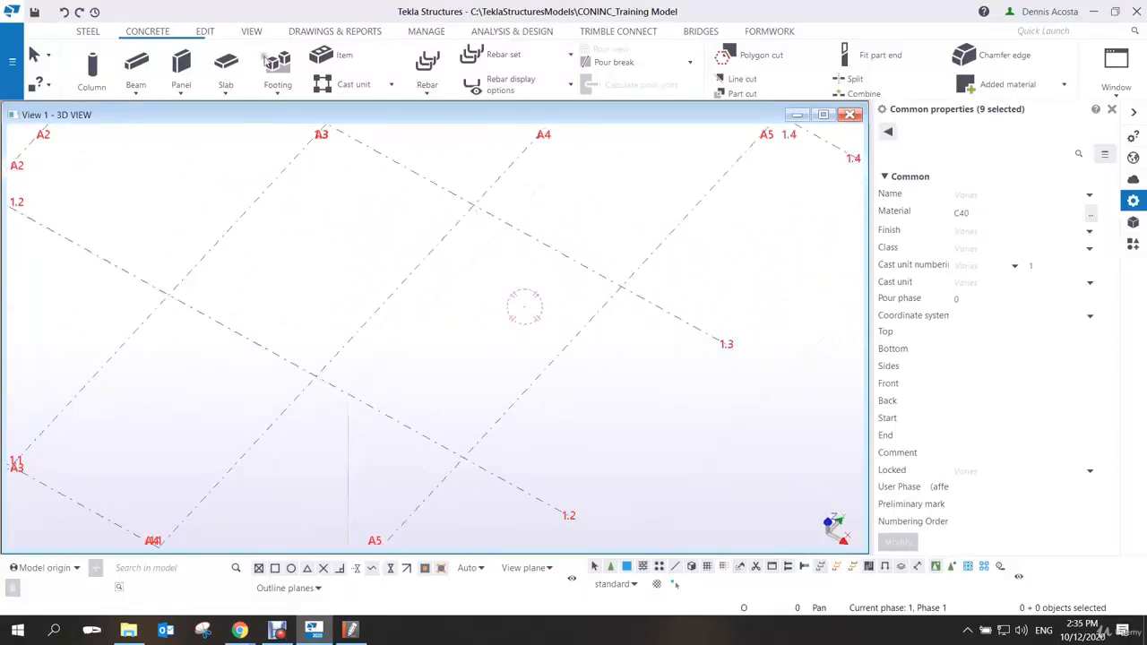
click(230, 69)
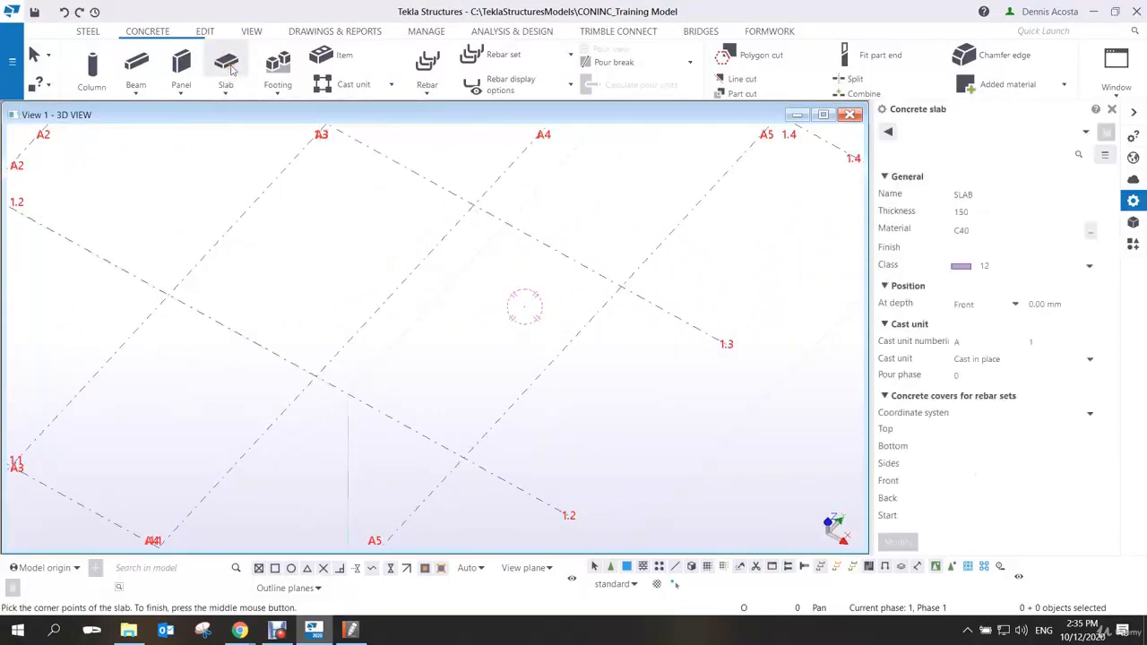
click(954, 194)
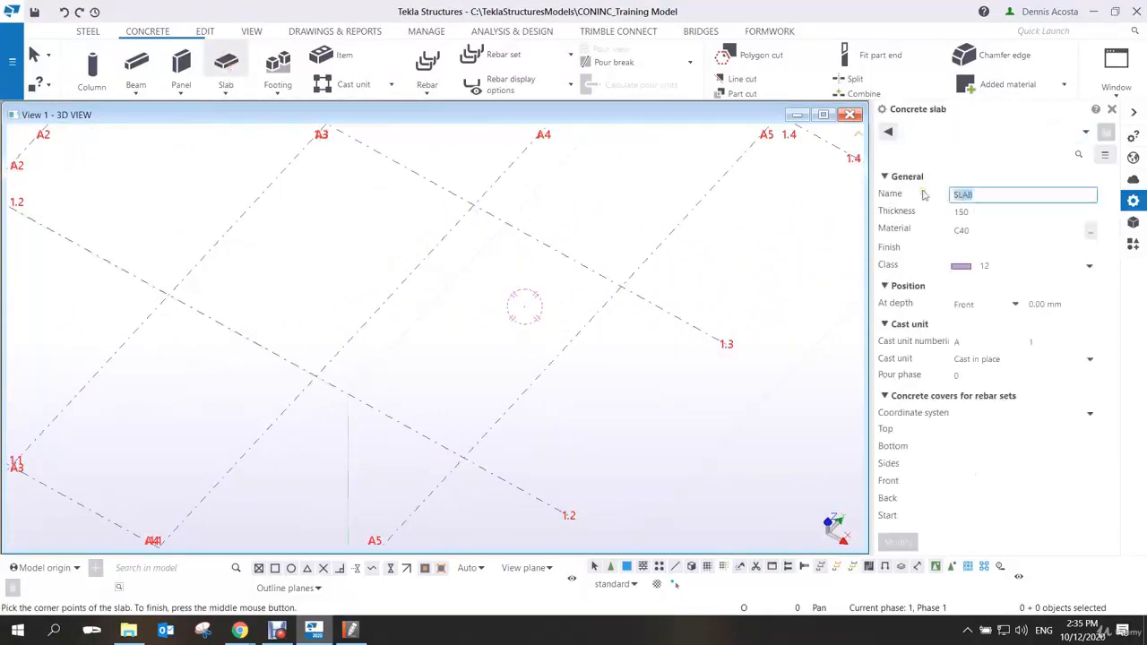
text(maFC)
key(BackSpace)
key(BackSpace)
text(UNDATION)
key(Tab)
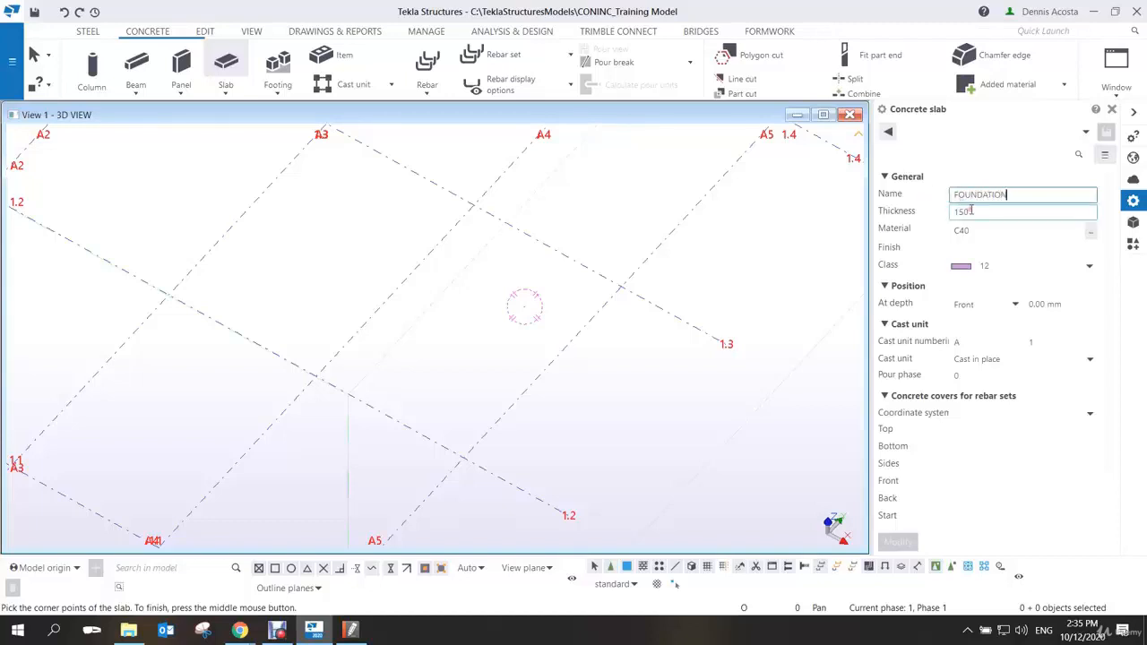
text(800)
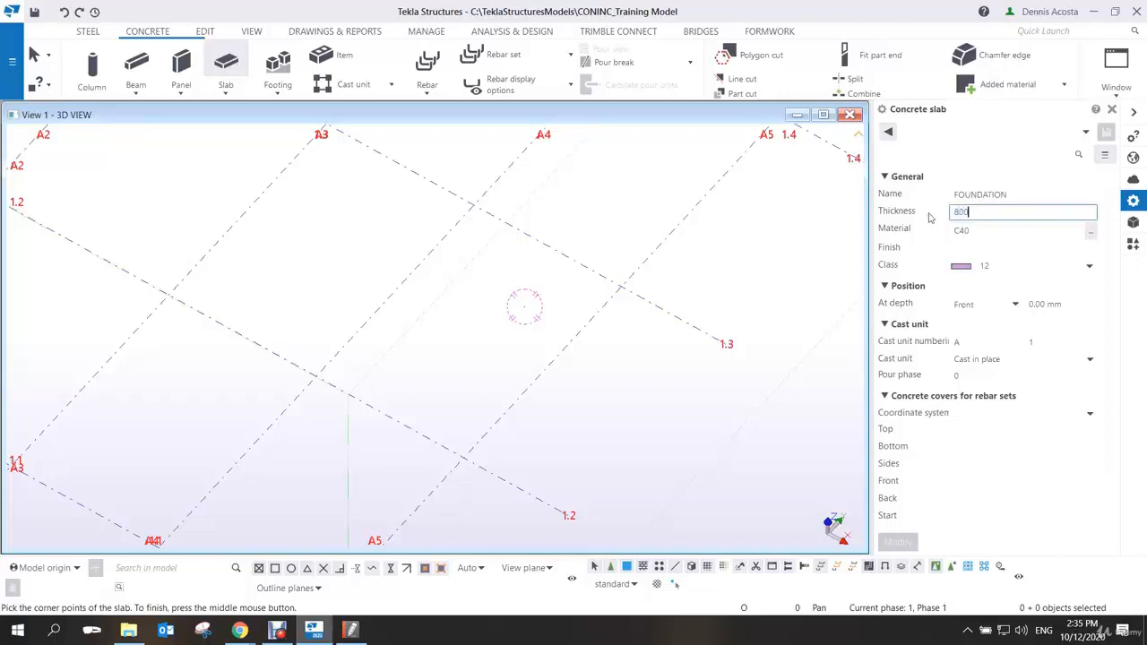
Set the slab's depth position to Behind and its class to 1
click(977, 304)
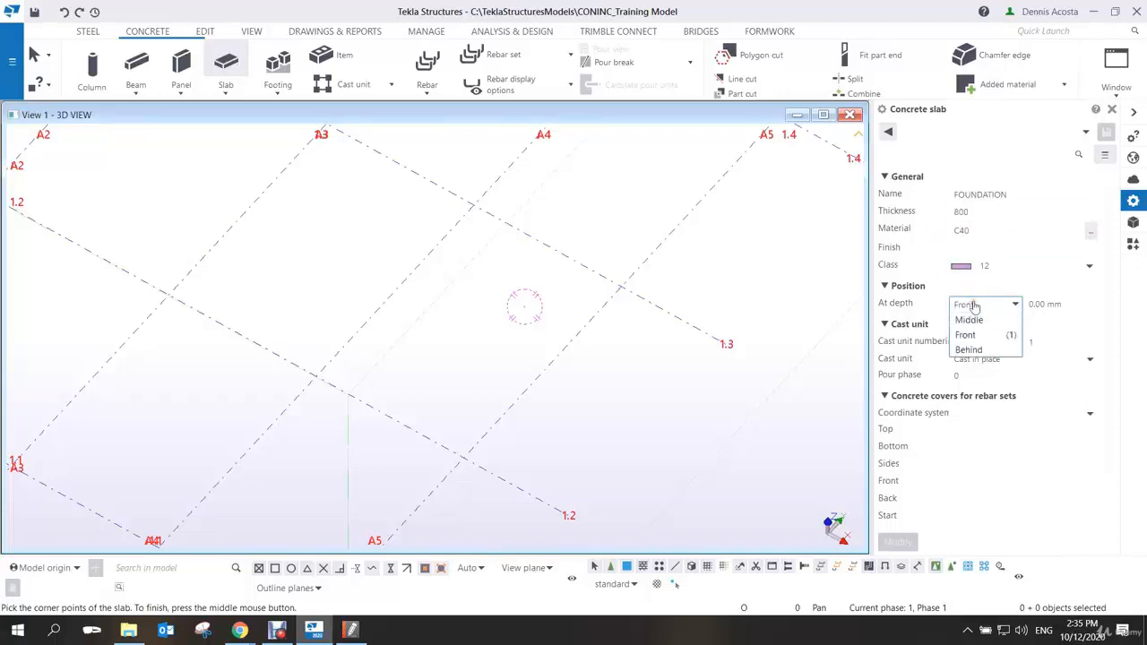
click(975, 349)
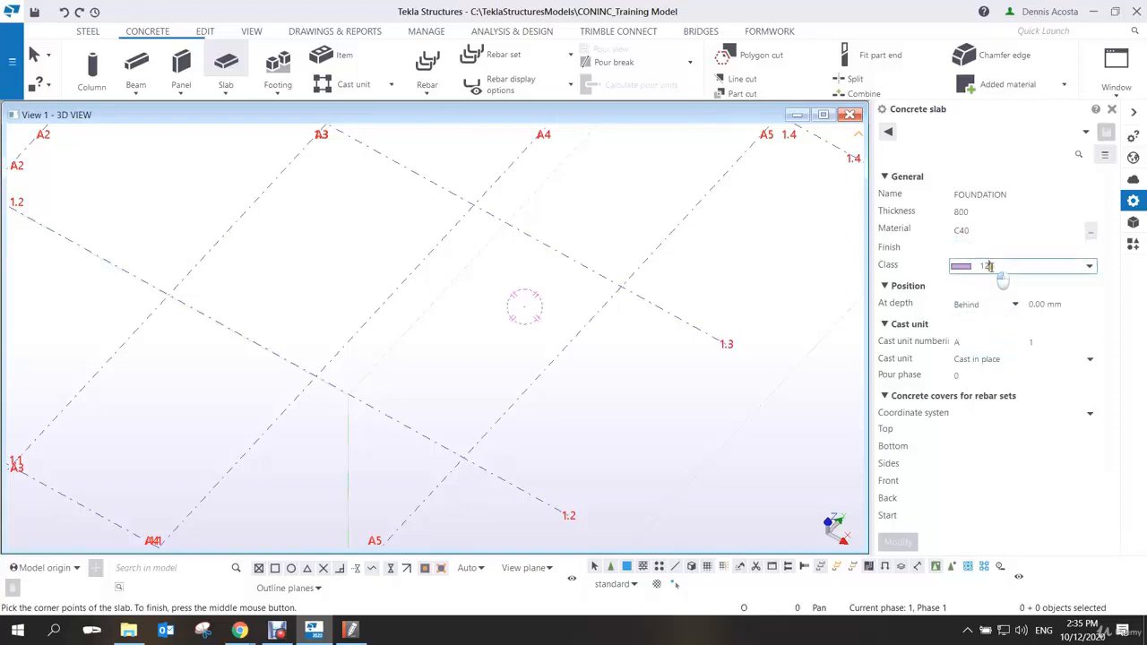
click(984, 266)
click(979, 295)
Create the foundation slab through grid intersections A4/1.2, A4/1.3, A5/1.3 and A5/1.2, and end the slab command
middle_drag(527, 308, 543, 331)
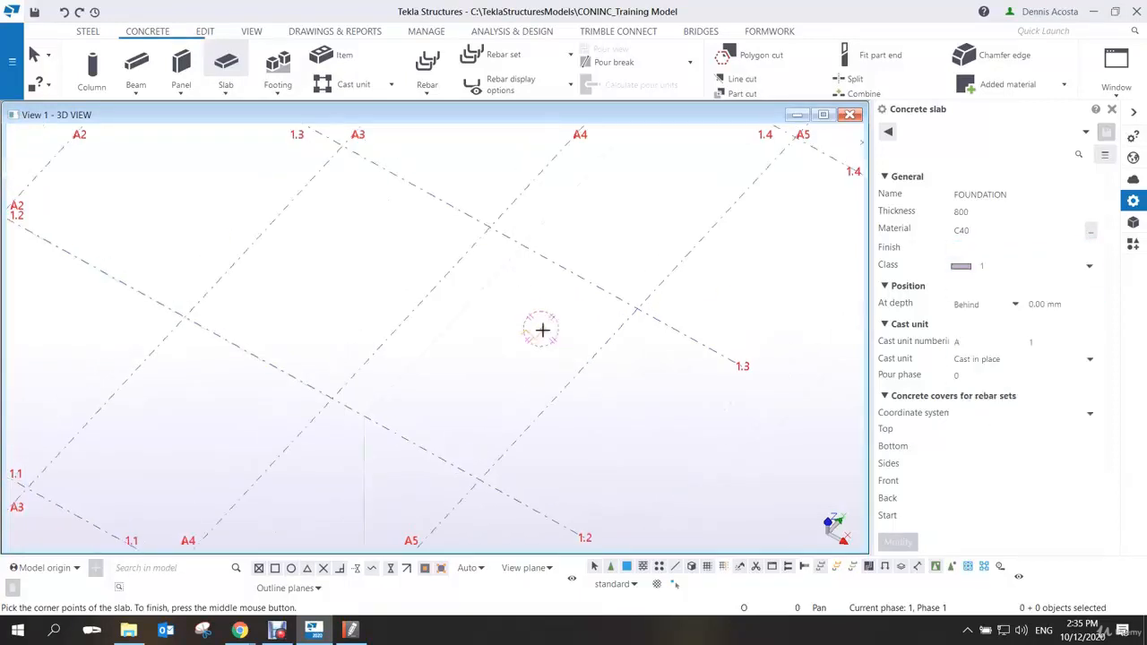
click(332, 400)
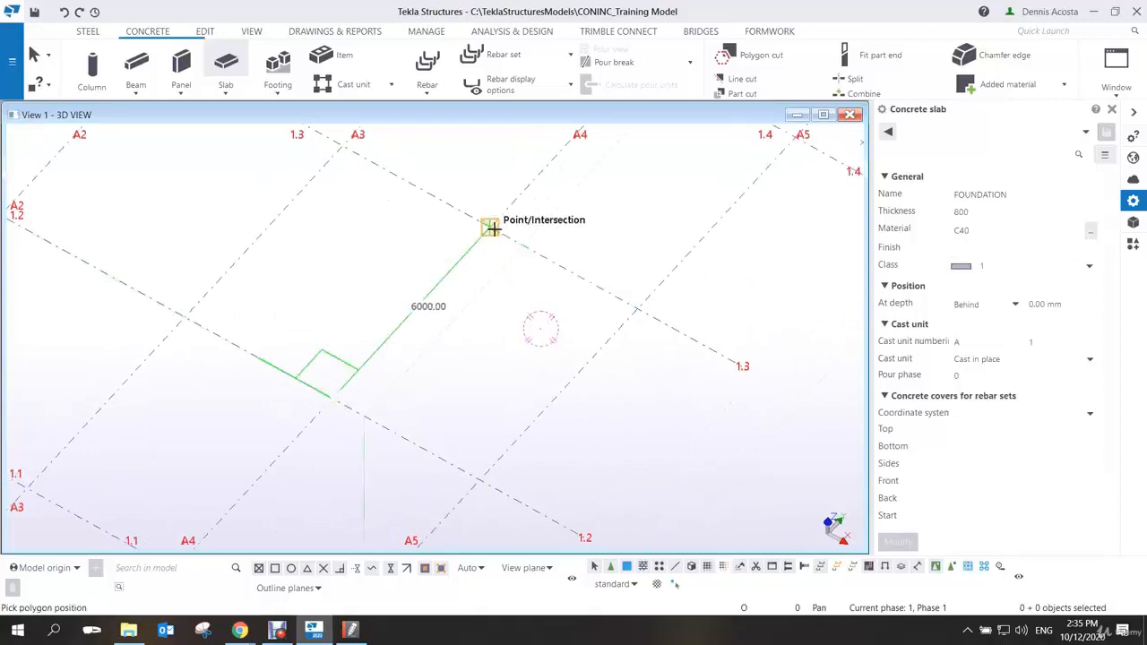
click(496, 230)
click(638, 309)
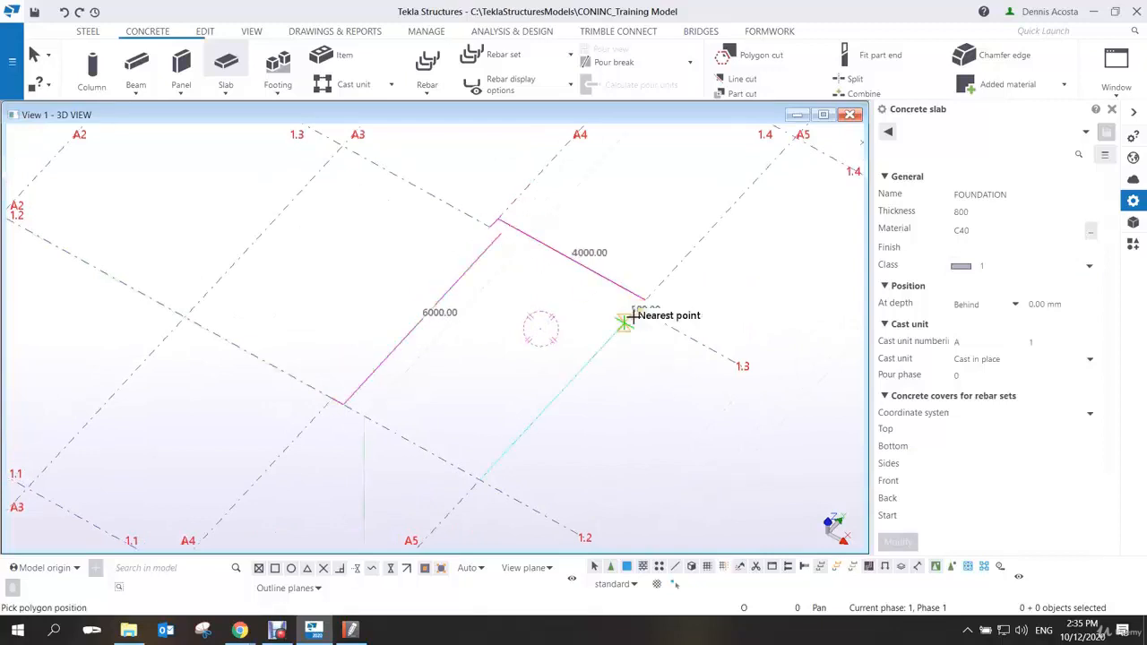
click(480, 478)
middle_click(487, 366)
right_click(529, 339)
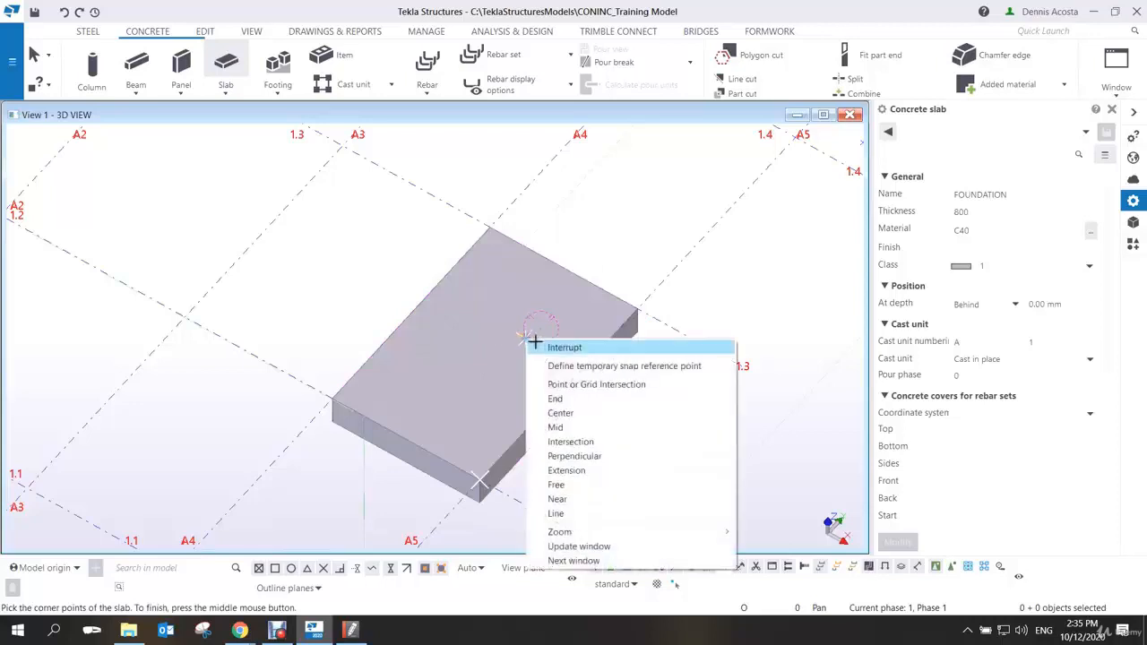
click(555, 343)
scroll(476, 448, up, 5)
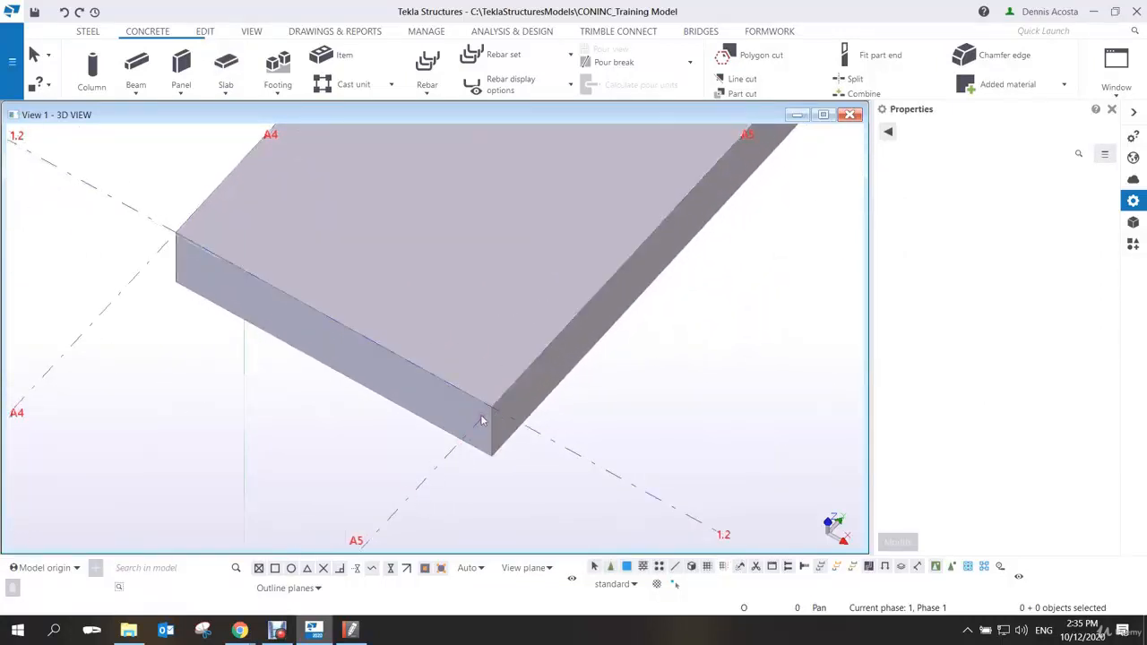
scroll(570, 434, down, 5)
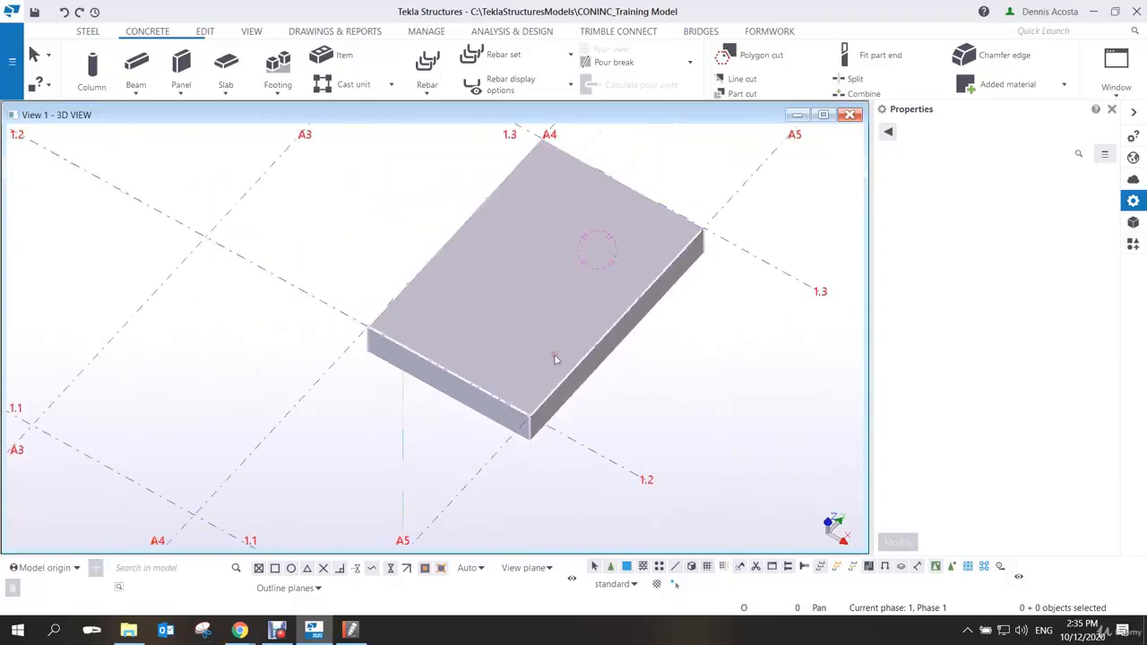
scroll(508, 337, up, 3)
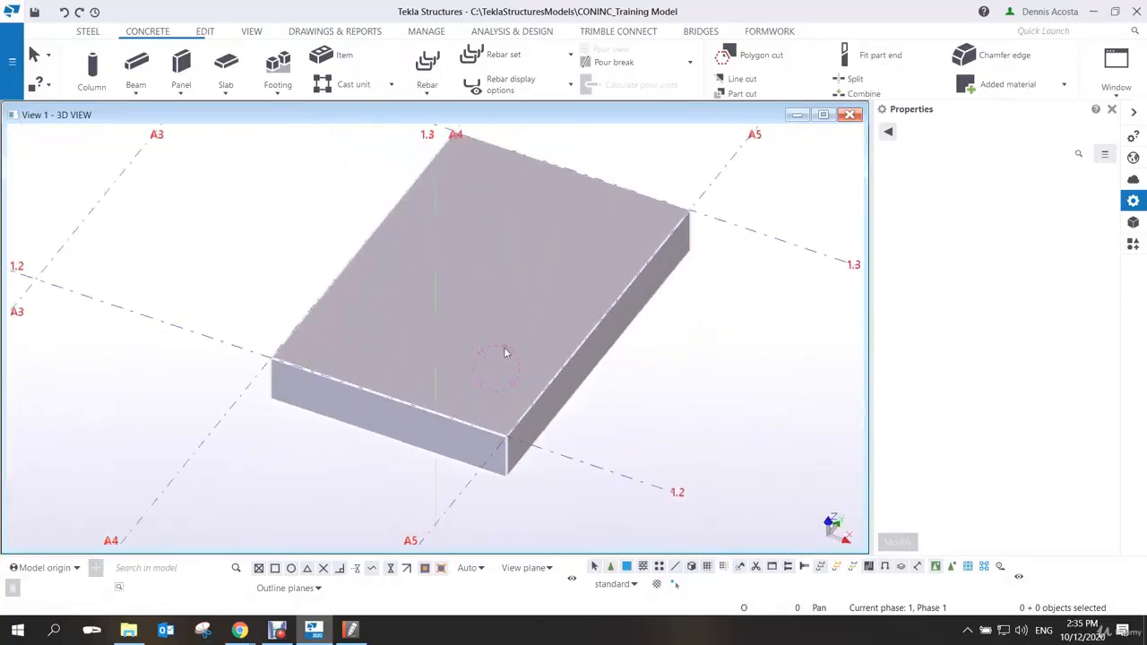
middle_drag(506, 366, 506, 364)
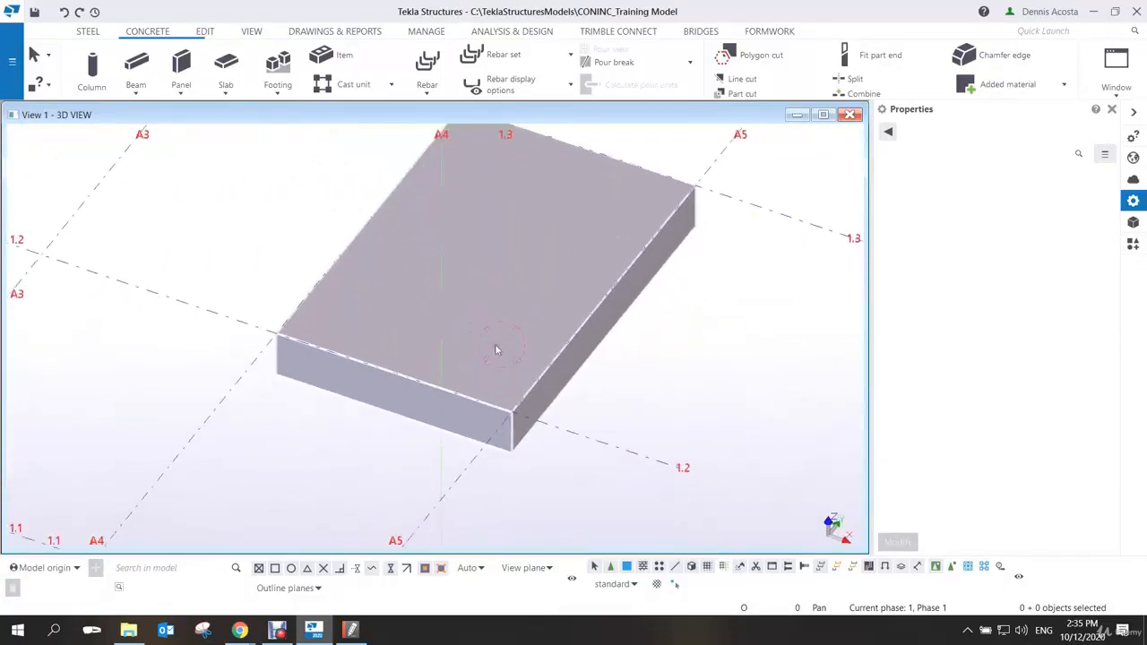
scroll(497, 350, down, 1)
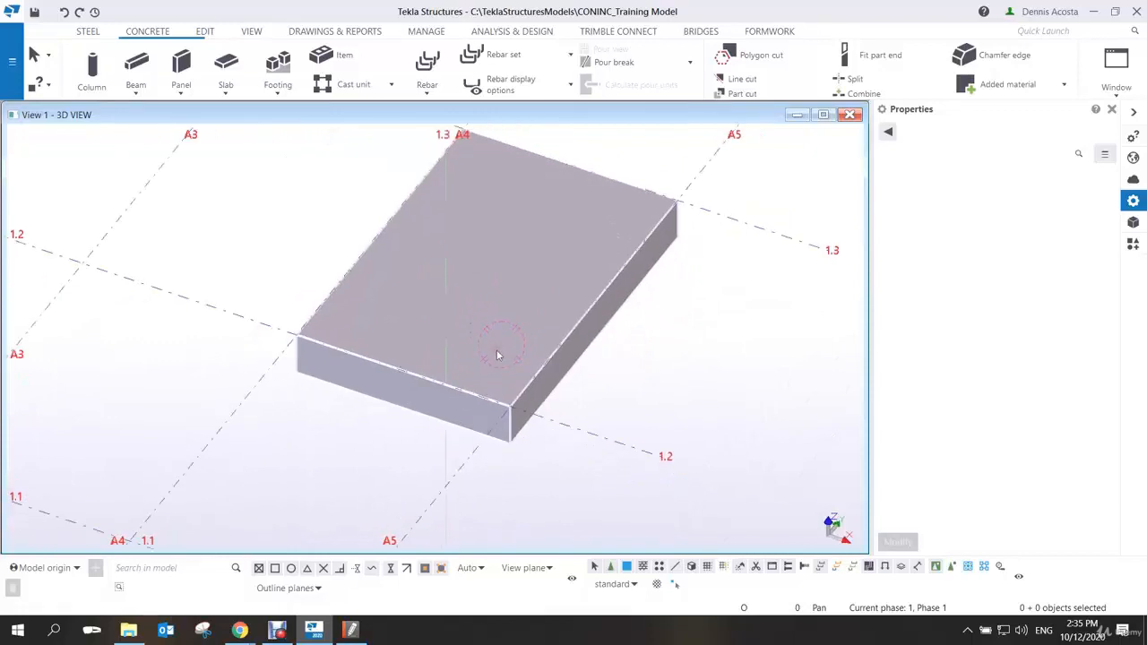
ctrl+middle_drag(449, 368, 433, 389)
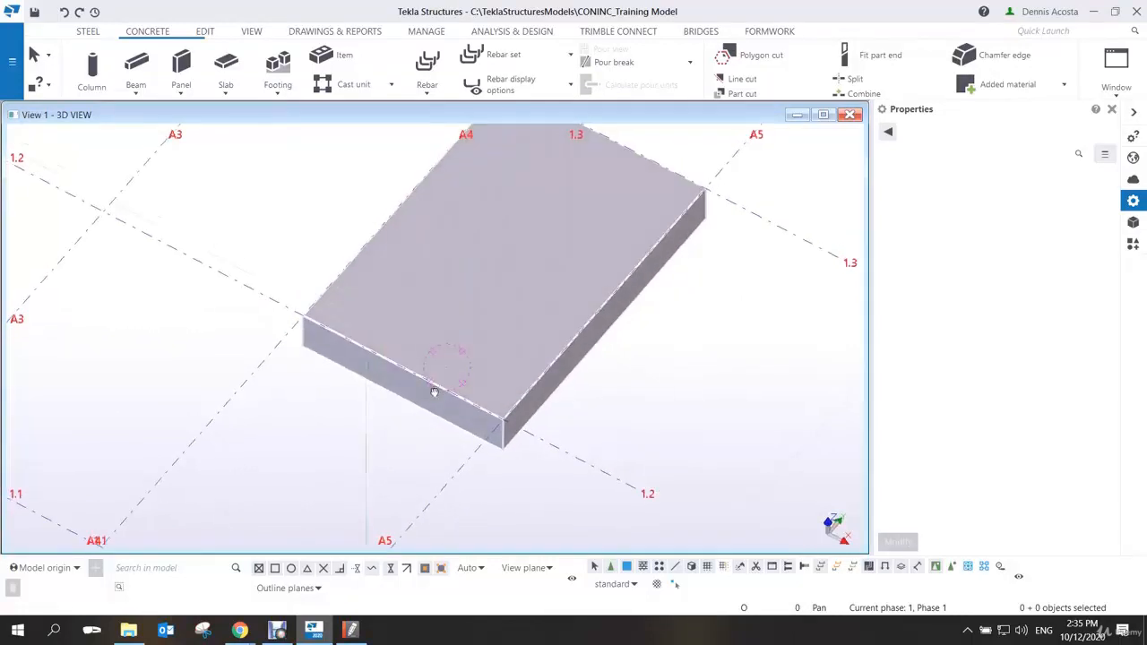
Move the slab's two corner points on grid line 1.2 outward along grid line A4 toward grid line 1.1
click(433, 326)
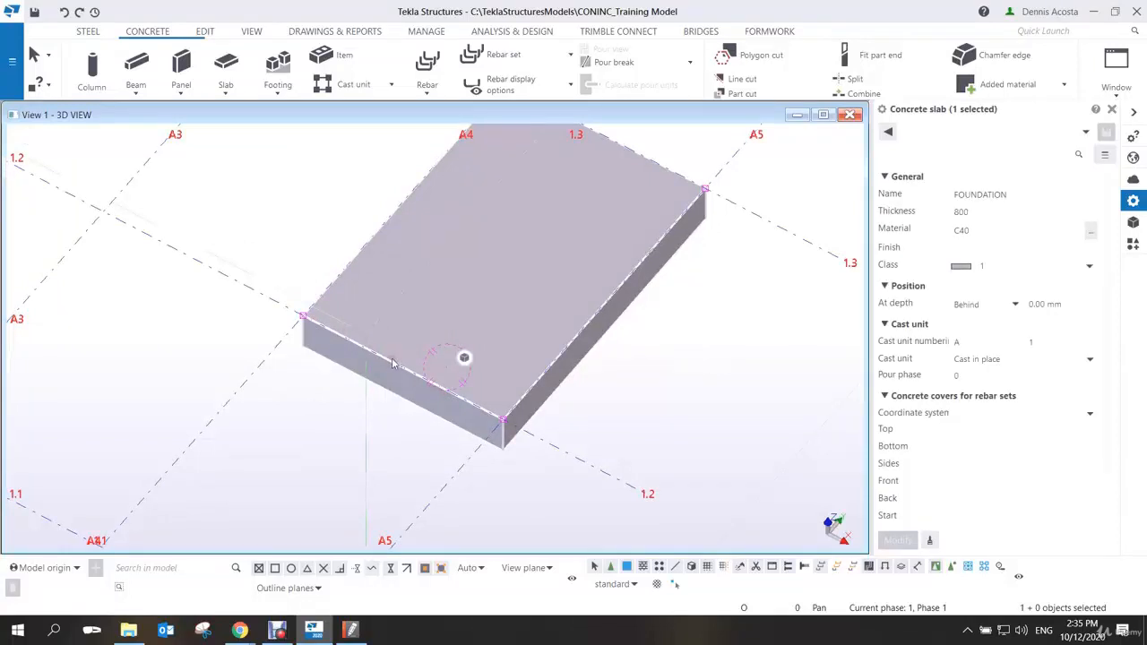
drag(255, 262, 554, 476)
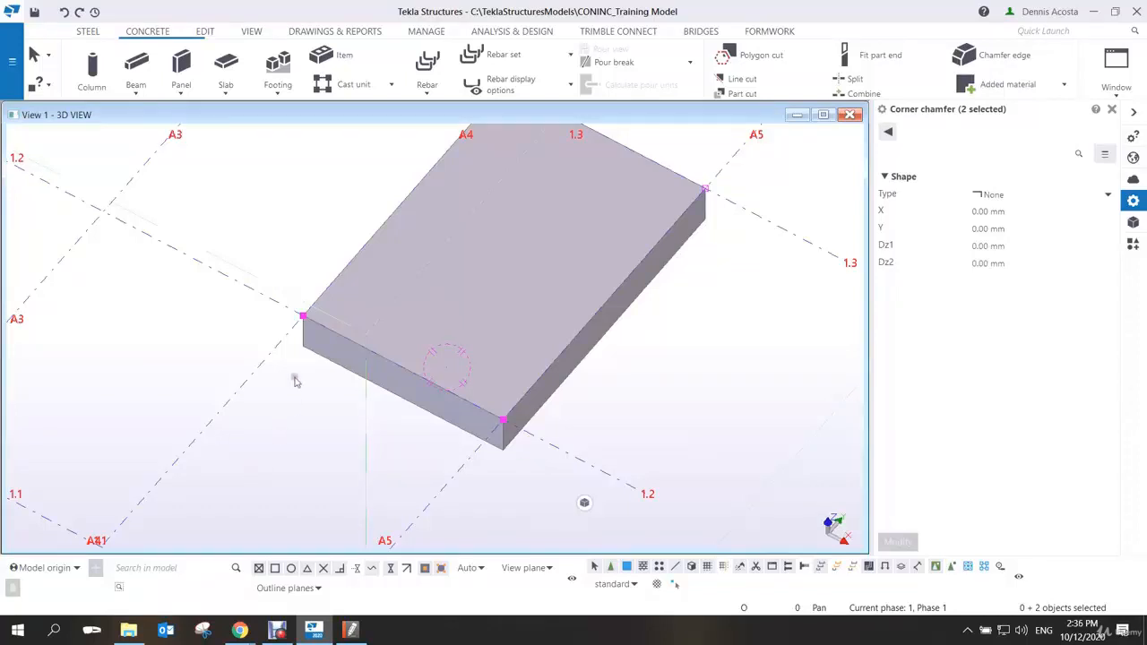
right_click(302, 321)
click(340, 377)
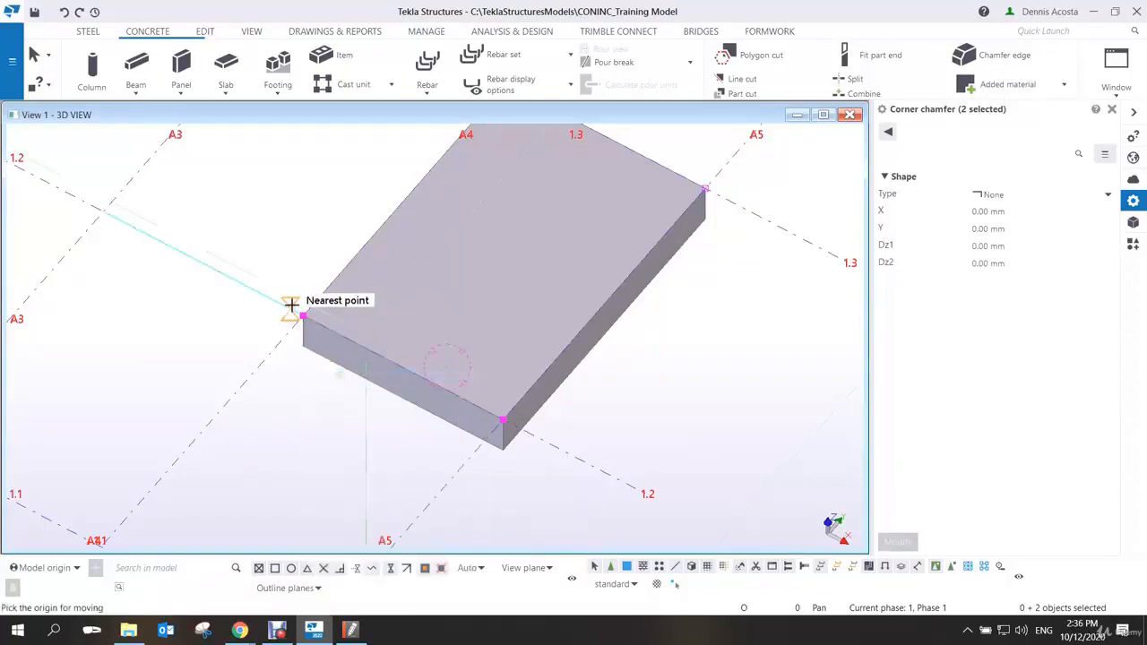
click(302, 314)
scroll(302, 315, up, 3)
scroll(281, 348, up, 1)
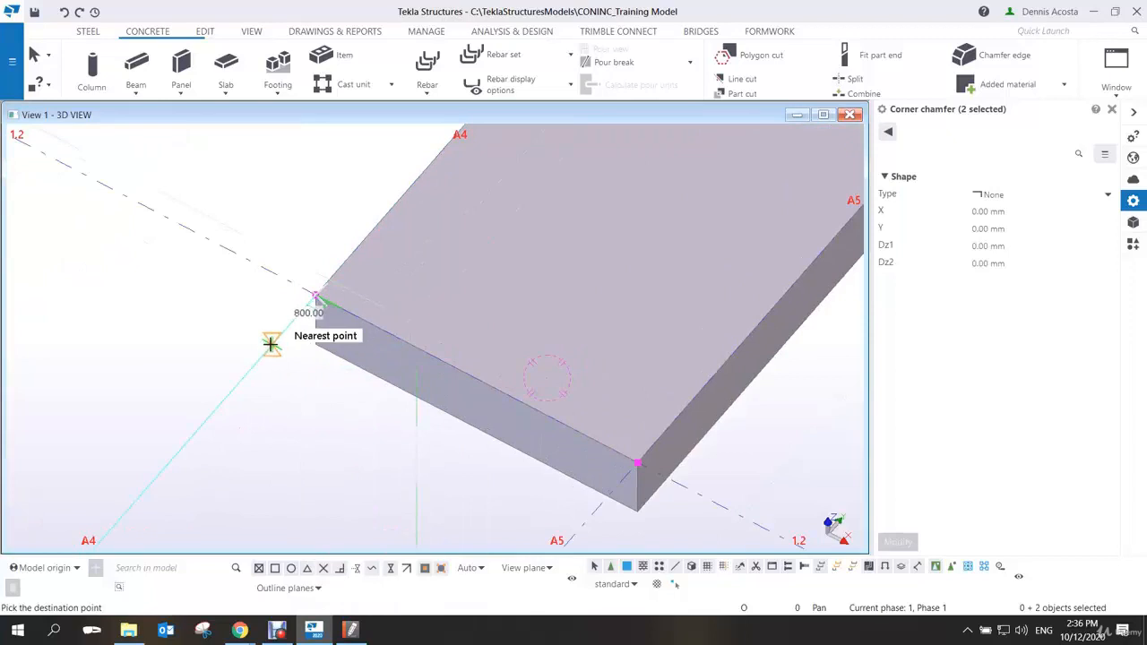
click(256, 358)
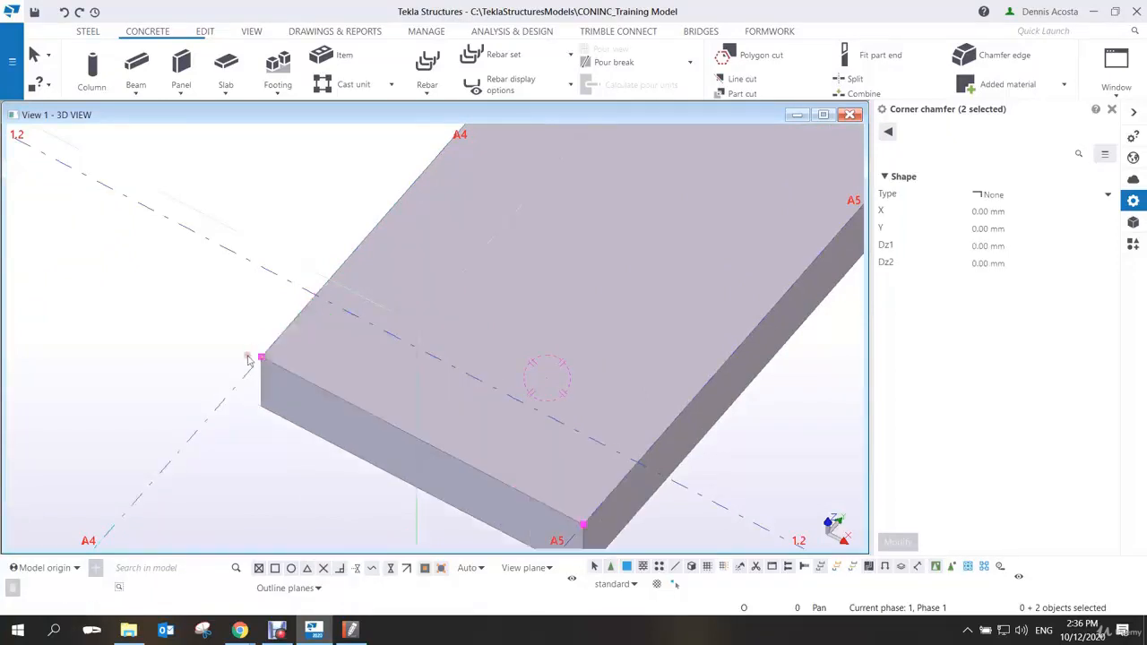
Move the slab's two corner points on grid line A4 outward 1000 mm along grid line 1.3 toward grid line A3
scroll(233, 359, down, 2)
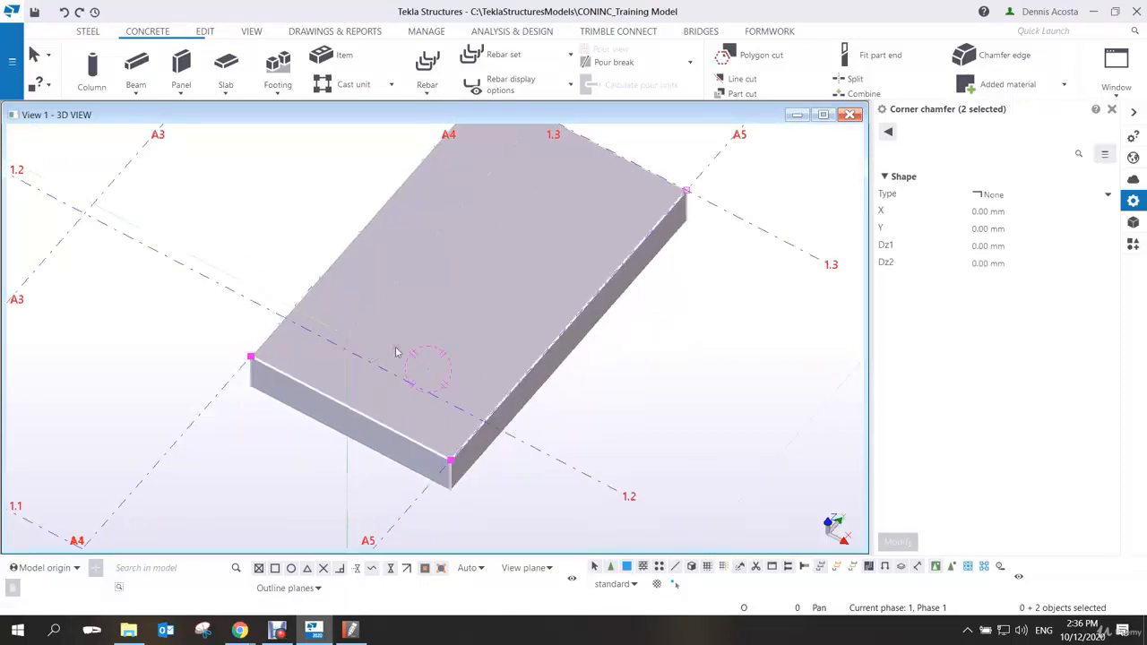
scroll(410, 297, down, 2)
mouse_move(410, 297)
ctrl+middle_down()
mouse_move(478, 299)
mouse_move(417, 331)
mouse_move(409, 303)
ctrl+middle_up()
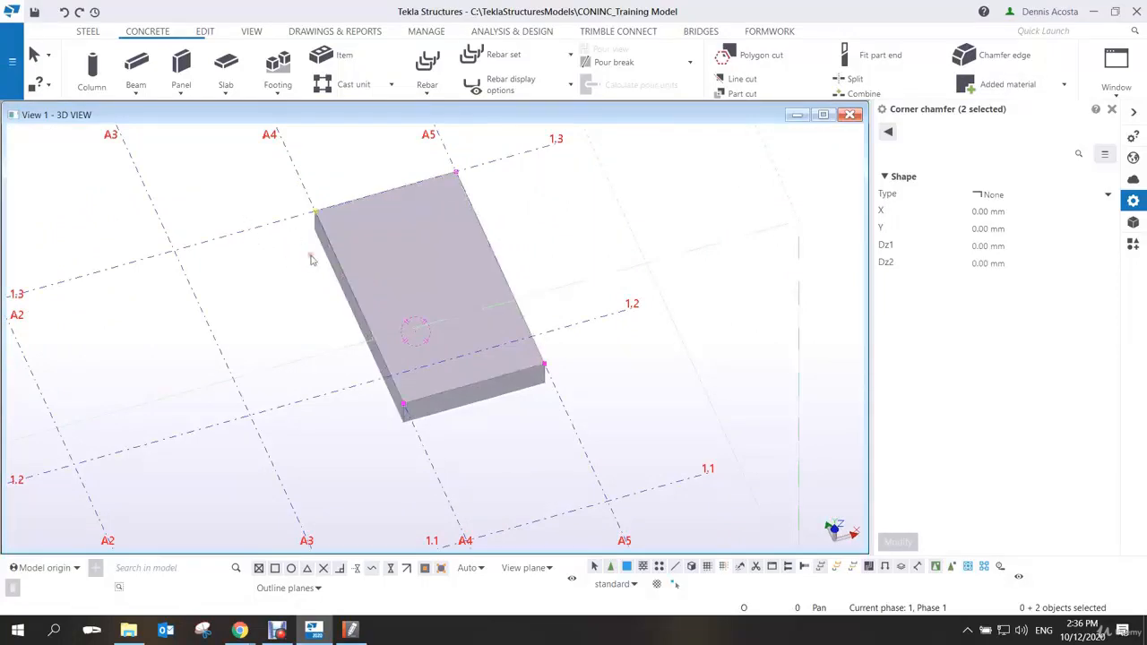
click(403, 253)
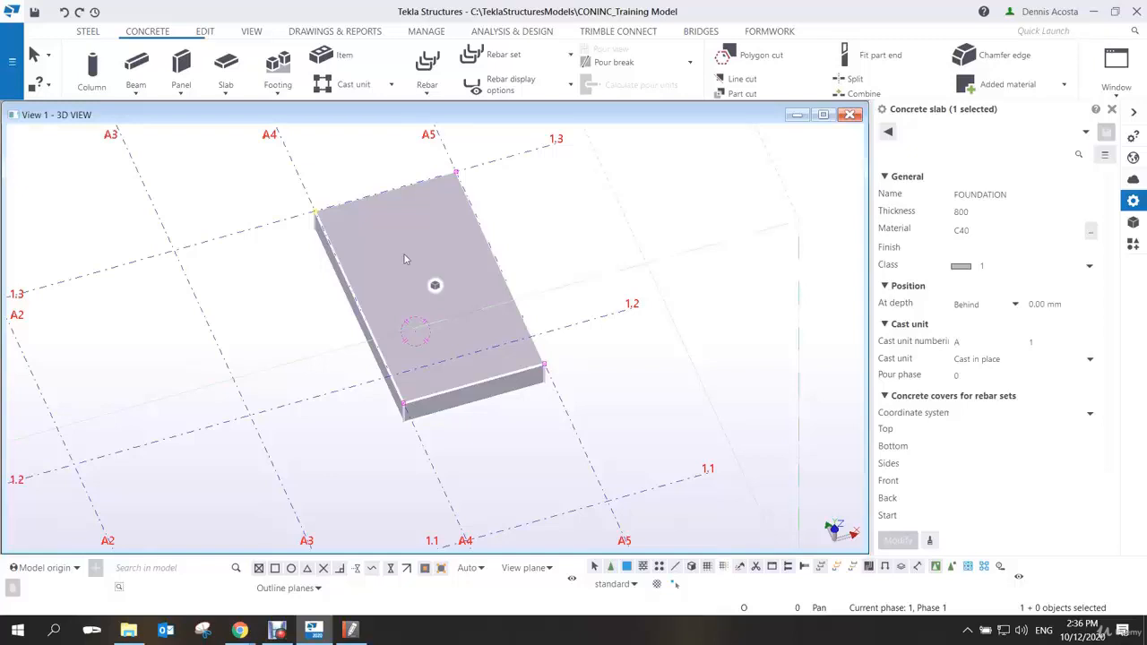
drag(274, 179, 417, 488)
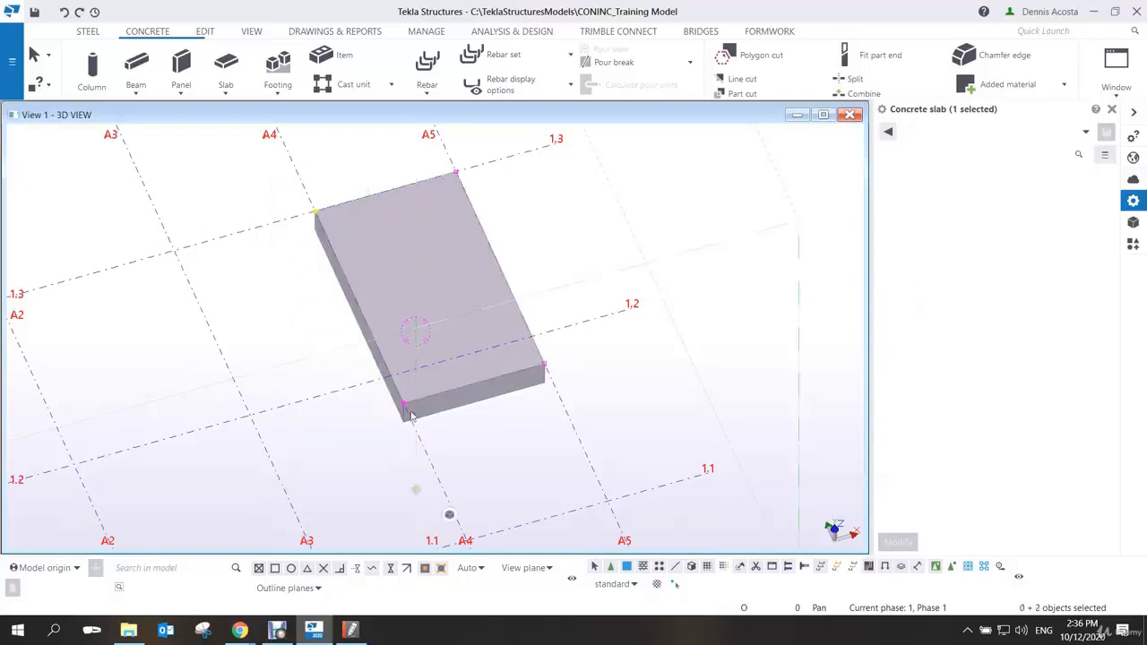
right_click(361, 211)
click(404, 264)
scroll(324, 208, up, 5)
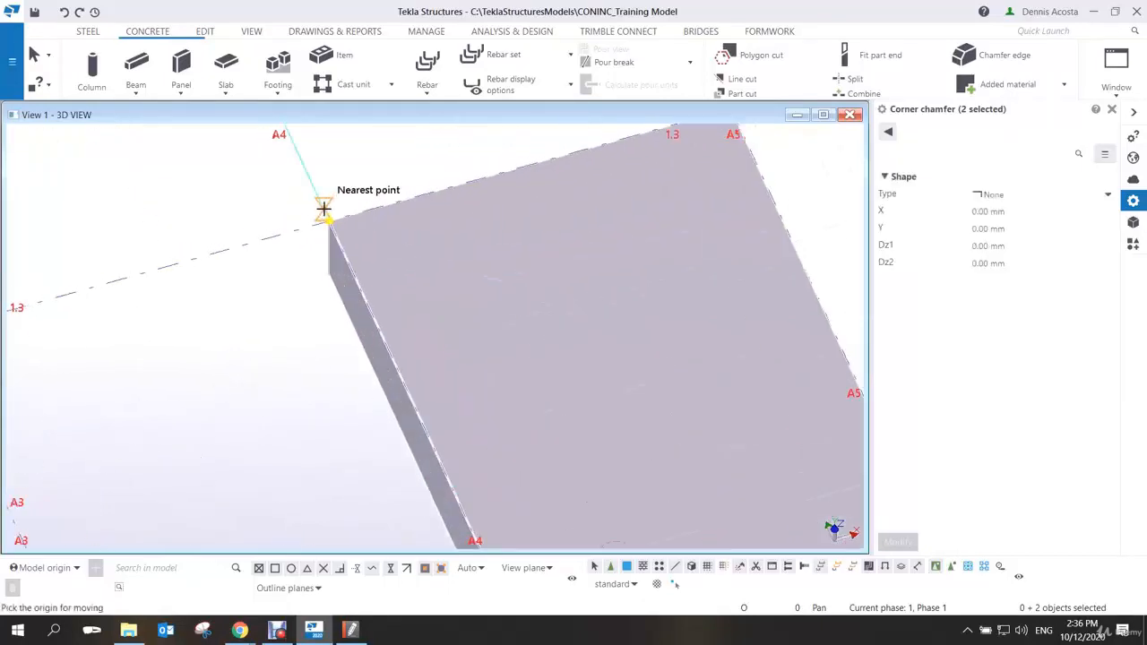
click(329, 219)
scroll(254, 236, up, 2)
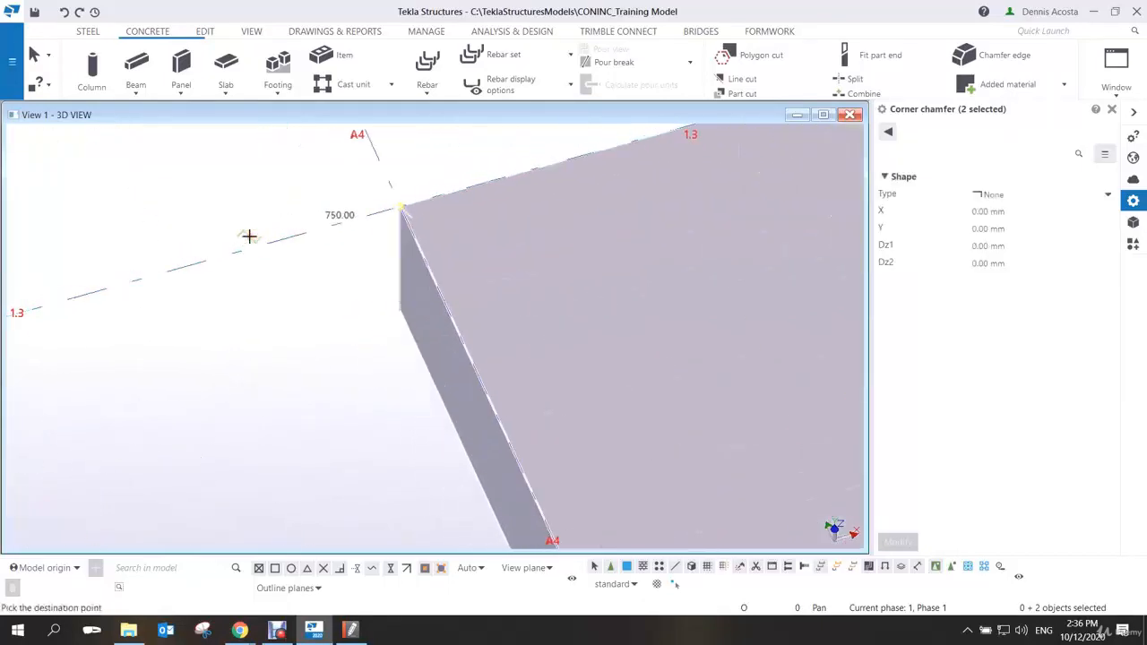
scroll(251, 237, up, 1)
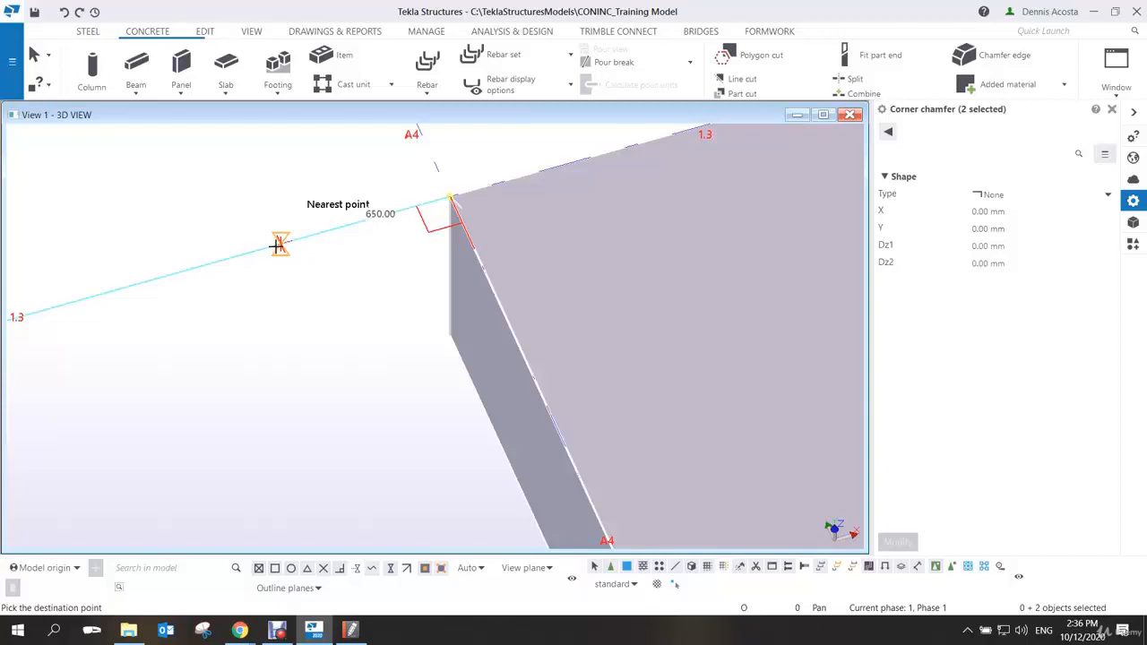
text(1000)
key(Return)
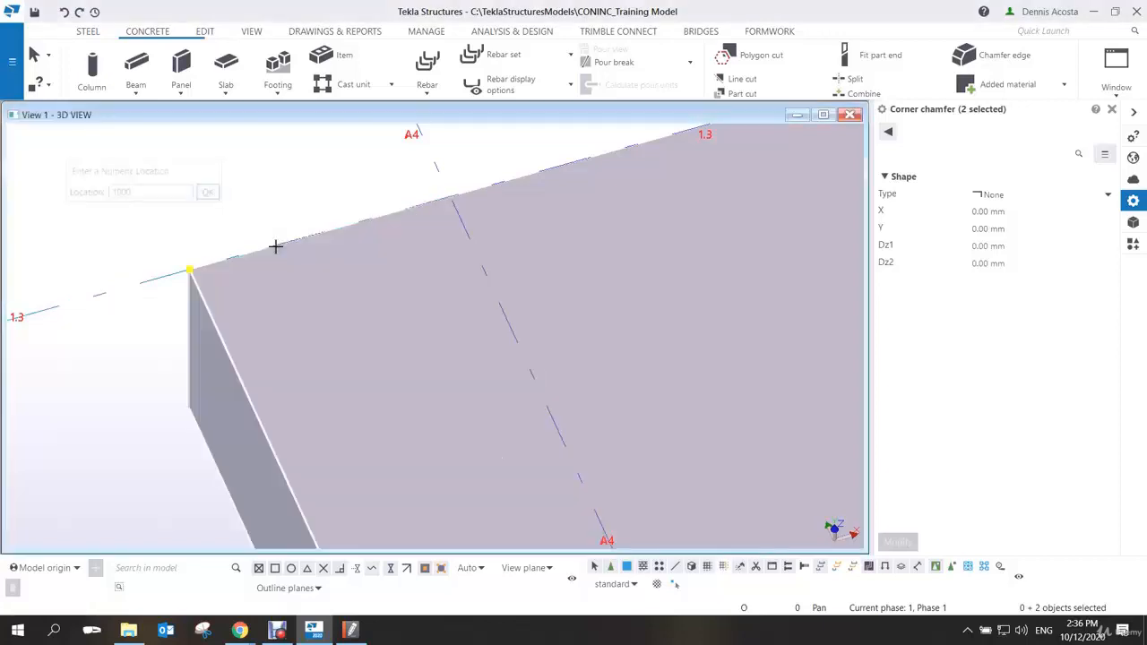
Turn on direct modification and select the foundation slab to show its editing handles
scroll(461, 250, down, 4)
middle_drag(565, 359, 527, 302)
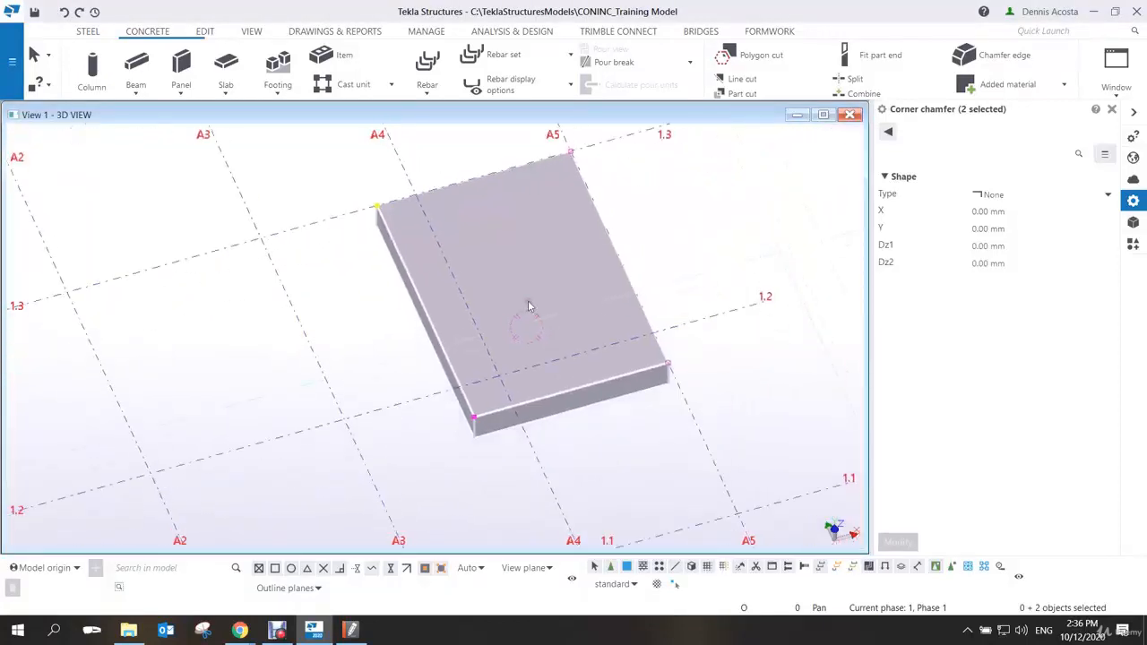
mouse_move(527, 361)
ctrl+middle_down()
mouse_move(488, 410)
mouse_move(509, 375)
ctrl+middle_up()
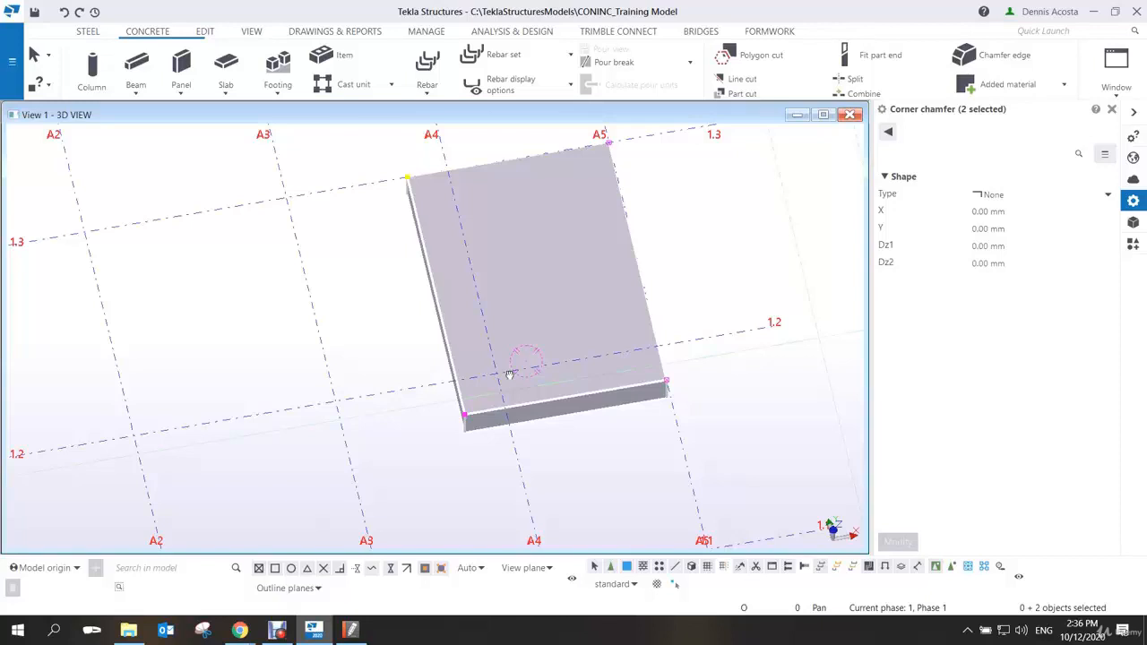
ctrl+middle_drag(509, 375, 417, 307)
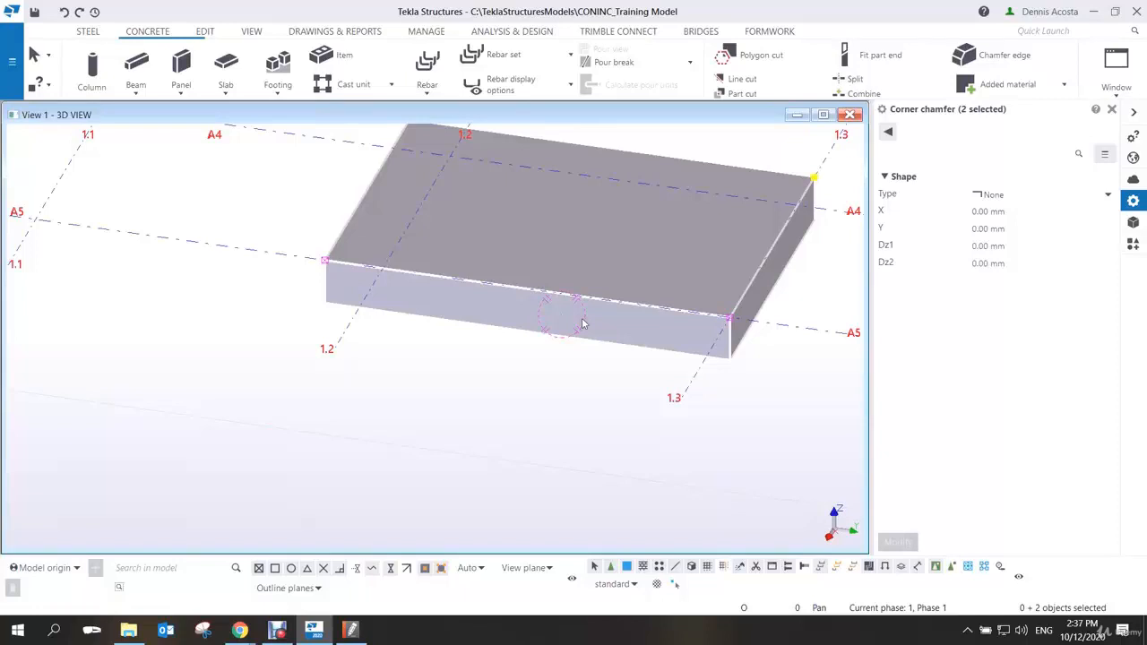
scroll(595, 306, down, 1)
ctrl+middle_drag(656, 317, 591, 356)
scroll(611, 313, up, 2)
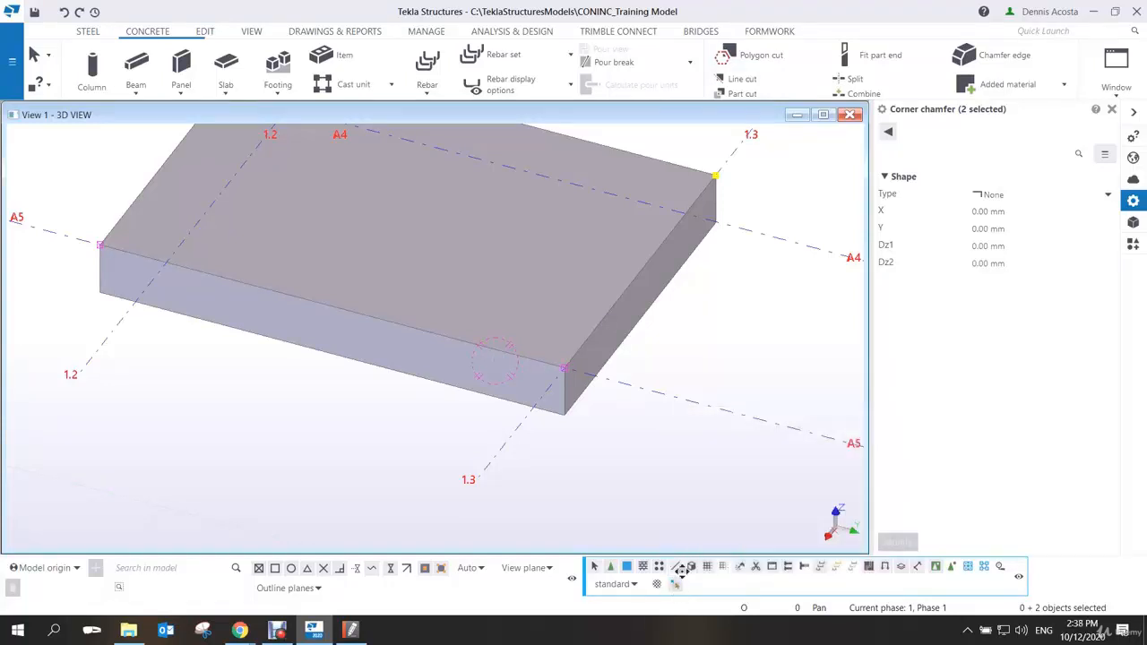
middle_drag(712, 407, 712, 435)
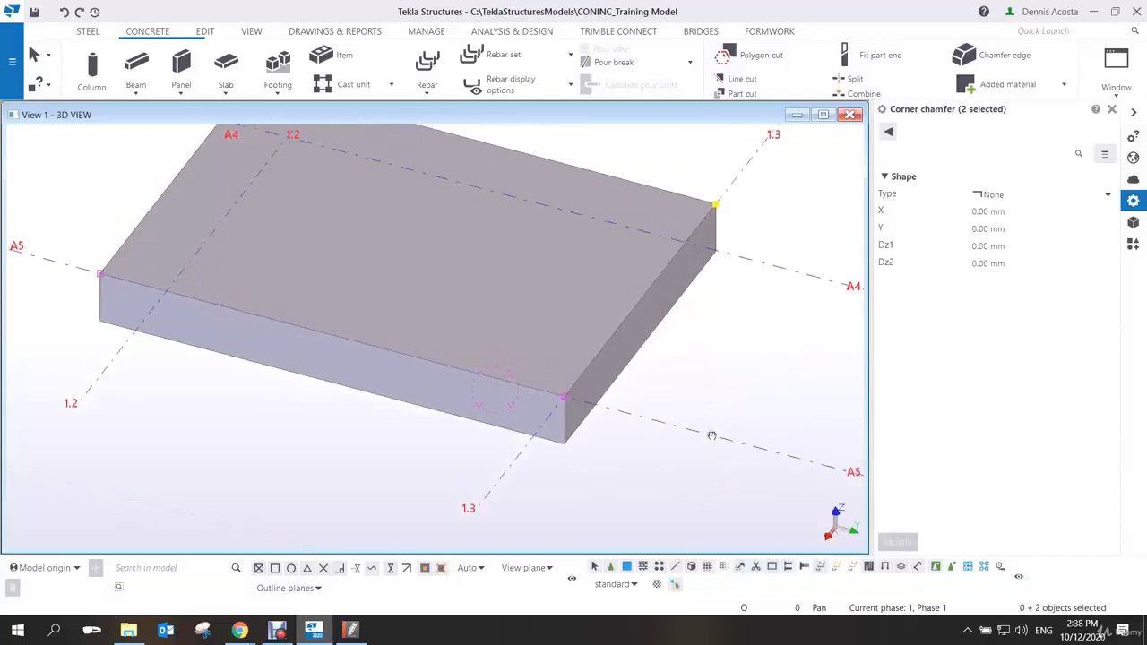
scroll(700, 461, down, 2)
click(679, 585)
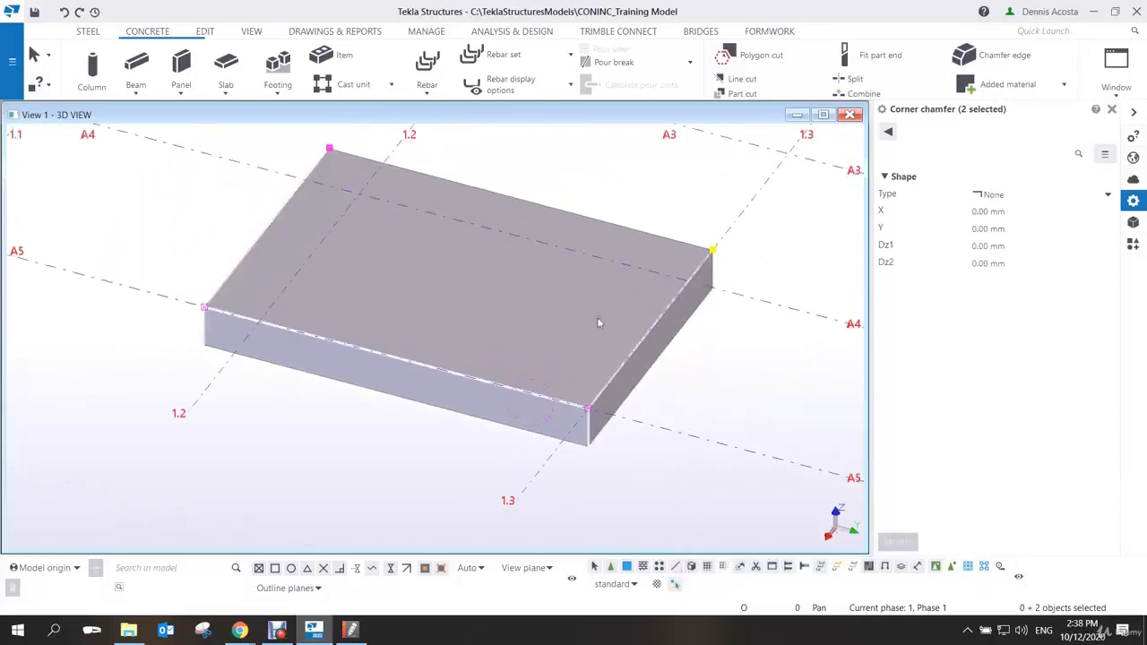
click(550, 328)
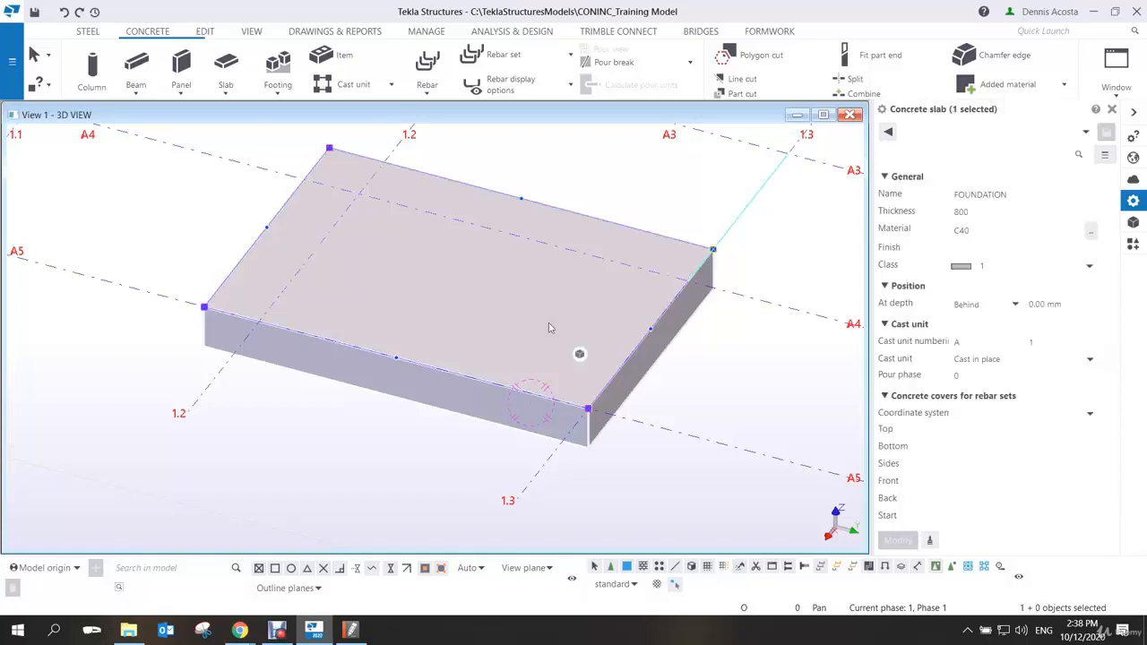
Pull the slab's end face on grid line 1.3 outward past the grid line, giving a slab length of 8000 mm
scroll(627, 401, up, 2)
middle_drag(628, 400, 547, 382)
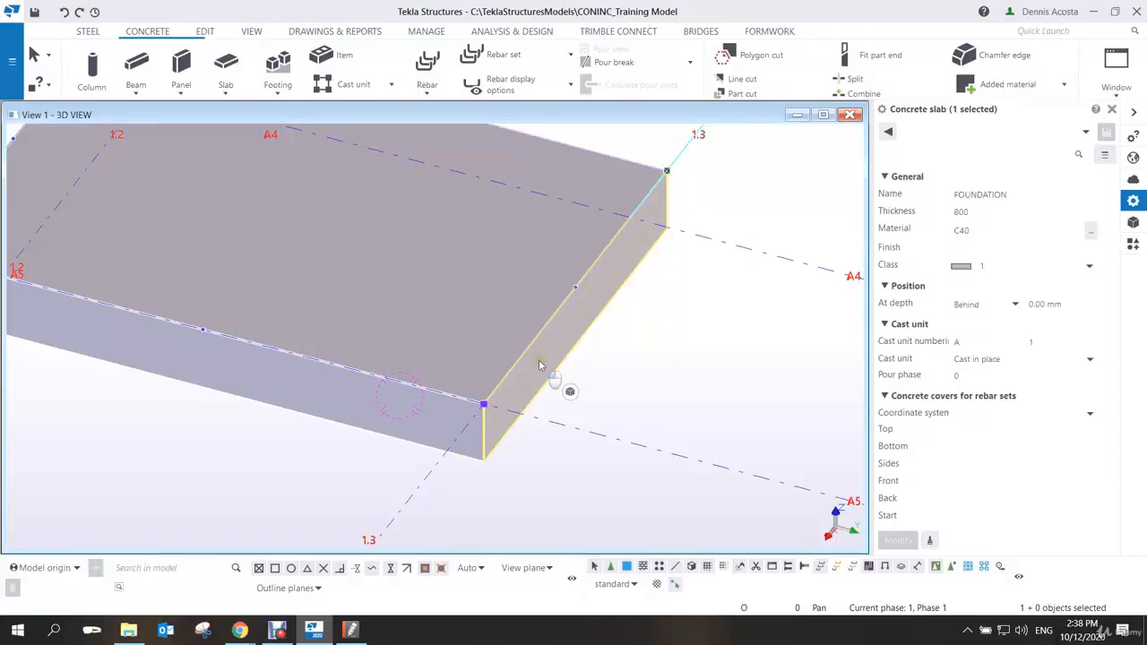
drag(539, 365, 618, 384)
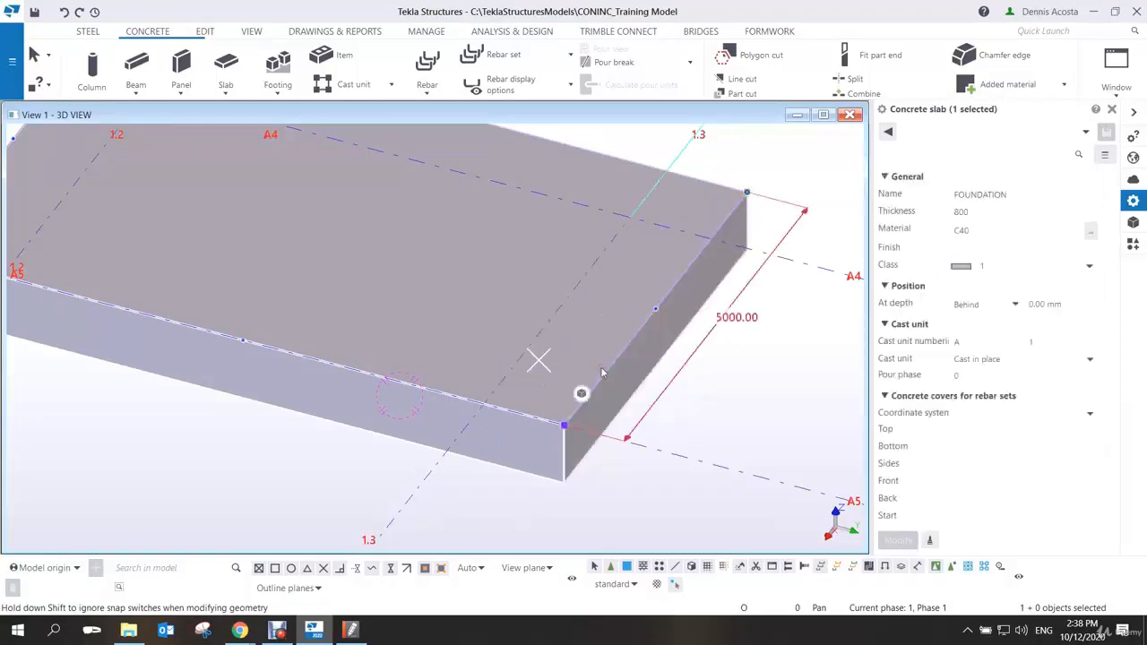
Pull the slab's side face on grid line A5 outward past the grid line, giving a slab width of 6000 mm
middle_drag(481, 427, 502, 319)
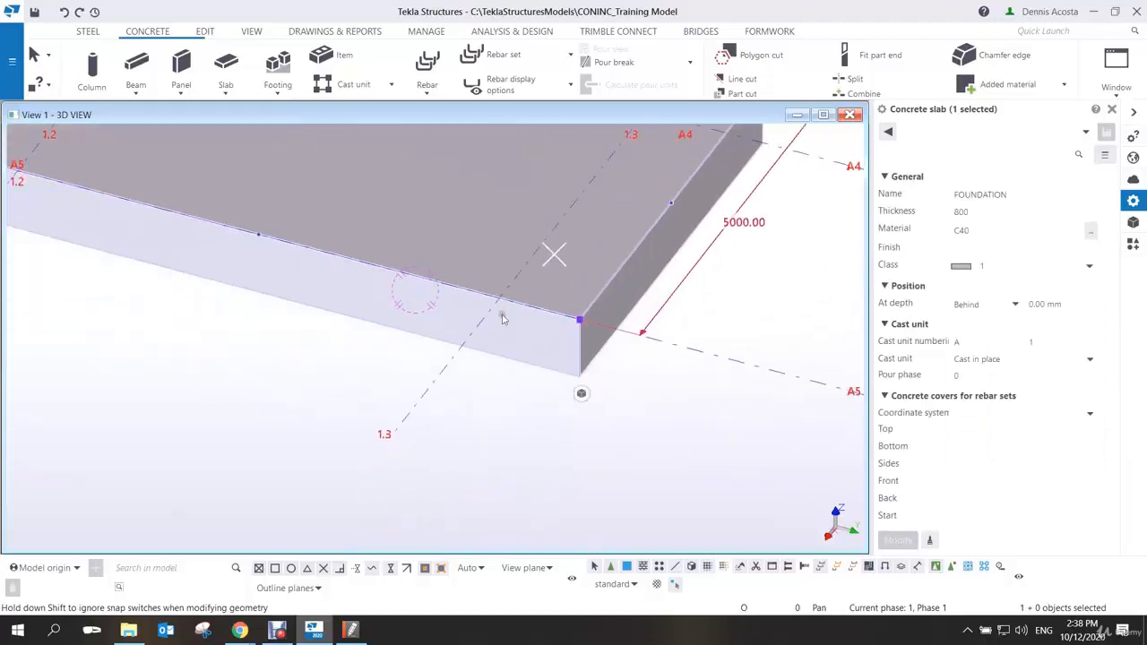
scroll(505, 323, down, 1)
drag(531, 344, 511, 383)
scroll(520, 386, down, 2)
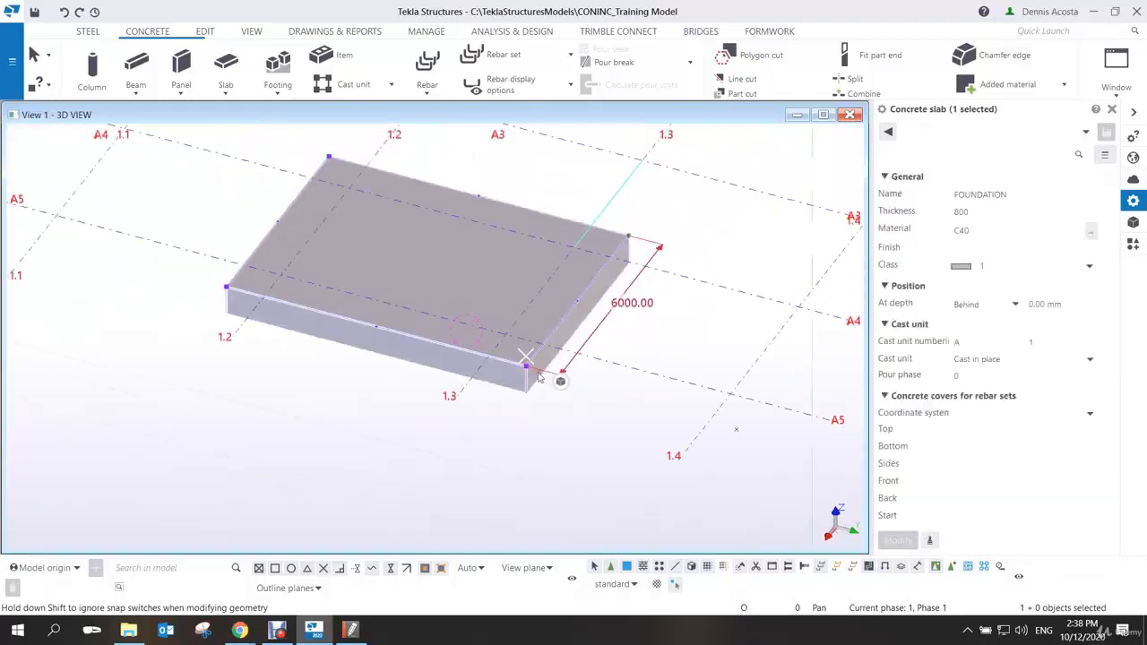
Examine the extended slab, and switch to PDF-XChange Editor to compare it with the foundation outline around grids 1.2 and 1.3 in the Geometry Model drawing
scroll(606, 374, up, 2)
middle_drag(681, 365, 782, 399)
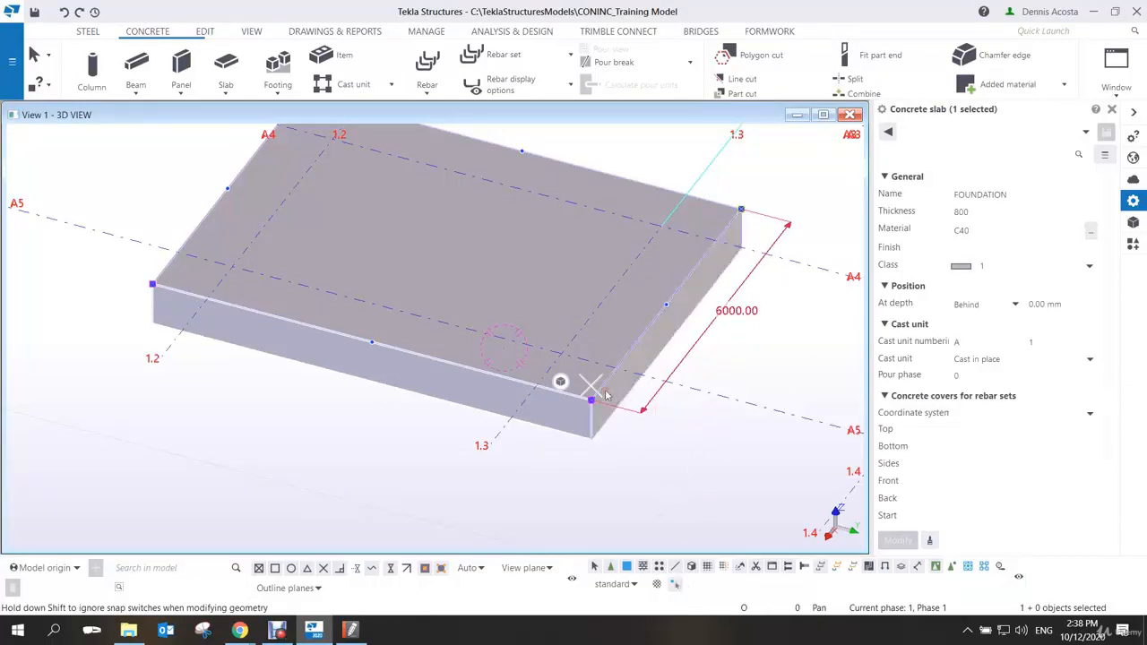
middle_drag(605, 395, 602, 445)
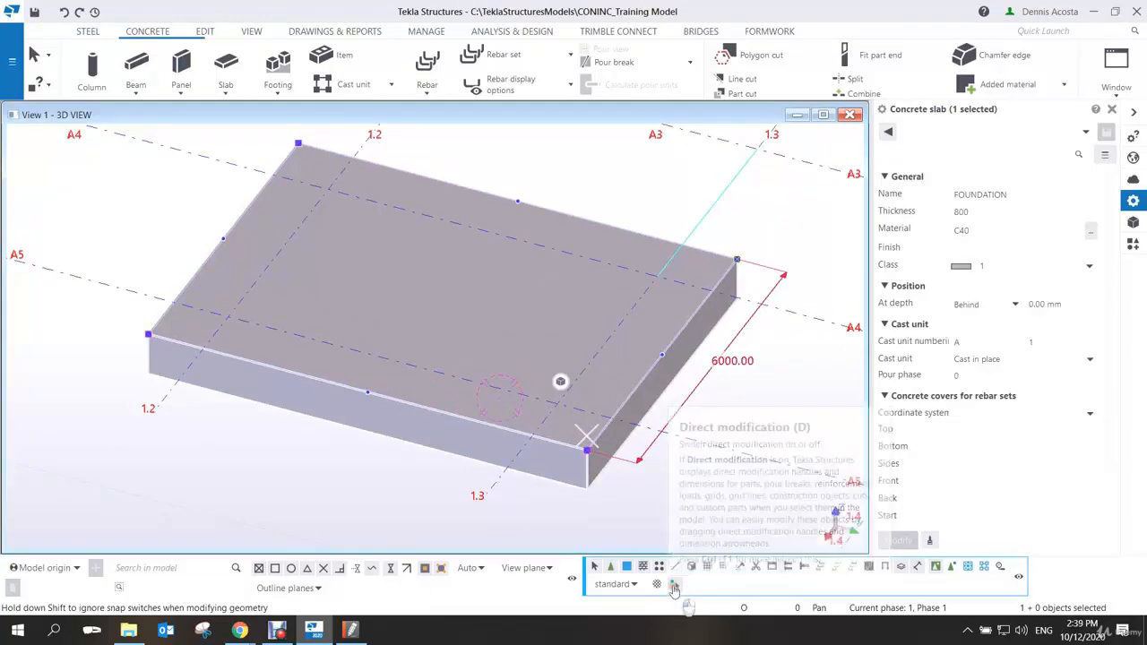
scroll(574, 439, down, 5)
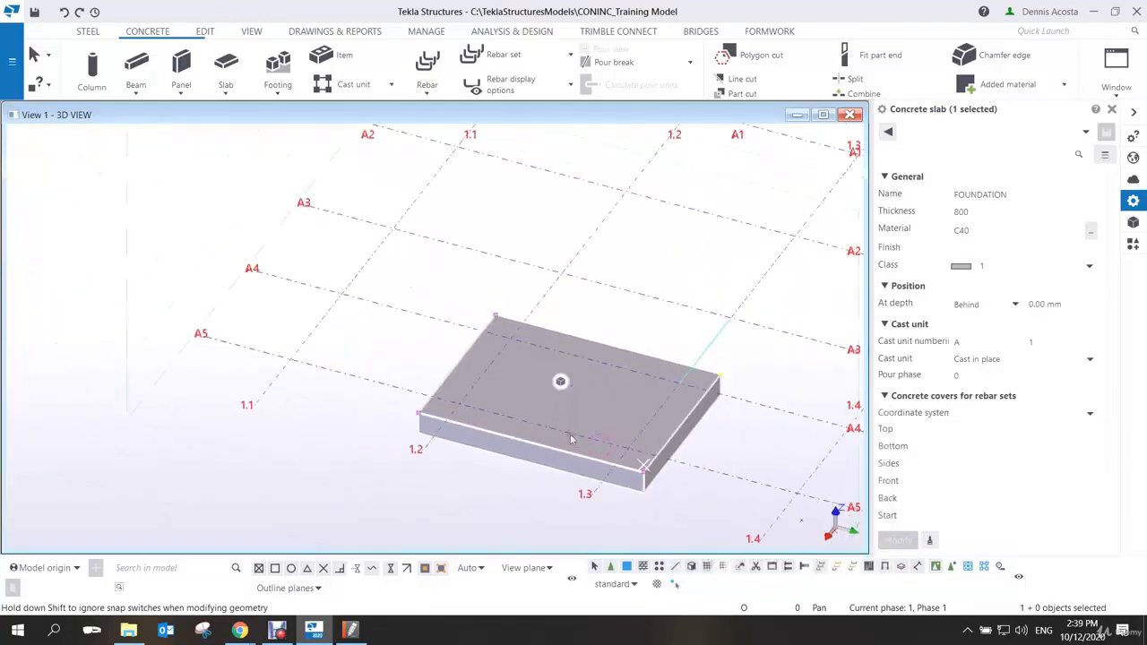
mouse_move(571, 438)
ctrl+middle_down()
mouse_move(656, 394)
mouse_move(663, 441)
mouse_move(694, 440)
mouse_move(599, 382)
ctrl+middle_up()
scroll(600, 381, up, 2)
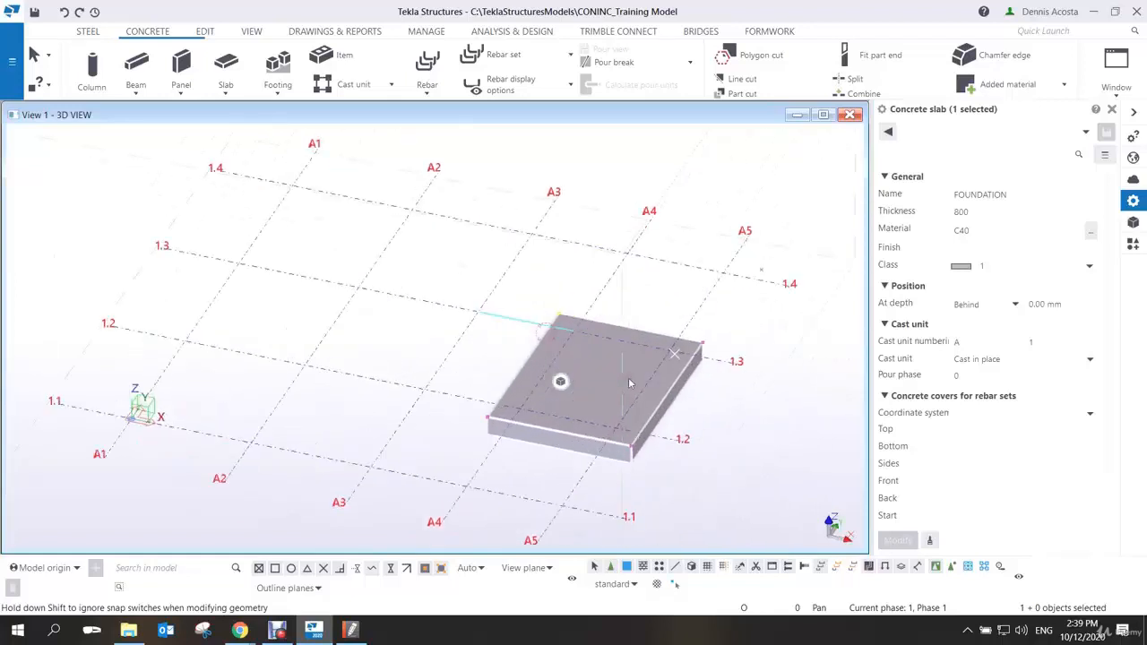
click(353, 631)
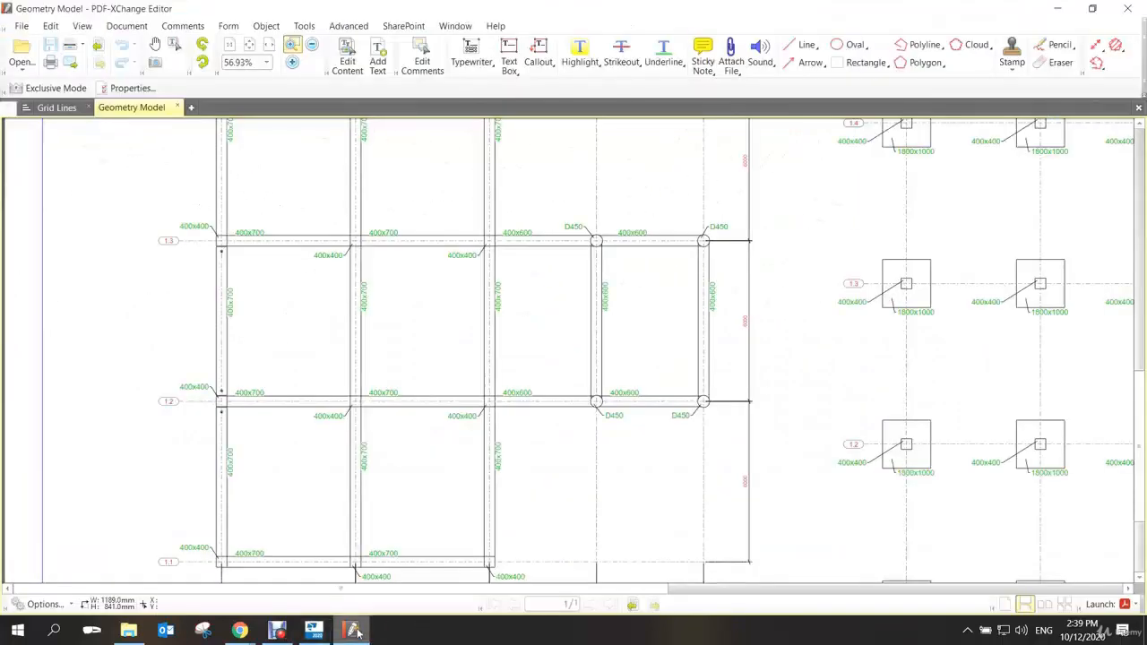
middle_click(842, 505)
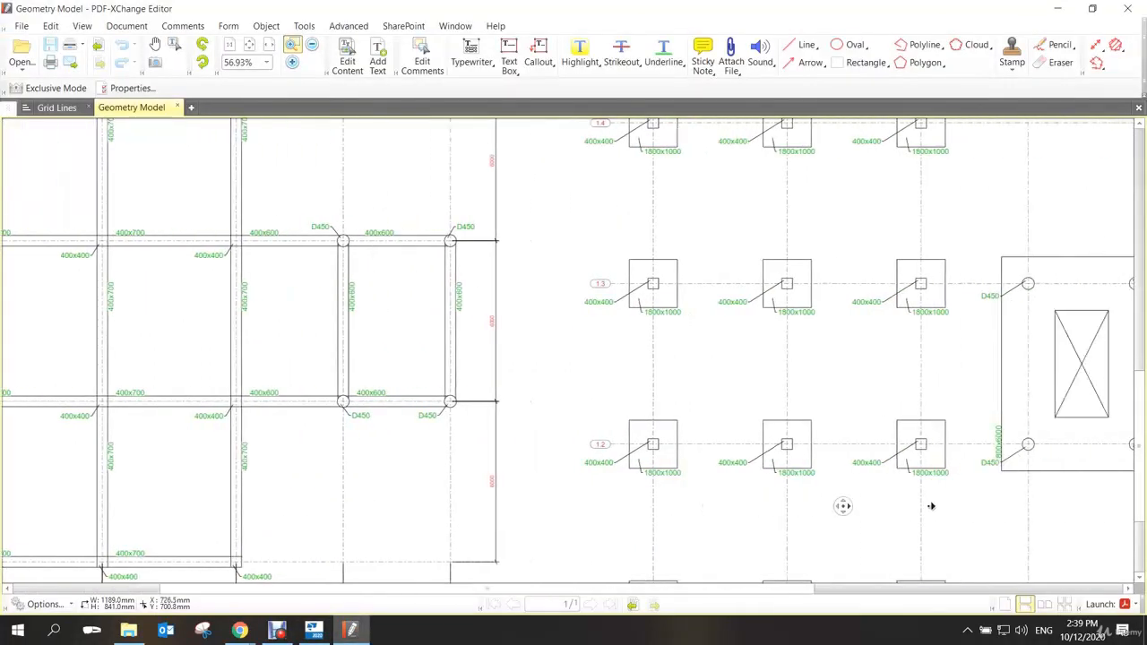
middle_click(937, 506)
middle_click(938, 505)
middle_click(936, 474)
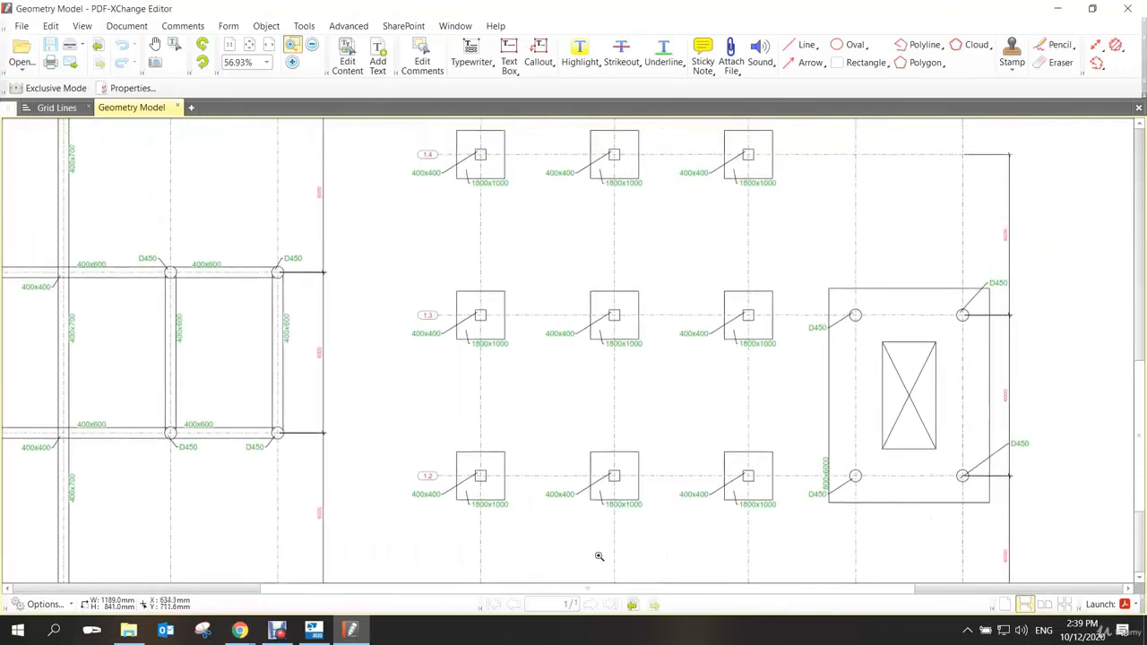
Return to Tekla Structures, turn on direct modification and select the foundation slab
click(278, 631)
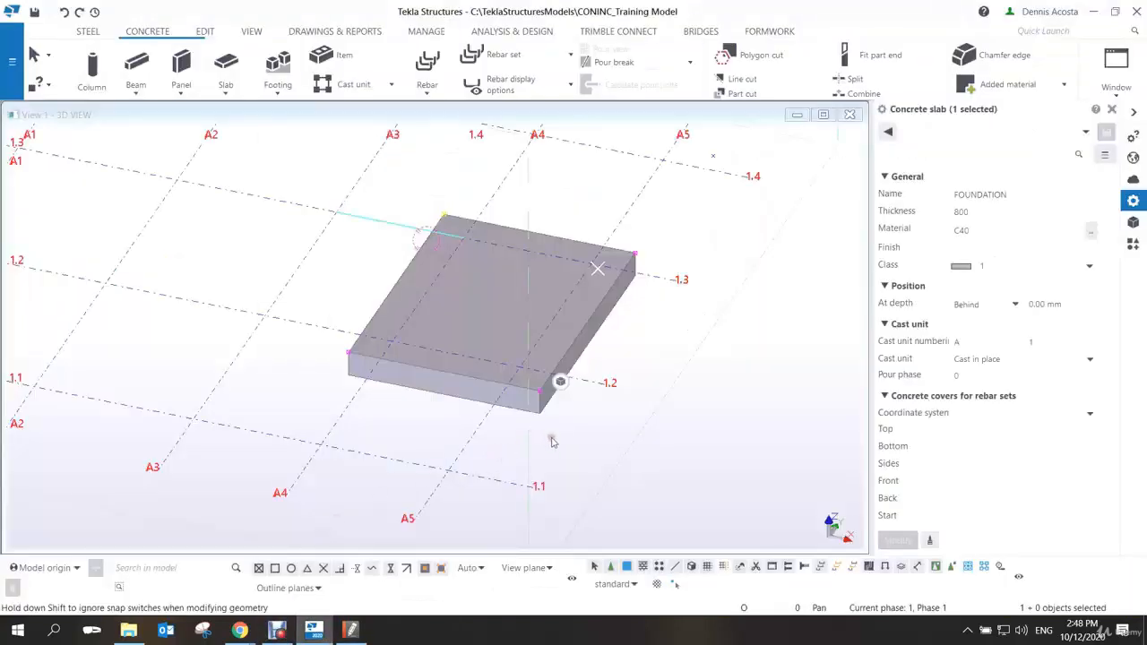
click(554, 441)
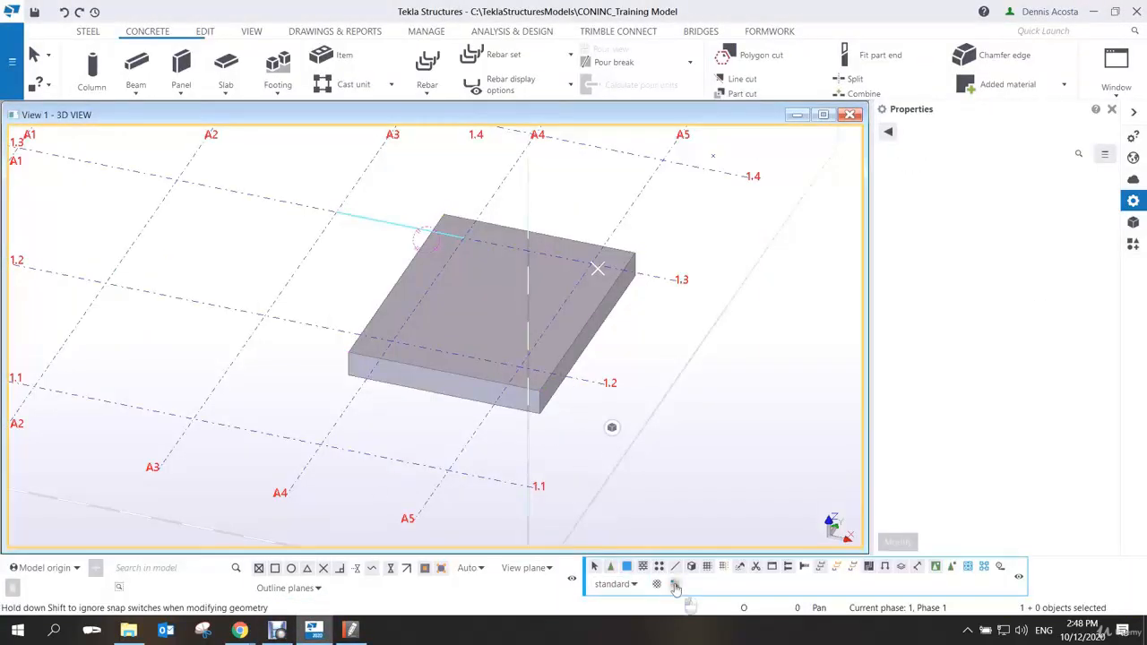
scroll(451, 332, up, 5)
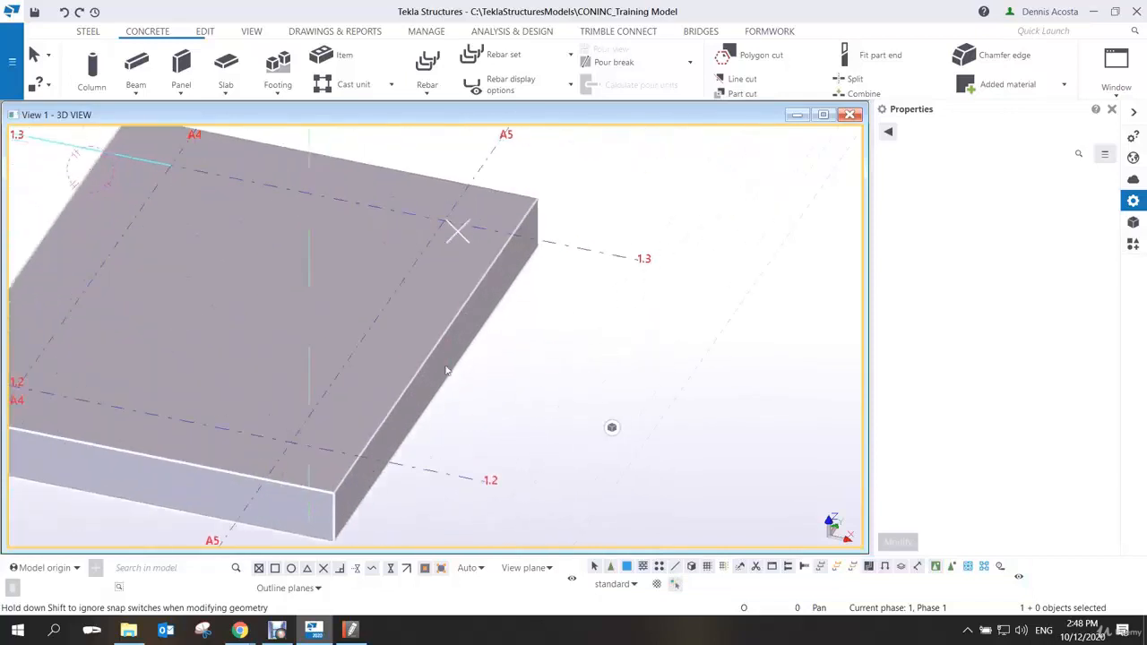
middle_drag(447, 370, 545, 374)
click(529, 375)
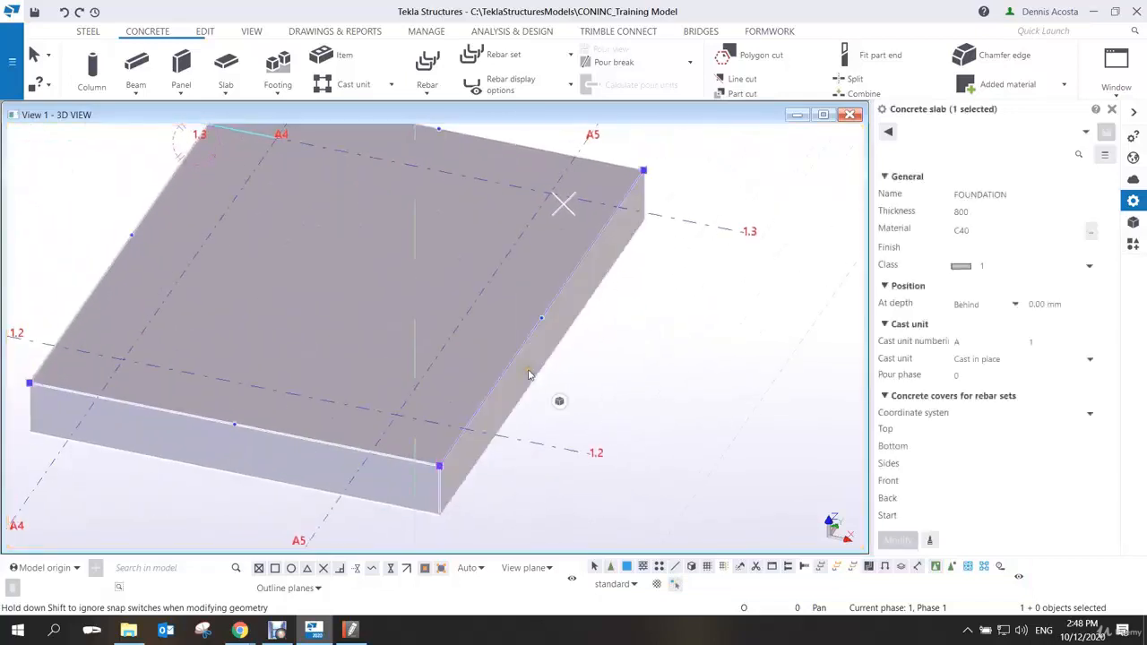
Extend the slab's width by 1000 mm beyond grid line A5, using the outer end of the width dimension at the corner near grid 1.2
click(439, 466)
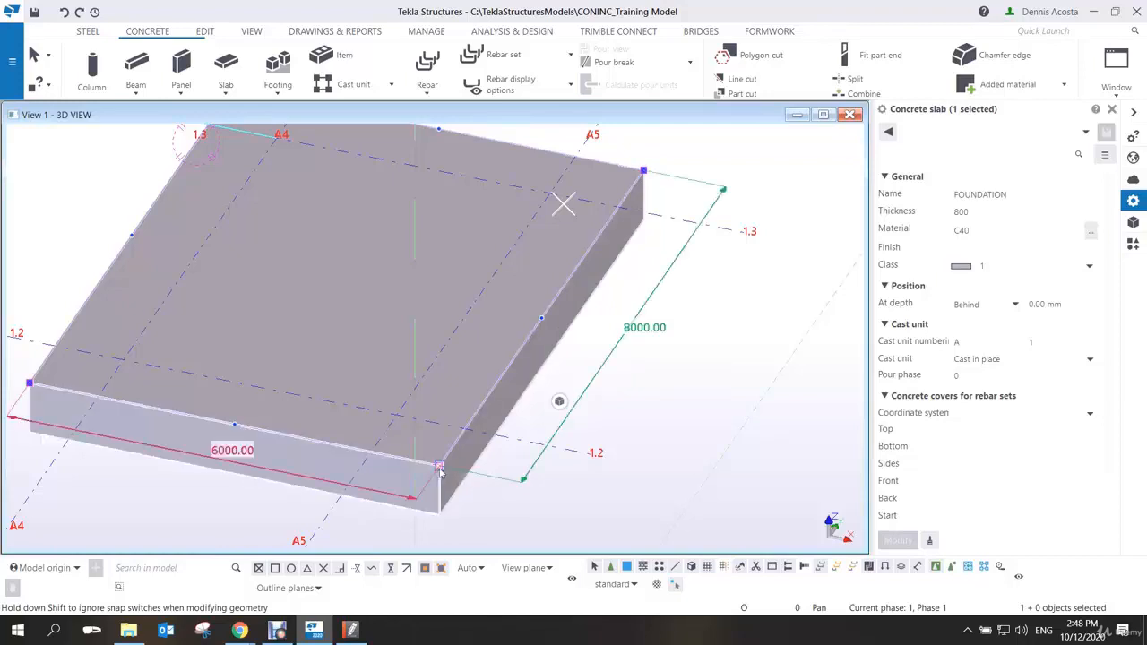
click(440, 468)
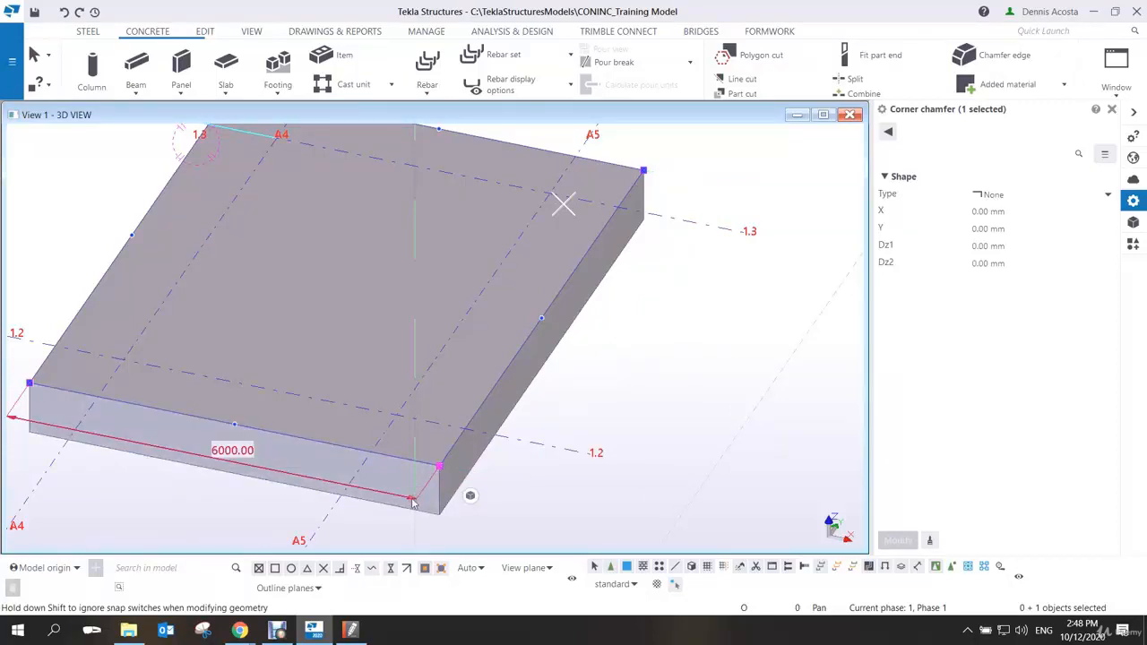
shift+click(412, 503)
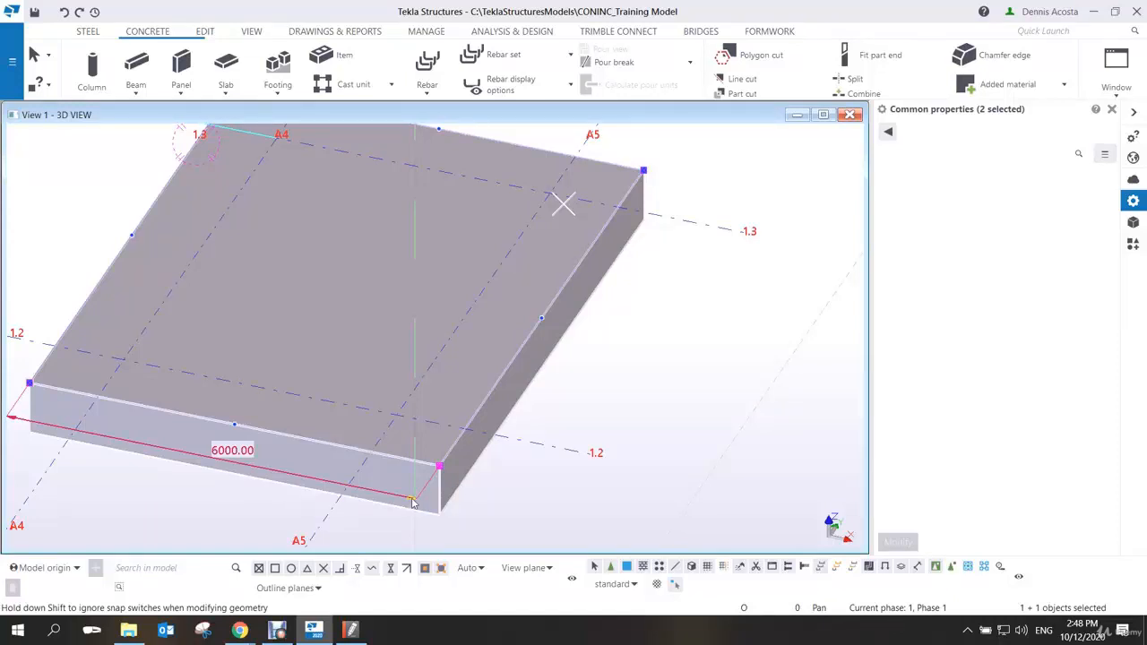
text(1000)
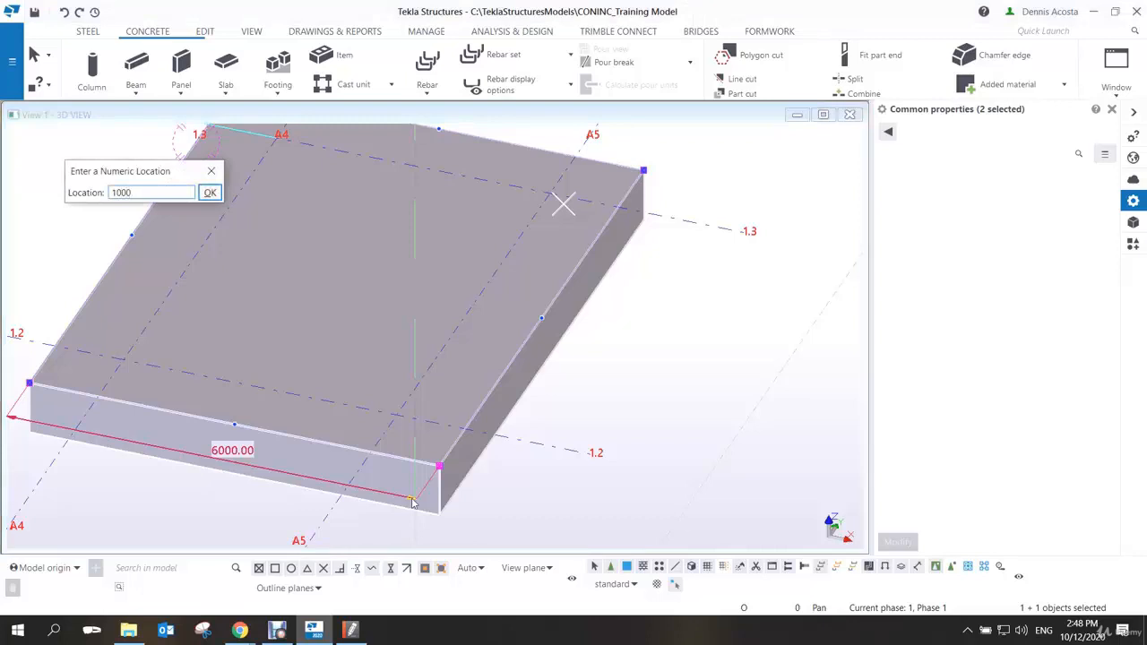
key(Return)
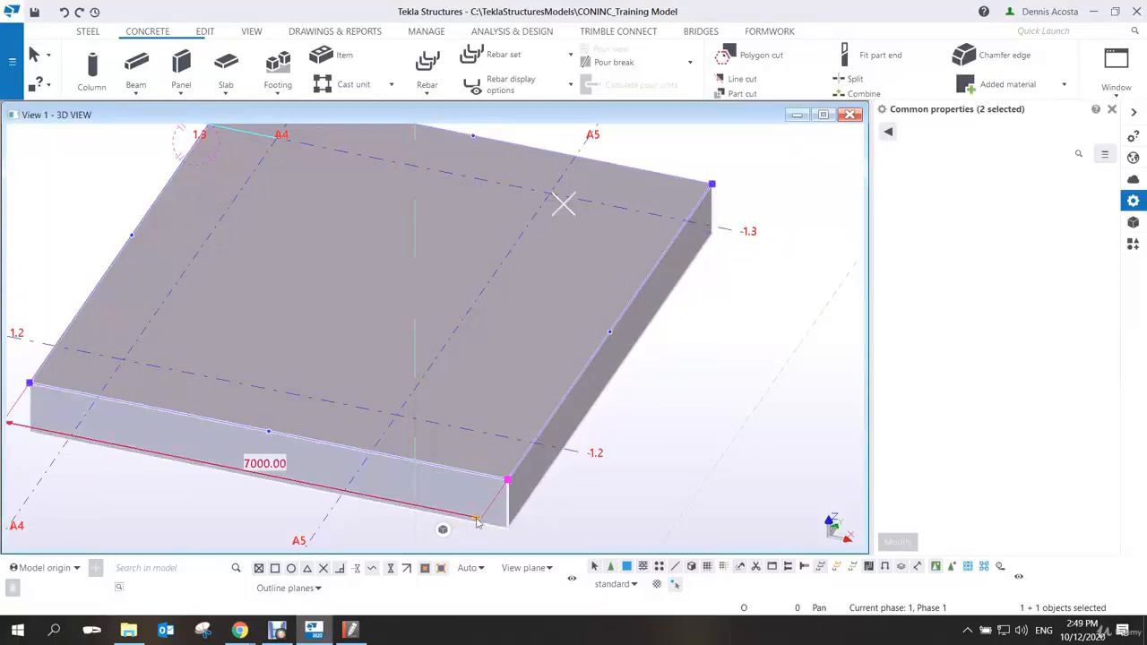
Shorten the slab's width by 1000 mm at its outer end beyond grid line A5, using the width dimension
text(-1000)
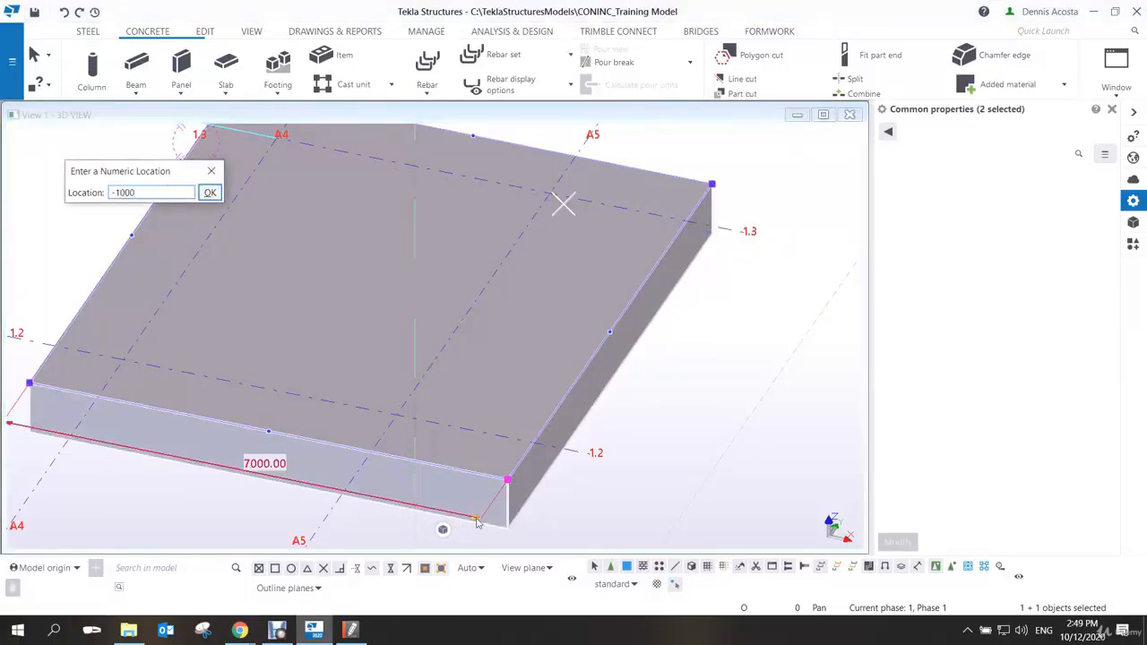
key(Return)
key(ctrl+m)
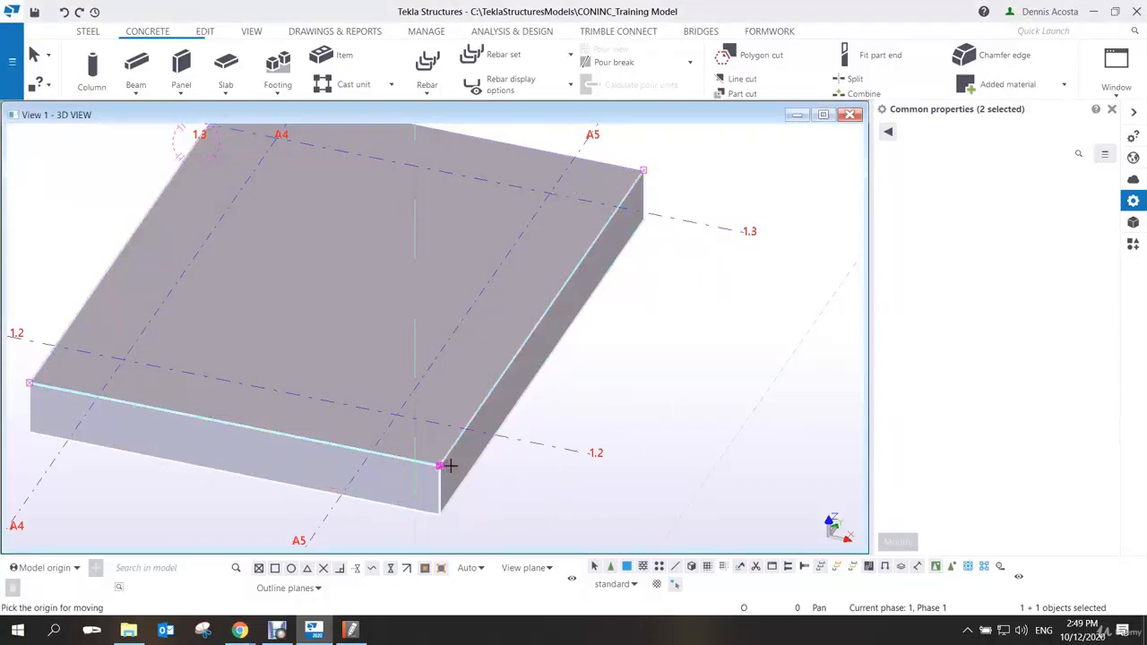
right_click(460, 432)
click(487, 212)
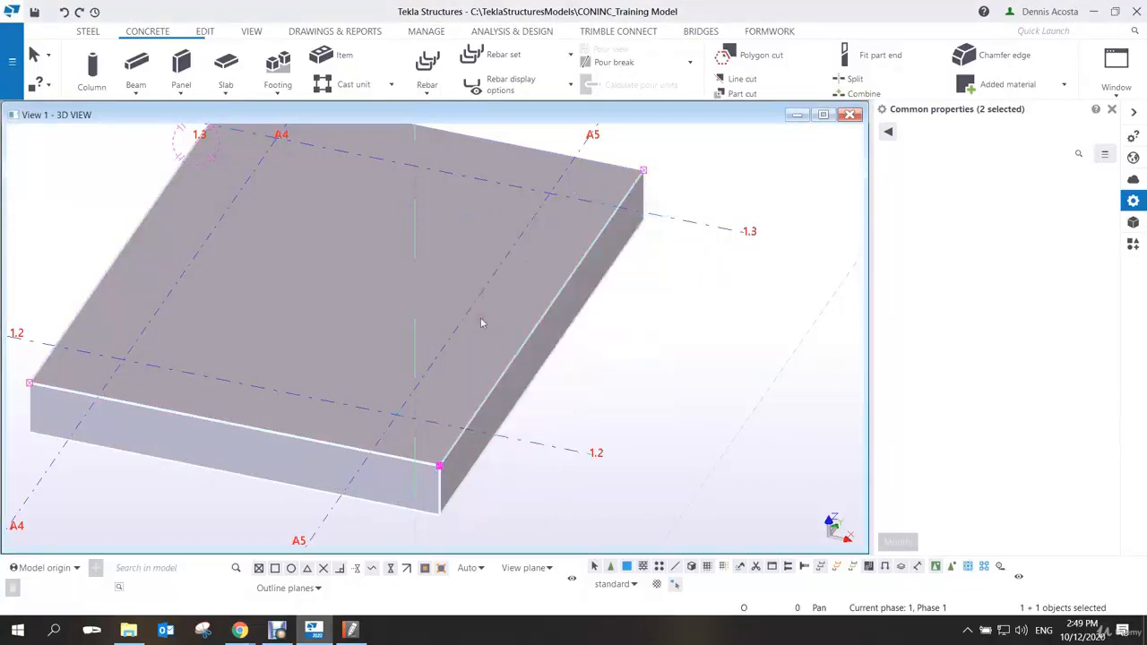
Select the foundation slab and its corner handle outside the intersection of grids A5 and 1.2
click(481, 320)
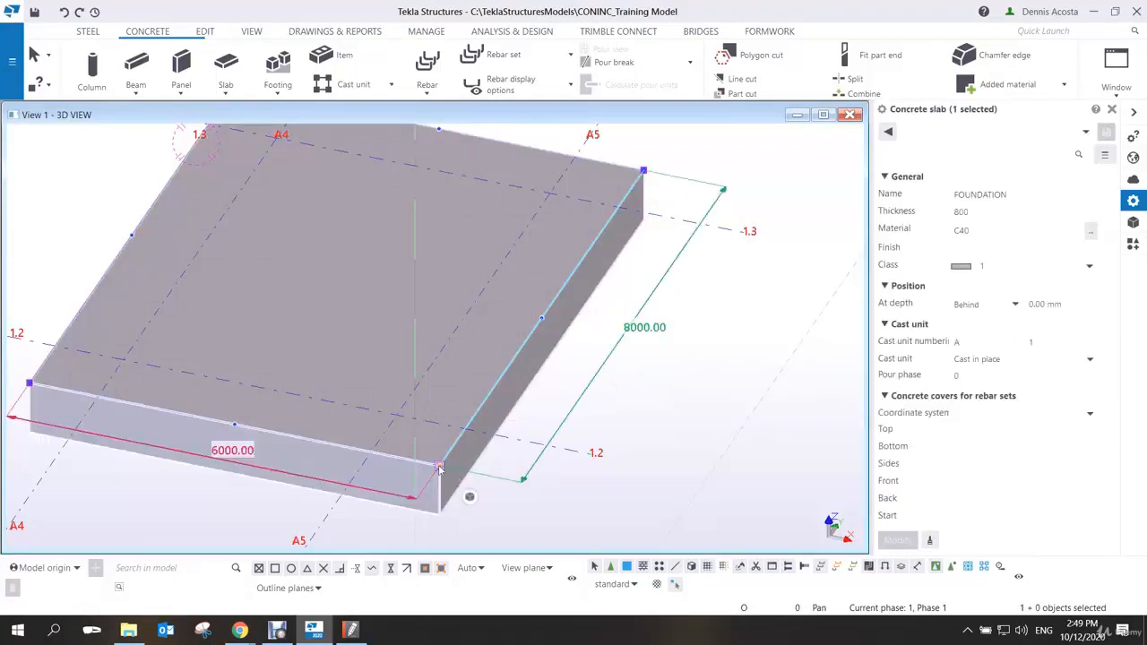
click(439, 467)
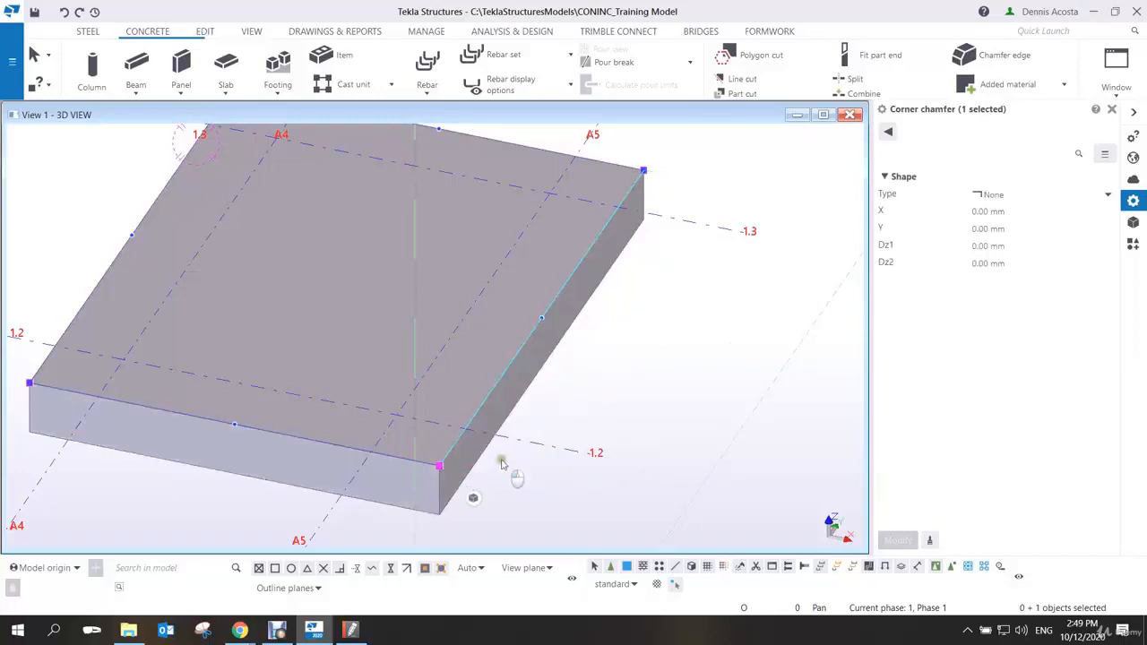
click(445, 465)
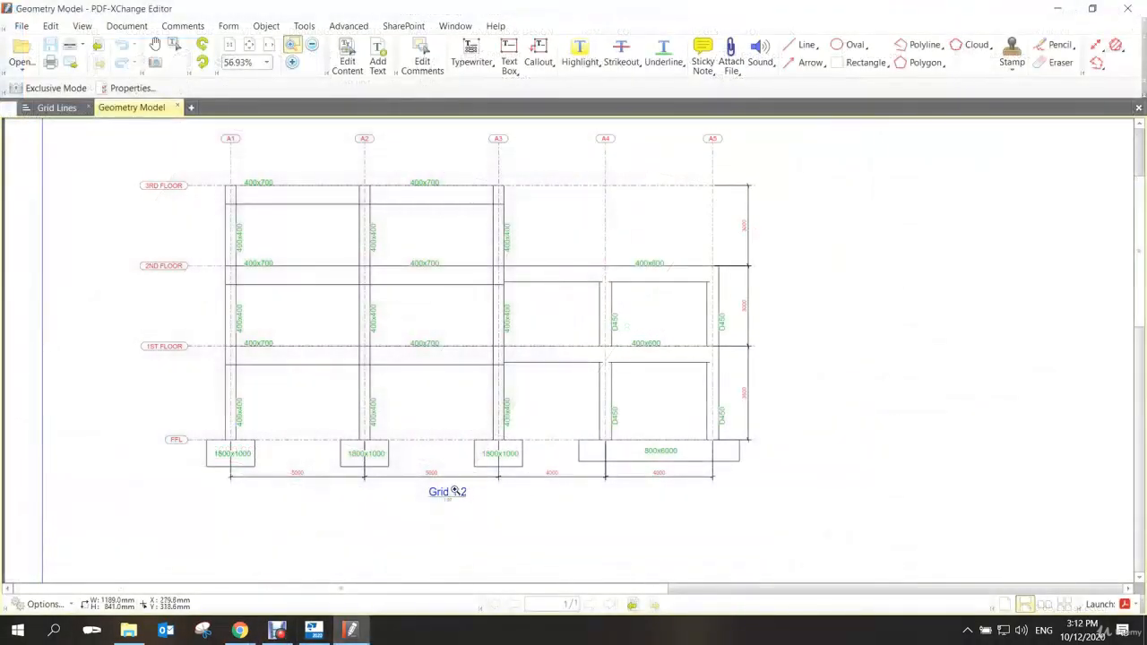
Return to Tekla Structures and examine the foundation slab within the whole grid and the point near grids A5 and 1.4
click(313, 630)
scroll(514, 428, down, 3)
scroll(514, 428, down, 4)
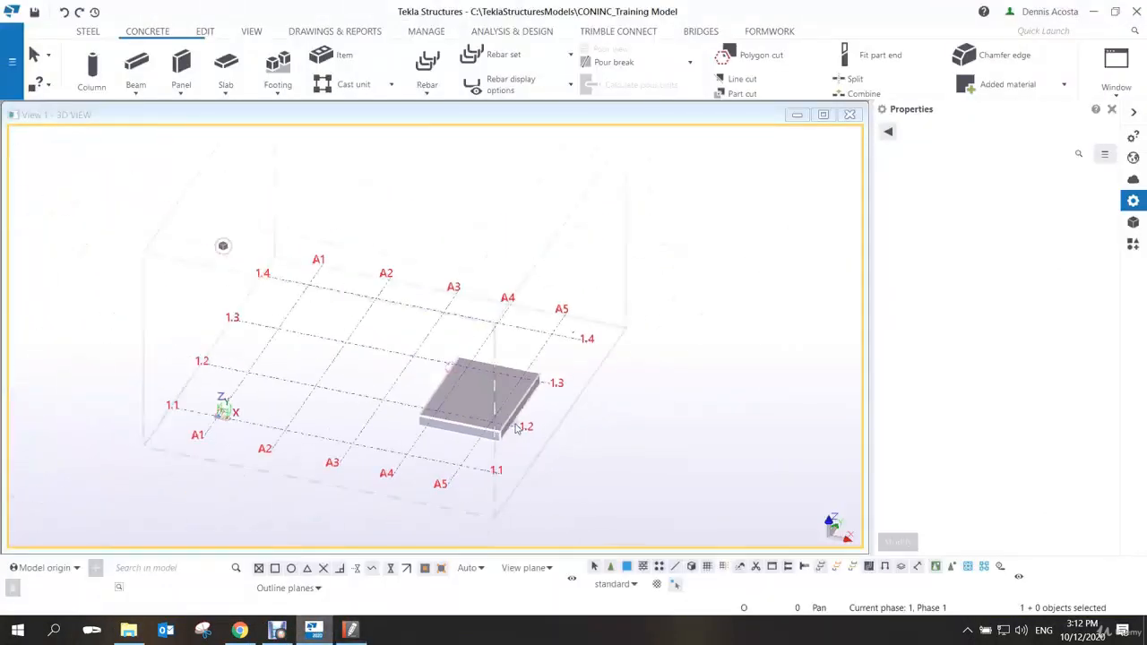
middle_drag(476, 412, 552, 409)
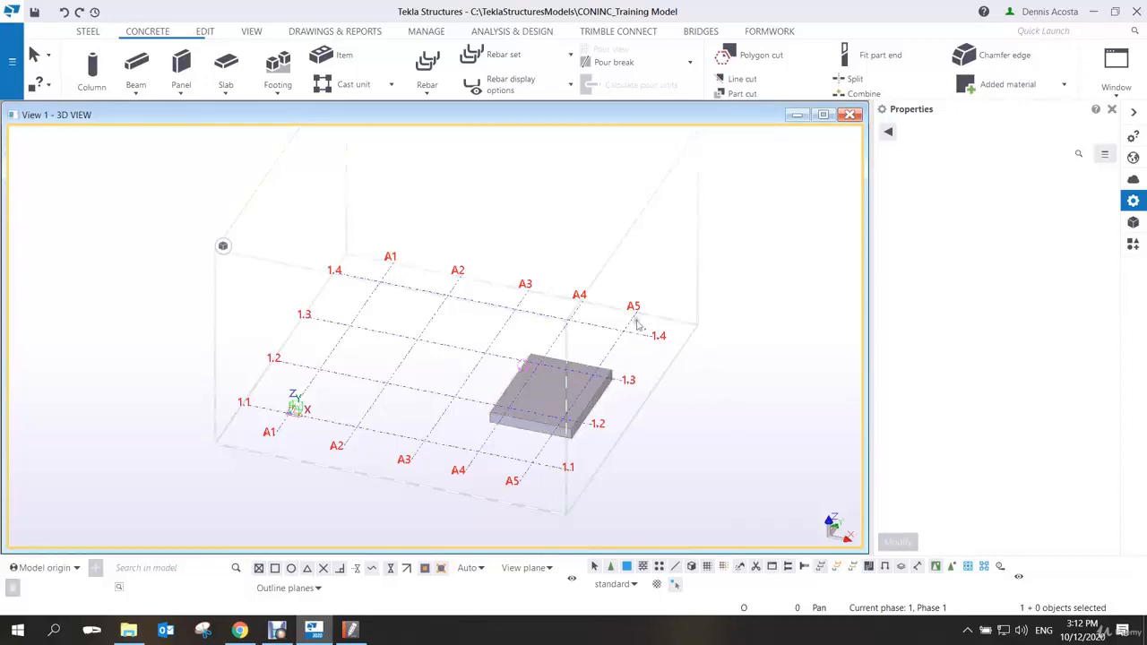
drag(627, 296, 682, 360)
scroll(678, 360, up, 3)
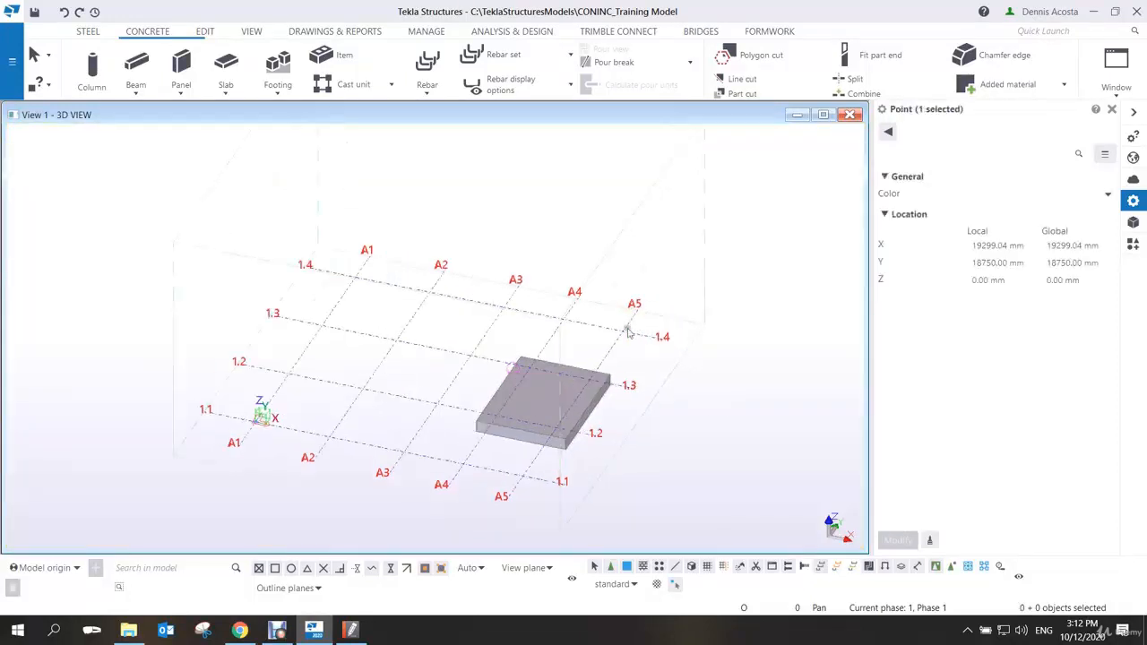
scroll(622, 328, down, 2)
scroll(659, 337, down, 2)
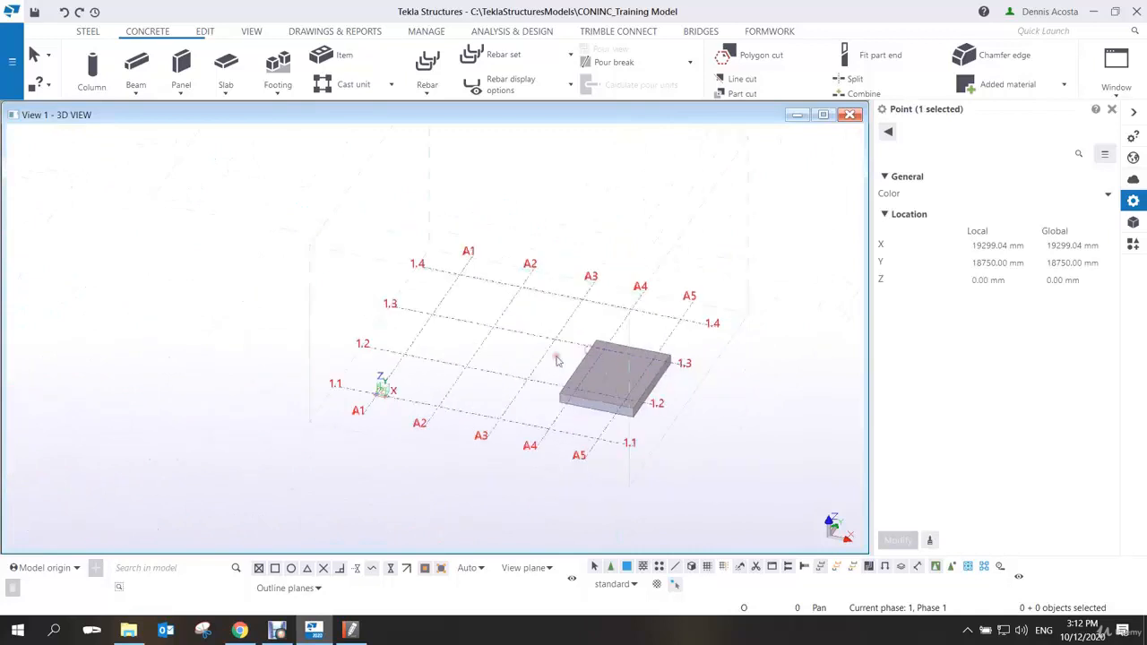
ctrl+middle_drag(549, 352, 518, 357)
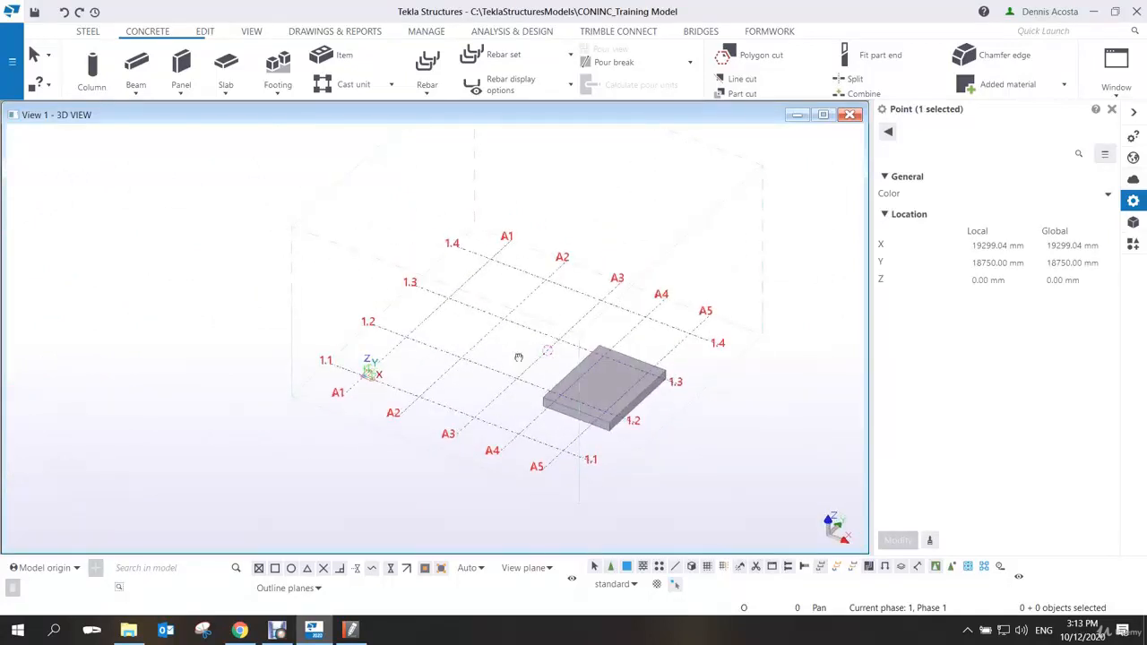
Start a pad footing with an 1800*1800 profile and the bottom level at -1000 mm
scroll(367, 363, up, 6)
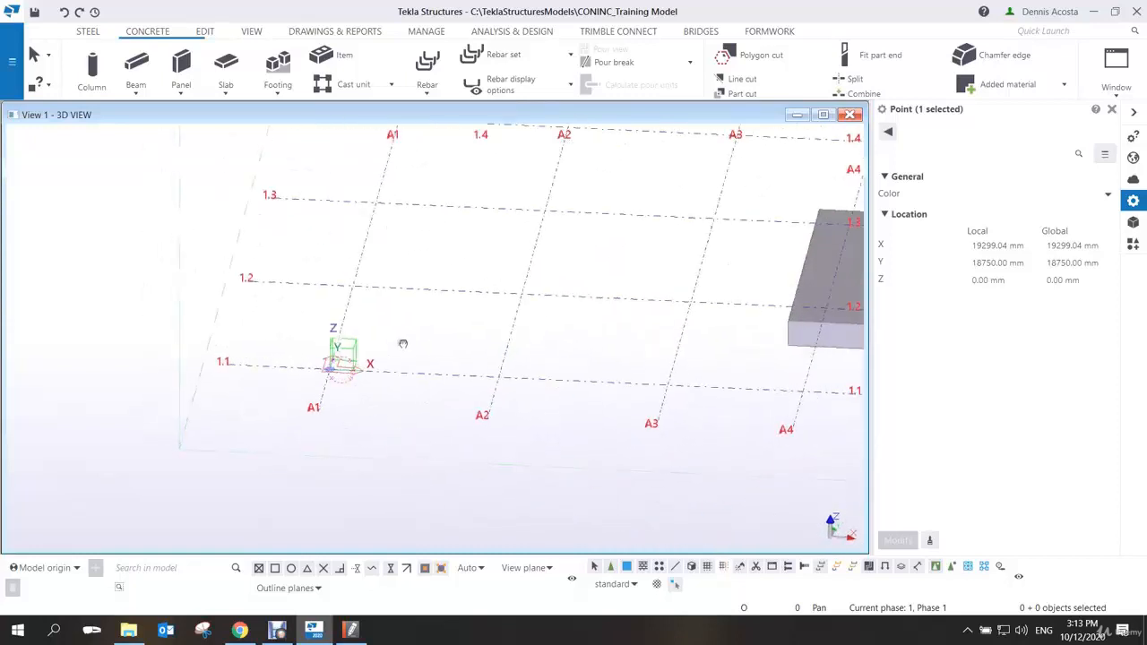
scroll(367, 363, down, 3)
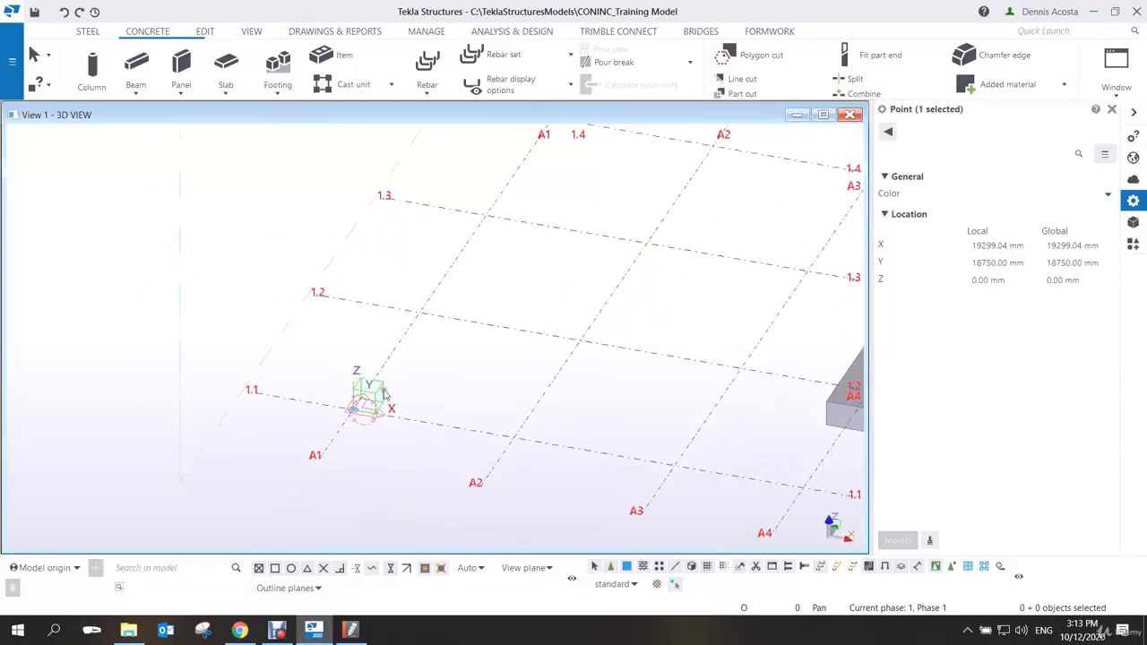
click(274, 88)
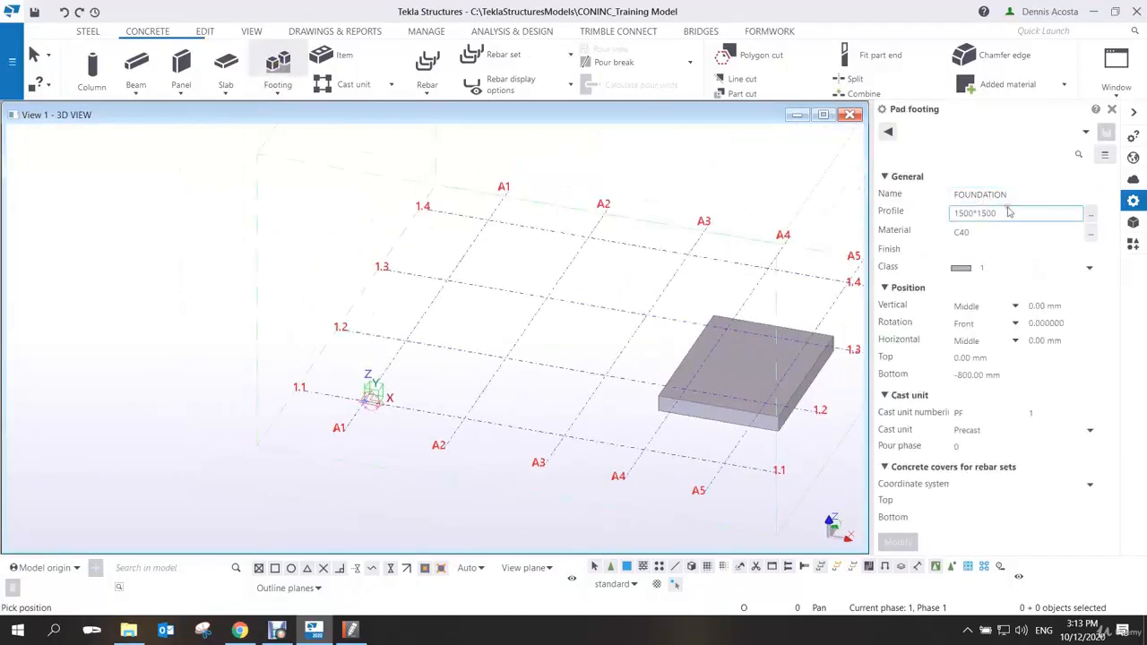
click(894, 215)
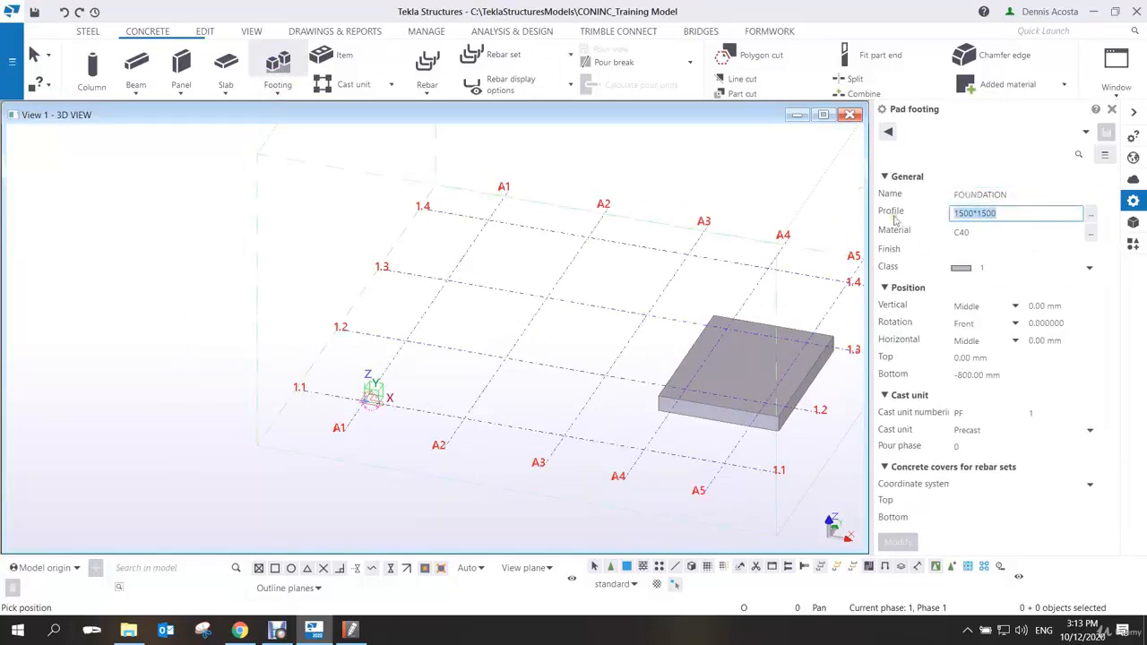
text(18000*)
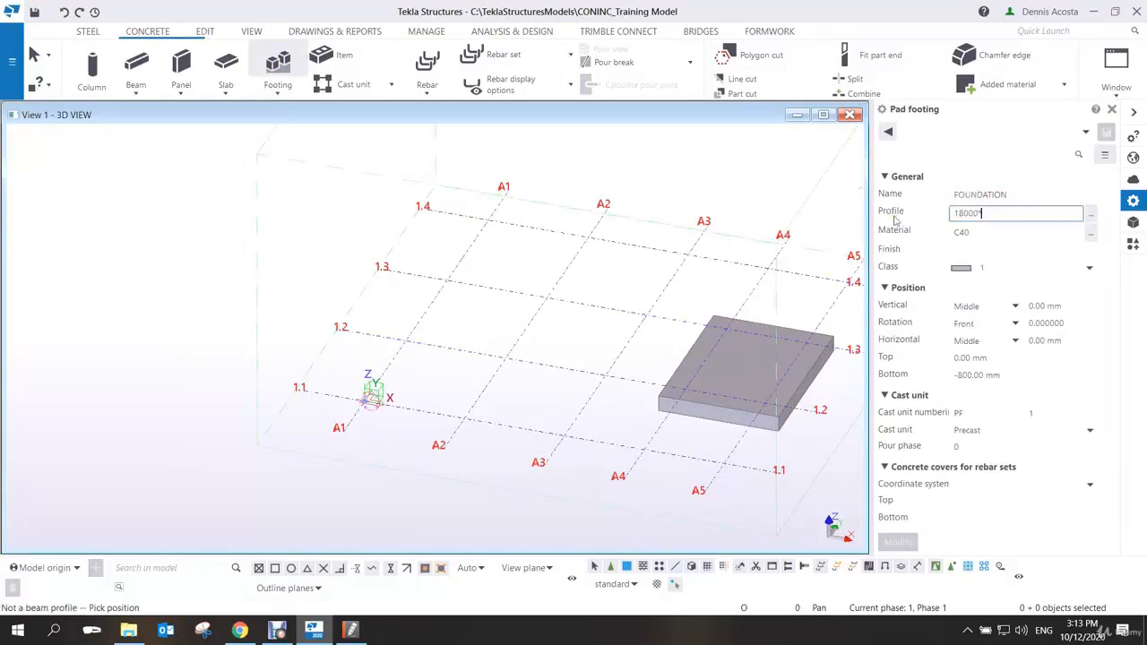
click(971, 209)
key(BackSpace)
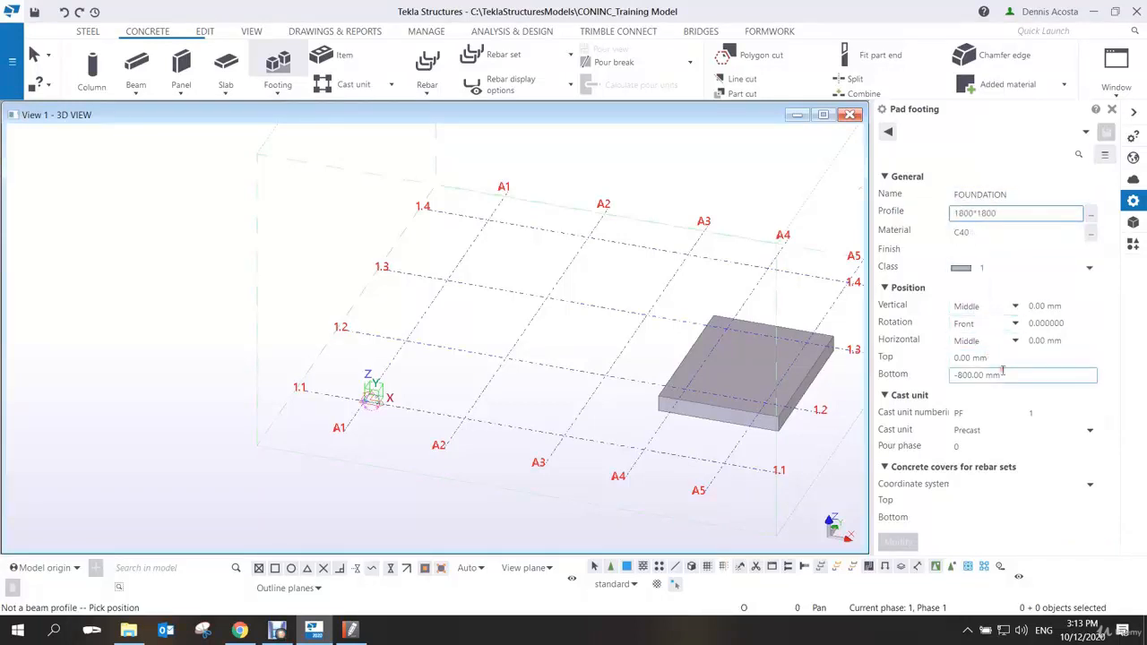
drag(1006, 374, 925, 380)
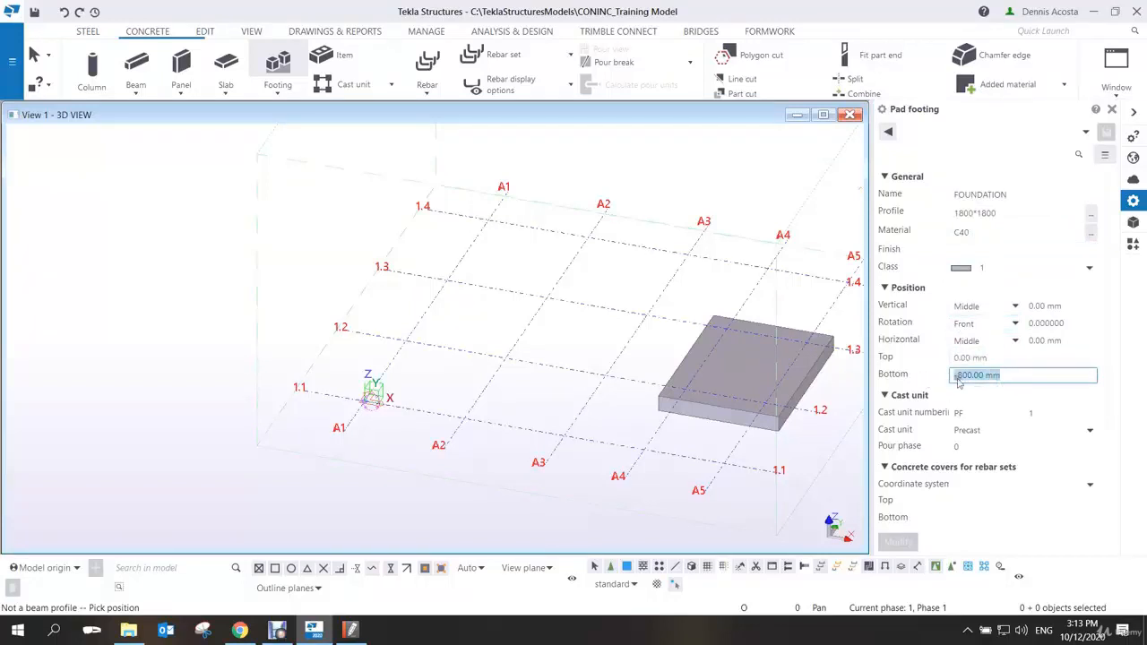
text(-1000)
Place pad footings along grid line A1 at its intersections with grids 1.1, 1.2, 1.3 and 1.4
scroll(370, 400, up, 3)
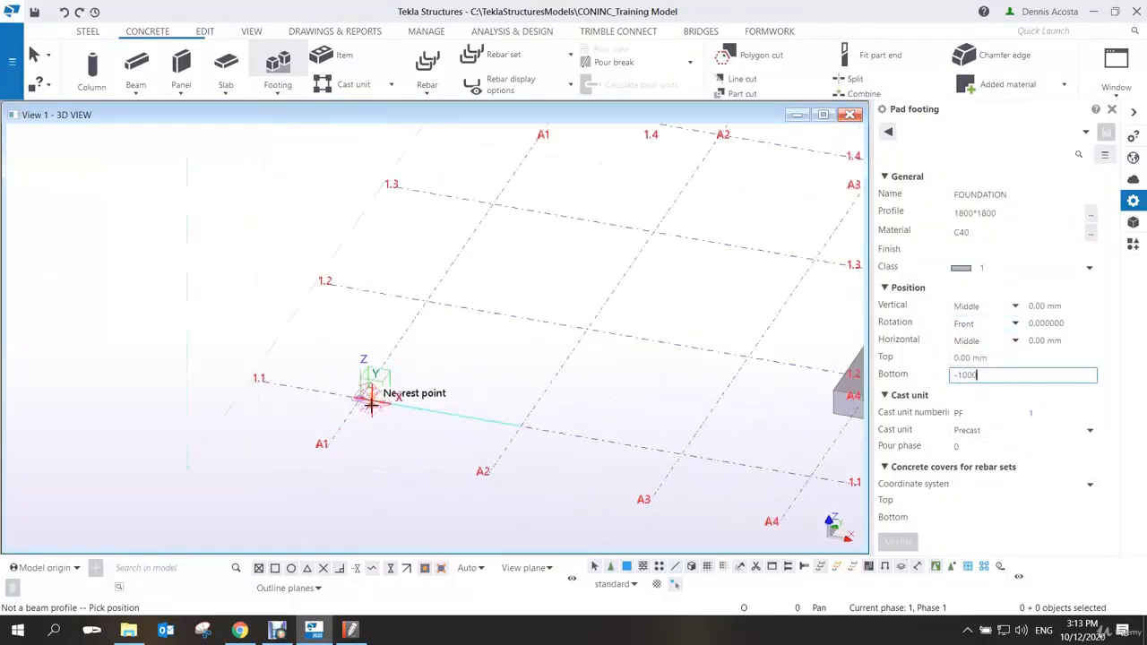
click(360, 403)
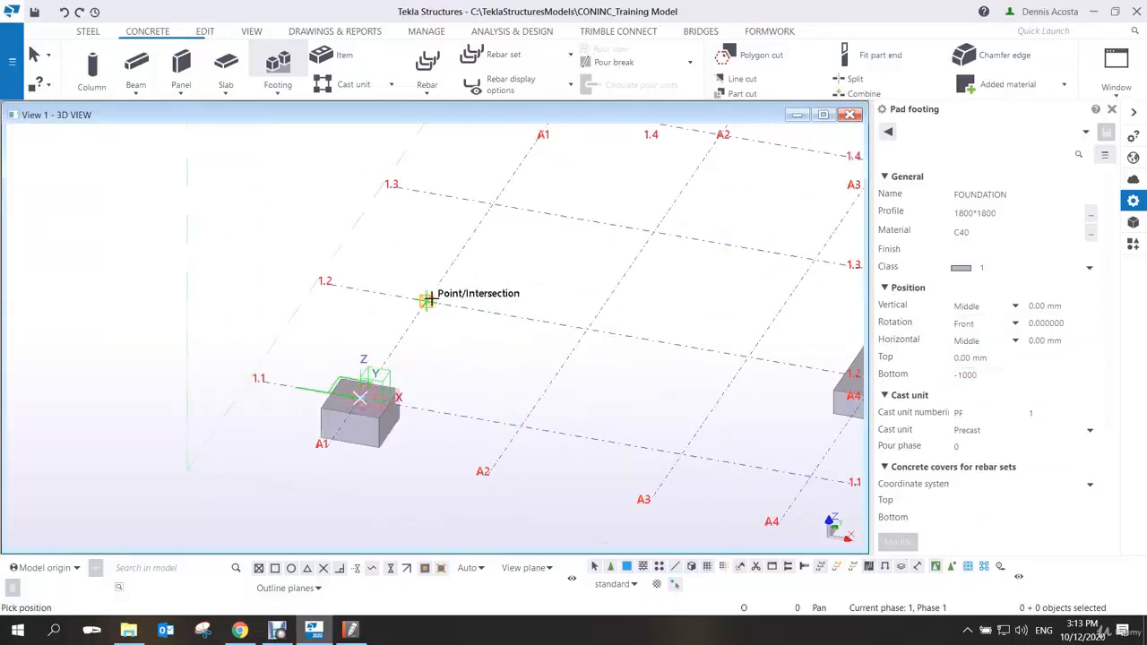
click(428, 300)
click(490, 203)
middle_drag(491, 208, 490, 310)
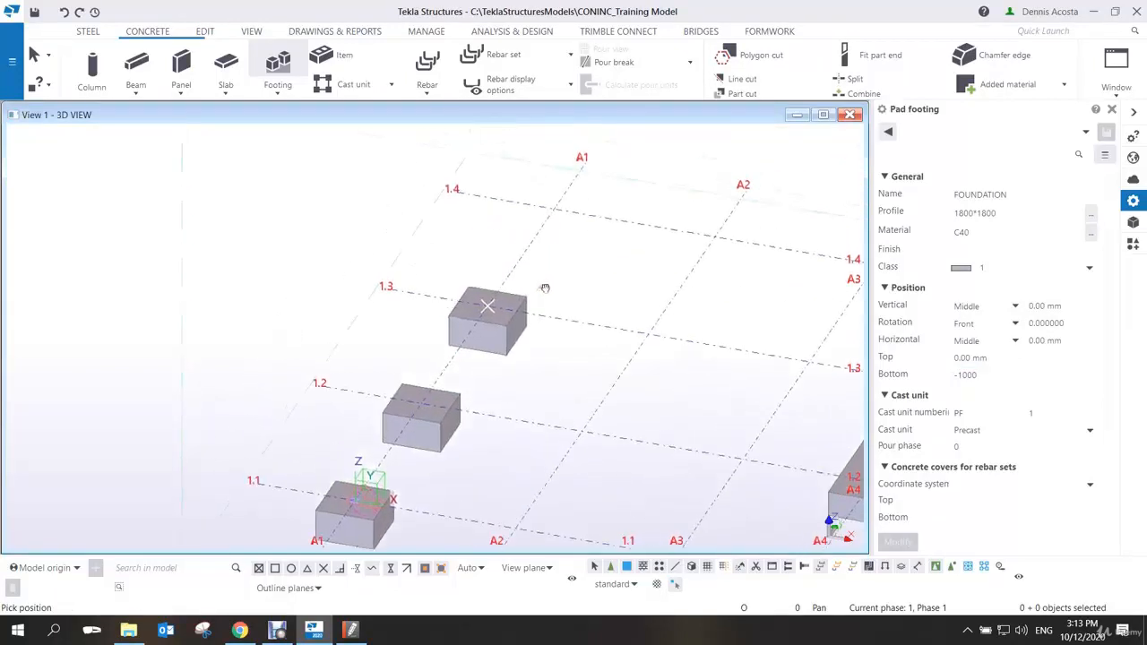
click(554, 208)
right_click(674, 187)
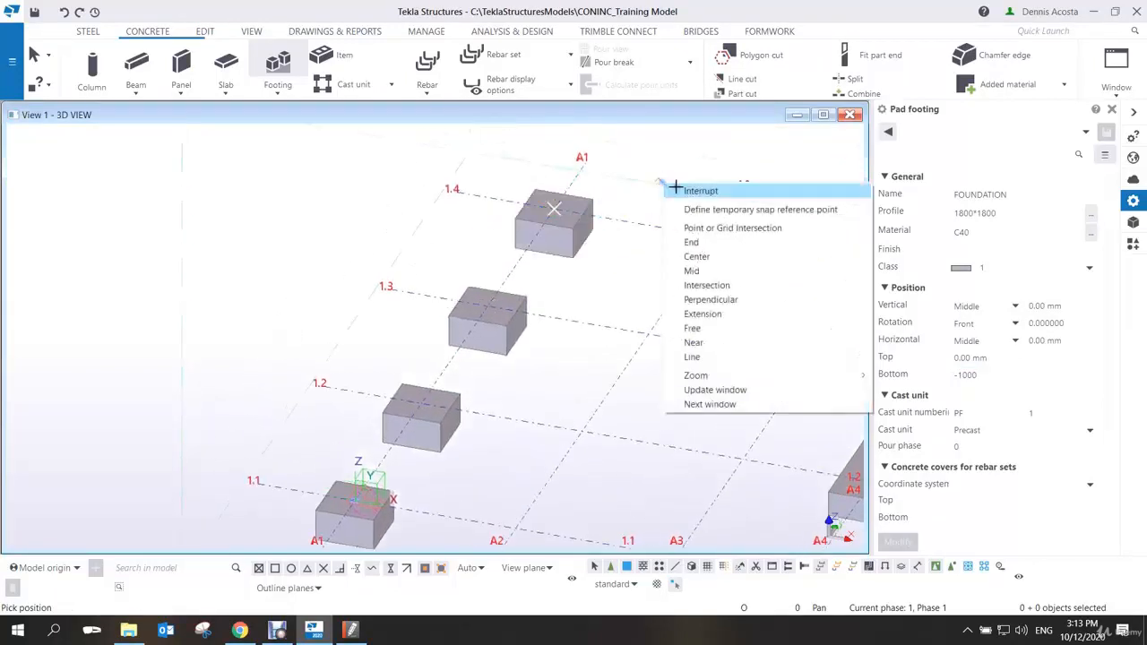
click(704, 190)
Start a concrete column, setting its class to 11 and its top level to 3500 mm
scroll(612, 317, down, 2)
middle_drag(556, 380, 528, 377)
click(95, 77)
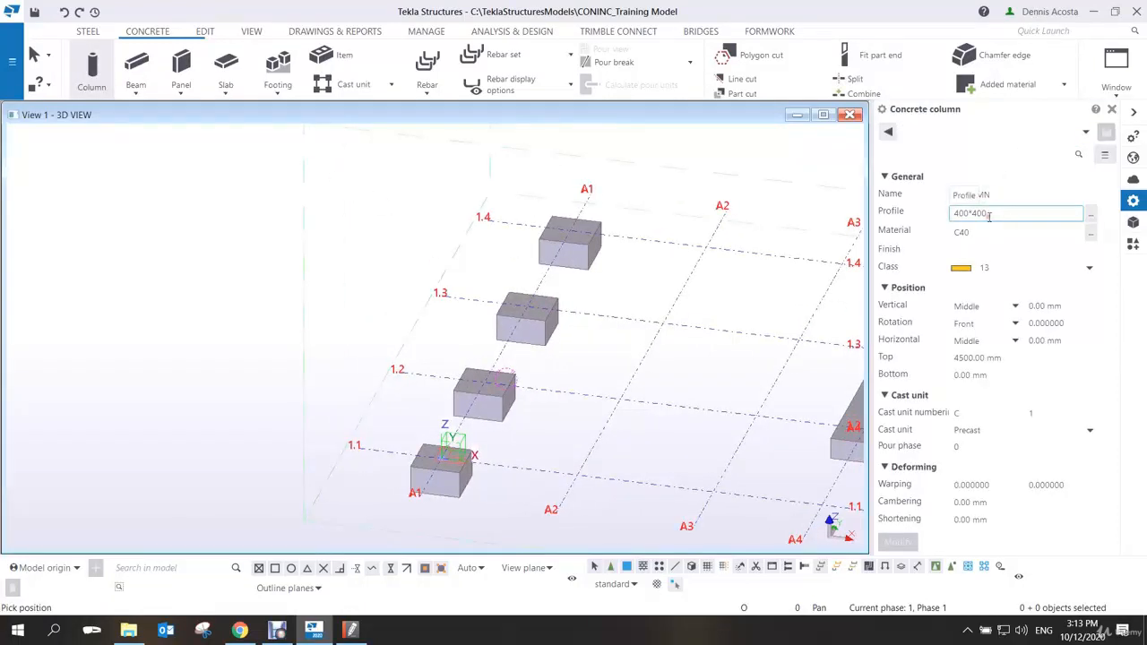
click(986, 267)
click(974, 449)
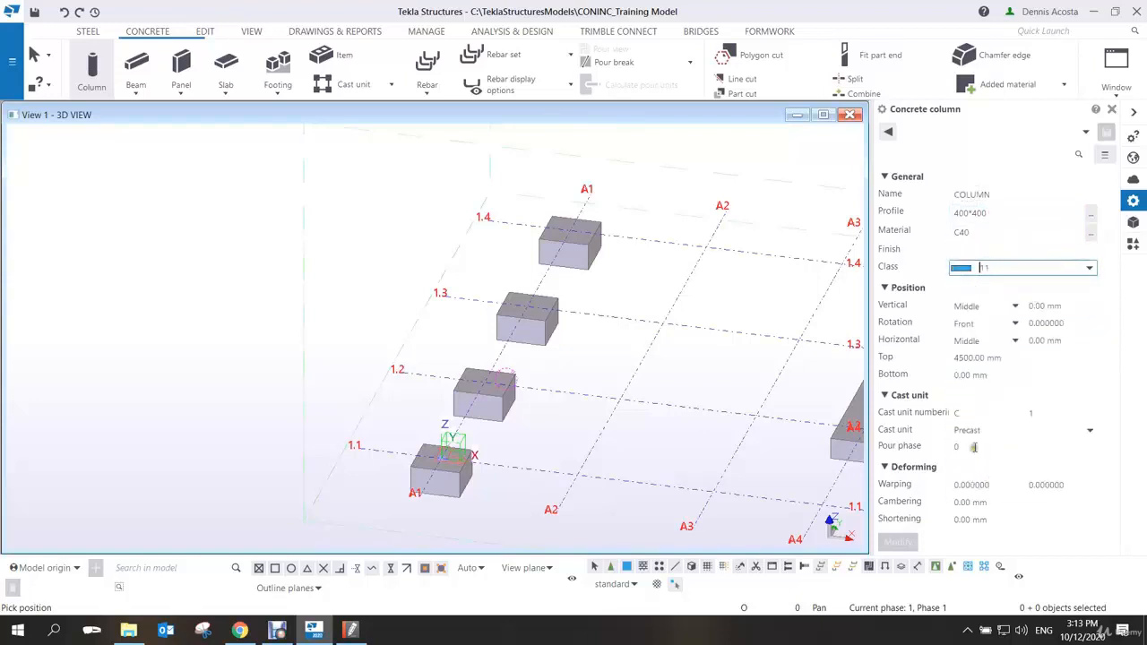
click(988, 357)
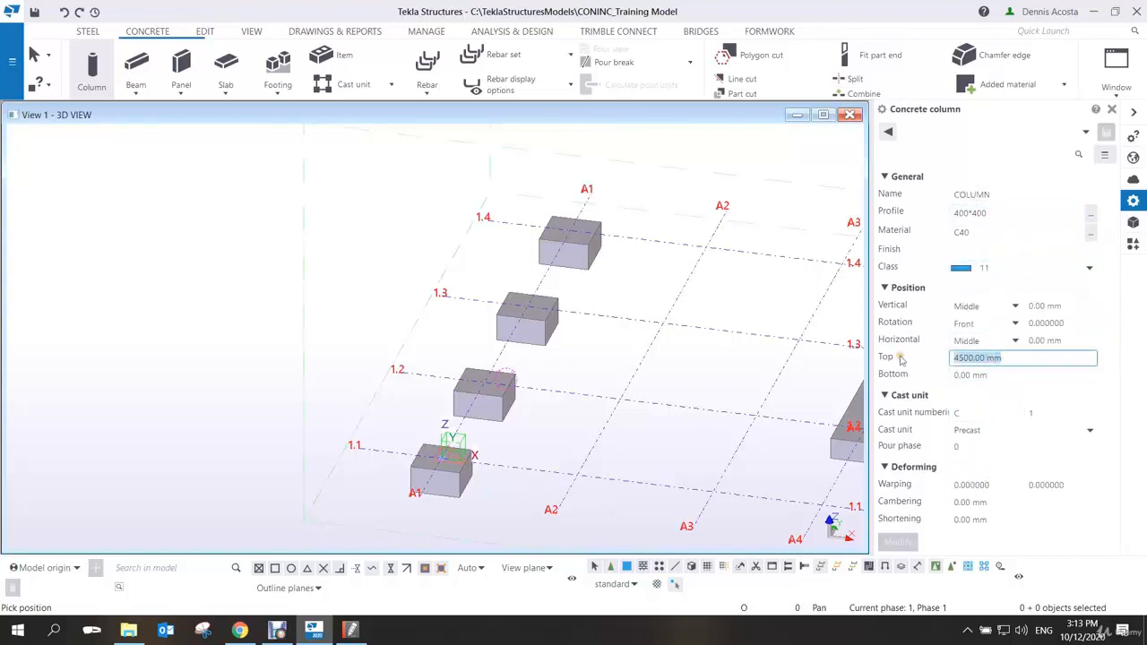
text(3500)
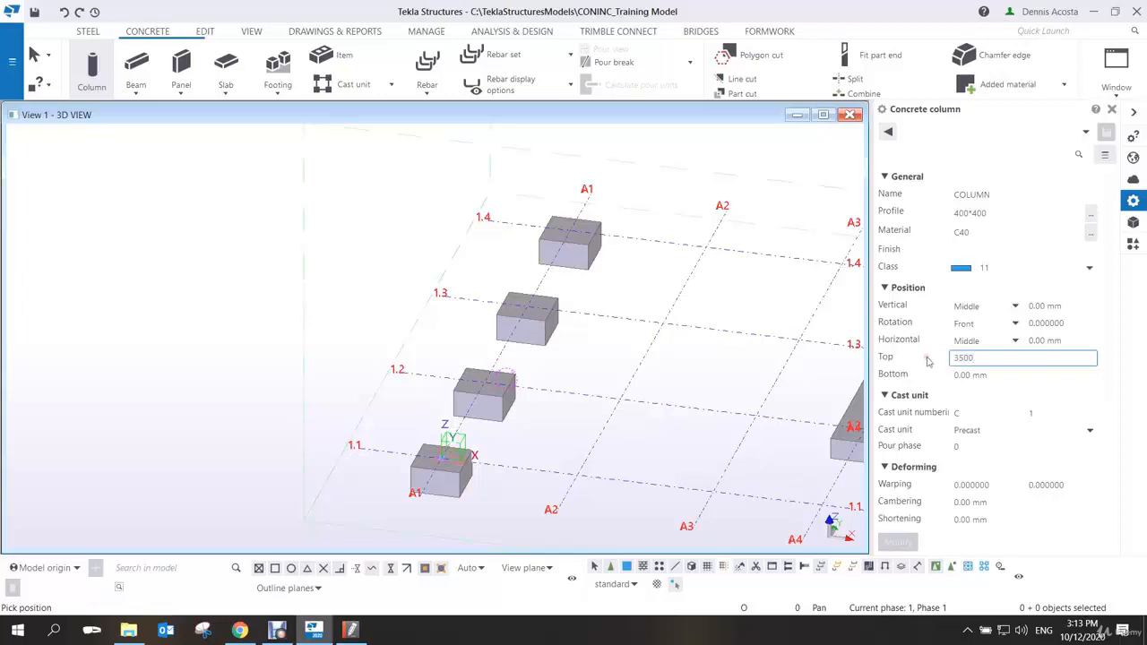
click(972, 215)
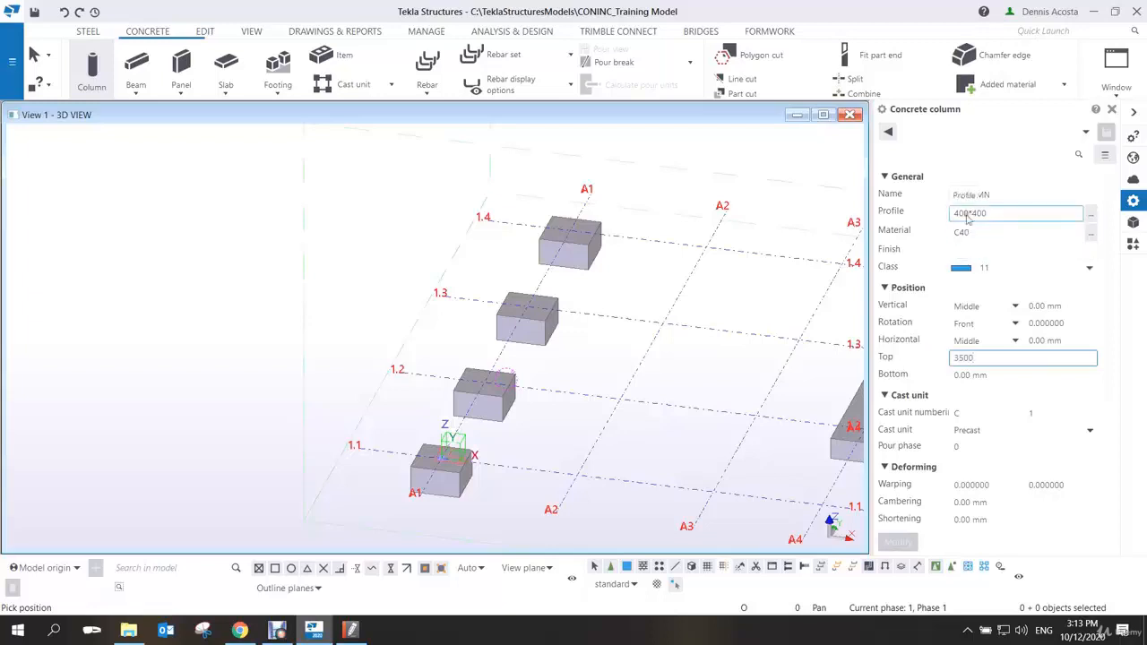
Place 400*400 columns on the four pad footings along grid line A1, from grid 1.1 to grid 1.4
click(441, 455)
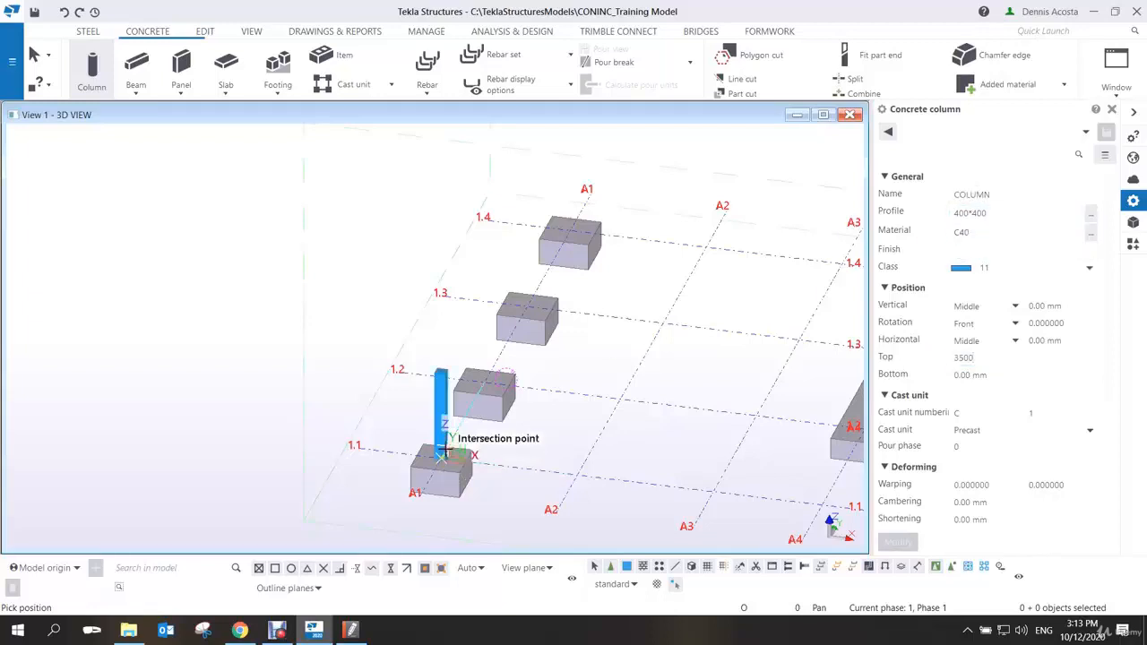
click(483, 381)
click(527, 305)
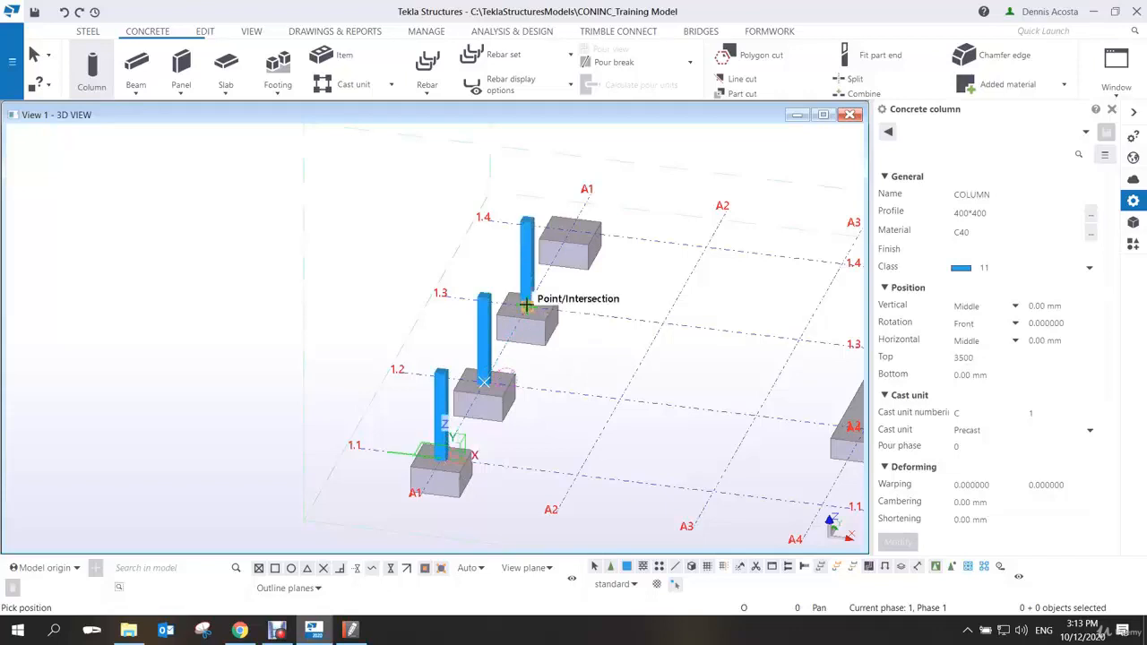
click(568, 226)
right_click(620, 202)
click(642, 210)
Start a concrete beam for the columns on grid line A1 and set its class to 12
scroll(623, 313, down, 2)
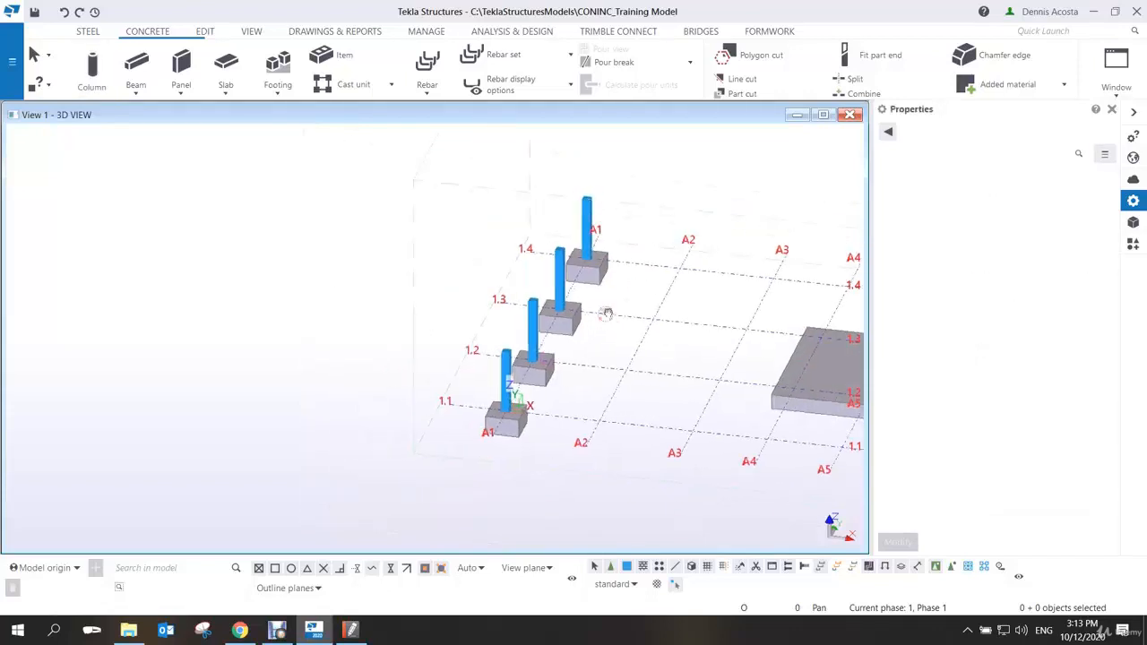
ctrl+middle_drag(607, 313, 772, 298)
scroll(617, 304, up, 2)
middle_drag(617, 304, 502, 294)
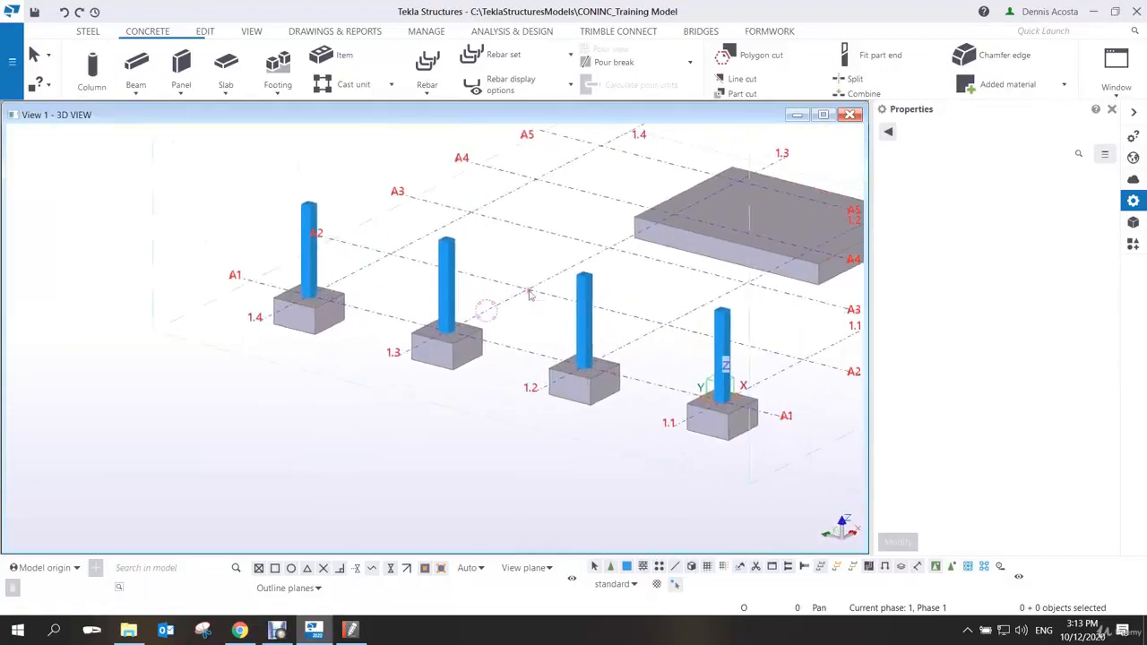
click(138, 63)
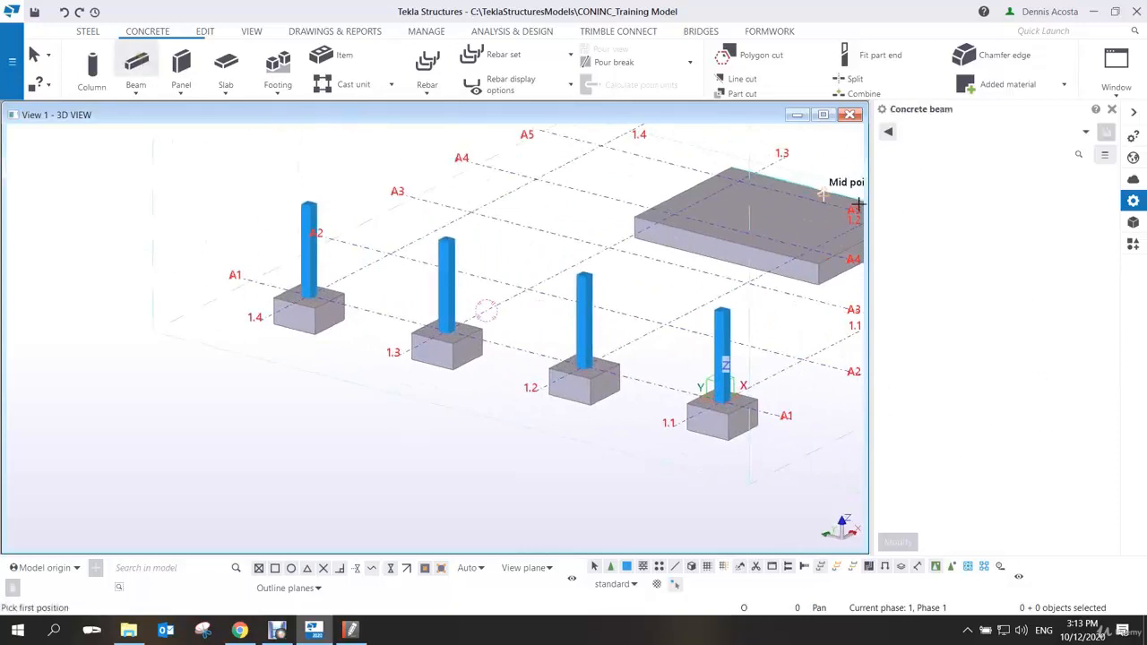
drag(1003, 213, 896, 222)
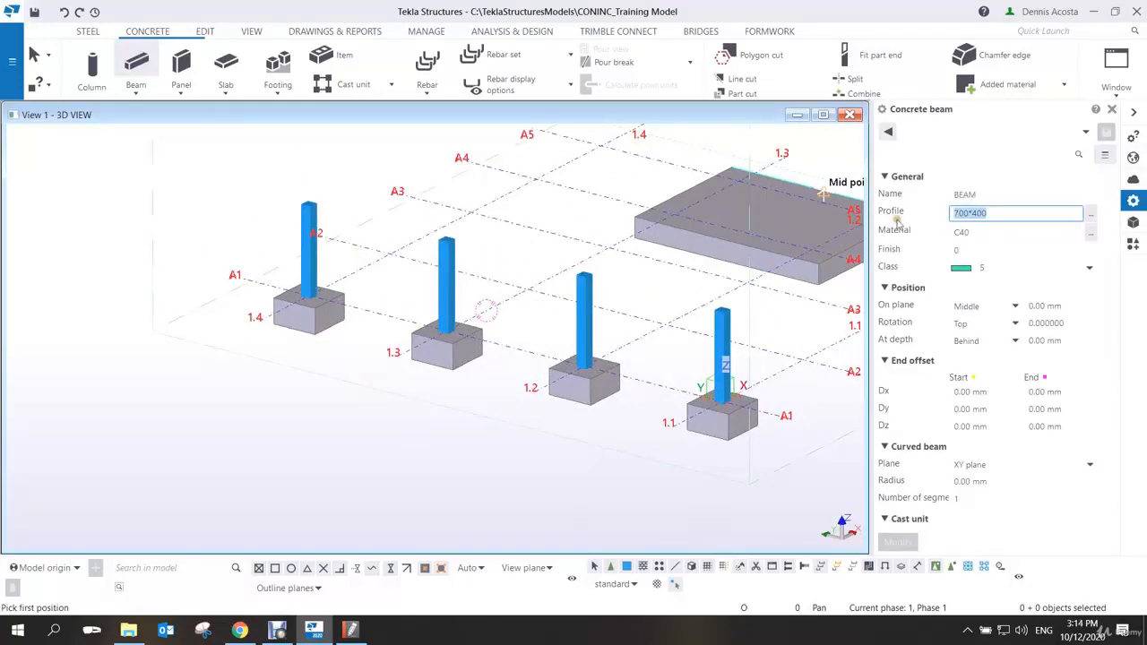
click(1005, 267)
click(979, 462)
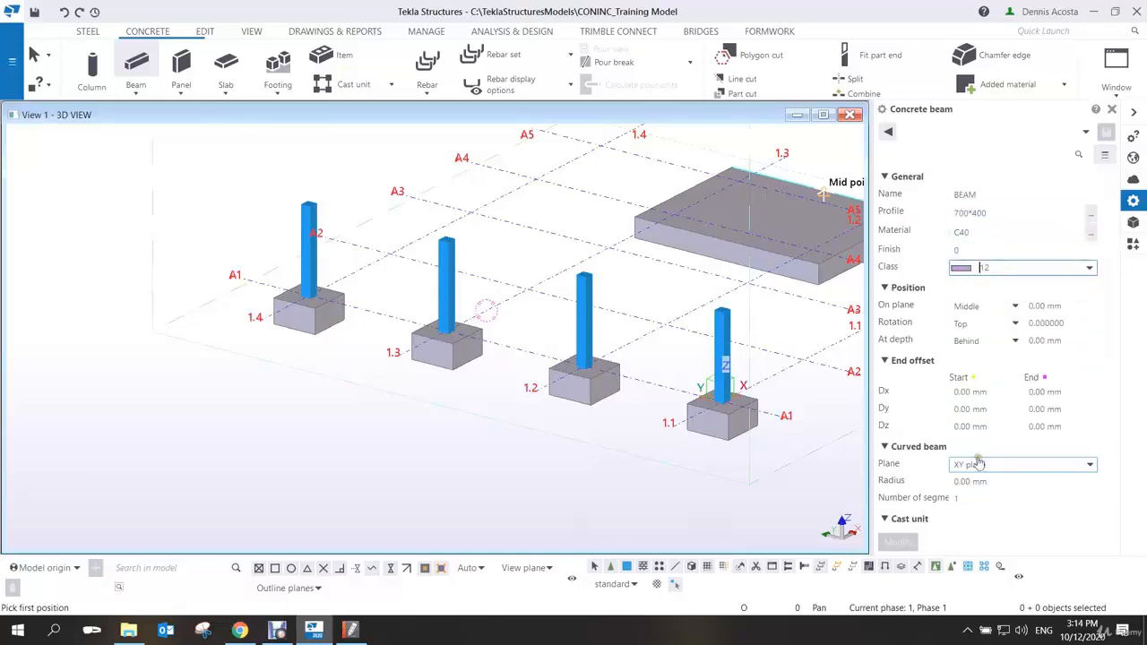
scroll(367, 233, up, 3)
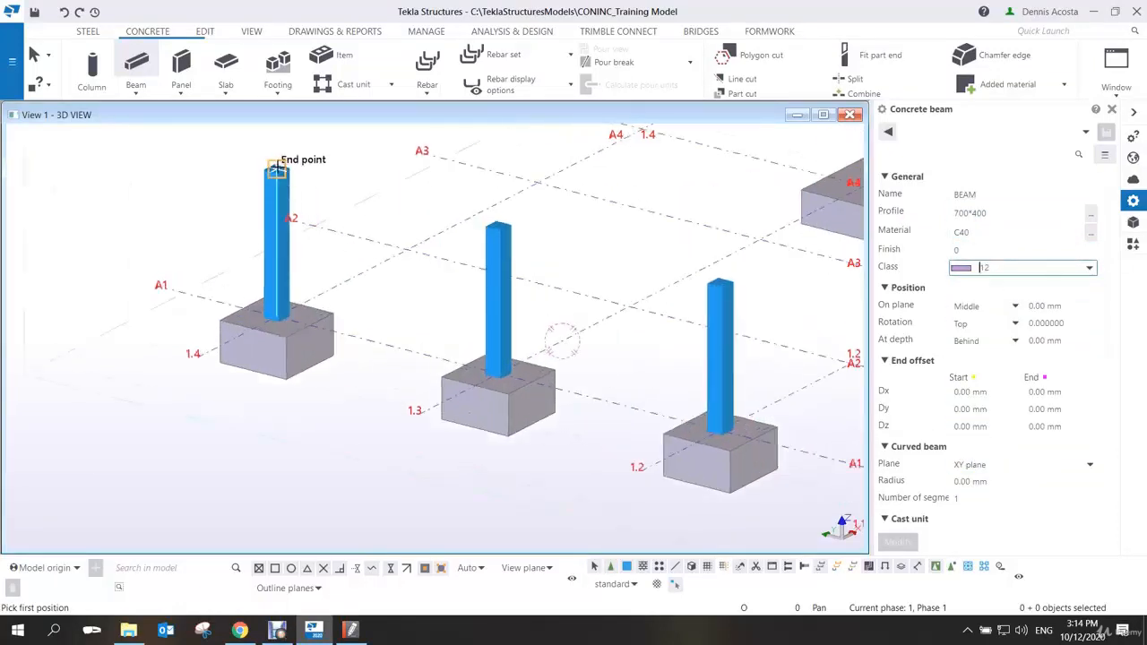
Place three 700*400 beams between neighbouring column tops along grid line A1, from grid 1.4 to grid 1.1
click(278, 169)
click(498, 226)
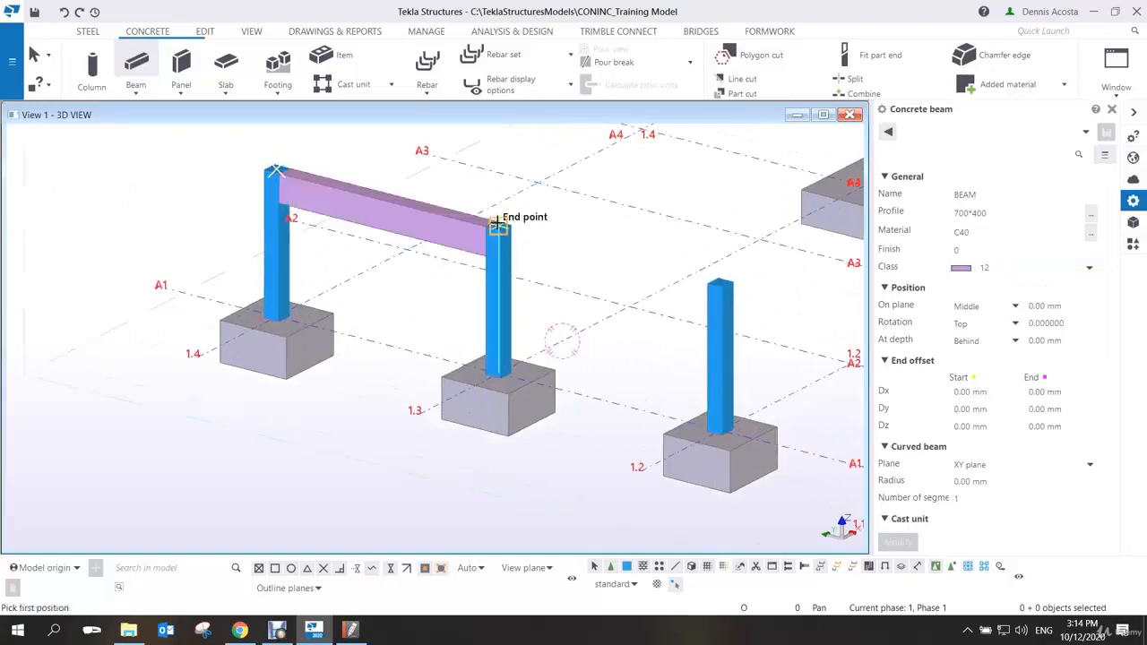
click(499, 225)
click(720, 283)
click(720, 282)
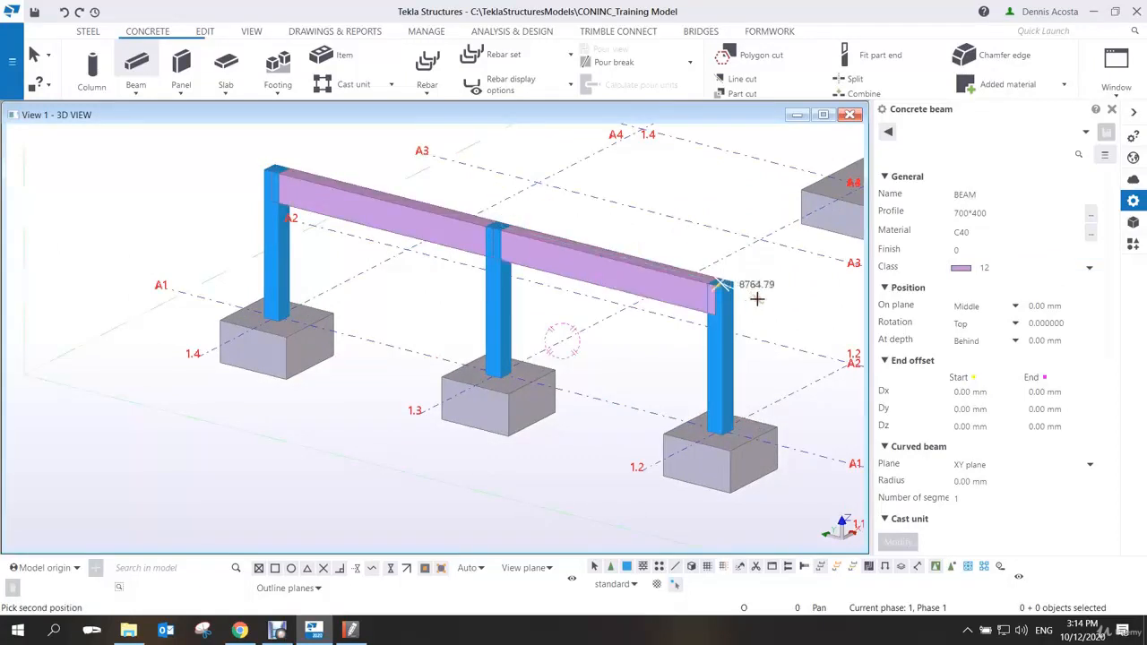
middle_drag(758, 300, 543, 249)
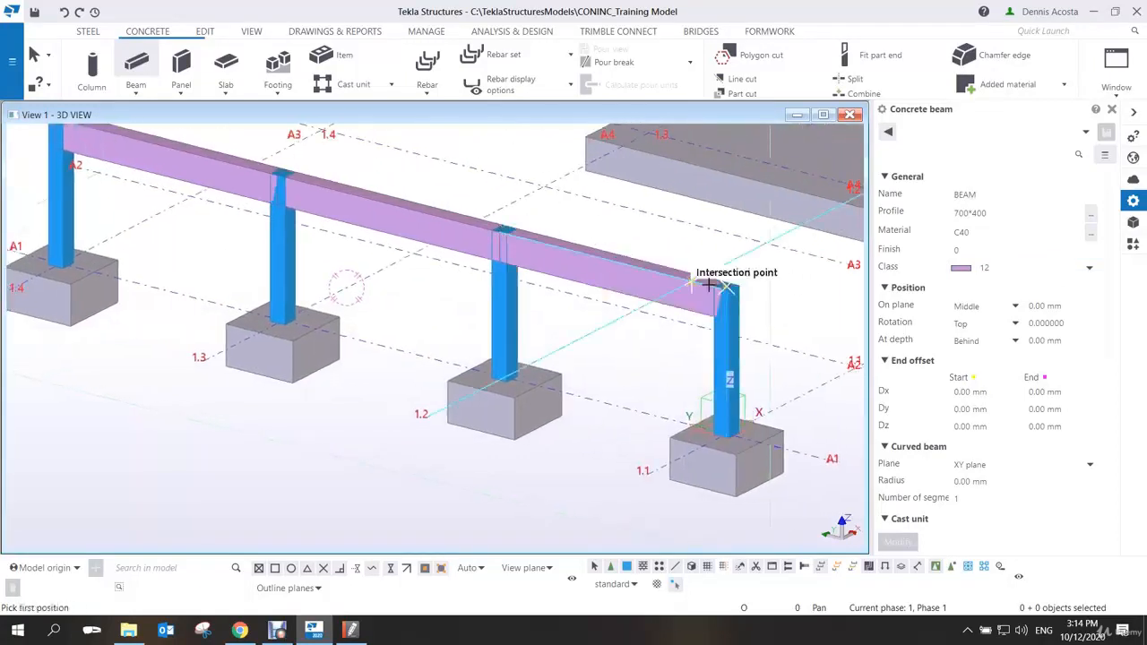
click(717, 284)
scroll(614, 245, down, 2)
right_click(614, 244)
click(638, 251)
Delete the three separate beams along grid line A1
click(422, 218)
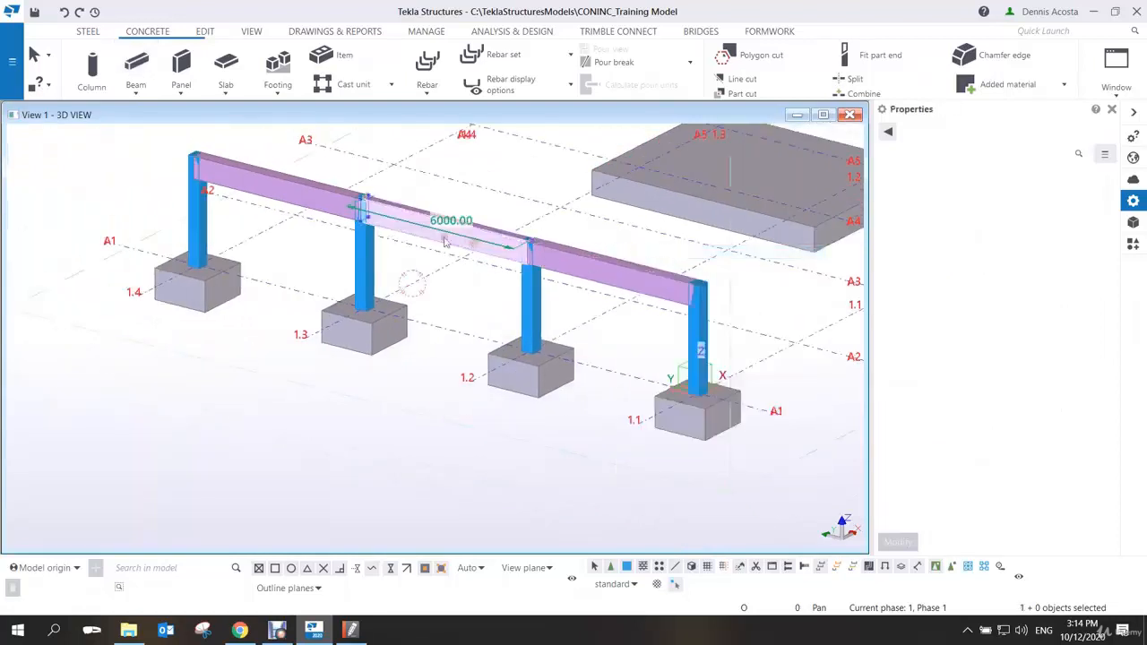
ctrl+click(334, 205)
key(Delete)
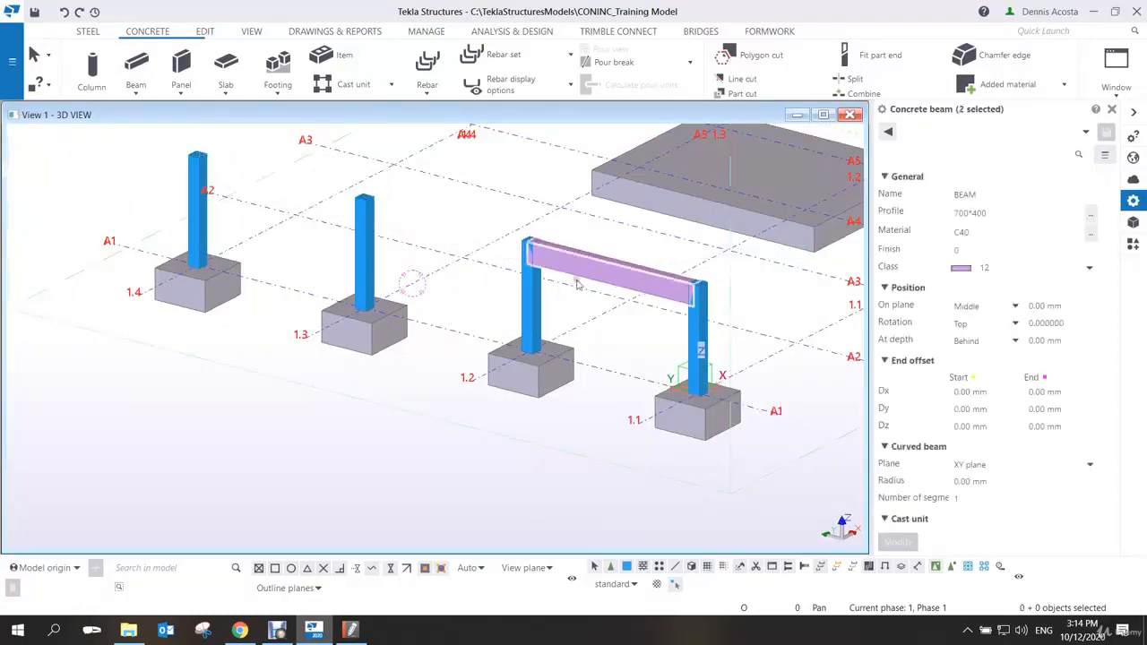
click(587, 276)
key(Delete)
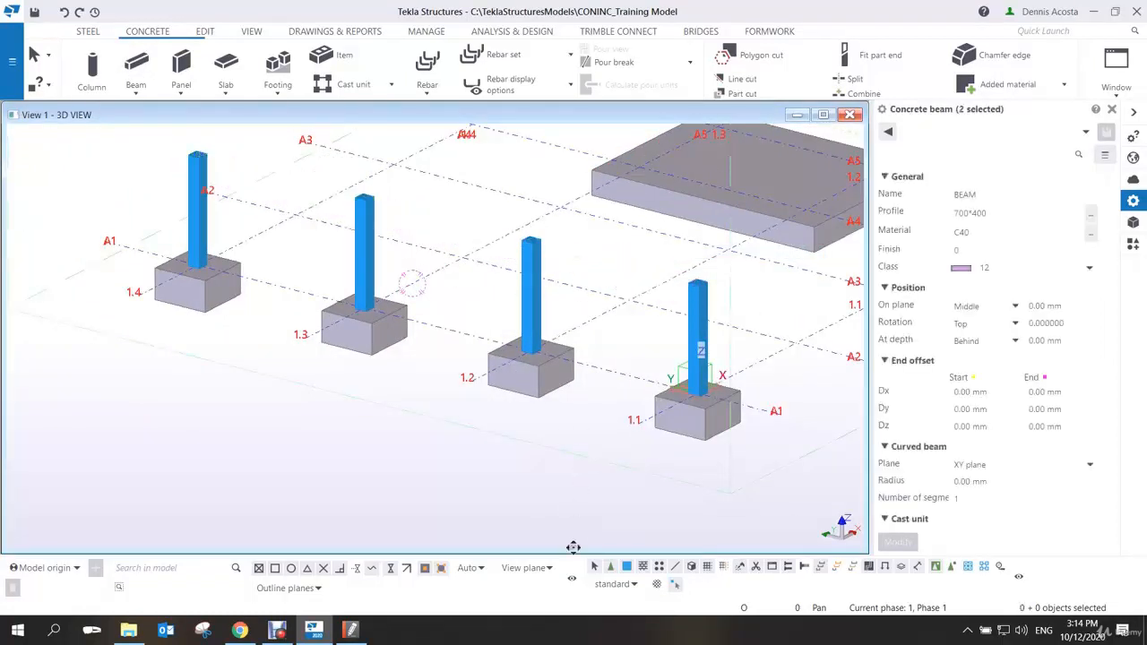
Turn off direct modification and place one continuous 700*400 beam along grid line A1 from the column top at 1.4 to the one at 1.1
click(673, 584)
middle_drag(432, 303, 428, 337)
click(137, 65)
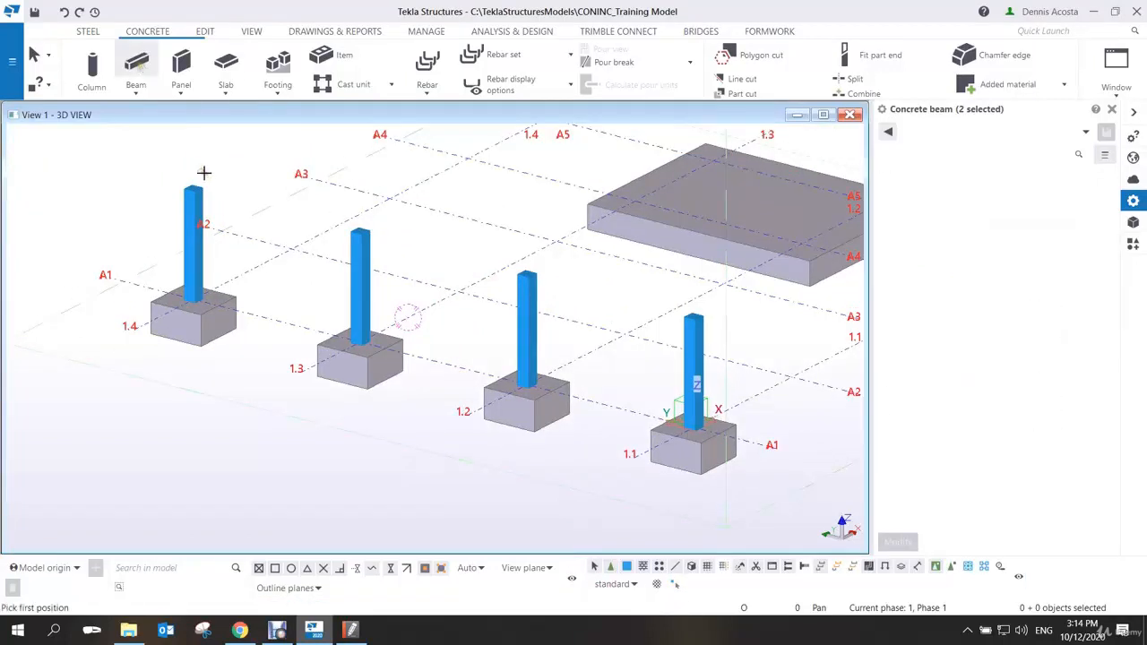
click(194, 189)
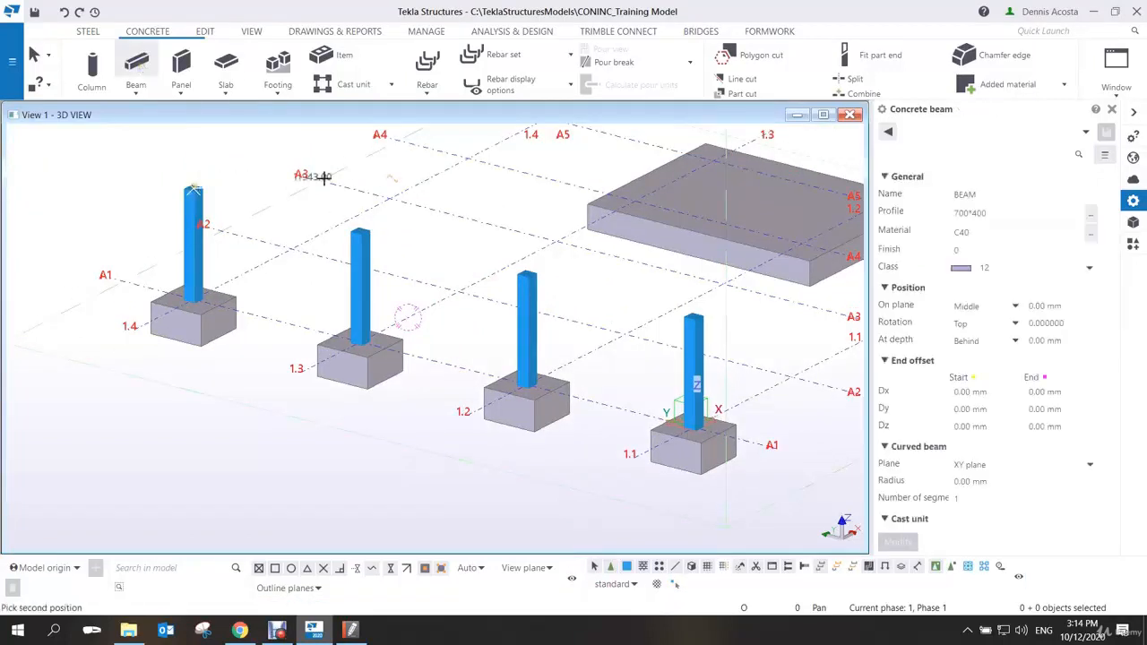
click(695, 309)
right_click(490, 201)
click(522, 207)
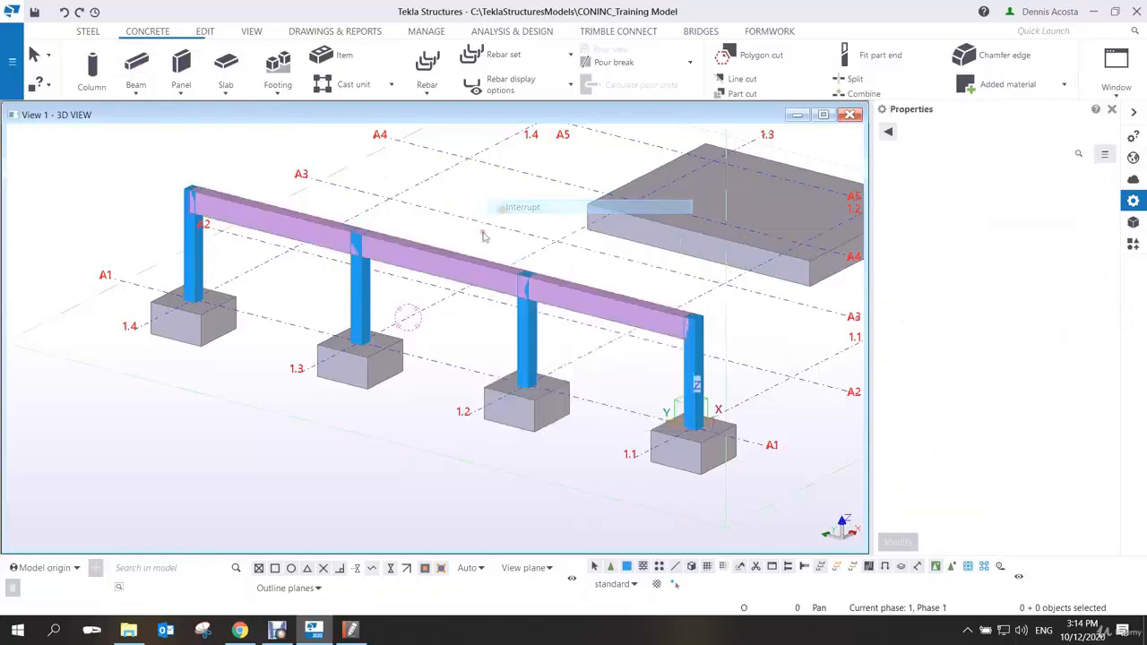
Split the continuous A1 beam at grids 1.3 and 1.2, and check the resulting segments individually
click(208, 33)
click(212, 78)
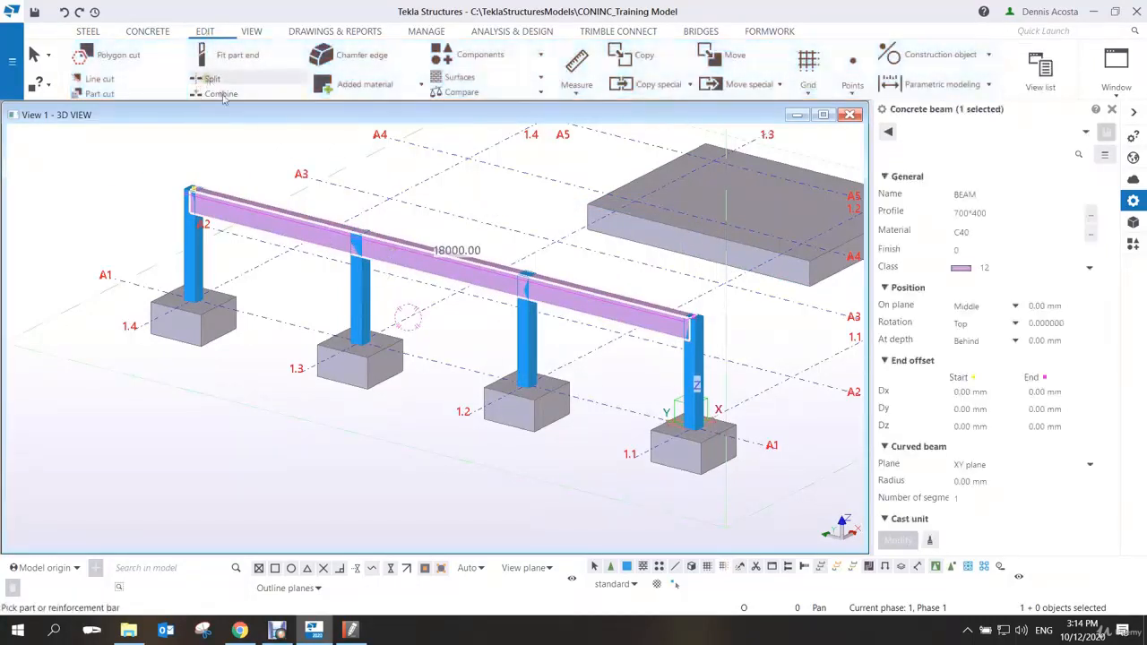
click(296, 216)
click(406, 317)
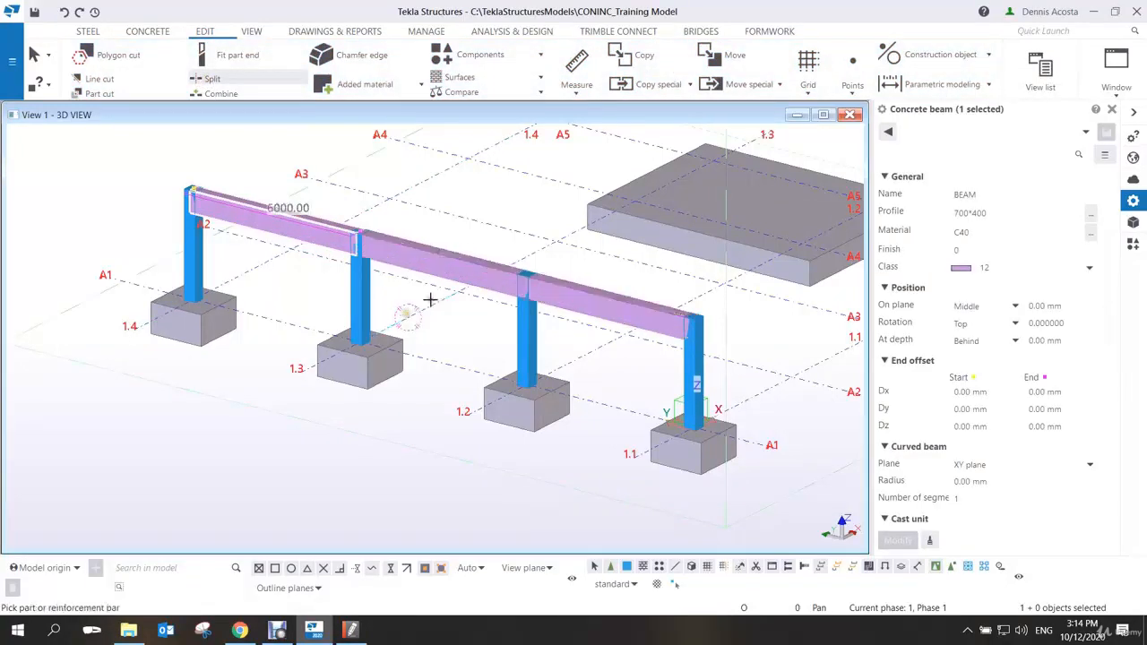
click(454, 274)
click(566, 363)
right_click(475, 238)
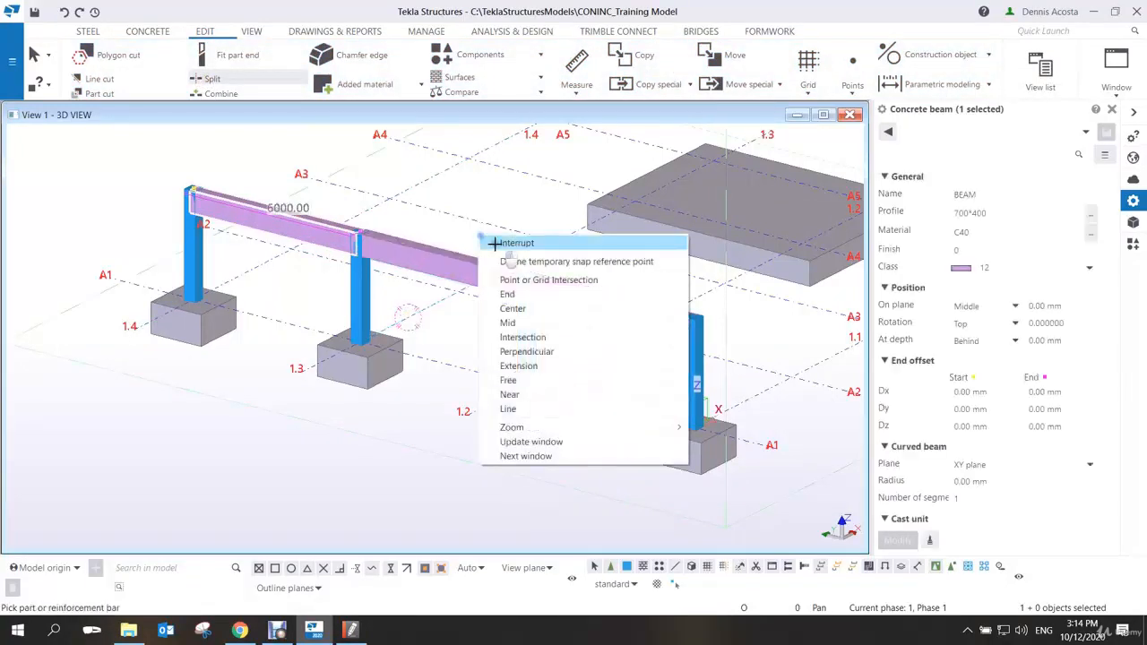
click(497, 246)
click(412, 254)
click(548, 288)
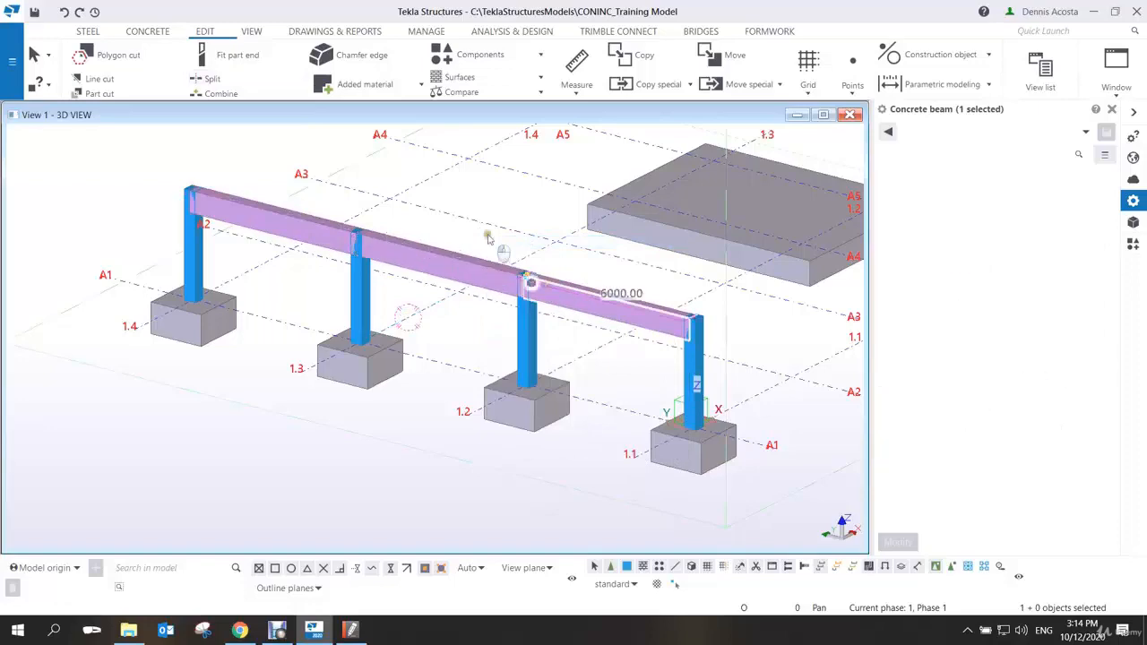
click(453, 262)
click(298, 236)
click(569, 305)
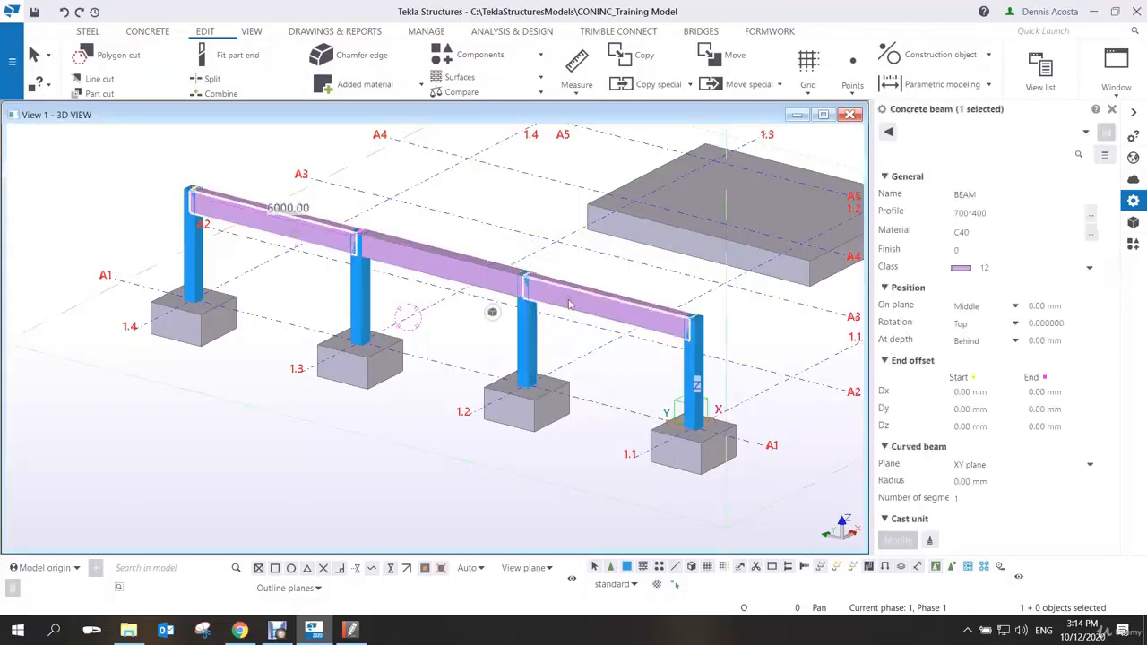
Copy all footings, columns and beams on grid line A1 linearly with dX 5000 and two copies, onto grid lines A2 and A3
ctrl+middle_drag(572, 295, 456, 328)
drag(418, 224, 594, 467)
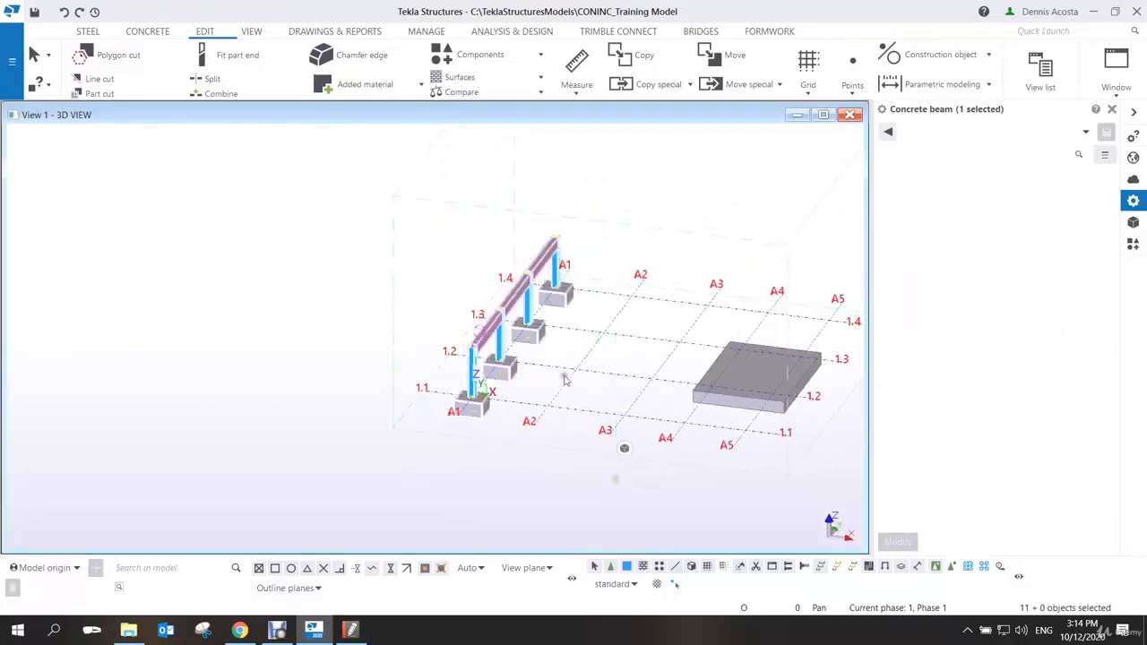
scroll(547, 360, up, 4)
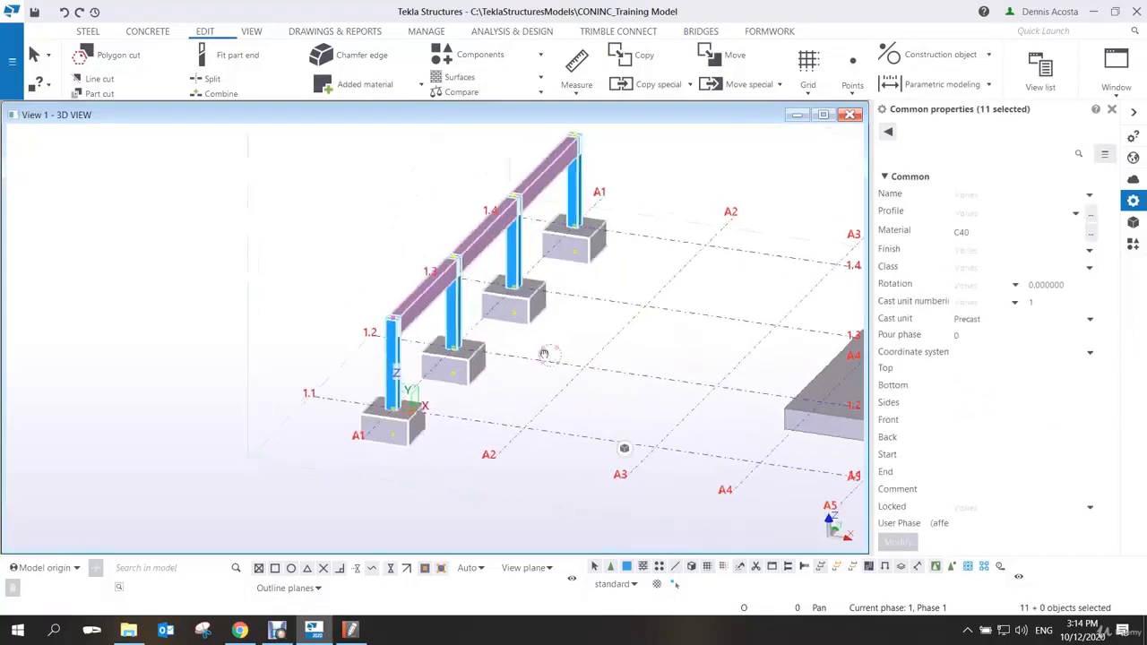
right_click(553, 330)
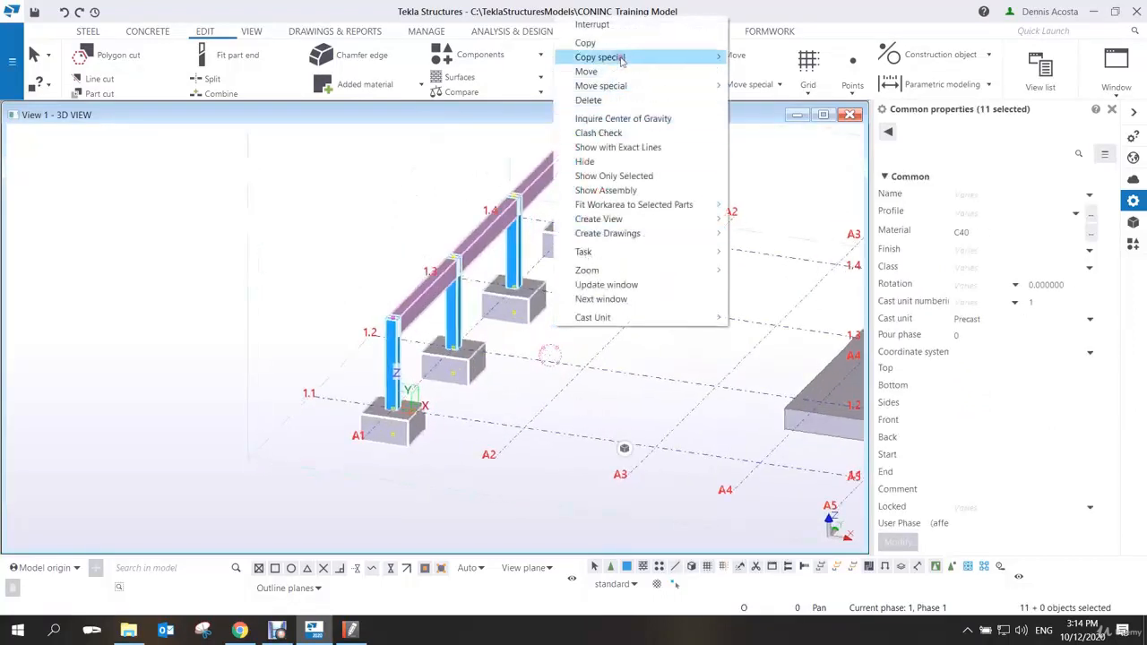
mouse_move(621, 60)
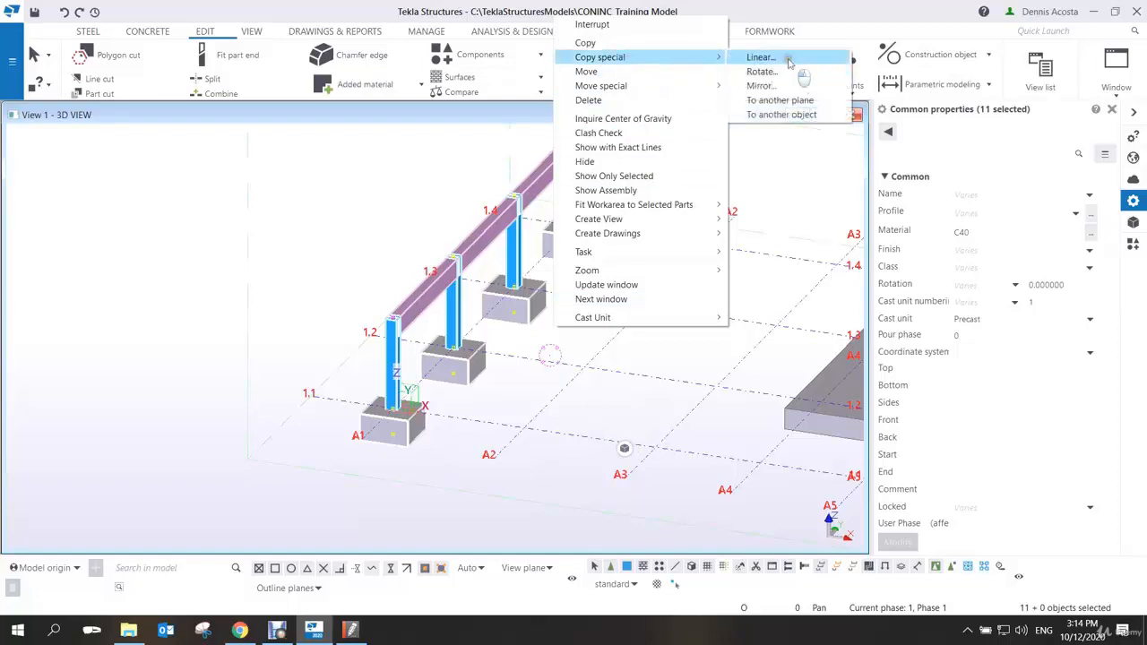
click(789, 61)
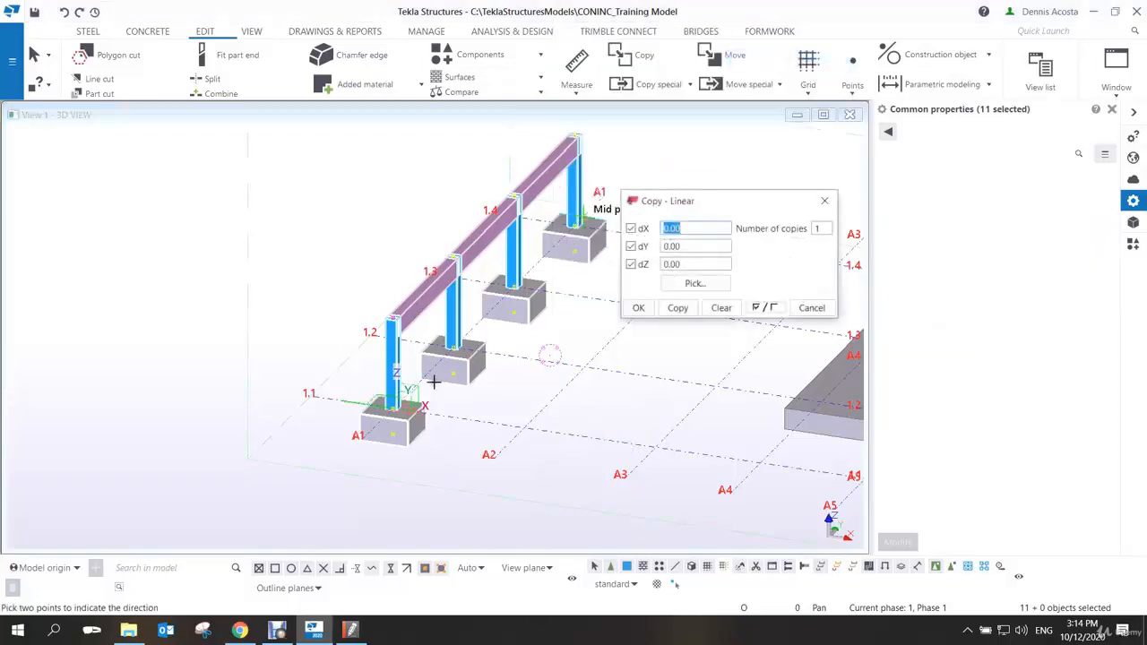
click(392, 410)
click(392, 411)
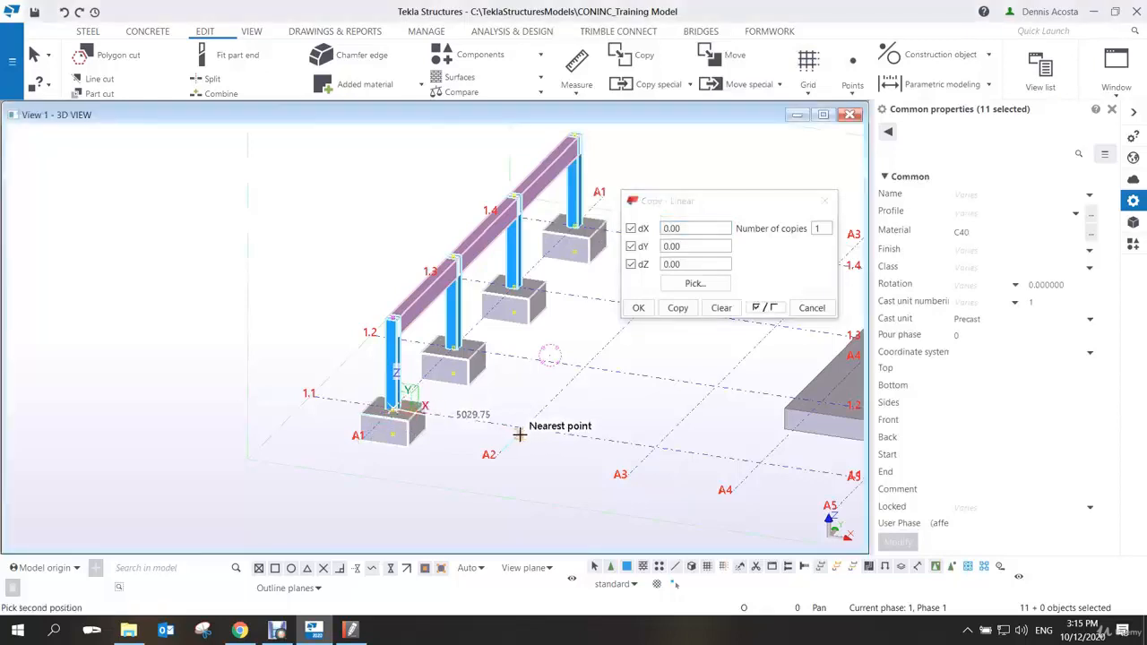
click(523, 427)
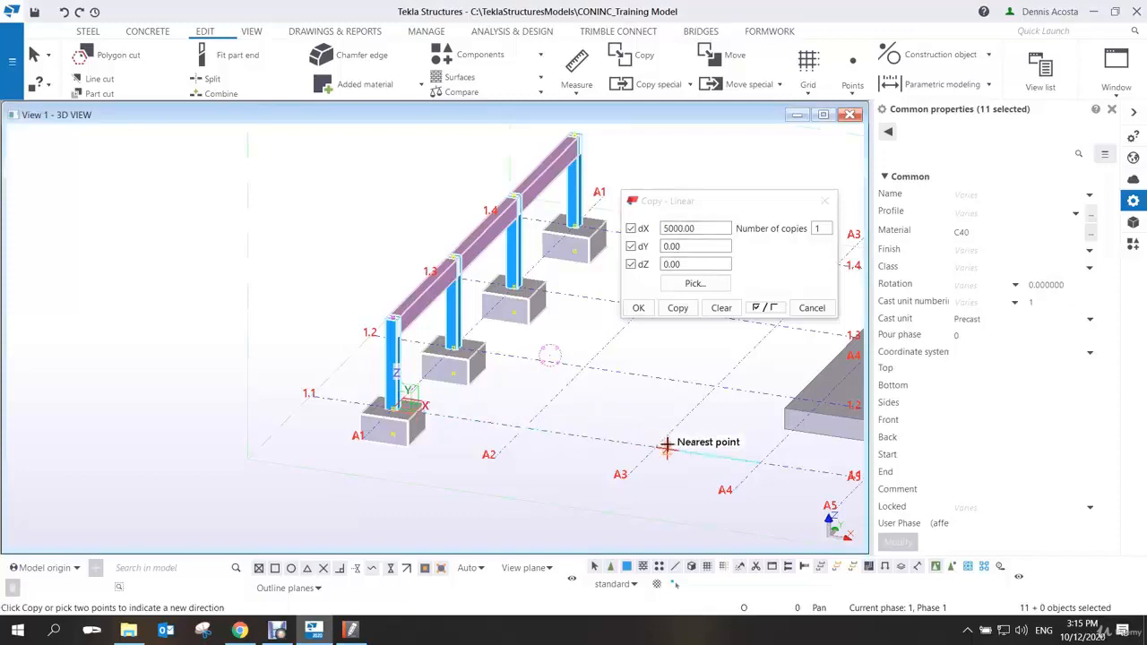
double_click(828, 228)
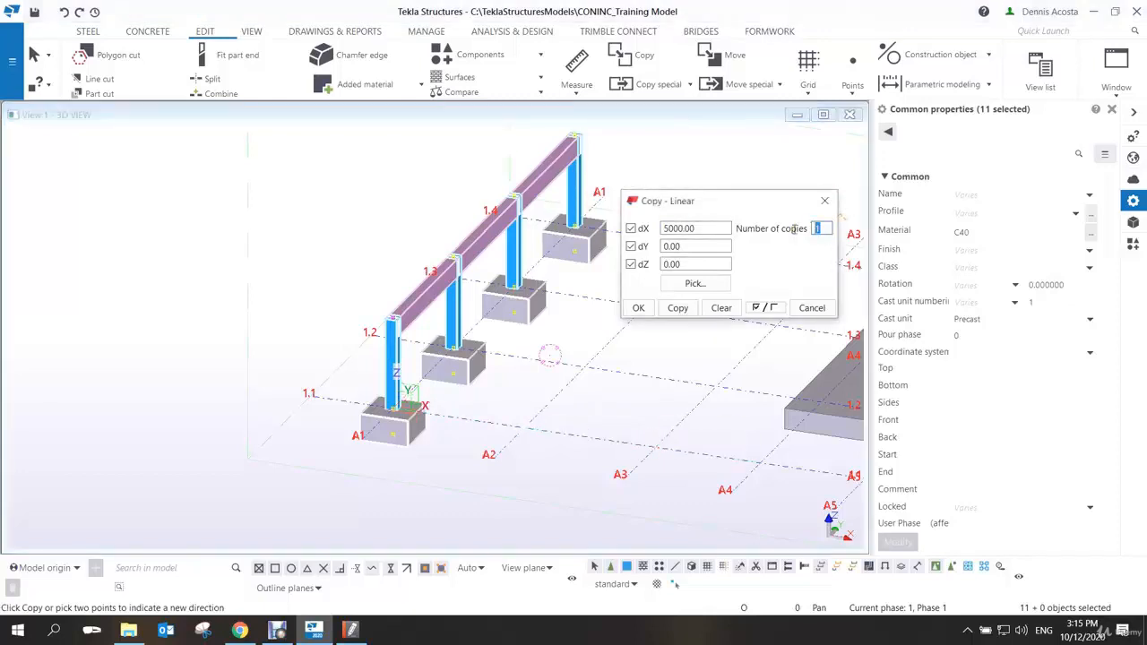
click(677, 308)
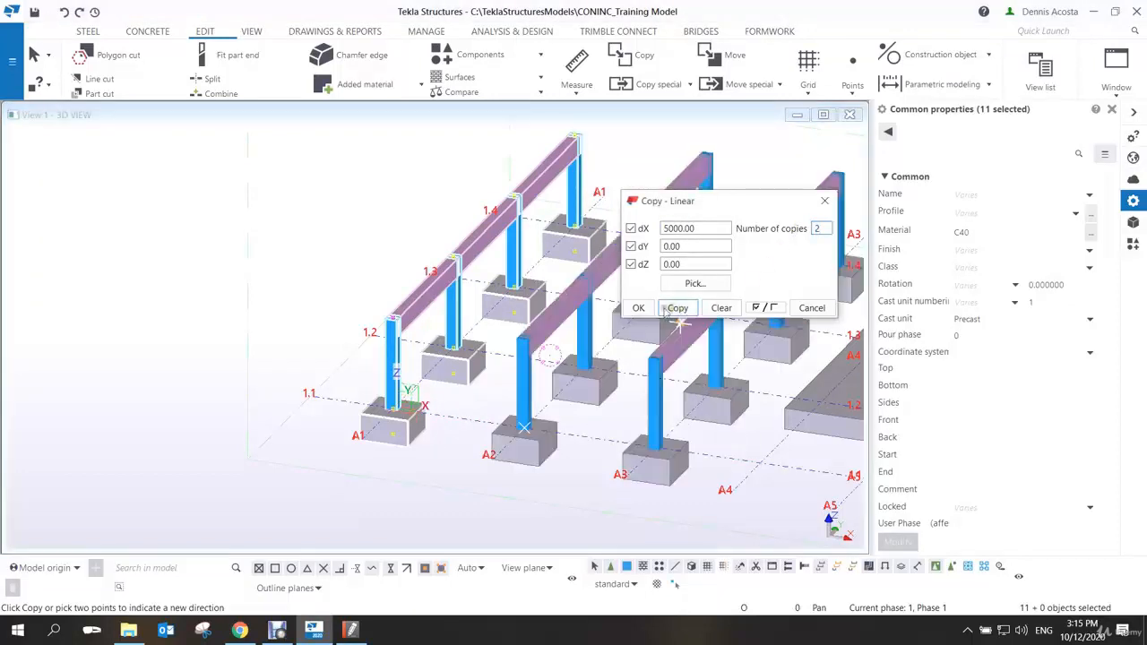
click(640, 307)
right_click(668, 254)
click(683, 262)
click(746, 193)
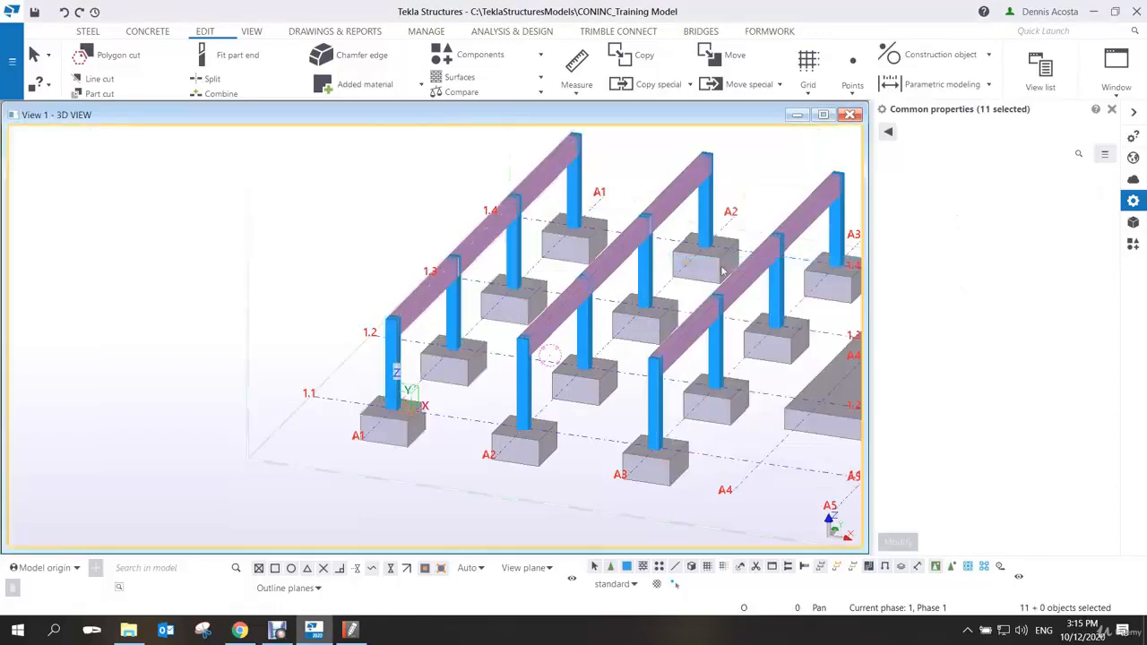
Try a linear copy of the column at A3/1.3 along X with two copies over the foundation slab
ctrl+middle_drag(644, 272, 581, 332)
click(689, 292)
scroll(538, 330, down, 2)
scroll(566, 331, up, 2)
scroll(582, 331, down, 2)
scroll(582, 332, up, 2)
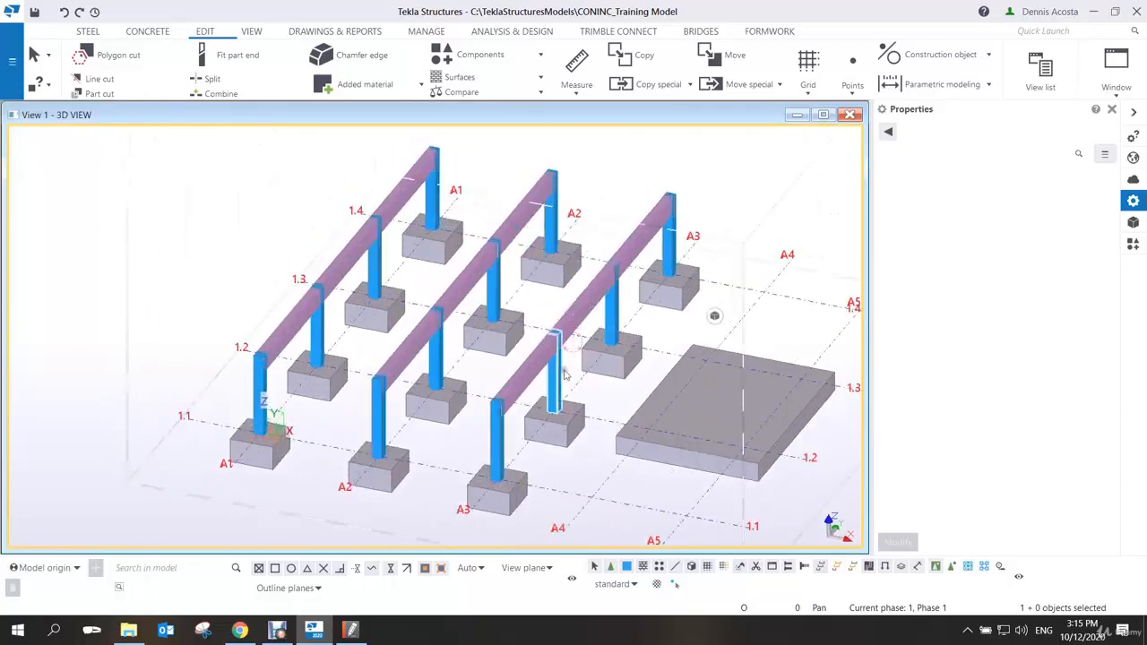
click(563, 343)
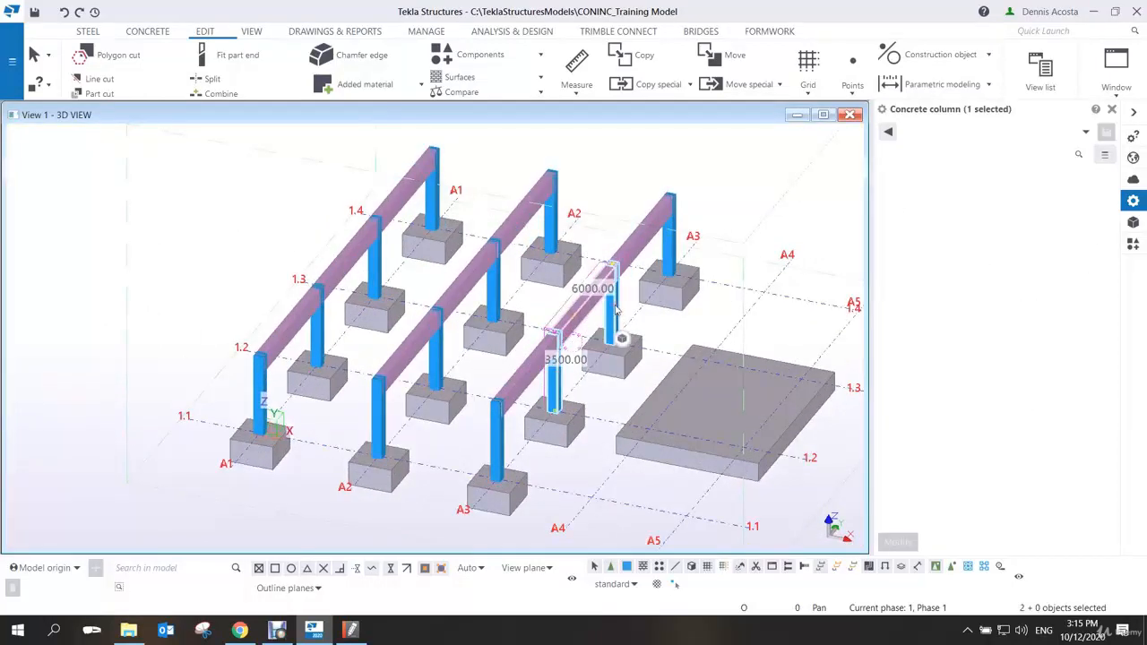
right_click(616, 310)
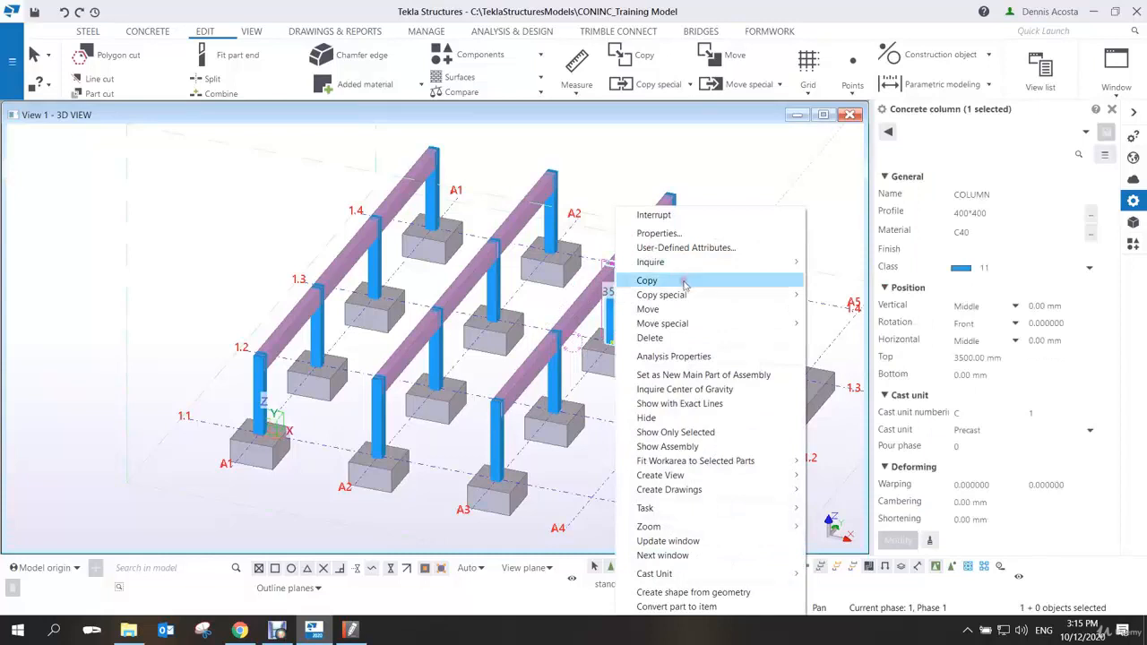
mouse_move(686, 296)
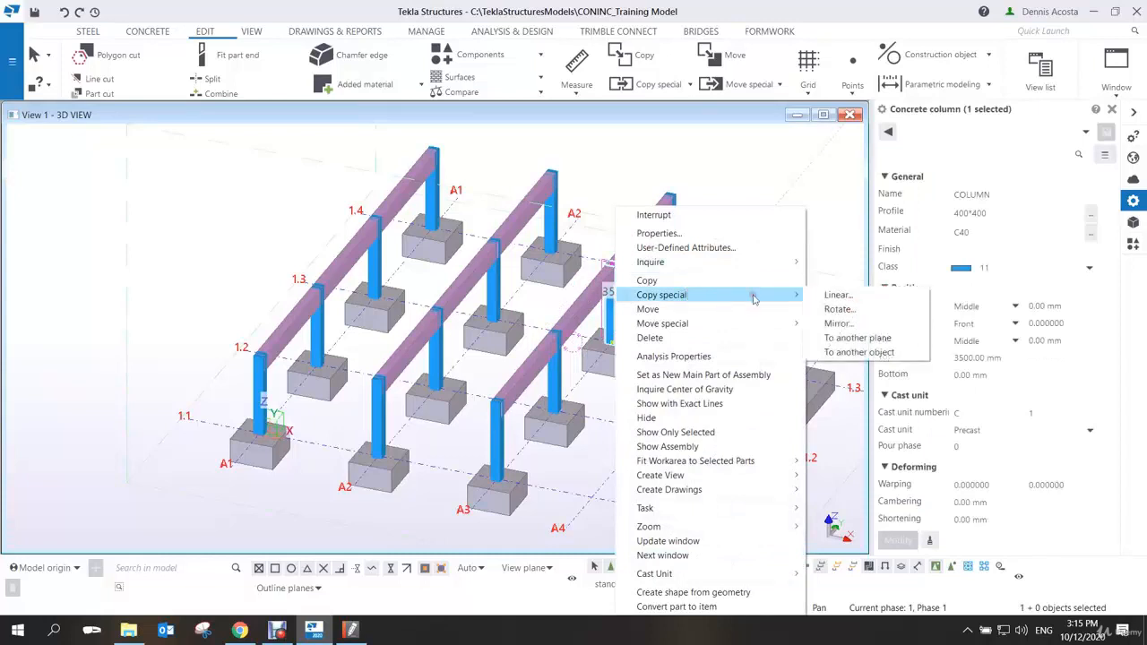
click(841, 295)
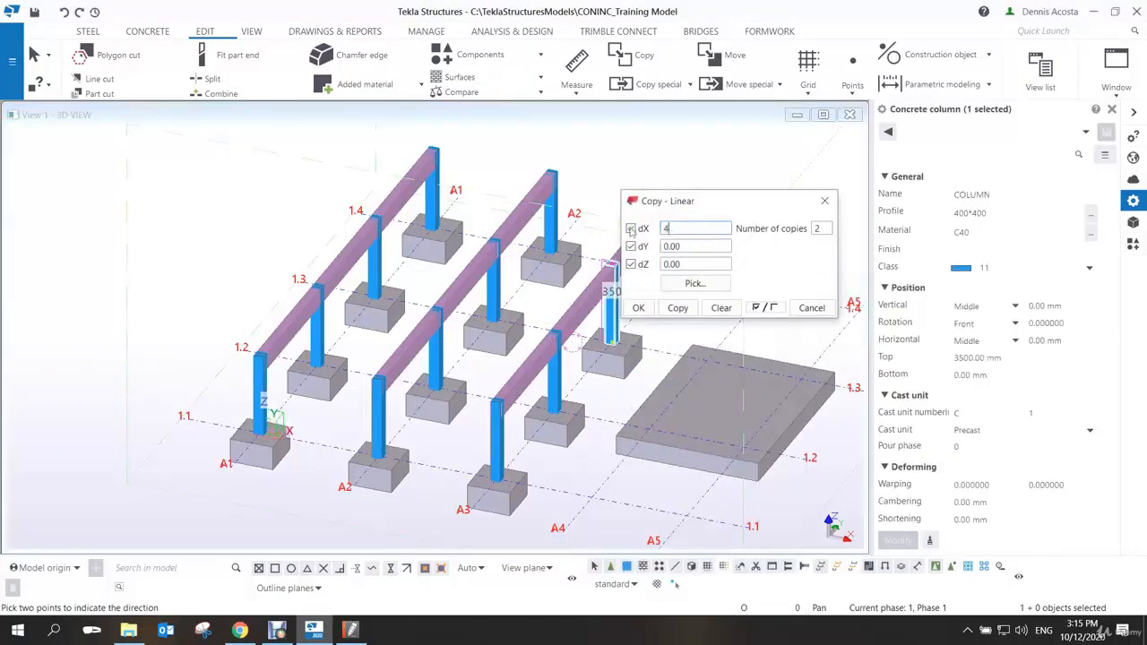
click(678, 307)
click(688, 284)
right_click(739, 241)
click(776, 251)
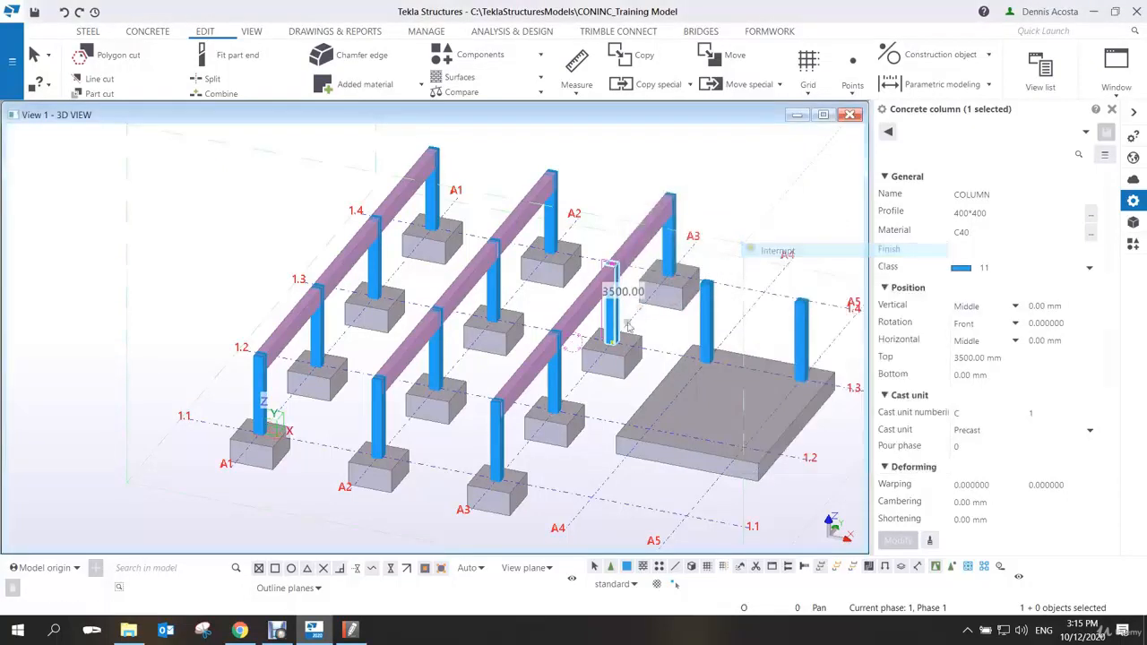
key(ctrl+z)
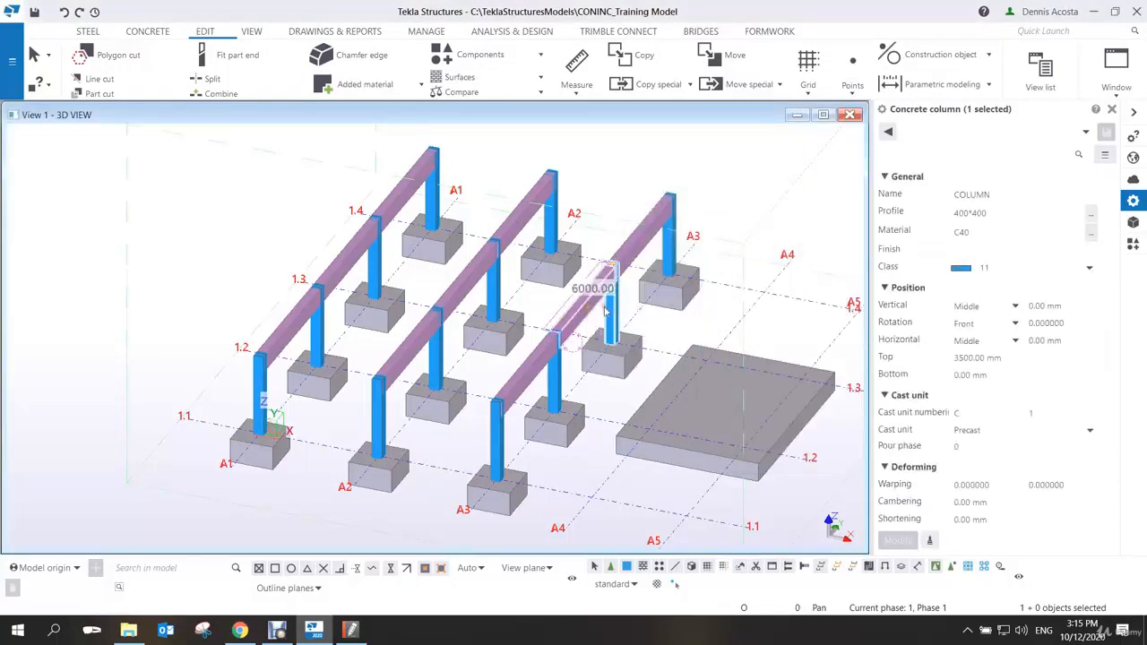
Copy the column at A3/1.2 linearly with dX 4000 and two copies onto the foundation slab
click(587, 319)
ctrl+click(557, 376)
right_click(560, 376)
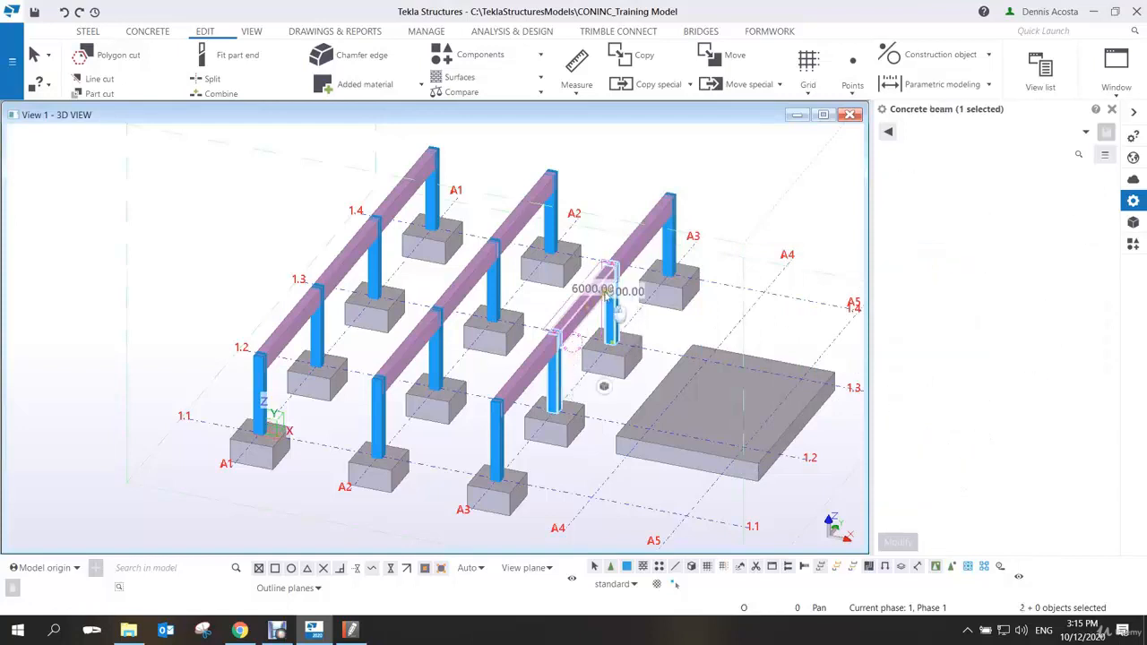
click(622, 236)
right_click(619, 289)
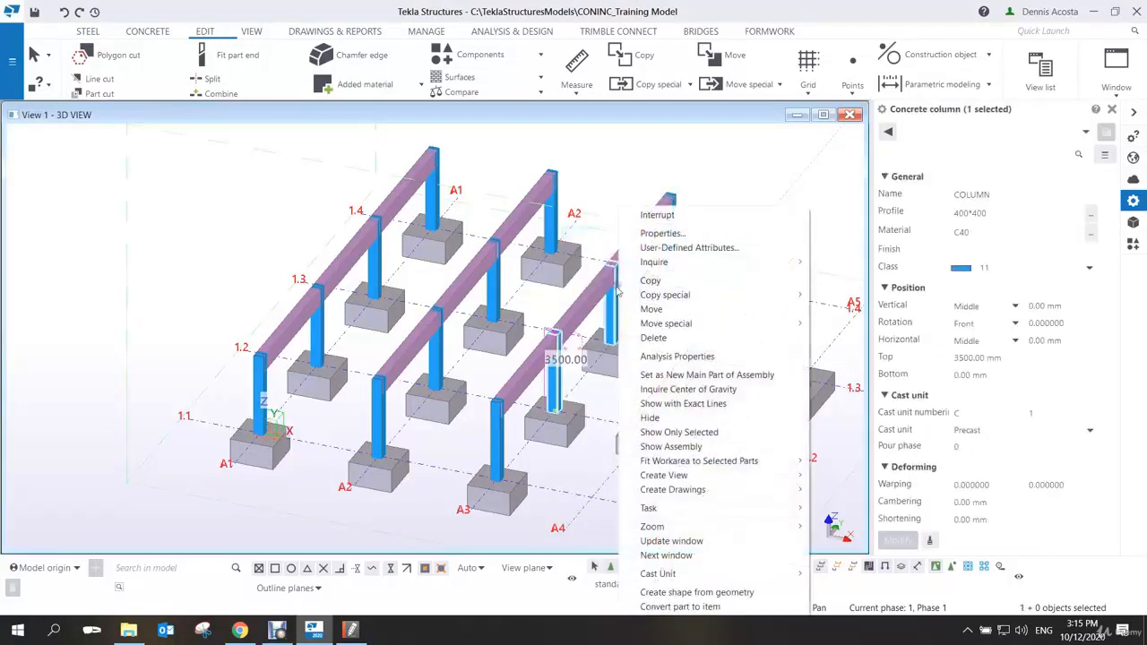
click(592, 298)
ctrl+click(558, 377)
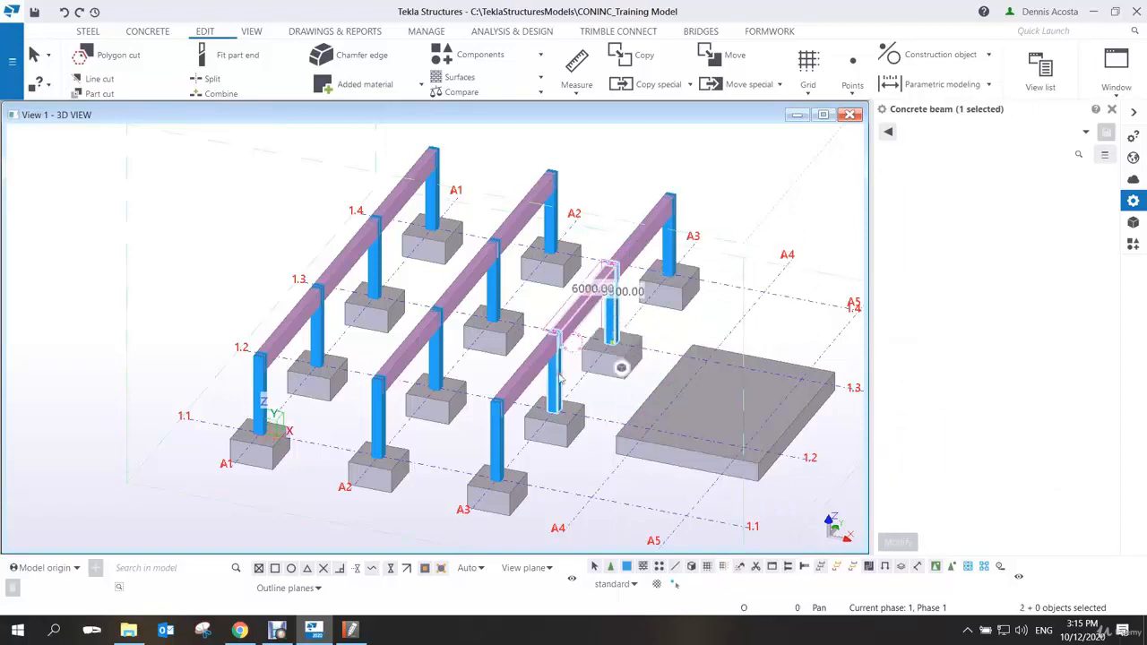
right_click(555, 386)
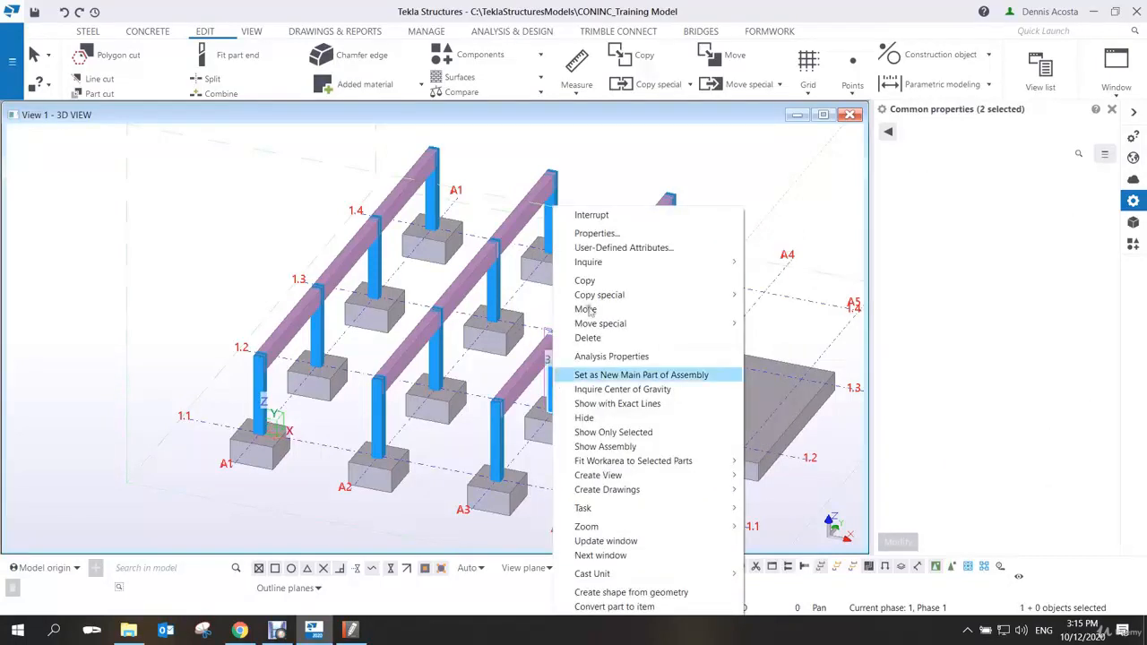
mouse_move(618, 295)
click(779, 295)
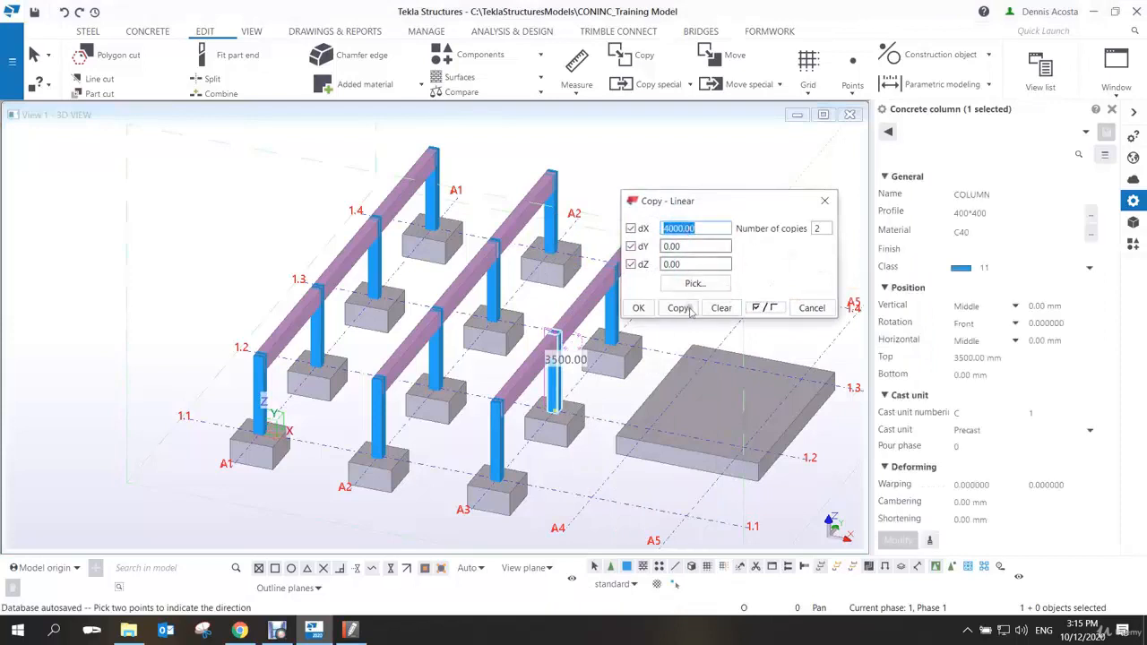
click(676, 308)
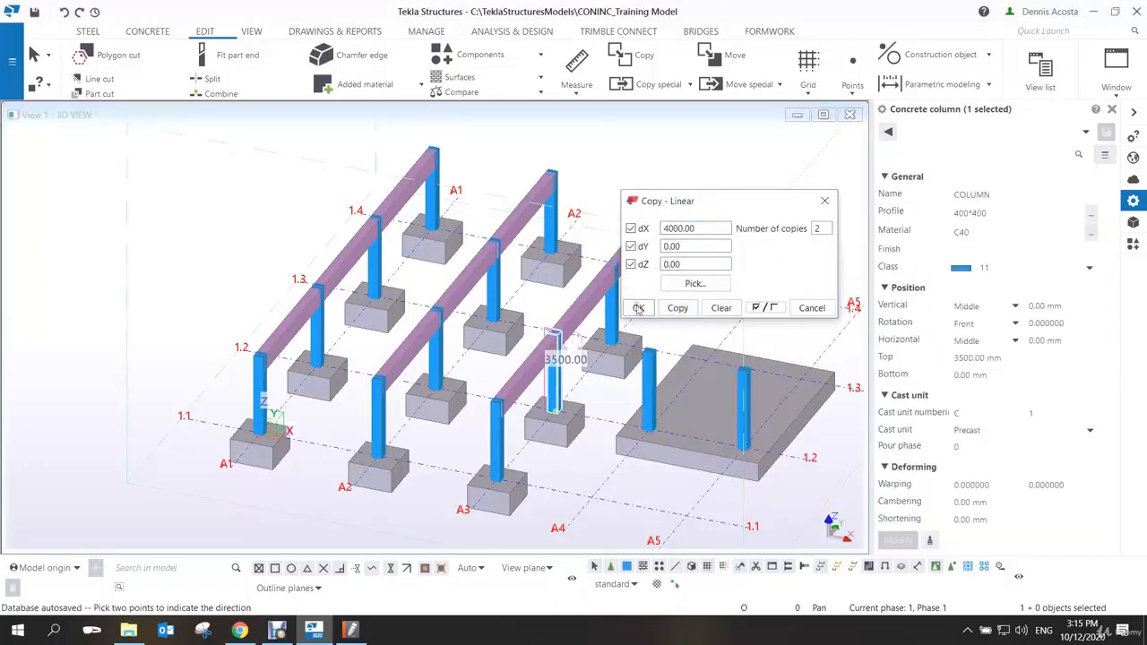
Copy the A3 beam between grids 1.2 and 1.3 and the column at A3/1.3 linearly with dX 4000 and two copies
right_click(563, 259)
click(579, 266)
click(589, 305)
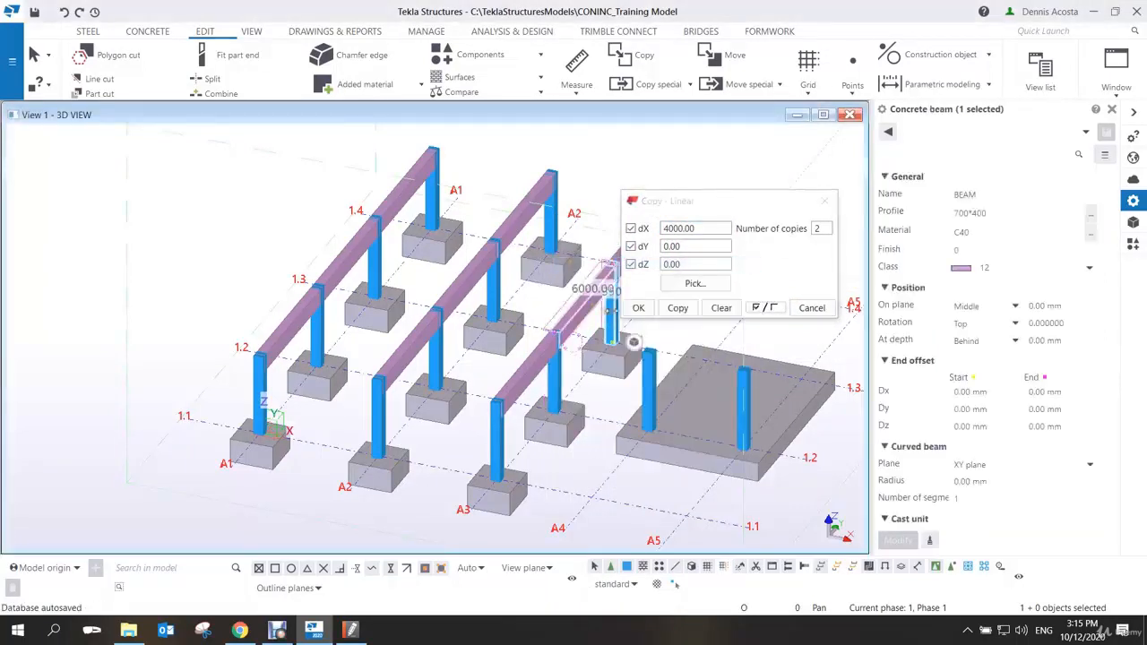
click(679, 308)
middle_drag(589, 325, 414, 325)
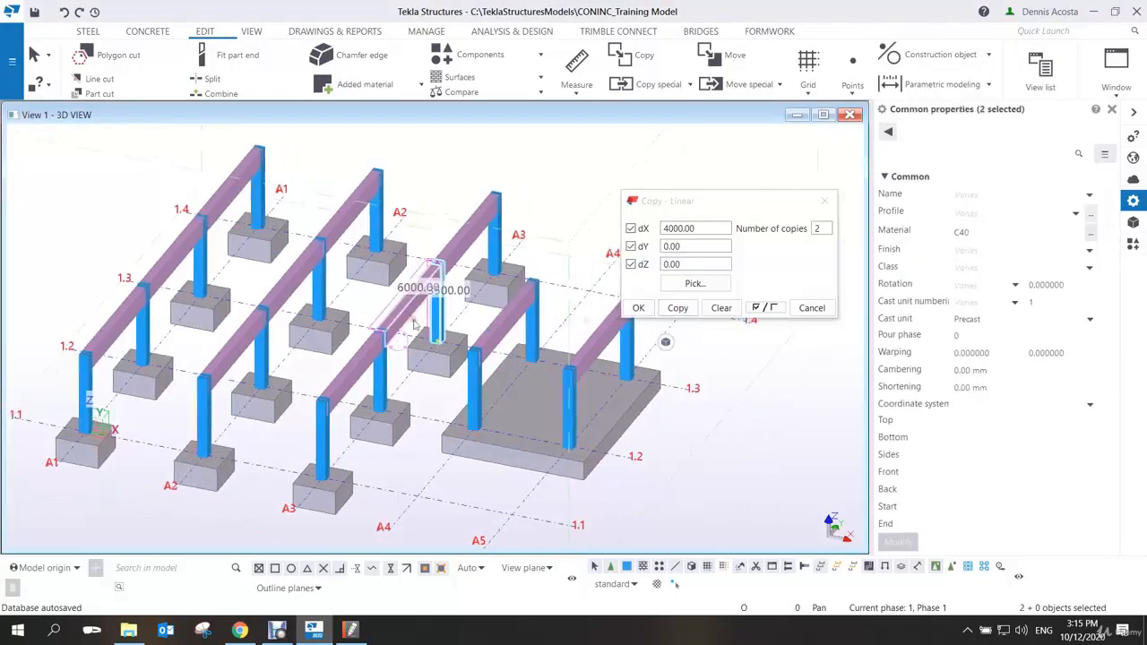
right_click(542, 238)
click(557, 244)
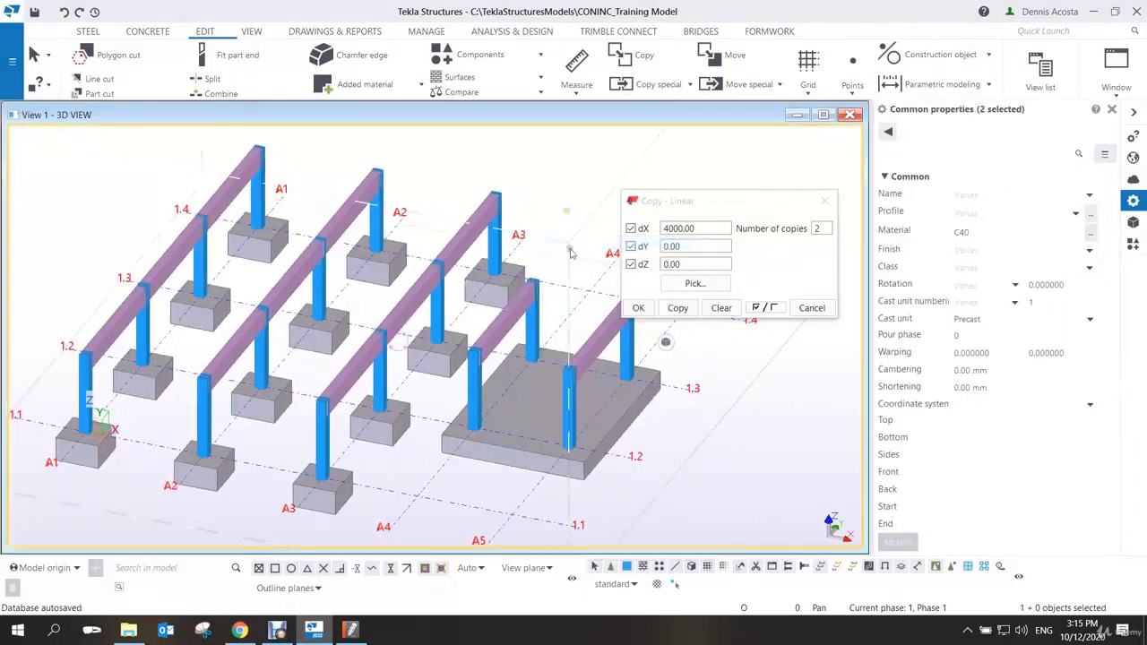
Change the profile of the four columns standing on the foundation slab to D450
ctrl+middle_drag(540, 375, 558, 302)
mouse_move(628, 336)
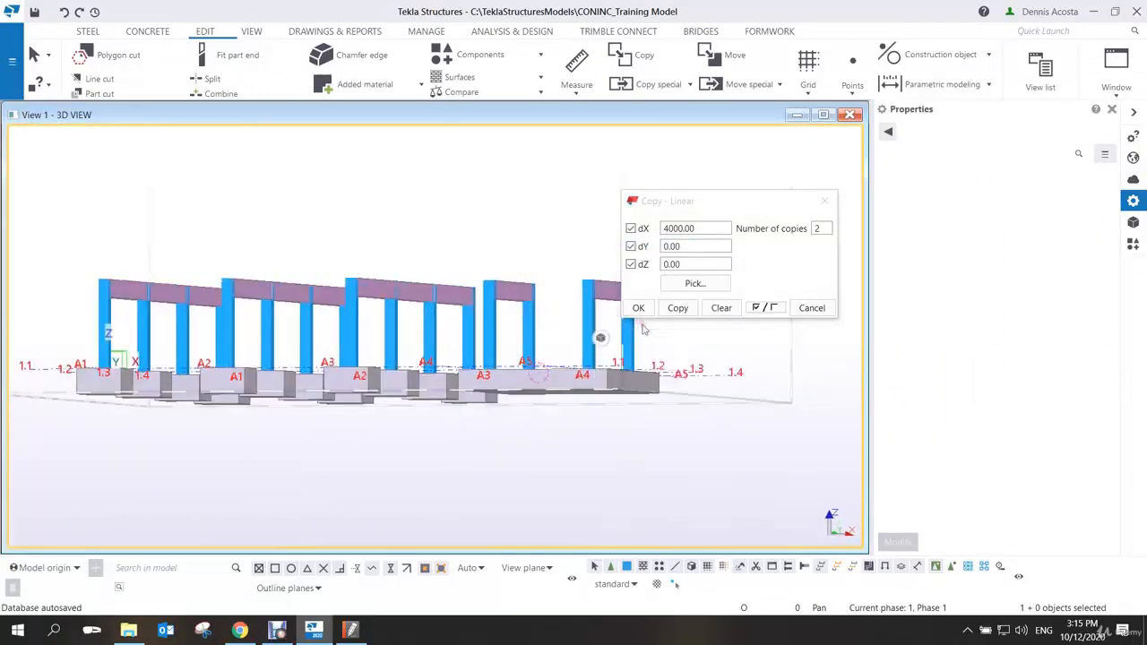
middle_drag(619, 327, 543, 327)
drag(544, 324, 409, 329)
ctrl+middle_drag(421, 333, 439, 361)
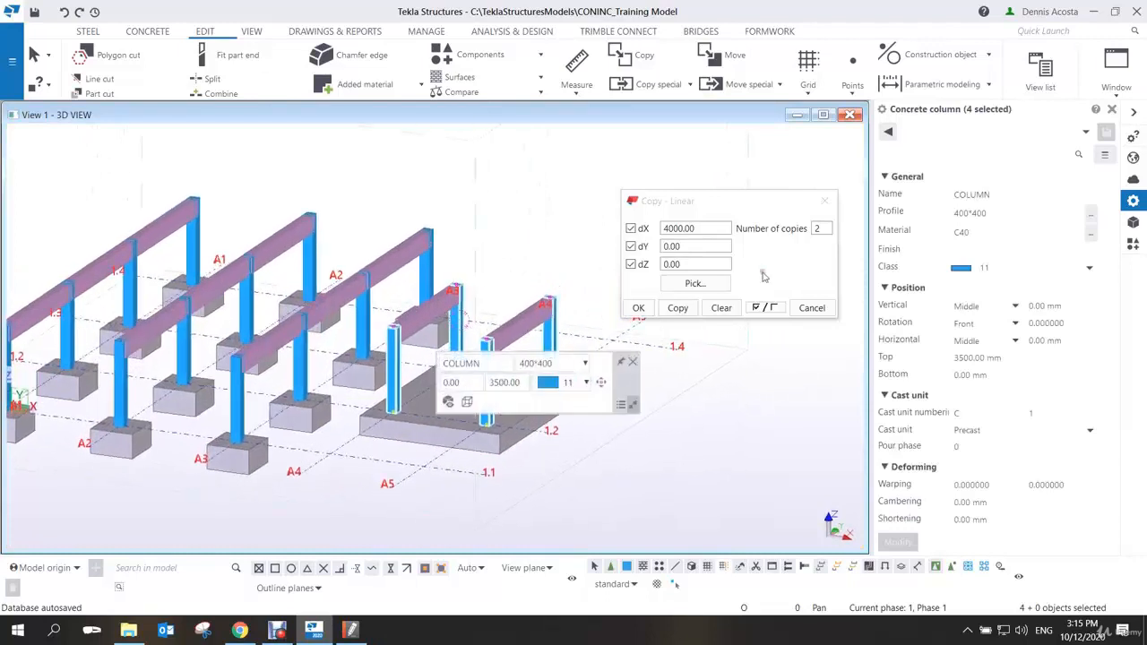
click(982, 215)
text(6)
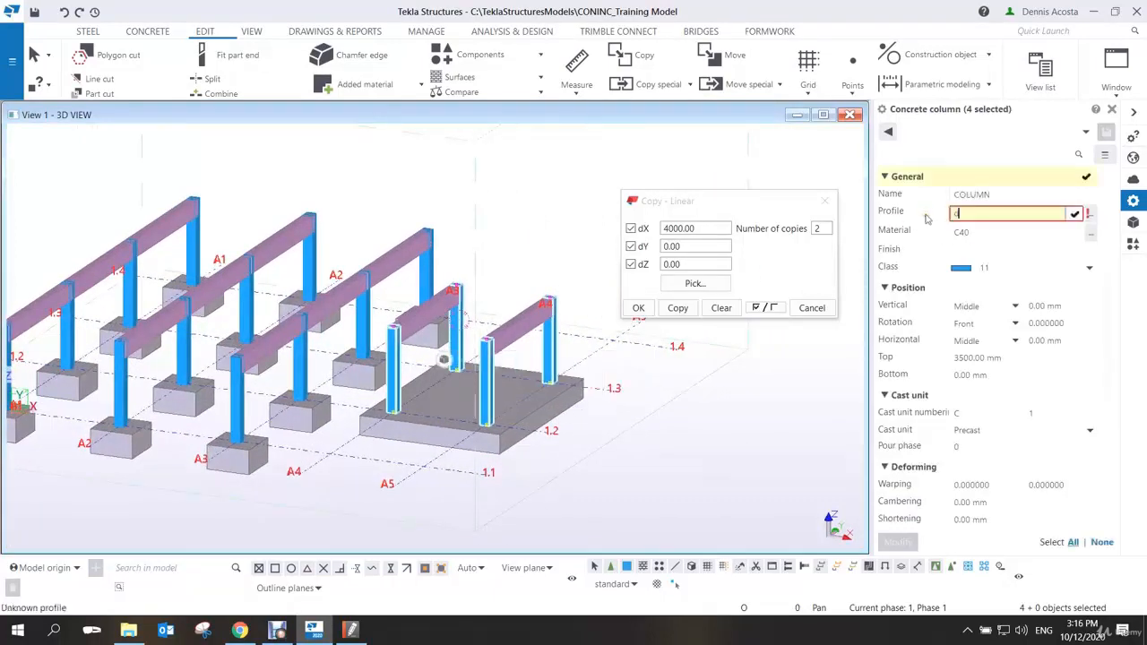
text(45)
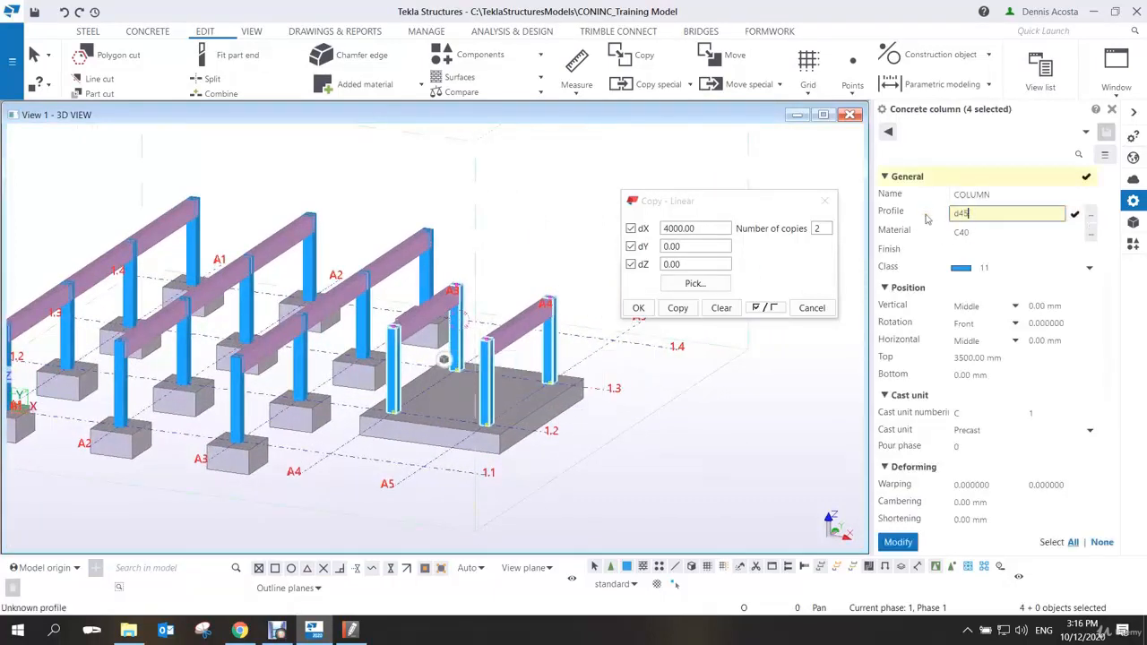
key(BackSpace)
key(BackSpace)
key(BackSpace)
text(D45)
key(Return)
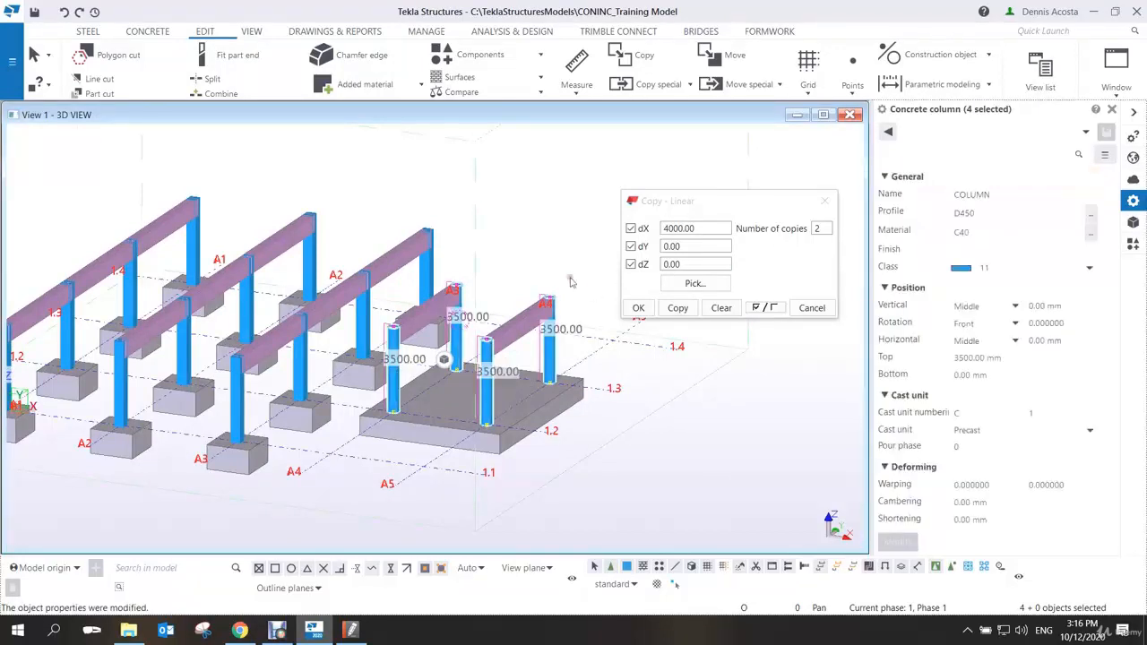
Change the profile of the two beams above the foundation slab to 600*400 and close the linear copy settings
click(548, 257)
scroll(441, 320, up, 2)
click(446, 305)
ctrl+click(538, 321)
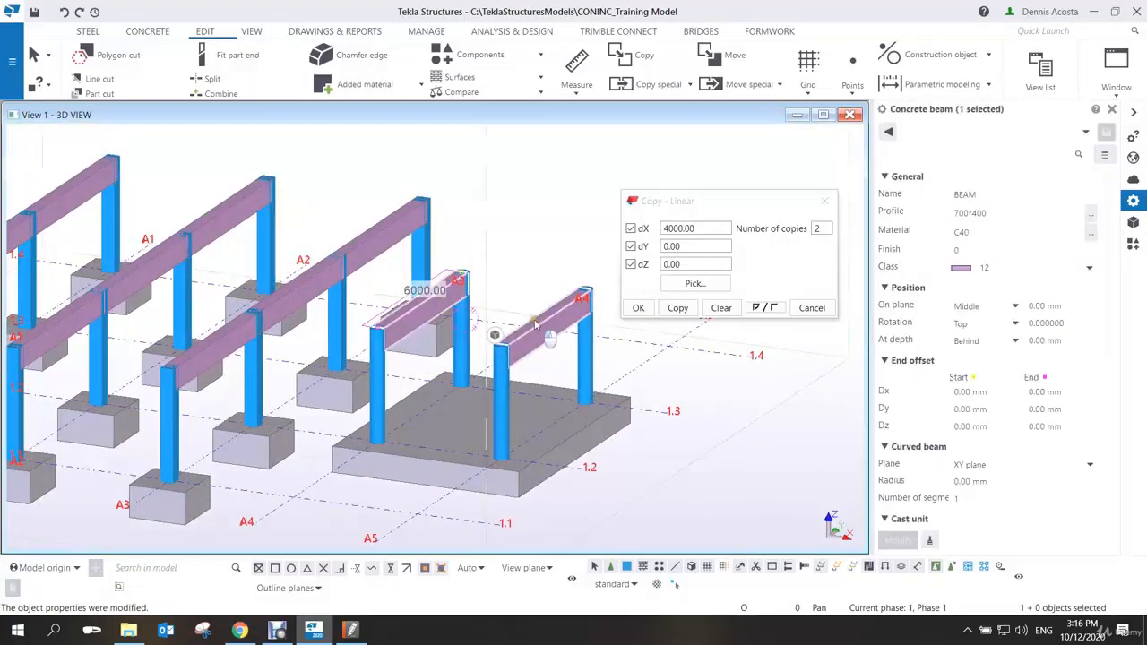
double_click(963, 213)
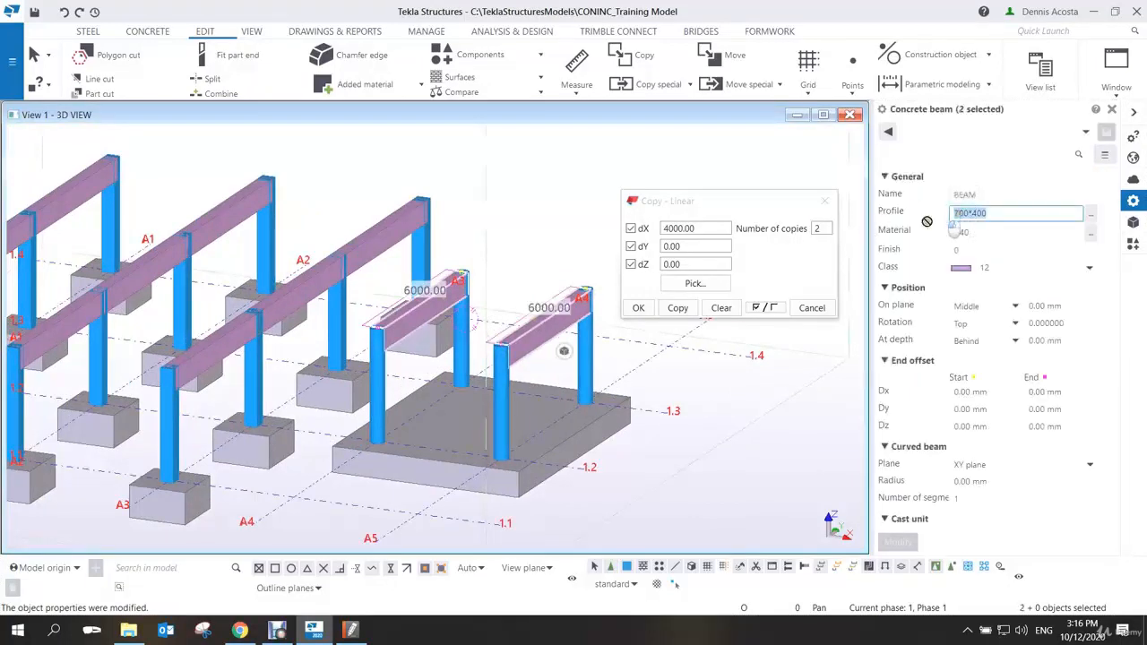
text(600)
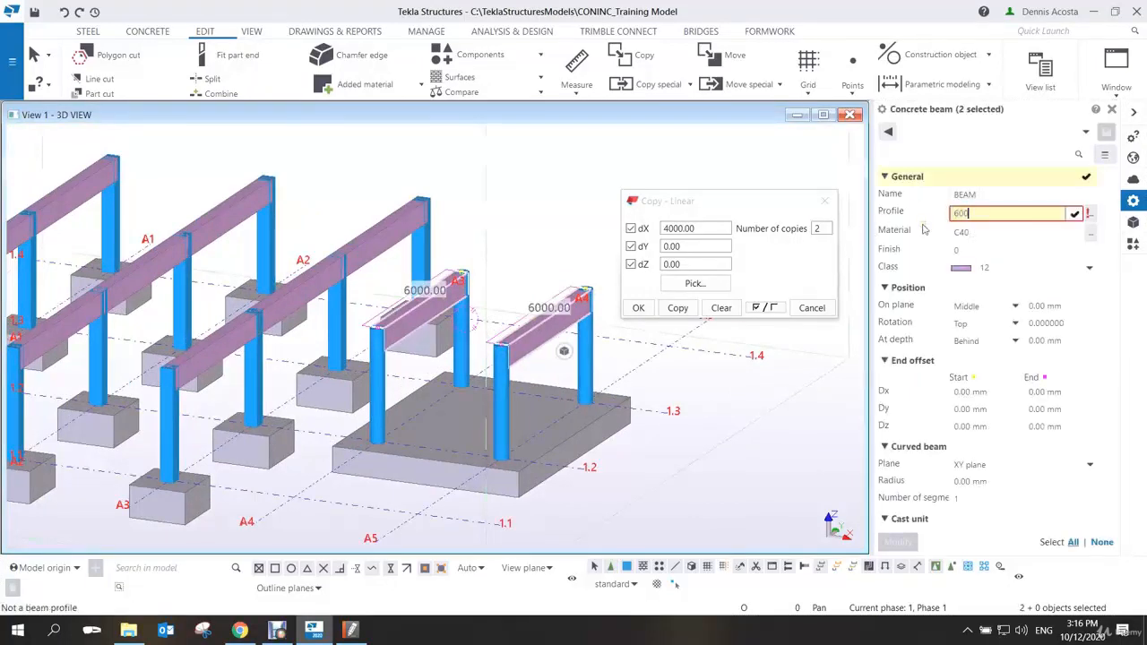
text(*)
key(Return)
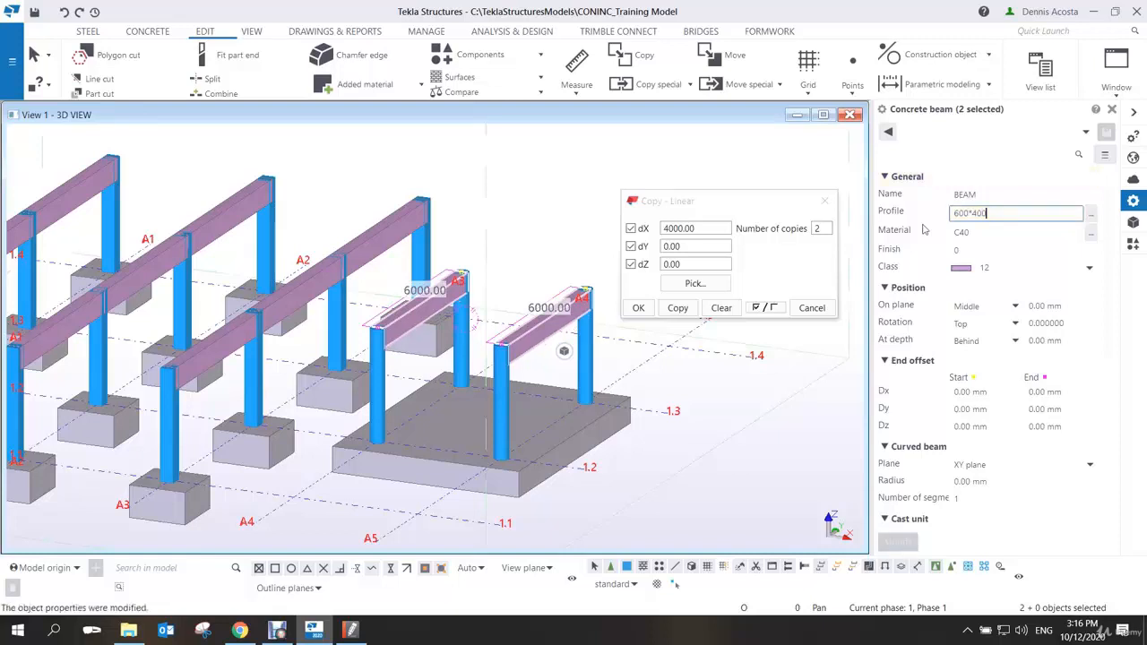
click(572, 235)
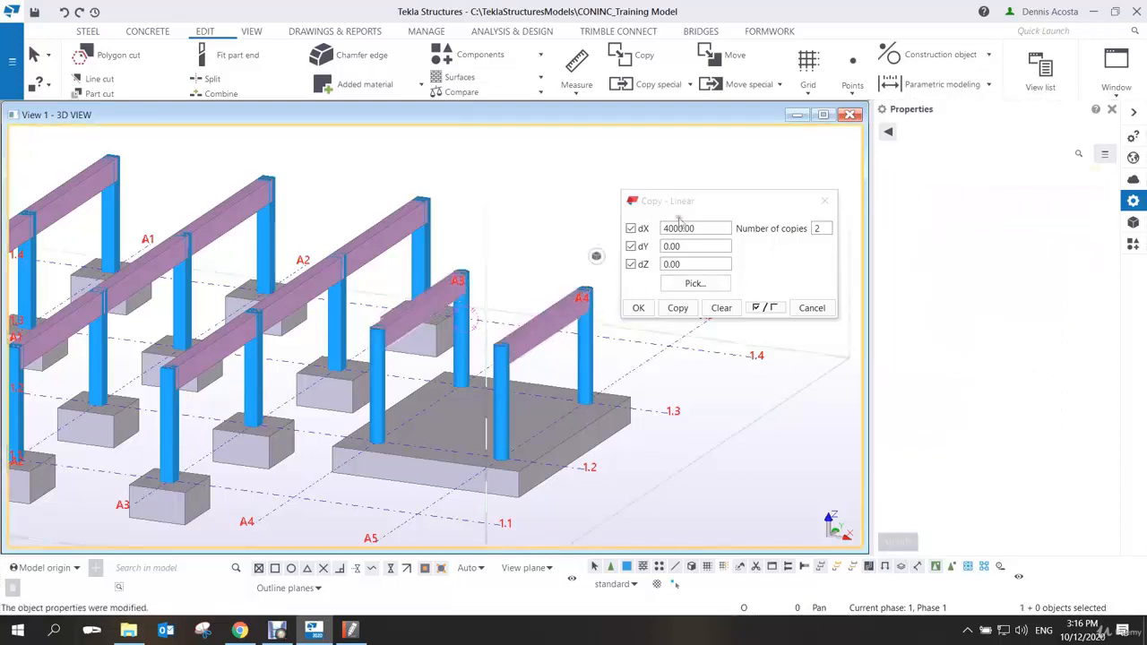
ctrl+middle_drag(517, 266, 557, 256)
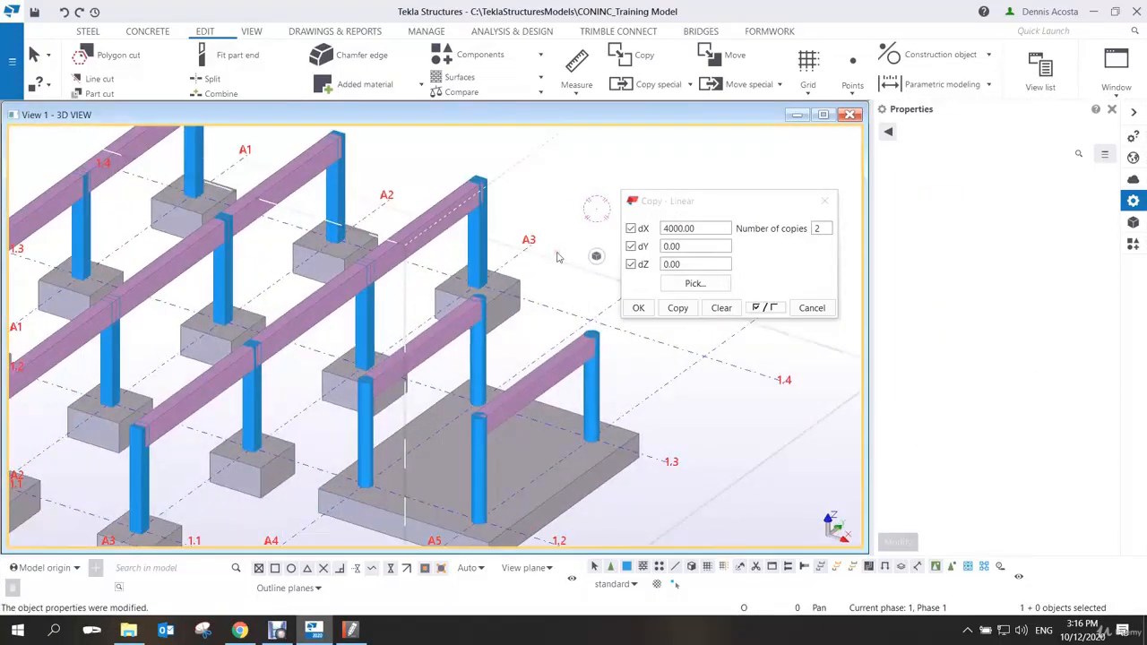
click(824, 201)
scroll(583, 269, down, 5)
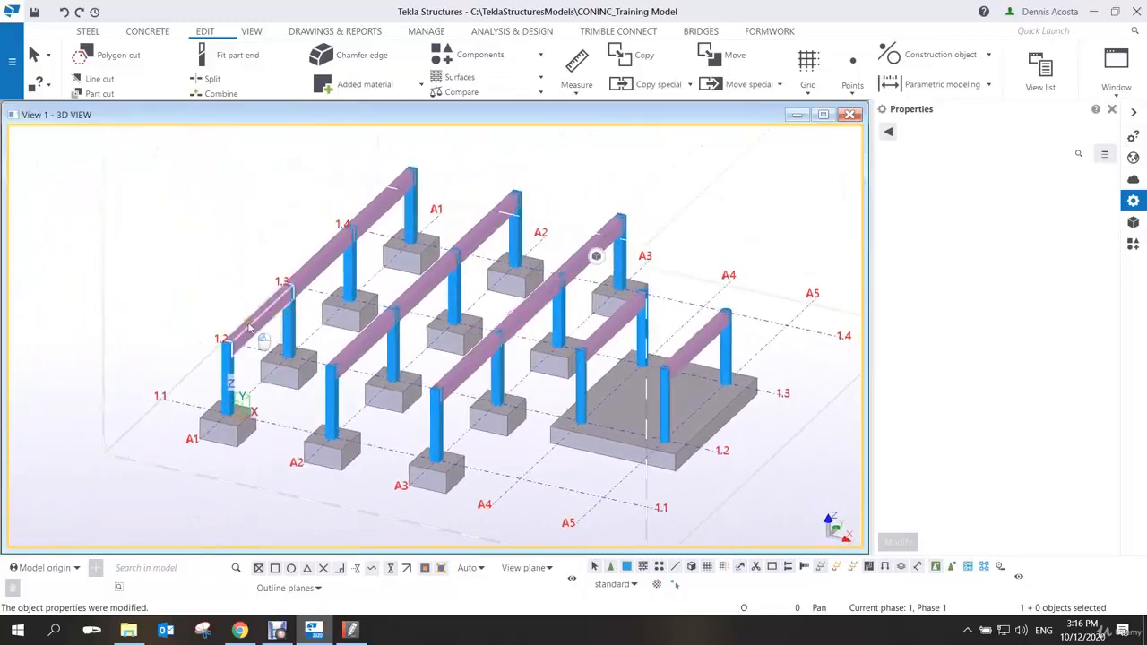
click(147, 31)
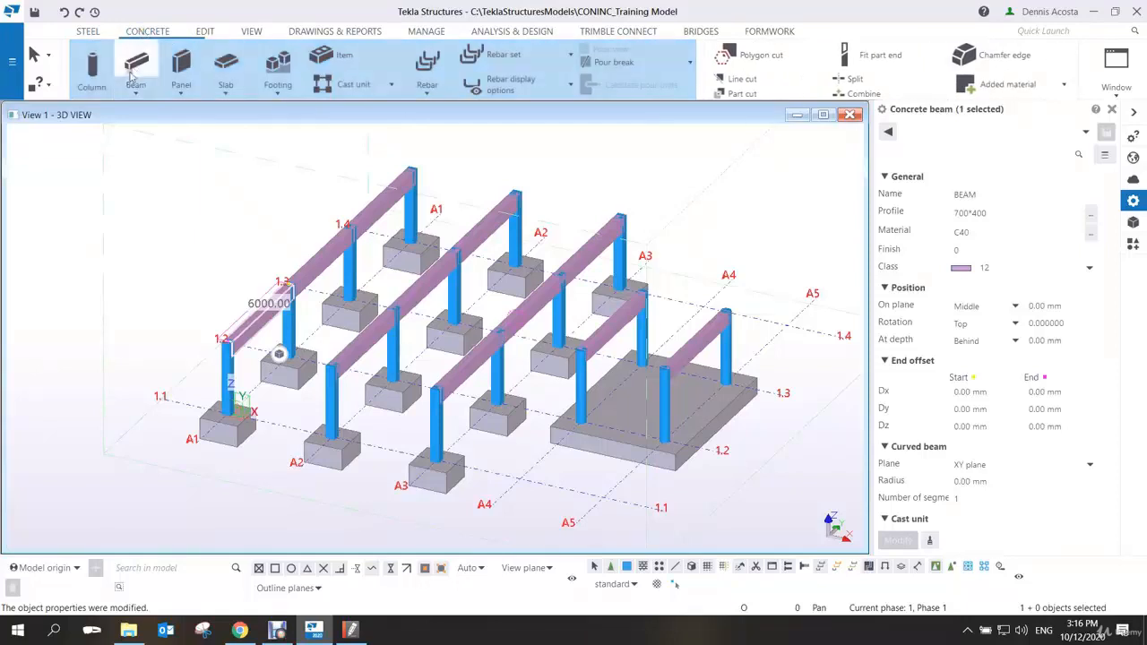
click(136, 64)
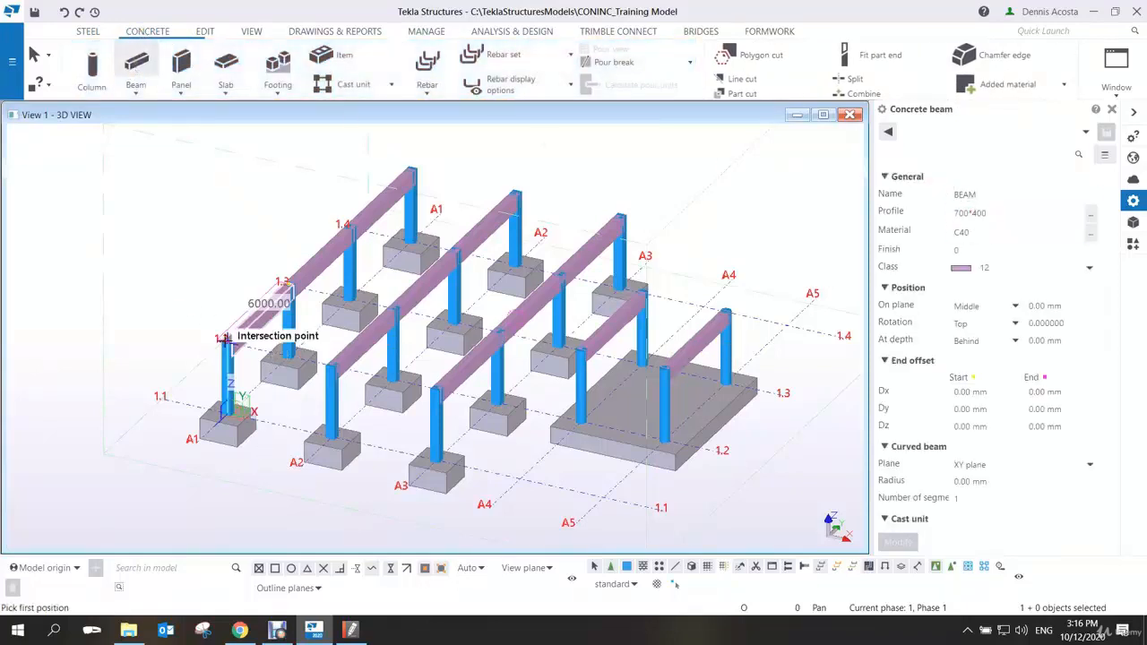
scroll(226, 336, up, 4)
click(226, 336)
middle_drag(470, 461, 373, 407)
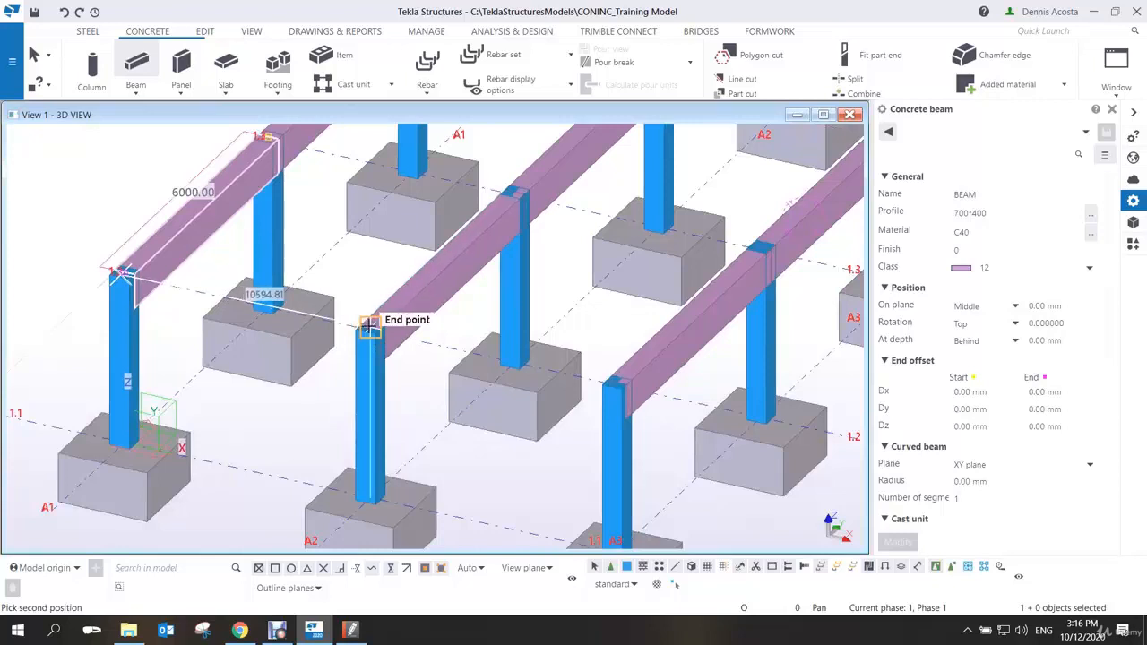
ctrl+middle_drag(371, 332, 317, 296)
right_click(317, 290)
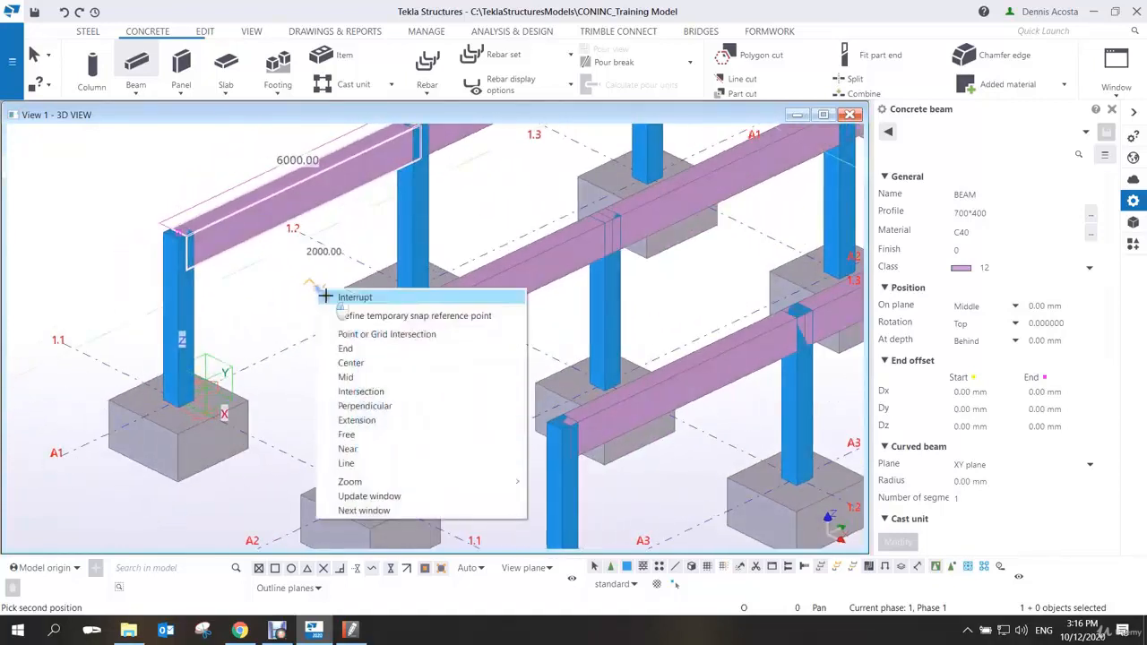
click(354, 296)
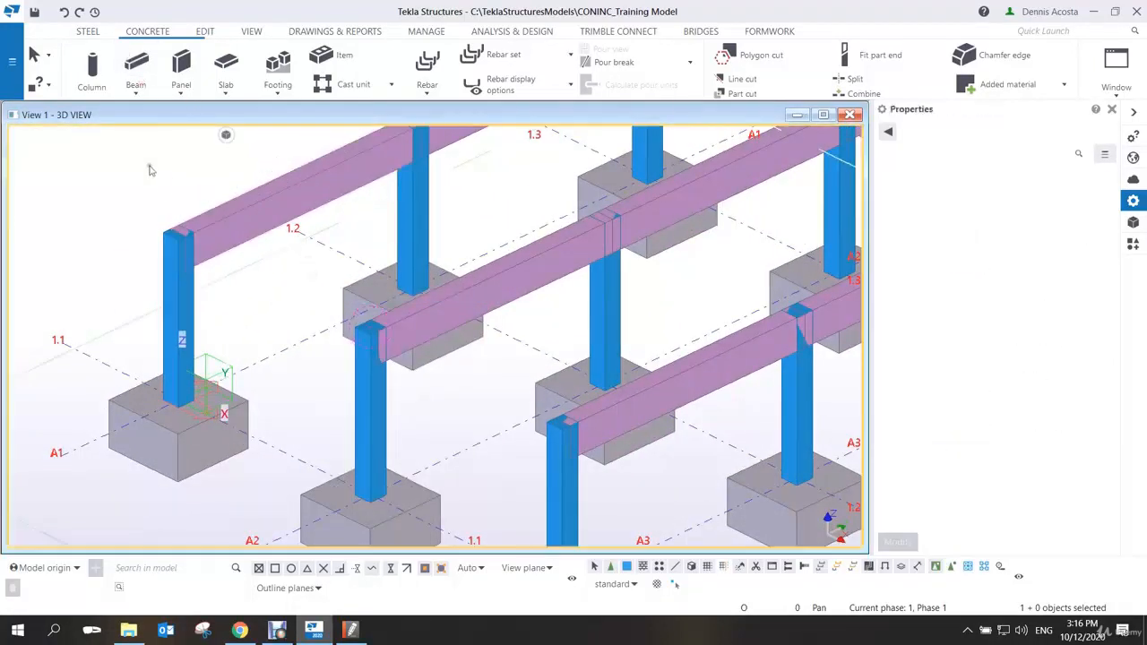
Place two 700*400 concrete beams along grid line 1.1 between the column tops, from A1 to A2 and from A2 to A3
click(136, 72)
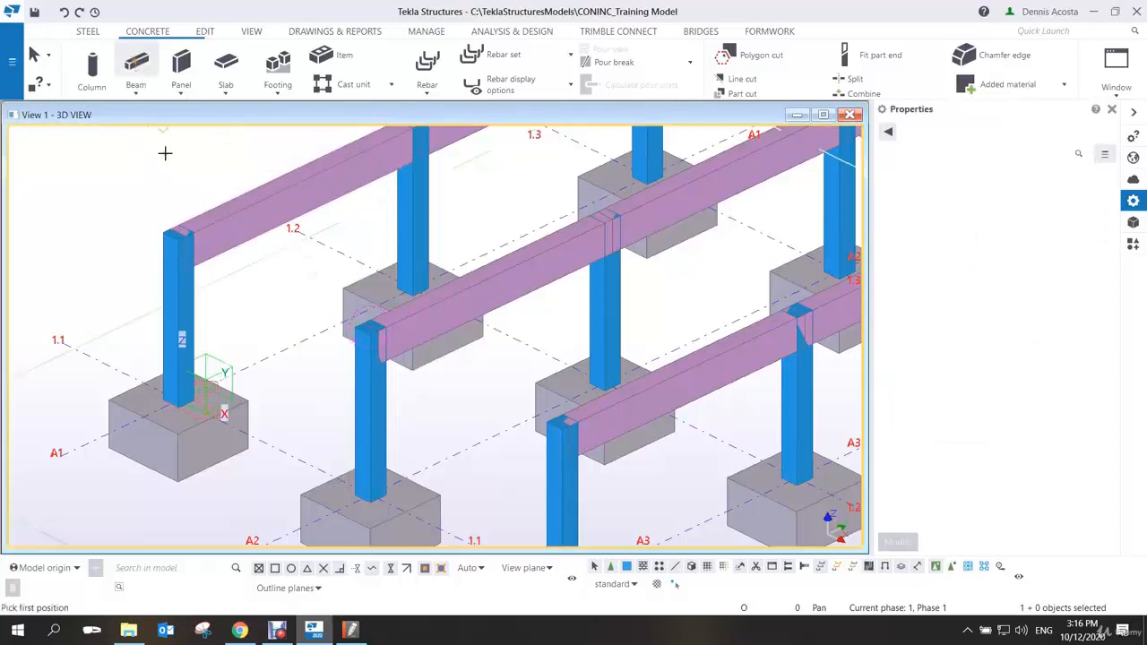
click(179, 233)
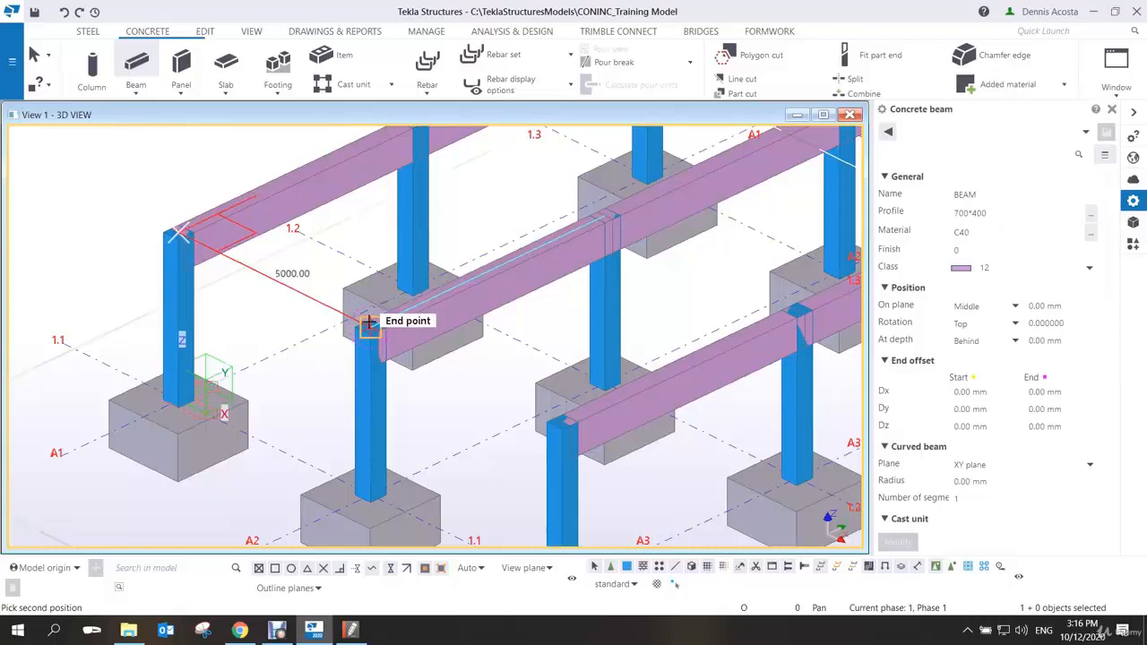
click(369, 323)
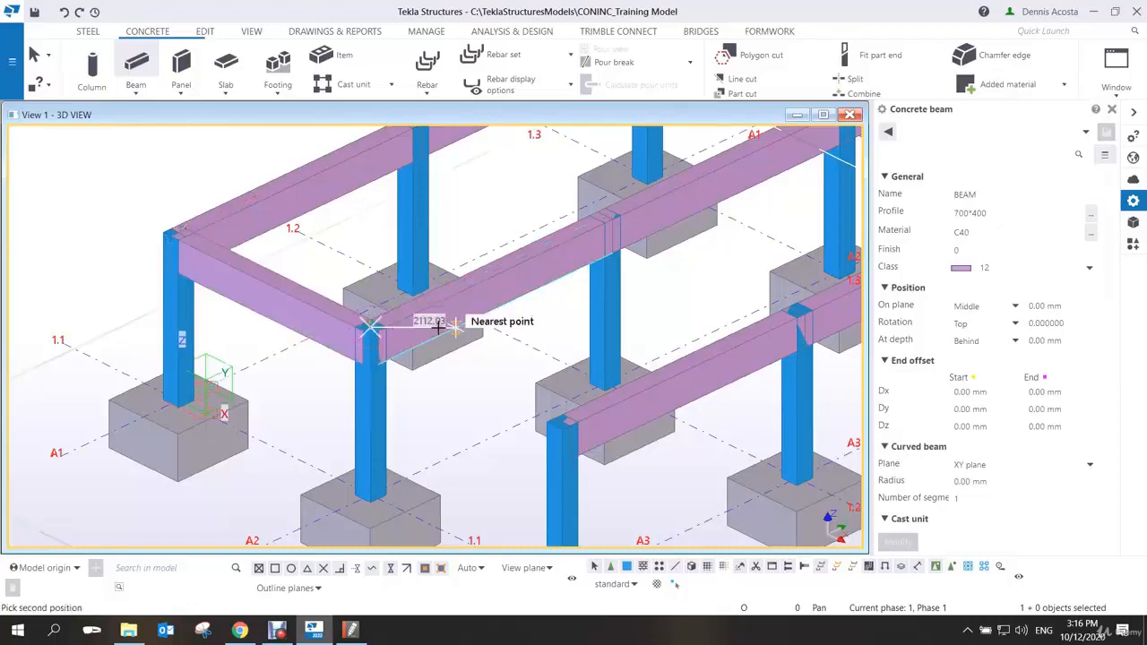
click(560, 421)
right_click(510, 353)
click(528, 364)
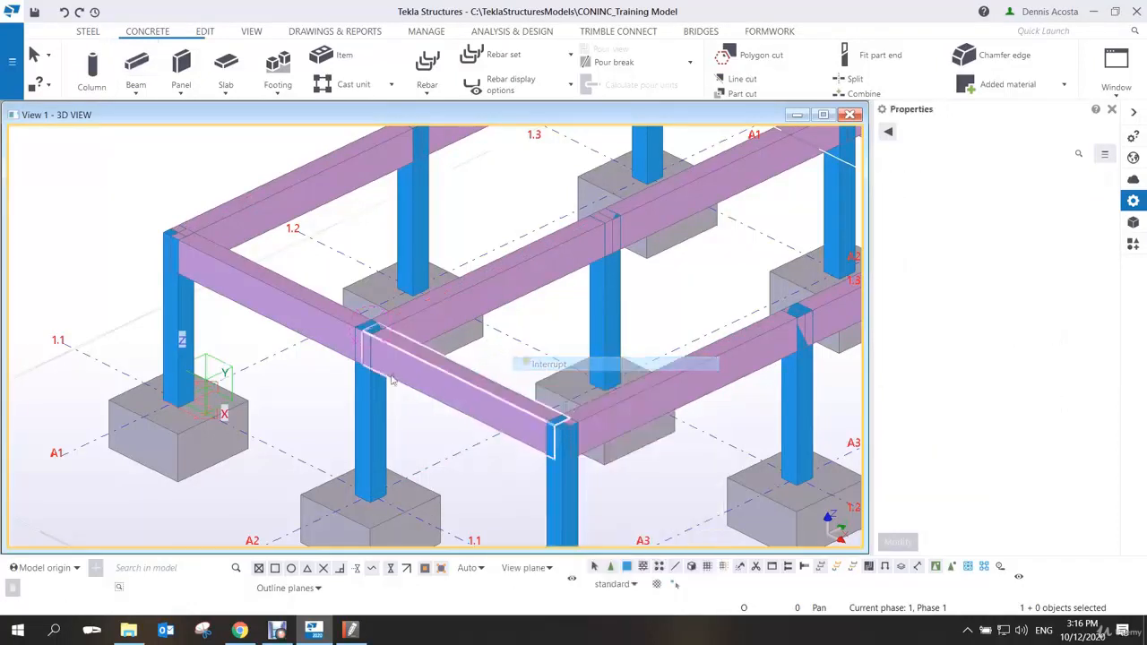
Copy the two 700*400 beams along grid line 1.1 linearly with dY 6000 and three copies, then close the copy settings
click(309, 304)
ctrl+click(431, 383)
middle_drag(501, 339, 281, 344)
scroll(283, 345, down, 2)
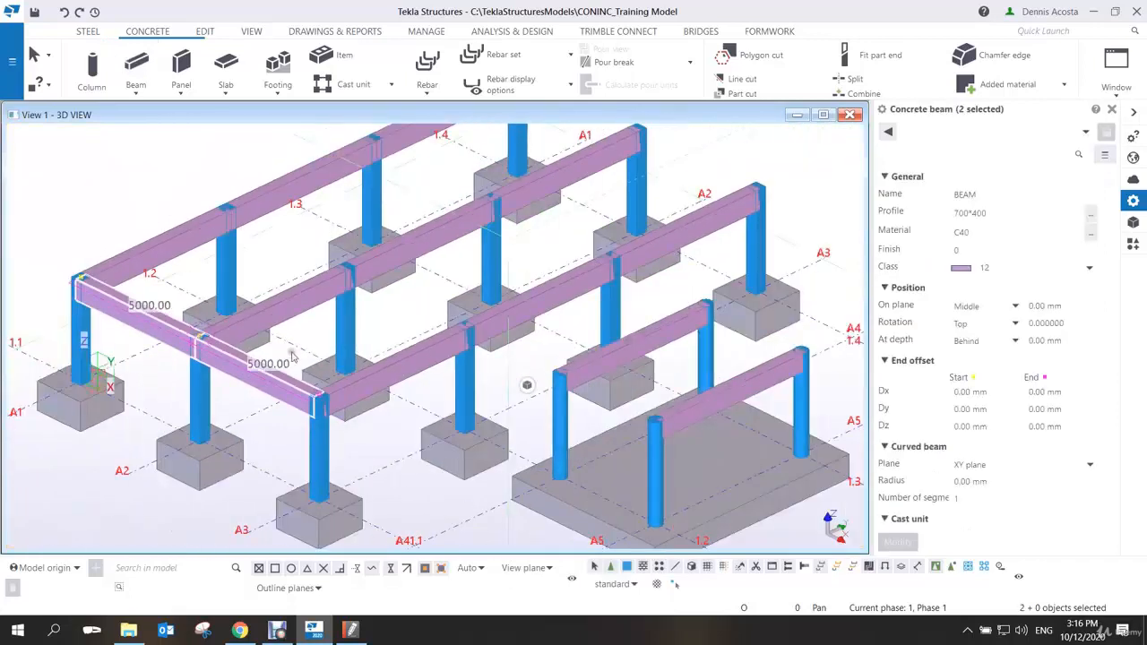
right_click(317, 340)
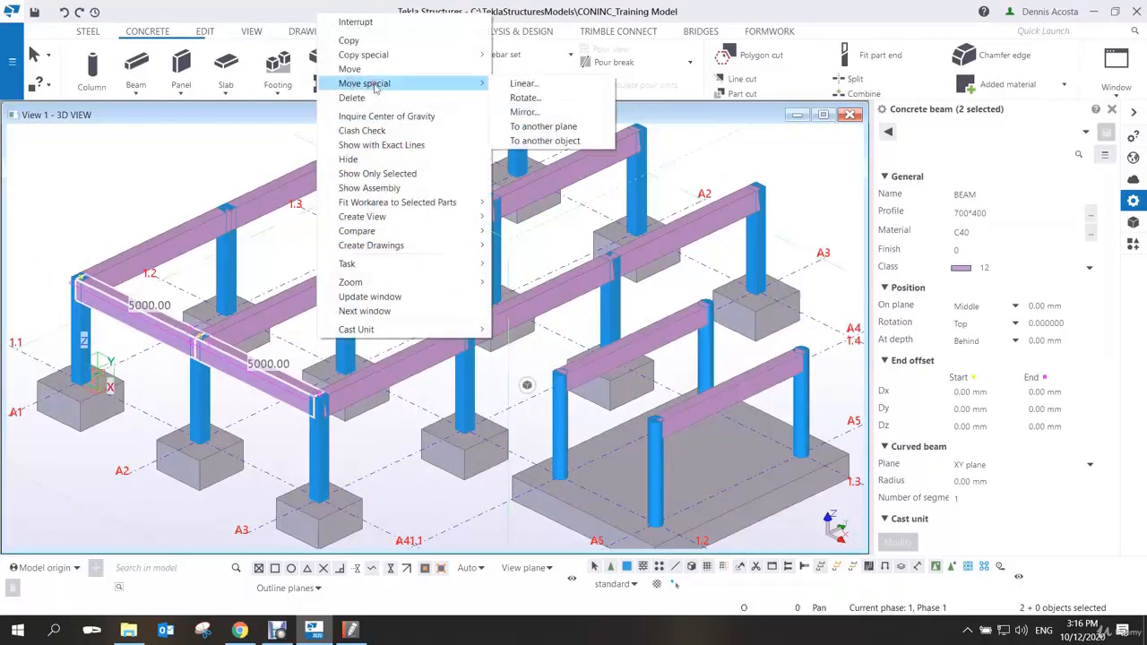
mouse_move(381, 55)
click(524, 55)
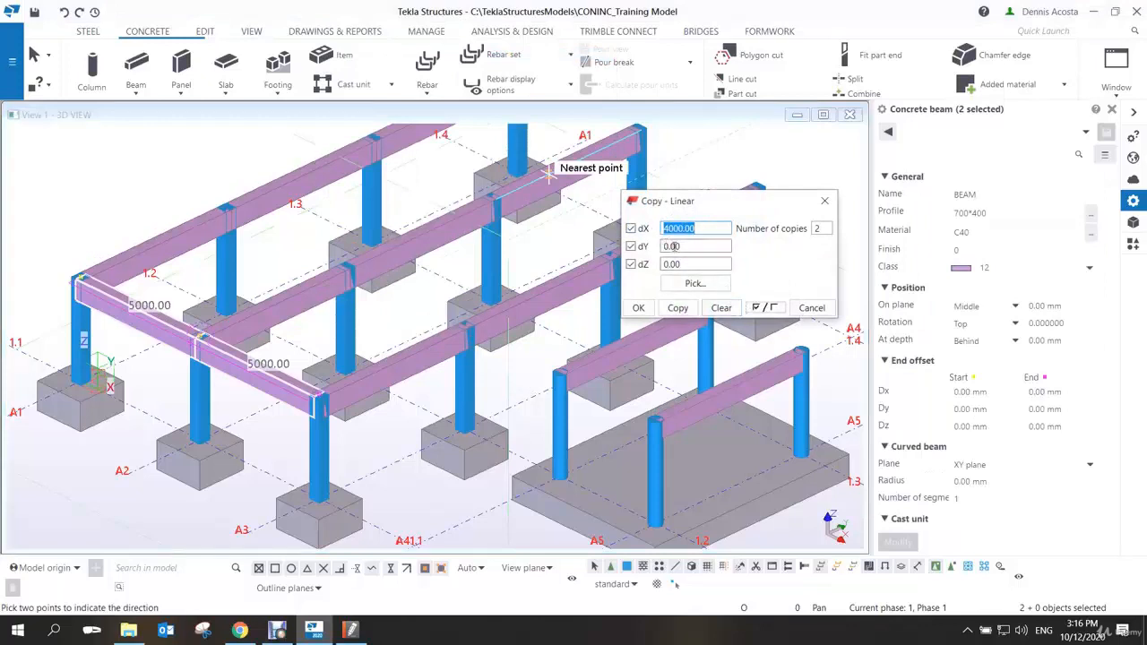
click(724, 307)
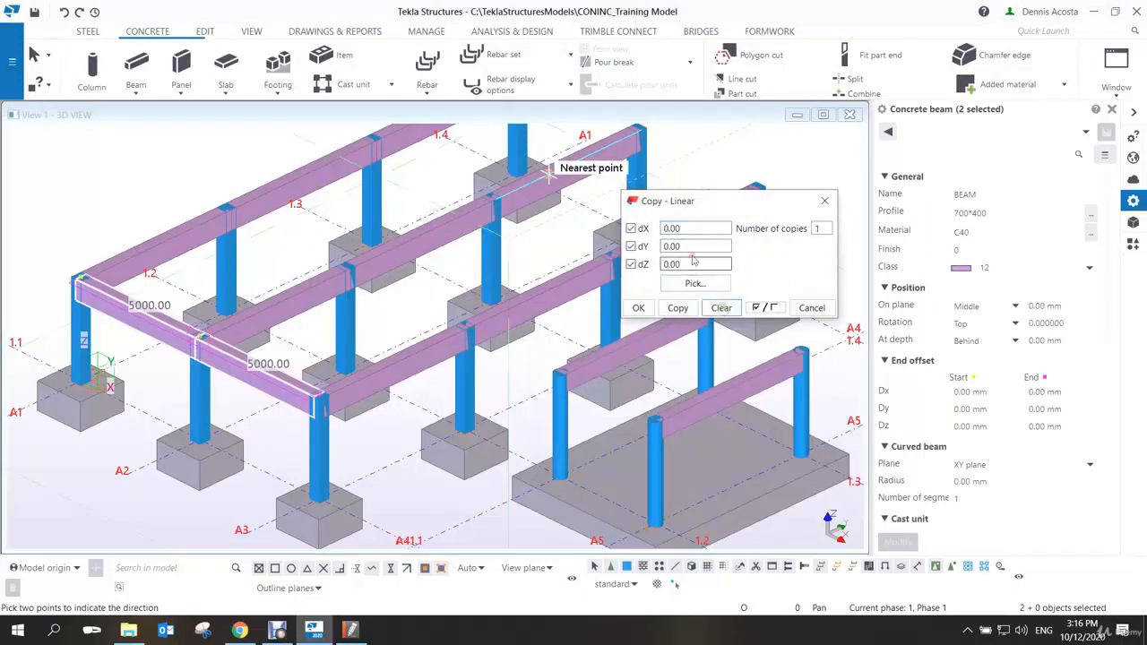
click(672, 248)
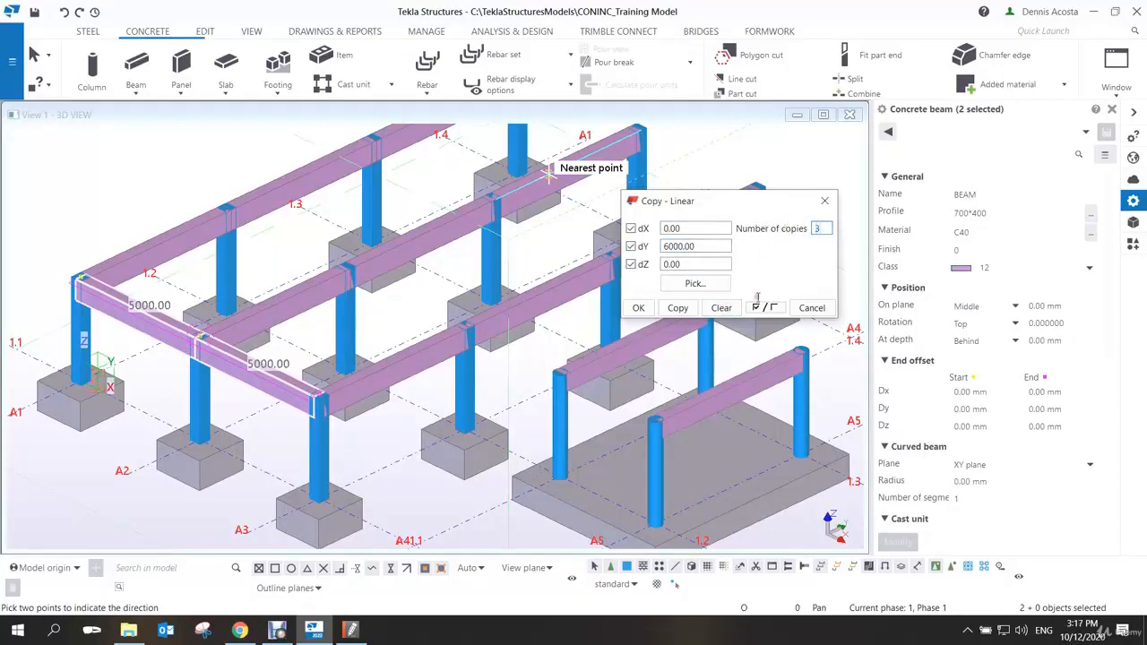
click(677, 309)
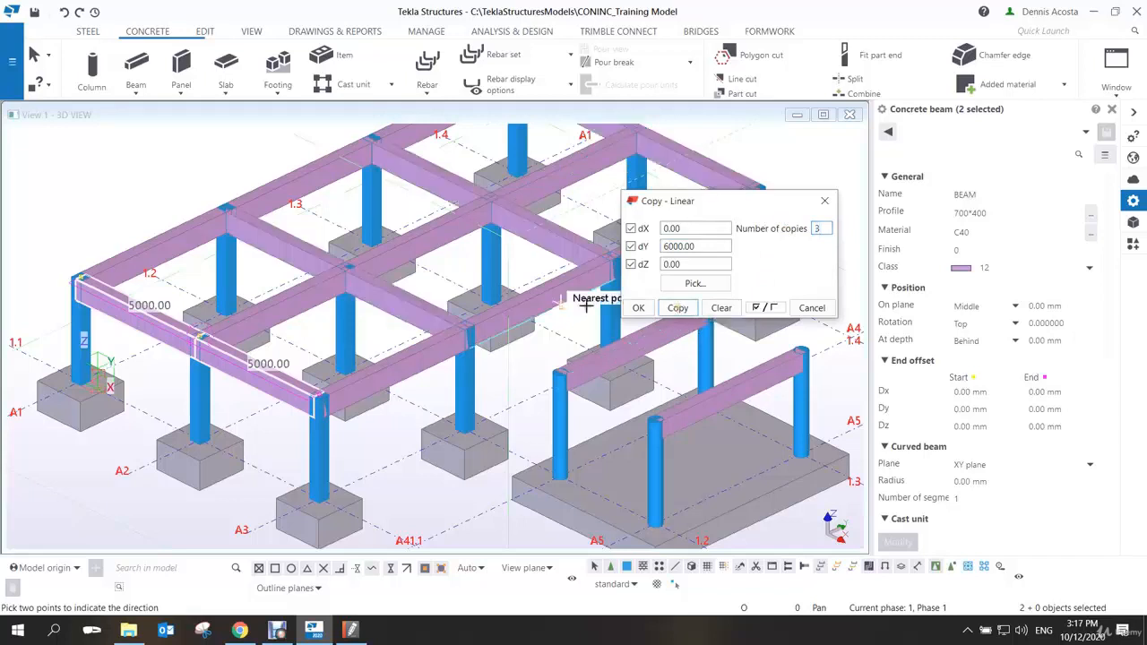
middle_drag(434, 303, 330, 307)
right_click(373, 276)
click(395, 285)
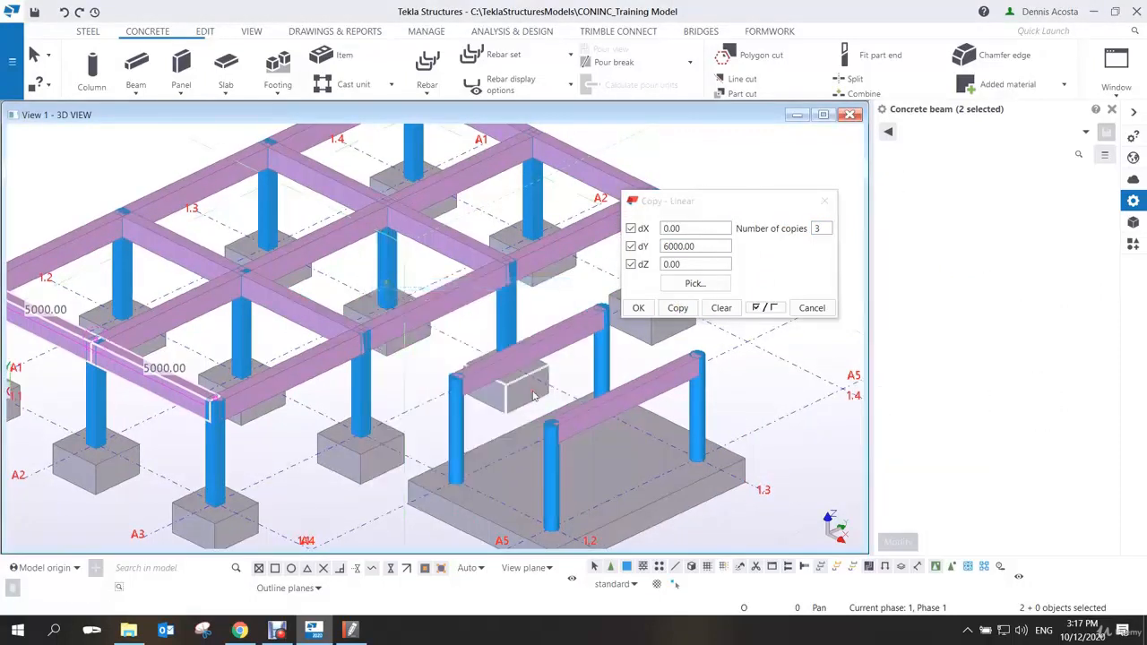
click(635, 308)
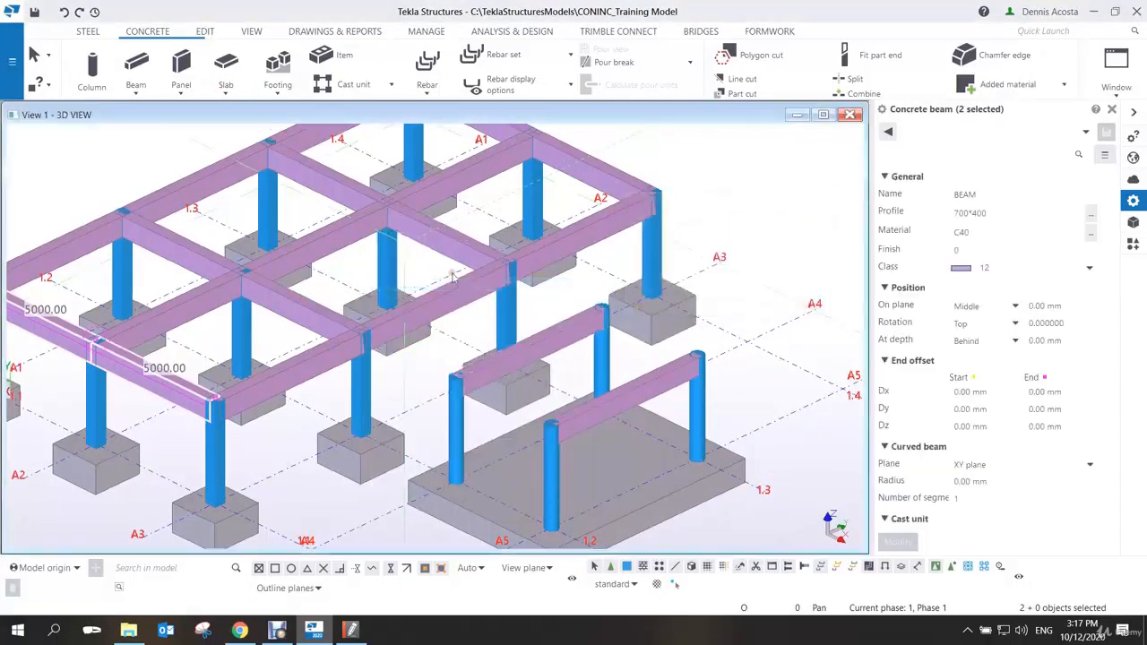
Place two 600*400 concrete beams along grid line 1.2 between the column tops, from A3 to A4 and from A4 to A5
click(562, 334)
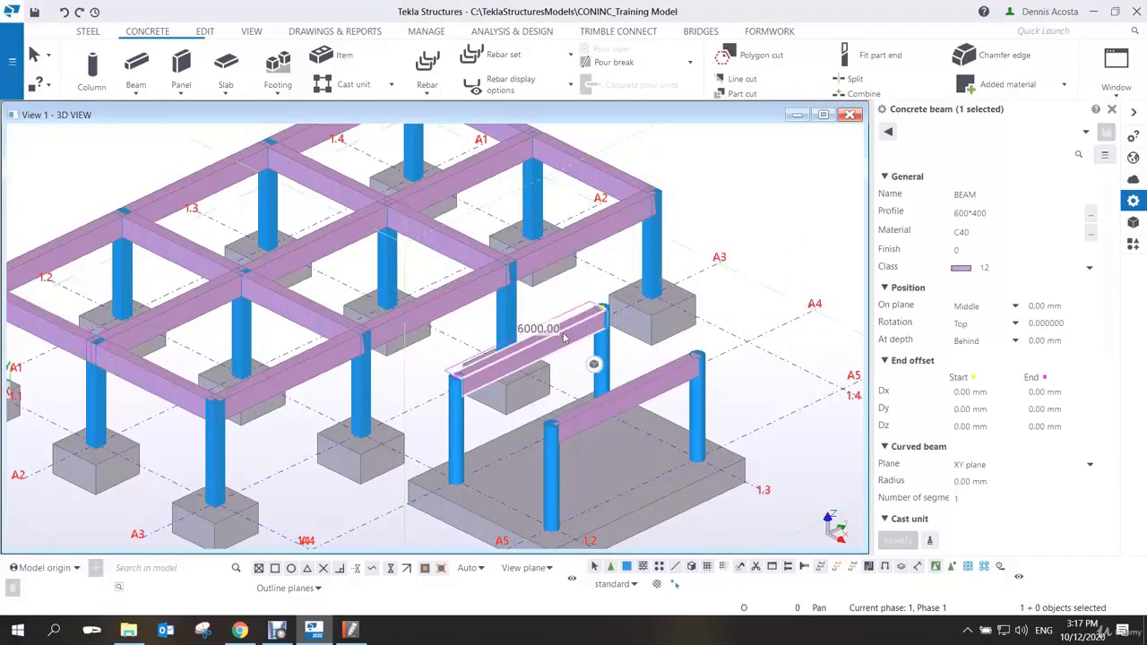
click(137, 70)
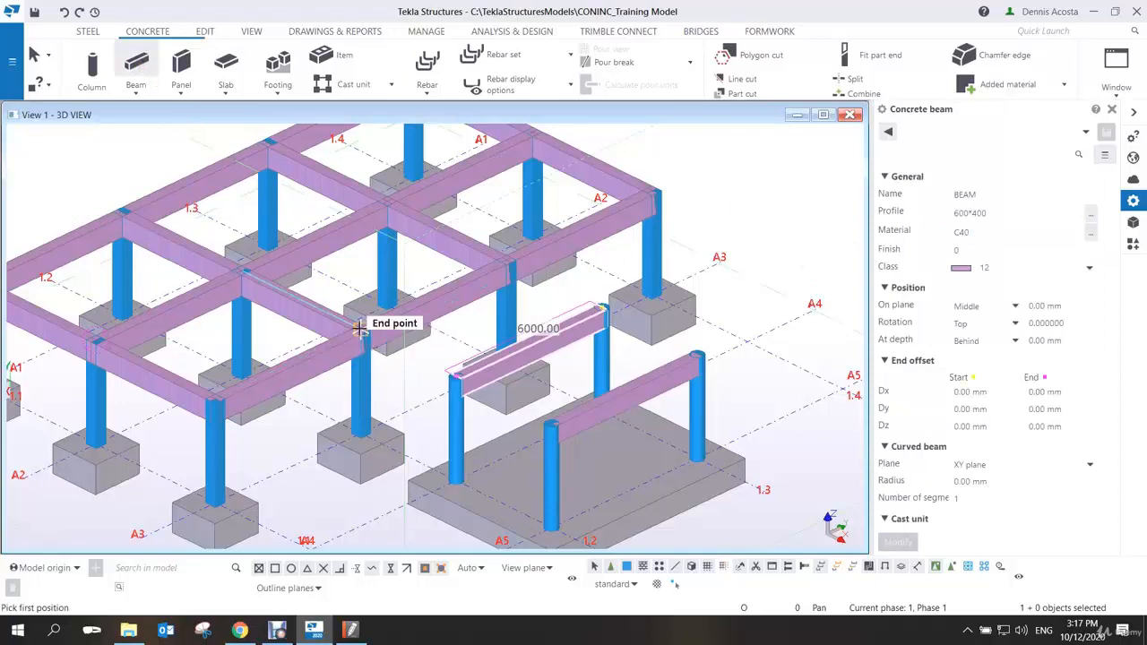
click(456, 372)
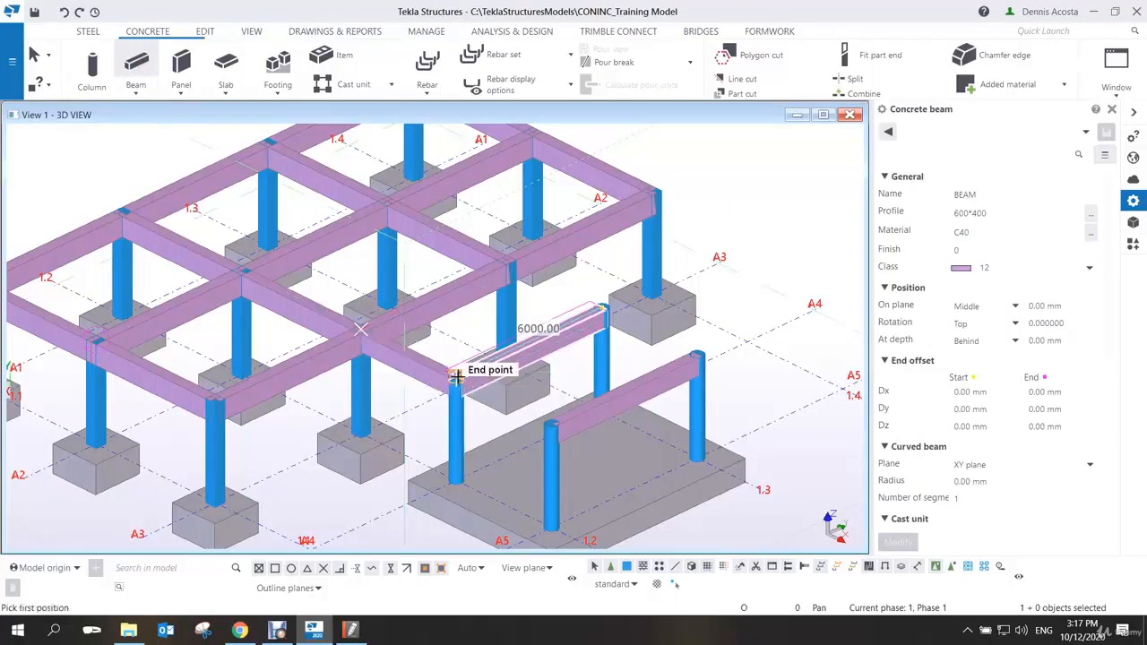
click(455, 373)
click(550, 418)
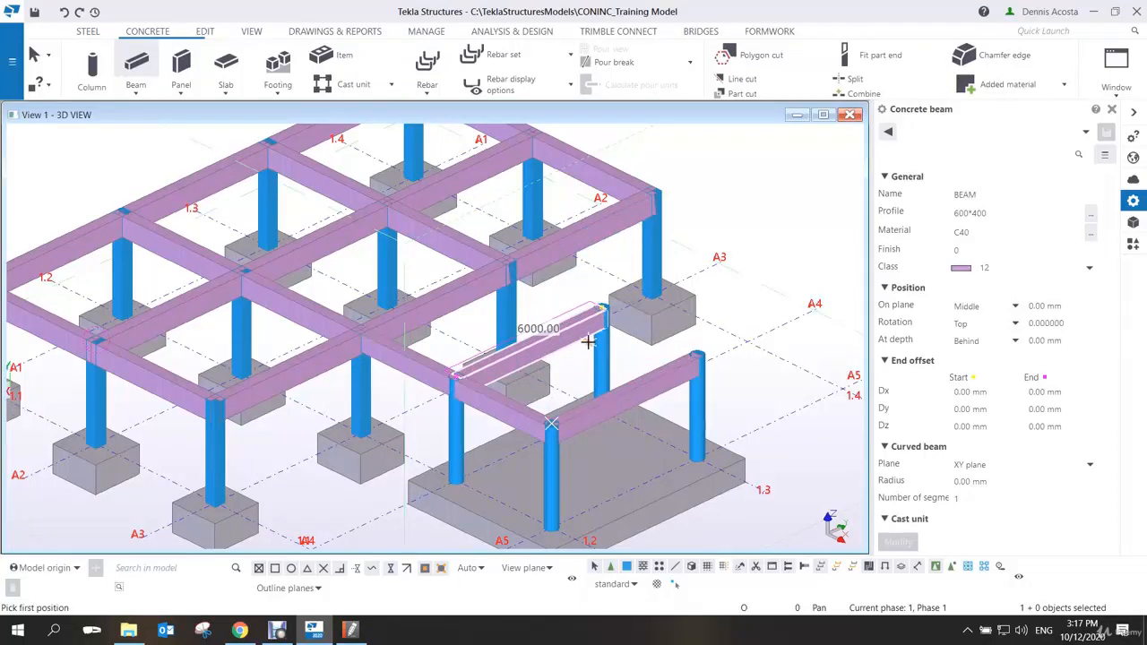
Place two 600*400 concrete beams along grid line 1.3 between the column tops, from A3 to A4 and from A4 to A5
scroll(524, 327, up, 3)
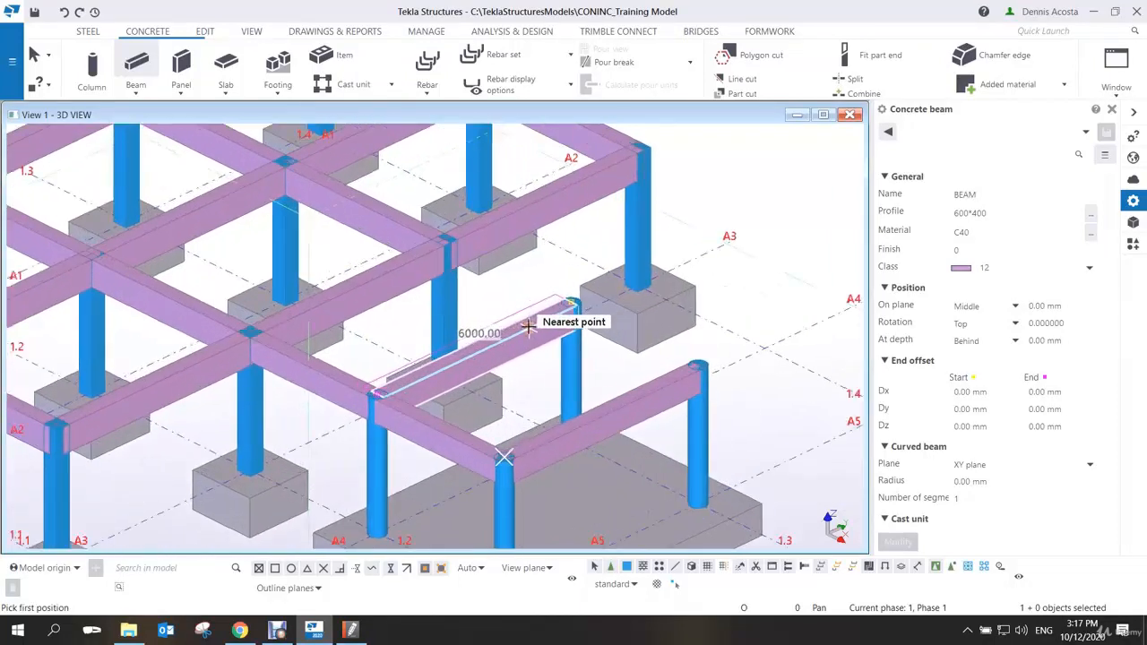
click(444, 237)
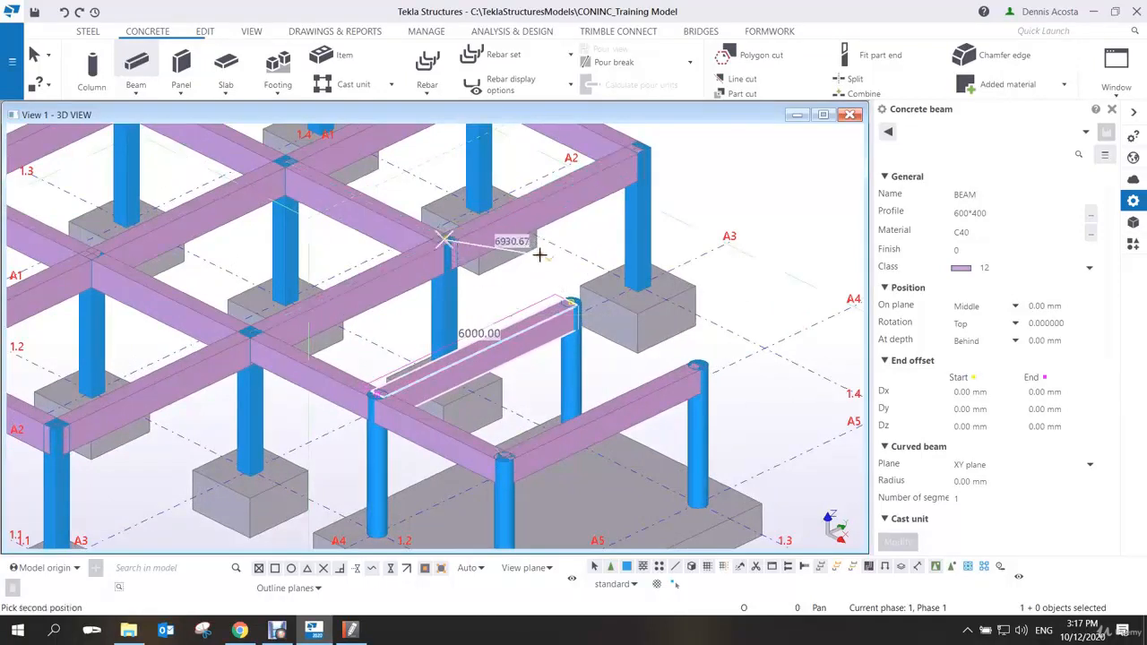
click(572, 302)
click(572, 302)
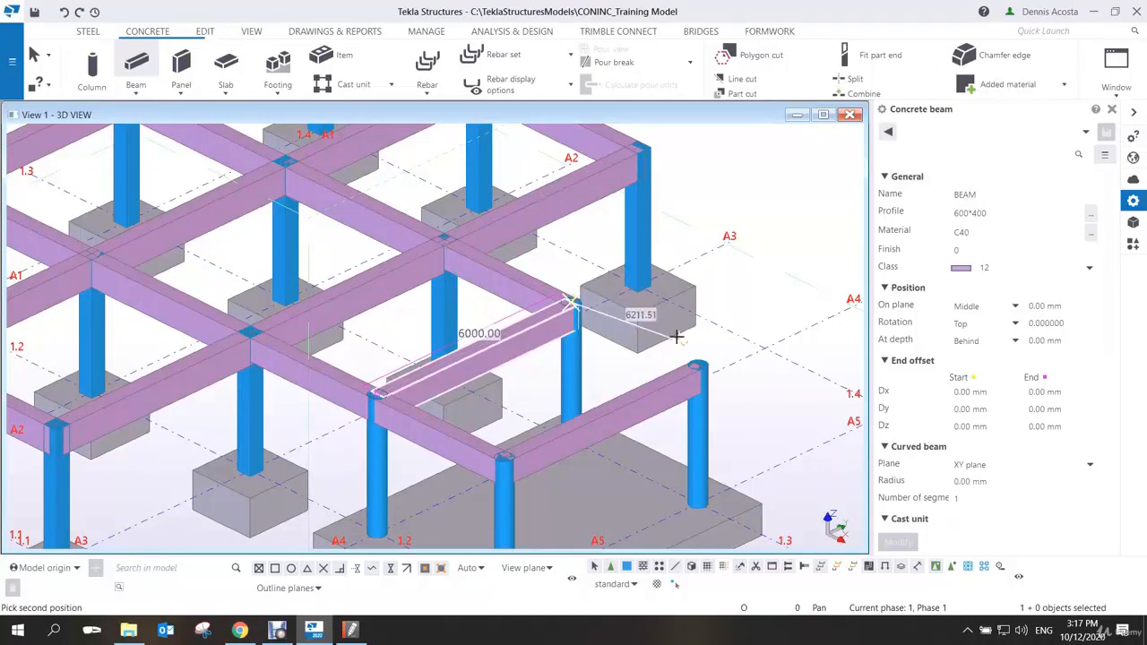
right_click(737, 274)
click(761, 281)
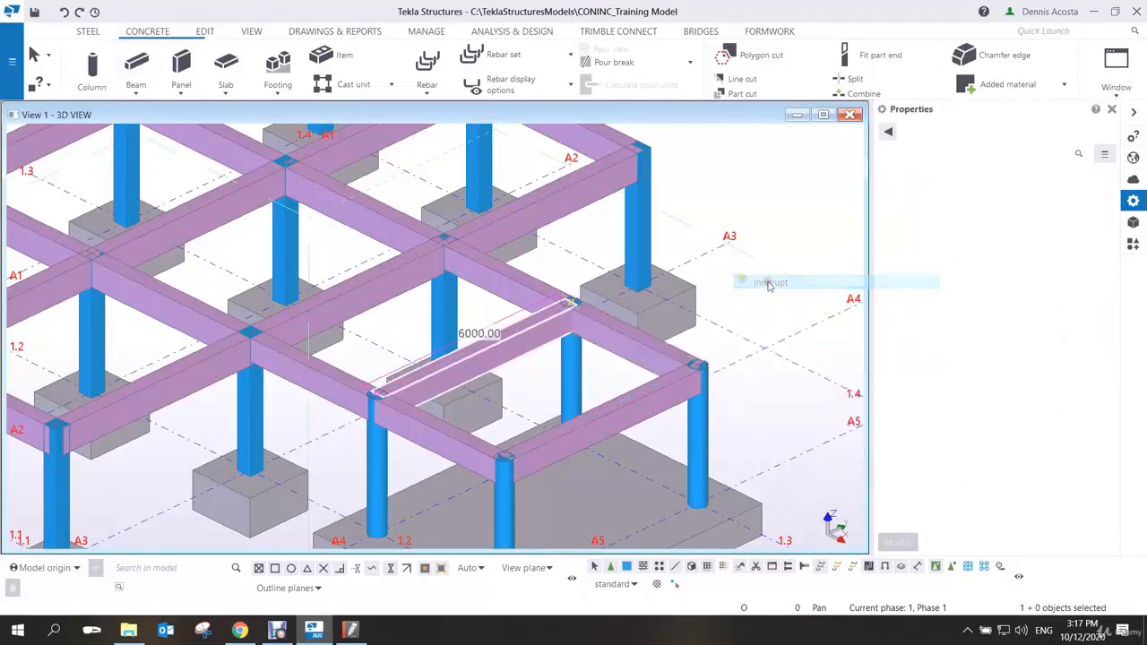
Copy all columns and beams, without the foundations, linearly upward with dZ 3000 and one copy, and end the copy command
scroll(492, 343, down, 5)
ctrl+middle_drag(493, 343, 691, 326)
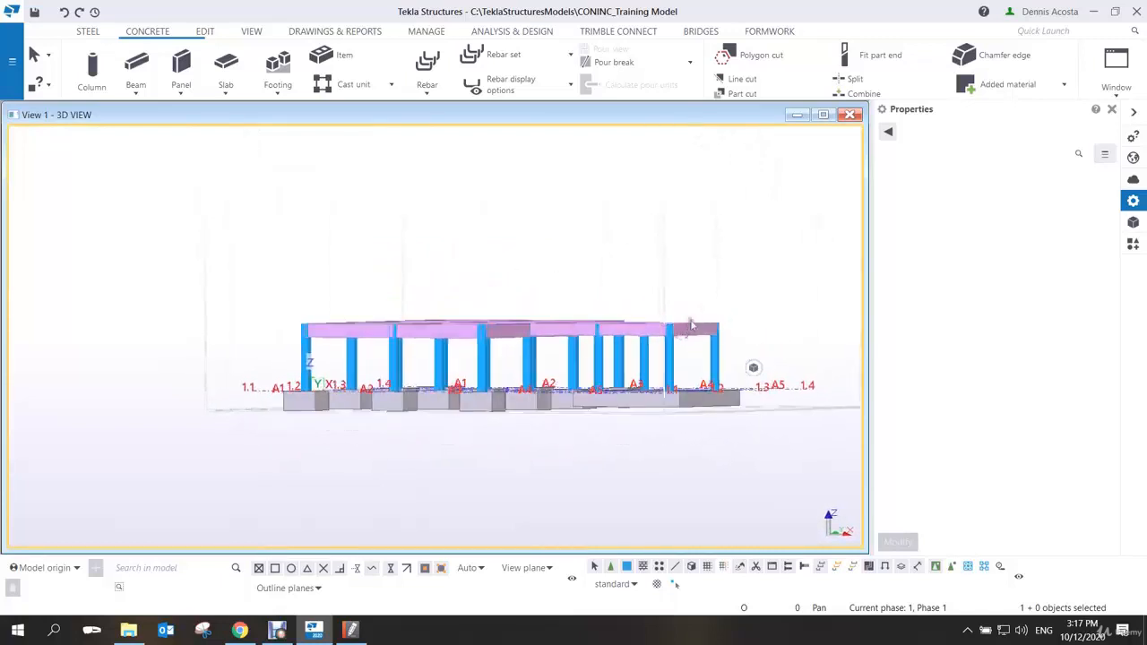
drag(769, 278, 287, 358)
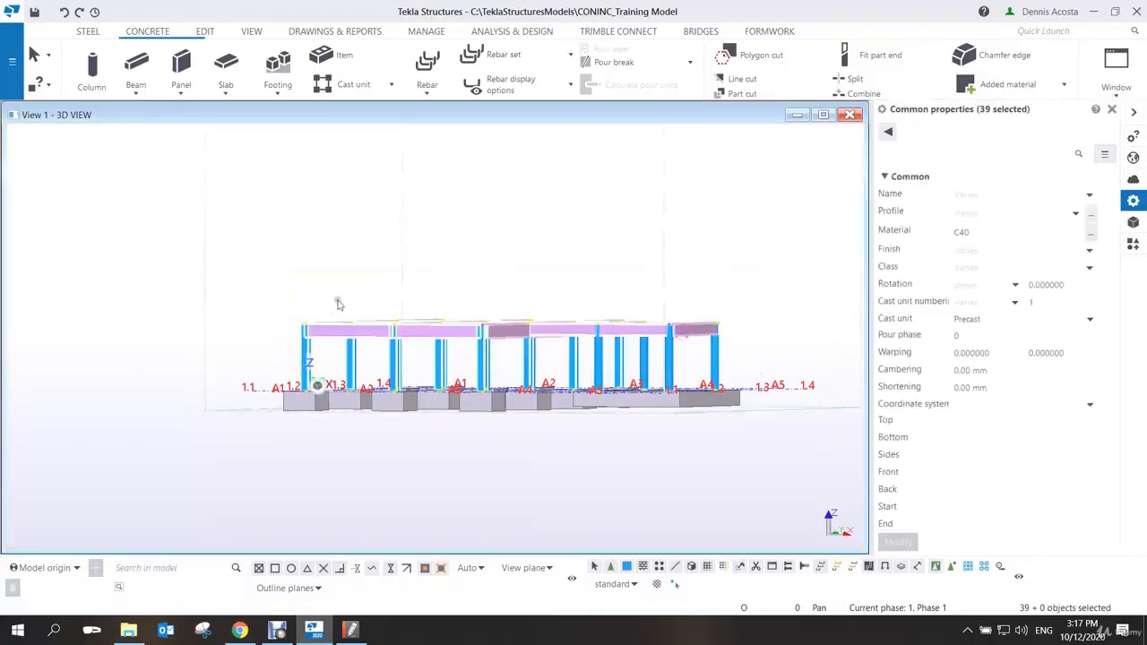
right_click(460, 277)
mouse_move(583, 320)
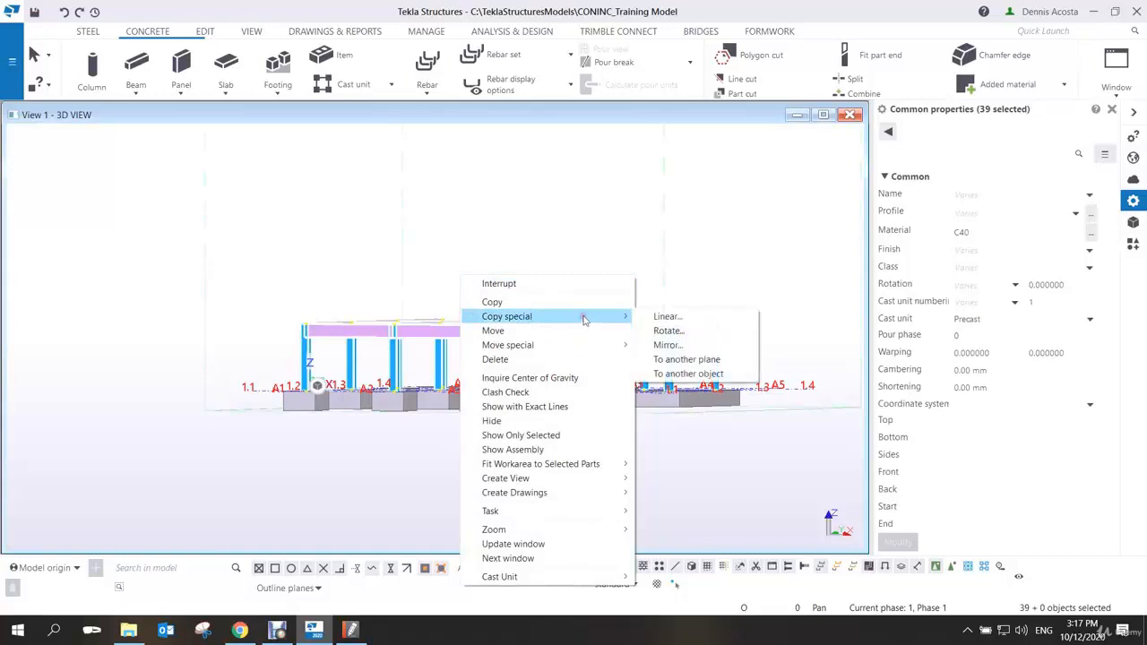
click(679, 317)
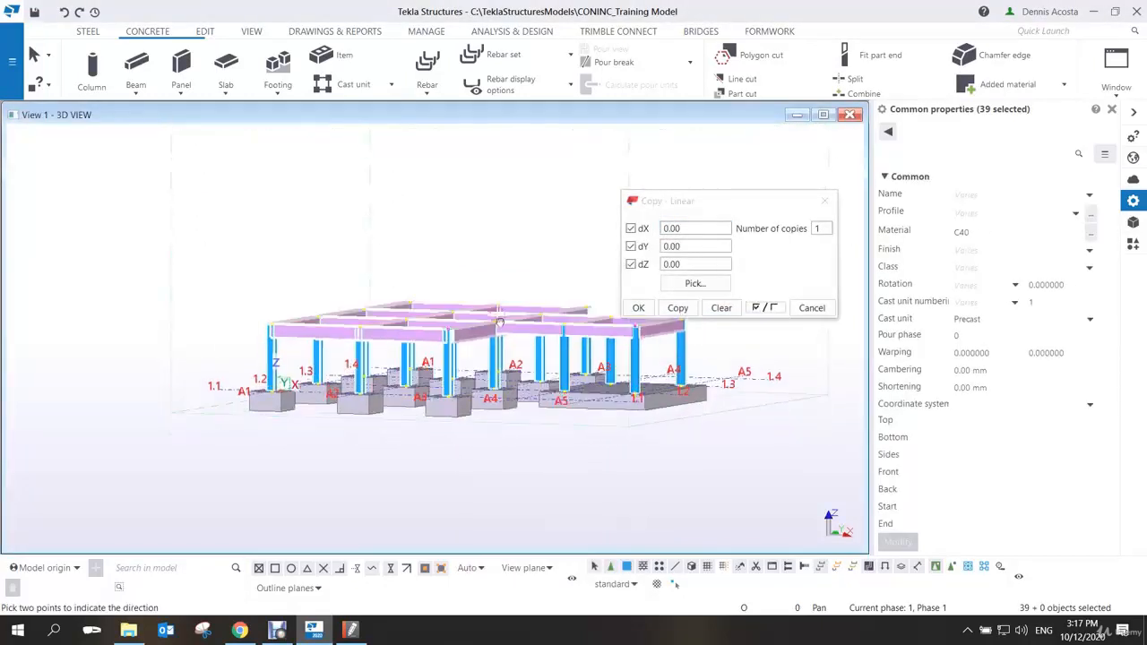
scroll(511, 306, up, 4)
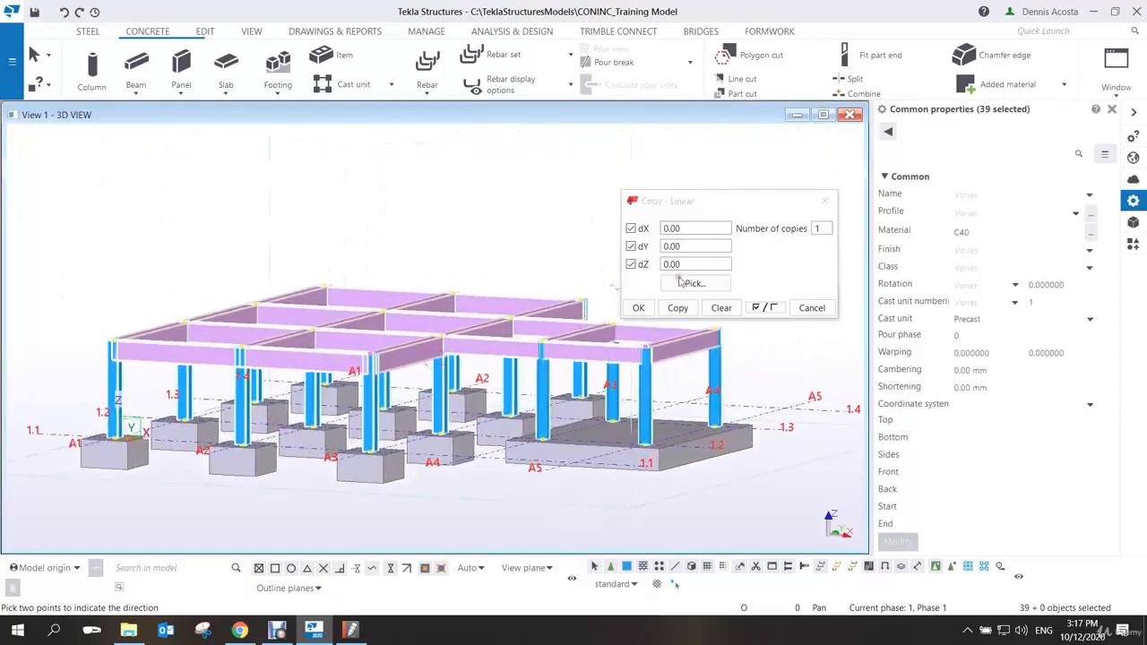
drag(695, 264, 607, 266)
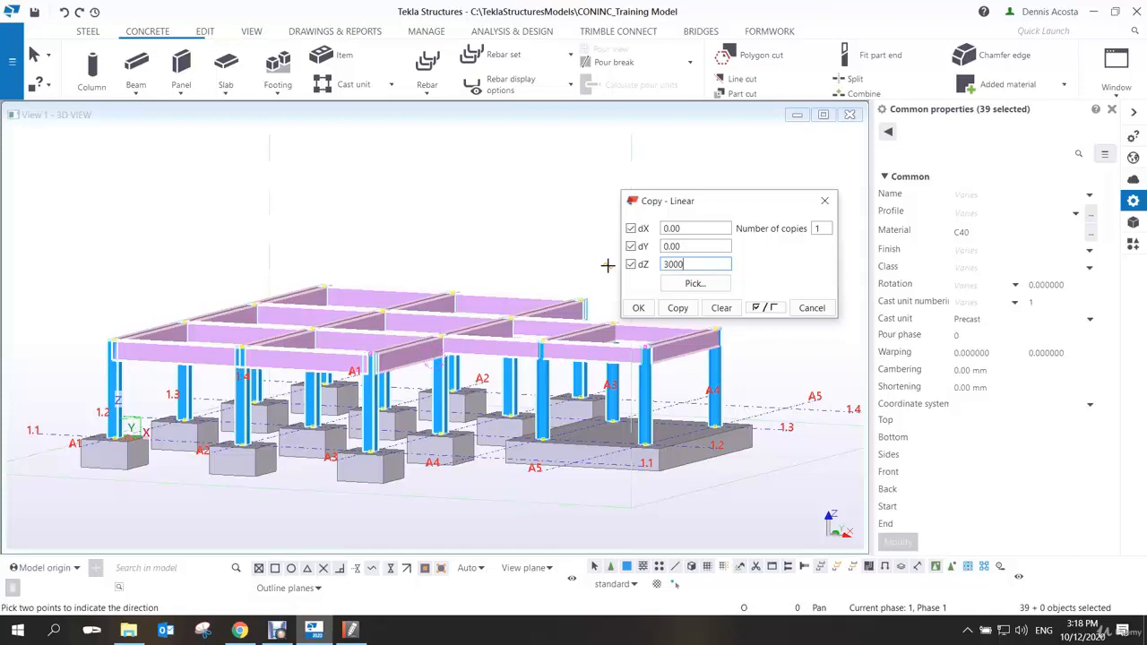
click(681, 309)
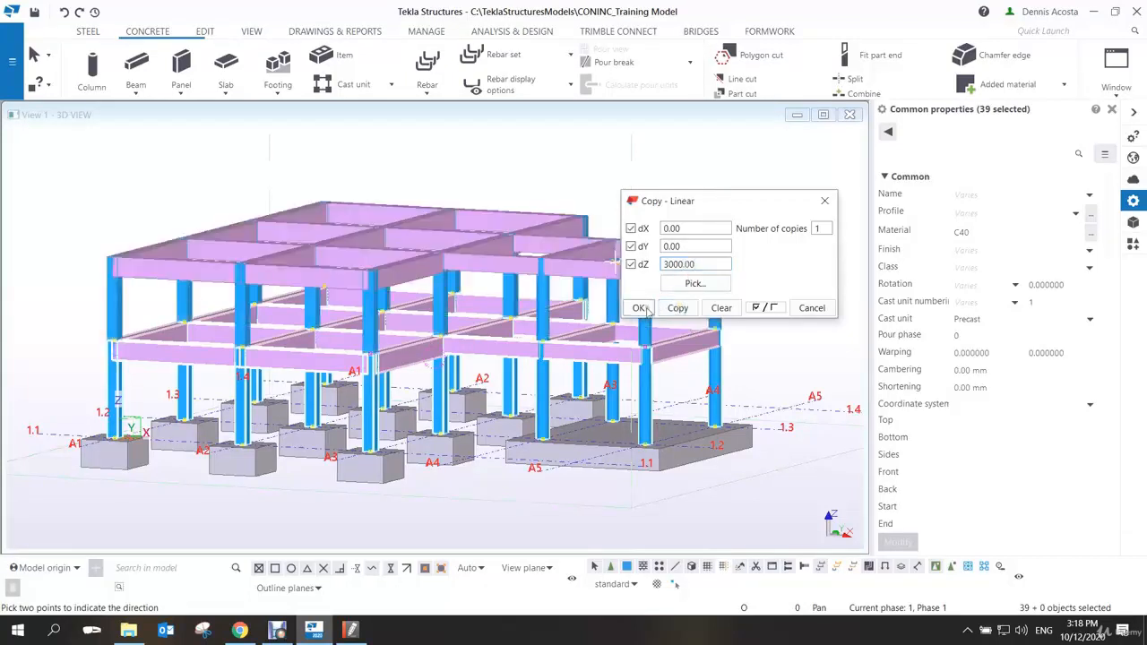
click(640, 307)
right_click(684, 208)
click(698, 214)
Set the bottom level of all second-storey columns to 3500 mm so they start on top of the first-storey columns
scroll(651, 342, up, 4)
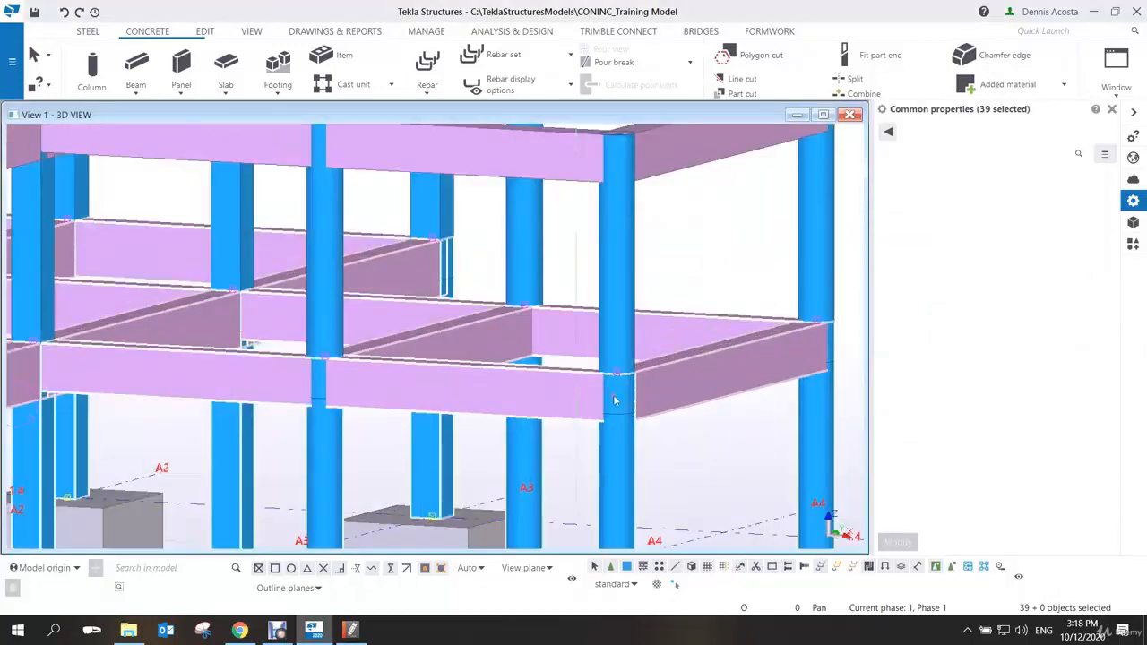
scroll(627, 310, up, 2)
click(616, 311)
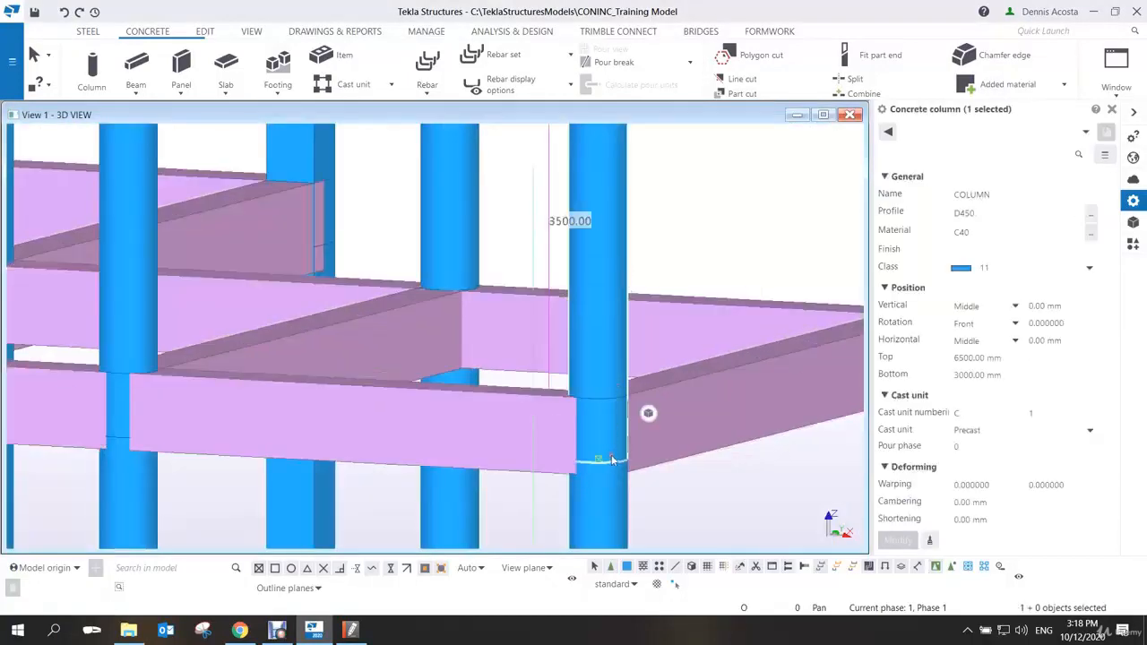
scroll(516, 300, down, 8)
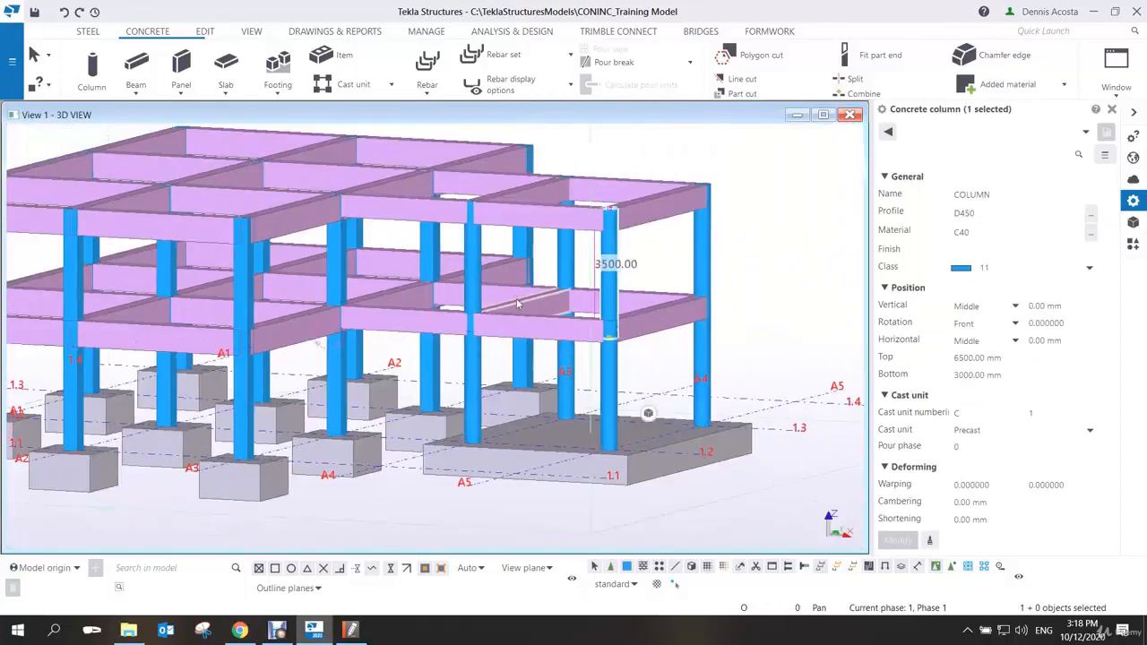
ctrl+middle_drag(516, 303, 675, 278)
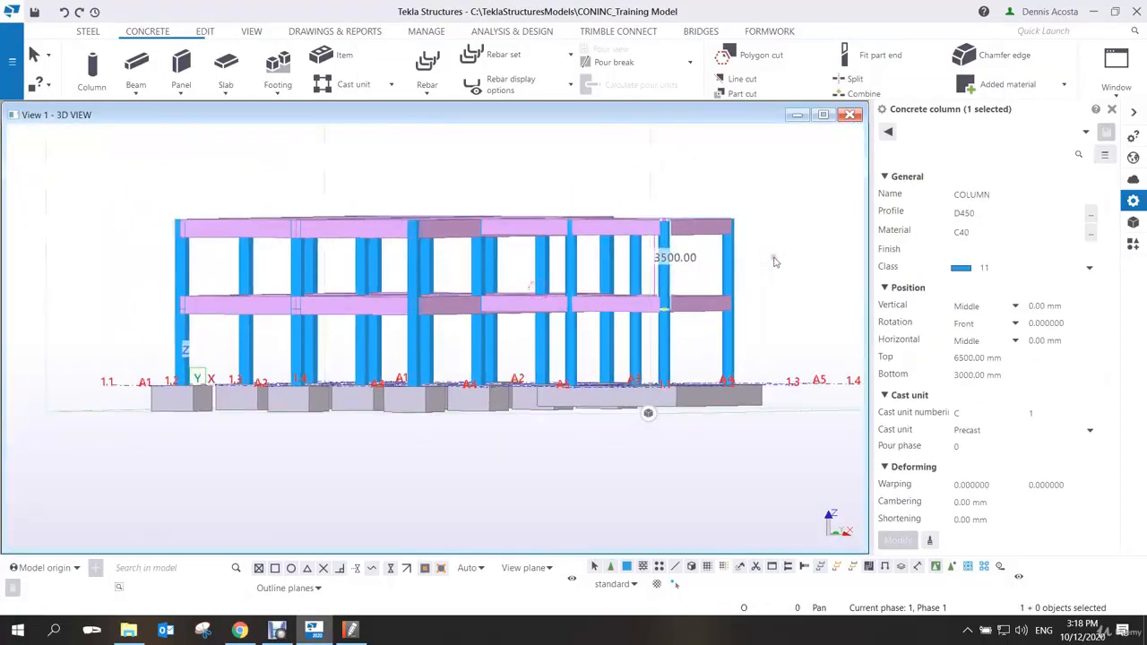
drag(774, 258, 149, 275)
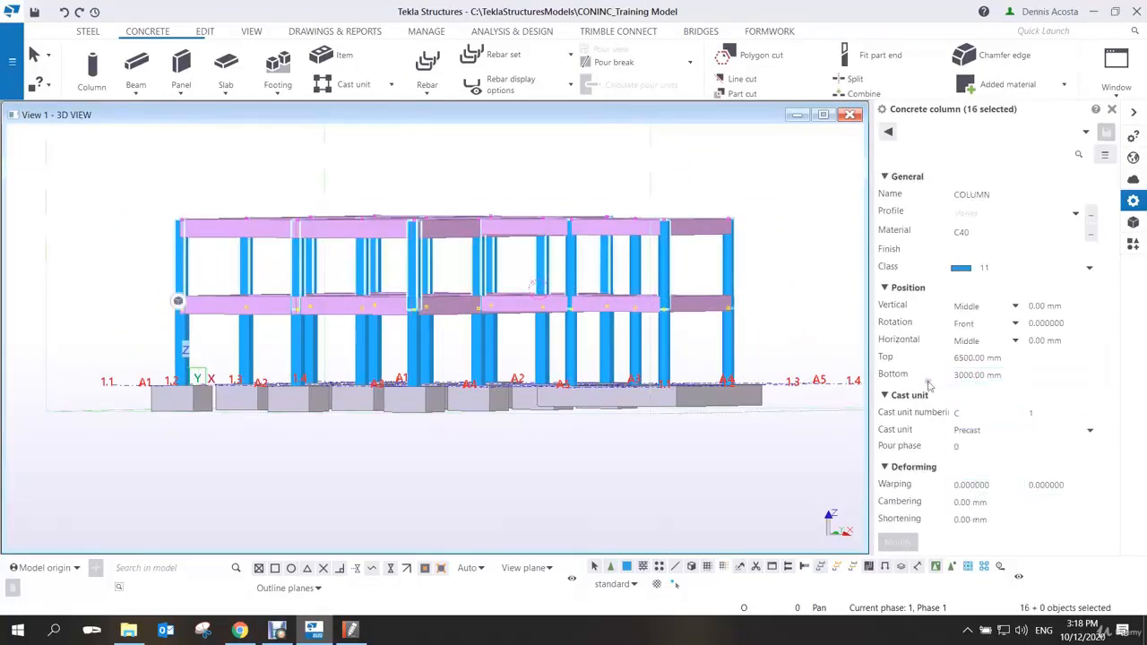
click(1018, 379)
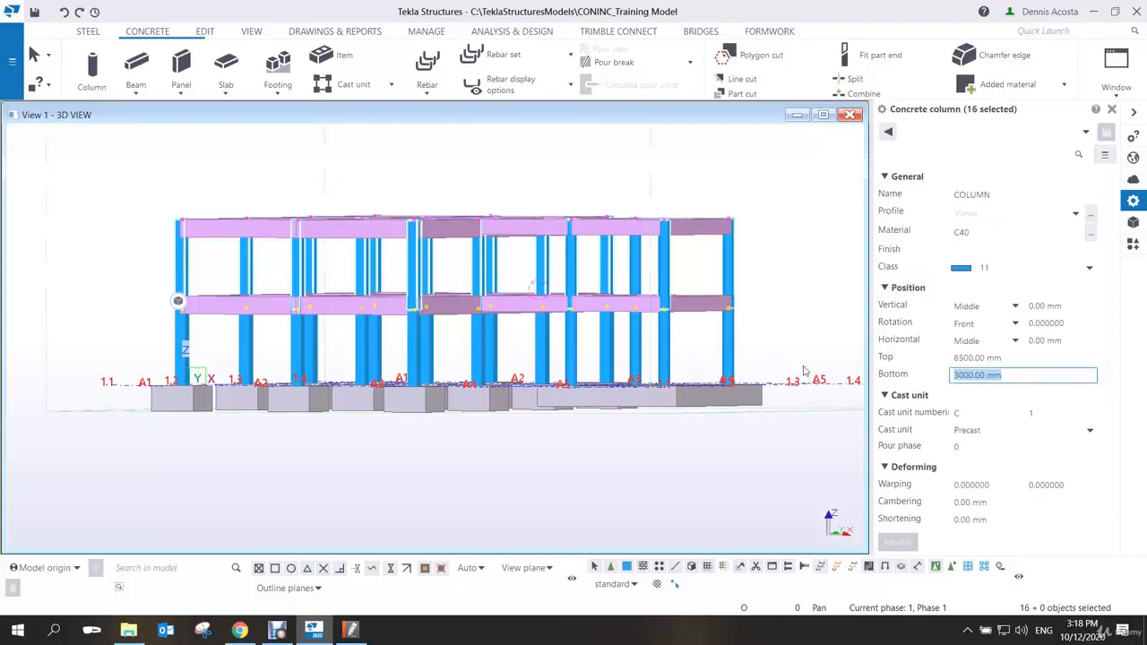
text(35)
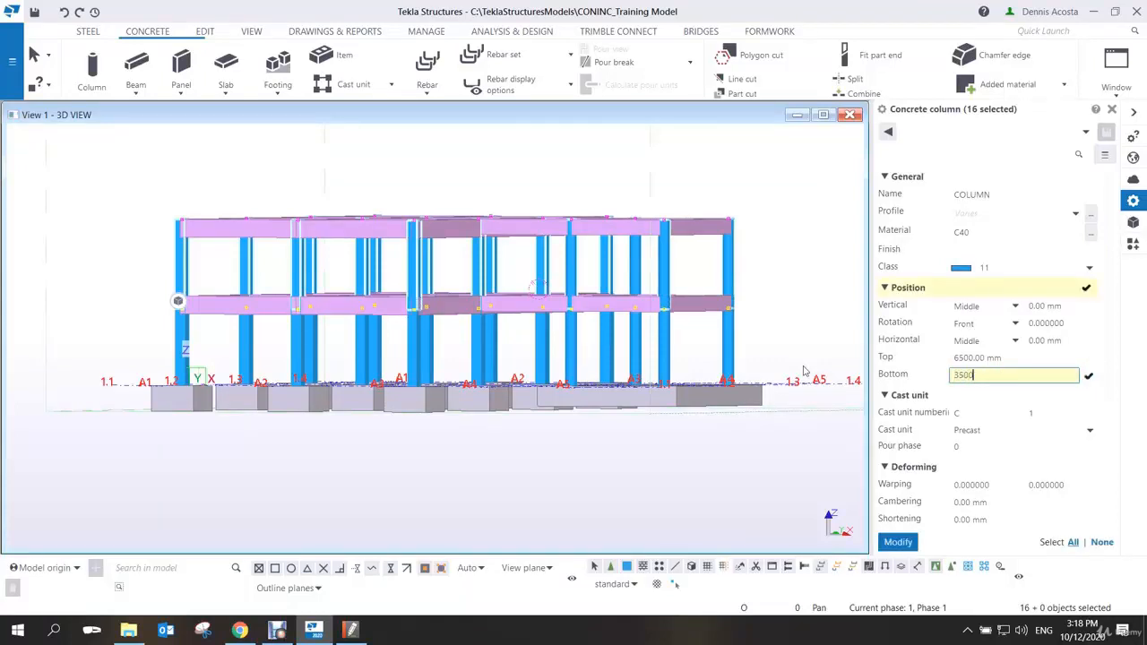
text(00)
key(Return)
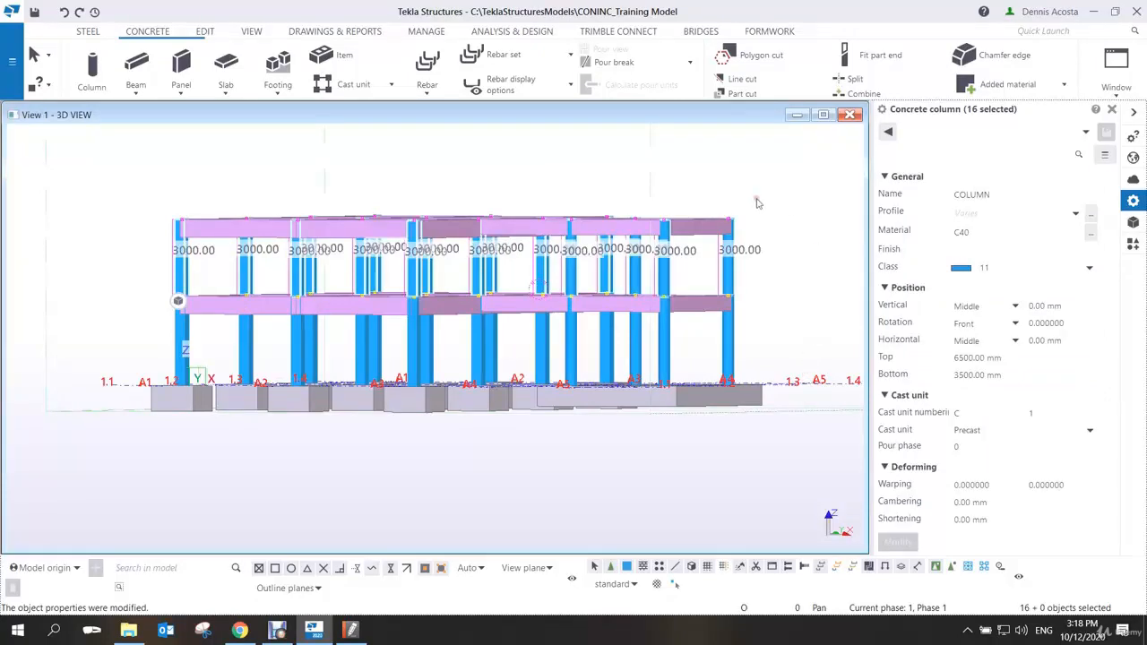
Copy the second-storey columns and beams of the A1–A3 block linearly upward with dZ 3000 and one copy
mouse_move(568, 254)
ctrl+middle_down()
mouse_move(614, 260)
mouse_move(583, 255)
ctrl+middle_up()
drag(534, 180, 183, 253)
right_click(464, 240)
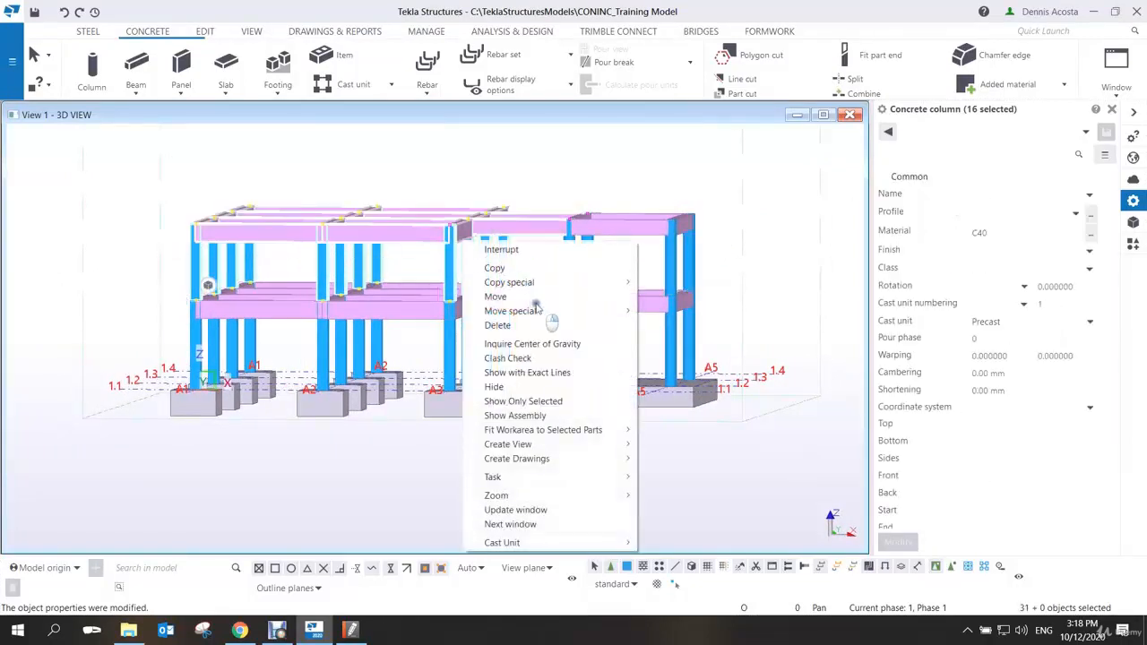
mouse_move(538, 282)
click(666, 283)
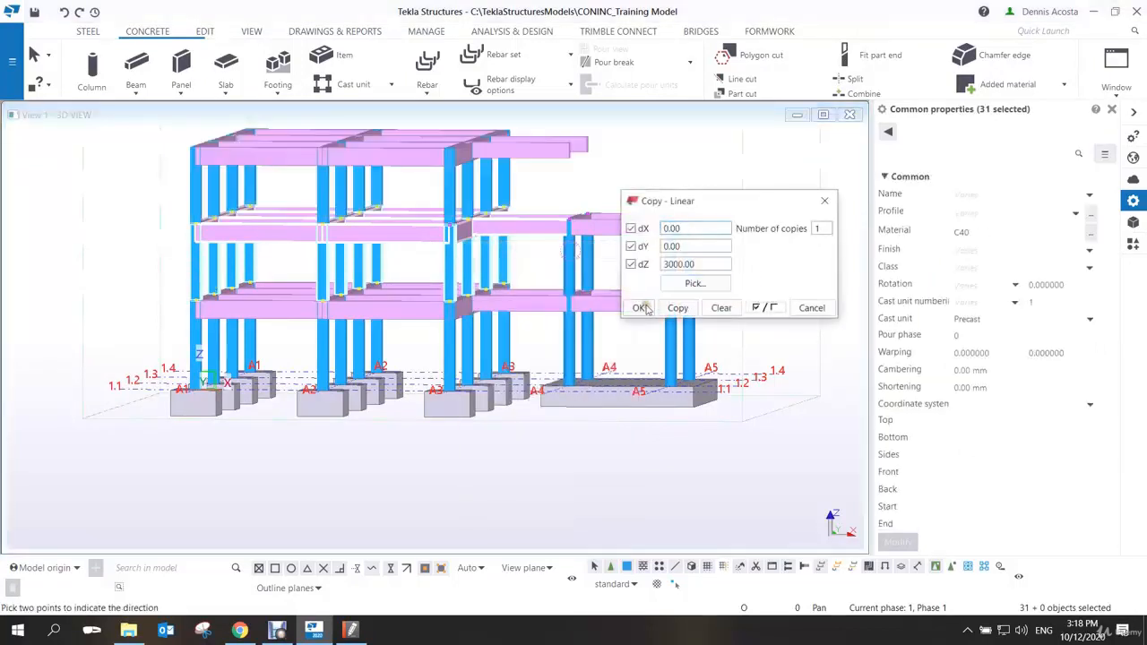
click(640, 307)
right_click(587, 184)
click(599, 193)
Delete the top-storey beams that overhang beyond grid line A3 toward A4
drag(606, 142, 543, 177)
key(Delete)
scroll(531, 246, down, 2)
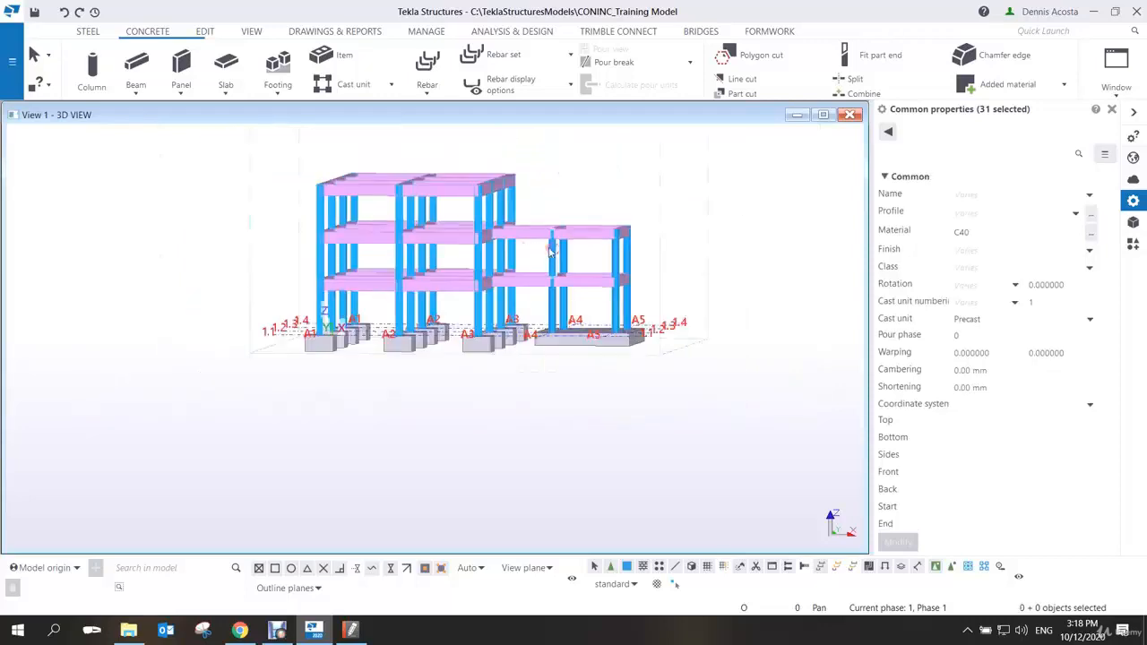
ctrl+middle_drag(548, 248, 496, 292)
scroll(497, 295, down, 4)
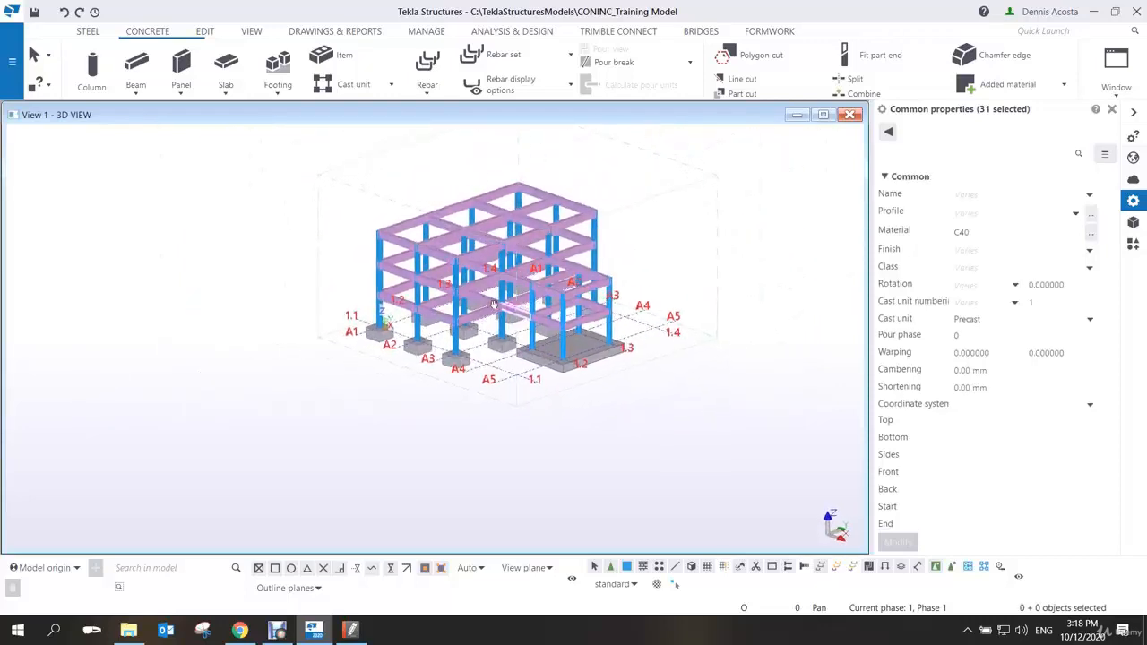
Examine the multi-storey concrete frame in 3D from several angles, checking its columns, beams and foundations
scroll(508, 322, up, 3)
click(703, 261)
middle_drag(704, 262, 709, 305)
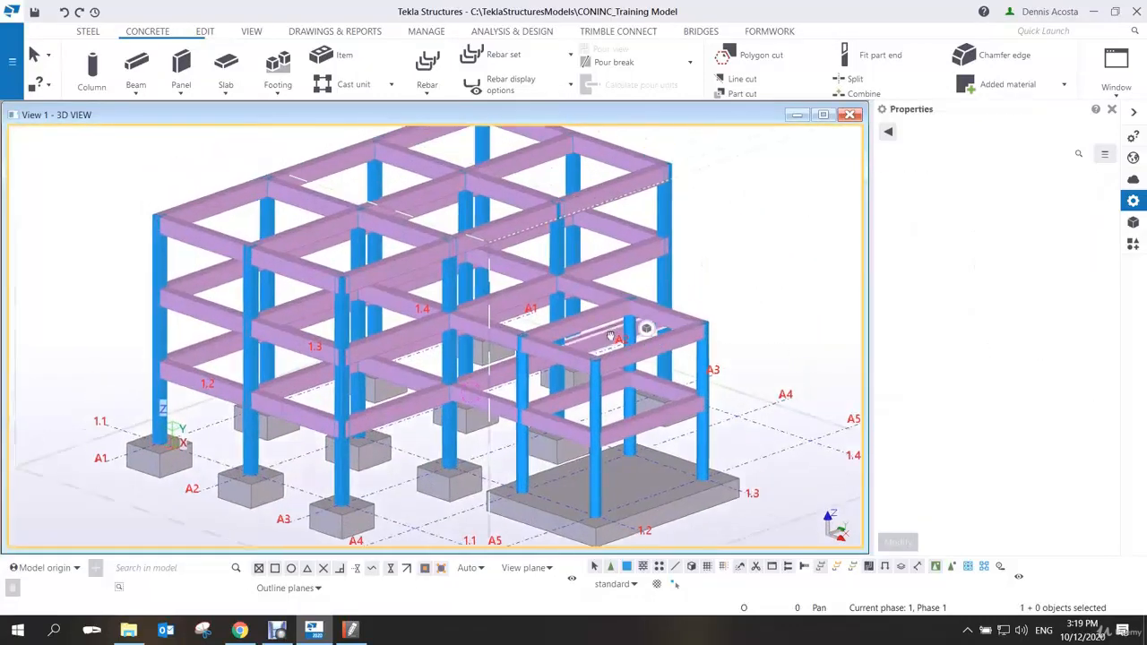
scroll(720, 290, down, 1)
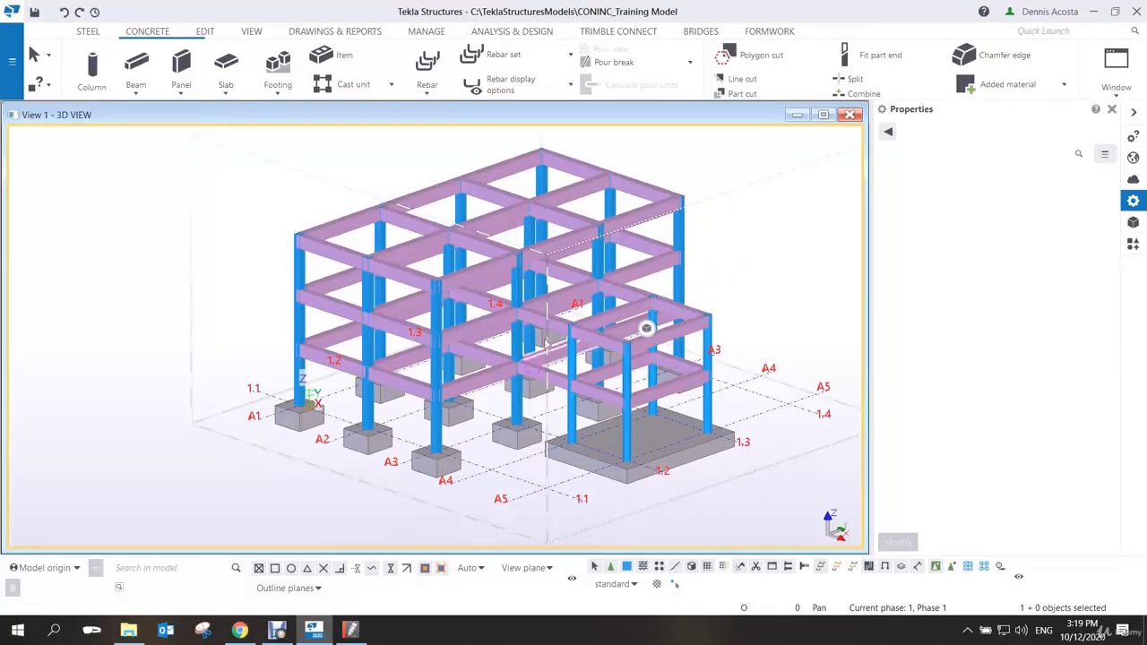
ctrl+middle_drag(460, 357, 445, 392)
scroll(434, 387, down, 3)
scroll(445, 392, up, 5)
scroll(445, 392, down, 8)
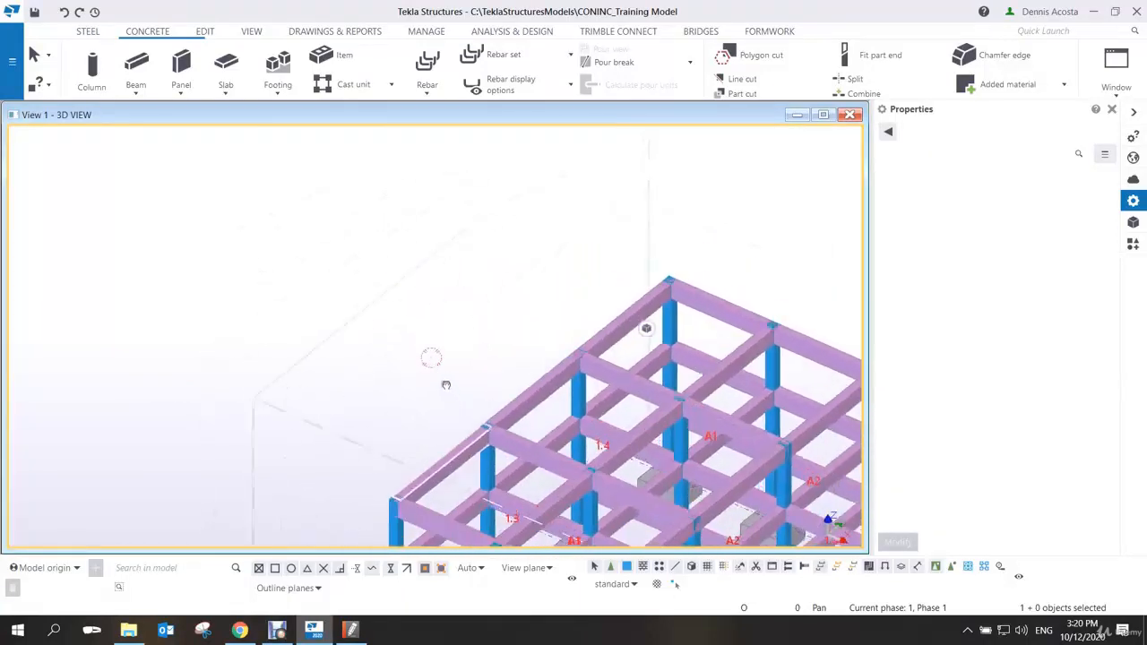
scroll(448, 361, up, 8)
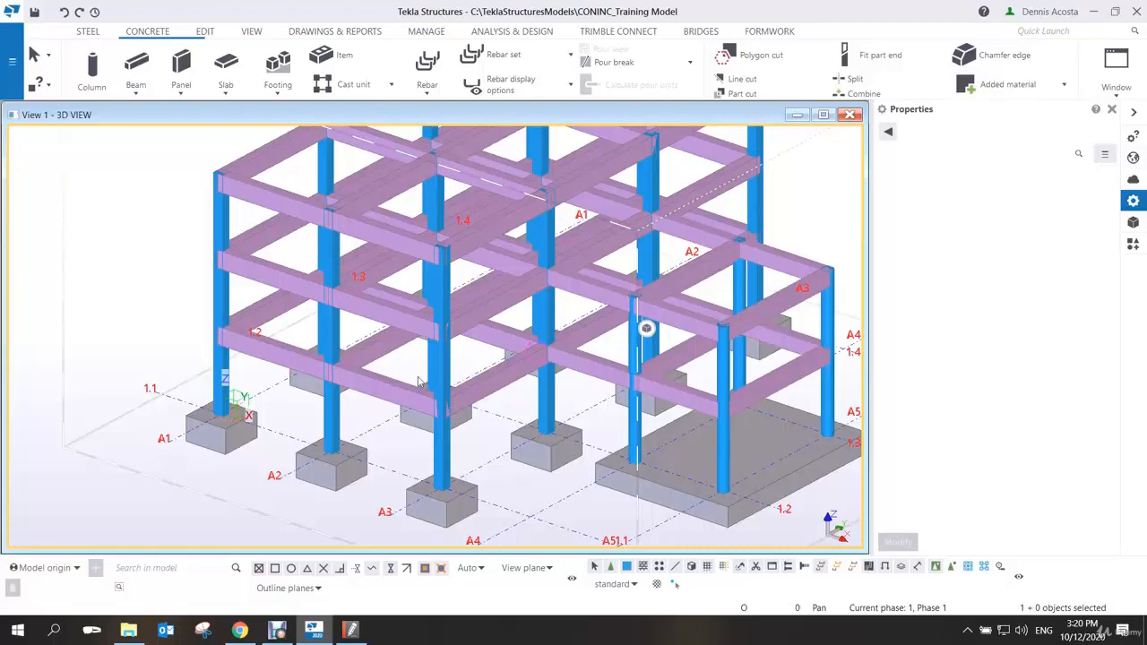
scroll(305, 428, down, 2)
scroll(349, 383, up, 3)
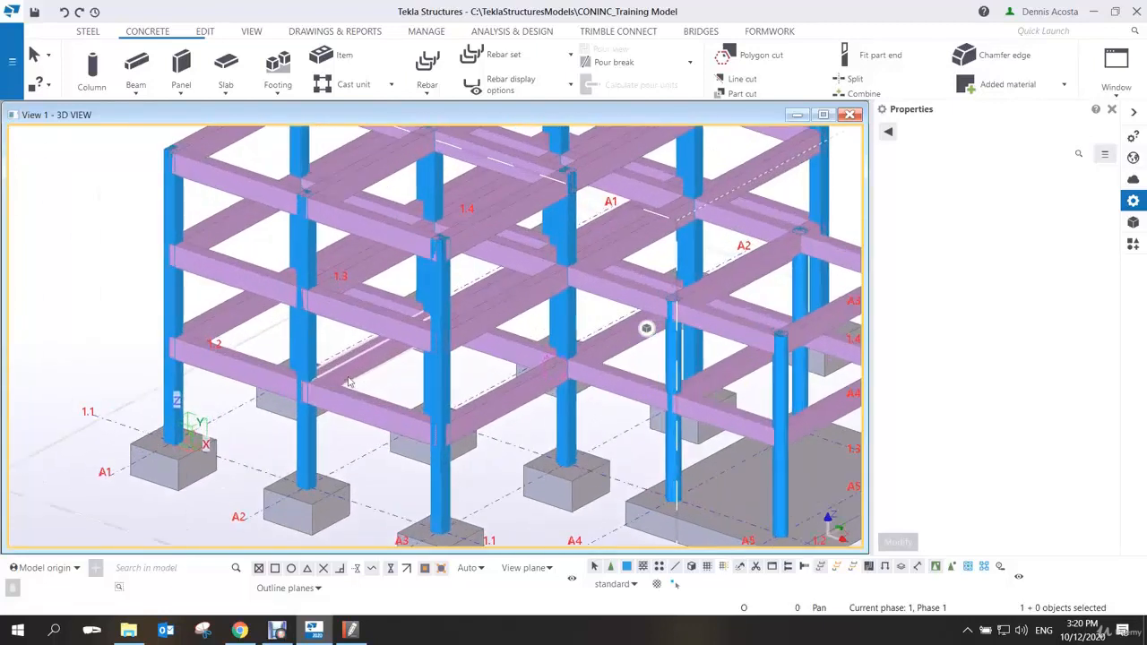
scroll(350, 382, down, 1)
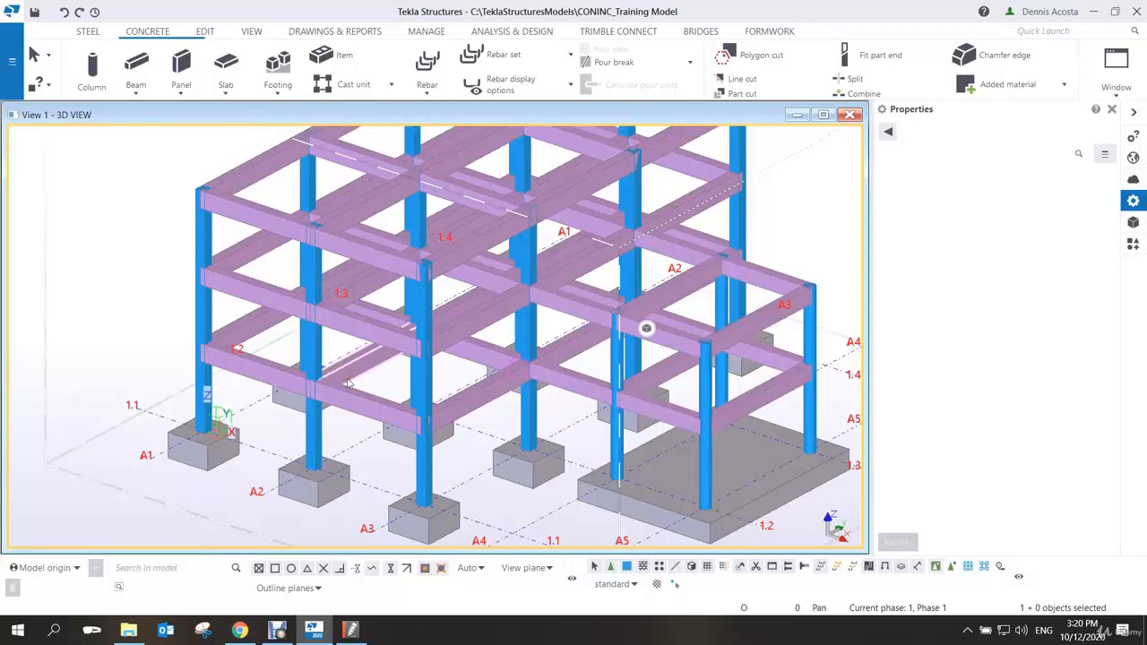
Show the Plan 1ST FLOOR view, enlarge its window over the 3D view and focus on the A1–A3 bays
key(ctrl+i)
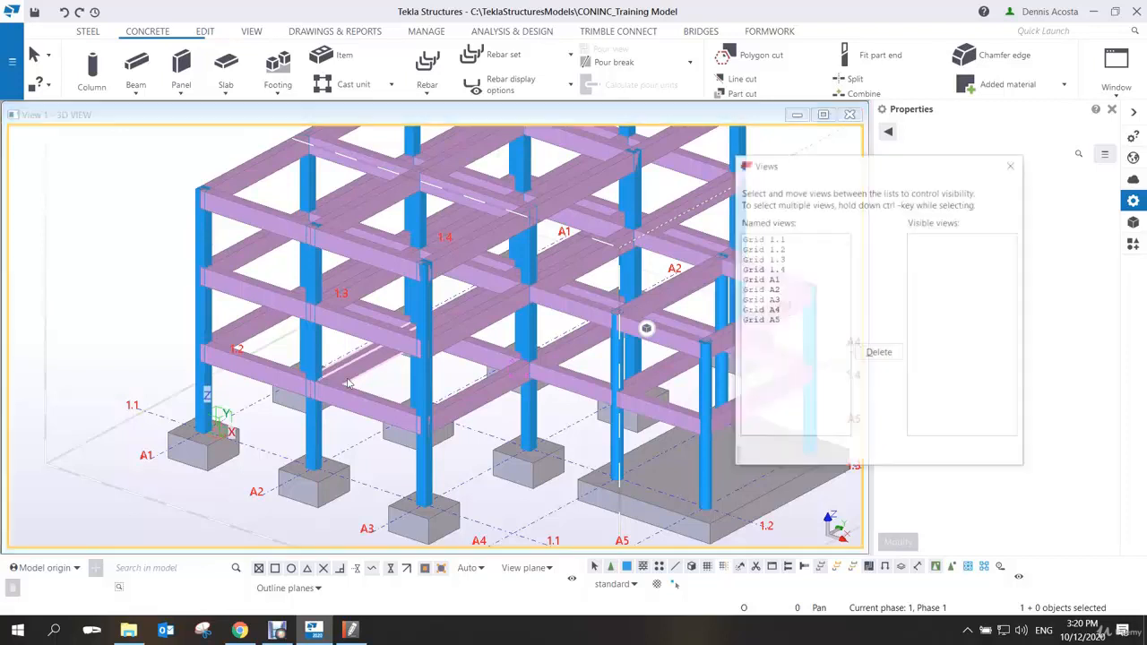
click(801, 331)
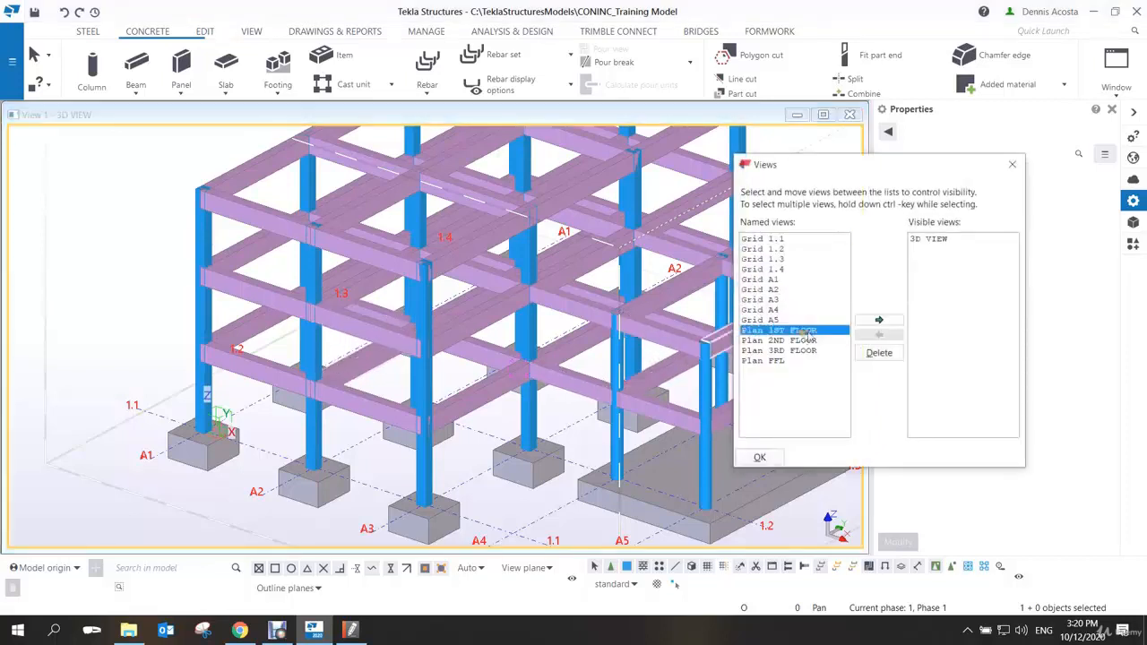
click(878, 320)
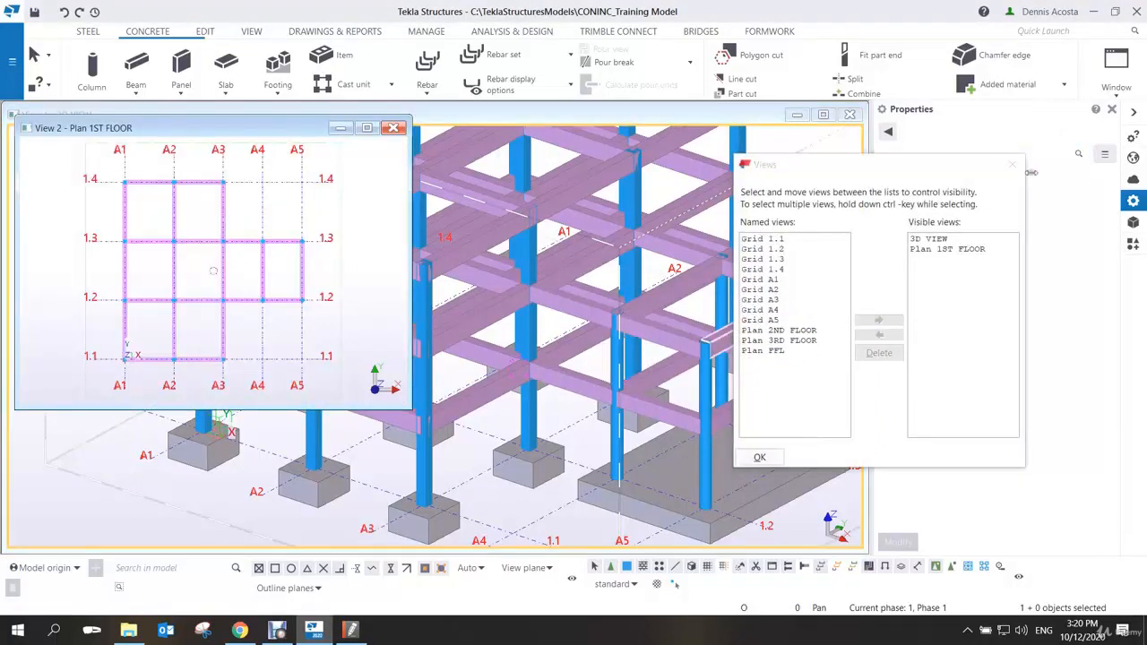
click(1011, 165)
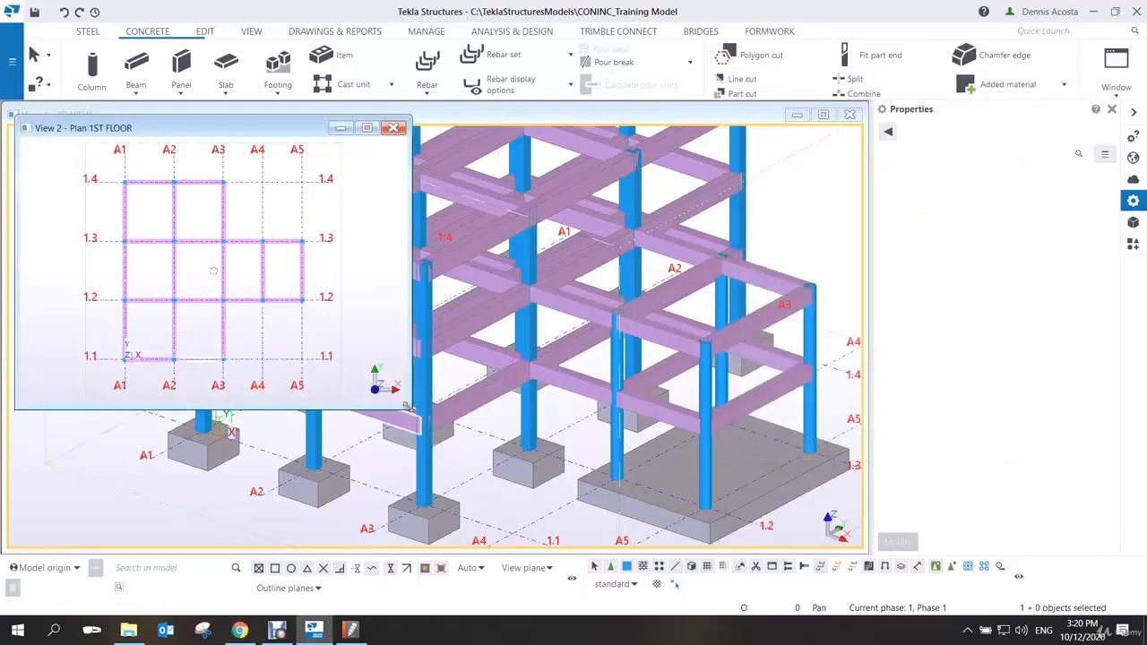
drag(411, 409, 872, 557)
middle_drag(349, 424, 462, 330)
scroll(462, 331, up, 5)
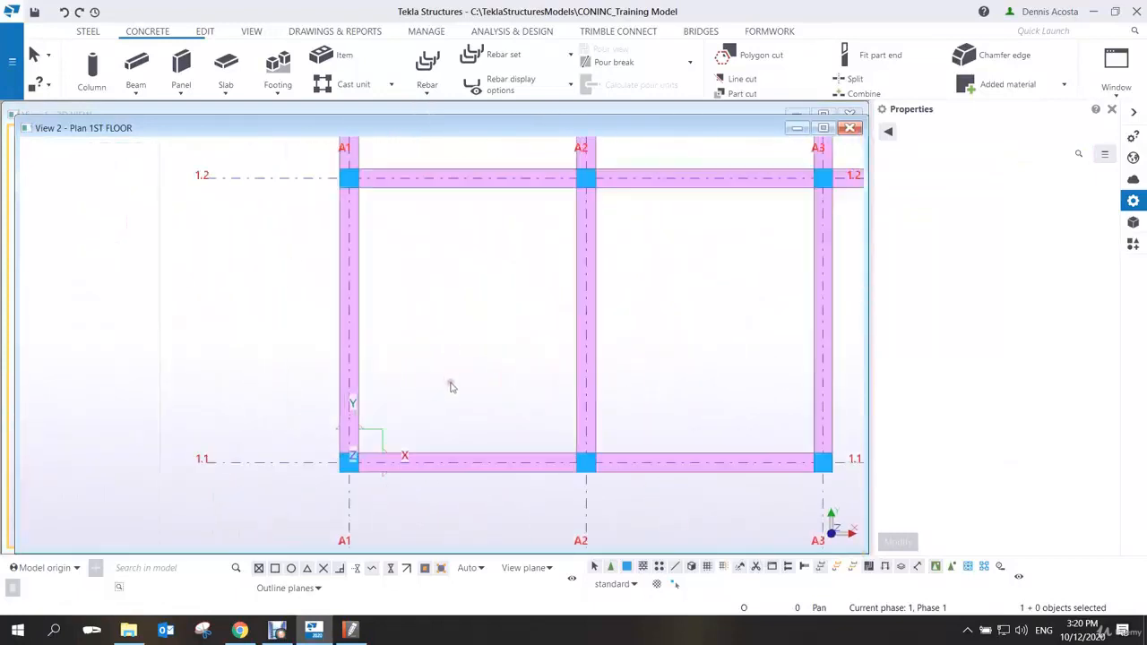
Start a concrete slab with name SLAB, thickness 150 and class 5
click(230, 68)
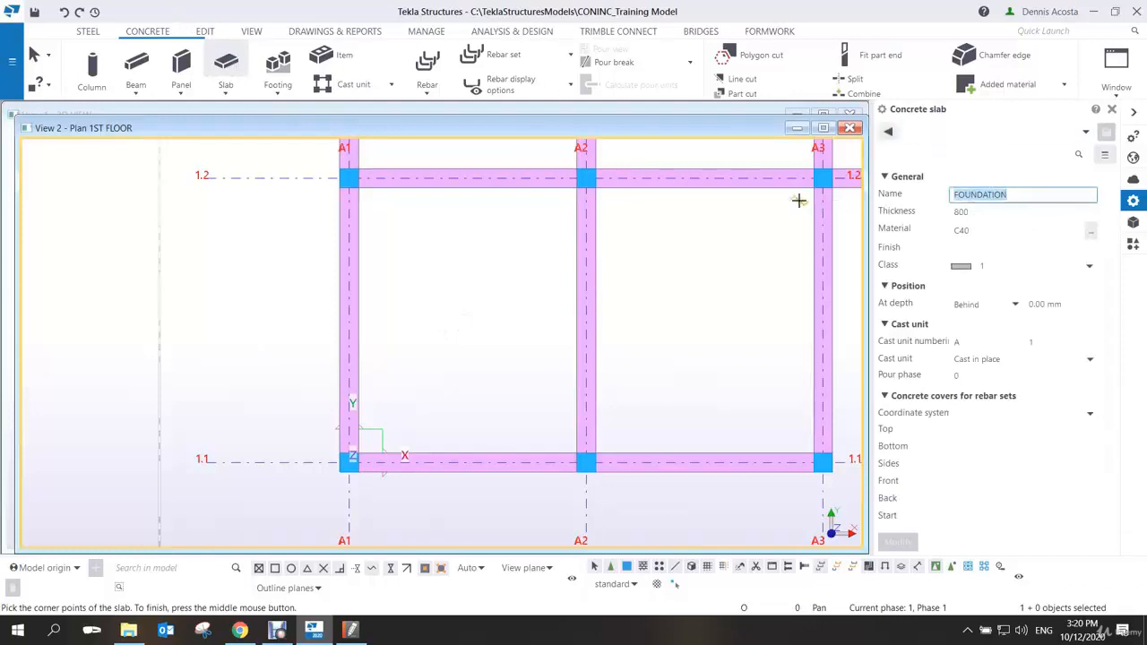
text(SLAB)
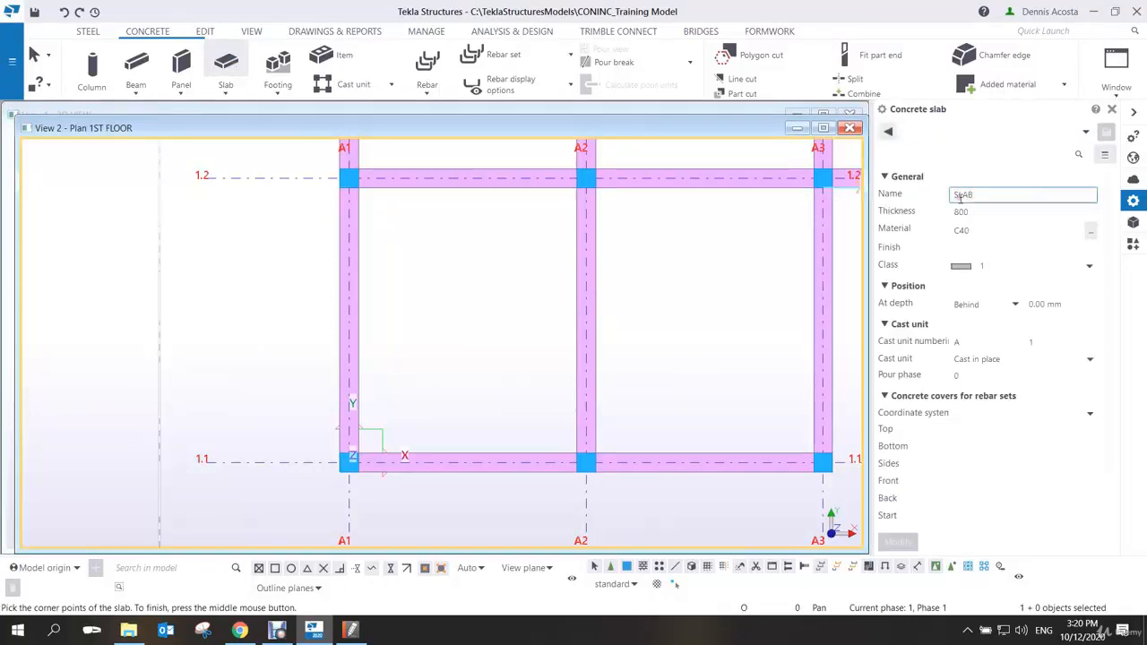
key(Tab)
text(150)
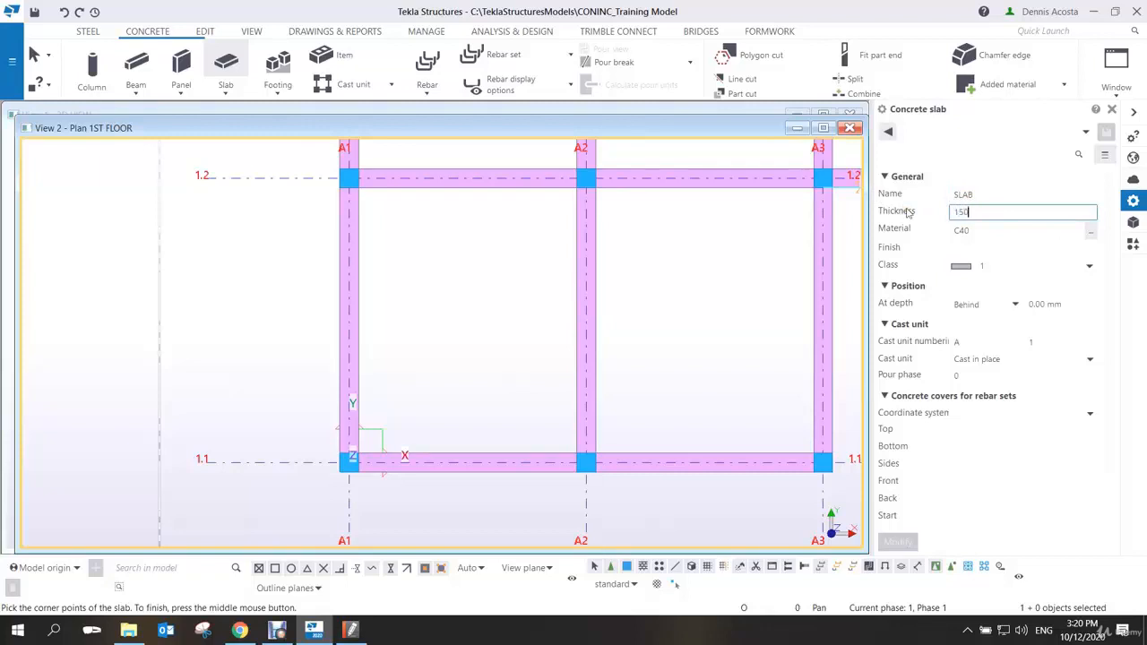
click(1004, 266)
click(979, 359)
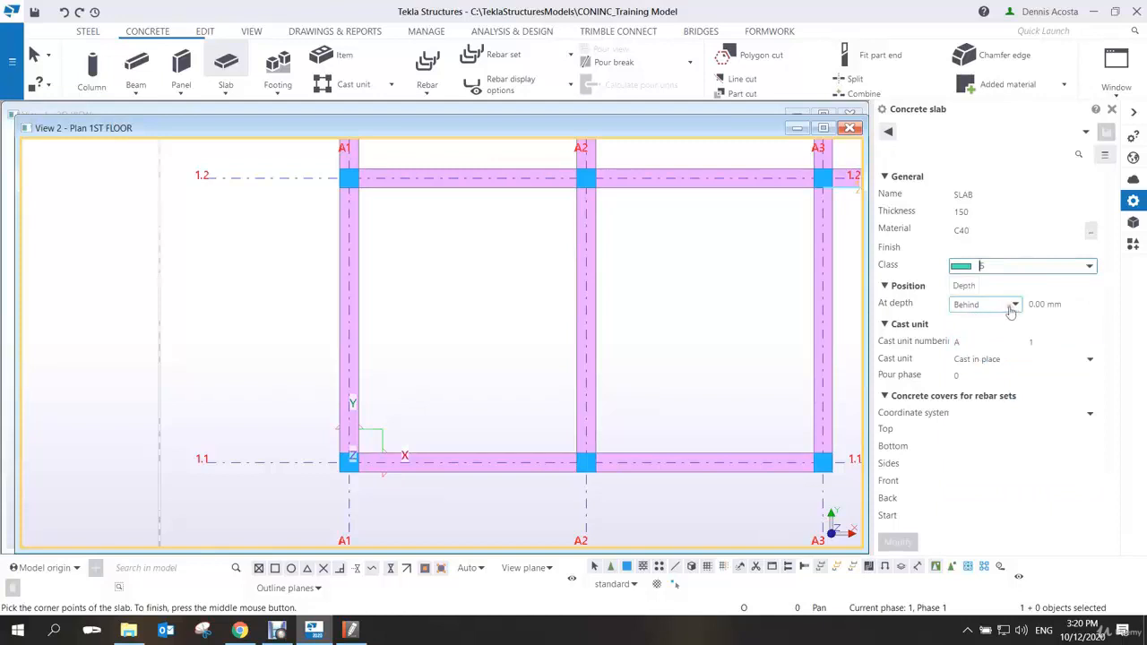
Model the slab in the bay A1–A2 / 1.1–1.2 through its four inner beam corners, and end the slab command
scroll(359, 194, up, 2)
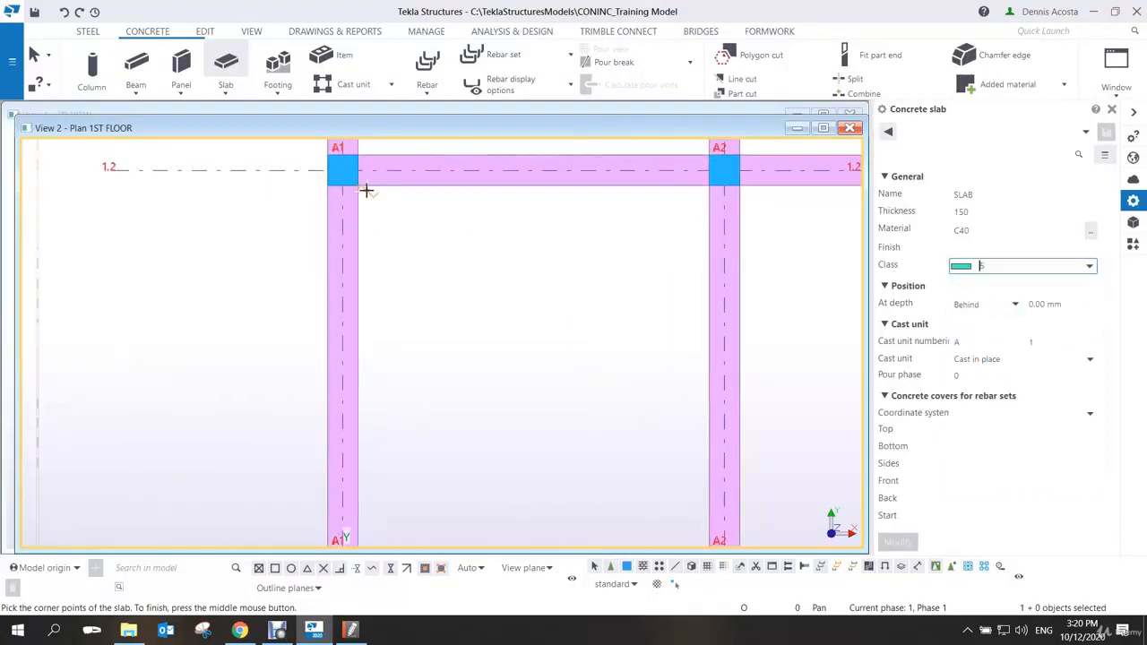
click(358, 187)
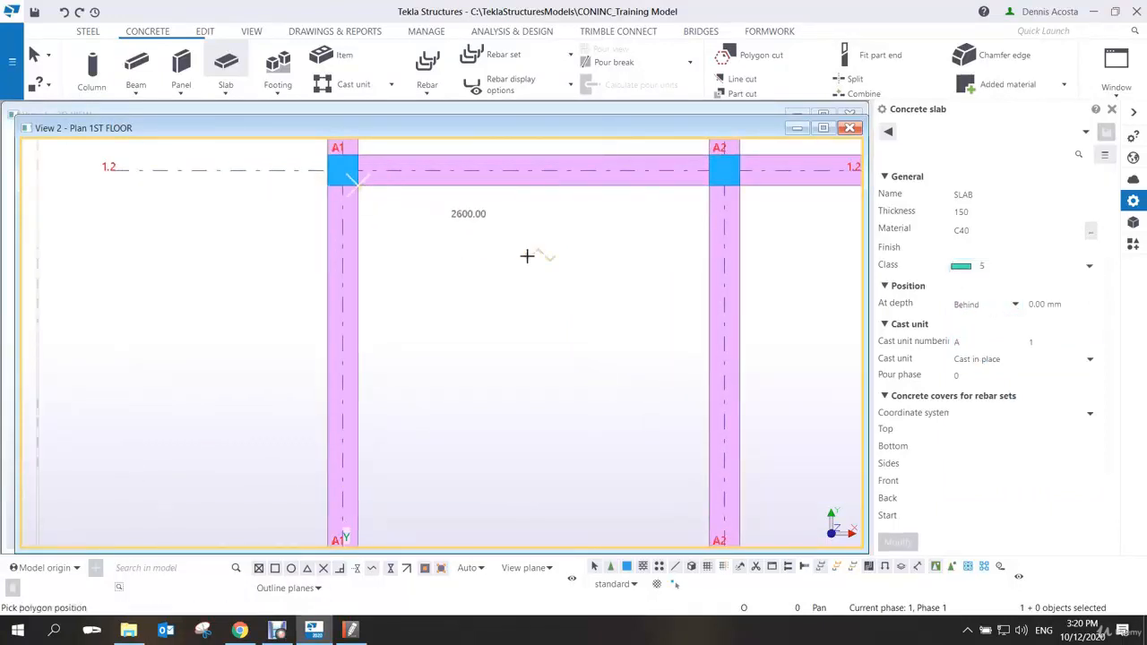
click(708, 186)
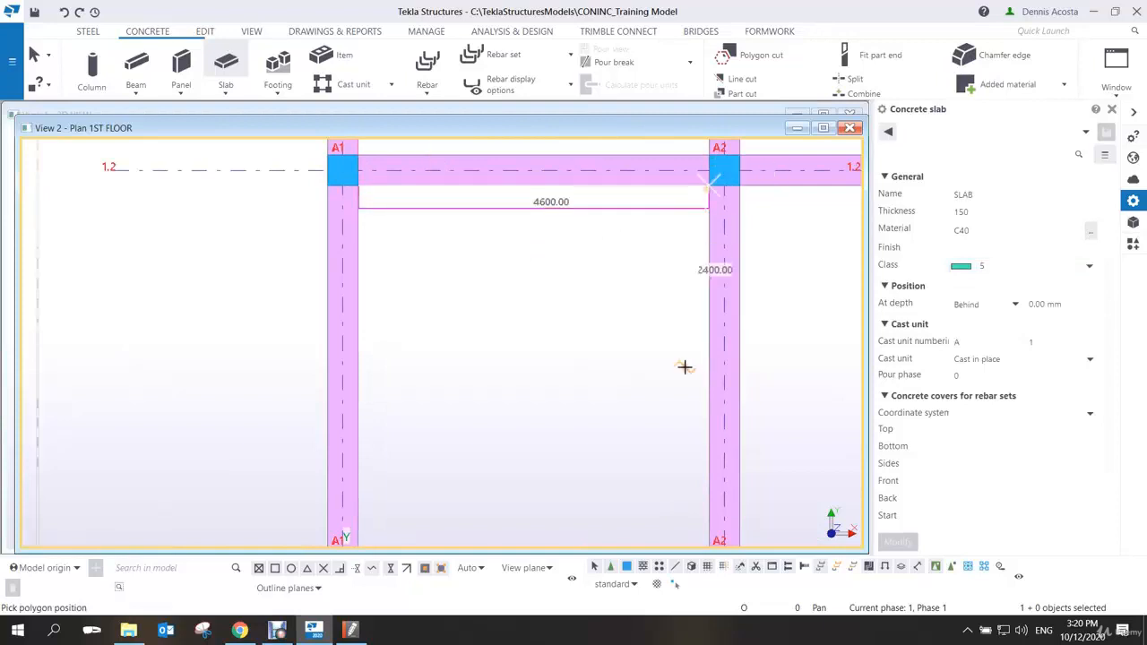
middle_drag(684, 367, 669, 198)
click(692, 448)
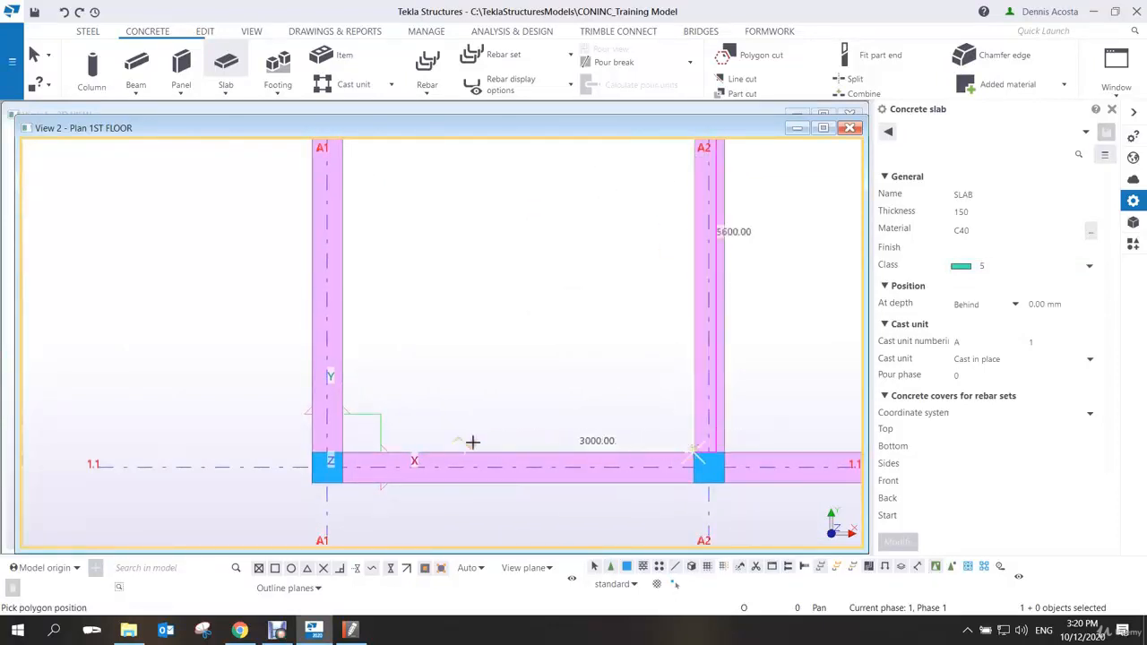
click(340, 443)
middle_drag(462, 332, 386, 376)
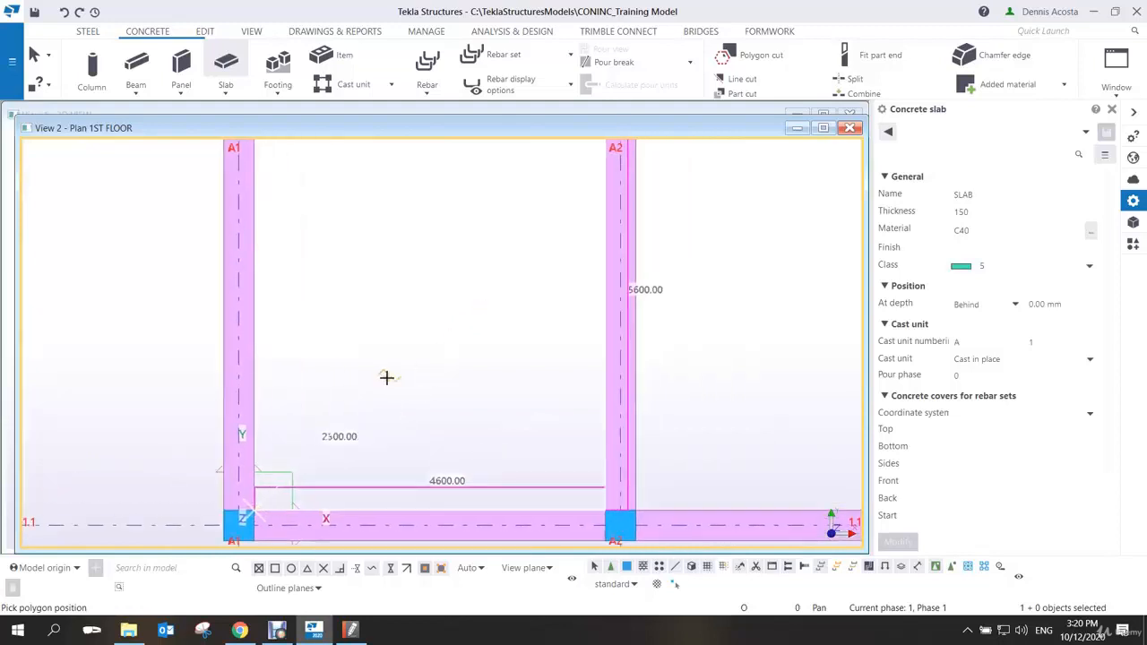
scroll(386, 377, down, 2)
middle_click(432, 291)
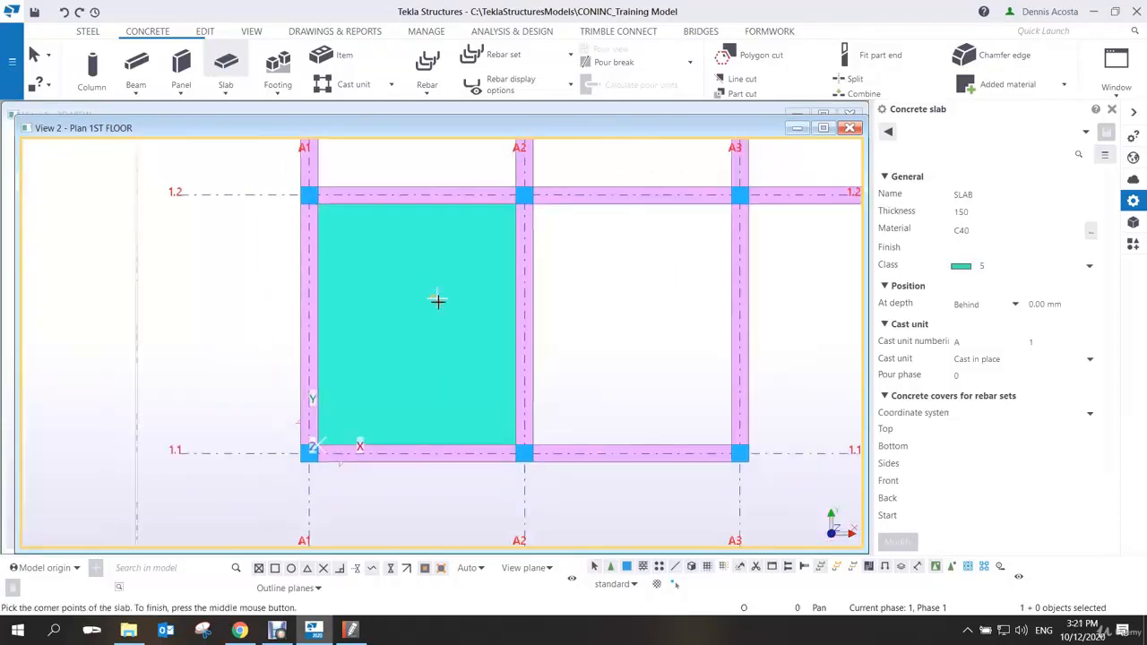
scroll(437, 302, down, 3)
ctrl+middle_drag(468, 325, 474, 227)
right_click(475, 226)
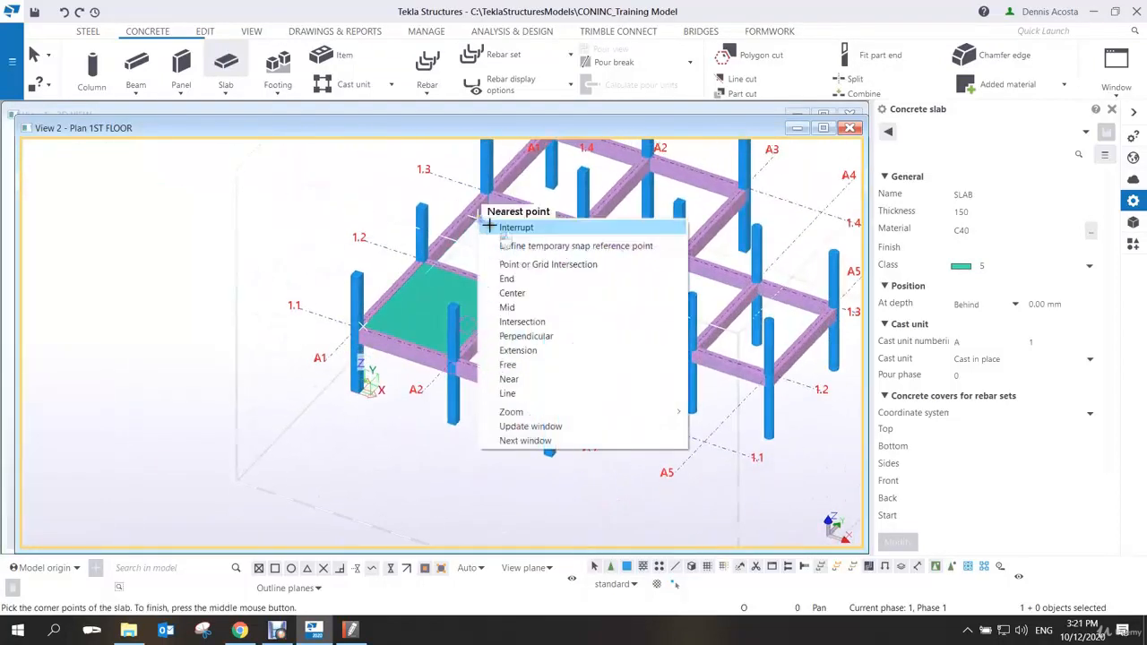
click(515, 231)
Return to the plan view and copy the slab from grid point A2/1.2 to A3/1.2 to fill the adjacent bay
scroll(477, 296, up, 5)
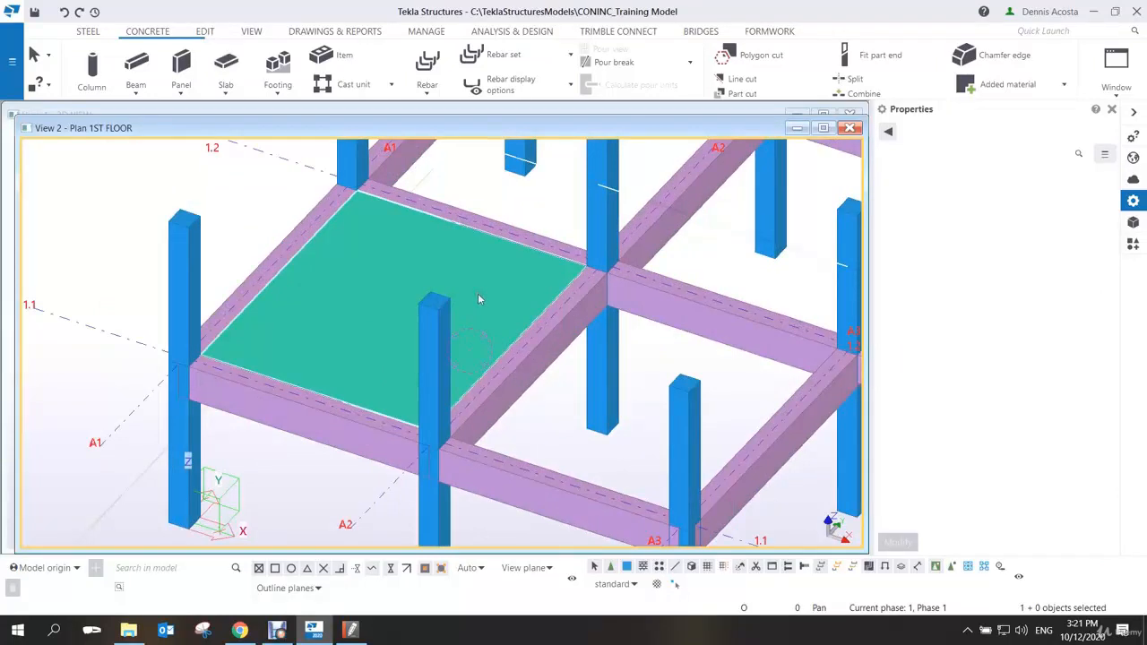
key(ctrl+p)
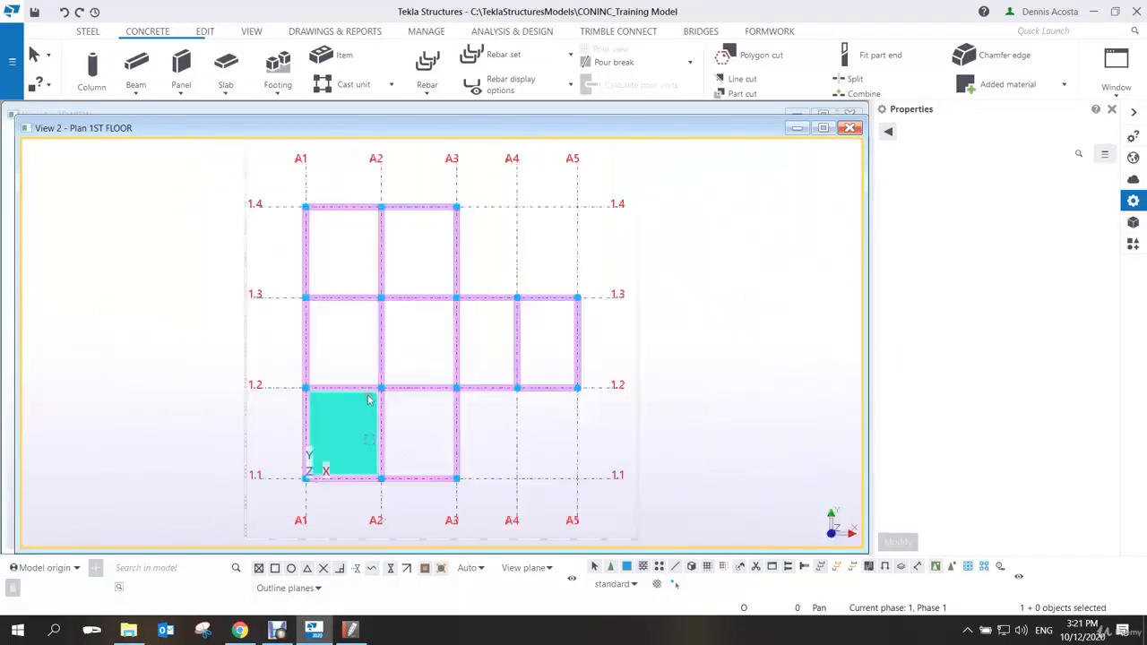
scroll(354, 434, up, 3)
right_click(347, 430)
click(378, 91)
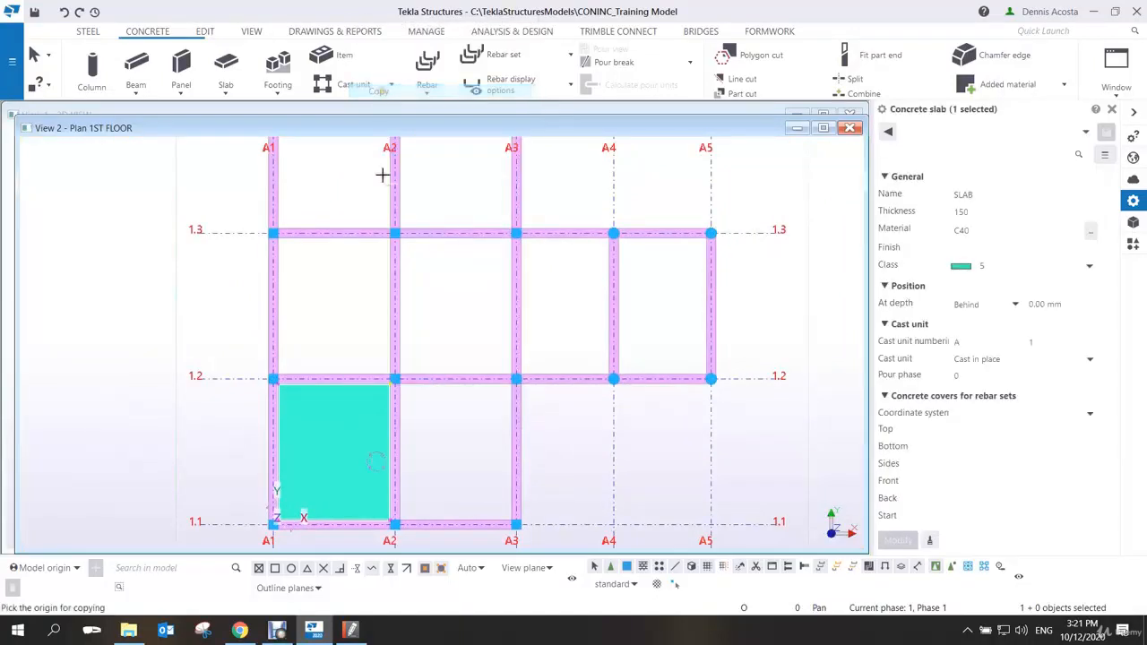
click(392, 380)
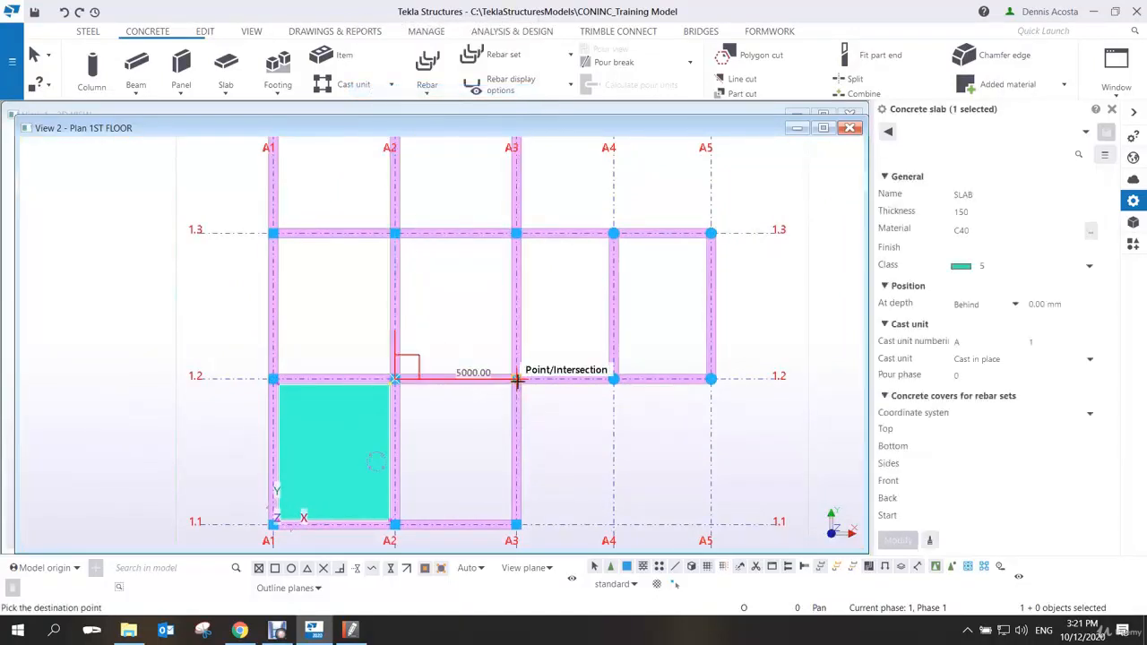
click(515, 378)
right_click(457, 372)
click(448, 412)
Copy both slabs from grid point A3/1.2 to A3/1.3 and A3/1.4, filling the remaining A1–A3 bays
ctrl+click(363, 419)
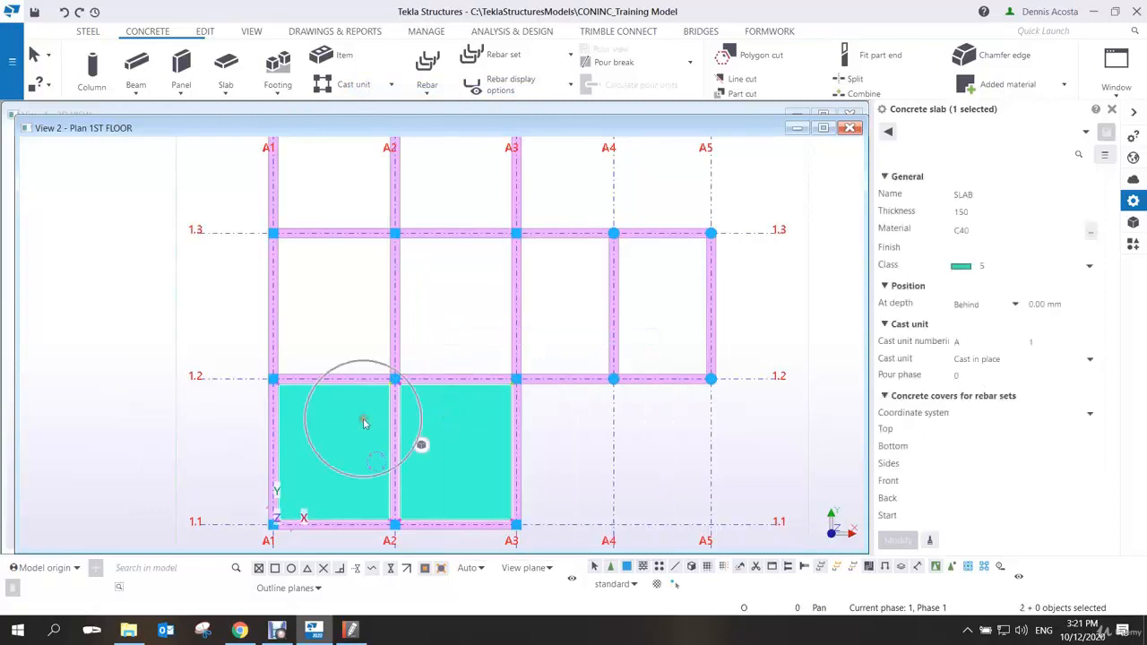
right_click(363, 418)
click(411, 122)
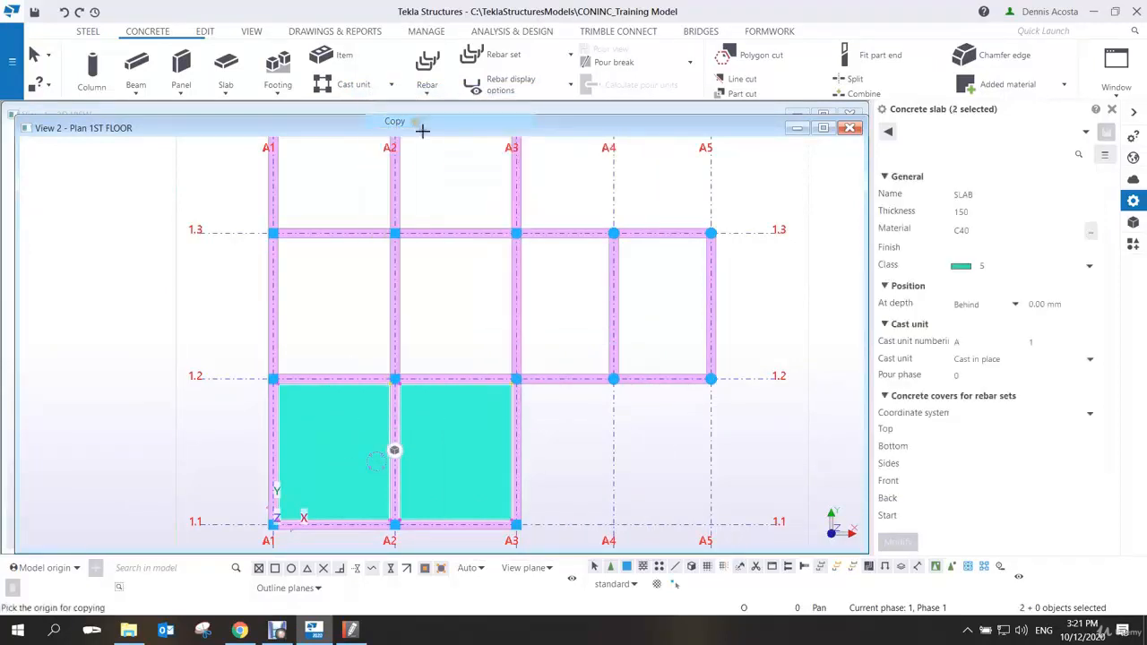
click(516, 378)
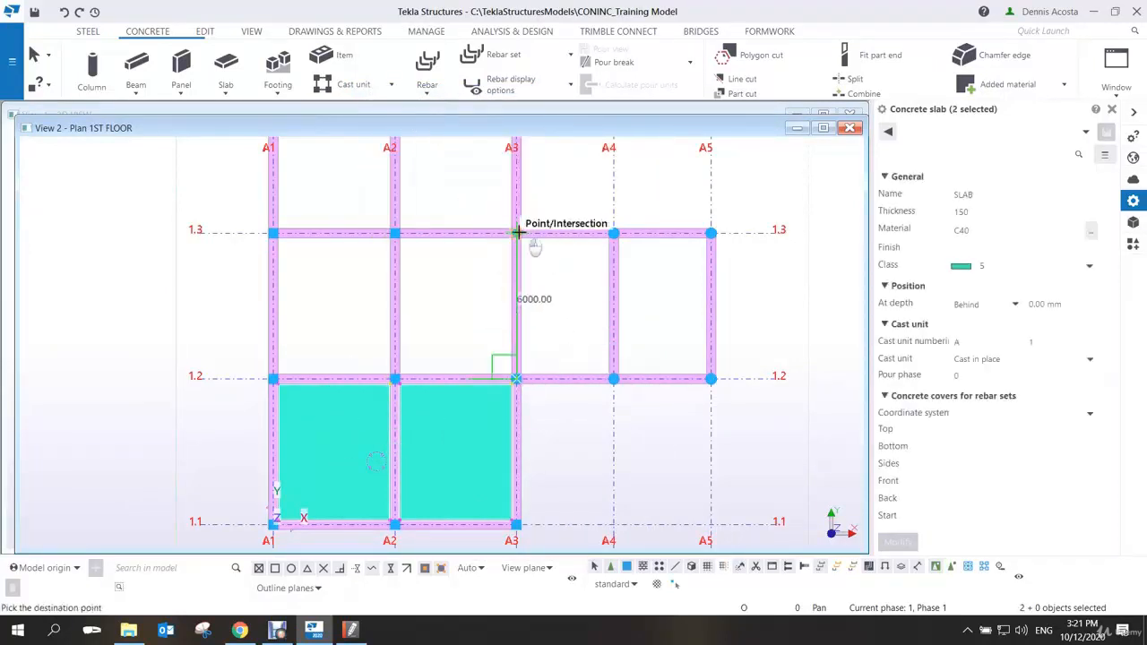
middle_drag(526, 225, 517, 333)
click(507, 241)
right_click(560, 291)
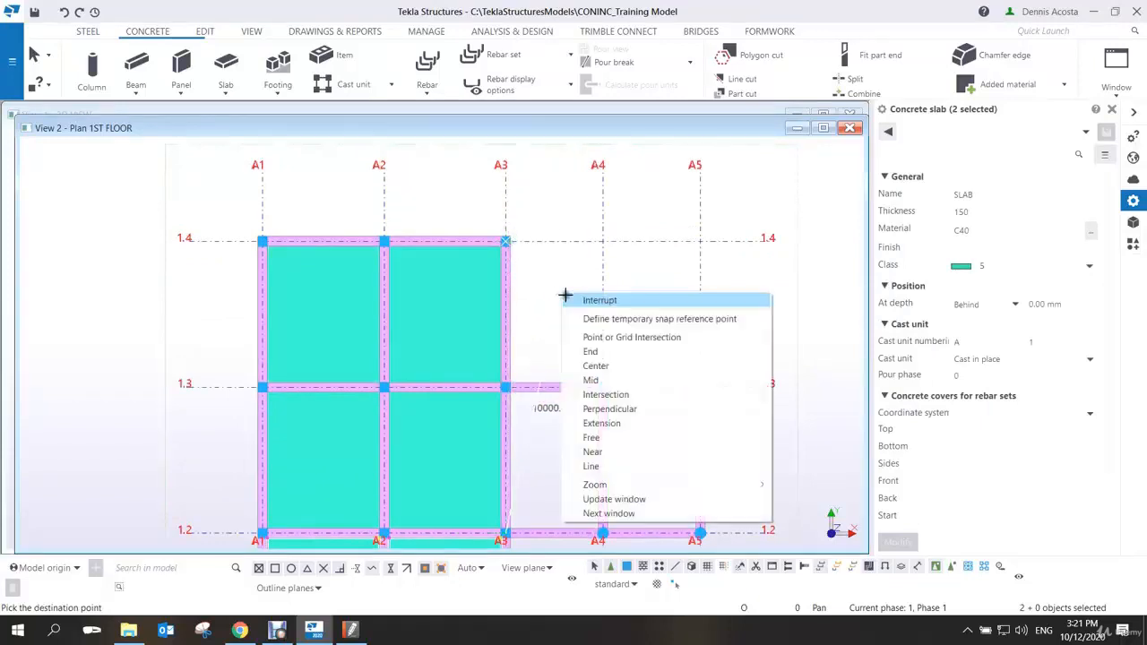
click(580, 297)
Copy the slab in bay A2–A3 / 1.2–1.3 from grid point A2/1.3 to A3/1.3, and end the copy command
scroll(484, 326, down, 2)
scroll(475, 323, up, 1)
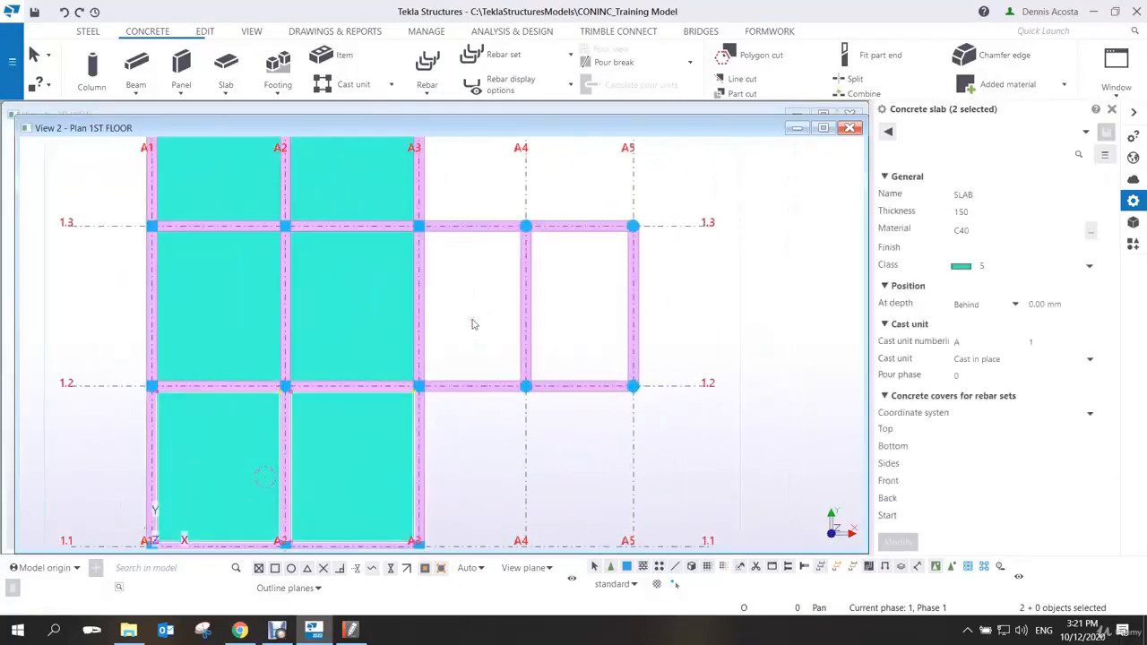
scroll(448, 278, up, 1)
scroll(405, 225, up, 2)
scroll(346, 280, down, 4)
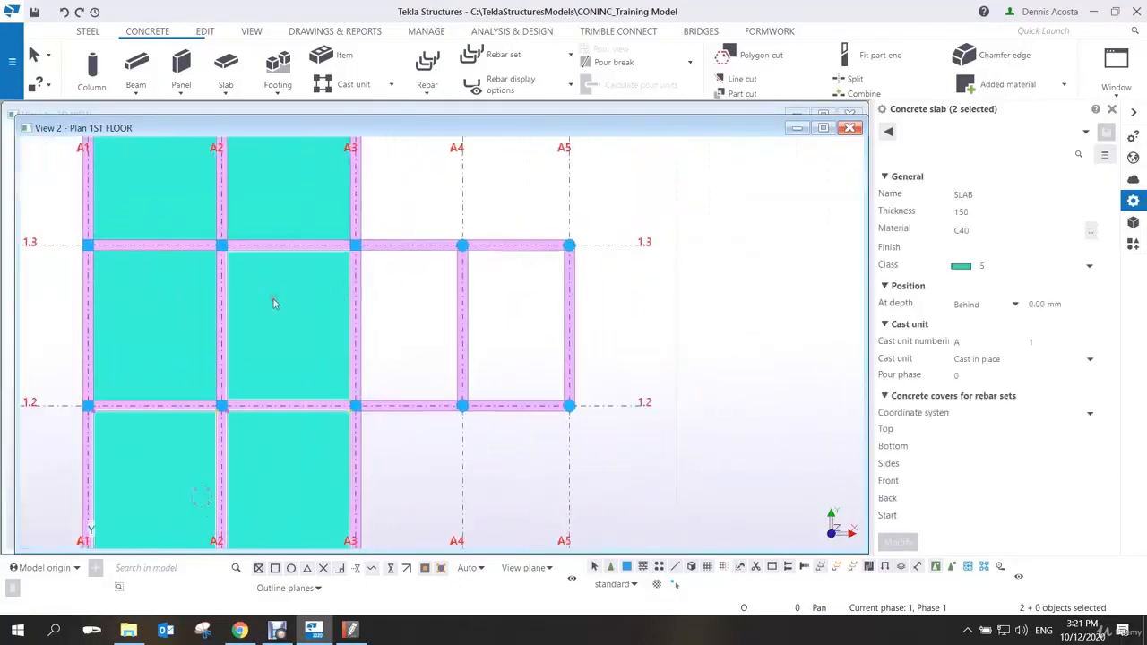
click(274, 299)
right_click(273, 299)
click(318, 280)
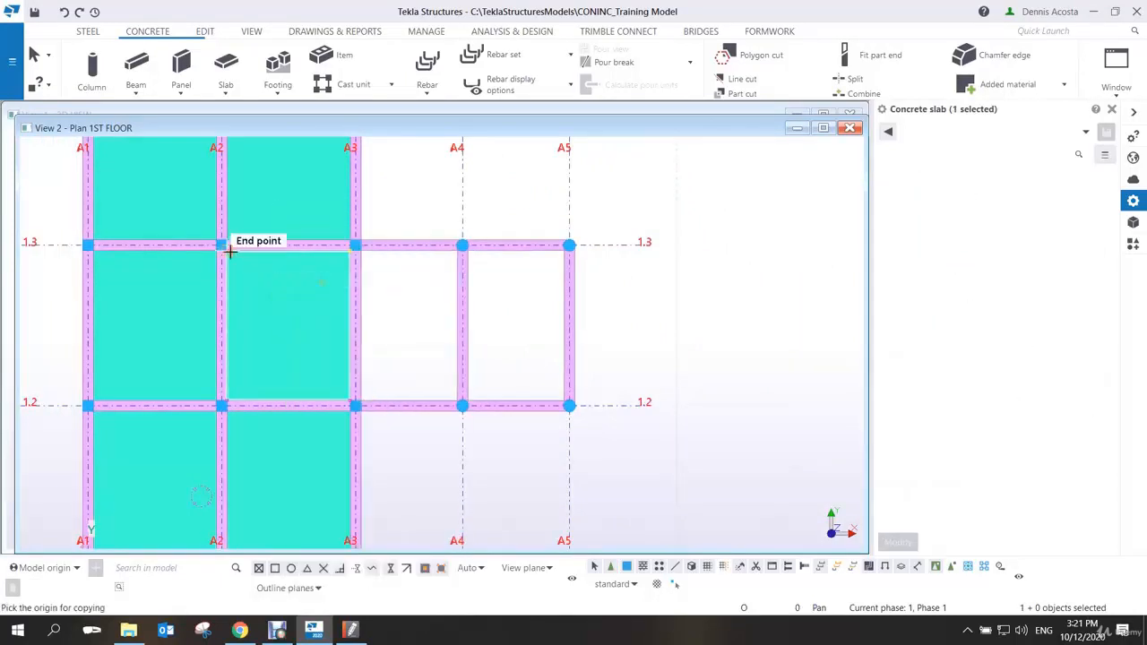
click(221, 245)
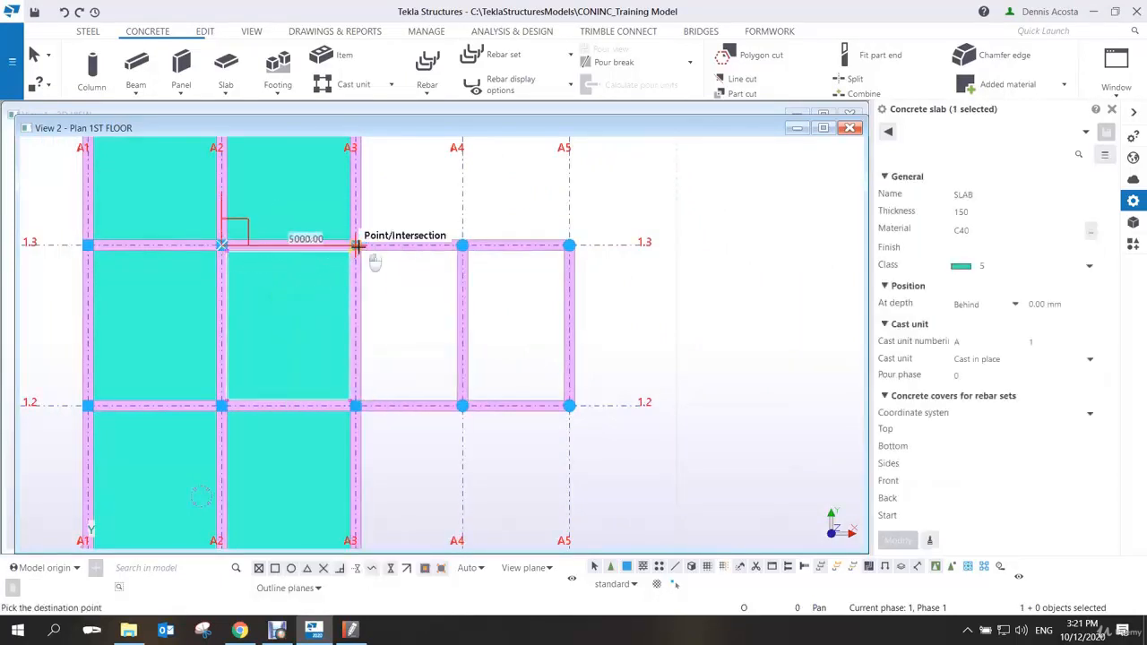
click(355, 244)
right_click(423, 237)
click(453, 248)
scroll(450, 299, up, 2)
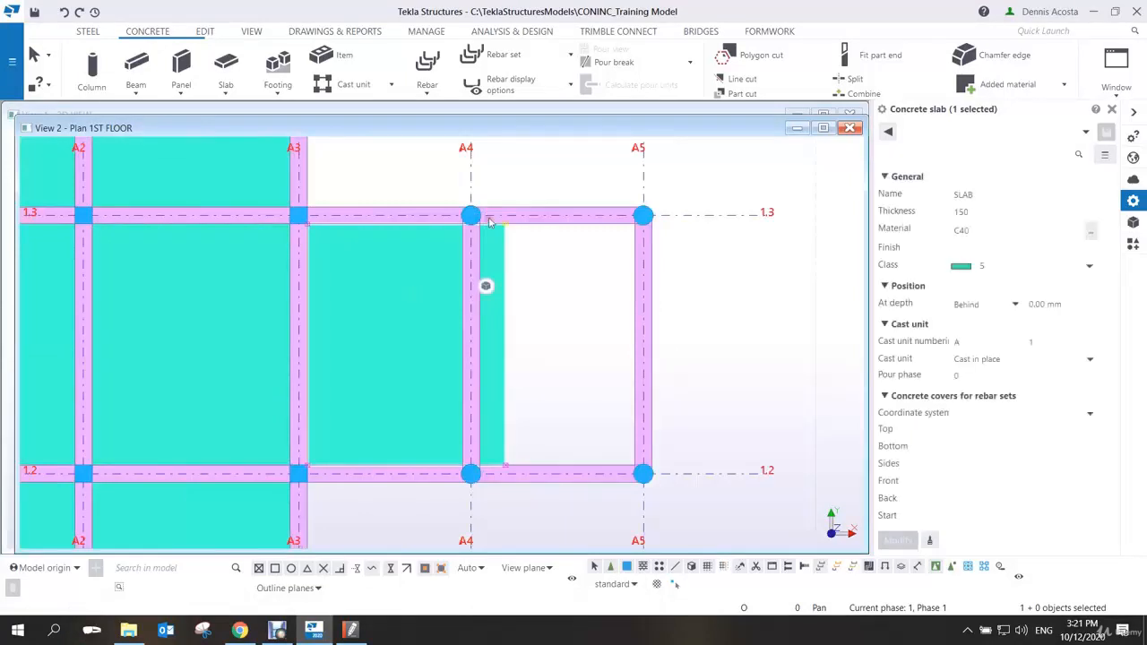
Move the two overhanging corner points of the A3–A4 / 1.2–1.3 slab back to the inner face of the A4 beam
drag(509, 285, 563, 513)
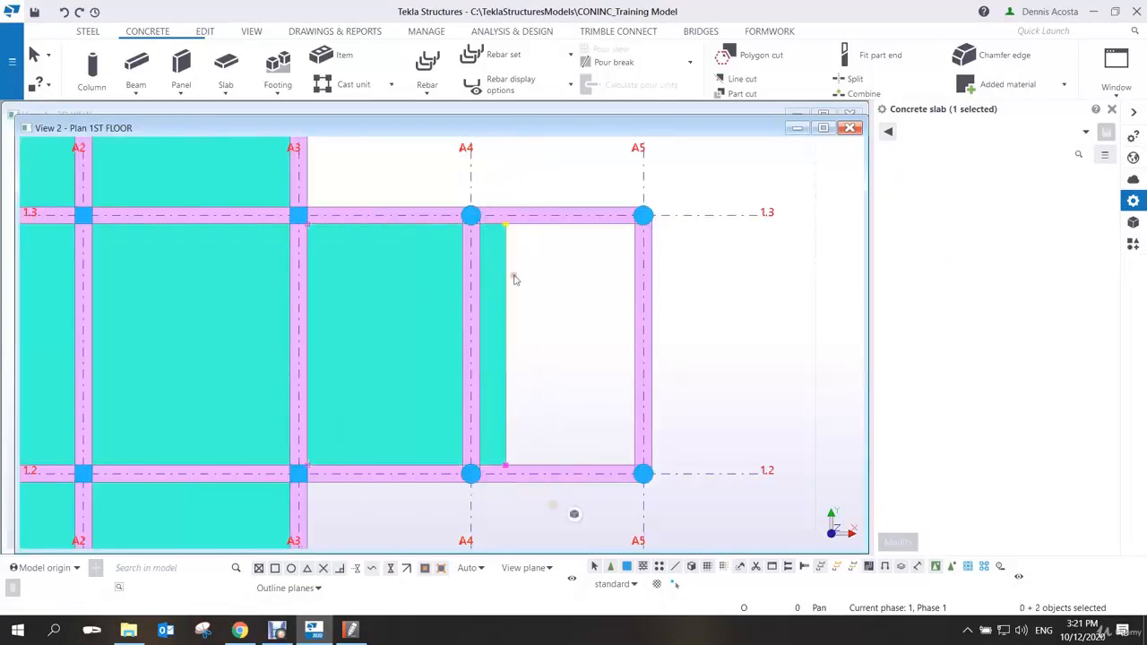
right_click(510, 248)
click(541, 302)
scroll(507, 215, up, 2)
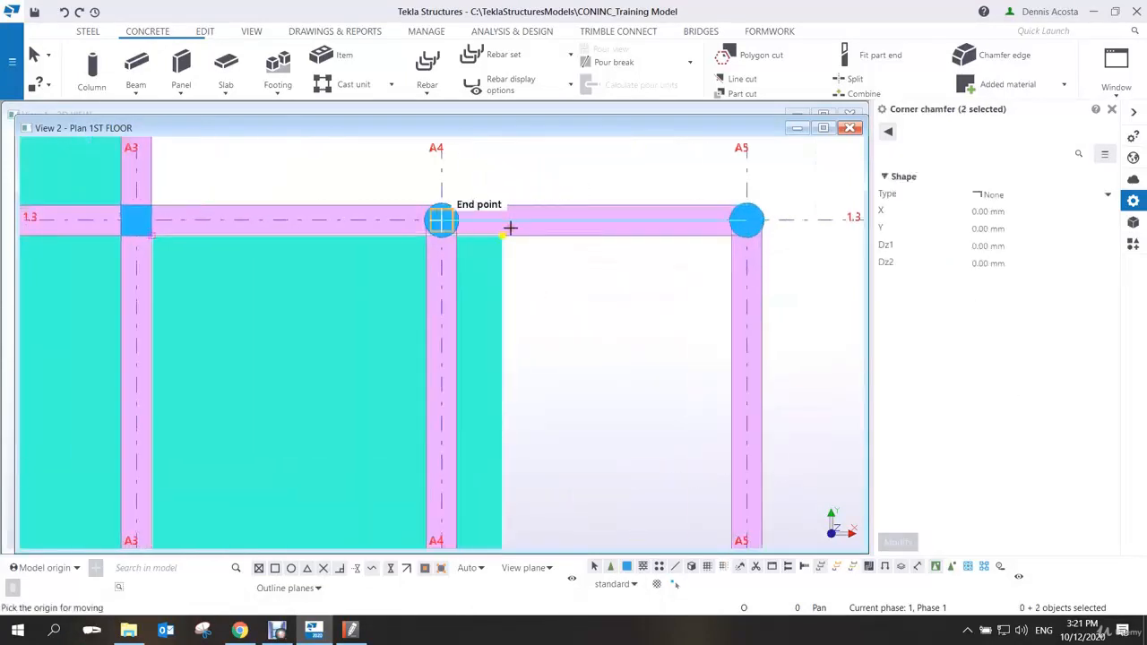
click(504, 227)
scroll(504, 227, up, 2)
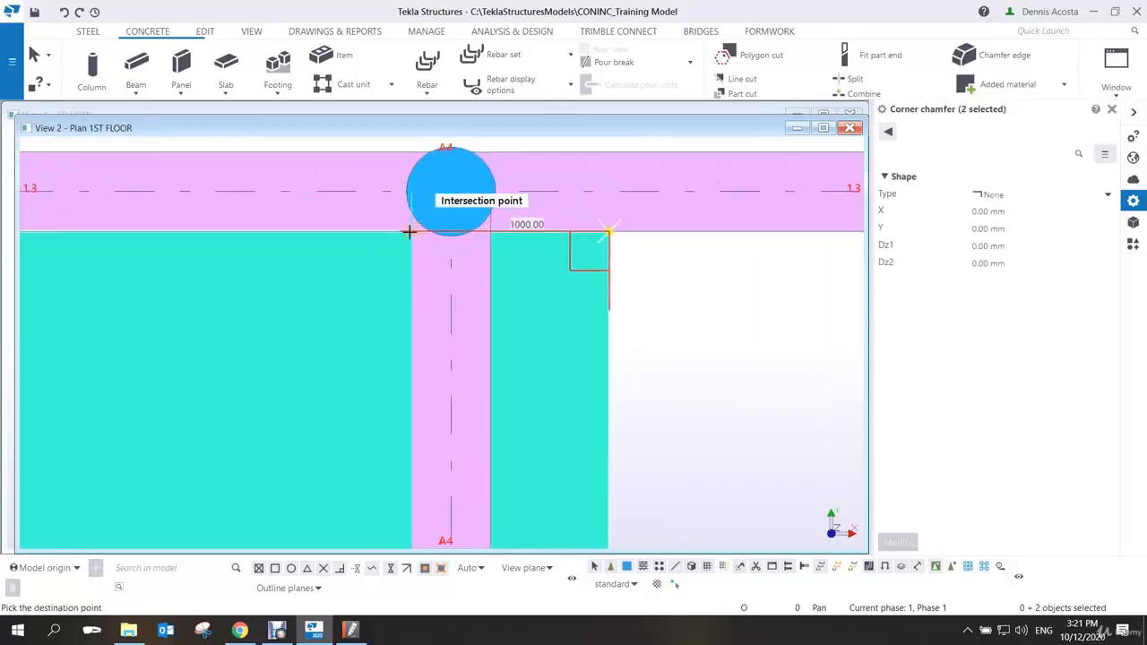
click(427, 232)
Copy the A3–A4 / 1.2–1.3 slab from grid point A3/1.3 to A4/1.3, and end the copy command
scroll(453, 288, down, 2)
scroll(453, 287, down, 2)
click(382, 326)
right_click(382, 325)
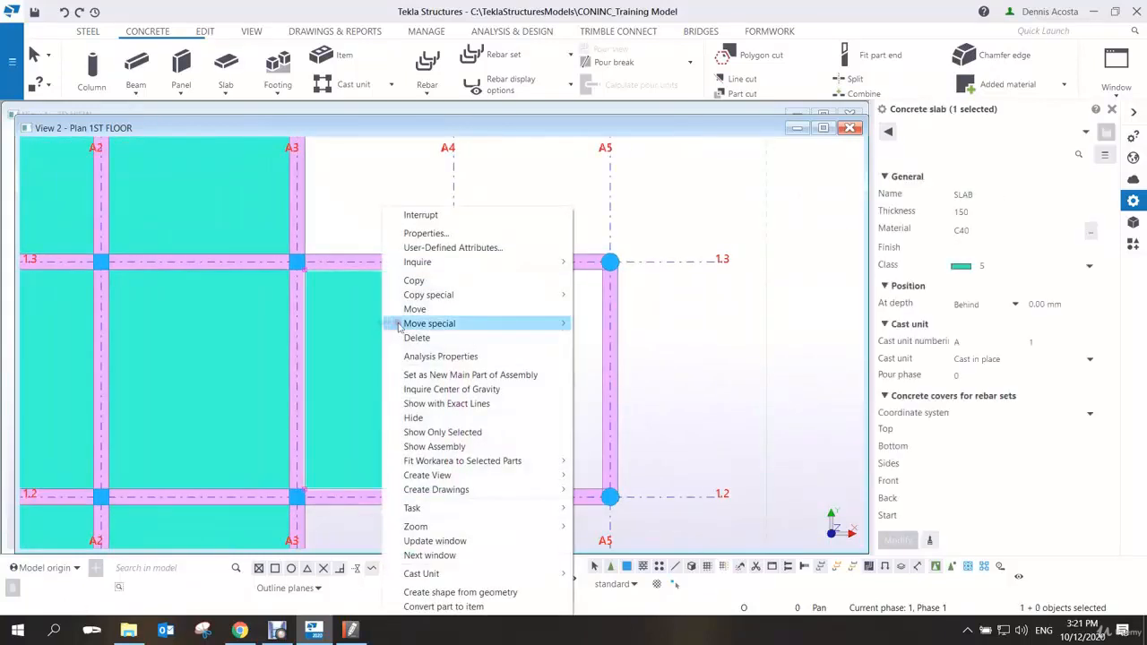
click(390, 280)
click(297, 261)
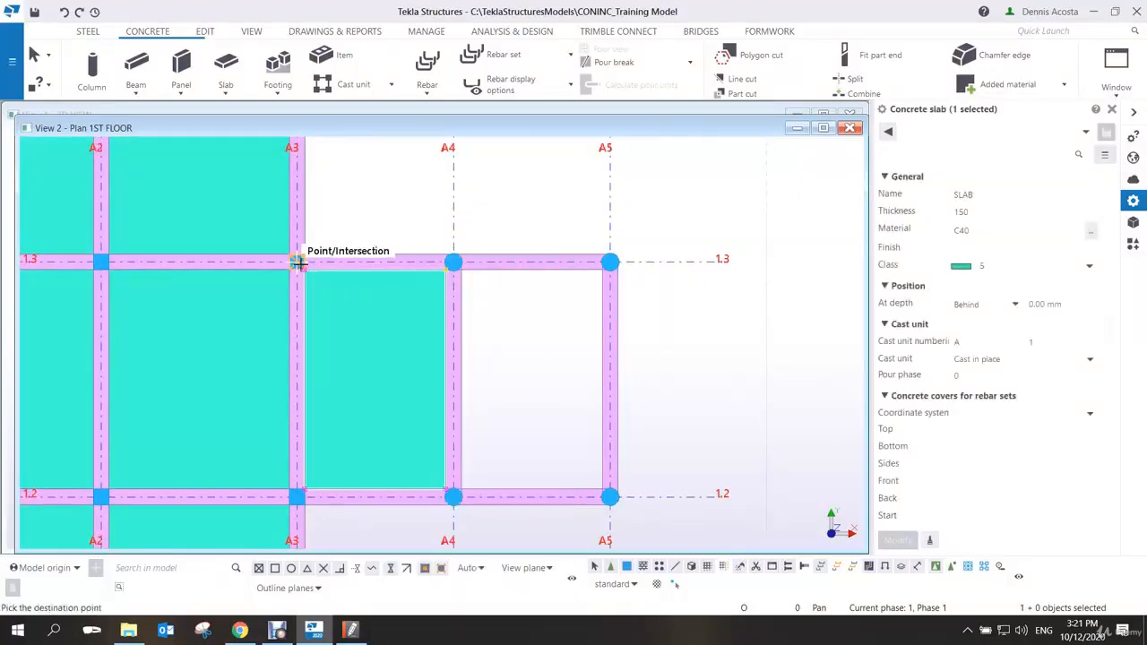
click(453, 261)
right_click(407, 211)
click(425, 218)
Examine the first-floor slabs in perspective and plan, and switch to the 3D view to inspect them within the whole frame
scroll(450, 261, down, 3)
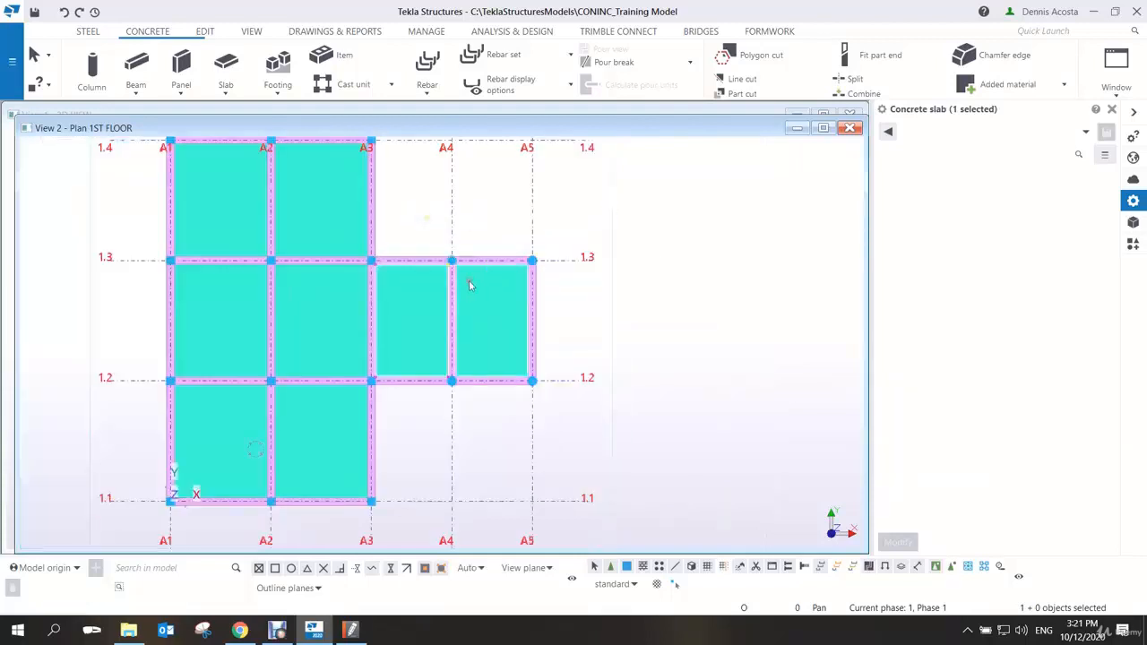
mouse_move(472, 284)
ctrl+middle_down()
mouse_move(456, 304)
mouse_move(382, 189)
ctrl+middle_up()
click(700, 274)
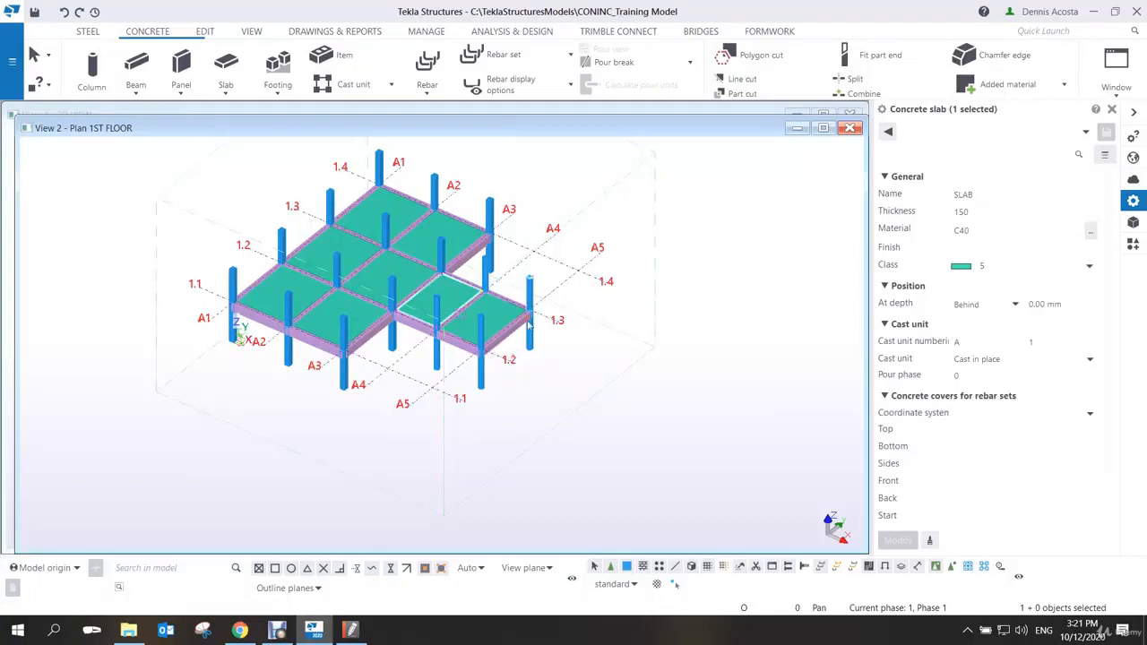
right_click(545, 193)
click(560, 201)
middle_drag(493, 262, 503, 296)
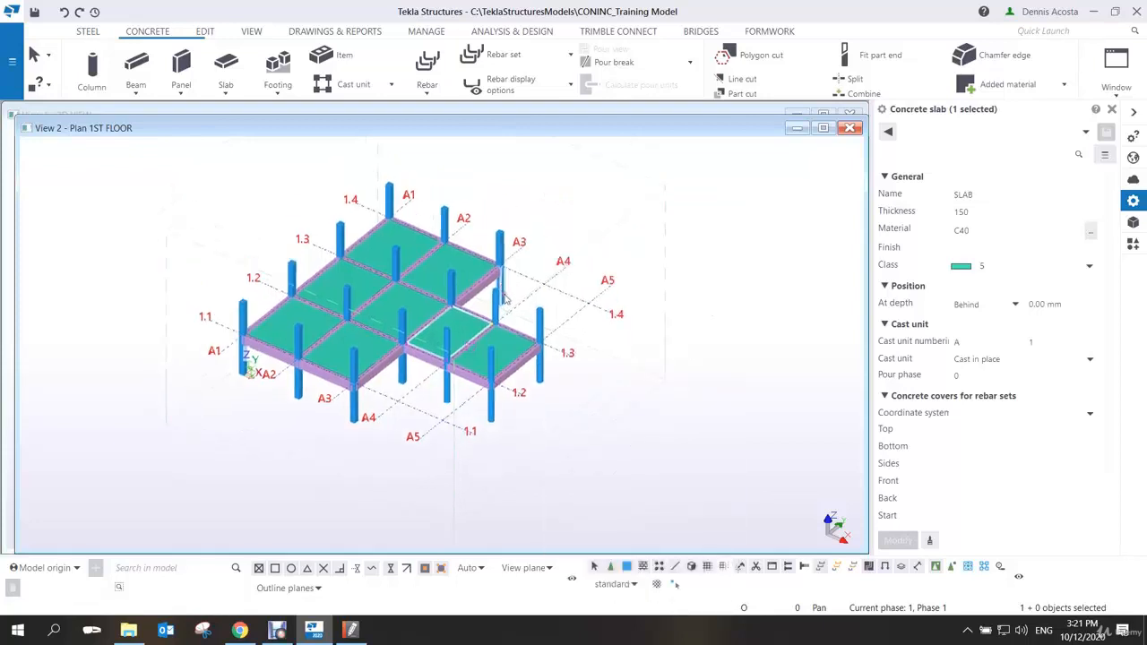
key(ctrl+p)
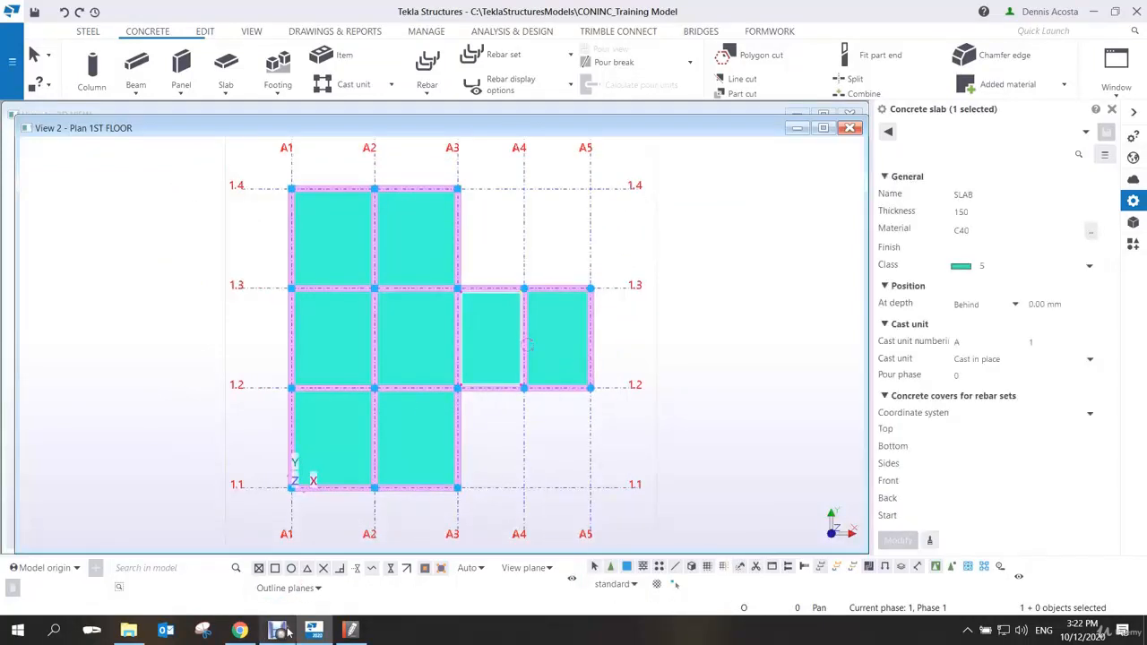
click(651, 470)
key(ctrl+Tab)
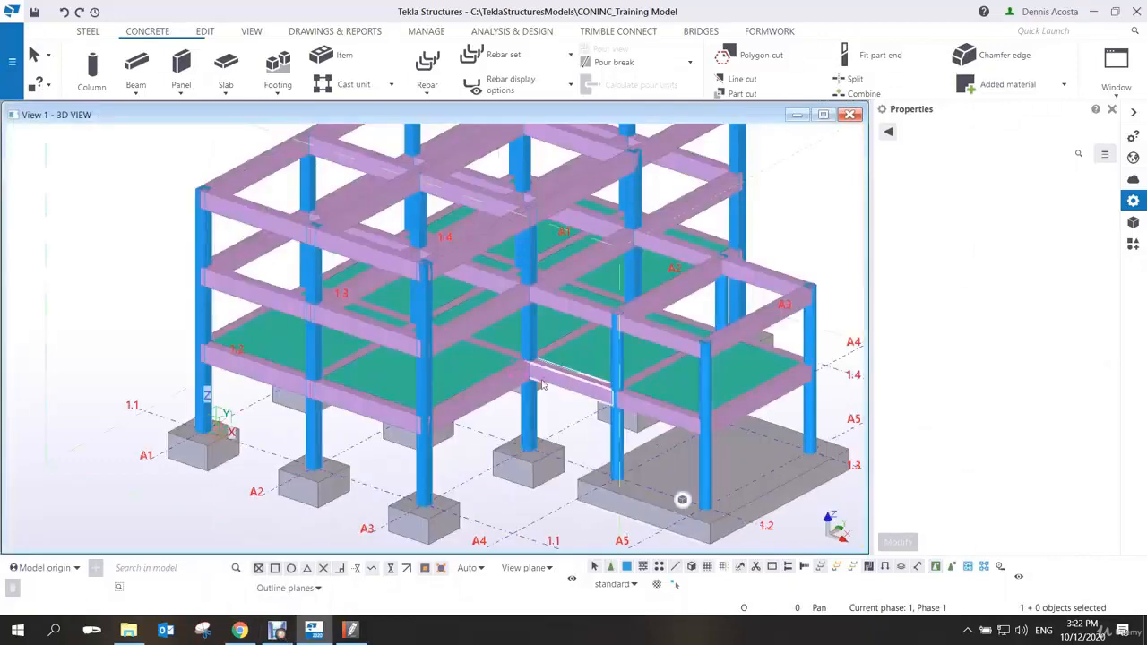
ctrl+middle_drag(540, 383, 518, 373)
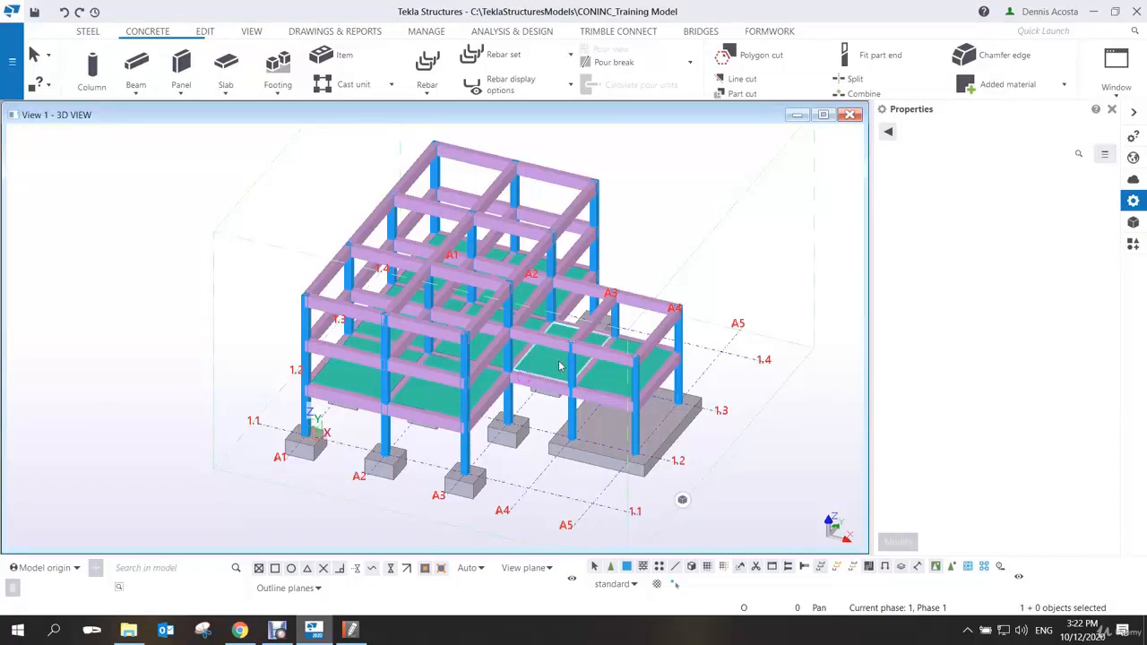
middle_drag(465, 360, 438, 367)
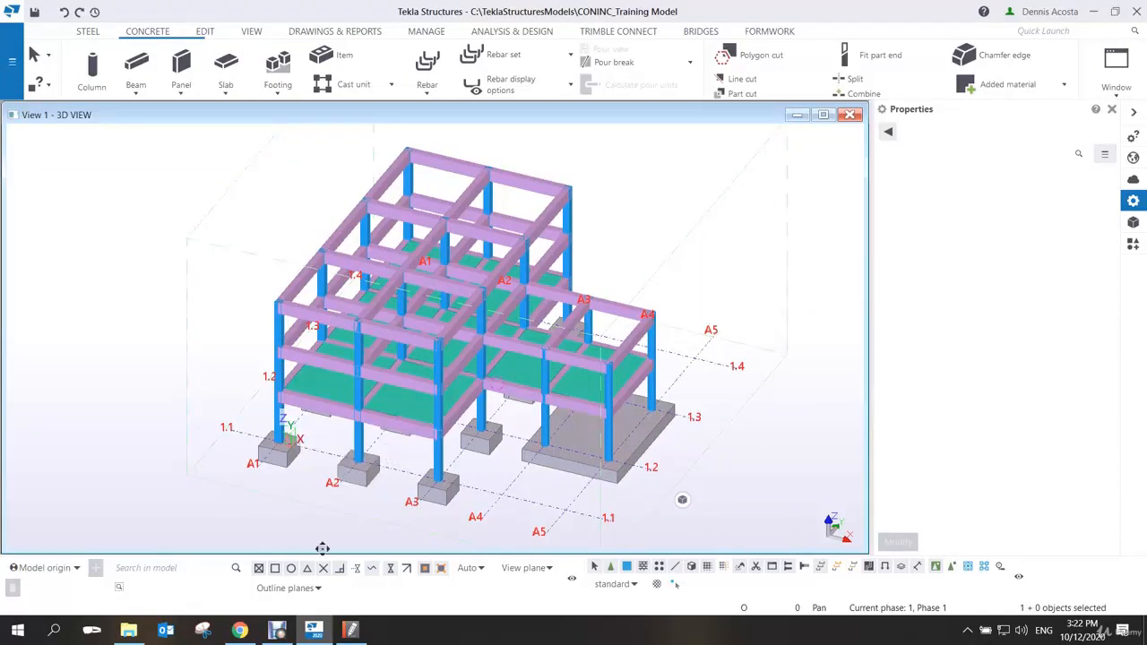
click(277, 630)
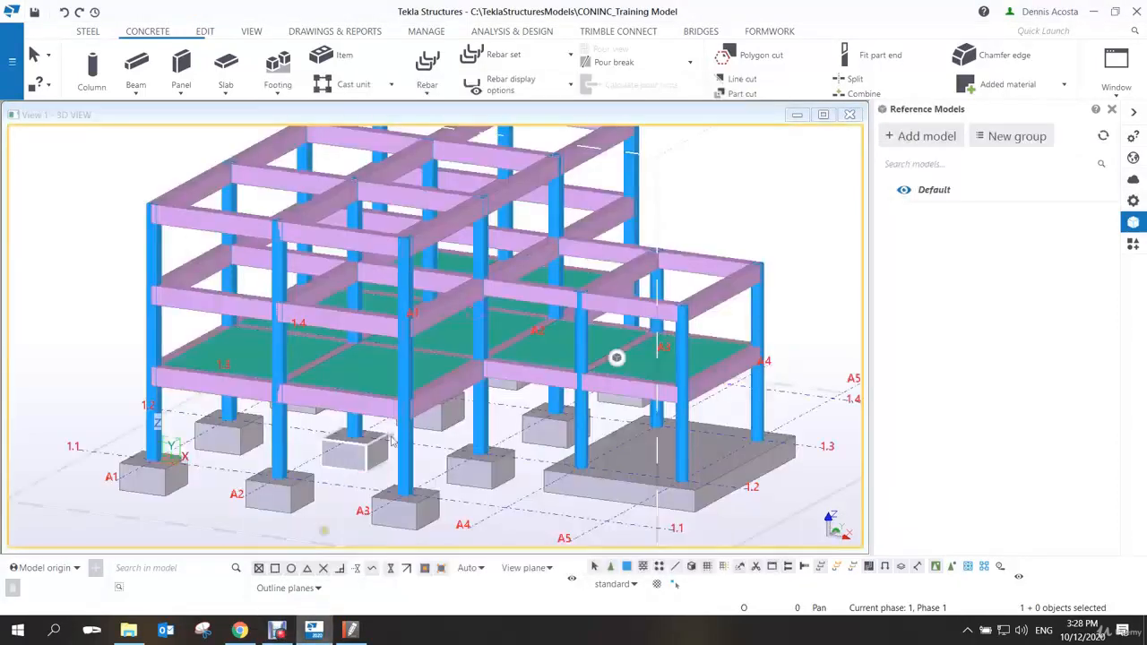
Copy all eight first-floor slabs linearly upward with dZ 3000 mm and 2 copies, and end the copy command
ctrl+middle_drag(351, 398, 385, 382)
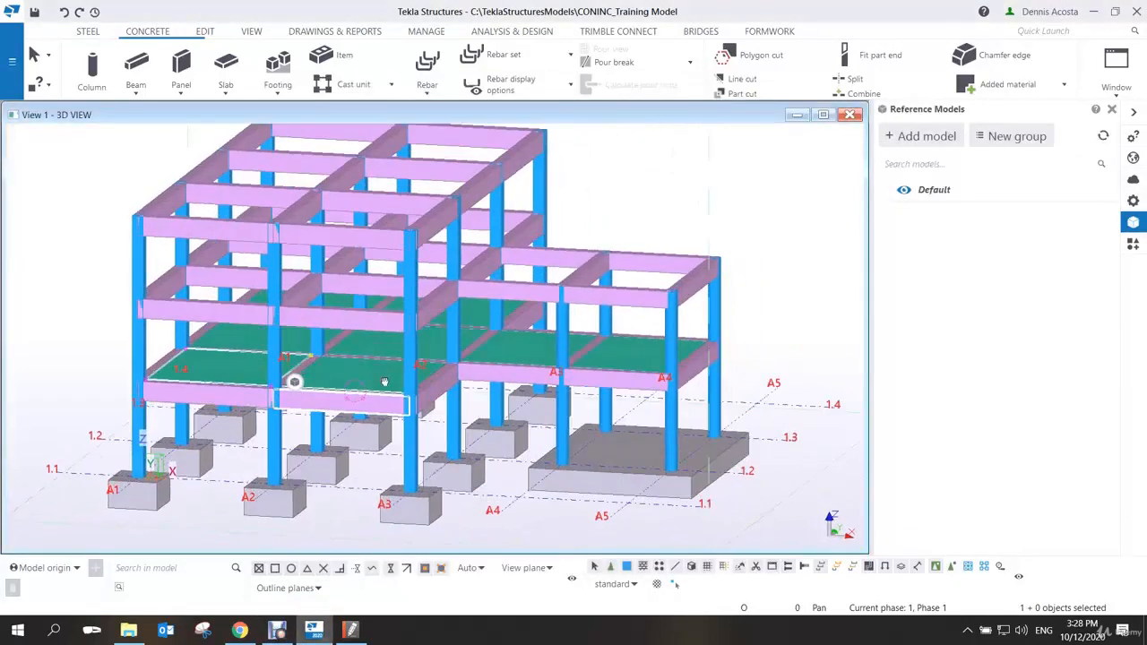
scroll(357, 378, up, 1)
ctrl+click(352, 375)
ctrl+click(314, 333)
ctrl+click(561, 345)
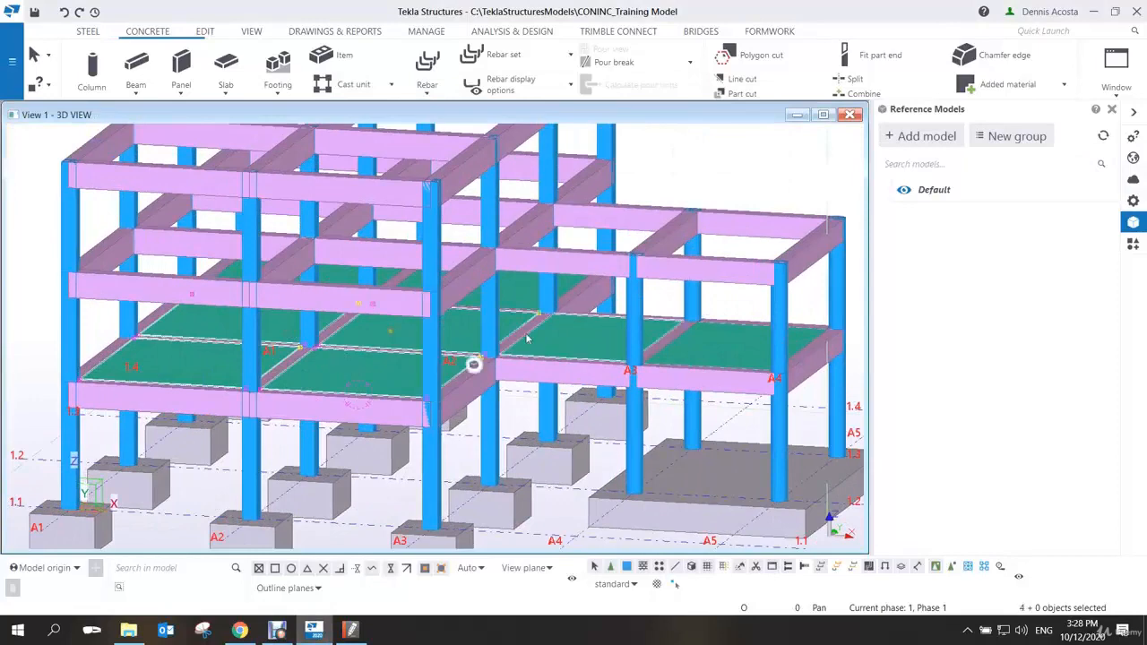
ctrl+click(712, 347)
ctrl+click(547, 294)
ctrl+click(391, 278)
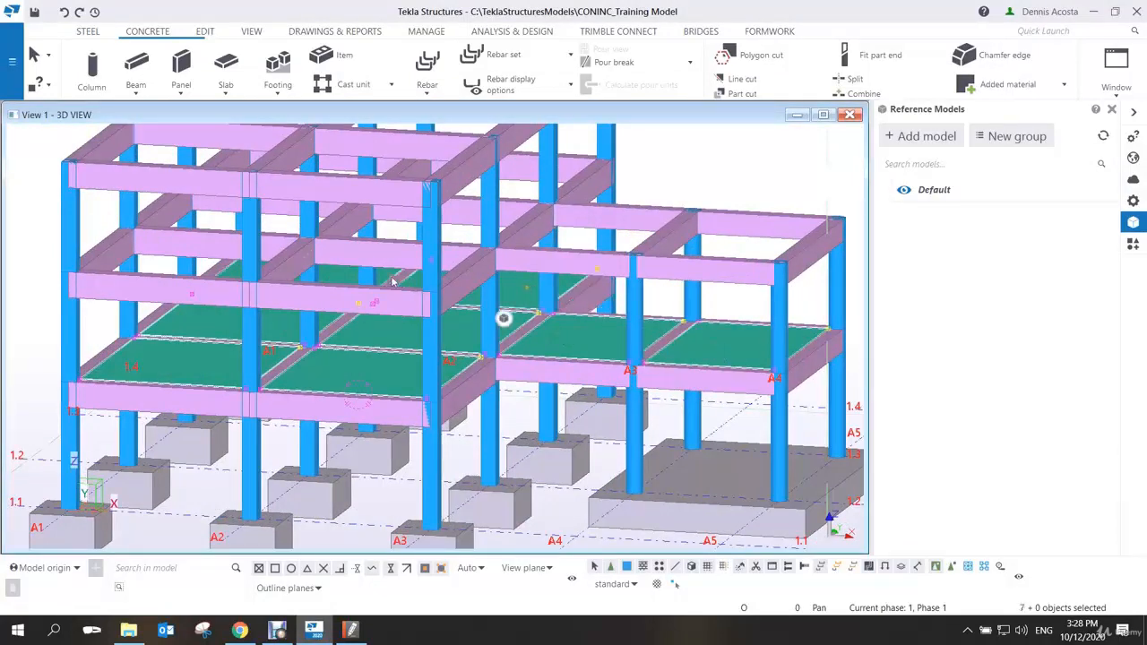
scroll(346, 274, up, 2)
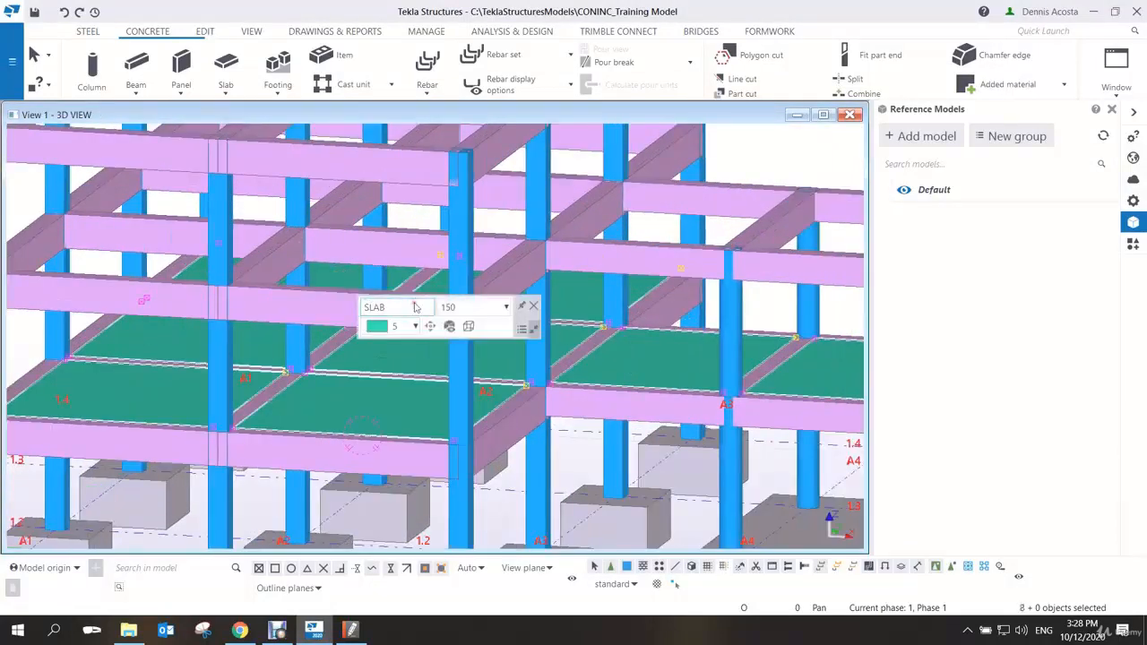
right_click(613, 287)
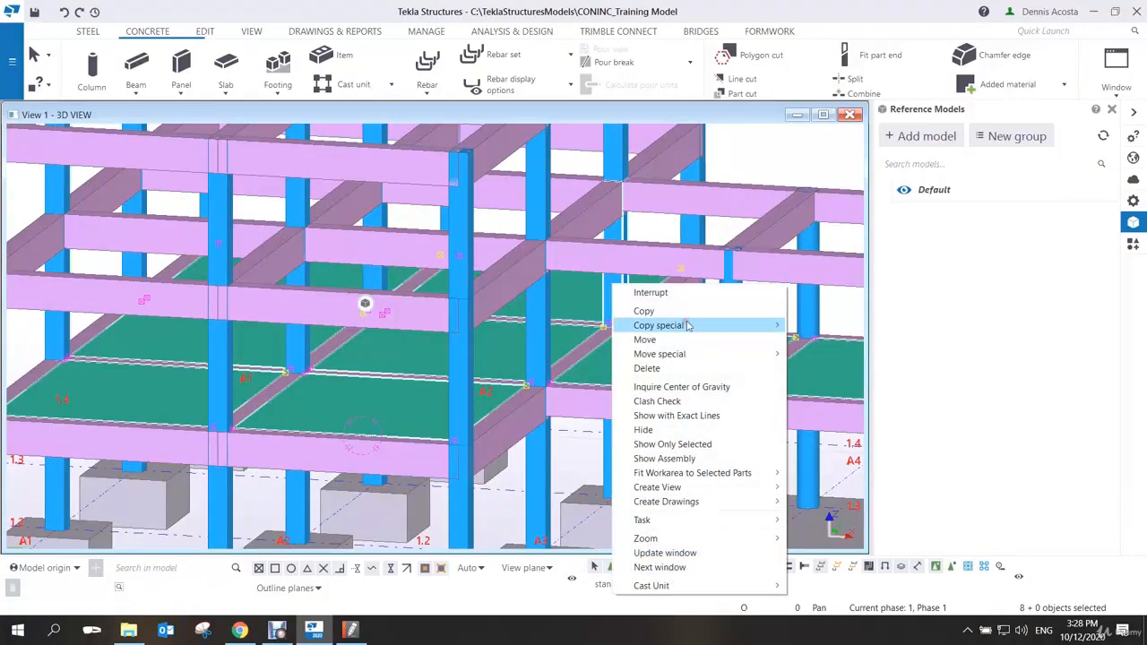
mouse_move(687, 325)
click(819, 326)
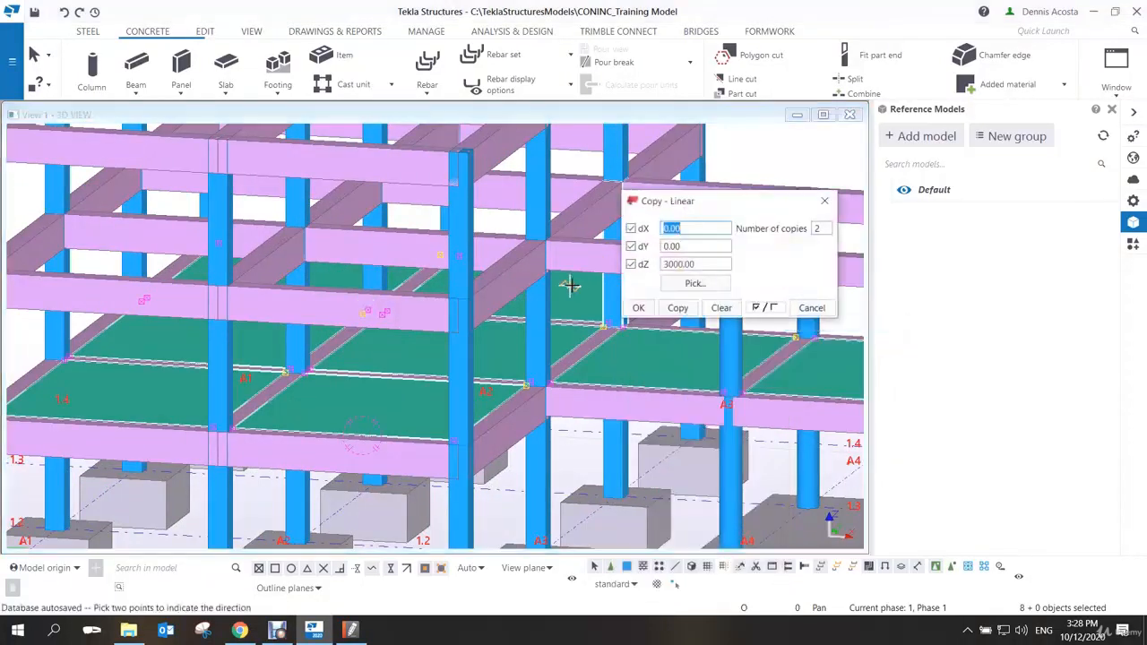
click(678, 308)
scroll(464, 372, down, 2)
right_click(523, 267)
click(557, 278)
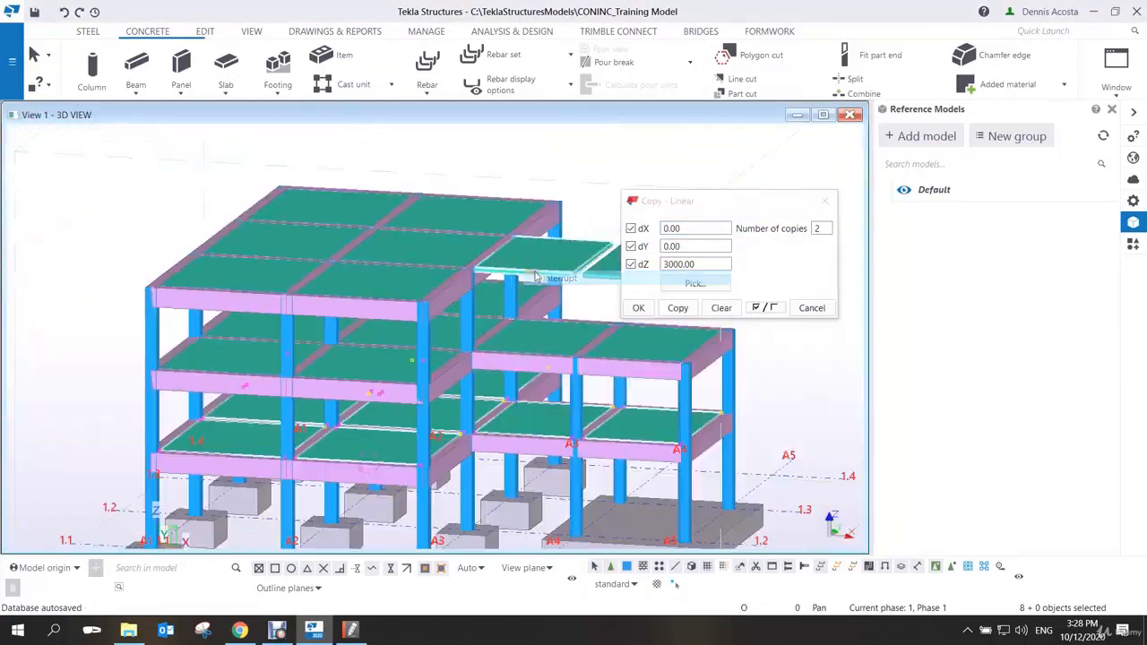
Delete the two unsupported top-level slabs above bays A3–A5 / 1.2–1.3, and close the linear copy dialog
scroll(459, 272, down, 1)
middle_drag(579, 279, 511, 272)
drag(512, 271, 425, 290)
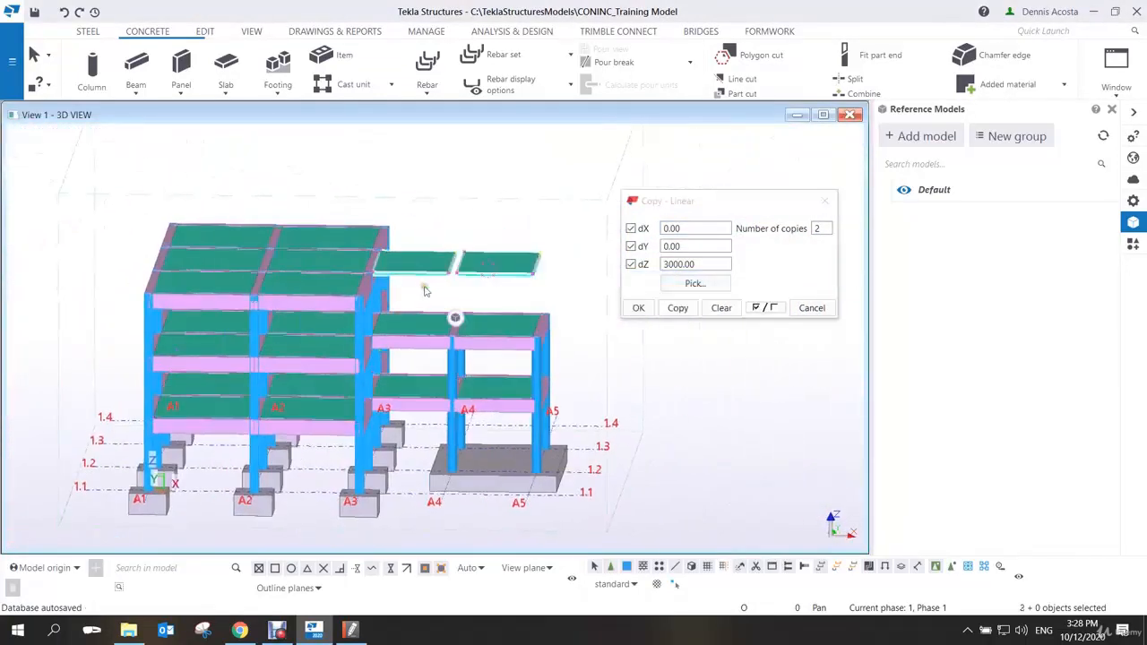
key(Delete)
scroll(434, 292, down, 3)
ctrl+middle_drag(409, 317, 525, 289)
click(823, 200)
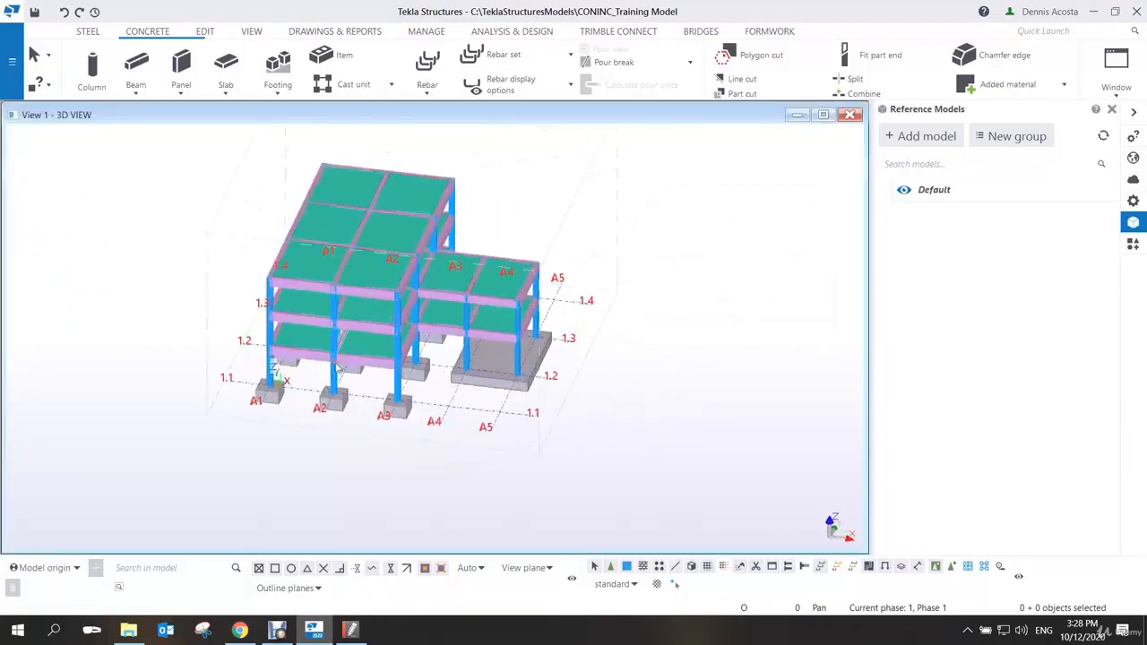
Examine the footings, columns and first-floor beam connections along grid line A1, especially at the 1.4 corner
scroll(318, 367, up, 4)
ctrl+middle_drag(230, 389, 508, 375)
middle_drag(320, 380, 466, 364)
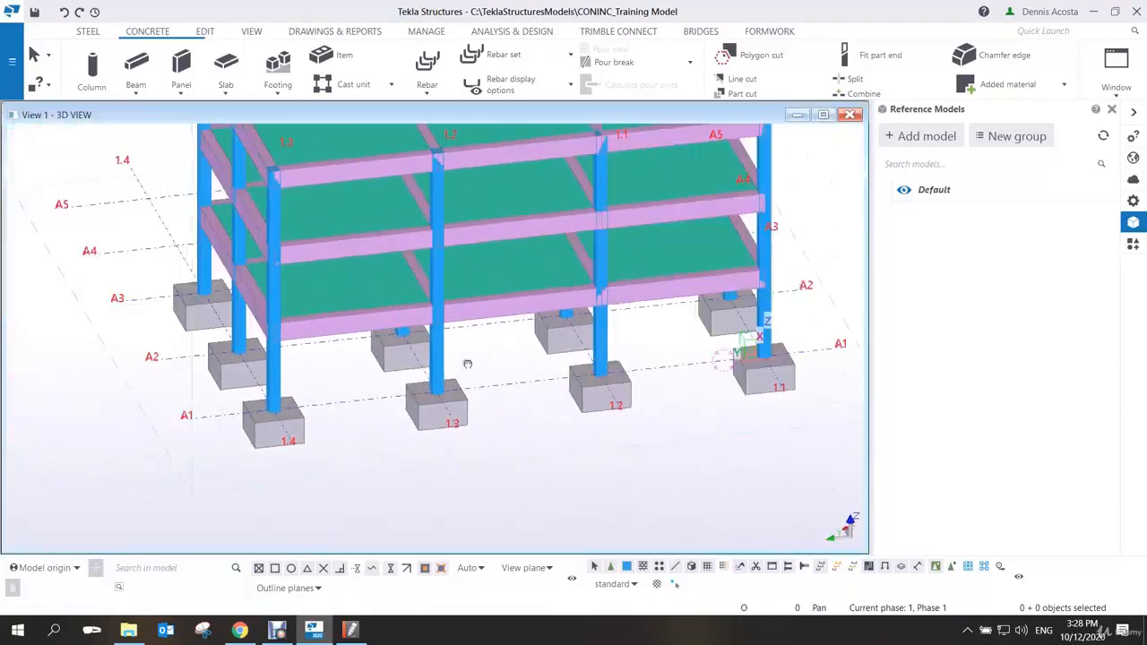
scroll(338, 394, up, 2)
scroll(338, 395, up, 4)
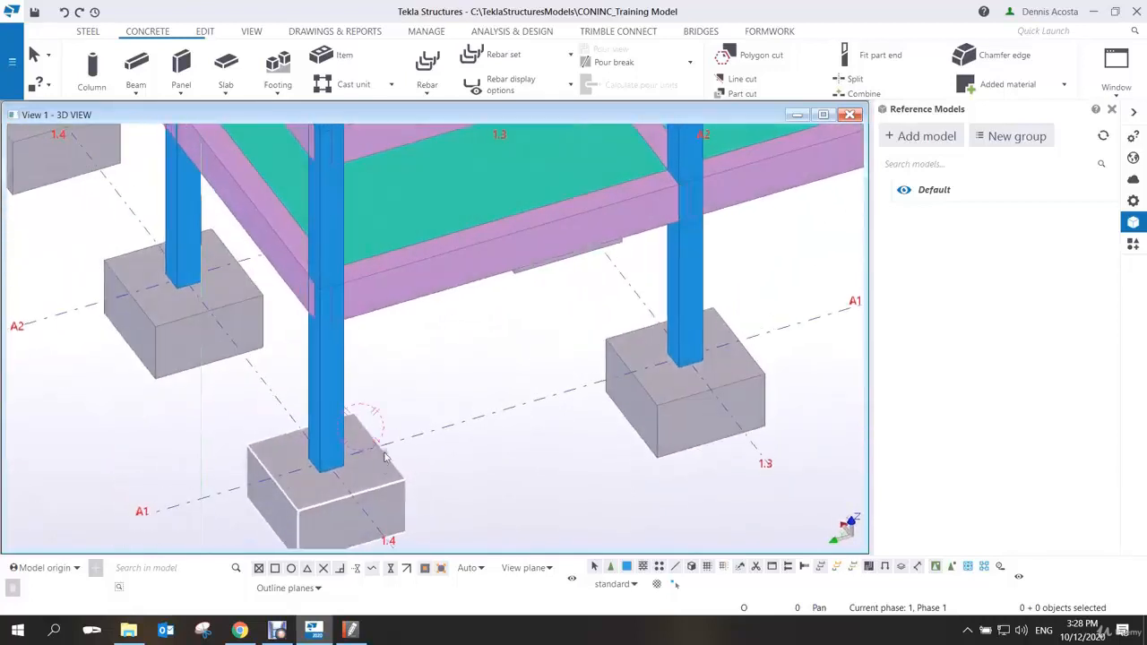
scroll(439, 409, up, 2)
scroll(439, 409, up, 2)
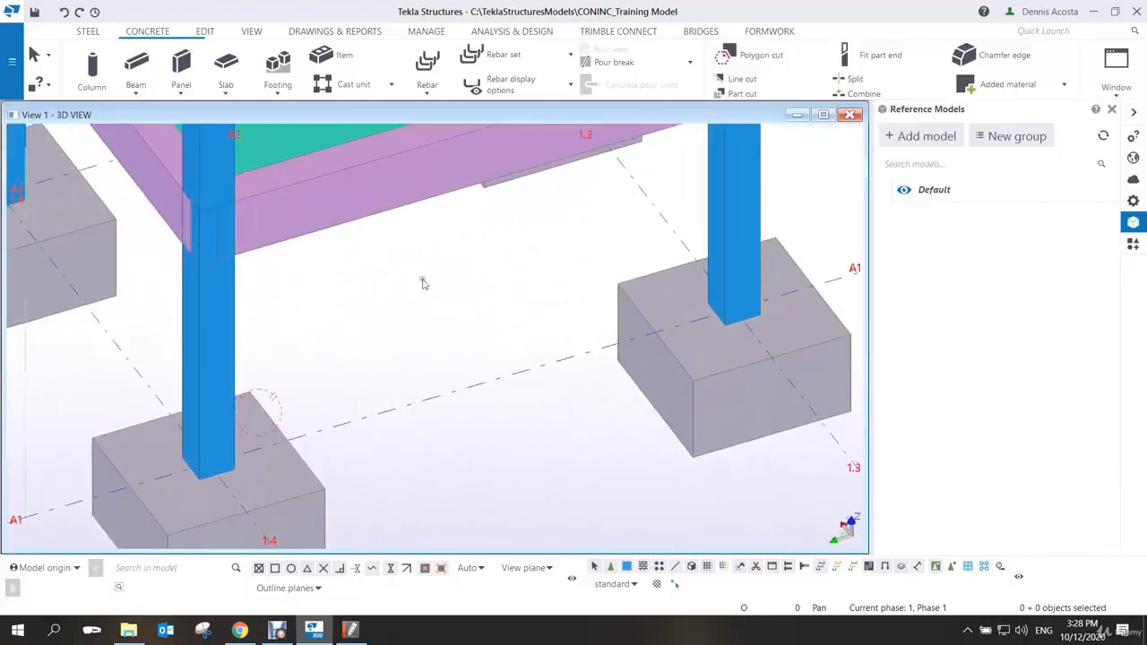
scroll(272, 466, up, 2)
scroll(272, 466, down, 6)
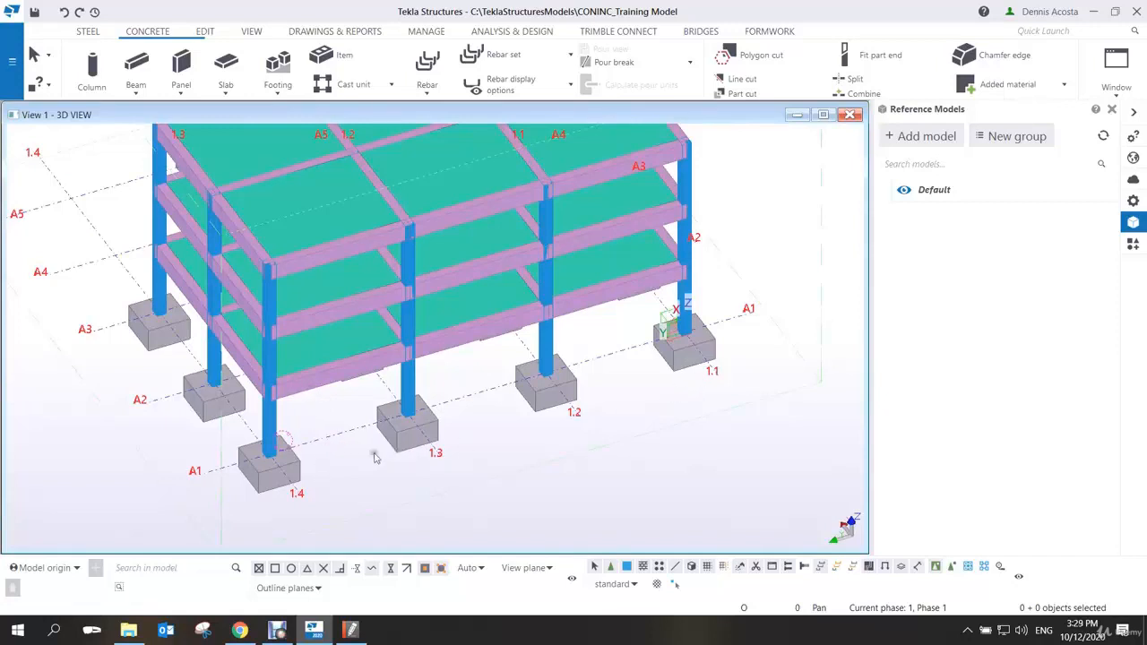
scroll(378, 431, up, 4)
scroll(377, 431, down, 4)
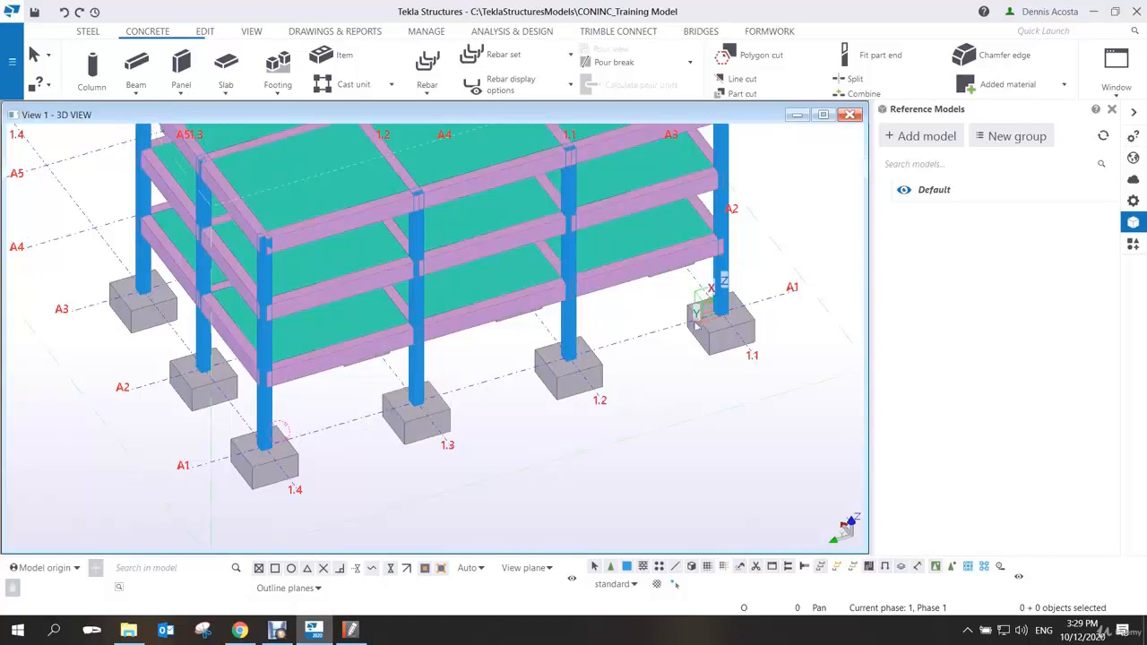
scroll(330, 429, up, 3)
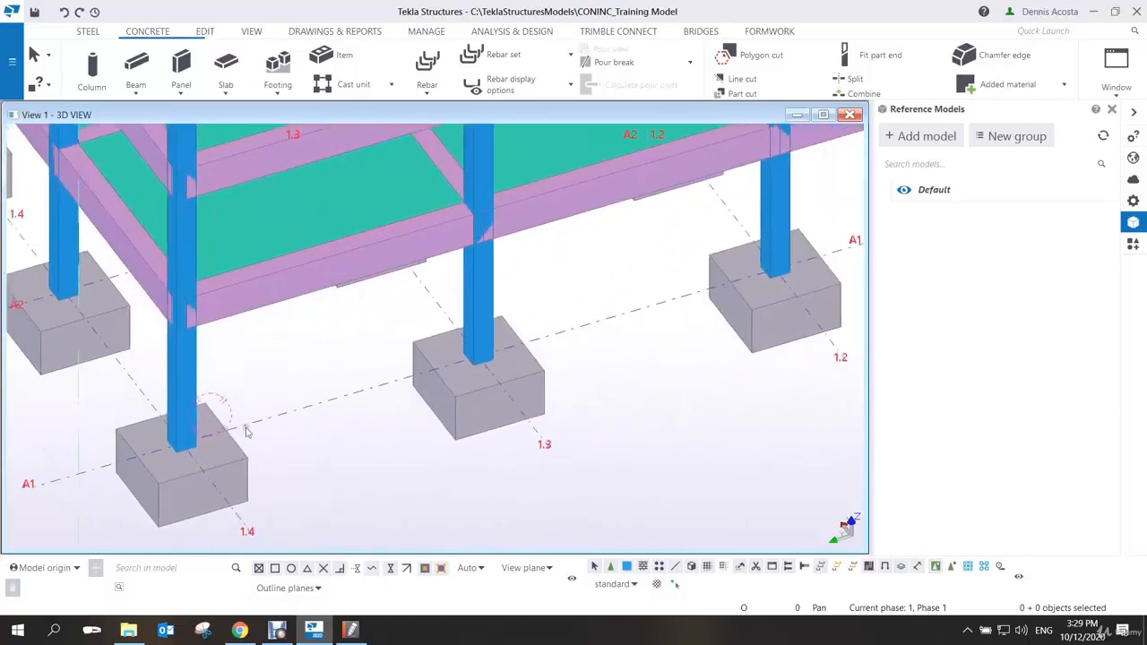
scroll(233, 420, up, 2)
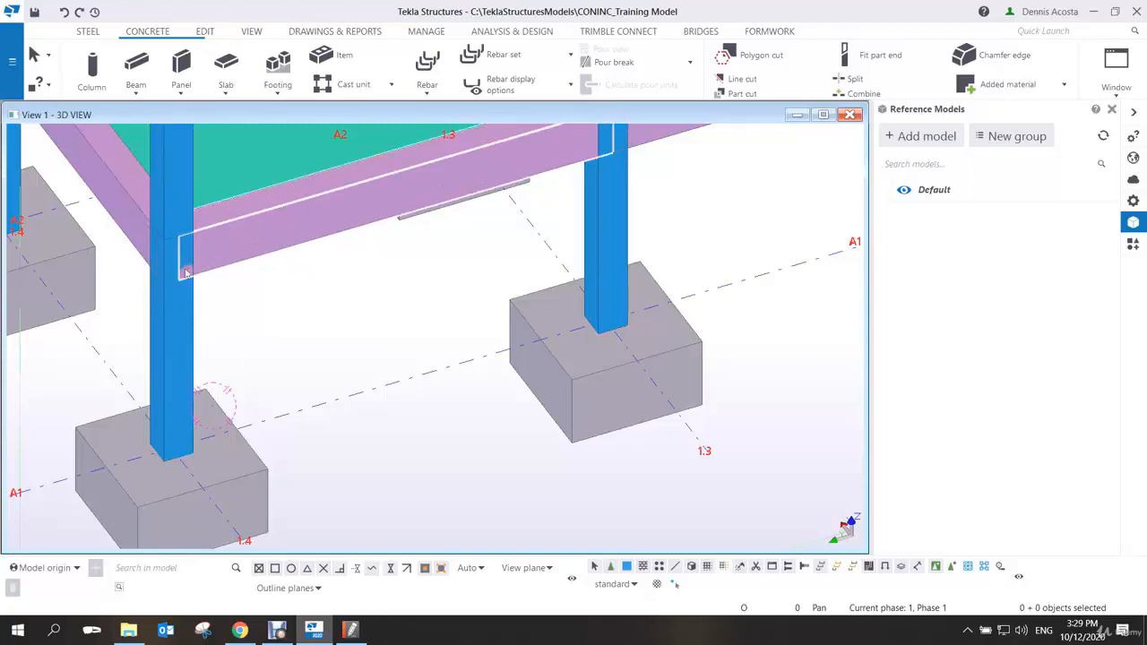
scroll(169, 251, up, 2)
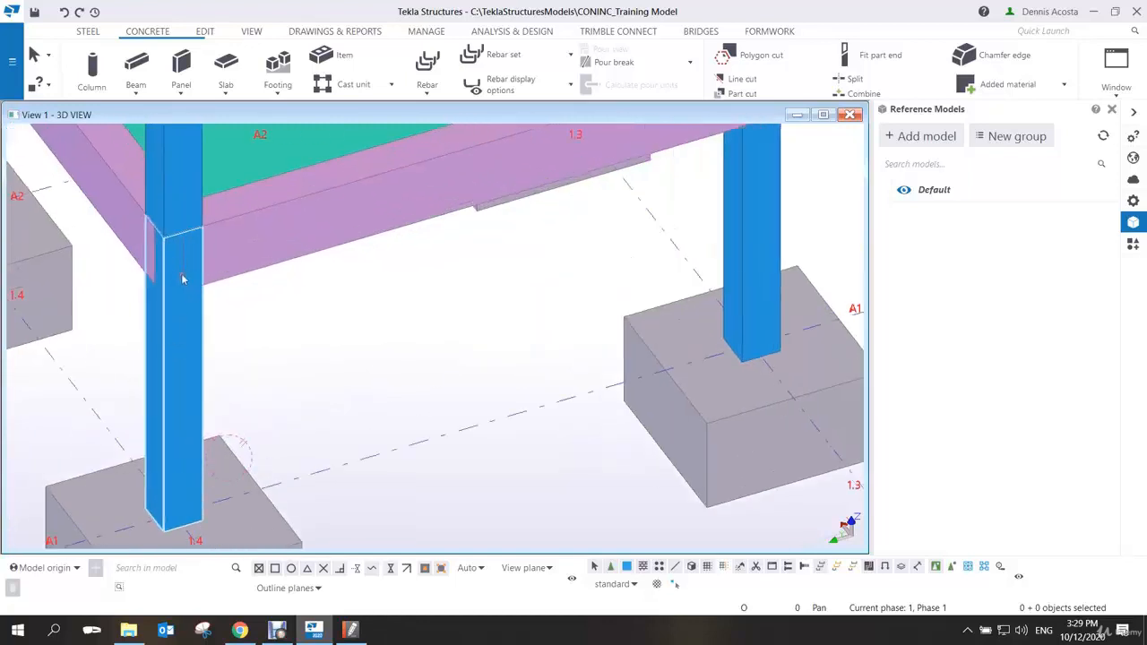
scroll(175, 260, up, 3)
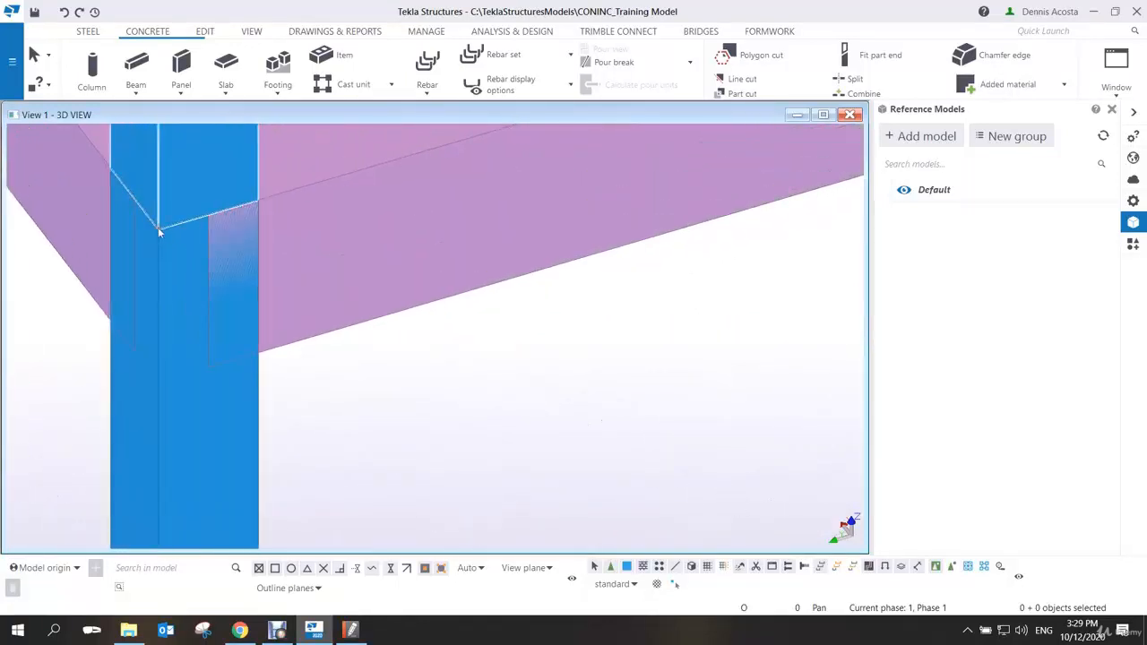
scroll(172, 251, down, 5)
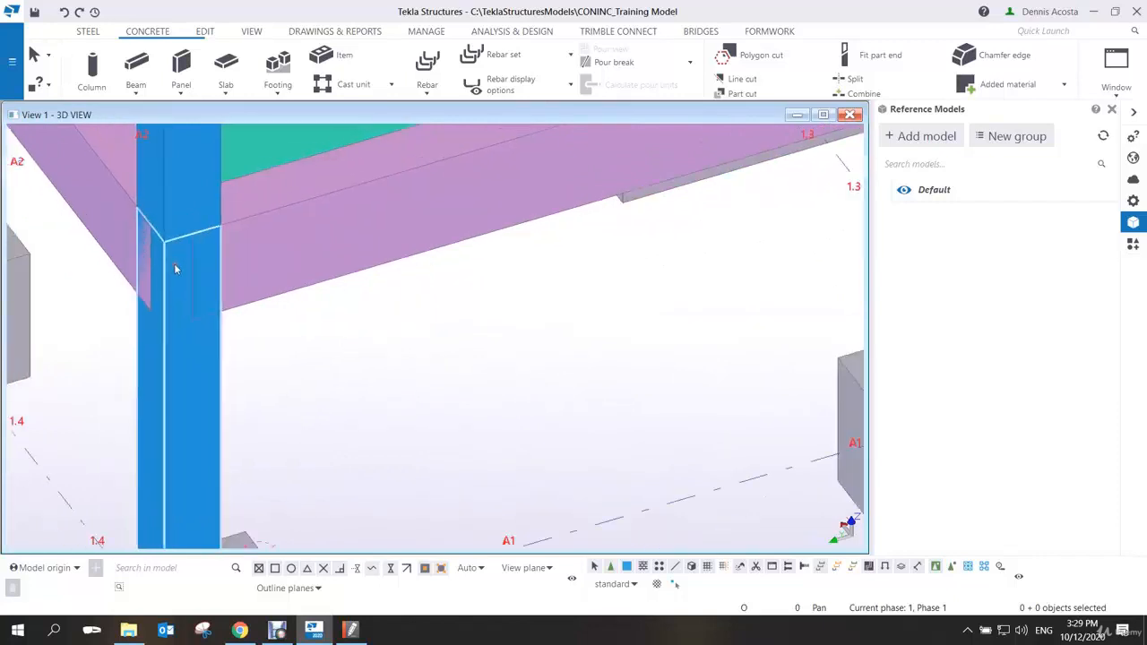
Start a concrete panel with the name WALL and the profile 3500*150
click(182, 65)
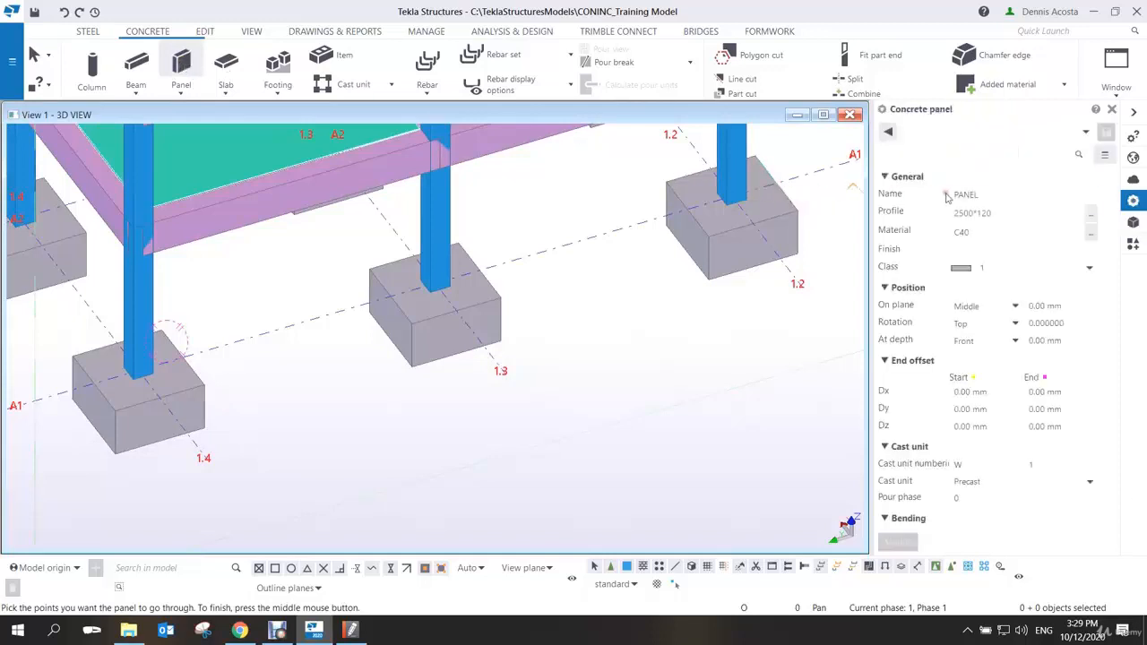
drag(1002, 195, 888, 201)
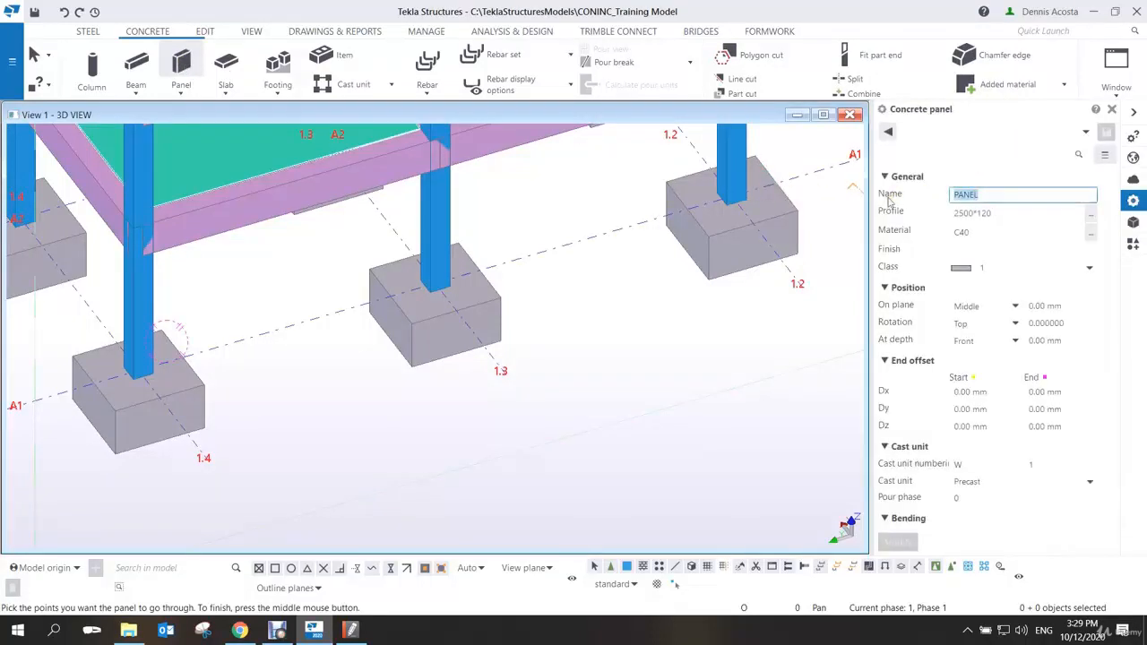
text(WALL)
click(1004, 214)
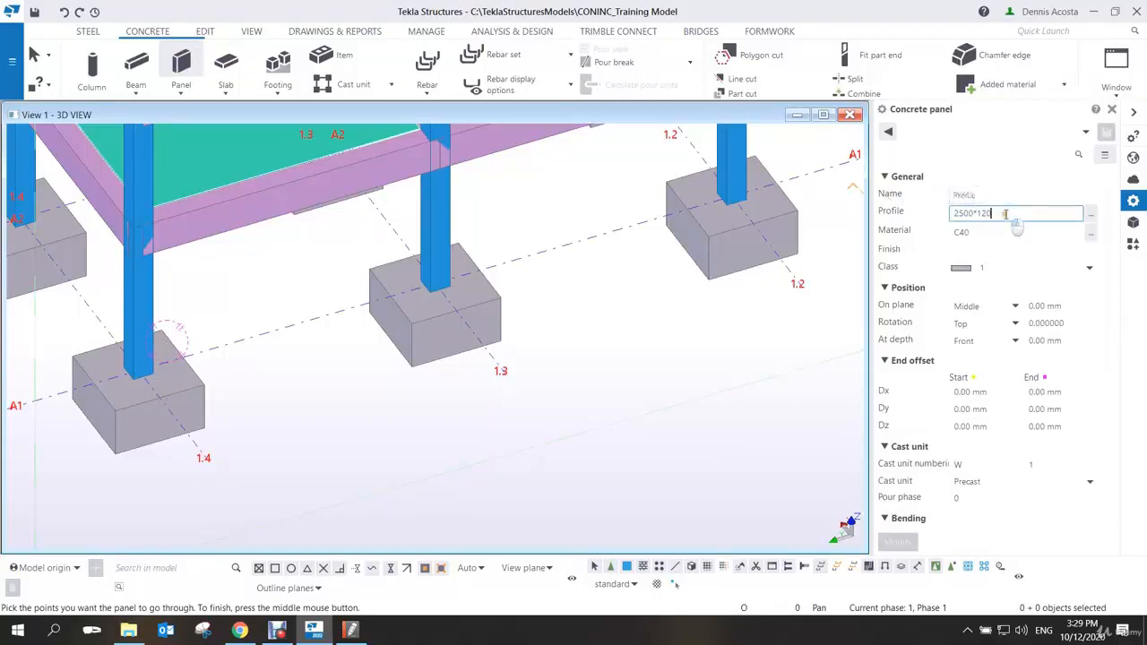
drag(1022, 216, 932, 224)
text(35)
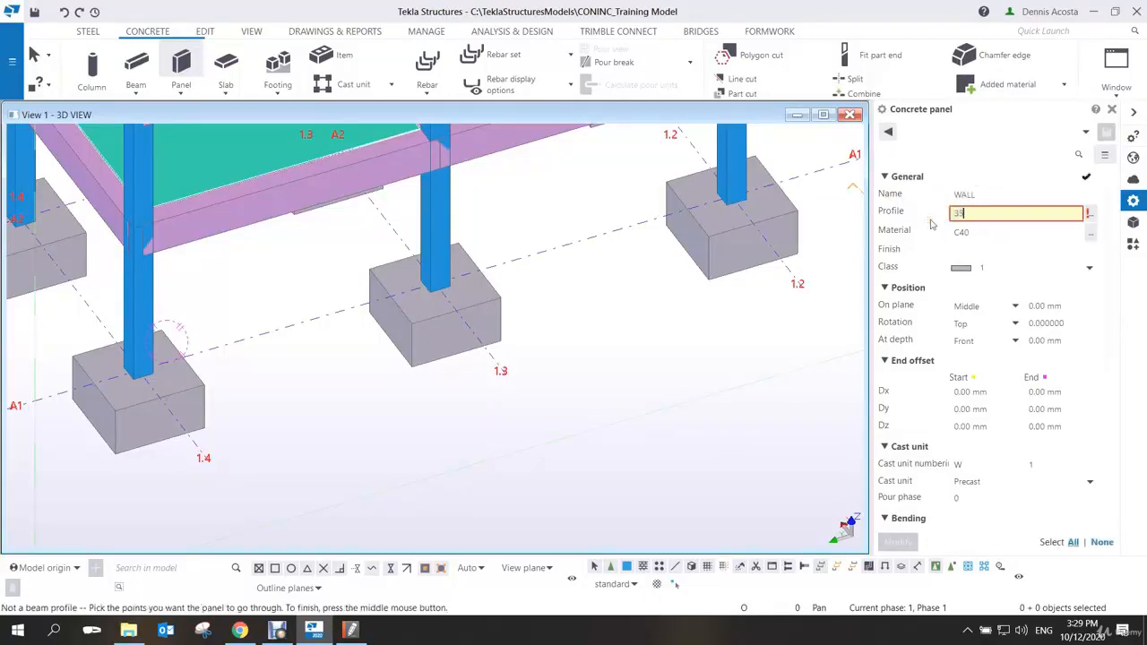
text(00*)
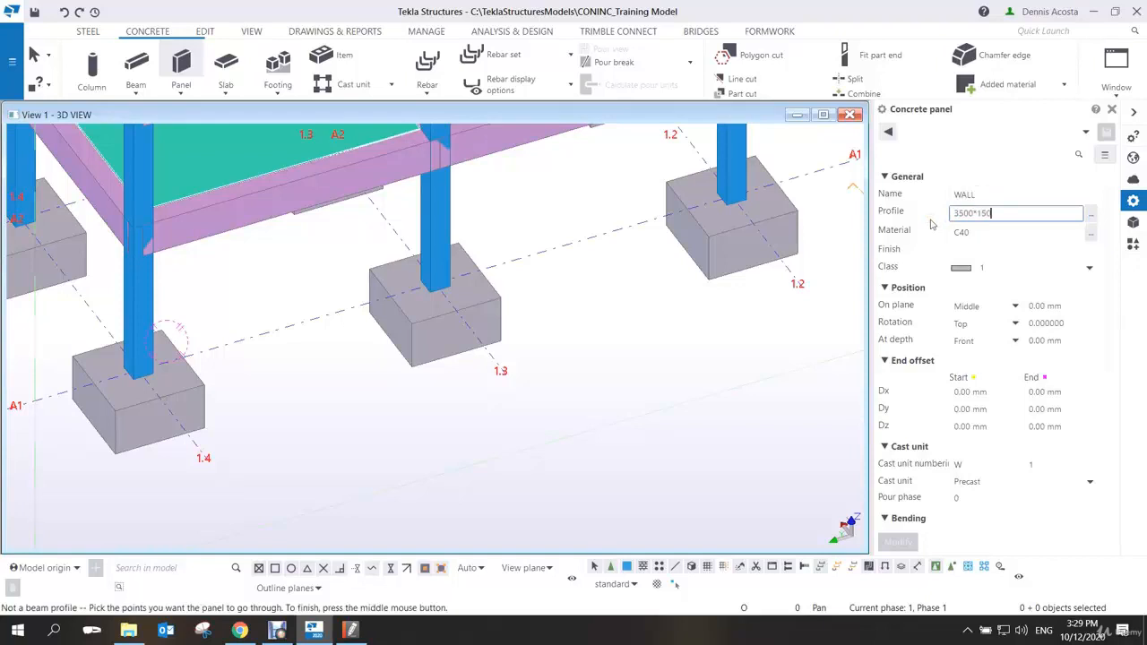
text(150)
Set the panel's class to 6 and its on-plane position to Right
click(1018, 267)
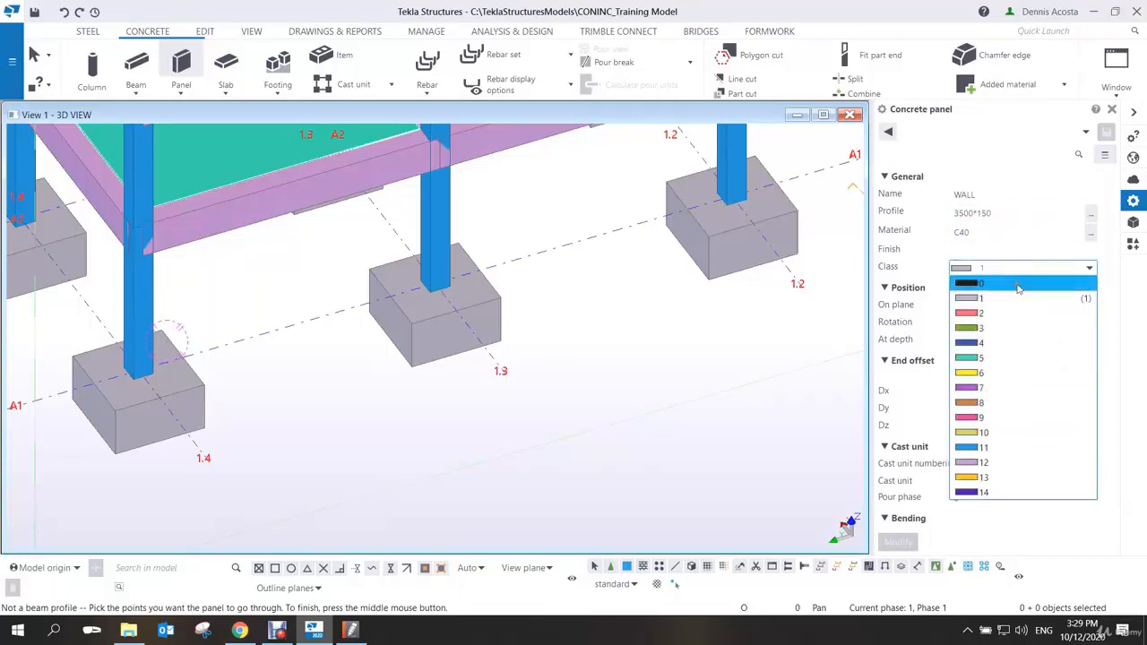
click(986, 372)
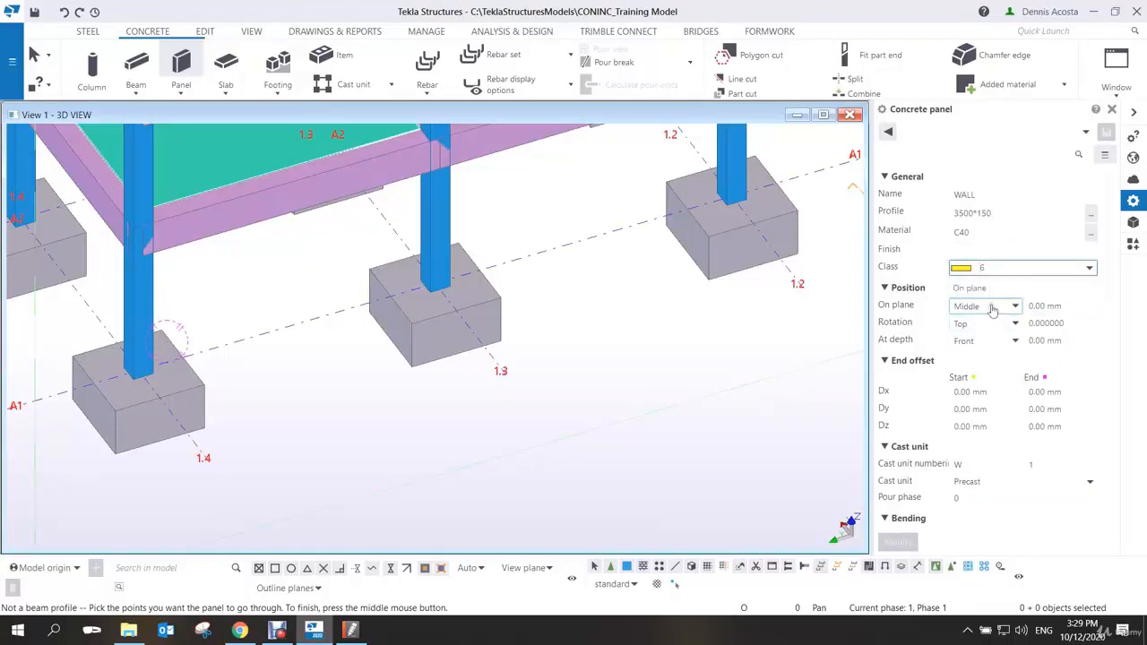
click(993, 307)
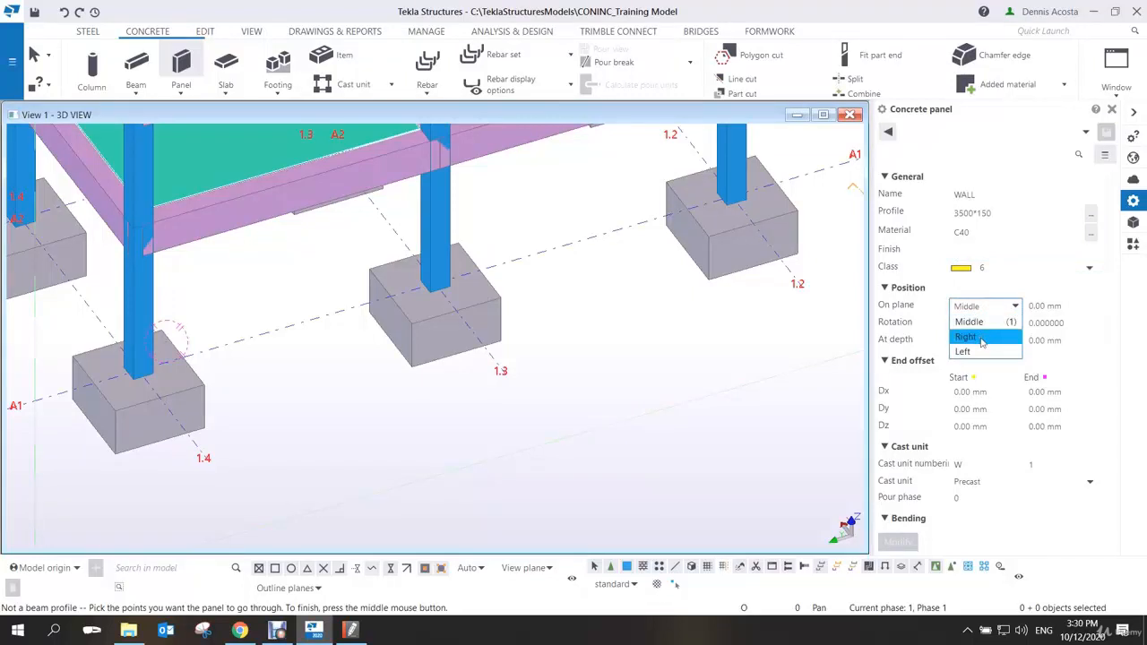
click(966, 337)
scroll(348, 387, up, 8)
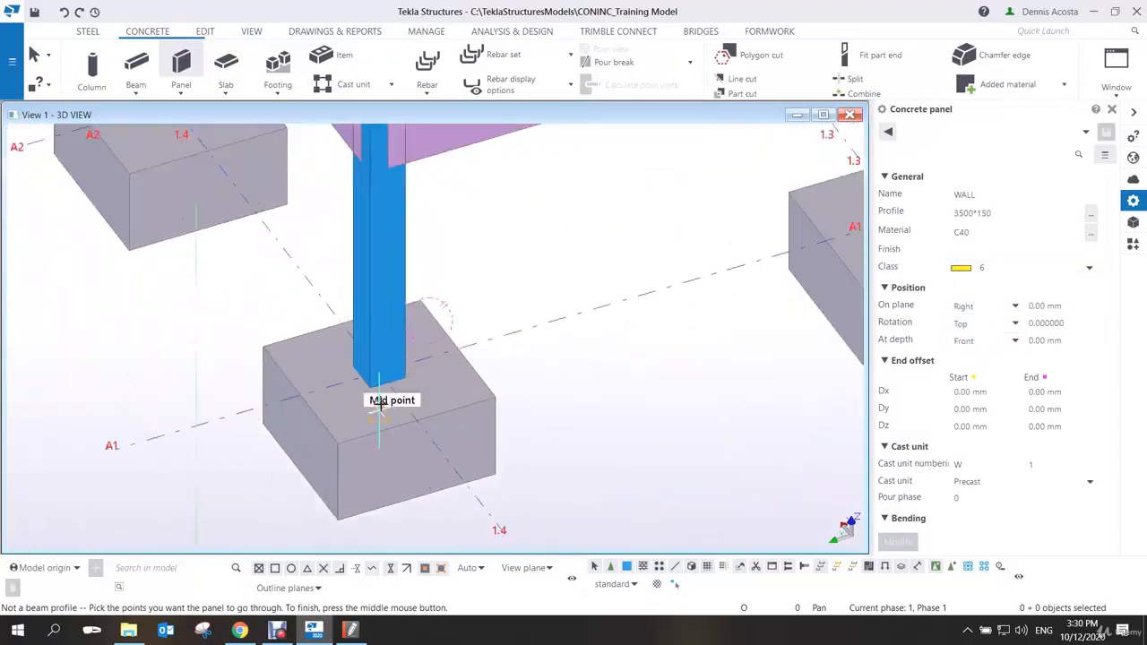
scroll(347, 387, up, 6)
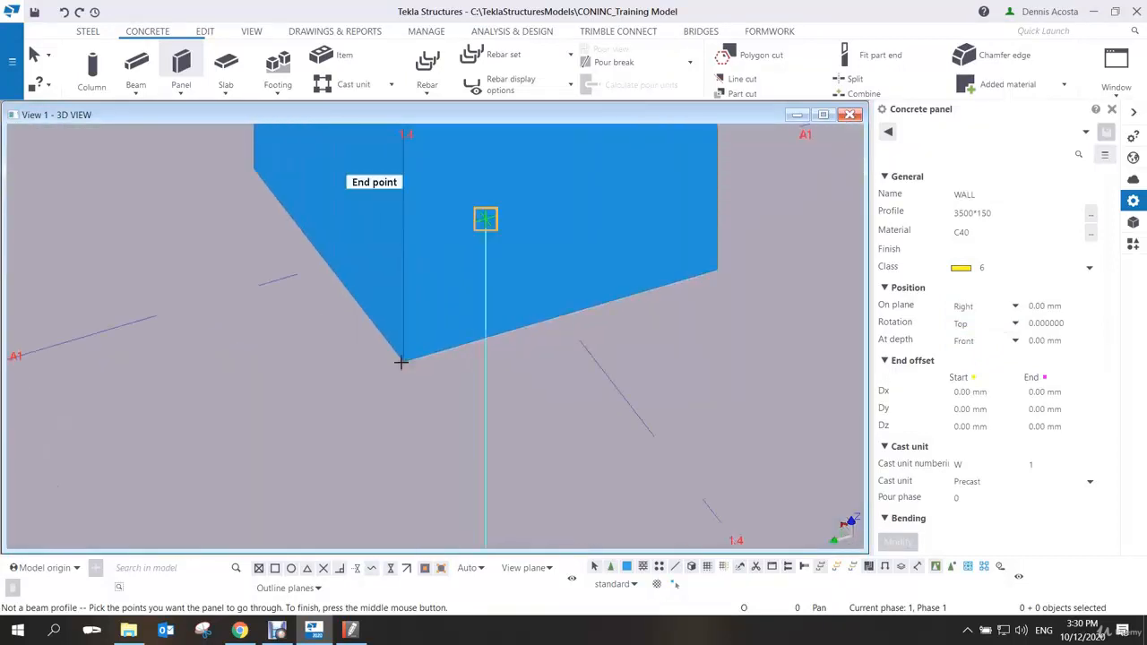
click(403, 361)
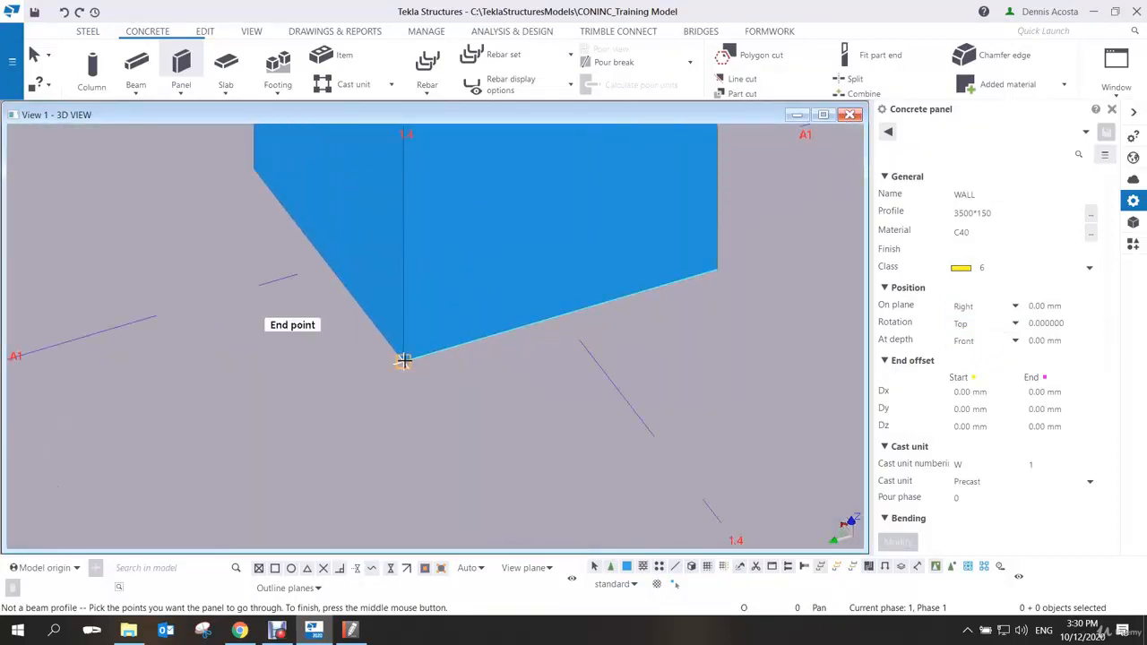
scroll(417, 352, down, 4)
scroll(412, 354, up, 3)
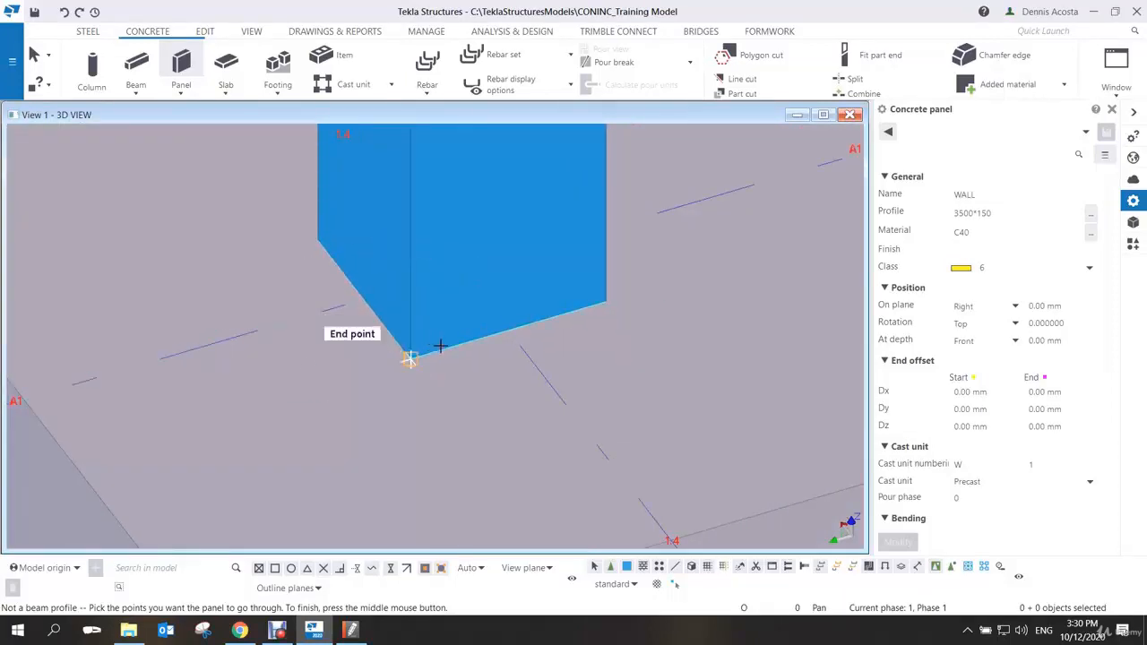
scroll(456, 356, down, 3)
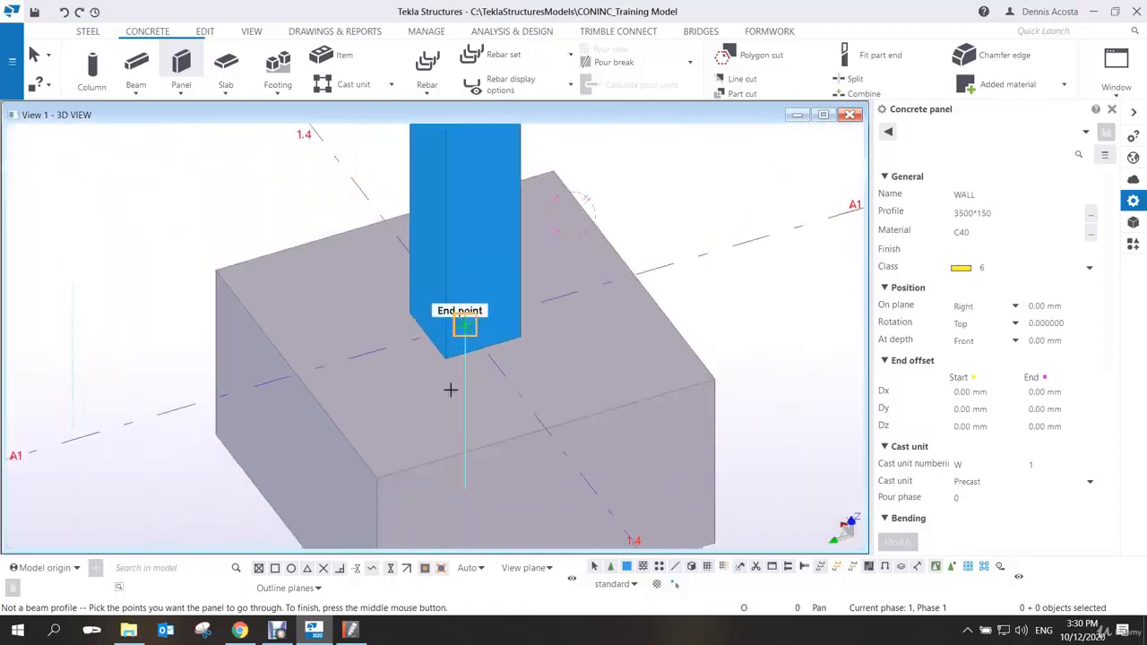
middle_drag(468, 346, 406, 342)
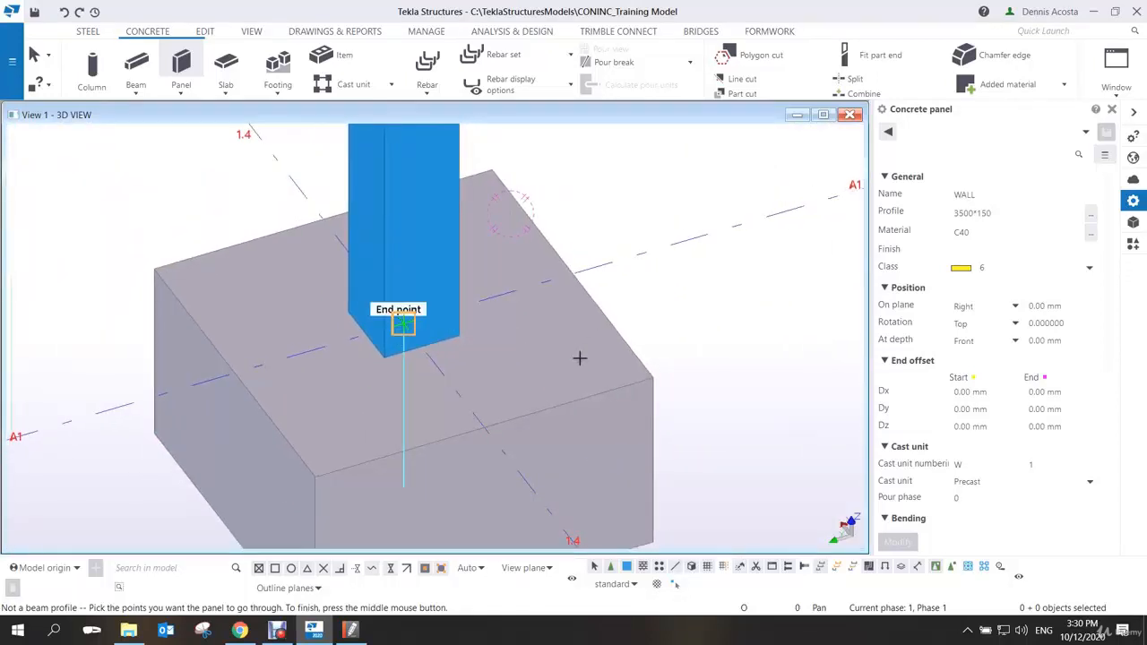
scroll(544, 353, down, 6)
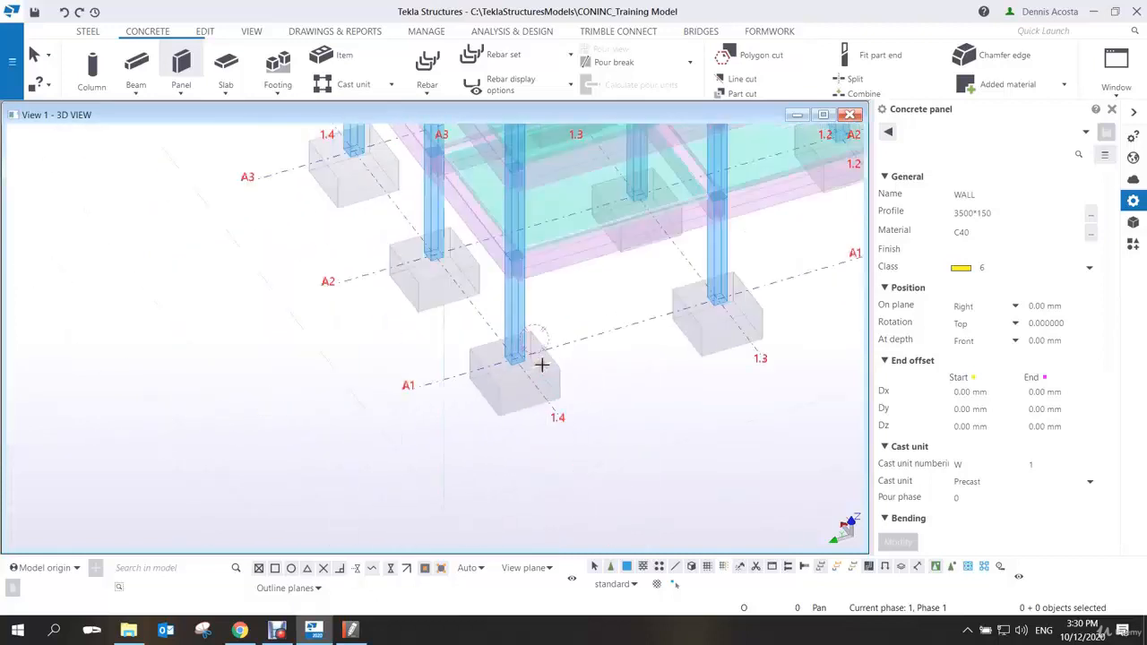
middle_drag(500, 357, 494, 357)
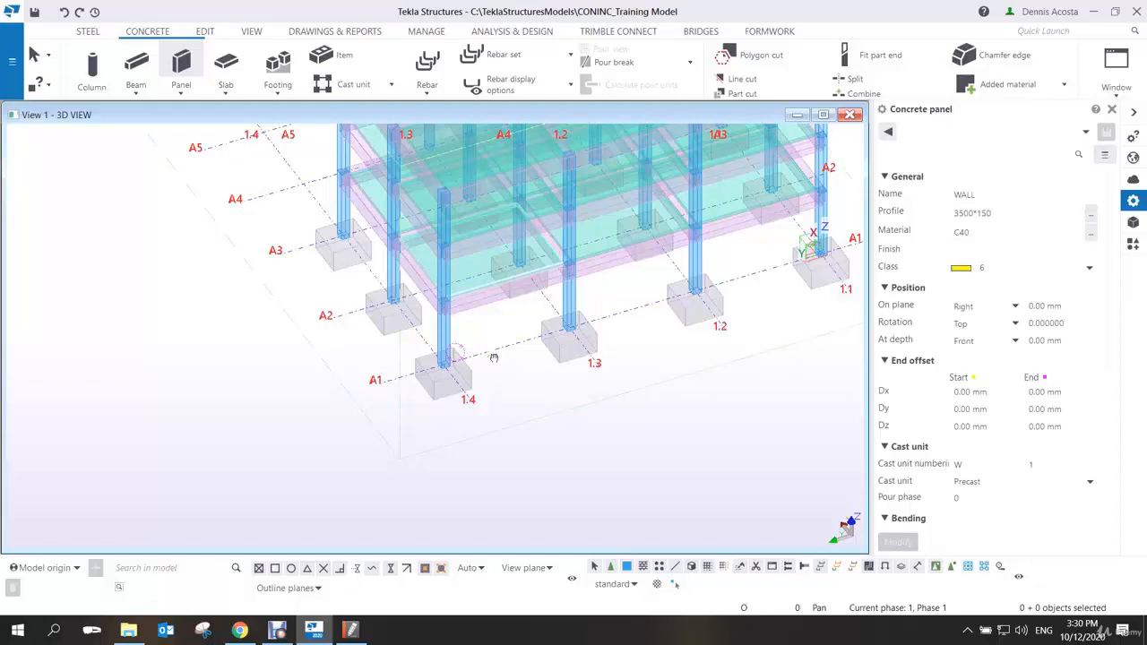
Place a wall panel about 6200 mm long along grid A1, from the outer base corner of column 1.4 to the middle of column 1.3's outer face
scroll(431, 432, up, 10)
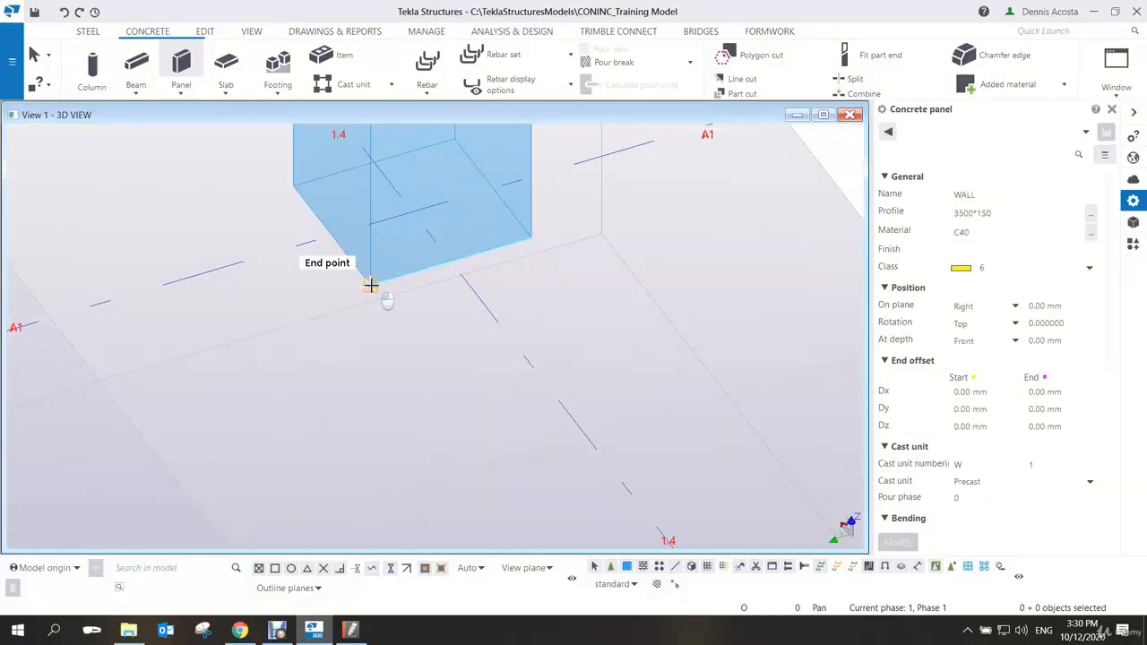
click(371, 285)
scroll(458, 331, down, 5)
middle_drag(656, 320, 742, 195)
middle_drag(387, 274, 244, 343)
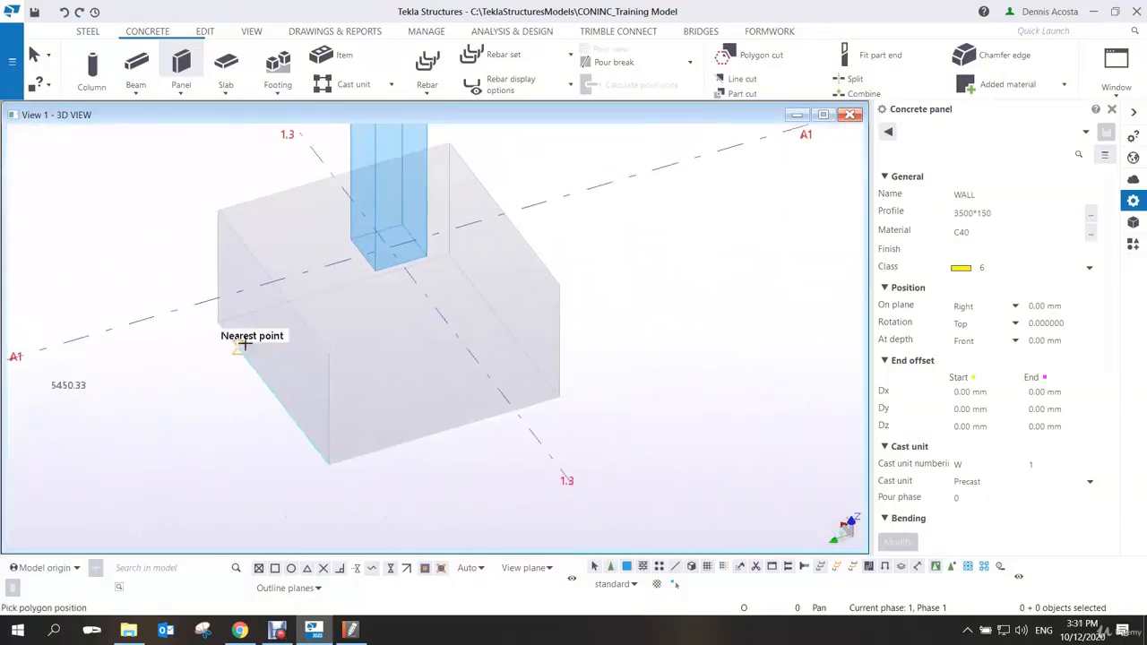
scroll(407, 249, up, 5)
click(458, 224)
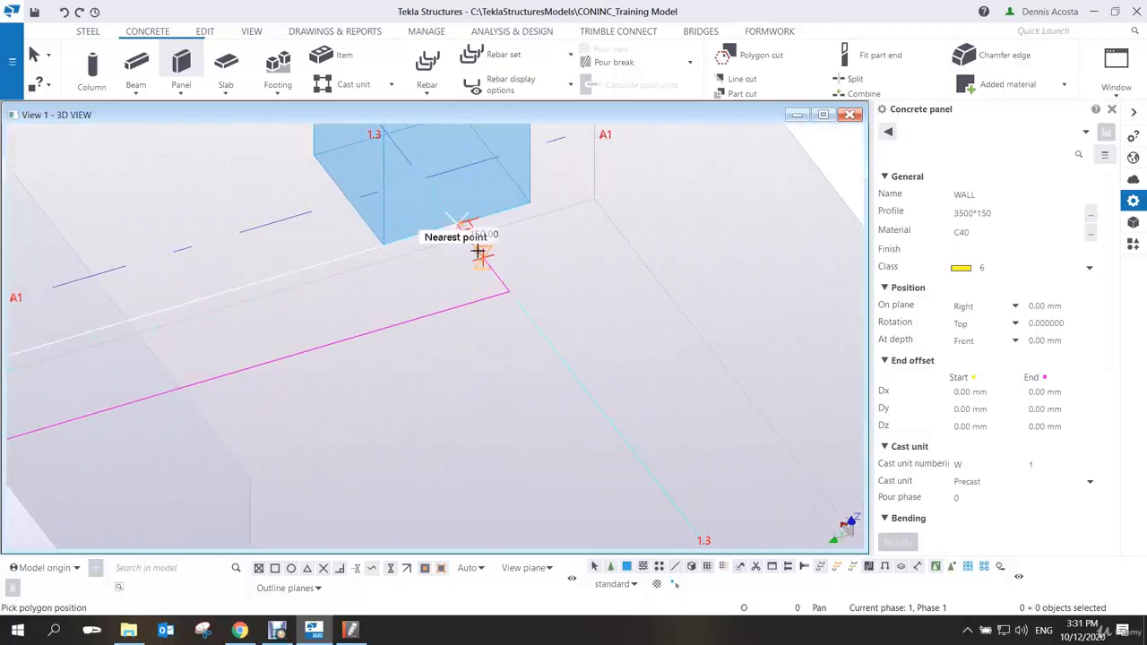
scroll(522, 257, down, 5)
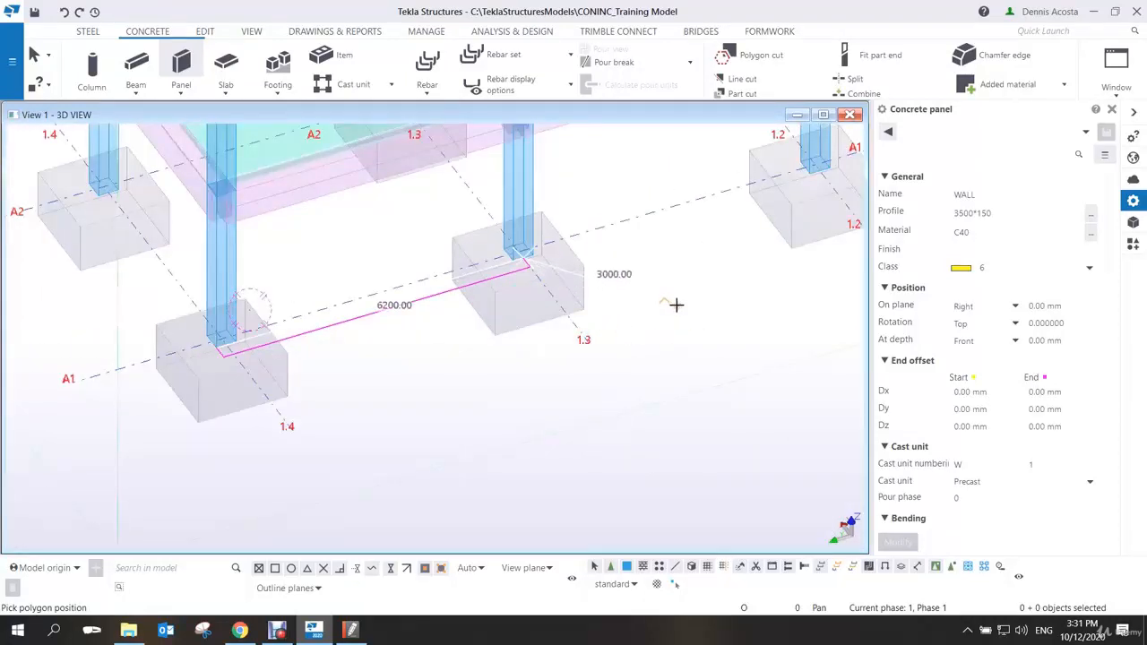
middle_click(677, 305)
Place a second wall panel along grid A1 from the first wall's end at column 1.3 to the middle of column 1.2's outer face
scroll(332, 317, up, 5)
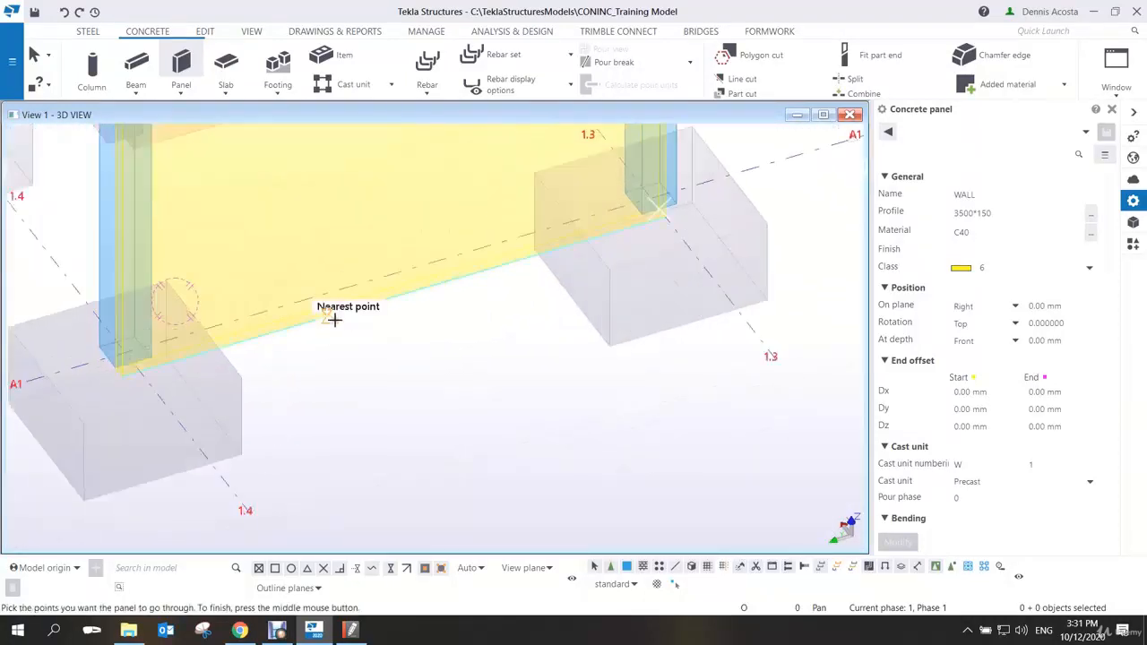
middle_drag(108, 387, 397, 393)
scroll(350, 389, up, 2)
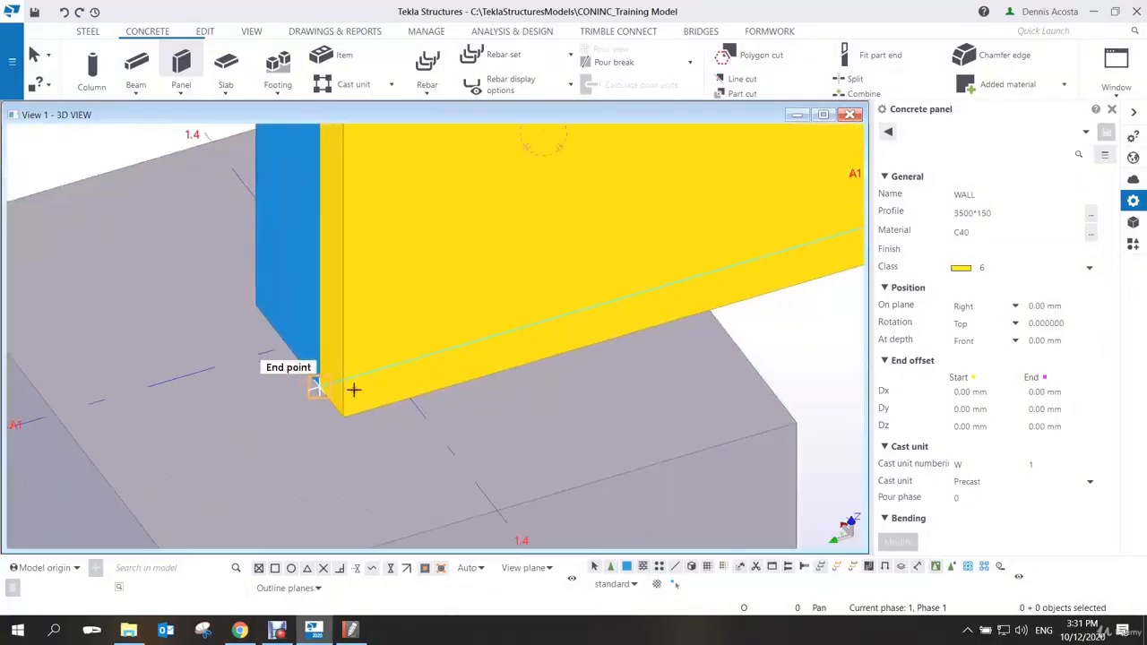
ctrl+middle_drag(314, 390, 314, 356)
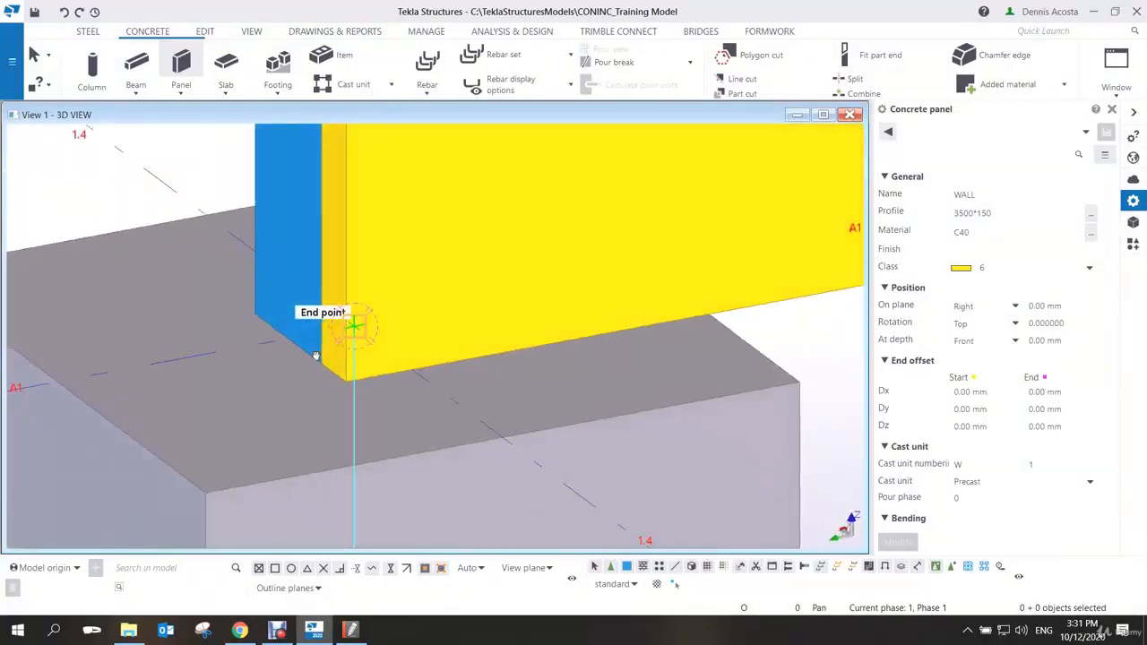
scroll(333, 366, down, 6)
scroll(393, 368, down, 3)
scroll(457, 342, up, 6)
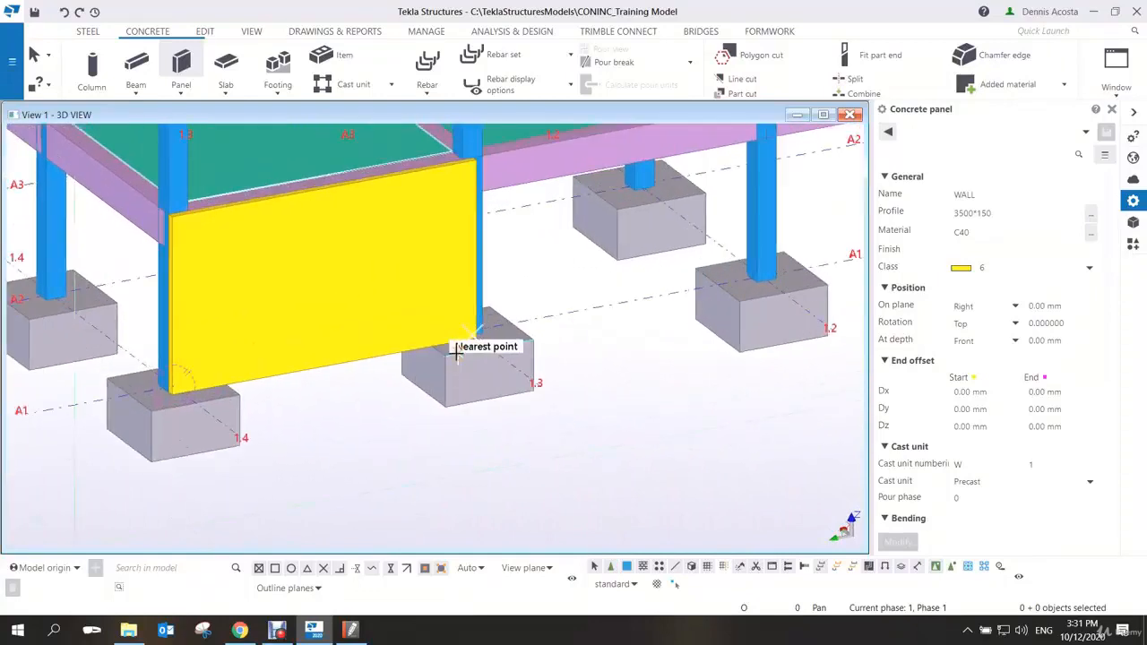
scroll(462, 337, up, 5)
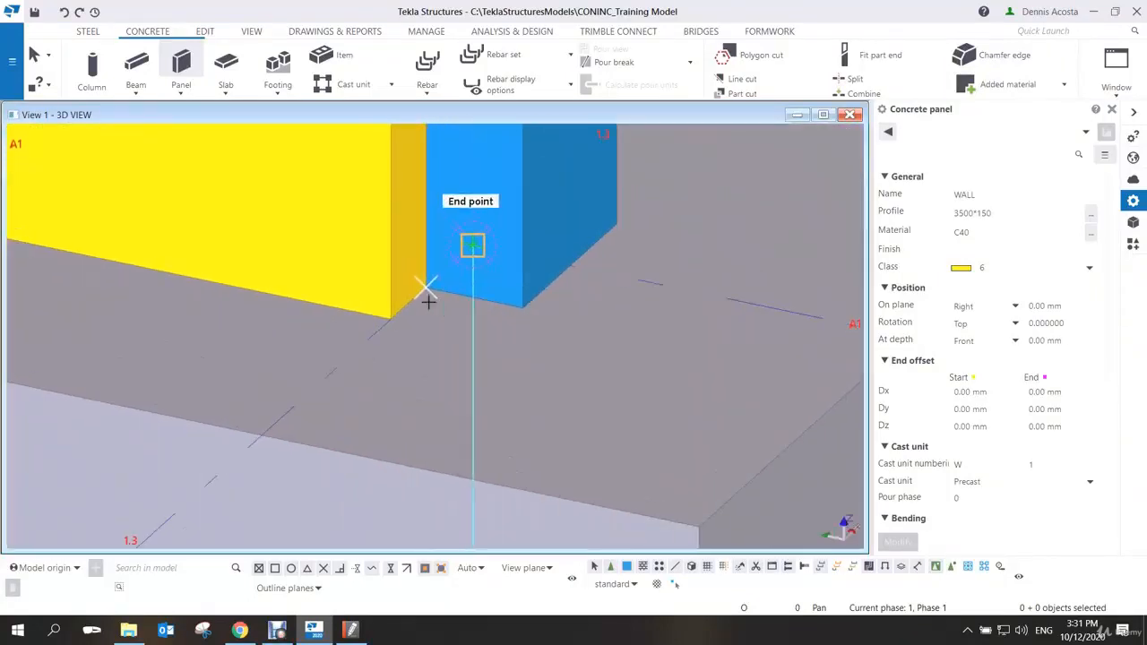
click(426, 285)
scroll(475, 341, down, 6)
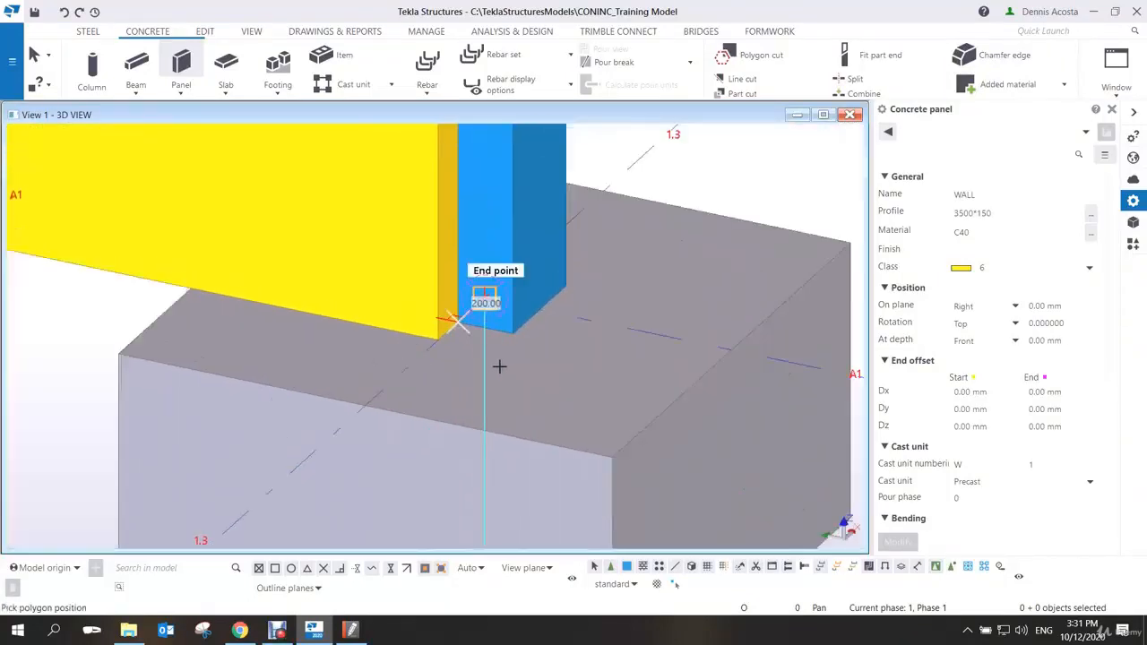
scroll(534, 400, up, 5)
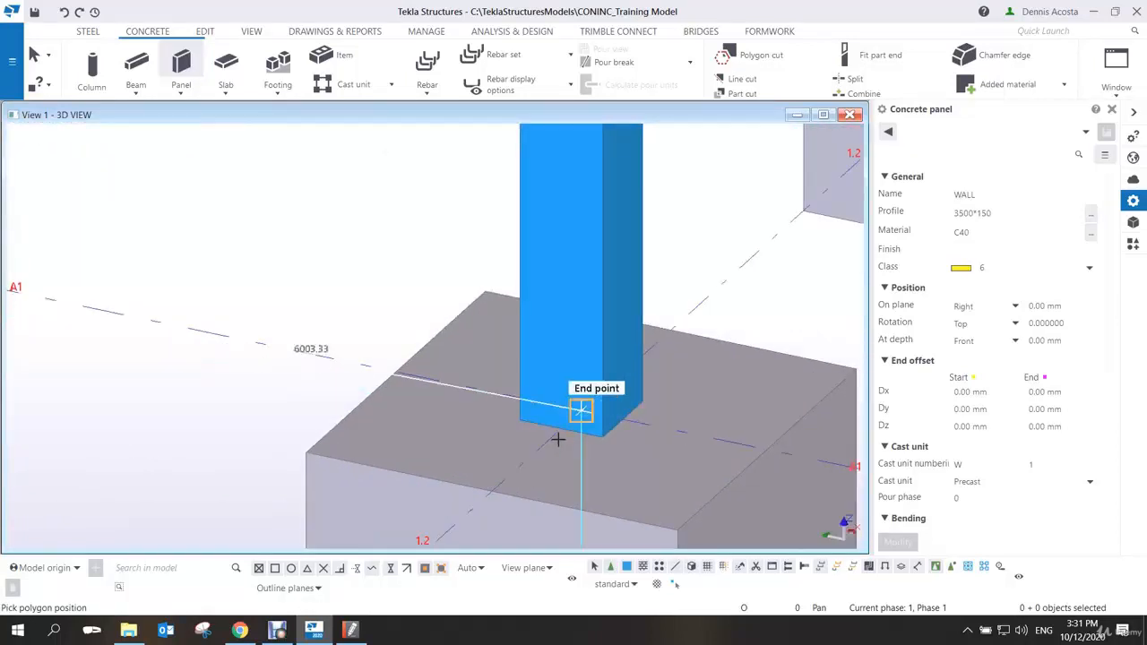
click(560, 429)
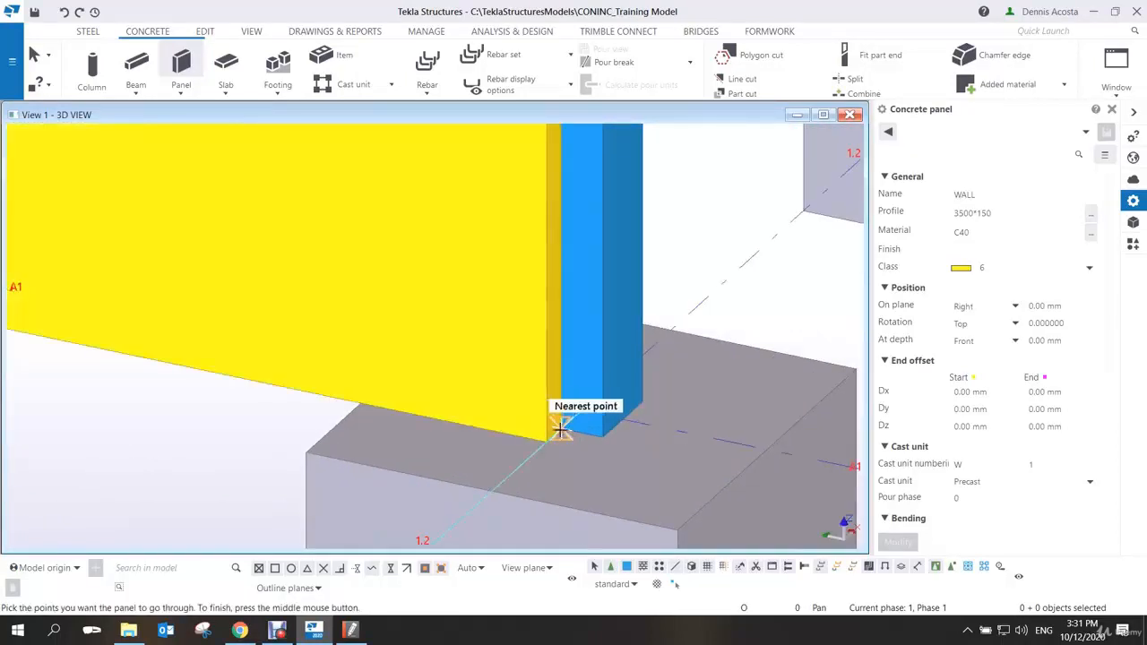
Place a third wall panel about 6200 mm long along A1, from the wall end at column 1.2 to column 1.1's outer corner, and end the panel command
scroll(561, 429, up, 3)
scroll(566, 427, down, 6)
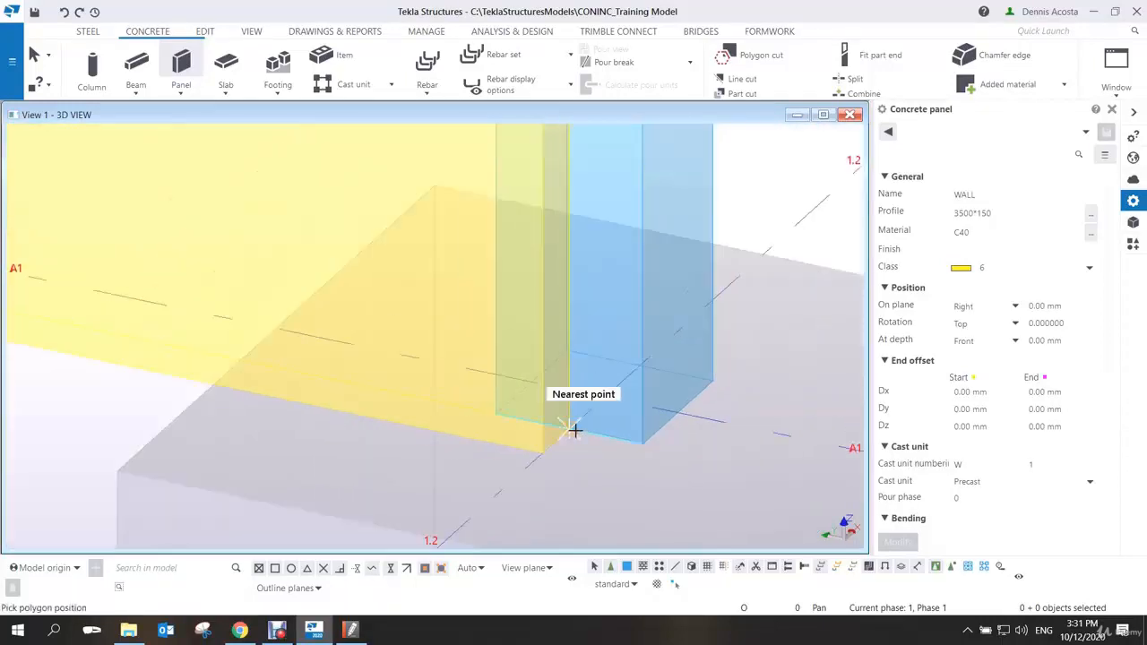
scroll(573, 369, up, 3)
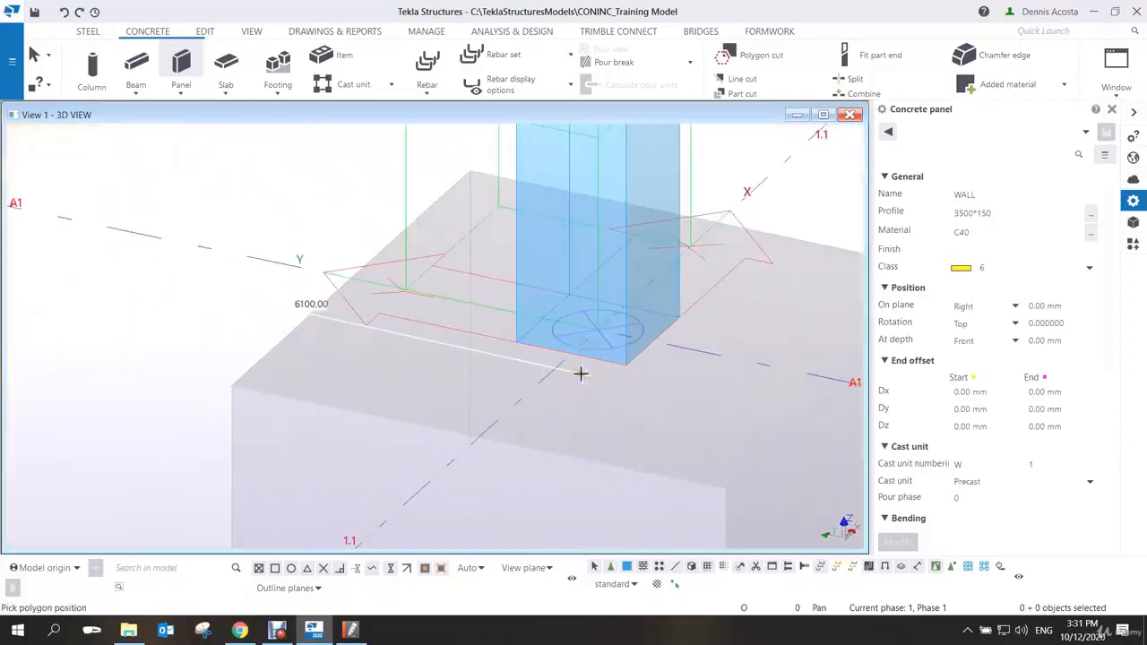
scroll(511, 380, down, 8)
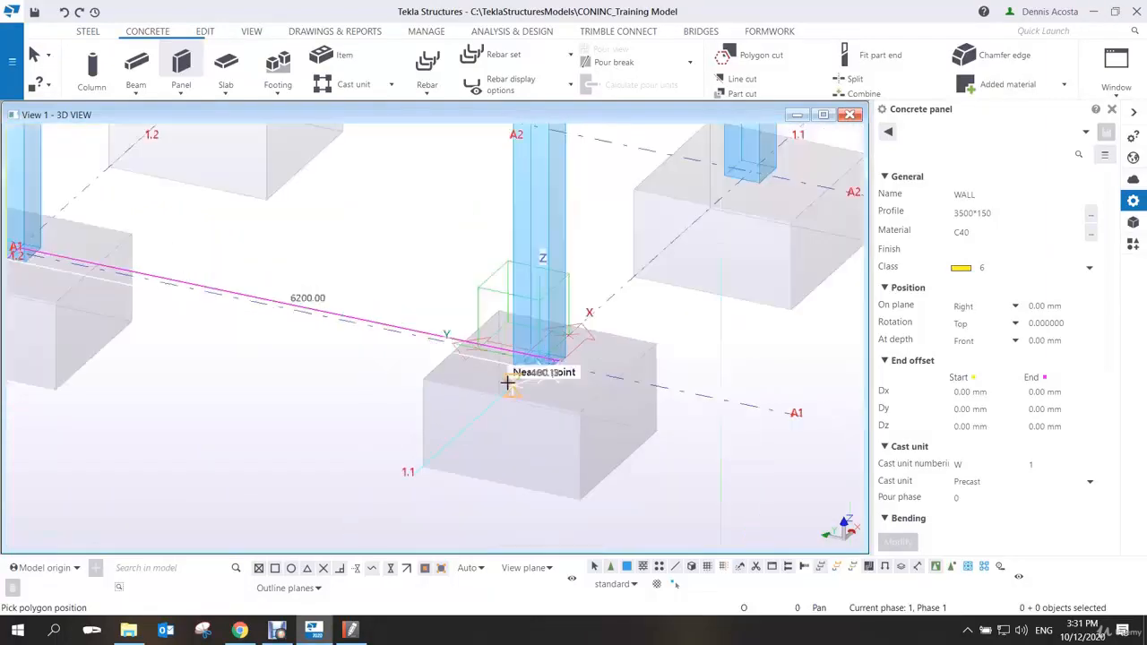
middle_click(473, 362)
right_click(636, 325)
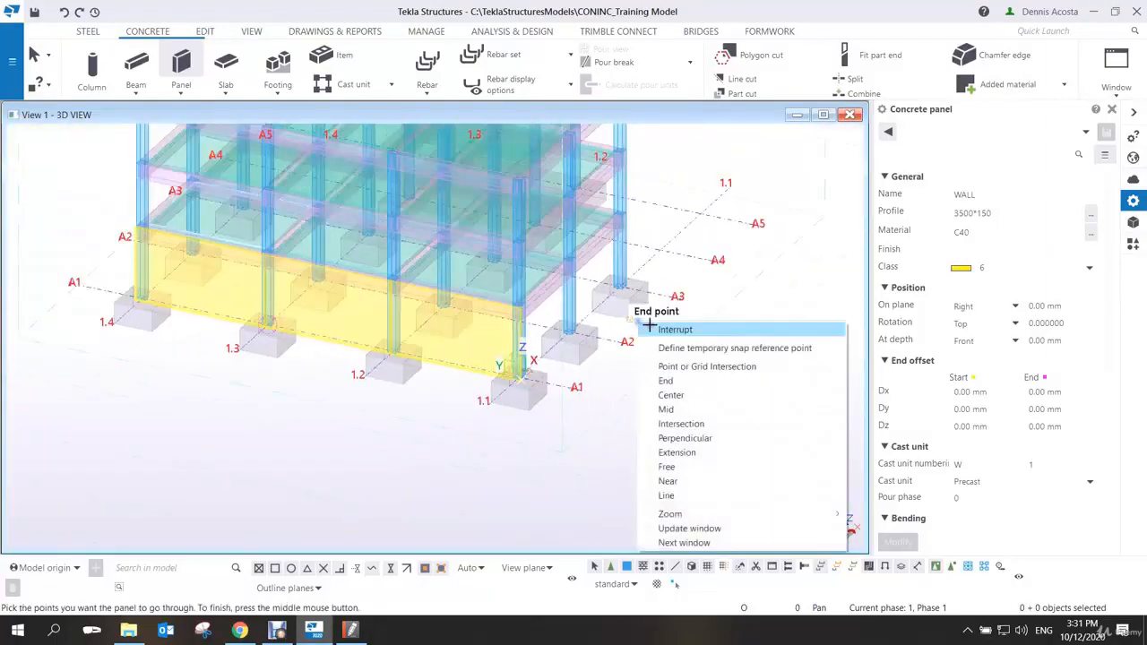
click(652, 329)
Show the model opaque and examine the three walls along grid A1, especially at the 1.4 corner column and first-floor beams
key(ctrl+4)
scroll(556, 384, down, 6)
scroll(432, 354, up, 2)
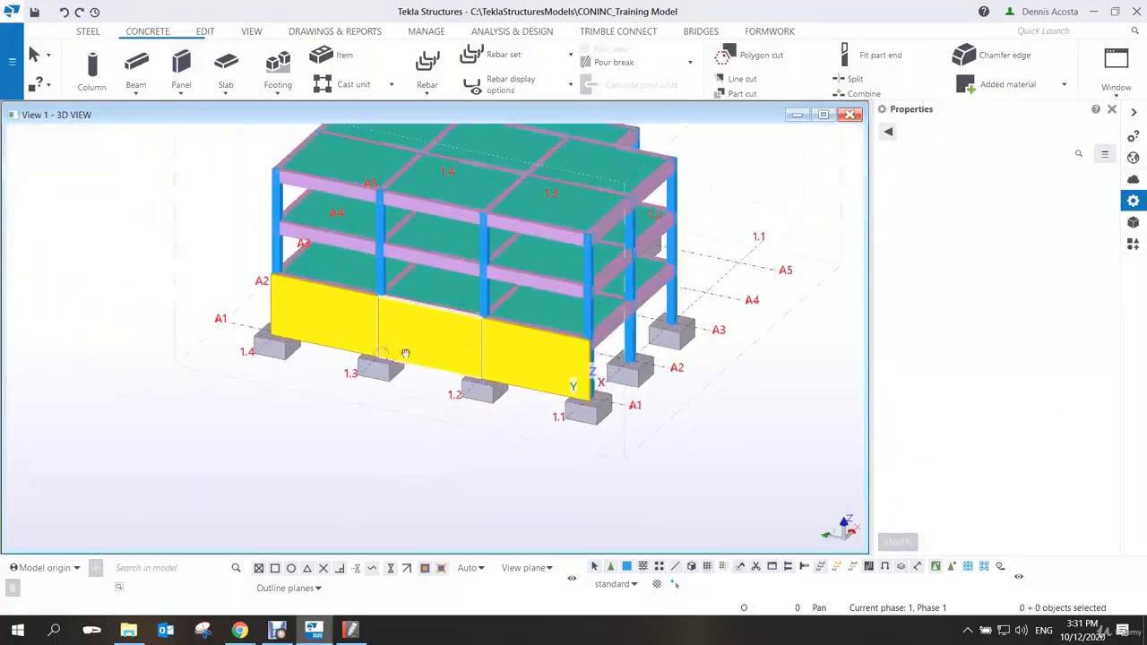
ctrl+middle_drag(404, 353, 607, 349)
scroll(369, 369, up, 4)
middle_drag(345, 368, 486, 350)
scroll(575, 309, up, 4)
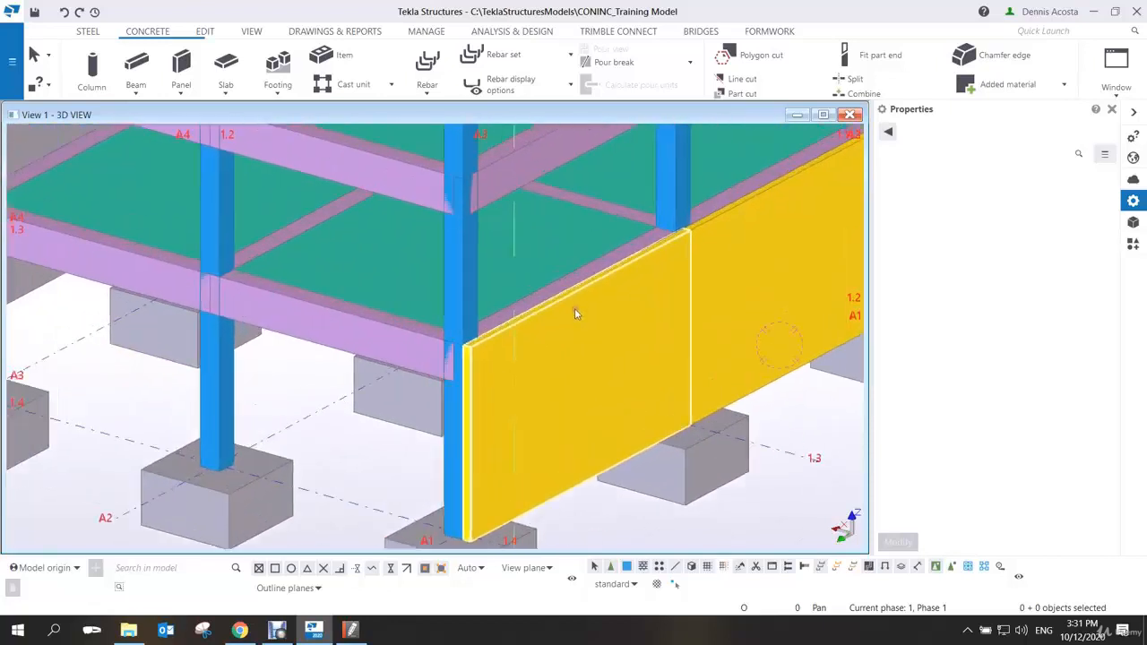
scroll(520, 367, down, 4)
scroll(555, 374, up, 4)
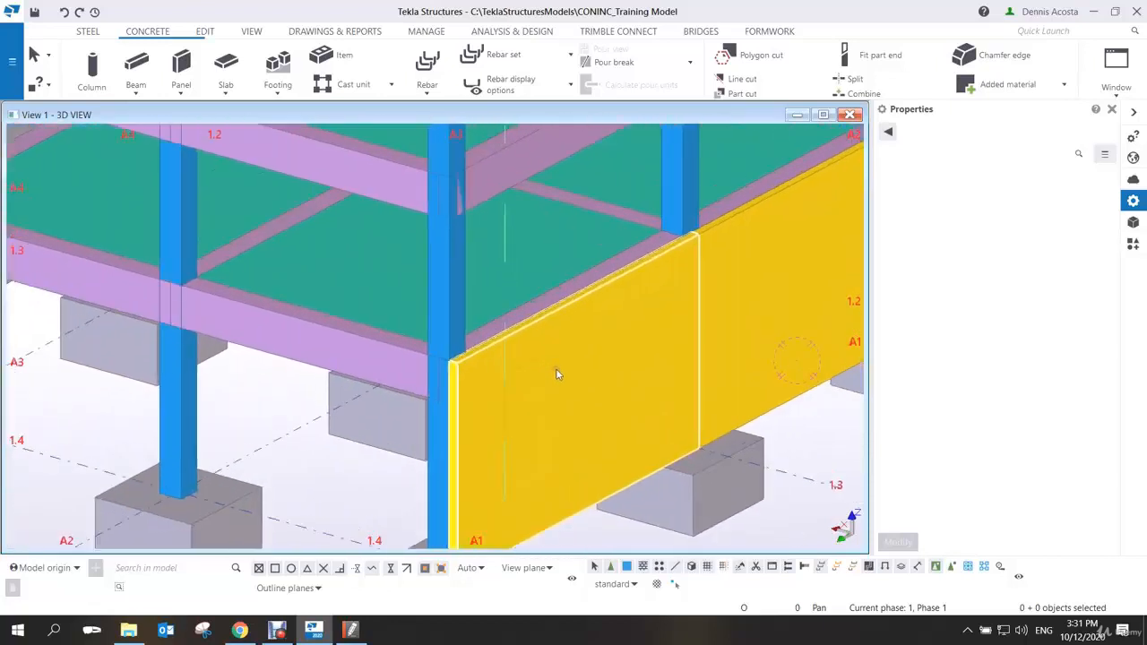
Examine the three ground-storey walls along grid A1 from outside and from the building's grid 1.4 end
scroll(556, 375, down, 5)
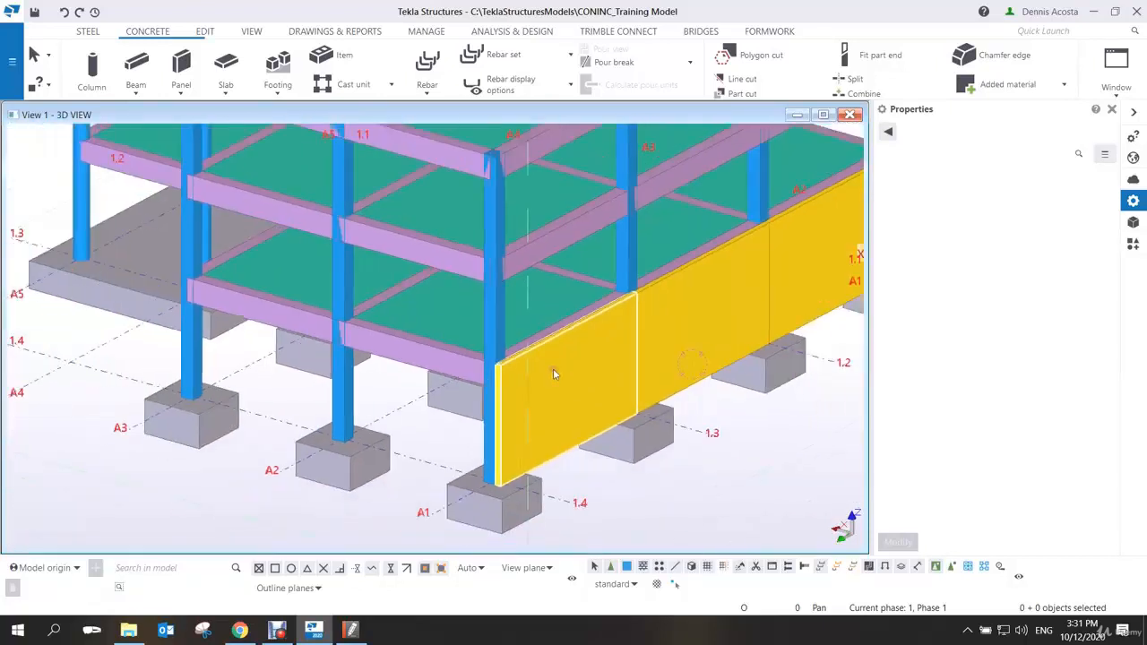
ctrl+middle_drag(601, 390, 632, 412)
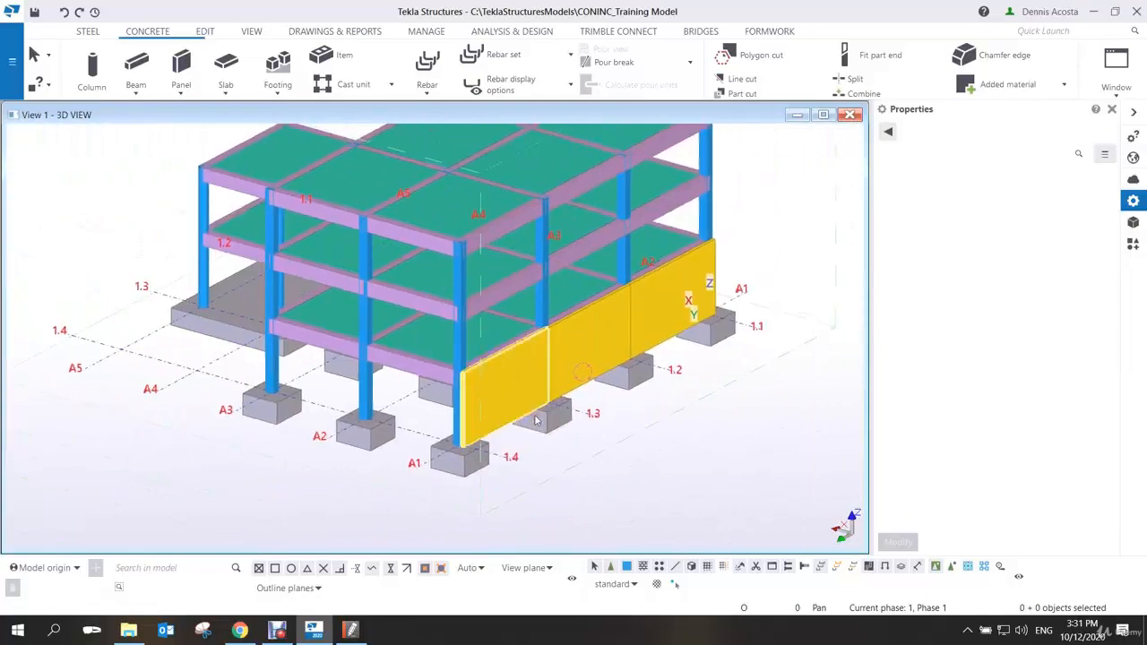
ctrl+middle_drag(516, 419, 722, 391)
ctrl+middle_drag(792, 349, 287, 412)
middle_drag(756, 437, 545, 354)
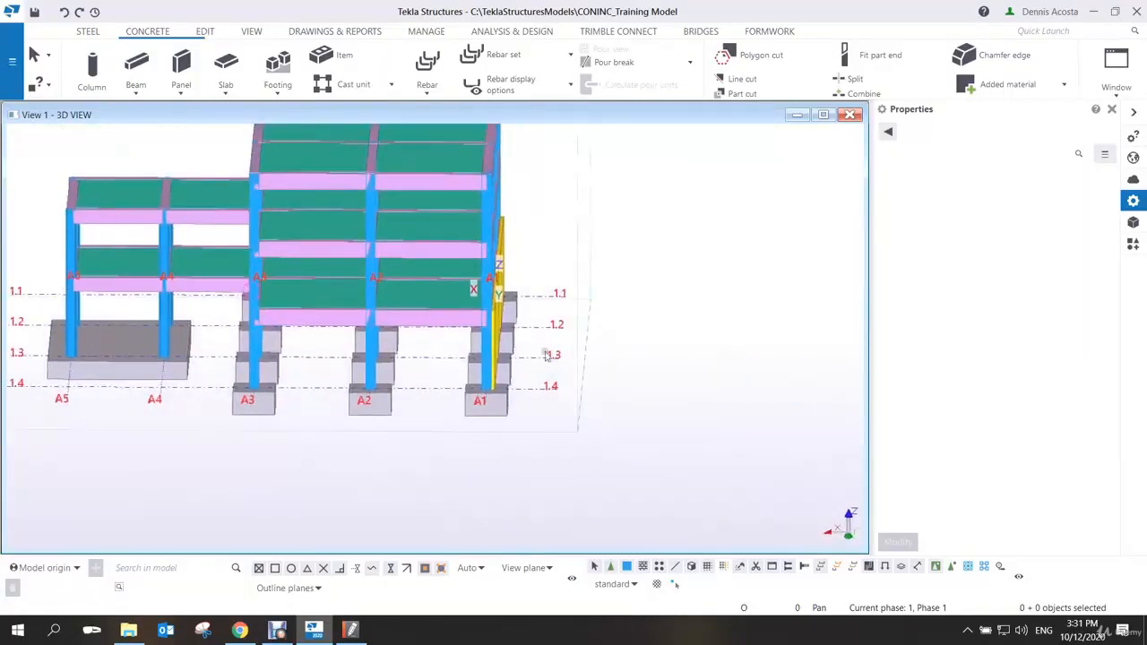
scroll(517, 371, up, 8)
ctrl+middle_drag(404, 410, 372, 416)
scroll(403, 411, up, 2)
Select the wall panel at column 1.4 on grid A1 and inspect how its base end meets the column
right_click(409, 418)
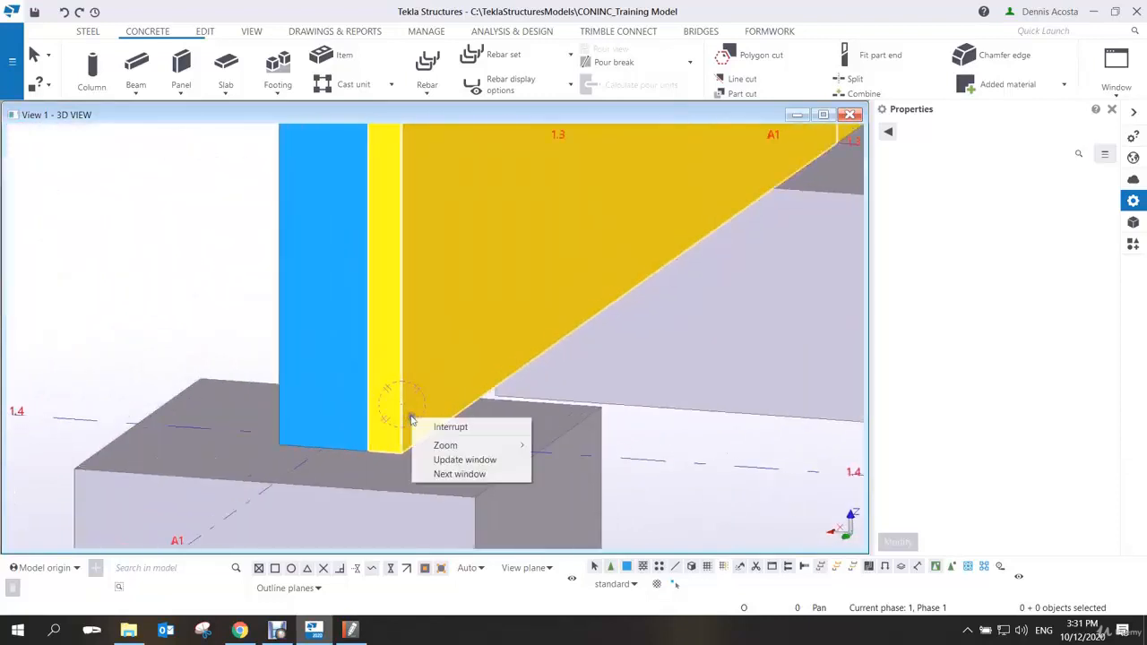
click(401, 412)
scroll(366, 461, up, 6)
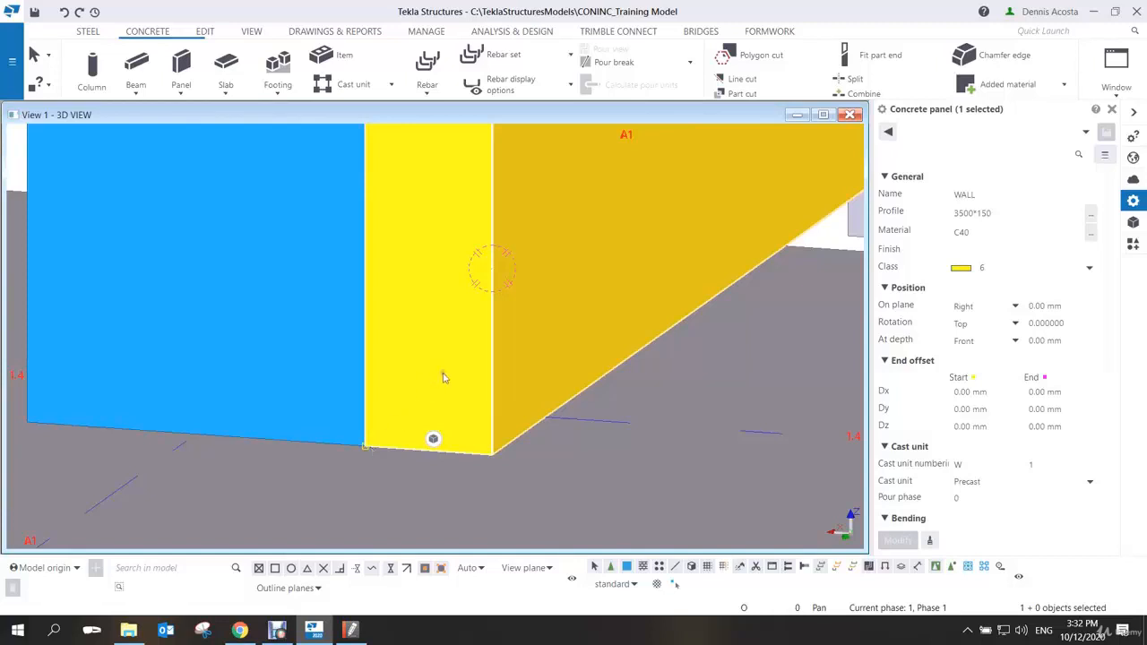
scroll(446, 376, down, 10)
scroll(513, 352, up, 2)
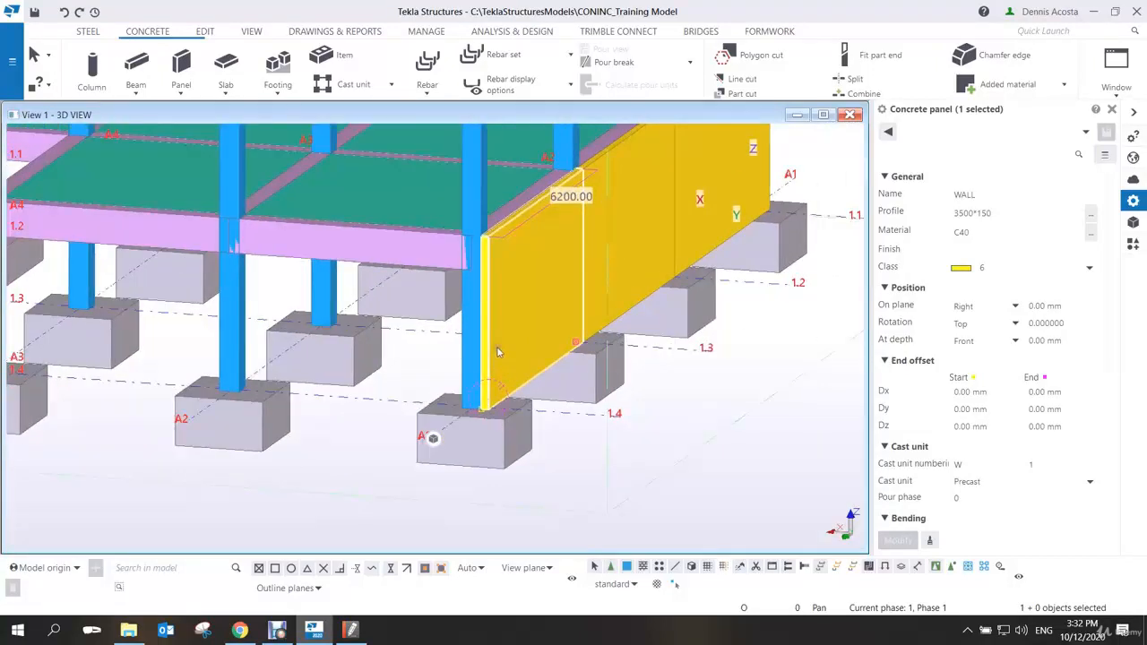
scroll(483, 377, down, 2)
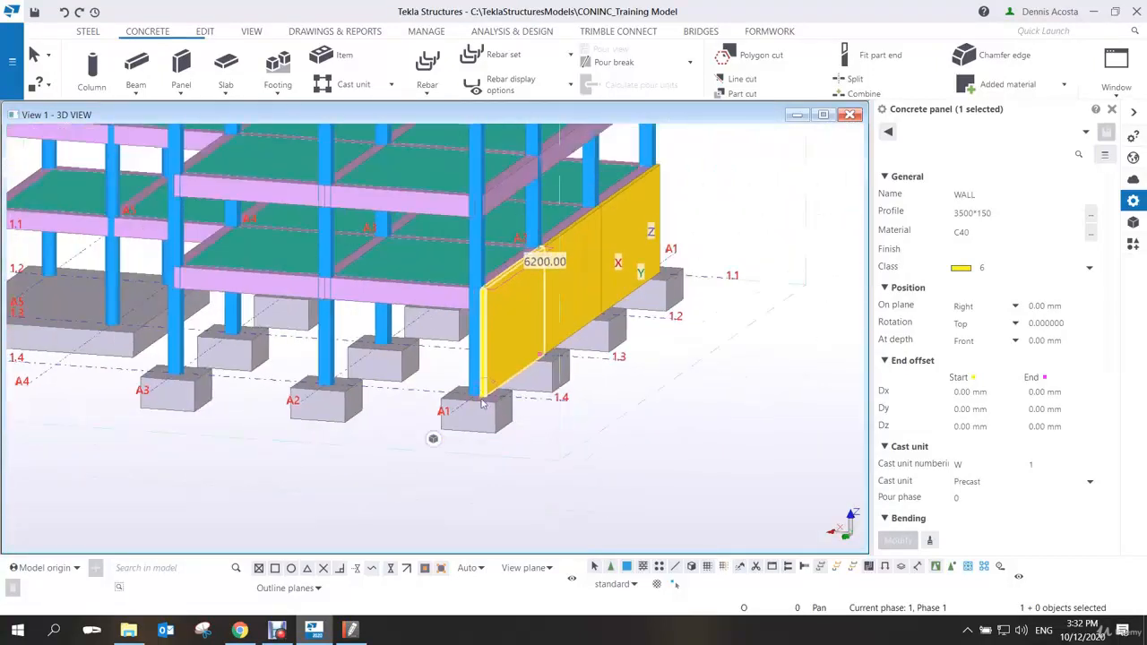
scroll(482, 378, down, 2)
scroll(361, 381, up, 5)
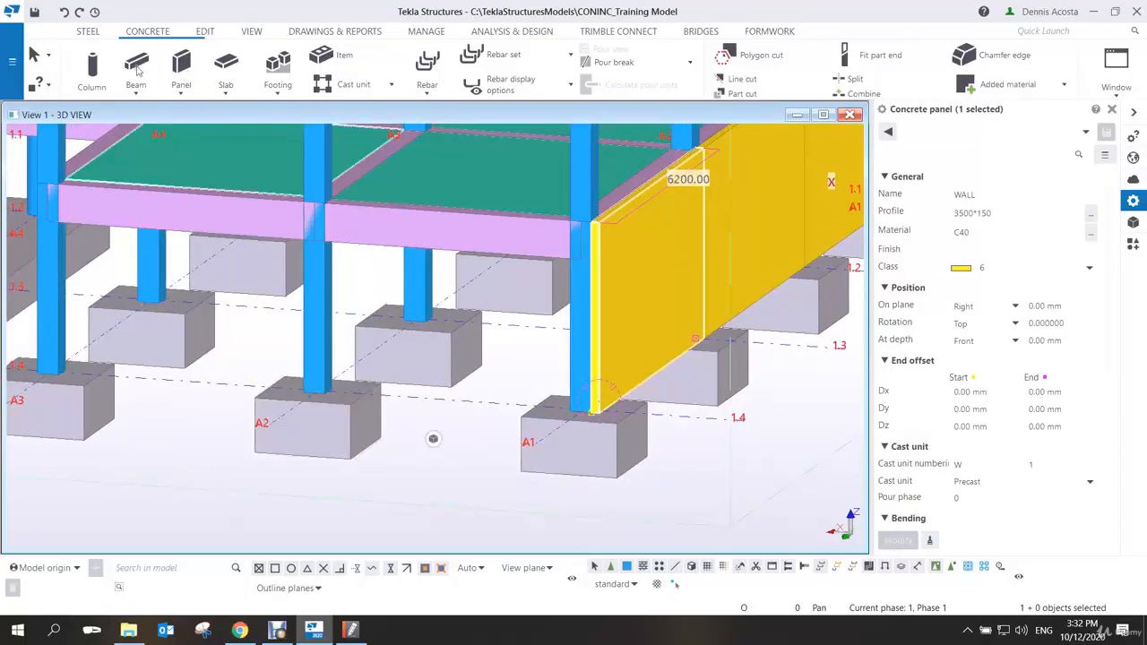
Place a wall panel about 5200 mm long along grid 1.4, from column A3's outer base corner to the middle of column A2's outer face
click(181, 62)
scroll(305, 359, up, 5)
scroll(325, 390, up, 1)
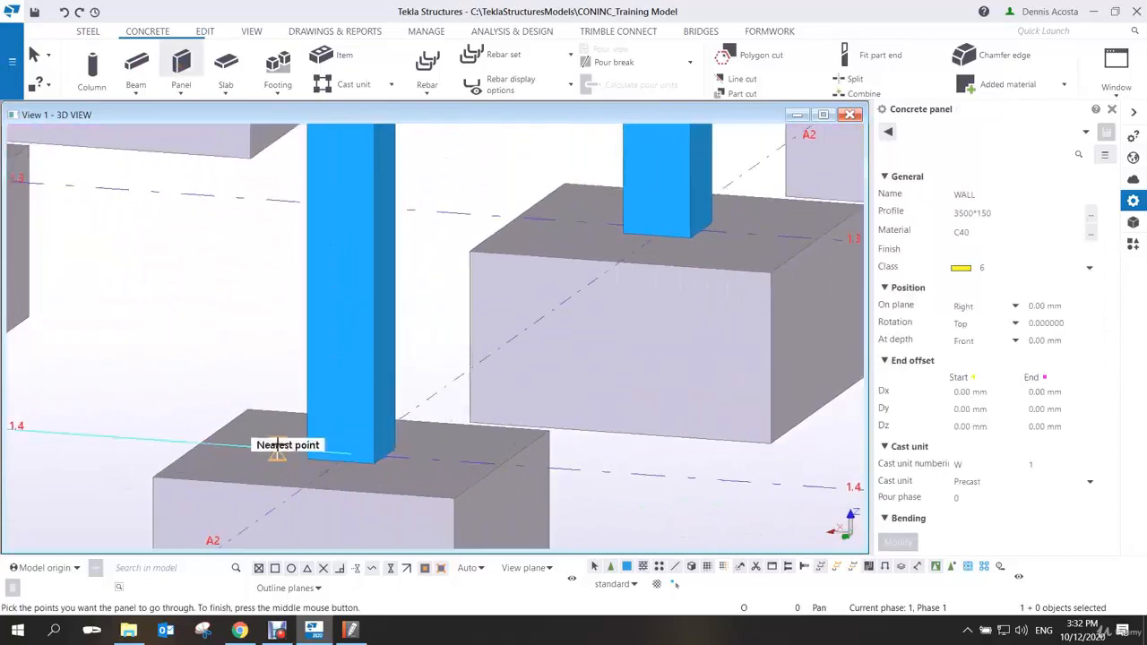
scroll(276, 443, down, 3)
middle_drag(276, 443, 624, 415)
scroll(179, 403, up, 3)
scroll(195, 384, up, 2)
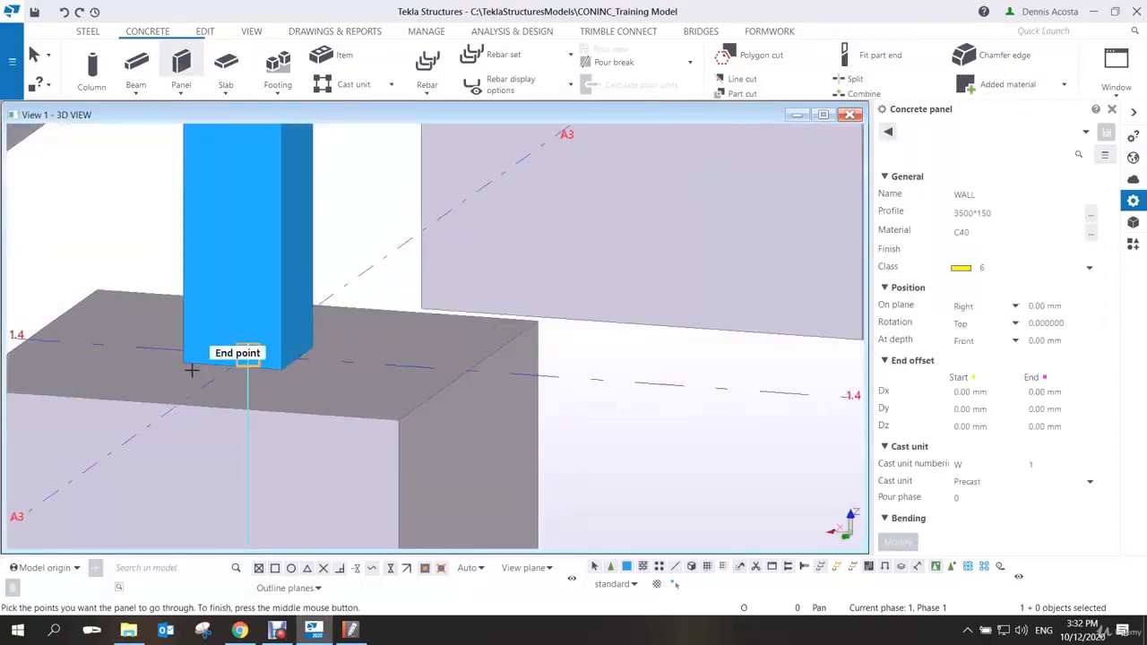
click(185, 365)
middle_drag(395, 413, 176, 338)
scroll(175, 337, down, 3)
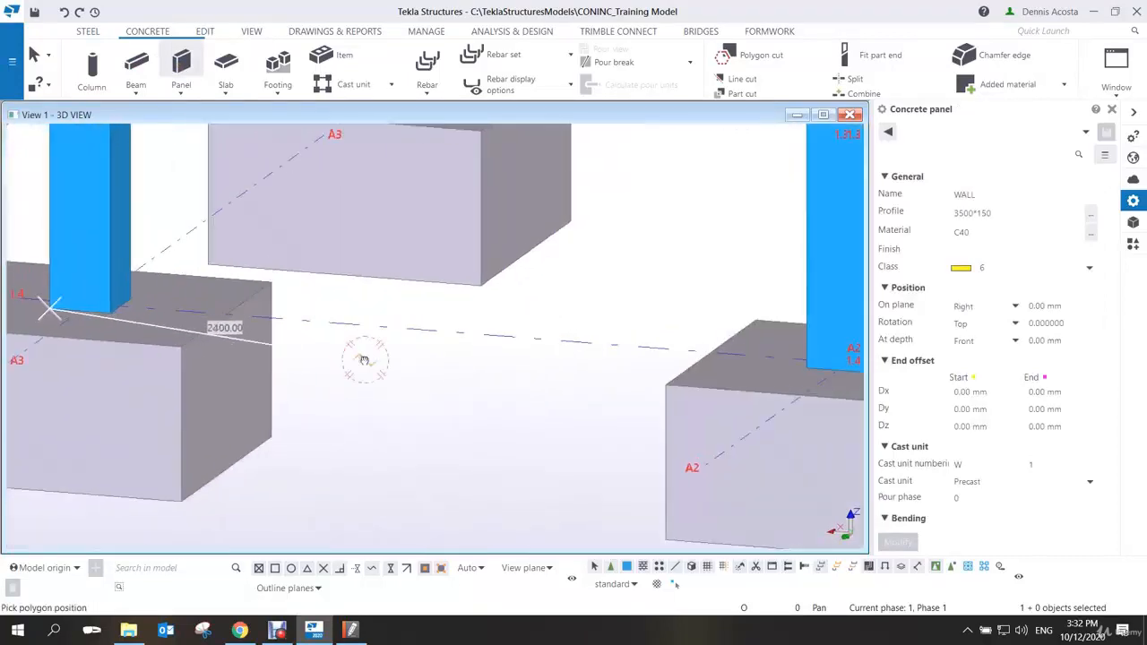
scroll(480, 381, up, 6)
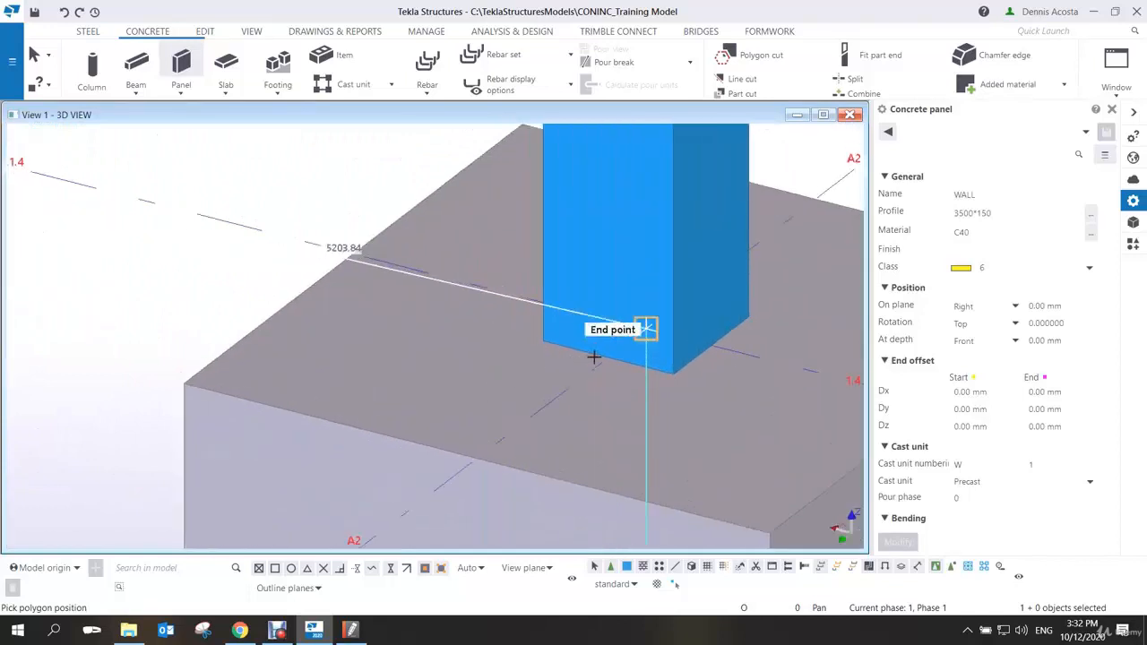
click(609, 360)
middle_click(698, 368)
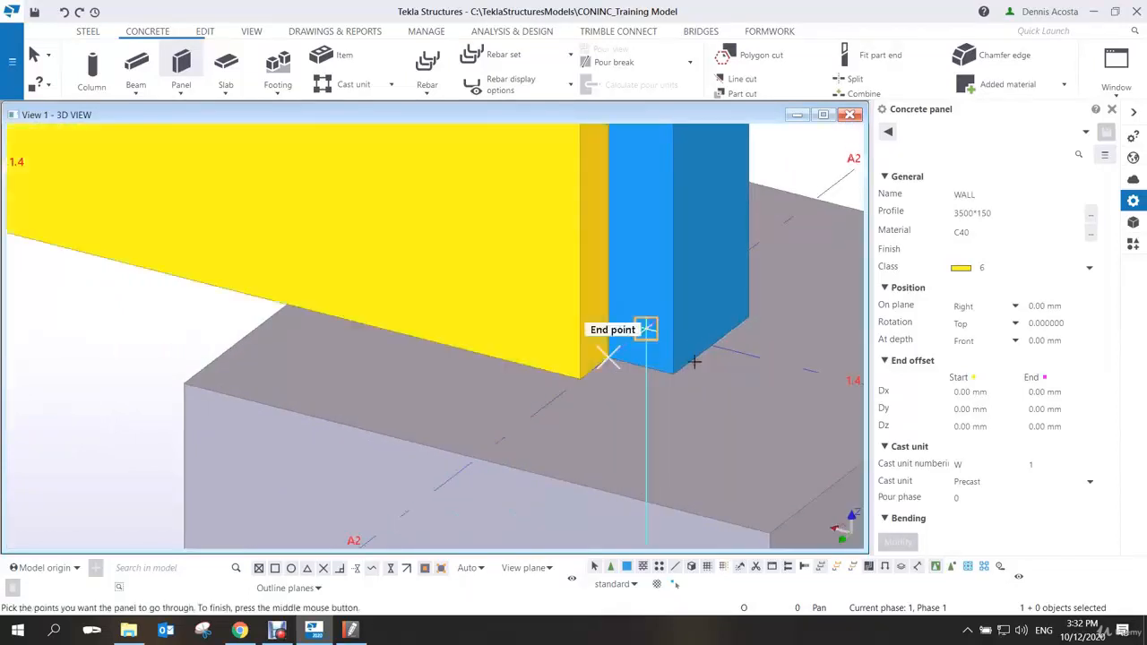
Place a second panel 5350 mm long along grid 1.4, from the first one's end to the outer corner of the A1 wall, and end the command
scroll(627, 354, up, 2)
click(596, 353)
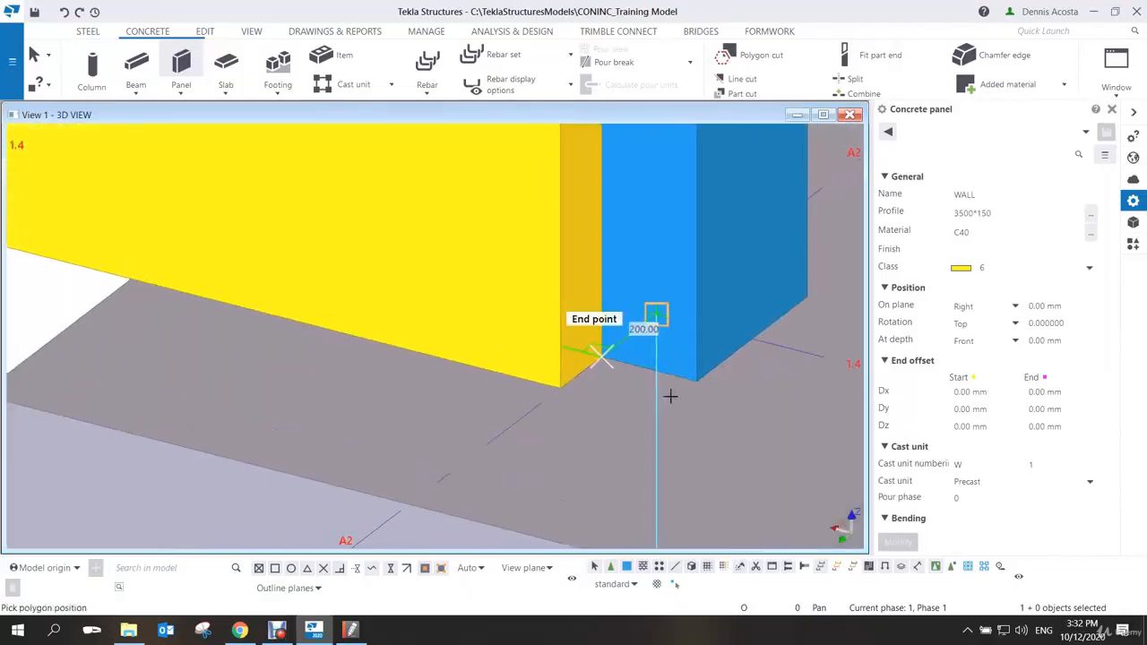
scroll(677, 400, down, 4)
middle_drag(784, 454, 331, 313)
scroll(609, 363, down, 1)
middle_drag(609, 363, 331, 278)
scroll(555, 346, up, 5)
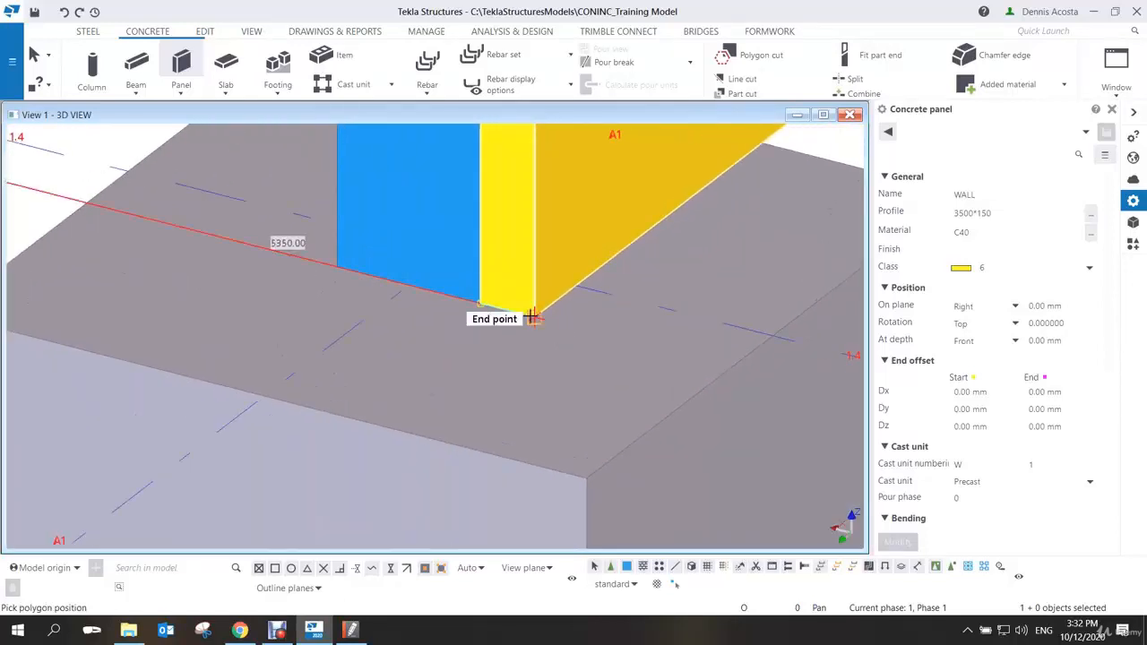
click(533, 318)
scroll(666, 341, up, 3)
right_click(632, 302)
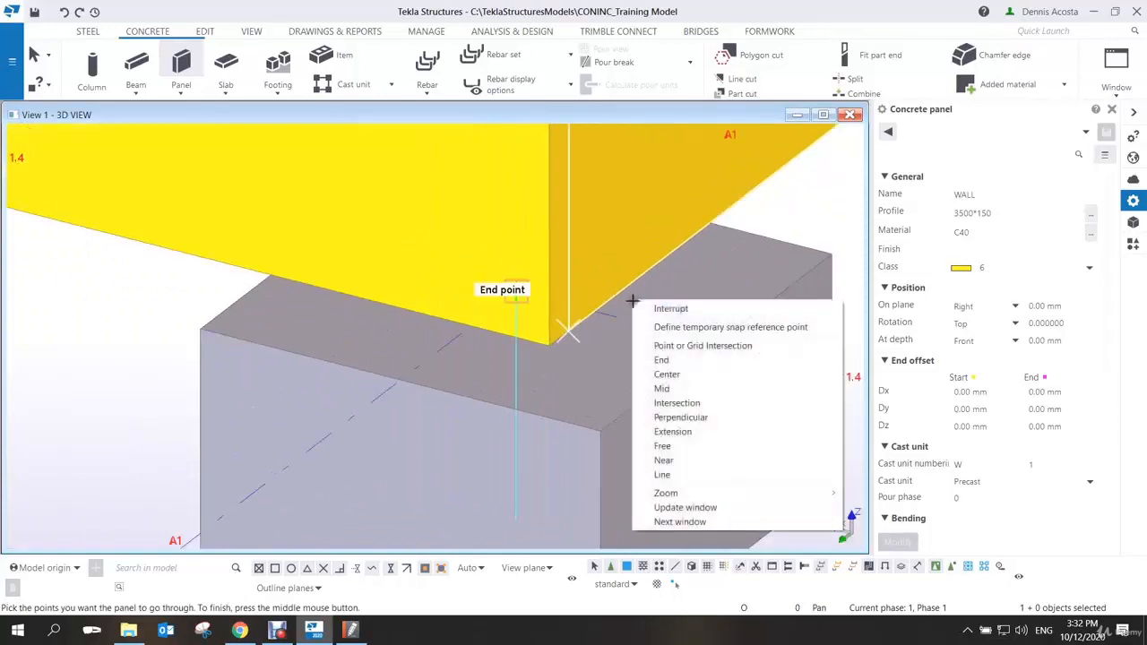
click(664, 308)
Examine the joint where the grid 1.4 and grid A1 walls meet, then the whole building from the opposite side
scroll(643, 342, down, 3)
scroll(628, 418, up, 5)
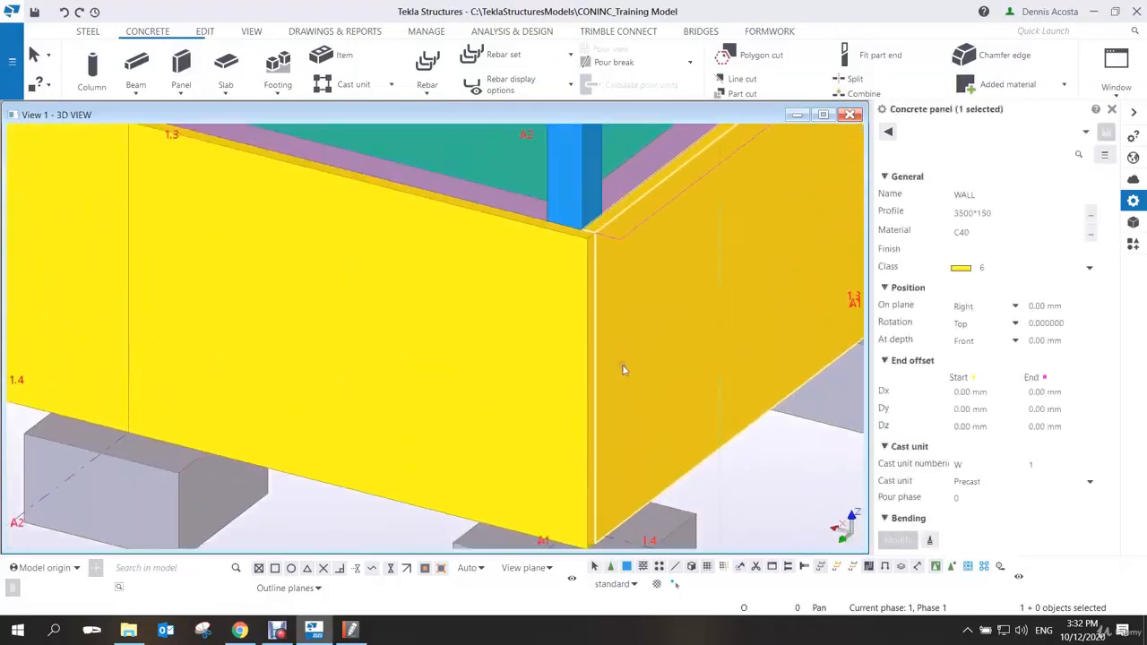
scroll(618, 358, down, 3)
scroll(592, 255, up, 6)
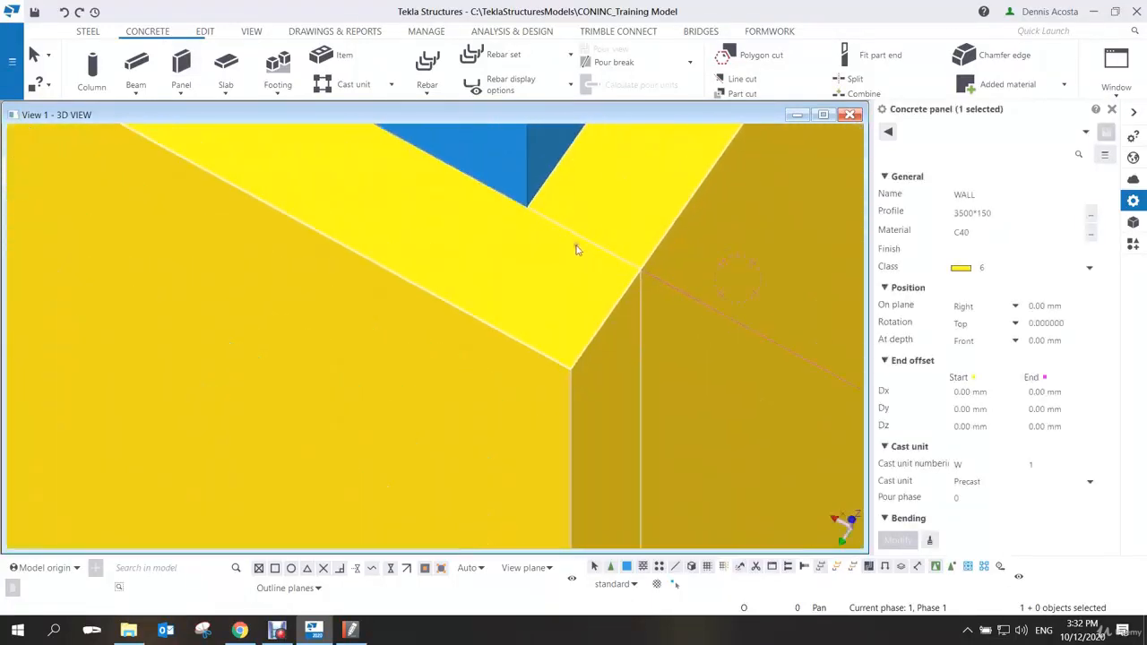
scroll(578, 252, down, 6)
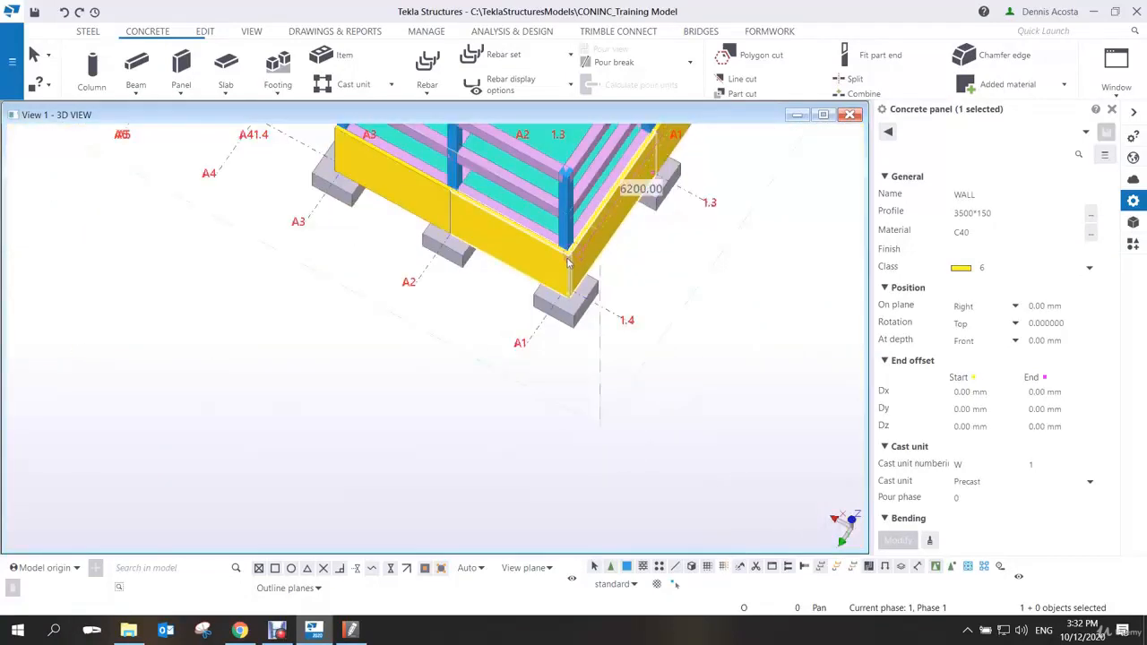
scroll(567, 259, down, 2)
click(648, 297)
ctrl+middle_drag(579, 334, 604, 249)
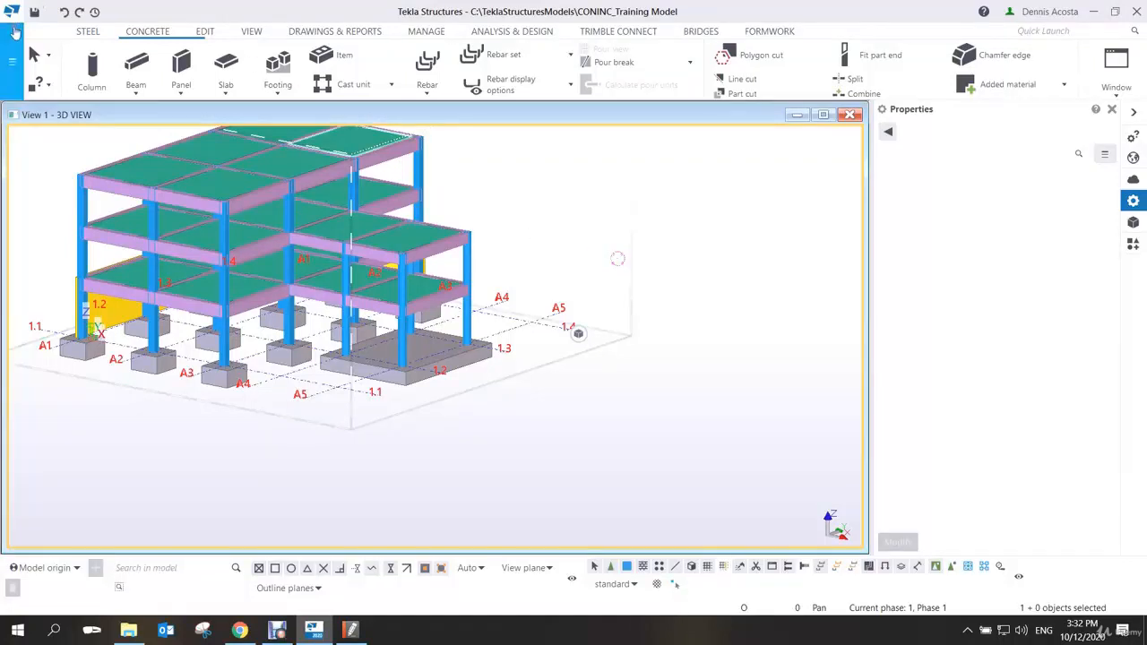
Open the model folder in File Explorer, look over its files and close it
click(12, 59)
click(94, 206)
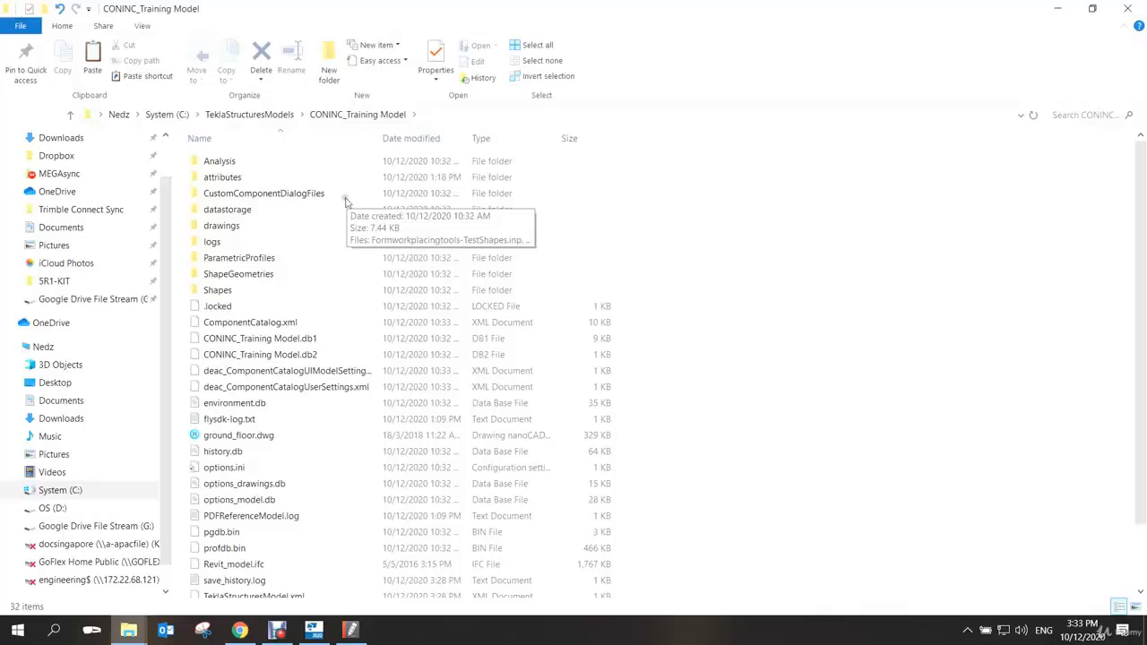
click(1125, 11)
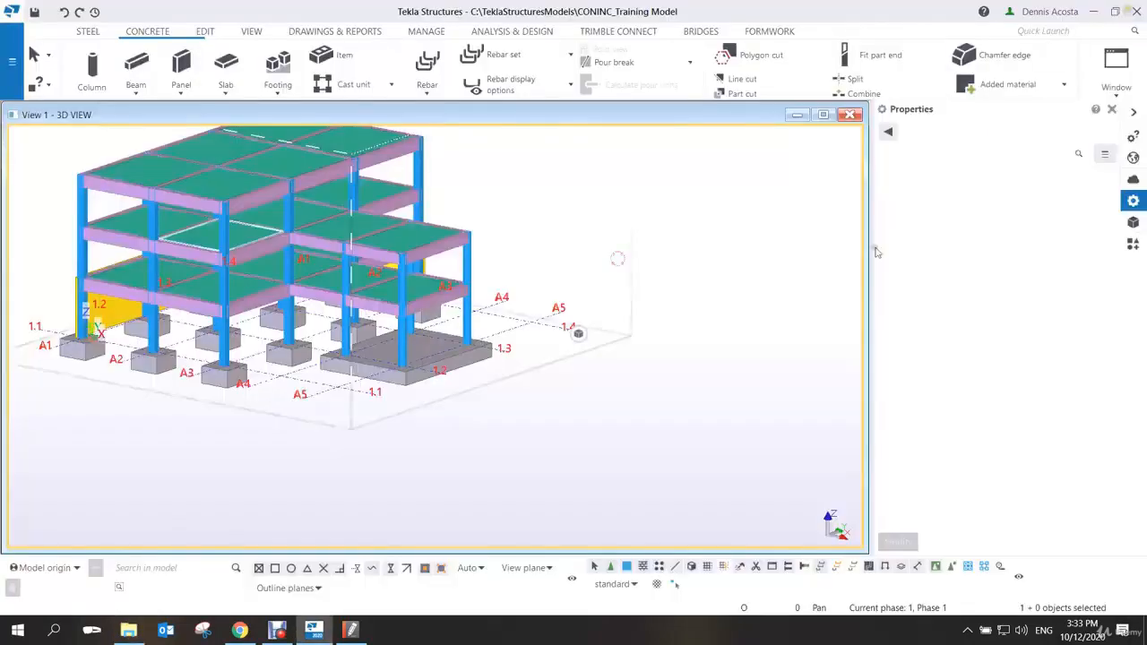
Bring the whole building into view and save the model
scroll(613, 315, down, 1)
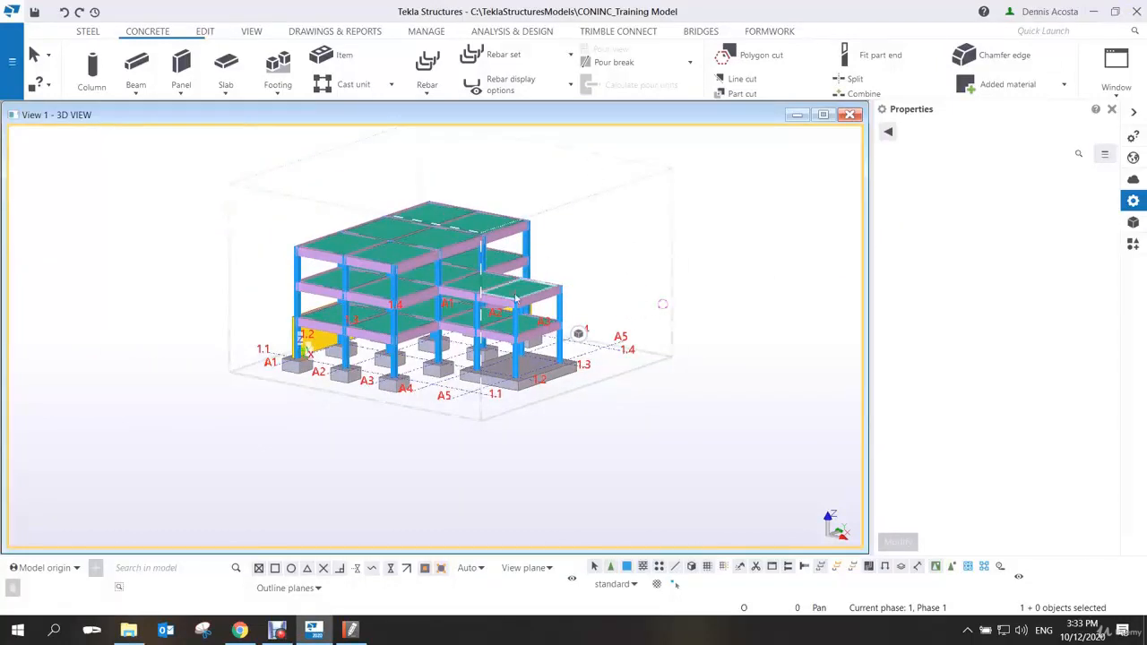
middle_drag(529, 364, 526, 376)
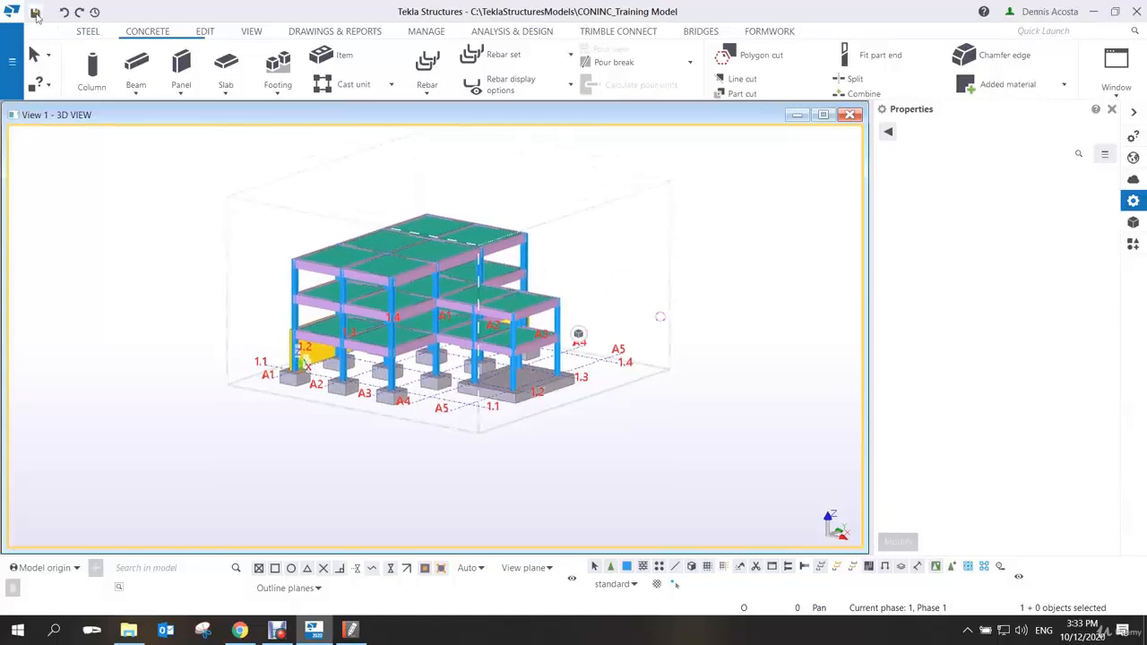
click(34, 12)
click(350, 630)
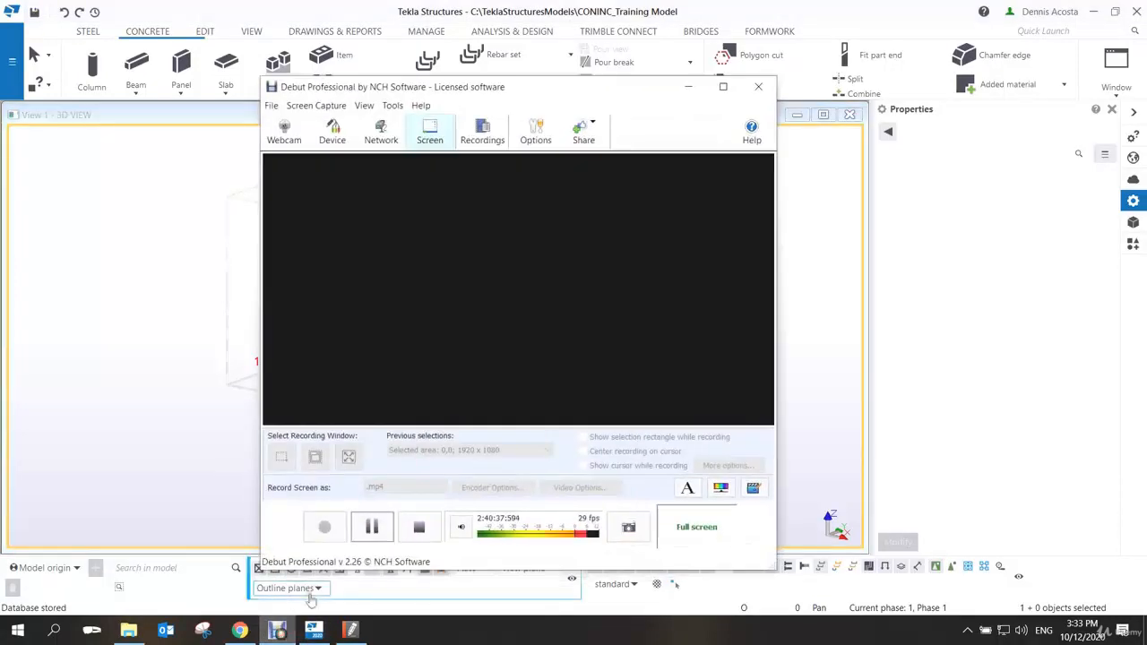
click(371, 526)
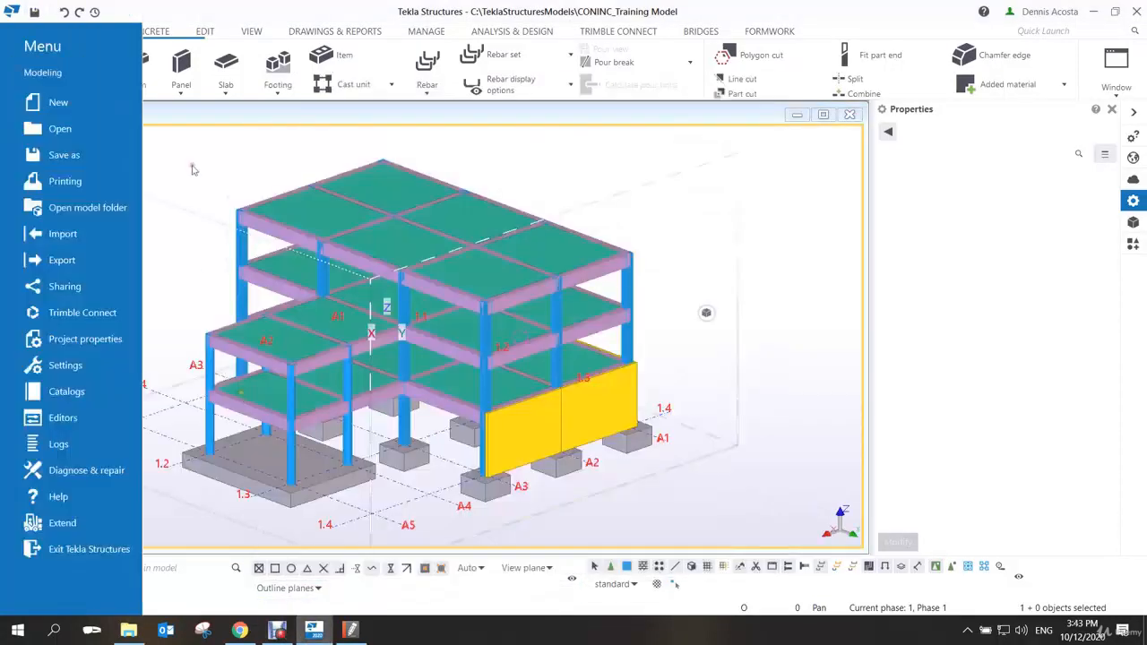
click(192, 169)
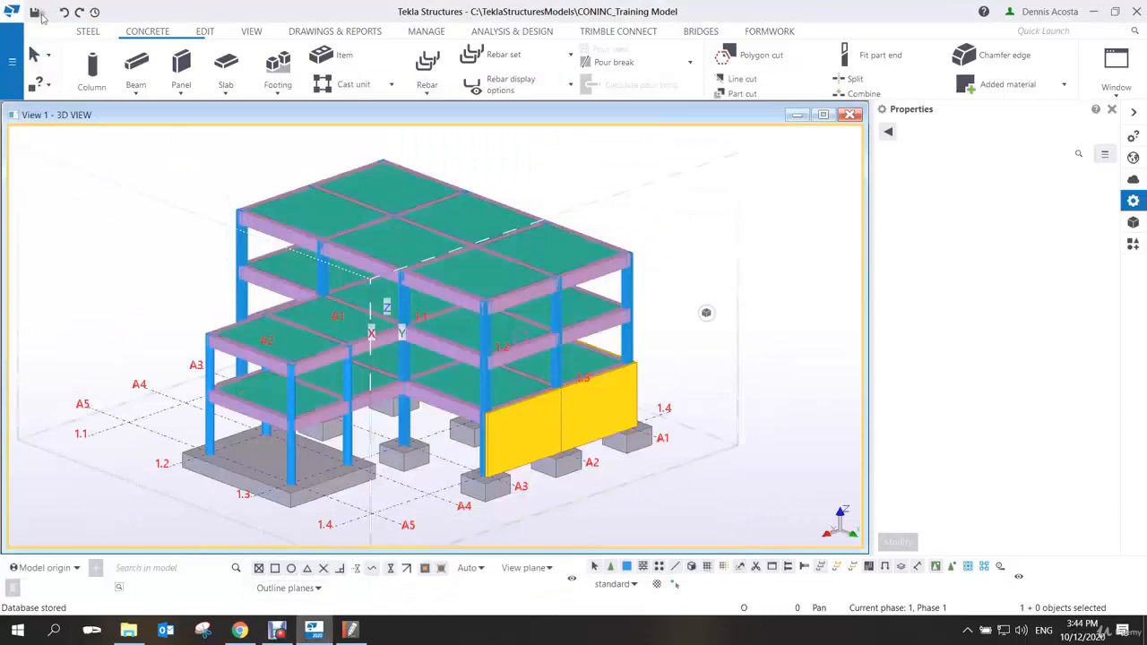
Open the model folder again, examine the CONINC_Training Model.db1 database and the backup files, and close the folder
click(8, 71)
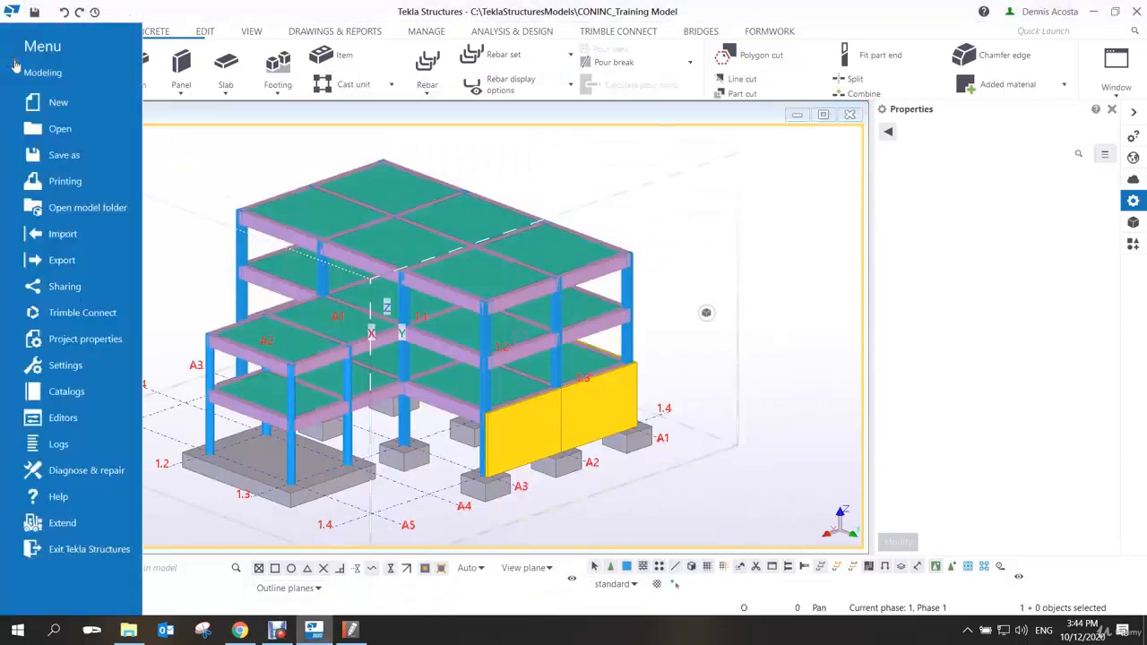
click(112, 207)
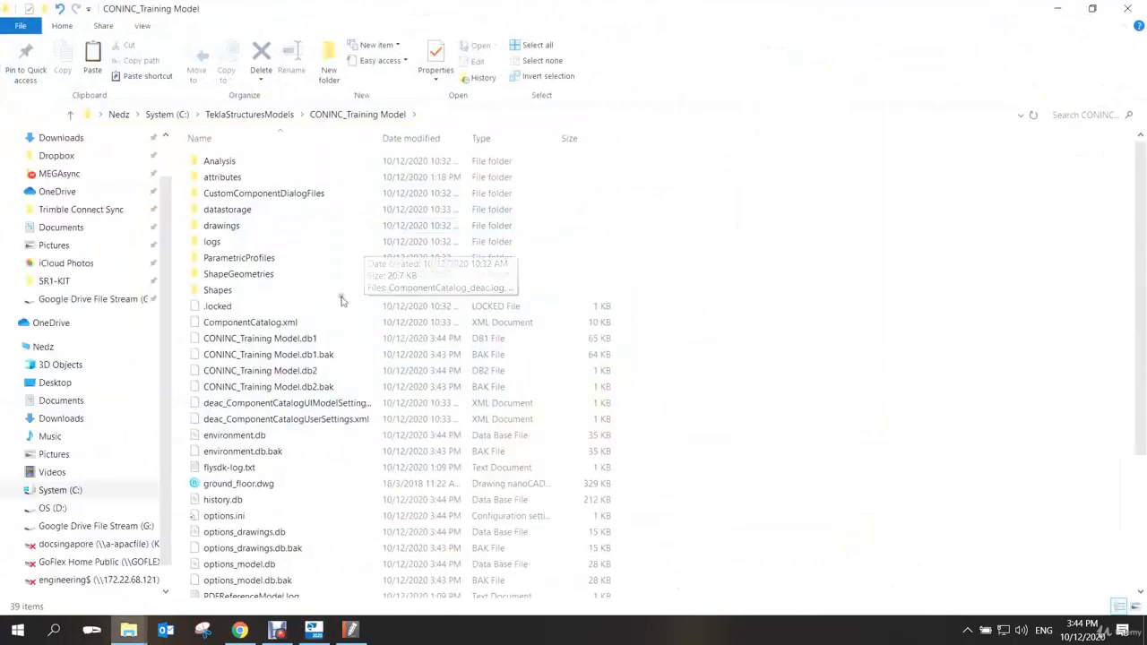
click(339, 340)
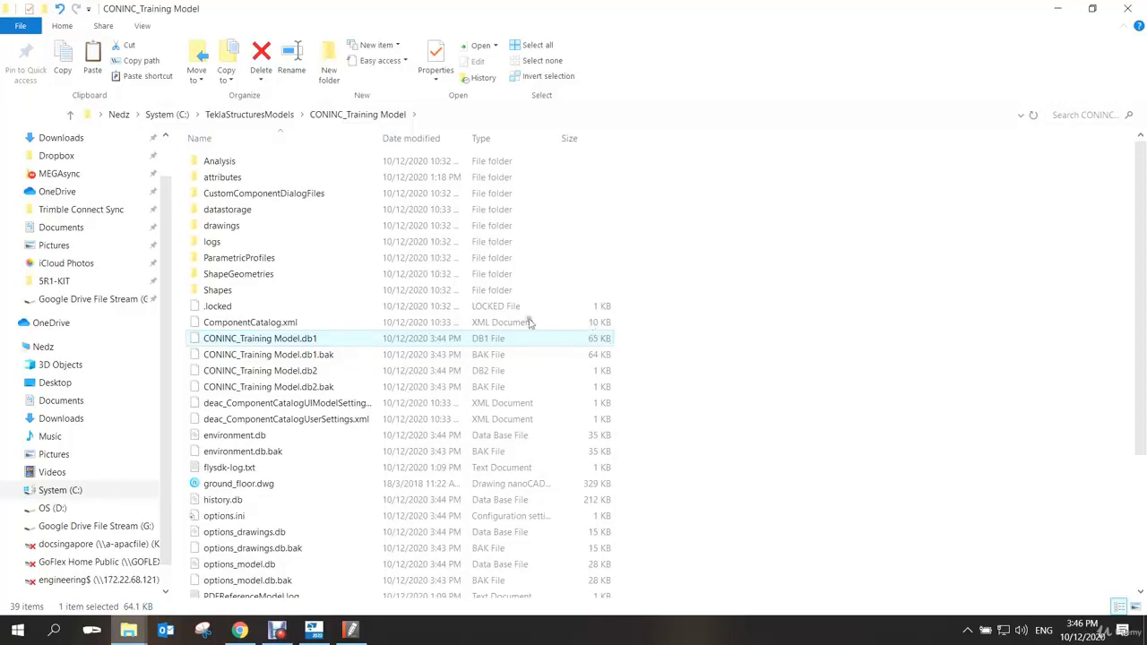
scroll(289, 416, down, 4)
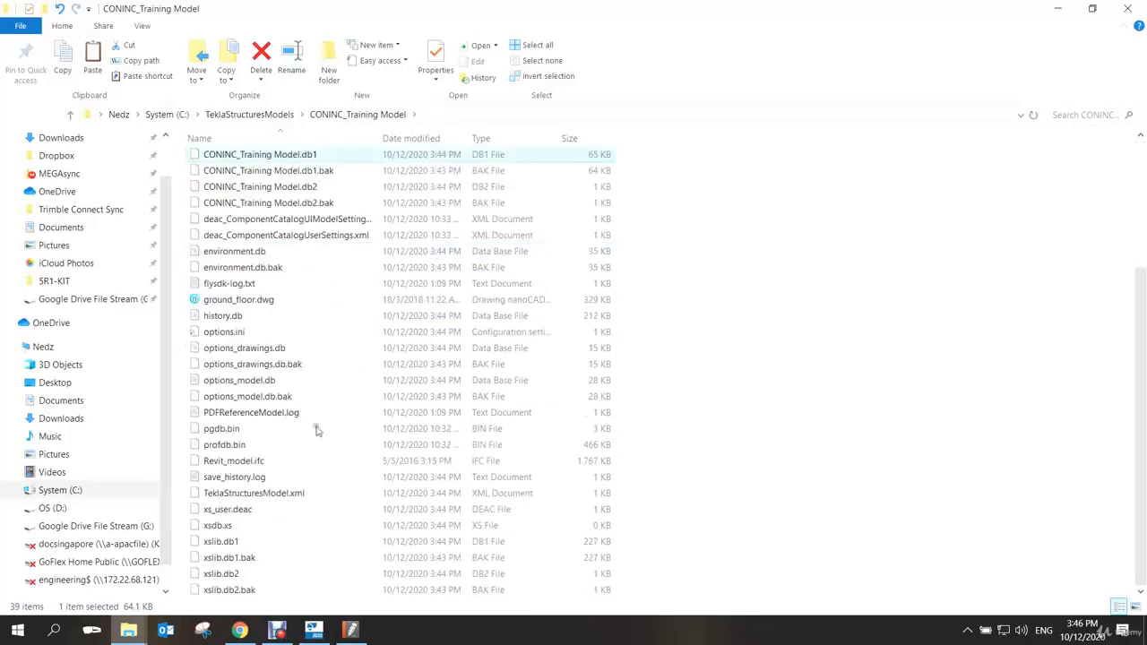
click(752, 242)
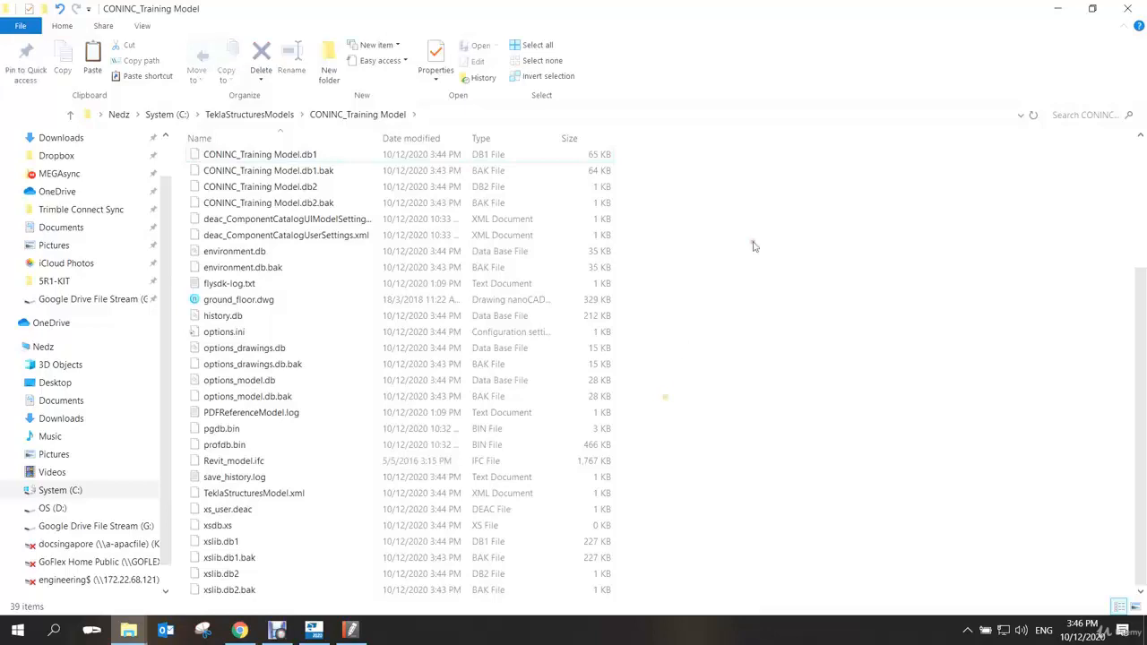
click(1129, 11)
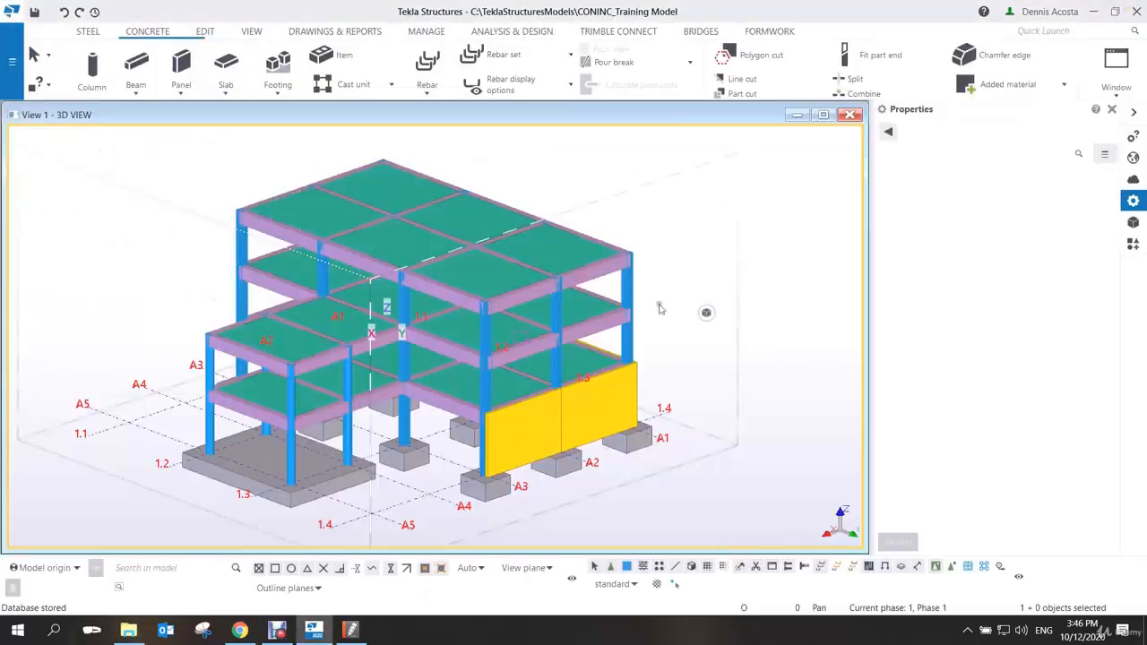
Examine the building and its grid layout in plan view and again in 3D
ctrl+middle_drag(663, 308, 587, 265)
key(ctrl+p)
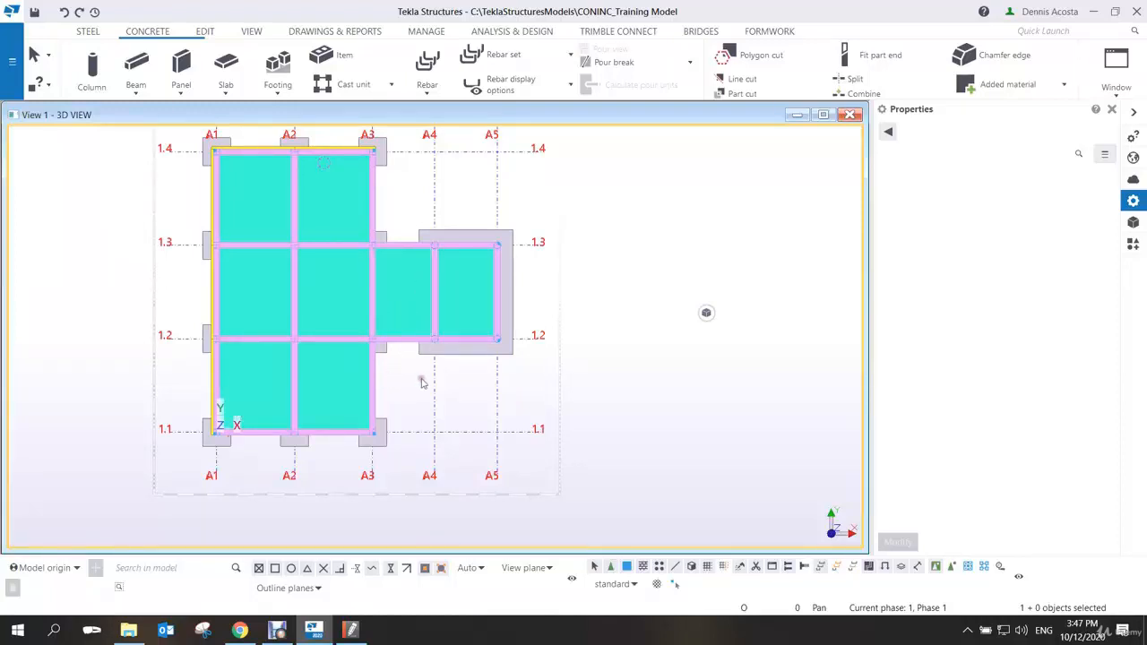
scroll(482, 378, down, 1)
ctrl+middle_drag(511, 389, 462, 281)
middle_drag(521, 326, 420, 325)
scroll(488, 377, up, 1)
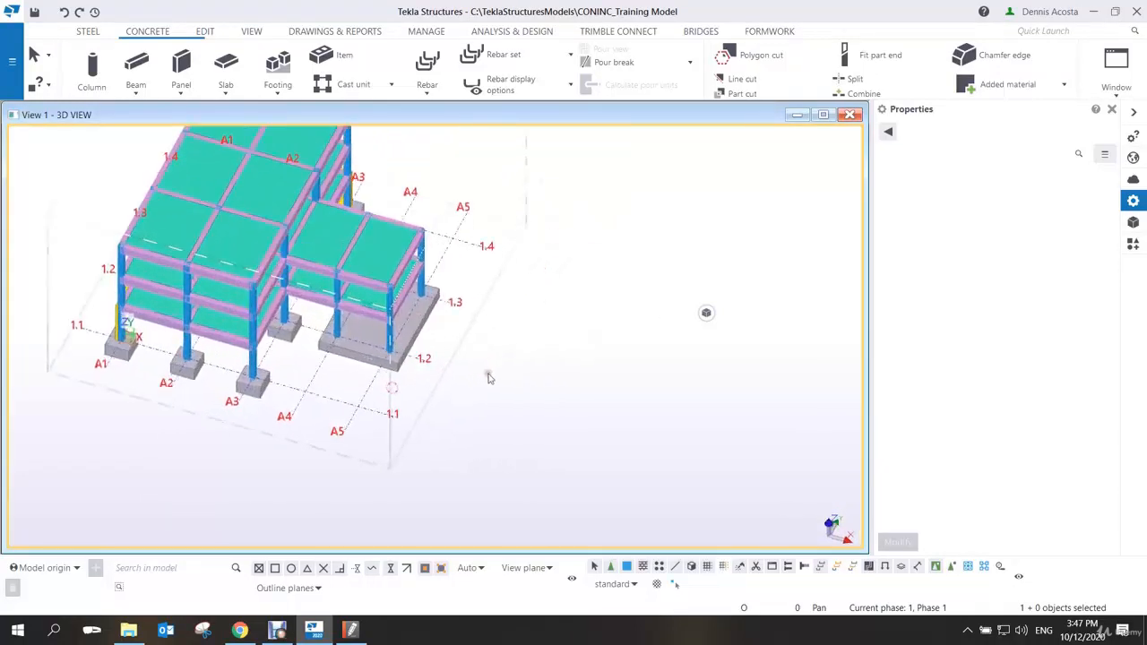
scroll(405, 413, down, 1)
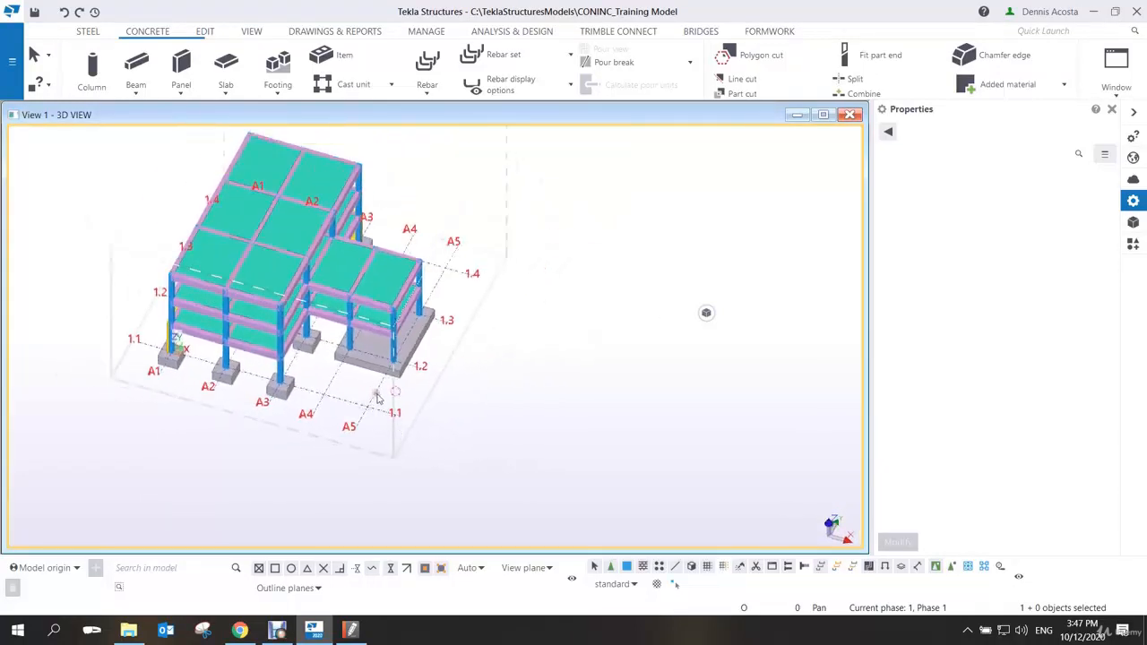
Select the rectangular grid and append 5*6000 to its X coordinates
click(375, 396)
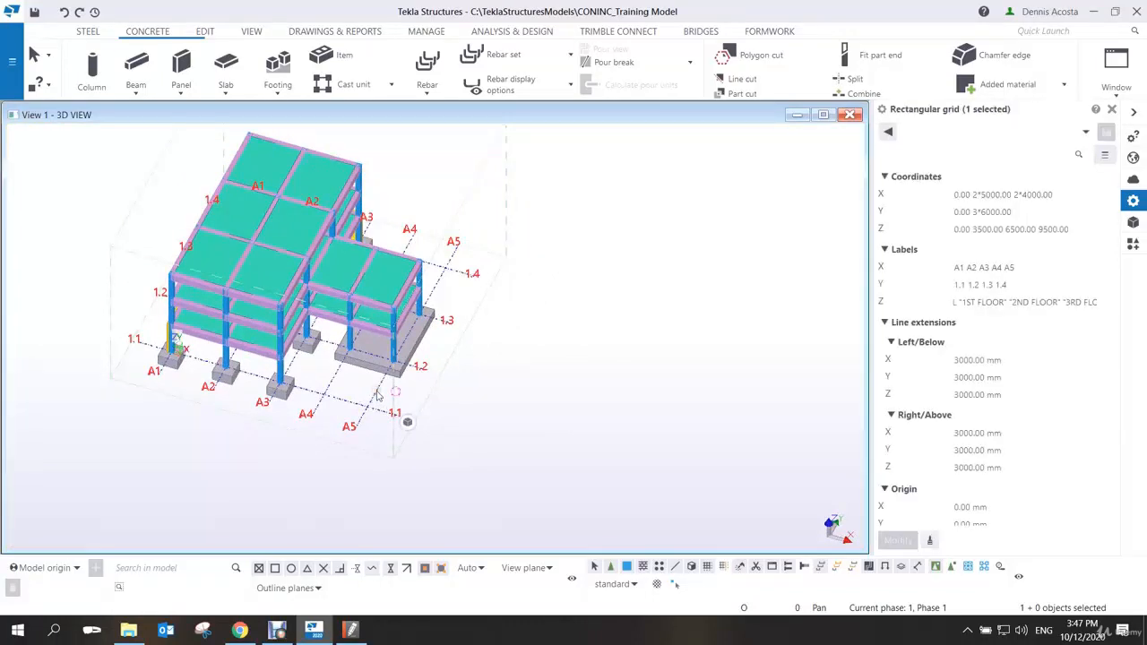
click(1035, 195)
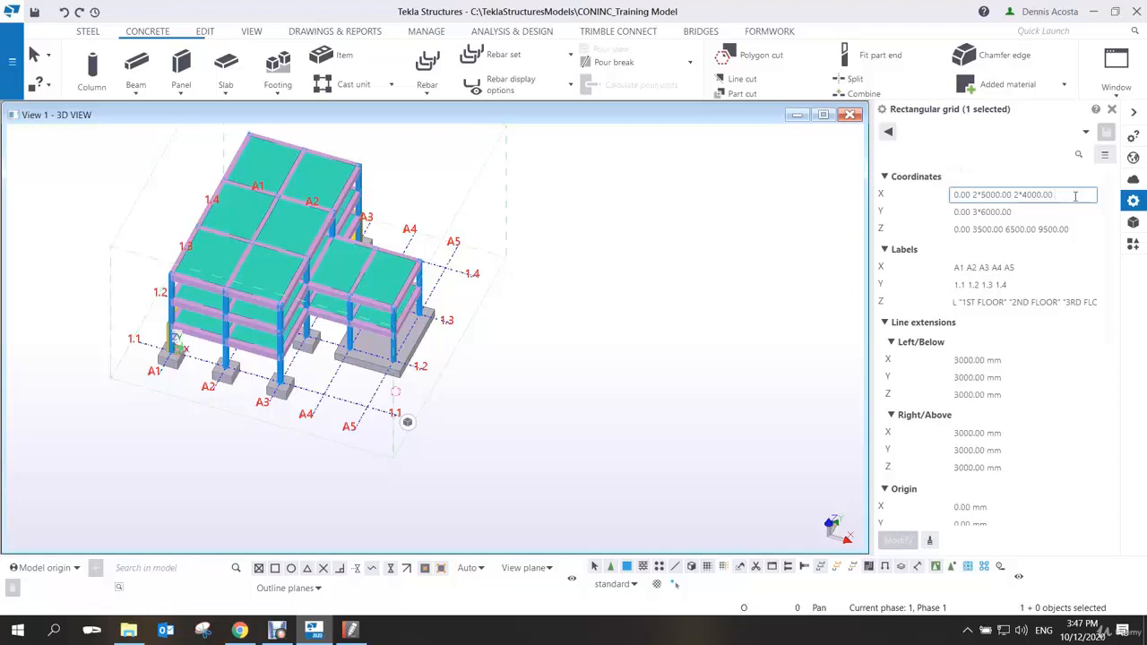
text(5*66000)
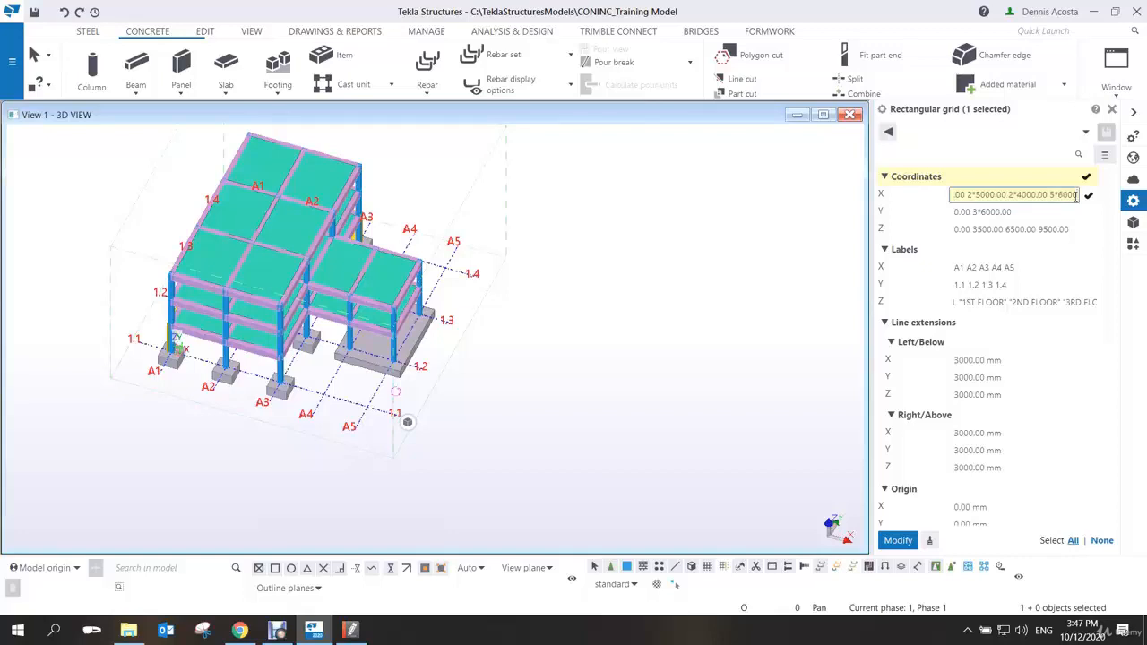
Set the grid's X coordinates to 0.00 2*5000.00 2*4000.00 5*6000.00 and fit the work area to the entire model
key(Return)
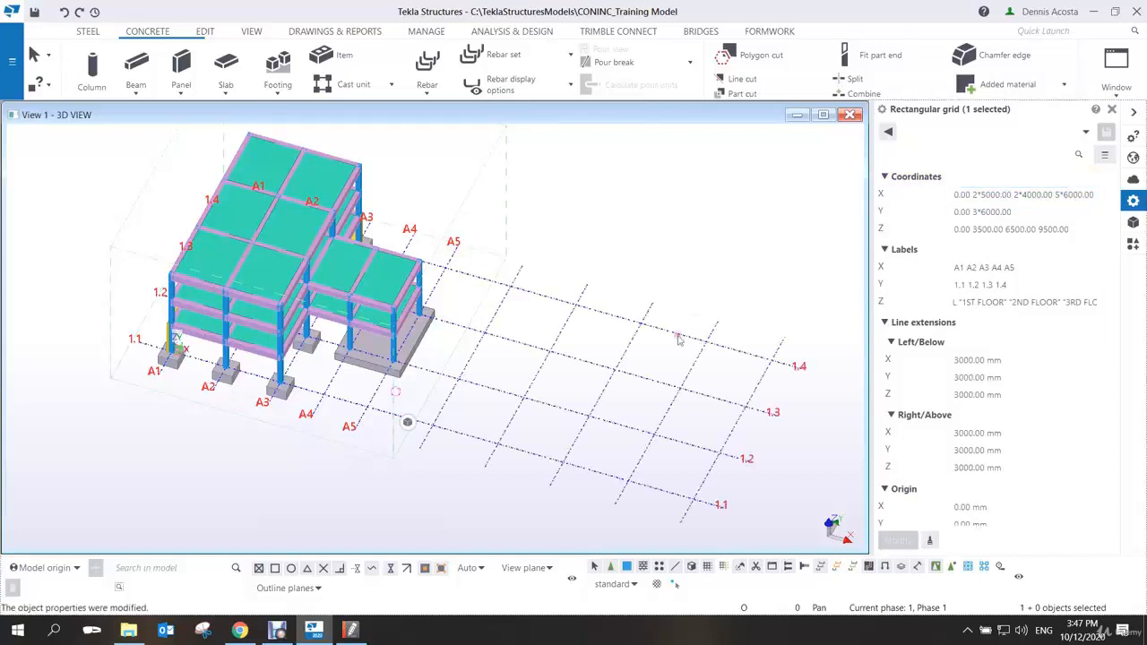
middle_drag(656, 348, 583, 351)
right_click(612, 289)
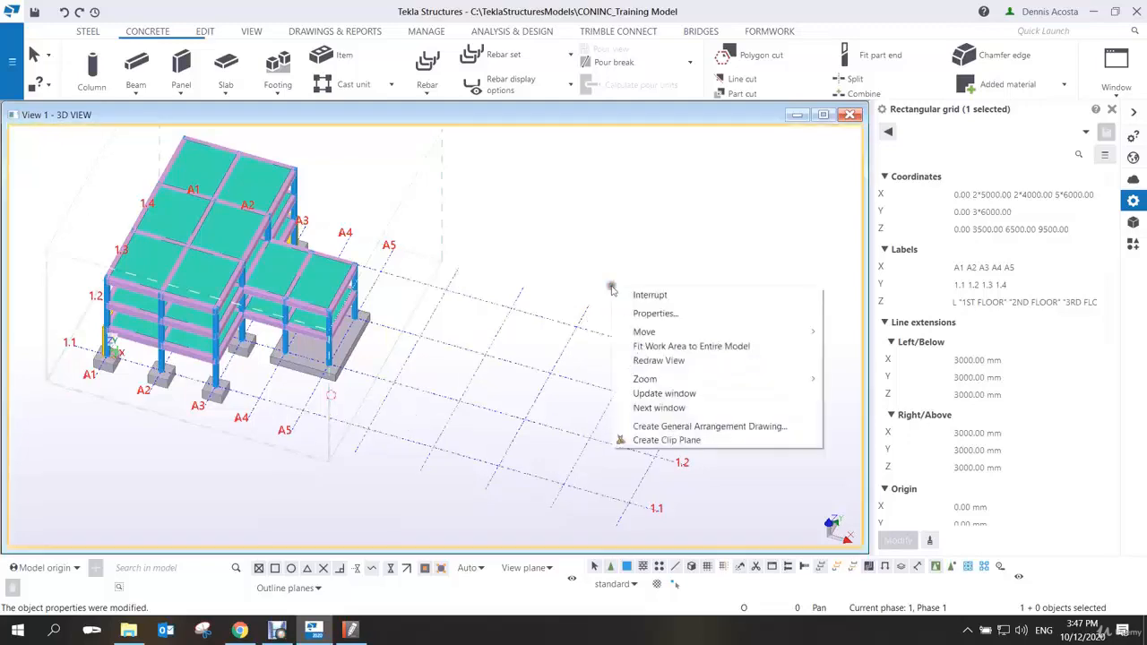
click(672, 346)
ctrl+middle_drag(589, 405, 514, 347)
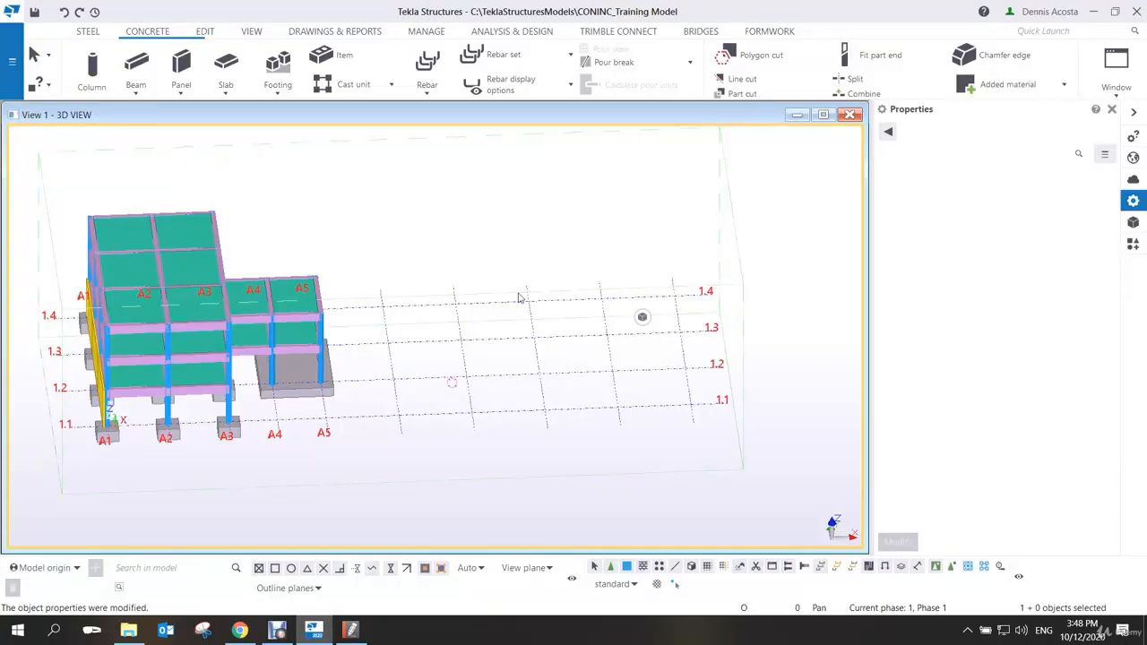
middle_drag(578, 363, 520, 361)
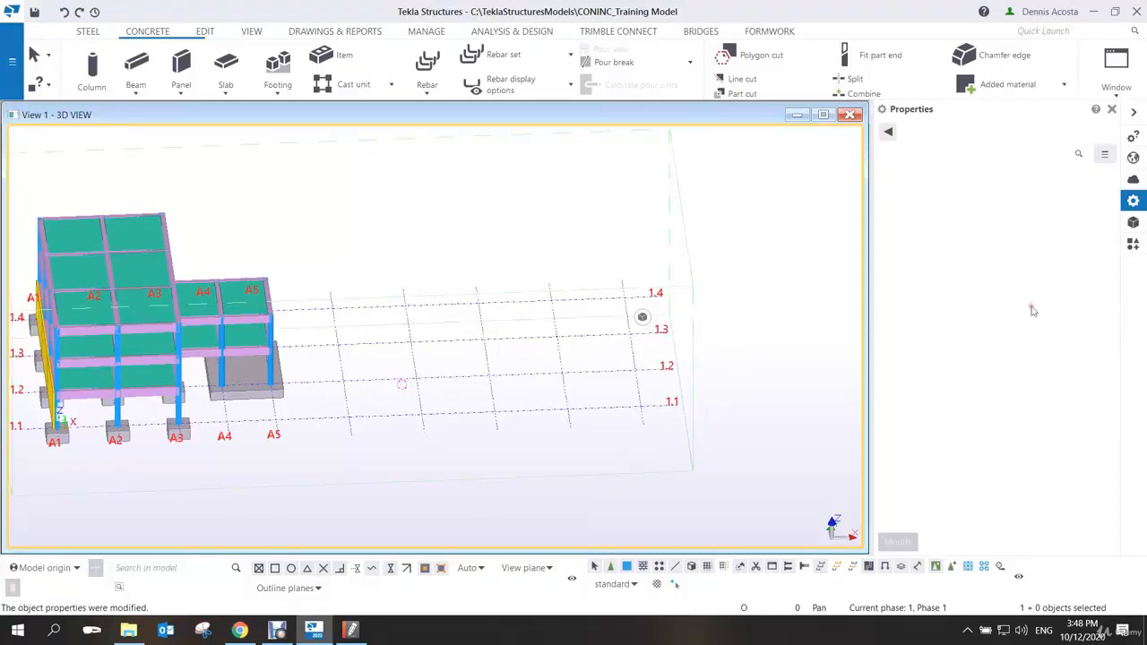
Start adding a reference model and choose ground_floor.dwg from the CONINC_Training Model folder as its file
click(1133, 225)
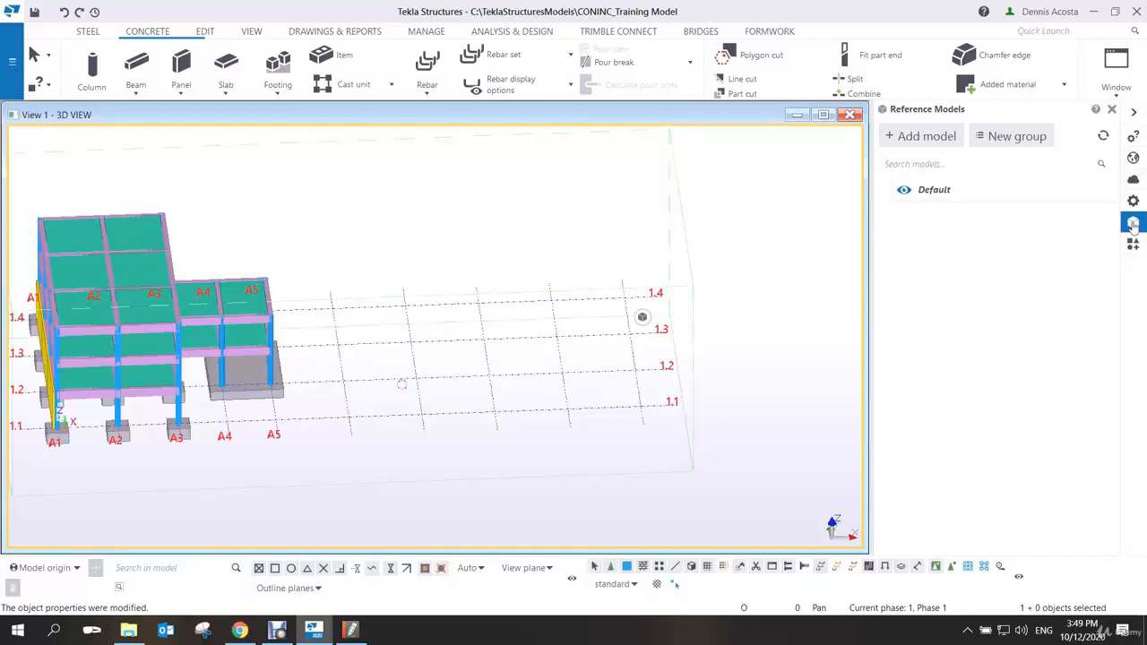
click(926, 137)
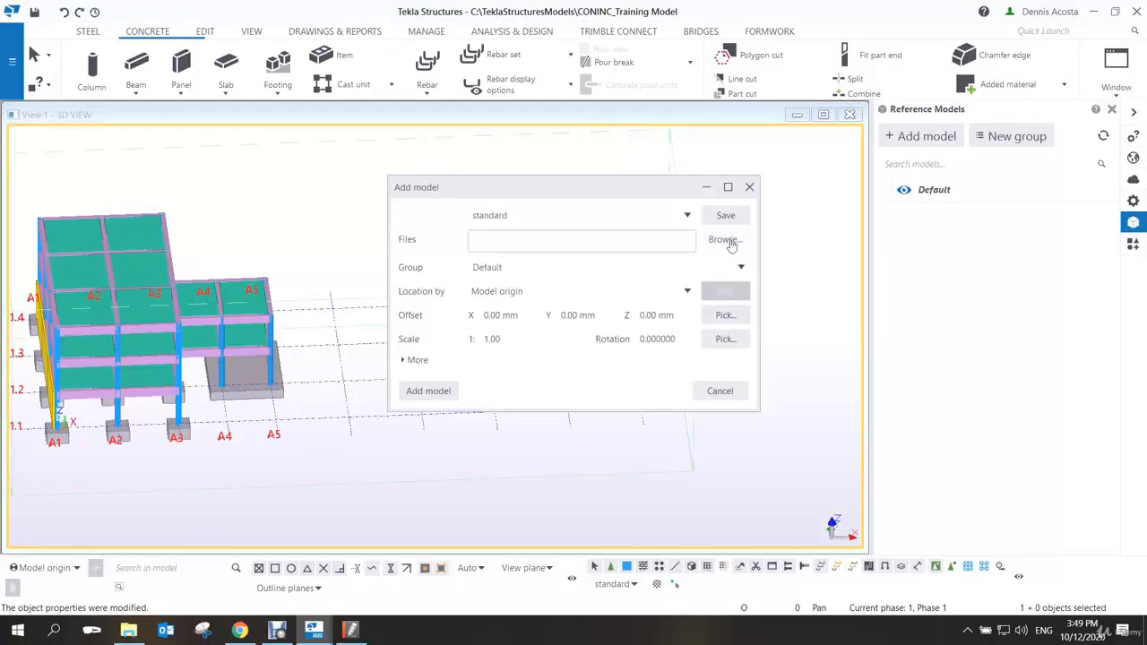
click(731, 244)
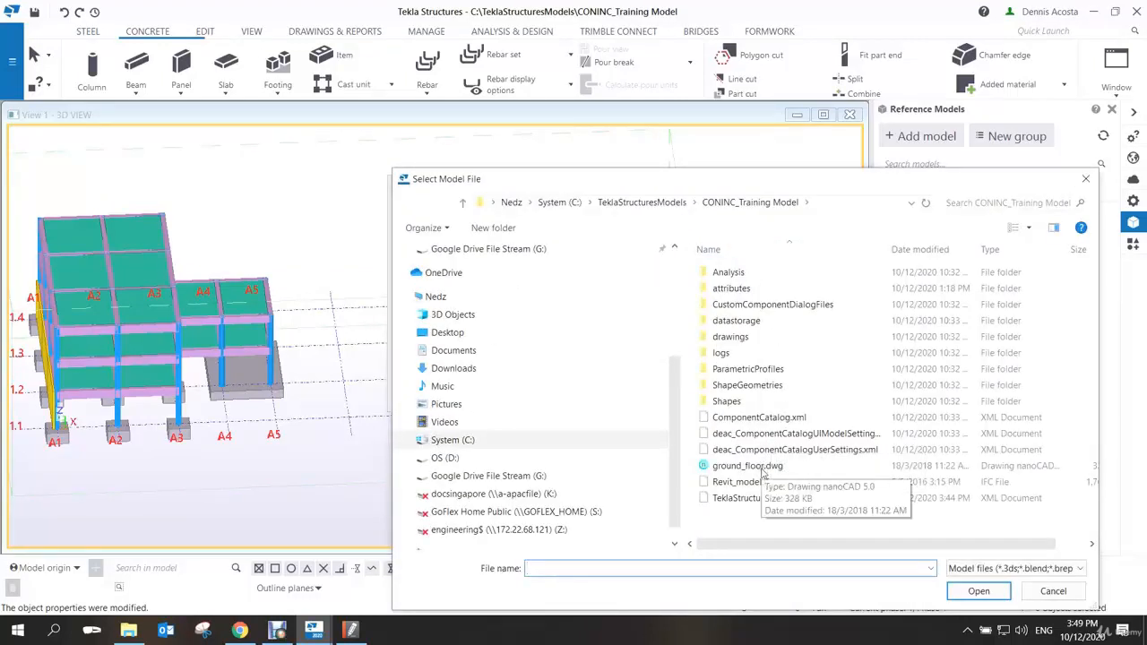
click(763, 472)
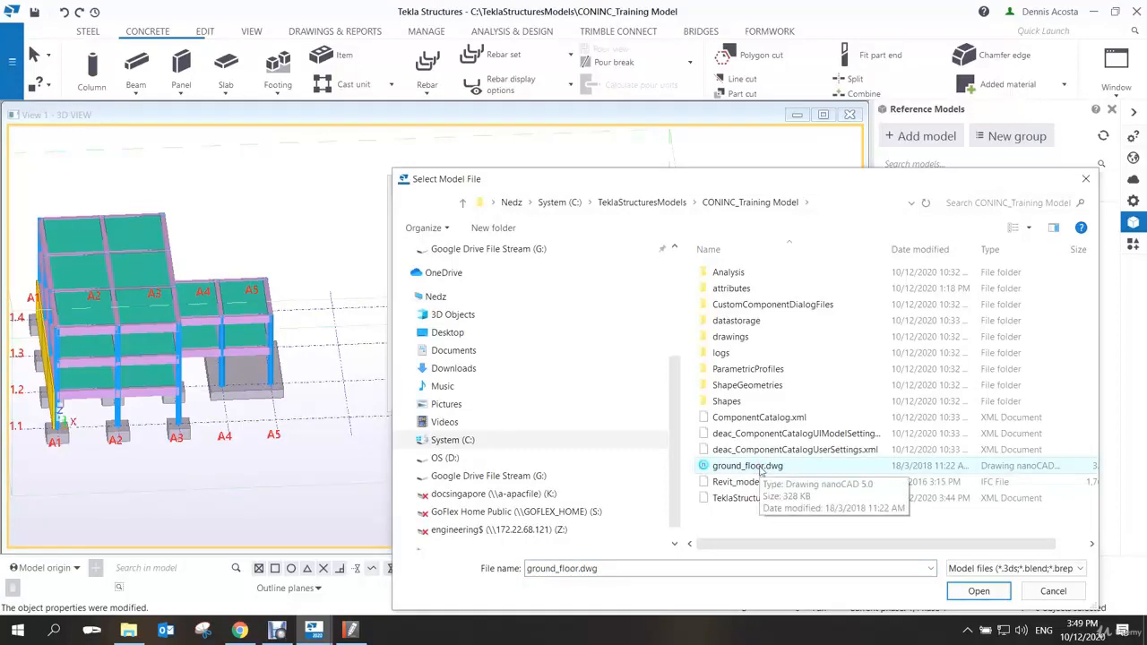
click(978, 591)
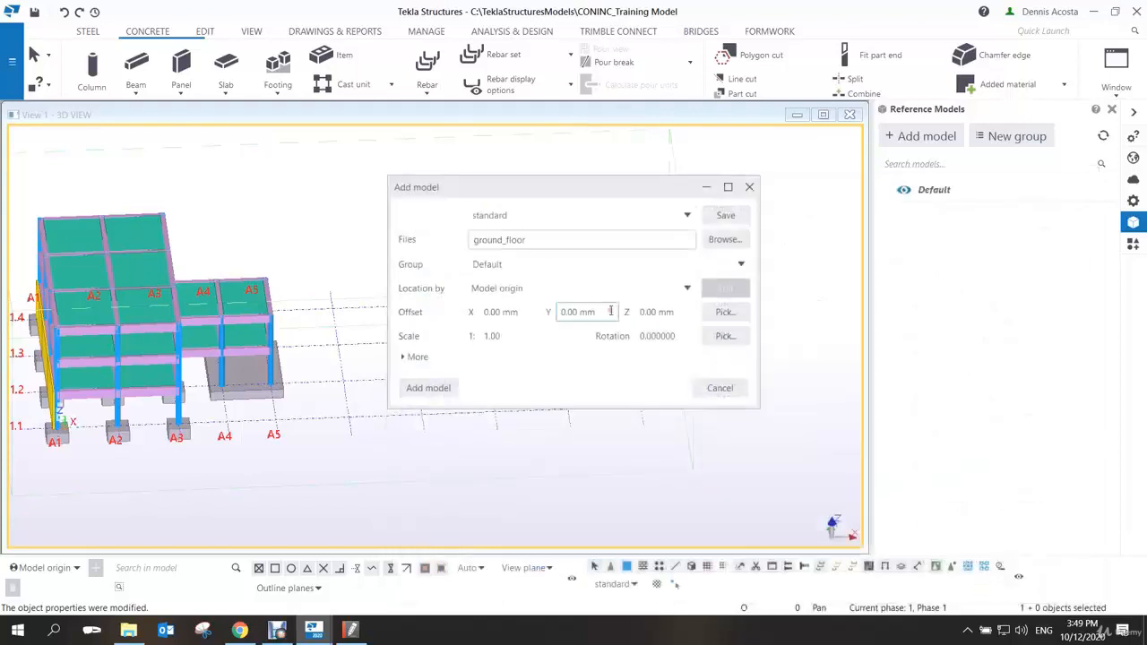
Set the reference model's X offset to 23000 mm and add it to the model
drag(579, 184, 839, 183)
scroll(502, 354, down, 3)
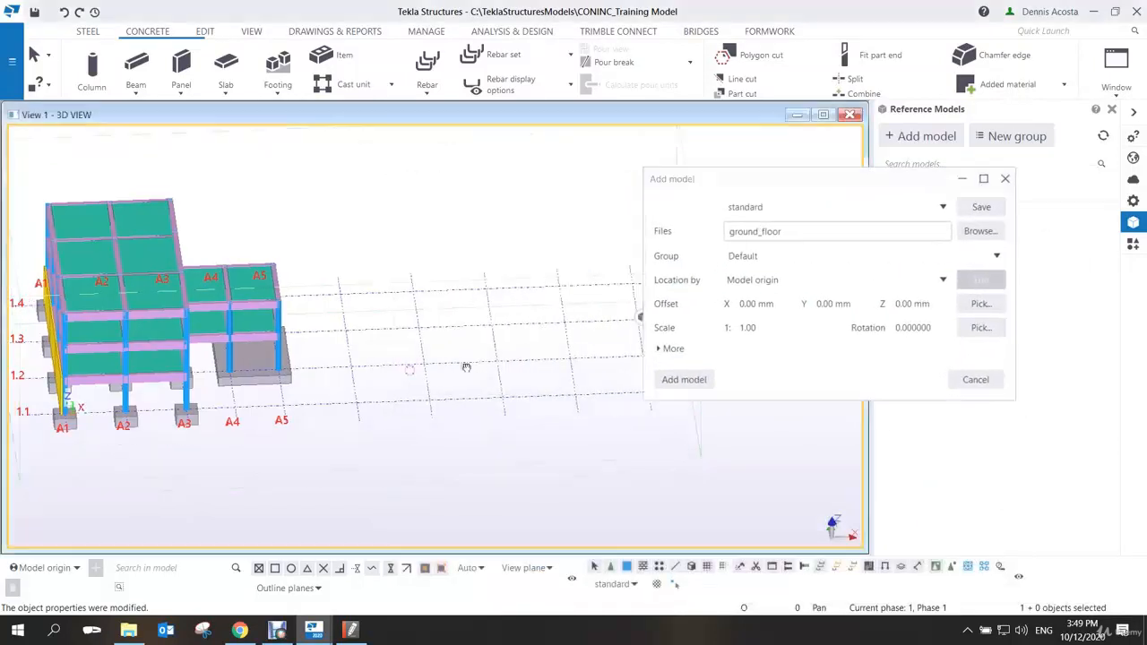
ctrl+middle_drag(507, 346, 422, 373)
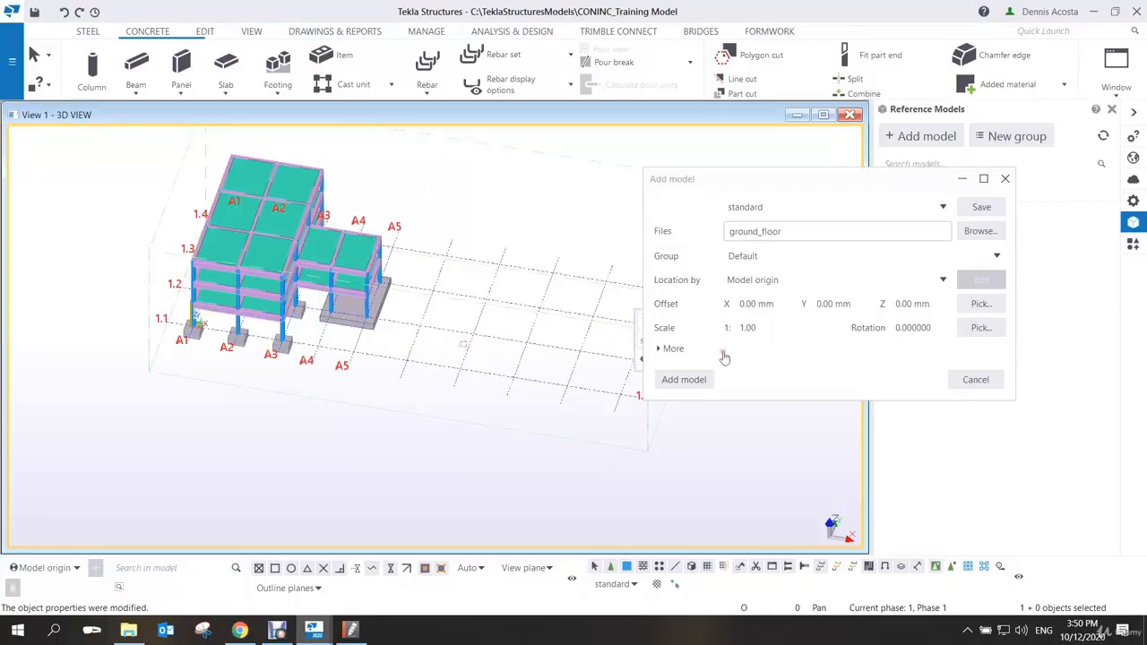
click(763, 303)
drag(775, 304, 707, 311)
text(23000)
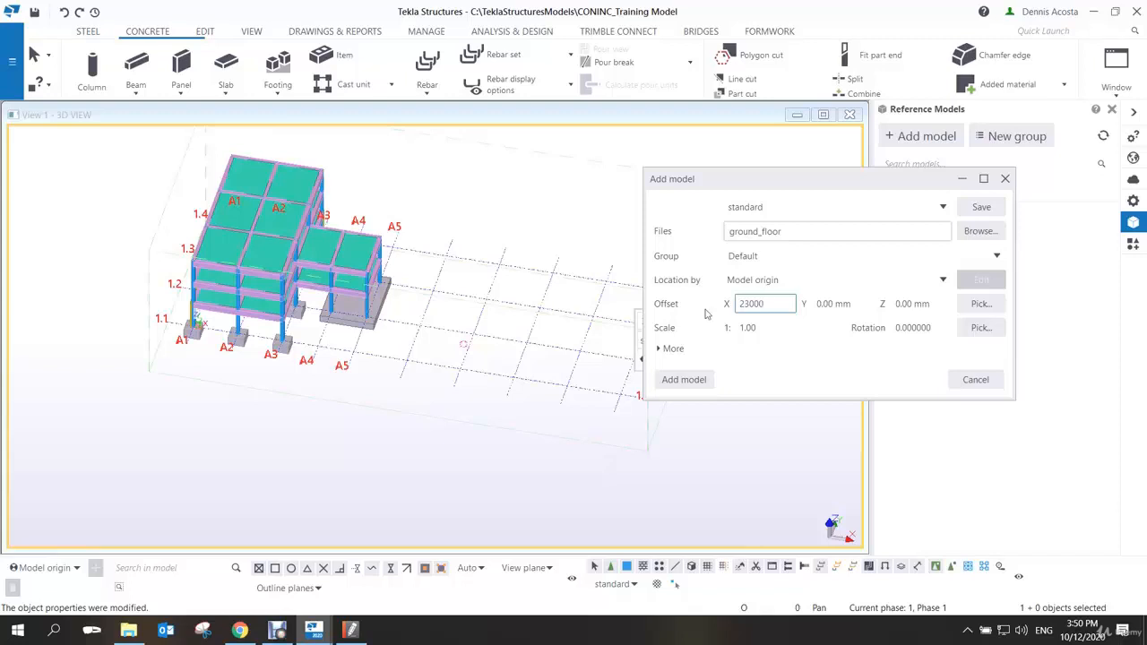
click(700, 381)
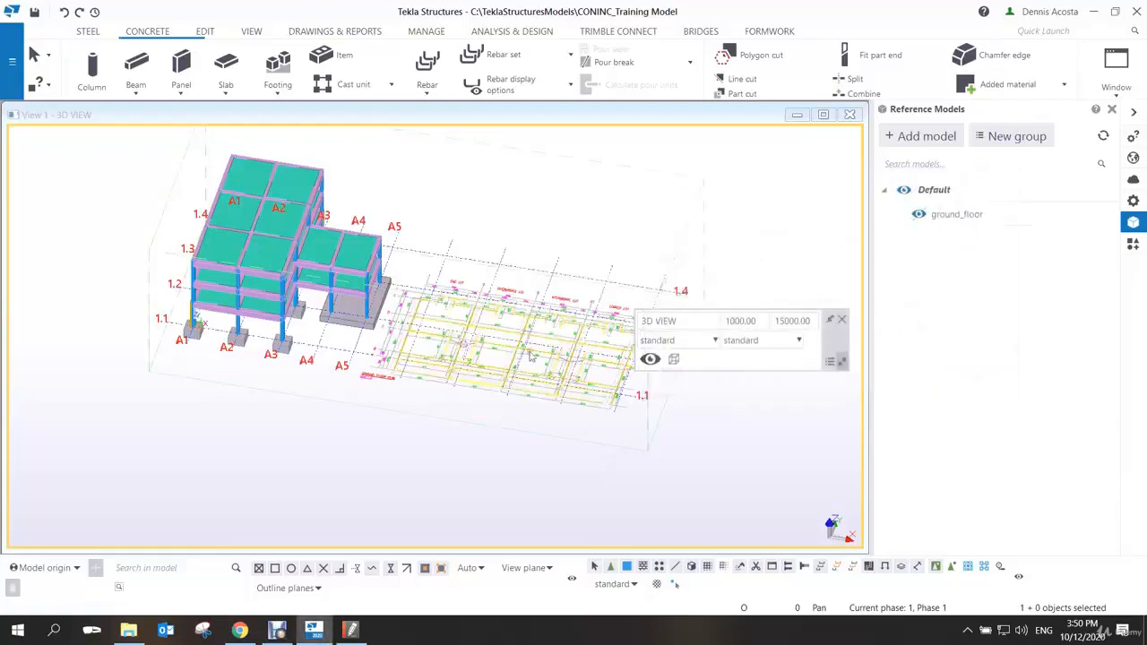
Examine the ground floor plan's position on the extended grid beside the building, including its lower-left wall corner
scroll(439, 344, up, 5)
ctrl+middle_drag(397, 348, 488, 270)
right_click(488, 270)
click(520, 276)
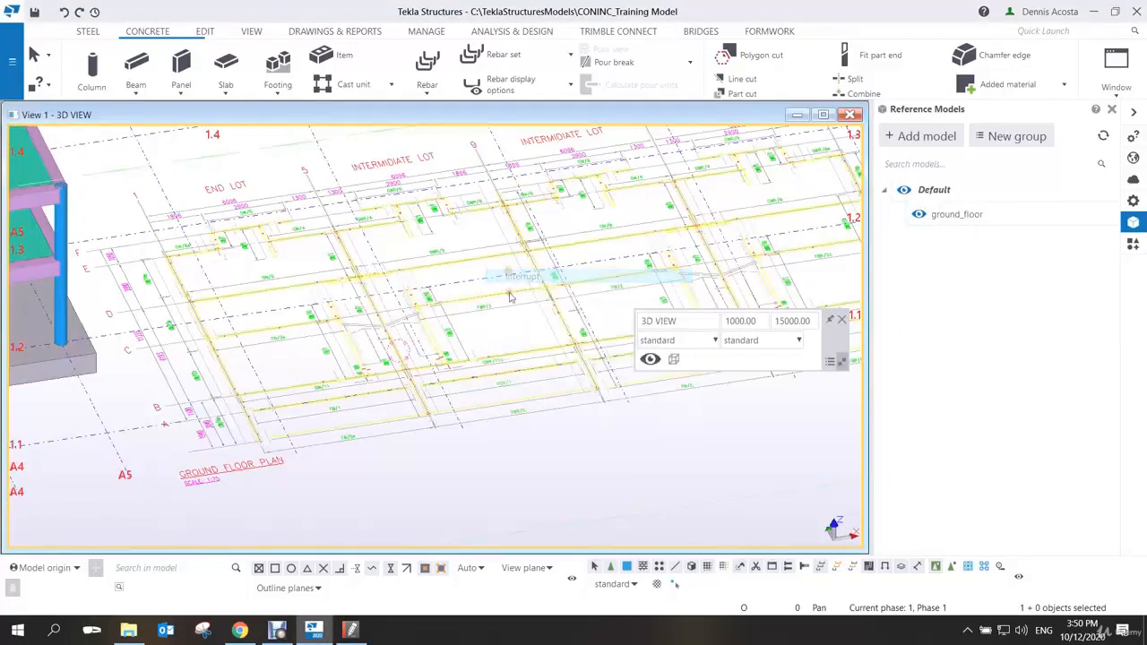
click(840, 319)
scroll(740, 356, down, 3)
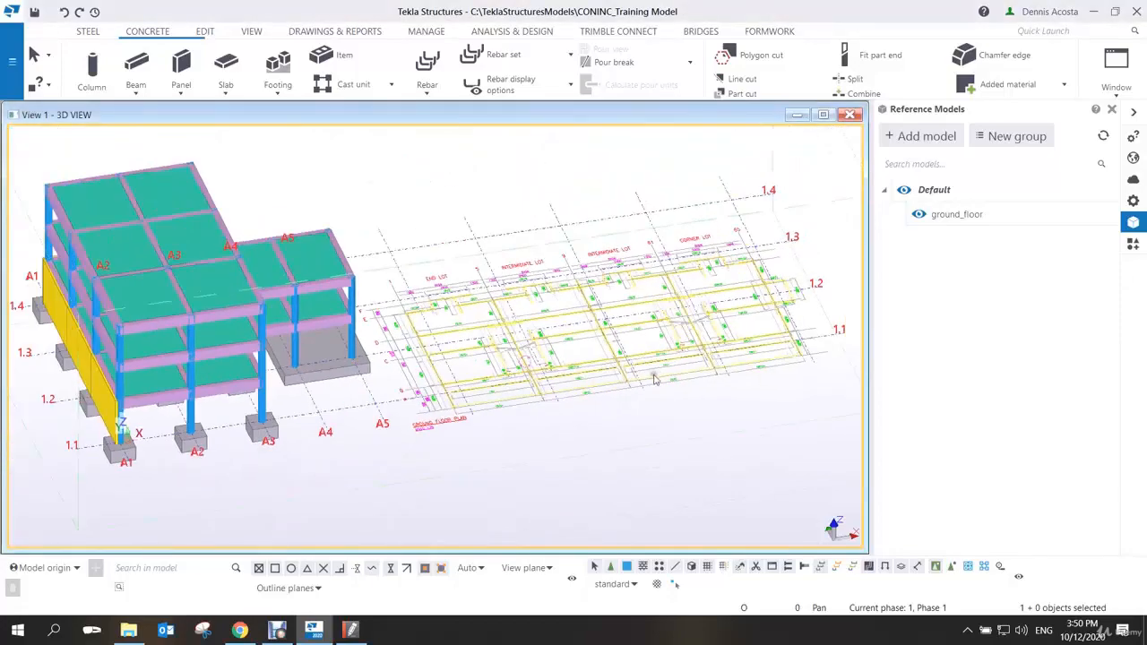
ctrl+middle_drag(573, 369, 568, 424)
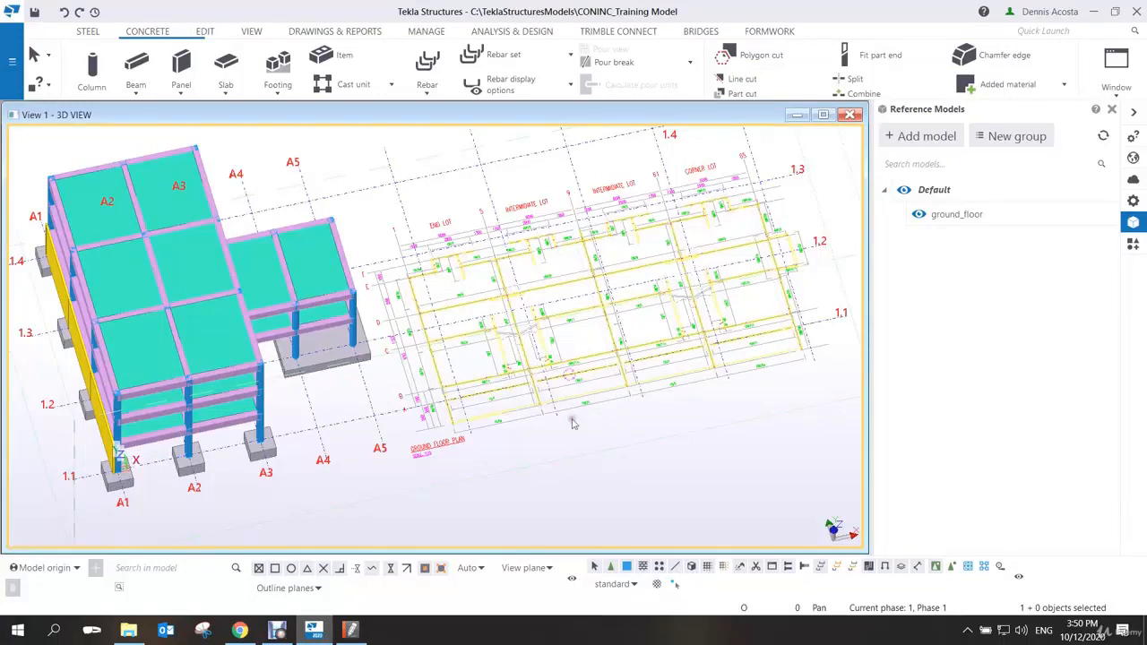
scroll(529, 417, down, 2)
scroll(527, 416, up, 3)
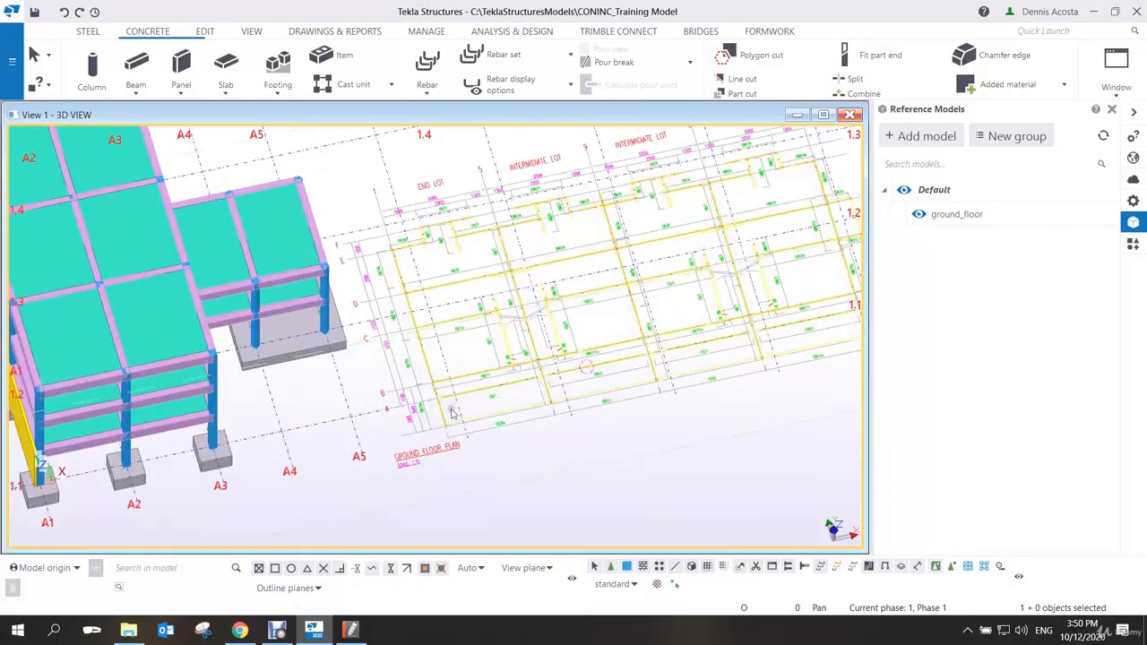
scroll(485, 415, up, 4)
scroll(450, 457, up, 5)
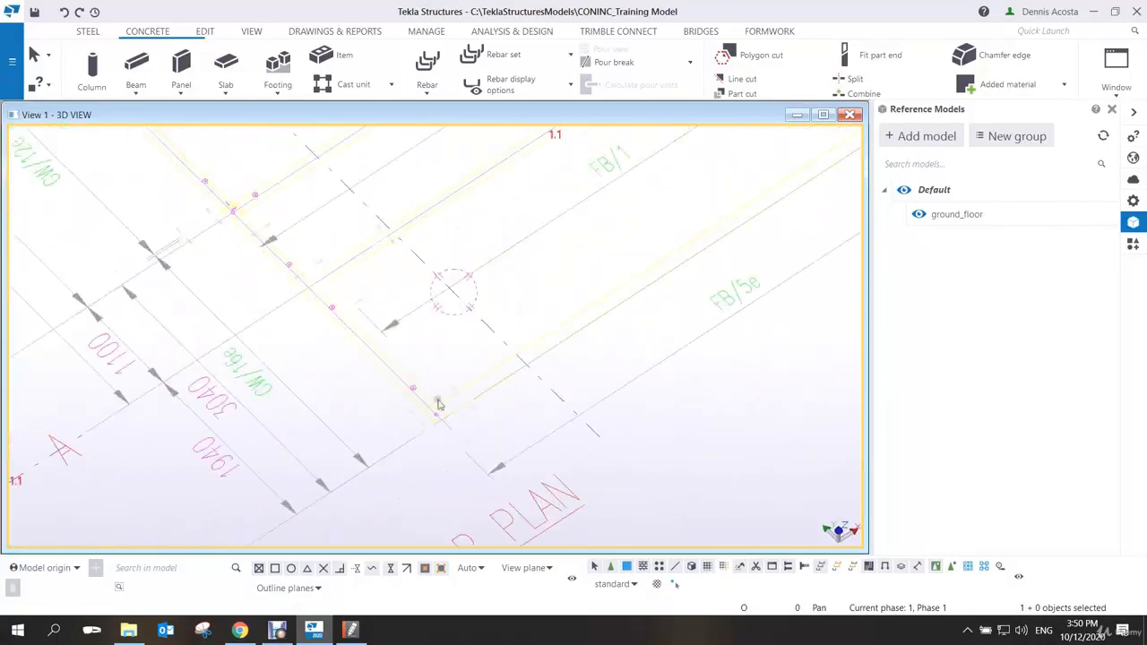
scroll(413, 397, down, 3)
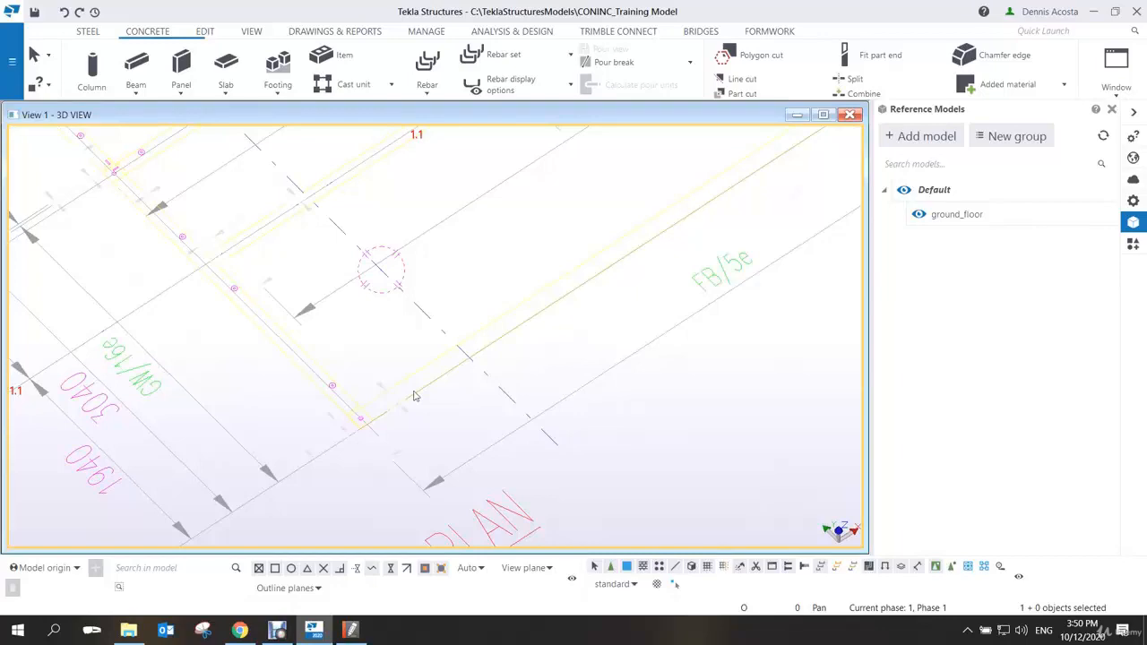
scroll(410, 344, down, 3)
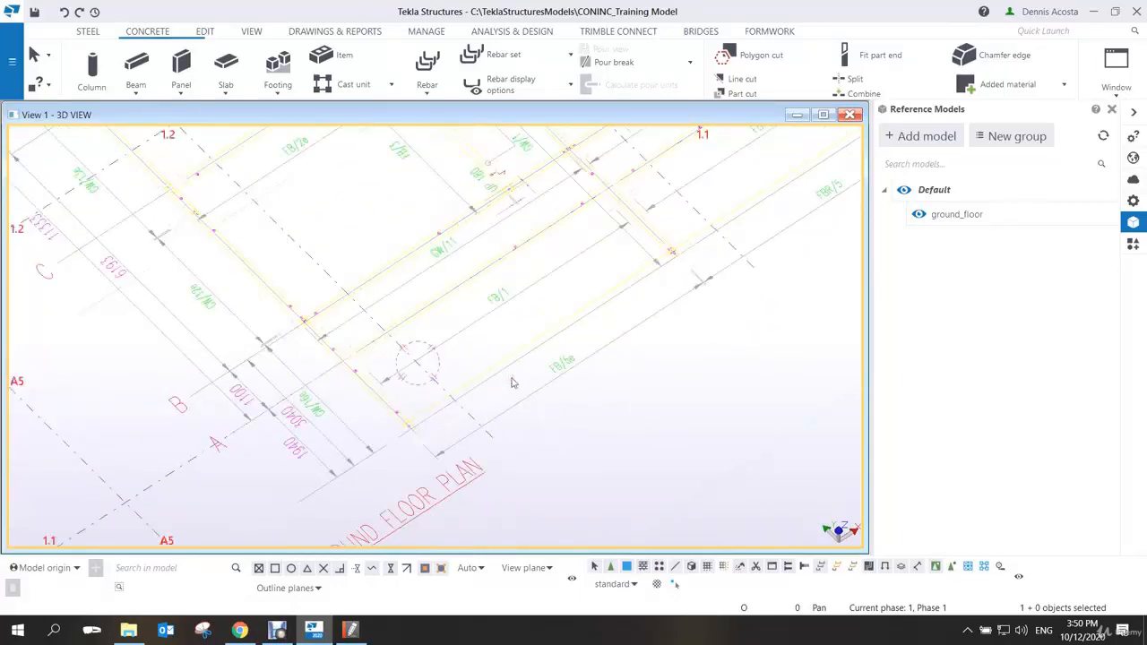
Switch the 3D view to plan orientation, focused on a wall junction along the ground floor plan's outer wall
key(ctrl+p)
scroll(489, 407, up, 7)
middle_drag(409, 397, 540, 349)
scroll(517, 359, down, 3)
scroll(385, 351, up, 7)
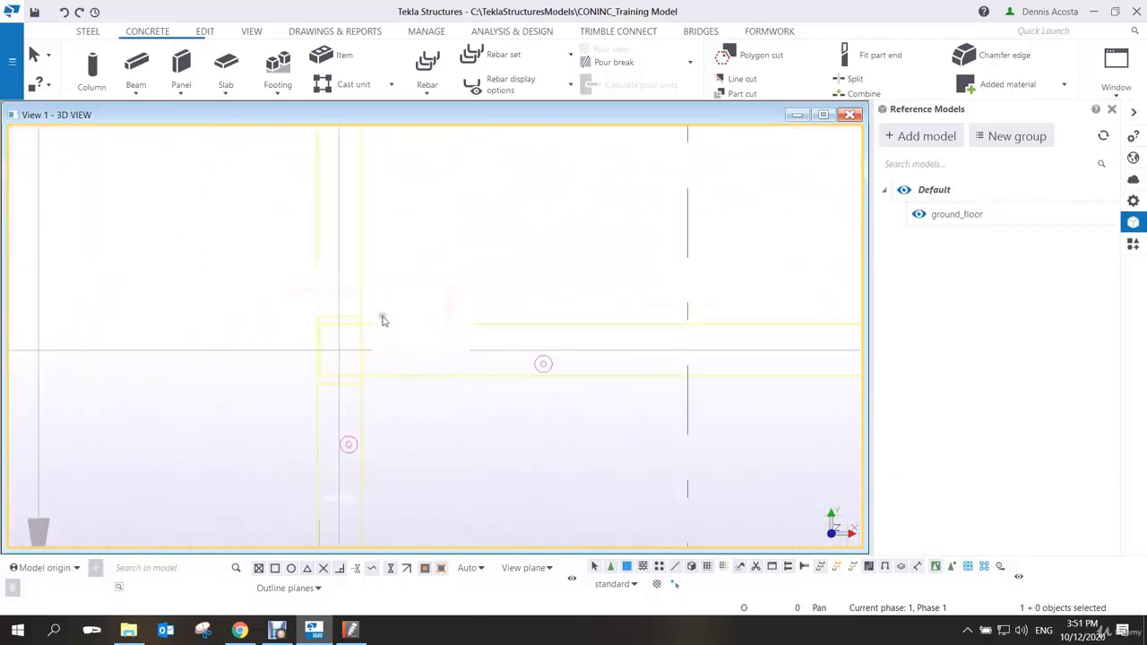
middle_drag(430, 266, 427, 356)
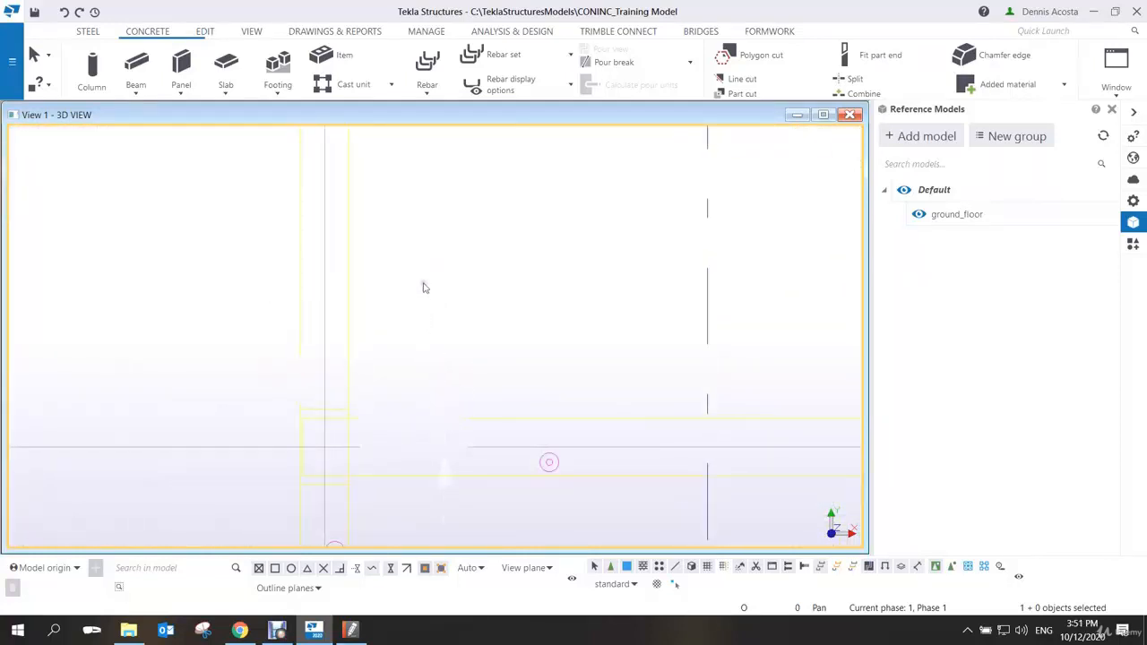
scroll(499, 305, down, 2)
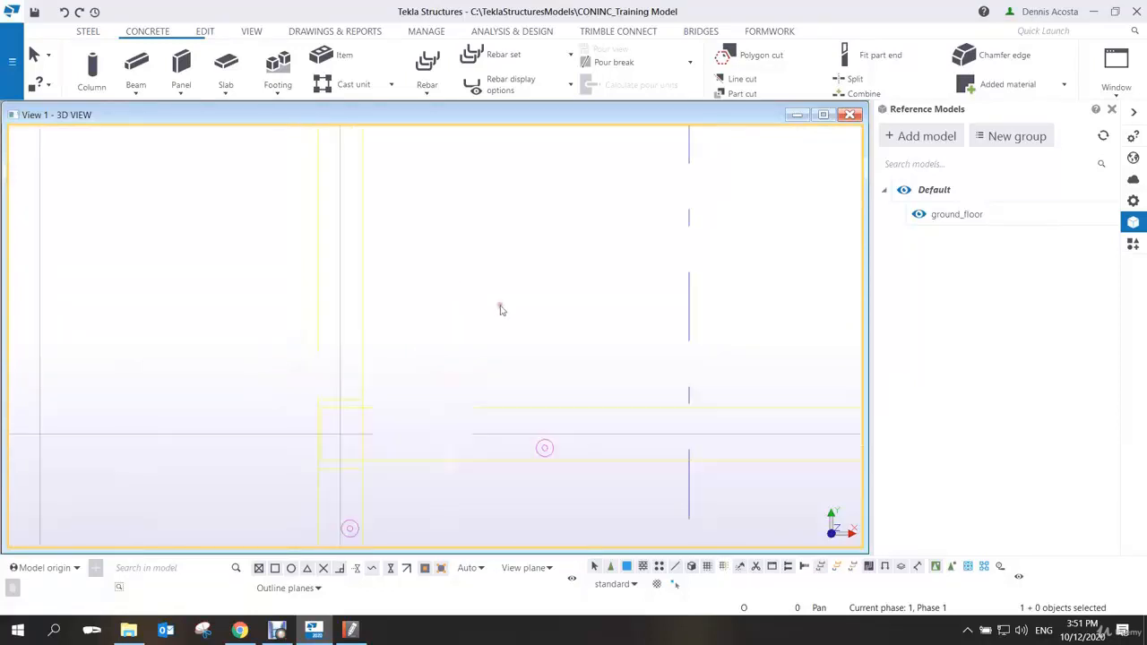
Start a concrete panel with profile 3000*150 and its on-plane position set to Middle
click(183, 68)
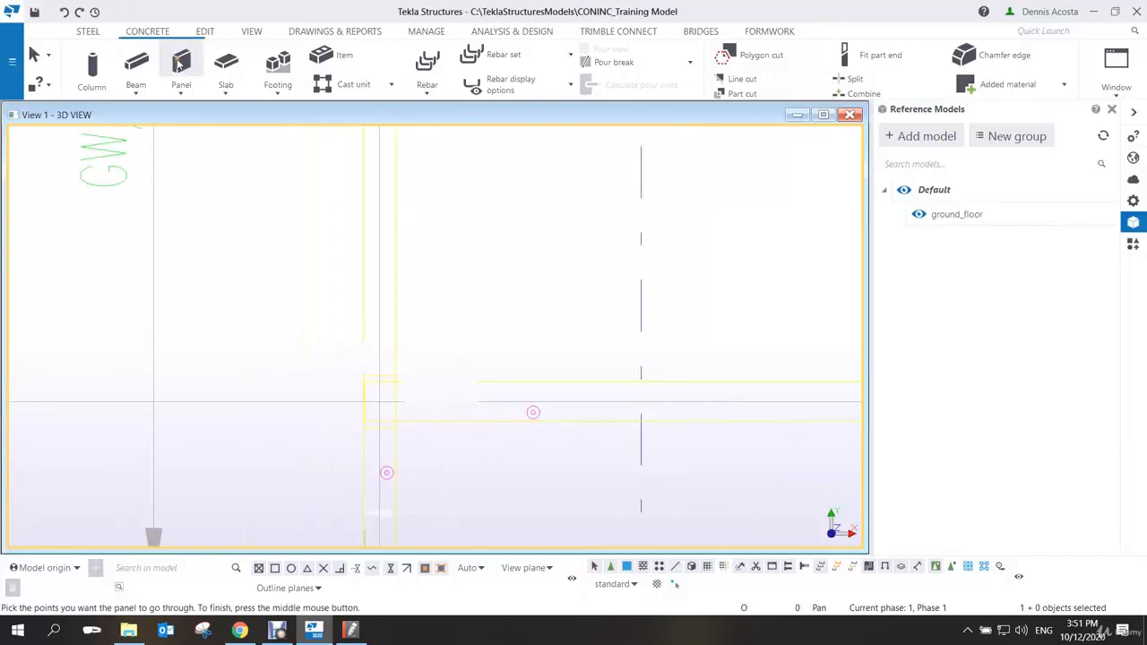
double_click(180, 62)
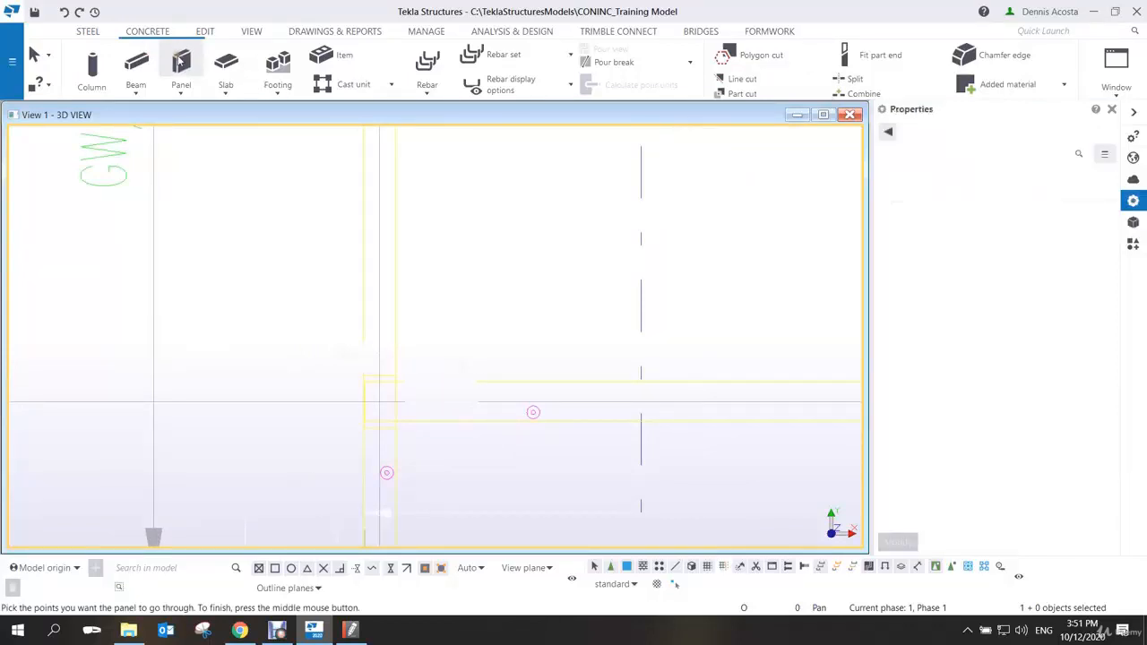
drag(999, 213, 951, 216)
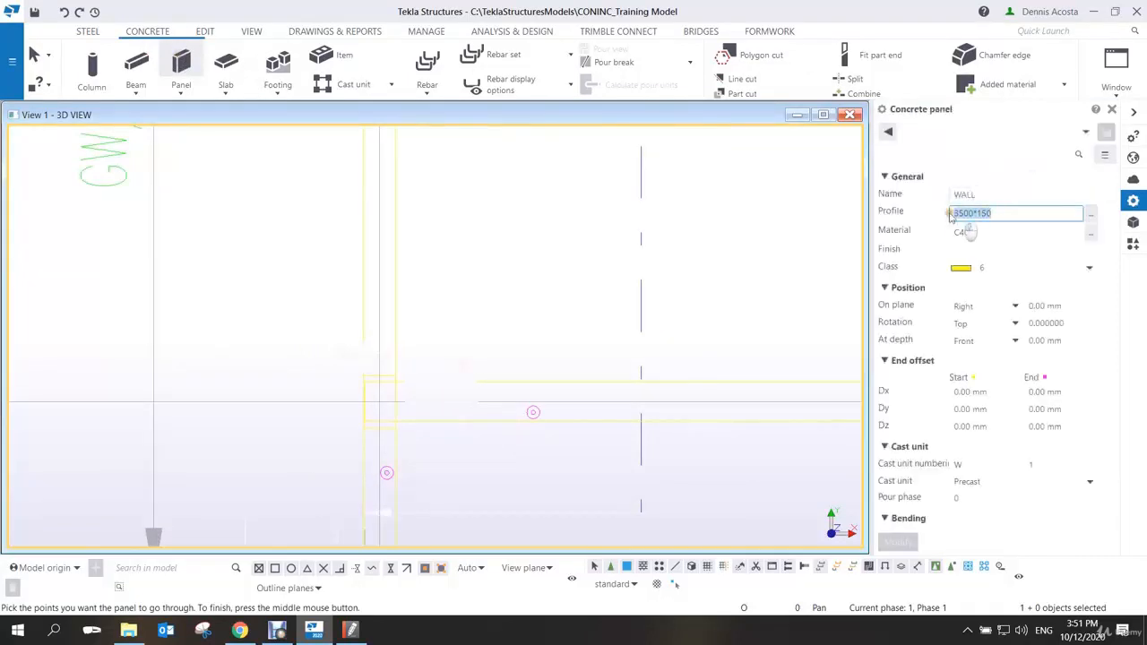
text(3000*1)
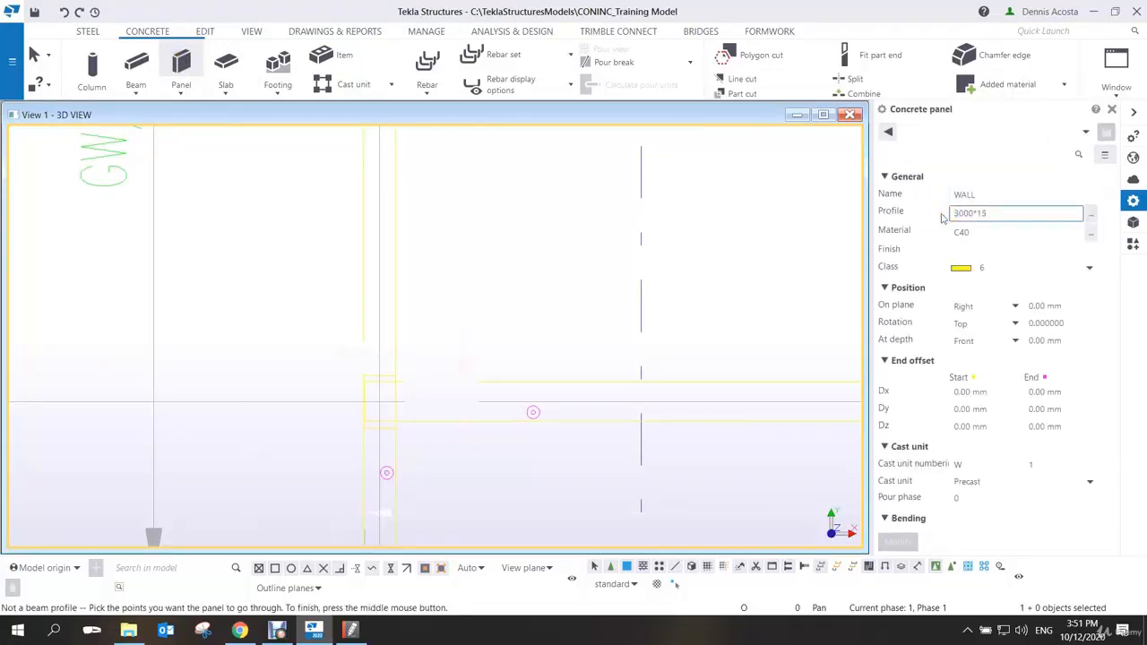
click(970, 308)
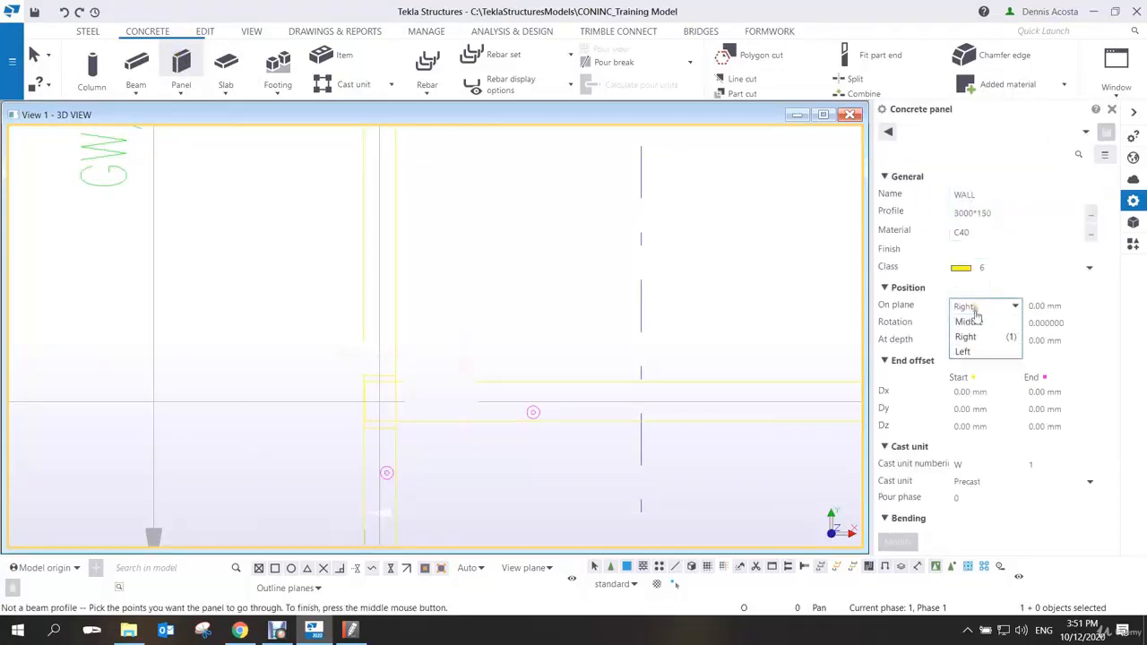
click(977, 324)
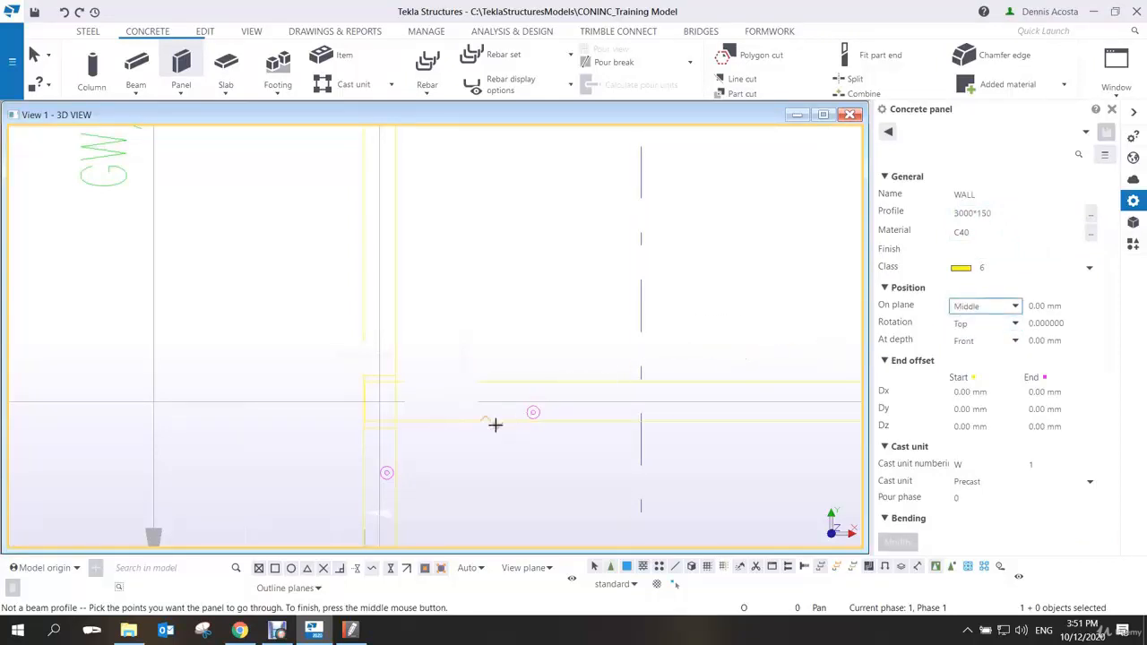
Place the wall panel along the axis C wall centreline, from the outer wall's outside face to the far face of the next crossing wall
scroll(375, 401, up, 2)
scroll(374, 401, up, 2)
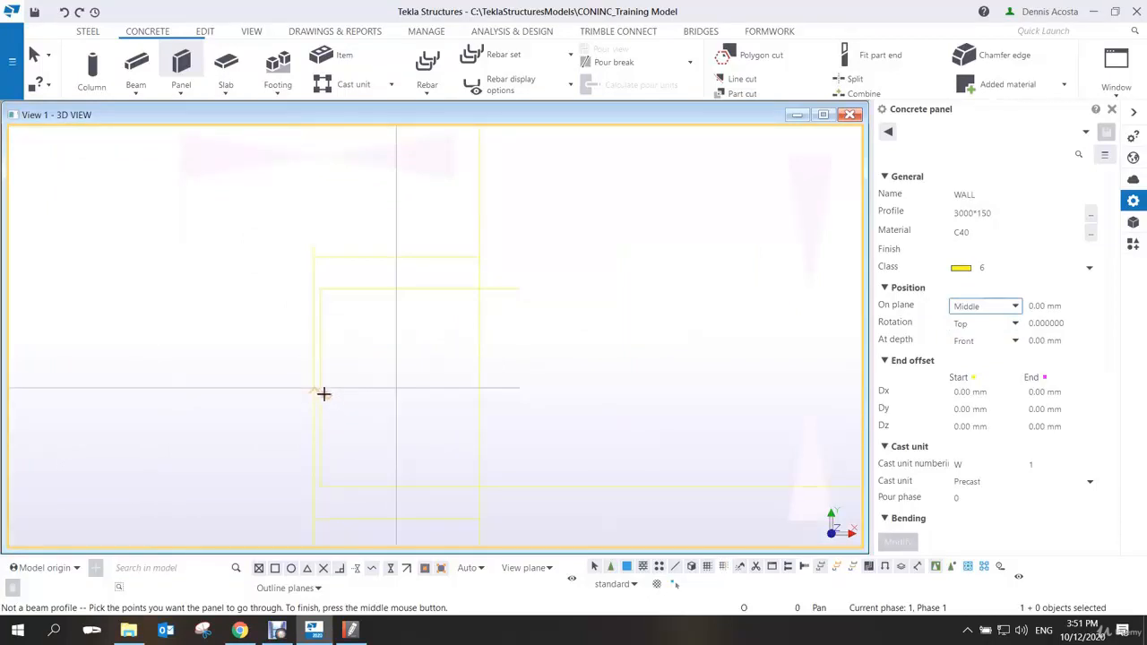
click(322, 389)
scroll(532, 392, down, 6)
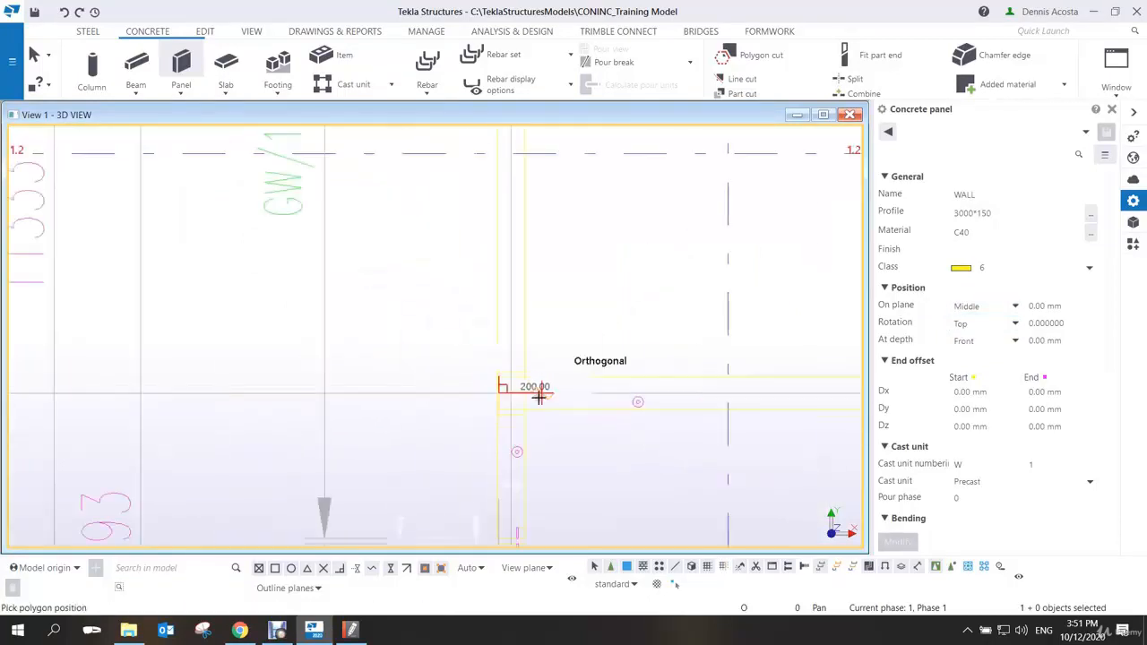
middle_drag(654, 401, 503, 370)
scroll(769, 319, up, 4)
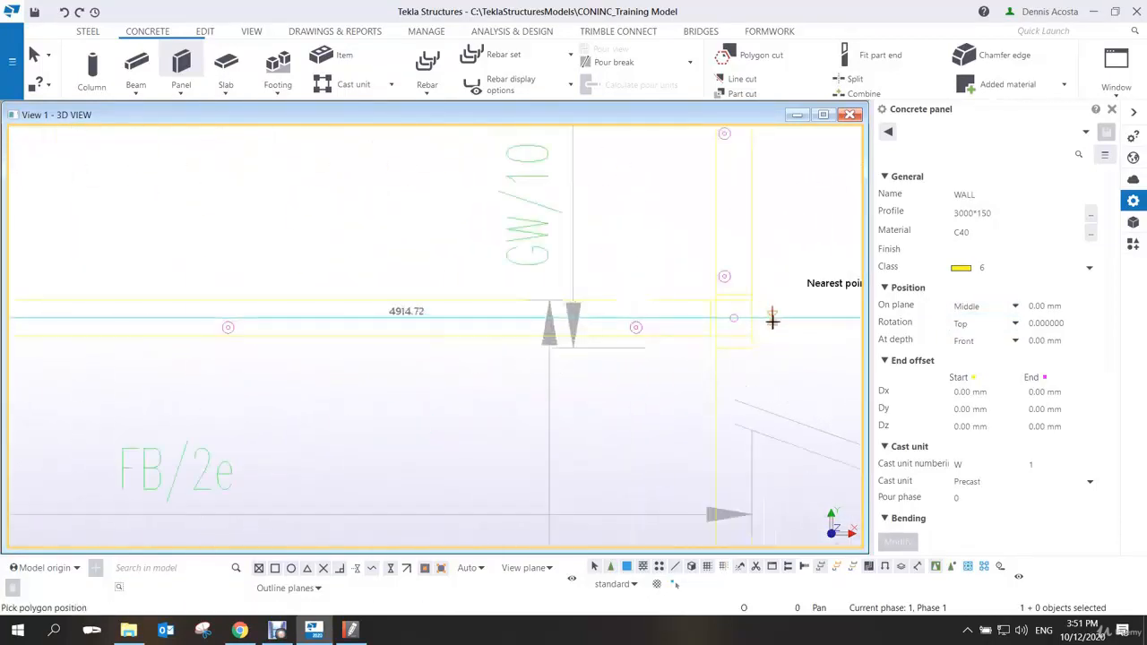
scroll(755, 311, up, 2)
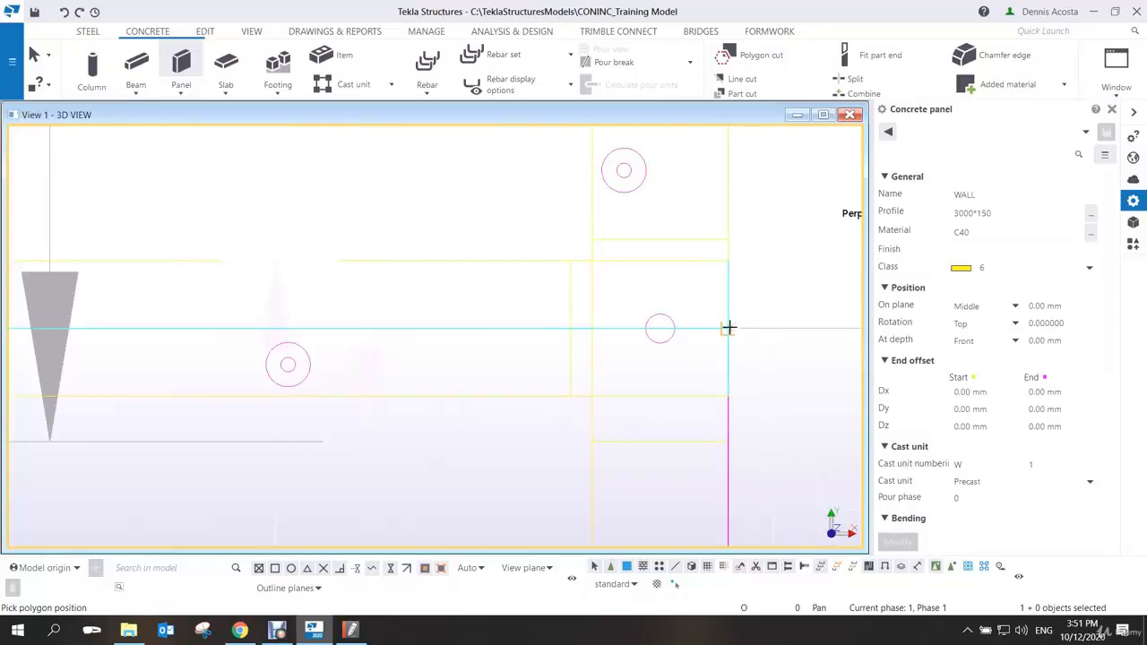
click(728, 328)
middle_click(687, 296)
right_click(687, 296)
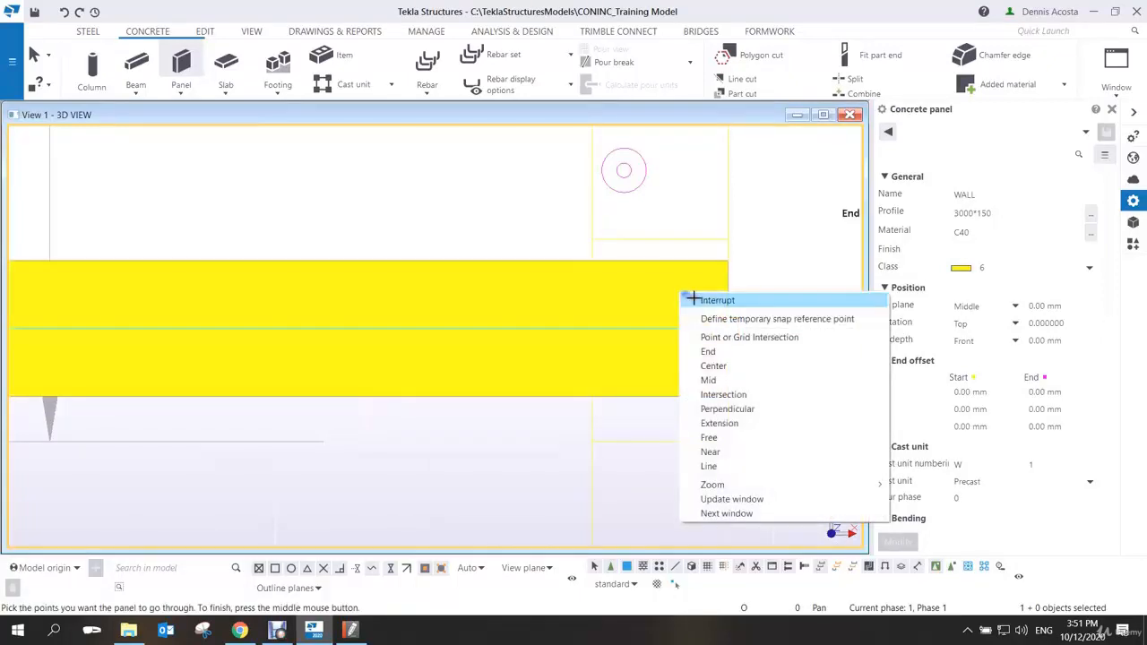
click(705, 300)
scroll(708, 315, down, 5)
scroll(722, 332, down, 3)
ctrl+middle_drag(580, 337, 644, 244)
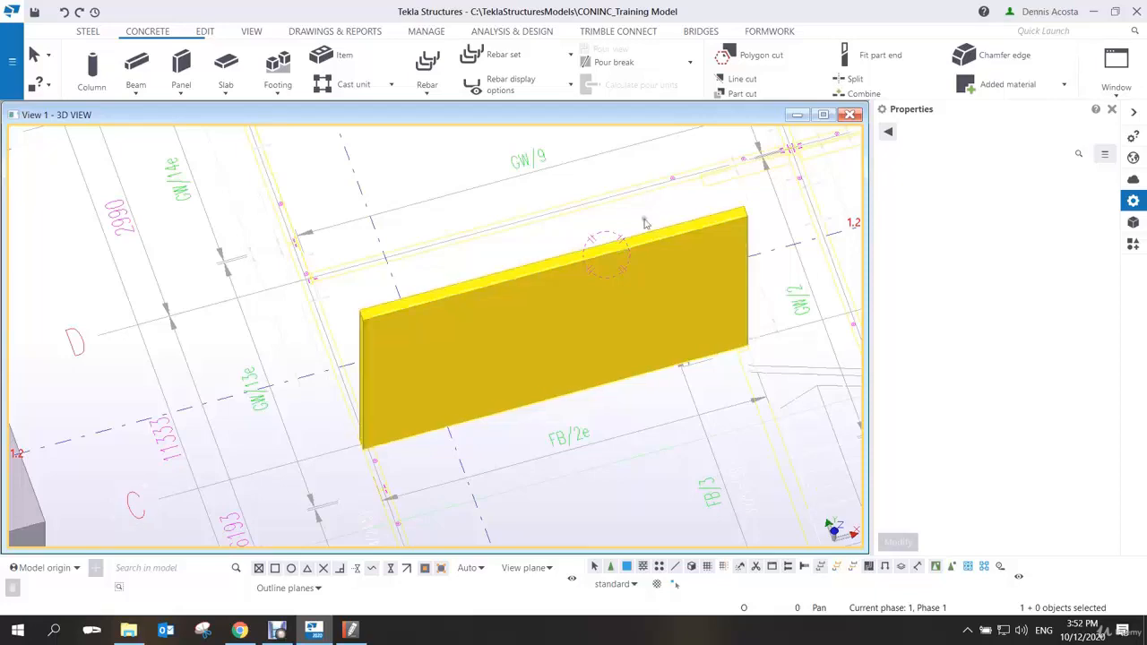
Place a 3000*150 concrete wall panel about 5930 mm long along the axis D wall centreline, from the outer wall to the next crossing wall
key(ctrl+p)
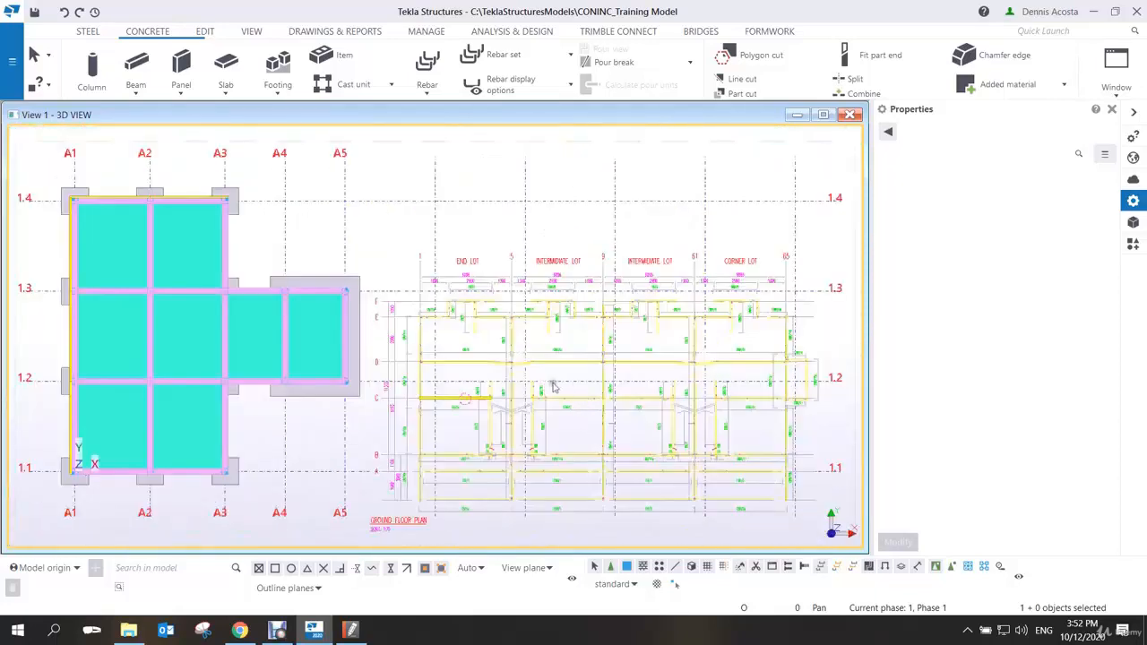
scroll(485, 404, up, 4)
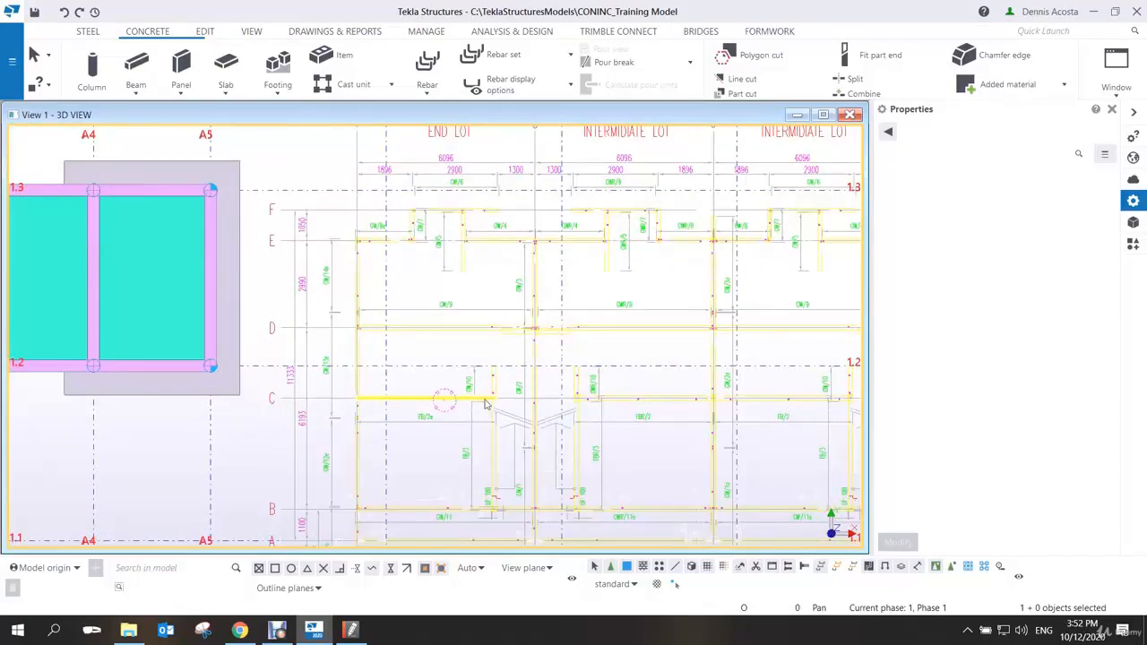
scroll(381, 353, up, 8)
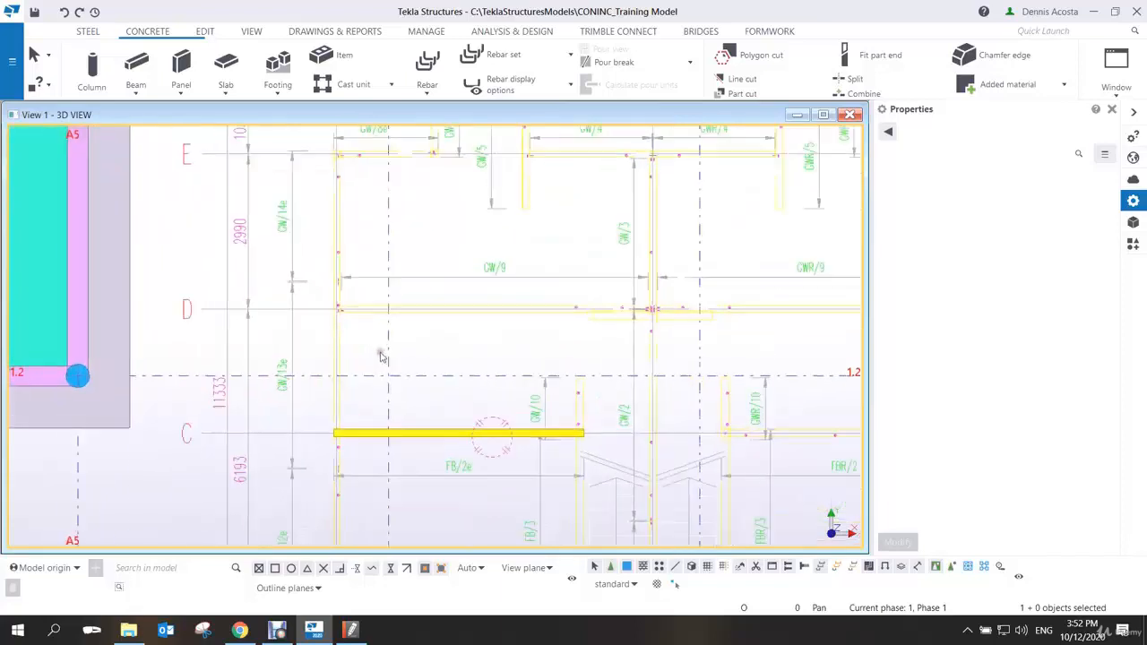
scroll(328, 323, up, 3)
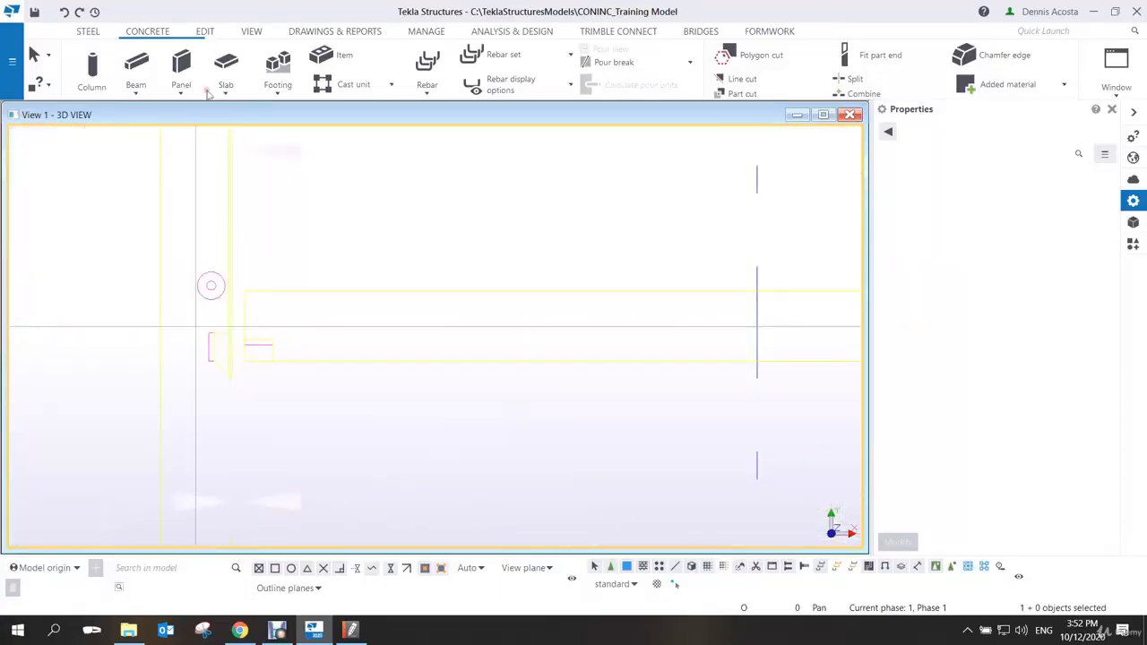
click(181, 62)
scroll(235, 271, up, 2)
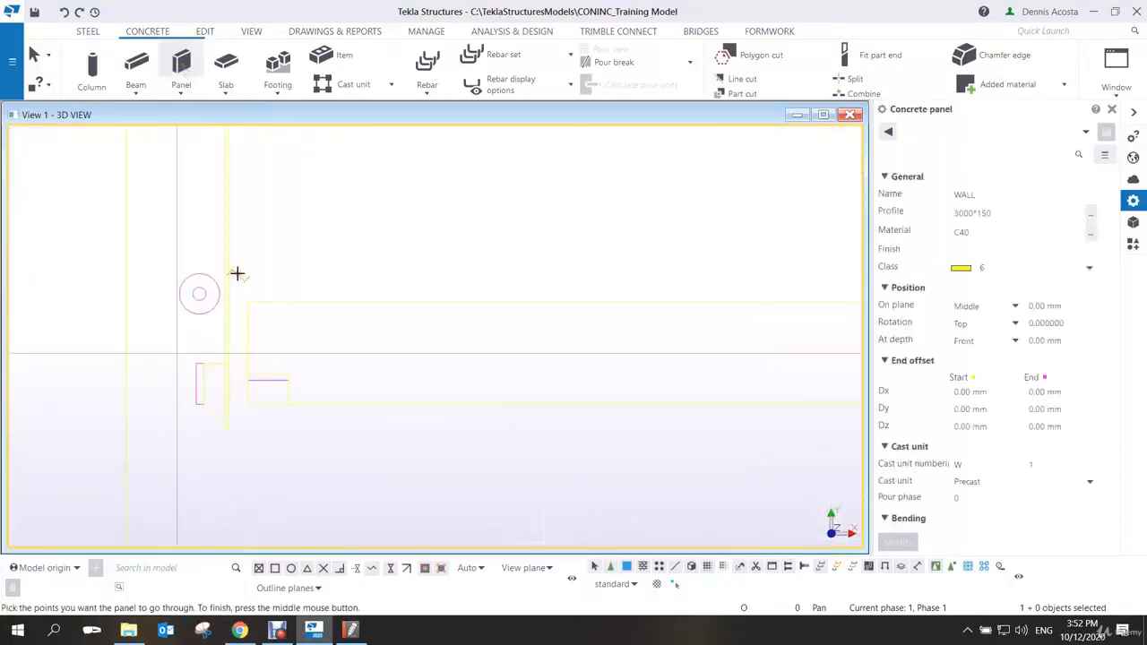
click(249, 349)
scroll(483, 356, down, 4)
scroll(483, 358, down, 2)
middle_drag(672, 377, 233, 314)
middle_drag(522, 330, 151, 307)
scroll(453, 279, up, 2)
scroll(475, 250, up, 4)
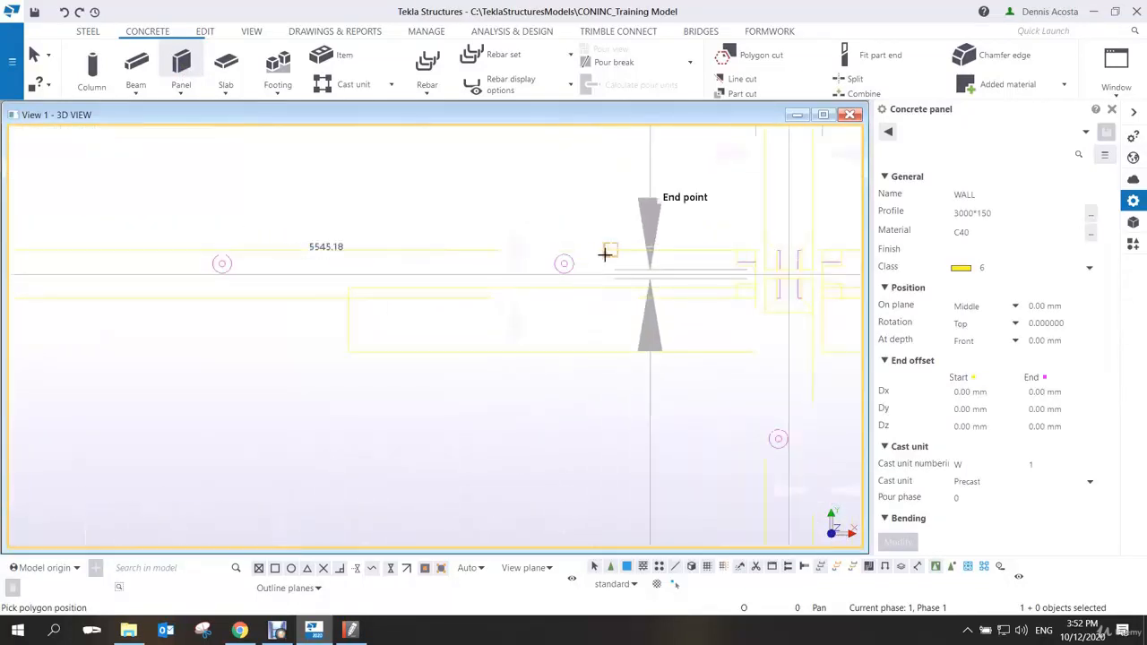
middle_drag(775, 270, 537, 269)
scroll(537, 269, up, 5)
scroll(529, 260, up, 2)
scroll(468, 307, up, 2)
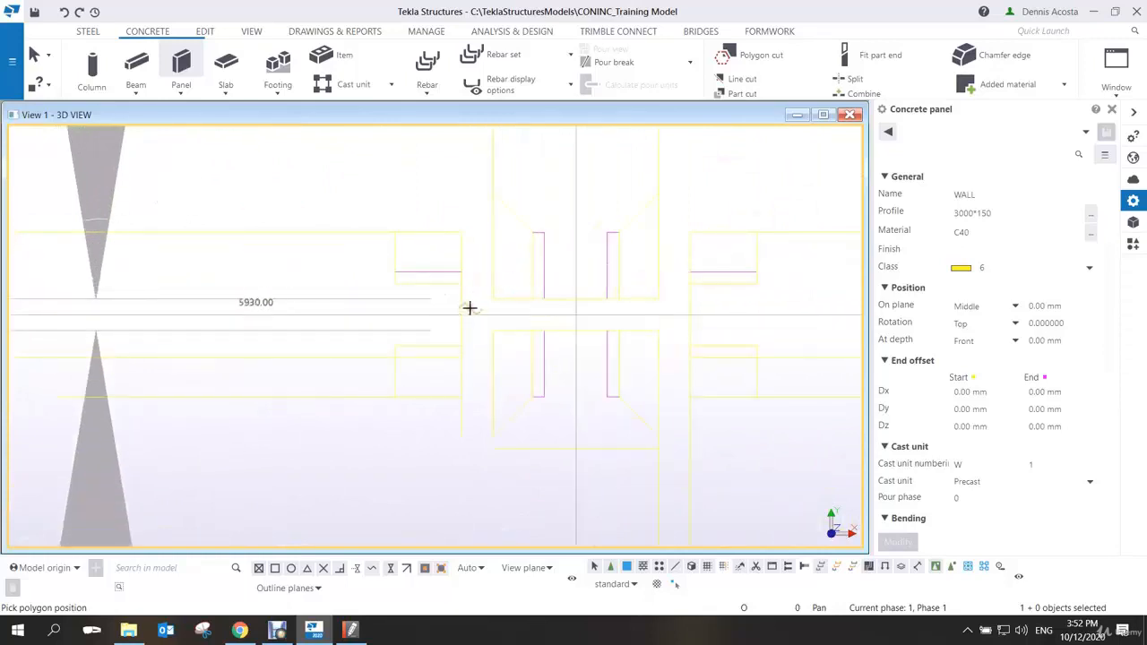
click(473, 253)
scroll(493, 280, down, 2)
scroll(606, 307, up, 2)
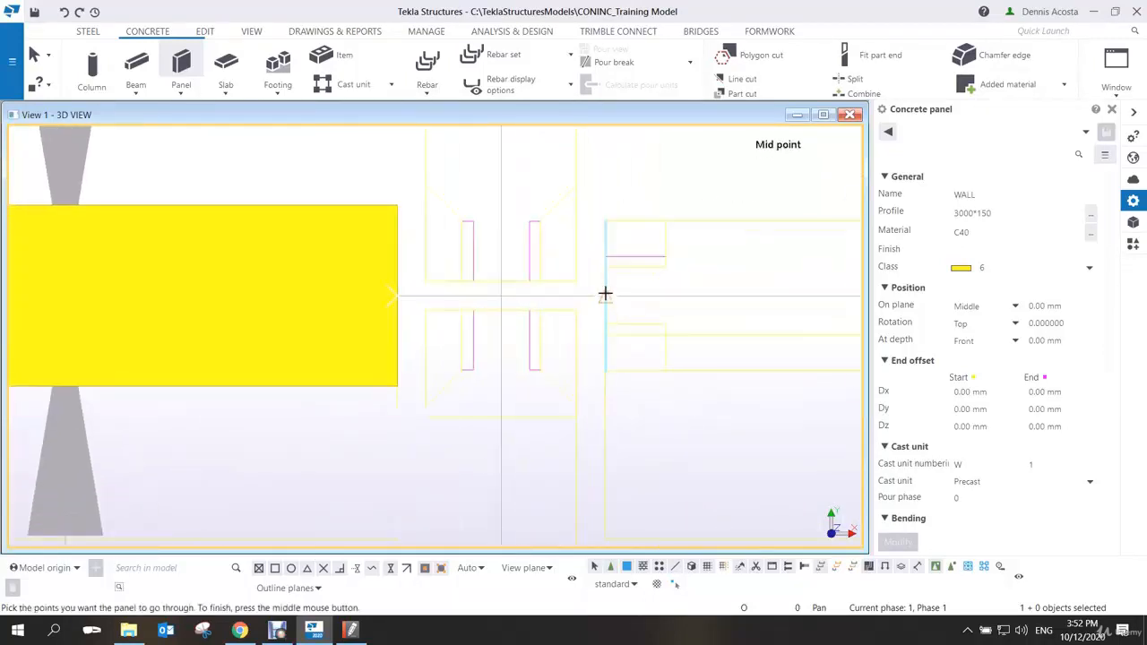
Place a panel along the centreline of the short GW/10 wall, from the axis C wall to its free end near grid line 1.2
scroll(608, 305, down, 5)
scroll(610, 310, down, 3)
scroll(597, 325, up, 5)
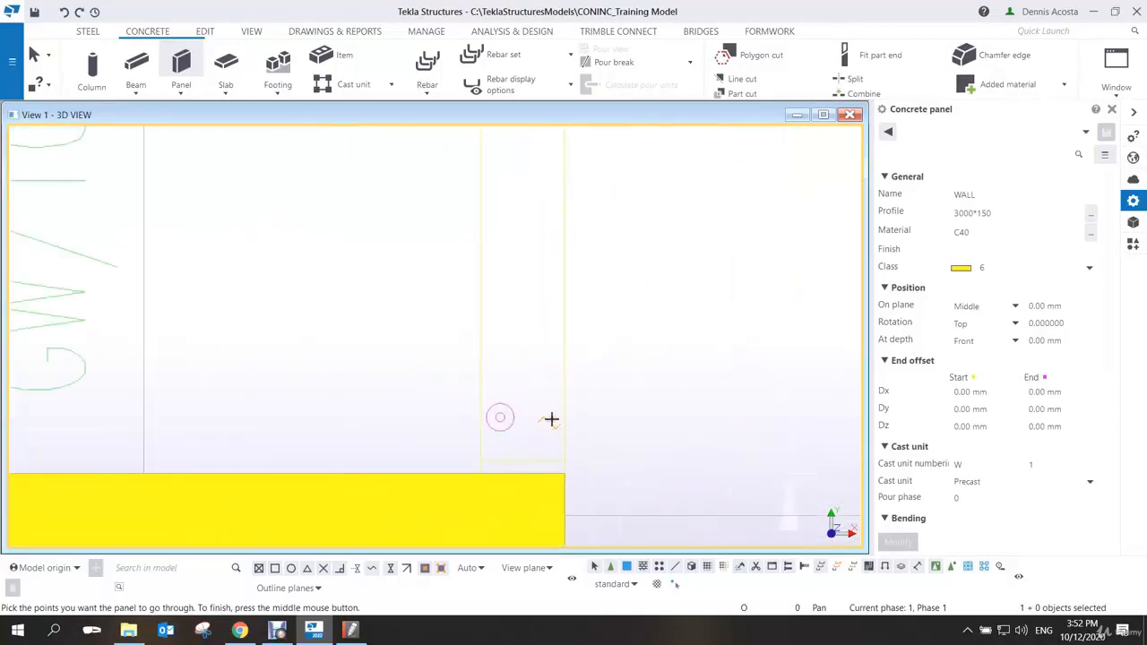
click(525, 461)
middle_drag(535, 284, 532, 335)
middle_drag(536, 134, 516, 356)
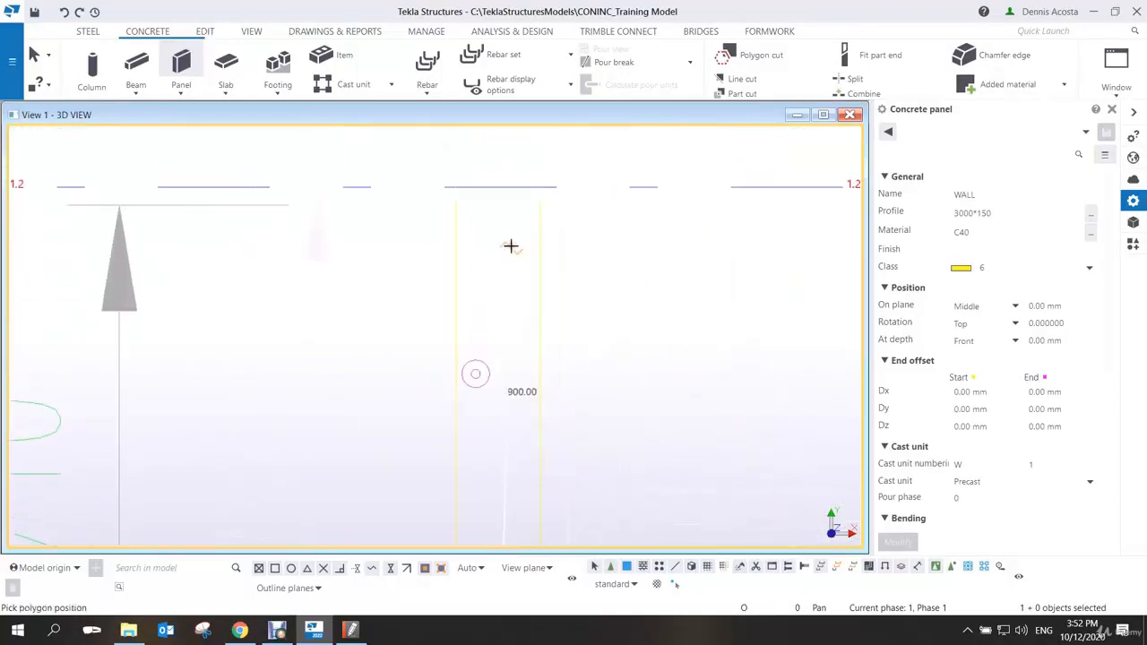
middle_drag(512, 245, 499, 379)
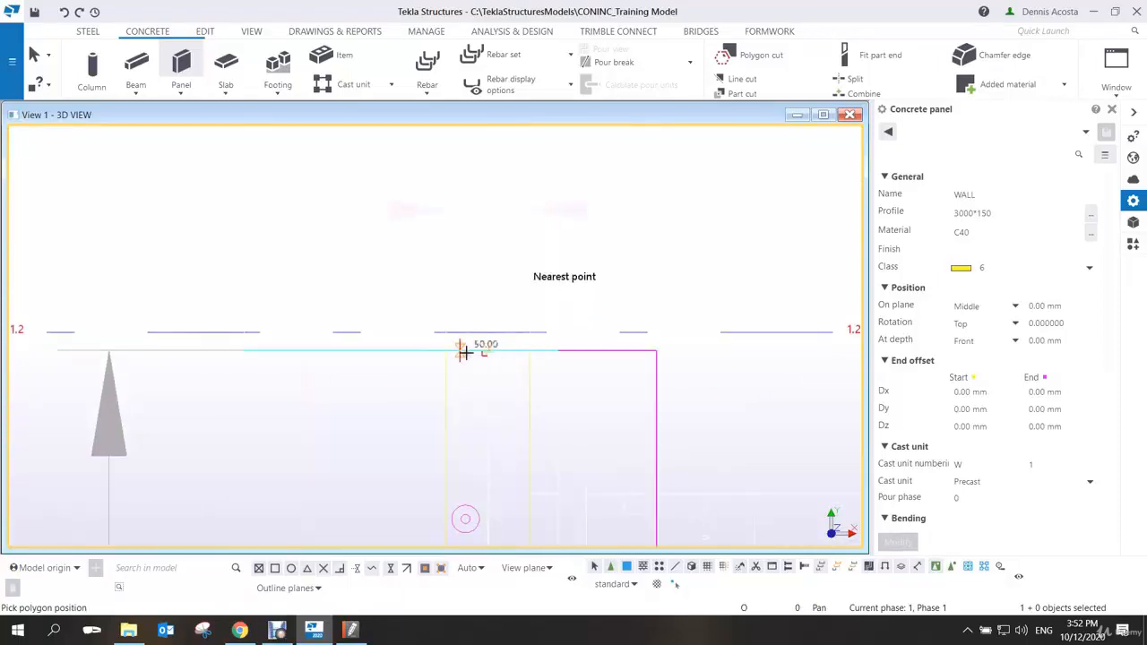
click(484, 349)
scroll(460, 346, down, 5)
right_click(505, 299)
click(544, 308)
scroll(522, 326, down, 5)
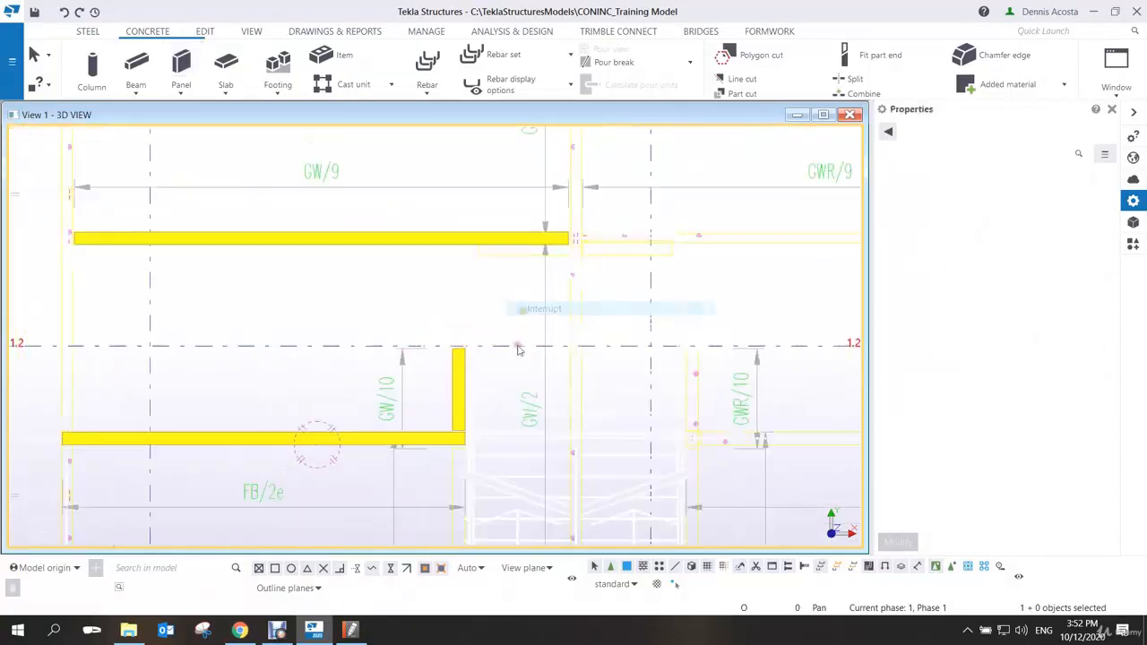
Delete the three wall panels modelled over the ground floor plan
ctrl+middle_drag(419, 387, 545, 248)
middle_drag(519, 299, 670, 299)
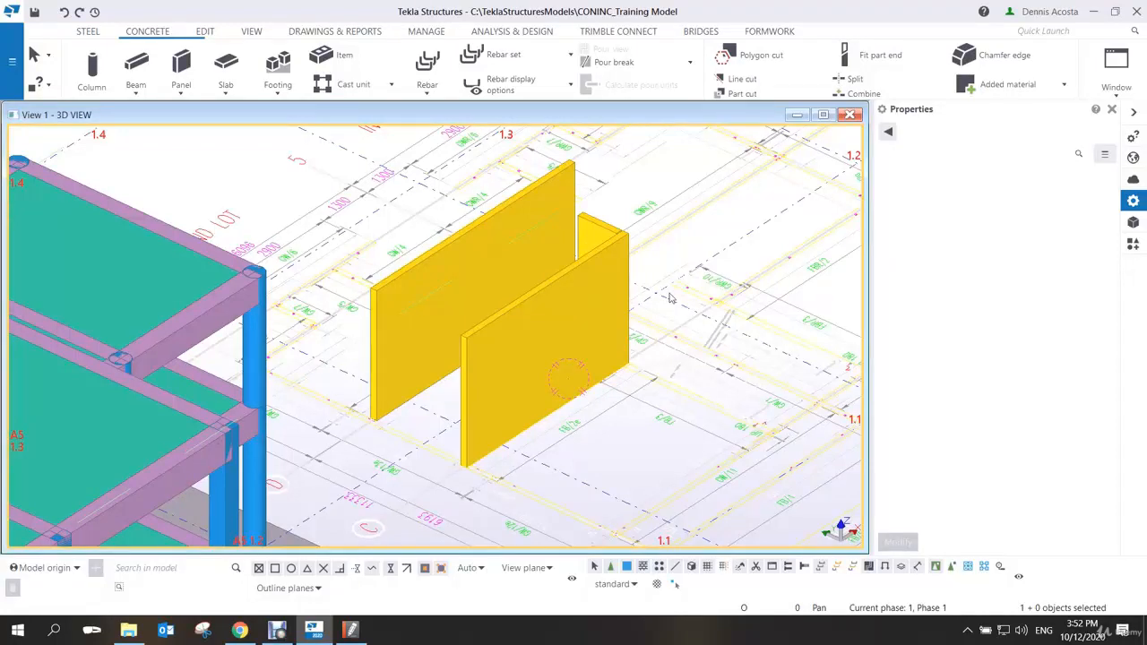
scroll(583, 343, down, 5)
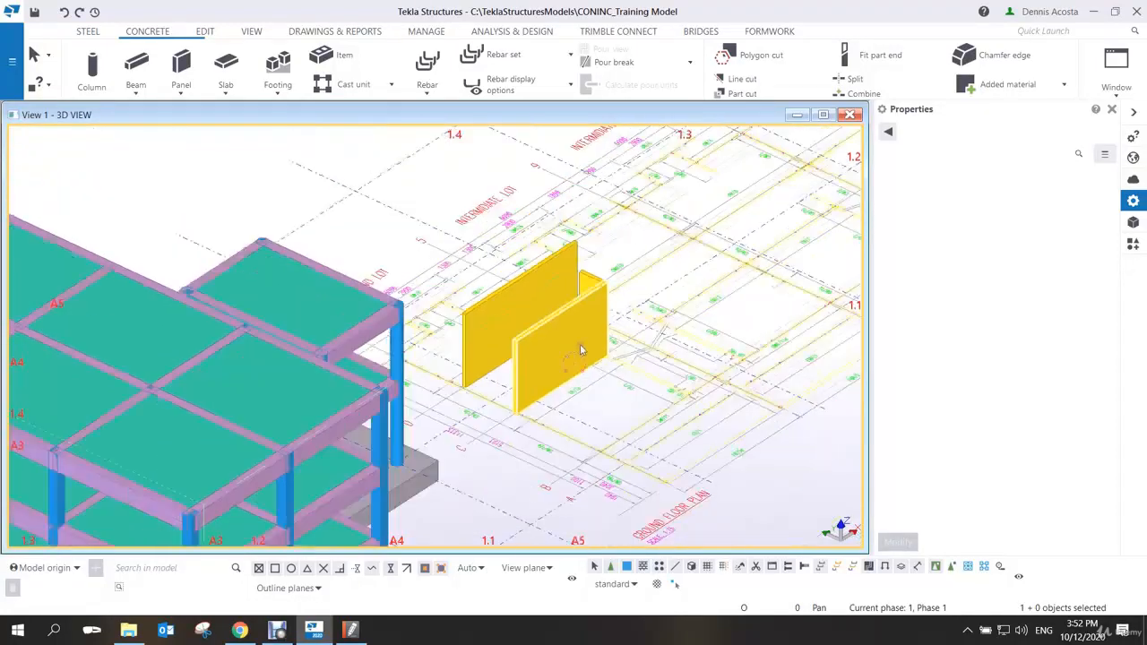
ctrl+middle_drag(600, 328, 530, 269)
drag(617, 259, 551, 279)
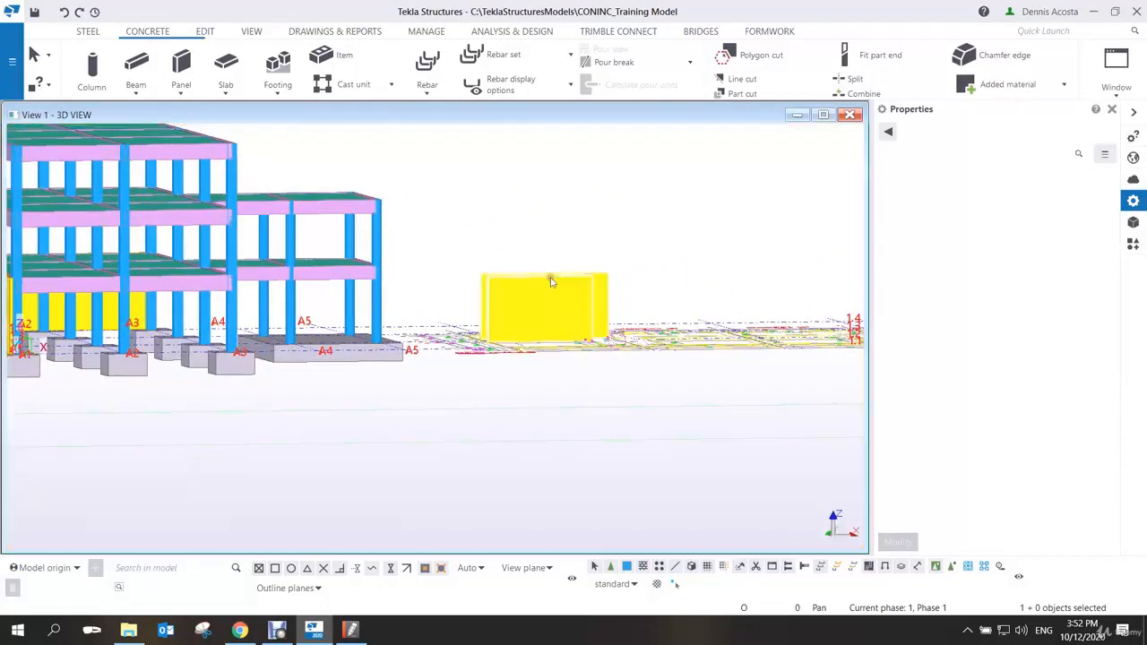
key(Delete)
Switch to plan orientation and start adding a new reference model, choosing the file Revit_model.ifc
scroll(578, 305, down, 2)
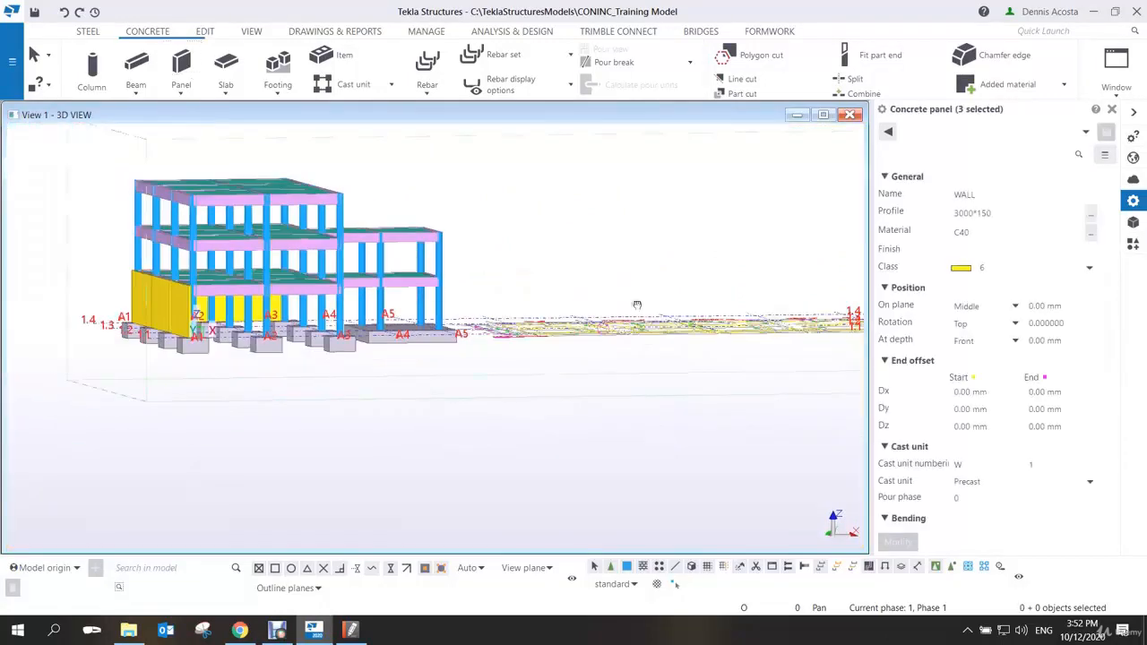
ctrl+middle_drag(638, 300, 595, 335)
key(ctrl+p)
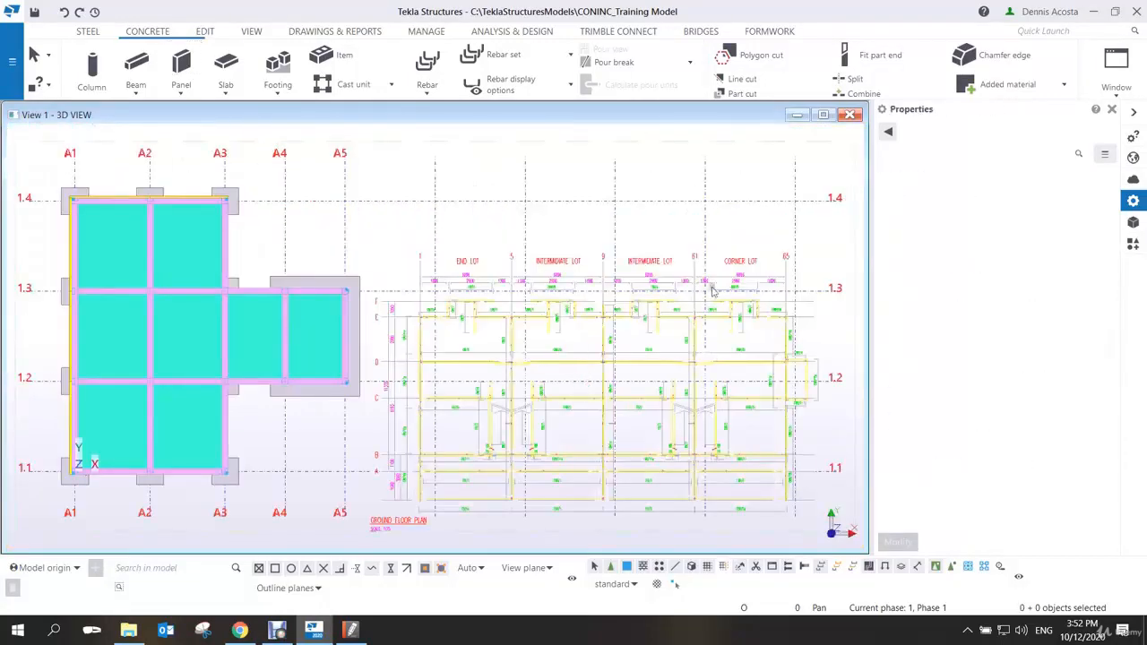
click(1135, 224)
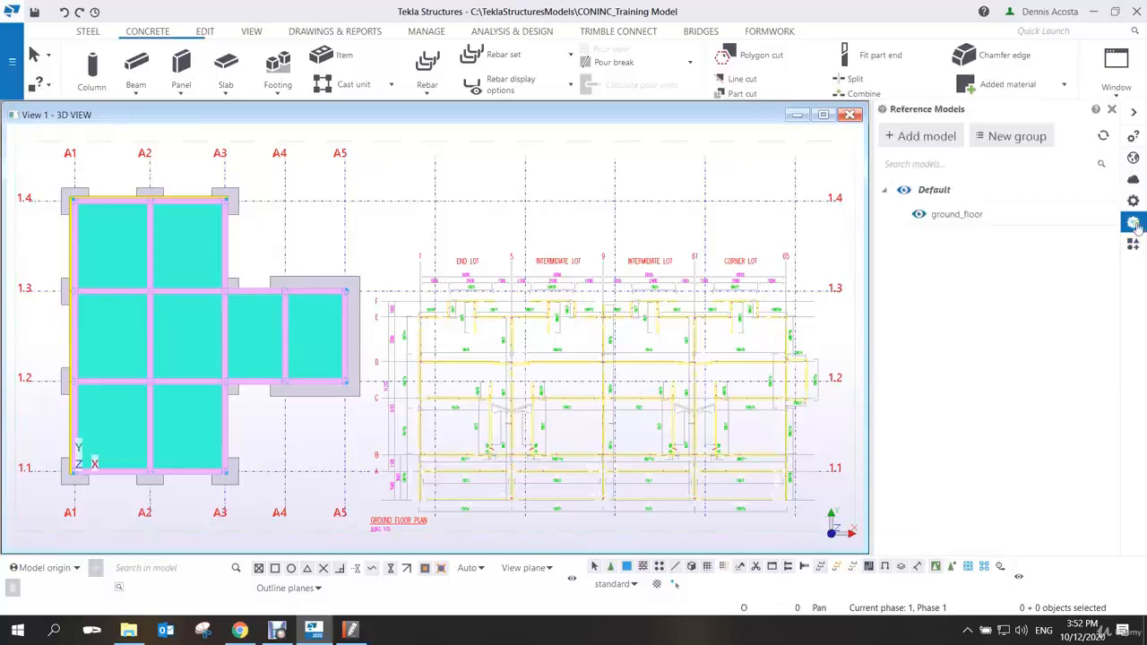
click(924, 136)
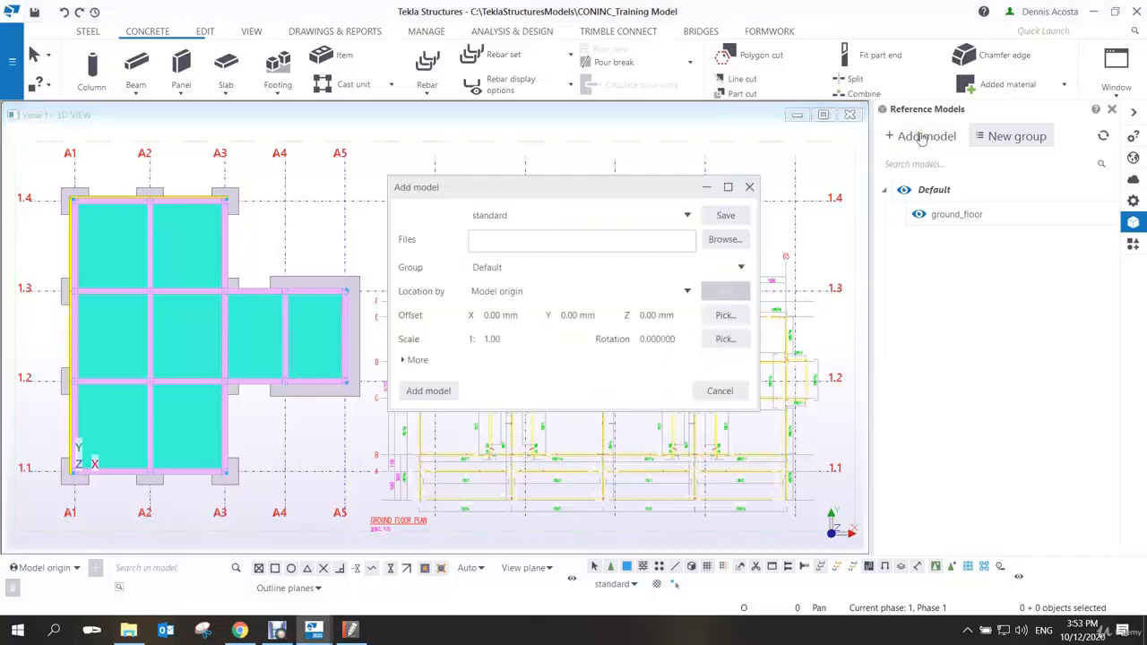
click(725, 239)
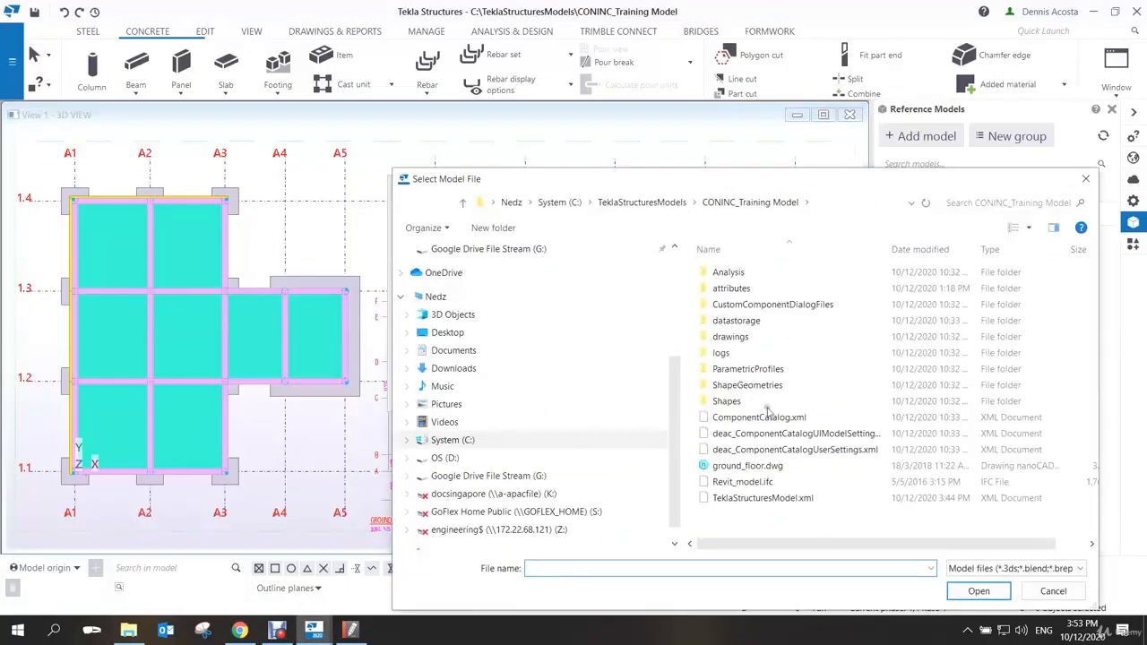
click(753, 481)
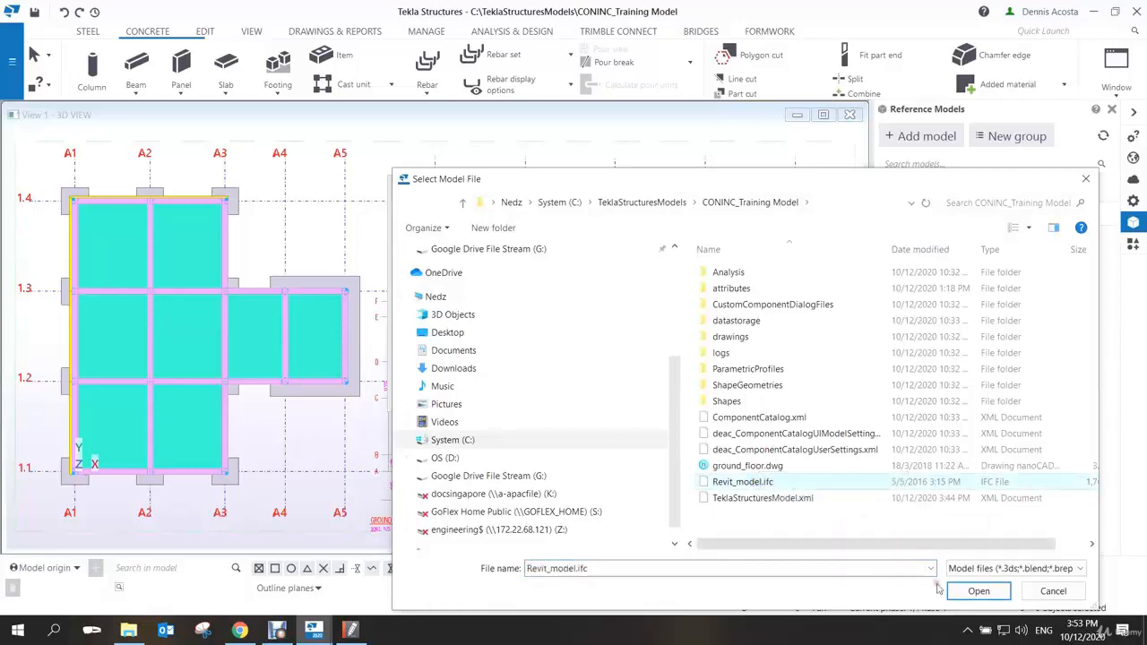
click(979, 592)
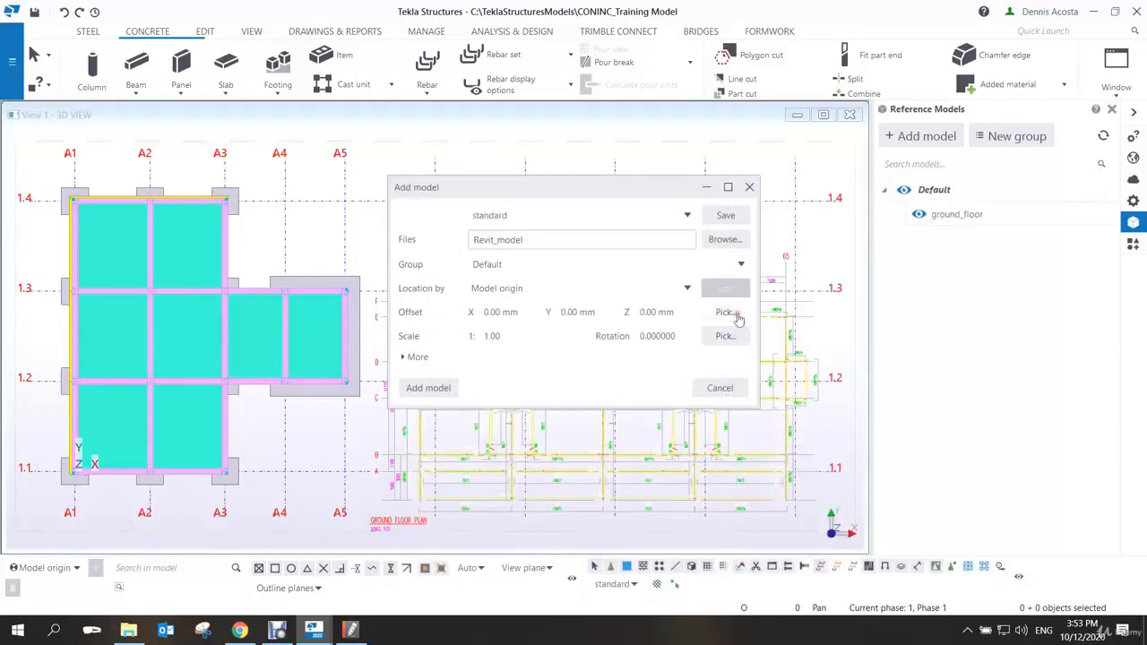
drag(610, 186, 912, 266)
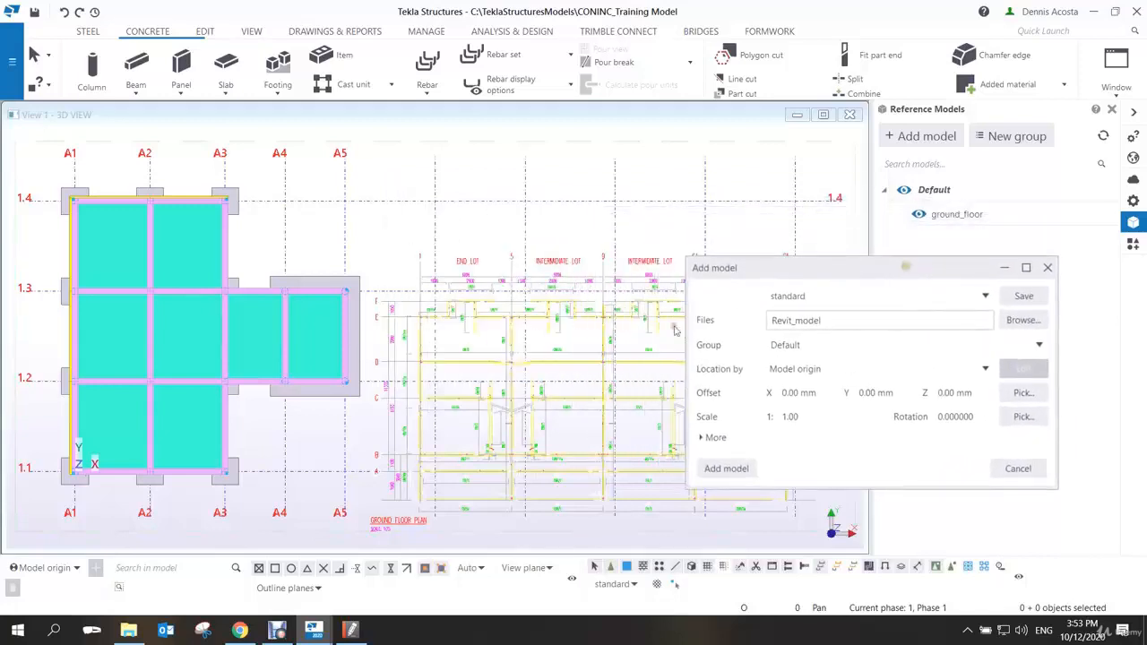
Set the reference model's X offset to 43000 mm and add it to the Default group
scroll(515, 310, down, 2)
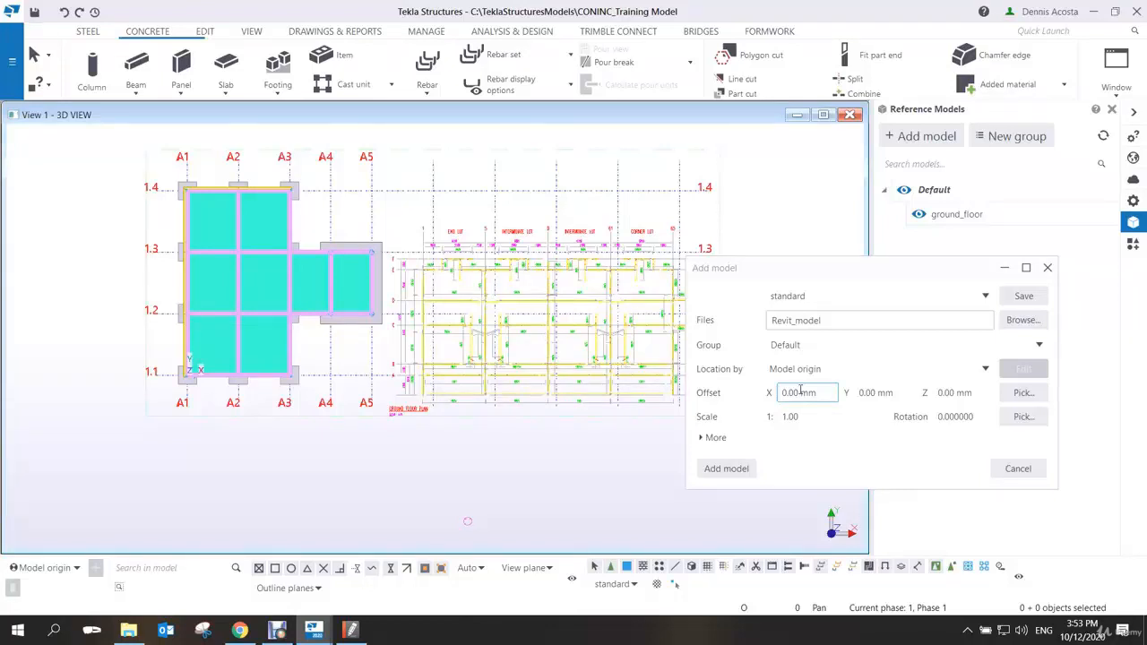
drag(829, 396, 756, 394)
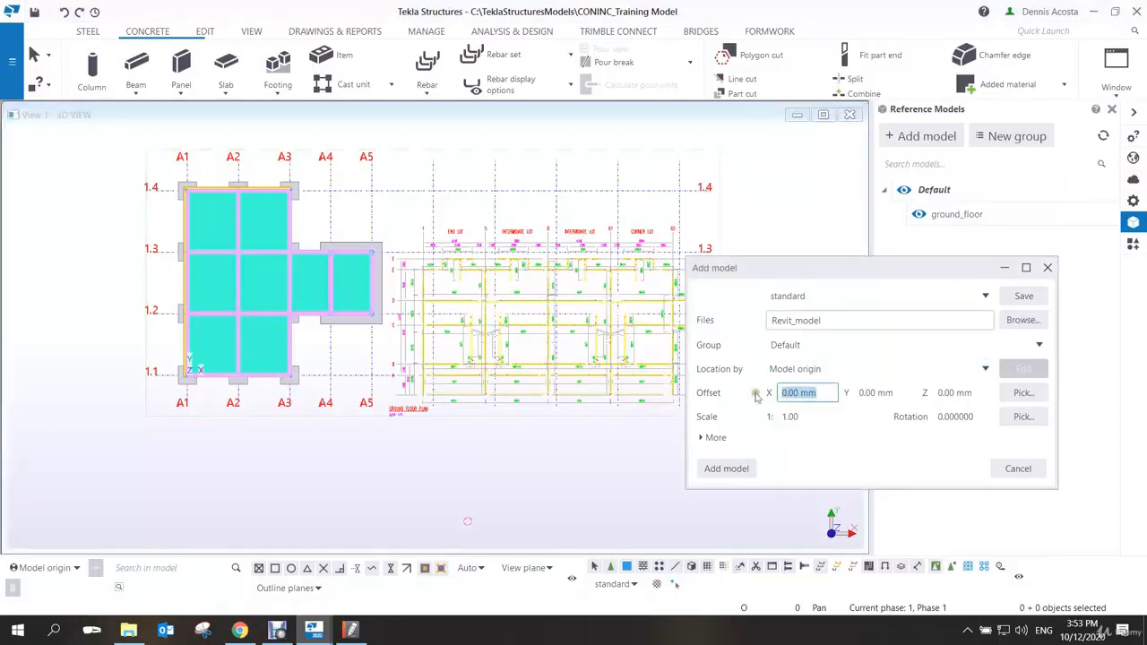
text(43000)
click(727, 468)
Return the view to 3D orientation and fit the work area to the entire model
click(572, 331)
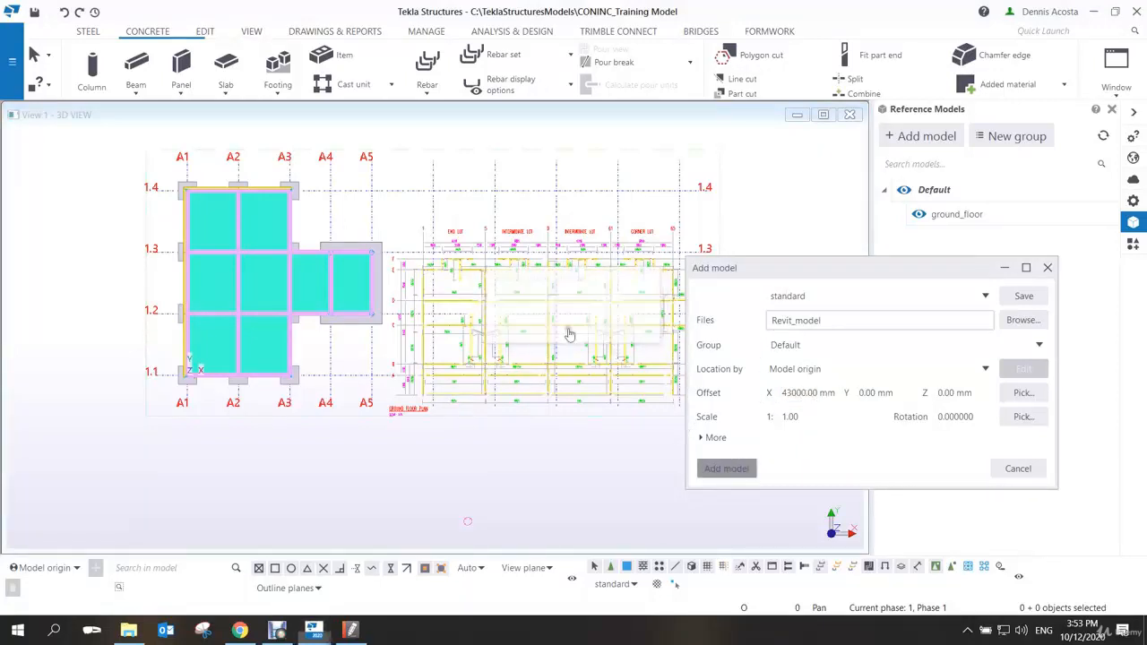
key(ctrl+p)
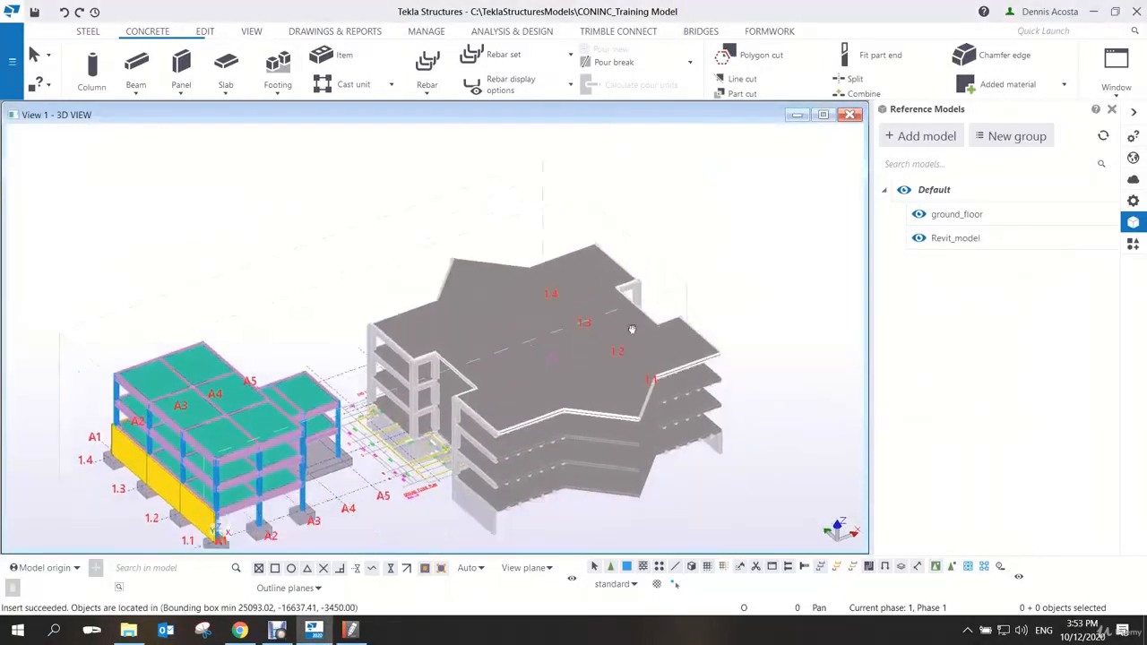
middle_drag(632, 330, 608, 271)
right_click(688, 238)
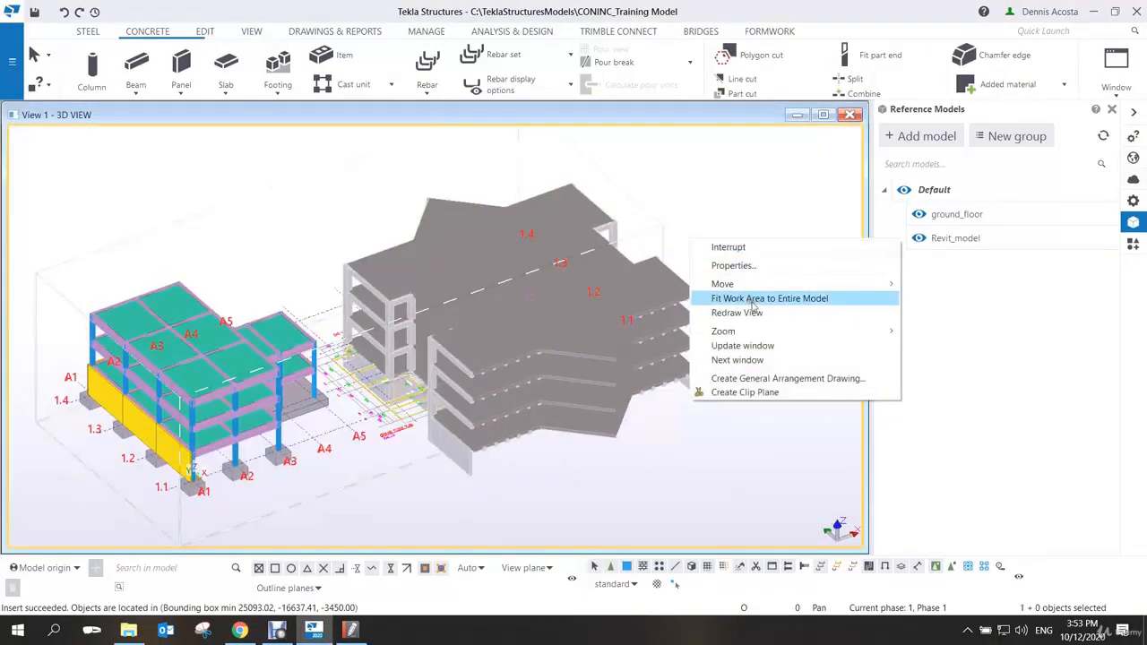
click(752, 298)
Enable selecting objects within components, inquire about a corner column of the Revit model, and read through its attributes
scroll(503, 277, up, 10)
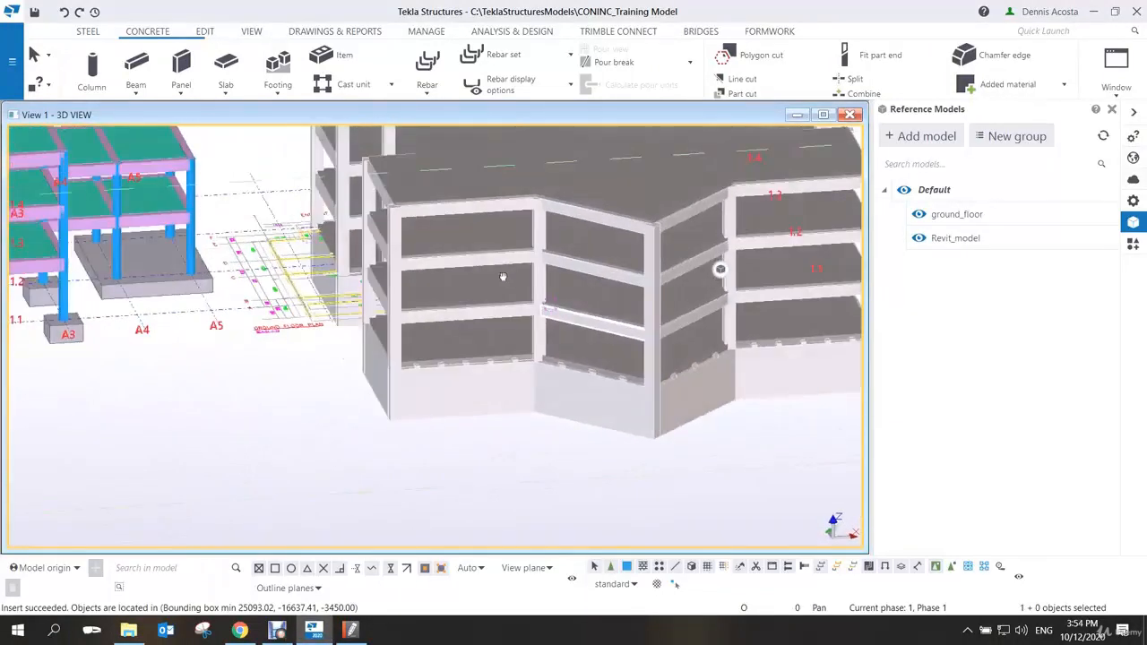
ctrl+middle_drag(502, 277, 488, 349)
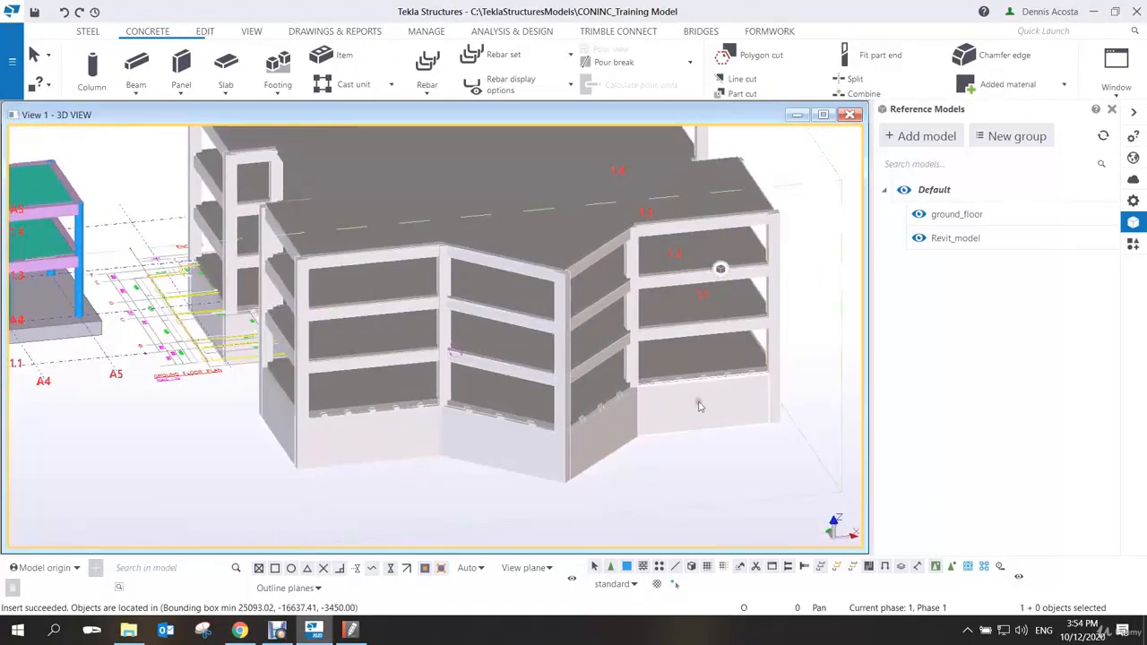
scroll(700, 406, up, 5)
right_click(599, 308)
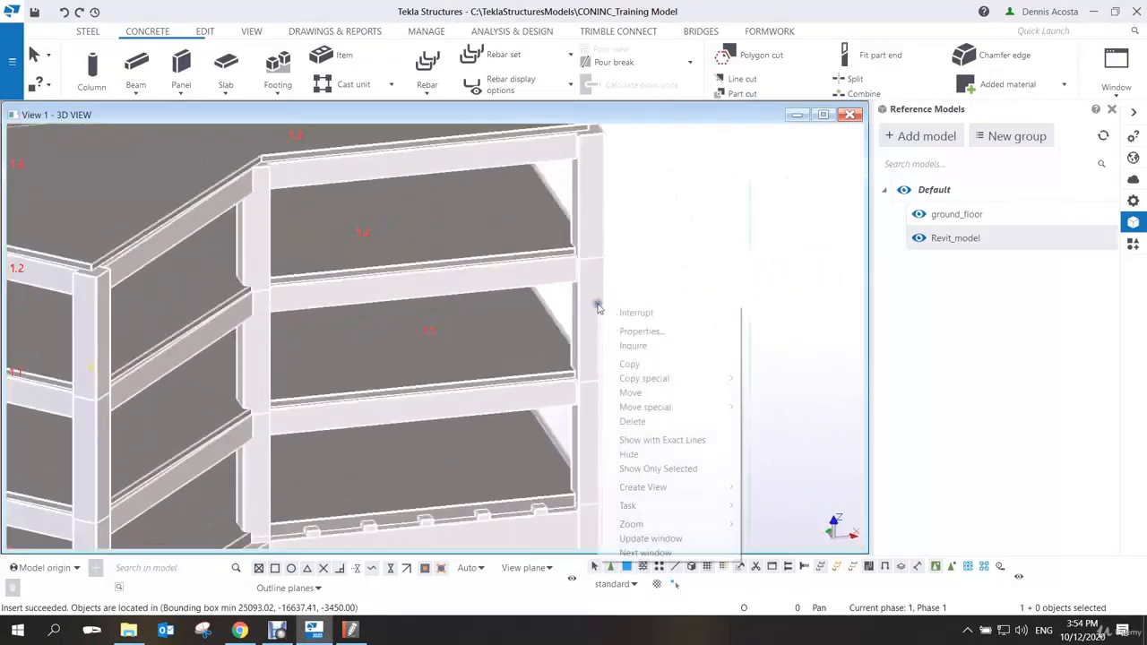
click(667, 460)
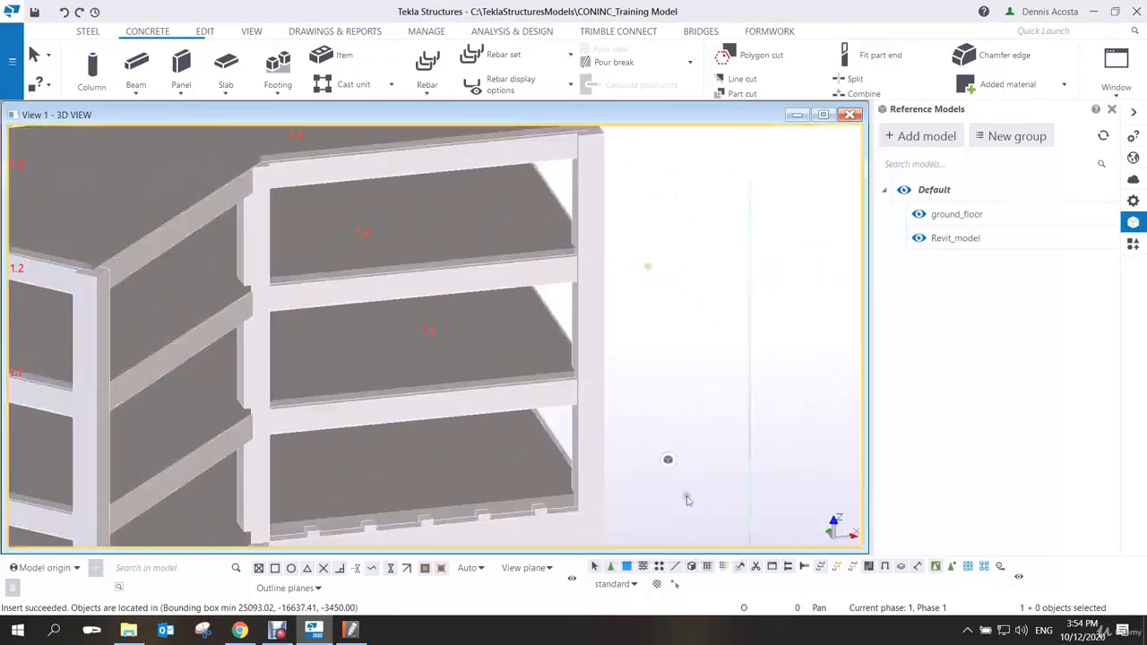
click(957, 570)
right_click(581, 310)
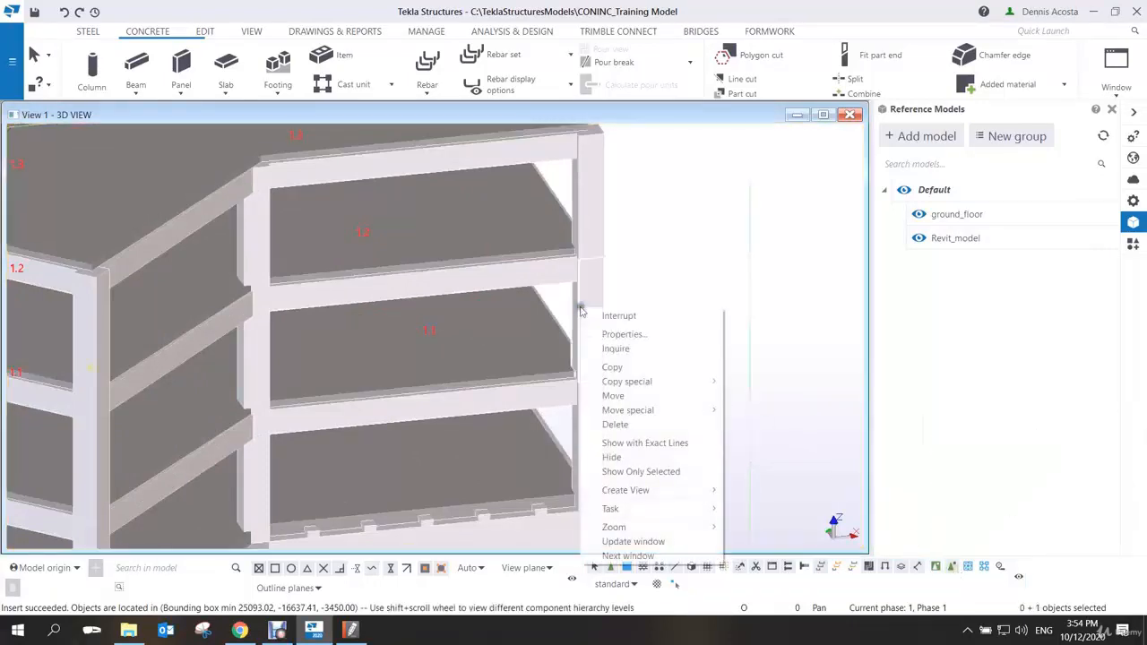
click(618, 349)
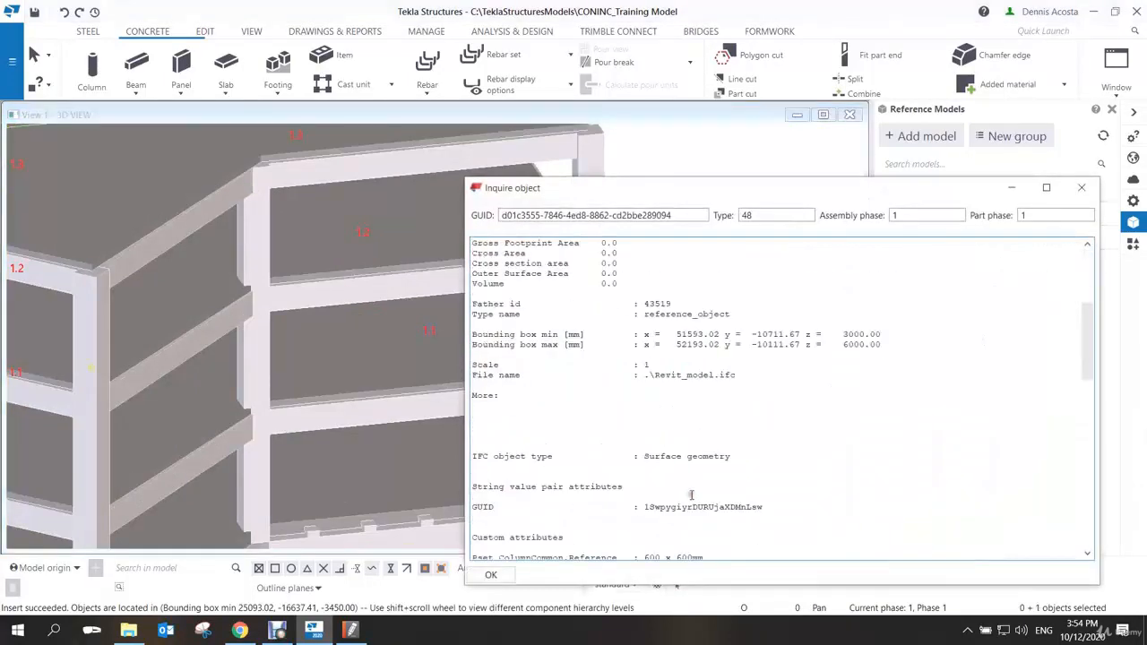
scroll(691, 495, down, 10)
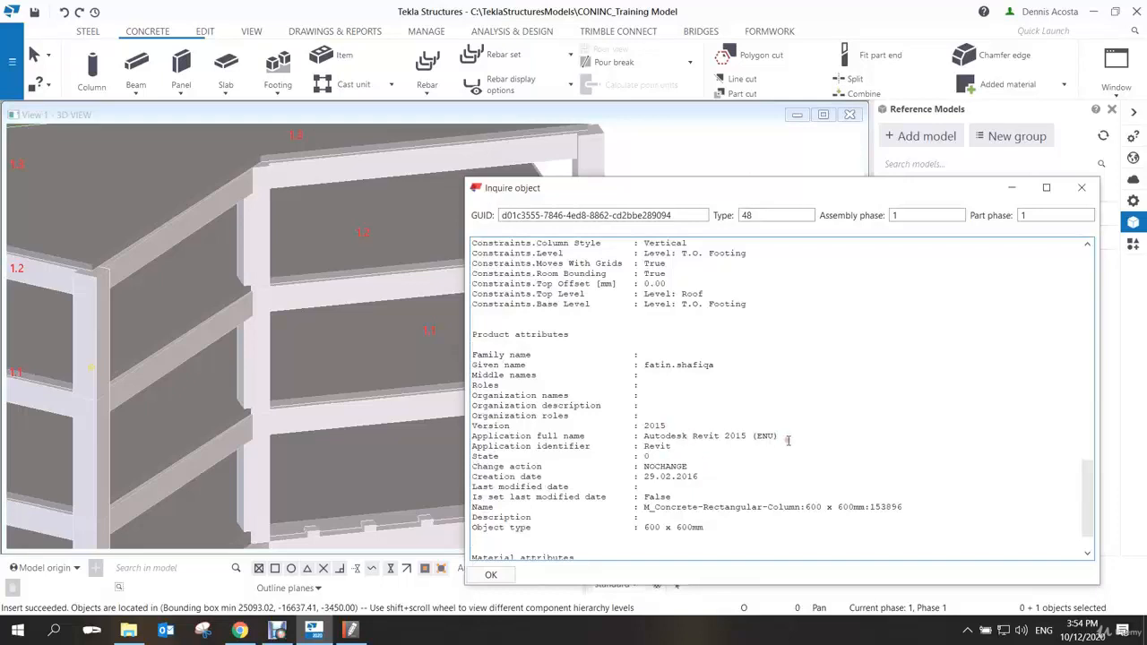
Check the application full name in the inquired column's product attributes and close the inquiry
drag(788, 440, 468, 437)
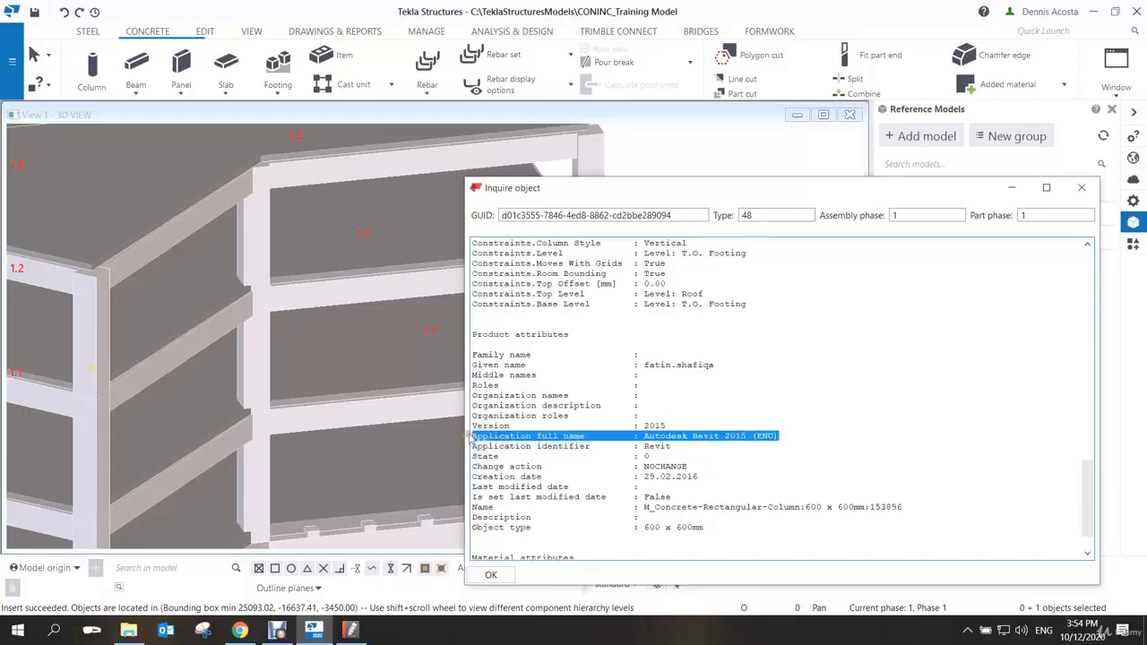
click(682, 453)
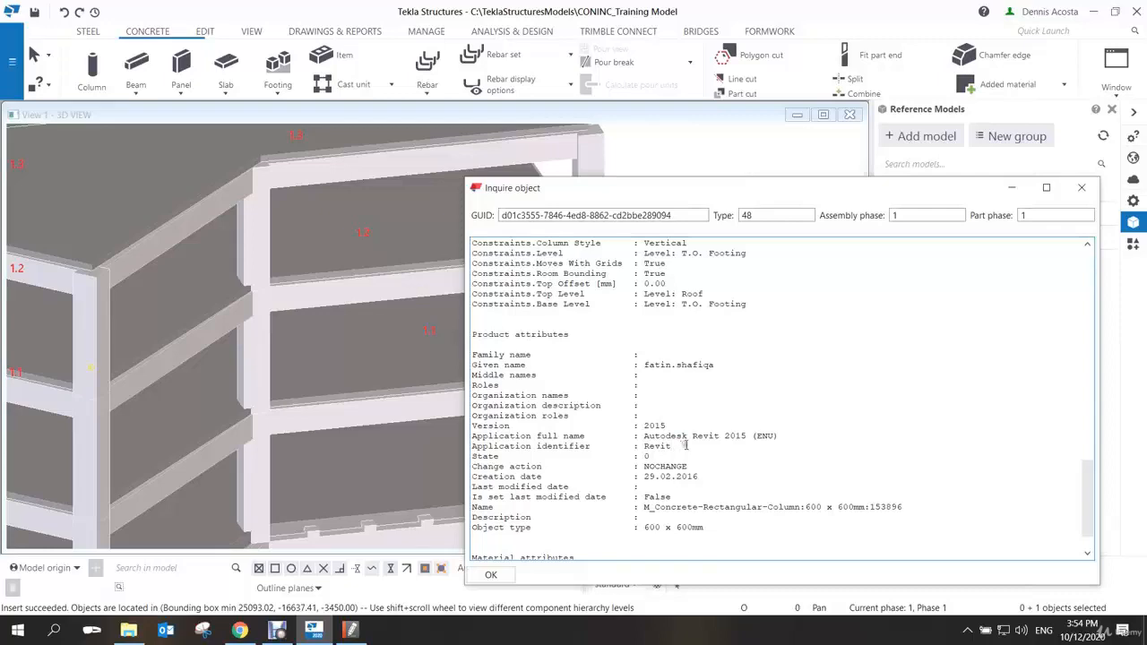
click(1082, 187)
Examine the facade and surroundings of the inserted Revit building from different distances and angles
scroll(798, 290, down, 5)
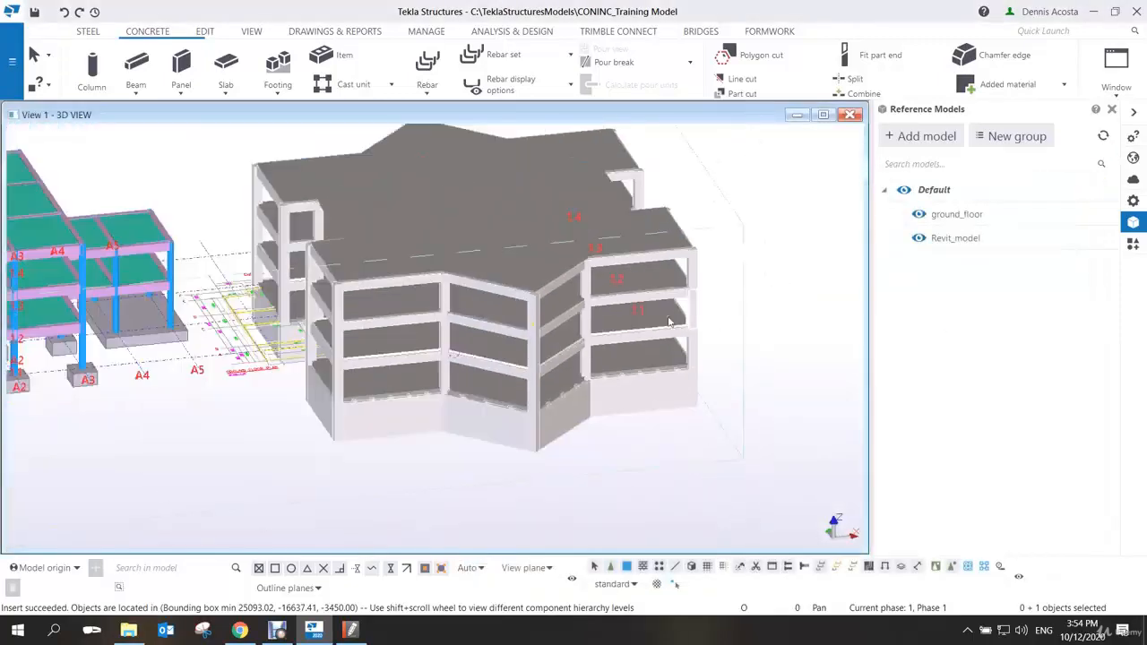
scroll(669, 320, down, 2)
ctrl+middle_drag(586, 311, 530, 327)
scroll(606, 333, up, 5)
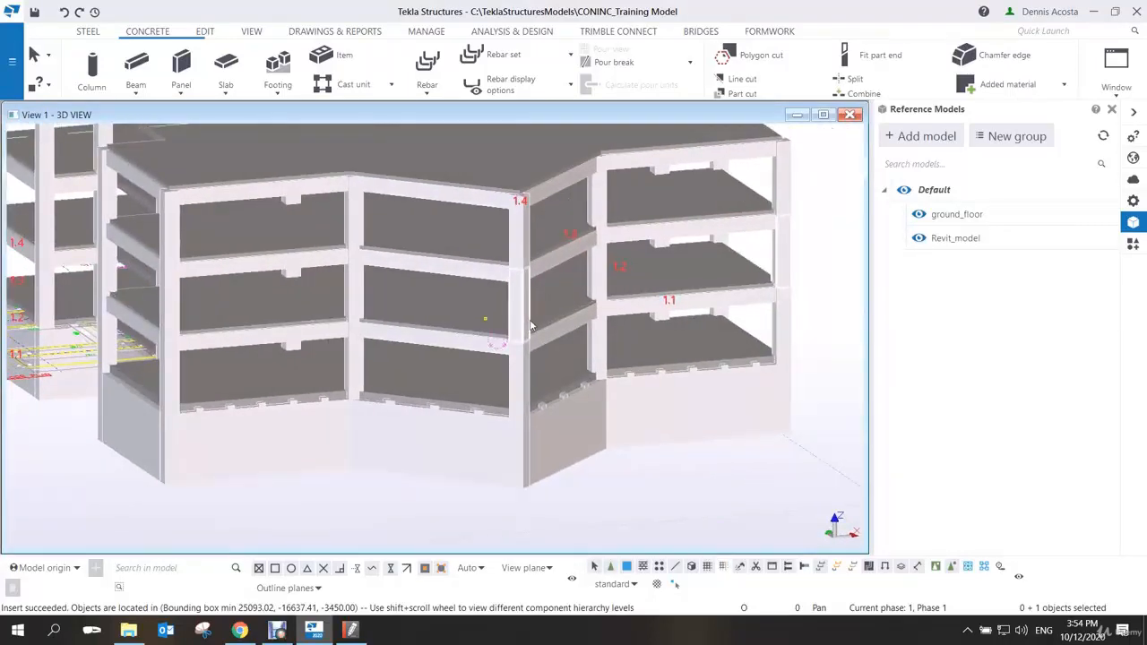
scroll(538, 323, down, 2)
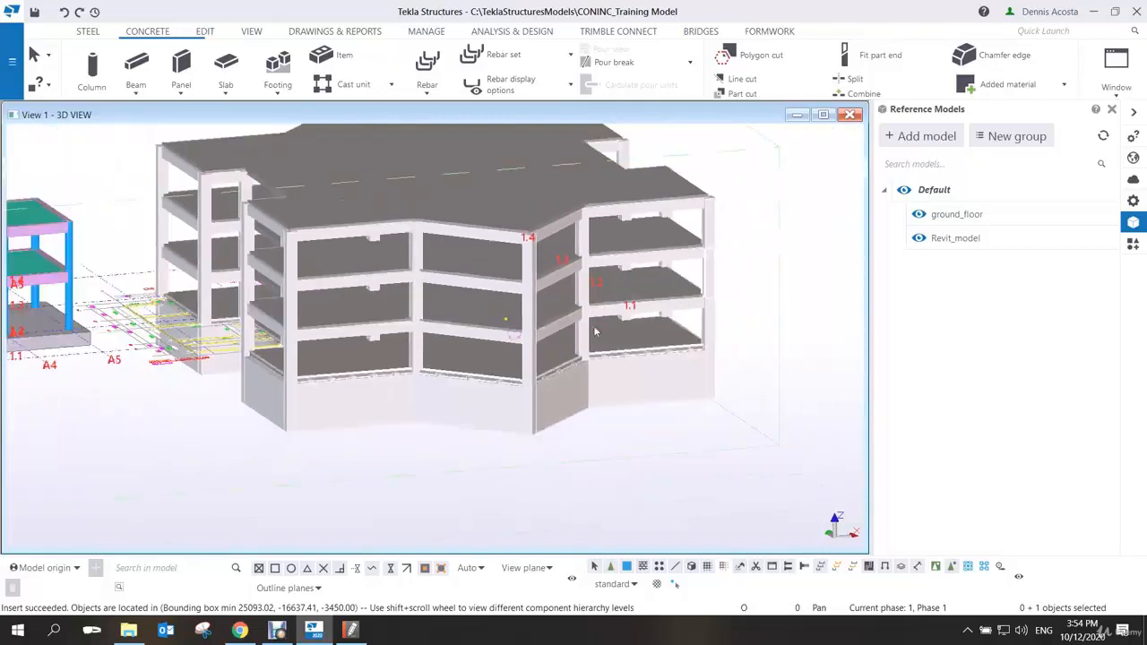
middle_drag(686, 394, 630, 348)
scroll(630, 348, down, 2)
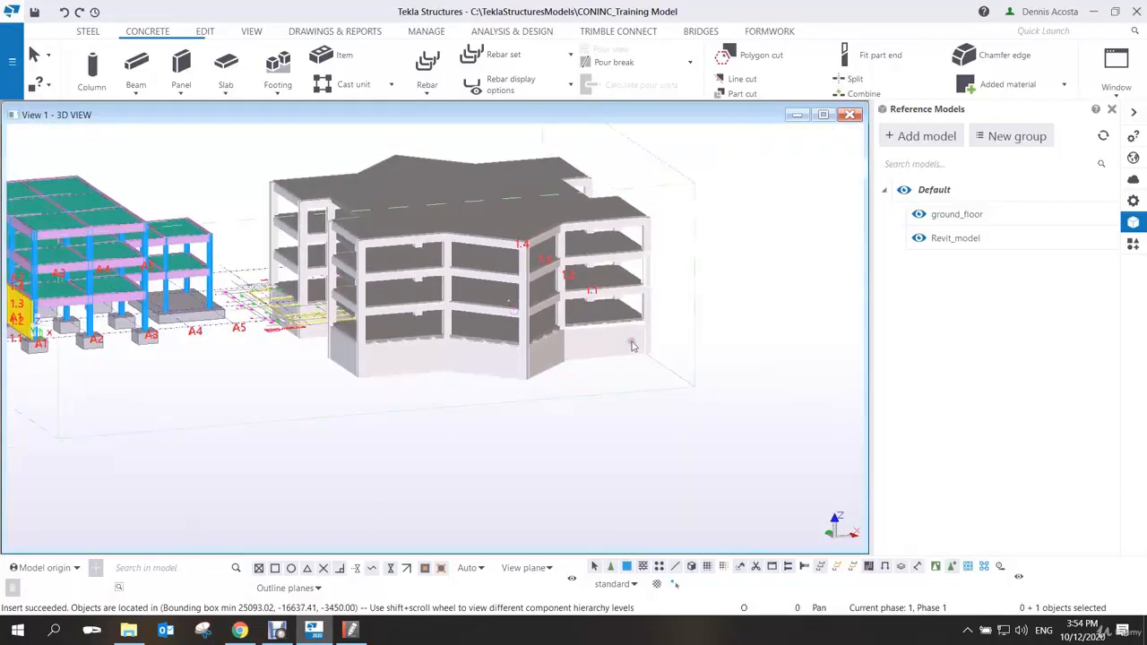
scroll(631, 343, up, 2)
Enable selection of whole reference models and open the Revit_model details at its Z offset
click(395, 463)
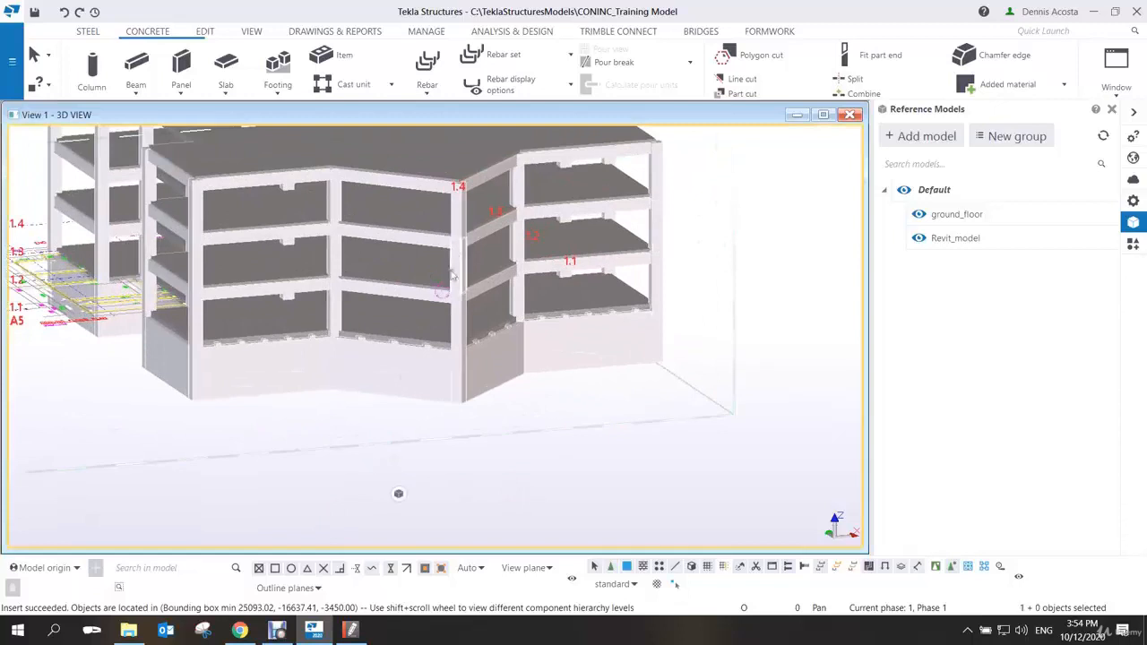
click(935, 566)
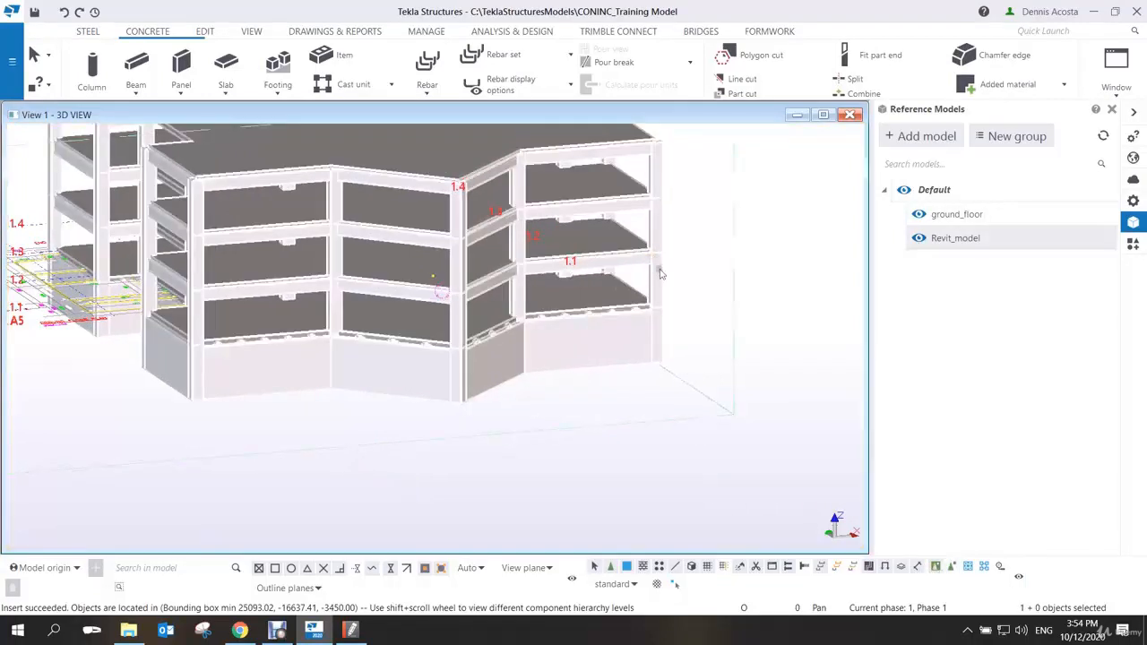
scroll(696, 267, down, 2)
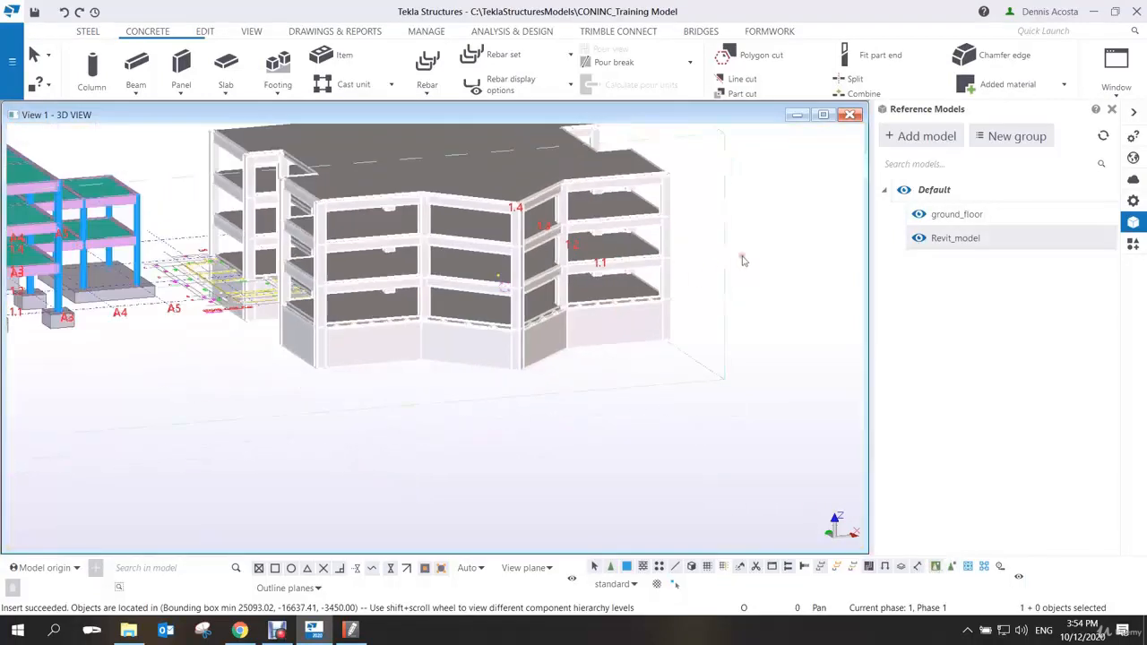
double_click(668, 215)
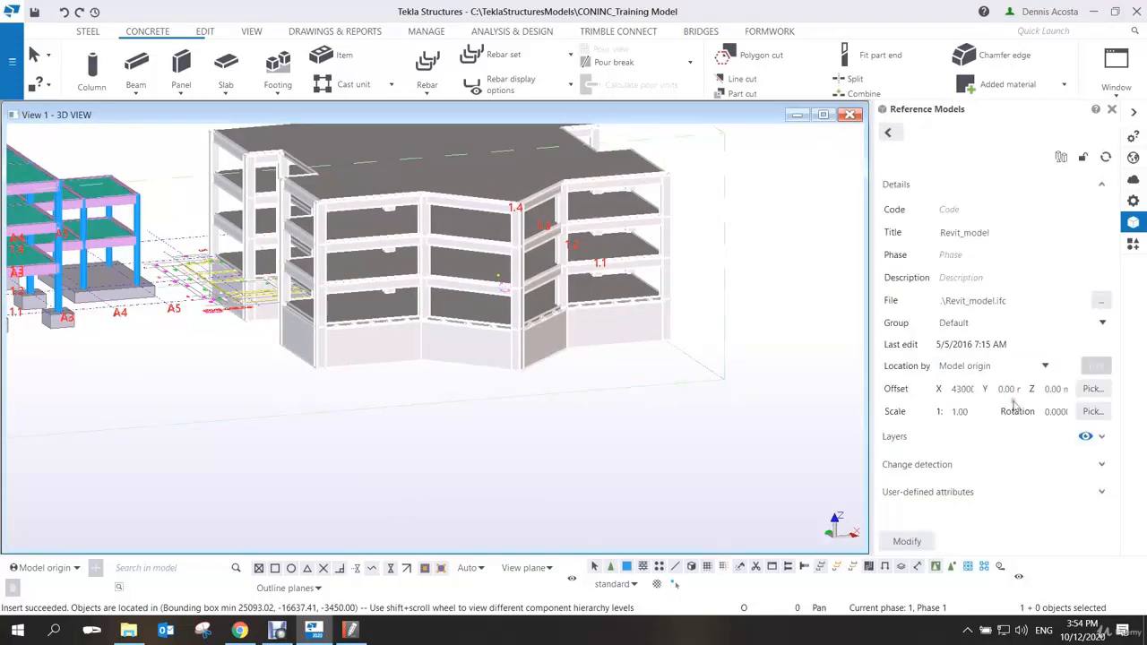
click(1048, 389)
Measure the vertical distance on the Revit building's corner column from the ground floor plan level to its base
scroll(433, 284, up, 10)
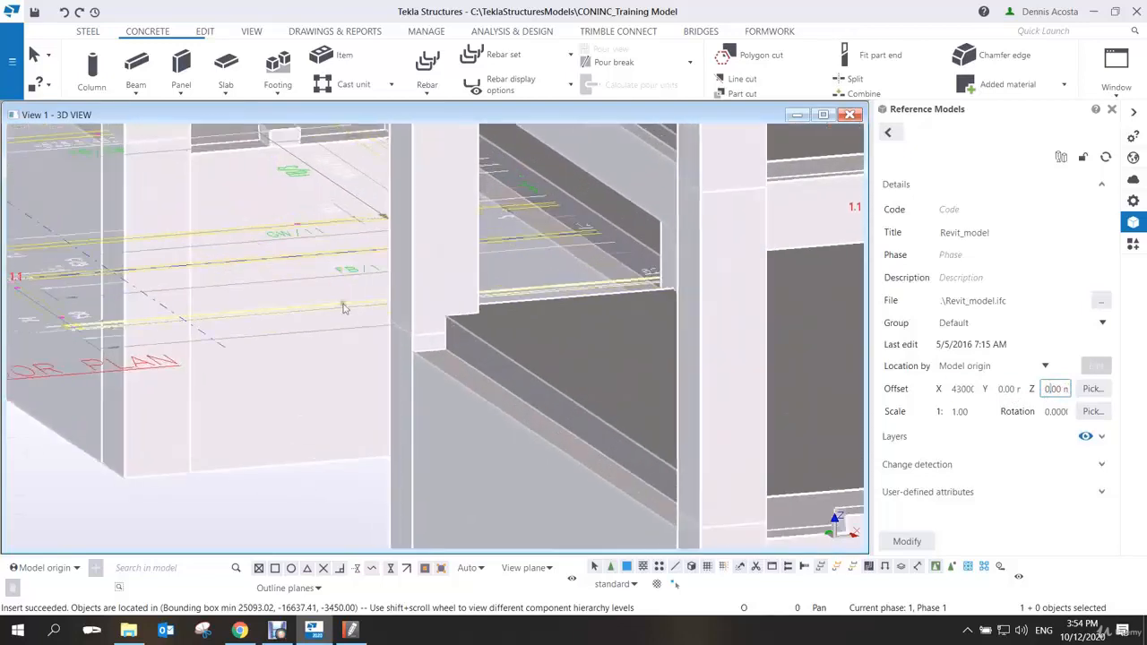
scroll(434, 283, down, 5)
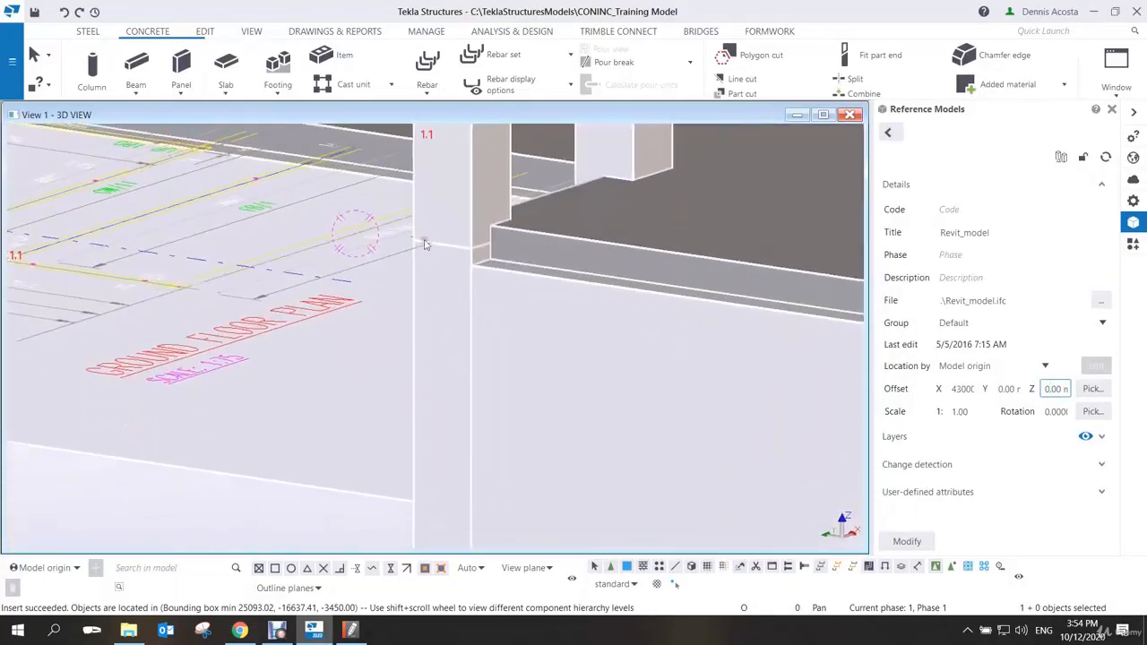
click(211, 32)
click(576, 67)
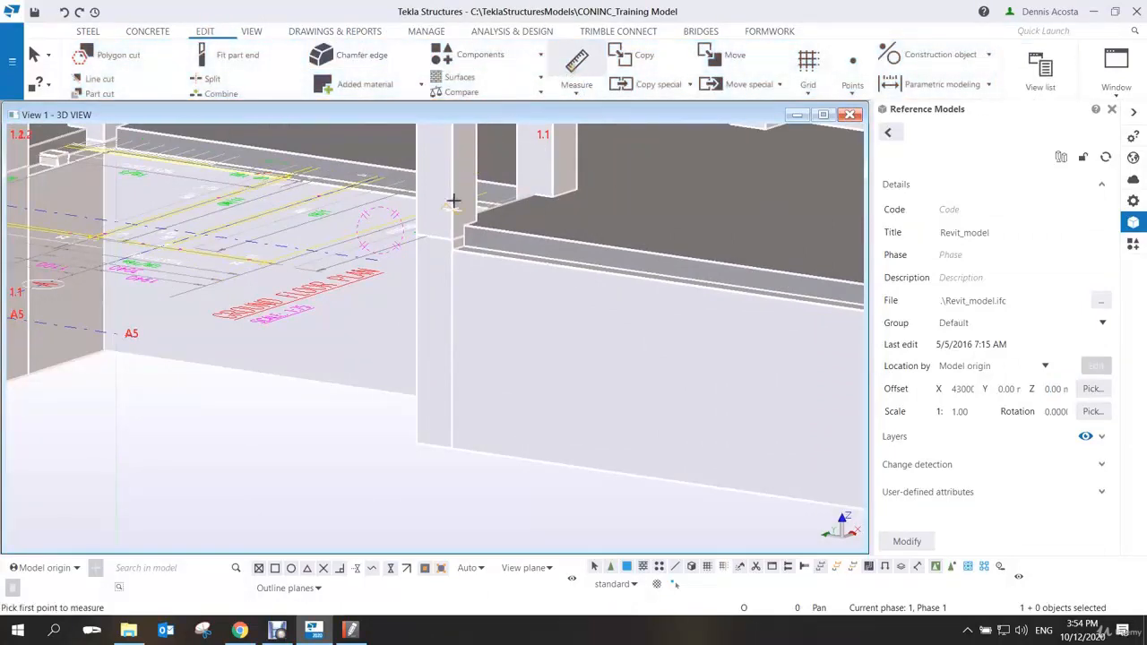
scroll(408, 240, up, 3)
click(408, 230)
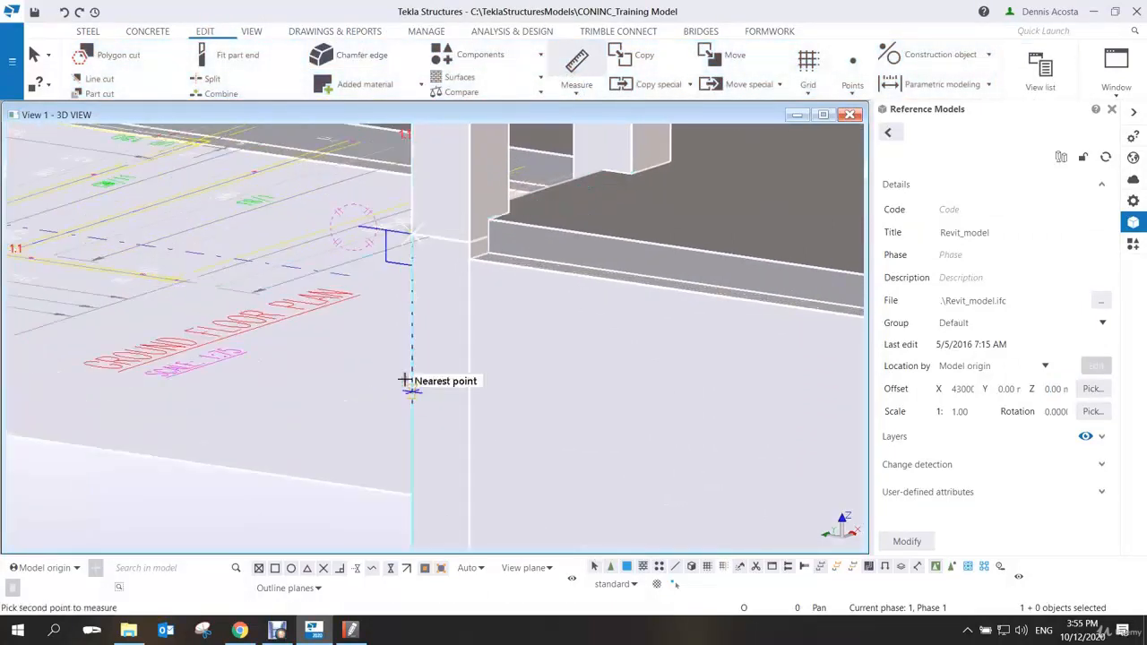
middle_drag(404, 379, 395, 260)
click(402, 448)
scroll(323, 422, down, 5)
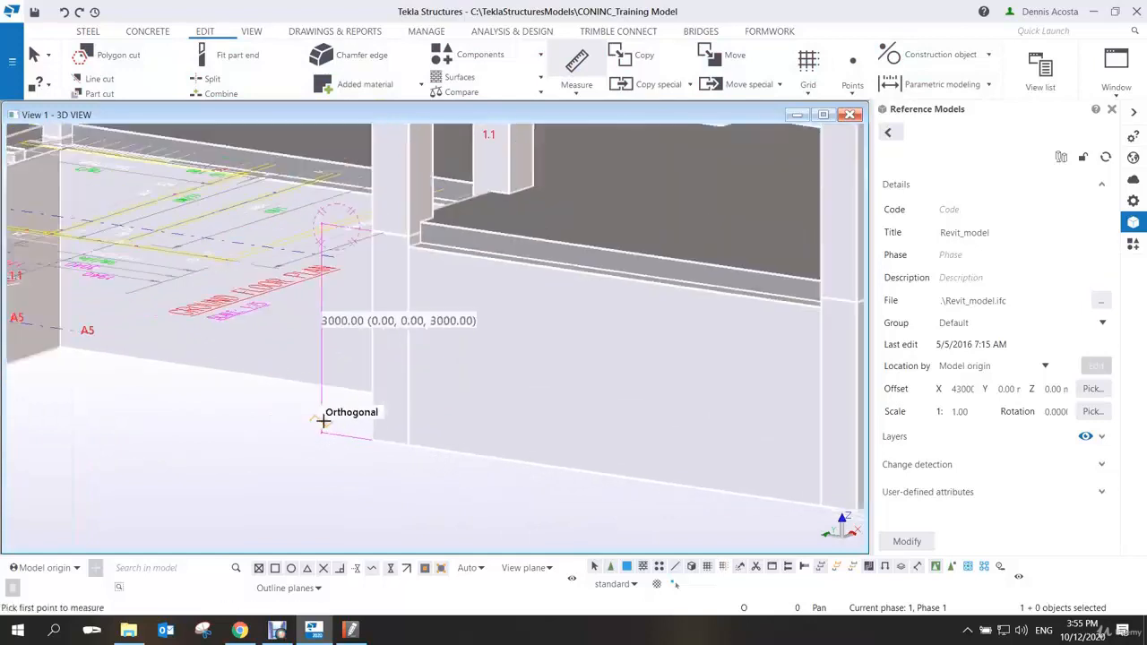
right_click(464, 330)
click(487, 341)
scroll(510, 356, down, 2)
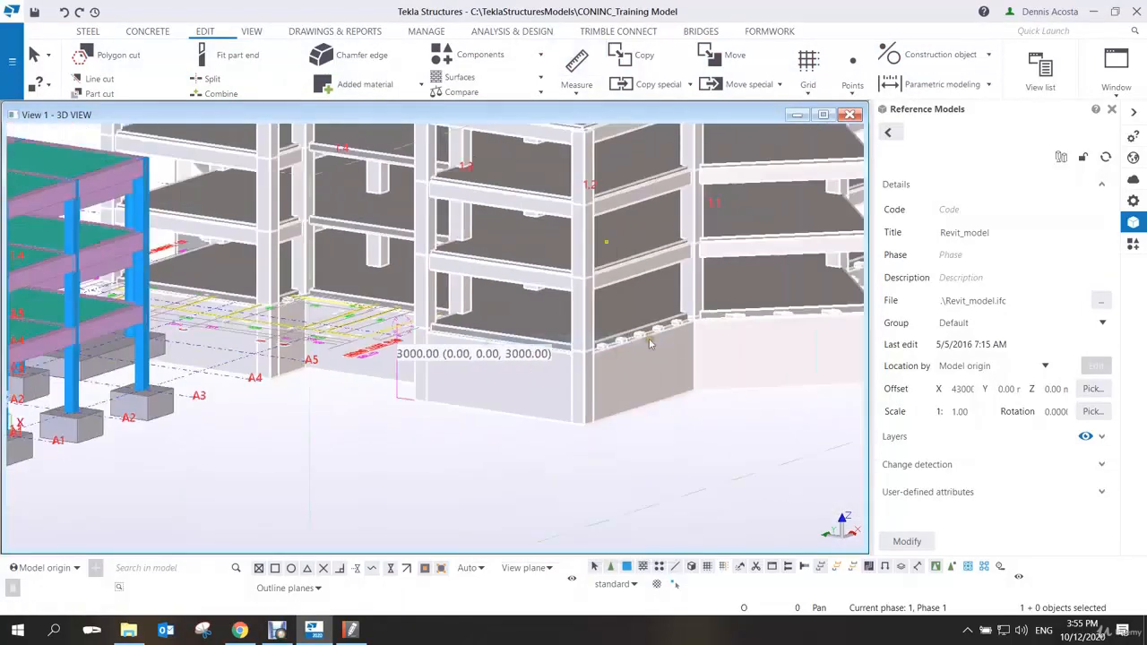
Set the Revit reference model's Z offset to 3000 mm and apply the modification
double_click(1052, 391)
text(3000)
click(907, 541)
Examine the raised Revit building's base and footings relative to the ground floor plan and the concrete model
scroll(586, 368, down, 3)
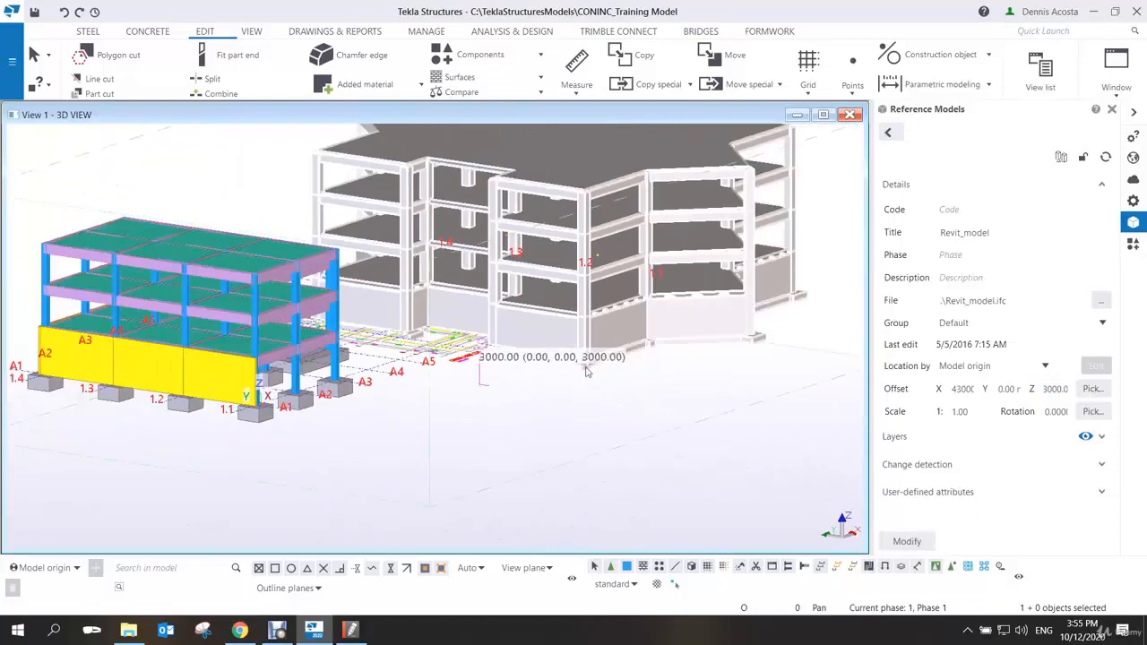
mouse_move(655, 361)
ctrl+middle_down()
mouse_move(547, 335)
mouse_move(660, 363)
ctrl+middle_up()
scroll(659, 363, up, 10)
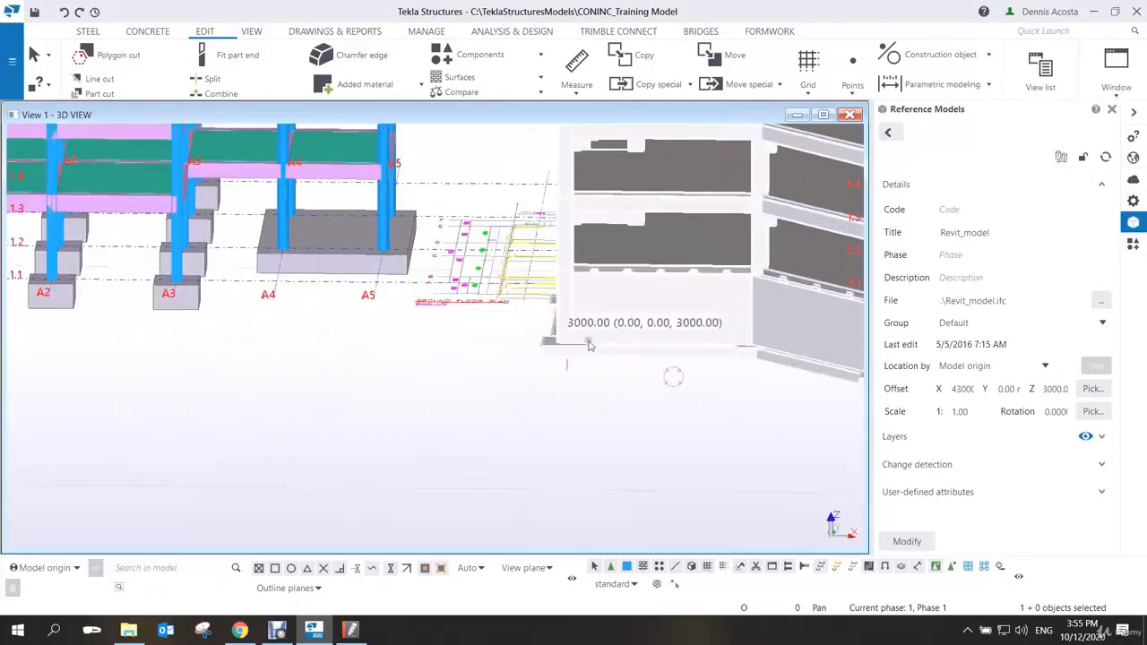
scroll(663, 324, down, 5)
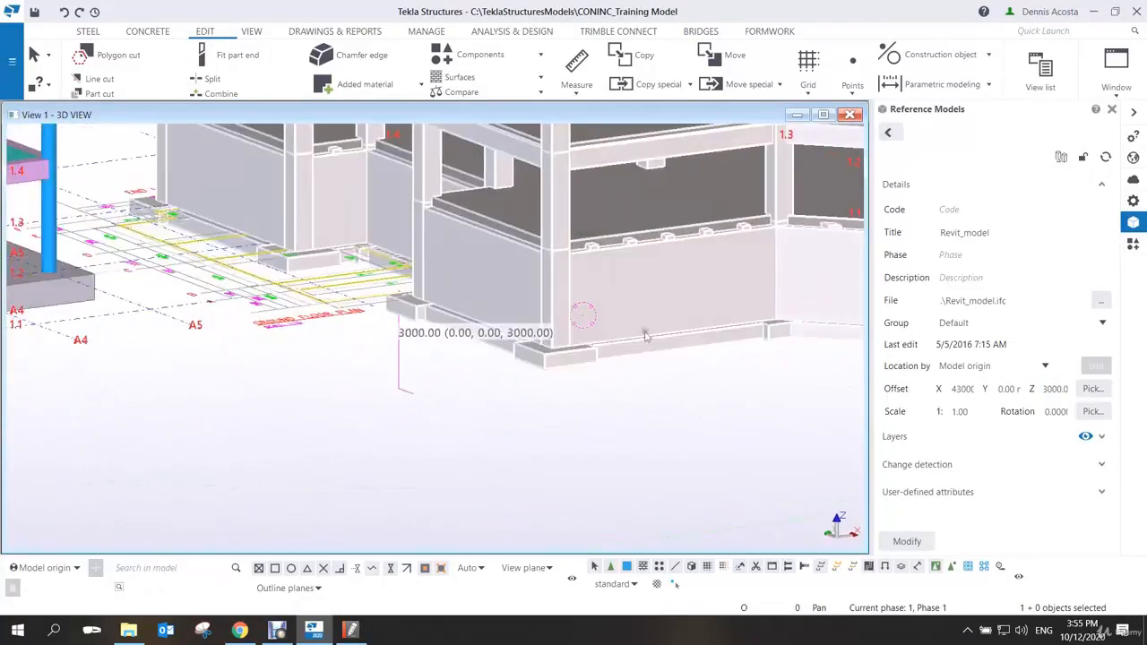
ctrl+middle_drag(627, 358, 412, 318)
scroll(603, 338, down, 2)
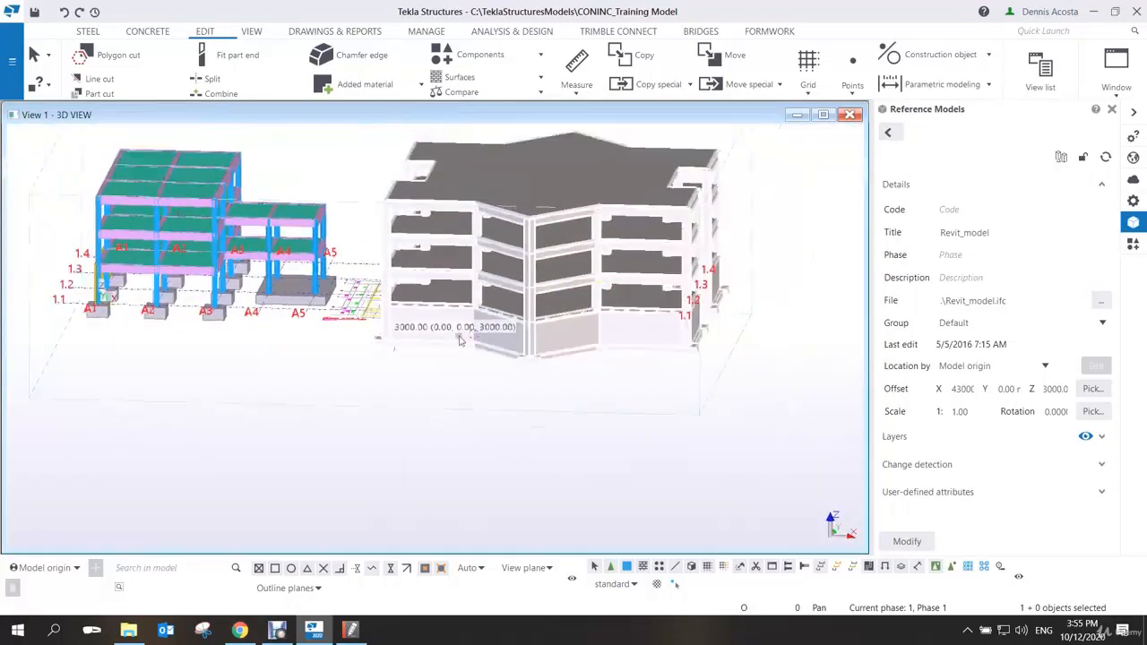
ctrl+middle_drag(610, 331, 692, 353)
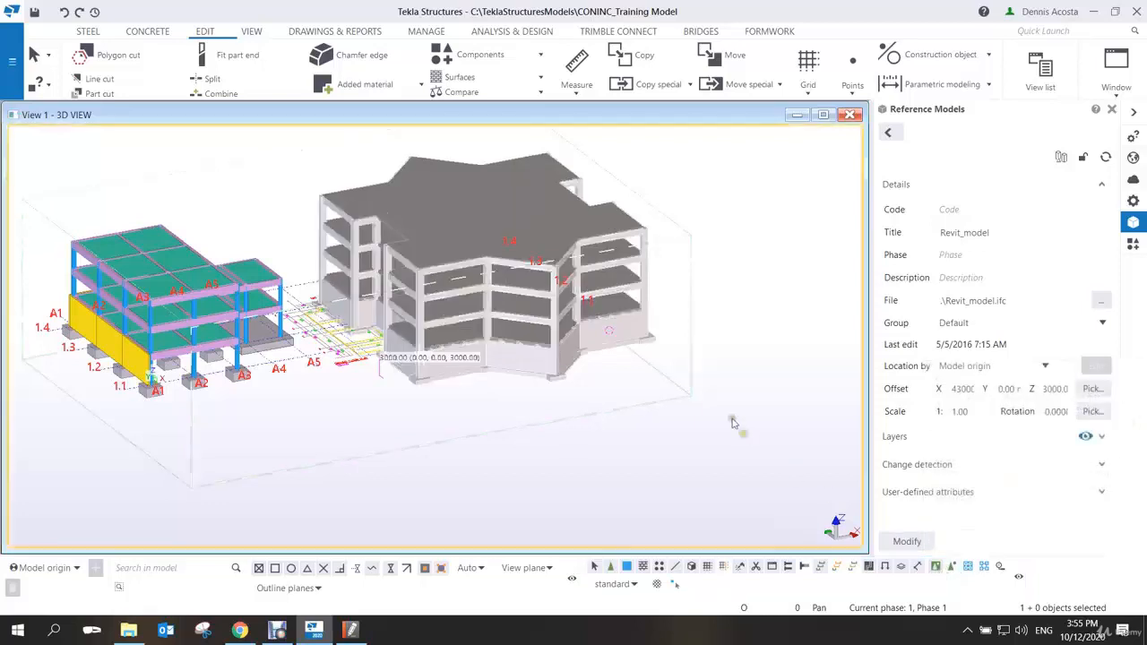
scroll(619, 260, up, 5)
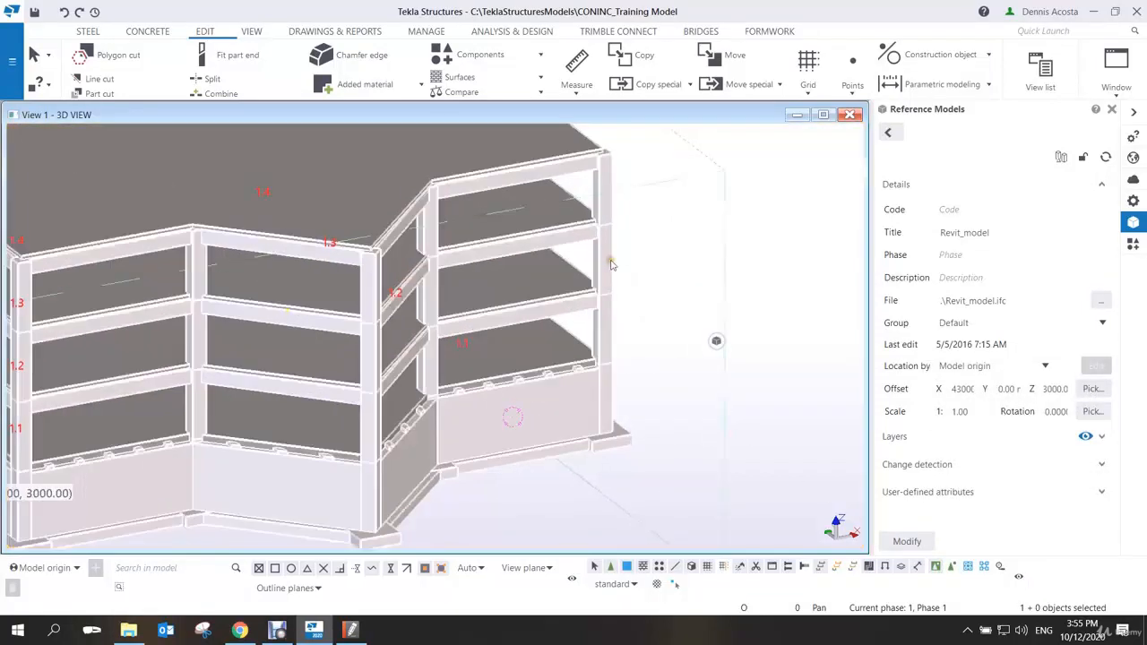
scroll(476, 295, down, 2)
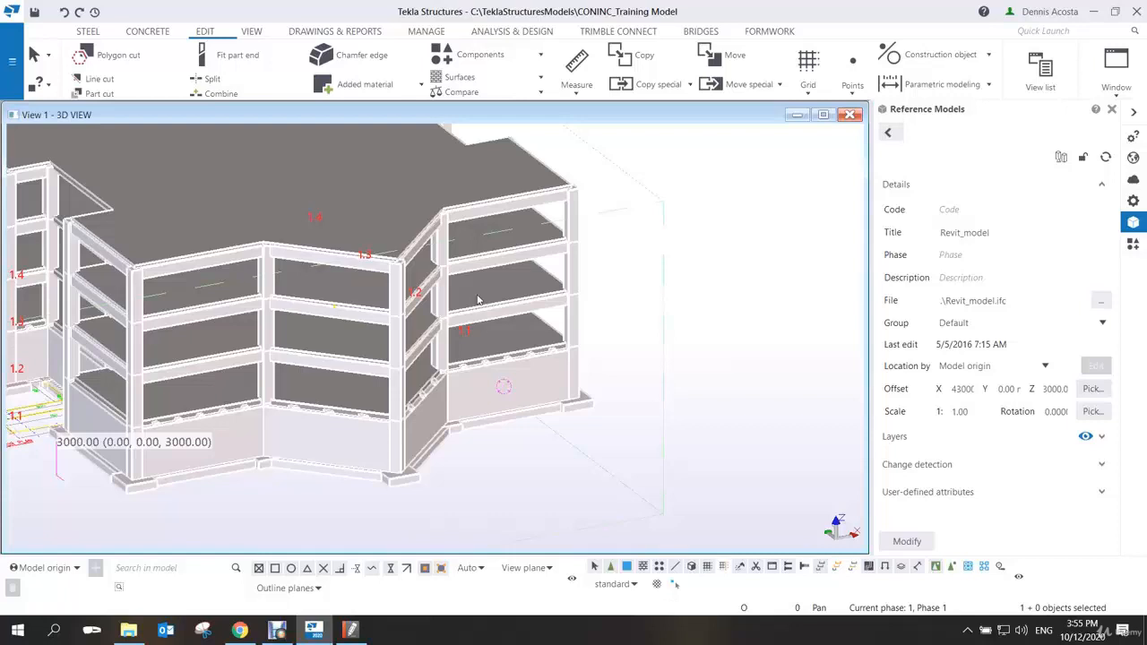
Enable selection of individual objects inside reference models and pick a single outer member of the Revit building
click(953, 568)
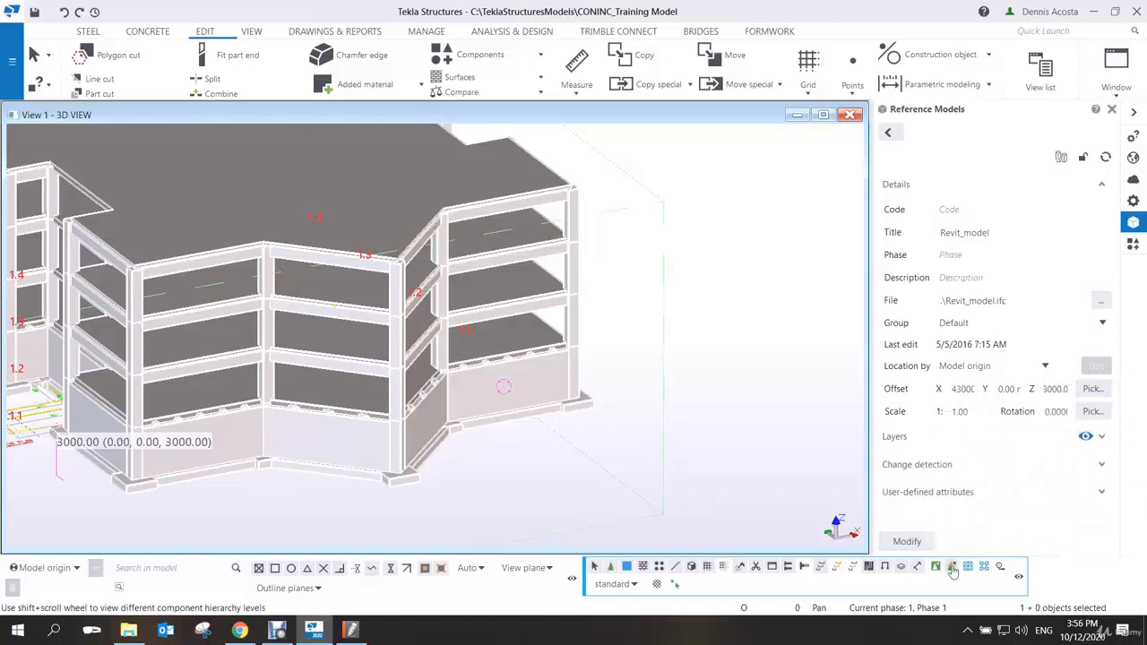
click(583, 266)
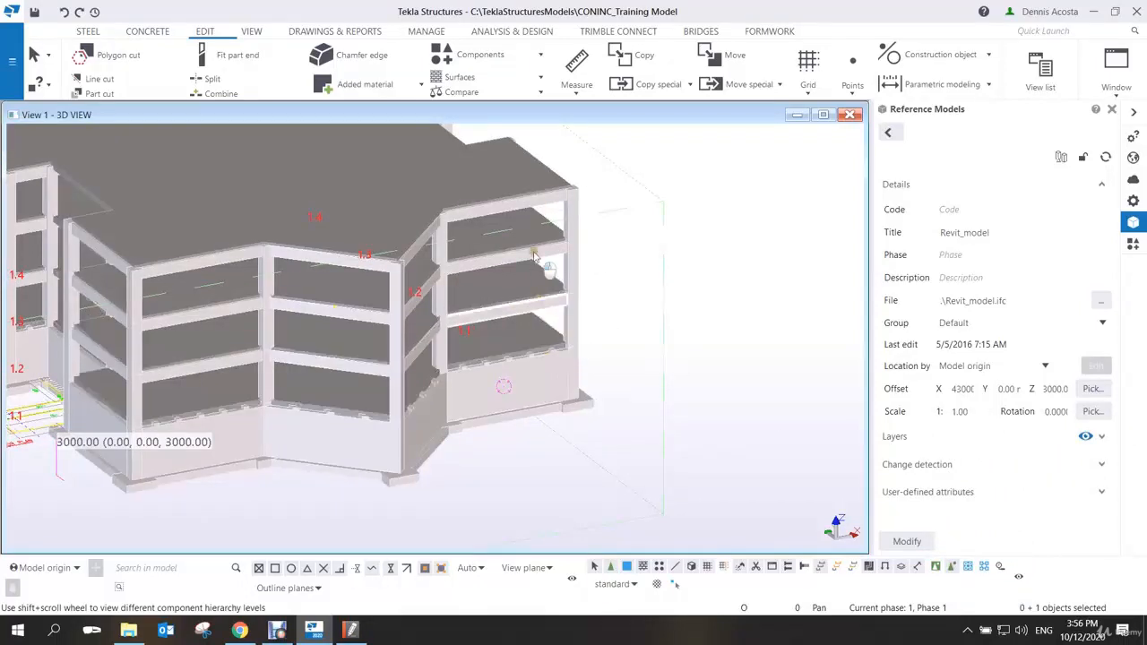
scroll(592, 325, down, 1)
Return to selecting whole reference models, then reopen the Revit_model details with its layer list expanded
scroll(591, 325, down, 1)
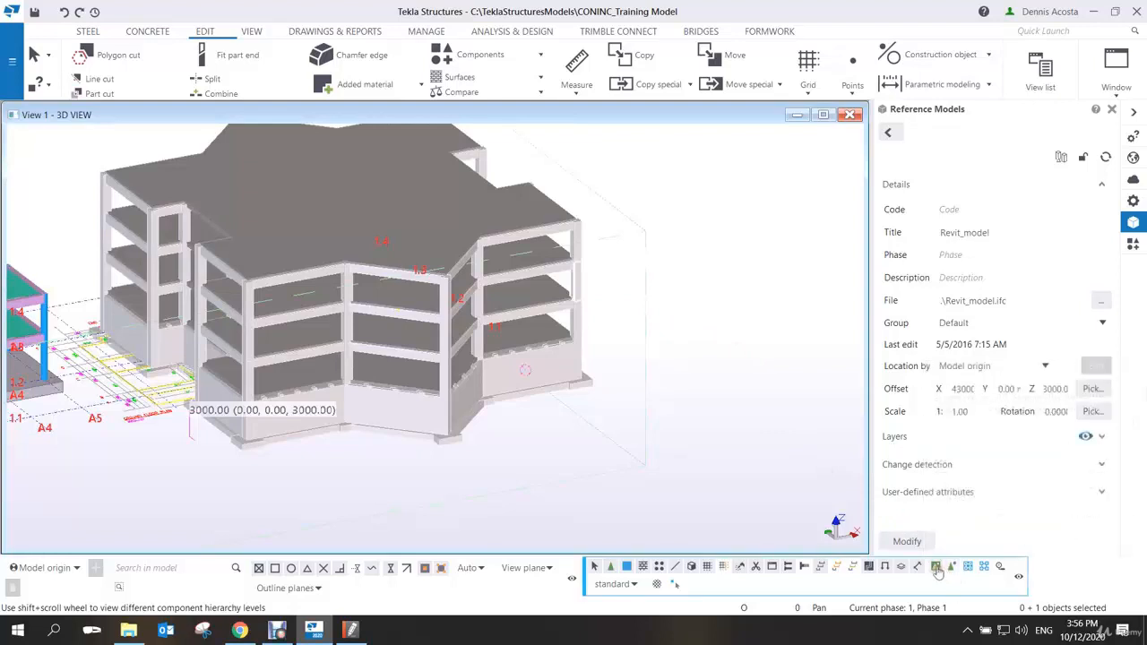
scroll(540, 337, up, 3)
scroll(553, 306, up, 2)
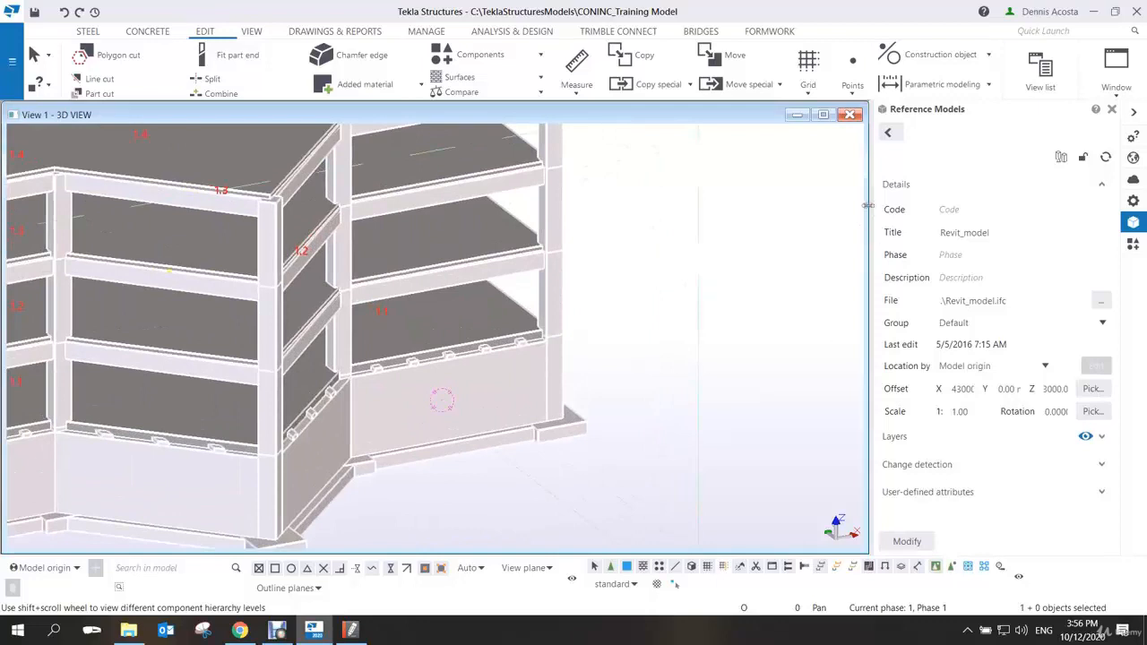
click(888, 134)
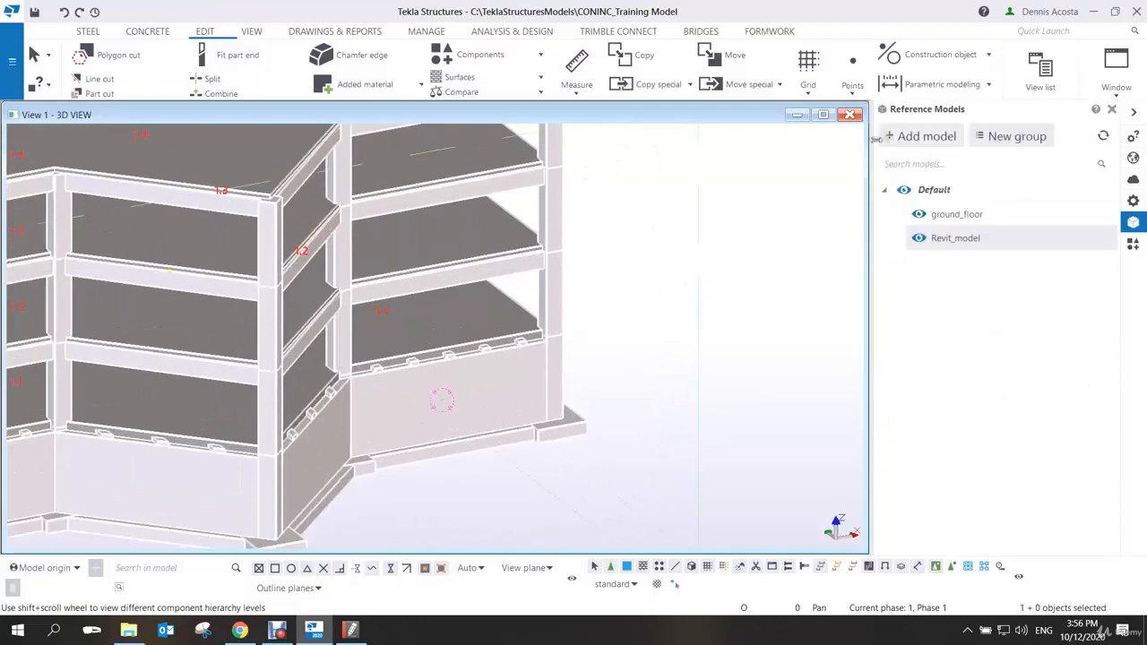
double_click(556, 207)
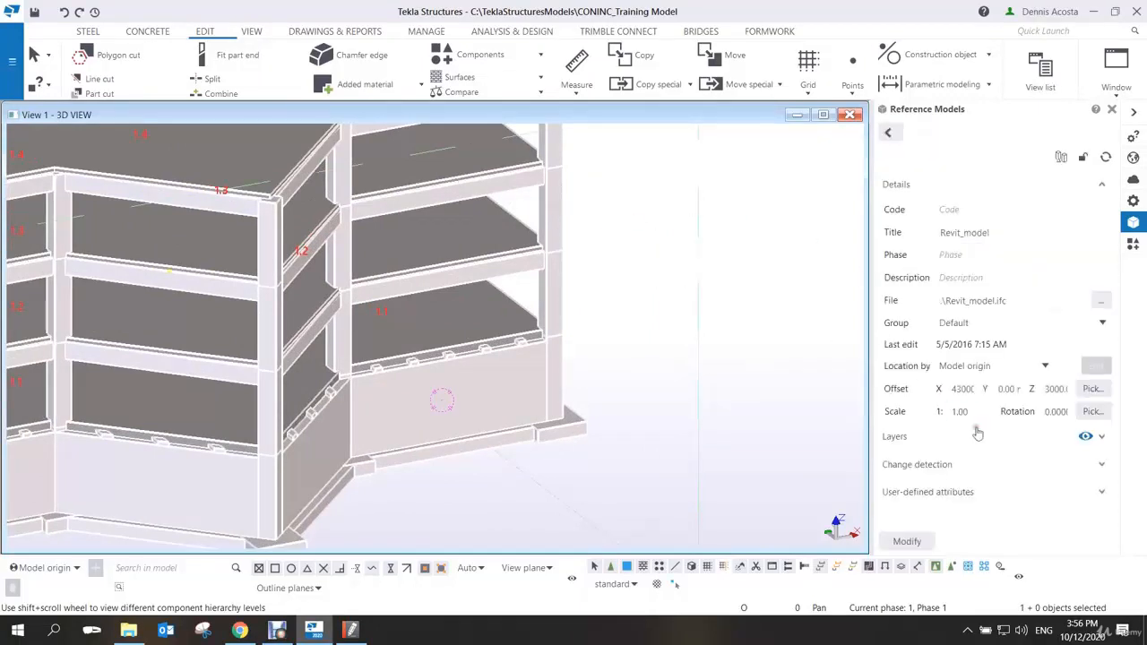
click(1103, 437)
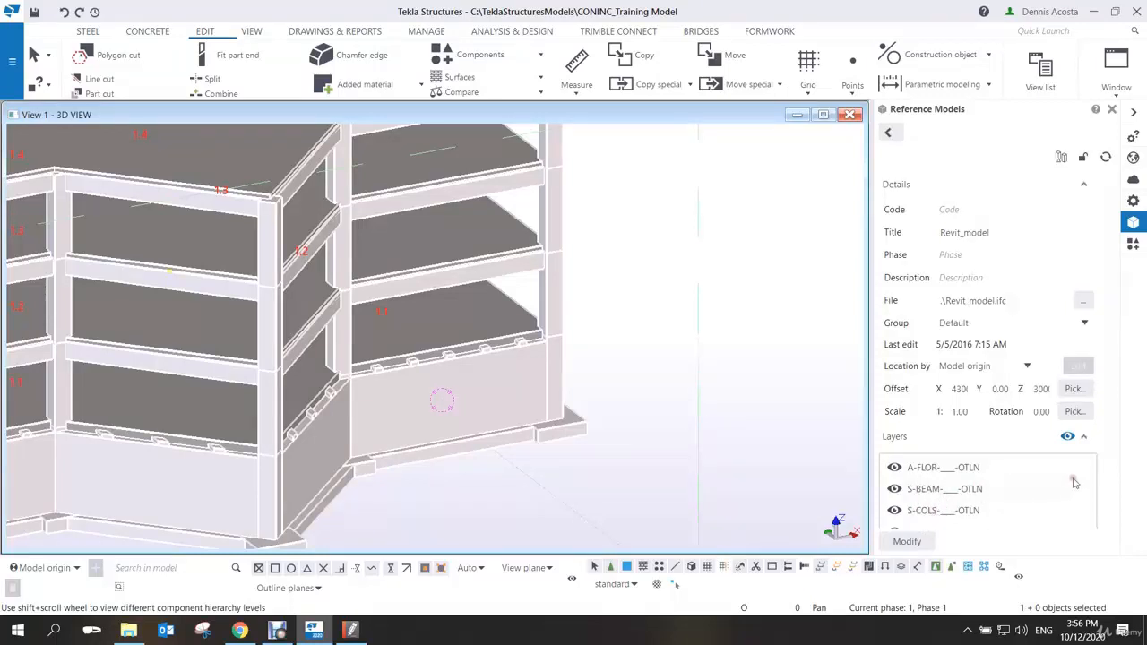
scroll(1111, 448, down, 3)
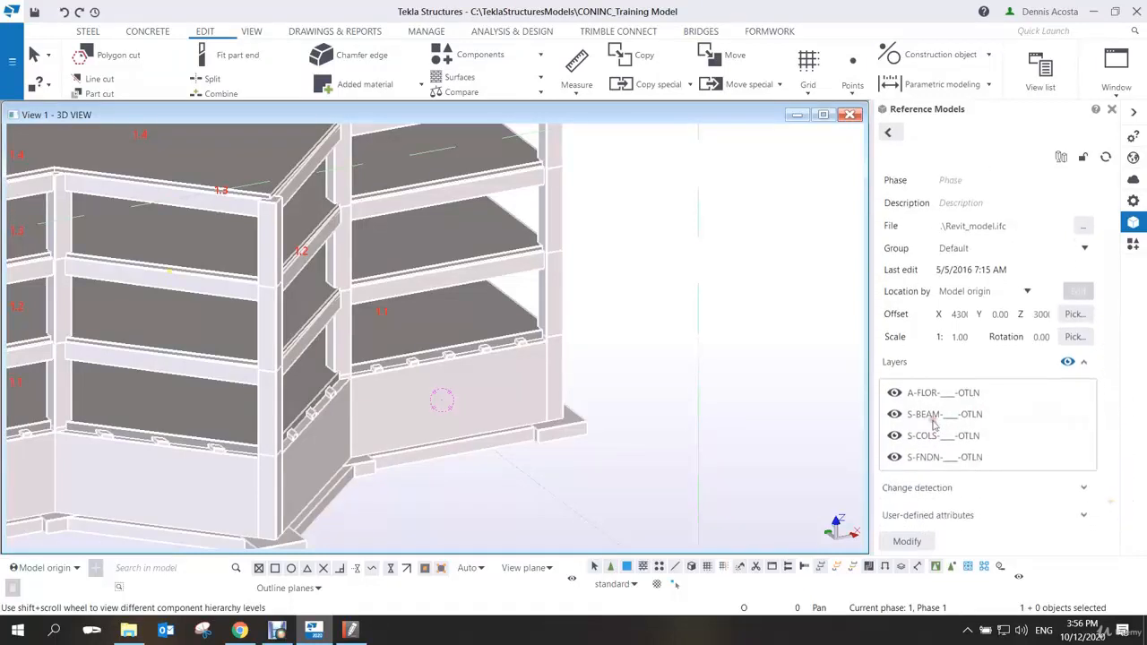
Hide the foundation (S-FNDN), column (S-COLS) and beam (S-BEAM) layers of the Revit reference model
click(894, 458)
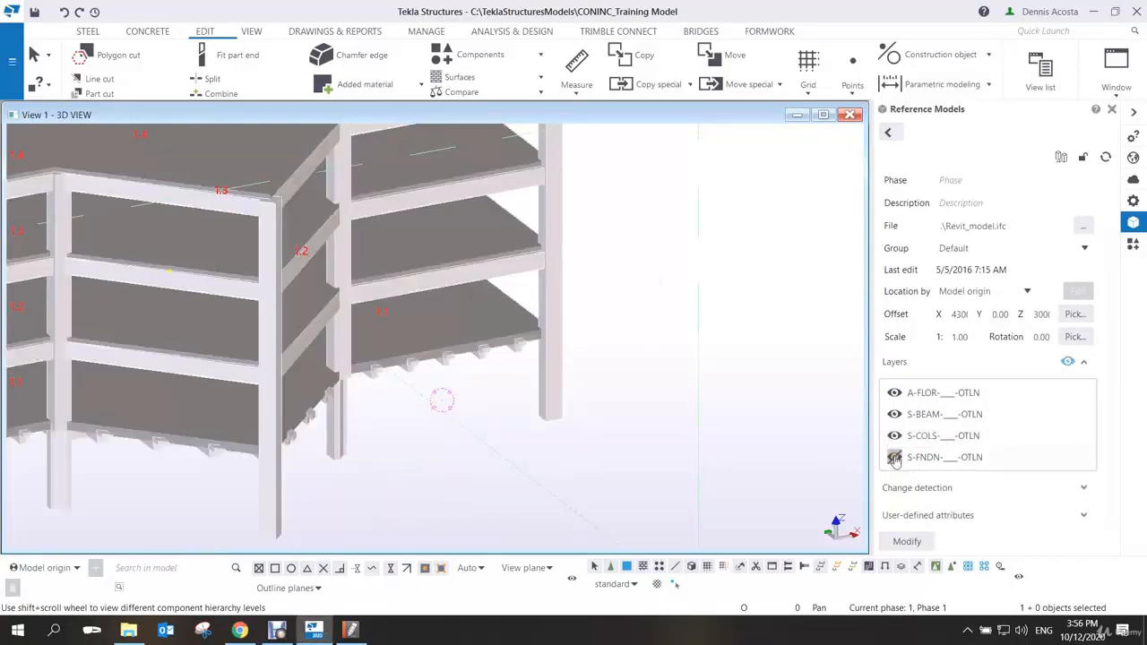
click(894, 437)
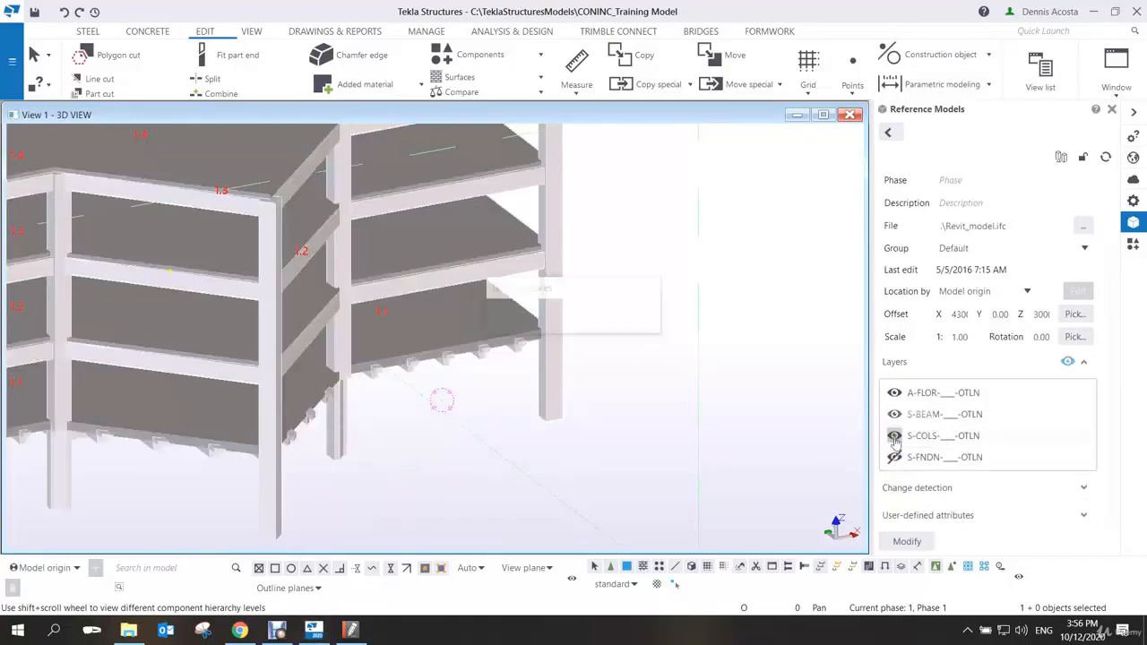
click(894, 415)
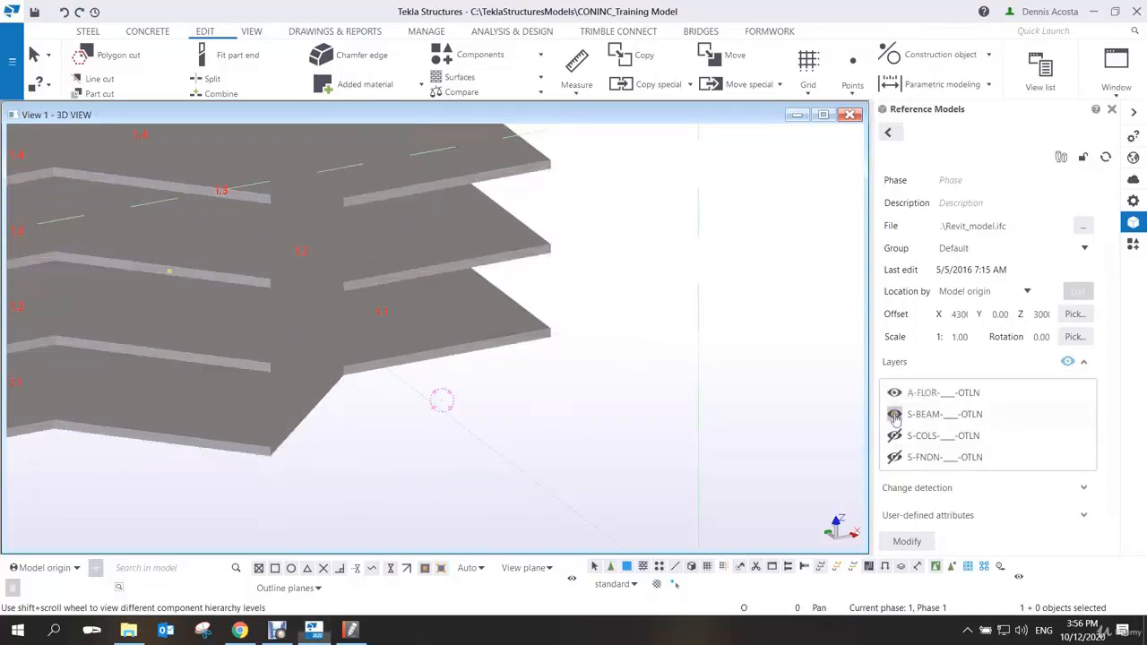
middle_drag(571, 323, 673, 415)
scroll(673, 415, down, 3)
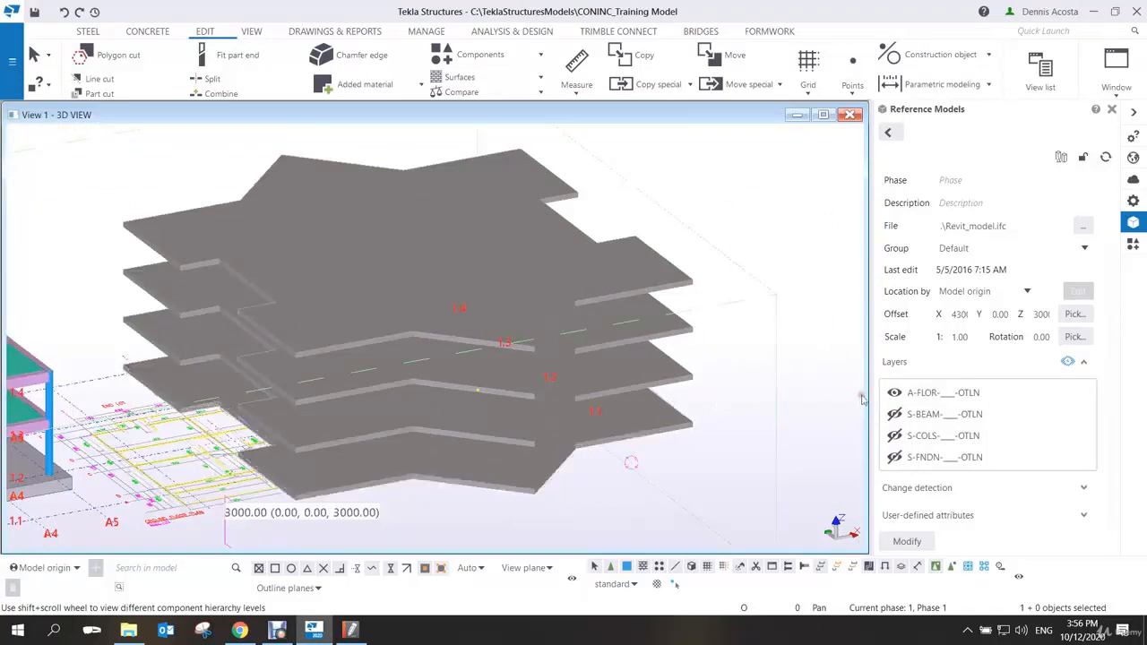
Turn the beam (S-BEAM), column (S-COLS) and foundation (S-FNDN) layers of the Revit reference model back on, and return to the model list
click(895, 415)
click(895, 435)
click(895, 457)
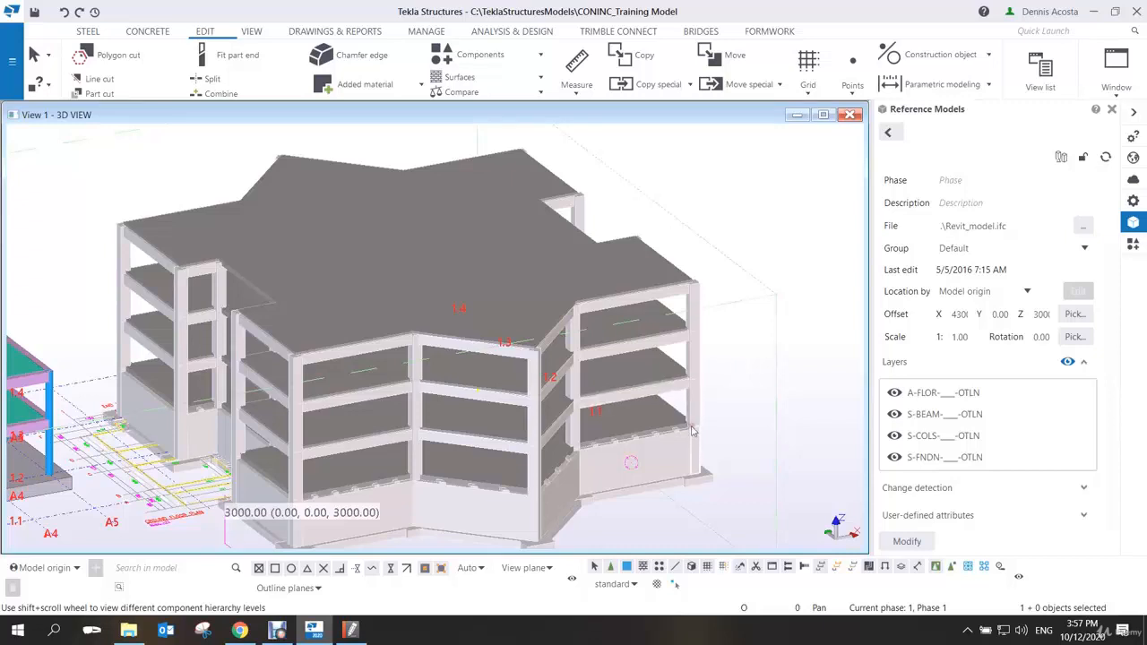
scroll(619, 374, up, 5)
scroll(619, 371, up, 3)
scroll(618, 366, down, 3)
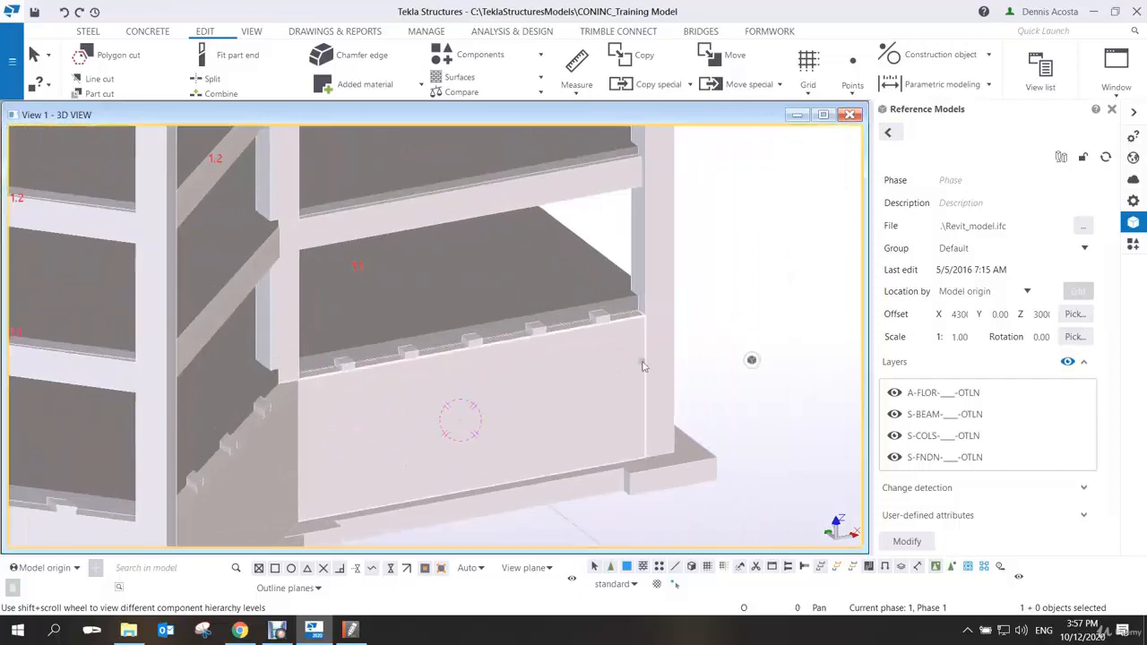
scroll(658, 338, down, 1)
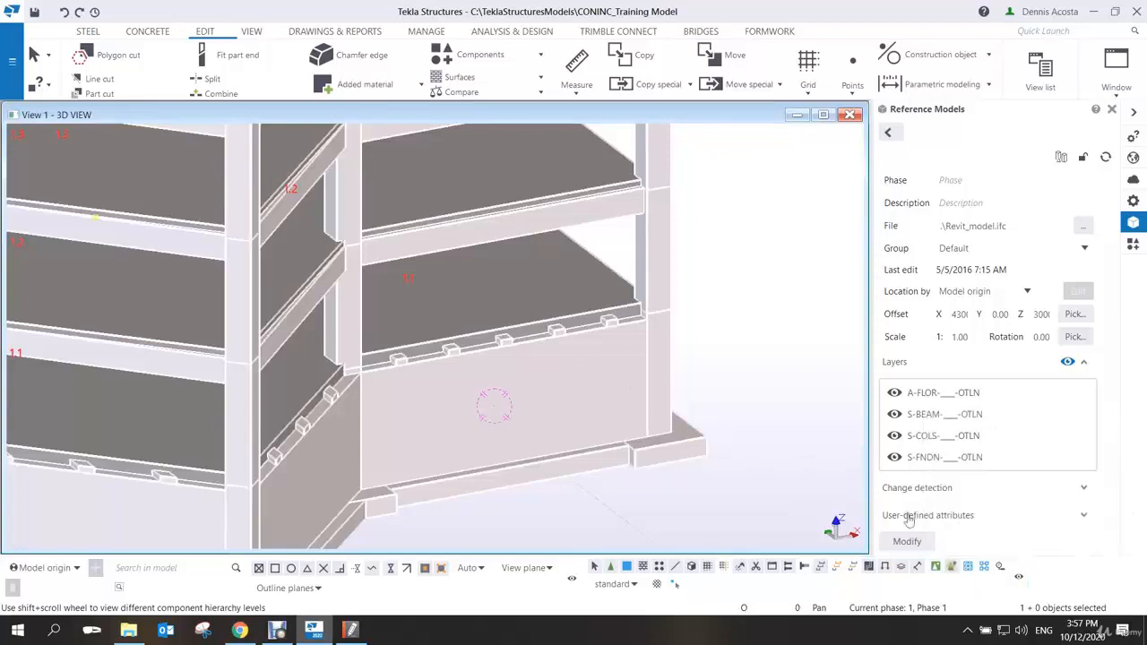
click(892, 134)
Inquire the lowest corner column of the Revit building, read through its IFC object report, and close the report
scroll(797, 269, down, 5)
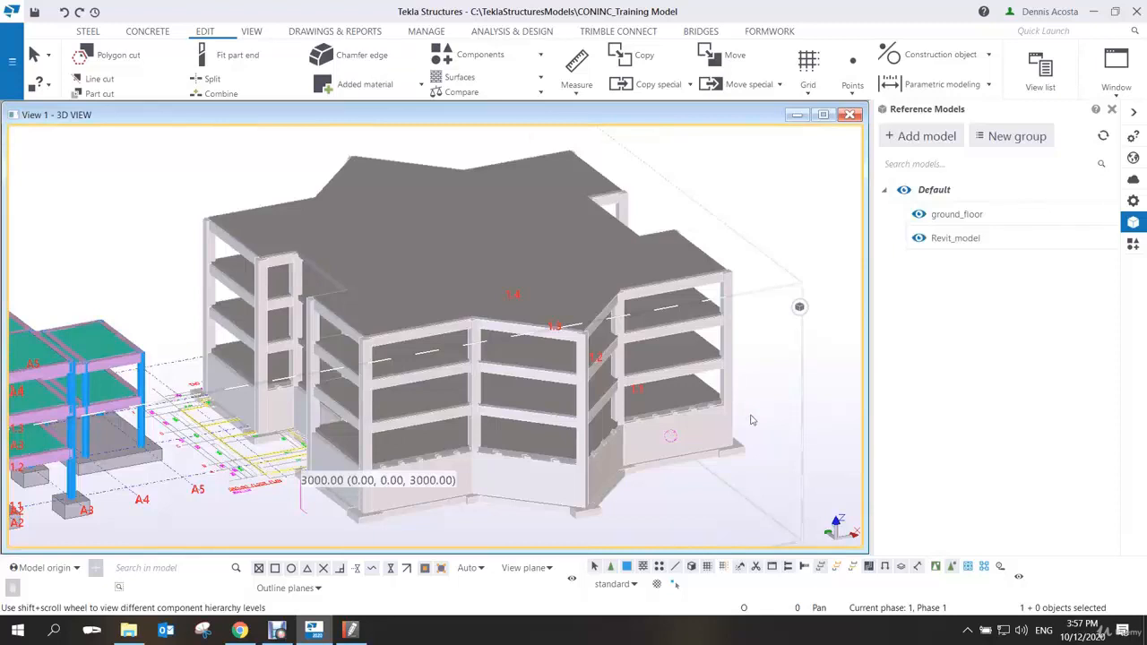
scroll(752, 420, up, 5)
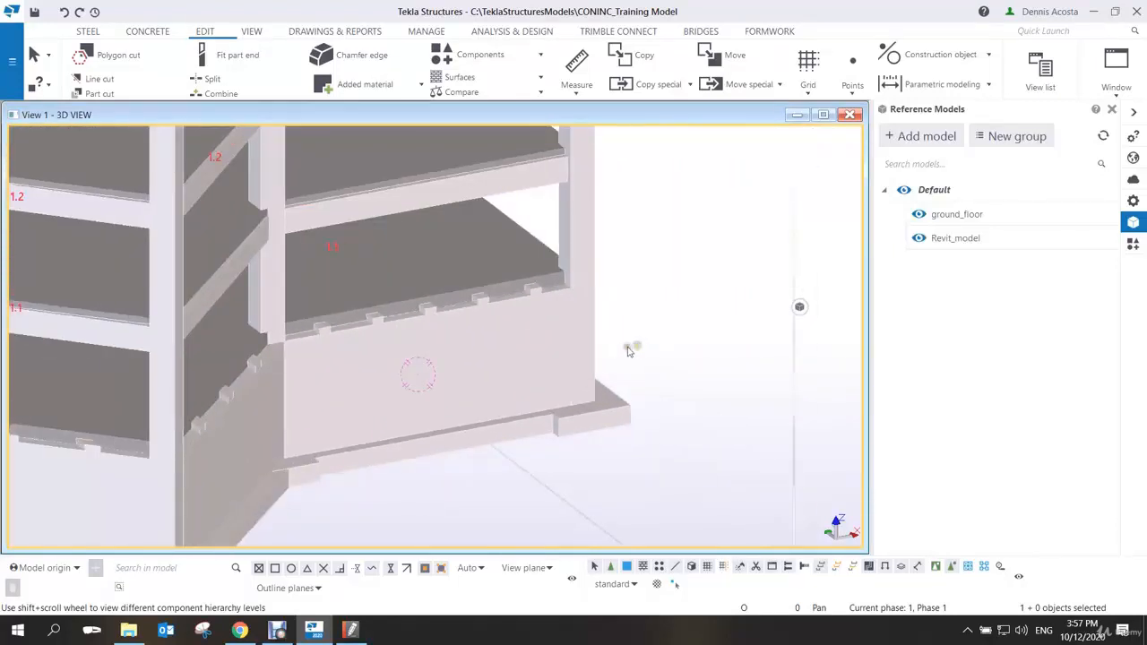
scroll(630, 350, up, 3)
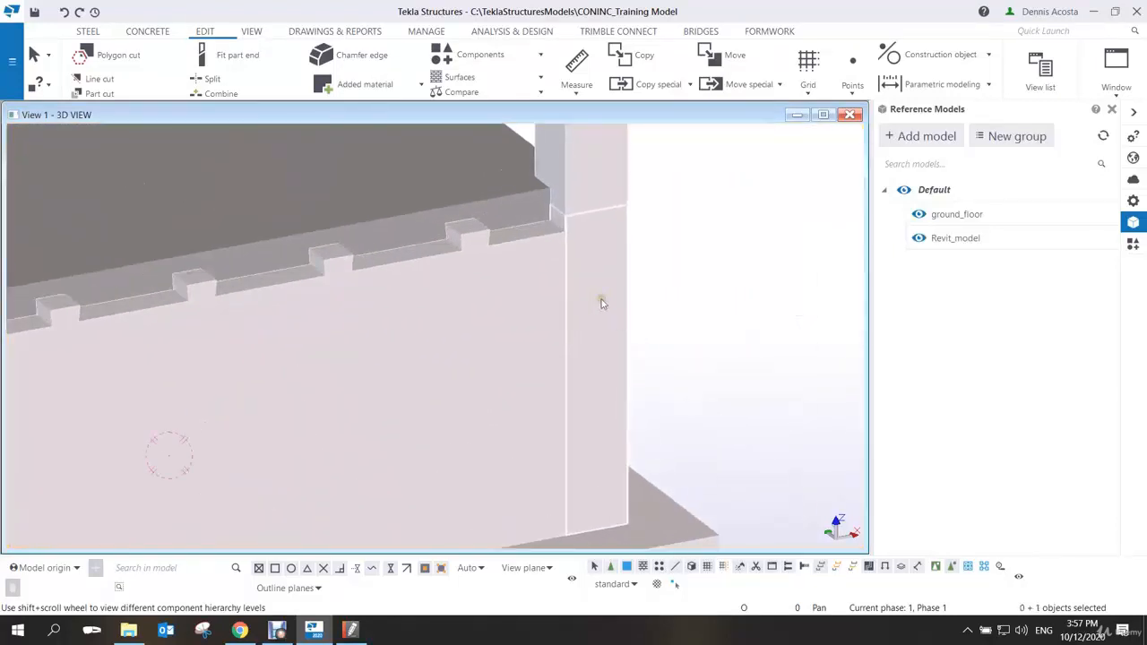
right_click(602, 277)
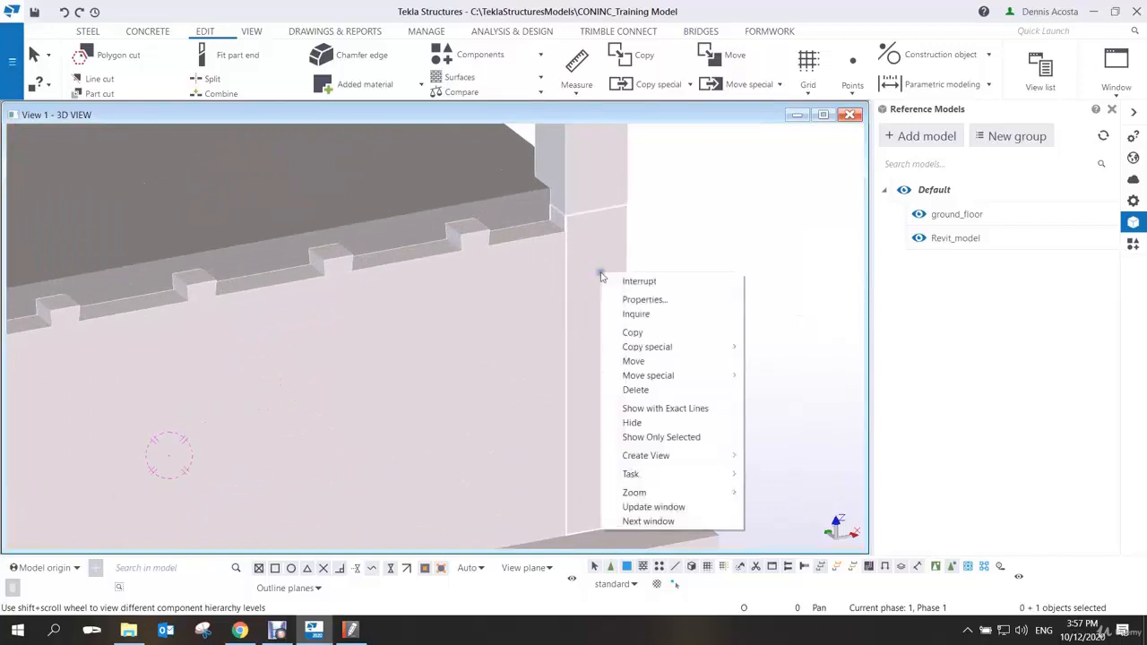
click(637, 312)
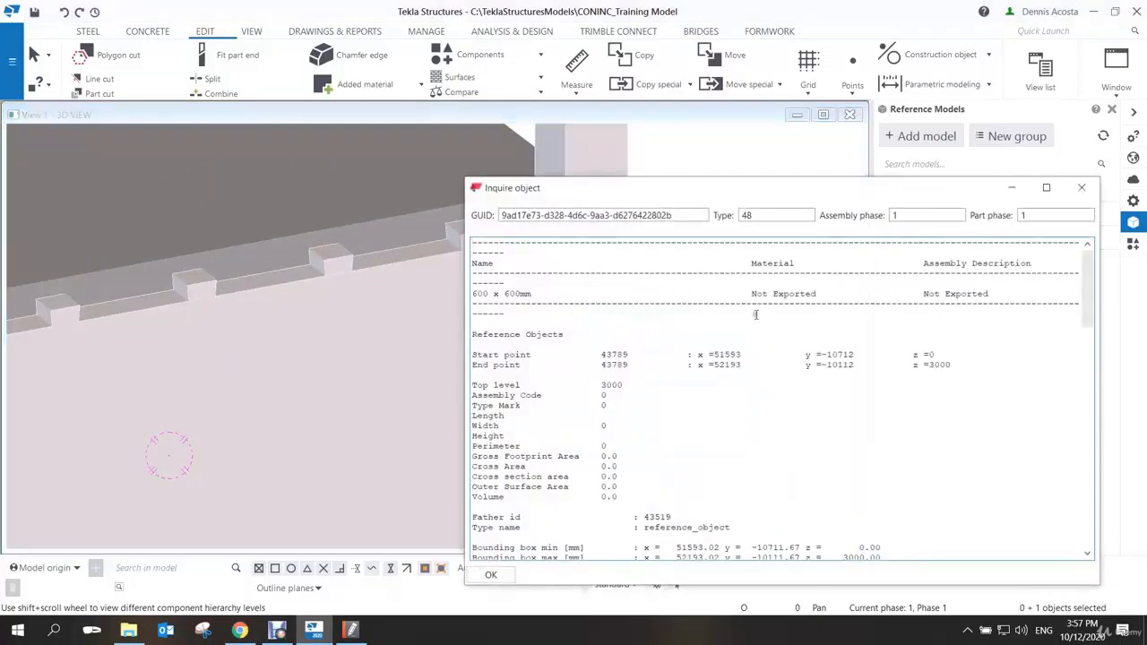
scroll(708, 390, down, 10)
scroll(708, 382, up, 5)
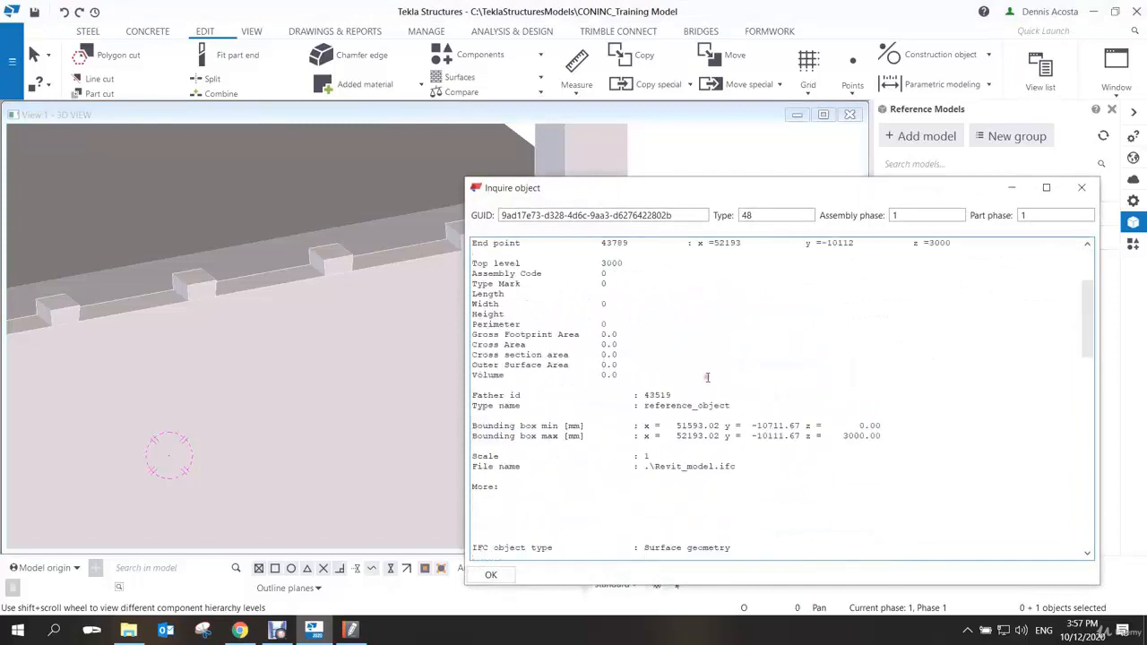
scroll(708, 373, down, 5)
scroll(708, 365, up, 5)
click(1069, 202)
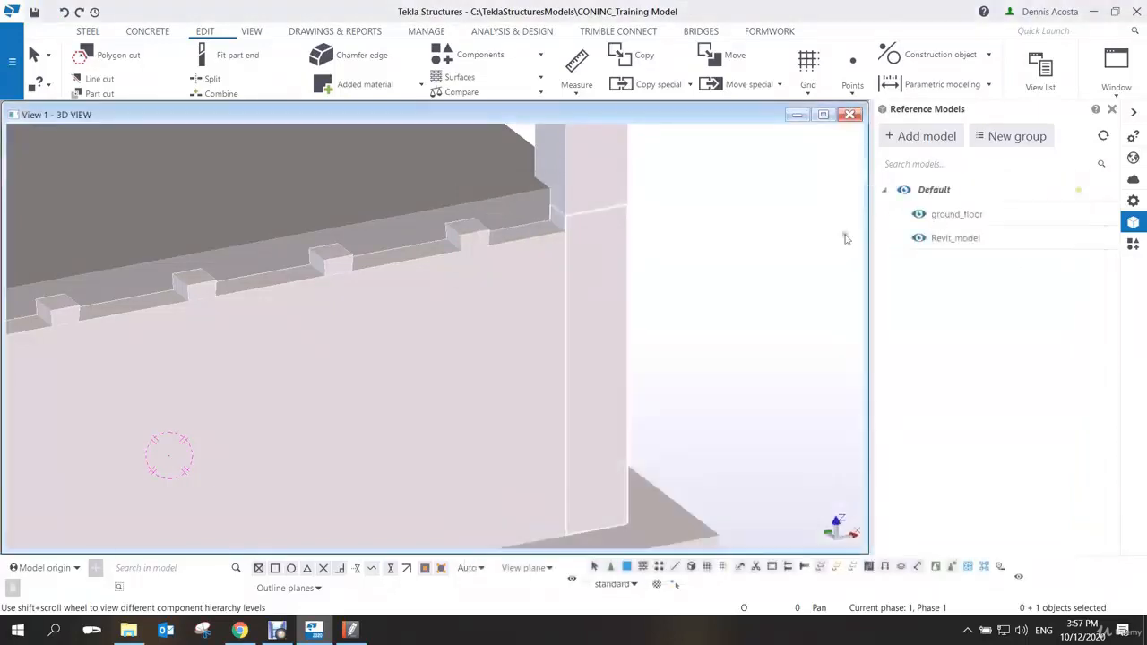
Select the corner bay's columns, beams and joists on the lowest framed floor of the Revit building and show only those selected objects
scroll(631, 305, down, 2)
scroll(631, 306, down, 2)
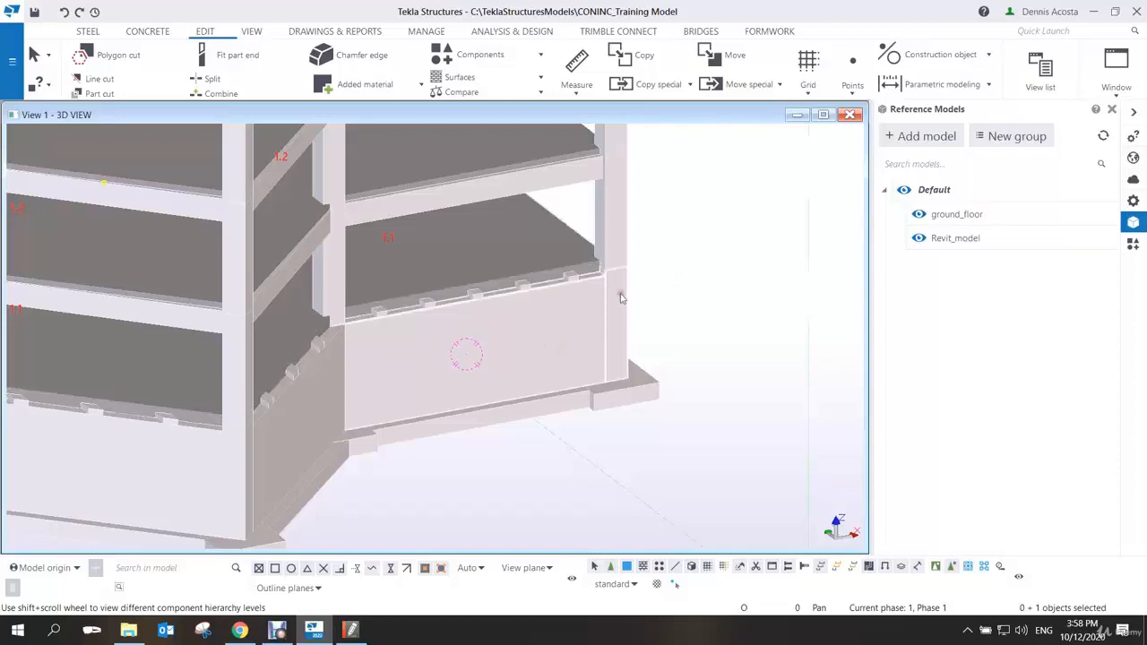
scroll(578, 280, up, 3)
ctrl+middle_drag(583, 293, 570, 258)
scroll(514, 350, down, 2)
click(646, 295)
middle_drag(632, 220, 628, 337)
scroll(609, 278, up, 2)
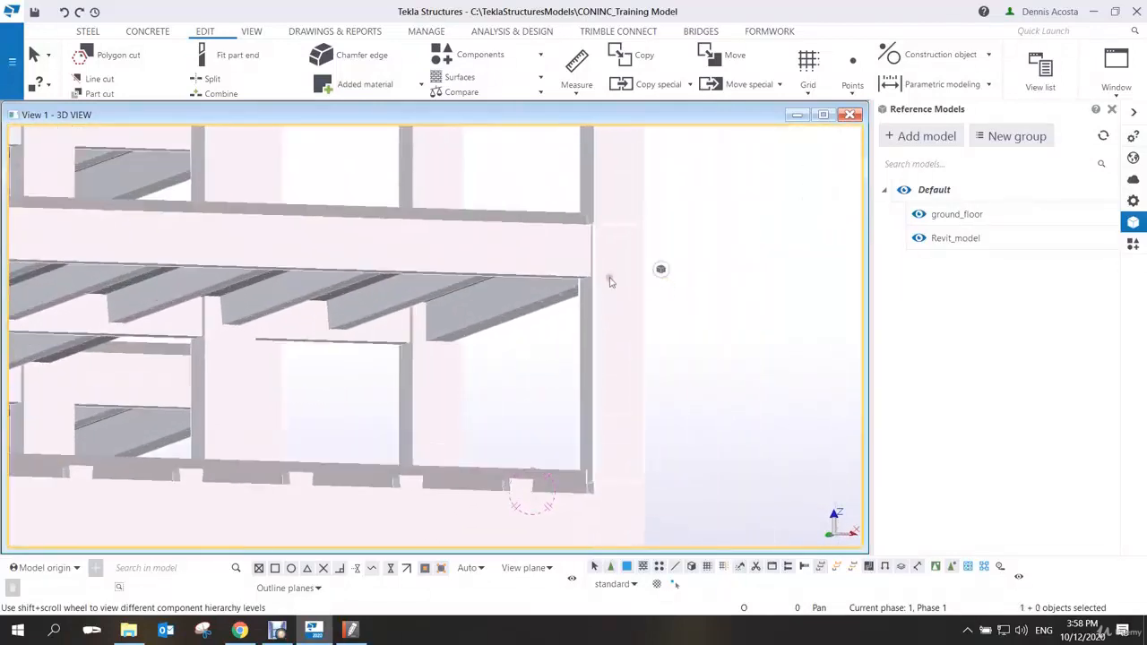
click(619, 293)
click(556, 262)
ctrl+click(516, 306)
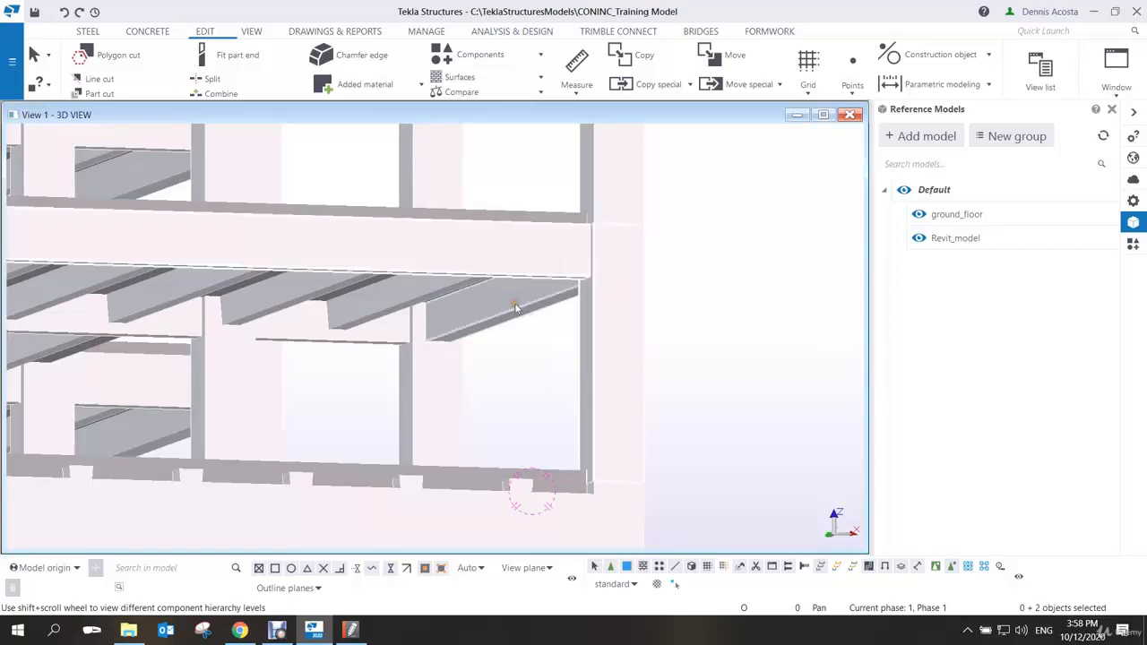
ctrl+click(416, 300)
ctrl+click(300, 300)
ctrl+click(212, 292)
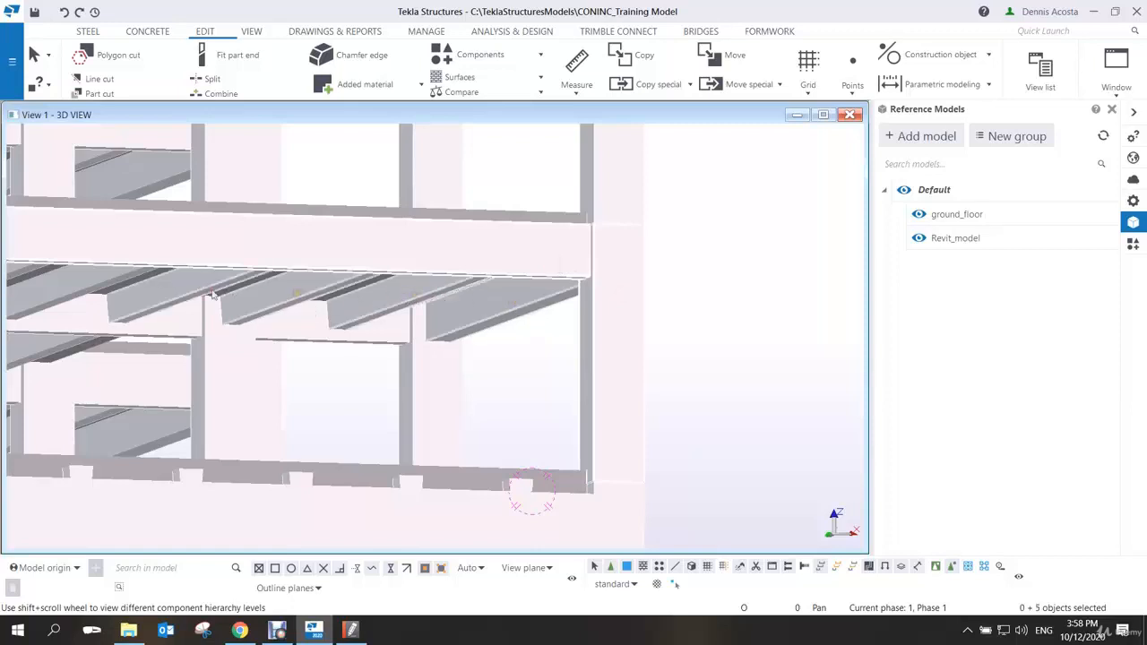
ctrl+click(203, 290)
ctrl+click(229, 348)
ctrl+click(287, 321)
ctrl+click(438, 379)
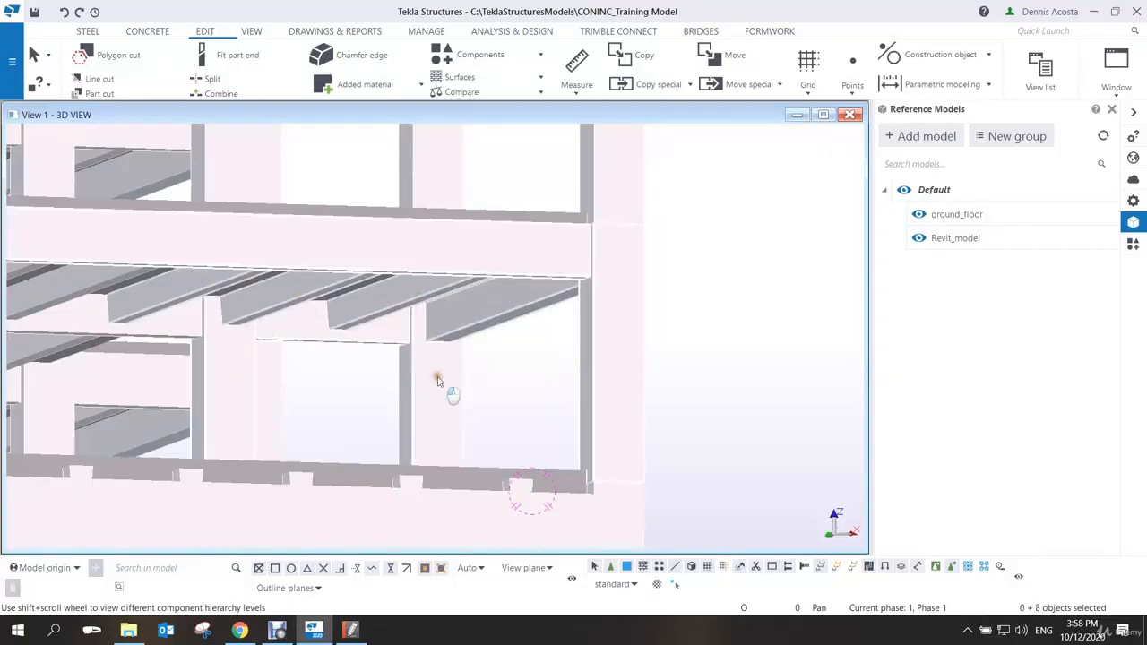
middle_drag(438, 365, 545, 314)
scroll(523, 288, down, 3)
right_click(556, 314)
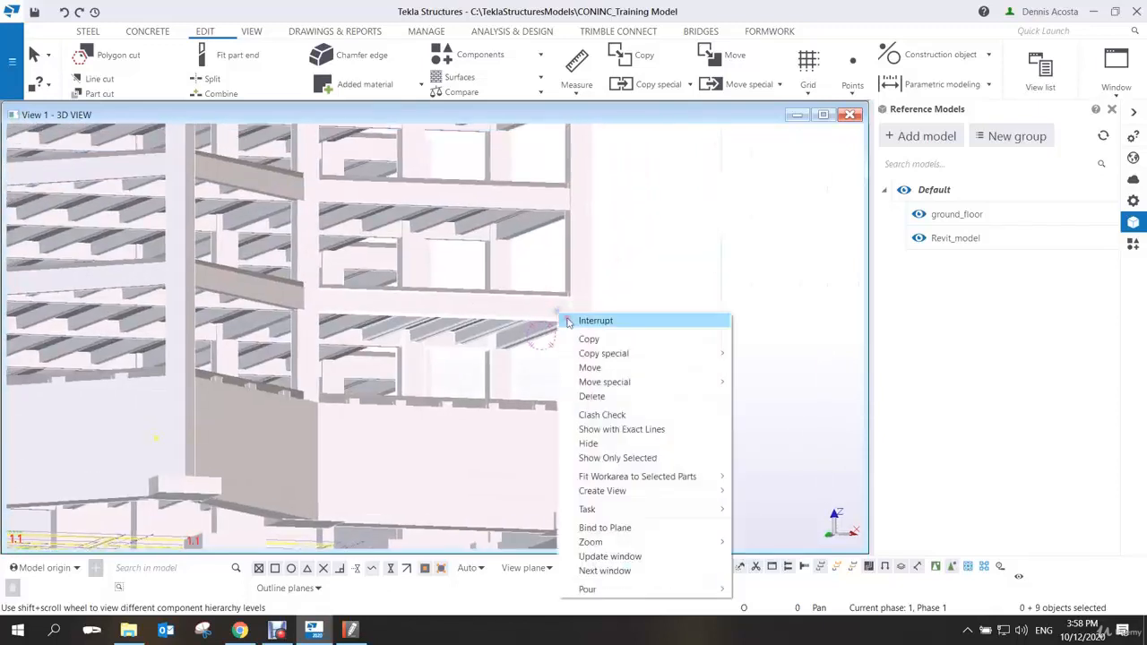
click(632, 458)
Examine the isolated columns, beams and joists, including the notched head of the rear corner column
ctrl+middle_drag(523, 346, 583, 460)
scroll(599, 249, up, 5)
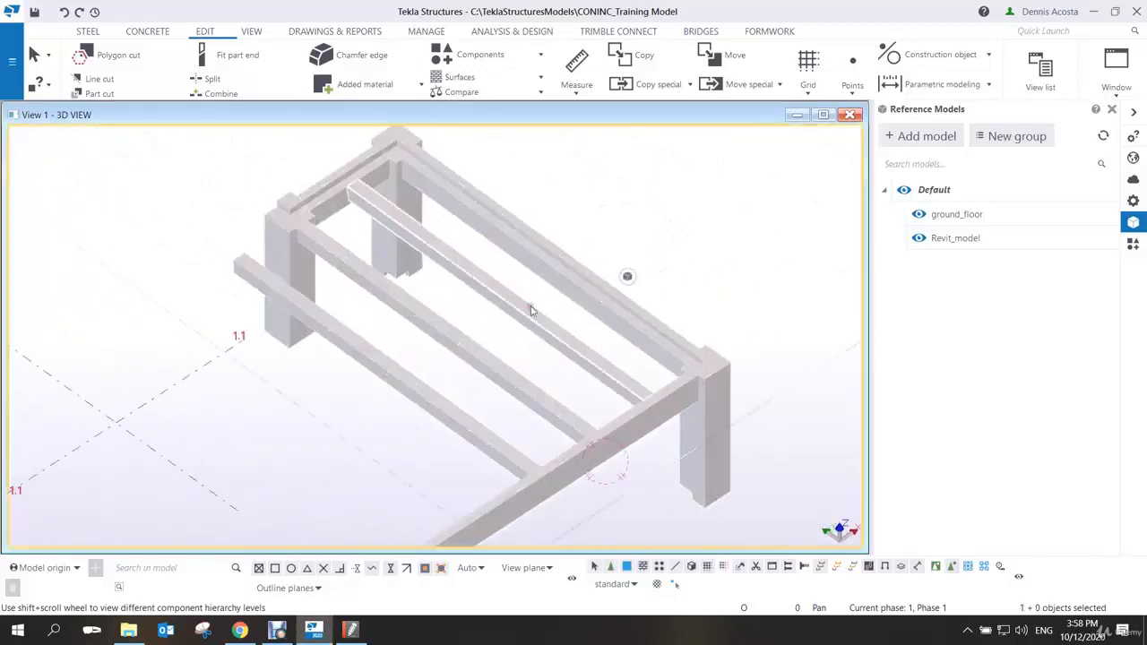
click(311, 249)
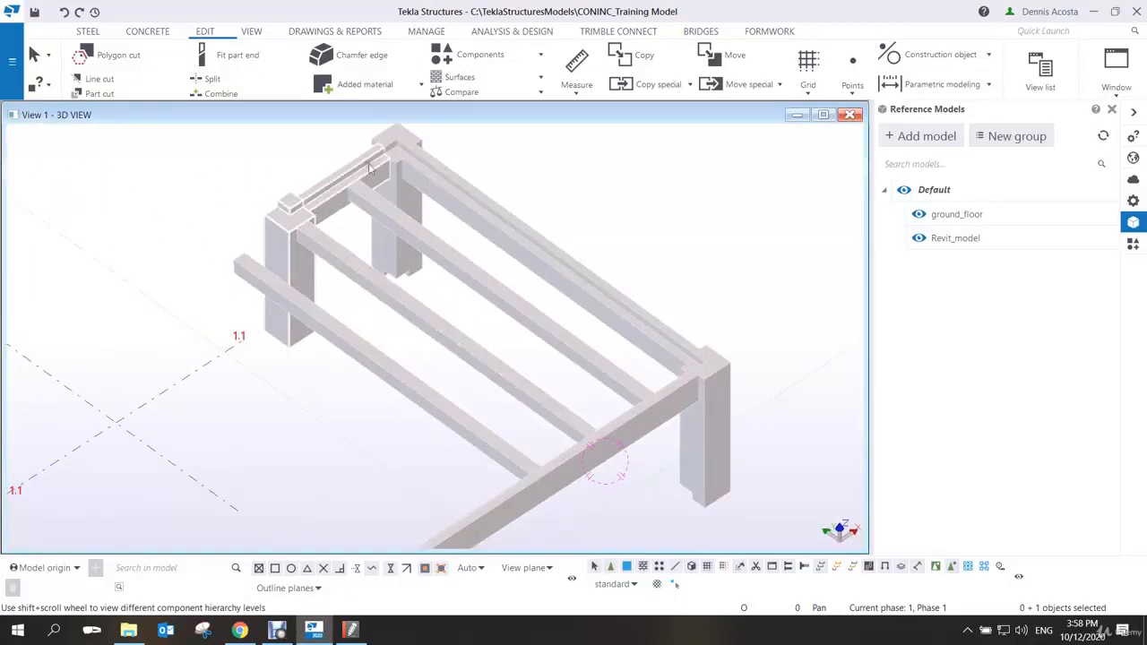
click(516, 242)
scroll(516, 242, down, 2)
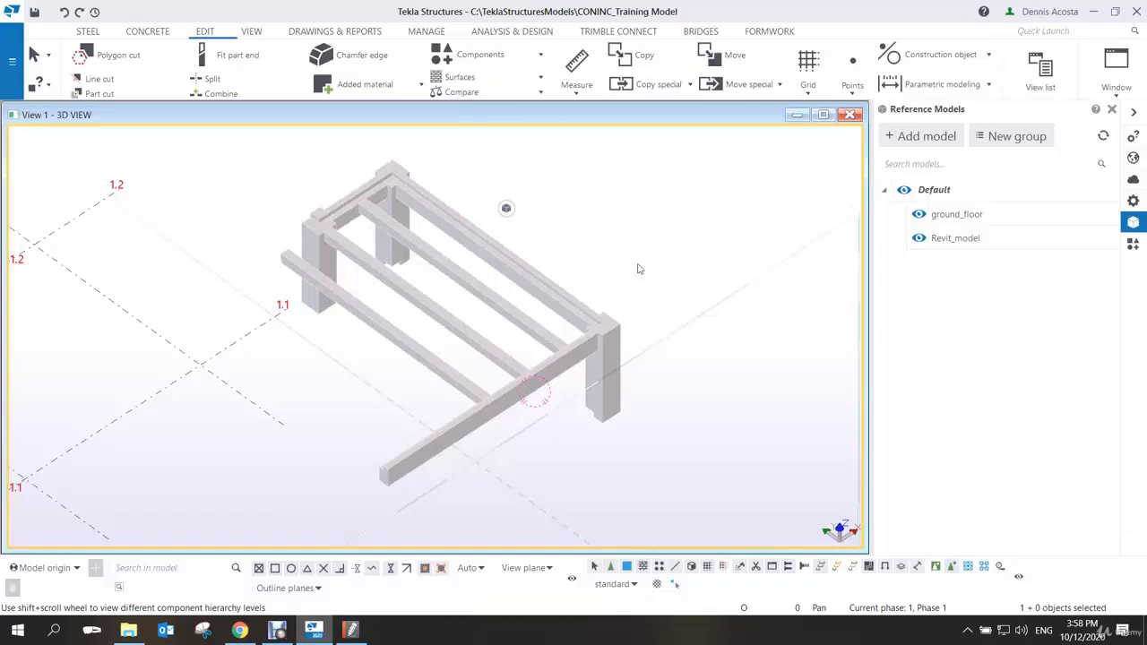
scroll(415, 246, up, 6)
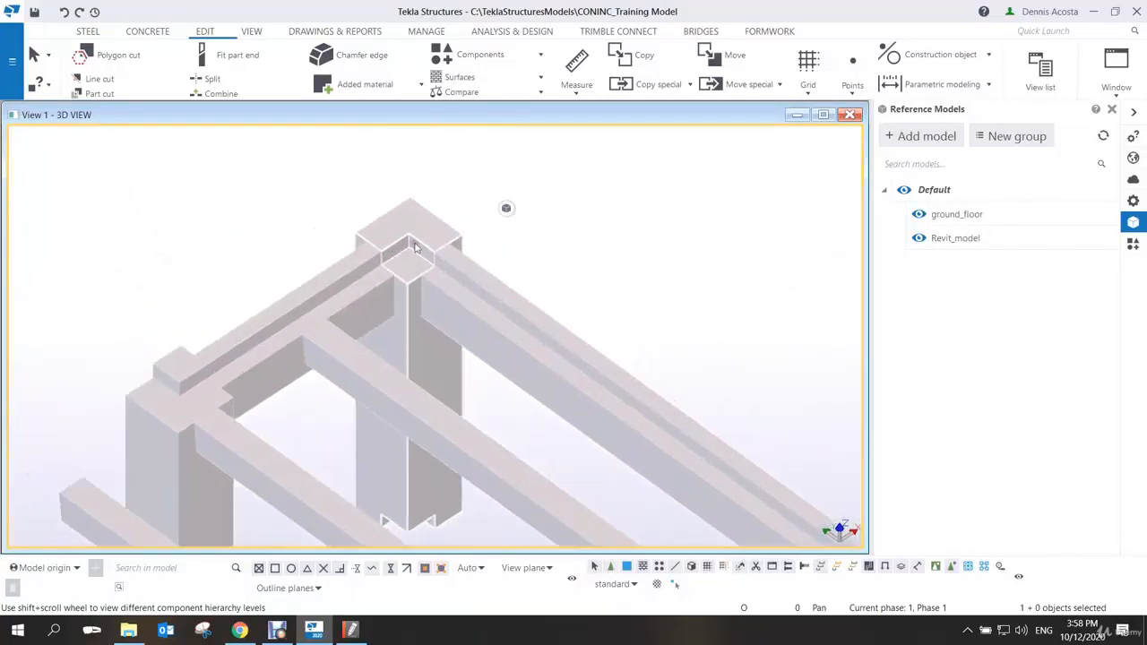
scroll(414, 246, up, 2)
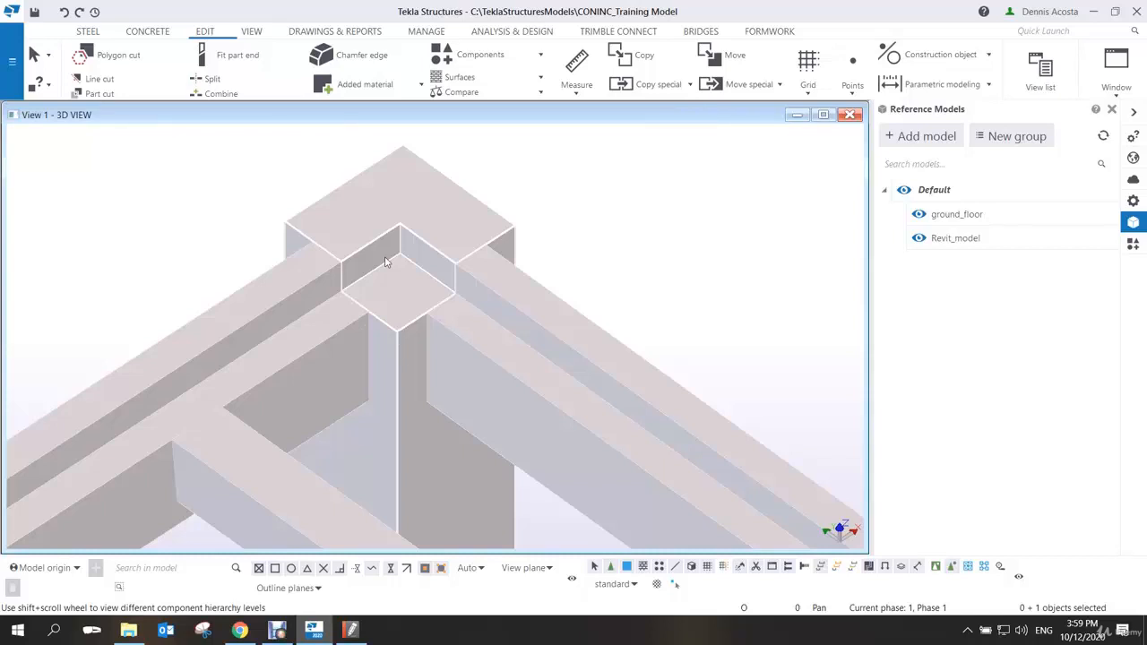
scroll(386, 262, down, 10)
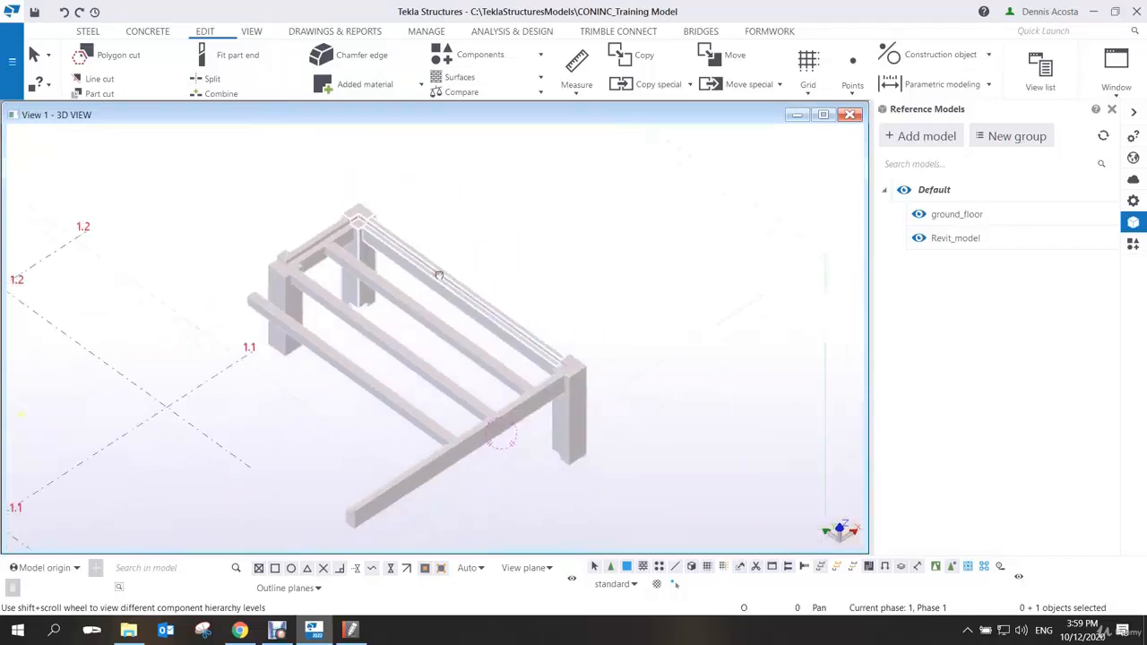
Select all the isolated reference columns, beams and joists and convert them with Convert IFC objects
scroll(439, 275, down, 2)
drag(563, 194, 338, 424)
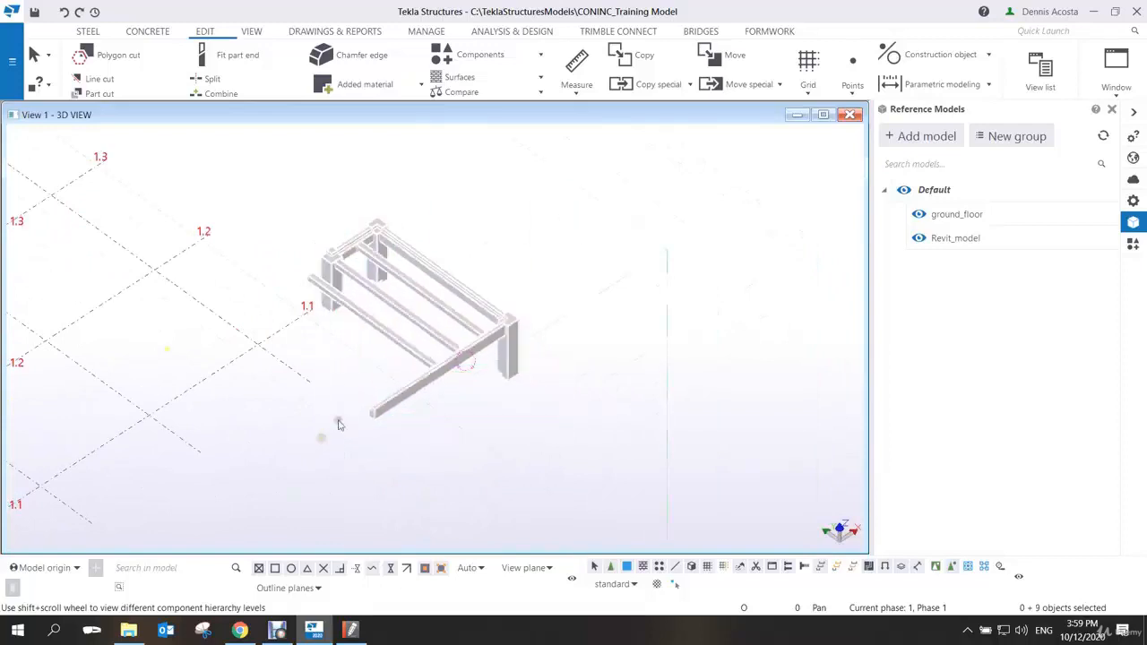
scroll(420, 337, up, 3)
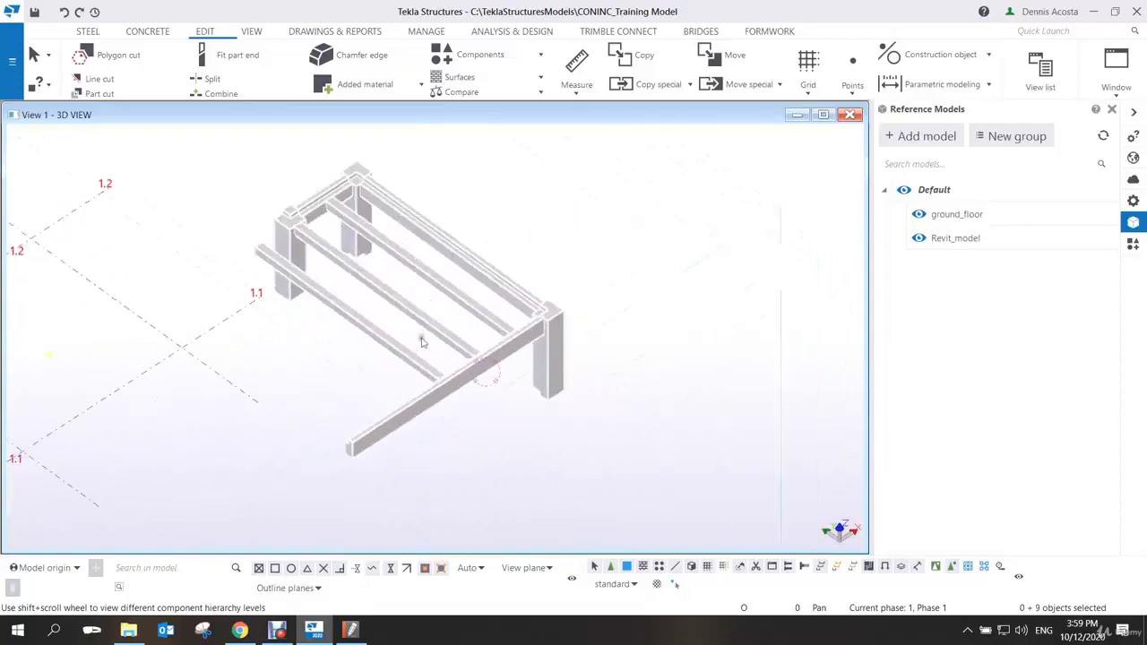
click(427, 32)
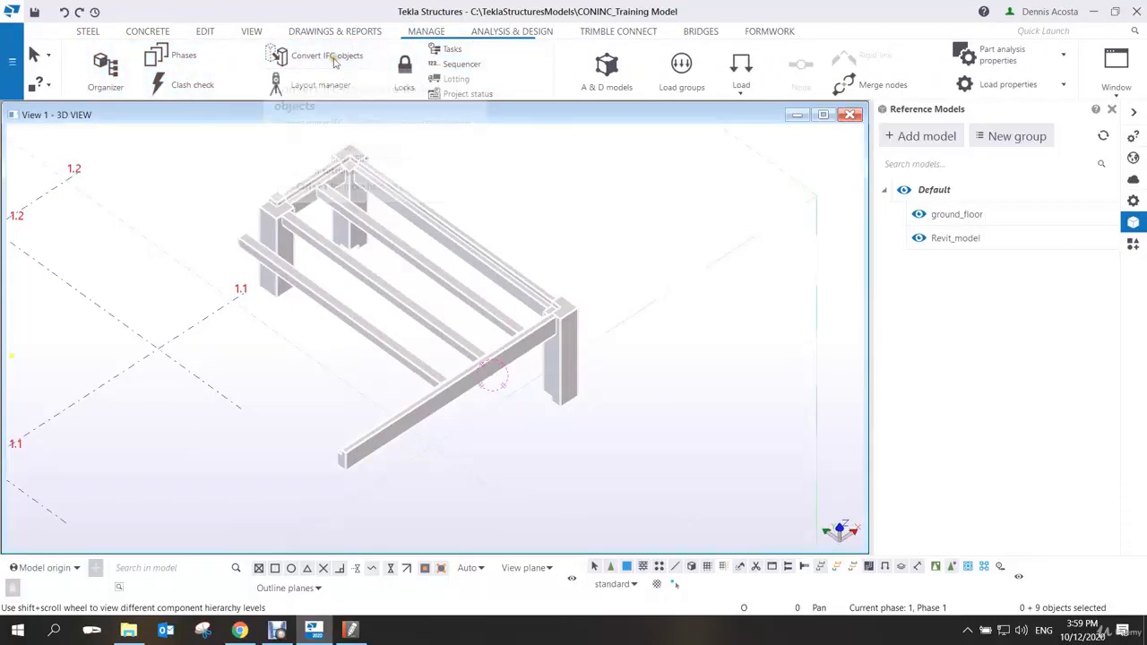
click(335, 59)
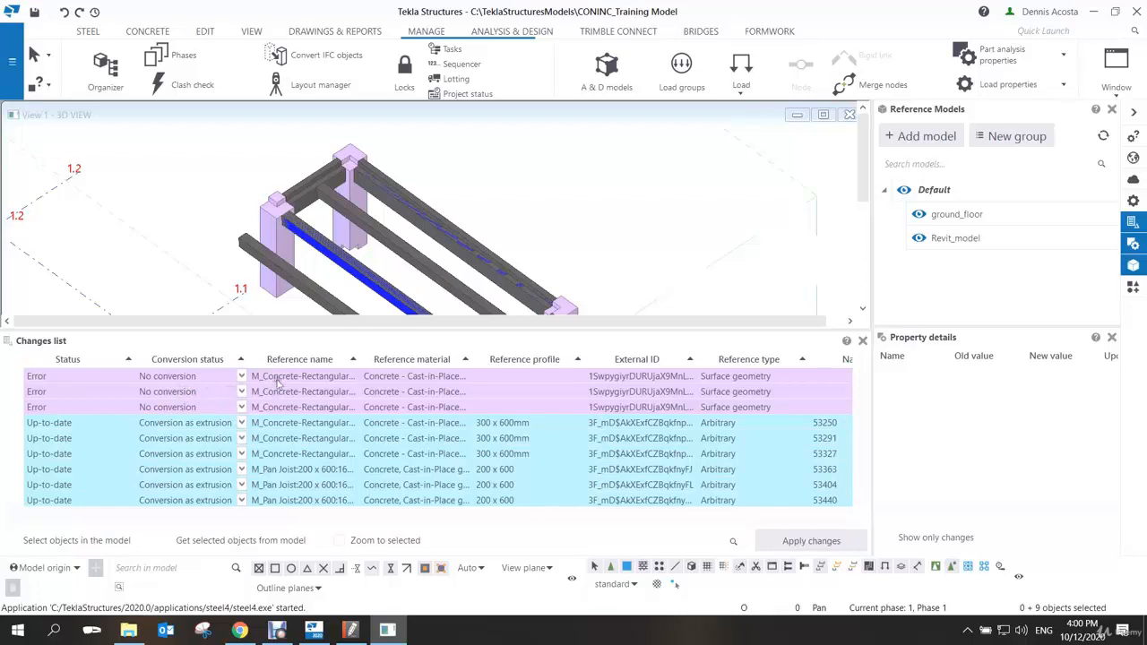
Set the conversion status of the three unconverted columns to Conversion as item, apply the changes and close the changes list
click(244, 377)
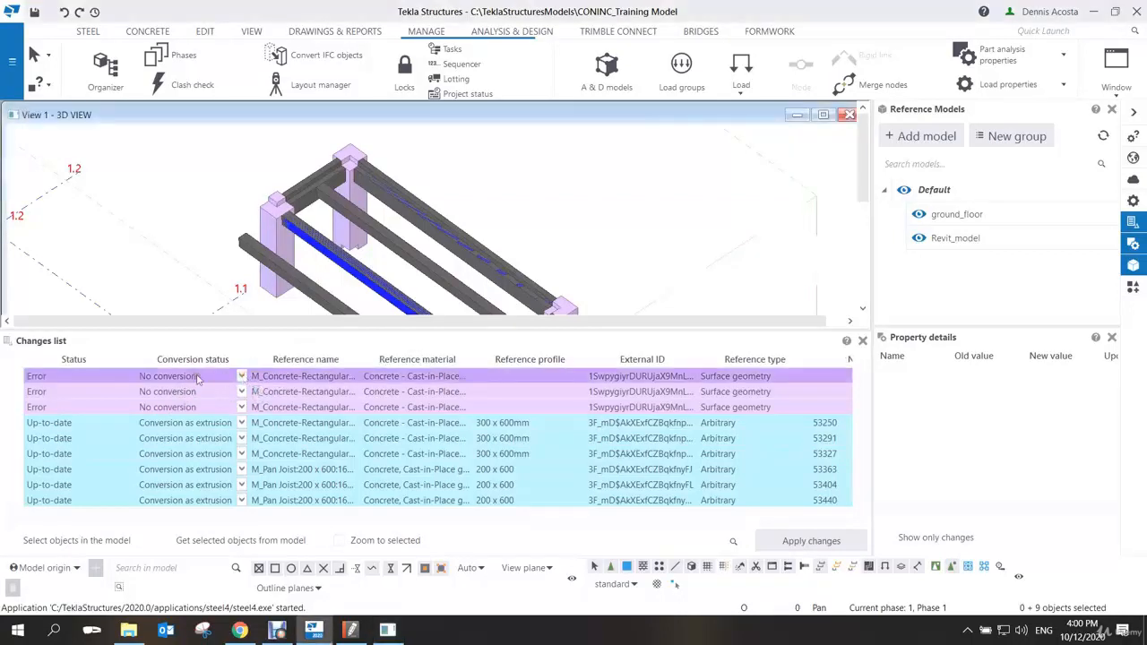
click(242, 378)
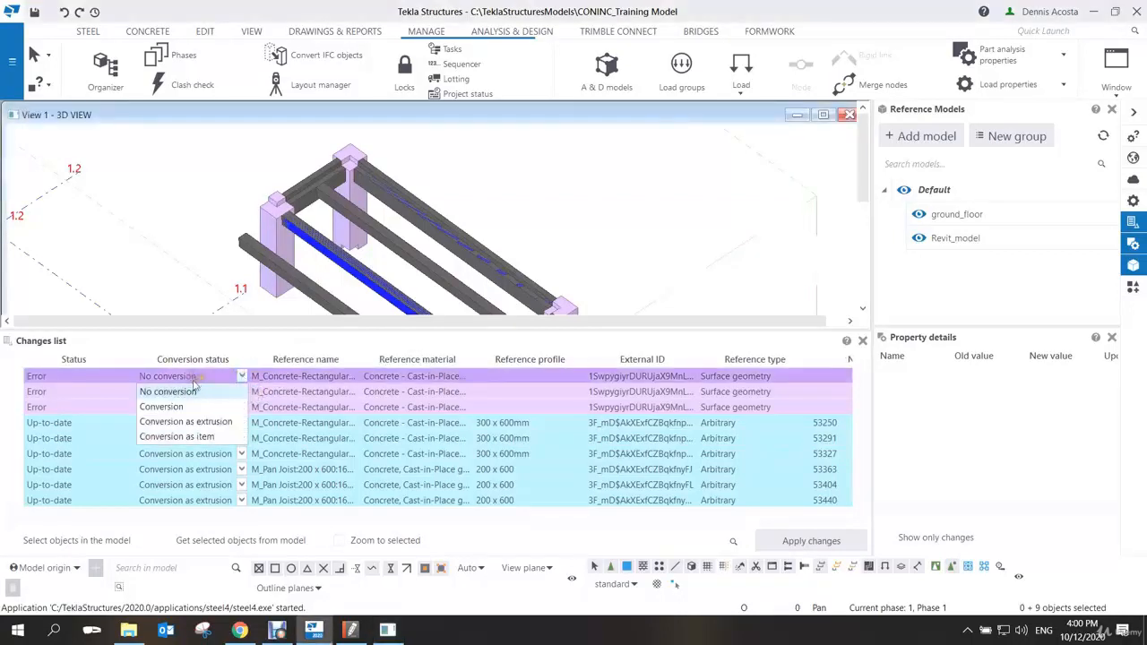
click(193, 437)
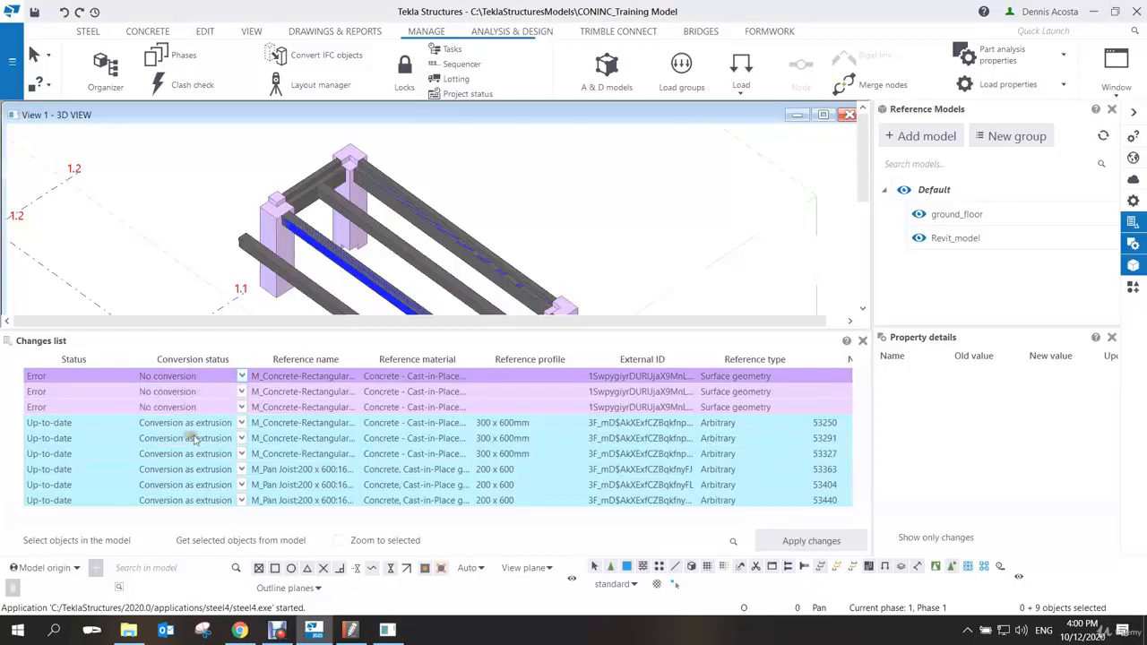
click(242, 408)
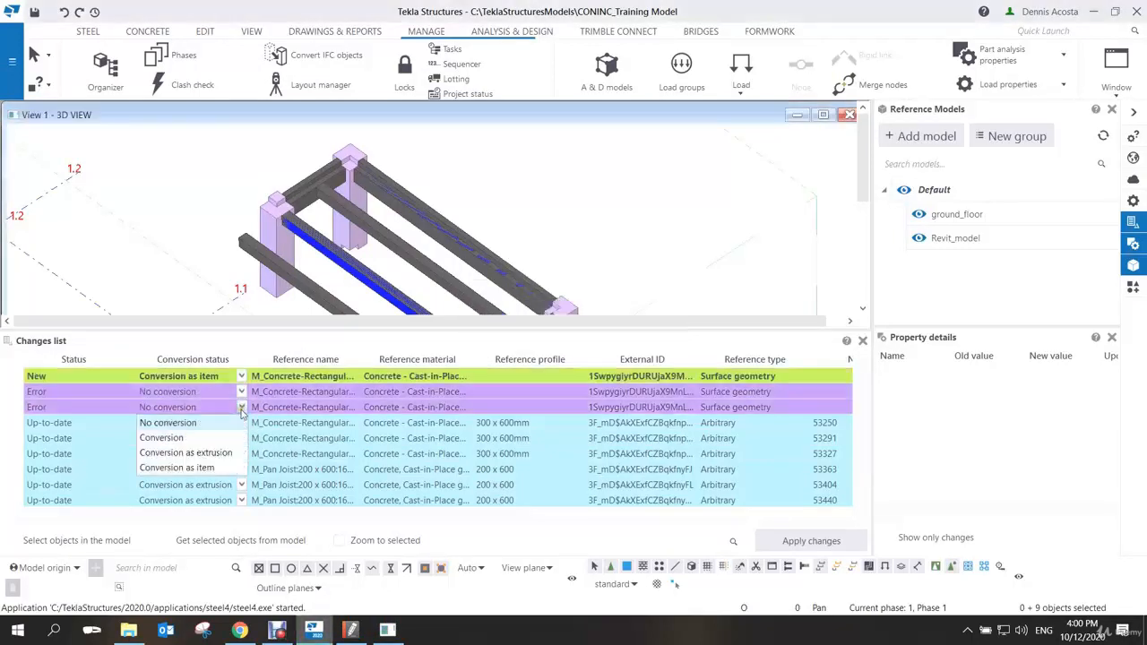
click(202, 468)
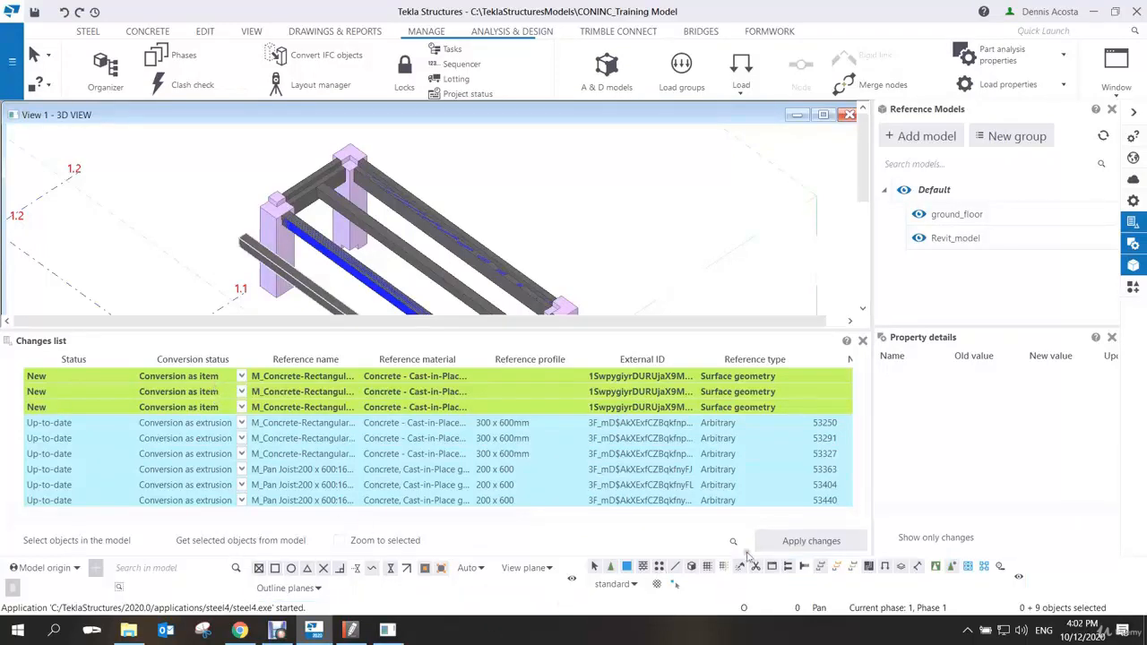
click(798, 543)
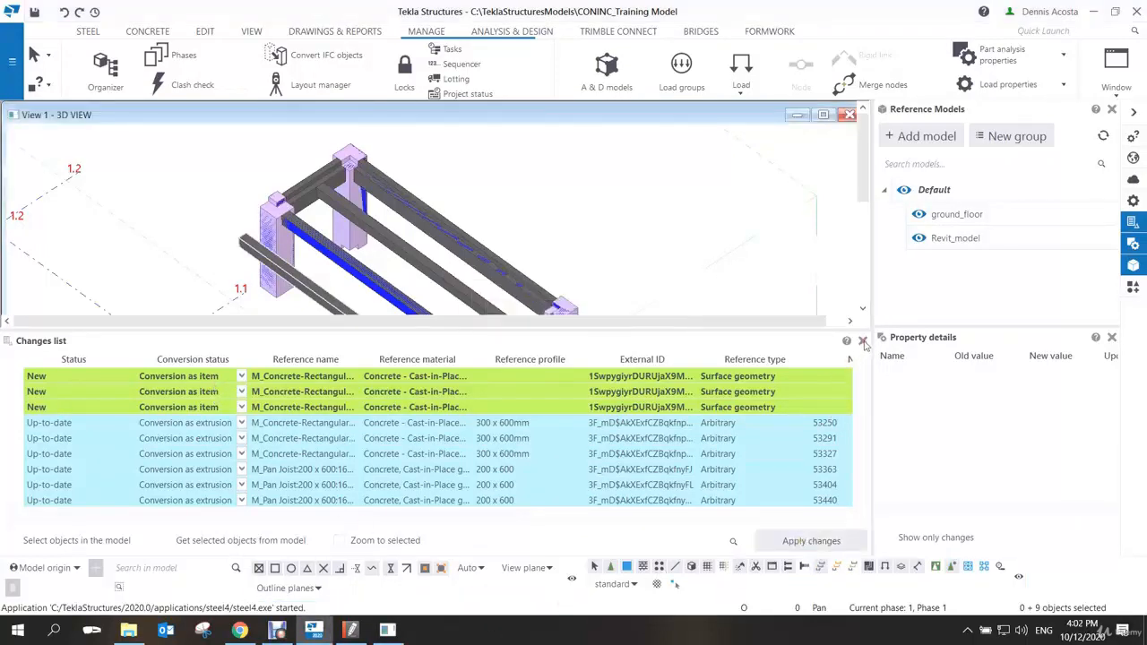
click(864, 341)
Hide the Revit_model reference model so only the converted native columns, beams and joists remain in the corner bay
scroll(647, 314, down, 3)
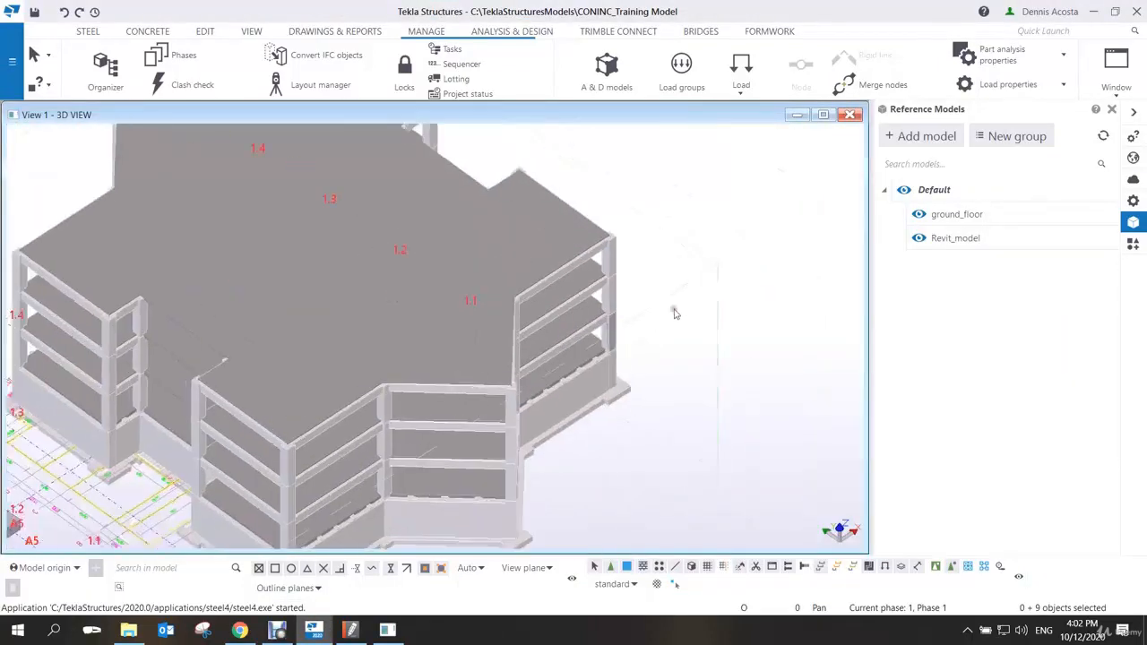
scroll(675, 314, up, 2)
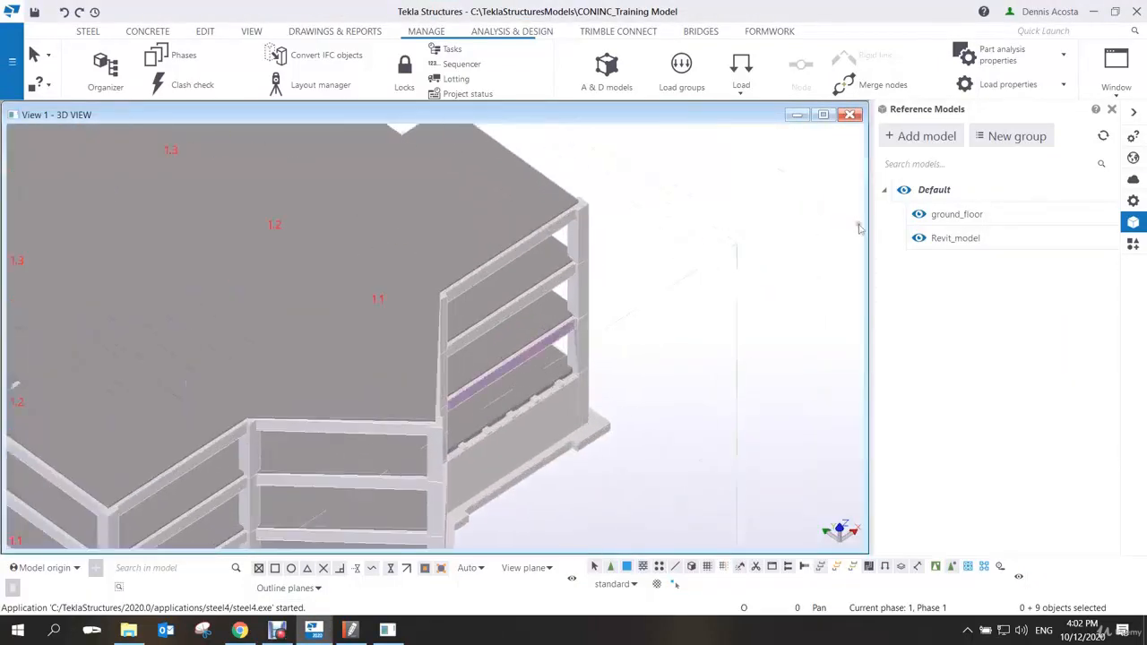
click(919, 240)
scroll(578, 347, up, 5)
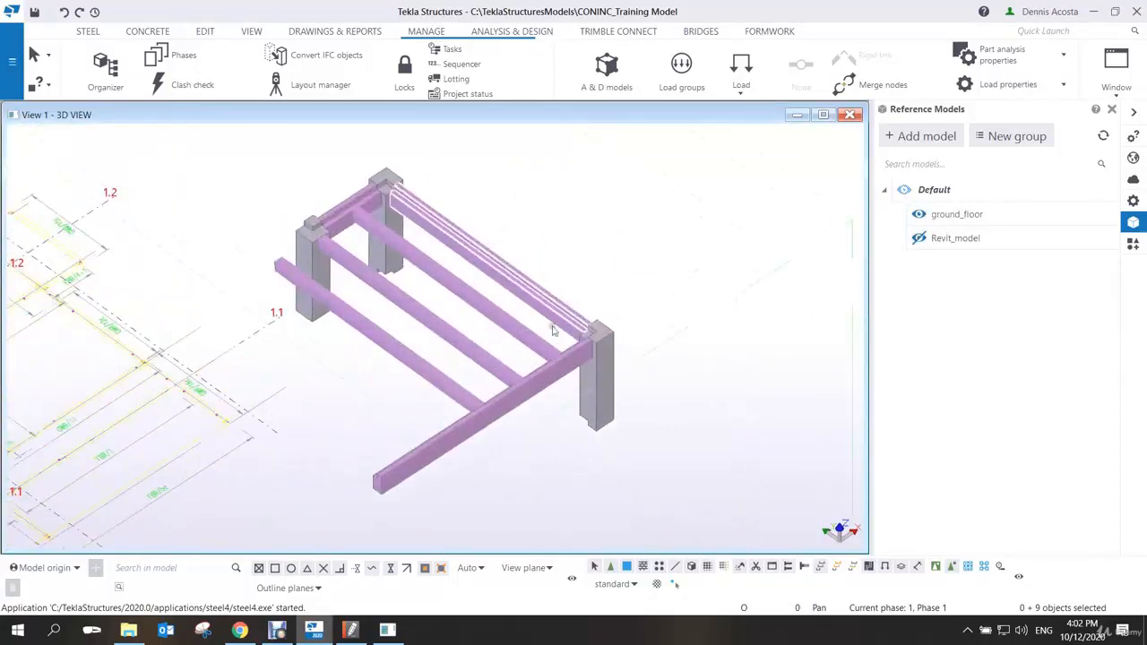
Open the properties of the converted corner column to review its item shape and material
ctrl+middle_drag(577, 347, 592, 314)
middle_drag(695, 353, 581, 343)
scroll(581, 343, up, 2)
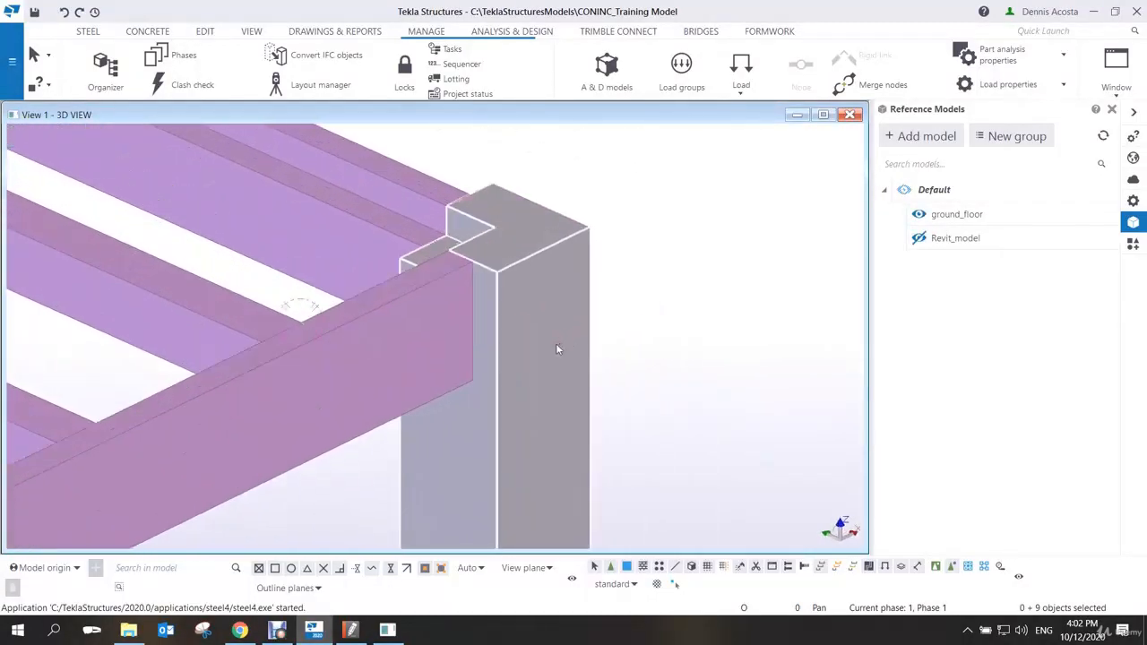
double_click(556, 348)
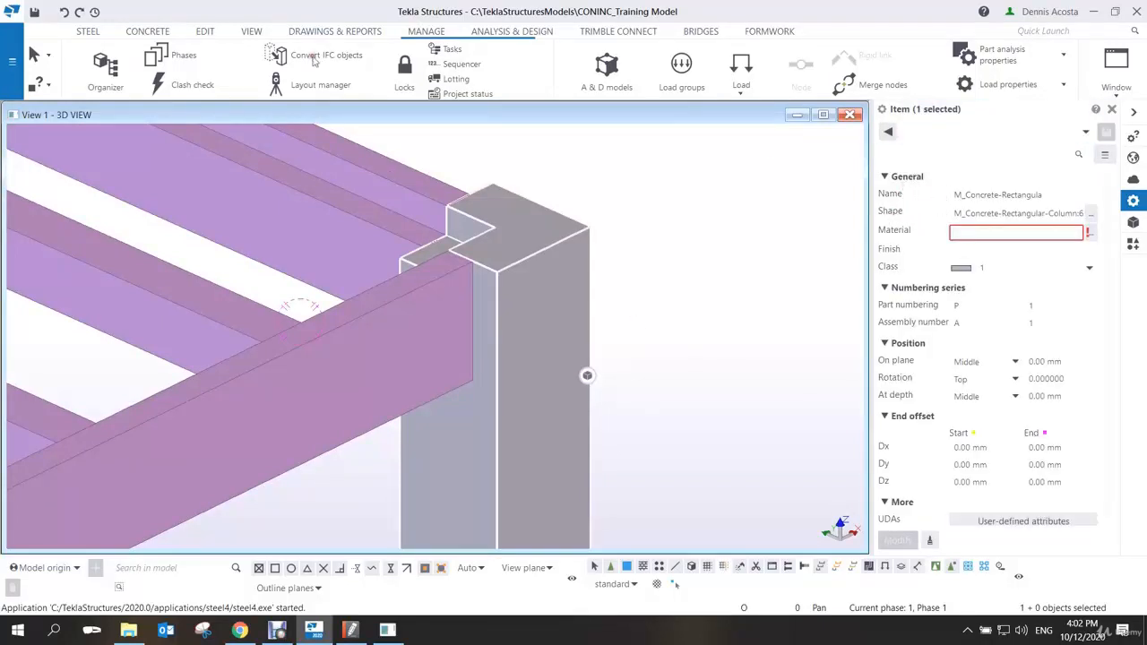
scroll(576, 291, down, 2)
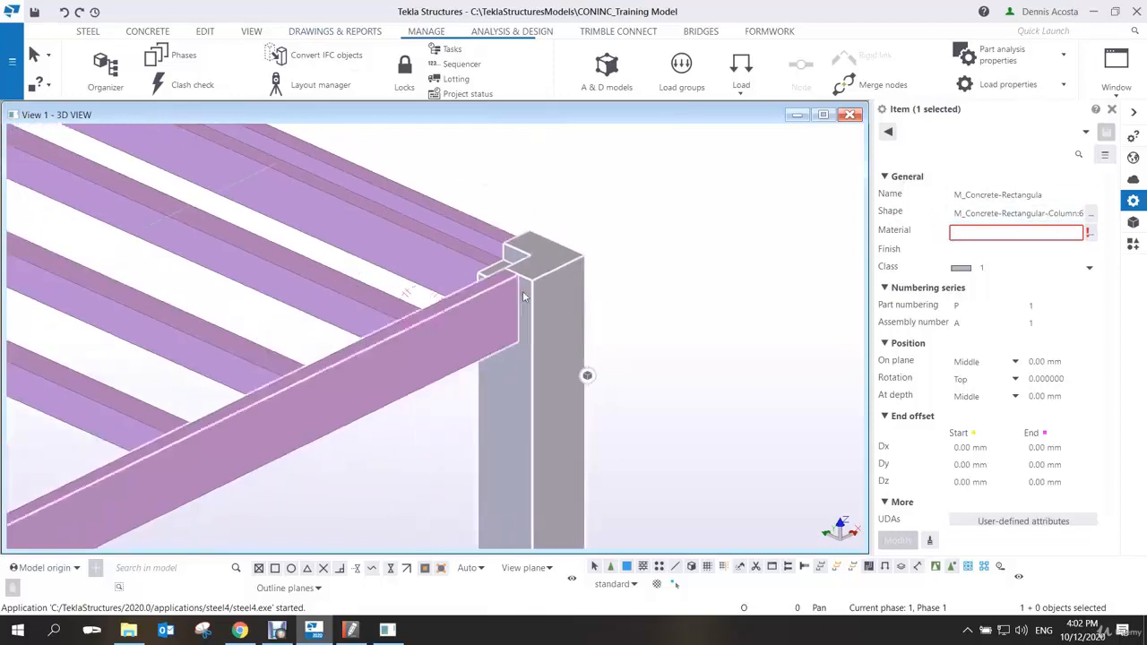
Set the profile of the converted pan joist nearest the rear edge beams to 300*800
middle_drag(385, 326, 519, 333)
click(463, 292)
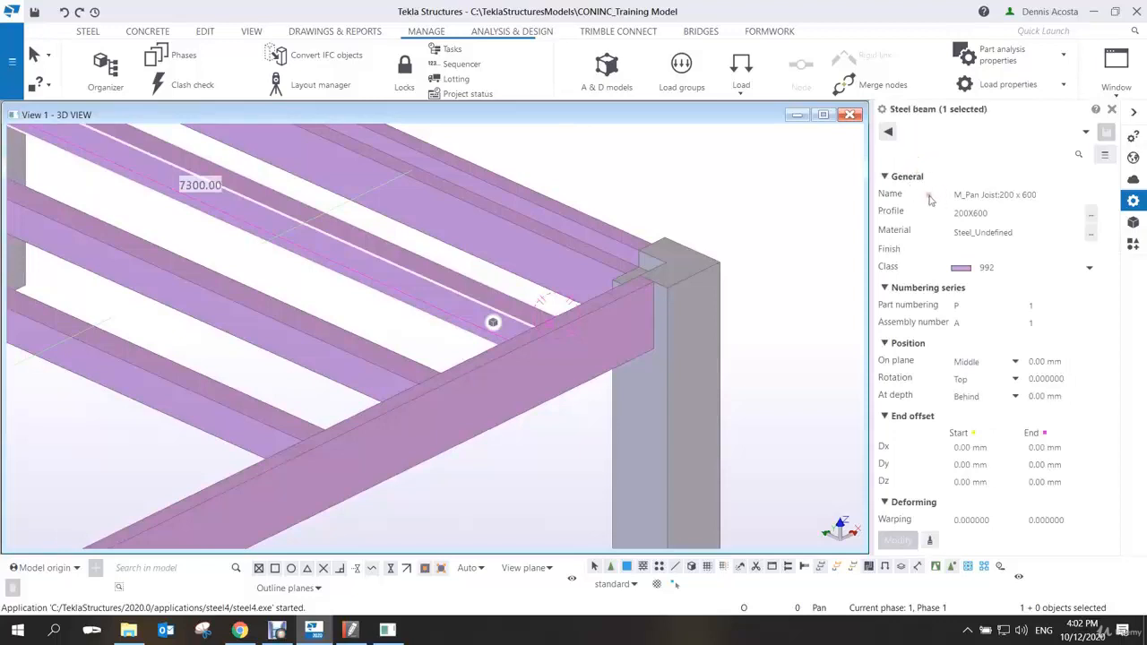
drag(997, 215, 867, 230)
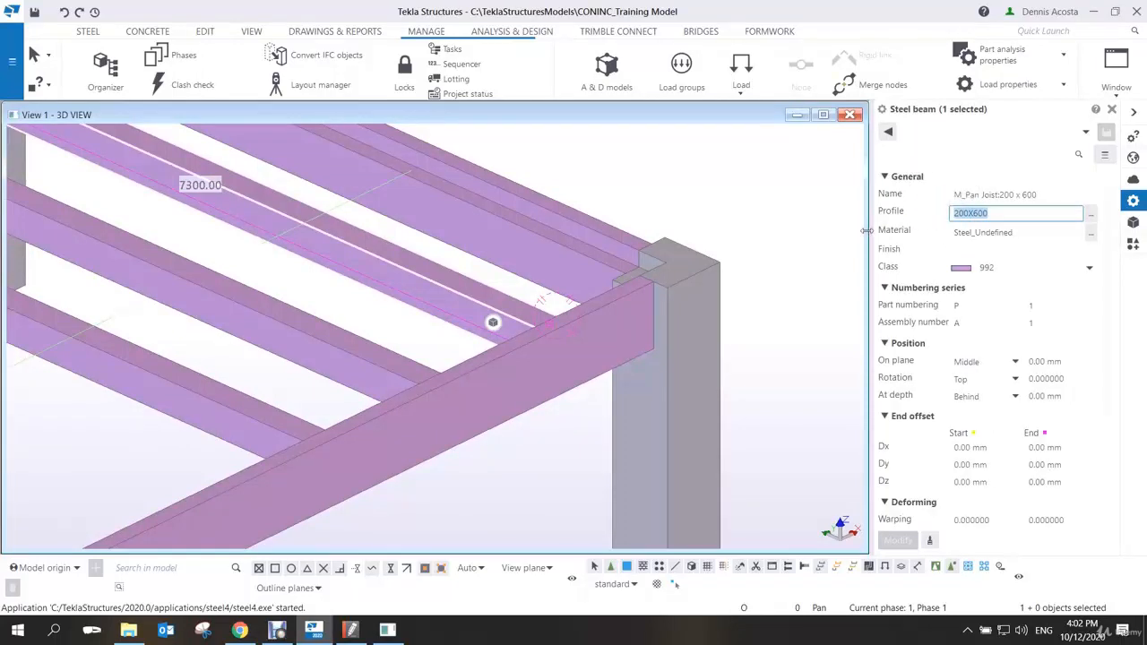
text(300*8)
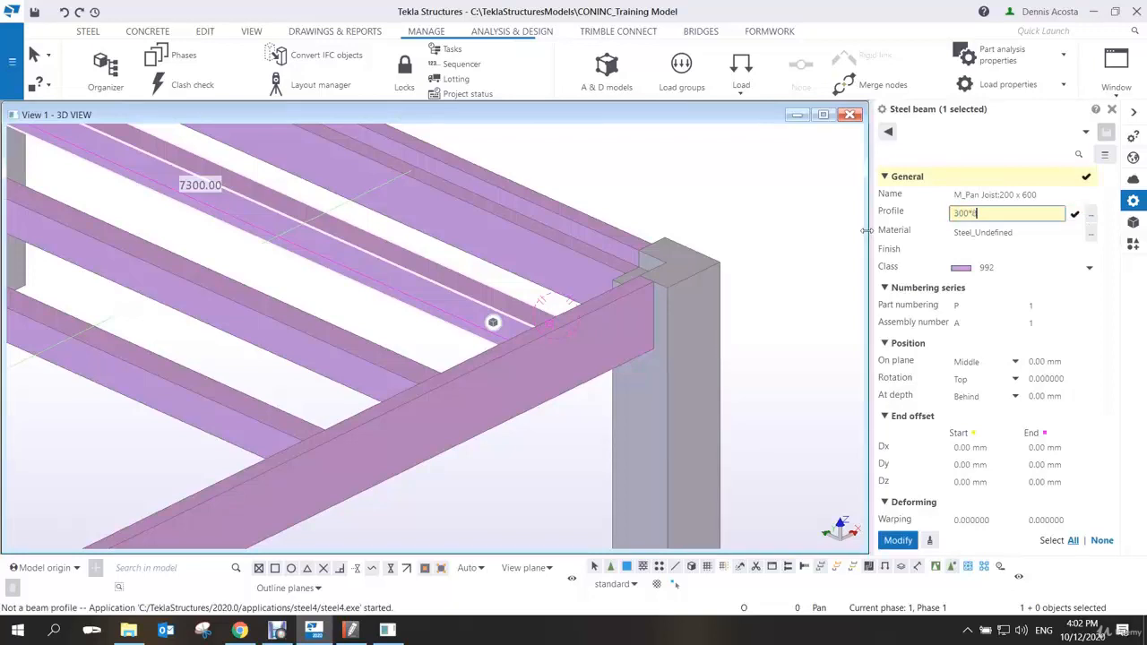
text(00)
key(Return)
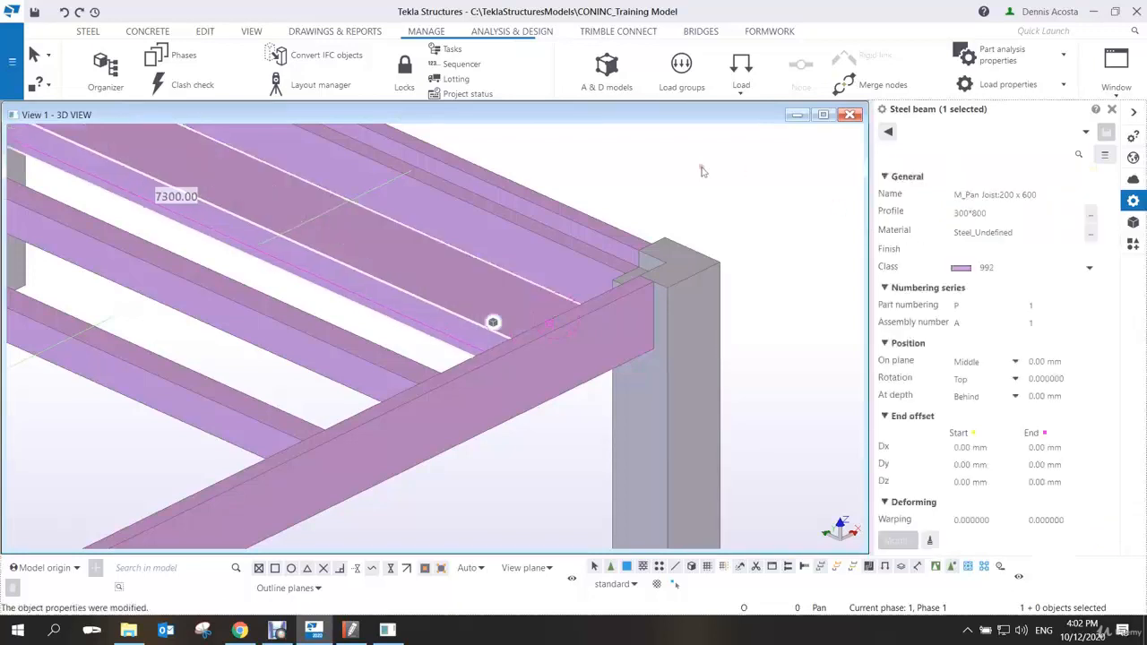
Review the enlarged joist within the corner bay and undo its profile change
scroll(481, 268, down, 5)
scroll(482, 268, up, 5)
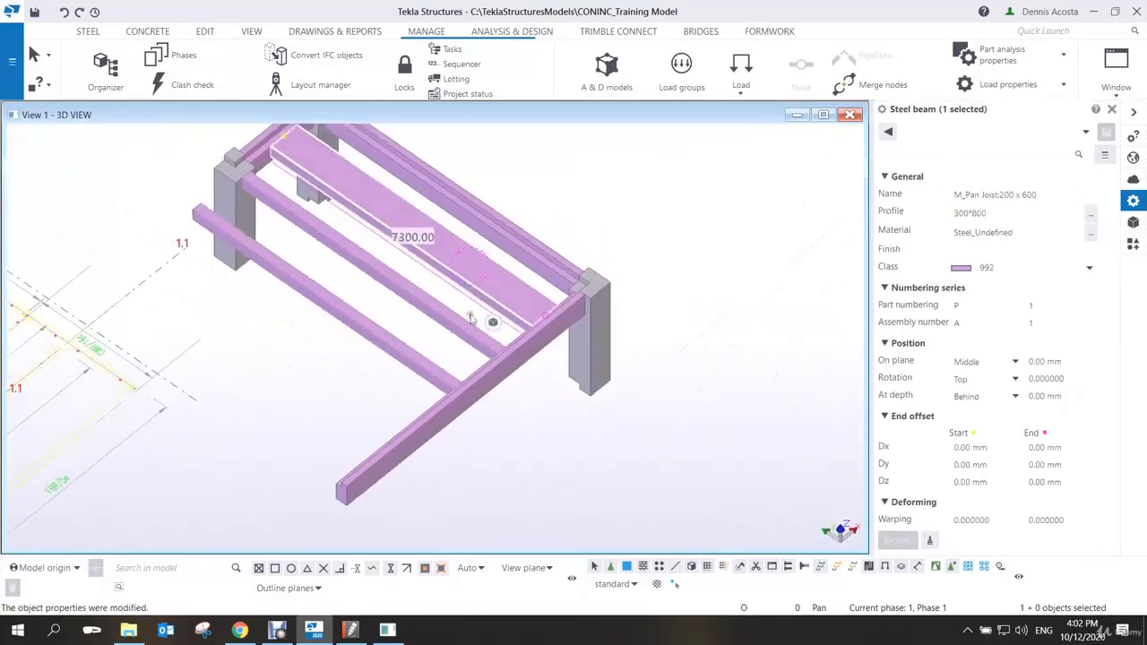
scroll(540, 309, down, 3)
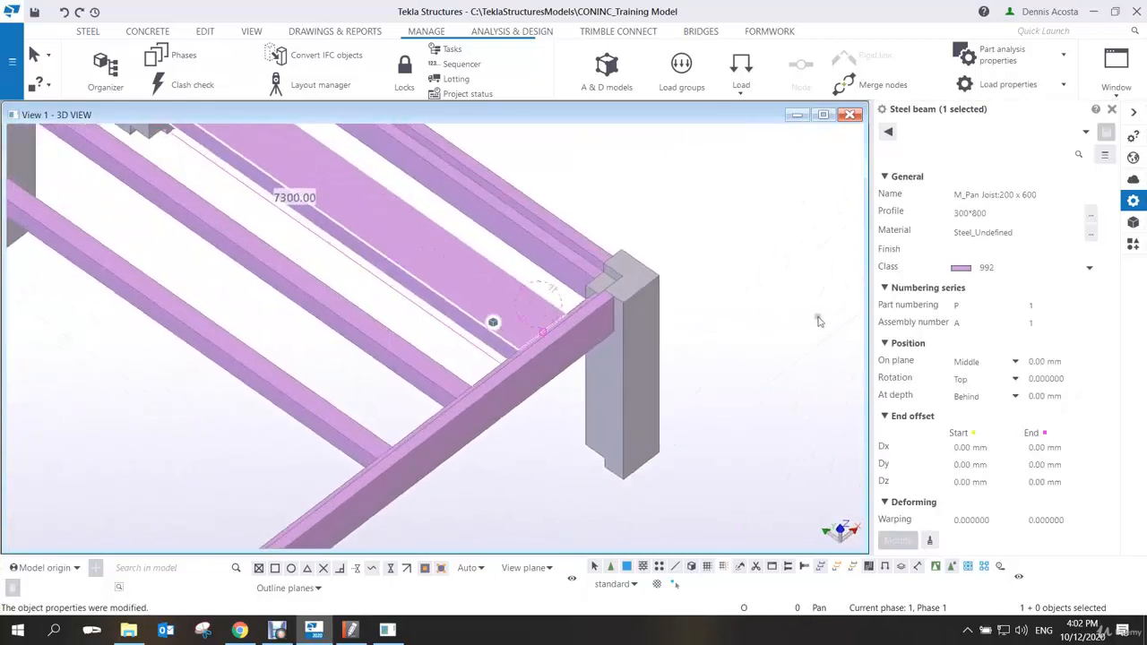
scroll(719, 366, up, 2)
scroll(720, 366, down, 3)
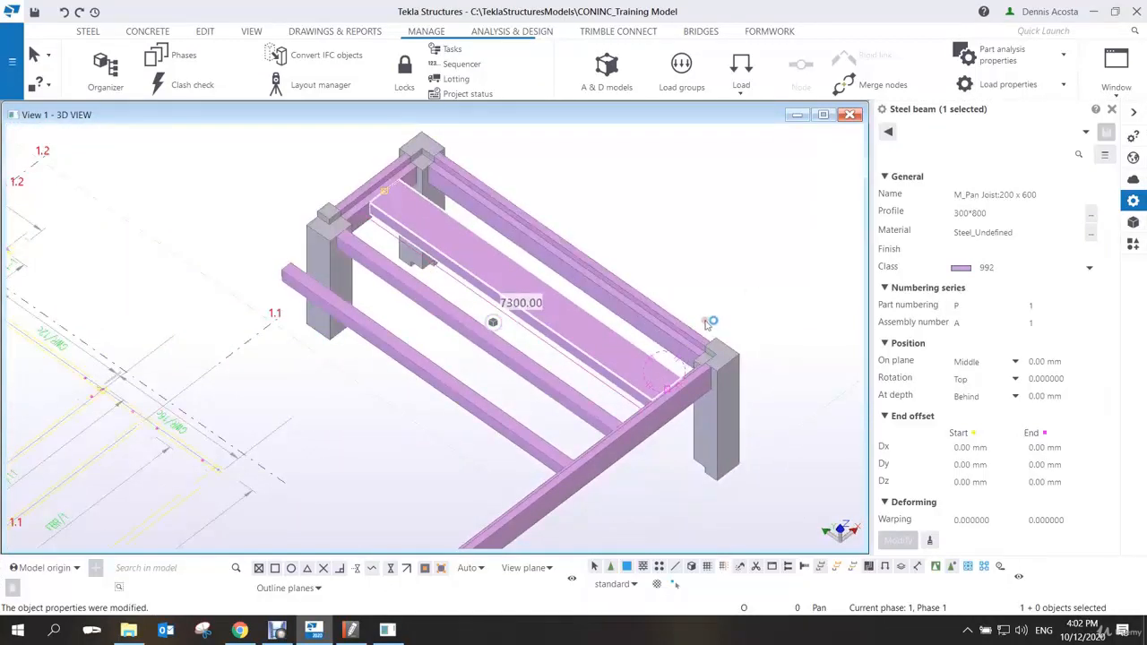
scroll(678, 283, up, 2)
key(ctrl+z)
scroll(627, 330, down, 2)
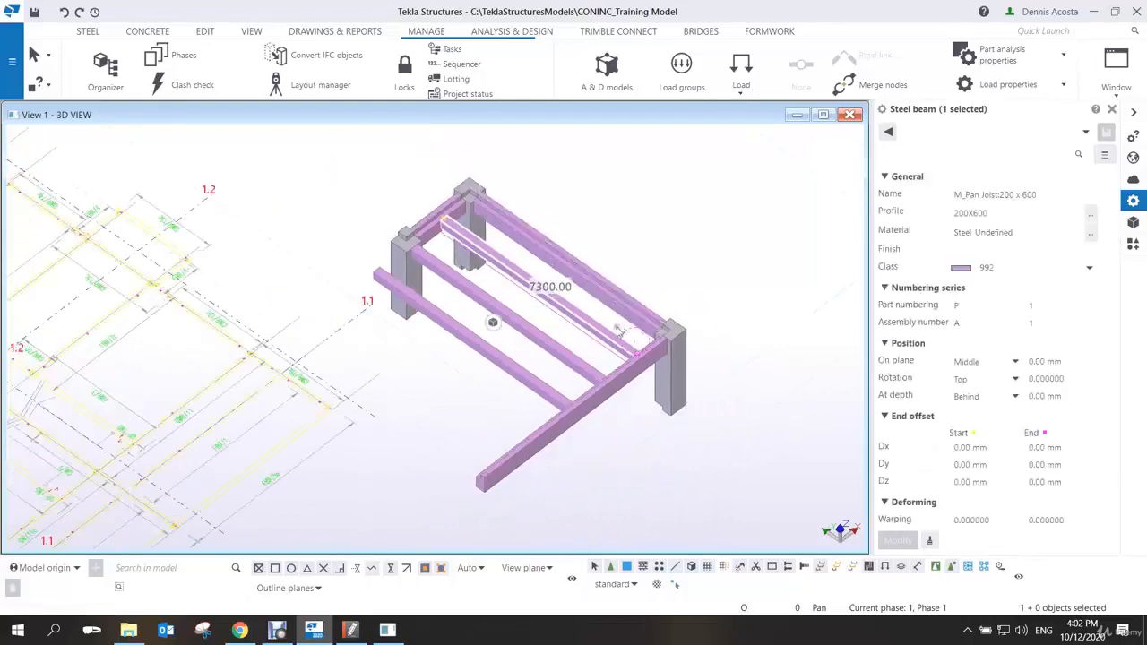
Examine the converted corner bay up close and its location relative to the ground floor plan and native building
scroll(609, 320, up, 2)
mouse_move(576, 322)
ctrl+middle_down()
mouse_move(726, 275)
mouse_move(578, 300)
ctrl+middle_up()
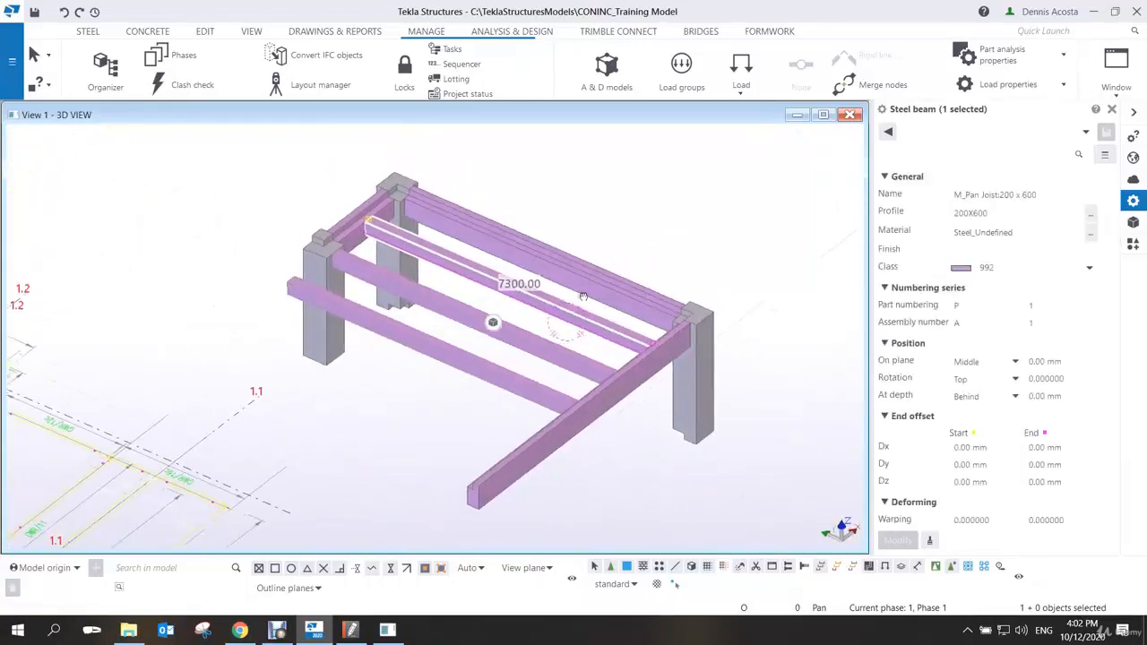
scroll(578, 300, up, 3)
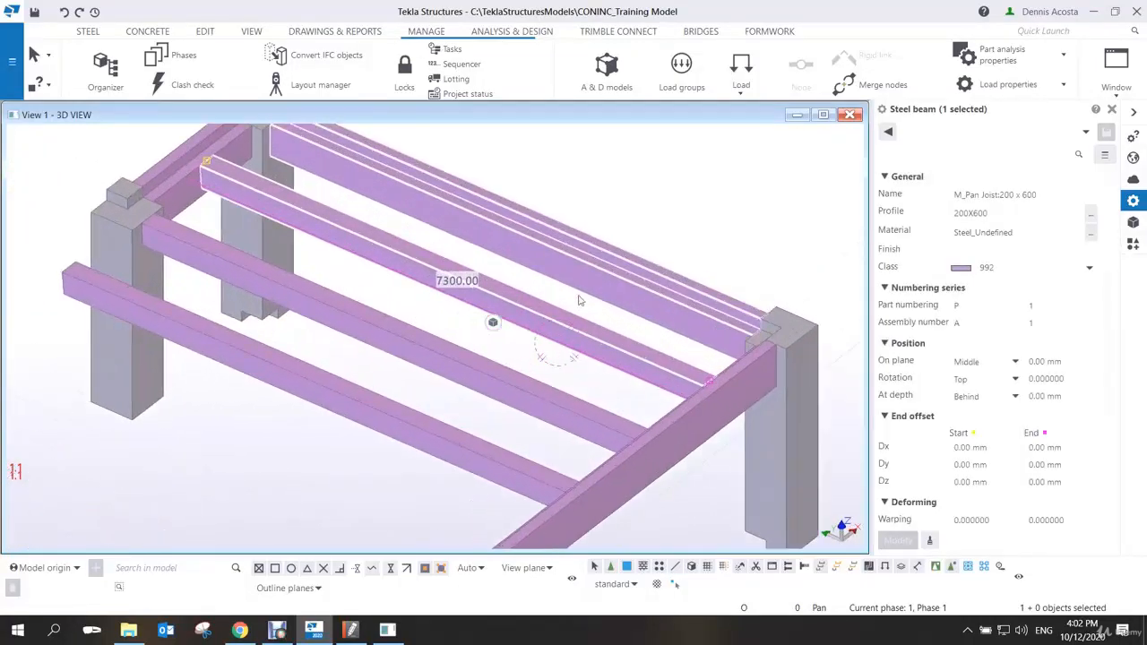
scroll(579, 295, down, 2)
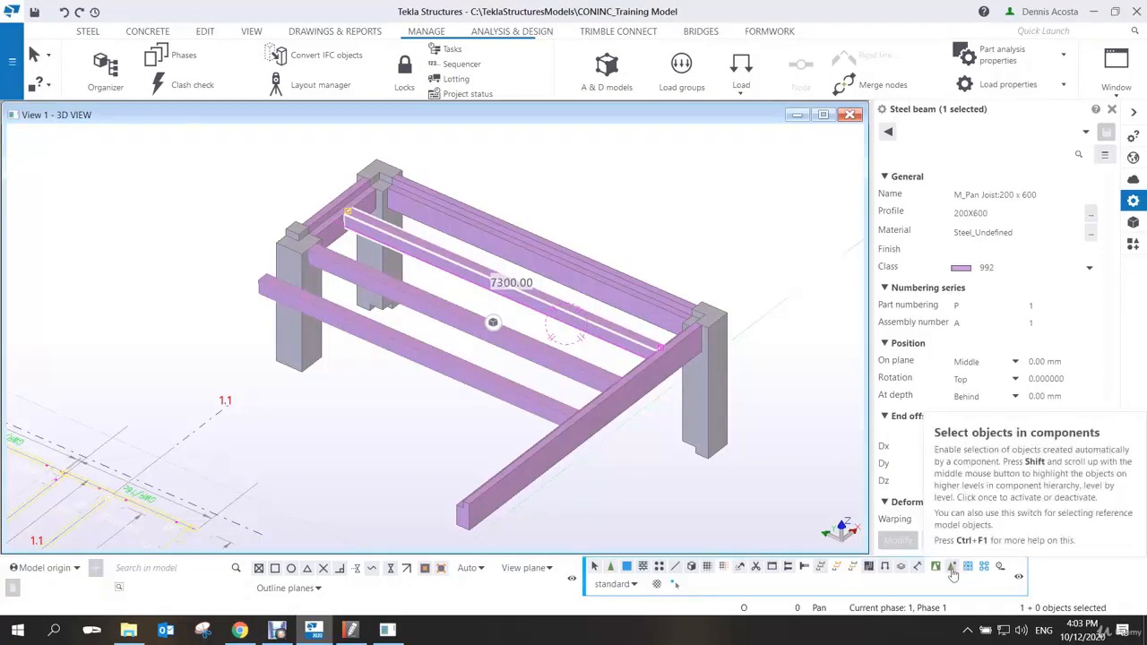
click(762, 315)
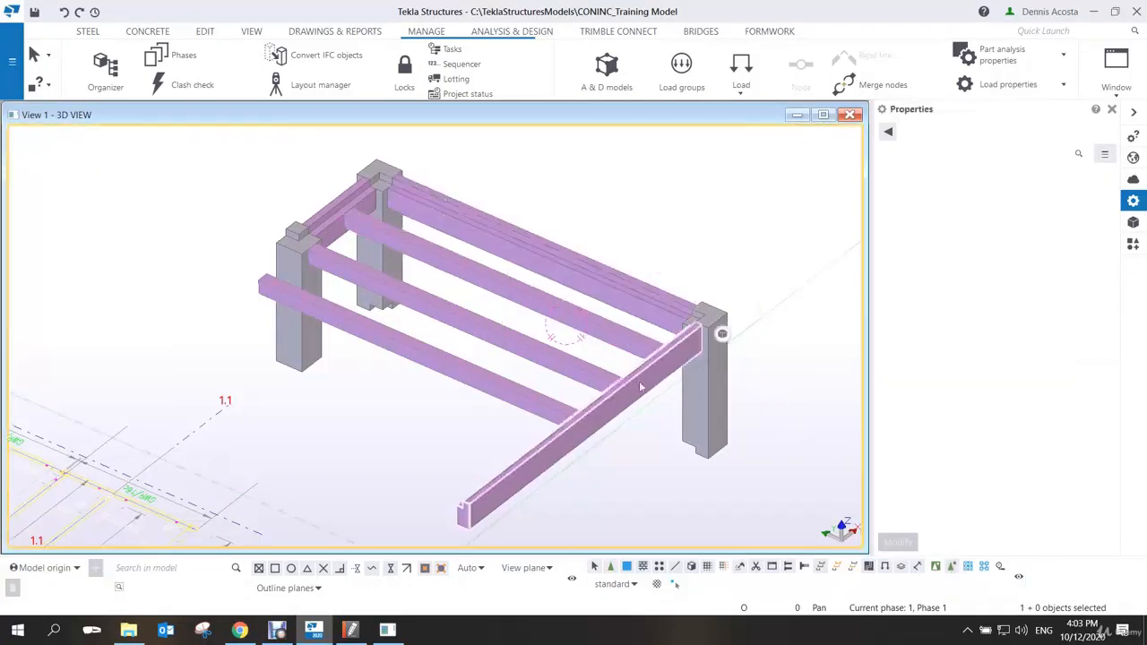
scroll(639, 385, down, 4)
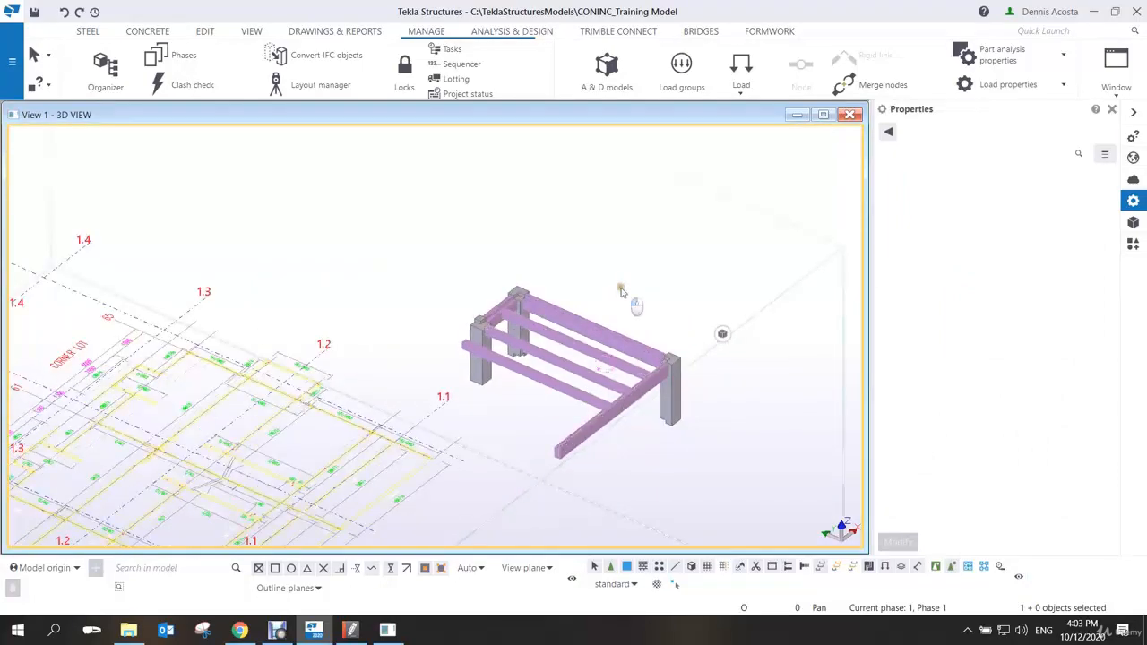
scroll(621, 291, down, 2)
scroll(593, 329, up, 5)
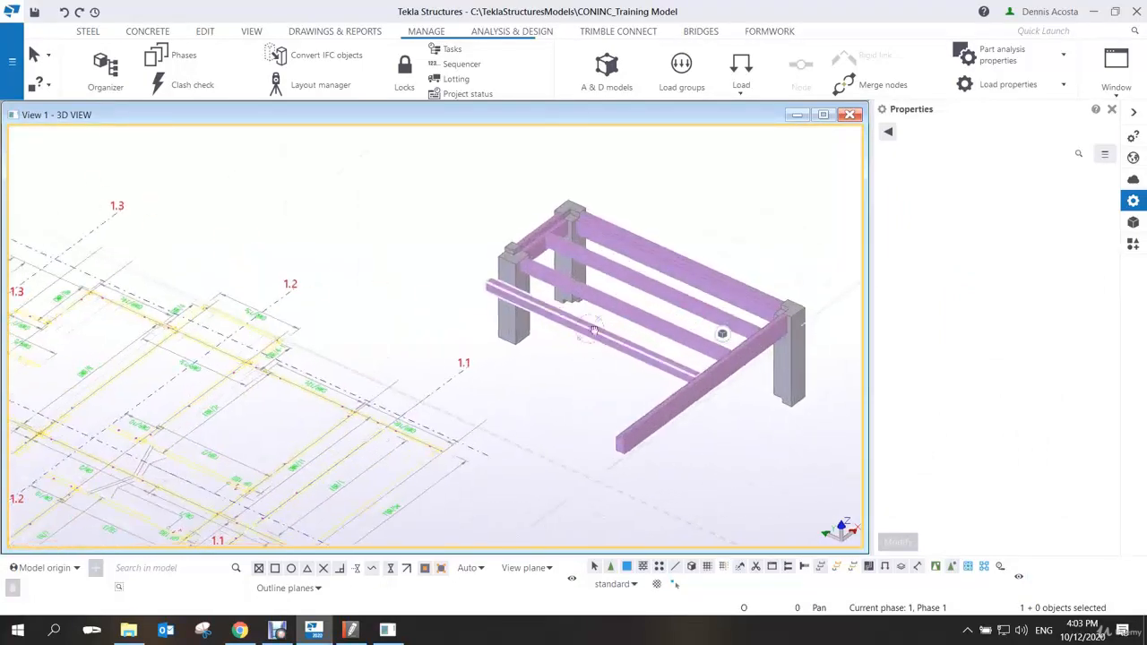
scroll(593, 330, down, 4)
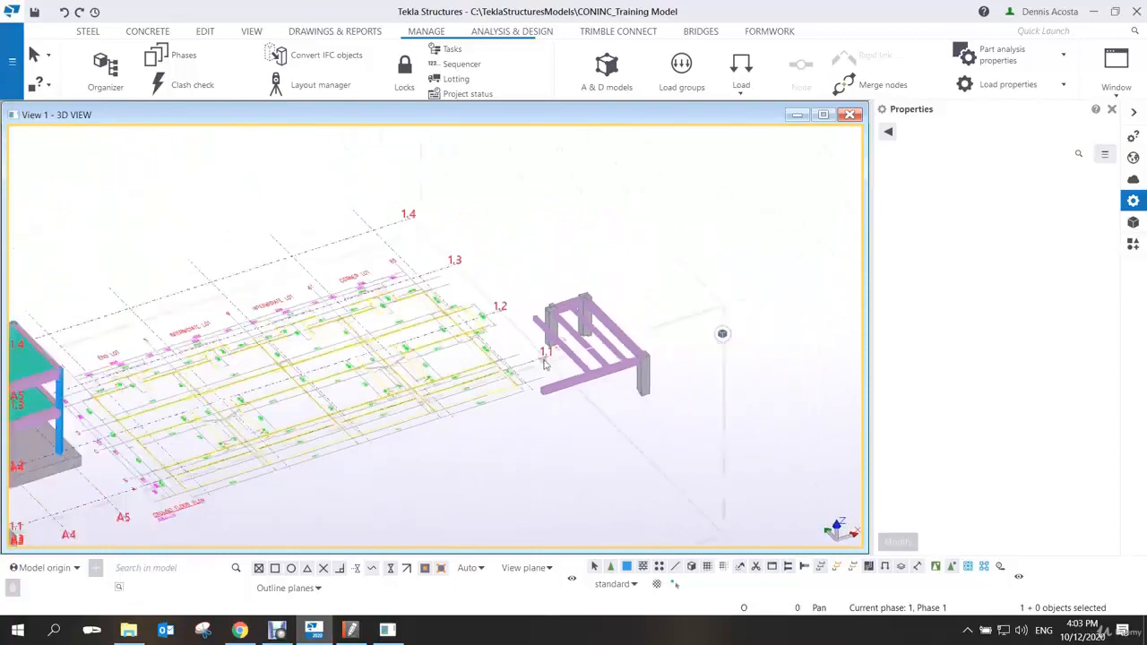
mouse_move(543, 363)
ctrl+middle_down()
mouse_move(440, 361)
mouse_move(568, 394)
mouse_move(542, 372)
ctrl+middle_up()
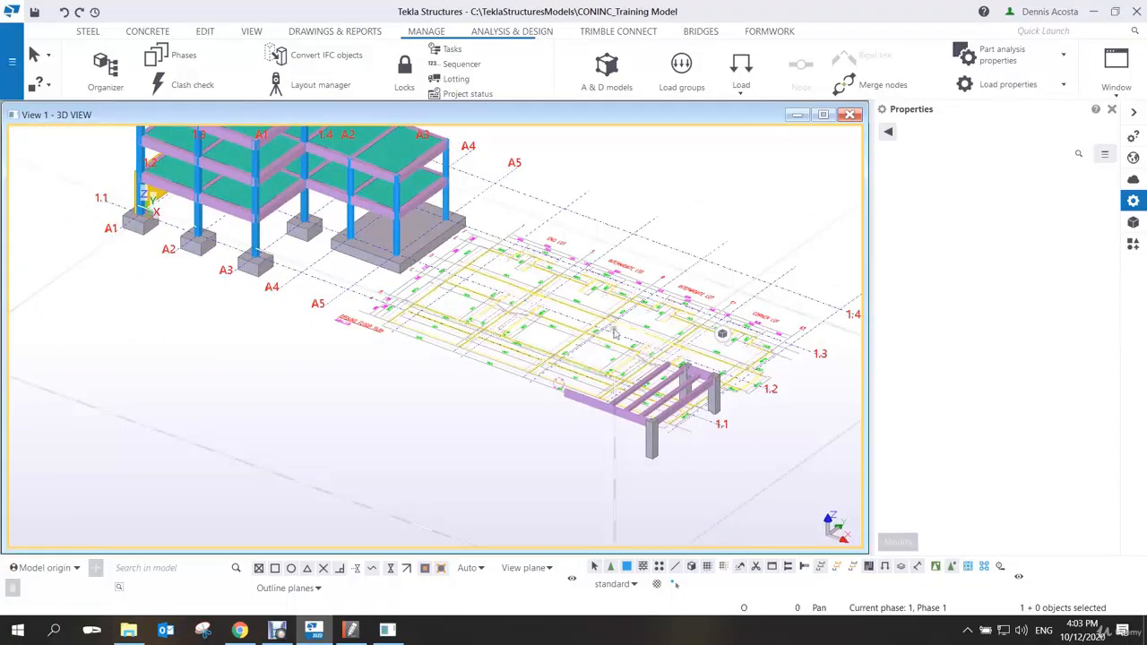
scroll(581, 333, down, 3)
scroll(626, 283, up, 2)
Select the rectangular grid and highlight the 5*6000.00 spacing in its X coordinates
click(609, 292)
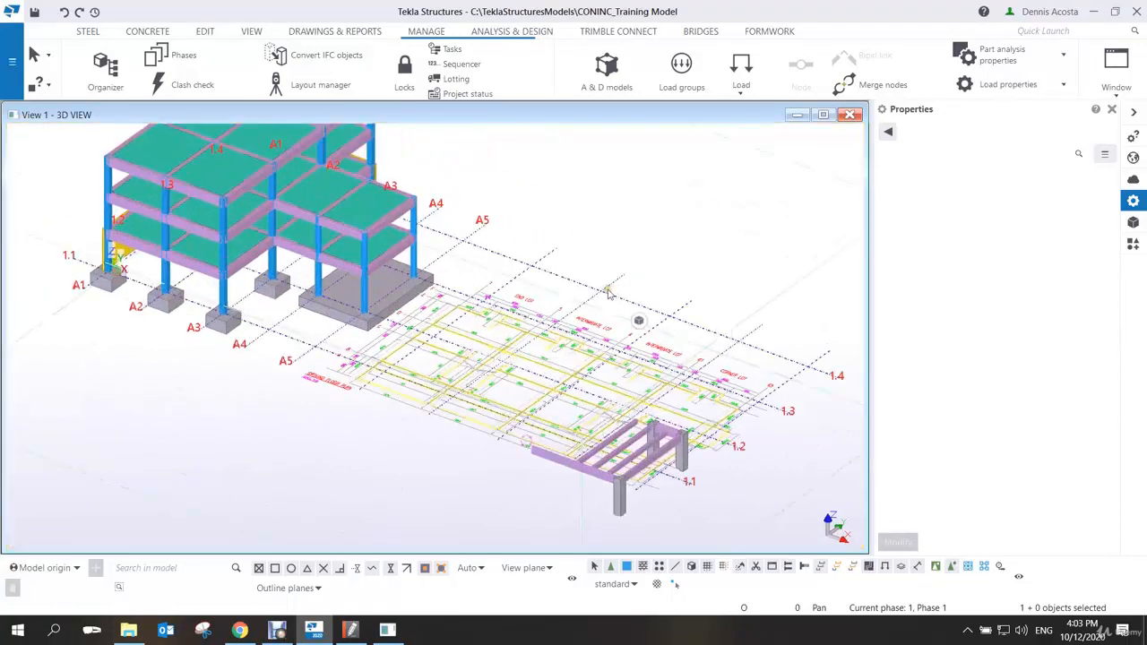
click(1052, 195)
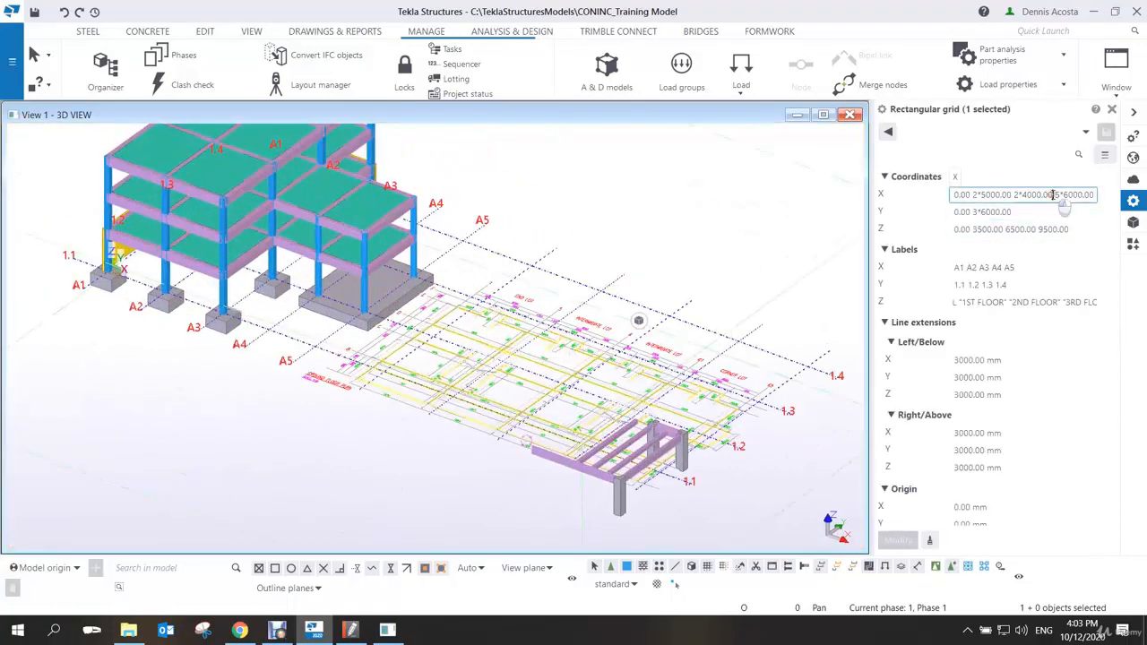
drag(1054, 194, 1097, 196)
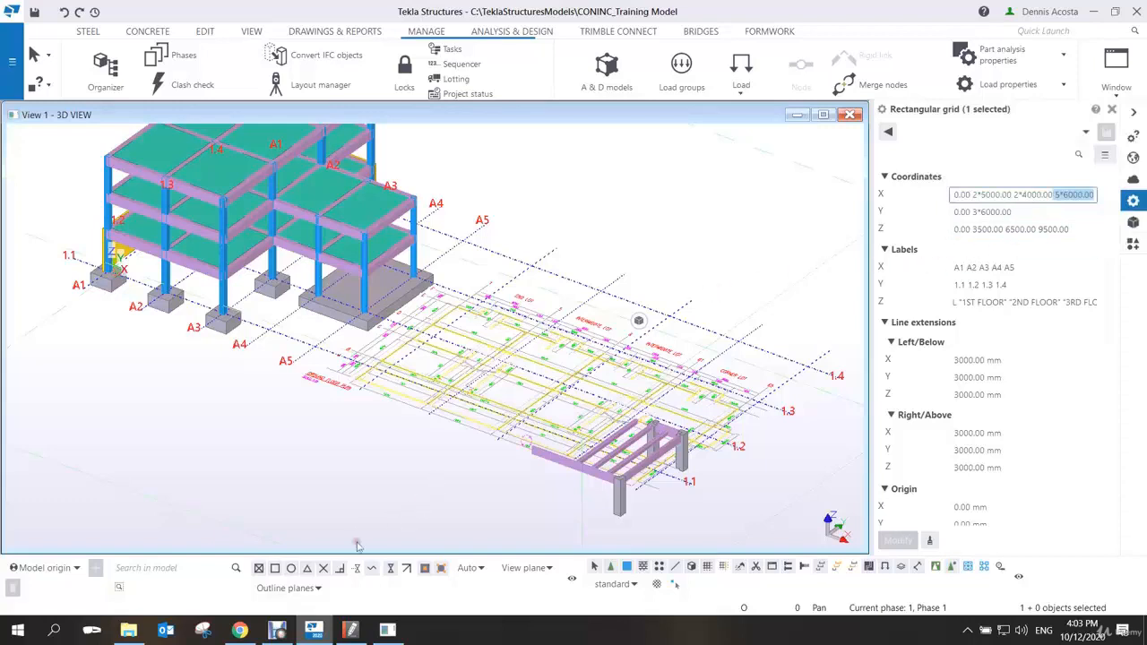
click(276, 631)
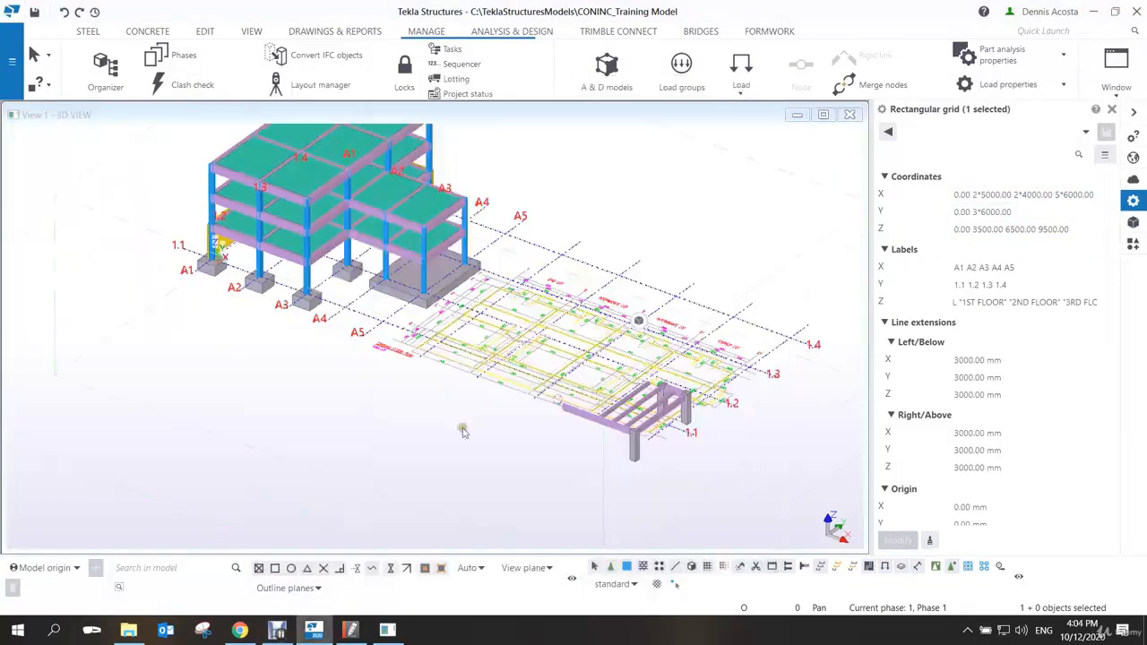
Compare the wireframe, shaded wireframe, hidden lines and rendered representations of the native parts, finishing with rendered
ctrl+middle_drag(550, 380, 638, 405)
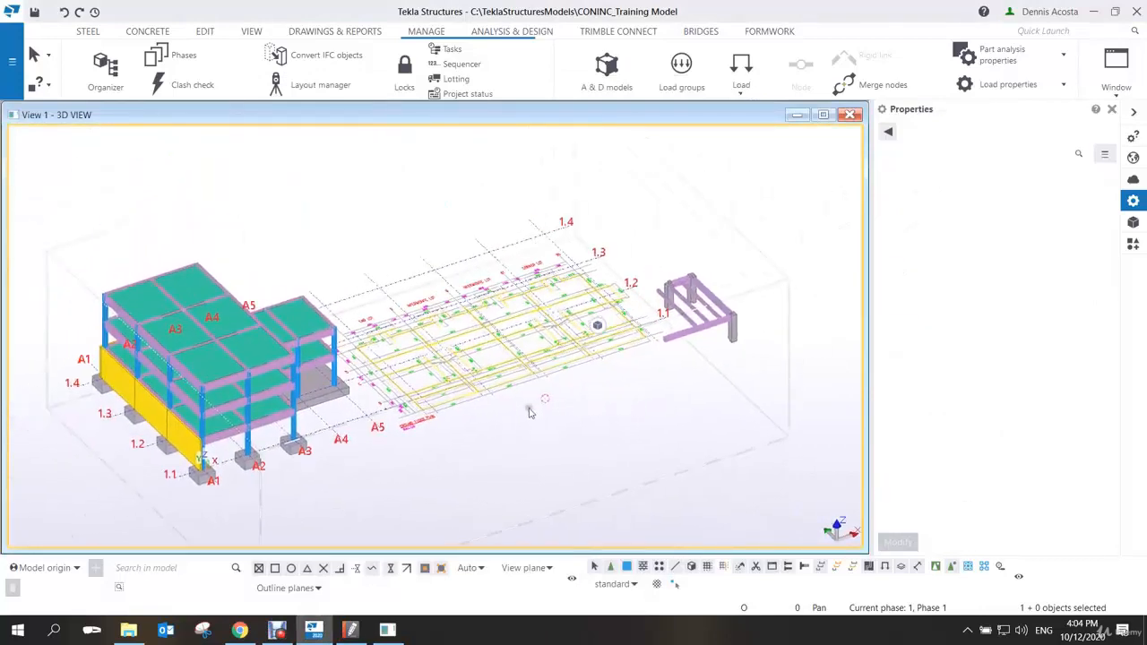
middle_drag(531, 412, 571, 399)
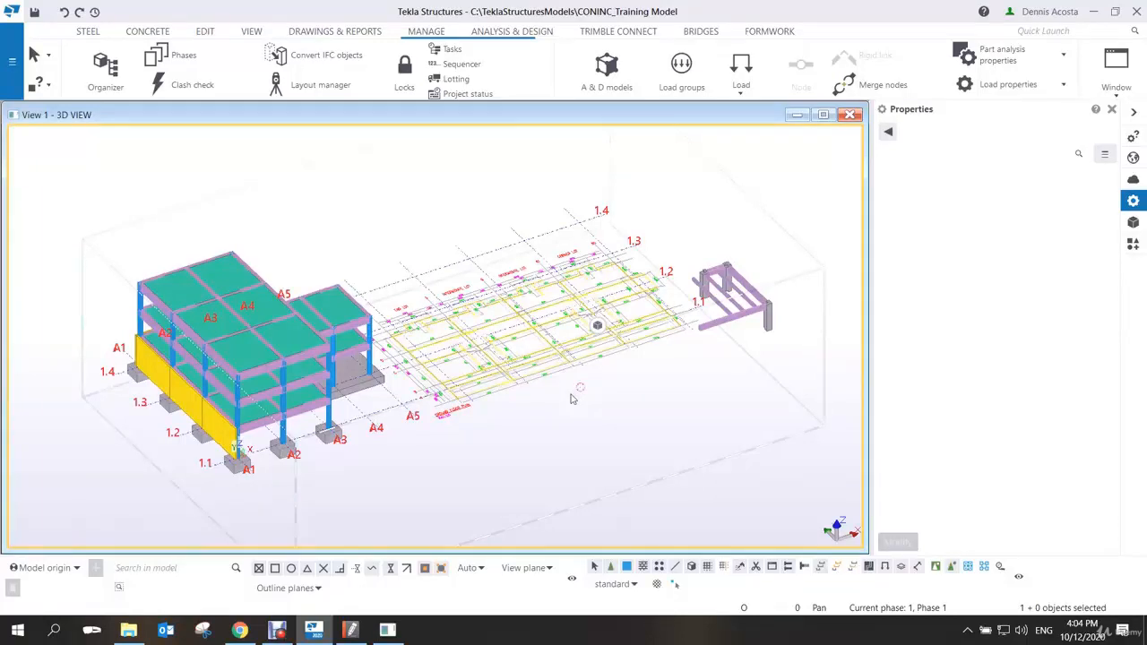
key(ctrl+1)
key(ctrl+2)
key(ctrl+3)
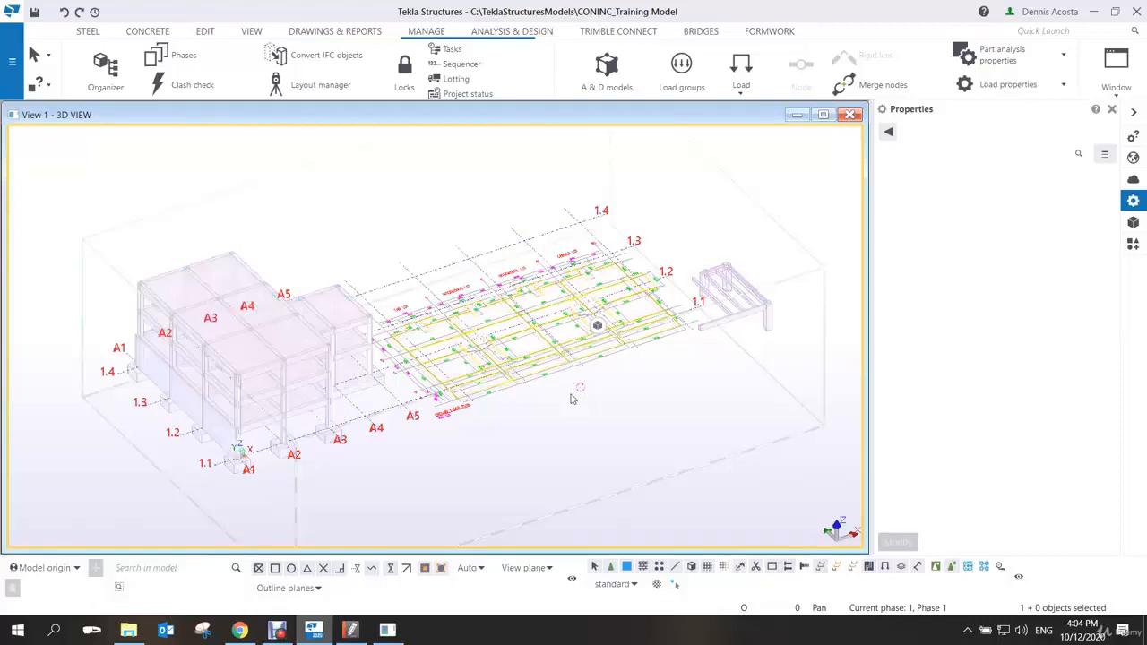
key(ctrl+4)
key(ctrl+5)
key(ctrl+4)
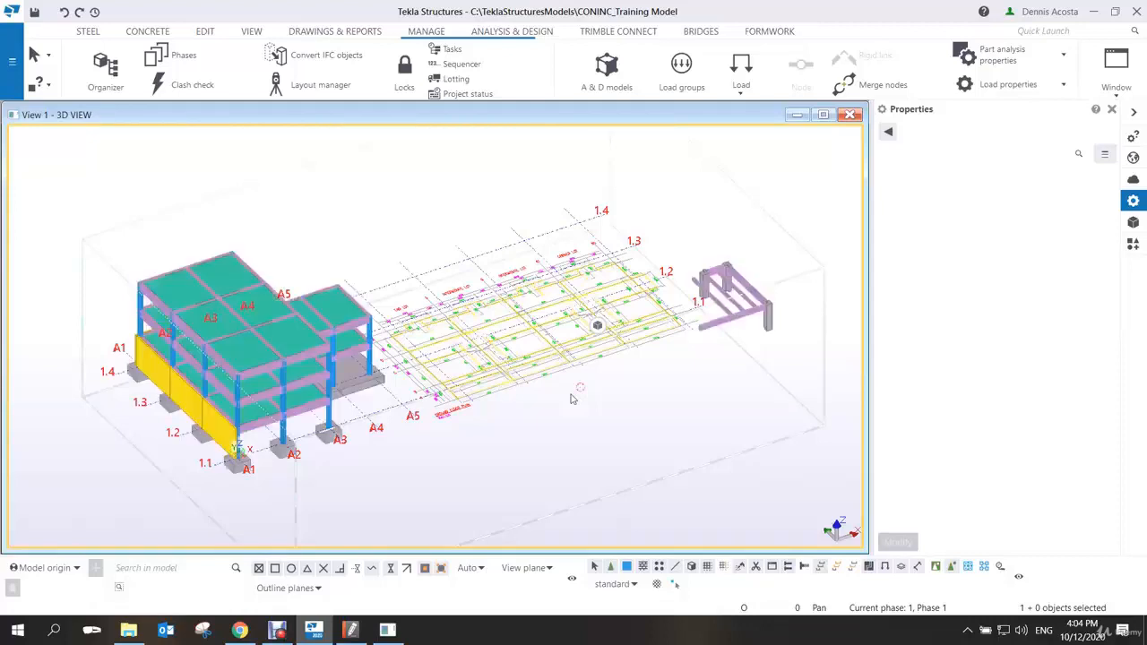
key(ctrl+1)
key(ctrl+2)
key(ctrl+4)
Show the Revit_model reference model again beside the native building
click(1133, 221)
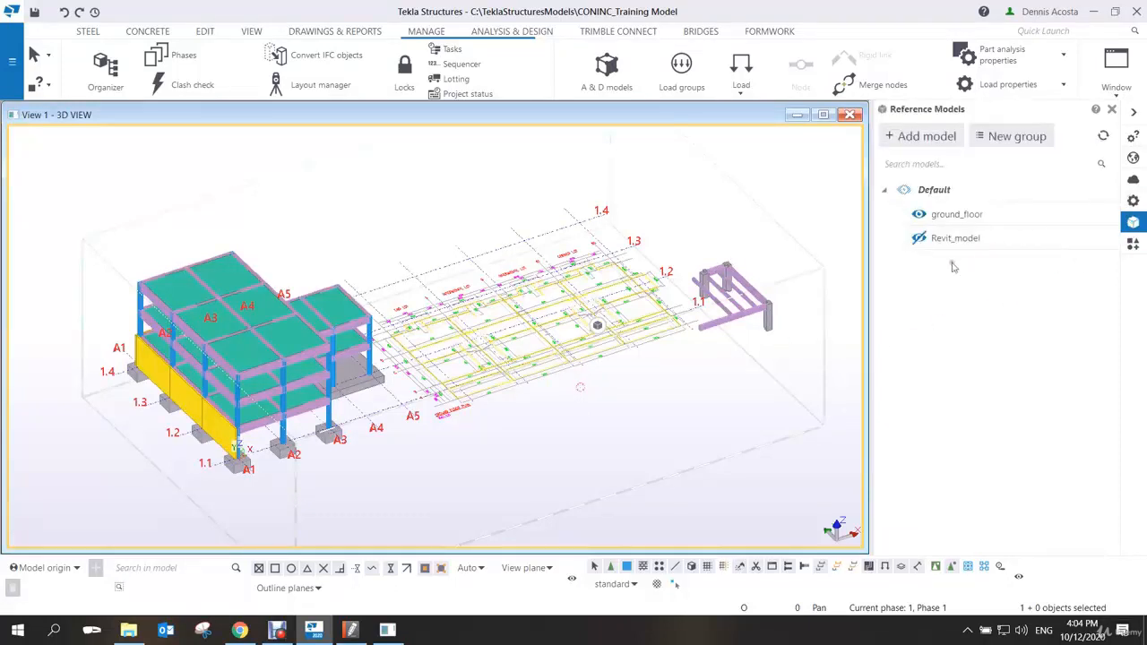
click(919, 237)
middle_drag(470, 355, 136, 344)
scroll(392, 354, up, 3)
scroll(171, 338, down, 4)
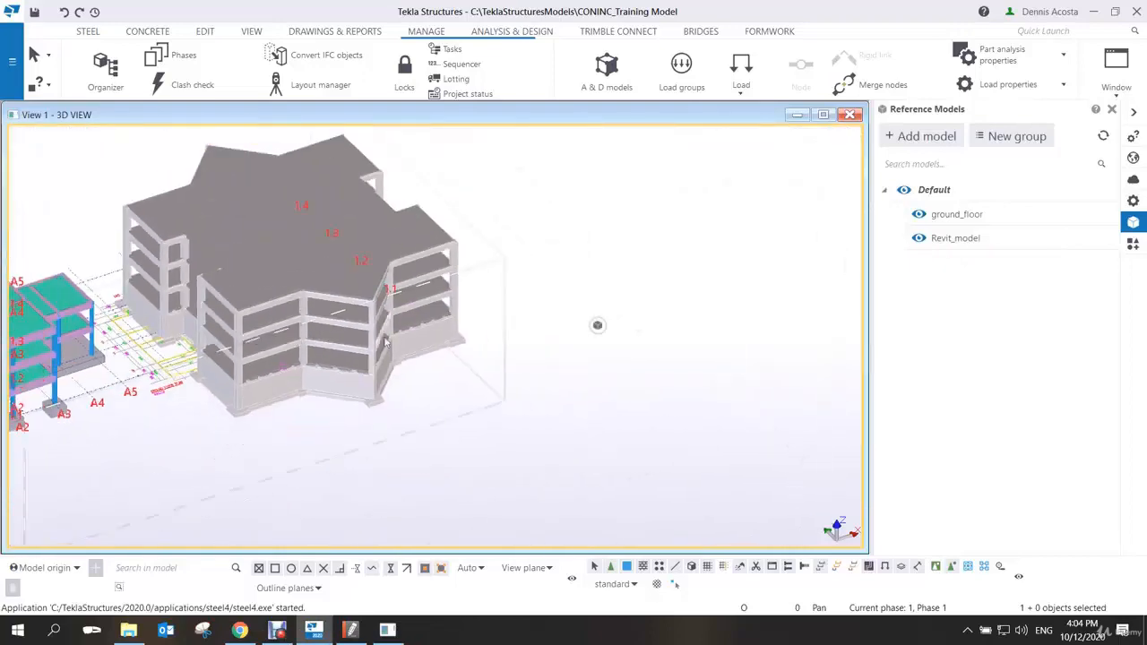
middle_drag(386, 341, 565, 339)
Compare part representations with the Revit_model shown, return the native parts to rendered, and inspect the reference building's corner bay
key(ctrl+2)
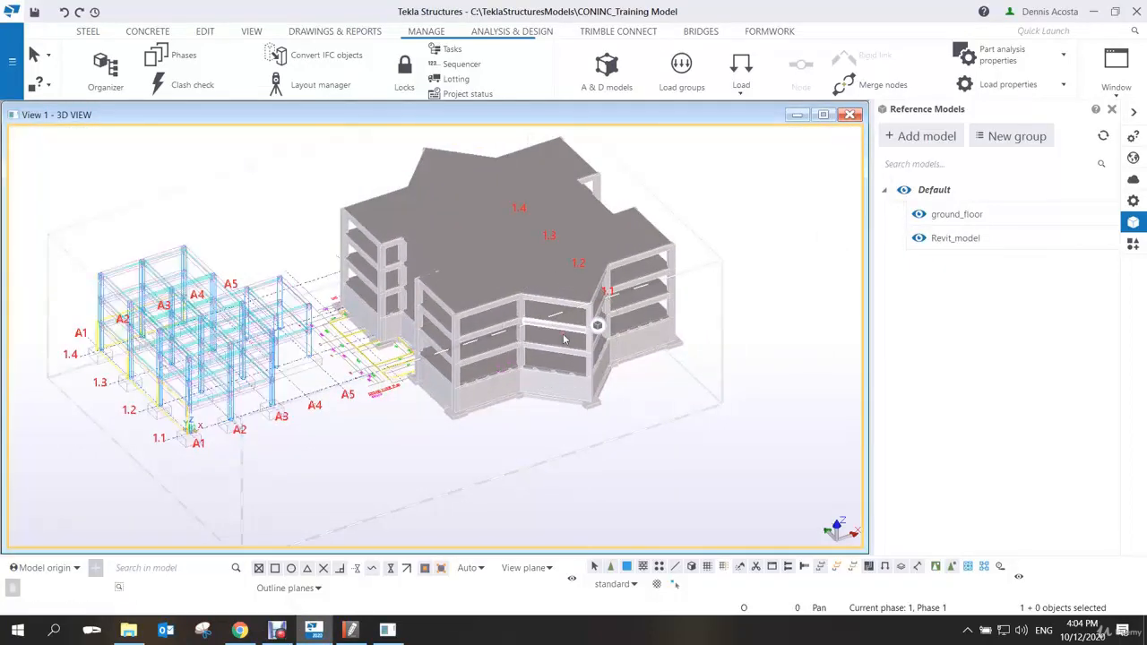
key(ctrl+4)
key(ctrl+5)
key(ctrl+2)
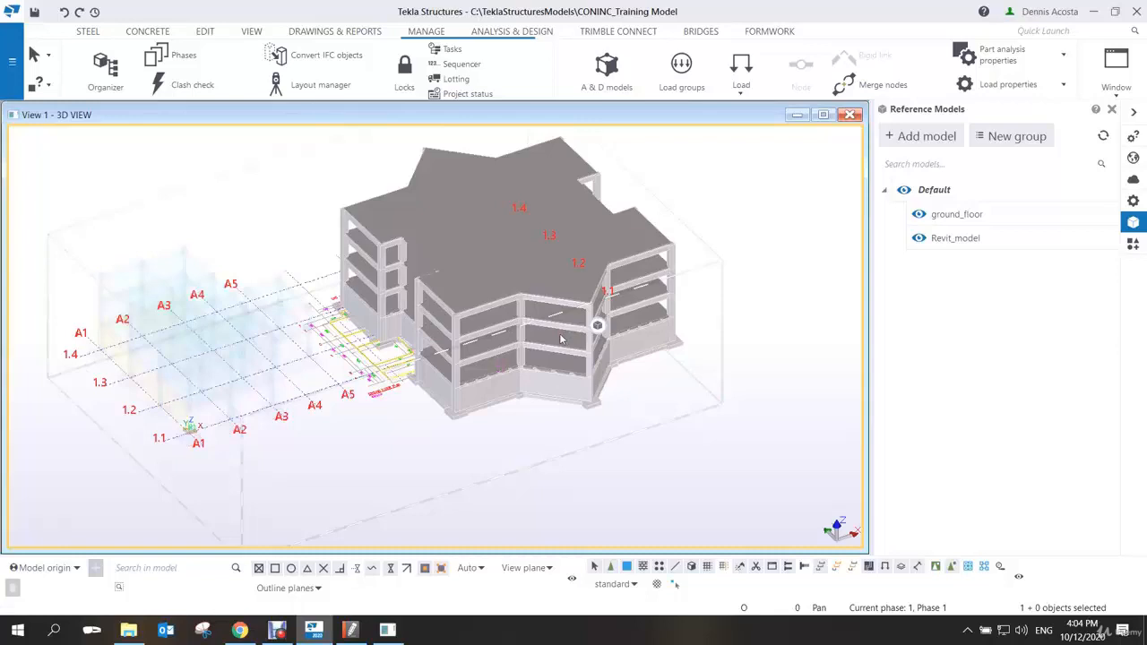
key(ctrl+3)
key(ctrl+1)
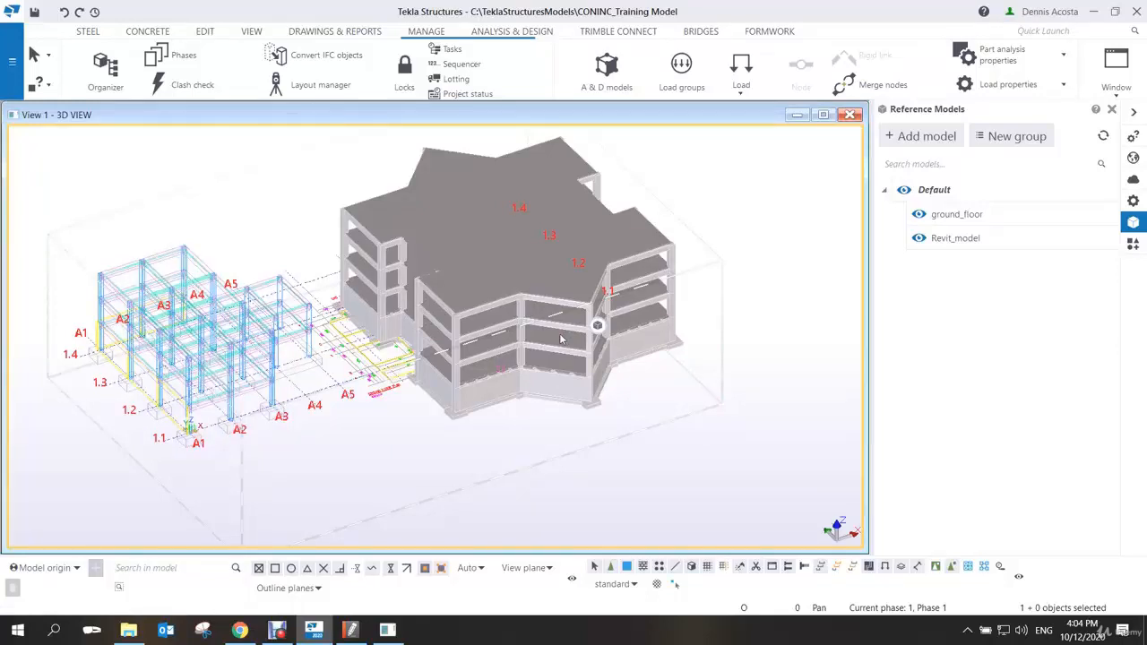
key(ctrl+4)
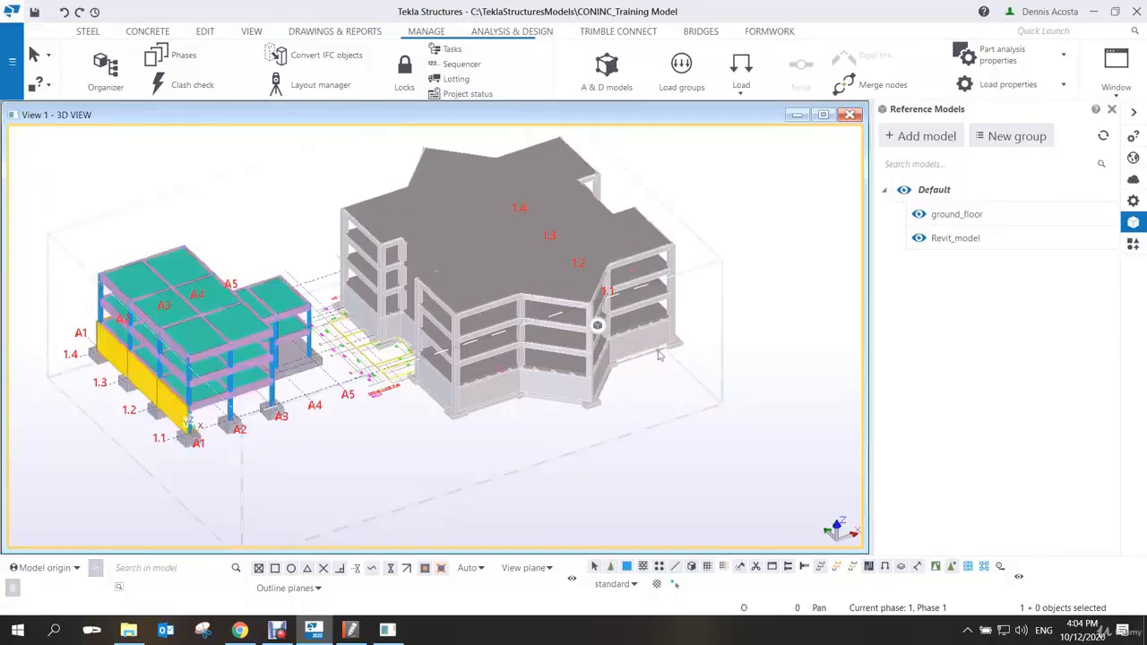
scroll(658, 354, up, 2)
scroll(659, 355, up, 3)
scroll(634, 381, down, 1)
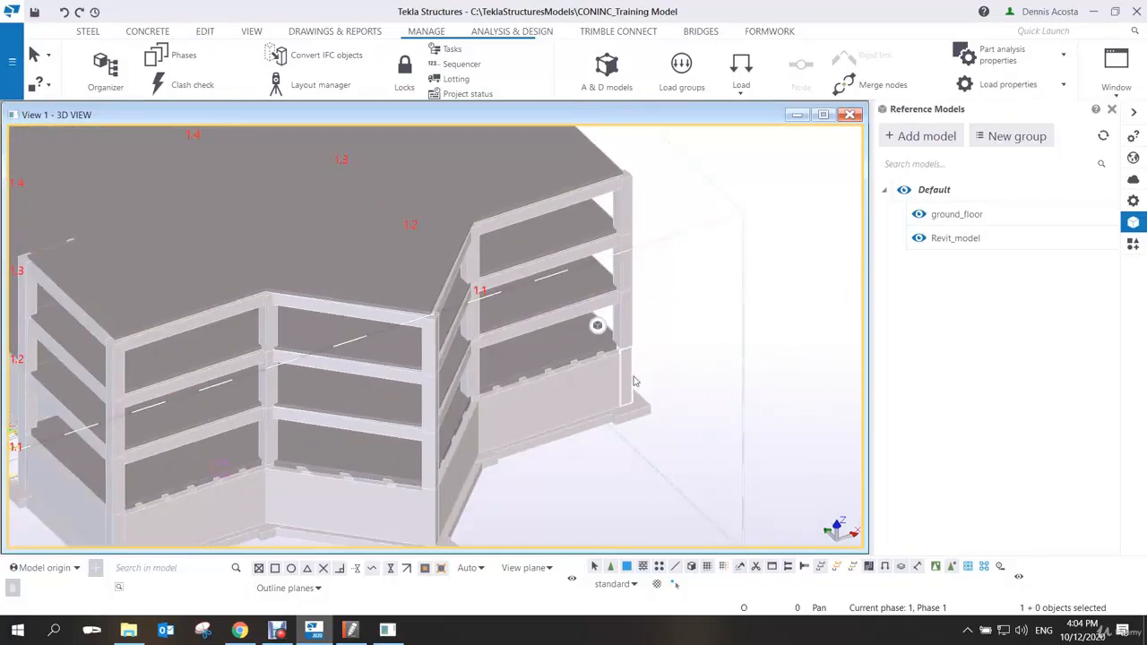
scroll(710, 376, down, 3)
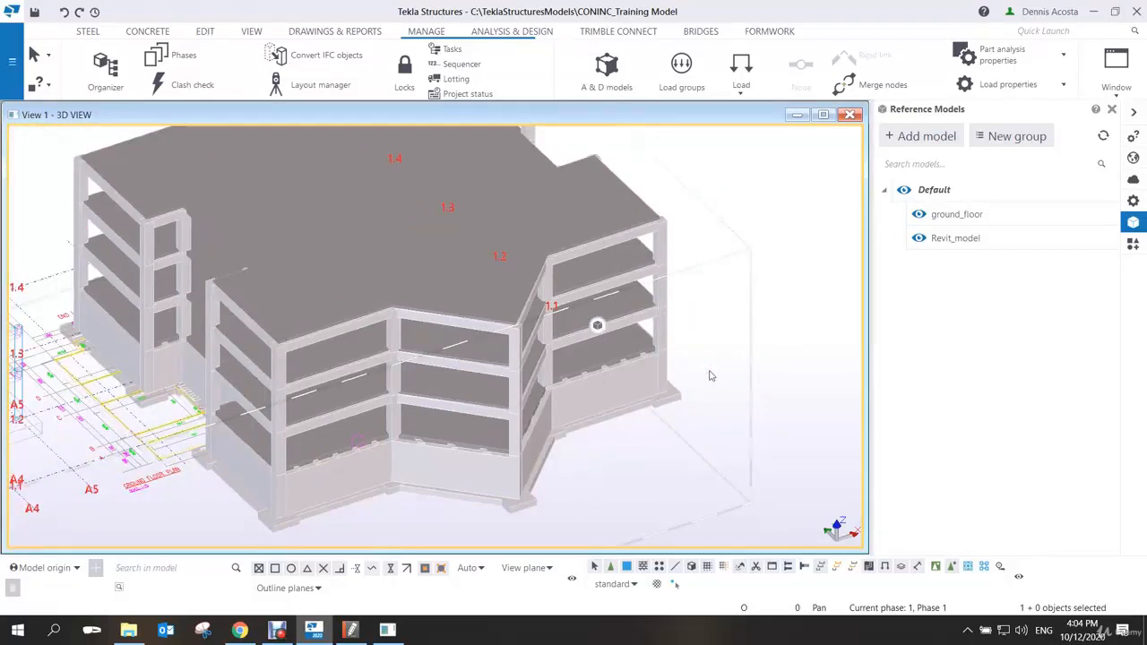
Compare the shaded wireframe, hidden lines and show-only-selected representations of the Revit_model reference, finishing with shaded wireframe
key(ctrl+5)
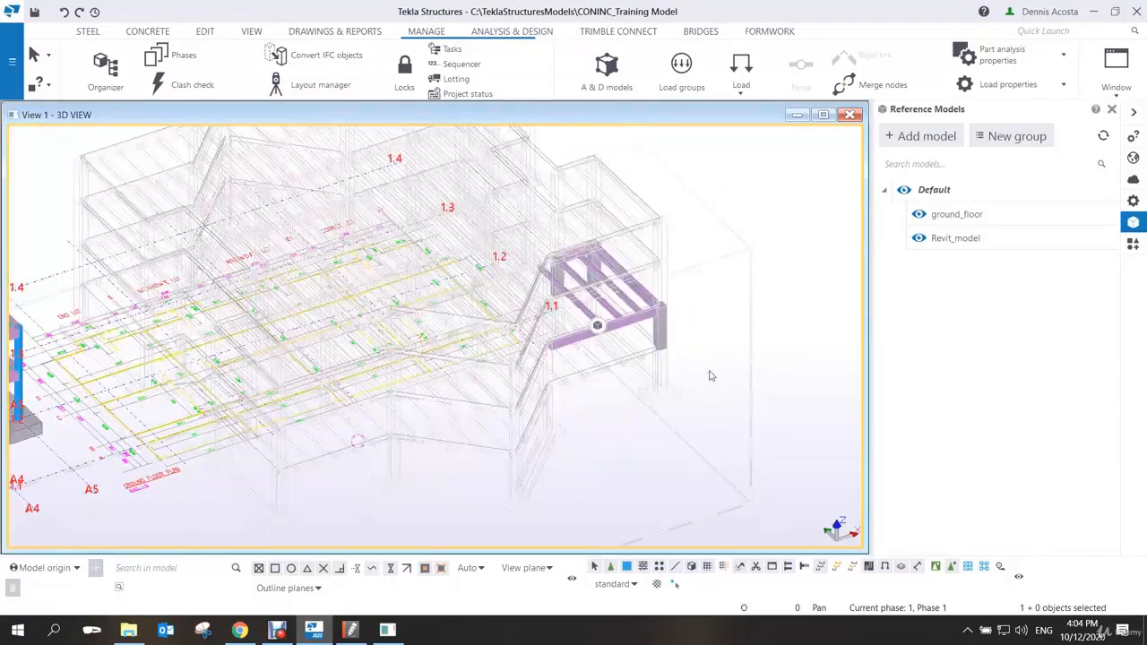
key(shift+2)
key(shift+3)
key(shift+5)
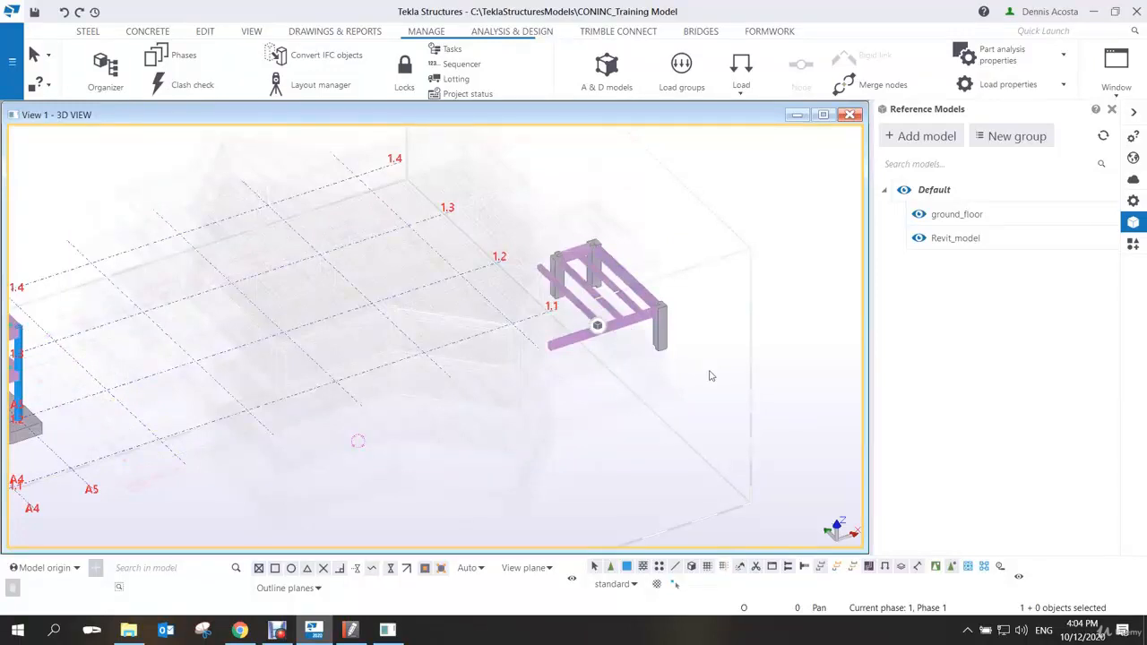
key(shift+2)
Examine the converted native beams and columns in the reference building's corner bay, both close up and beside the native building
scroll(626, 302, up, 5)
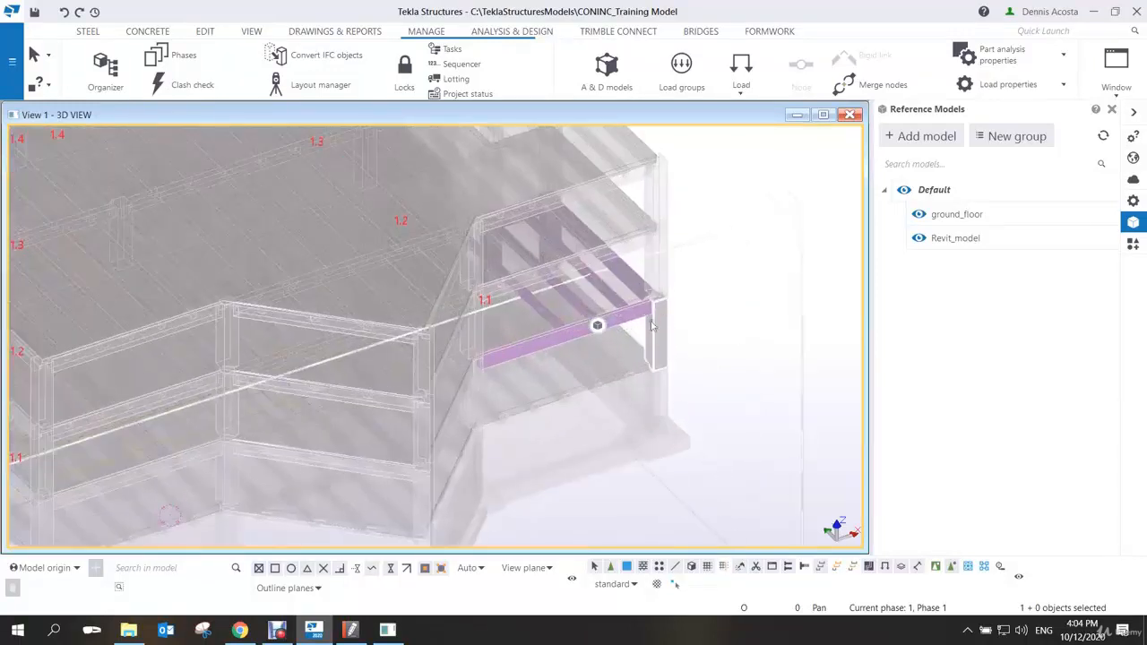
scroll(626, 301, up, 2)
ctrl+middle_drag(689, 296, 651, 309)
scroll(651, 310, up, 1)
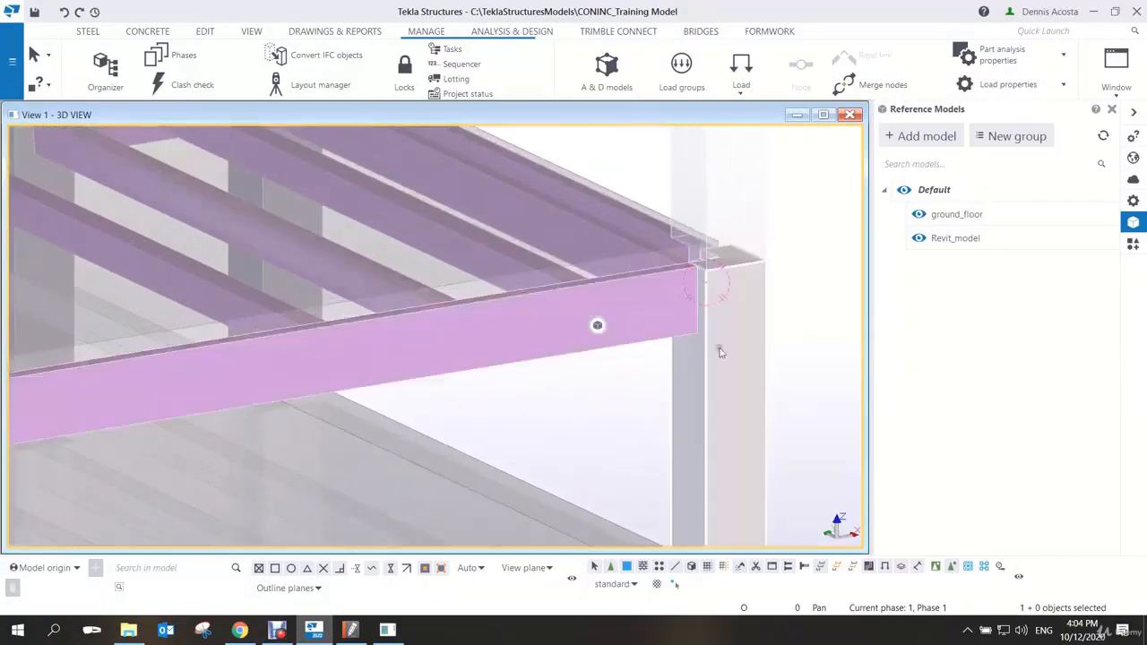
scroll(729, 347, down, 4)
scroll(729, 343, down, 1)
scroll(670, 267, down, 6)
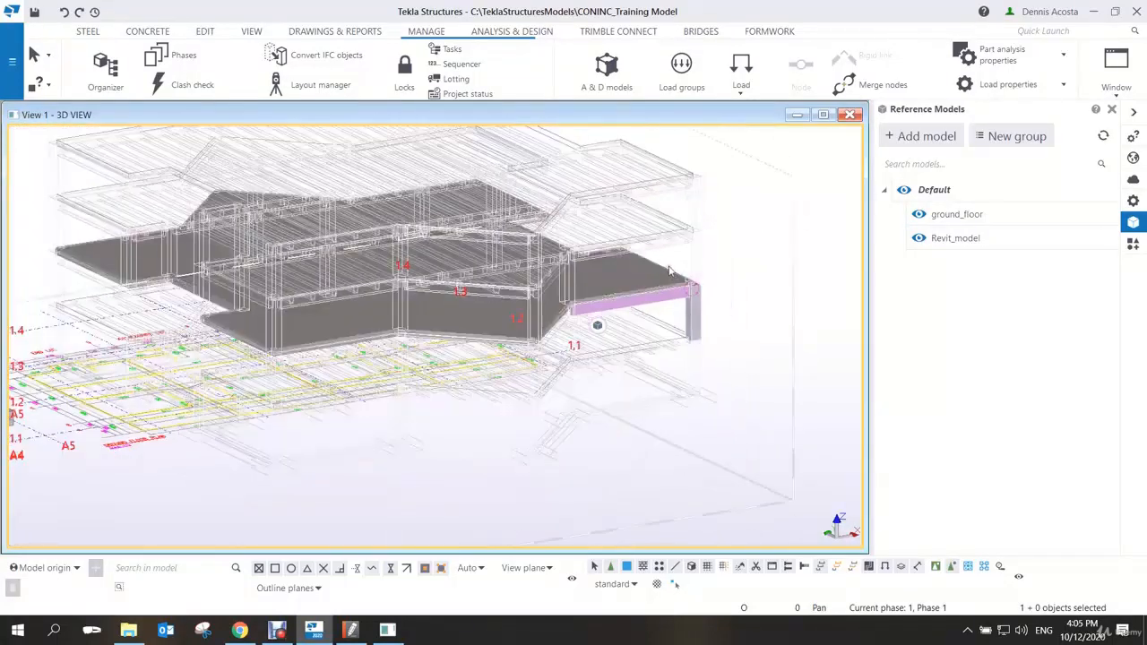
click(605, 315)
scroll(600, 312, down, 2)
scroll(507, 304, up, 2)
mouse_move(616, 269)
ctrl+middle_down()
mouse_move(627, 224)
mouse_move(611, 277)
ctrl+middle_up()
scroll(610, 276, up, 8)
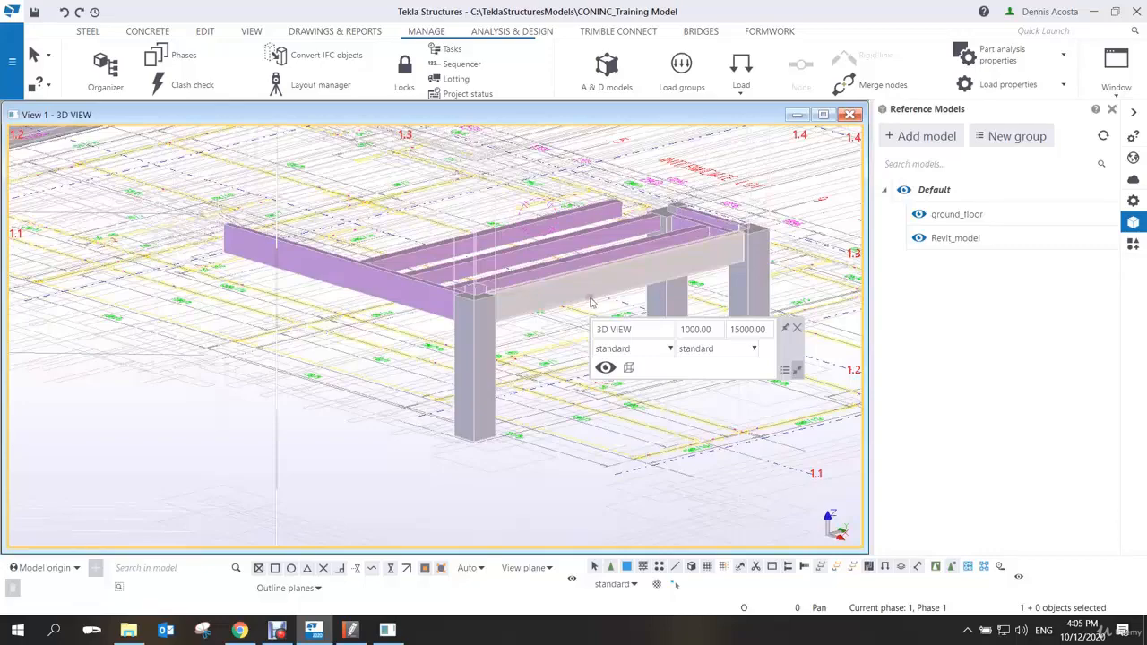
scroll(589, 303, down, 6)
mouse_move(484, 289)
ctrl+middle_down()
mouse_move(502, 315)
mouse_move(500, 301)
ctrl+middle_up()
scroll(505, 301, down, 1)
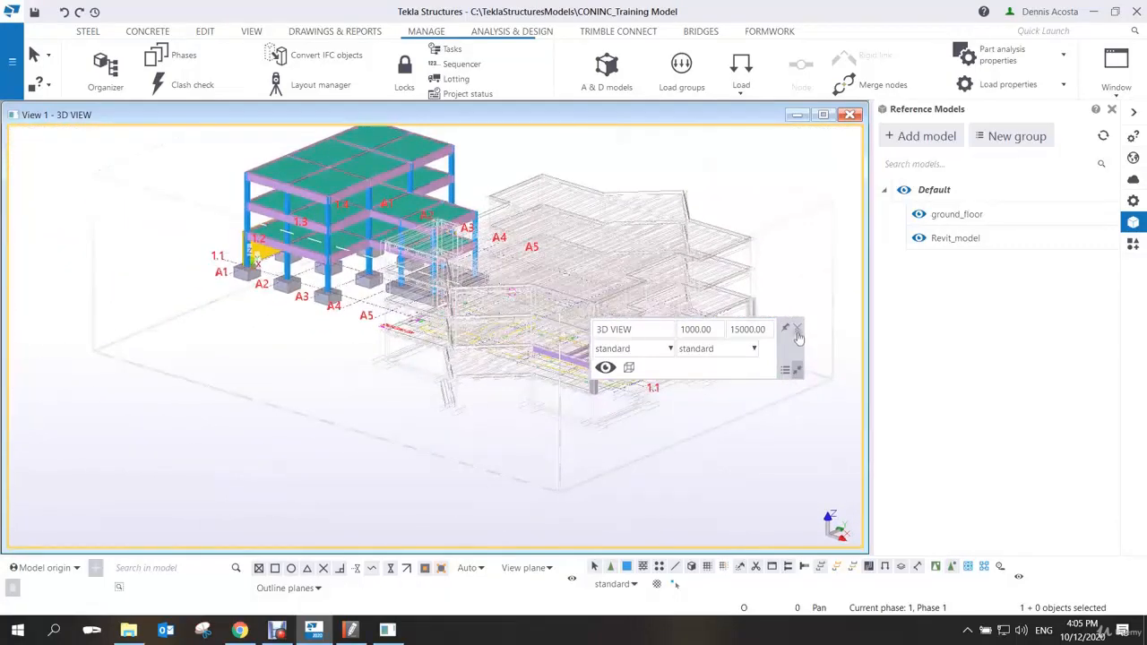
scroll(618, 359, up, 4)
scroll(615, 360, down, 3)
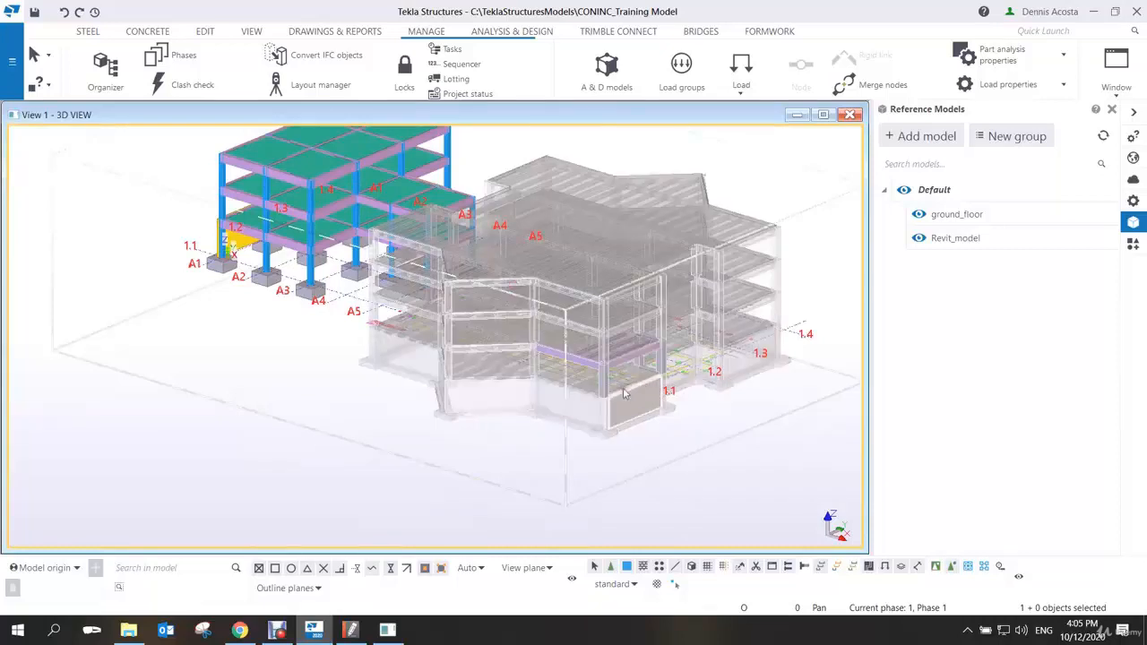
scroll(625, 394, down, 2)
click(277, 630)
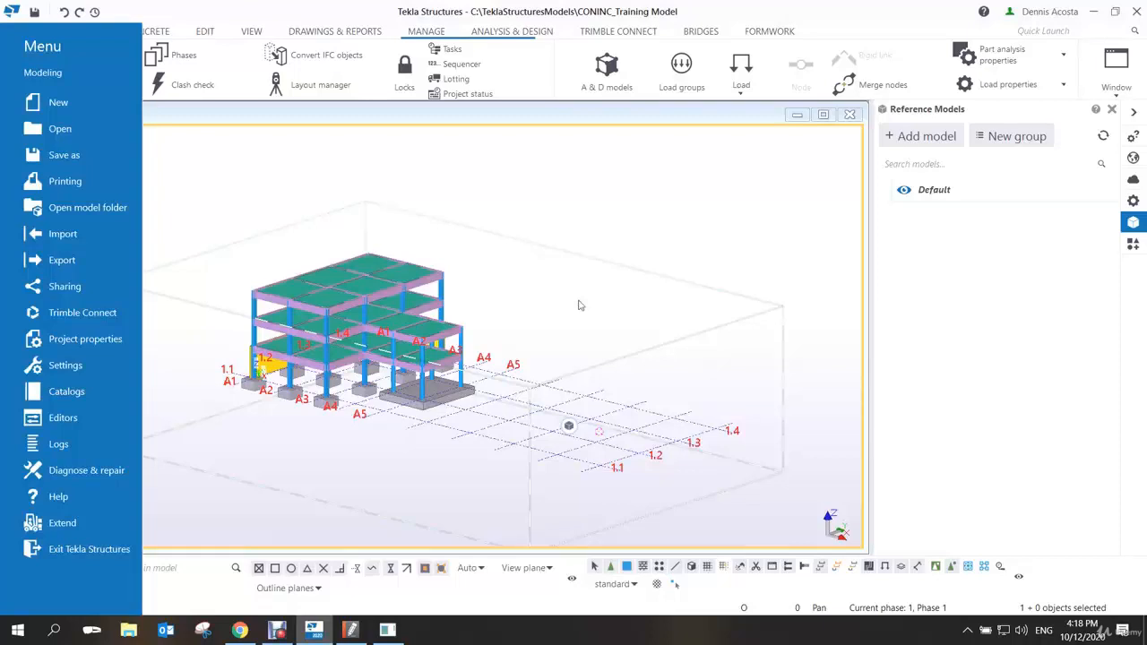
Open box_gir.dwg from the model folder in nanoCAD, examine the box girder cross-section and close the drawing
click(89, 211)
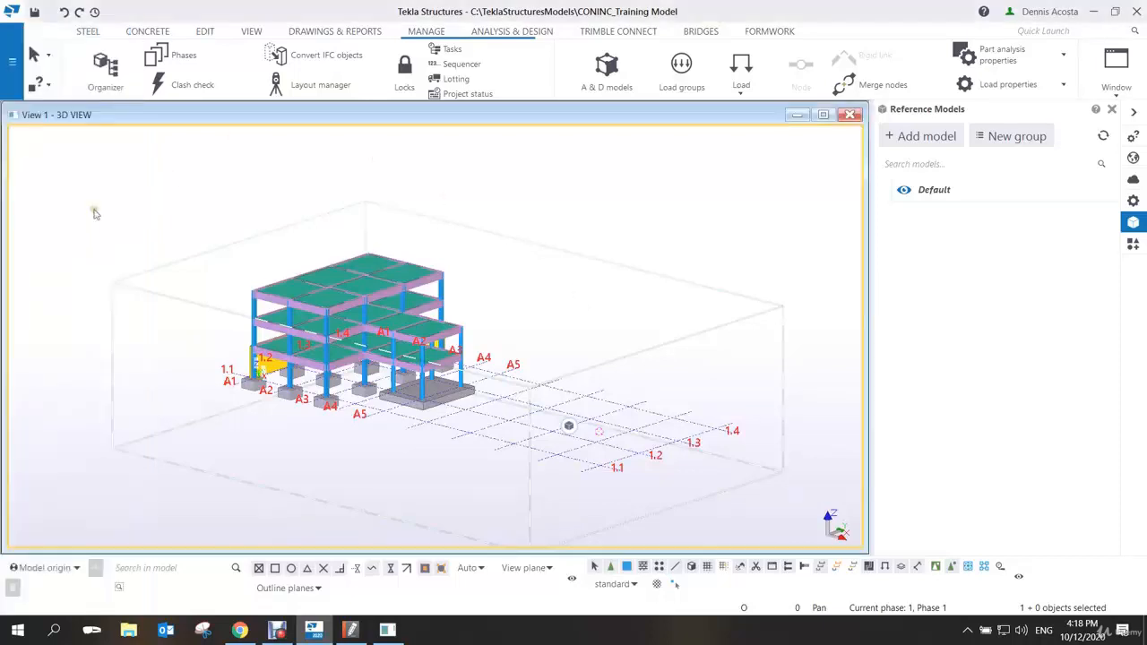
scroll(377, 300, down, 3)
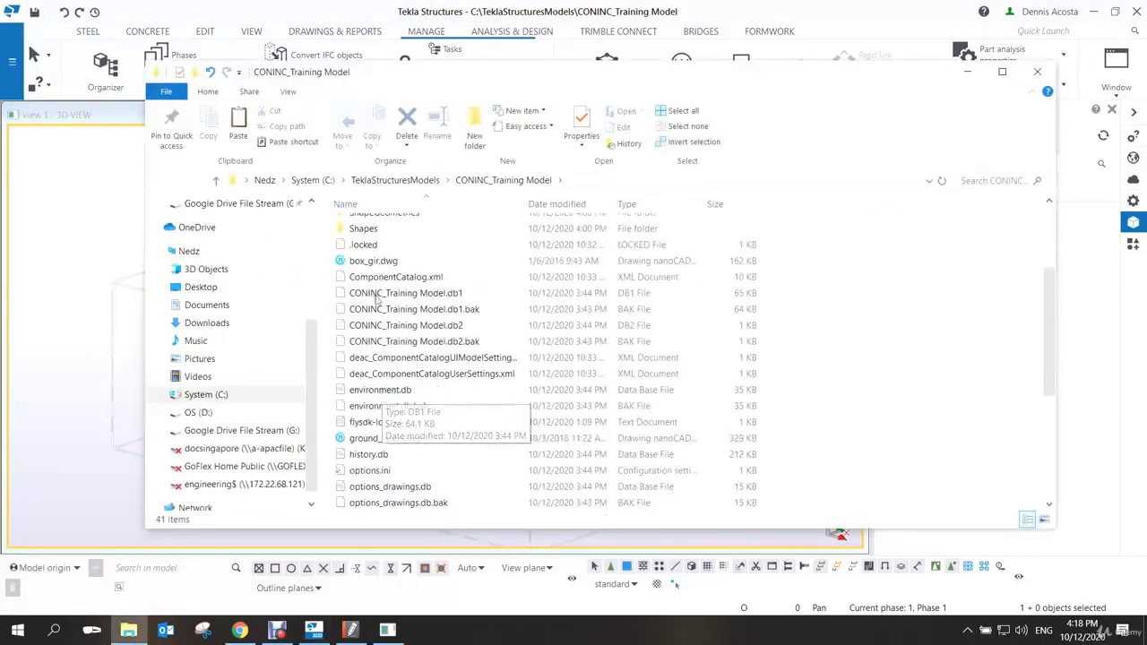
click(372, 261)
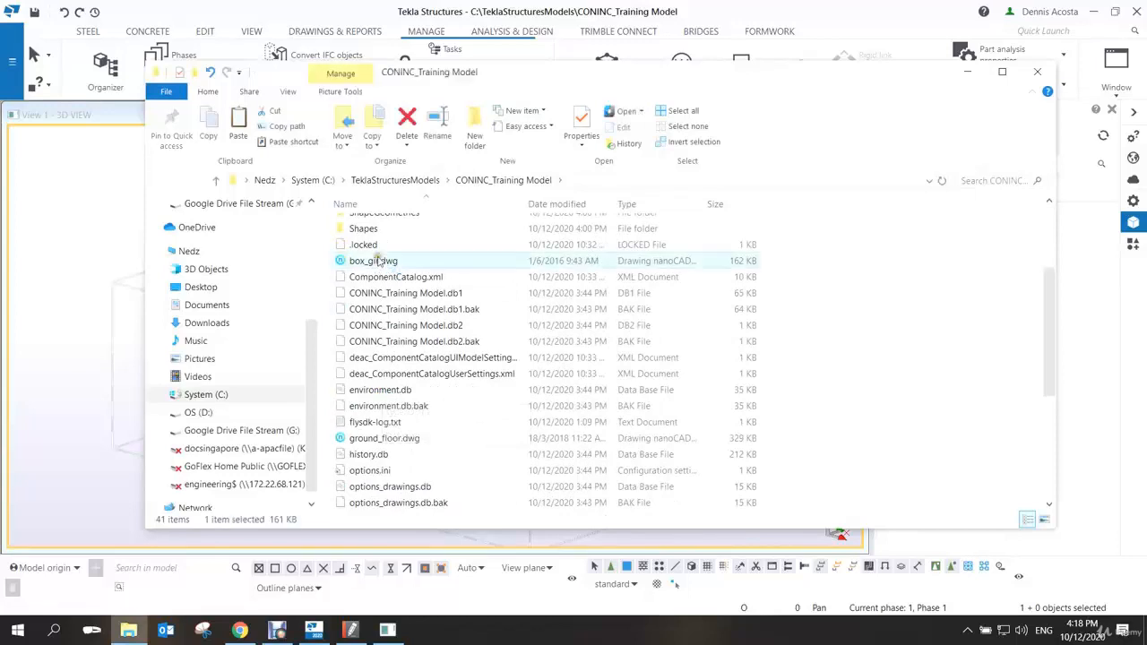
click(1040, 79)
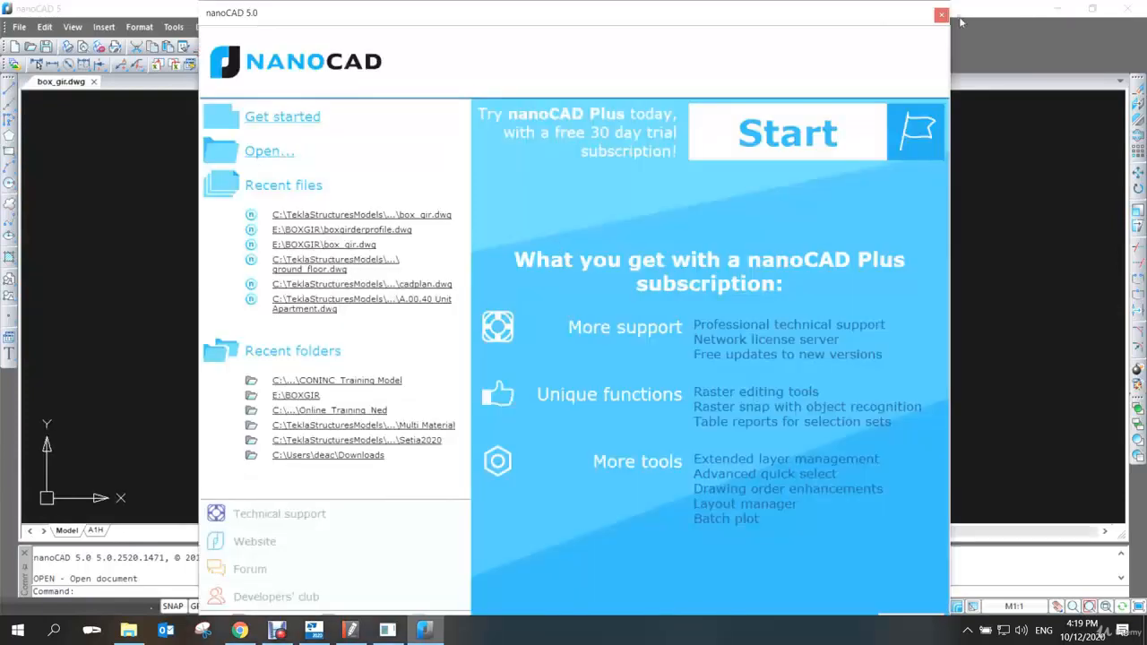
click(941, 14)
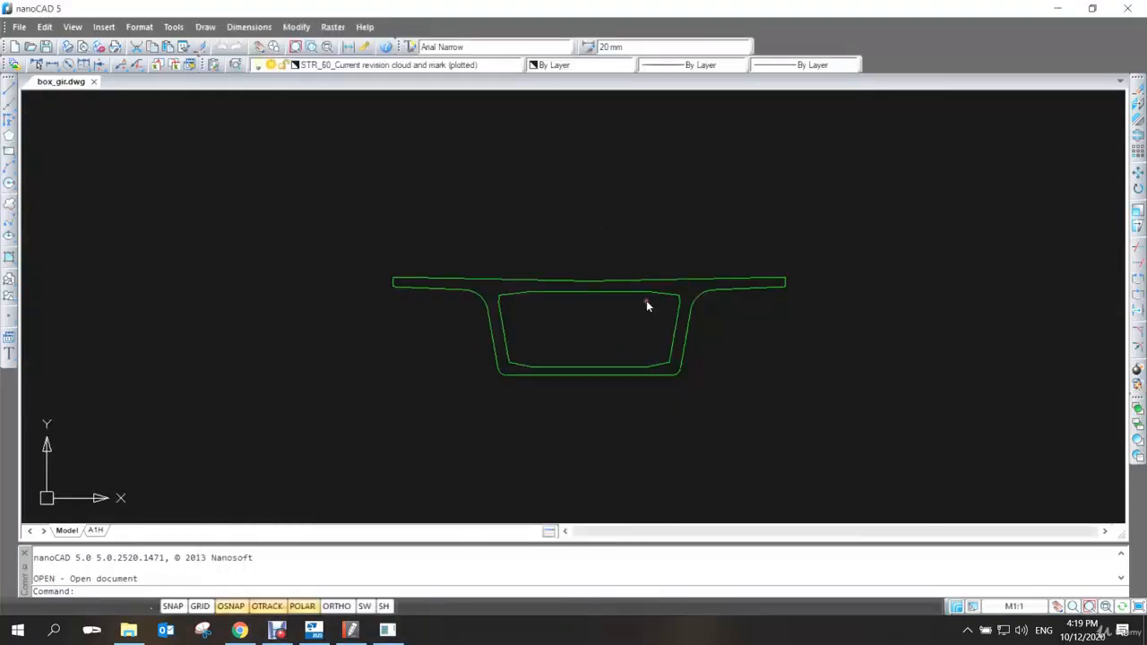
scroll(646, 300, up, 2)
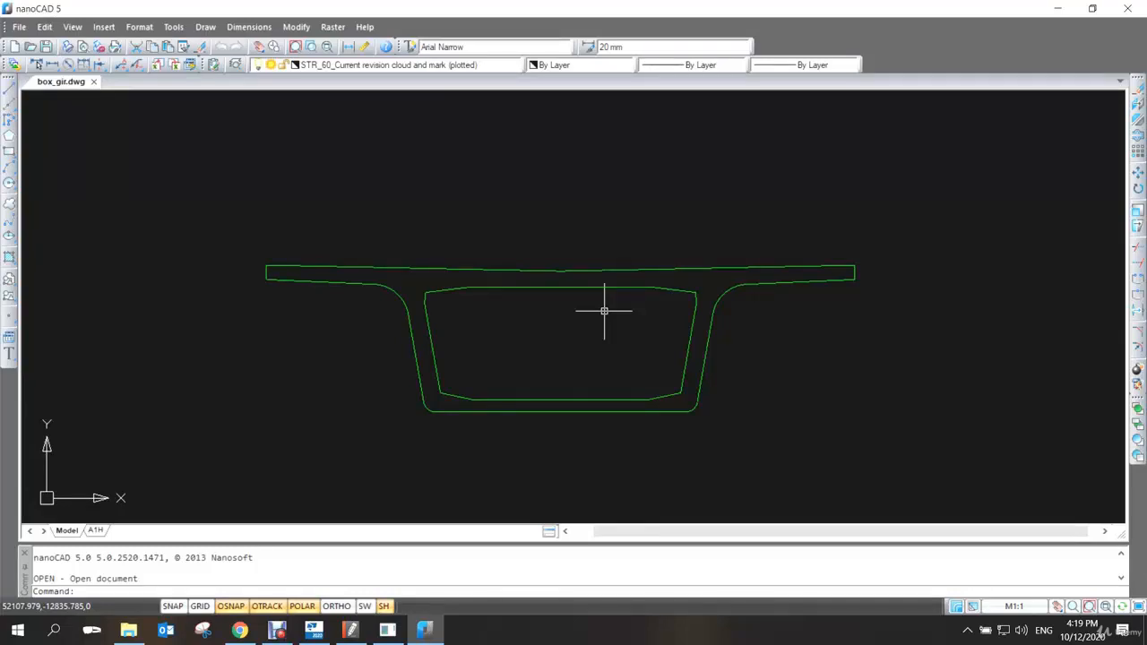
click(1128, 9)
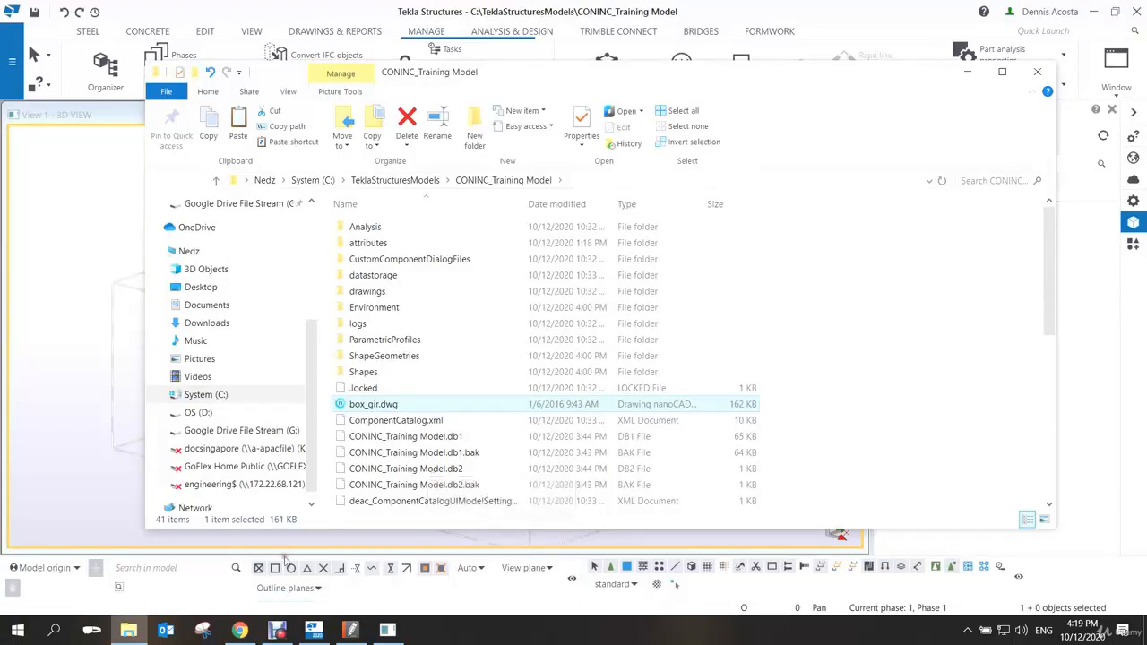
click(279, 631)
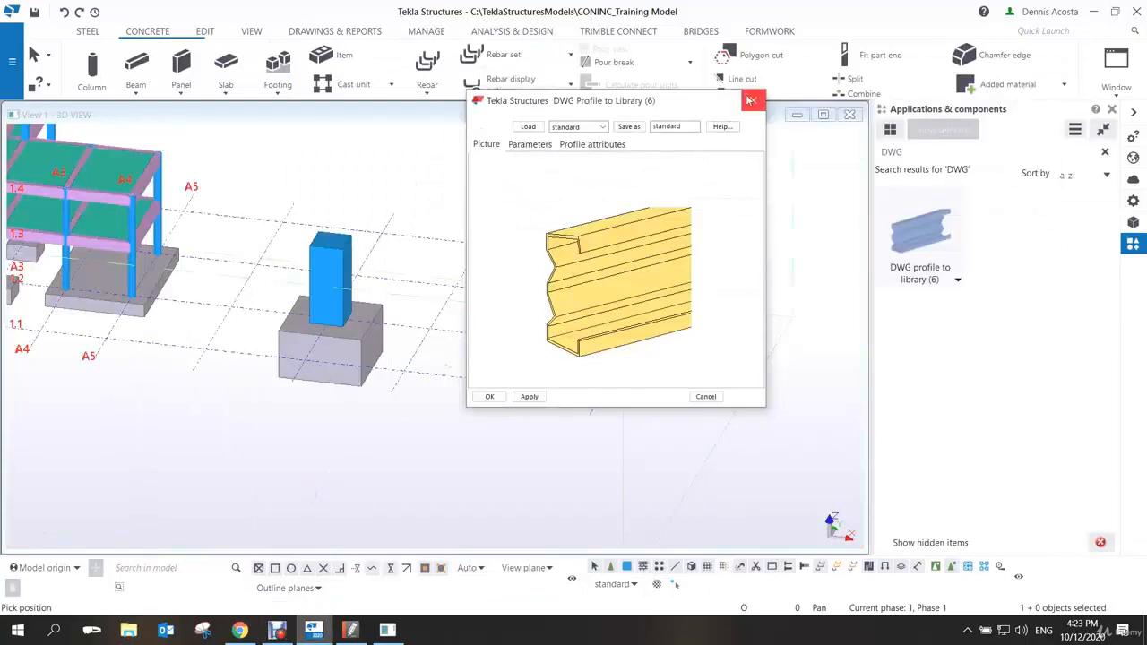
Reopen the settings of the DWG profile to library (6) component found under DWG
click(751, 100)
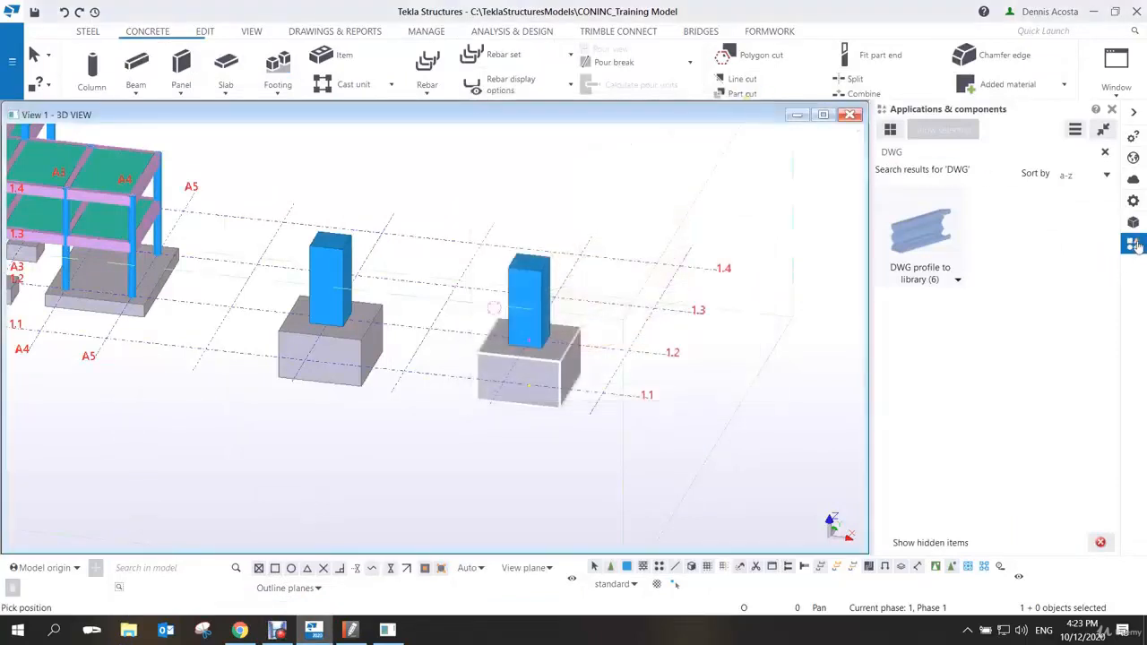
click(924, 150)
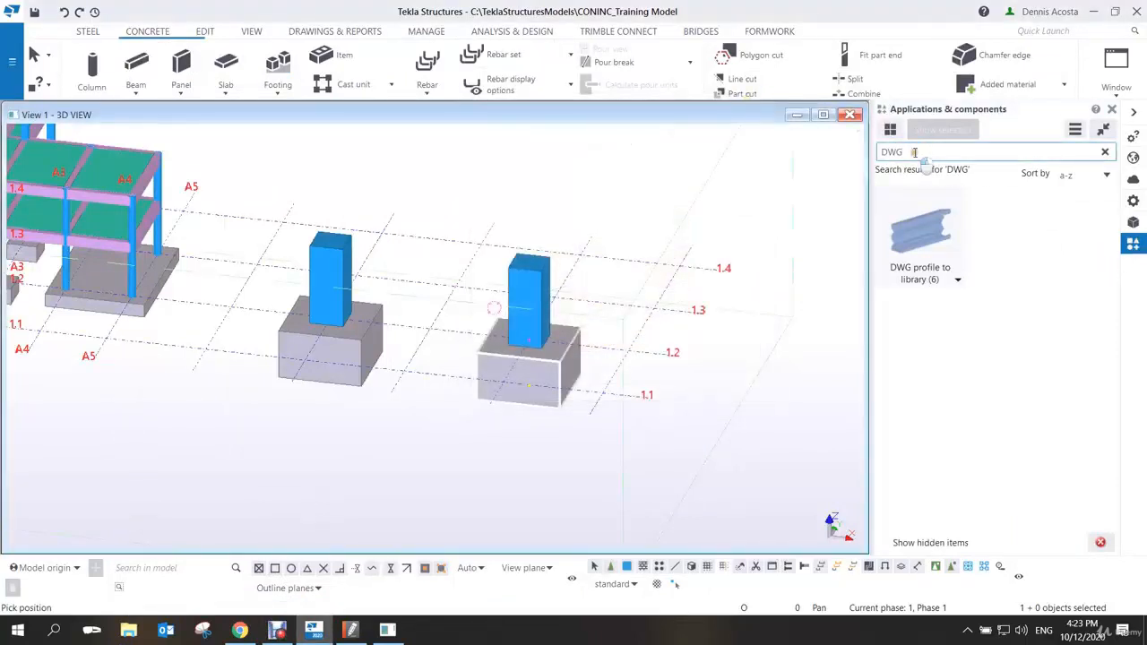
double_click(937, 247)
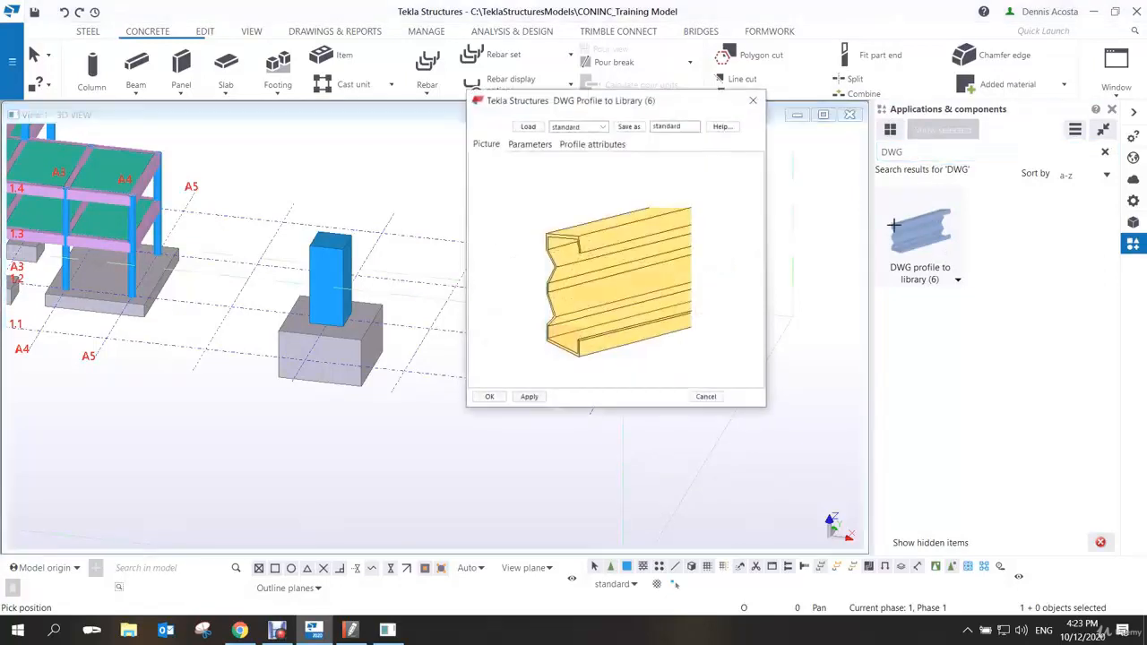
drag(628, 106, 654, 131)
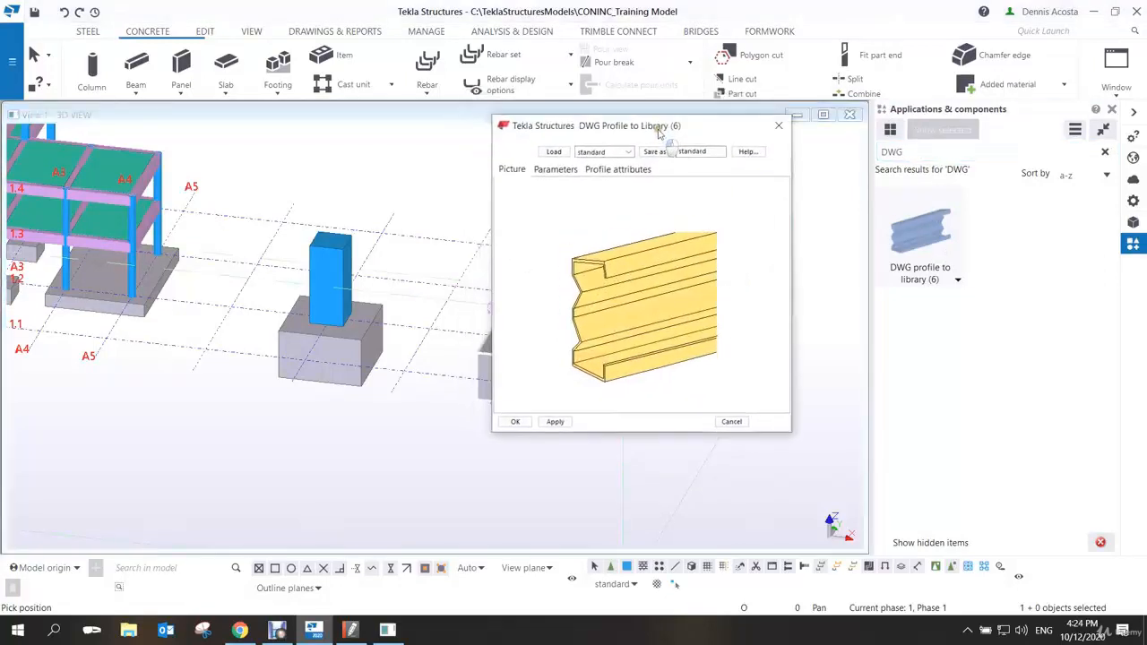
Check the model folder for the box_gir.dwg file and close the folder again
click(12, 63)
click(36, 207)
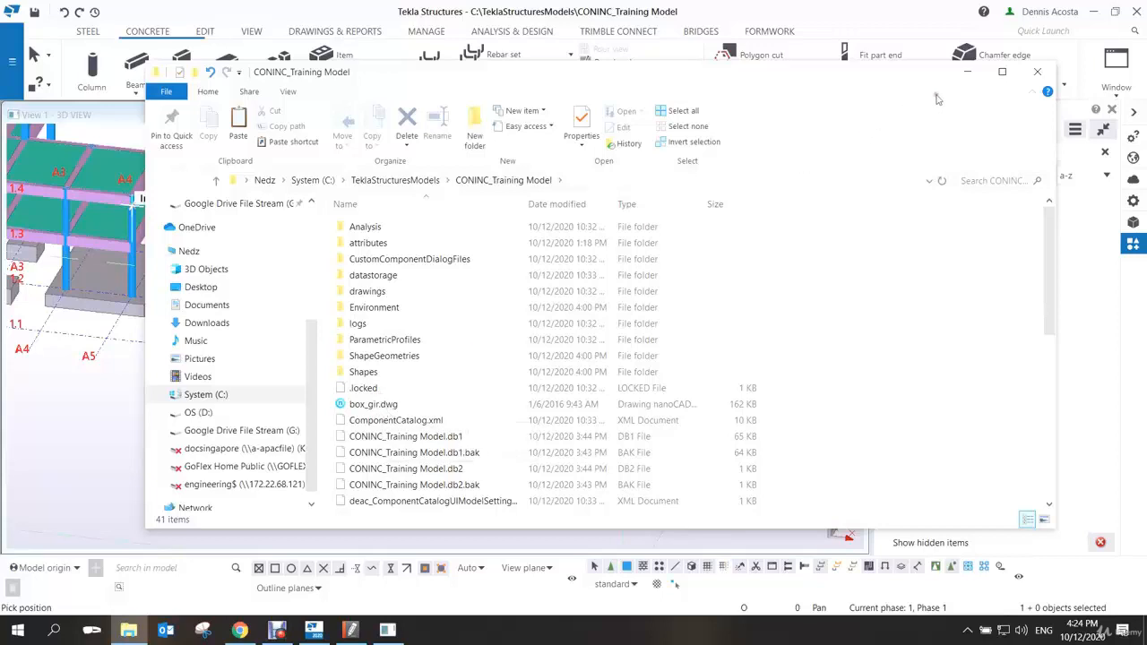
click(1037, 71)
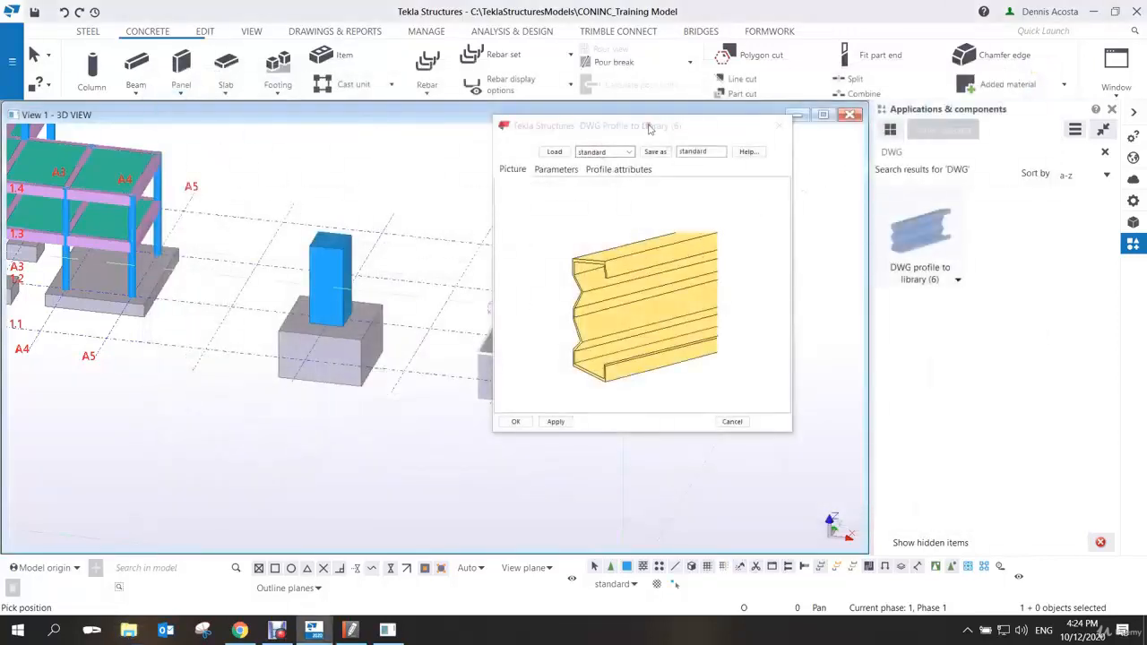
Set the DWG profile's input file to box_gir.dwg from the CONINC_Training Model folder
drag(650, 128, 740, 152)
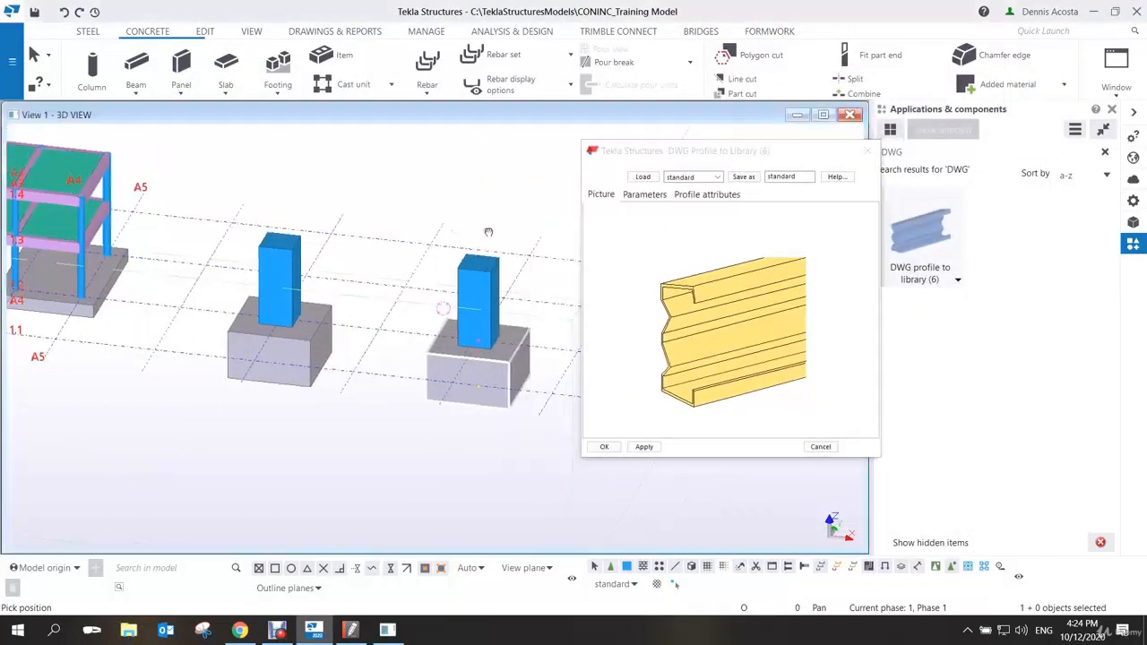
middle_drag(489, 232, 466, 232)
drag(738, 148, 708, 146)
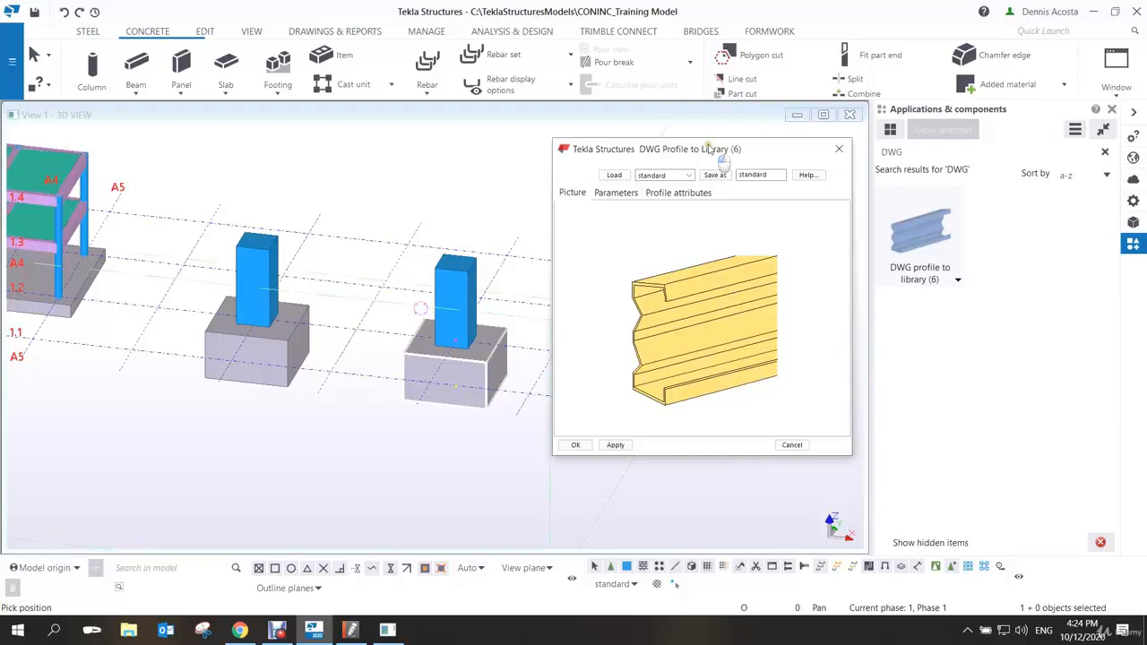
drag(708, 148, 708, 150)
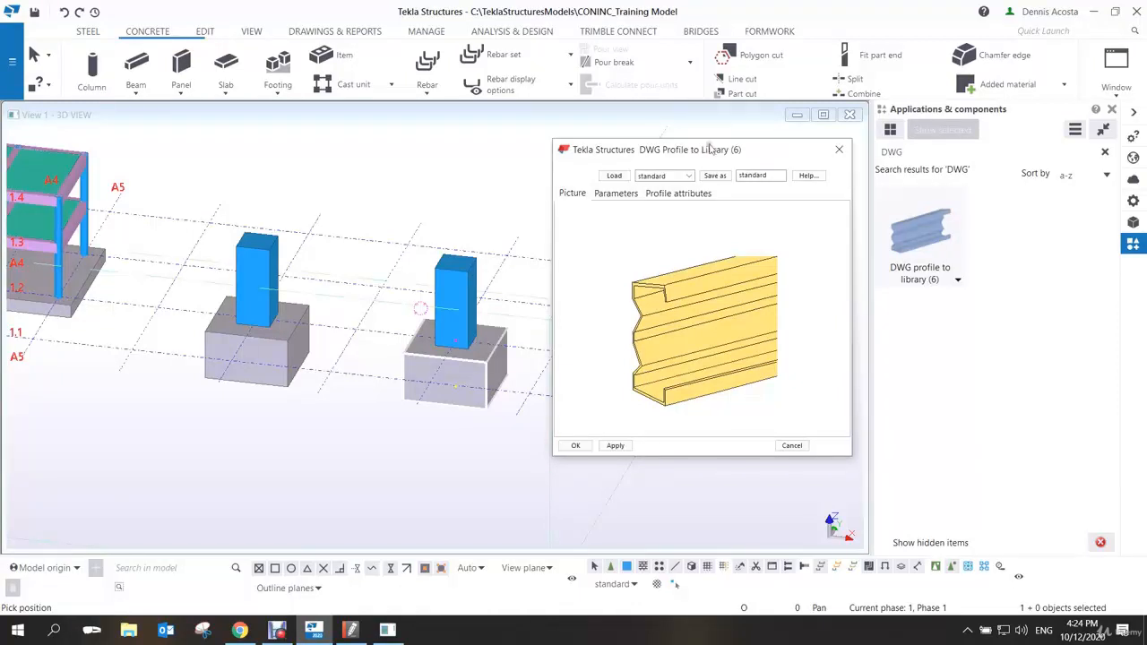
drag(692, 153, 708, 141)
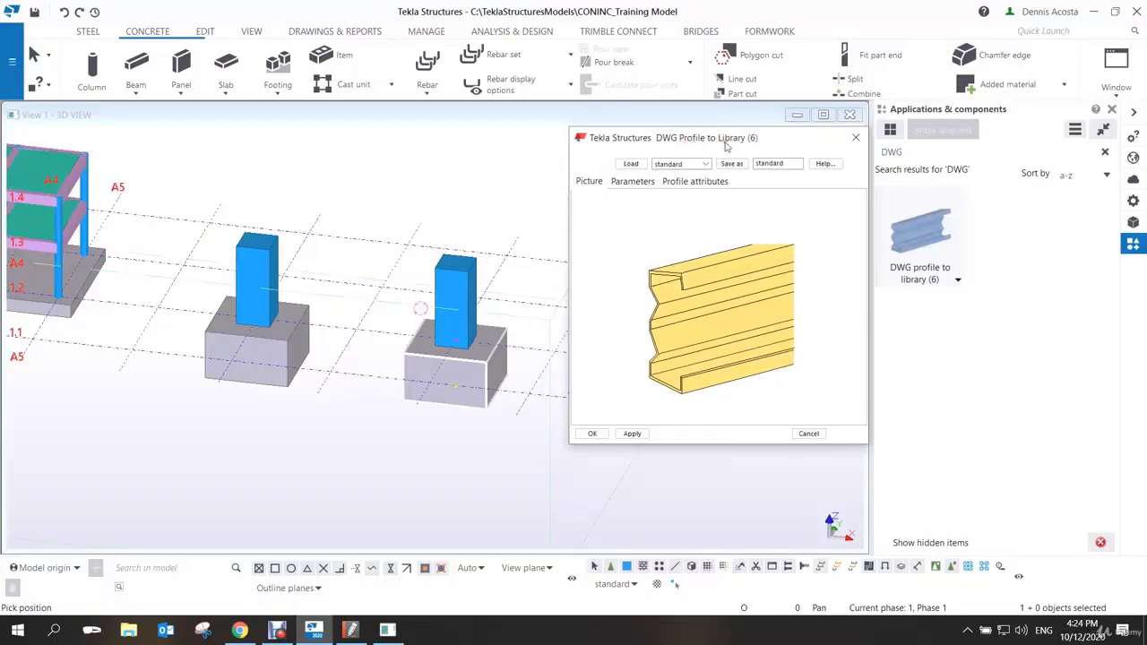
click(641, 182)
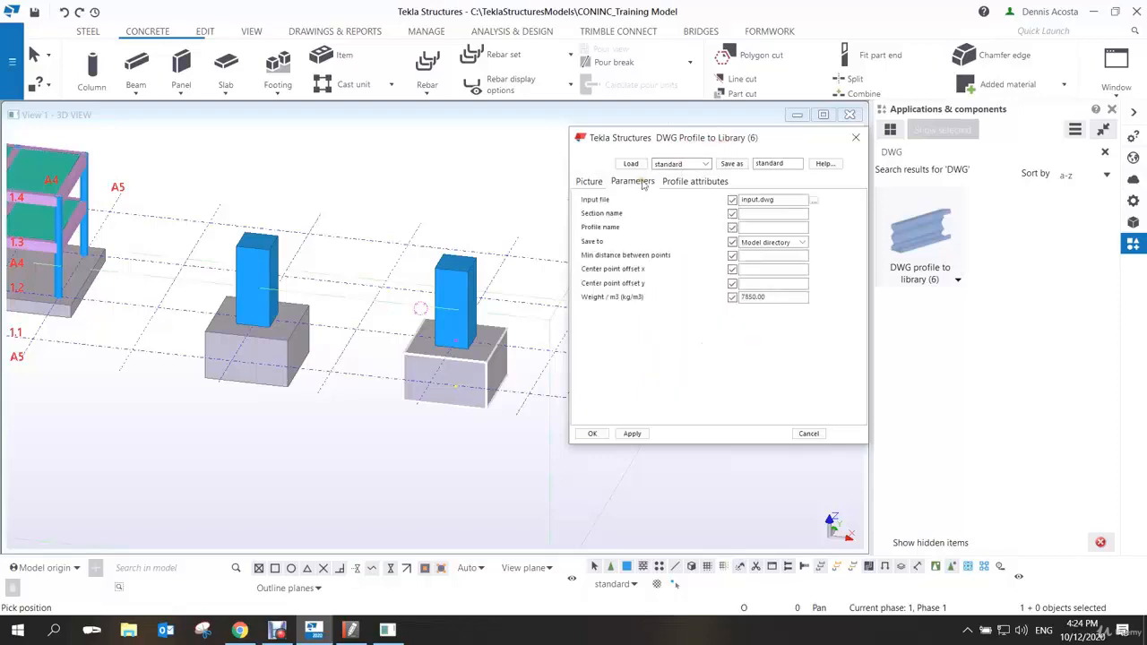
click(814, 202)
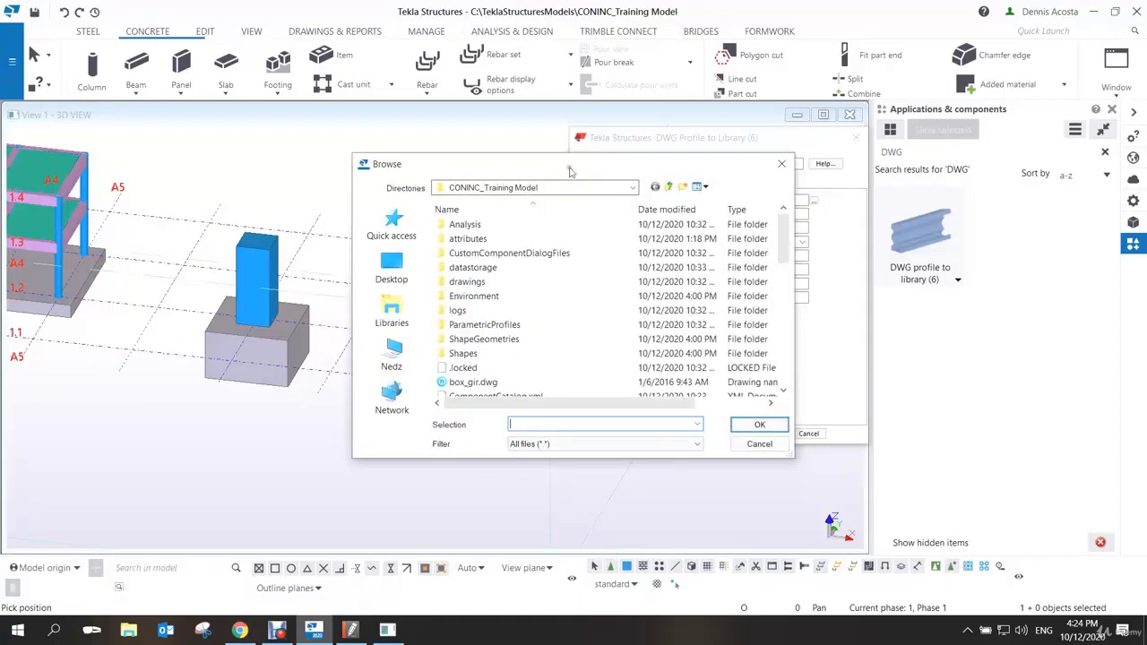
drag(570, 171, 378, 132)
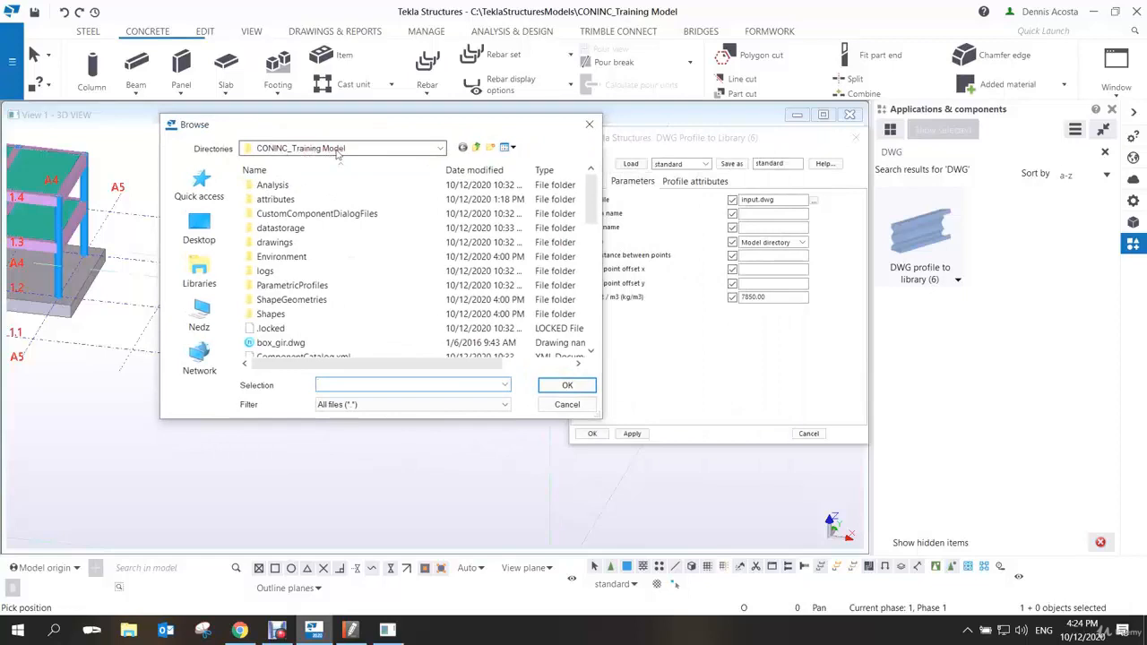
click(285, 343)
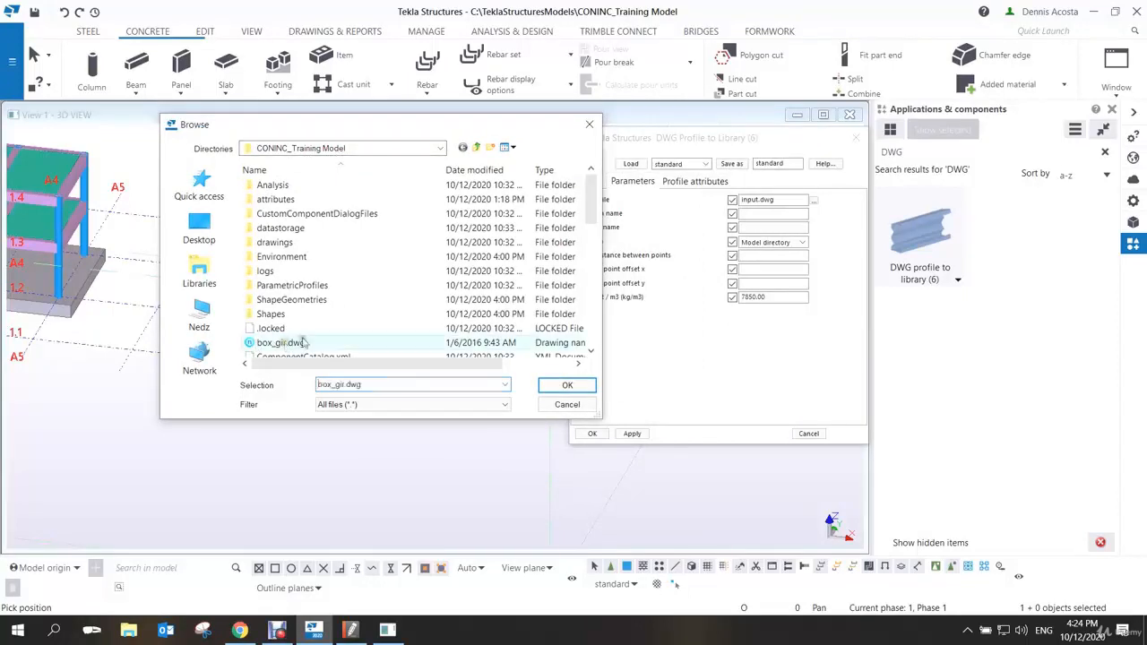
click(566, 385)
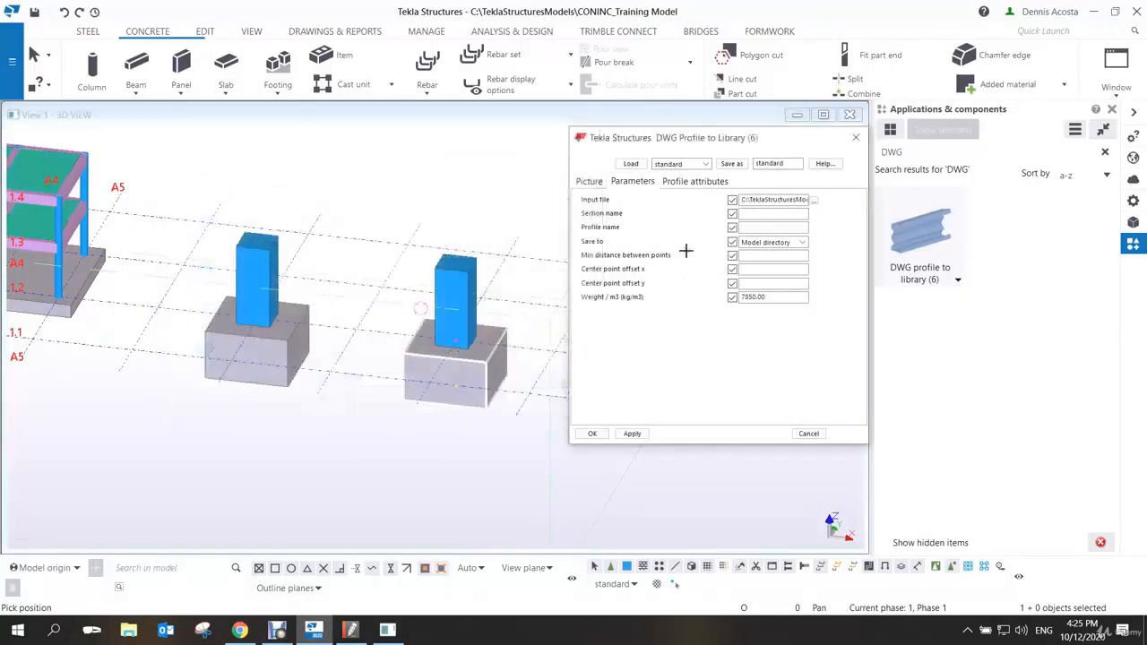
Set the section name to BOXGIR and the profile name to BG1000, and show the profile attributes
click(754, 215)
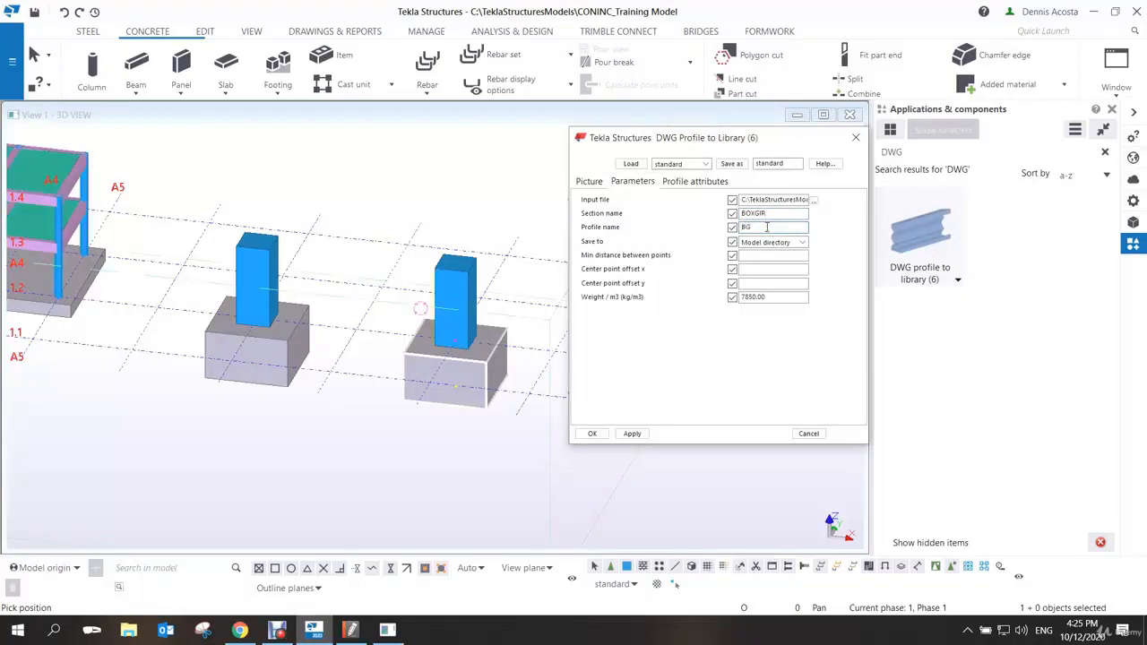
click(766, 226)
text(BG1000)
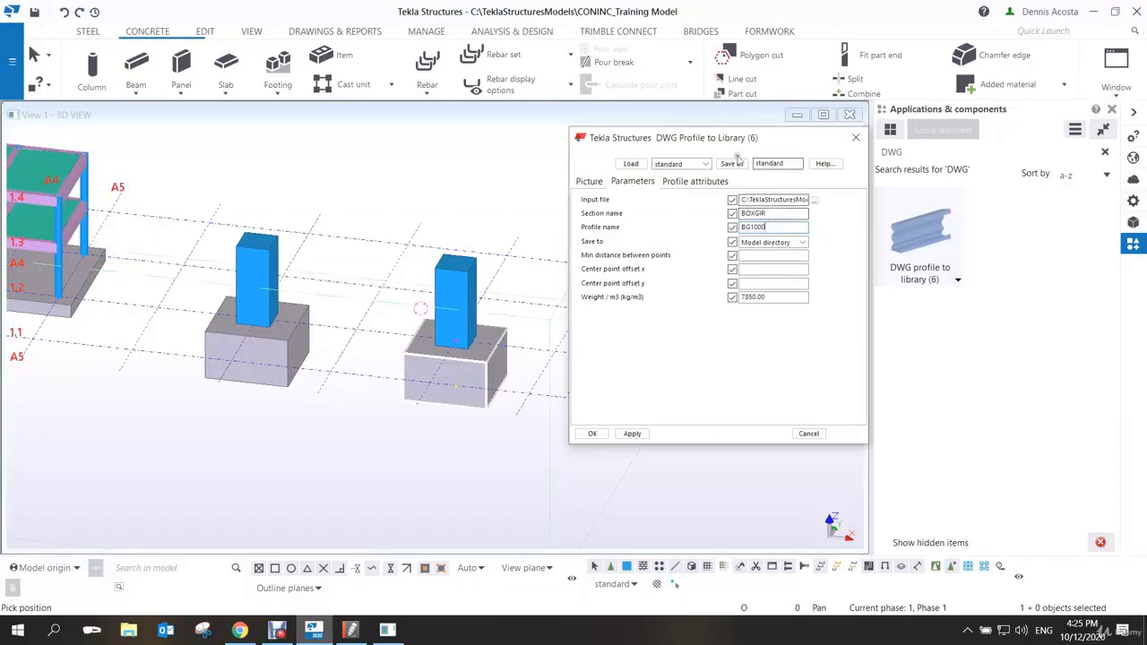
click(683, 183)
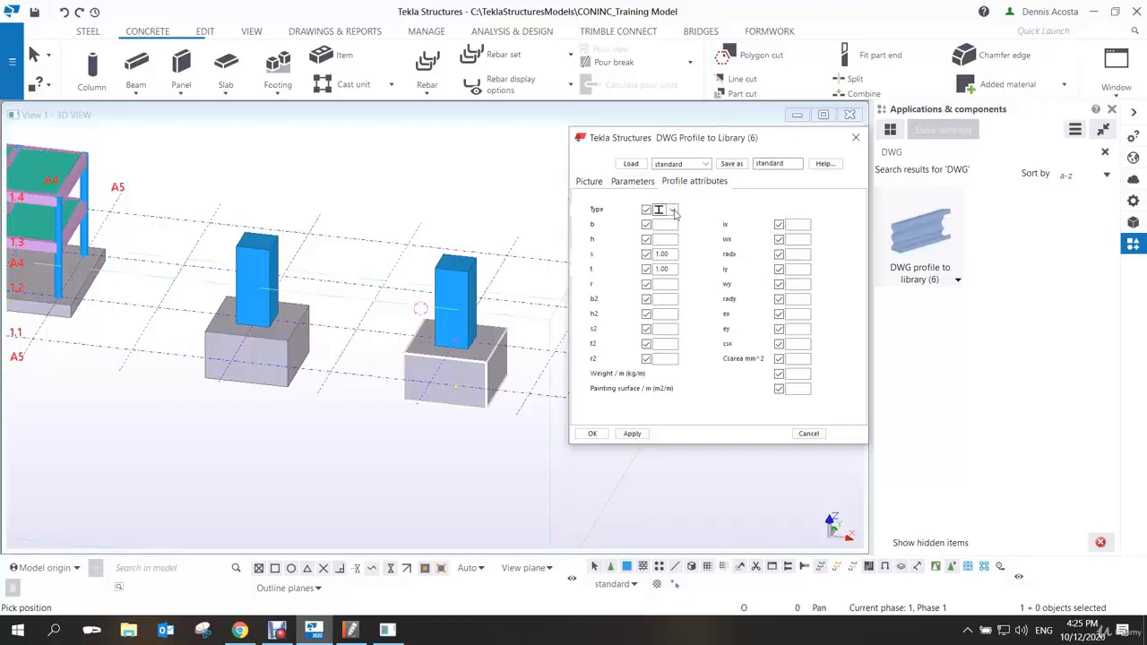
Set the profile type to the unknown profile (?) and apply the DWG profile component settings
click(673, 210)
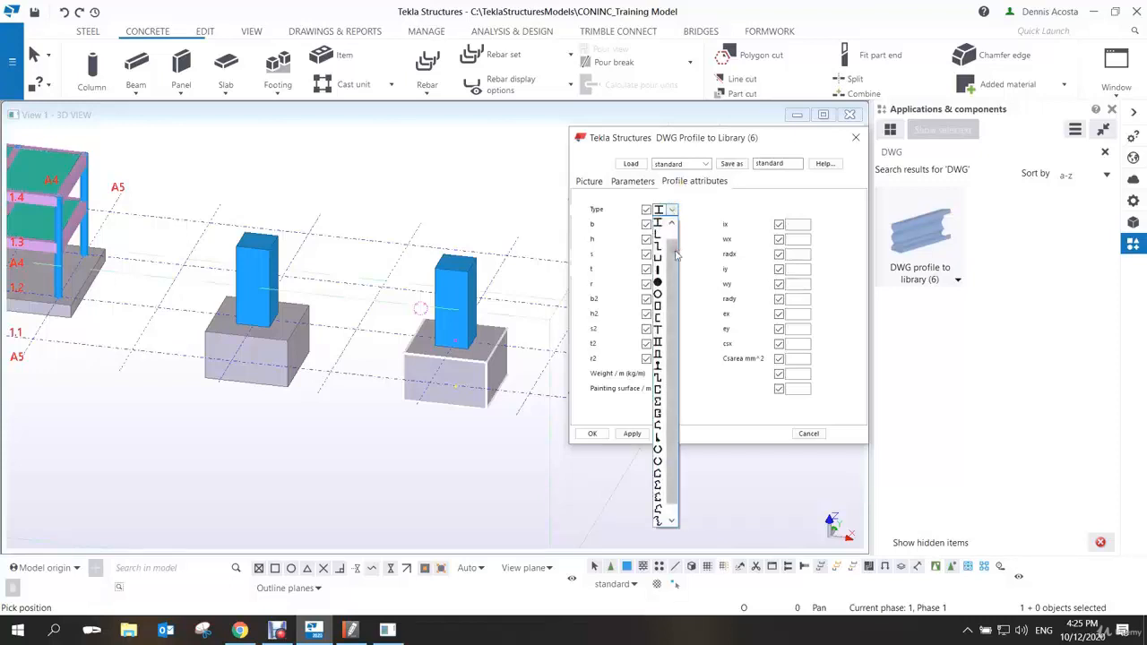
click(661, 224)
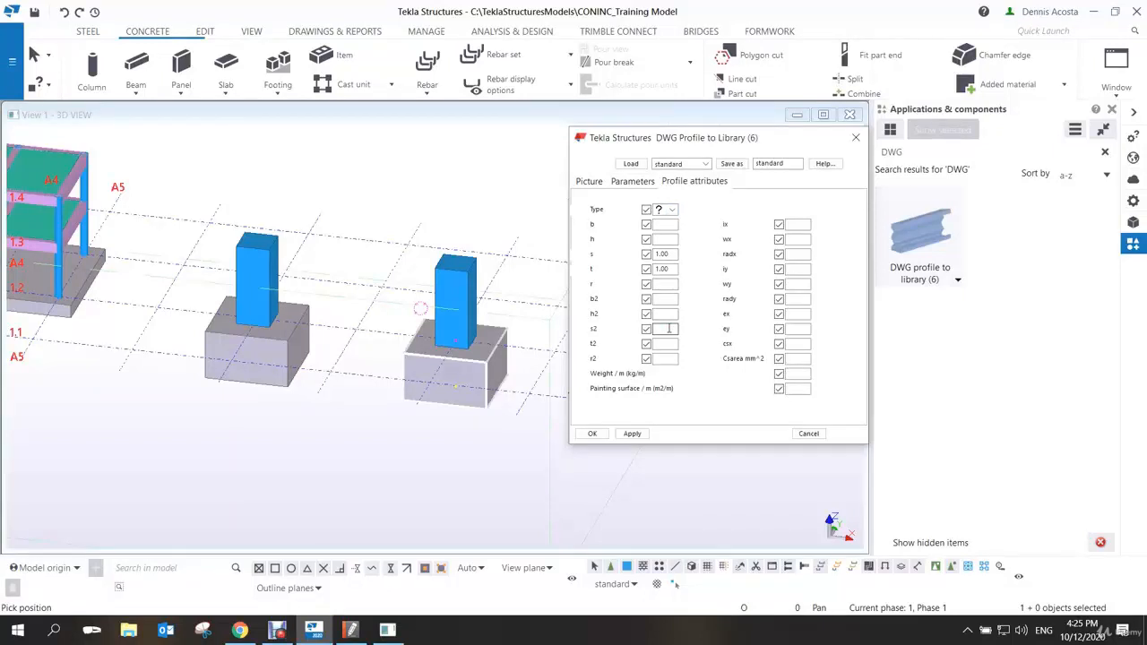
click(633, 434)
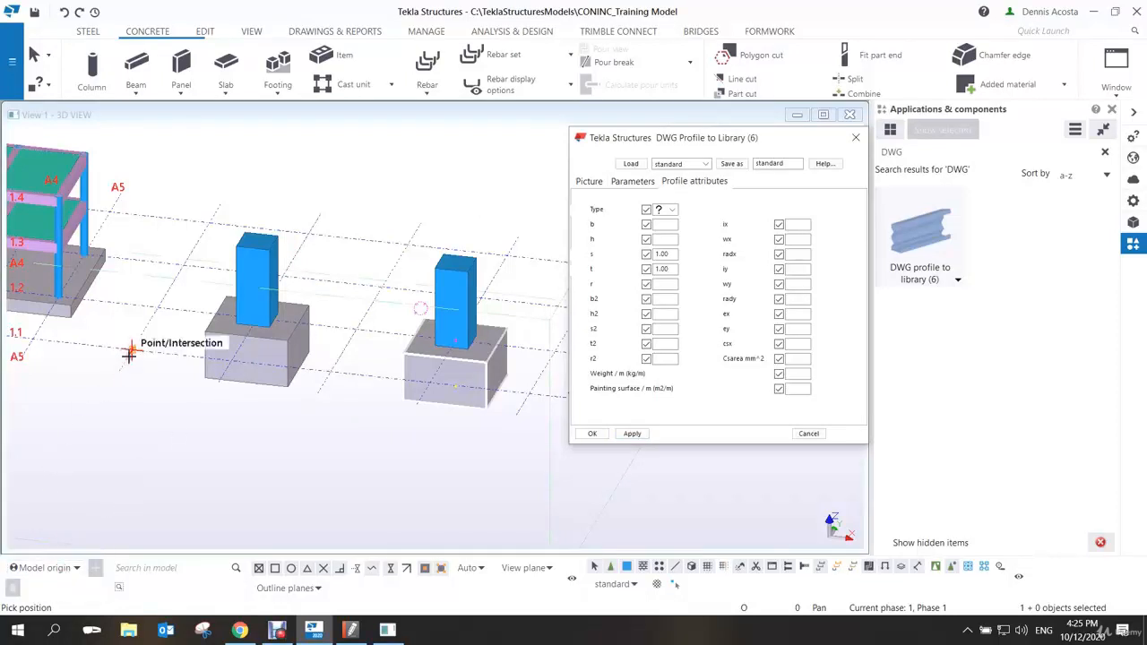
Place the DWG profile between the top centre points of the two columns, end the command and close the component settings
scroll(255, 238, up, 3)
click(255, 239)
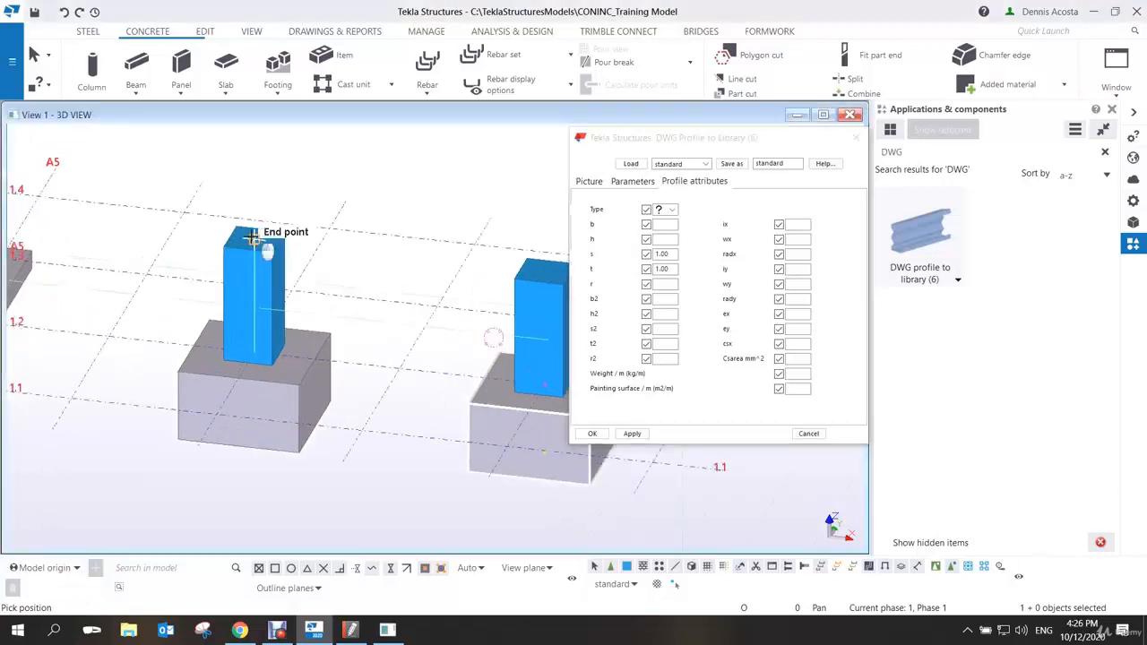
middle_drag(504, 279, 389, 268)
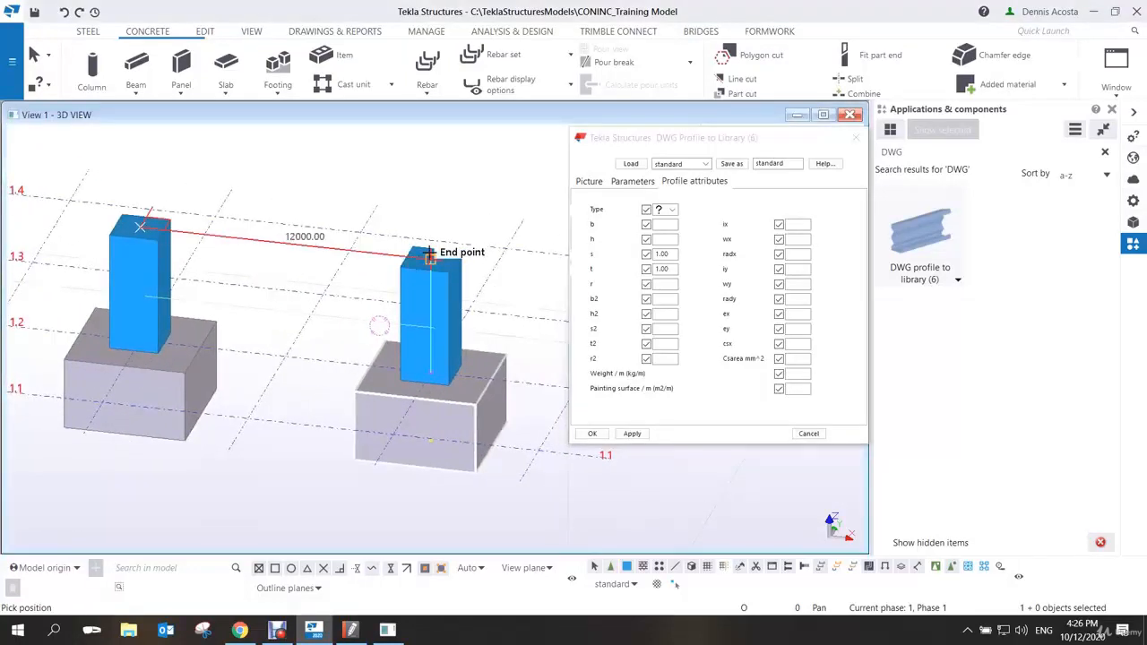
click(429, 256)
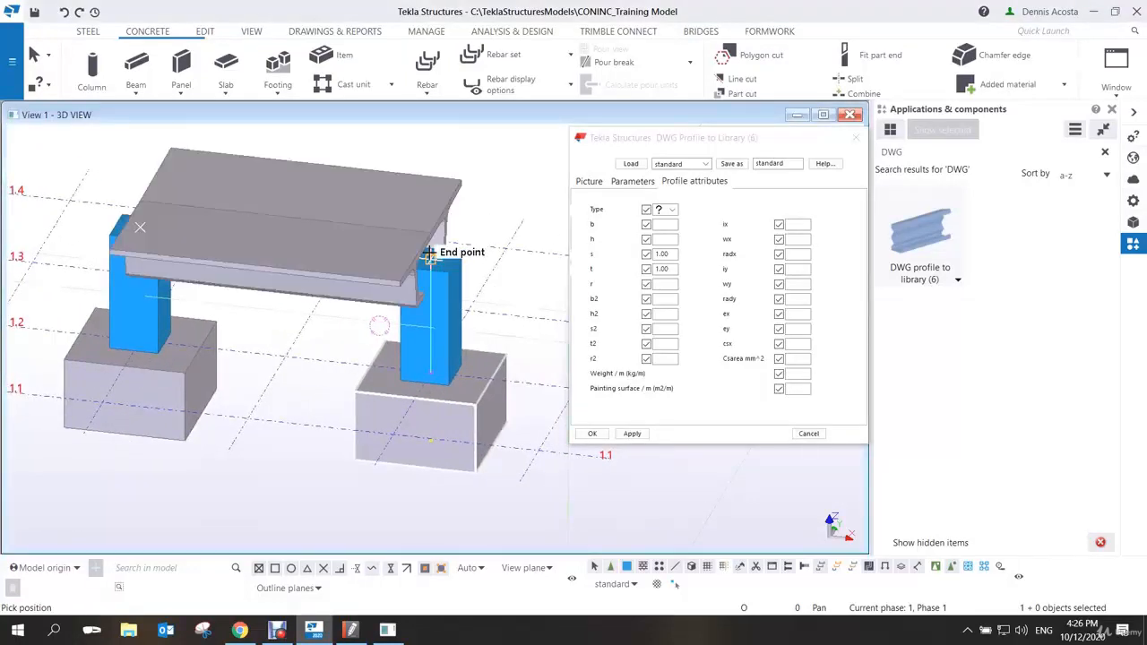
right_click(492, 191)
click(516, 198)
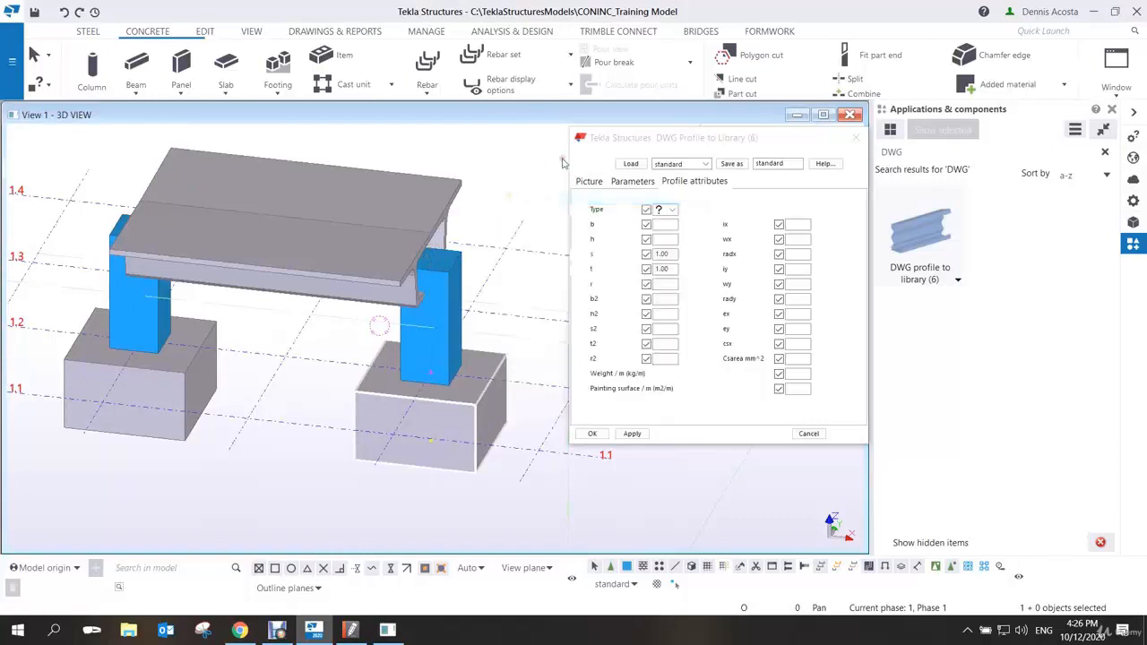
click(857, 139)
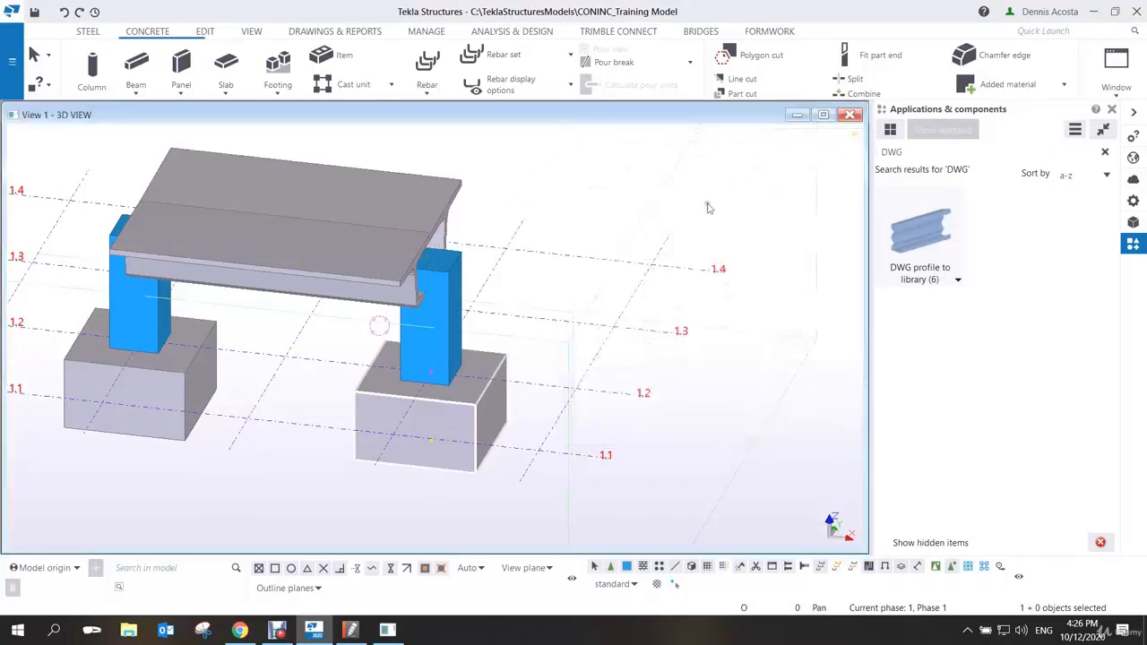
Set the at-depth position of the box girder beam on the two columns to Front
scroll(492, 278, up, 5)
scroll(492, 277, down, 3)
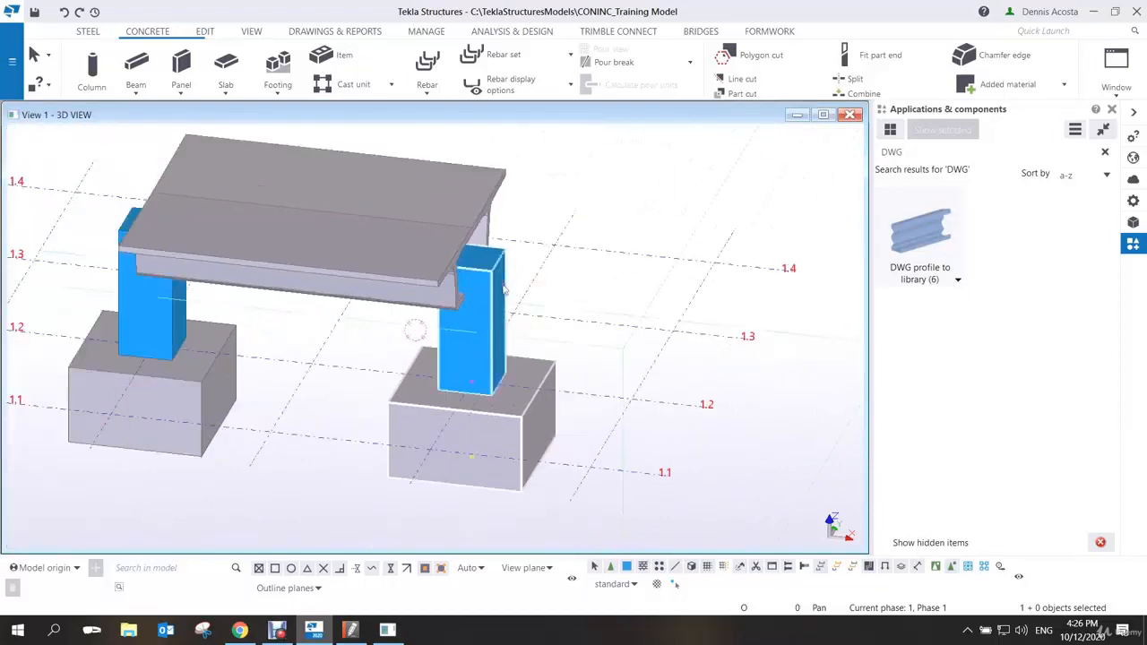
ctrl+middle_drag(531, 283, 424, 230)
scroll(499, 247, up, 4)
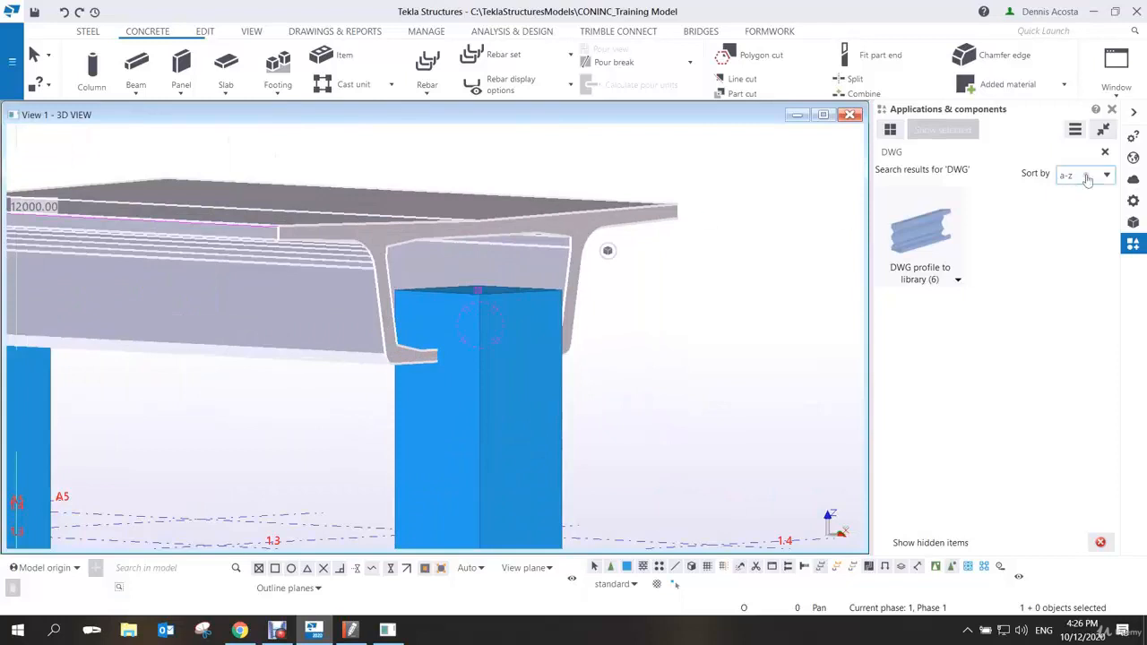
click(1133, 201)
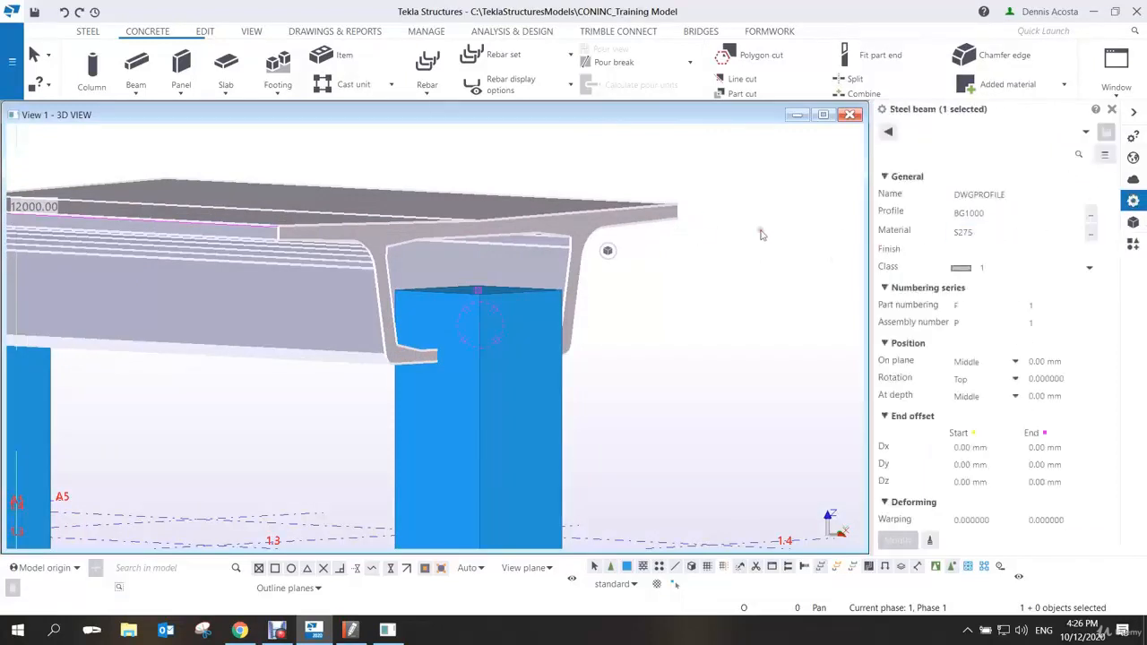
click(994, 213)
click(986, 396)
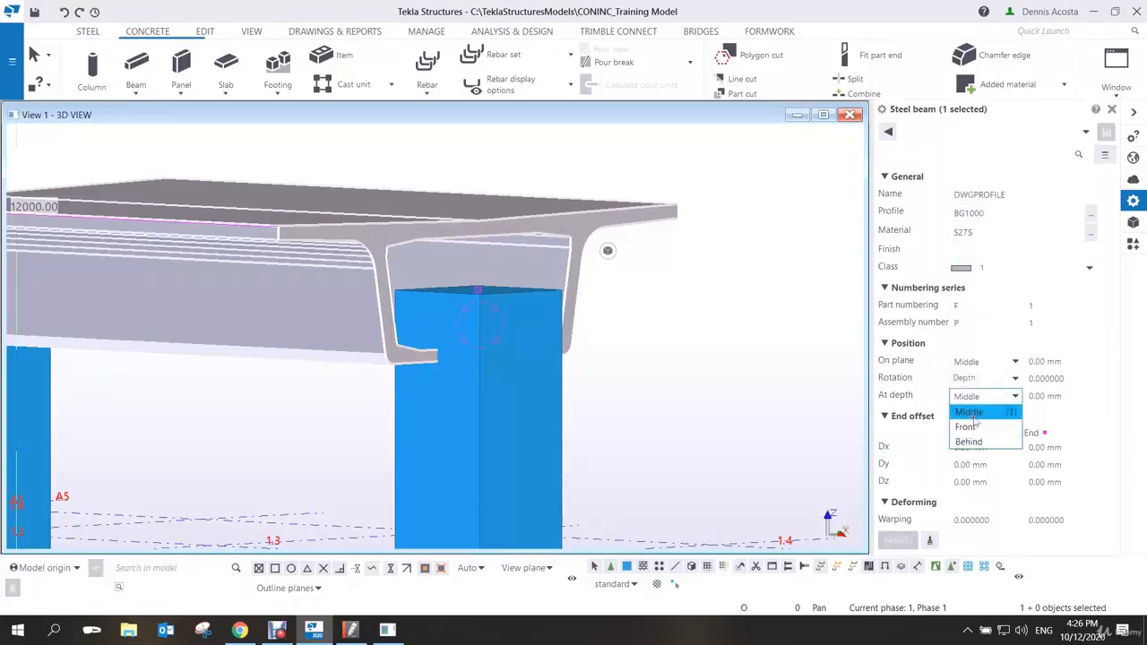
click(966, 426)
click(898, 541)
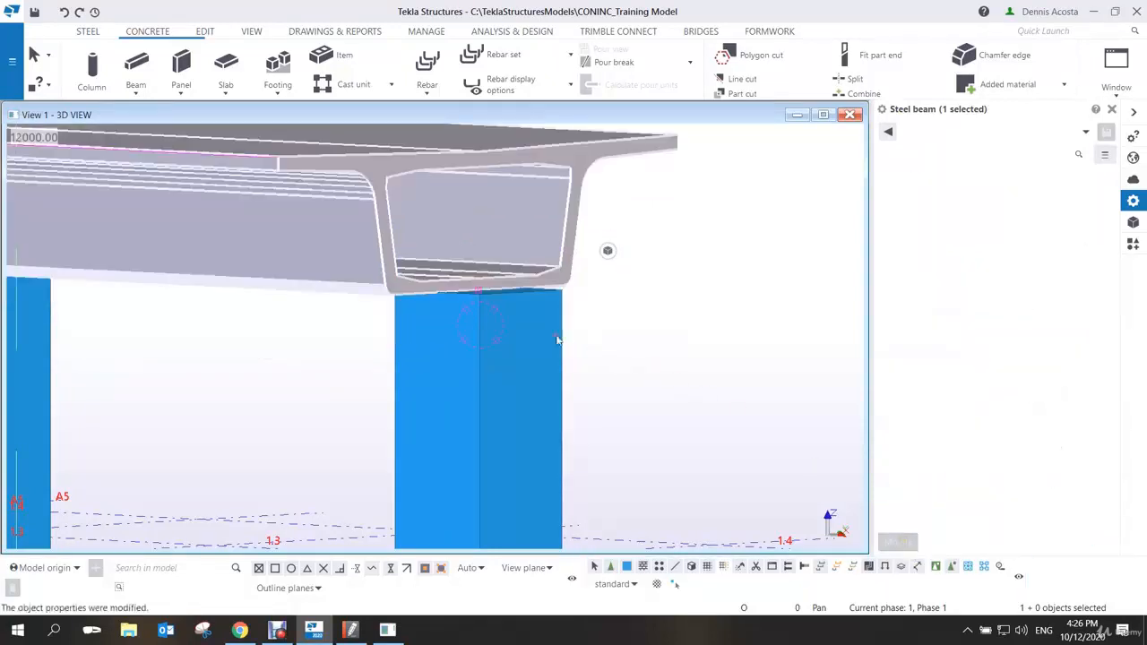
Examine the box girder and its seating on the columns from several angles, and clear the selection
scroll(538, 305, down, 3)
ctrl+middle_drag(496, 309, 540, 337)
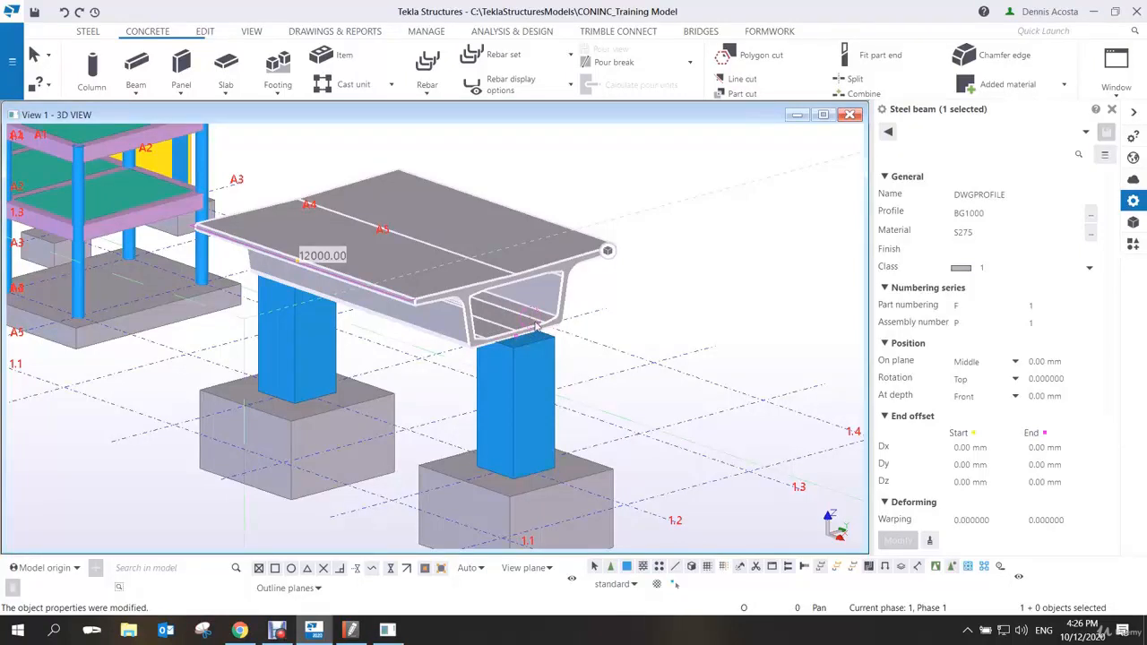
middle_drag(502, 348, 611, 367)
scroll(608, 366, down, 2)
click(730, 335)
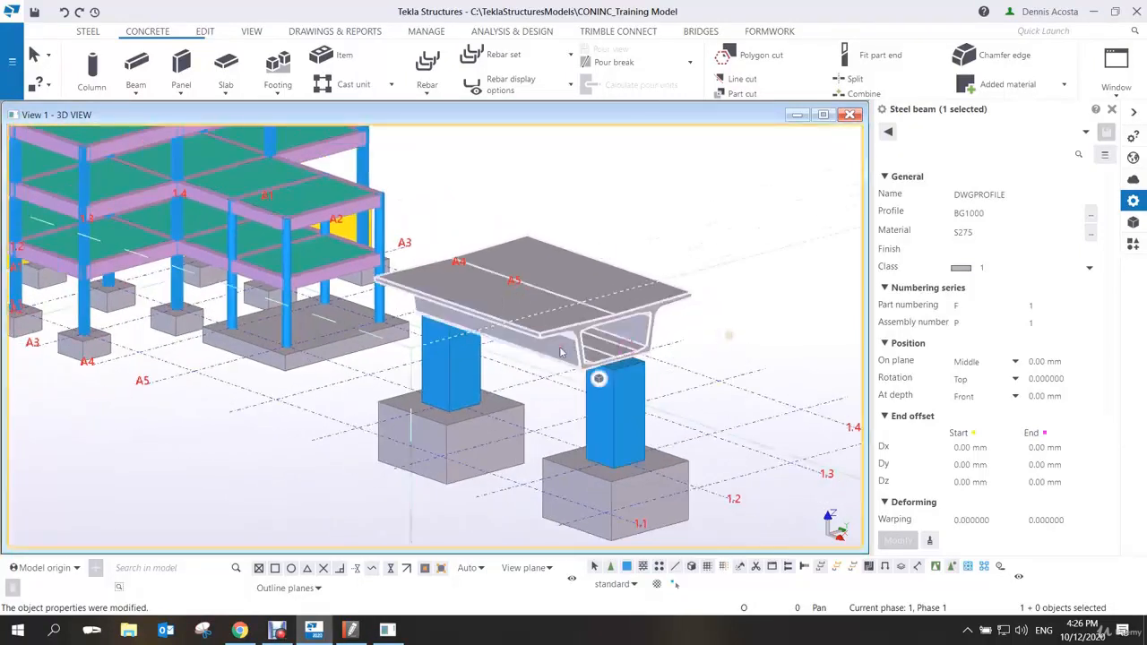
middle_drag(598, 324, 638, 367)
scroll(638, 367, up, 1)
scroll(638, 368, up, 1)
click(732, 321)
ctrl+middle_drag(730, 320, 635, 376)
scroll(687, 364, down, 3)
click(818, 271)
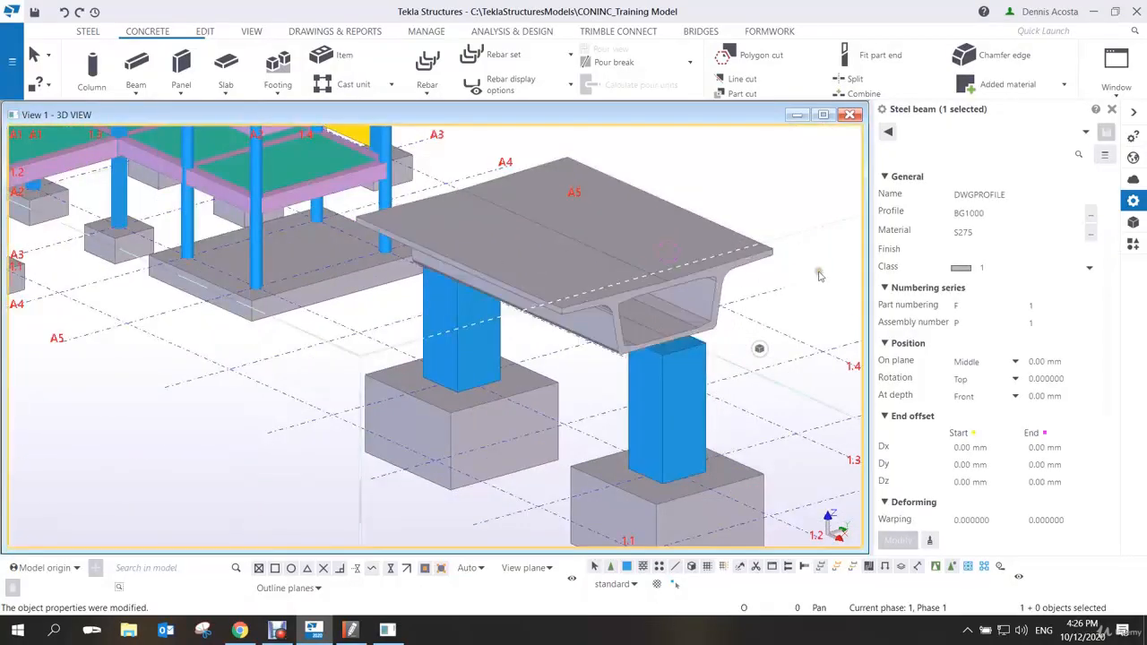
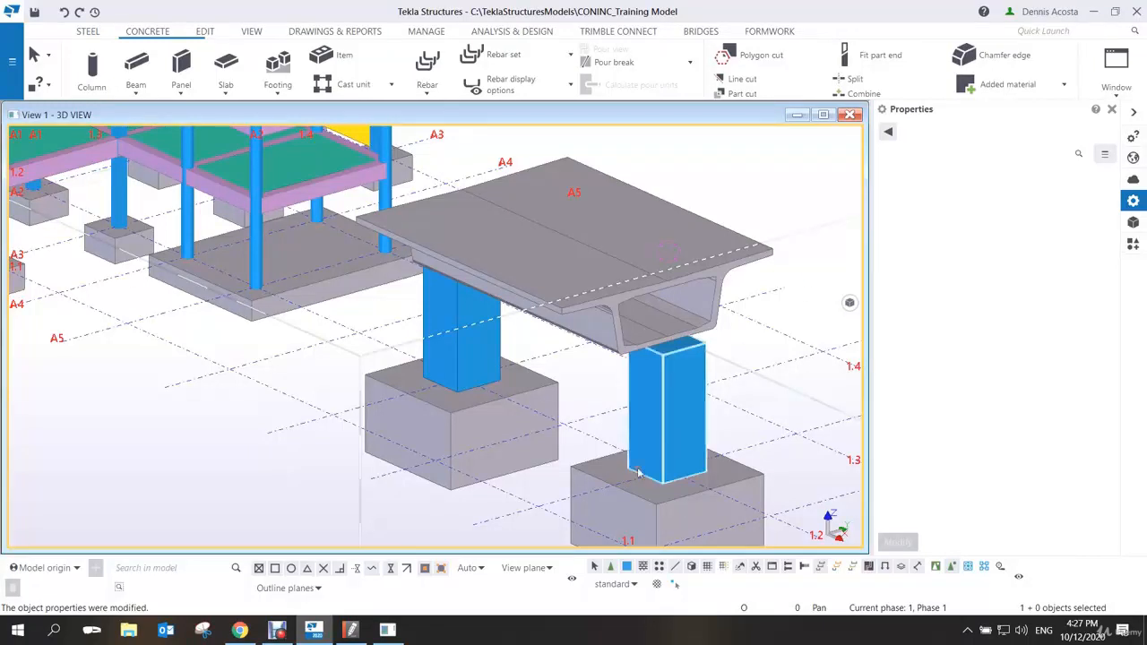
click(277, 632)
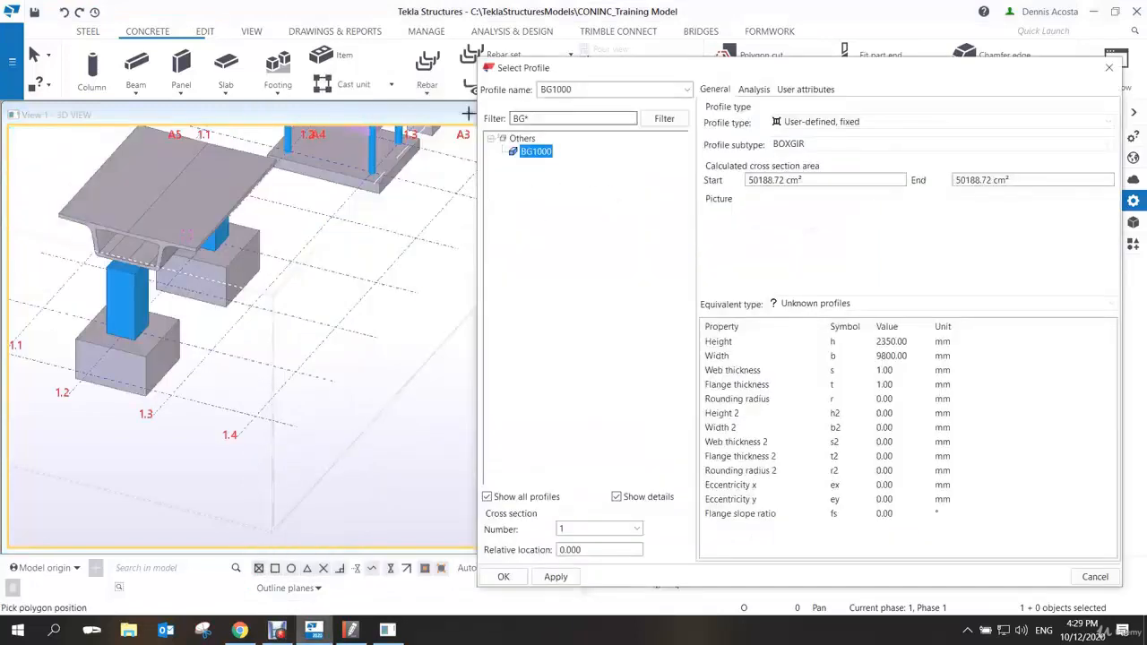
Start a concrete polybeam and set its profile to BG1000, found by filtering the profile catalog for BG*
click(1109, 68)
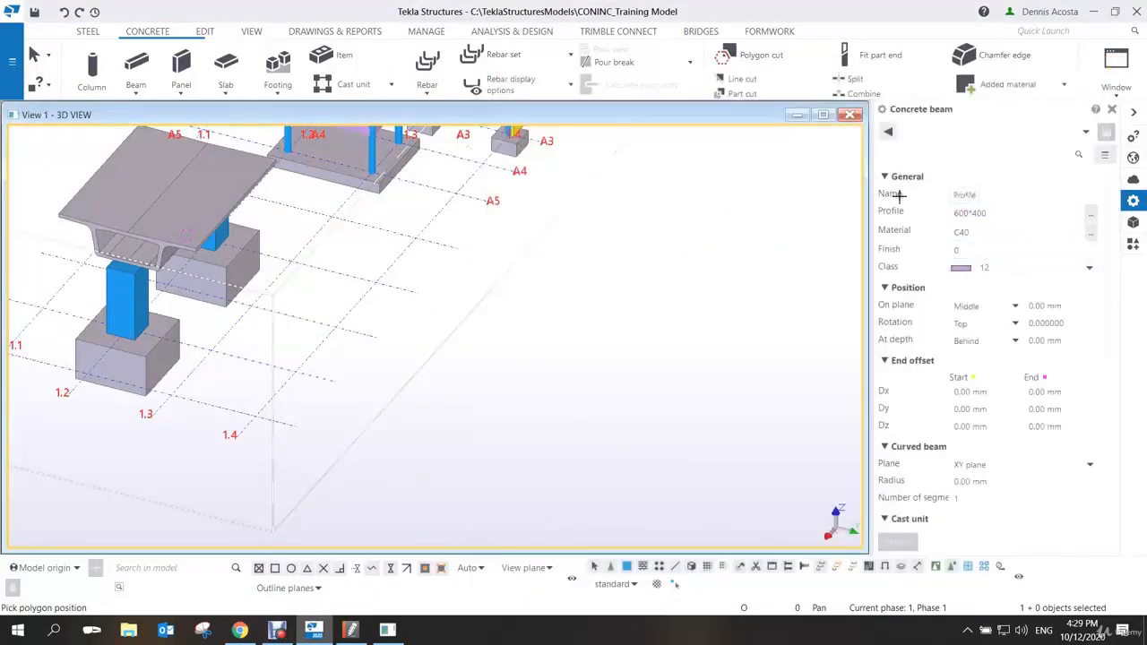
click(137, 92)
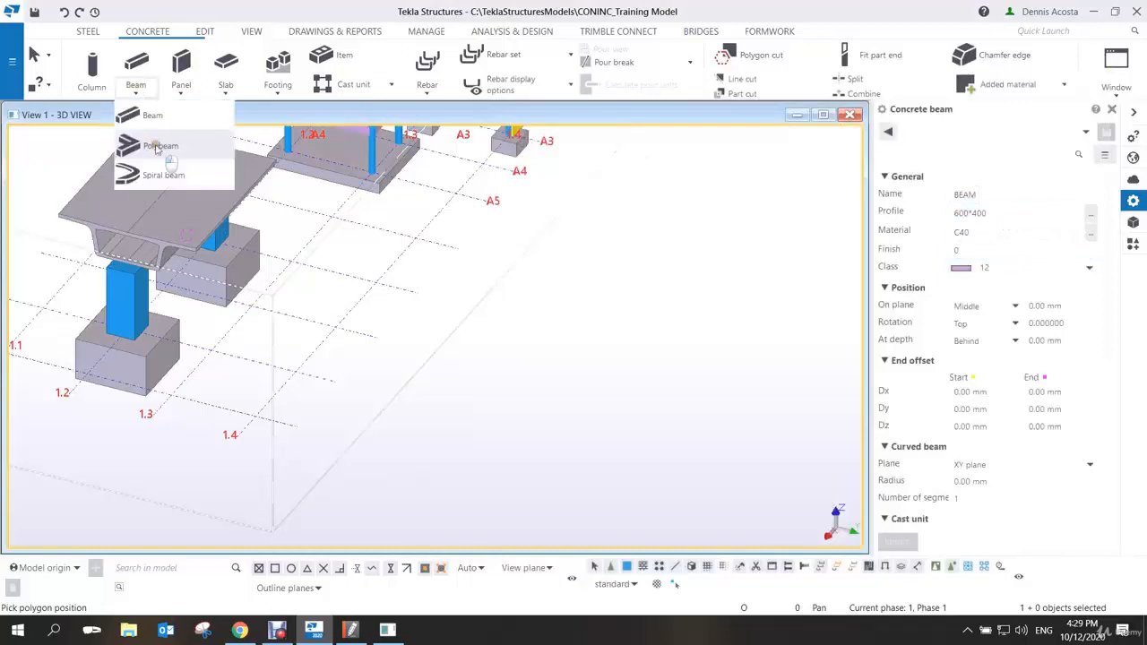
click(128, 144)
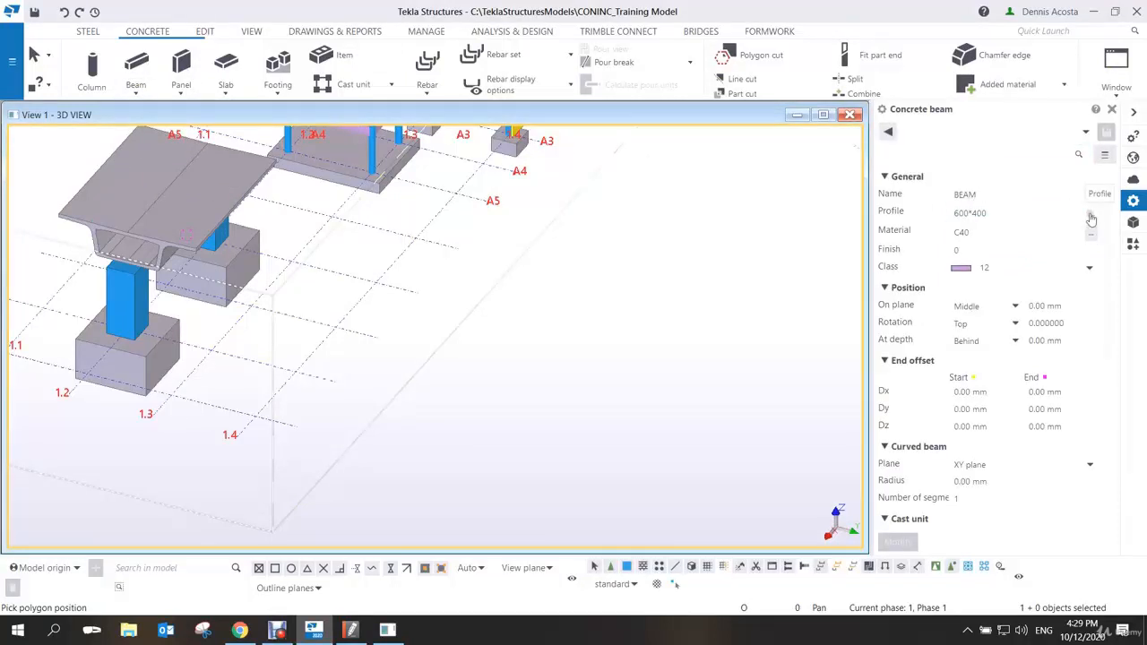
click(1091, 215)
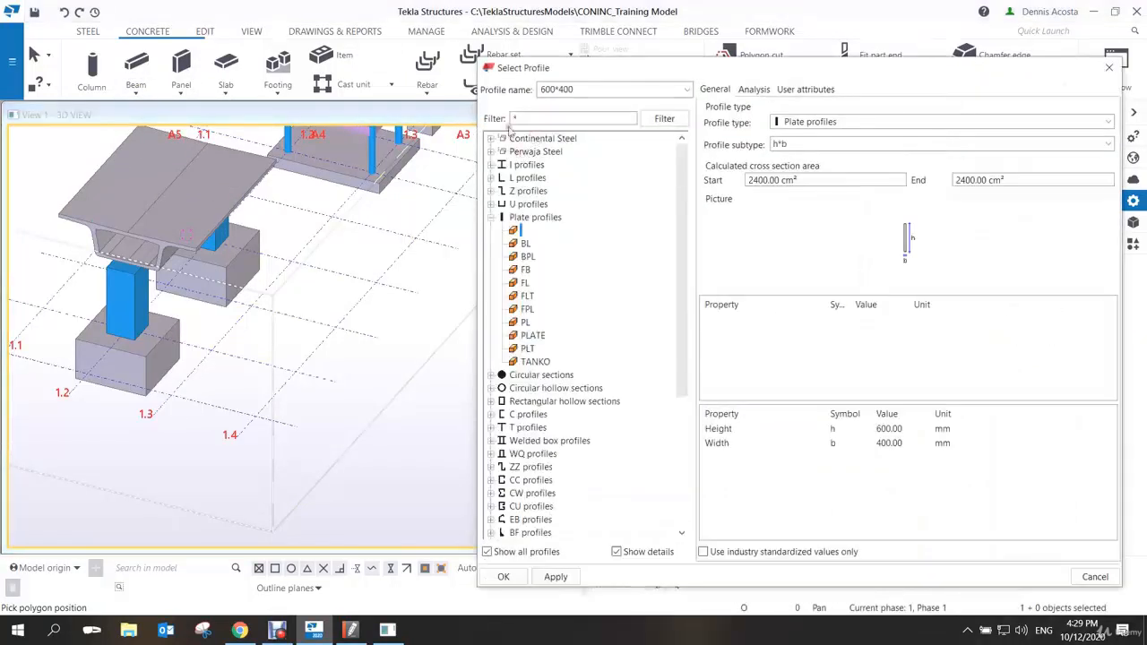
text(BG*)
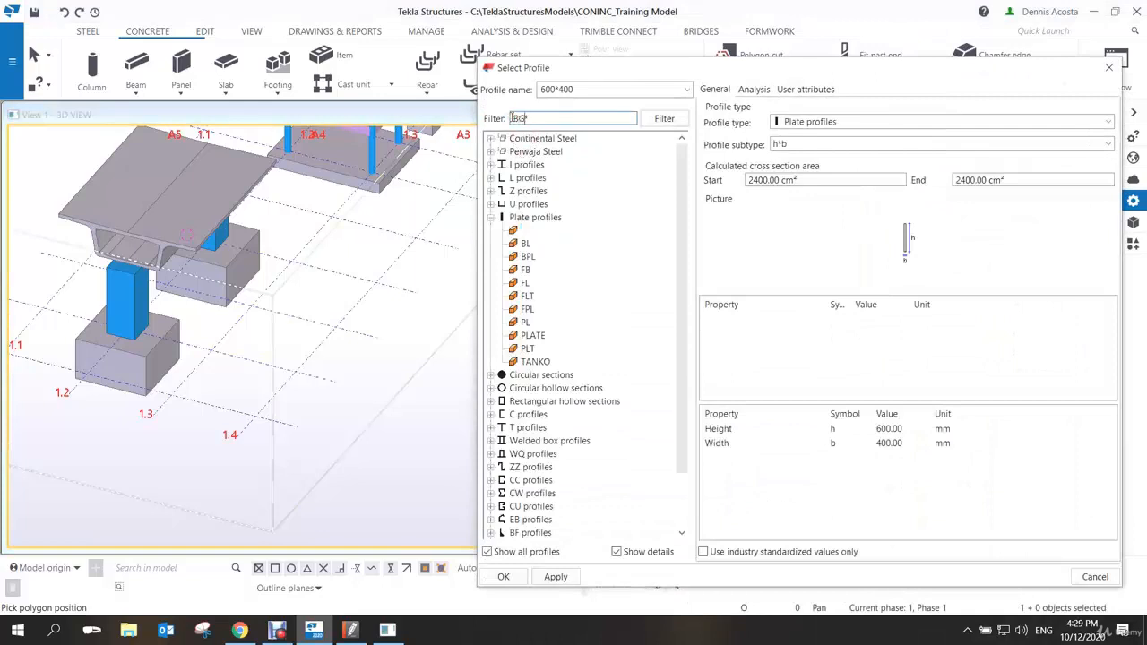
key(Return)
click(491, 139)
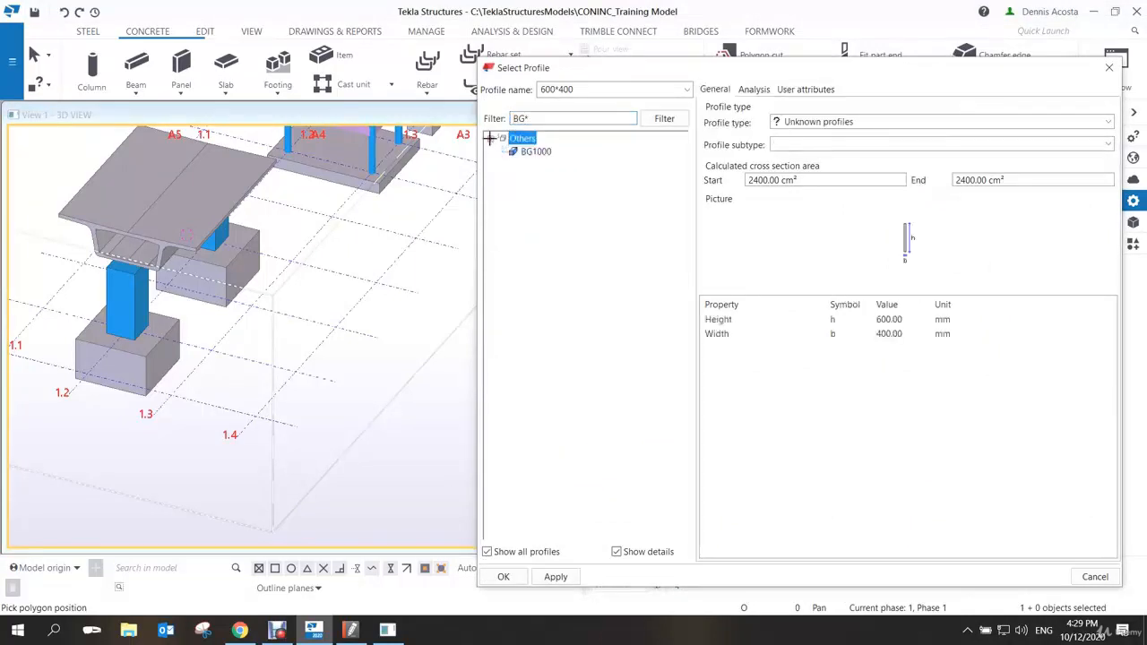
click(533, 151)
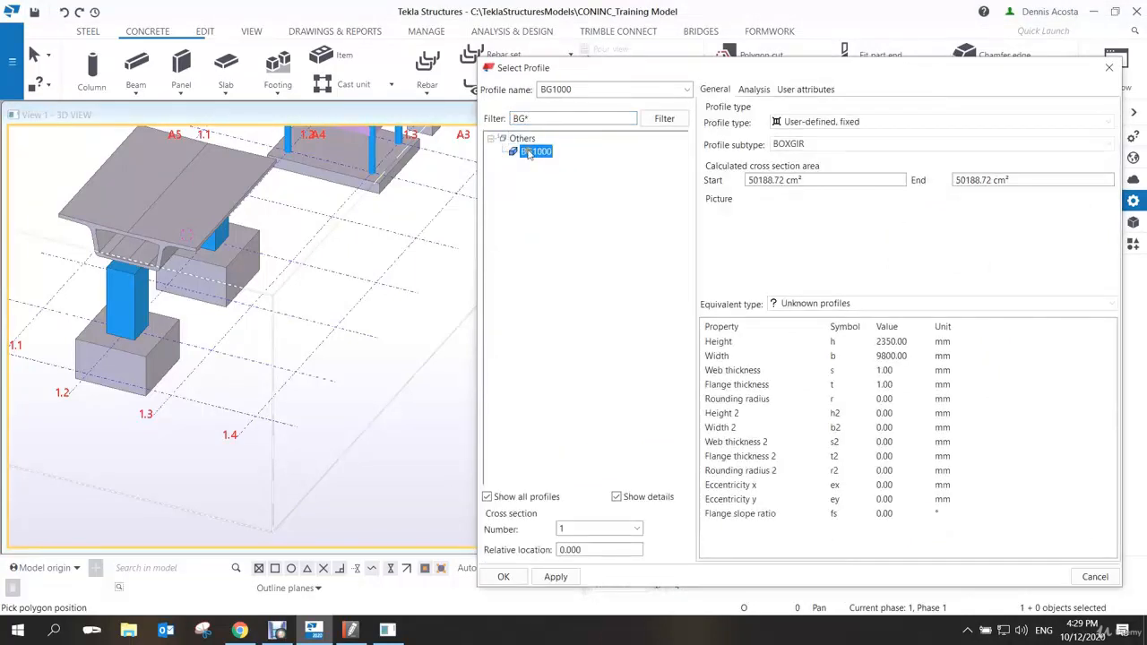
click(554, 577)
click(504, 577)
Model the polybeam through three points from grid line 1.3 to near A4, with segments about 24187 mm and 11259 mm long
scroll(243, 403, down, 3)
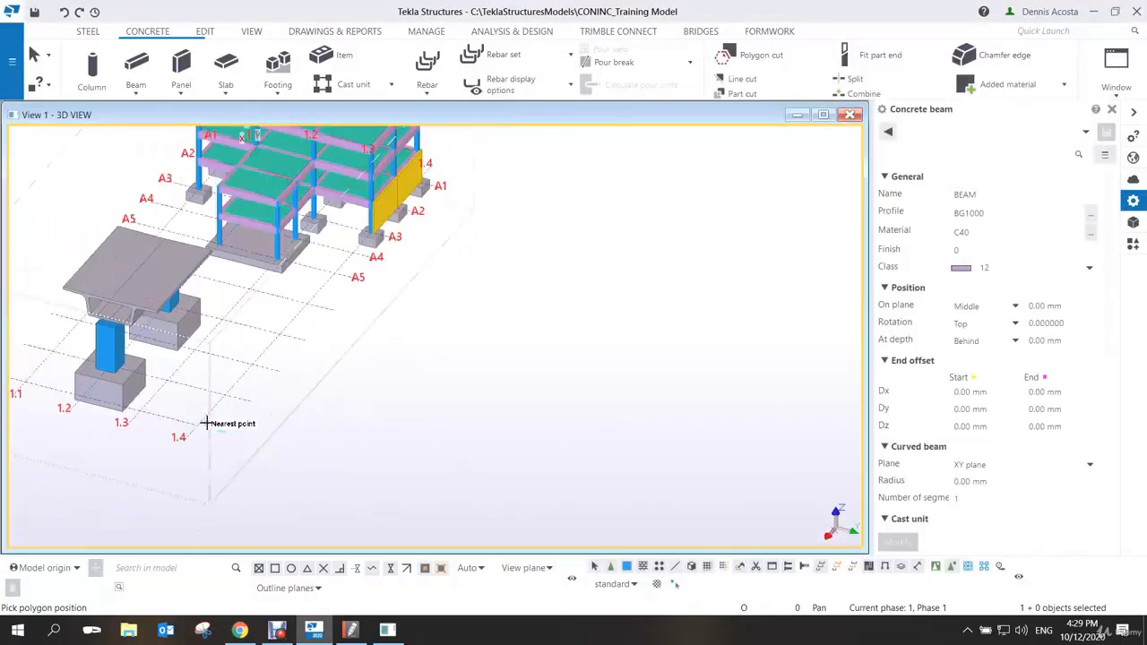
scroll(179, 420, up, 2)
click(146, 408)
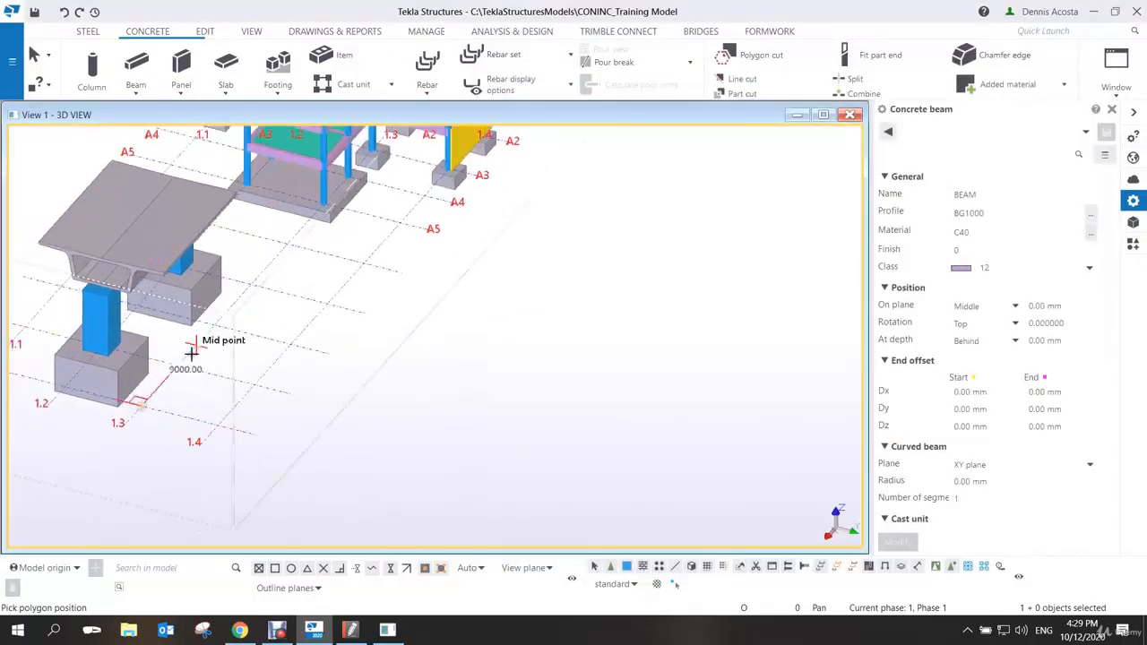
click(323, 251)
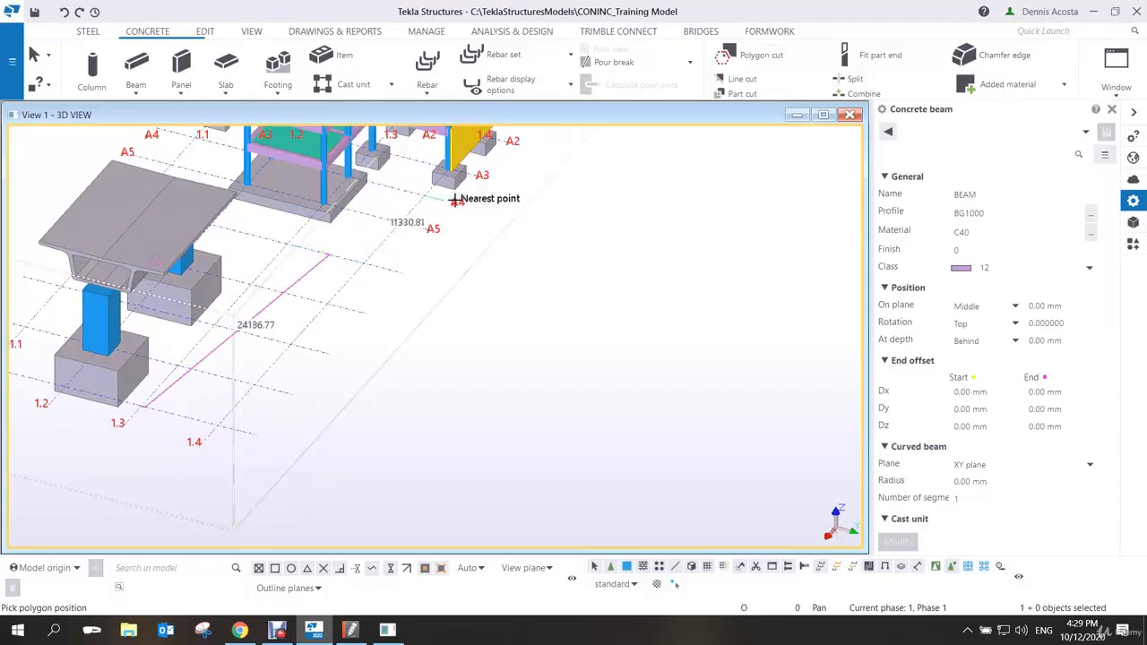
click(455, 201)
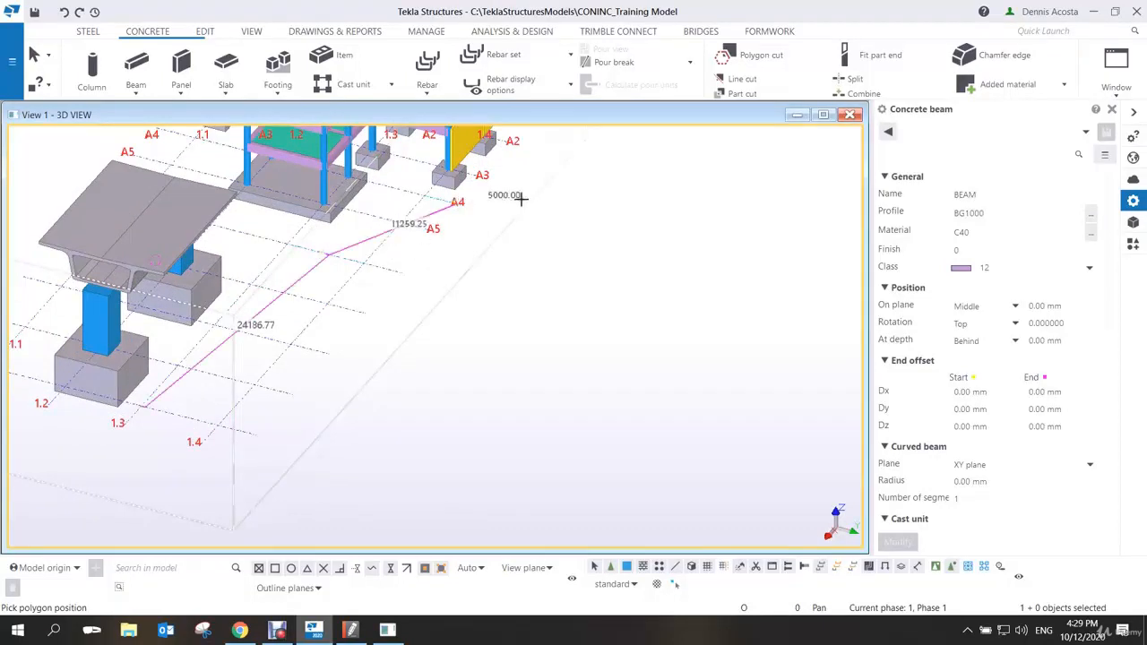
middle_click(579, 197)
right_click(600, 199)
click(608, 205)
Change the corner chamfer at the polybeam's middle point to the Arc point type
scroll(355, 259, up, 5)
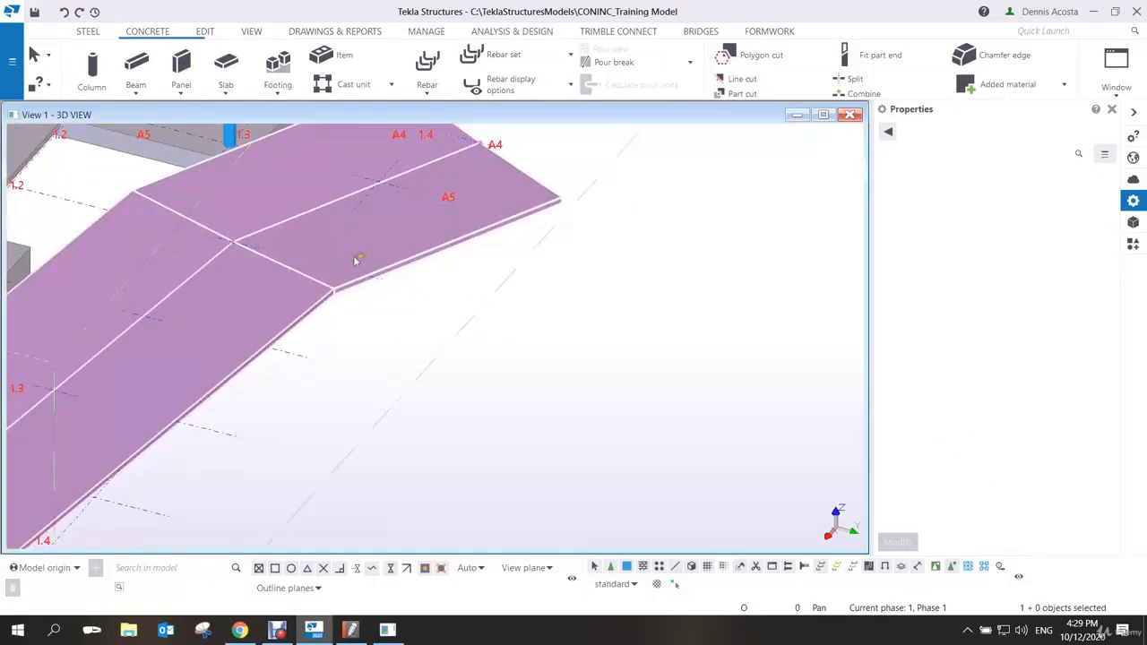
click(328, 287)
click(264, 271)
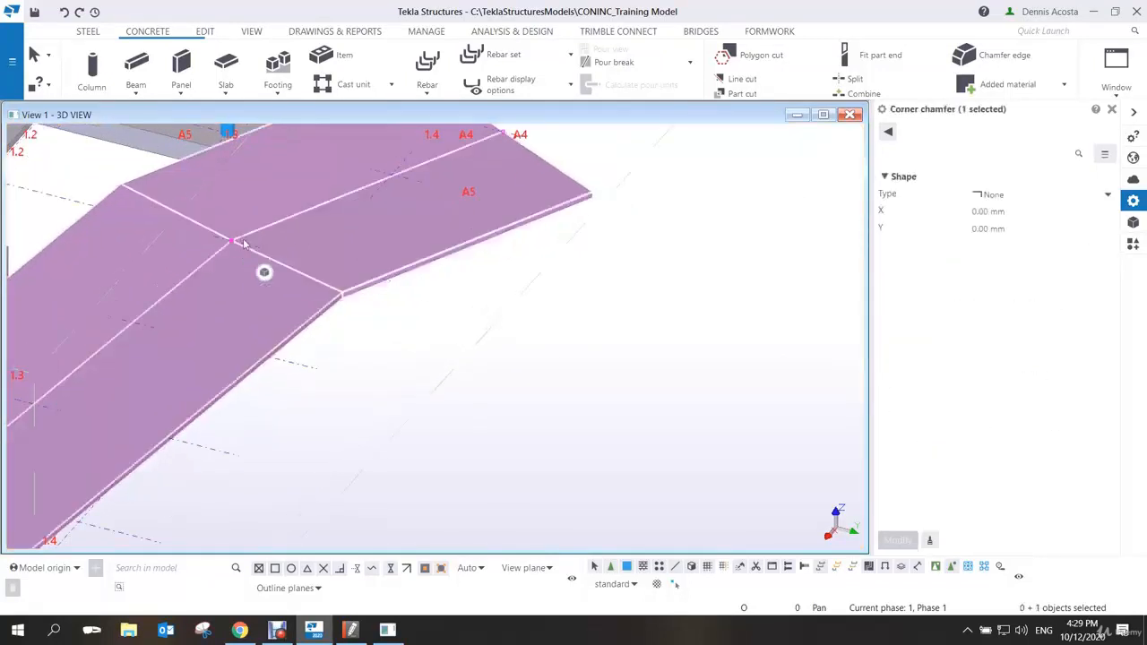
click(973, 195)
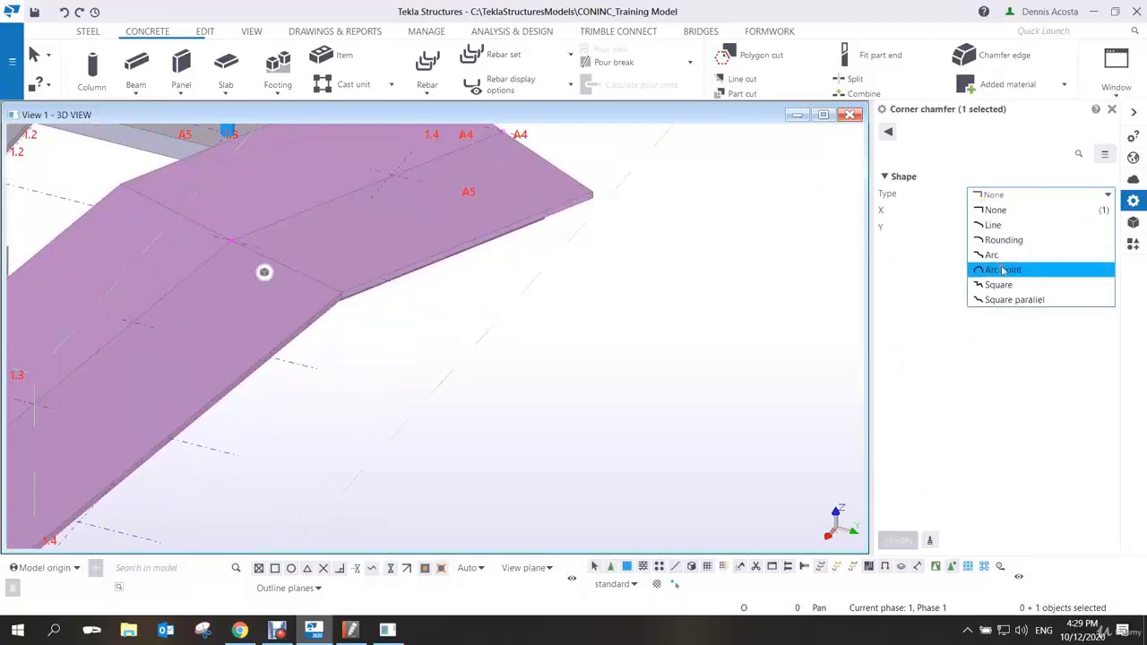
click(1001, 270)
click(898, 541)
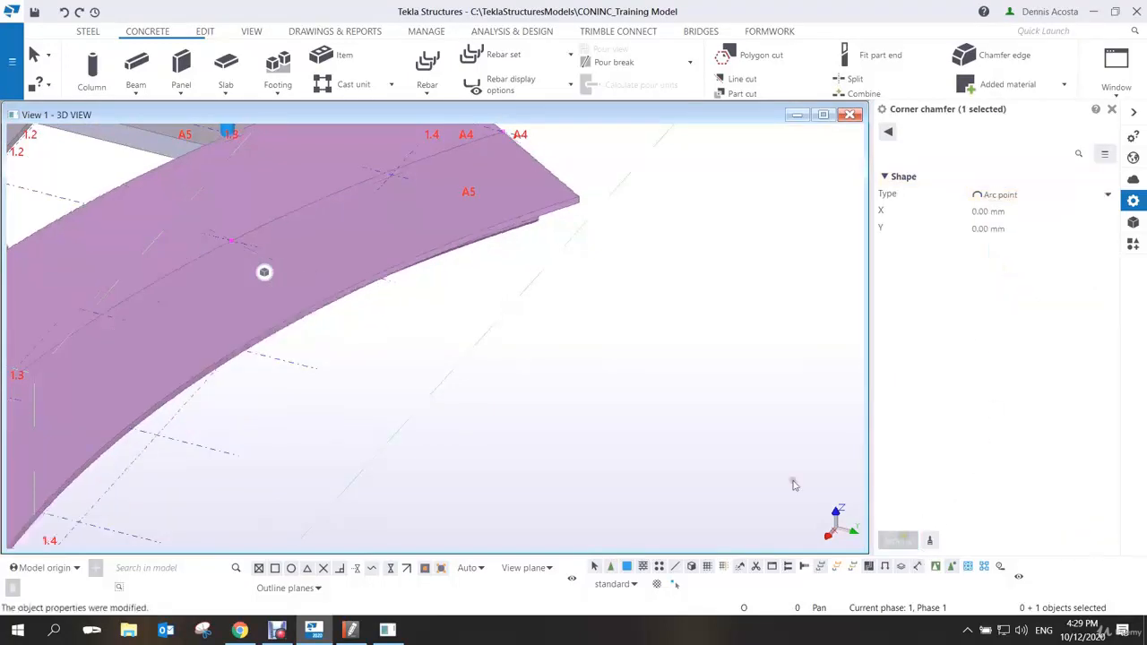
Raise the curved polybeam's end point near A4 with a linear move of dZ 1000 mm
scroll(556, 367, down, 5)
ctrl+middle_drag(491, 335, 507, 312)
scroll(507, 311, up, 5)
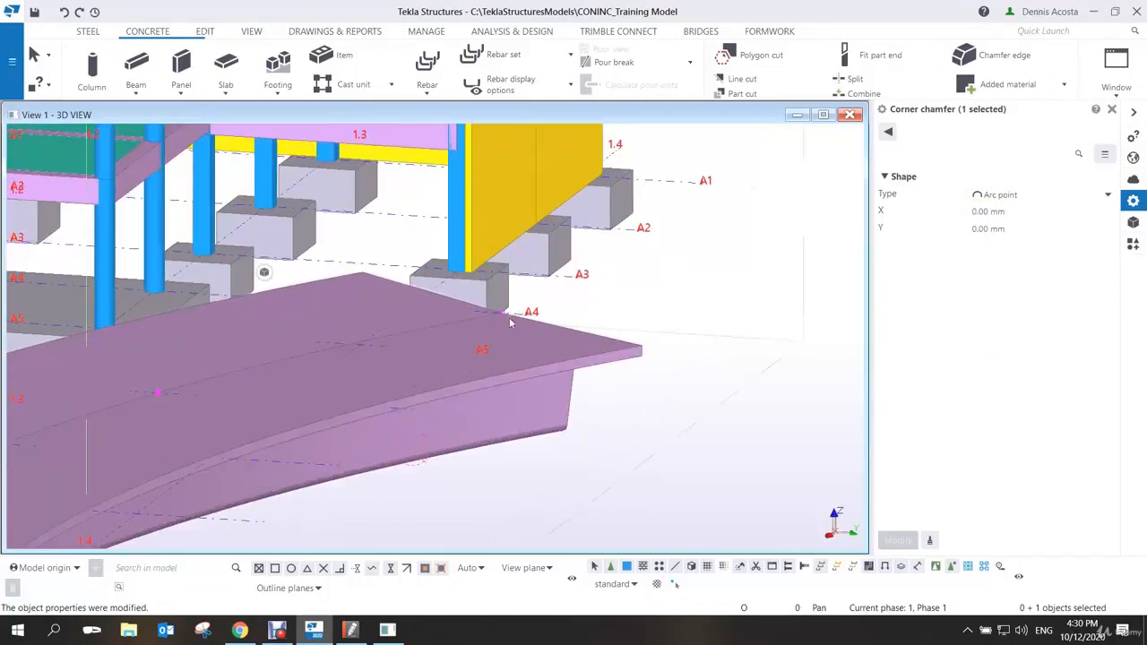
right_click(504, 319)
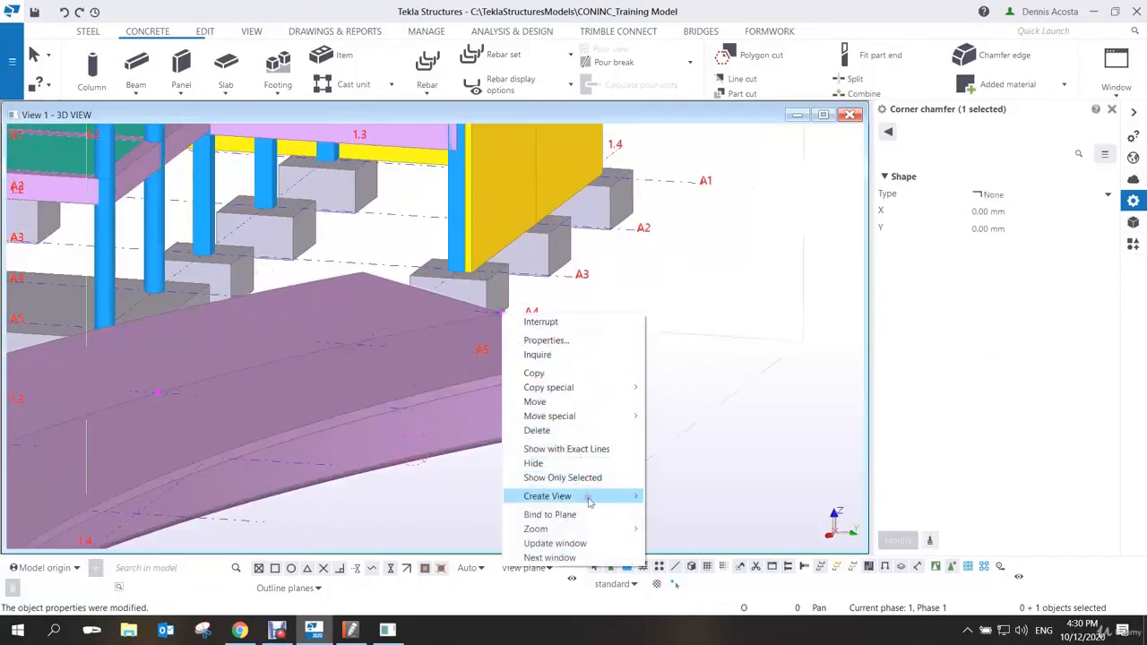
mouse_move(628, 416)
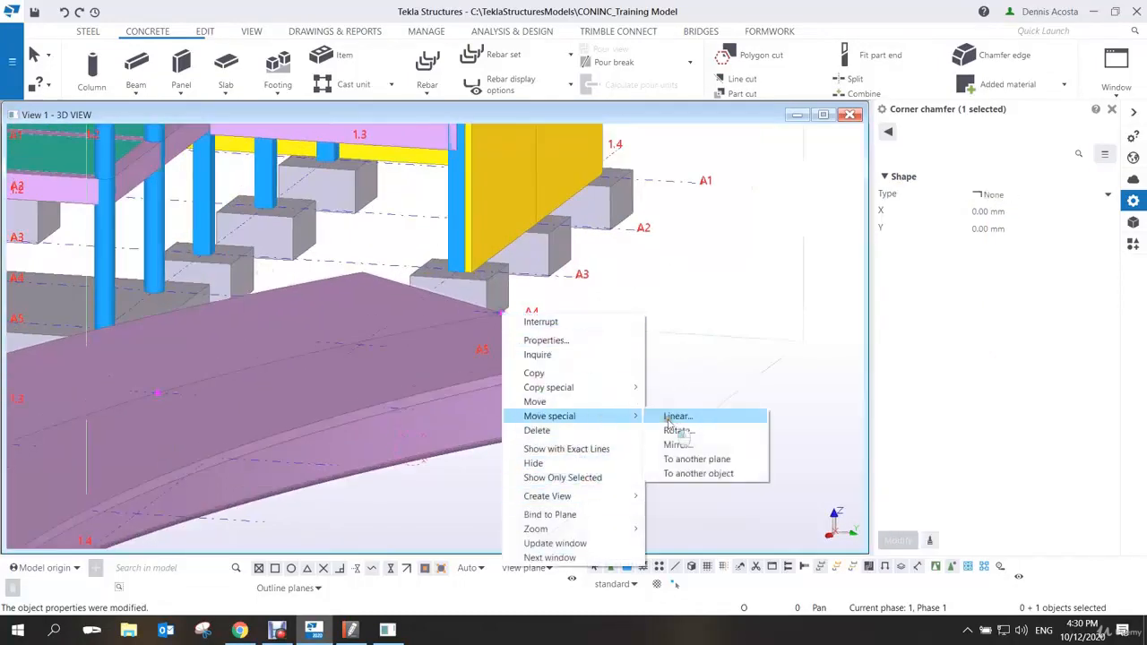
click(678, 416)
drag(733, 258, 591, 259)
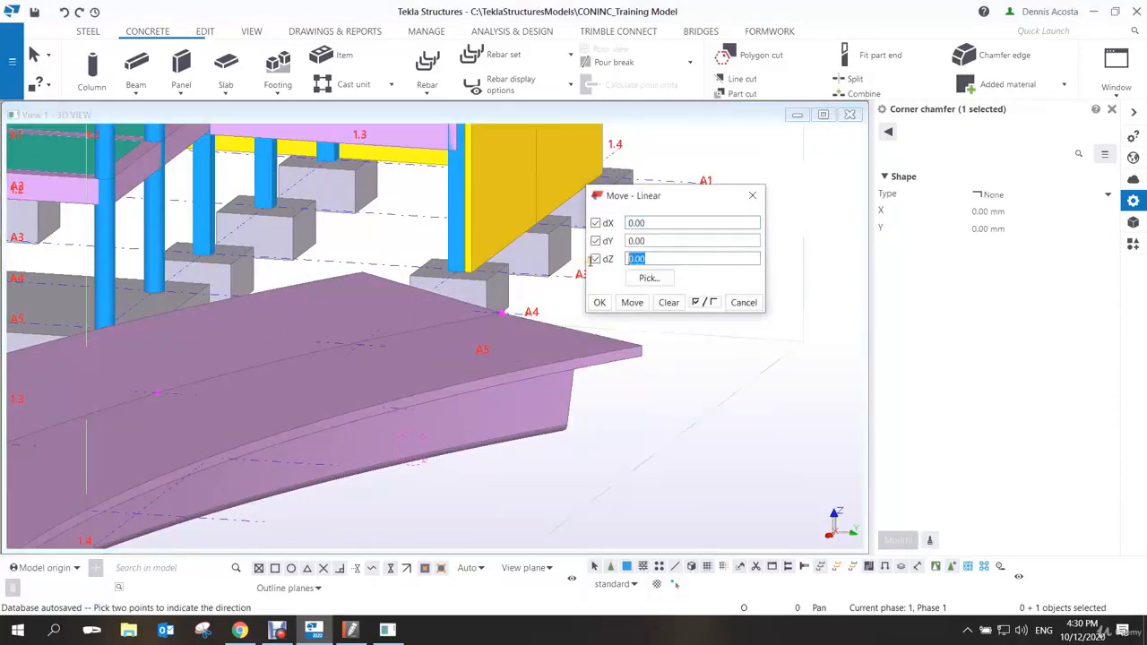
text(1000)
click(632, 302)
scroll(267, 395, down, 2)
middle_drag(267, 396, 421, 368)
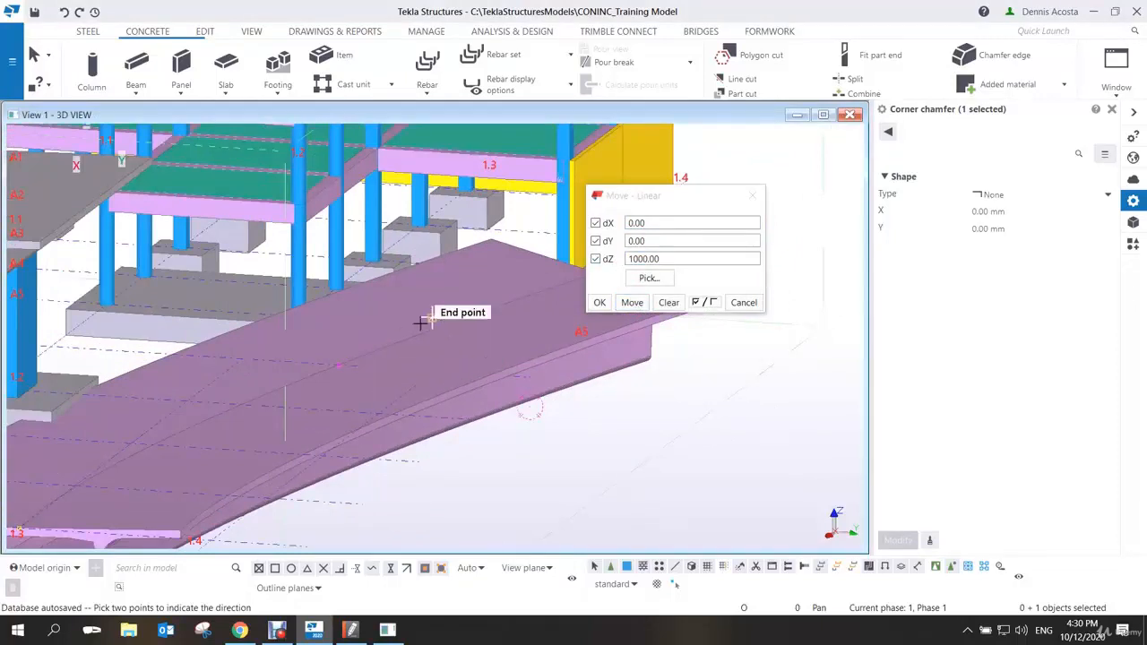
click(632, 302)
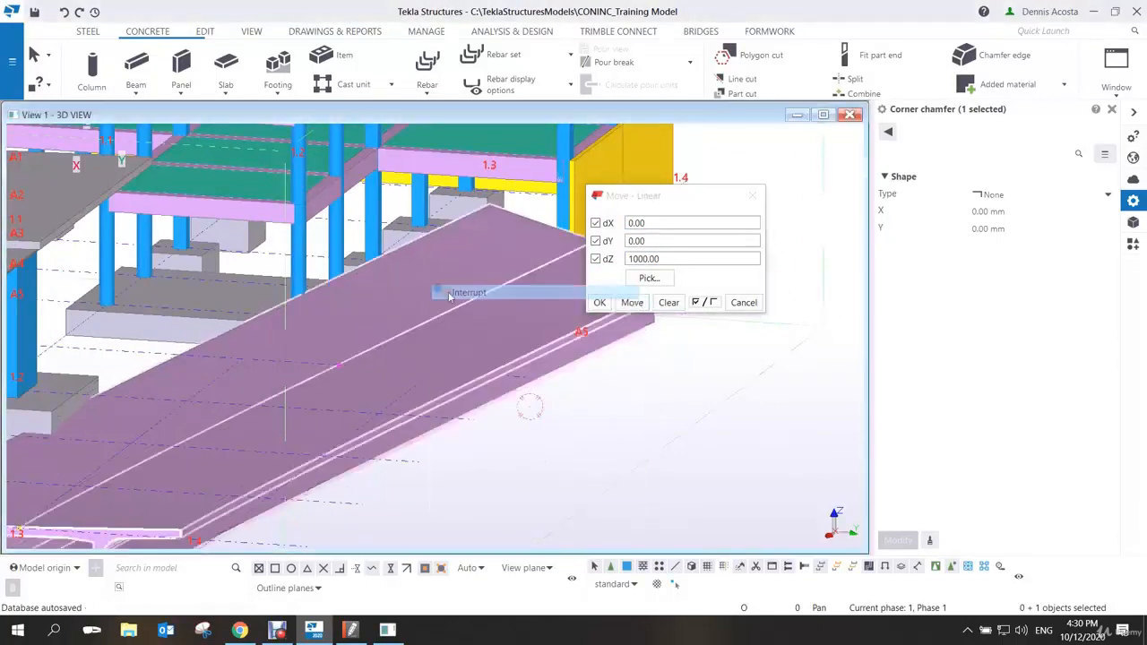
Apply the linear move of dZ 1000 mm to the polybeam's middle arc point and close the move settings
click(340, 363)
click(630, 303)
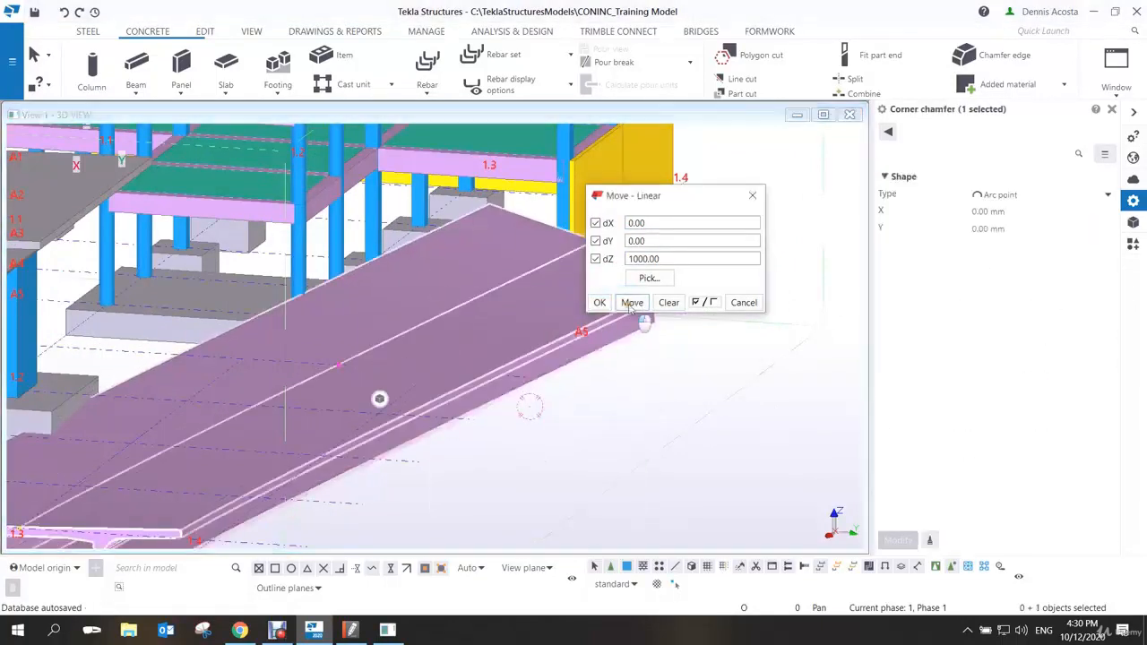
click(600, 302)
Isolate the curved BG1000 polybeam in the 3D view with Show Only Selected
scroll(604, 400, down, 4)
mouse_move(604, 400)
ctrl+middle_down()
mouse_move(520, 379)
mouse_move(557, 361)
mouse_move(167, 375)
ctrl+middle_up()
click(544, 389)
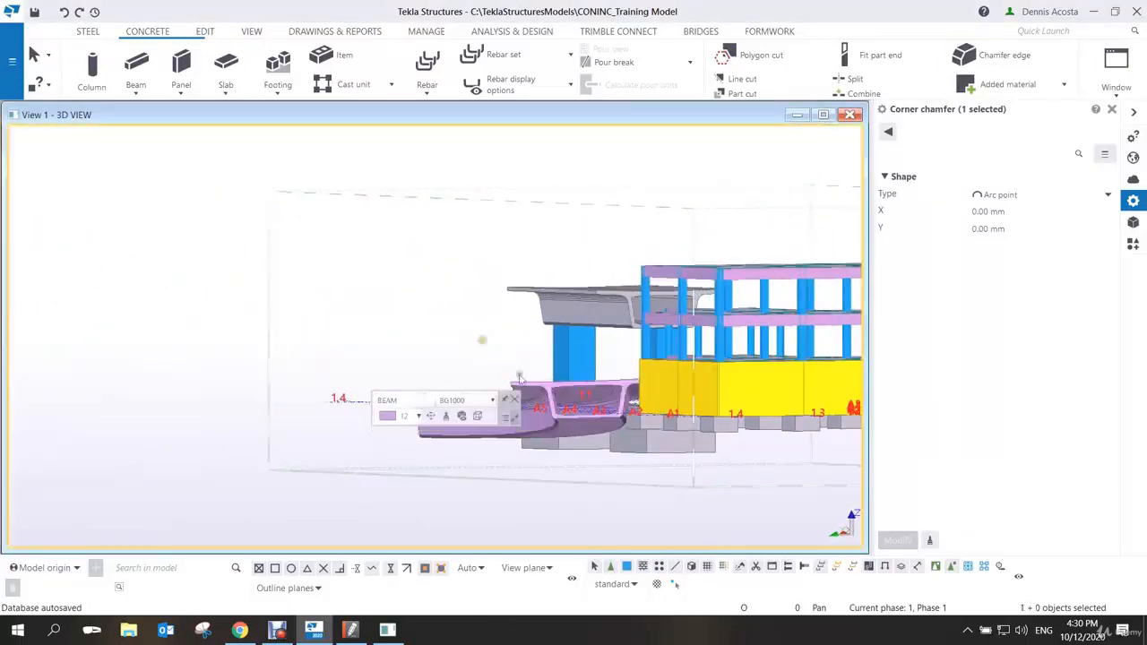
middle_drag(551, 389, 550, 270)
scroll(549, 271, up, 8)
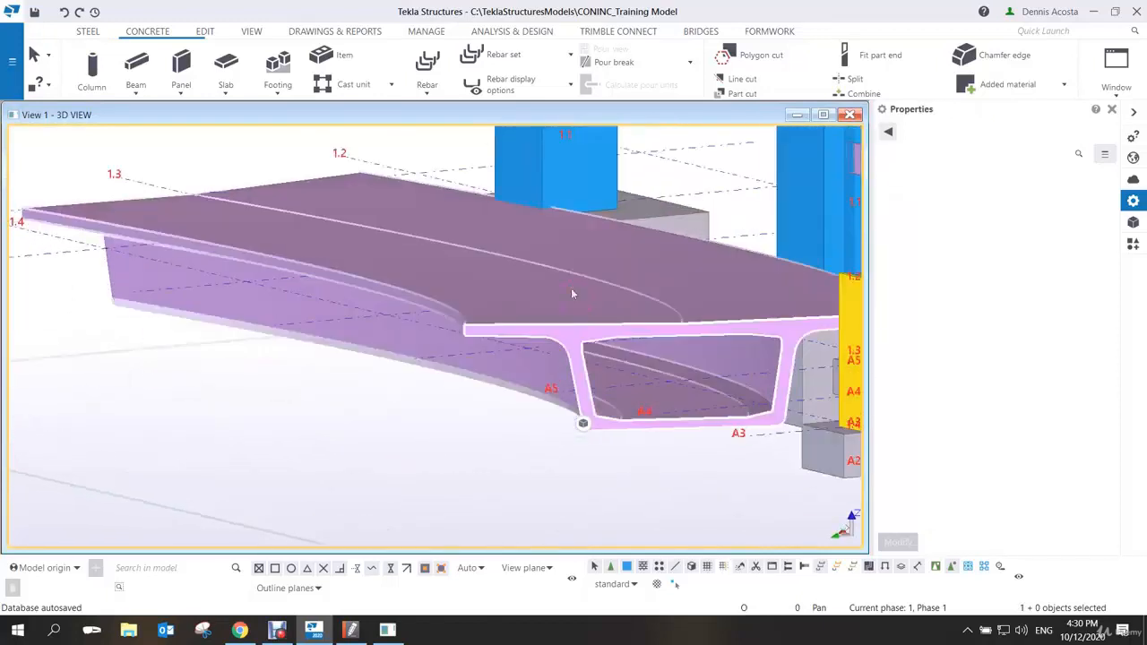
right_click(509, 289)
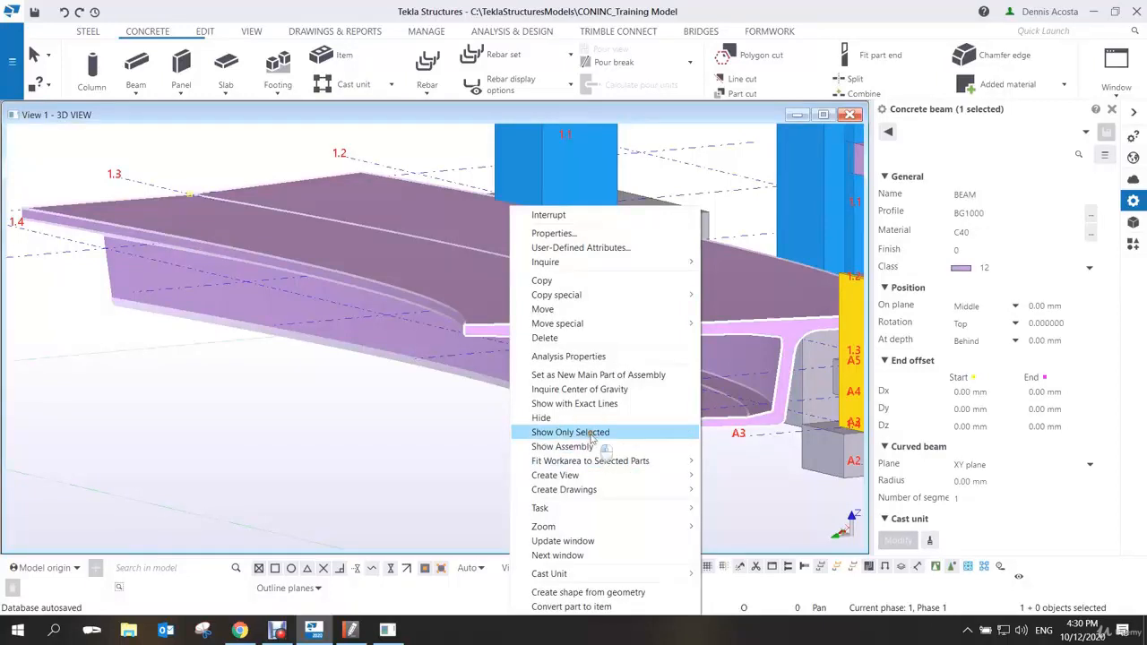
click(579, 432)
scroll(531, 420, down, 2)
ctrl+middle_drag(487, 403, 550, 449)
middle_drag(550, 449, 594, 371)
scroll(635, 368, down, 2)
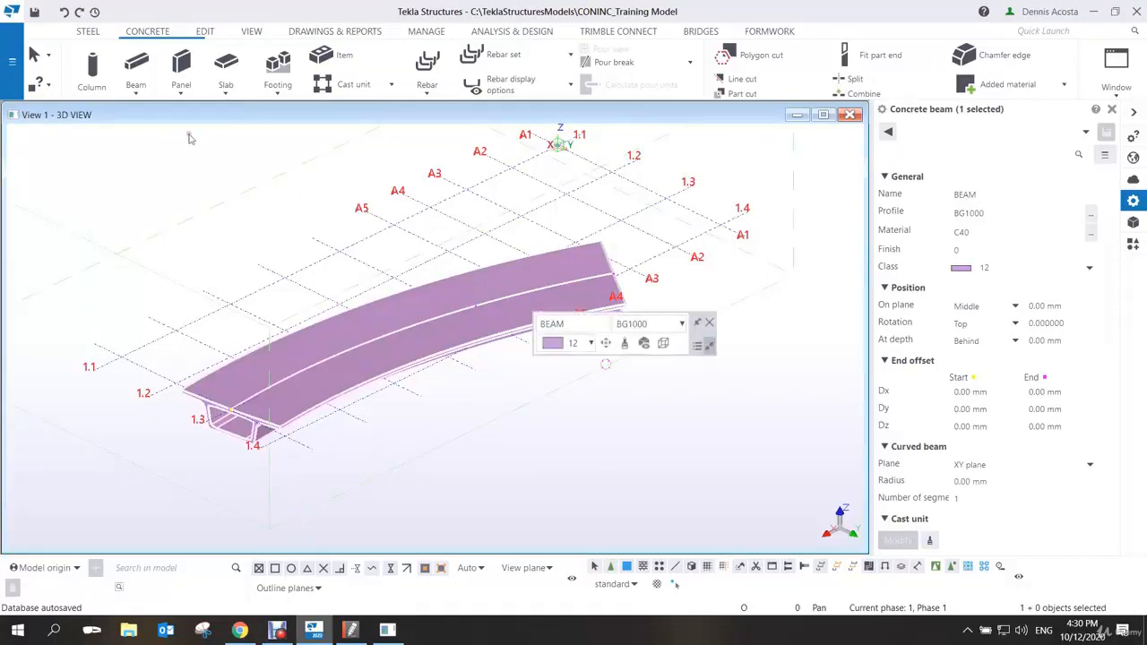
Start the concrete Polybeam command
click(137, 94)
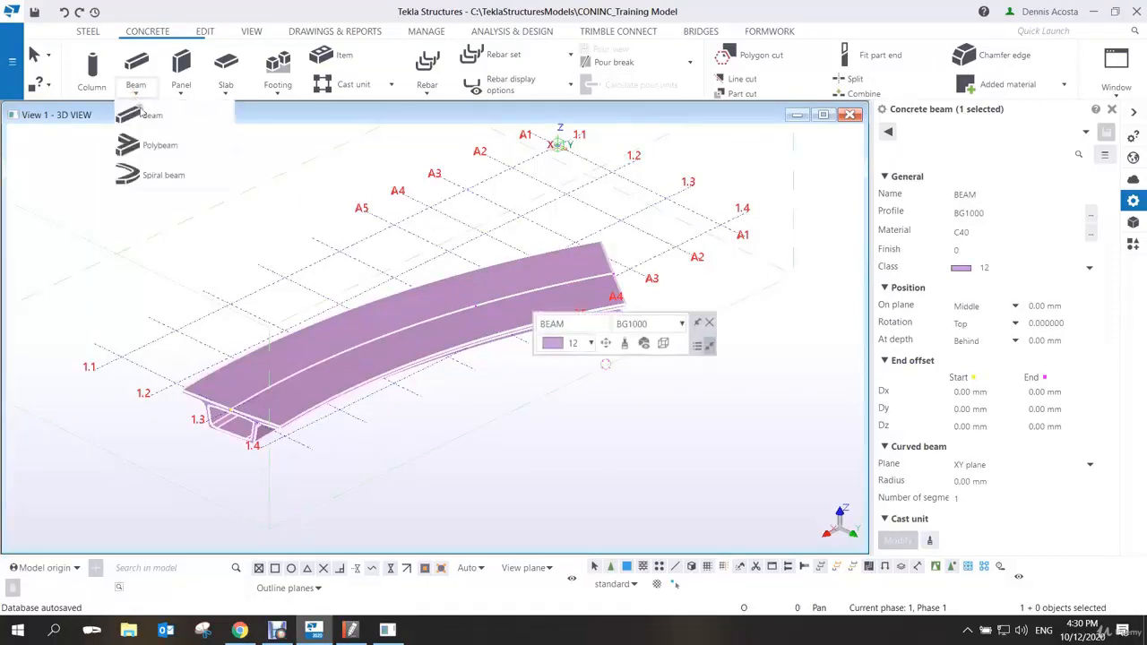
click(159, 152)
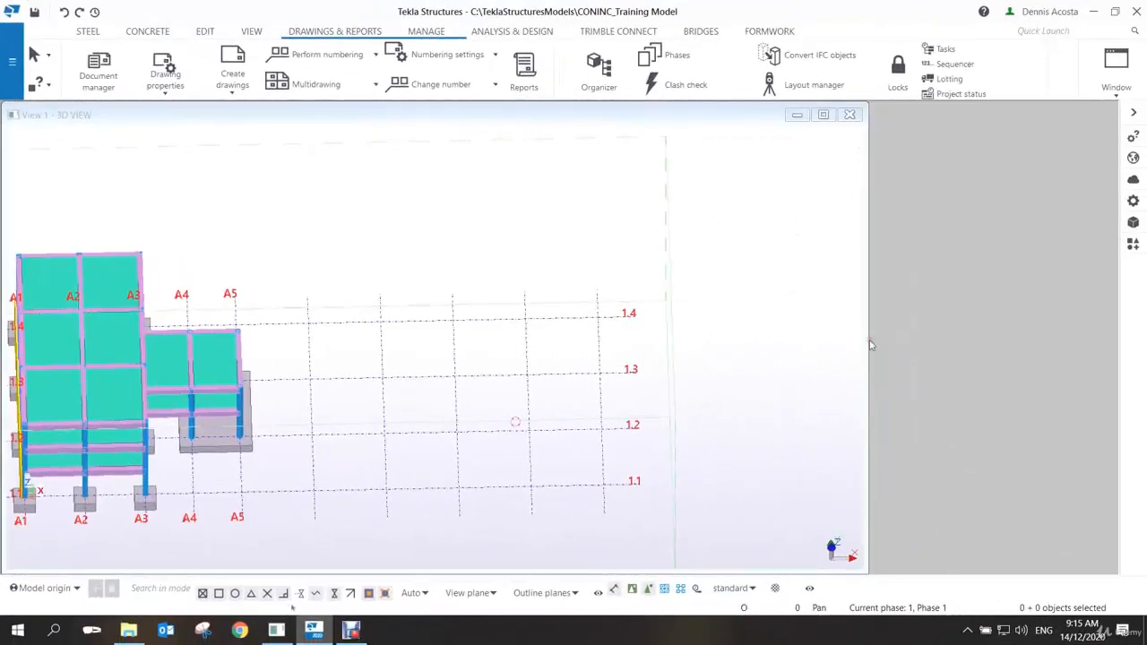
Widen the 3D view window across the workspace and turn the building to an angled view
drag(869, 344, 1120, 371)
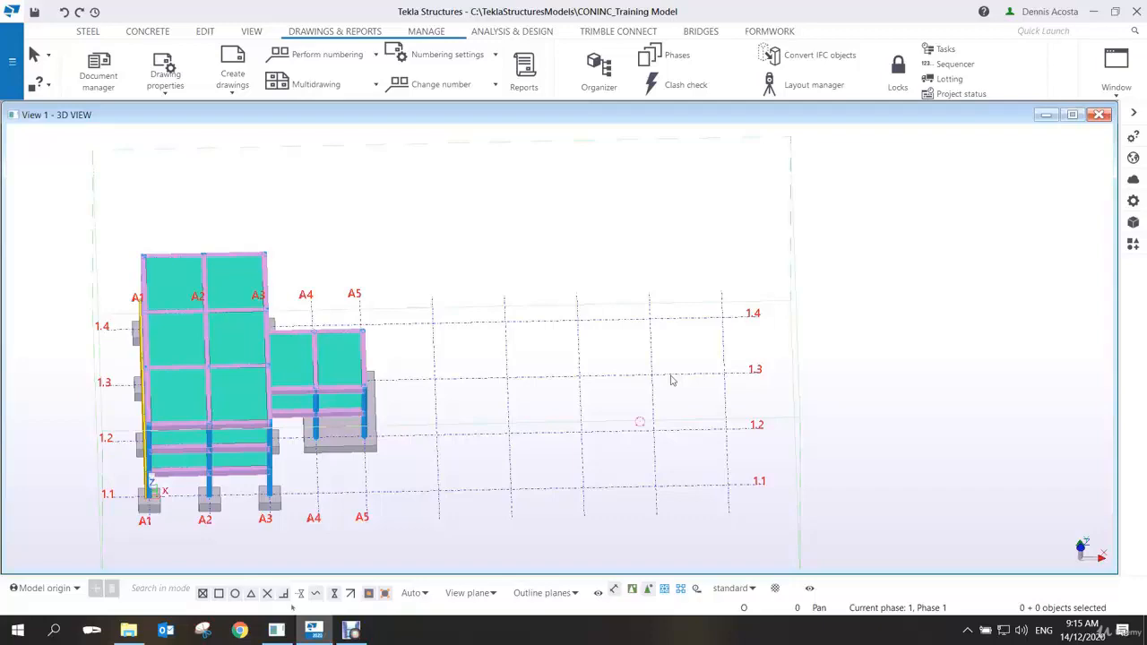
scroll(579, 405, down, 2)
scroll(654, 420, up, 2)
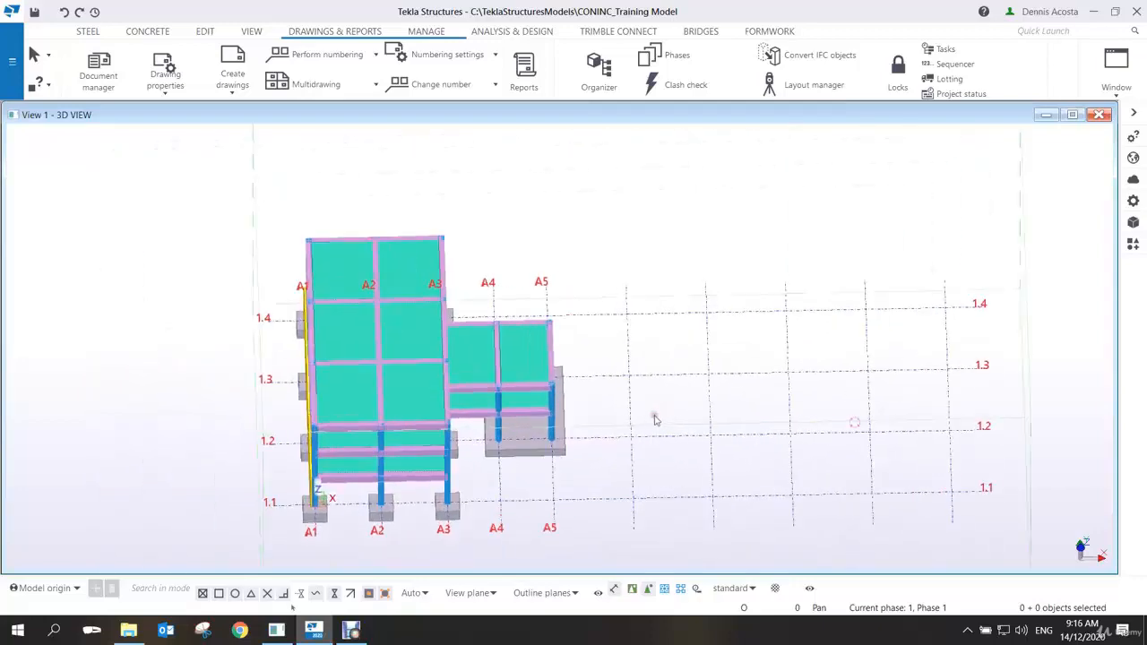
ctrl+middle_drag(654, 419, 588, 353)
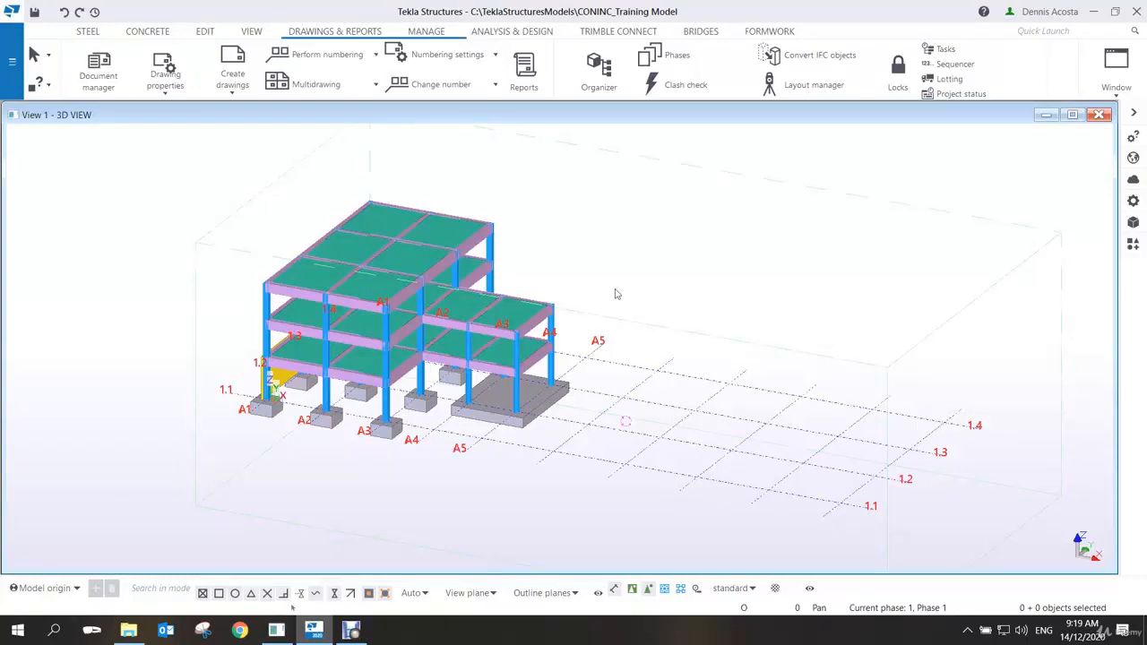
click(353, 632)
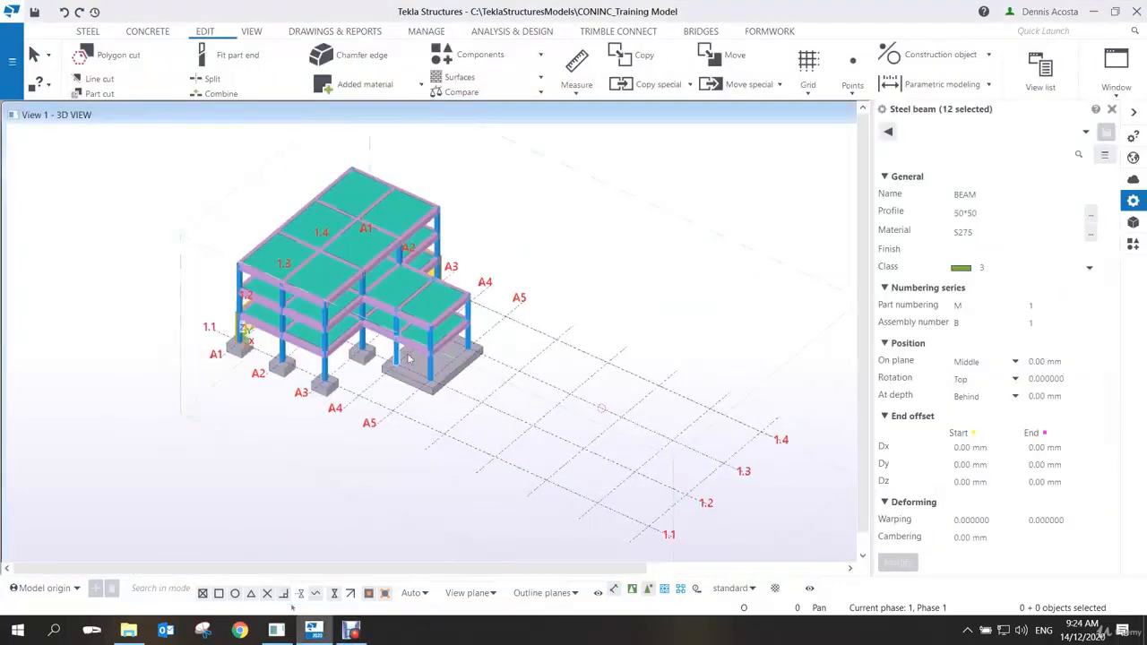
Examine the concrete building's columns, beams, slabs and footings in the 3D view
scroll(409, 358, up, 3)
scroll(405, 353, down, 3)
mouse_move(361, 324)
ctrl+middle_down()
mouse_move(406, 303)
mouse_move(363, 327)
ctrl+middle_up()
scroll(409, 343, up, 4)
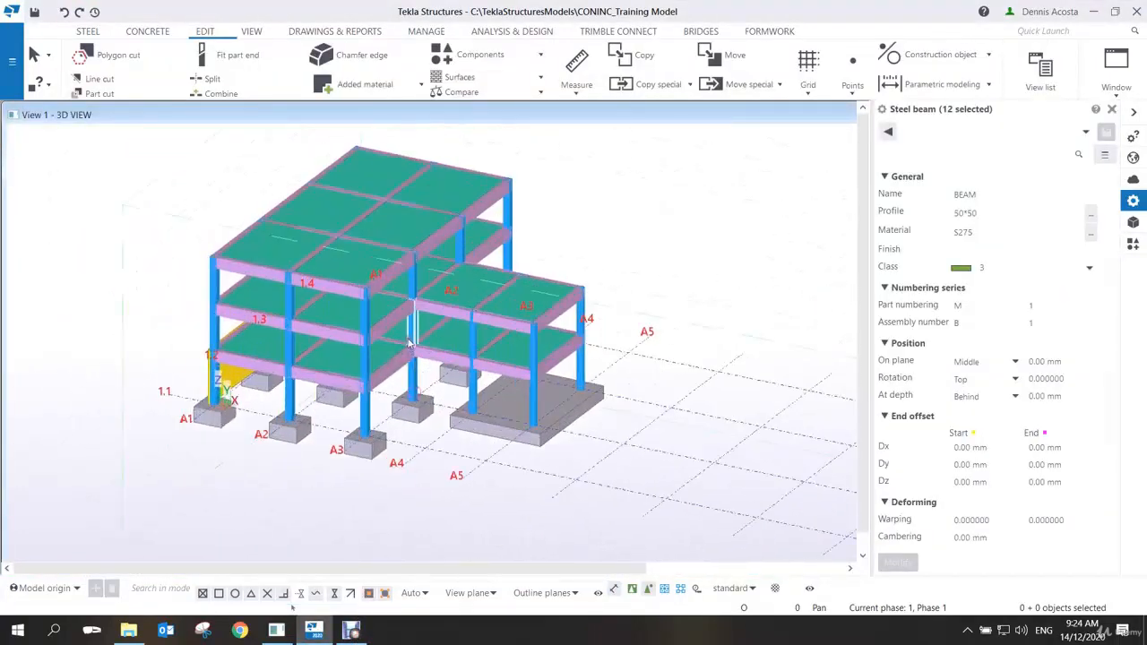
scroll(408, 343, up, 2)
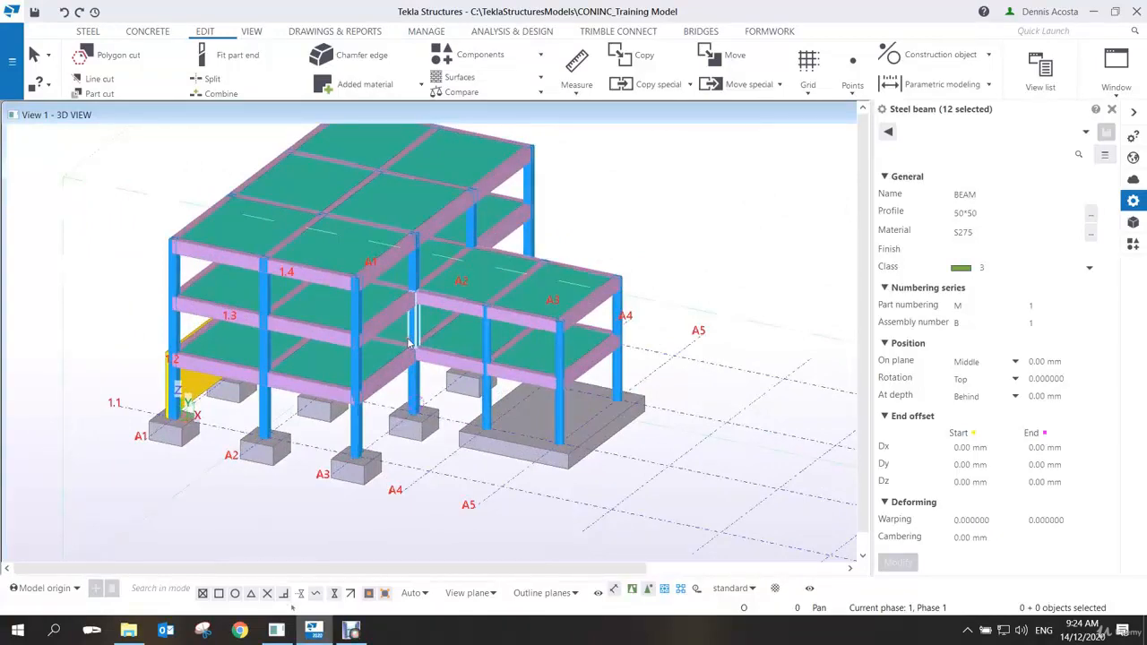
scroll(408, 343, down, 3)
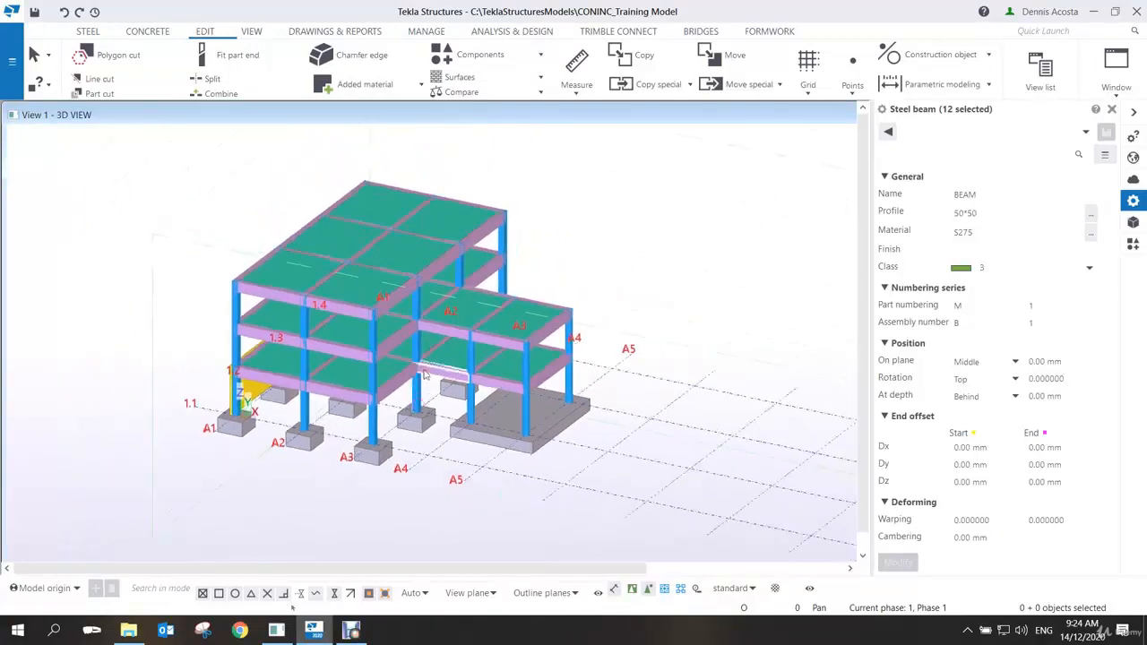
scroll(425, 374, up, 2)
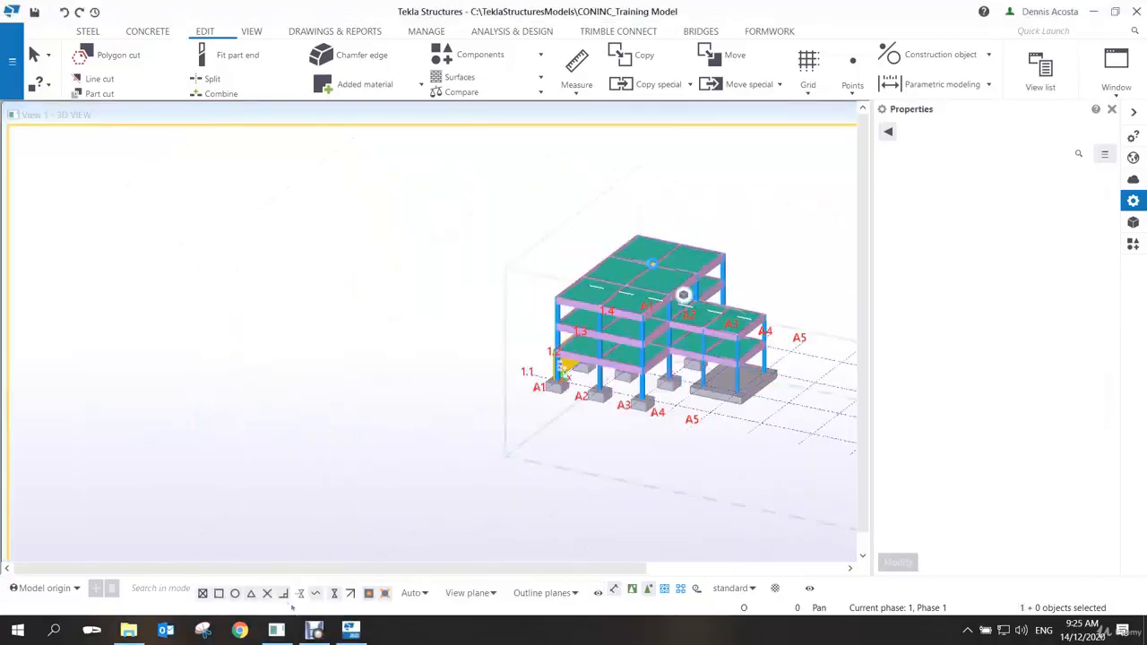
middle_drag(653, 264, 543, 249)
scroll(591, 339, up, 3)
middle_drag(591, 338, 517, 384)
scroll(514, 382, down, 2)
Select all parts of the building at once, clear the selection, and look over the frame from another angle
drag(243, 156, 687, 518)
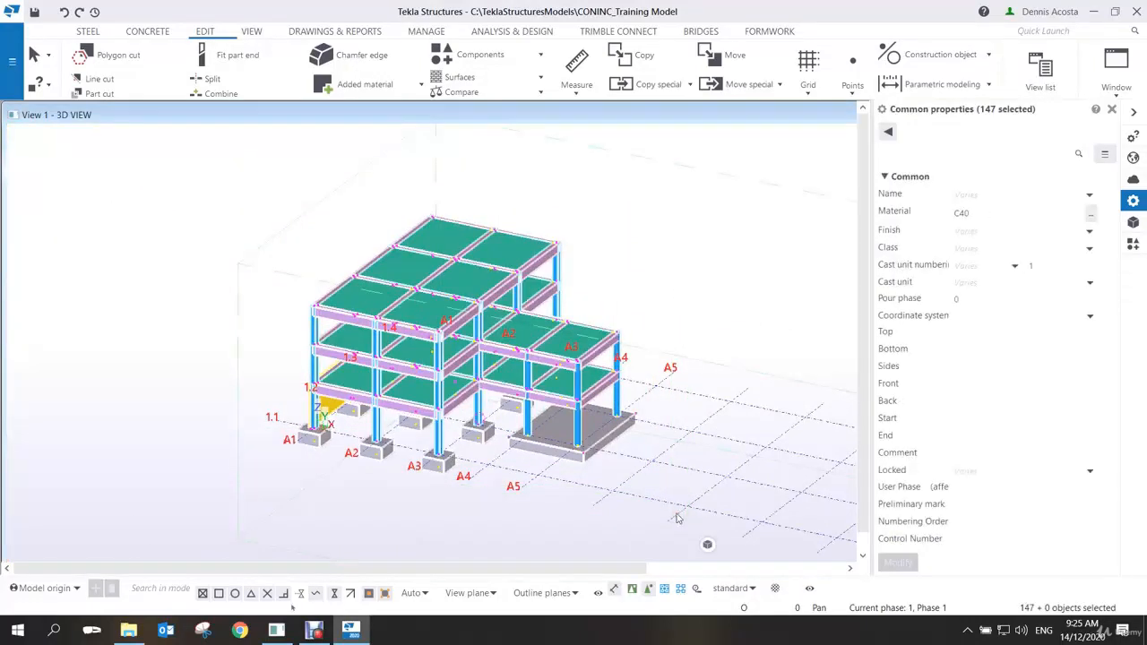
click(669, 333)
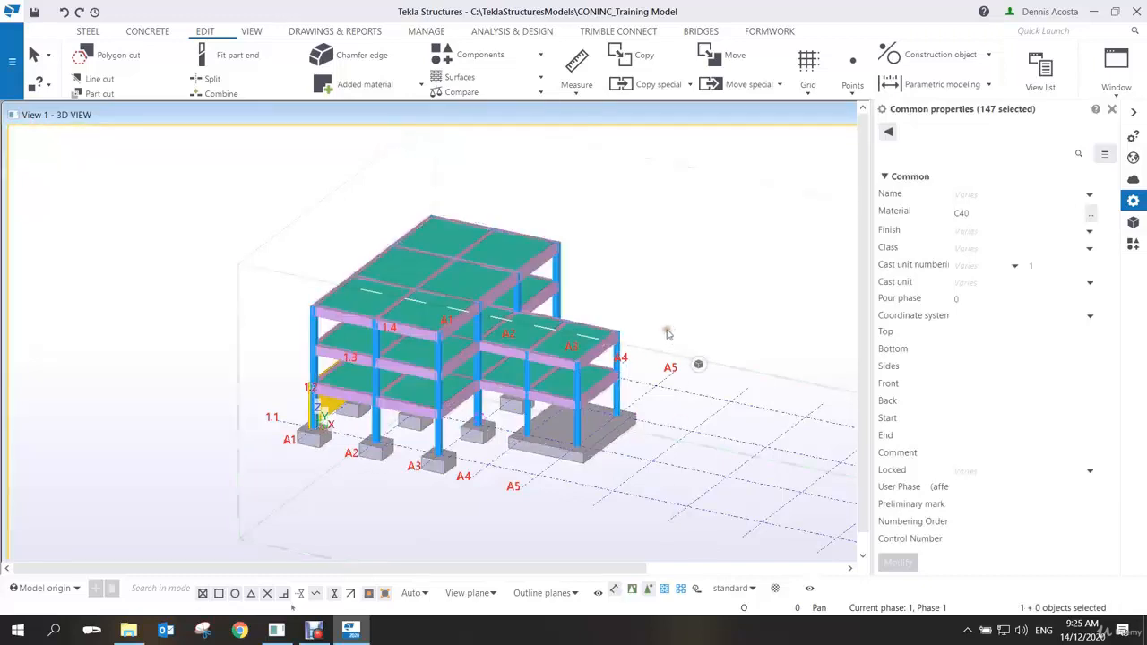
middle_drag(557, 344, 494, 346)
scroll(431, 371, up, 2)
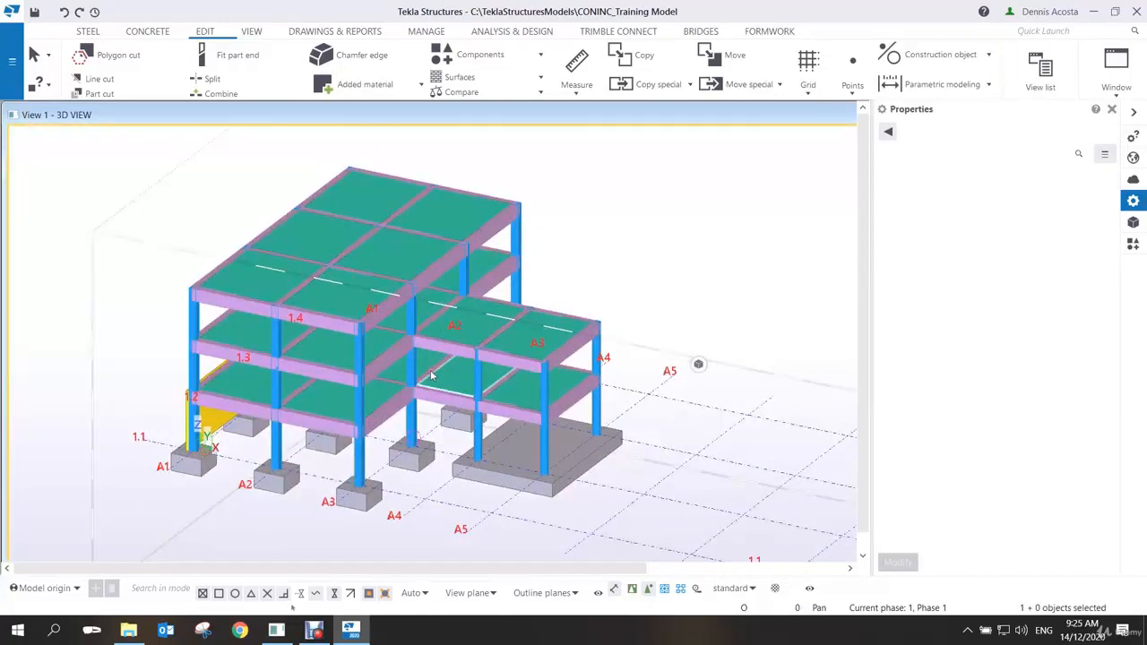
scroll(423, 381, down, 1)
ctrl+middle_drag(423, 381, 304, 368)
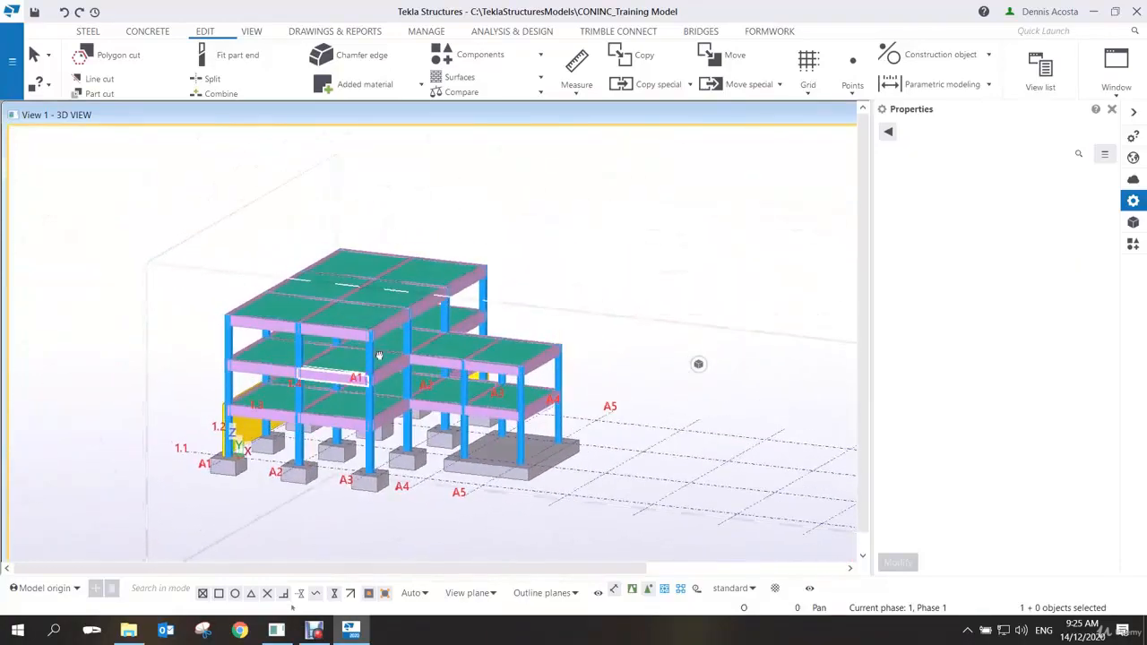
scroll(399, 367, up, 2)
middle_drag(406, 400, 381, 407)
scroll(410, 362, down, 2)
scroll(484, 394, down, 1)
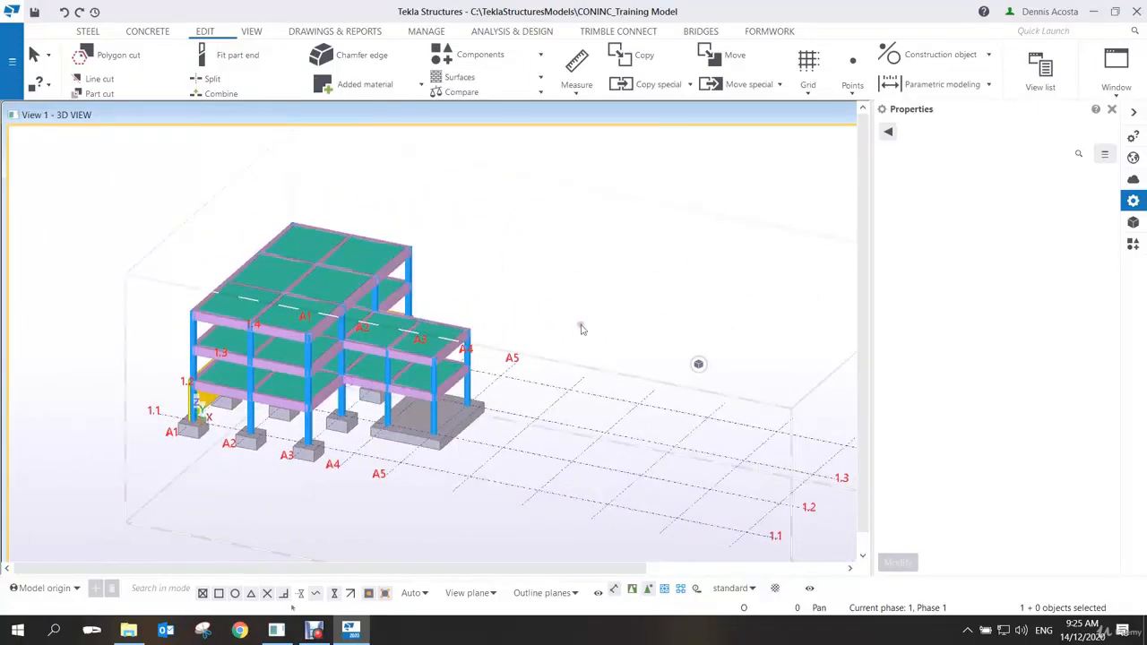
double_click(506, 316)
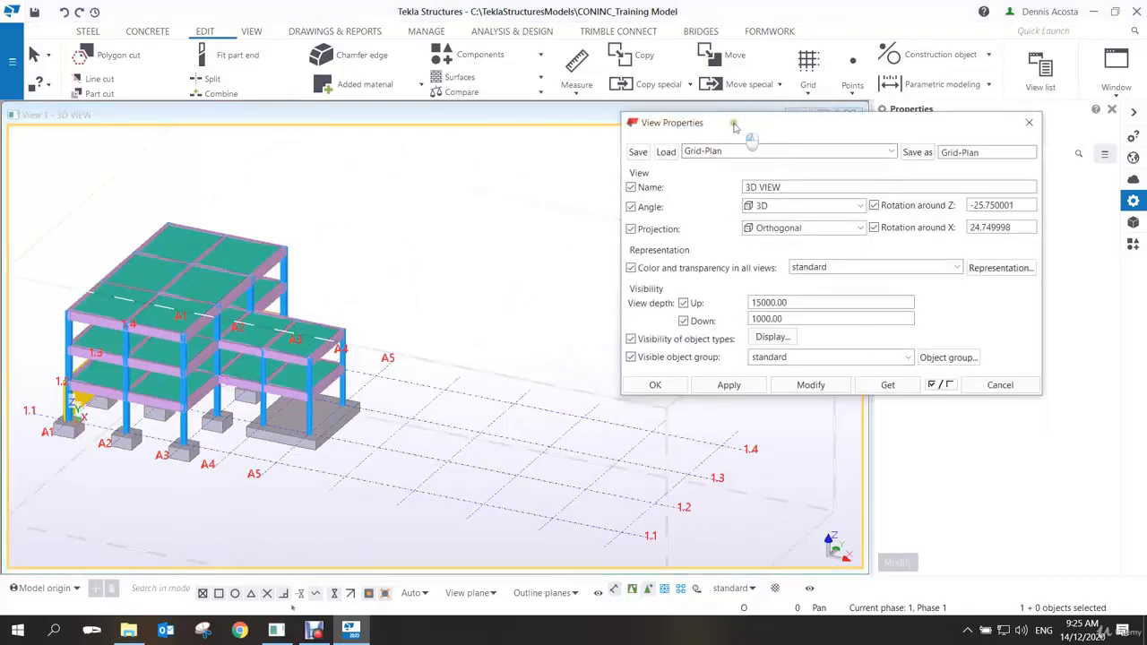
drag(739, 126, 650, 132)
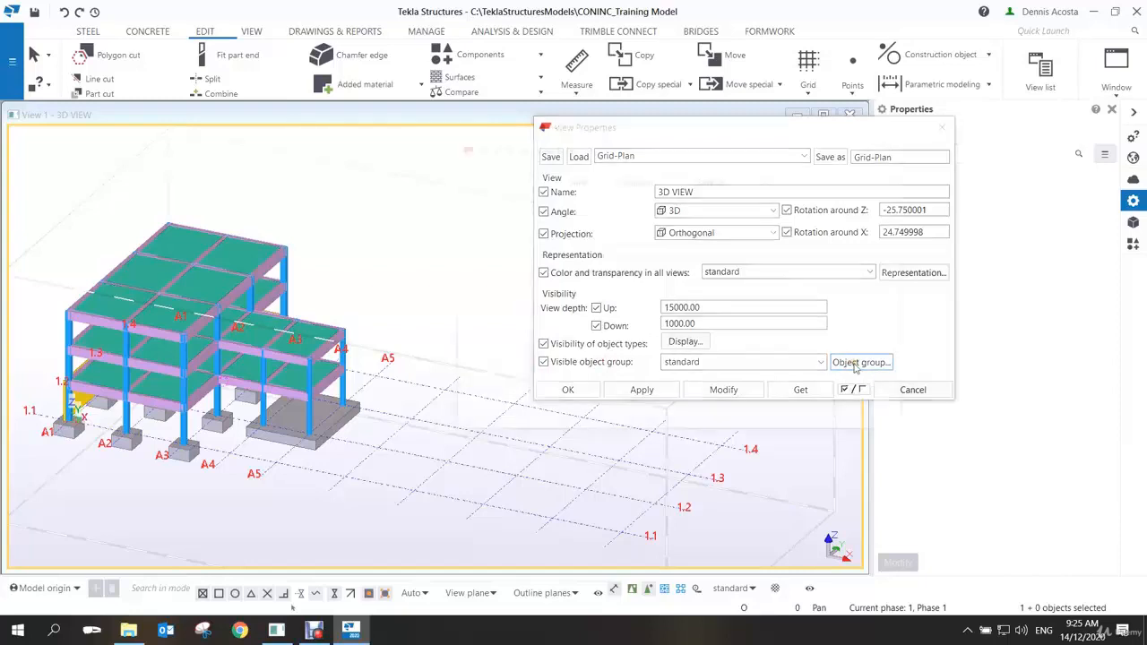
click(858, 363)
drag(724, 146, 540, 258)
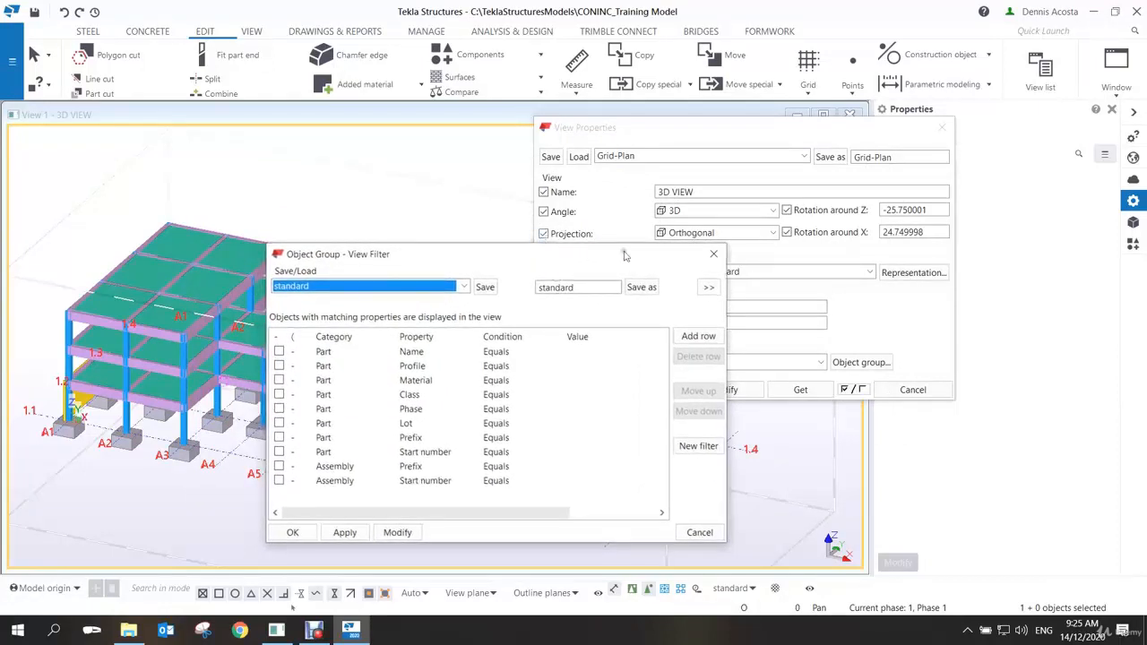
click(713, 255)
click(942, 127)
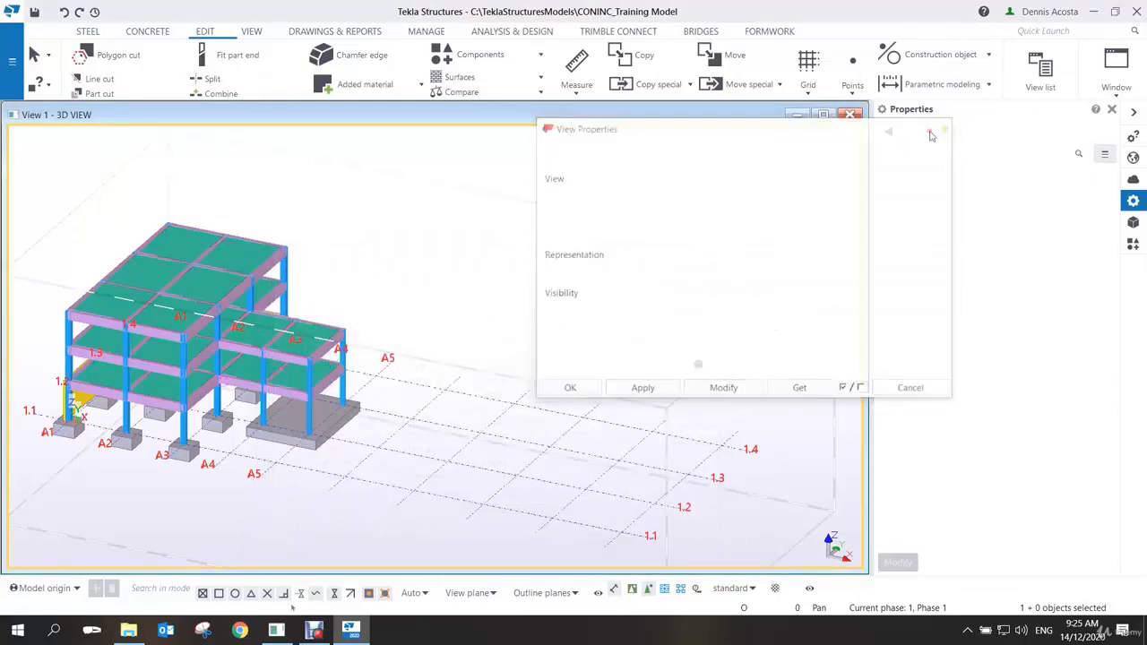
Start a new object group filter from the 3D view's properties and add one filter row to it
double_click(544, 259)
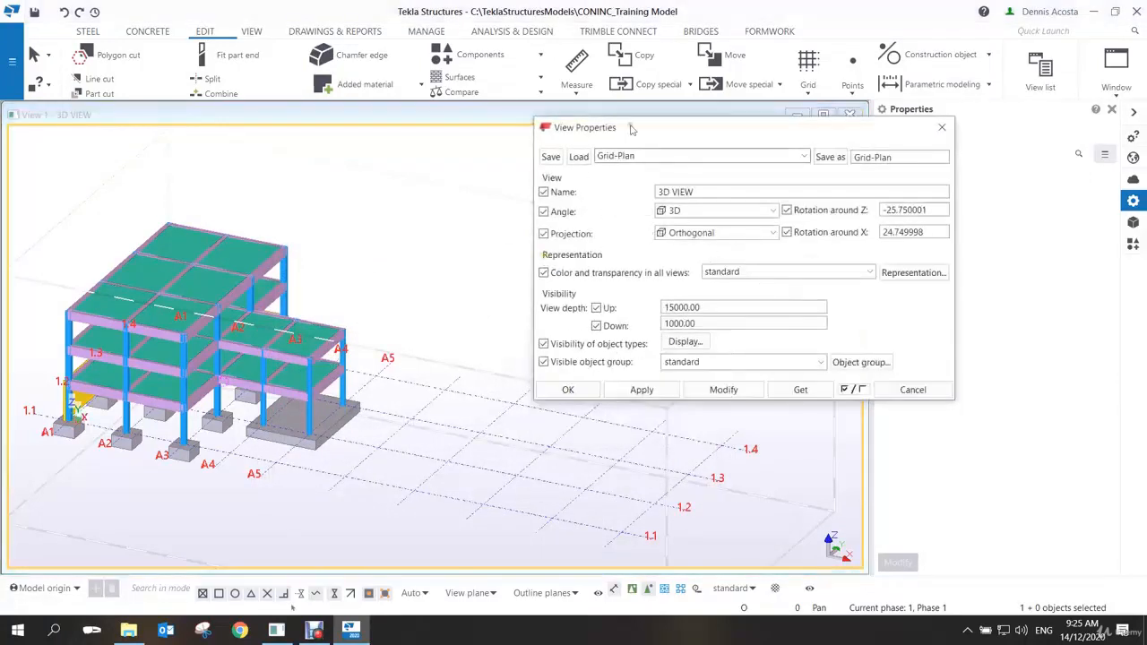
drag(633, 128, 589, 155)
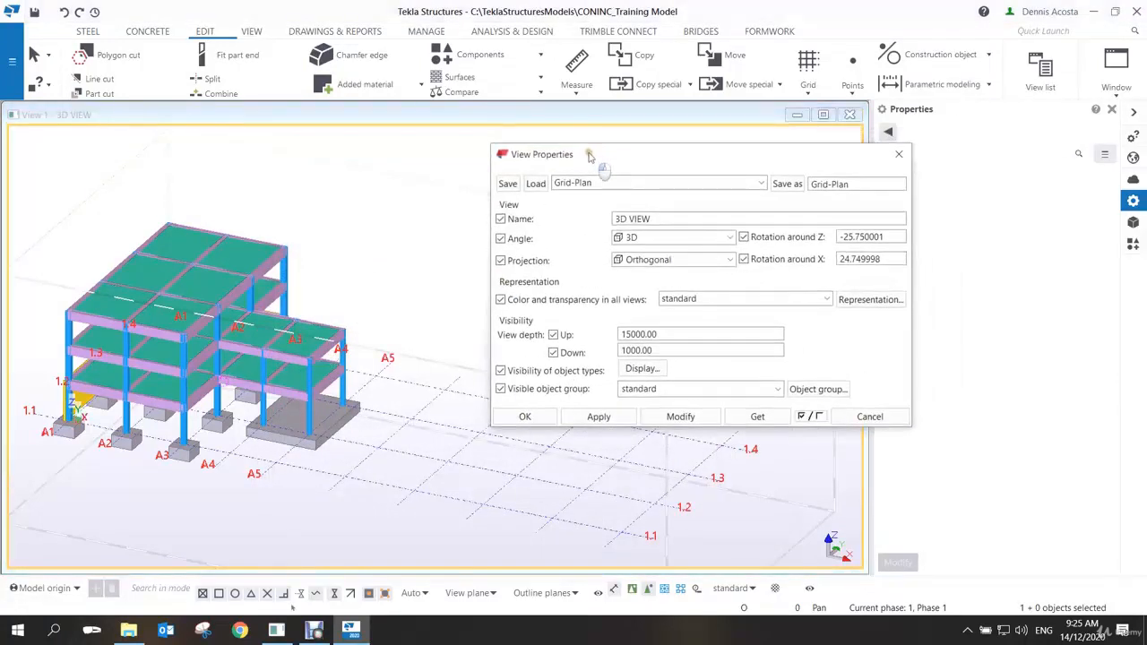
right_click(349, 207)
click(376, 233)
click(815, 391)
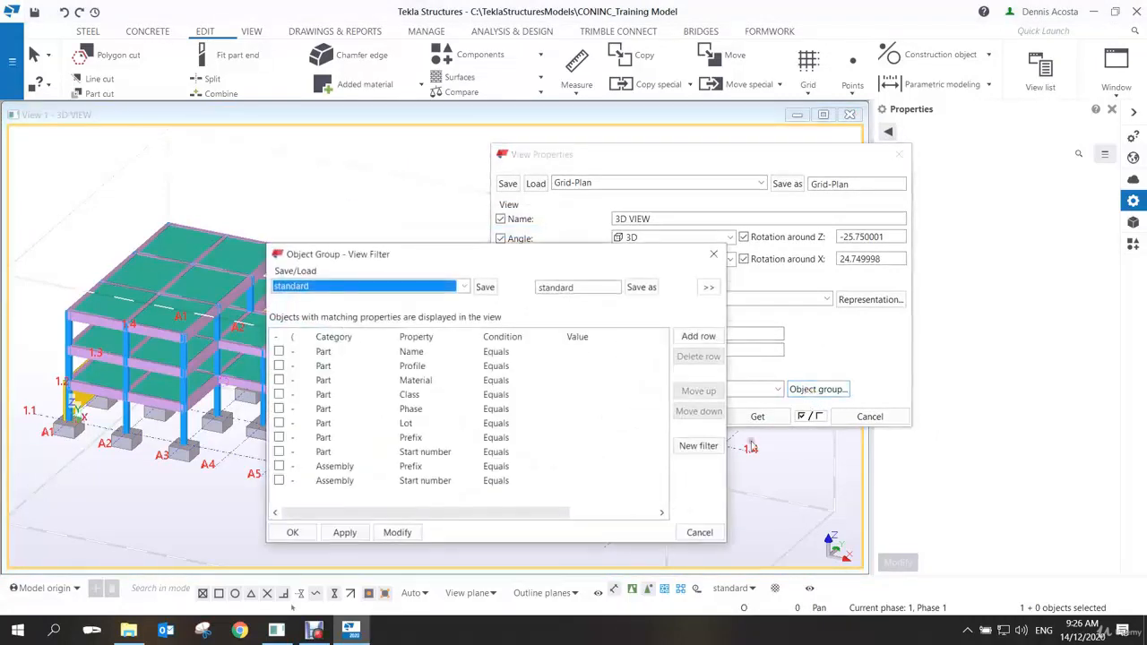
click(696, 447)
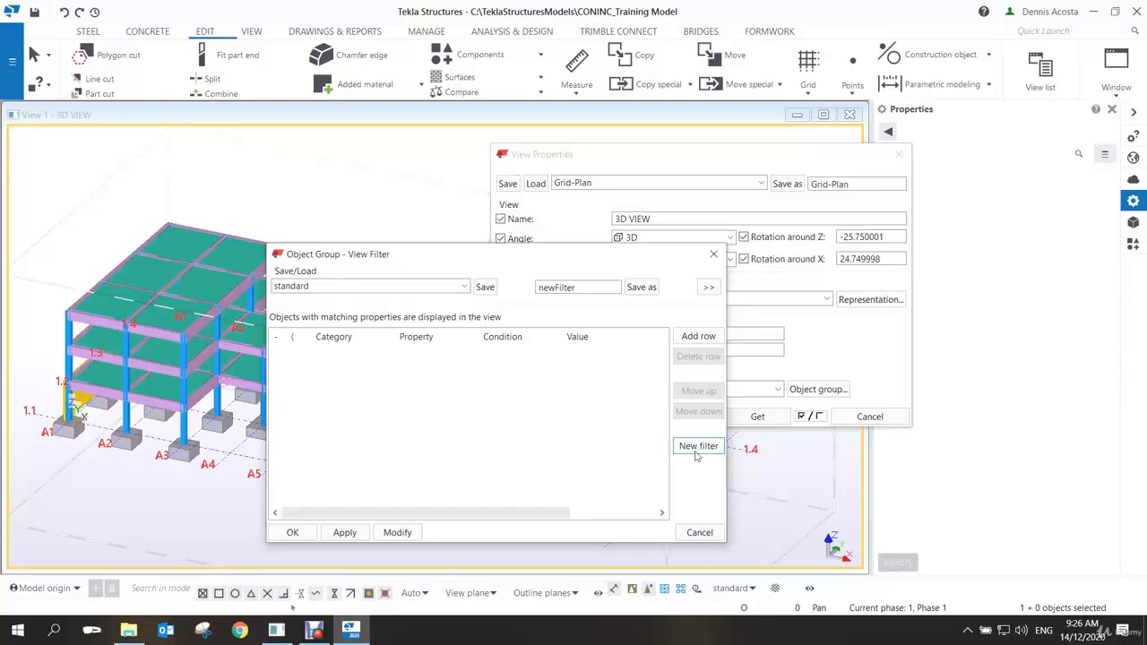
click(690, 341)
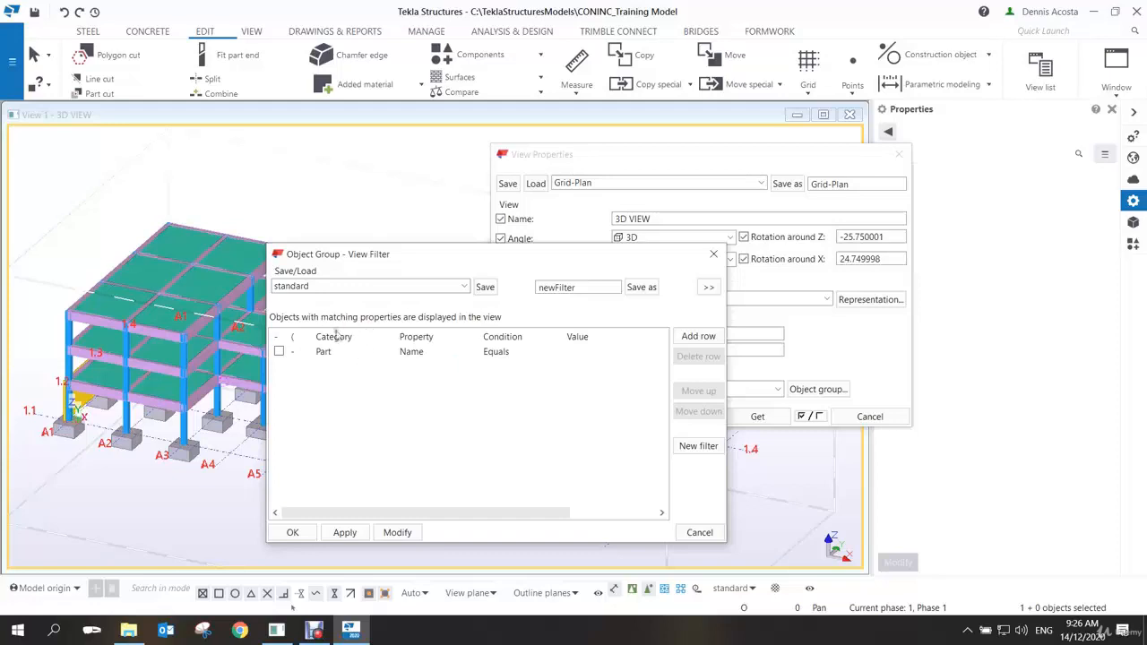
Set the filter row's category to Object and its property to Object type
click(385, 355)
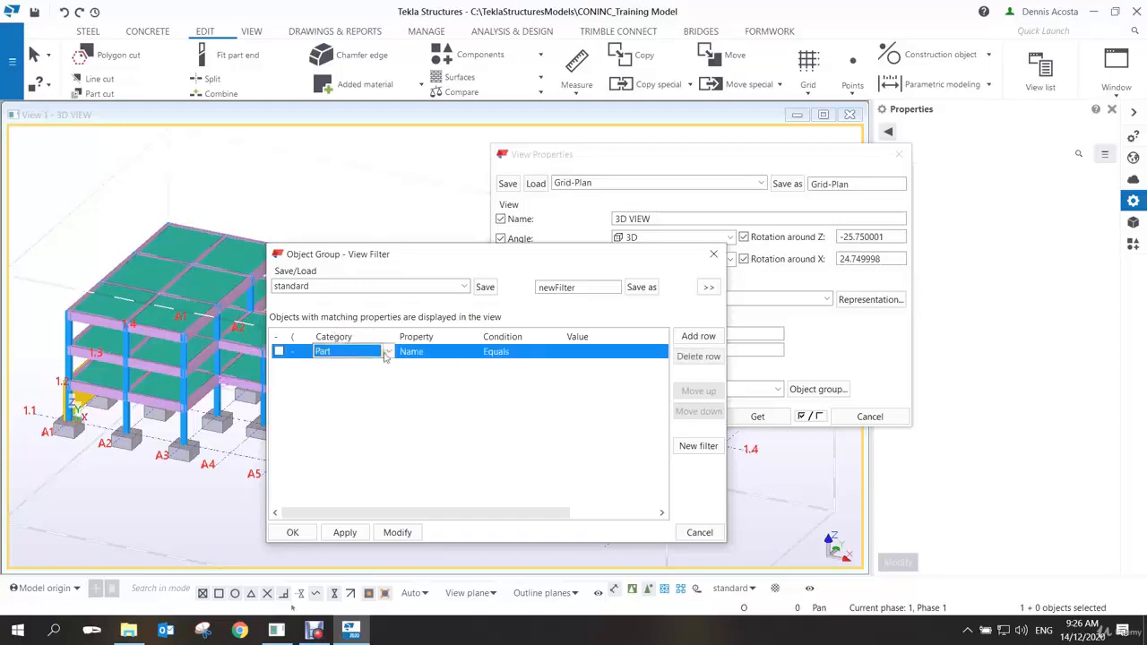
click(388, 352)
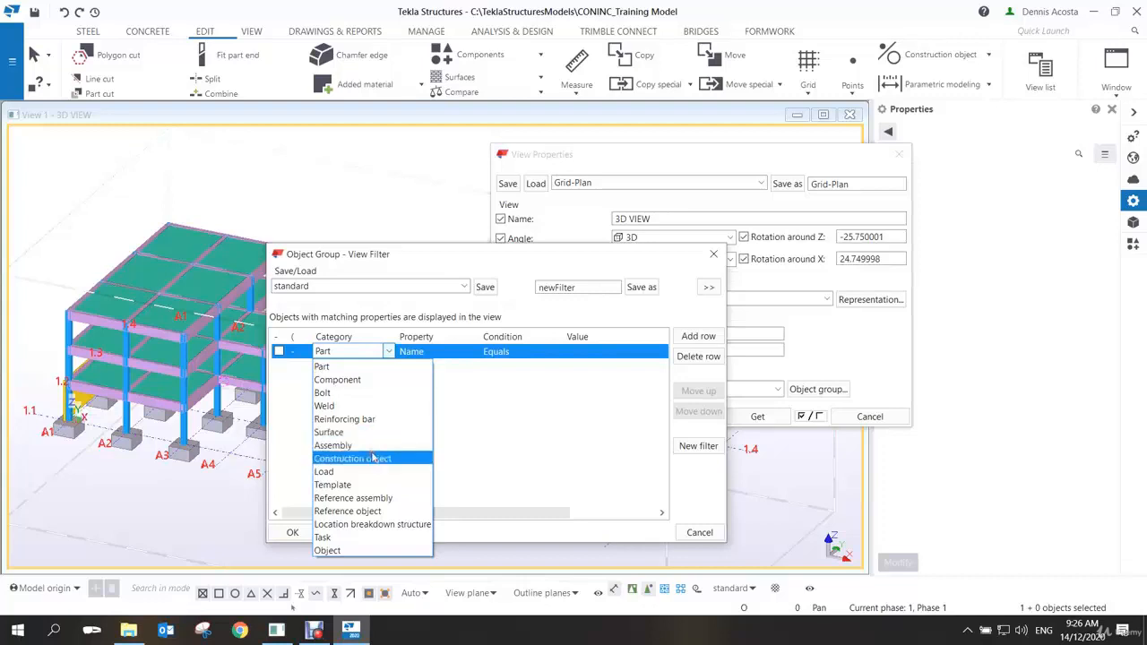
click(351, 550)
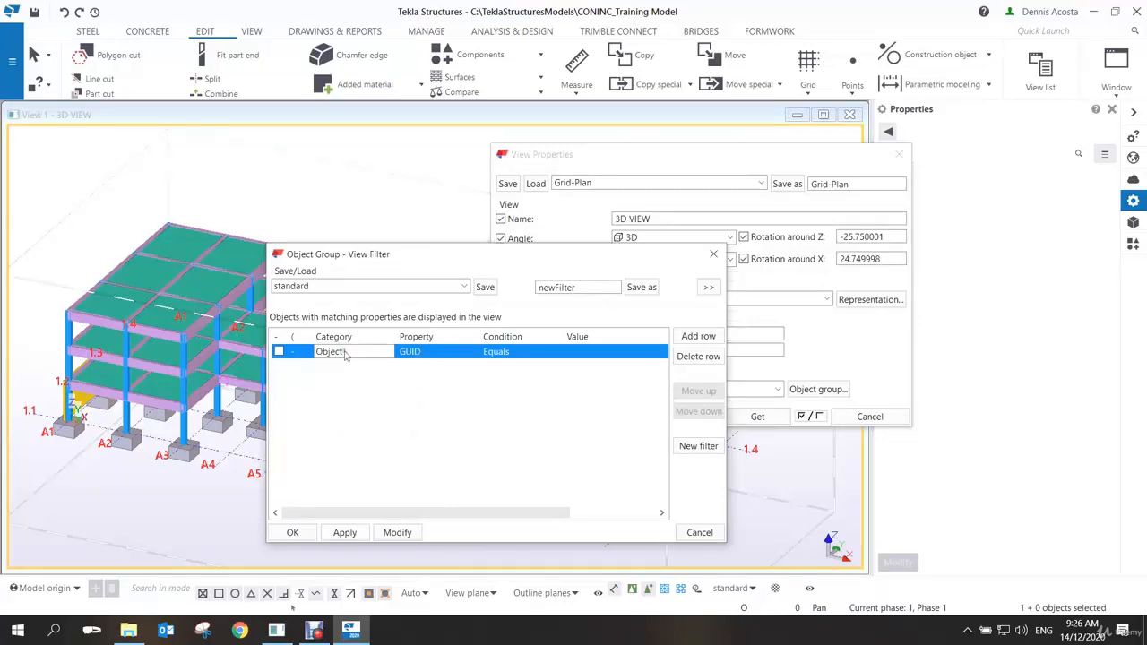
click(464, 353)
click(472, 352)
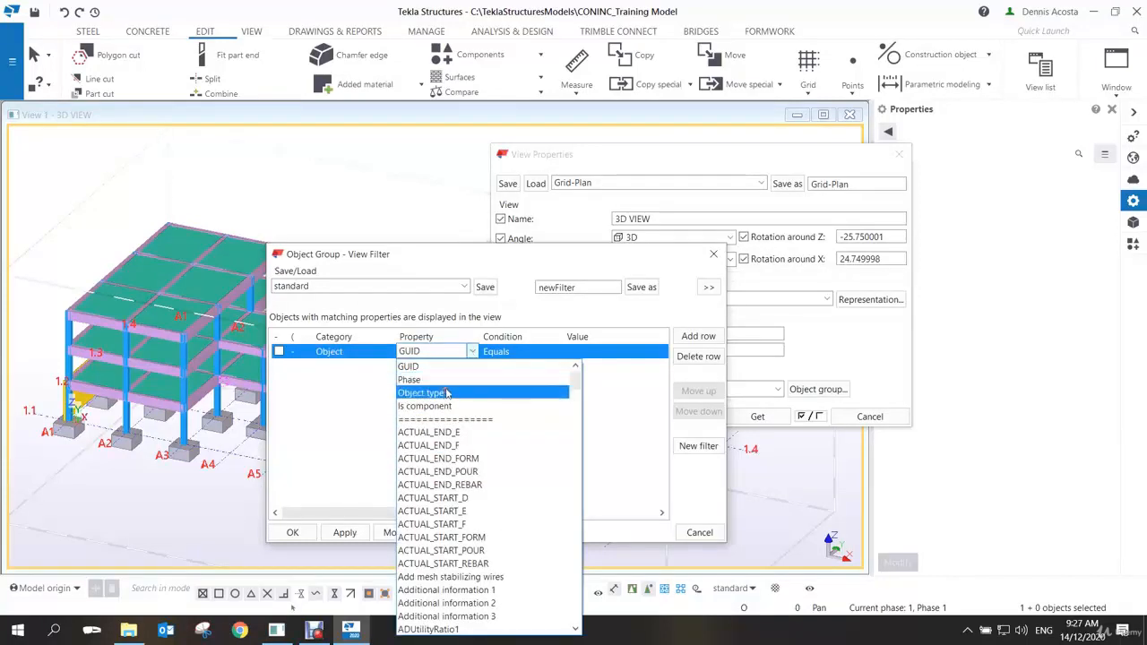
scroll(470, 475, down, 15)
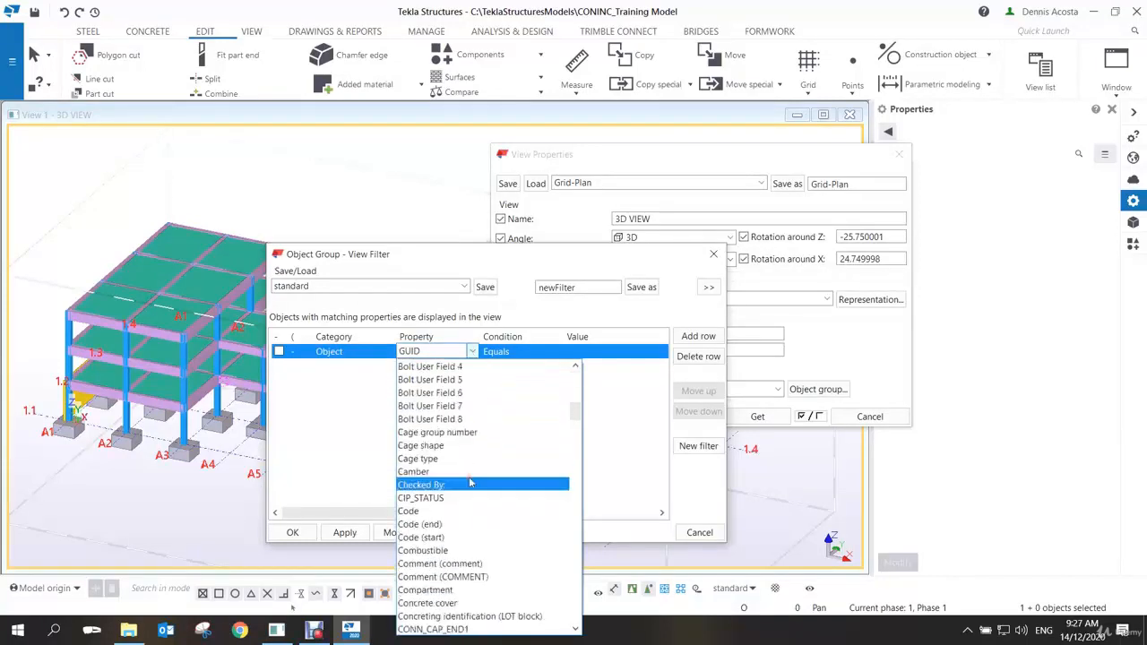
scroll(479, 475, up, 15)
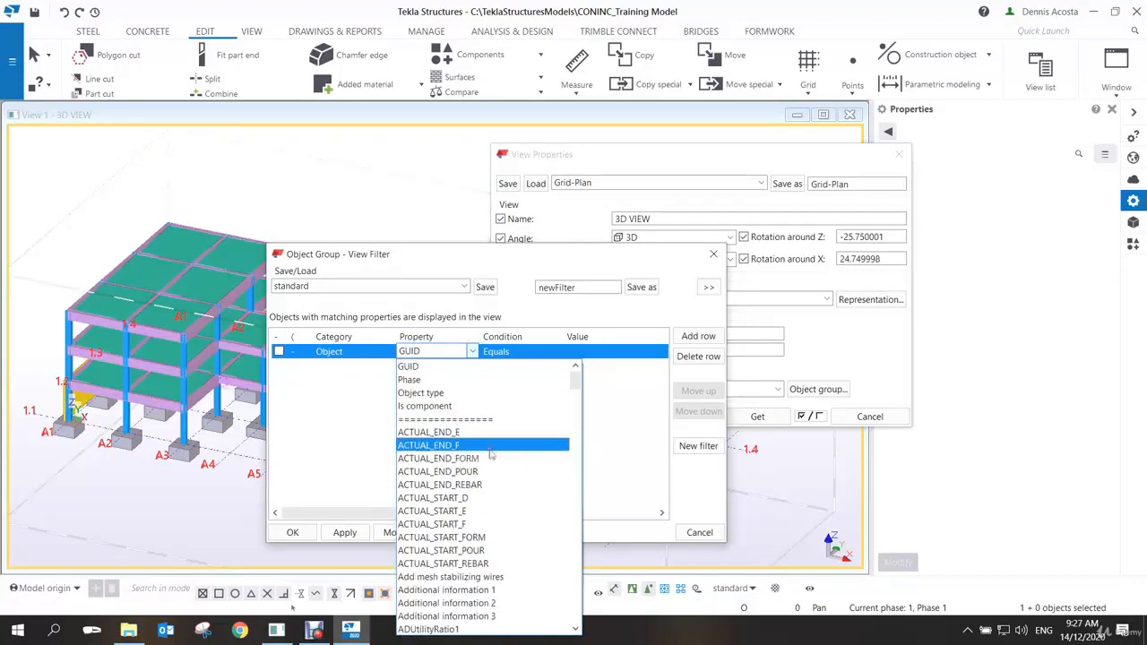
click(444, 392)
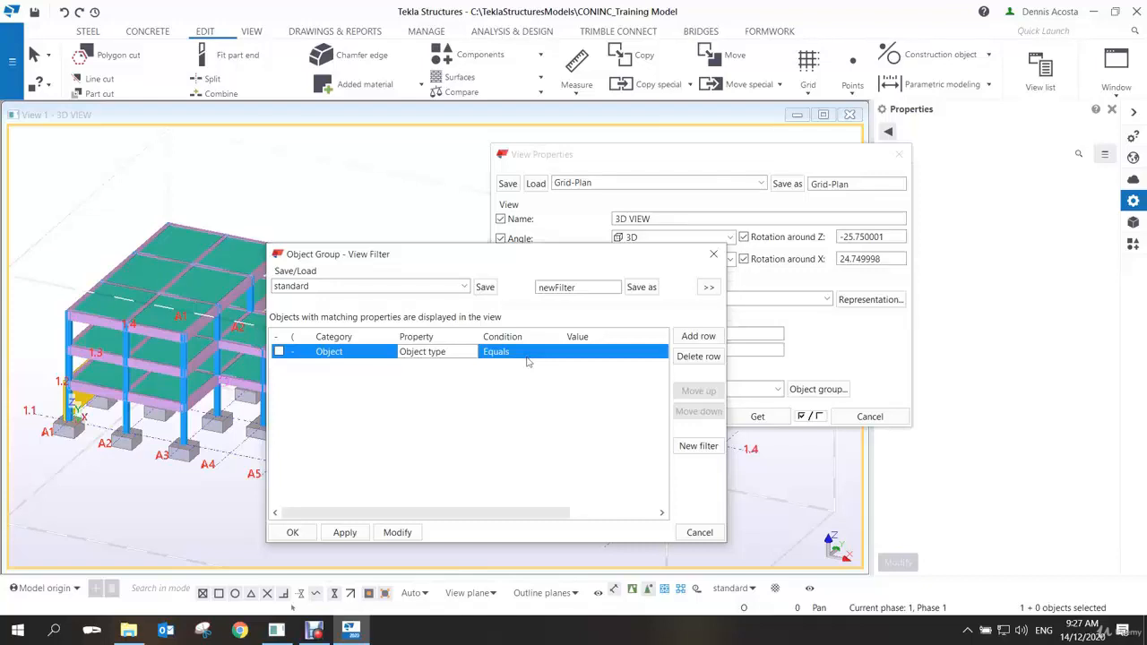
Set the Object type row's value to Part
click(647, 354)
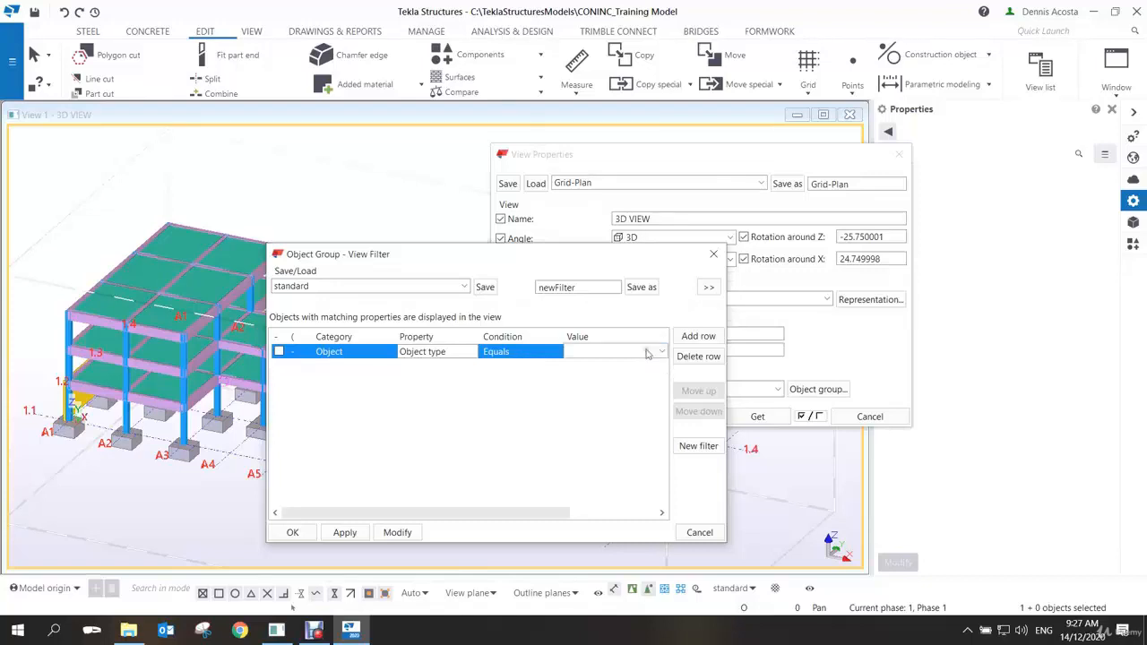
click(660, 352)
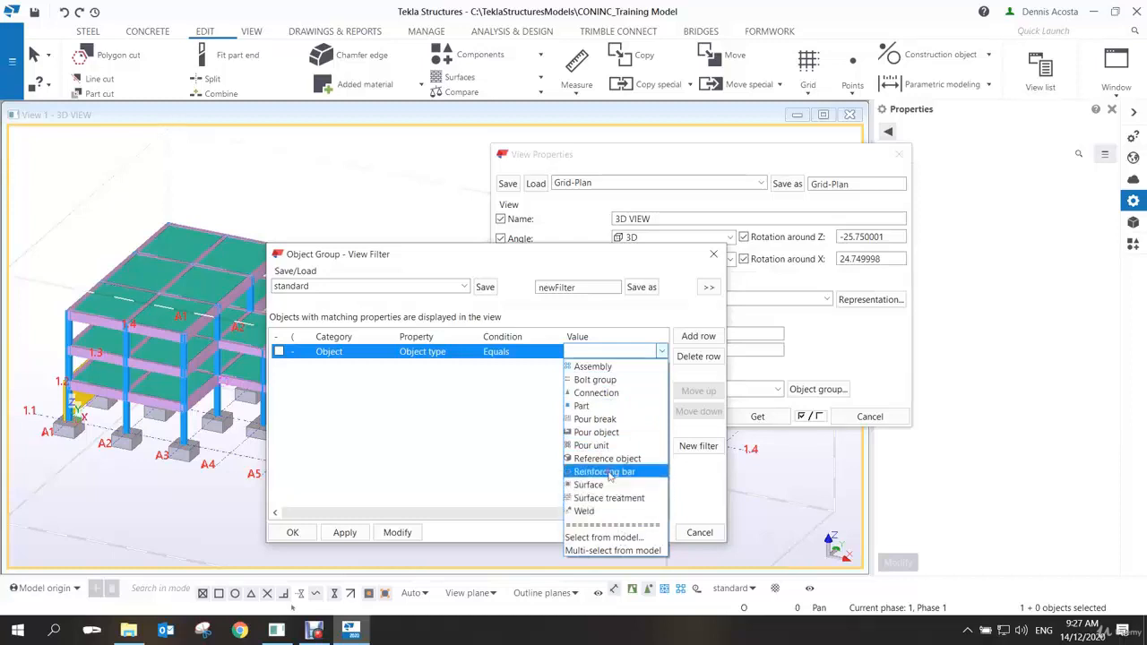
click(603, 407)
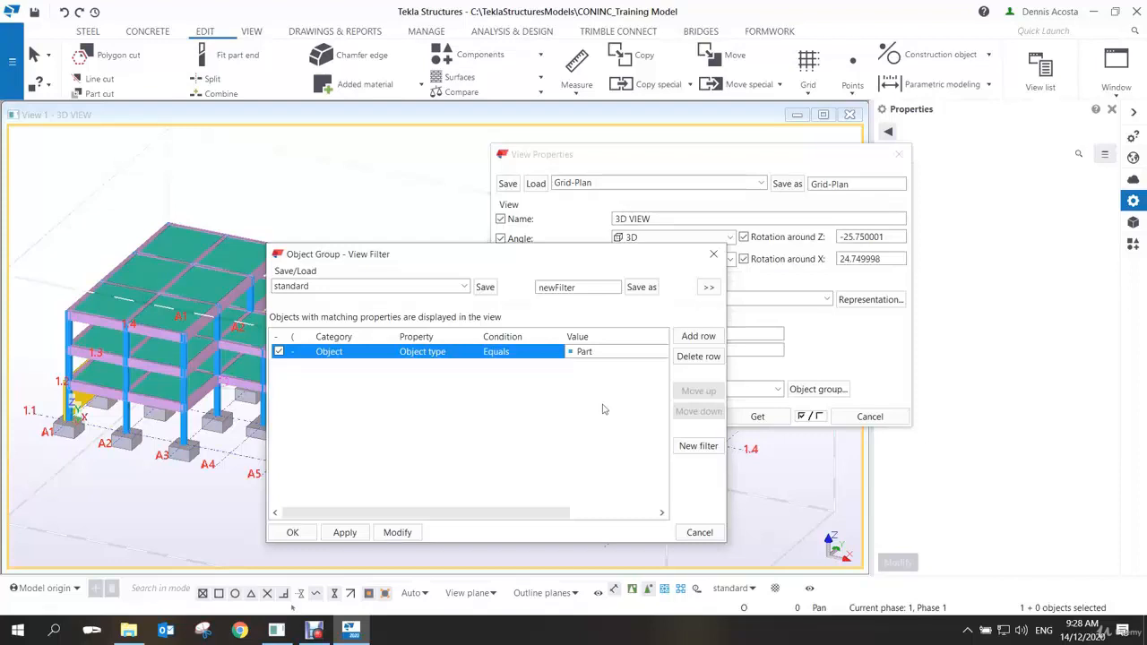
Add a second row to the view filter and set its category to Part
click(696, 338)
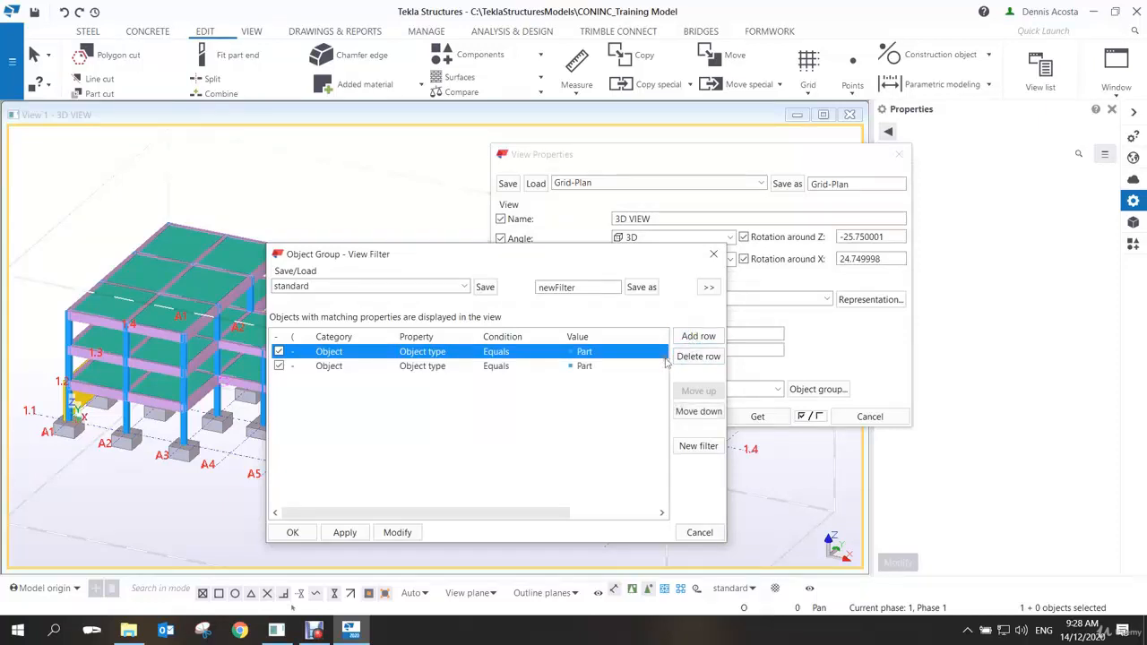
click(356, 366)
click(388, 367)
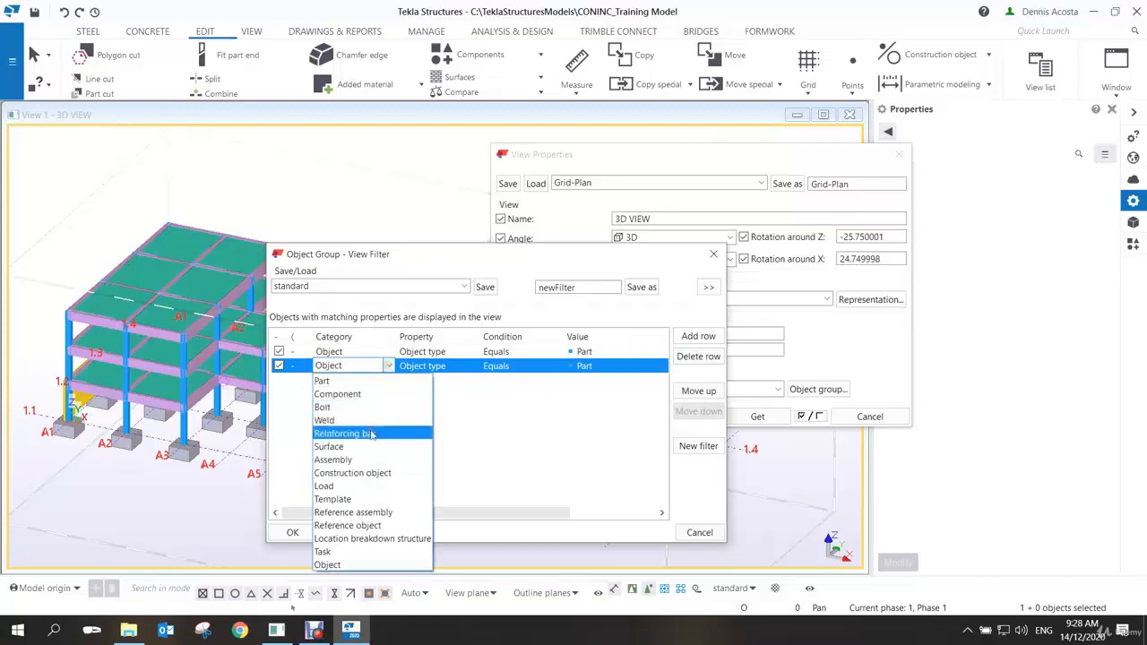
click(342, 383)
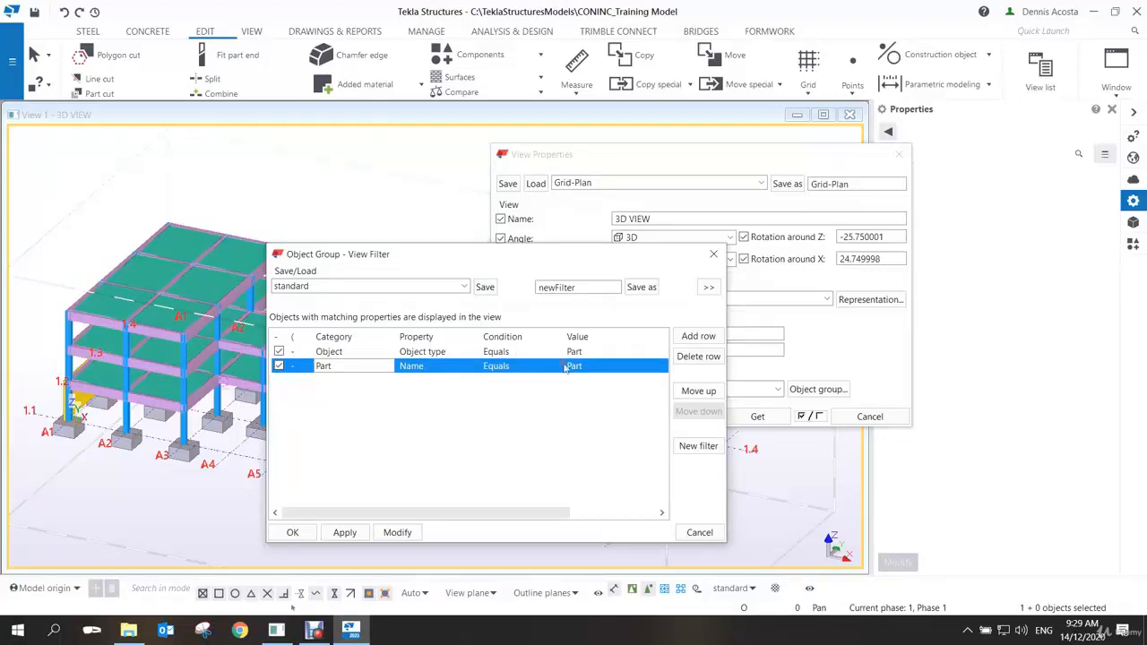
Fill the part name value with COLUMN by selecting a ground-floor column from the model
click(611, 374)
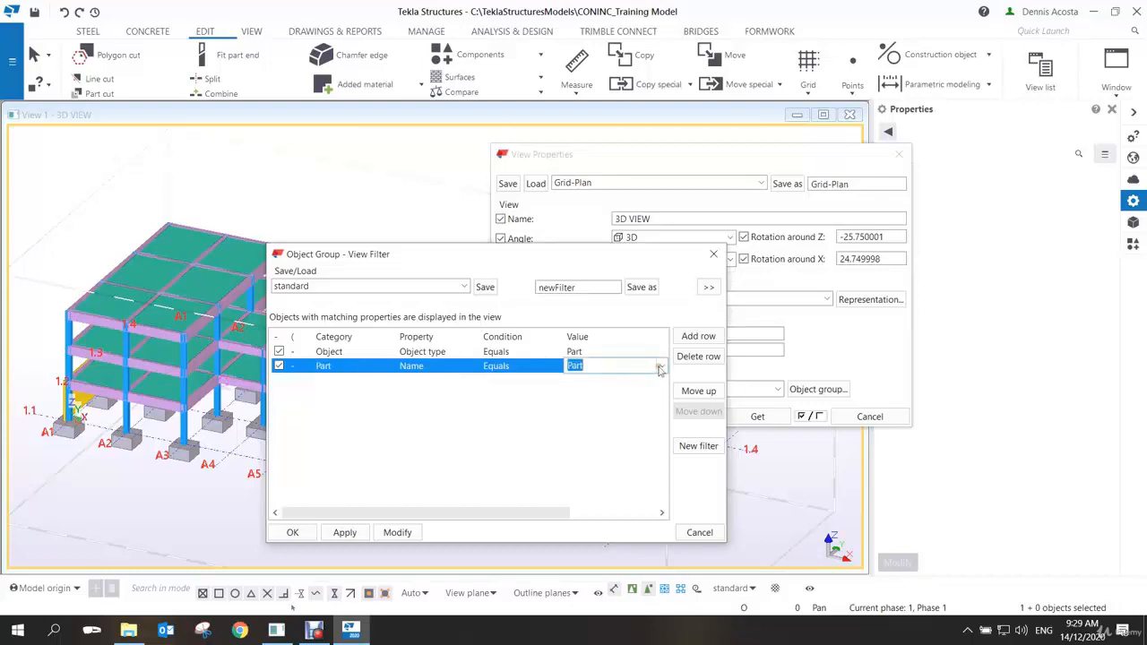
click(662, 366)
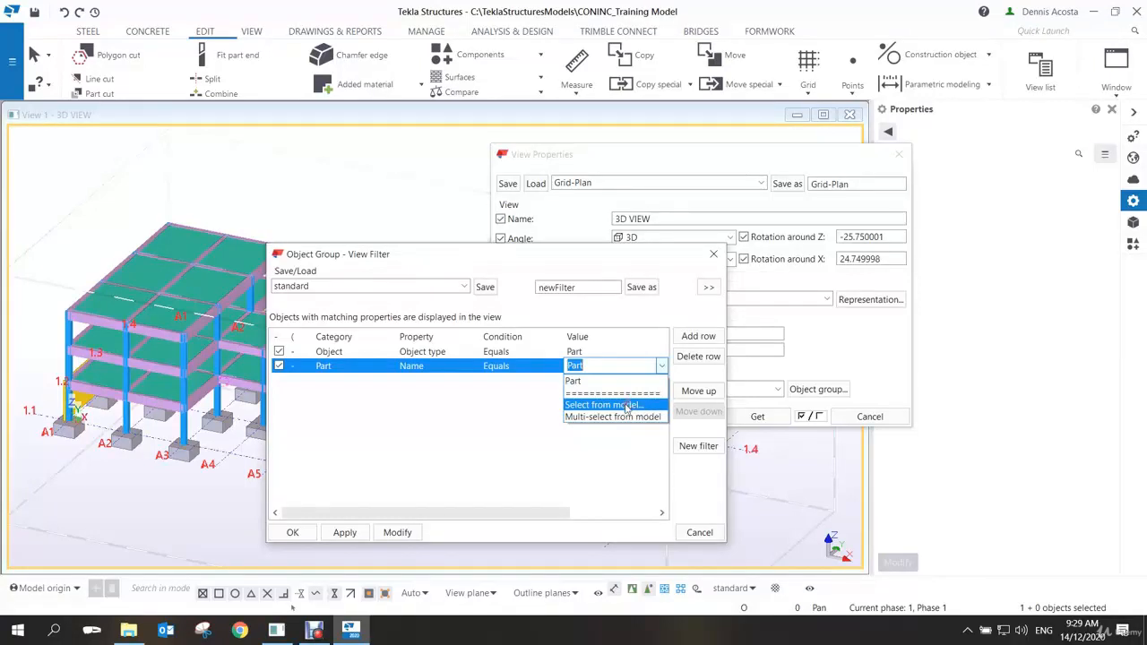
click(626, 407)
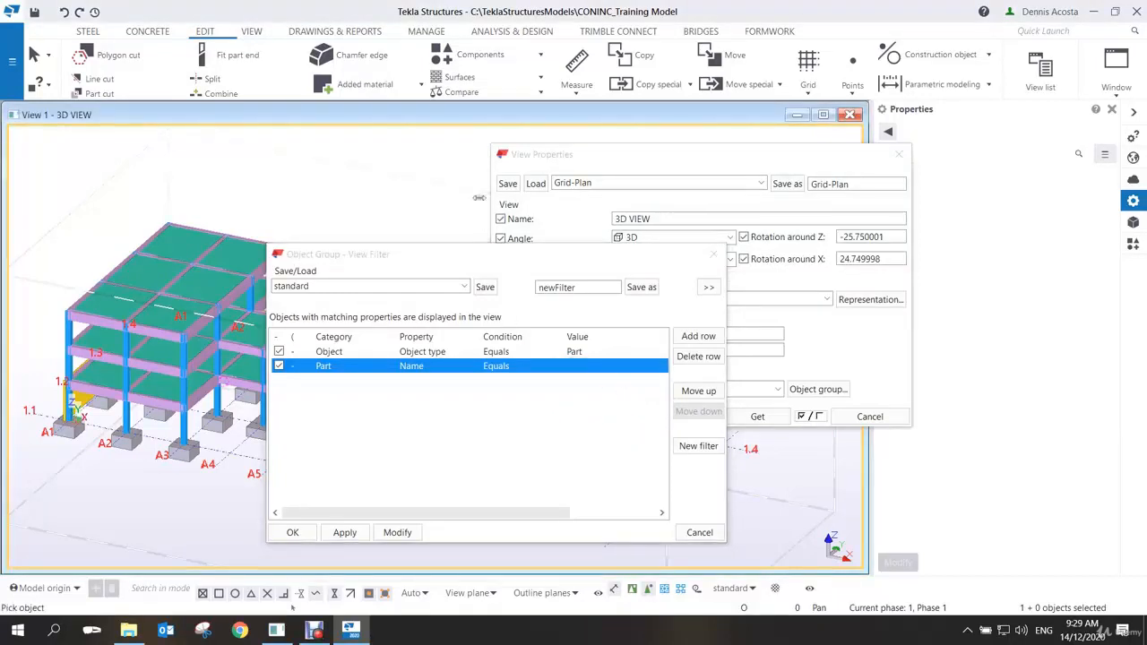
click(128, 415)
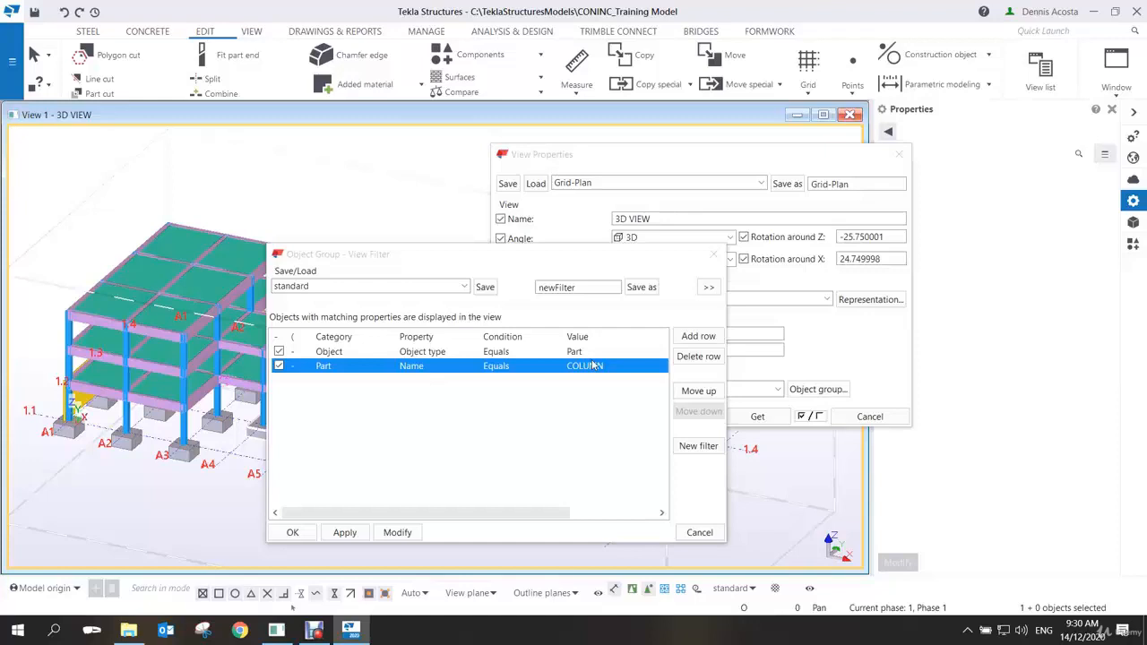
Save the view filter under the name ned_column_filter
drag(576, 290, 538, 288)
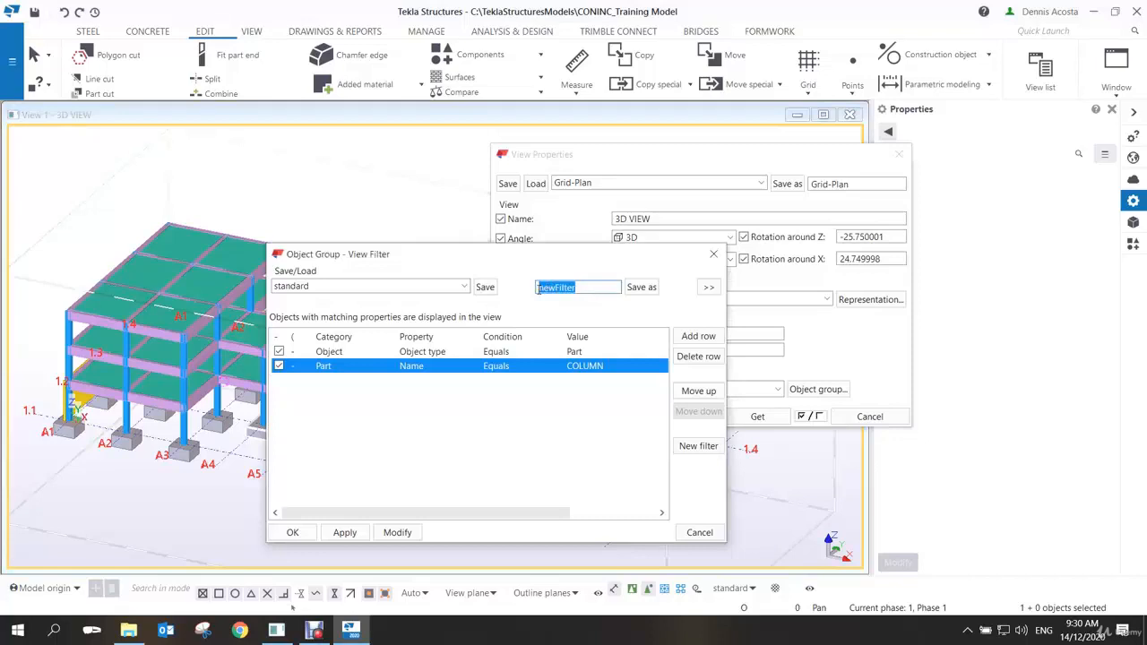
text(med_column_fil)
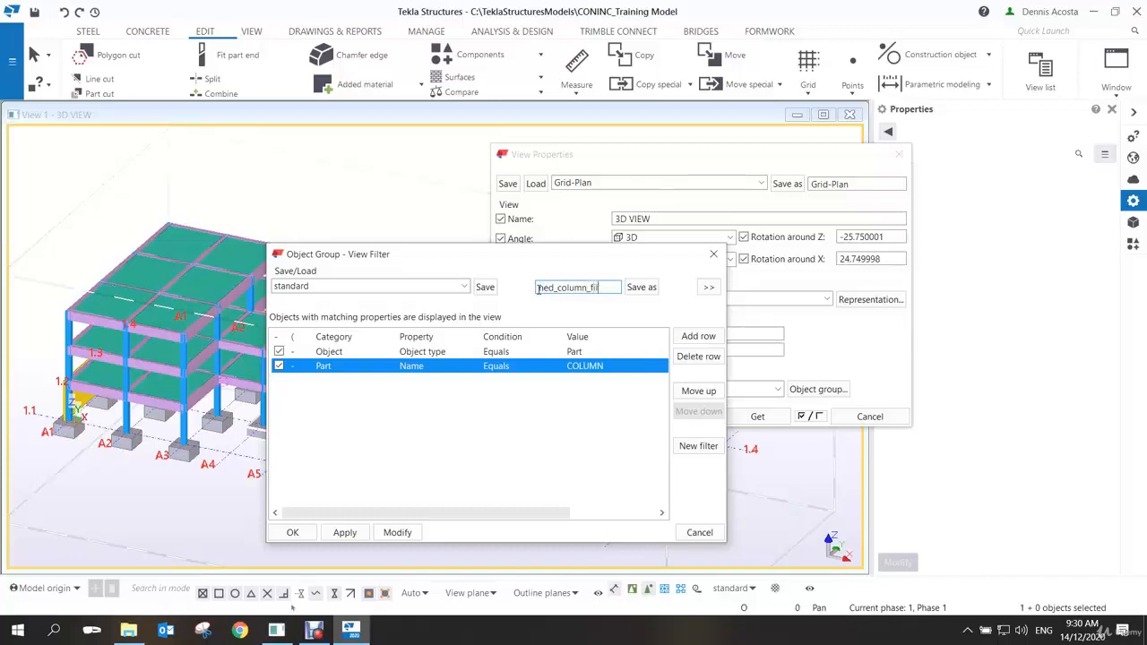
text(ter)
click(637, 288)
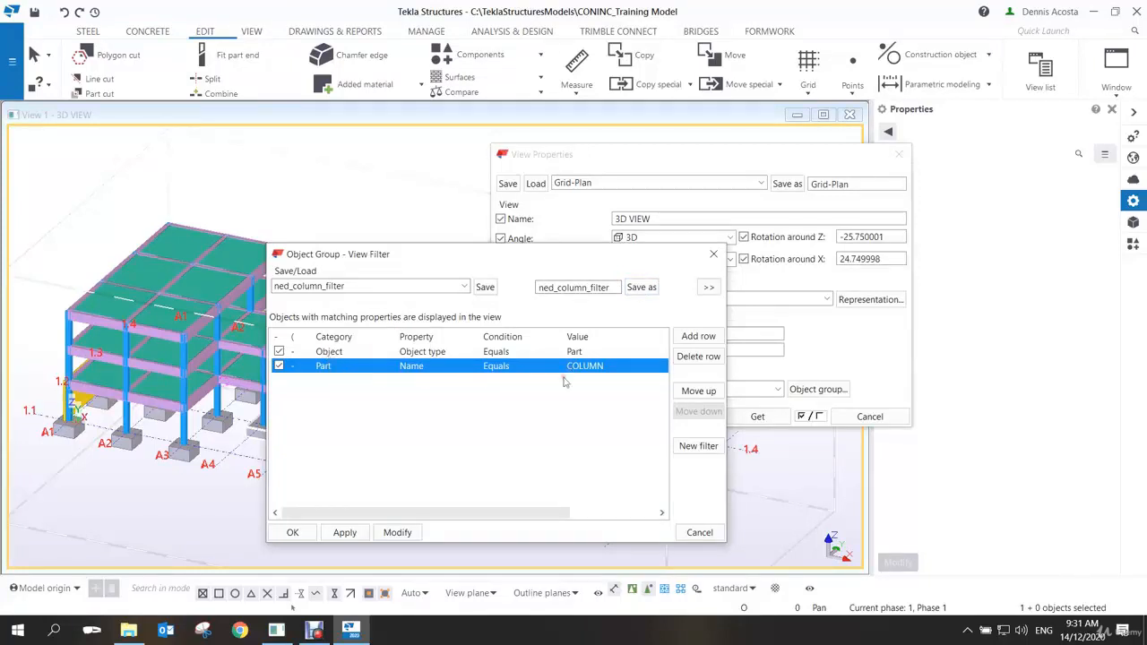
Replace the part name value with BEAM by selecting a beam from the model, and save the filter as ned_beam_filter
click(628, 368)
click(660, 365)
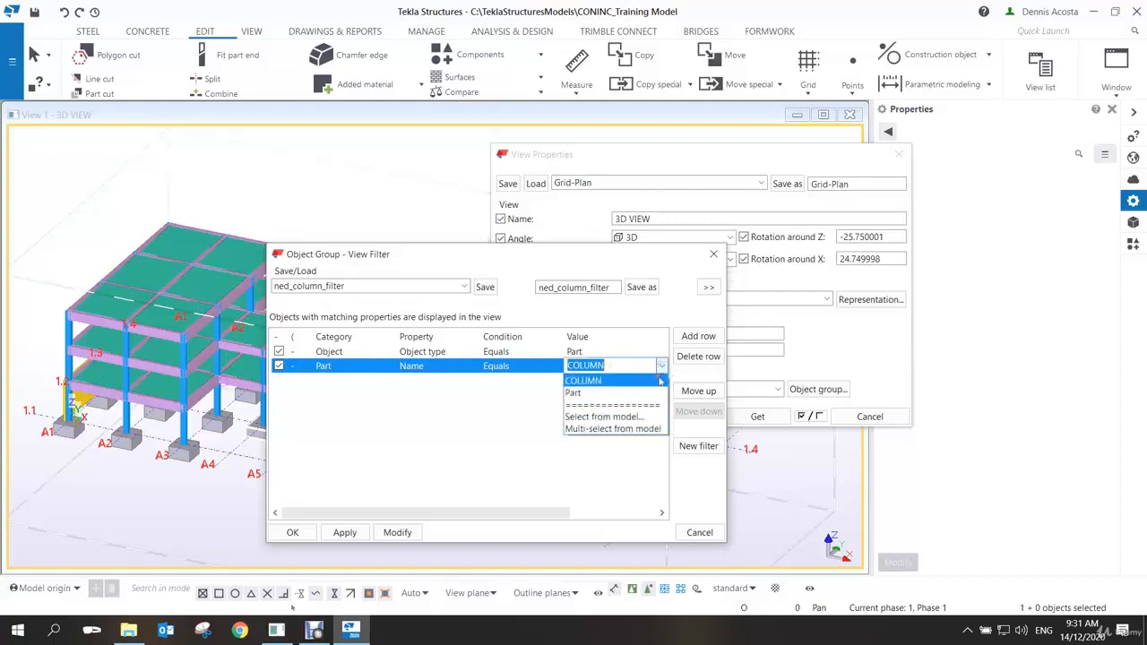
click(618, 418)
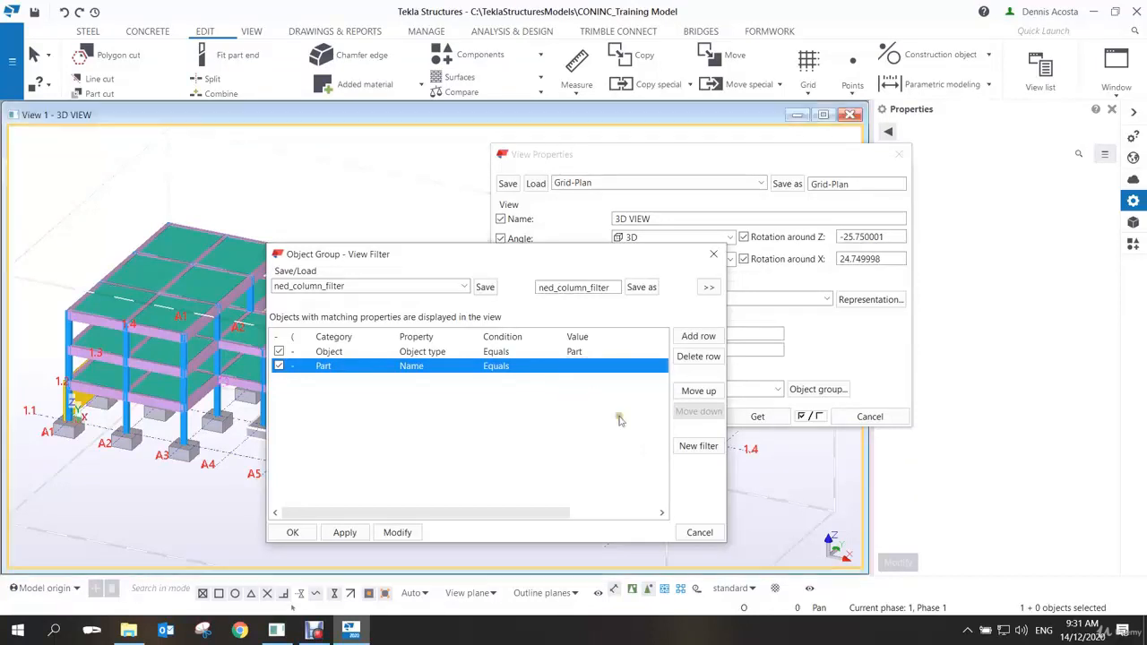
click(163, 398)
drag(589, 288, 558, 288)
text(beam)
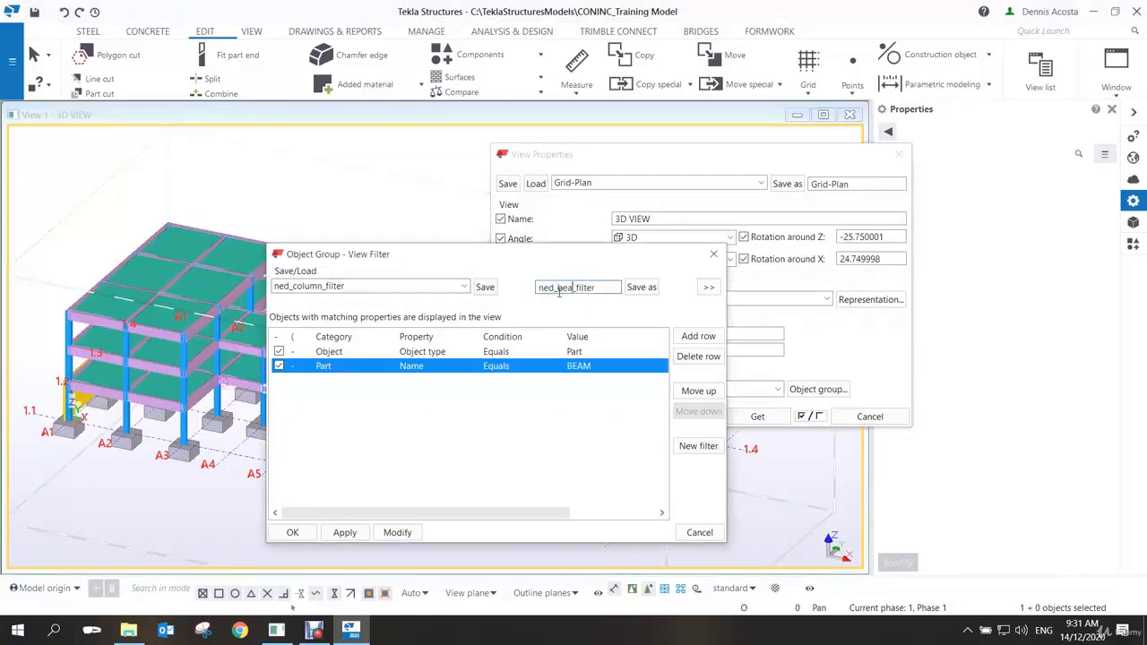
click(642, 289)
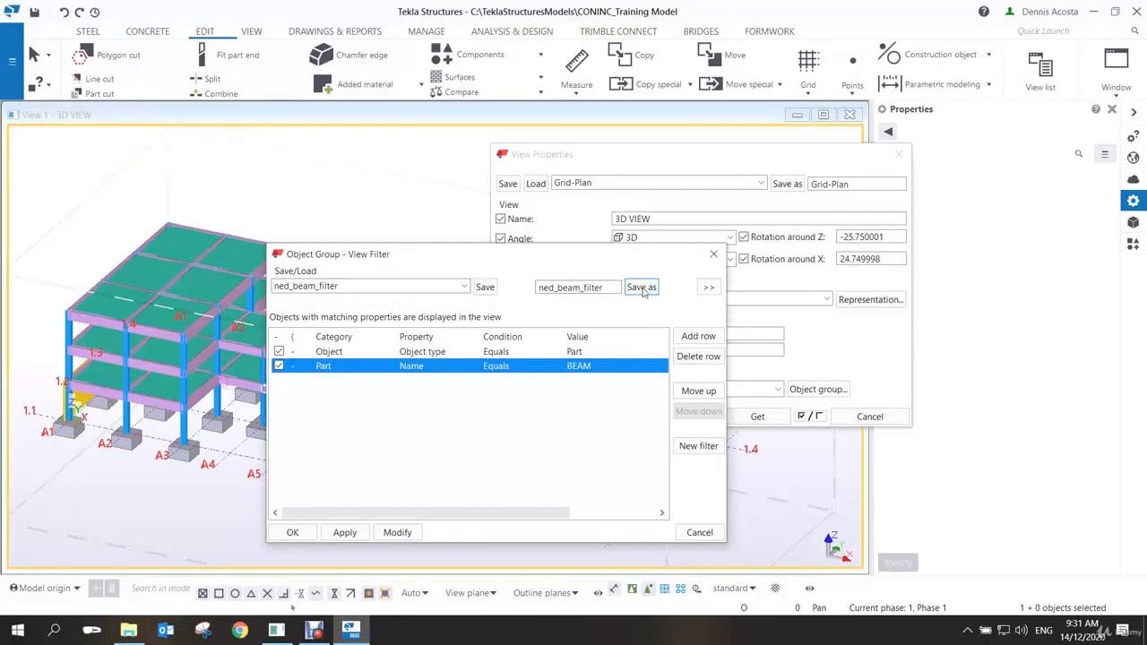
Replace the part name value with FOUNDATION by selecting a footing from the model, and save the filter as ned_foundation_filter
click(619, 367)
click(661, 366)
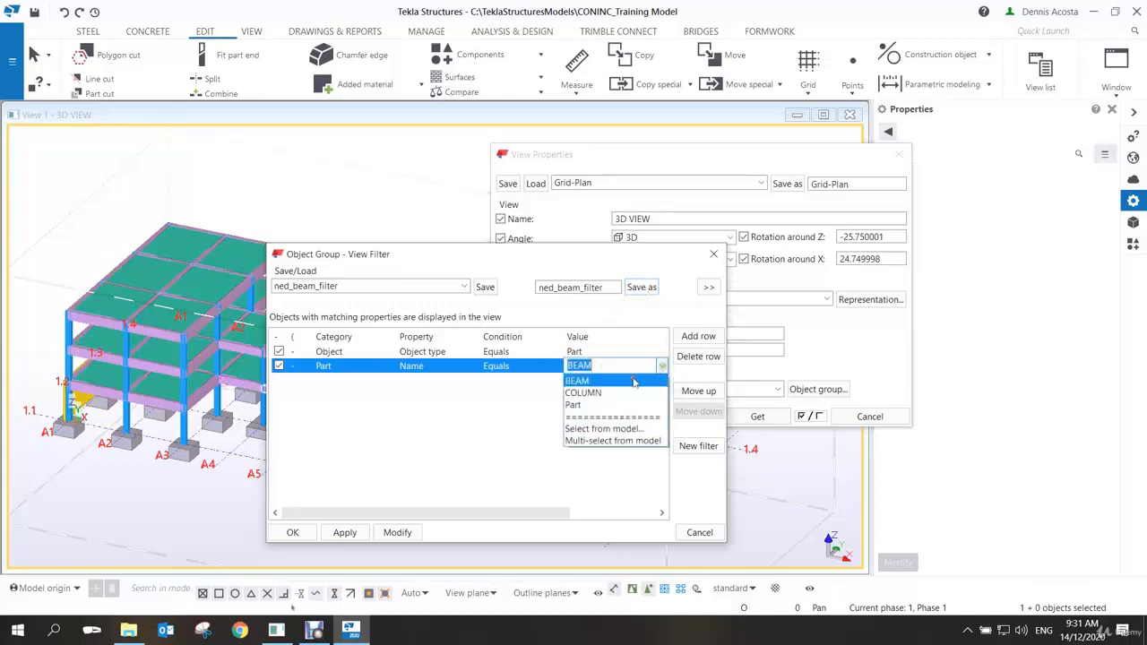
click(612, 430)
click(218, 424)
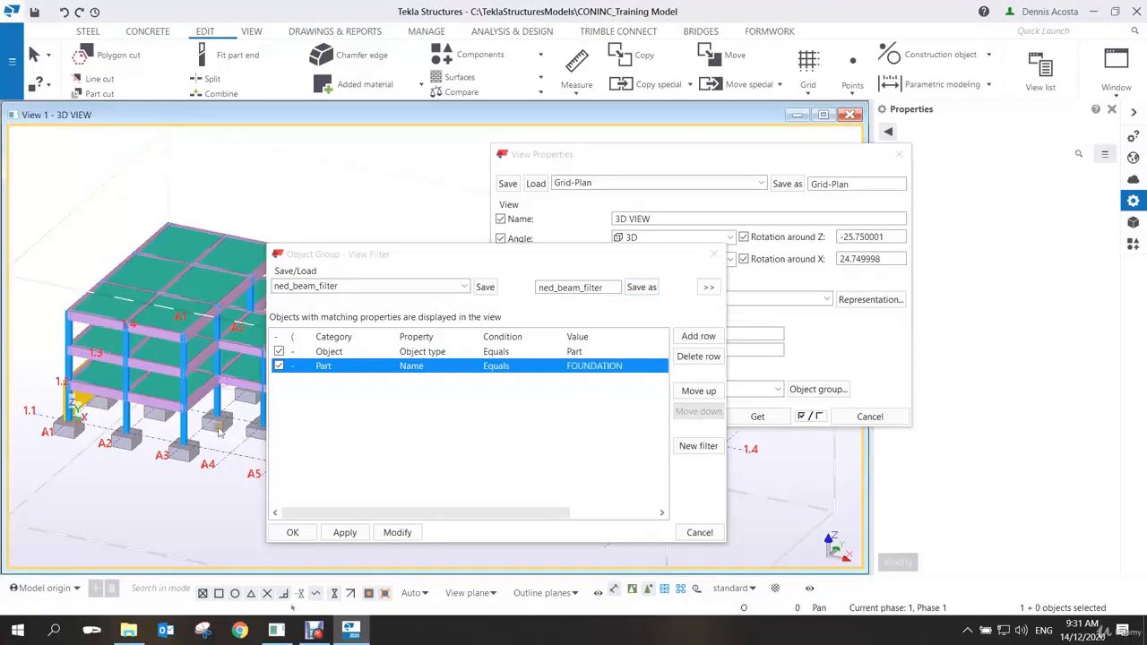
drag(580, 288, 559, 295)
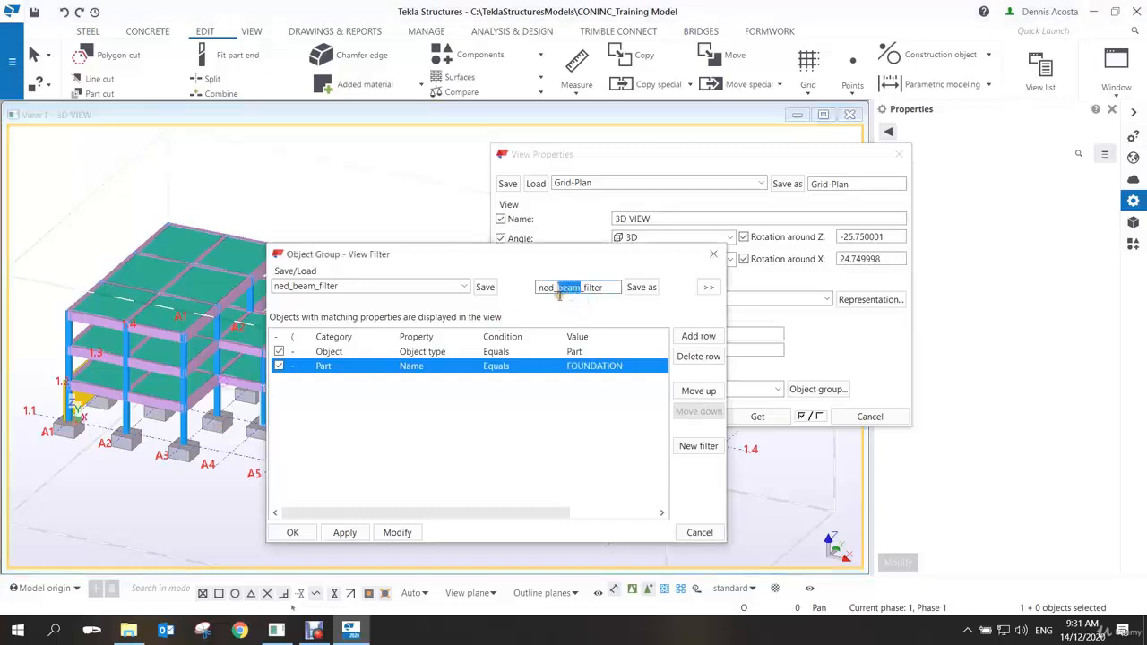
text(foundation)
click(642, 287)
Replace the part name value with SLAB by selecting a floor slab from the model, and save the filter as ned_slab_filter
click(628, 371)
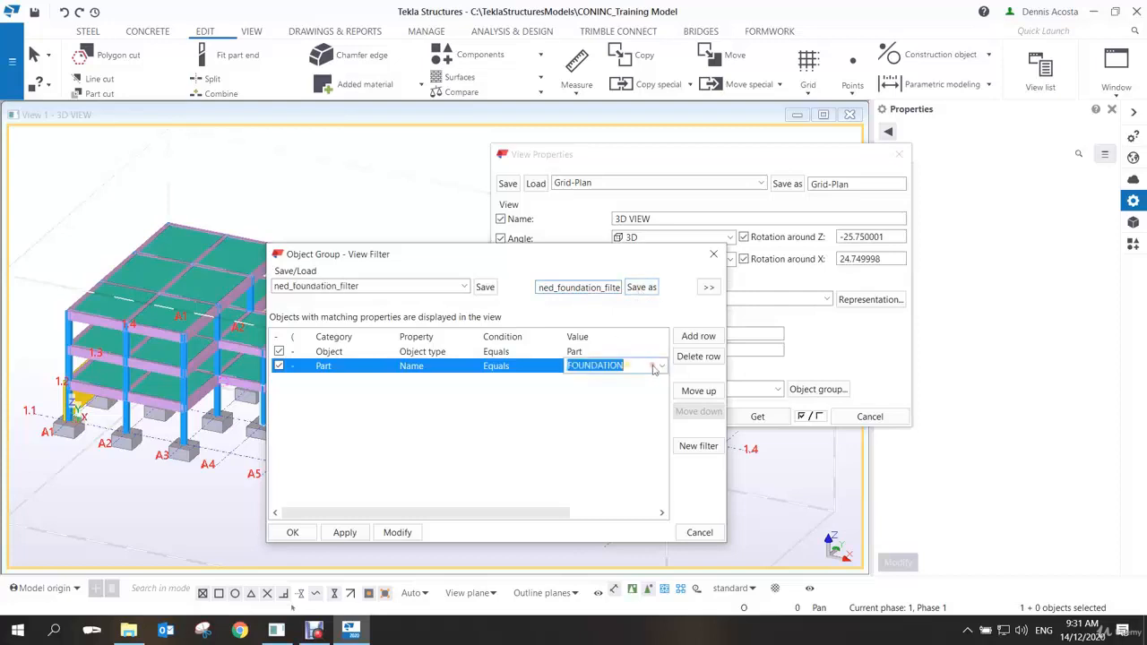
click(660, 366)
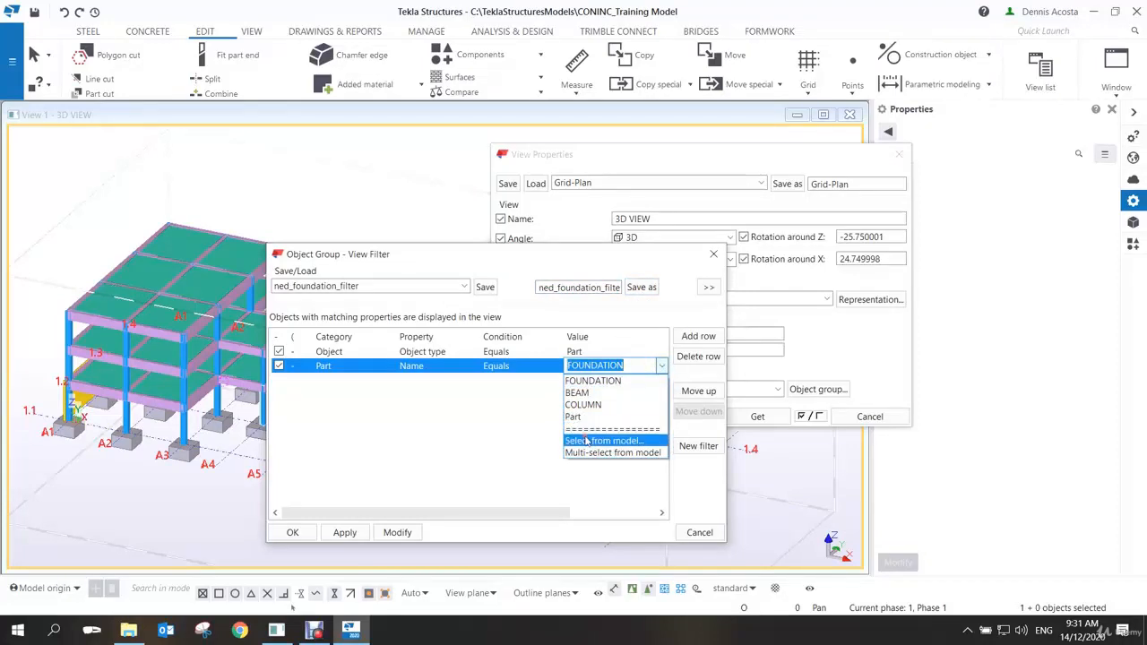
click(603, 440)
scroll(87, 393, up, 3)
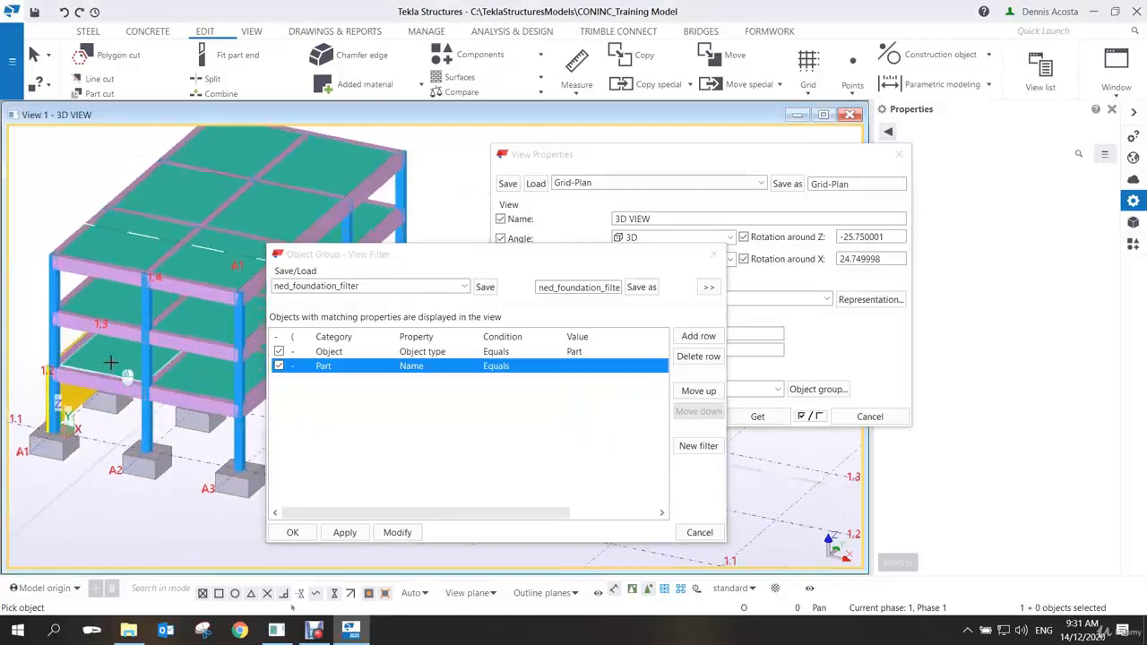
click(112, 365)
drag(618, 288, 562, 296)
text(slab)
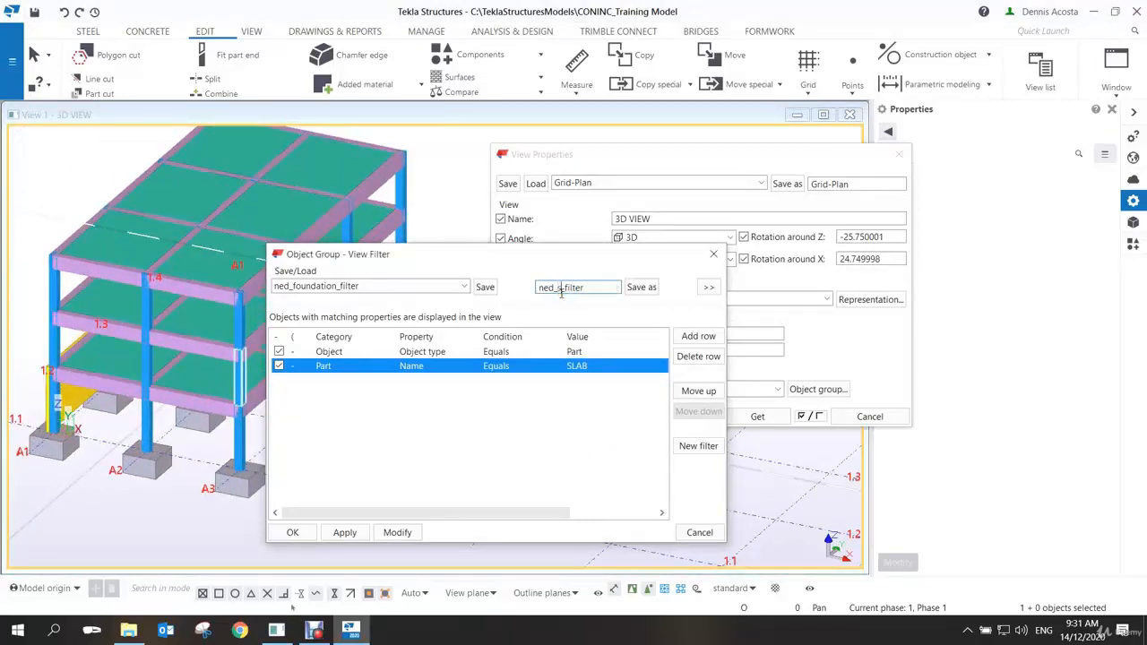
click(641, 287)
Replace the part name value with WALL by selecting the yellow wall from the model, and save the filter as ned_wall_filter
click(652, 369)
click(651, 369)
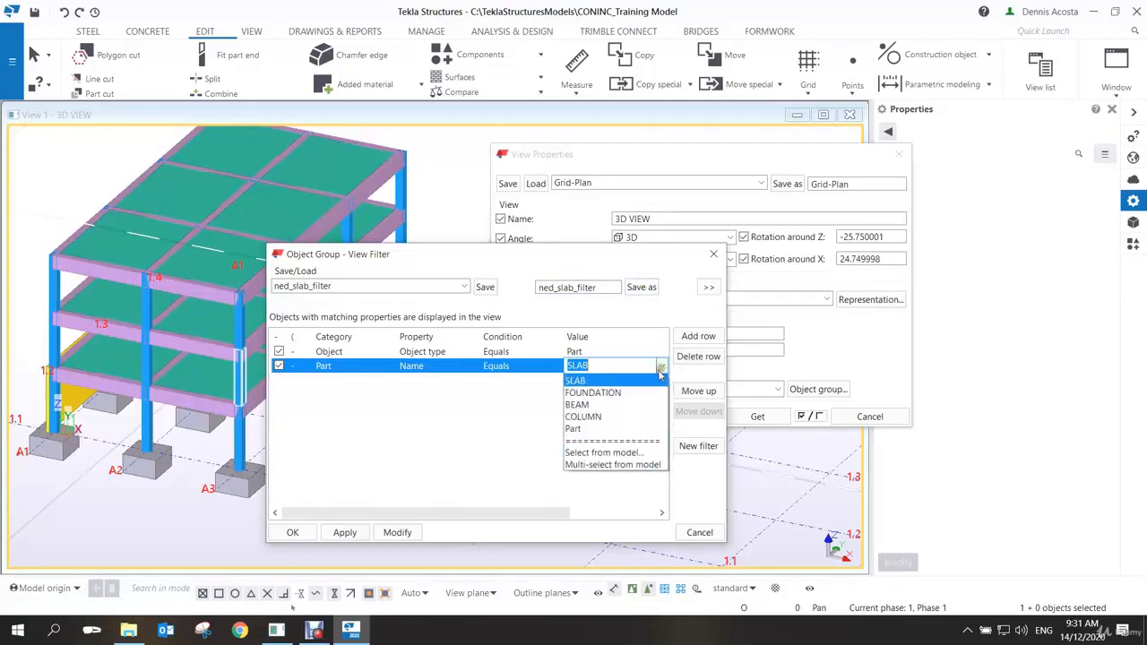
click(588, 451)
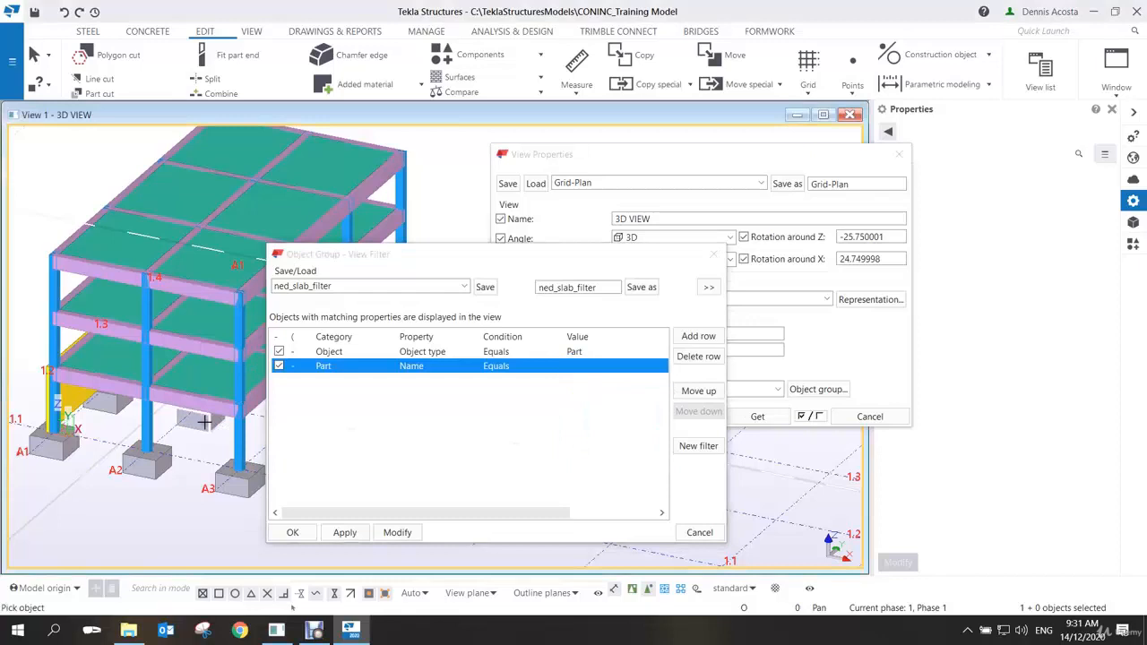
click(81, 399)
click(574, 285)
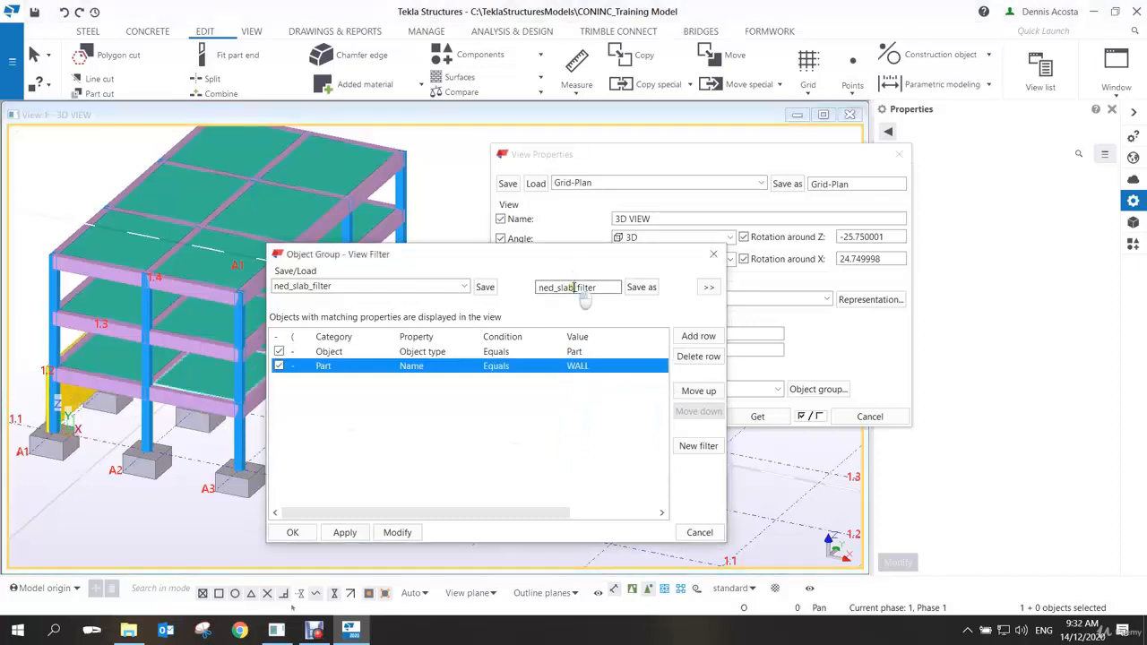
drag(574, 286, 554, 289)
text(wall)
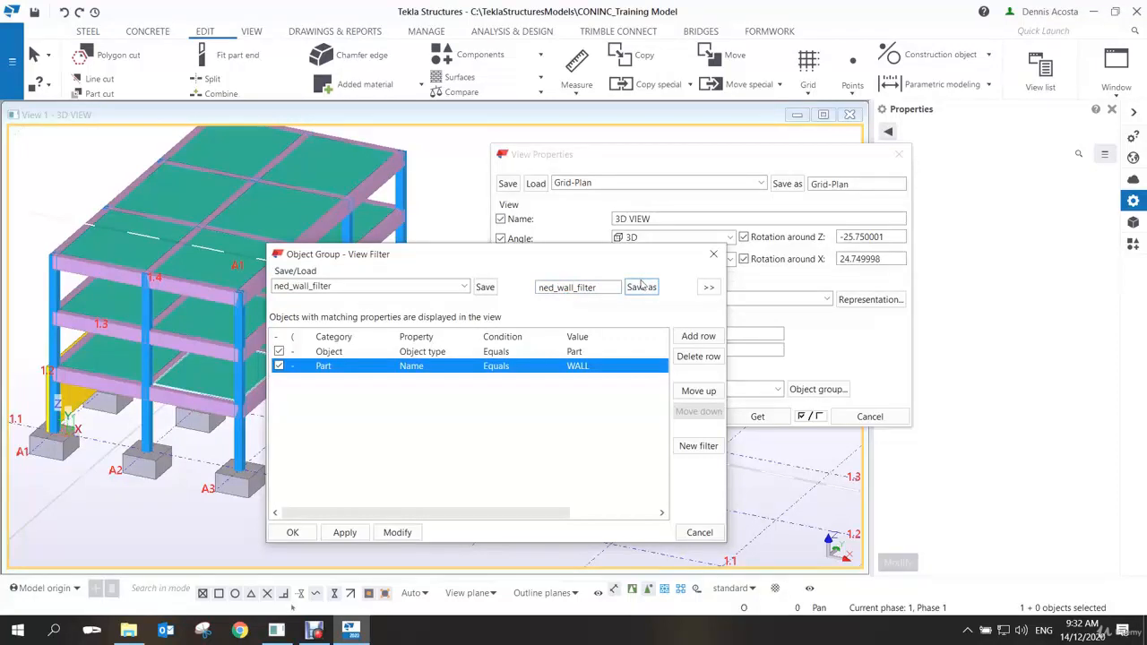
Expand the filter type settings and enable Selection filter, Object representation, All drawing types, drawing Selection filter and Organizer for ned_wall_filter
drag(605, 254, 768, 227)
middle_drag(430, 304, 392, 334)
scroll(392, 333, down, 2)
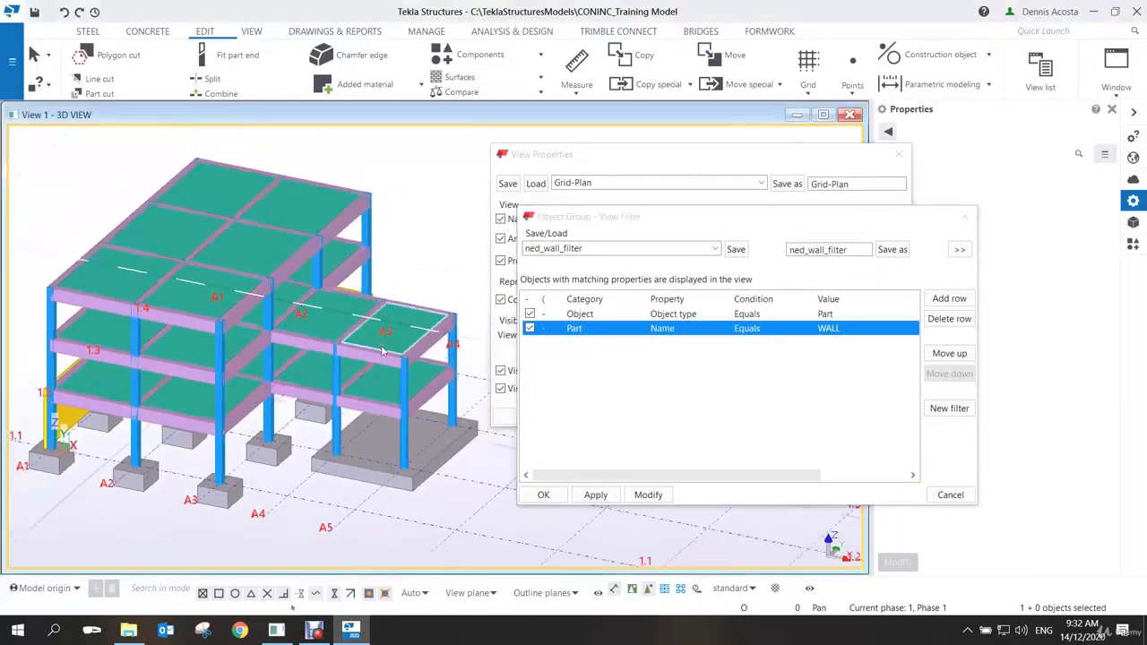
drag(698, 219, 647, 224)
middle_drag(428, 340, 420, 317)
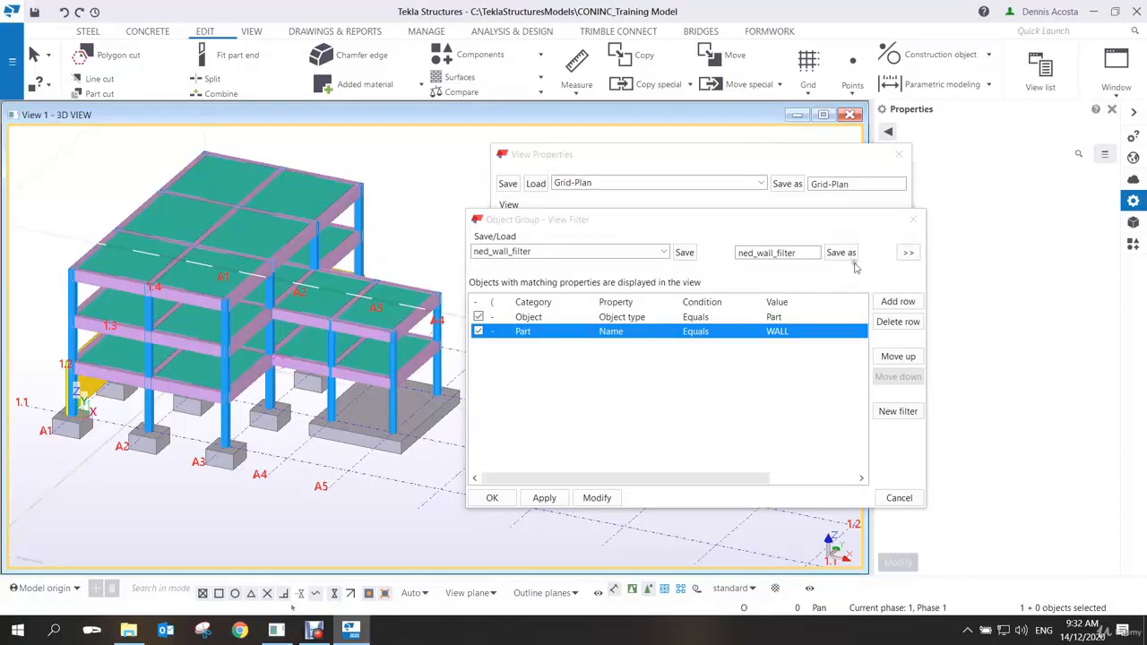
click(909, 254)
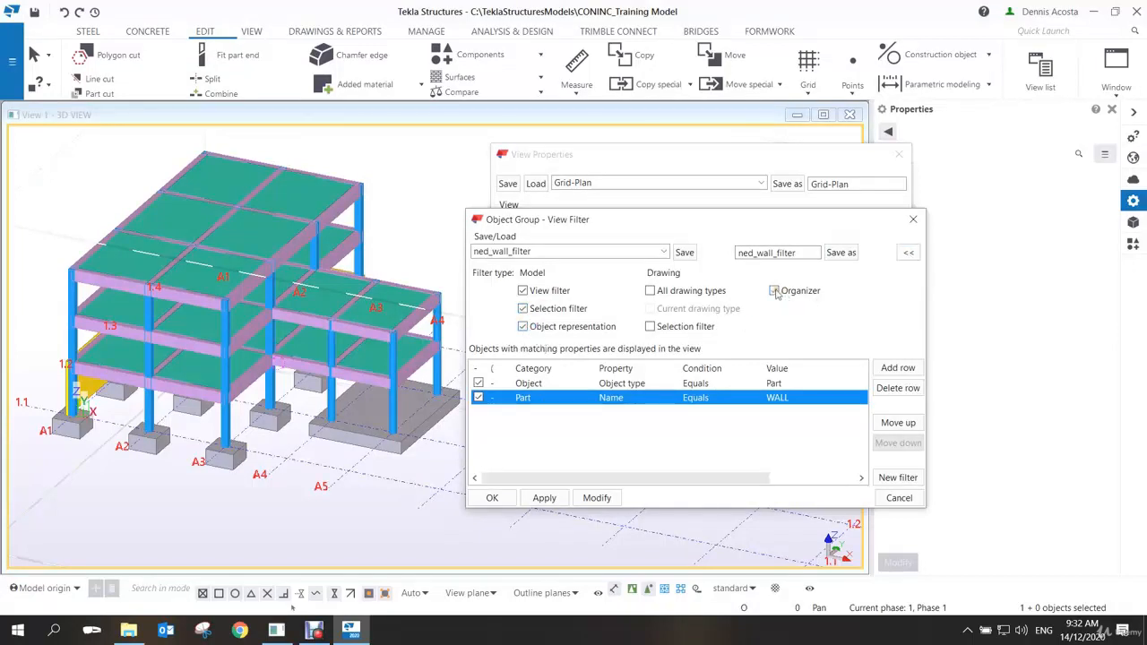
click(650, 292)
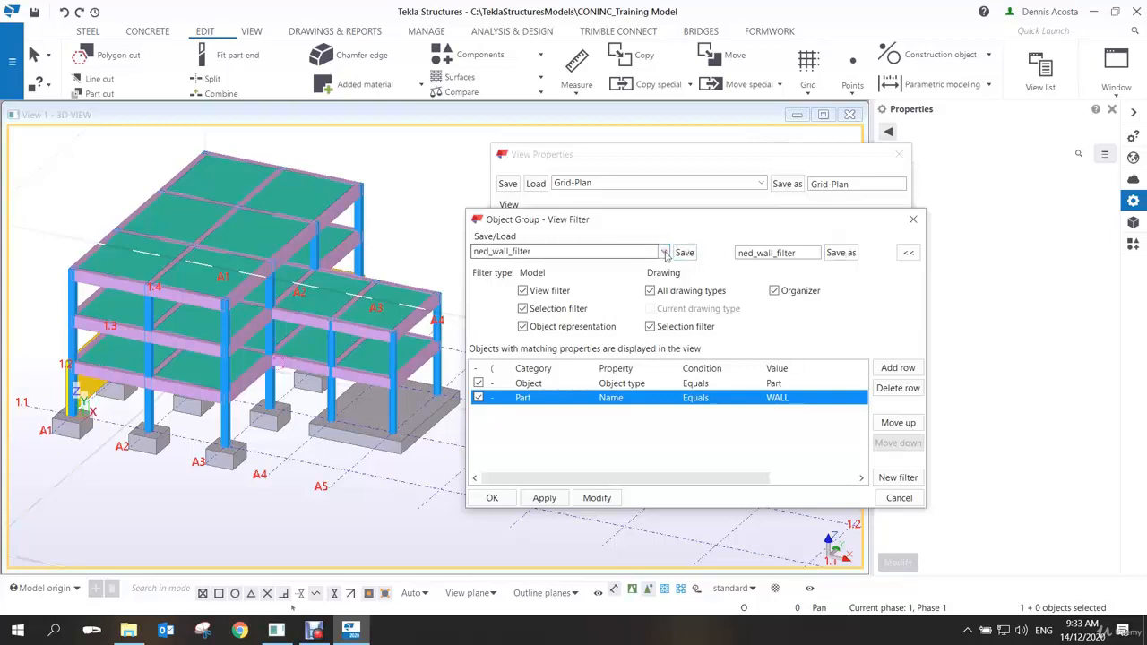
Load ned_beam_filter, enable Selection filter, Object representation, All drawing types, drawing Selection filter and Organizer, and save it under the same name
click(664, 253)
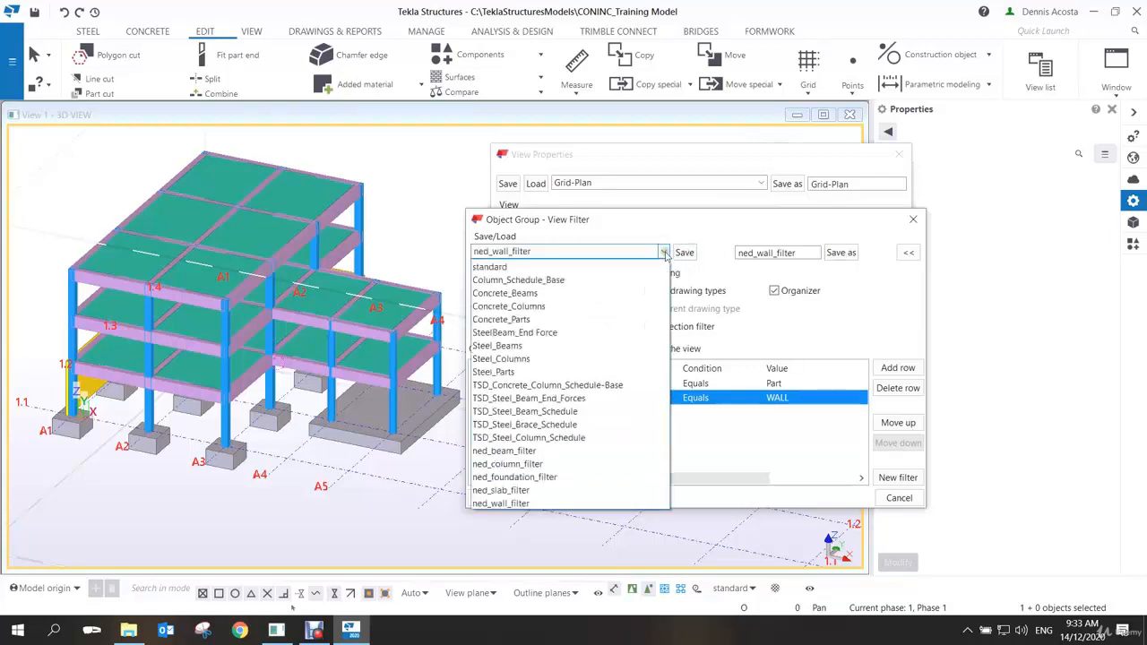
click(535, 450)
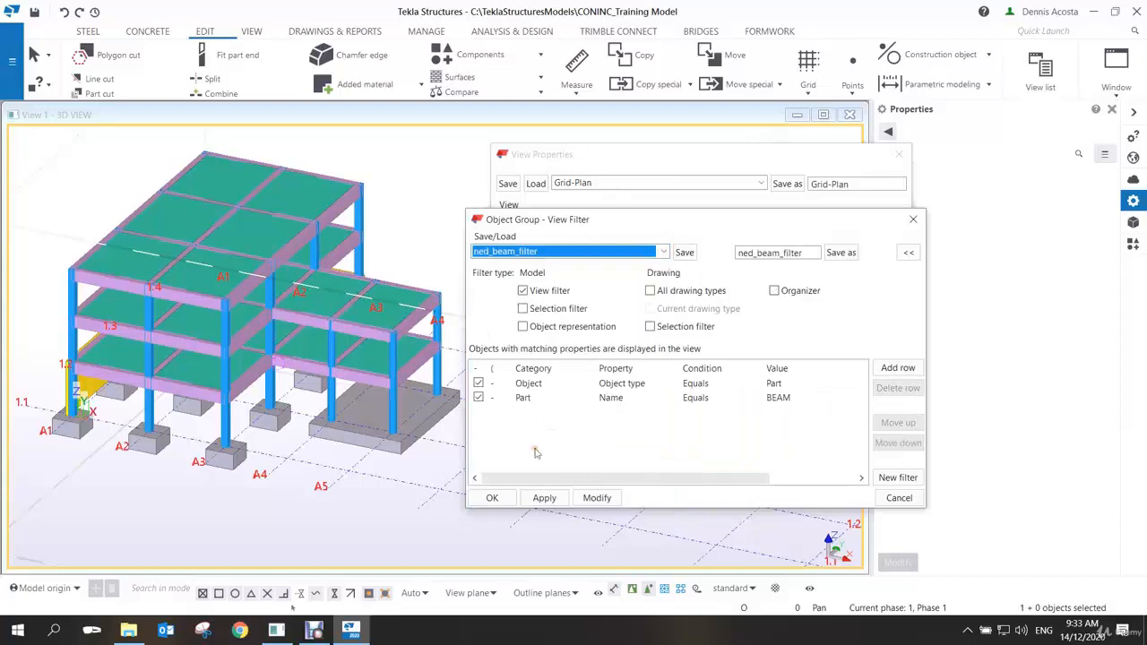
click(523, 310)
click(523, 328)
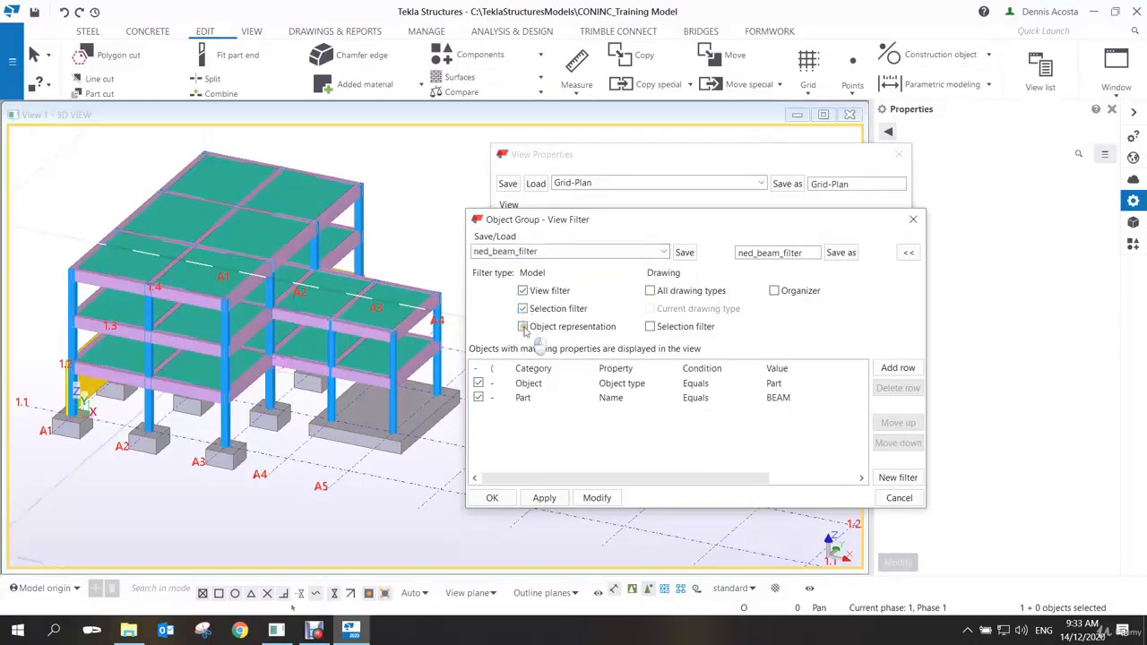
click(649, 291)
click(650, 326)
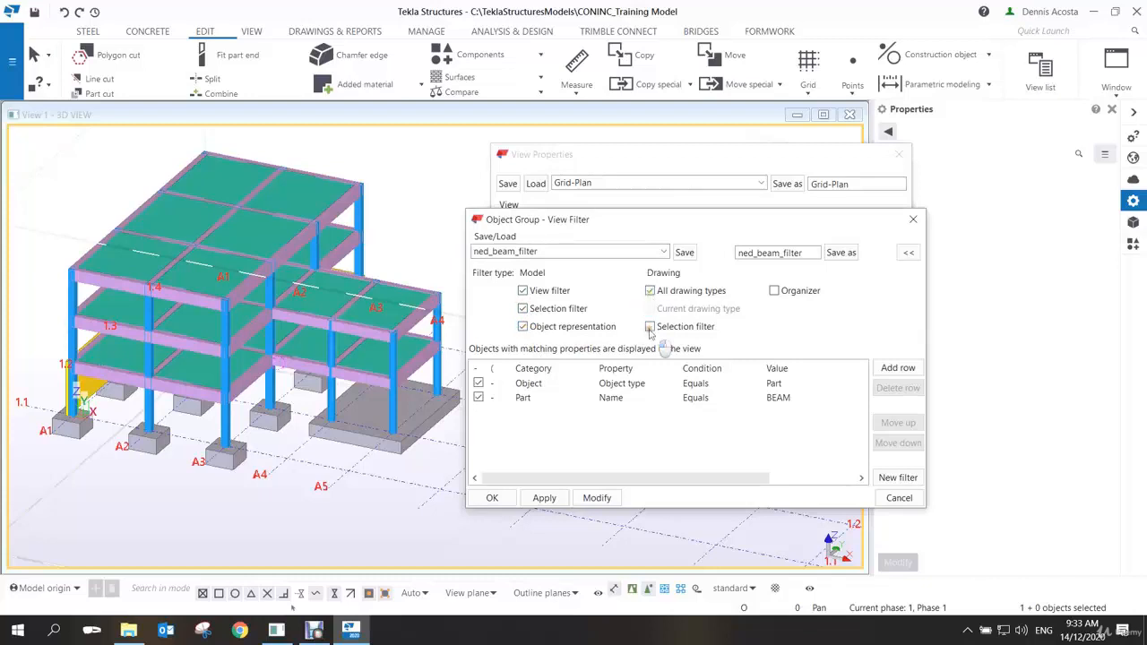
click(774, 290)
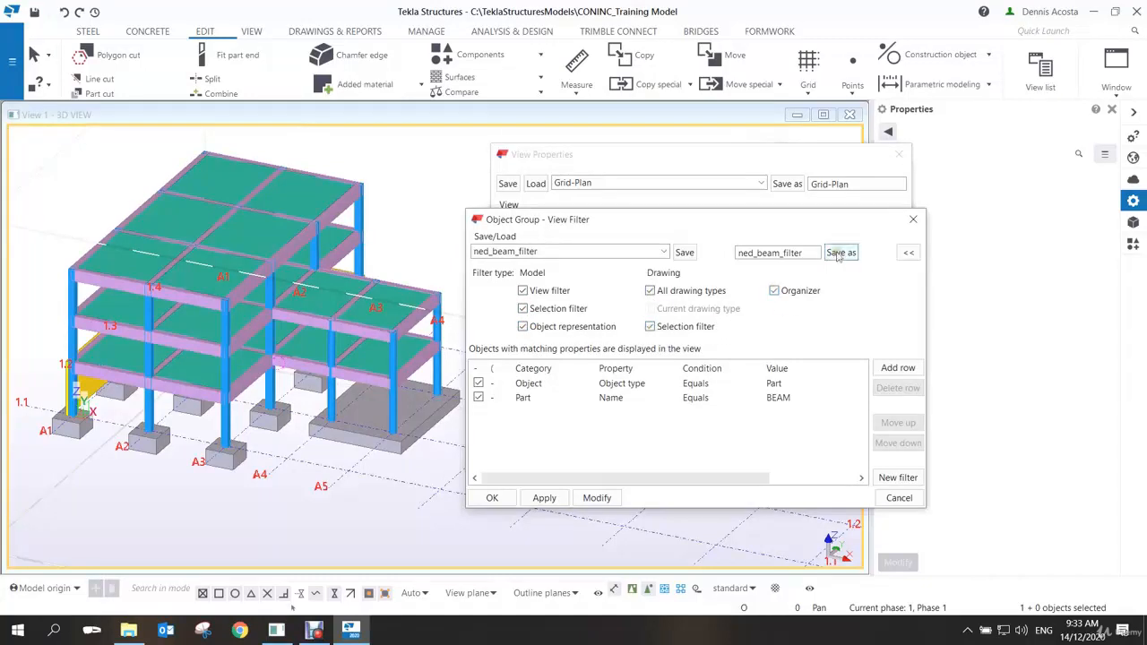
Load ned_column_filter, enable the same model, drawing and Organizer filter types for it, and save it under the same name
click(664, 252)
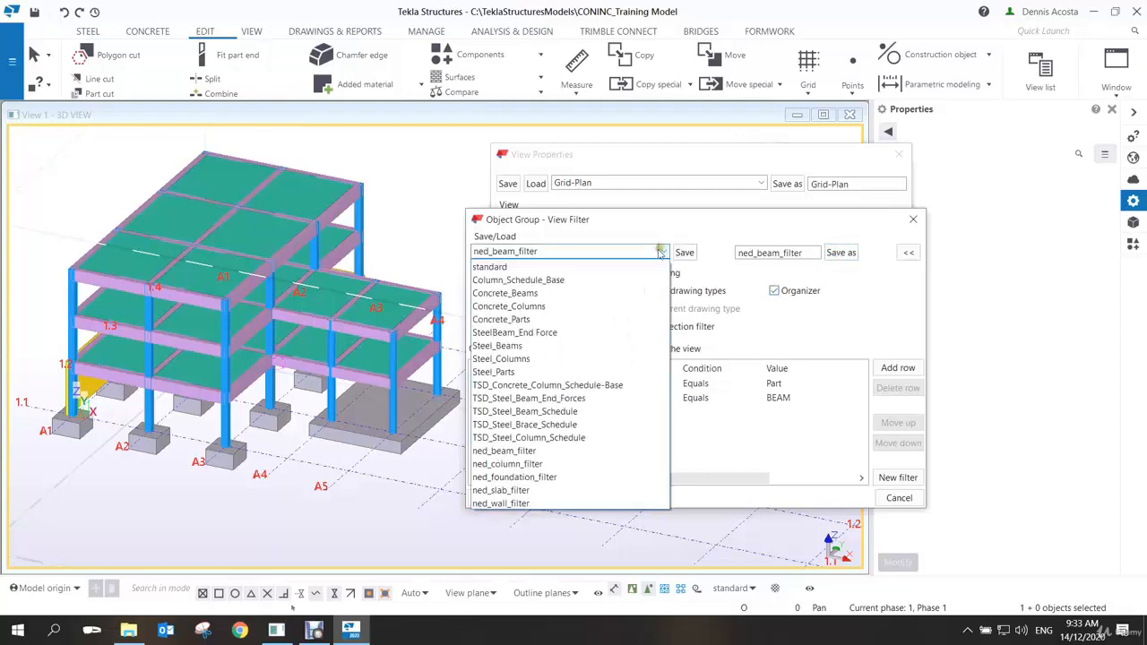
click(518, 465)
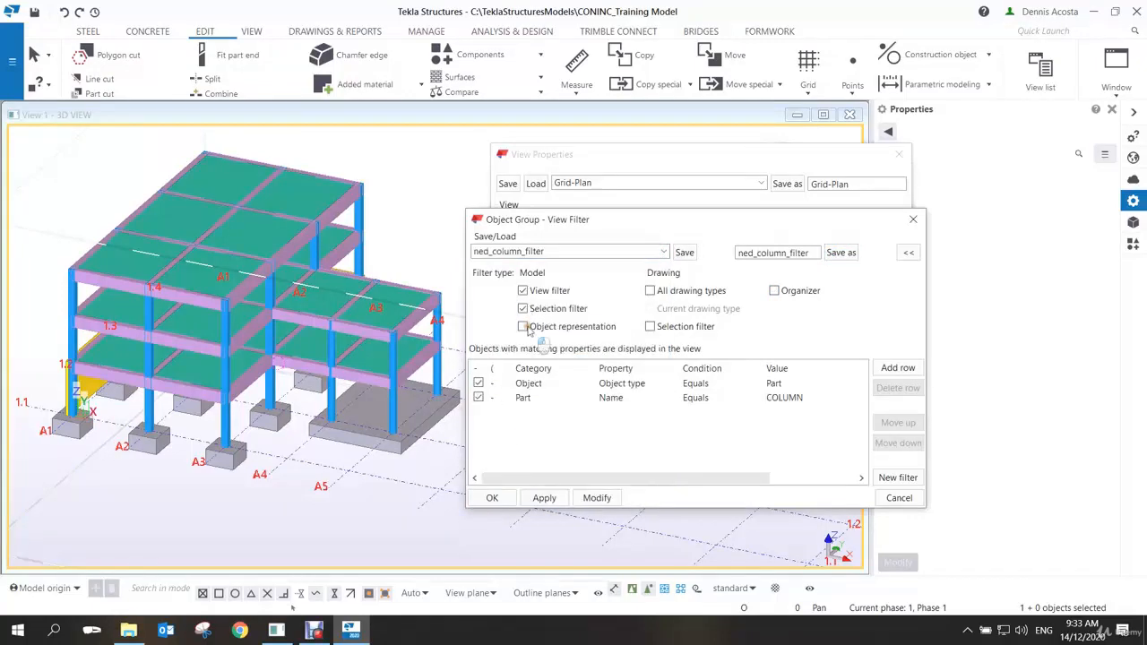
click(650, 290)
click(650, 326)
click(775, 291)
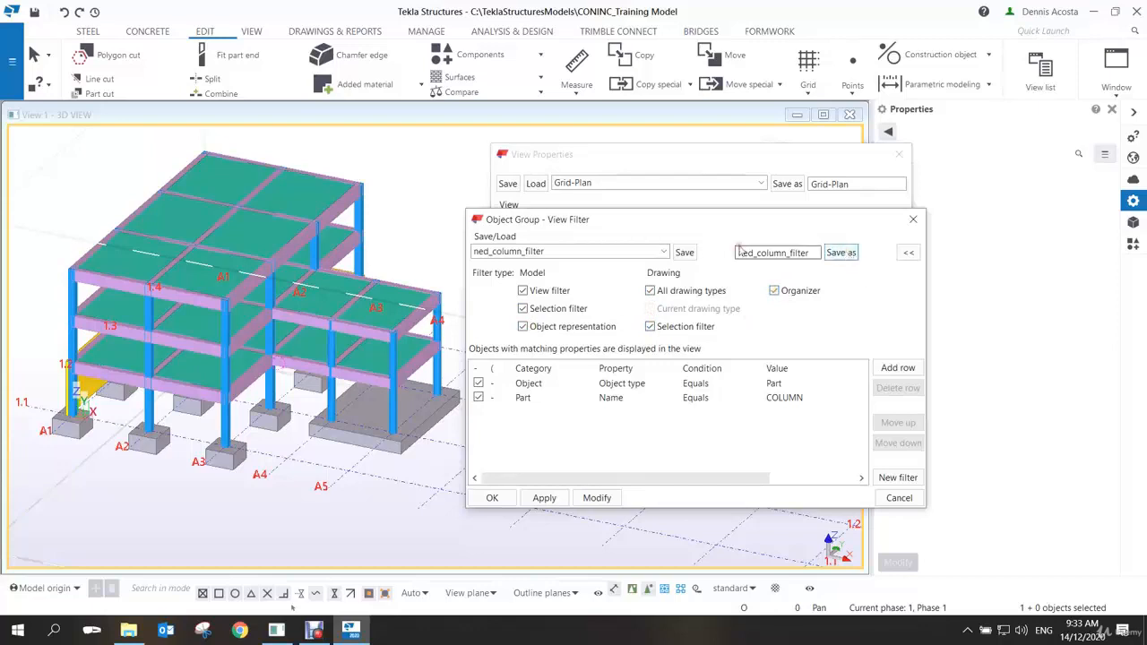
Load ned_foundation_filter and enable its Selection filter, Object representation, All drawing types, drawing Selection filter and Organizer types
click(664, 253)
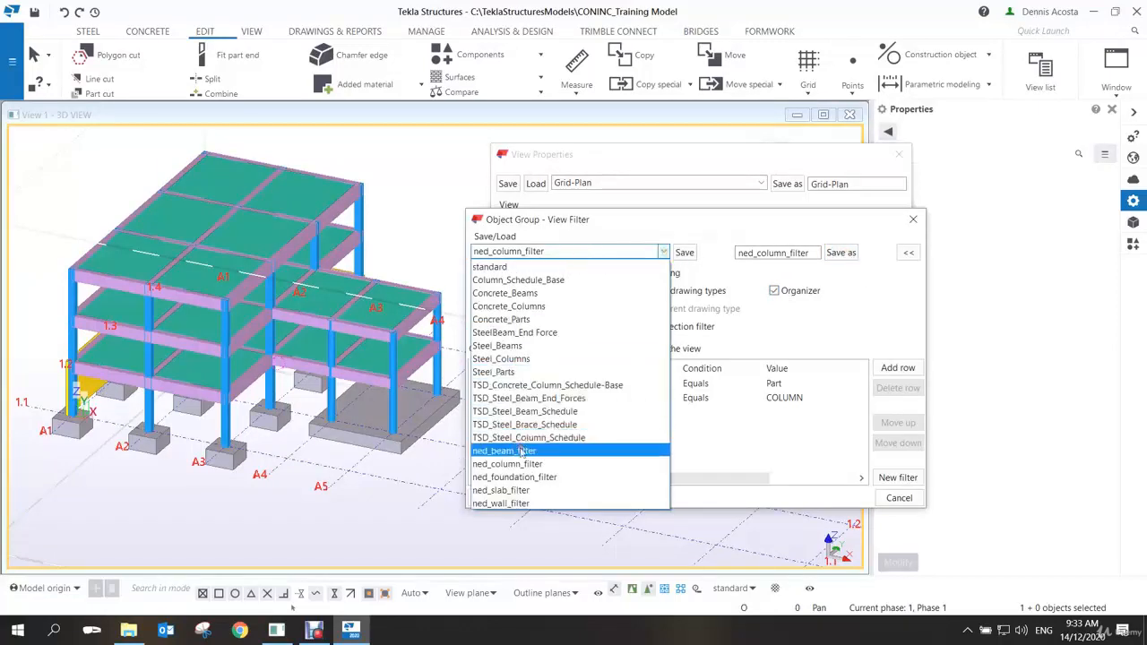
click(519, 479)
click(540, 328)
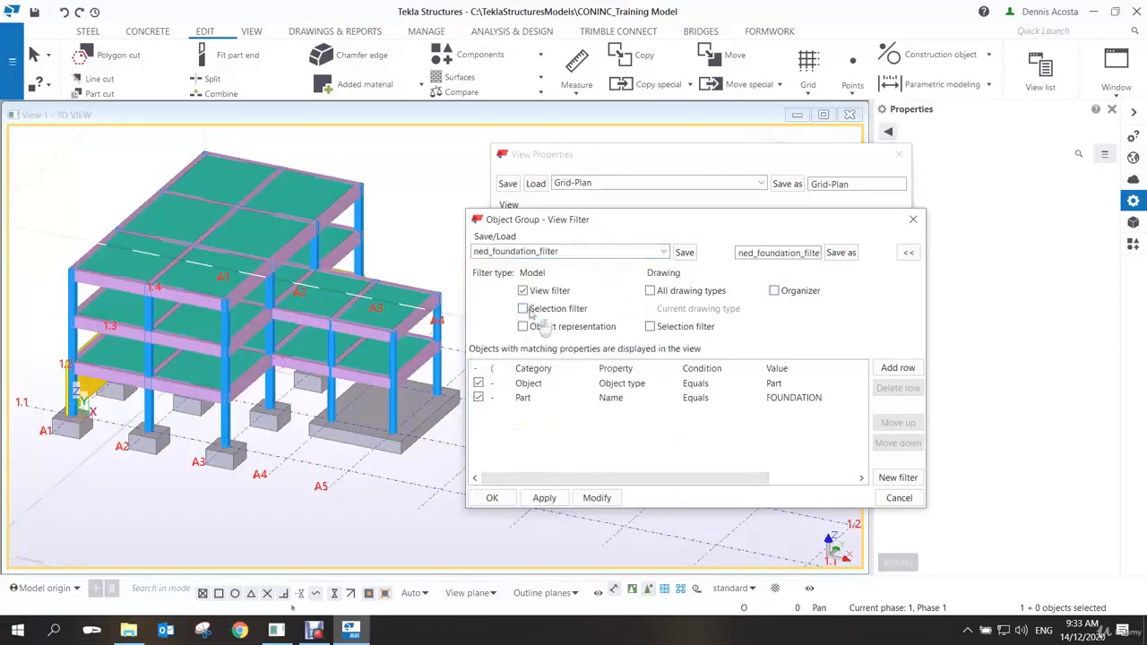
click(650, 291)
click(651, 327)
click(776, 292)
Load ned_slab_filter, enable all its available model, drawing and Organizer filter types, save it under the same name, and close the filter settings
click(664, 254)
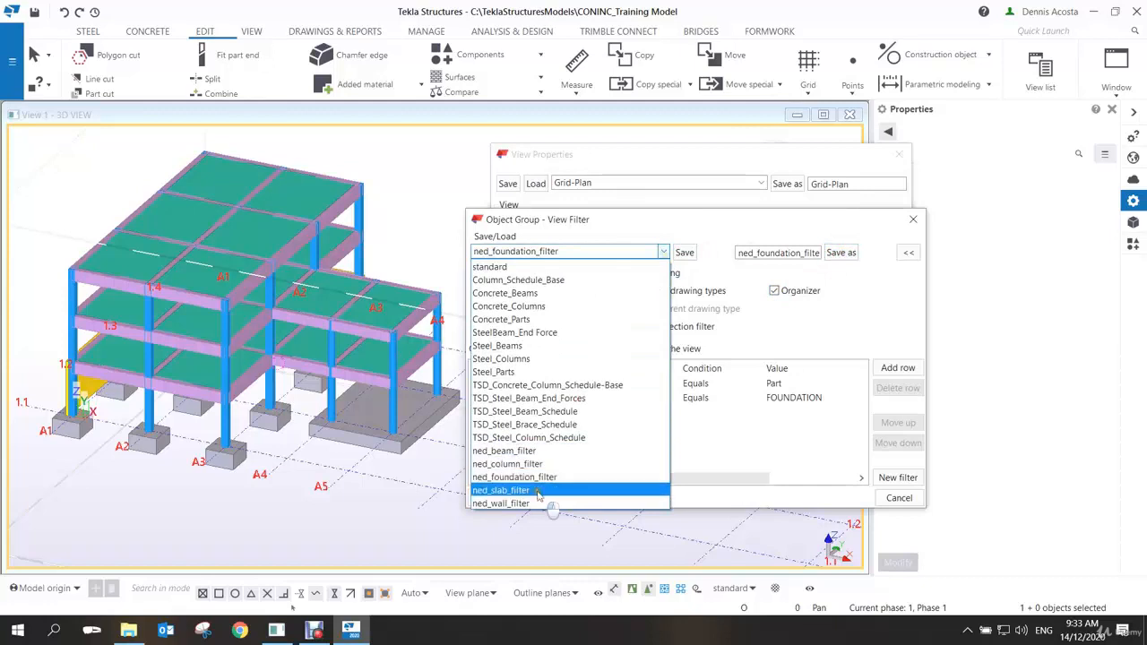
click(539, 504)
click(522, 309)
click(522, 327)
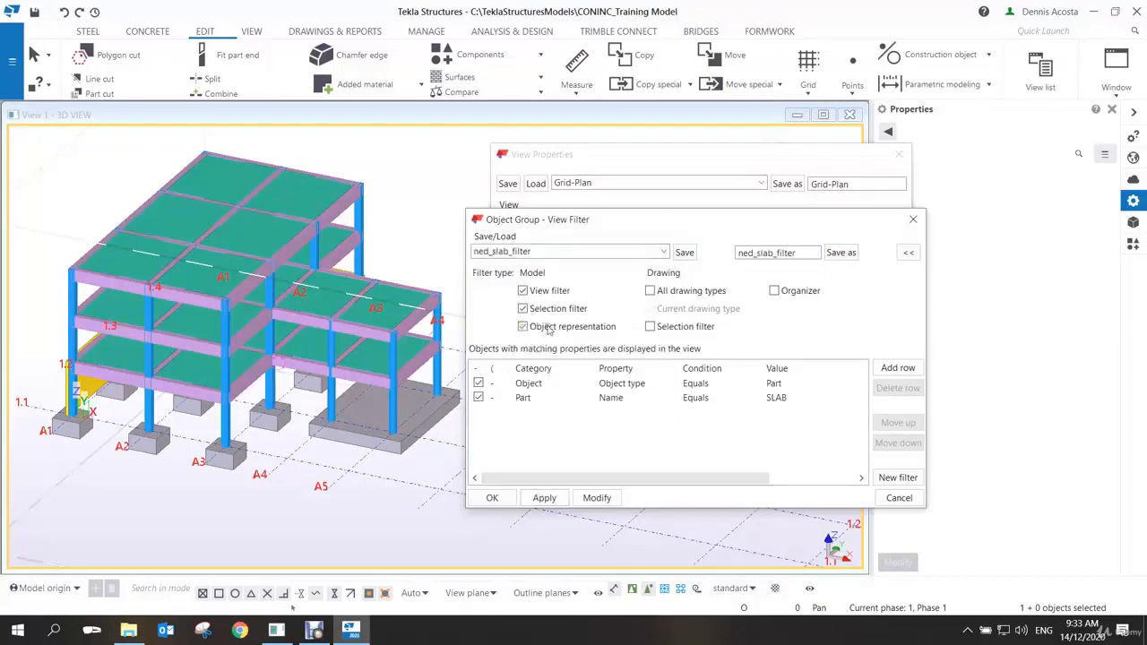
click(650, 328)
click(650, 292)
click(774, 291)
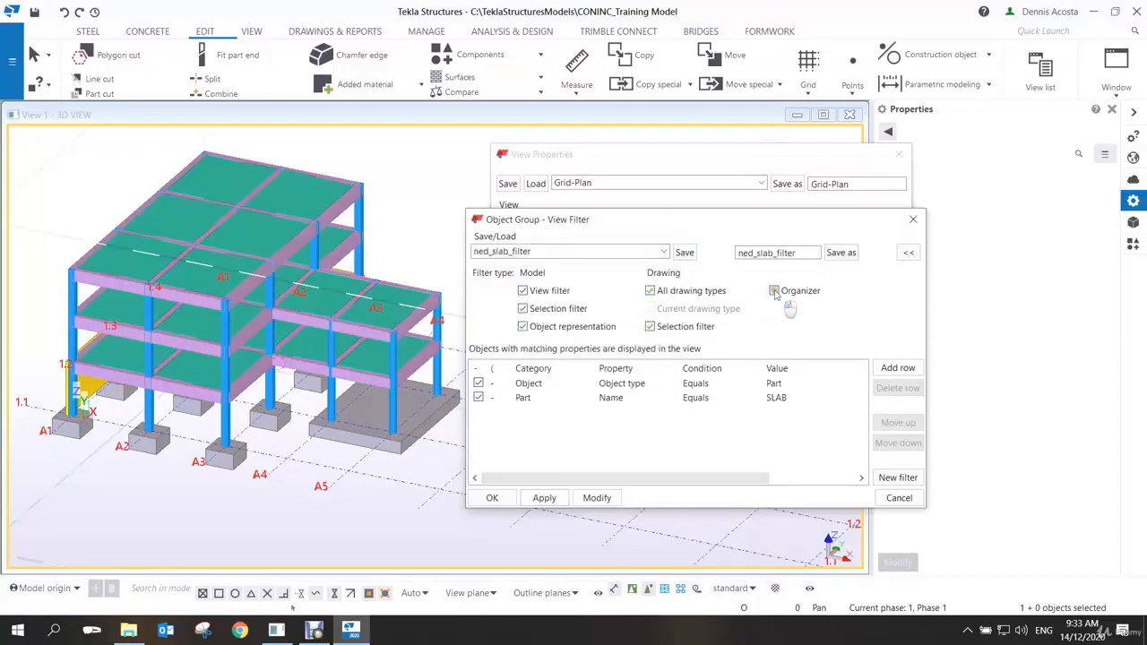
click(842, 253)
click(664, 252)
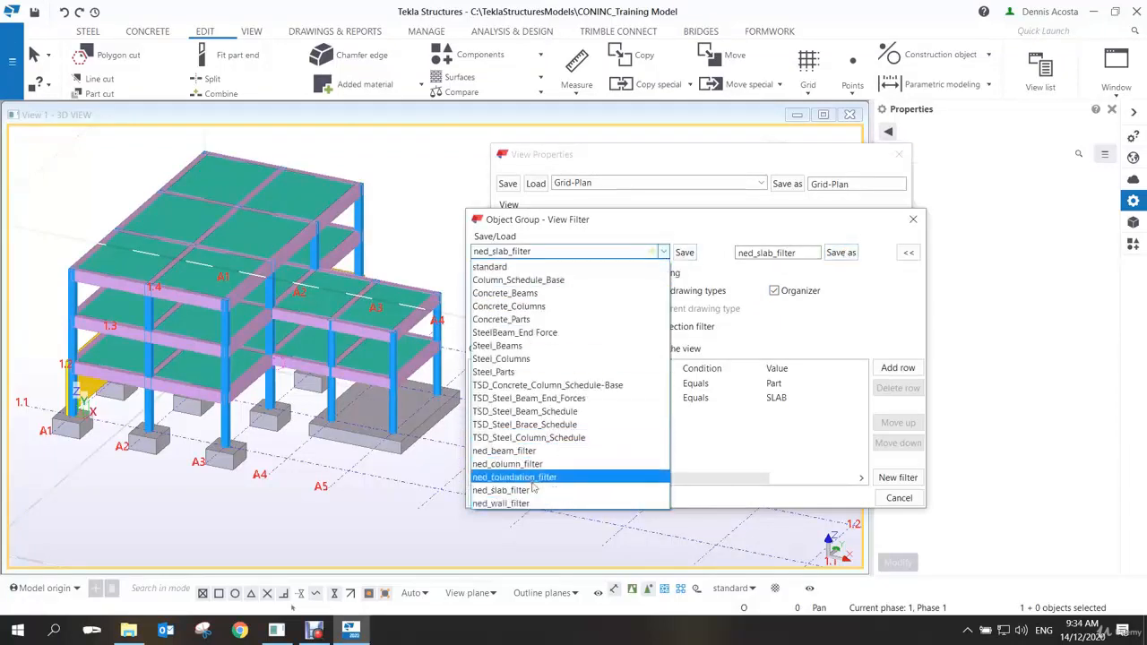
click(743, 339)
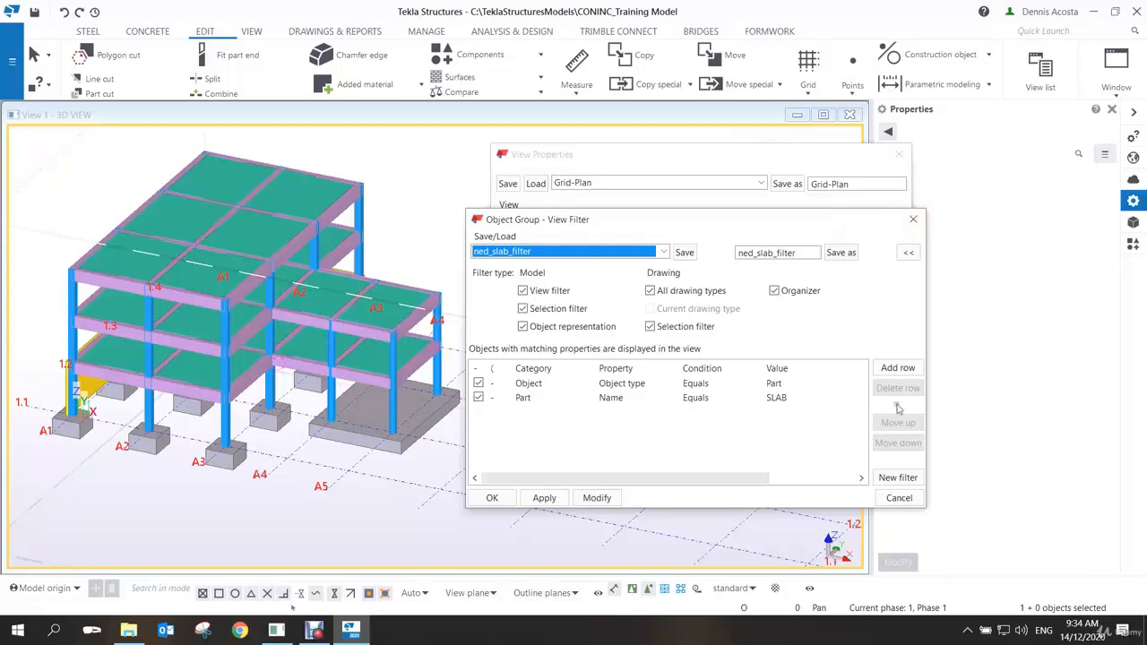
click(900, 499)
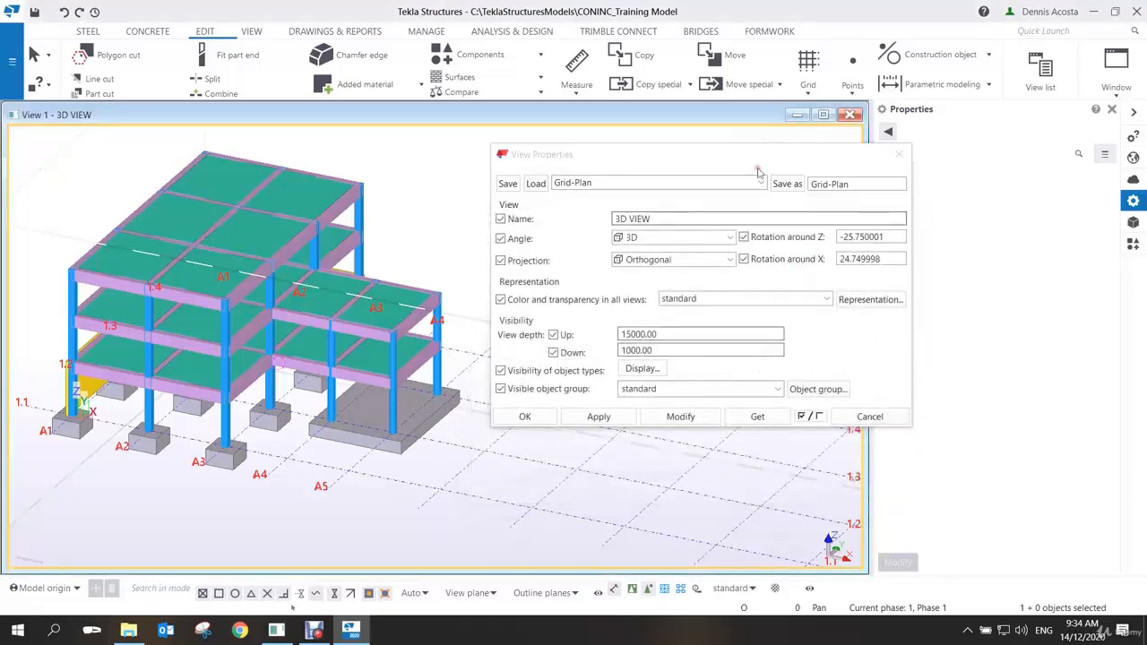
Set the 3D view's visible object group to ned_column_filter and apply the change so that only columns are displayed
drag(757, 159, 806, 162)
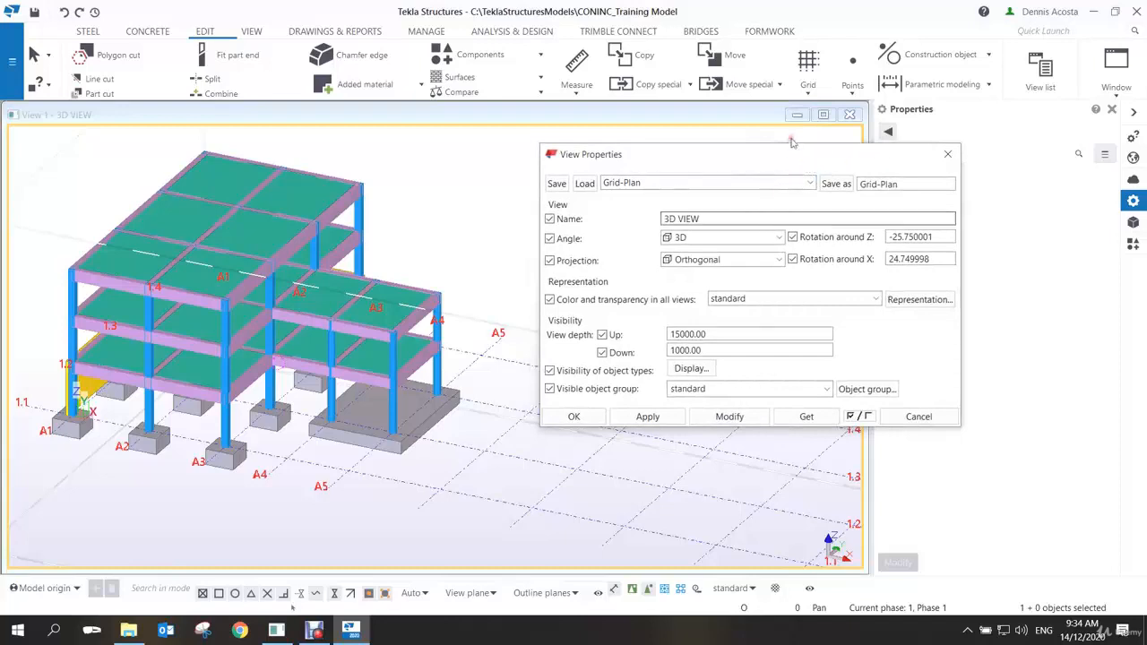
drag(788, 158, 835, 88)
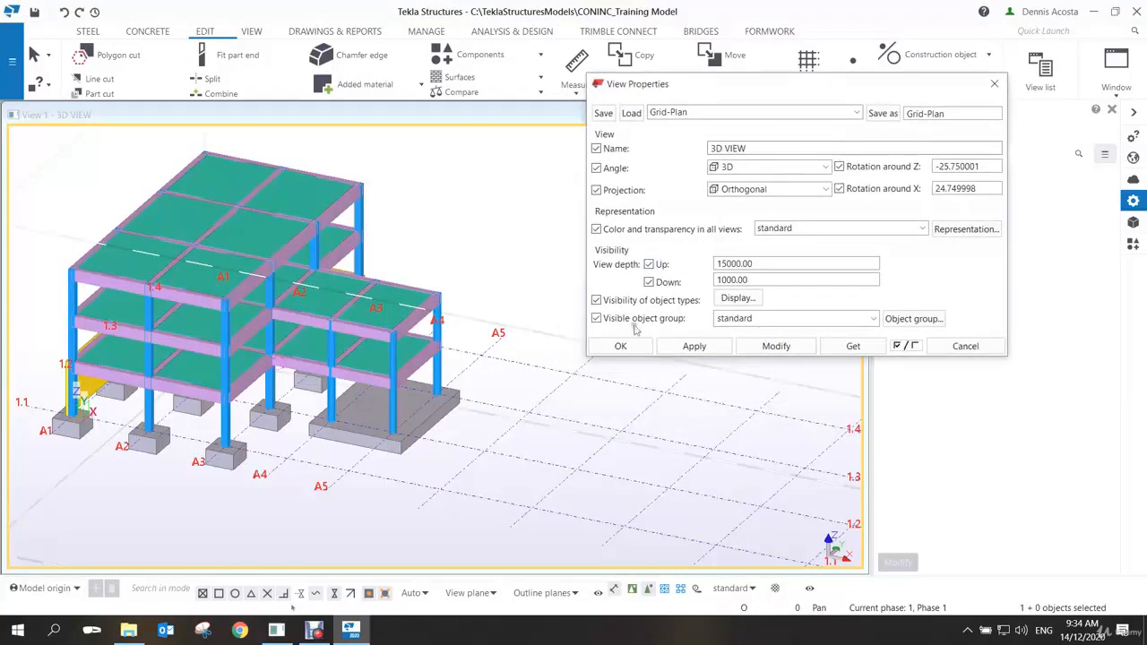
click(874, 320)
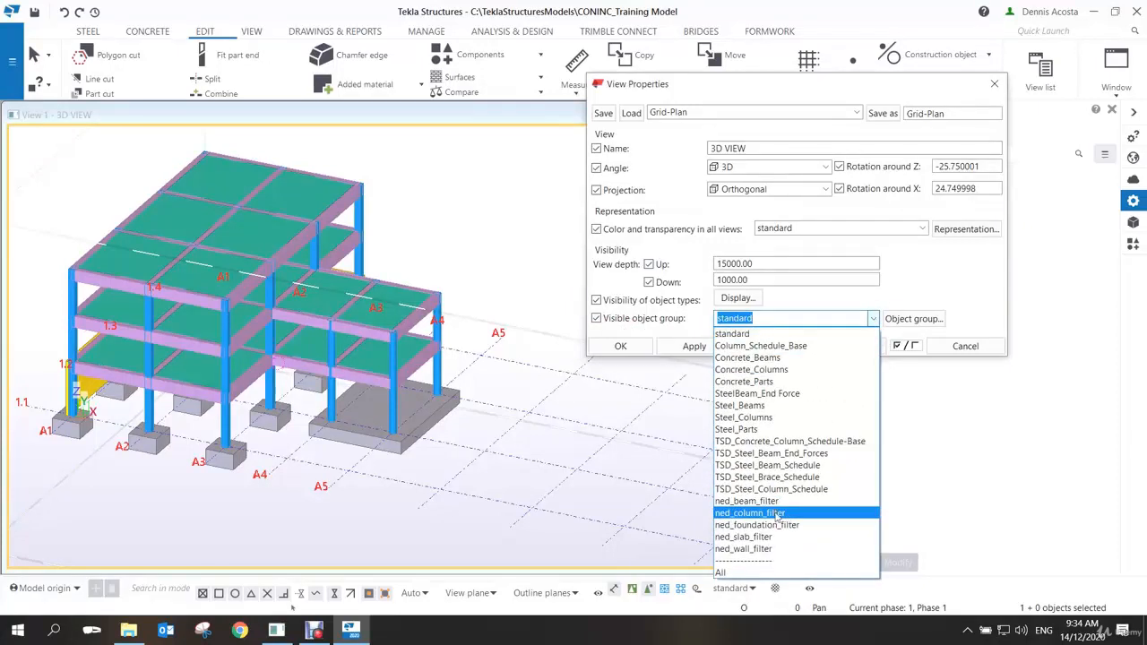
click(776, 513)
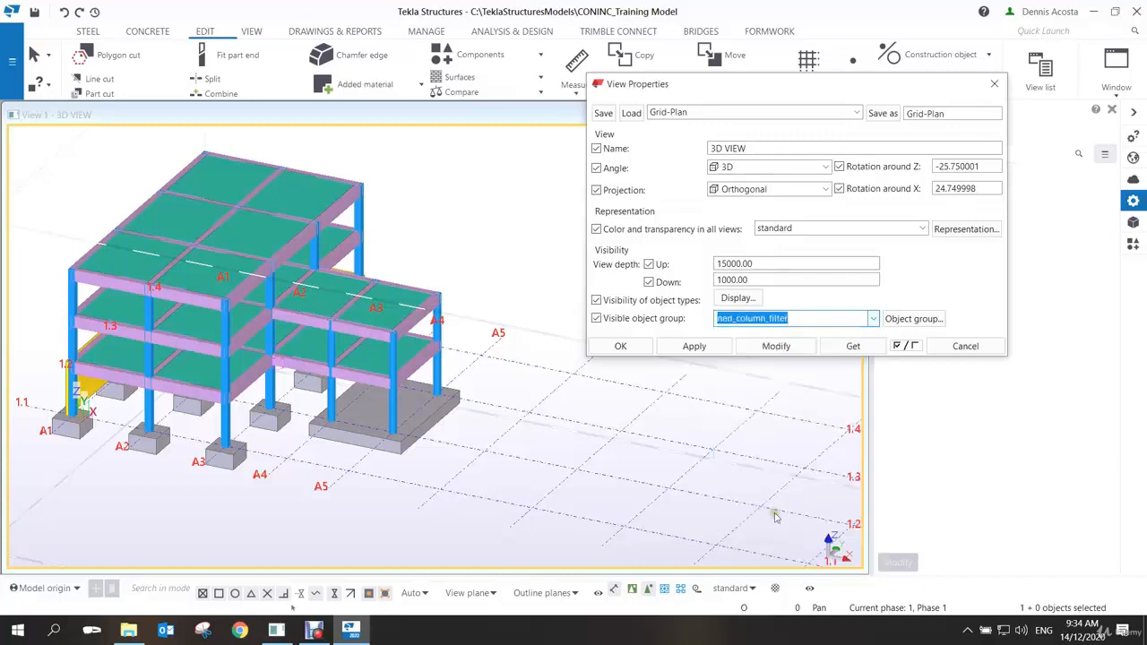
click(776, 347)
scroll(459, 423, up, 3)
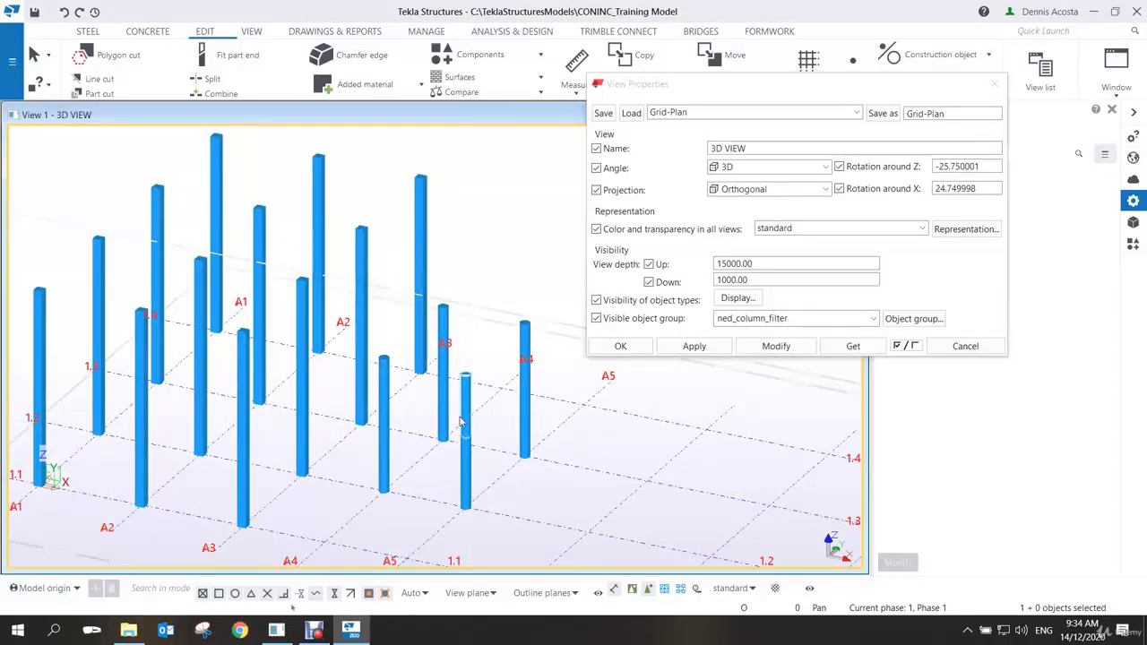
Apply ned_beam_filter as the 3D view's visible object group so only the beams are displayed
click(856, 319)
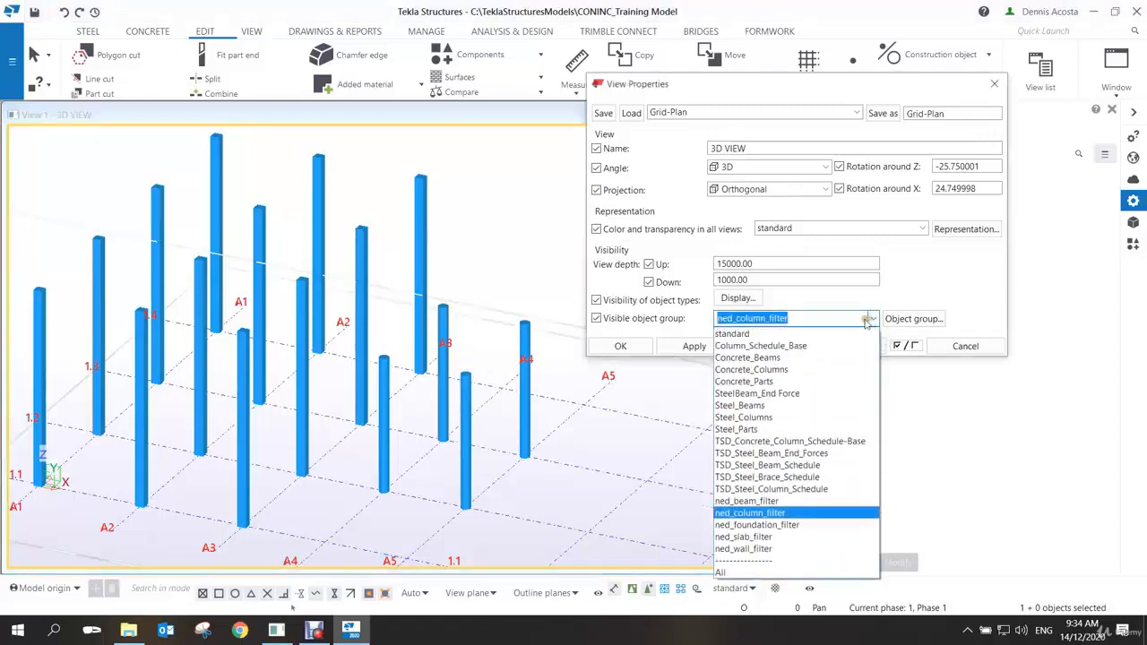
click(770, 501)
click(776, 346)
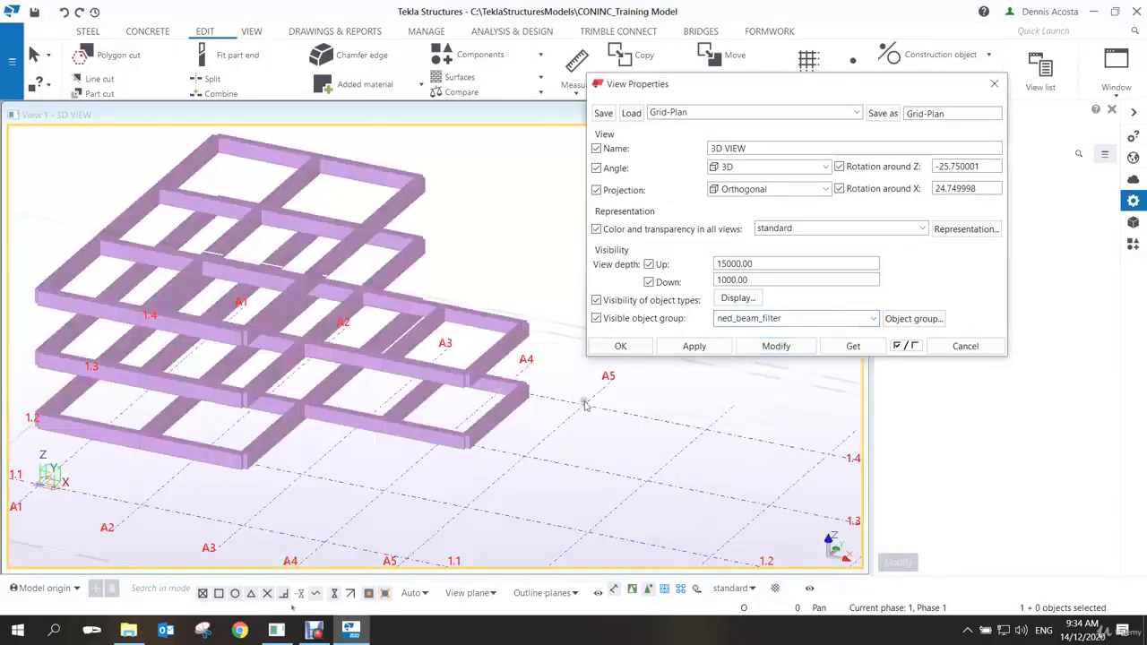
Change the 3D view's visible object group to ned_slab_filter to display only the slabs
click(868, 320)
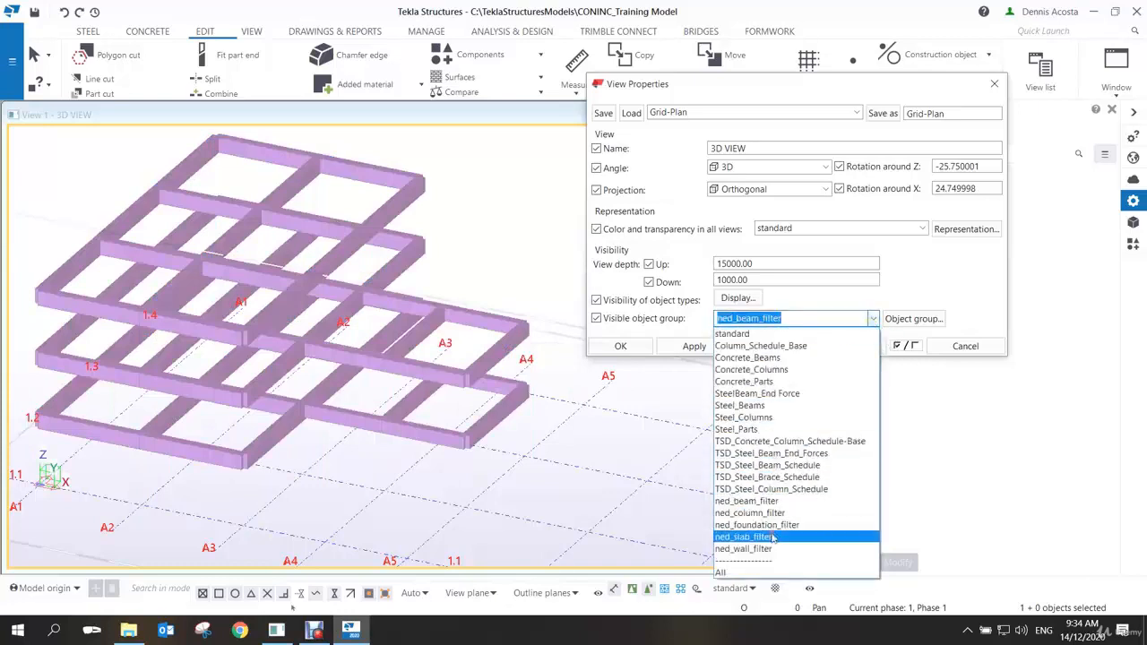
click(773, 536)
click(776, 346)
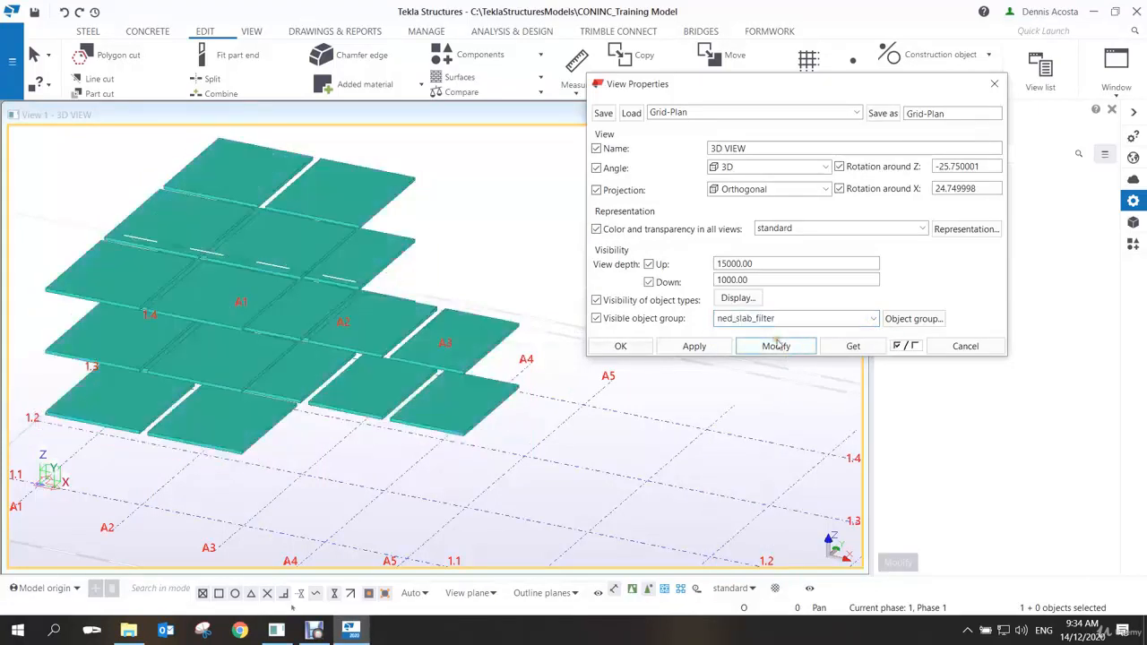
Display only the walls in the 3D view by applying ned_wall_filter as the visible object group
click(867, 320)
click(769, 548)
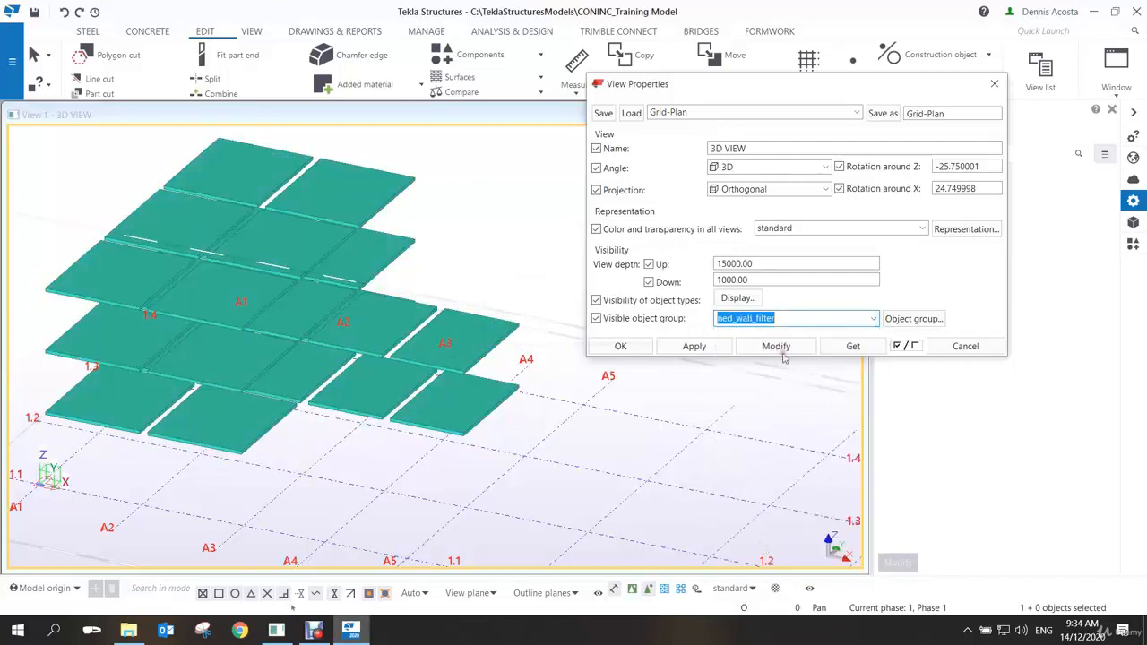
click(778, 347)
Restore the standard visible object group in the 3D view and accept the view properties
click(867, 319)
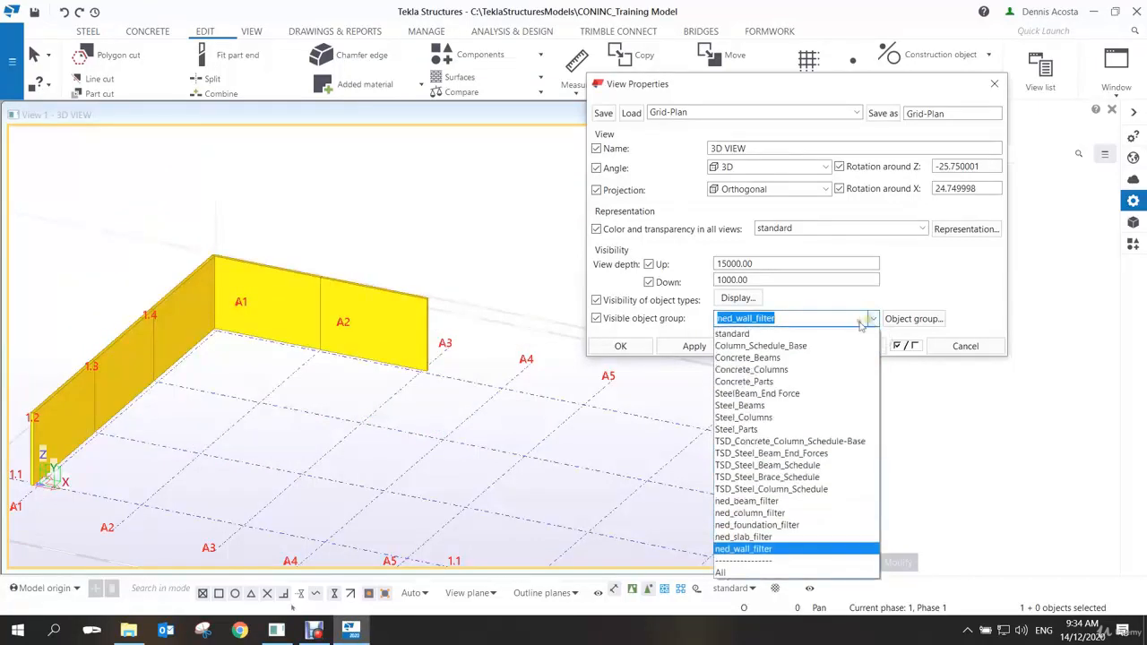
click(751, 334)
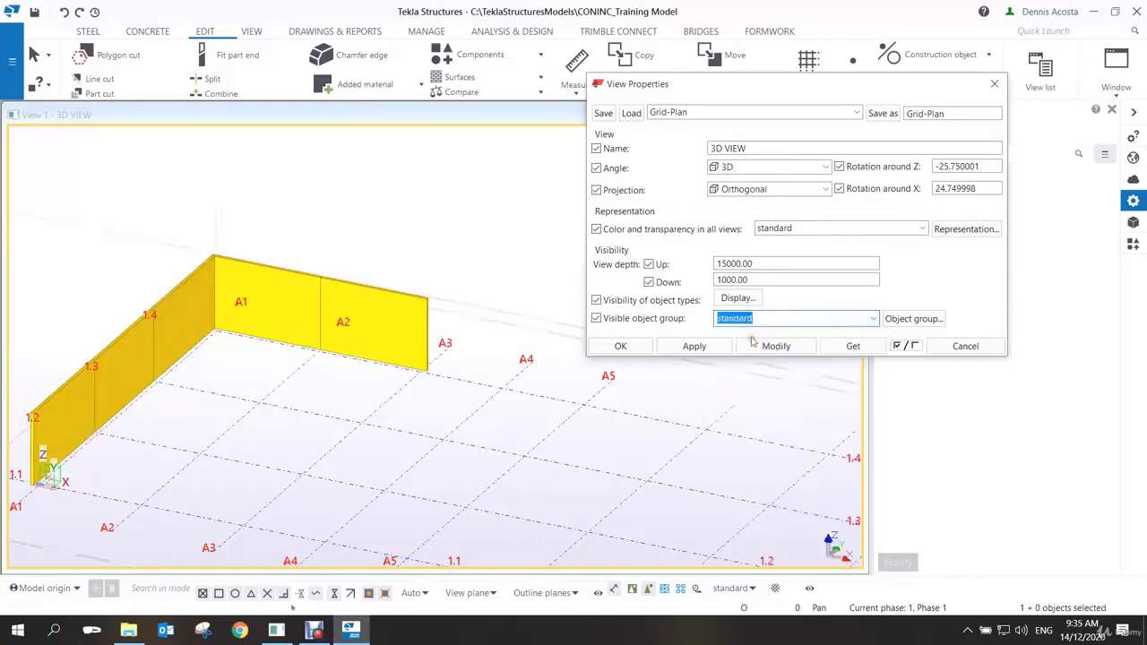
click(769, 347)
scroll(571, 397, down, 3)
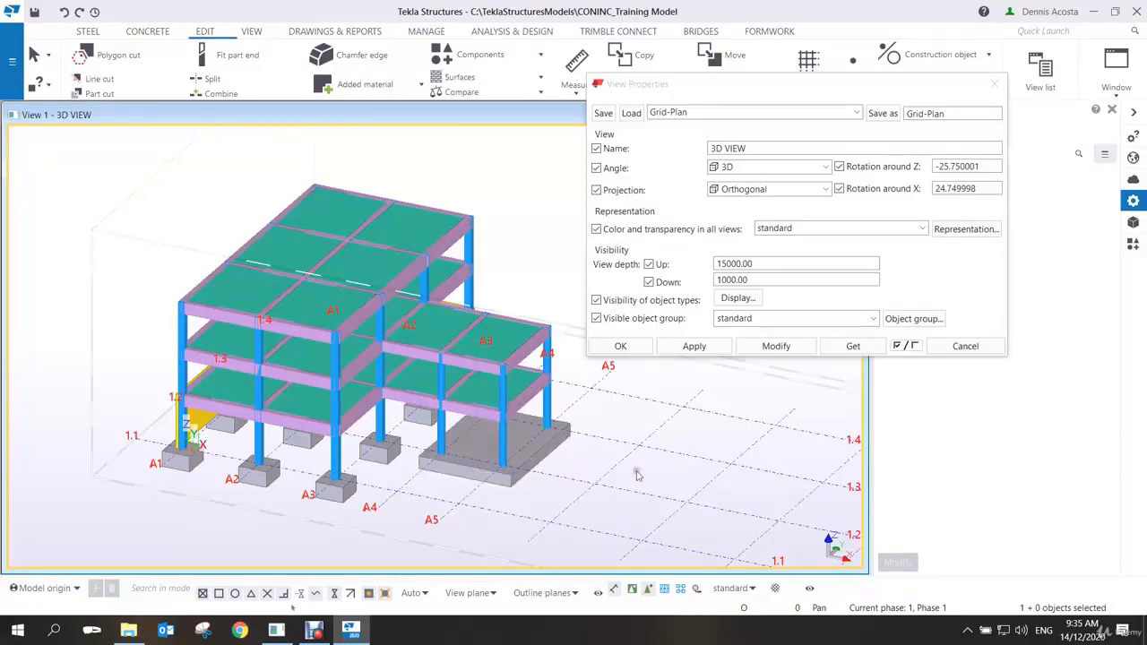
click(620, 348)
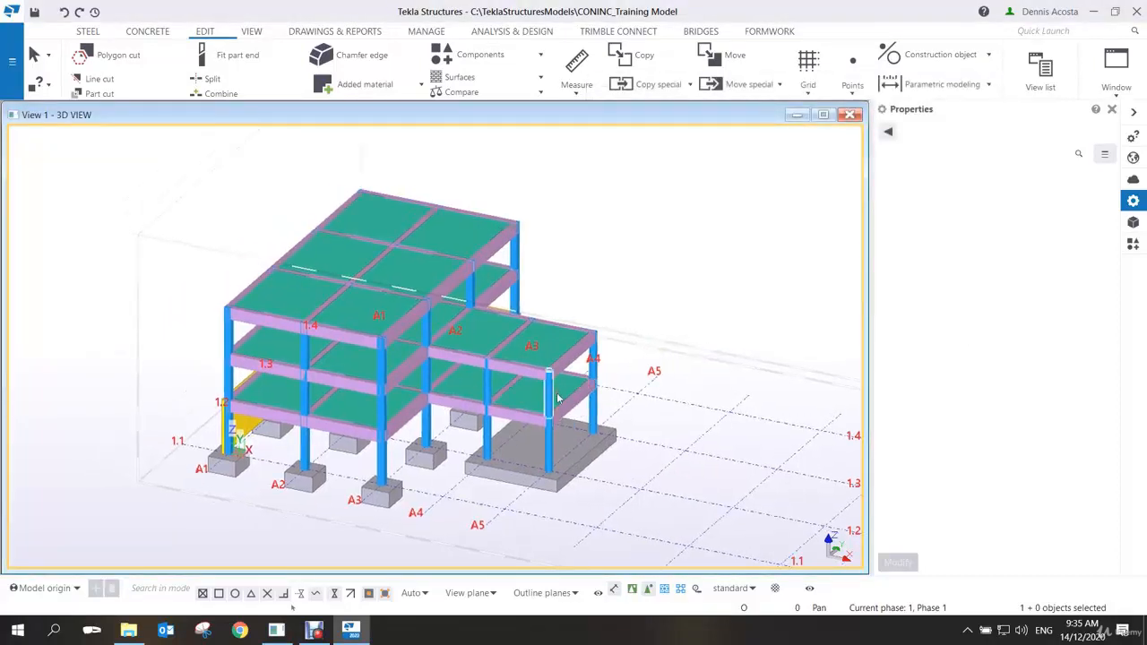
Switch the part rendering to show only selected parts, and area-select parts at the building's upper corner and around the raft foundation
key(ctrl+5)
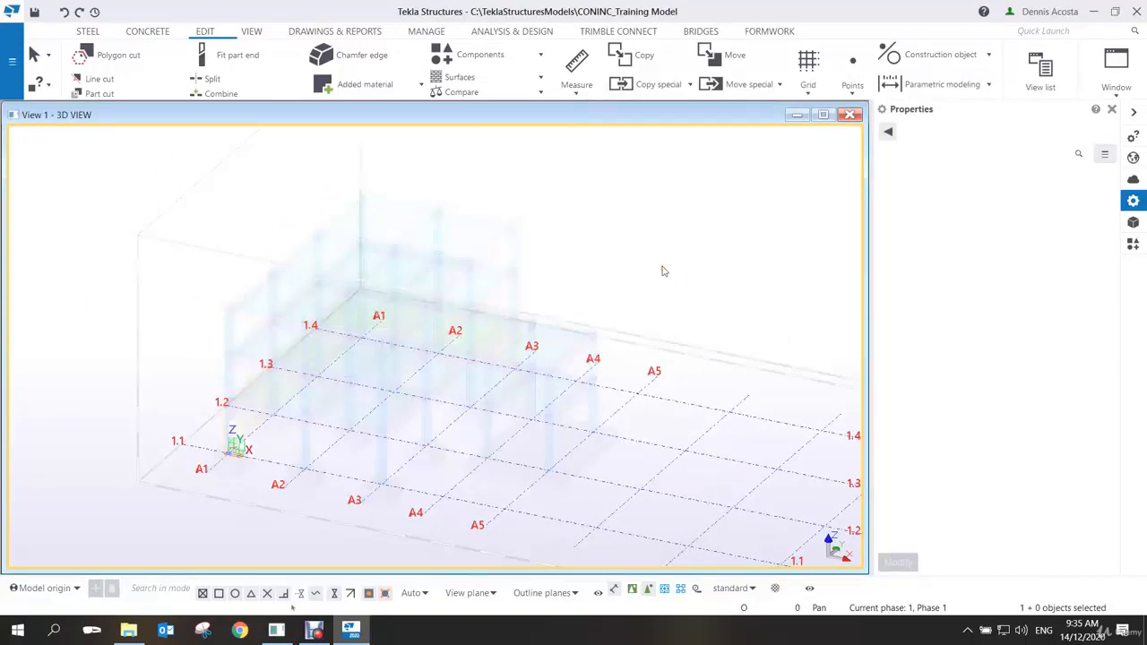
middle_drag(601, 294, 621, 284)
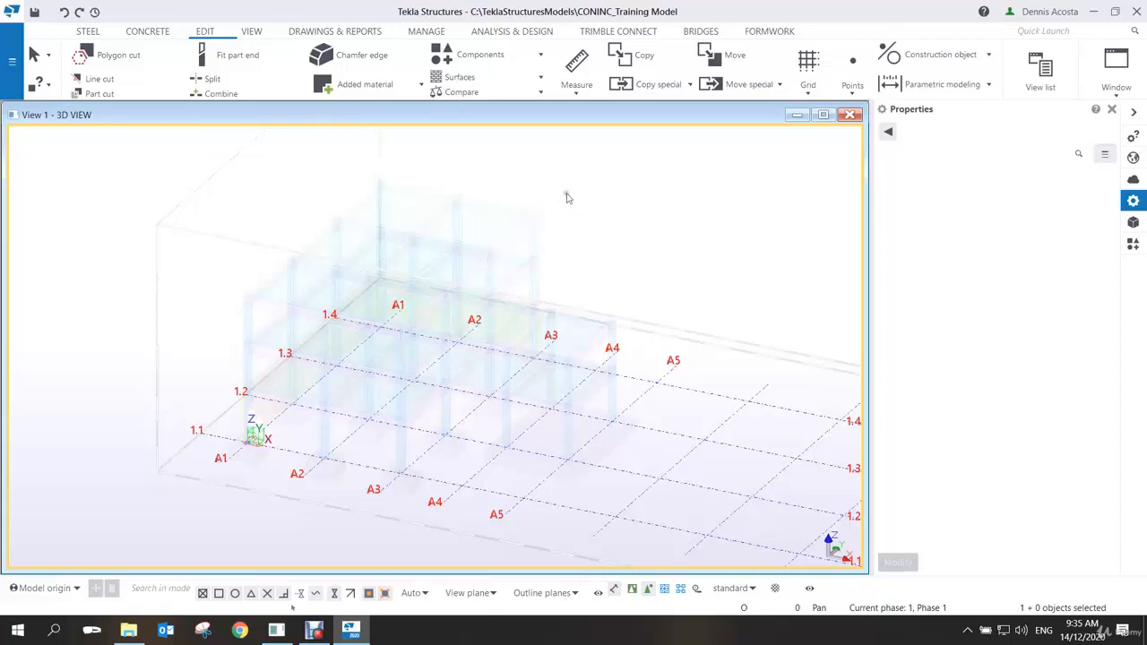
drag(567, 194, 529, 222)
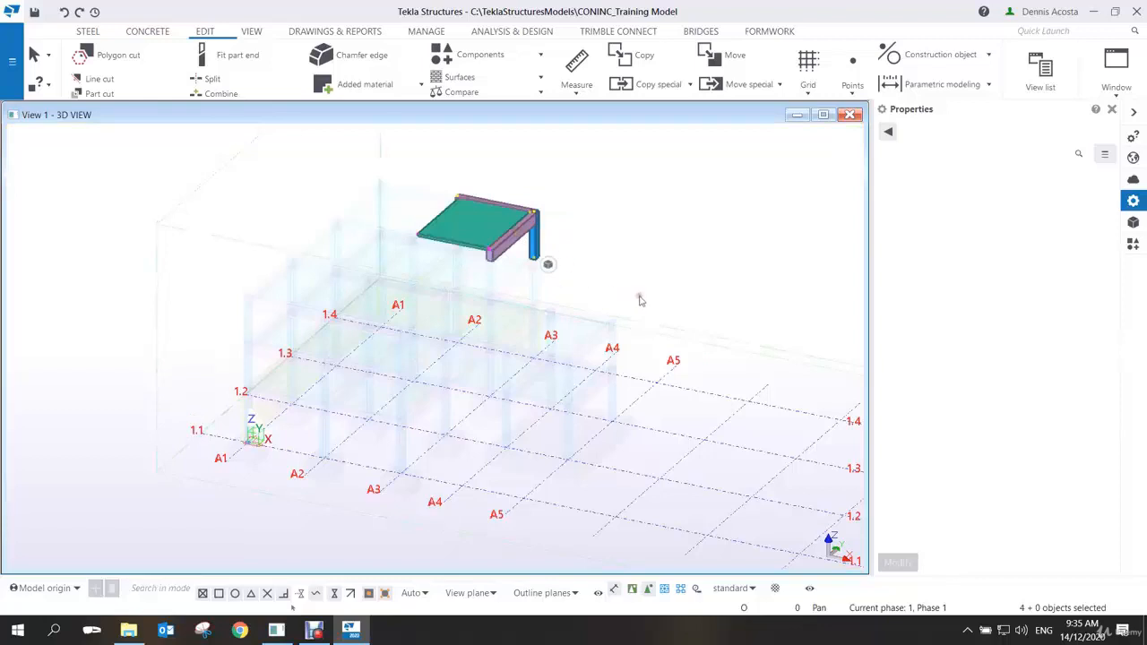
drag(640, 296, 537, 436)
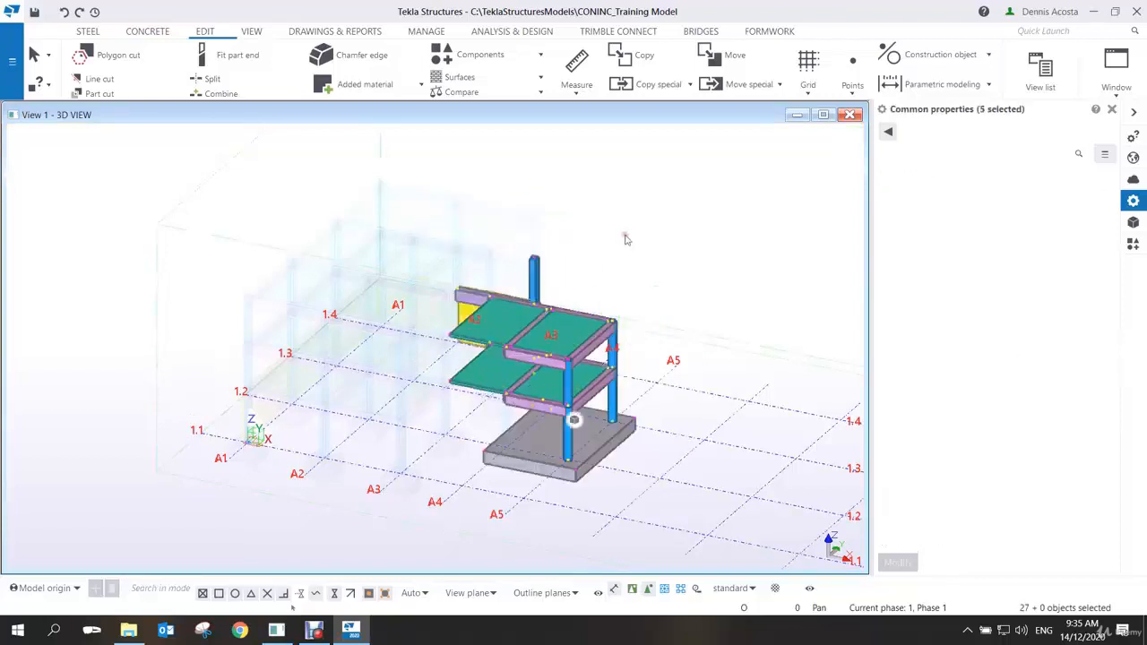
Area-select all parts of the building without a filter, and clear the selection
drag(479, 361, 703, 533)
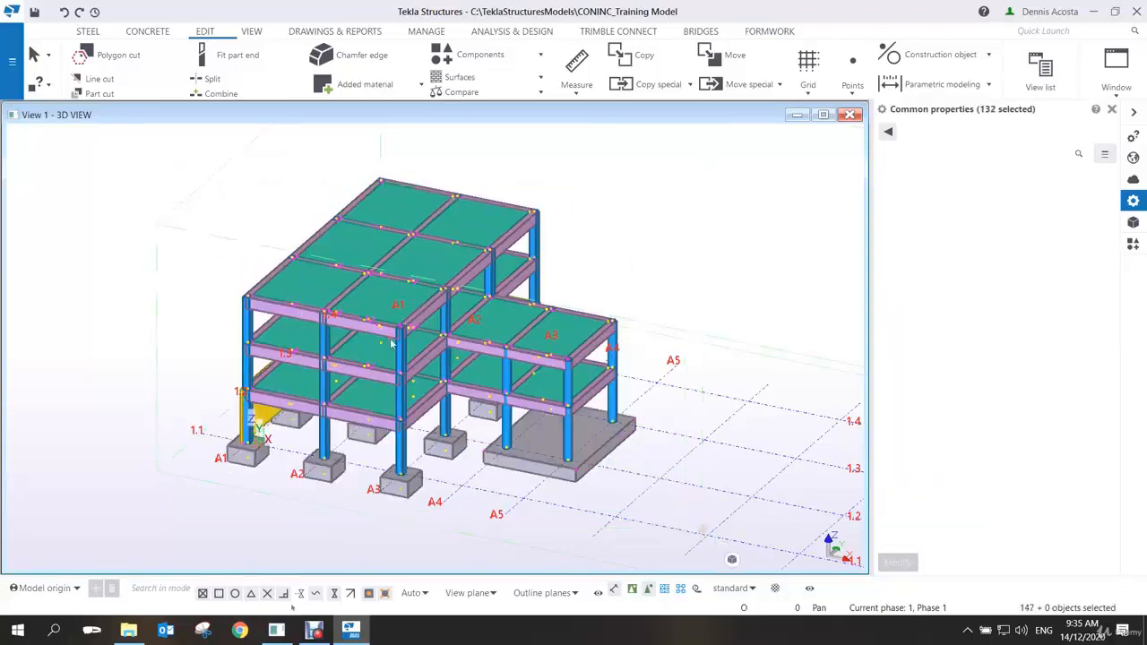
key(Delete)
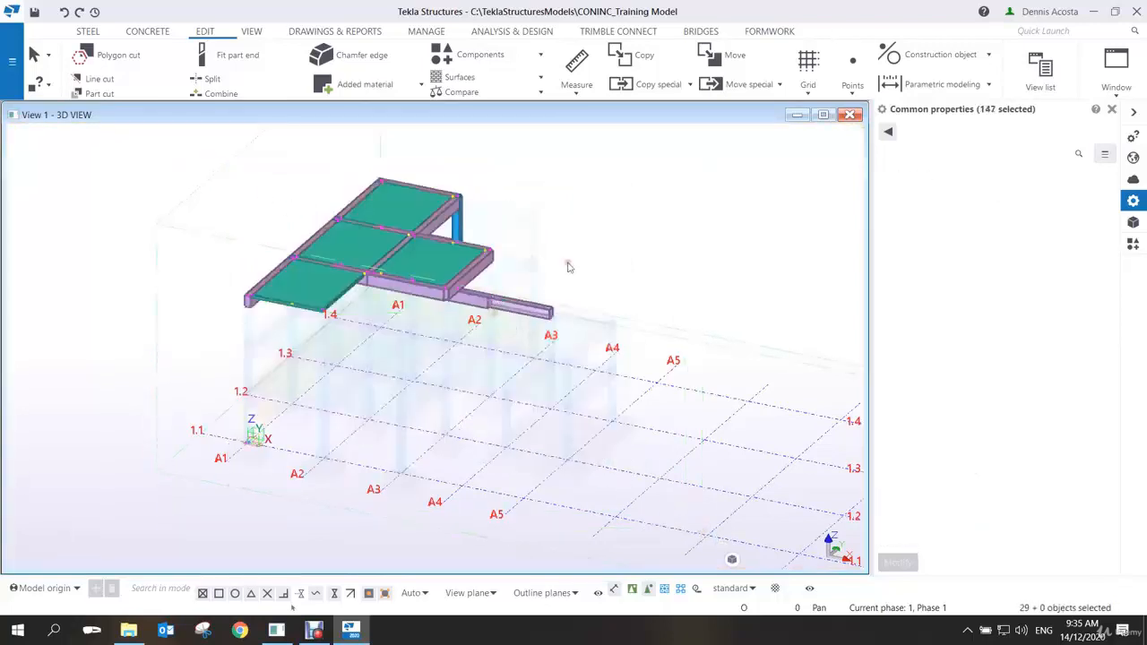
drag(200, 174, 681, 507)
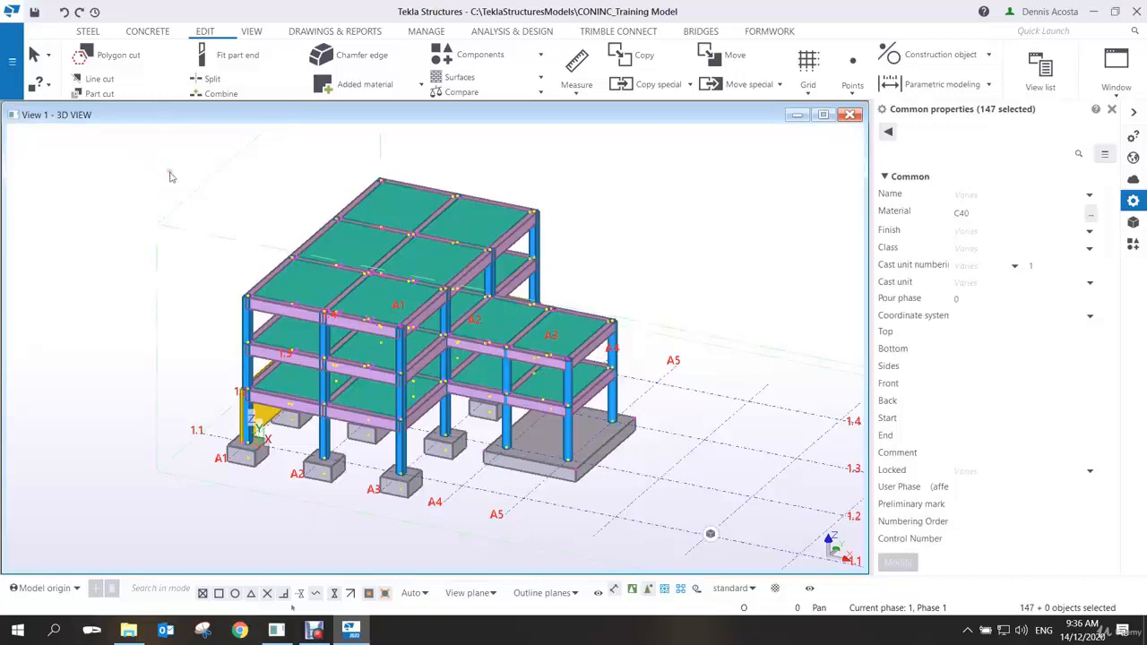
drag(157, 170, 711, 534)
click(673, 361)
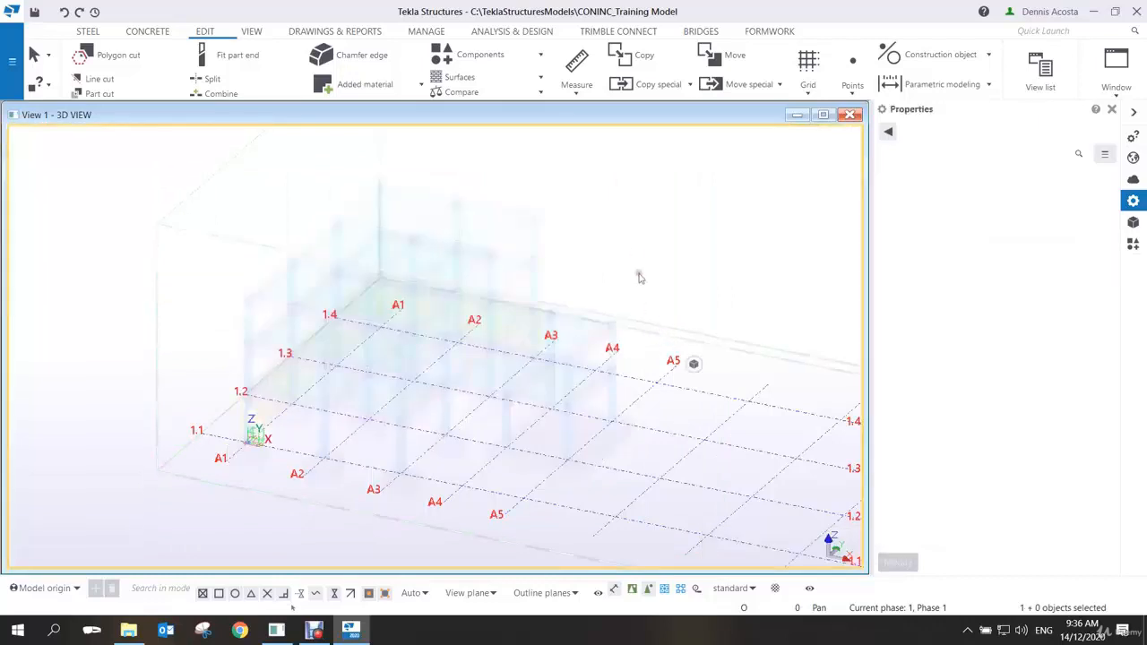
Set the selection filter to ned_slab_filter, area-select the whole building to pick only its slabs, and clear the selection
click(757, 589)
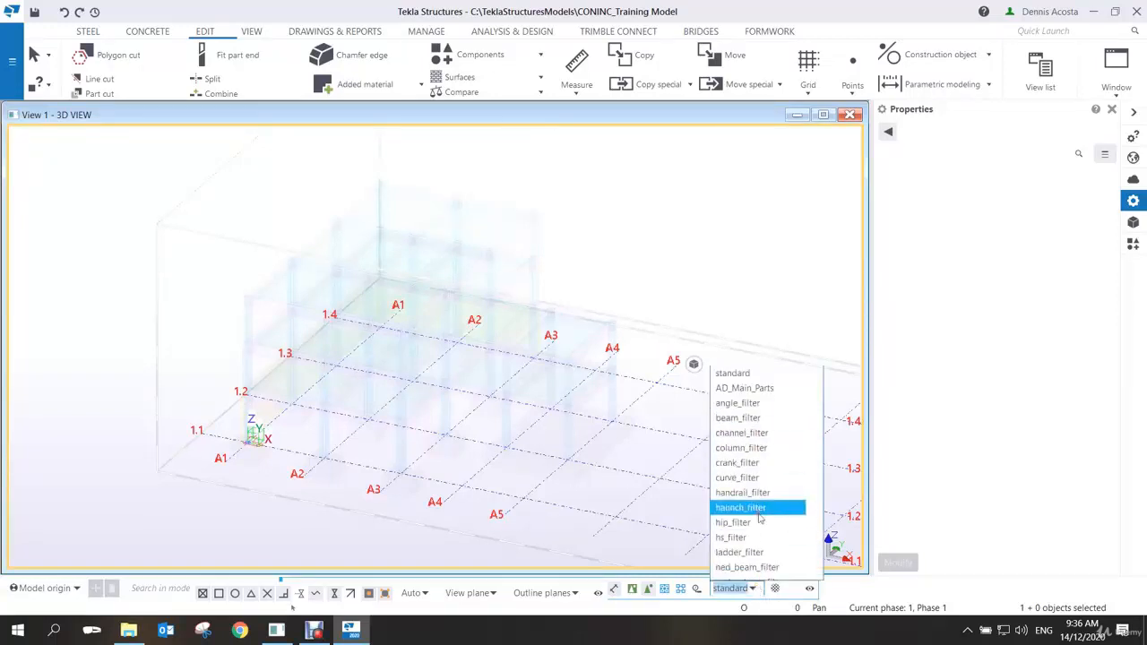
scroll(764, 538, down, 5)
scroll(763, 534, down, 2)
scroll(762, 506, up, 6)
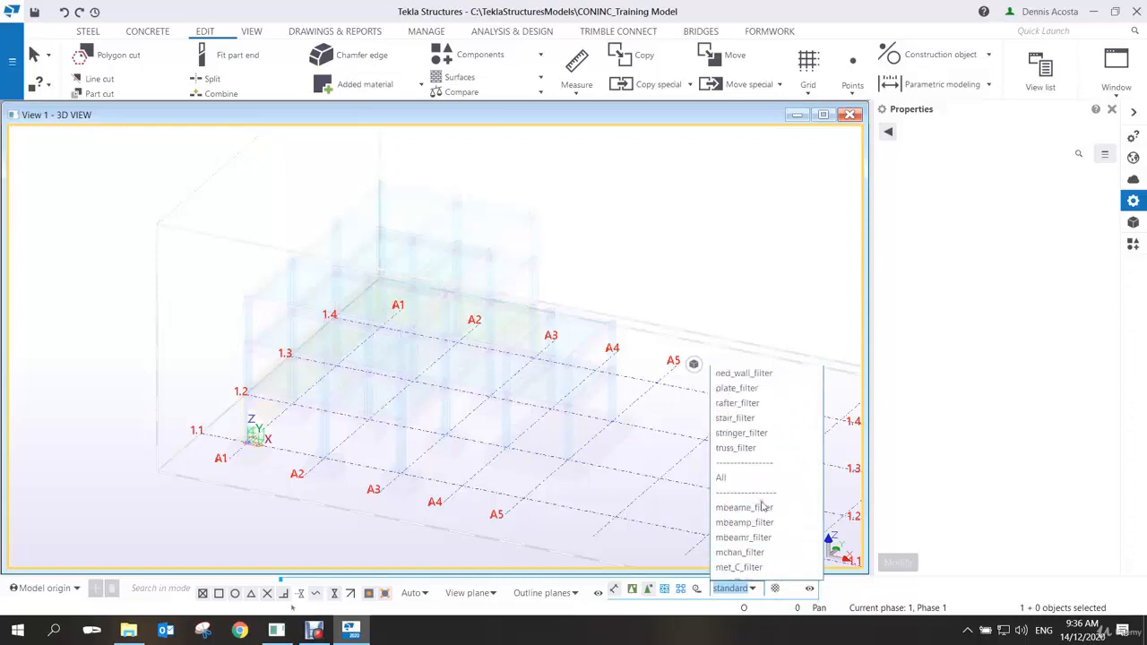
scroll(763, 502, down, 5)
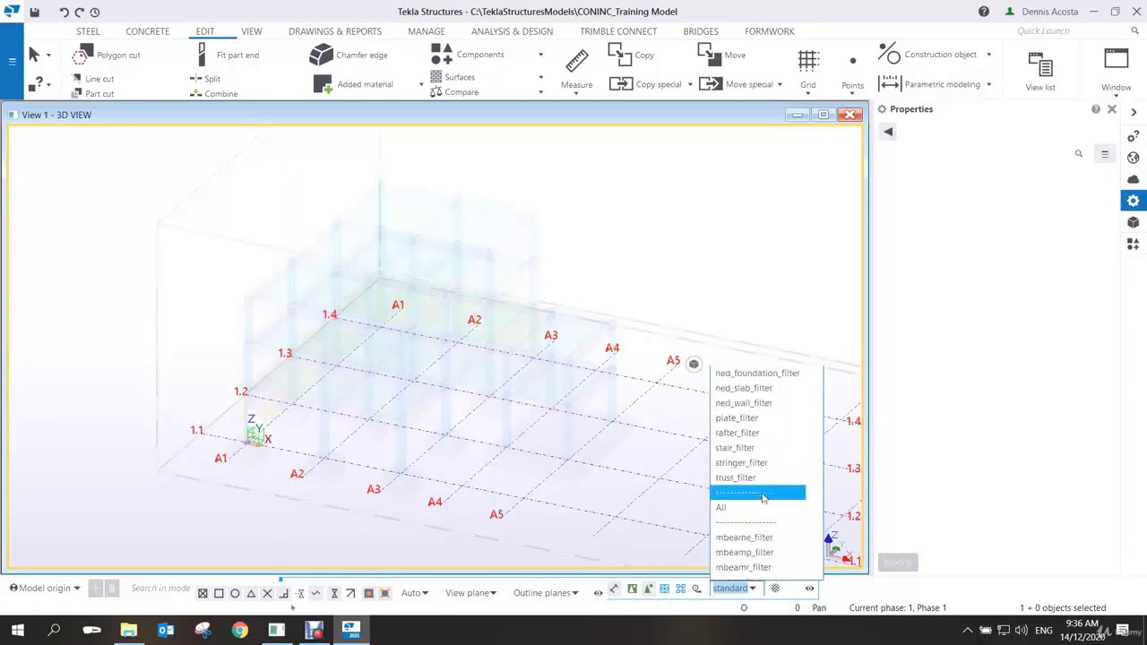
scroll(762, 500, down, 3)
scroll(761, 501, up, 5)
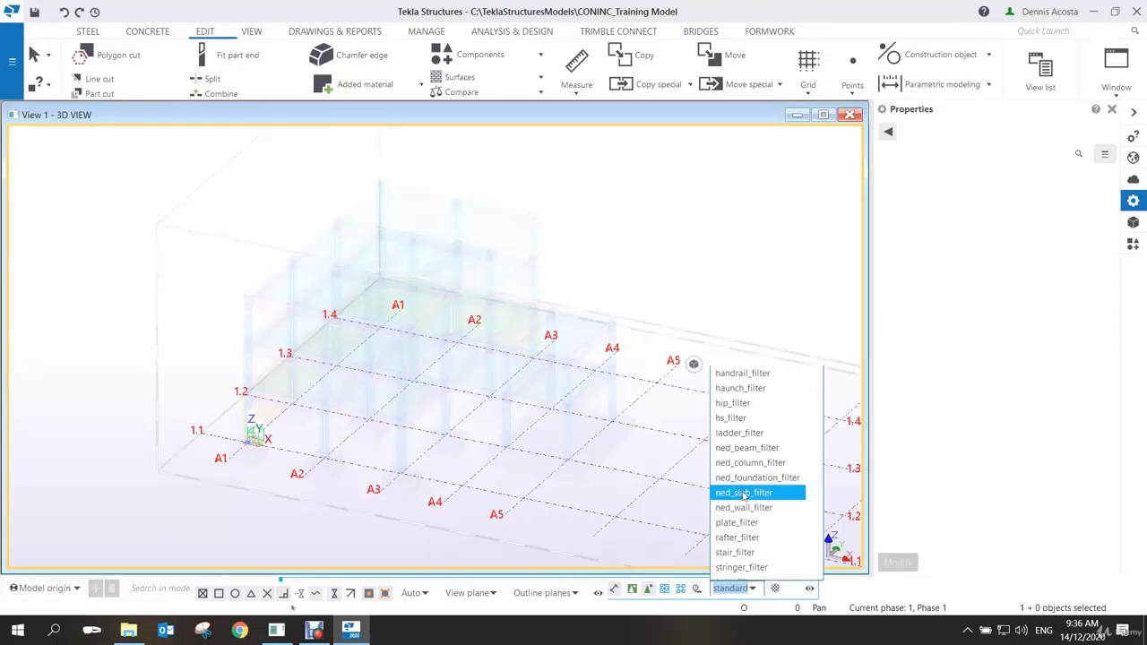
click(744, 493)
scroll(726, 492, down, 2)
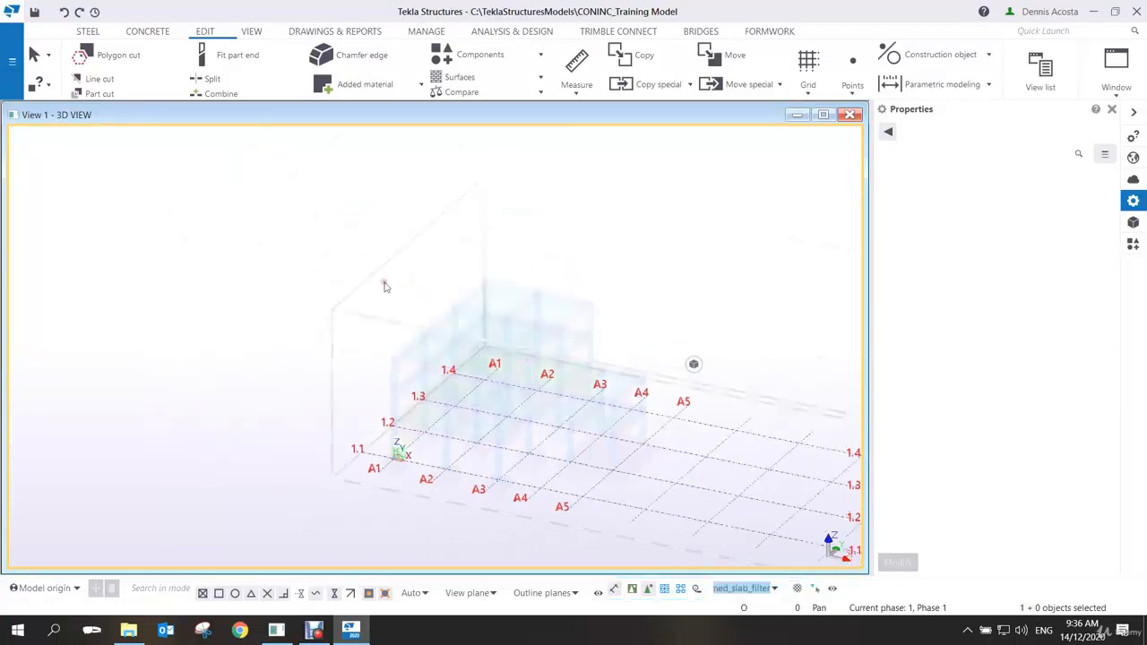
drag(307, 245, 724, 561)
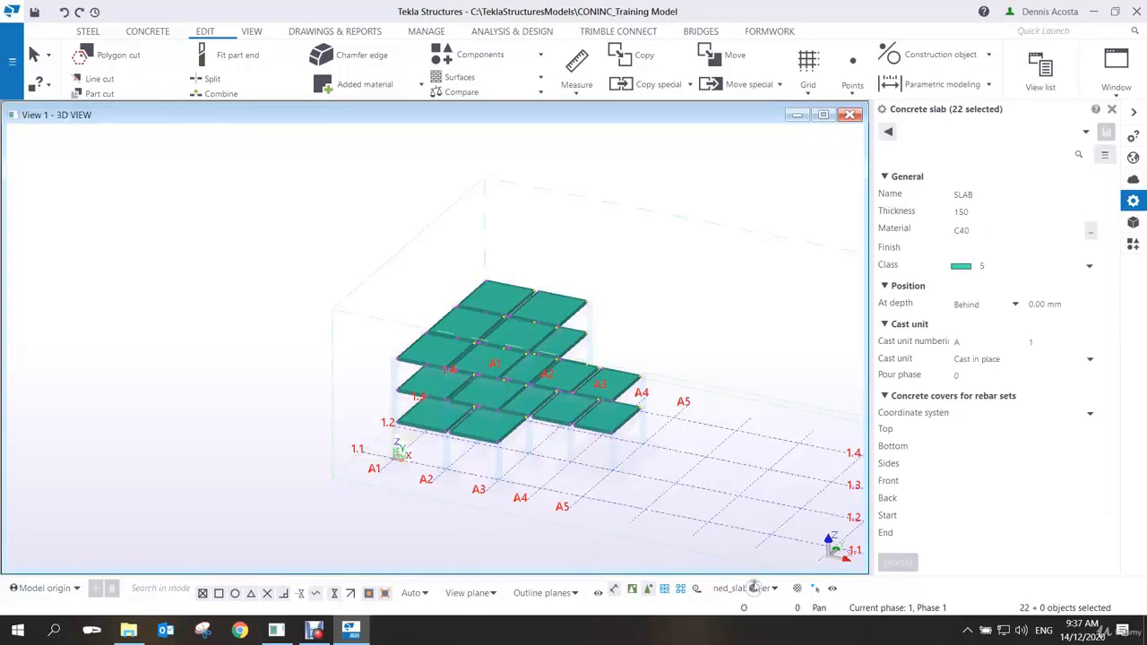
click(745, 545)
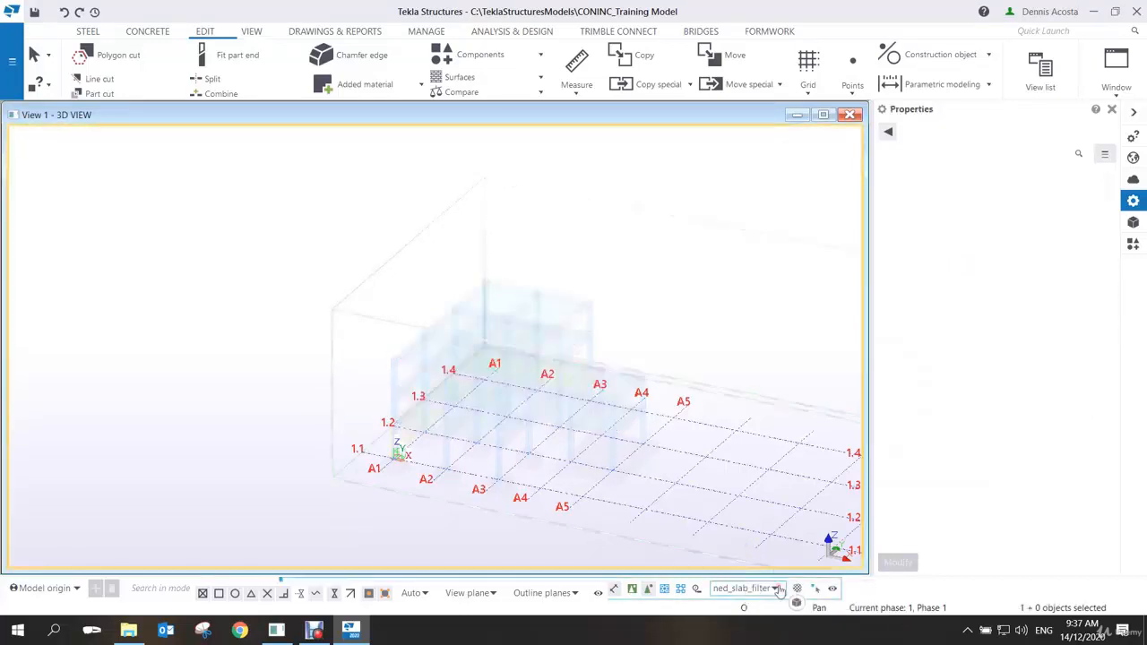
Set the selection filter to ned_foundation_filter and area-select the whole building to pick only its foundations
click(772, 588)
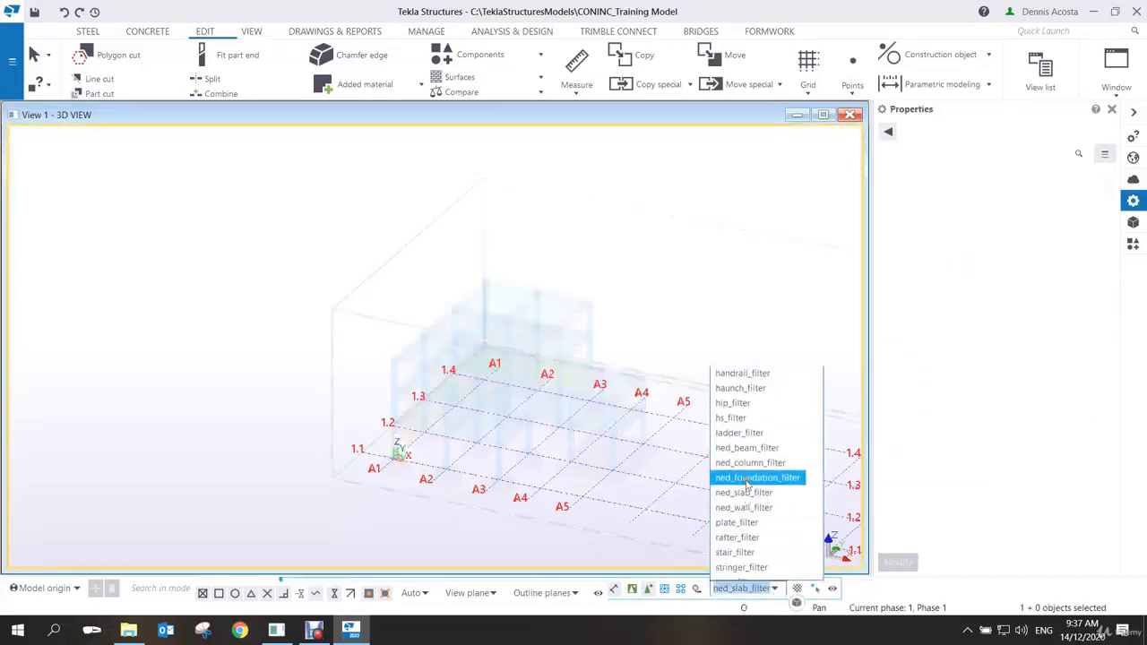
click(753, 478)
drag(323, 294, 742, 533)
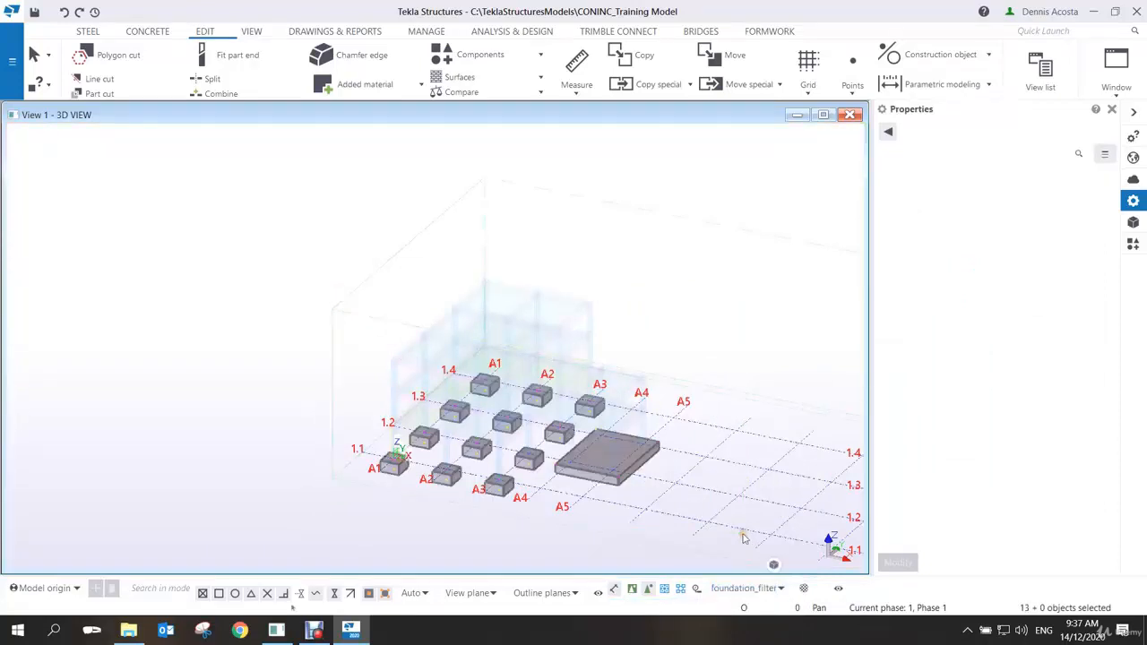
drag(234, 247, 740, 525)
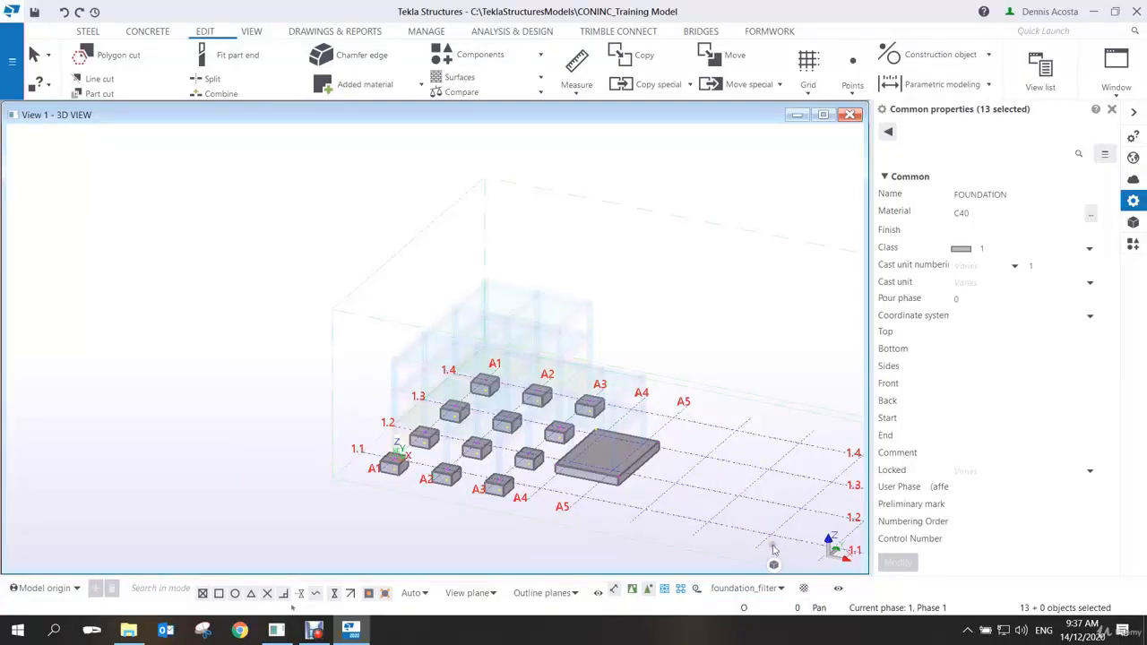
key(Delete)
mouse_move(766, 579)
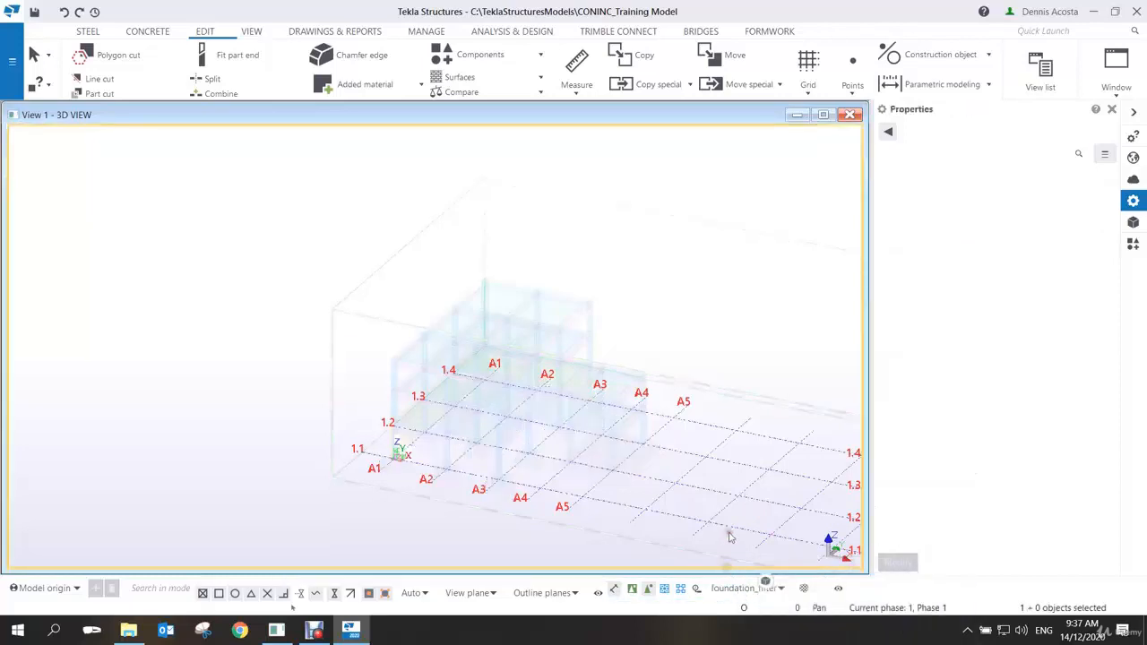
Reset the selection filter to standard, area-select the whole building, and clear the selection
middle_drag(727, 538, 674, 492)
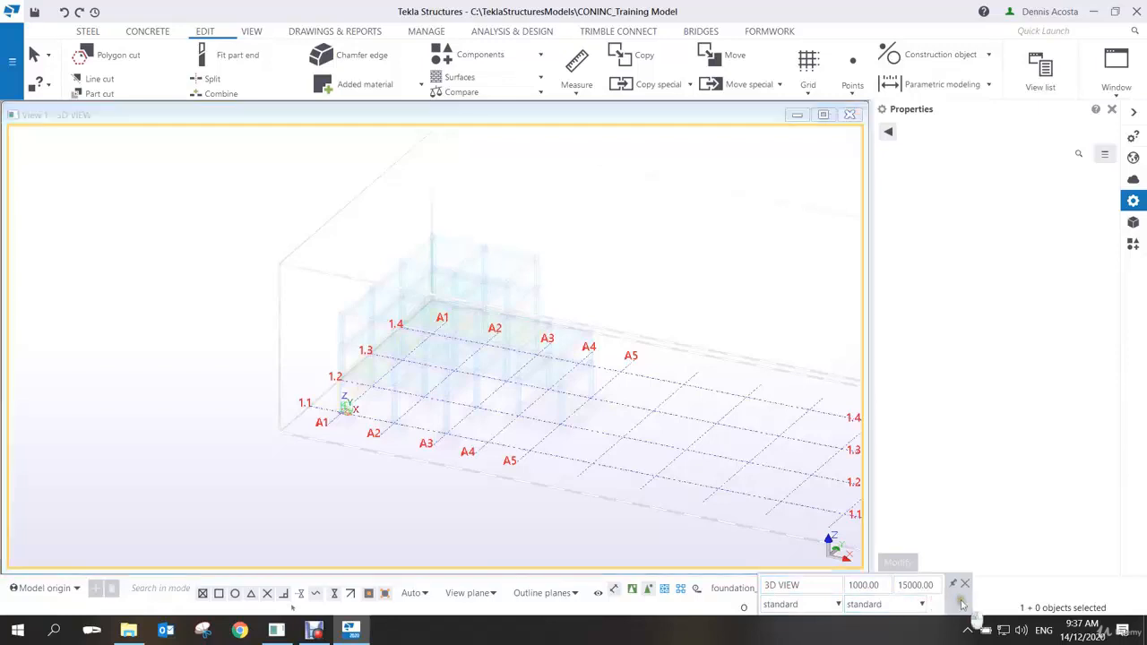
click(782, 589)
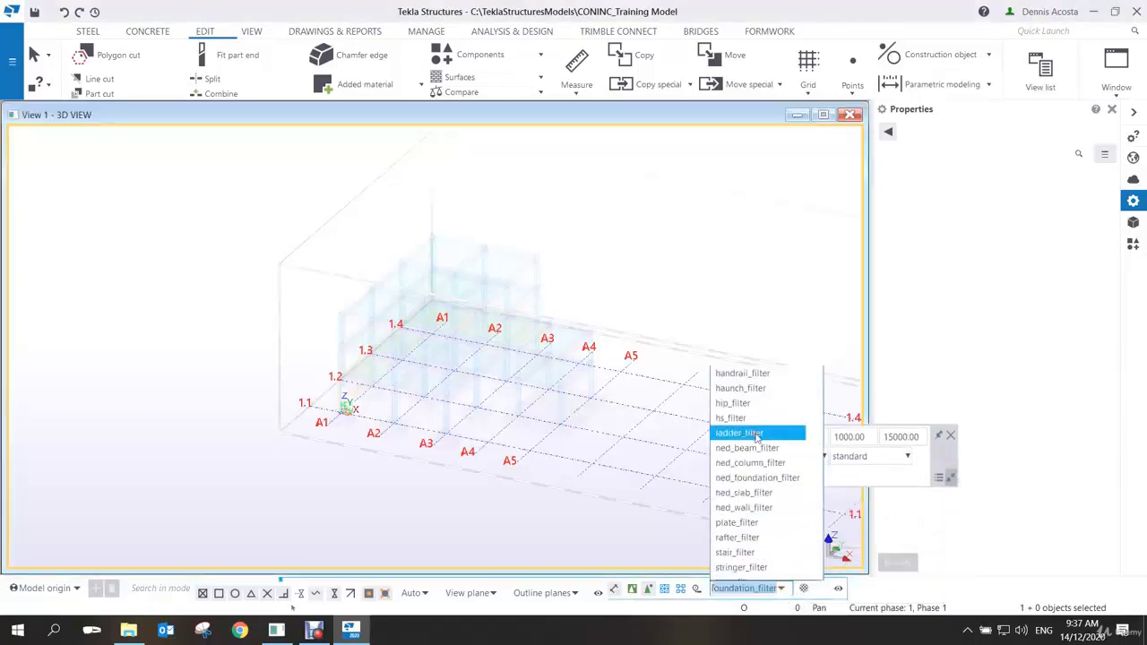
scroll(755, 448, up, 3)
click(744, 378)
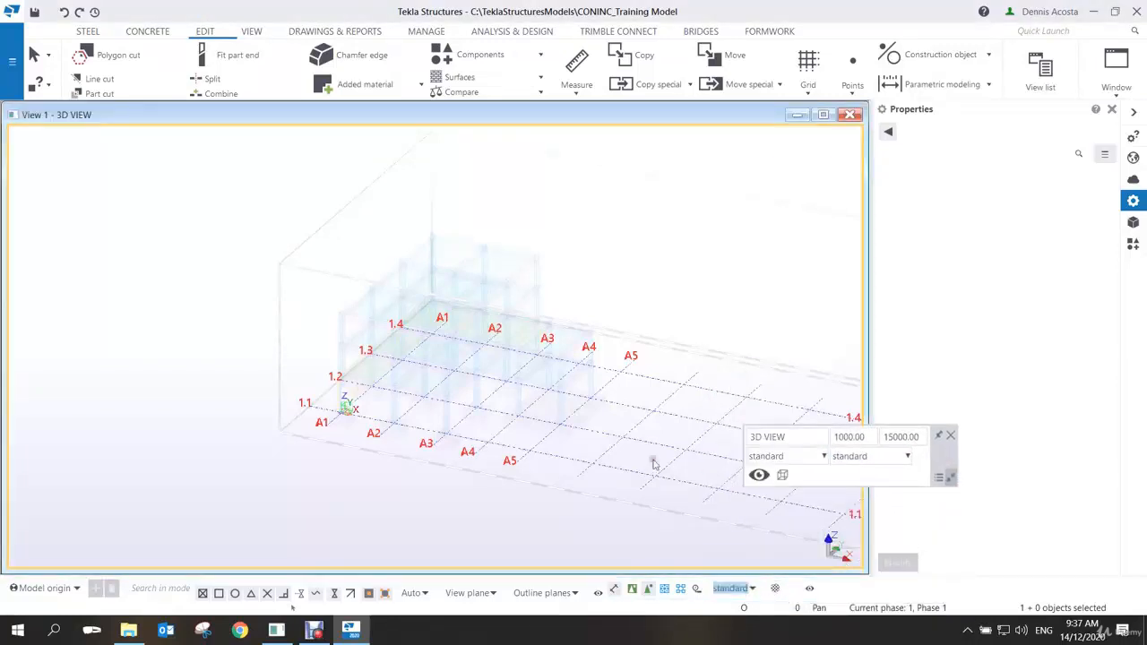
drag(269, 205, 596, 485)
click(601, 324)
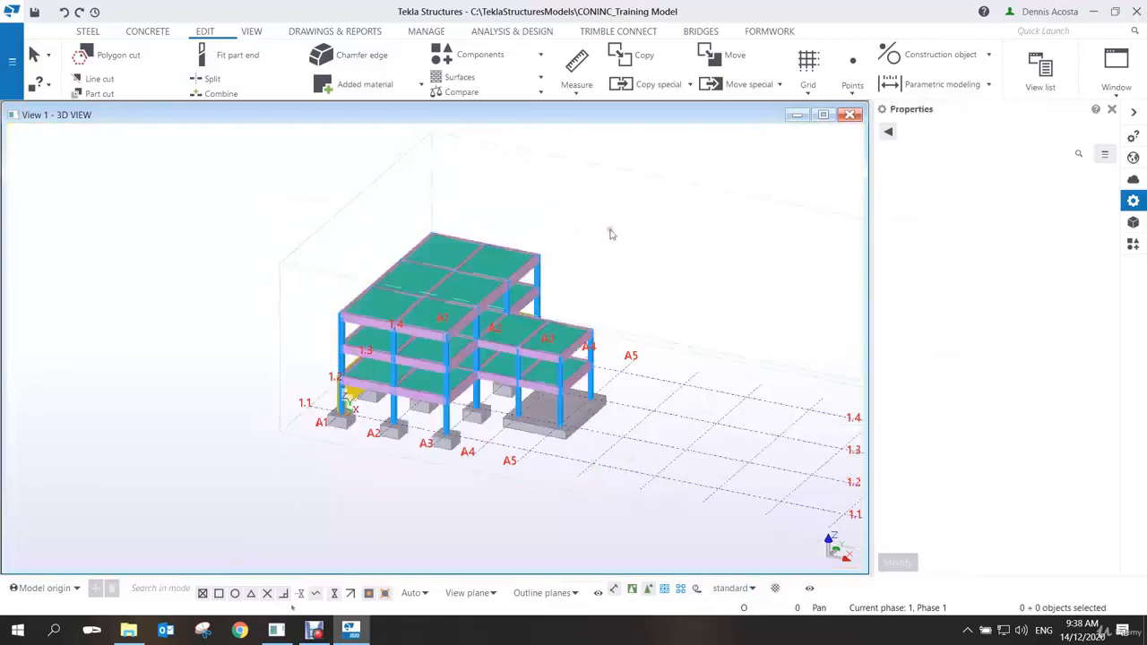
Open the object group view filter settings from the 3D view's properties and start a new filter
scroll(636, 277, up, 3)
middle_drag(492, 305, 527, 310)
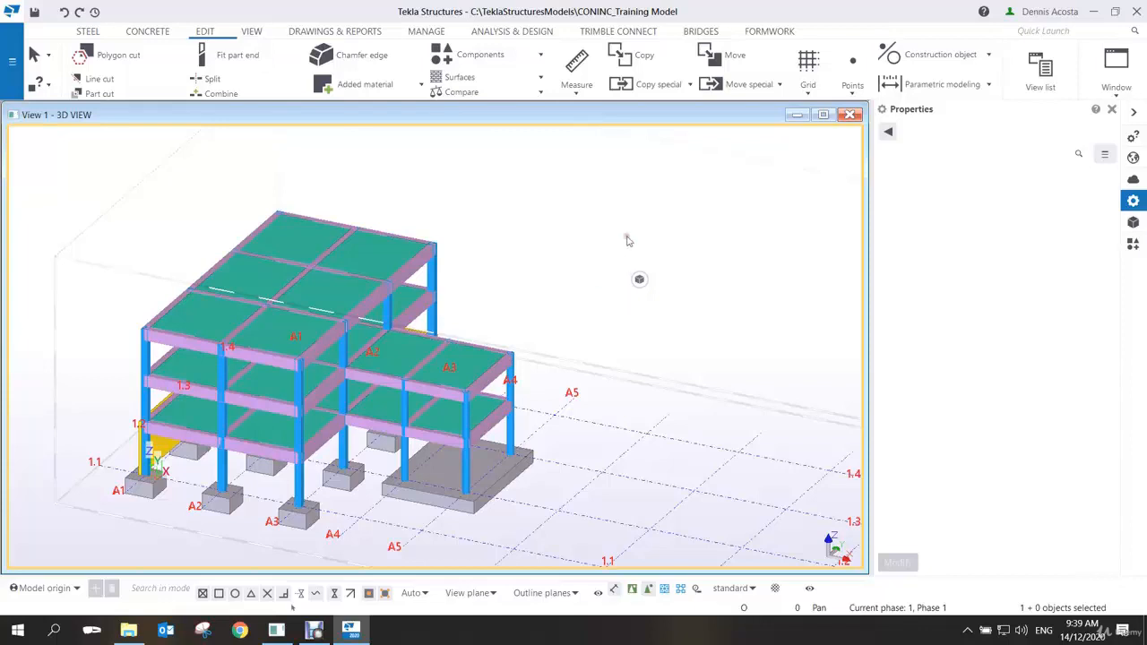
double_click(594, 282)
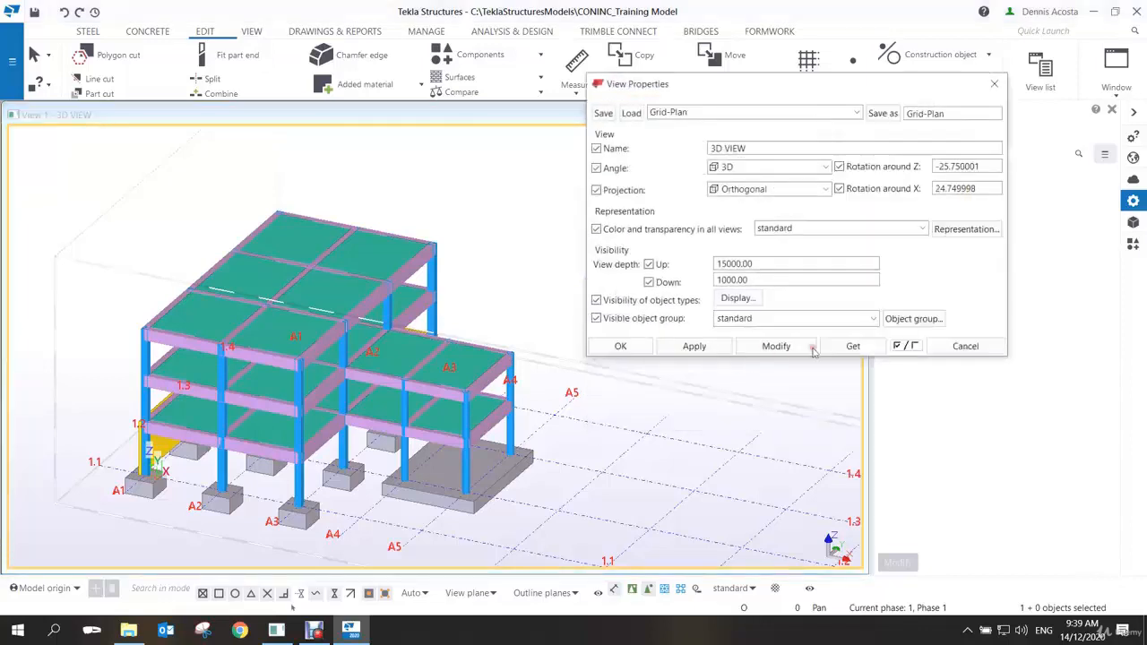
click(914, 319)
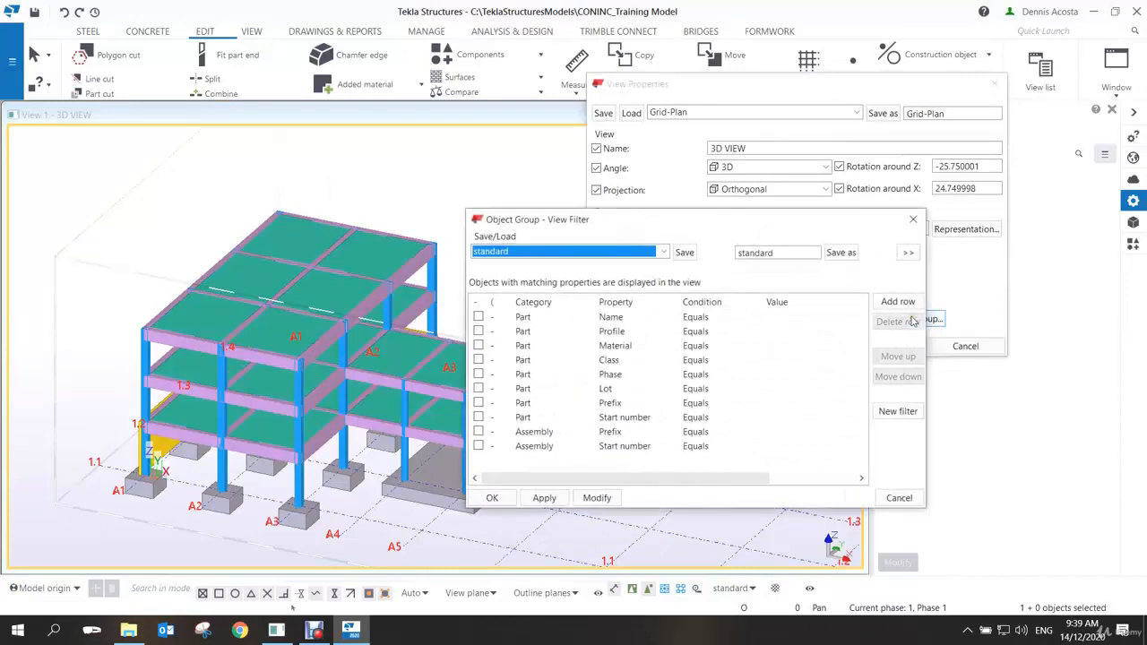
click(898, 411)
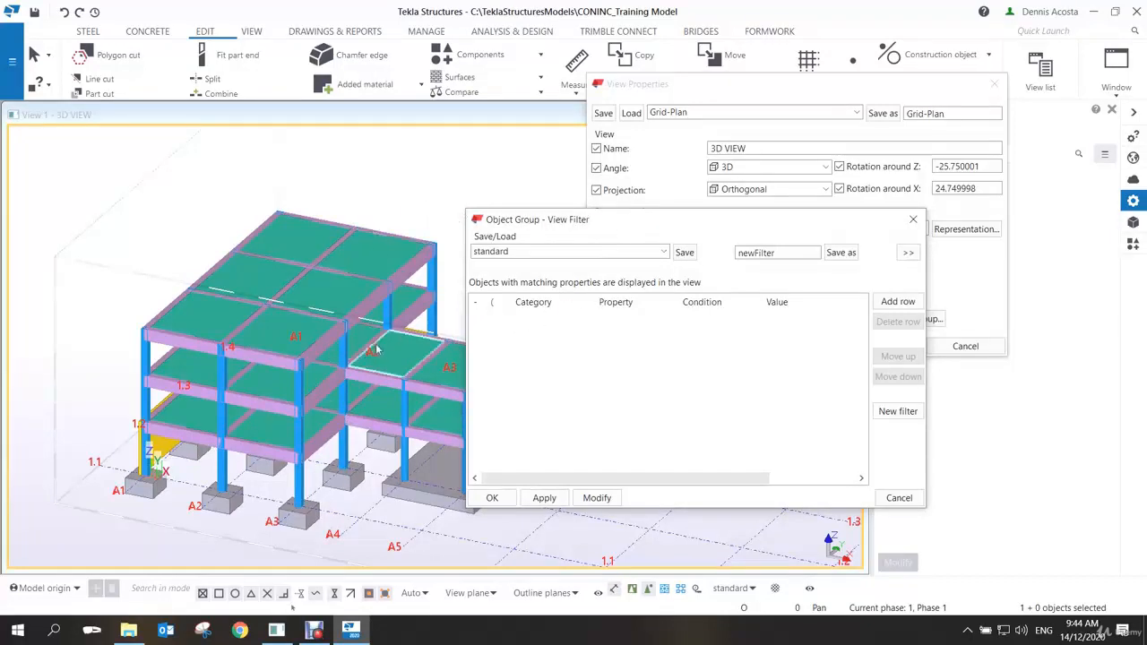
mouse_move(377, 350)
middle_down()
mouse_move(343, 346)
mouse_move(355, 349)
middle_up()
scroll(343, 346, down, 2)
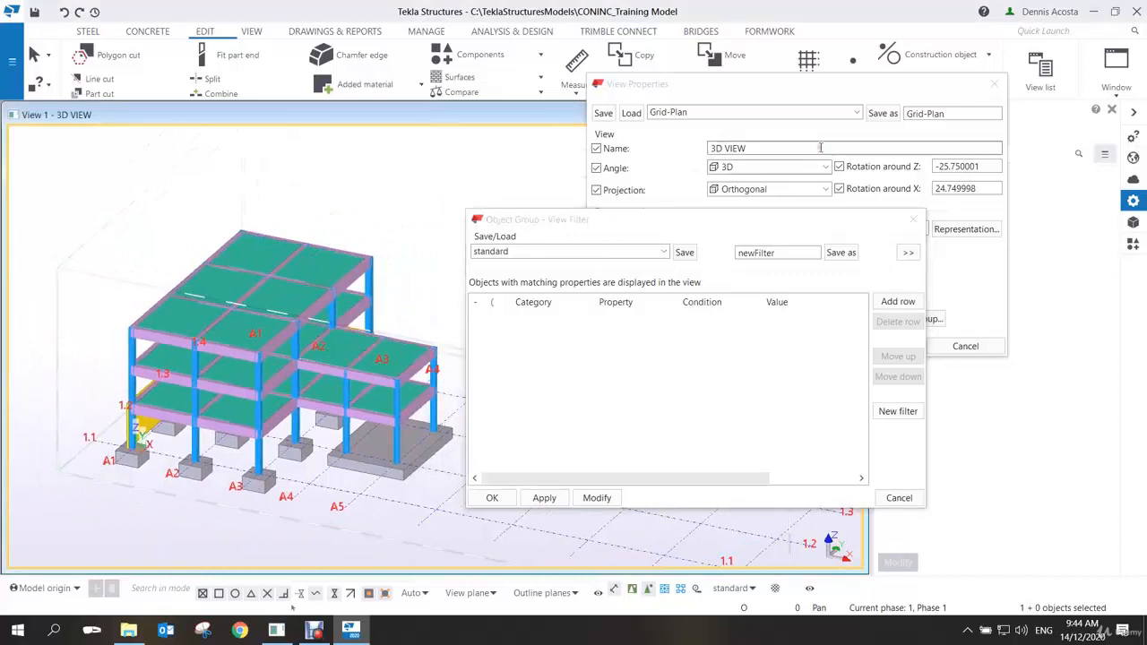
drag(770, 209, 791, 181)
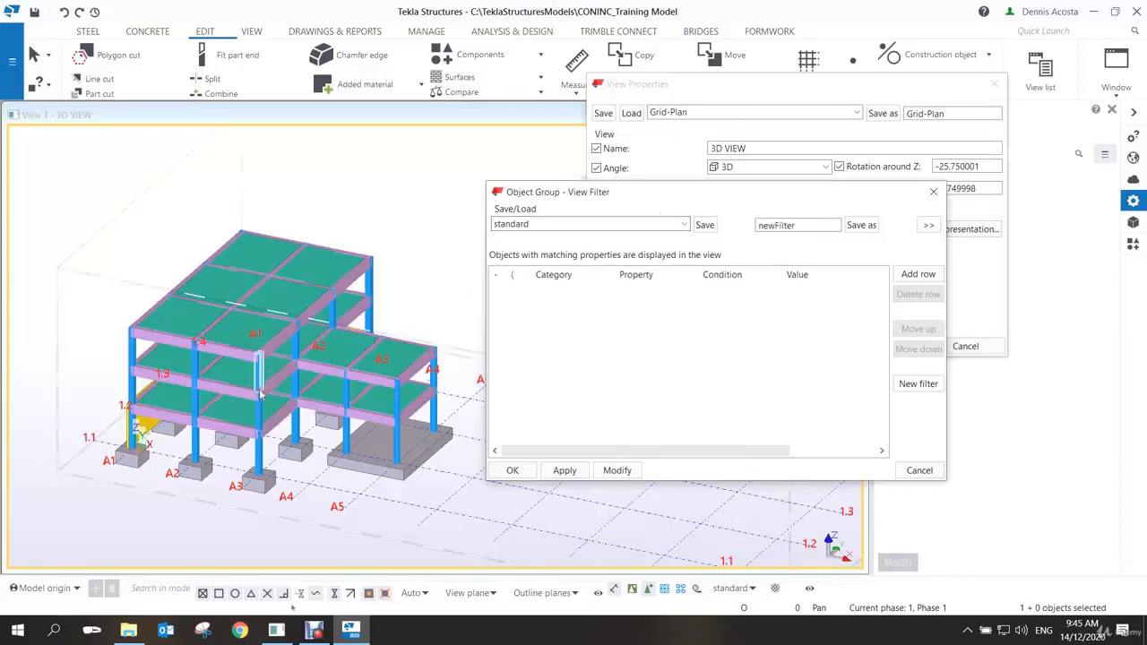
Load ned_column_filter, change its part name condition to Does not equal COLUMN, and apply it to the 3D view
click(683, 225)
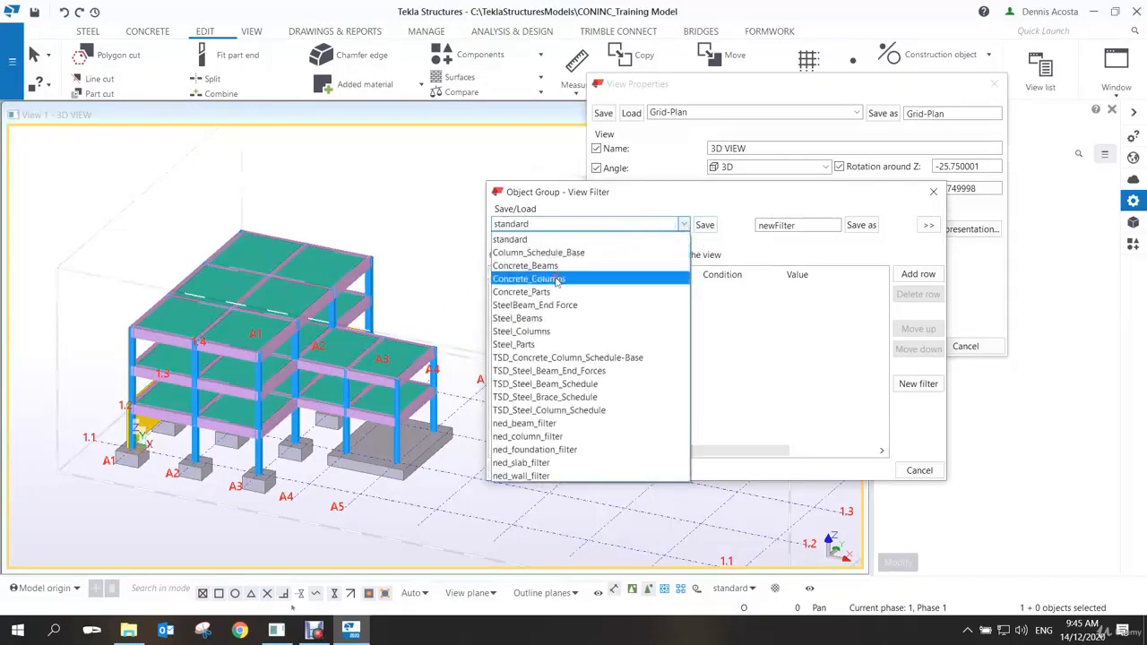
click(549, 437)
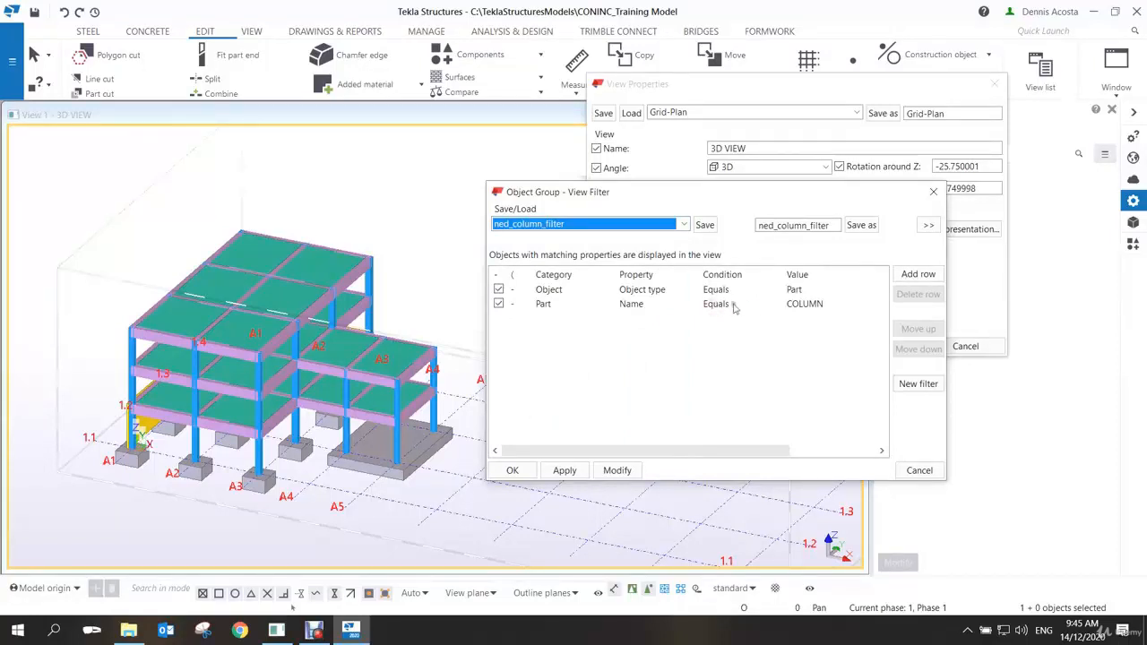
click(762, 304)
click(775, 305)
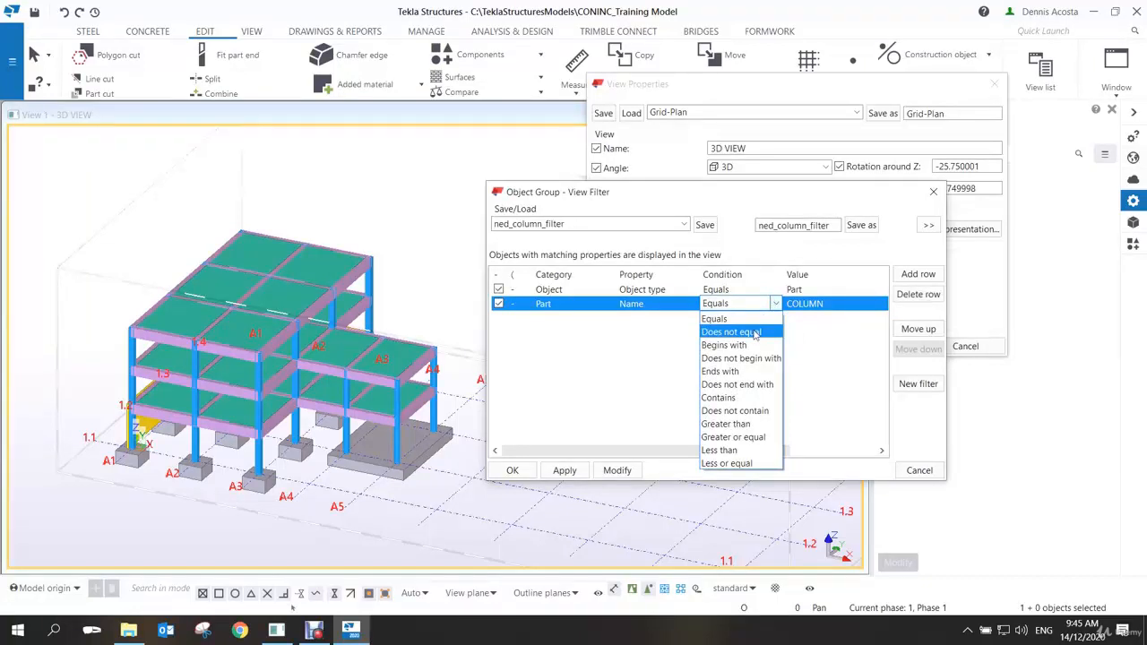
click(754, 332)
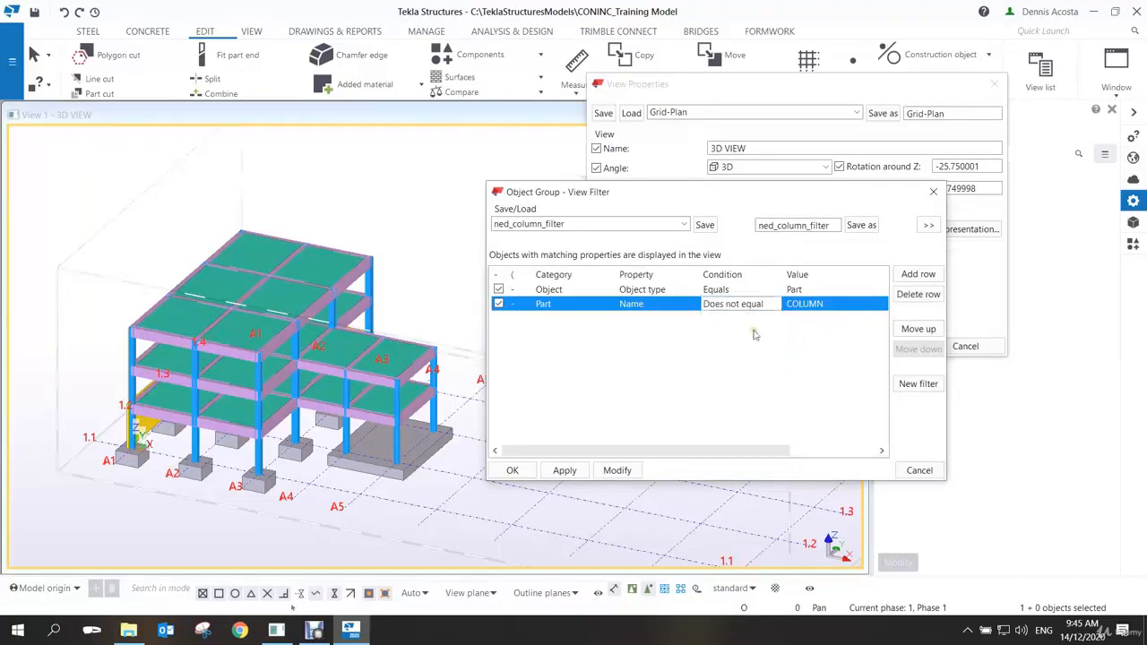
click(616, 470)
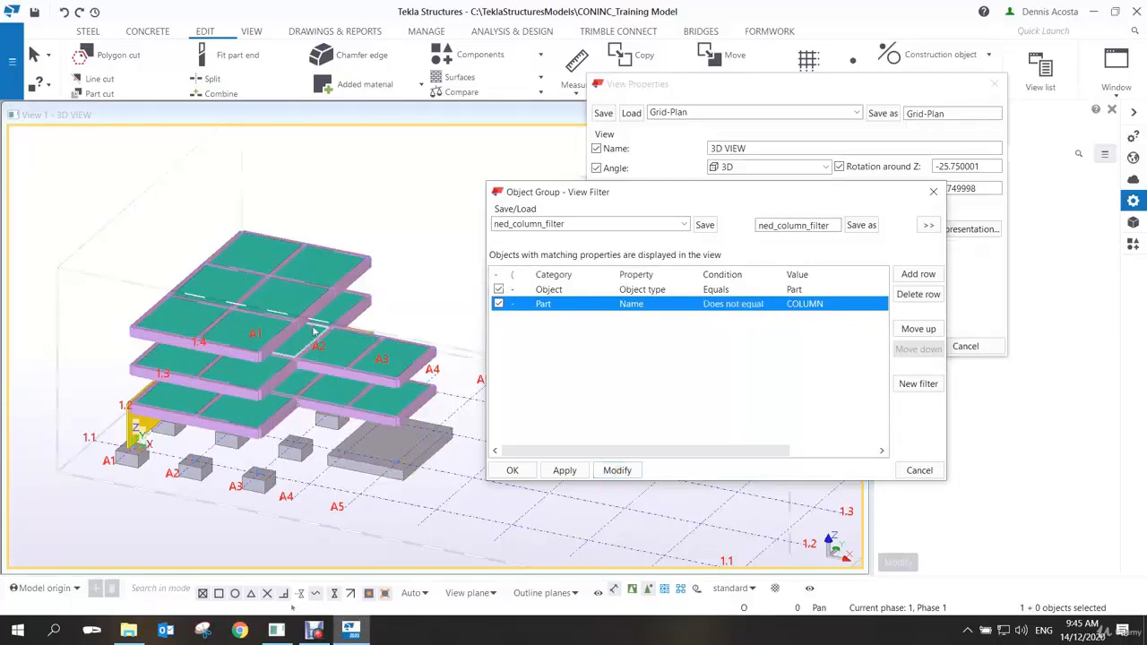
Save the changed column filter under the name ned_no_column_filter
click(777, 226)
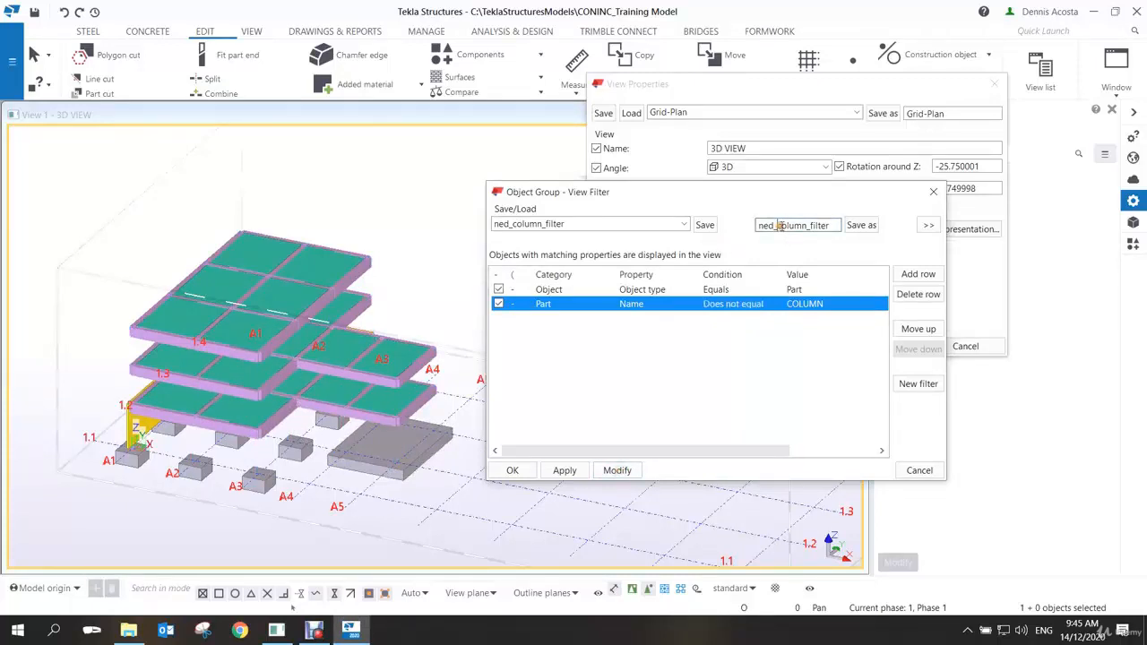
text(no_)
click(868, 226)
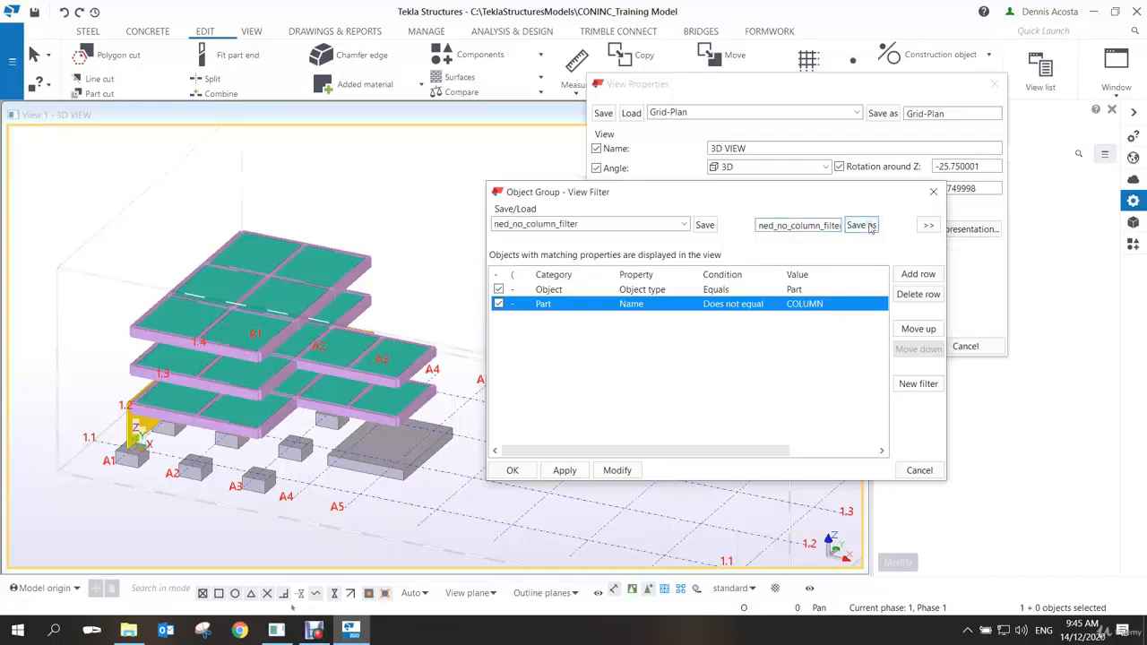
Create ned_no_beam_filter from ned_beam_filter by changing the part name condition to Does not equal BEAM
click(684, 224)
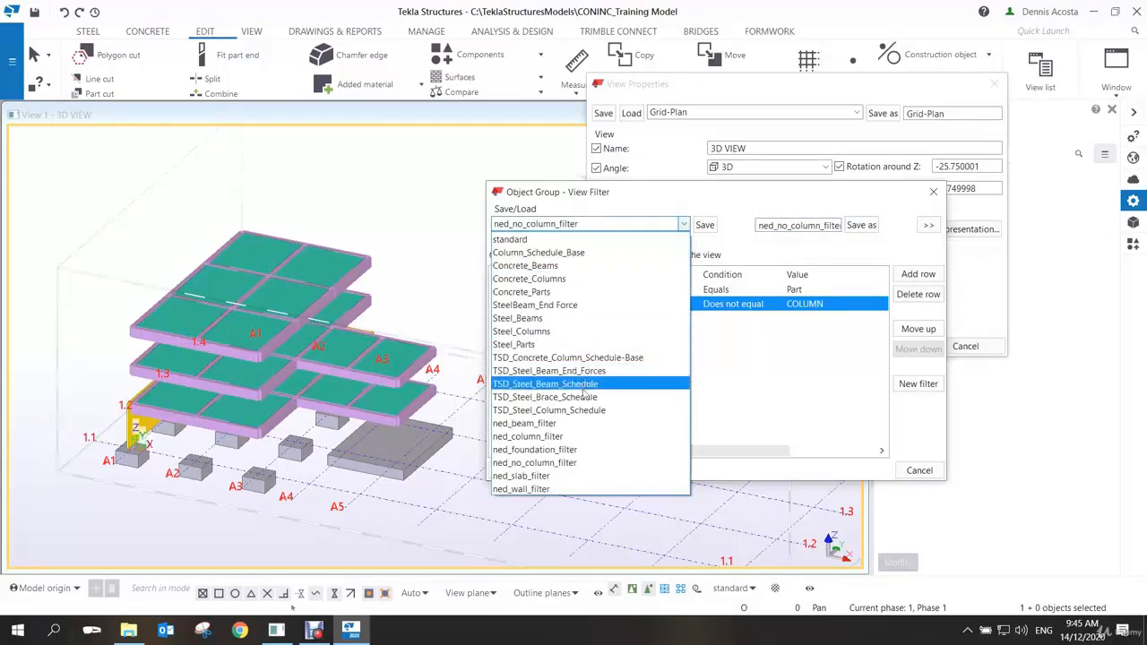
click(562, 424)
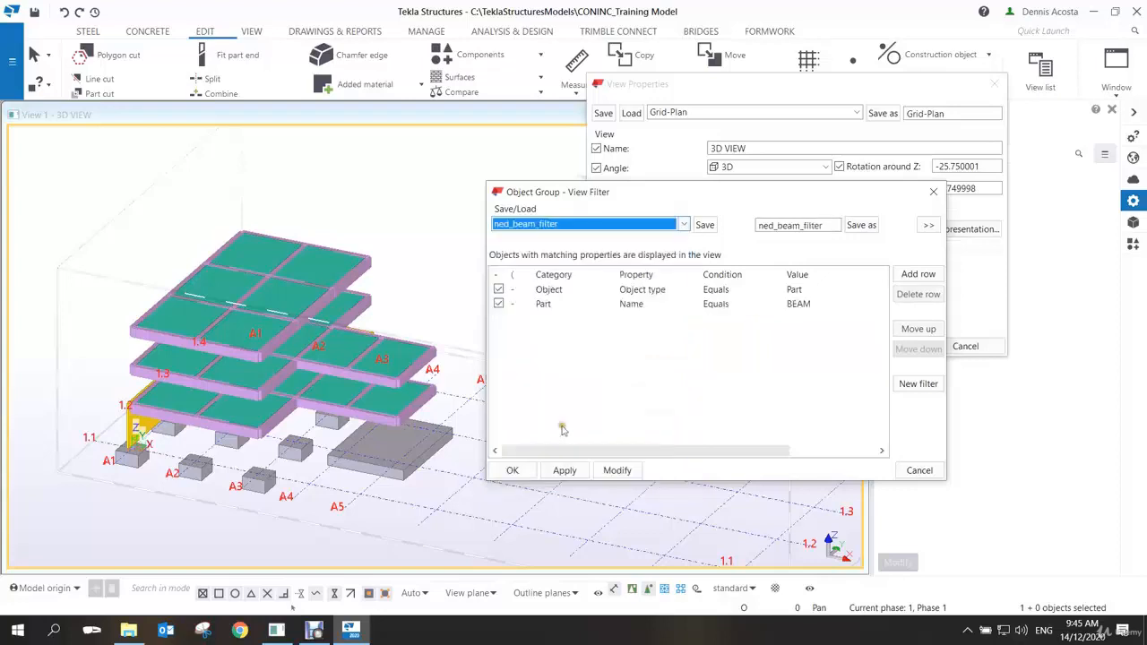
click(715, 305)
click(769, 305)
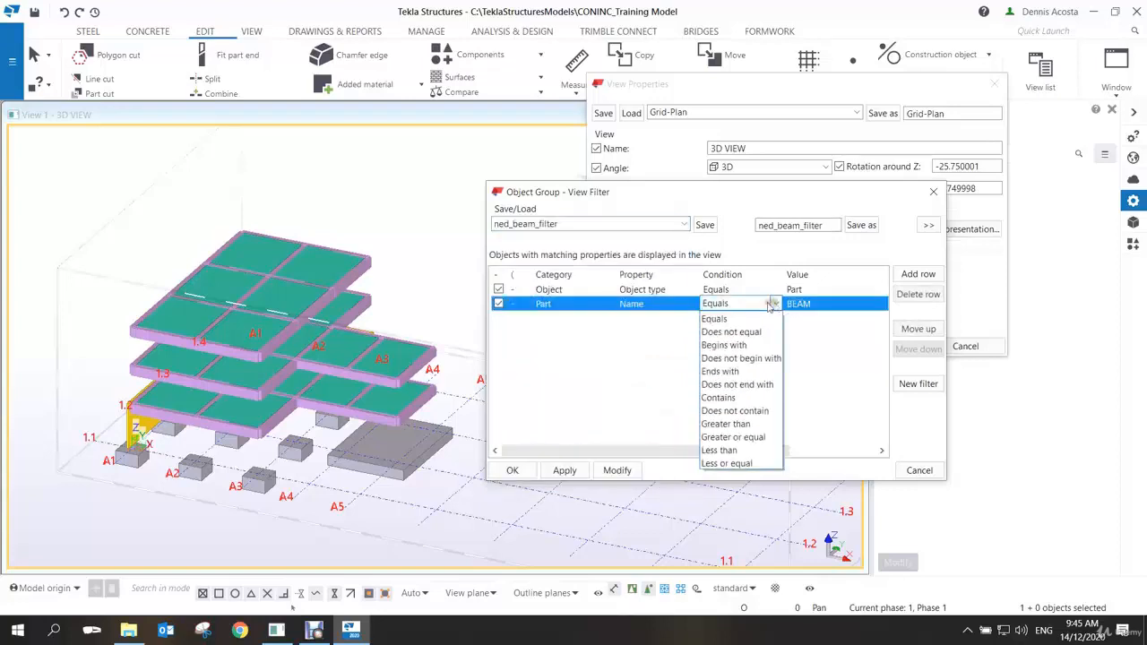
click(728, 332)
click(777, 226)
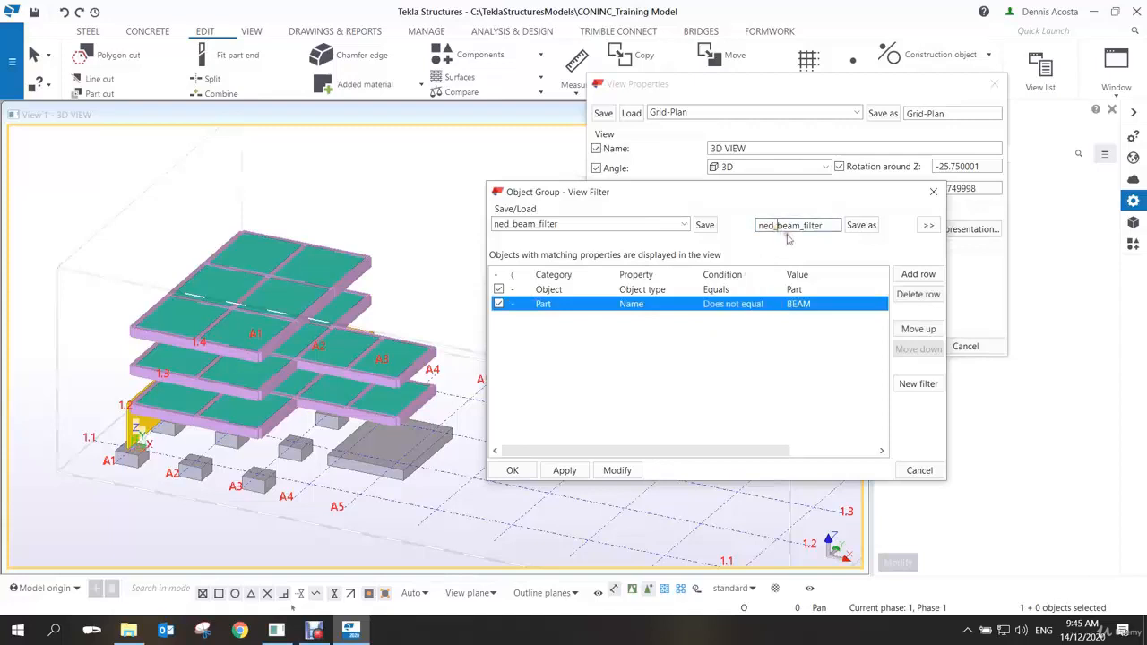
text(no_)
click(860, 225)
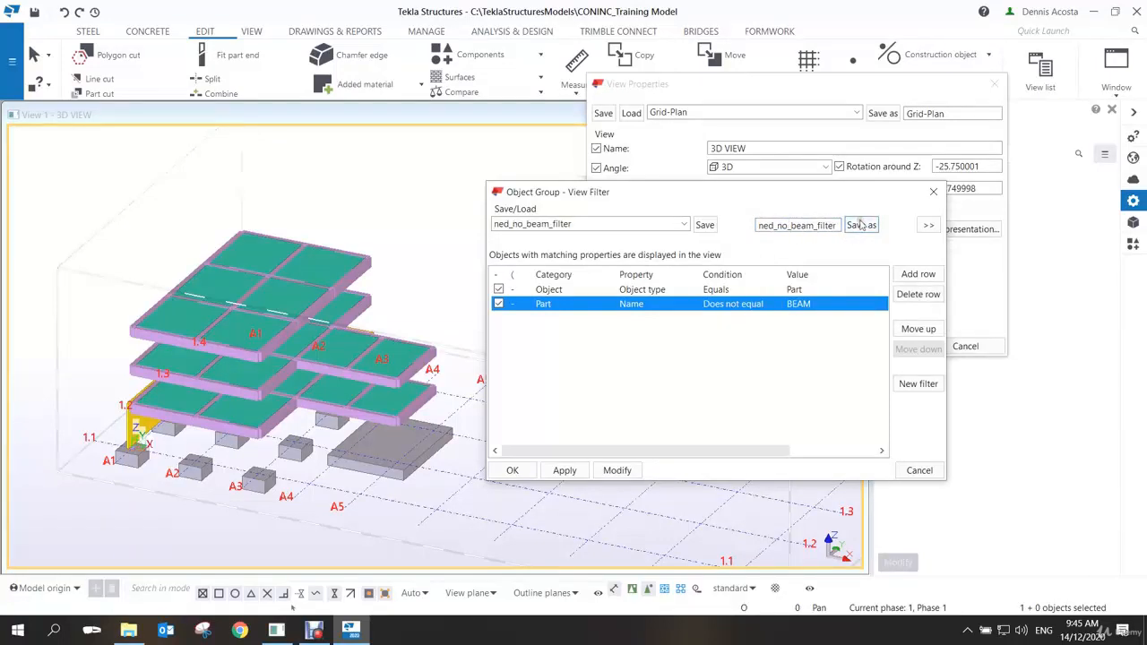
click(758, 305)
click(760, 304)
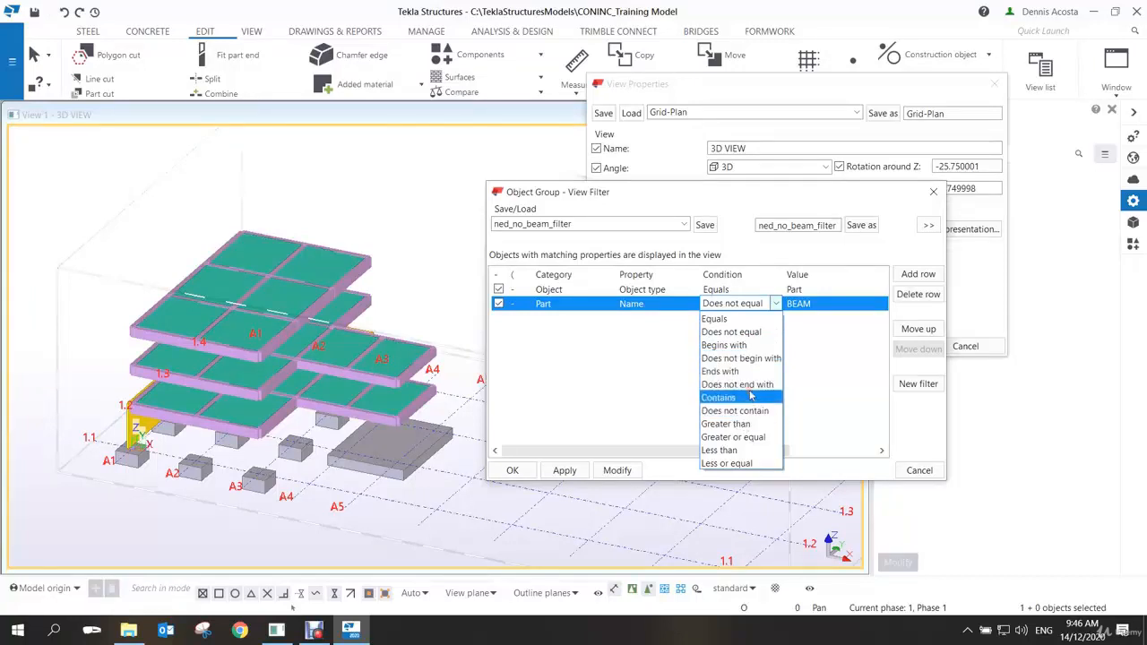
click(848, 348)
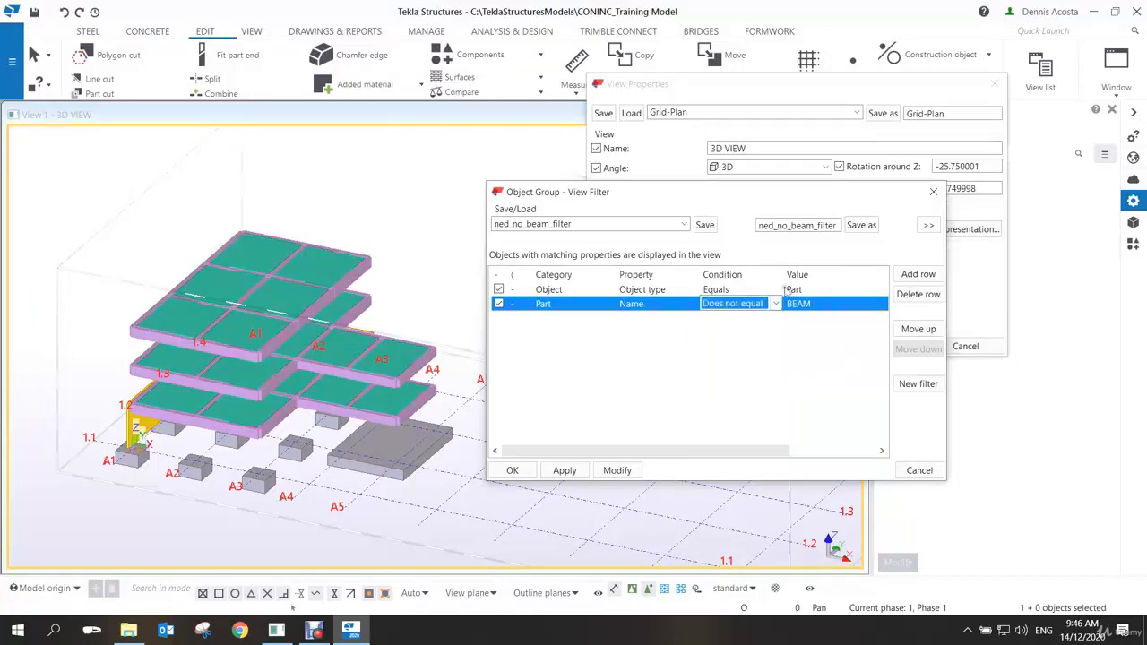
Load ned_slab_filter and set its part name value to WALL SLAB by multi-selecting a wall and a slab from the model
click(684, 226)
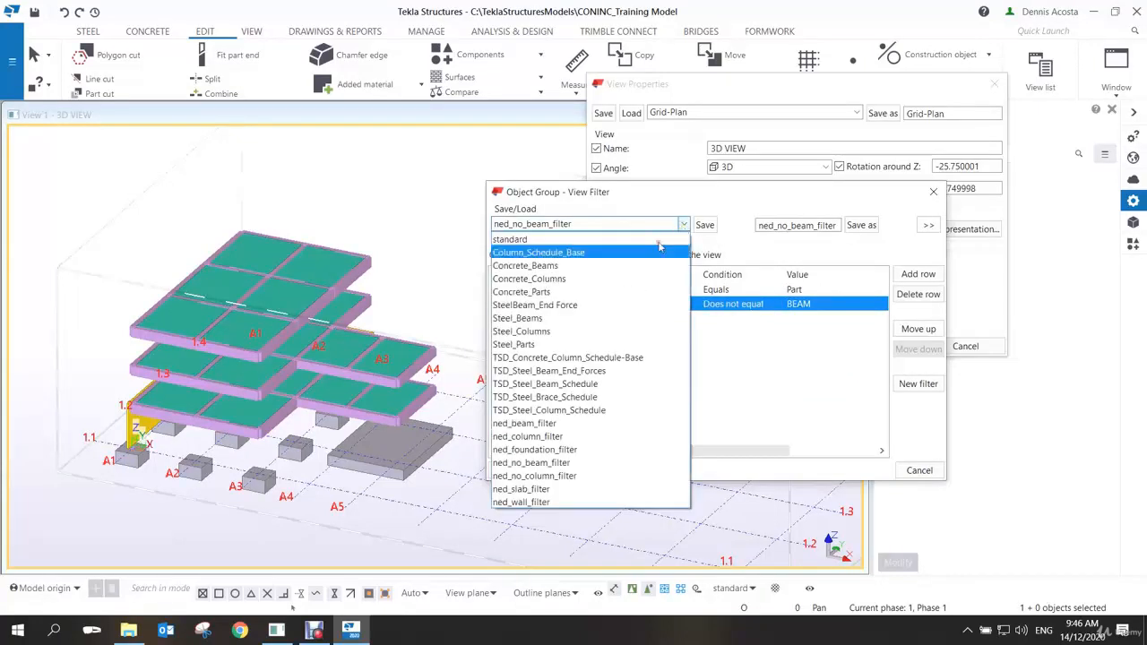
click(553, 489)
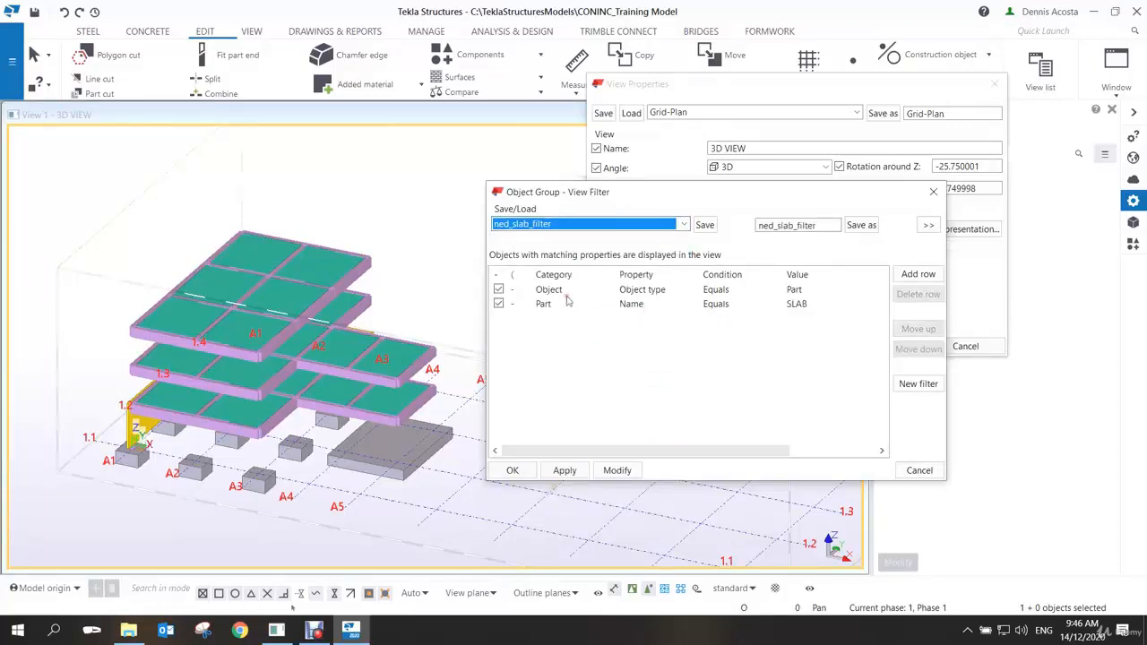
click(814, 307)
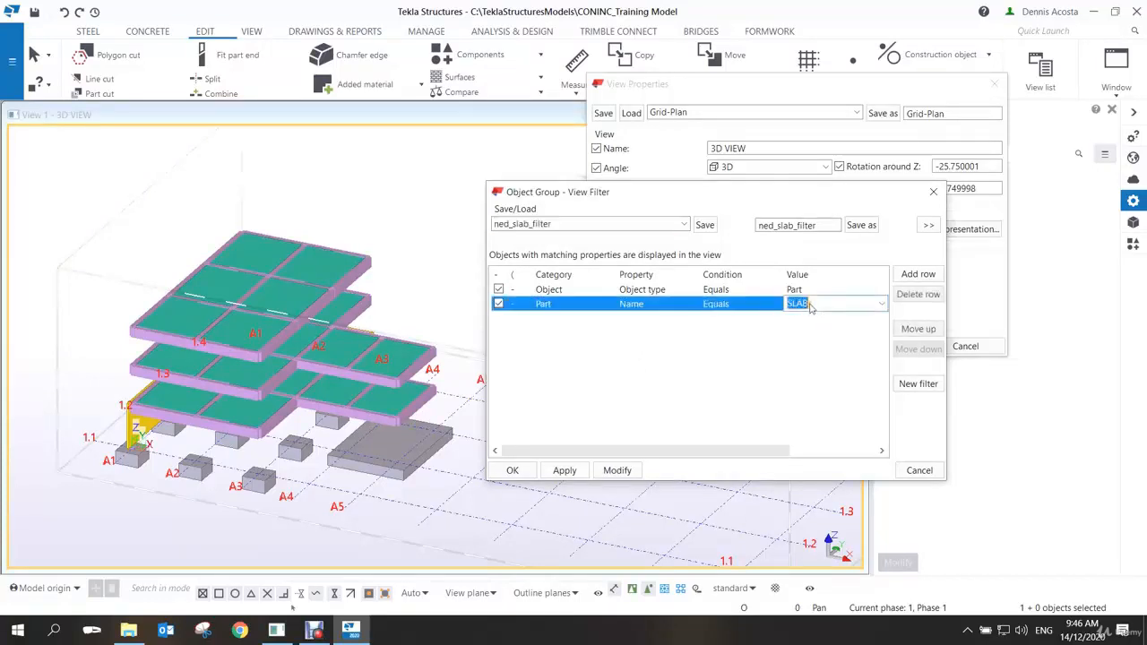
click(881, 305)
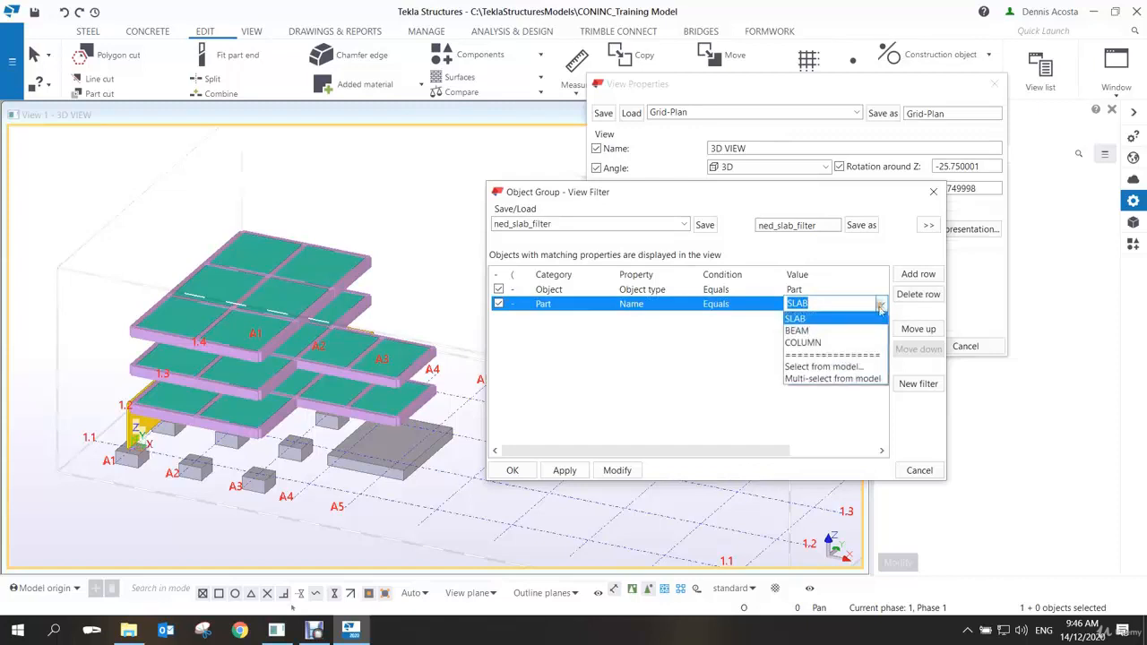
click(809, 381)
scroll(151, 434, up, 5)
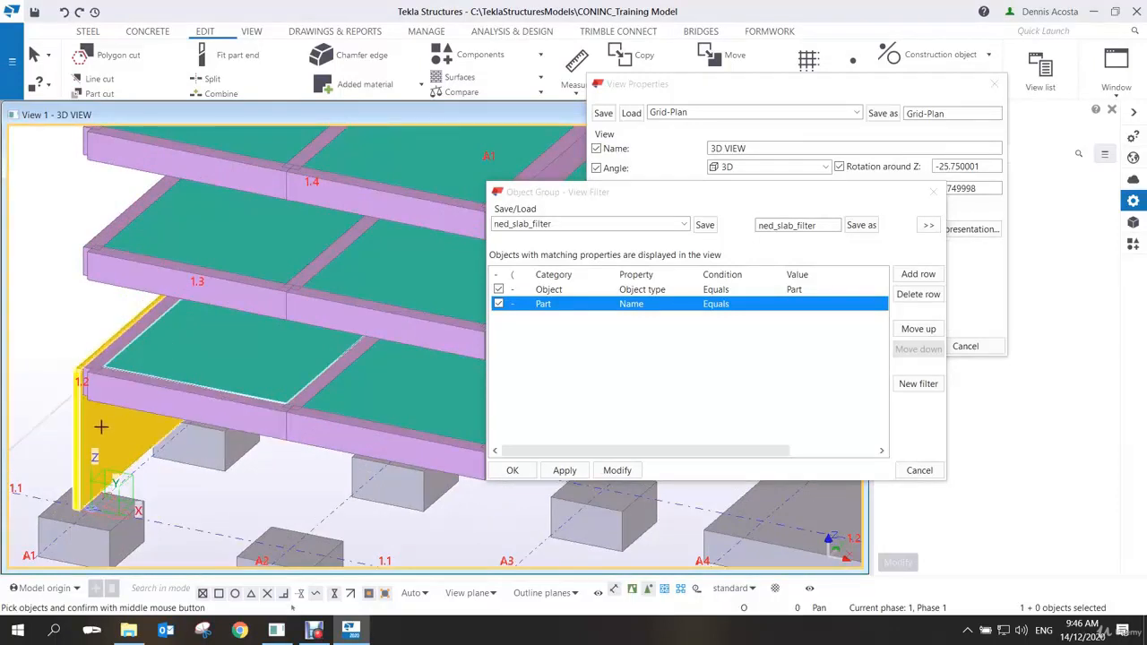
middle_click(57, 311)
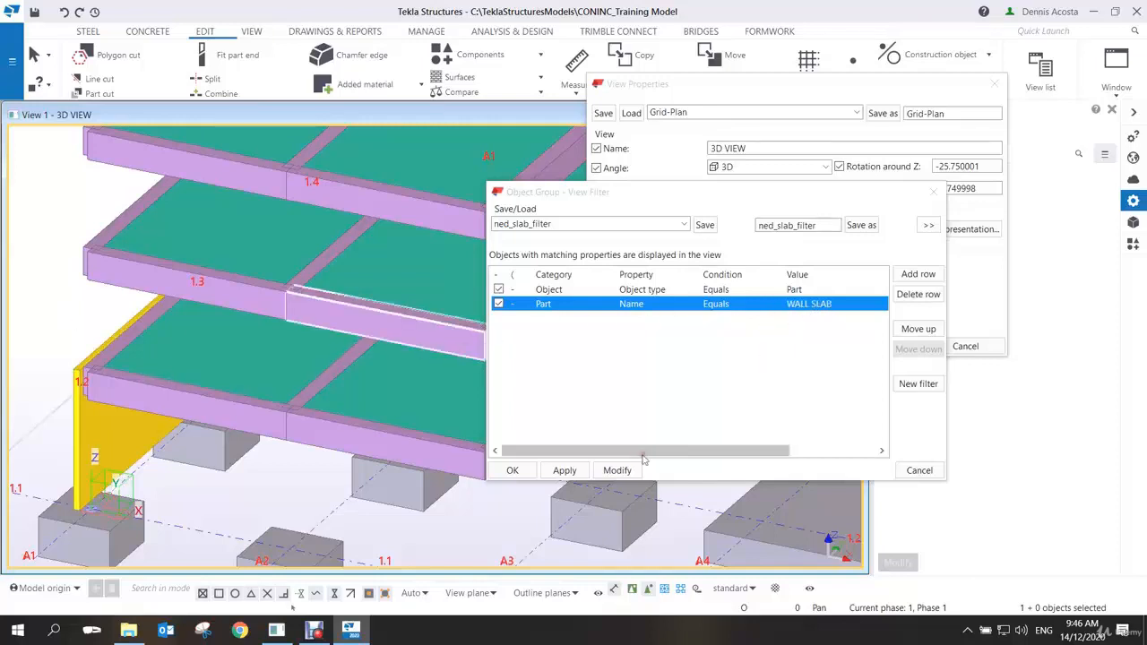
Apply the combined wall and slab filter to the 3D view and save it as ned_wall_slab_filter
click(616, 470)
scroll(309, 379, down, 5)
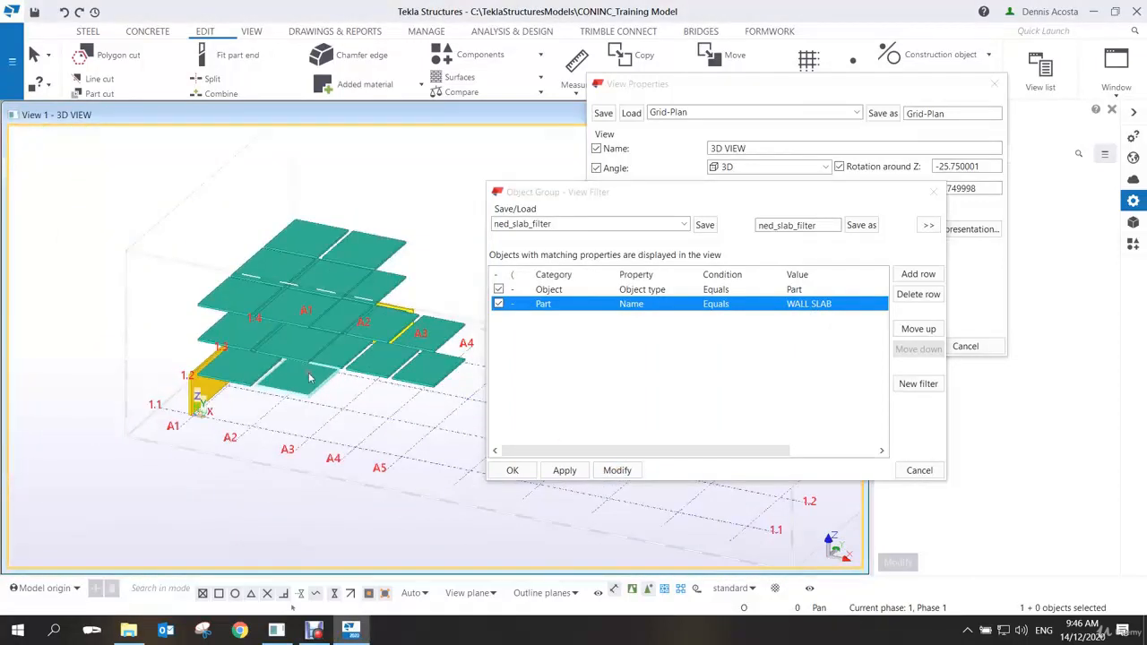
click(779, 226)
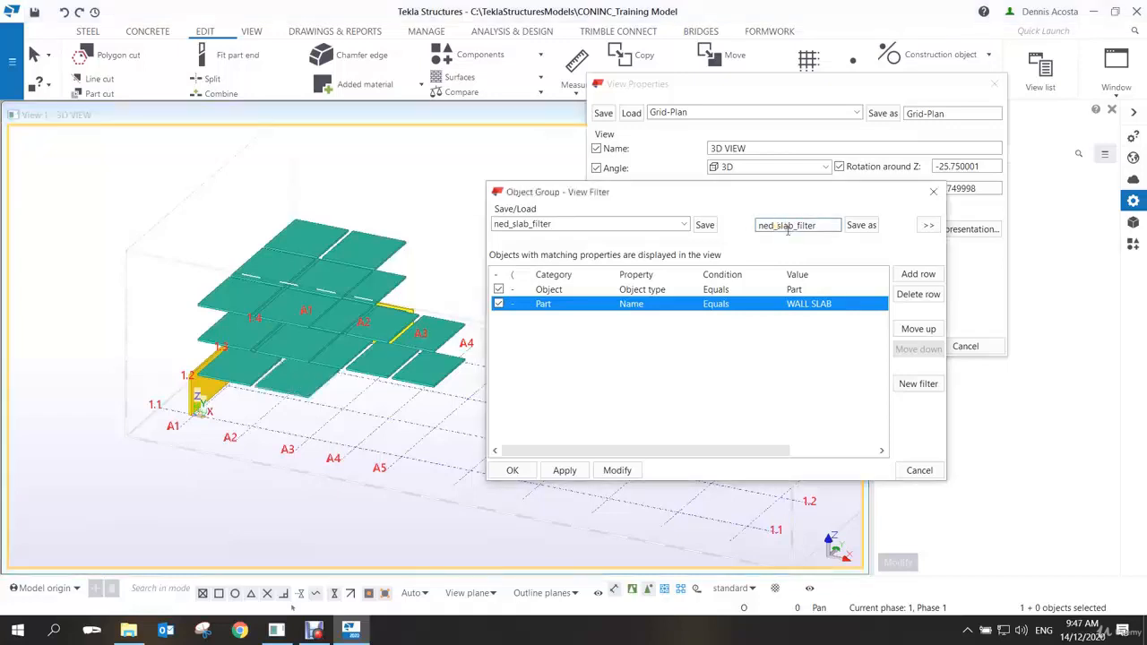
text(wall_)
click(860, 227)
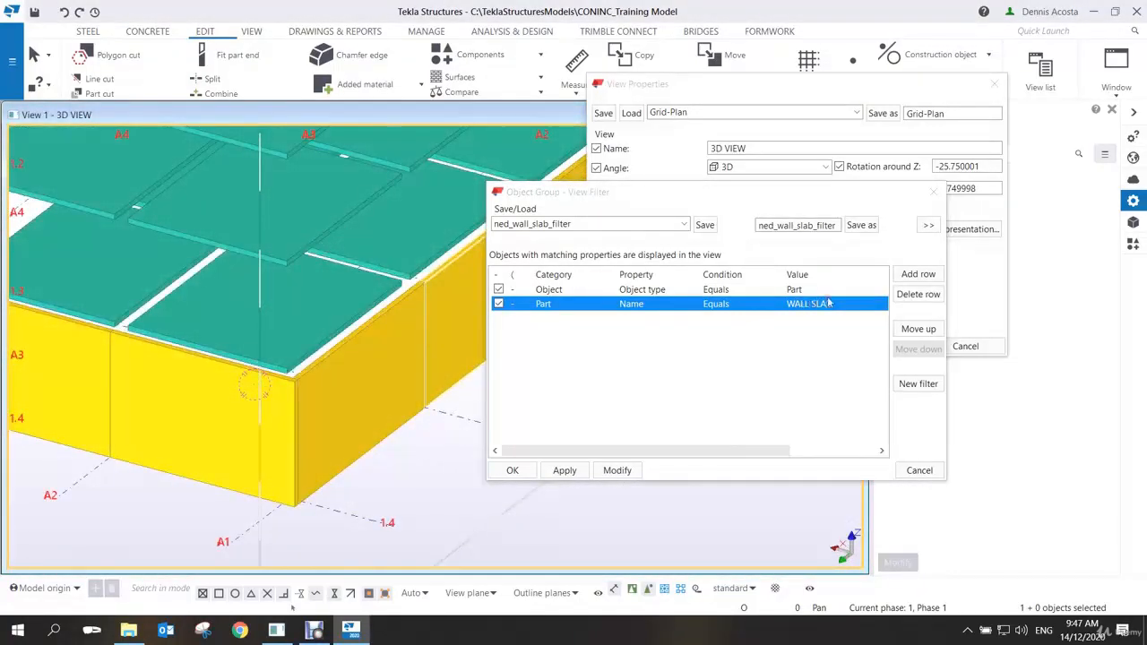
click(829, 304)
click(882, 304)
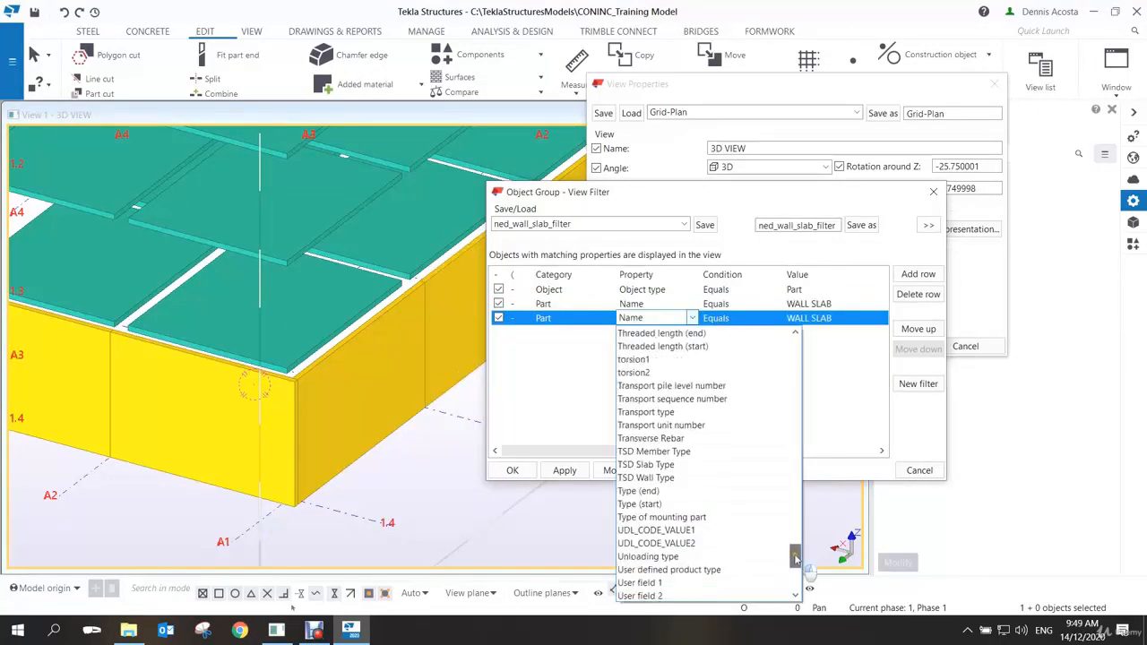
drag(796, 571, 796, 594)
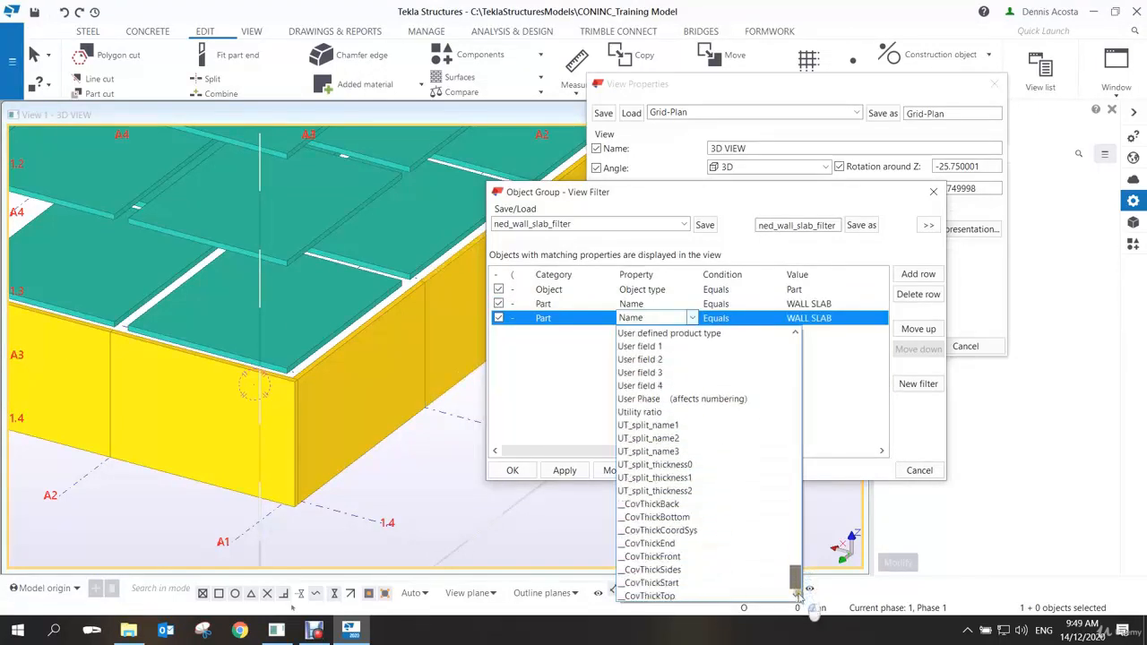
click(606, 405)
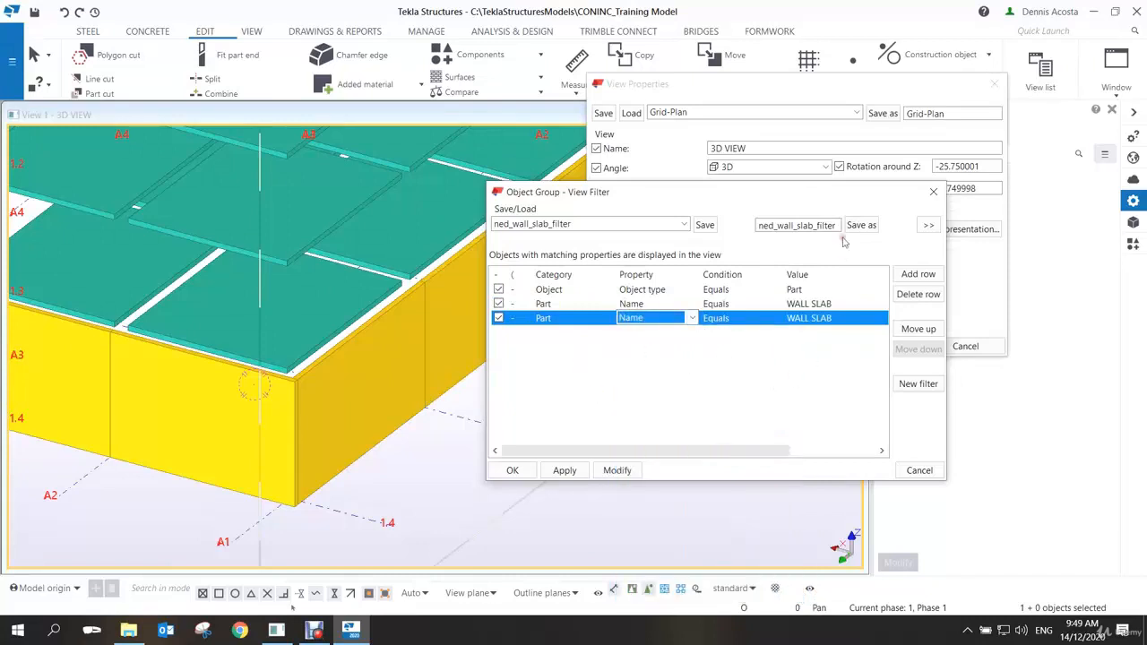
Close the filter settings, reapply the standard visible object group to the 3D view, and confirm the view properties
click(933, 192)
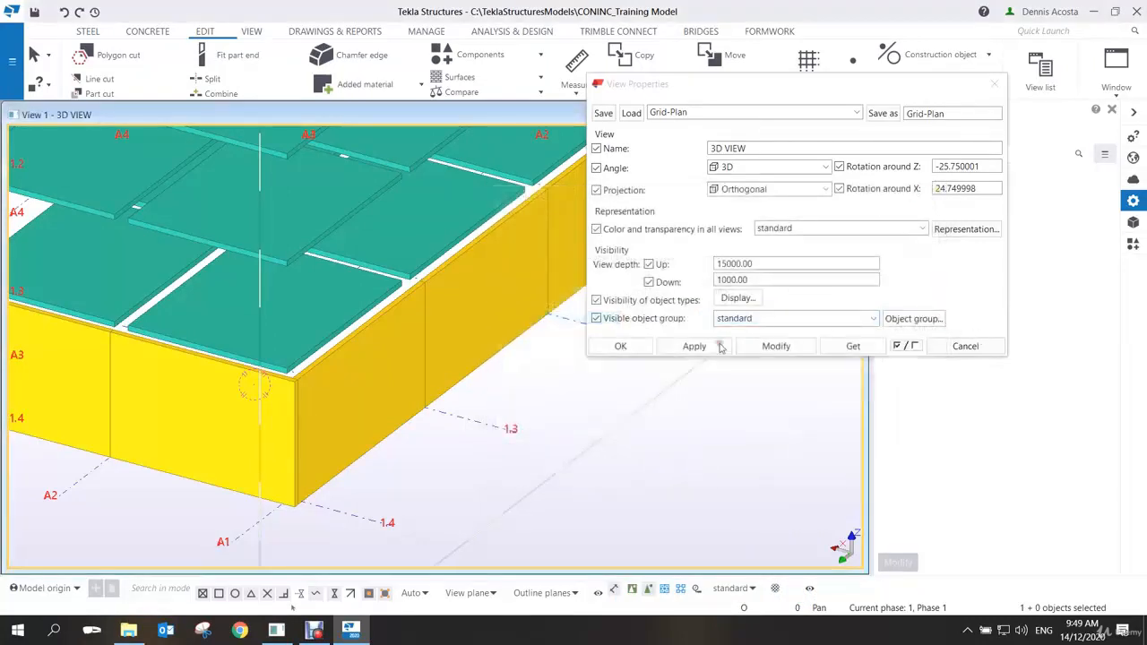
click(777, 346)
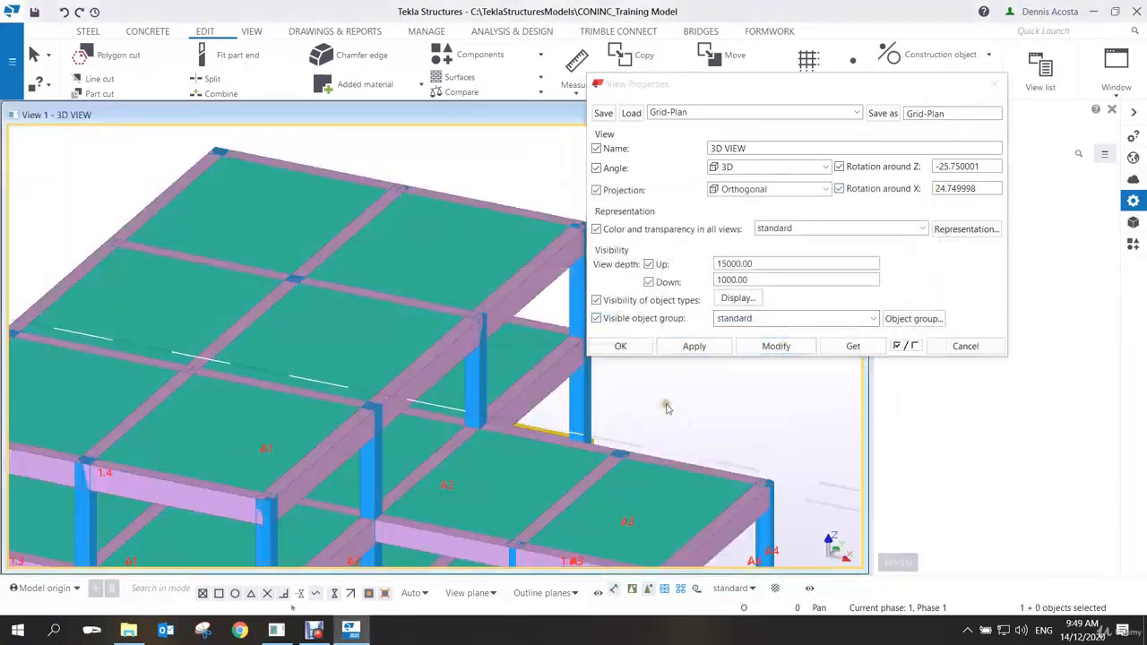
click(630, 347)
middle_drag(568, 411, 586, 335)
scroll(586, 335, down, 4)
scroll(527, 323, up, 2)
middle_drag(526, 376, 523, 282)
scroll(527, 323, down, 5)
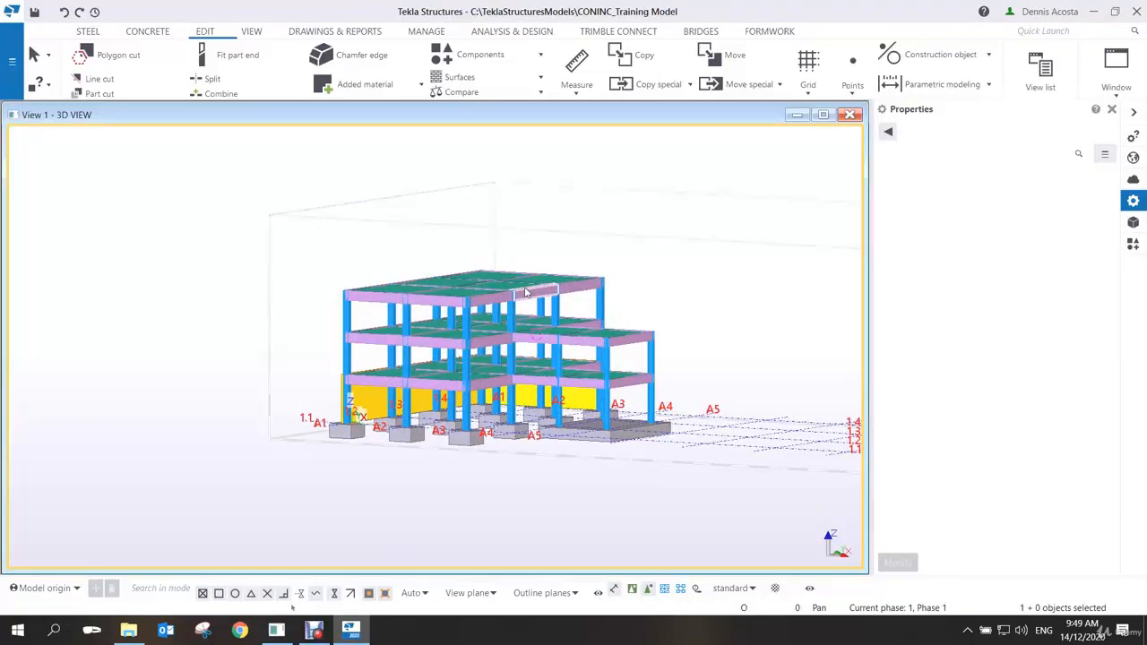
Select a top-storey column and examine the class colour options available for it, keeping its current class
scroll(542, 323, up, 5)
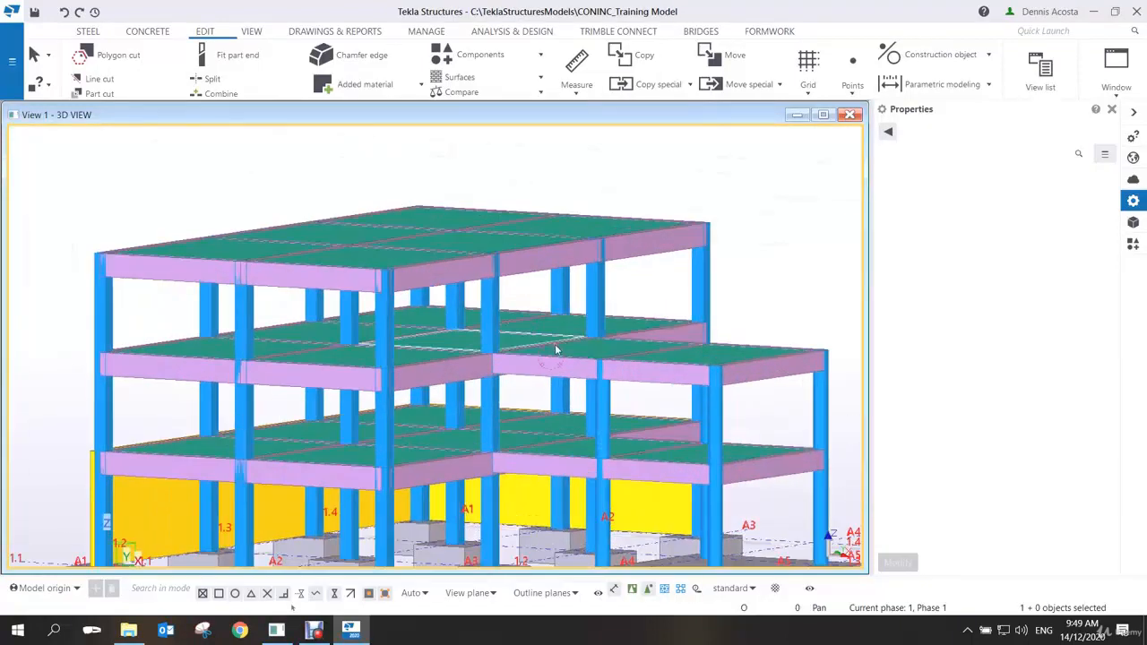
middle_drag(556, 350, 557, 299)
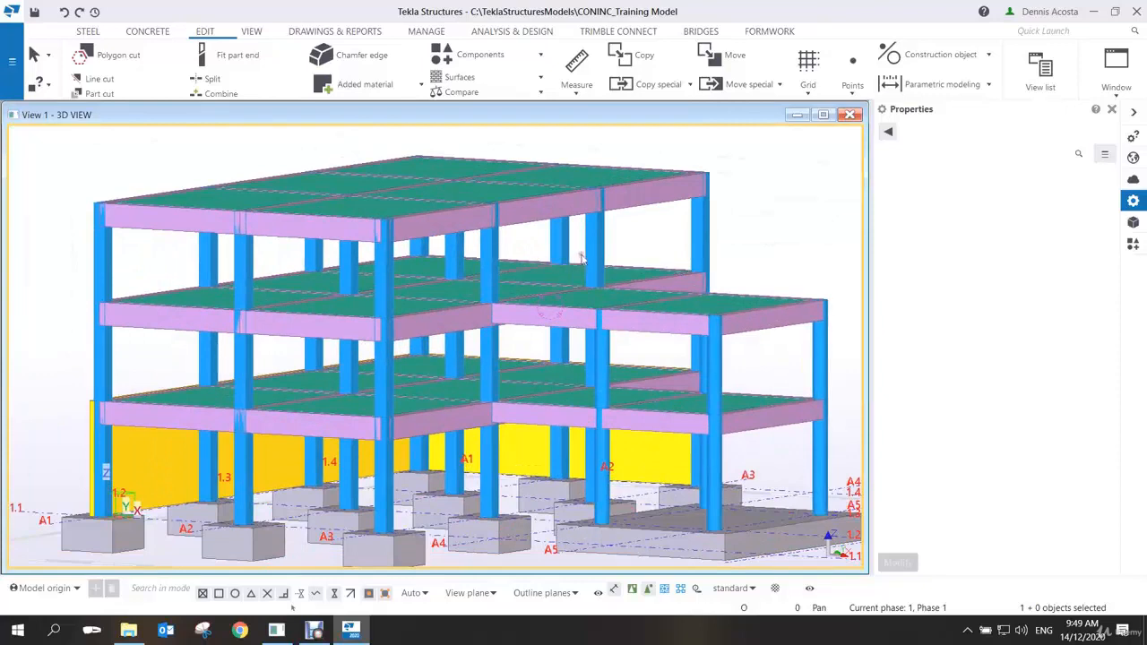
click(625, 270)
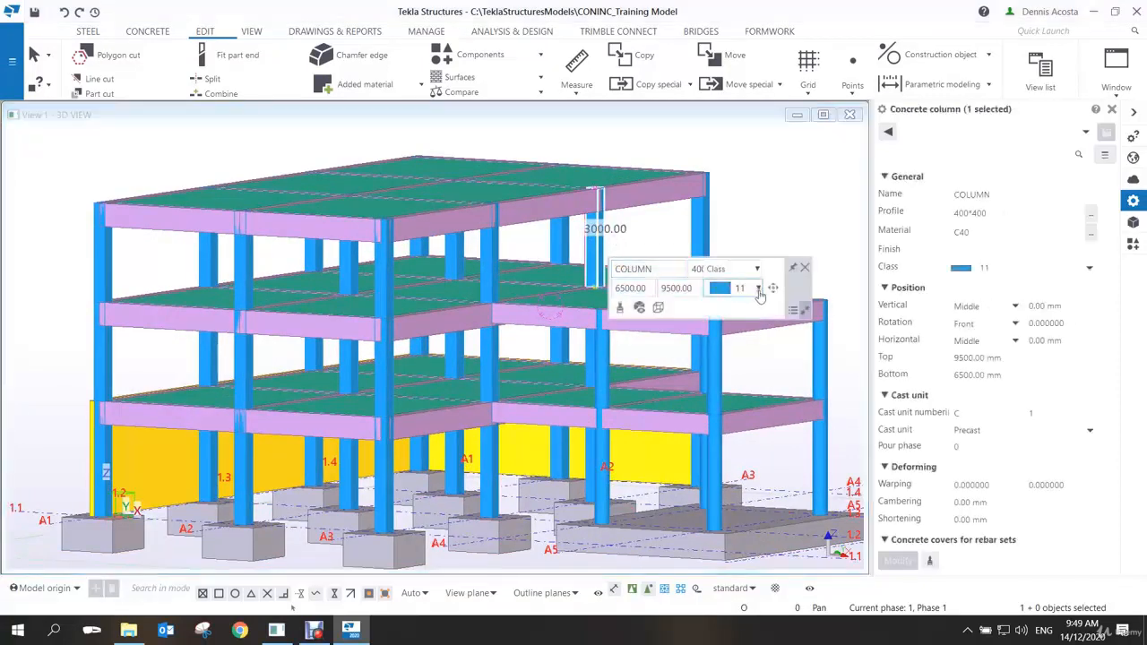
click(758, 289)
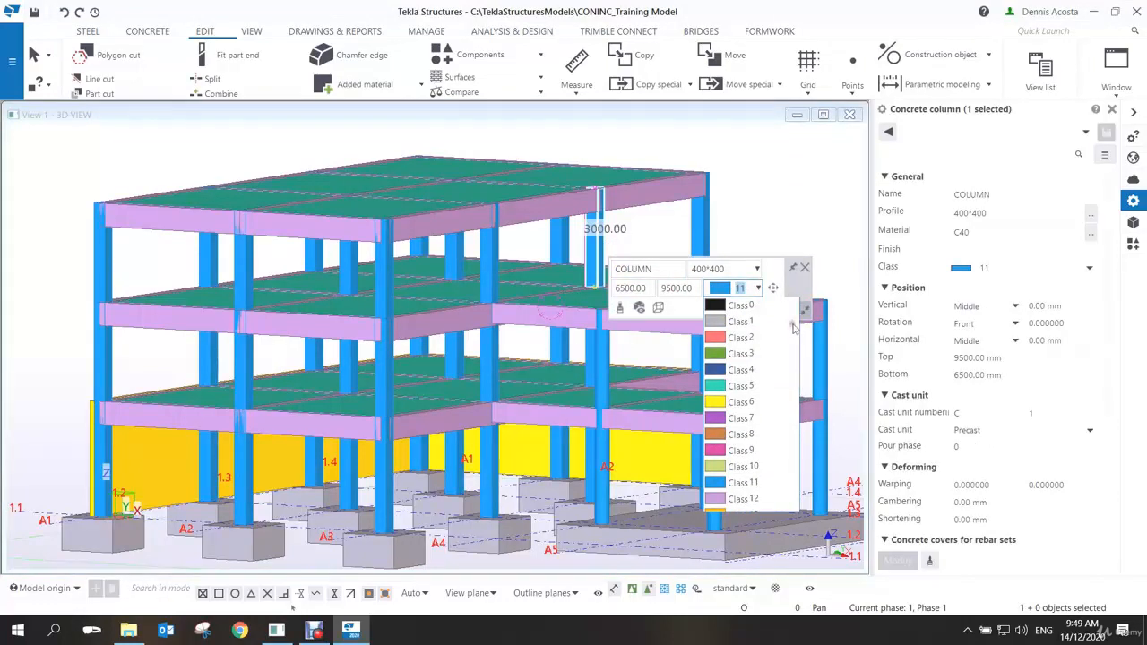
scroll(795, 359, down, 1)
scroll(797, 367, up, 1)
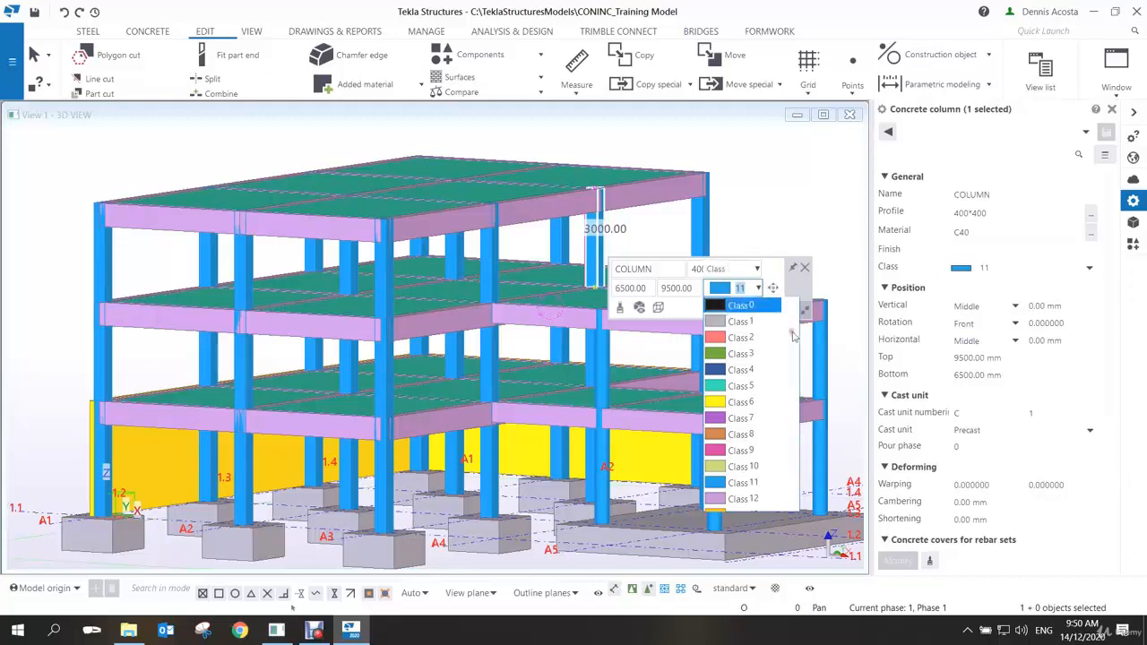
scroll(789, 361, down, 2)
scroll(789, 361, up, 2)
click(794, 228)
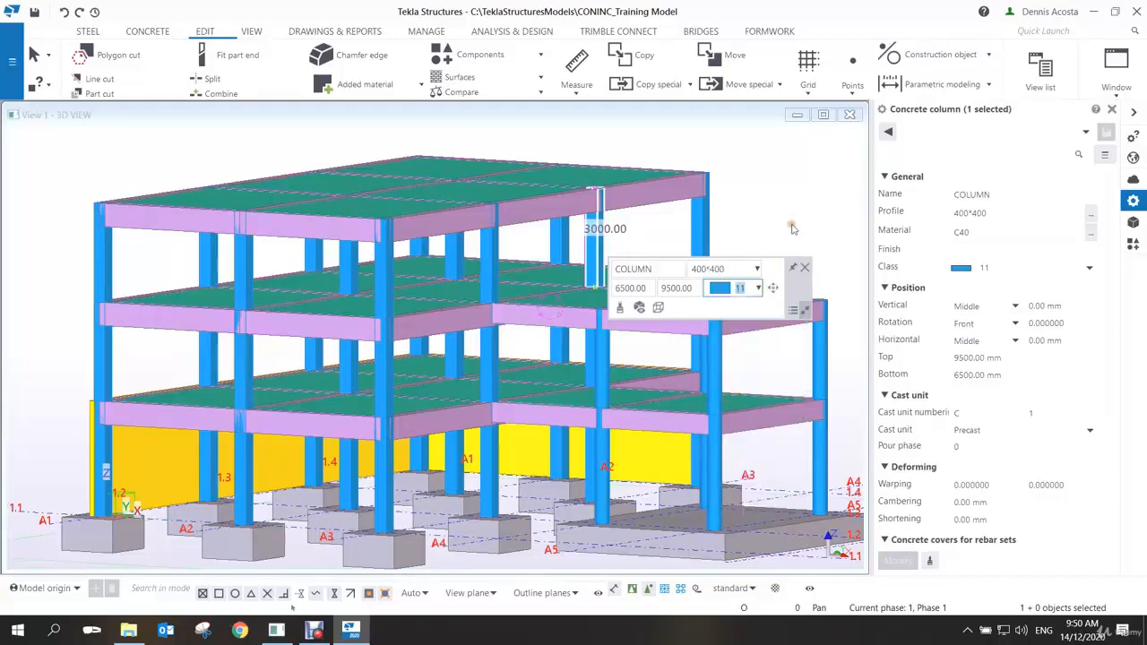
click(805, 268)
scroll(498, 381, down, 2)
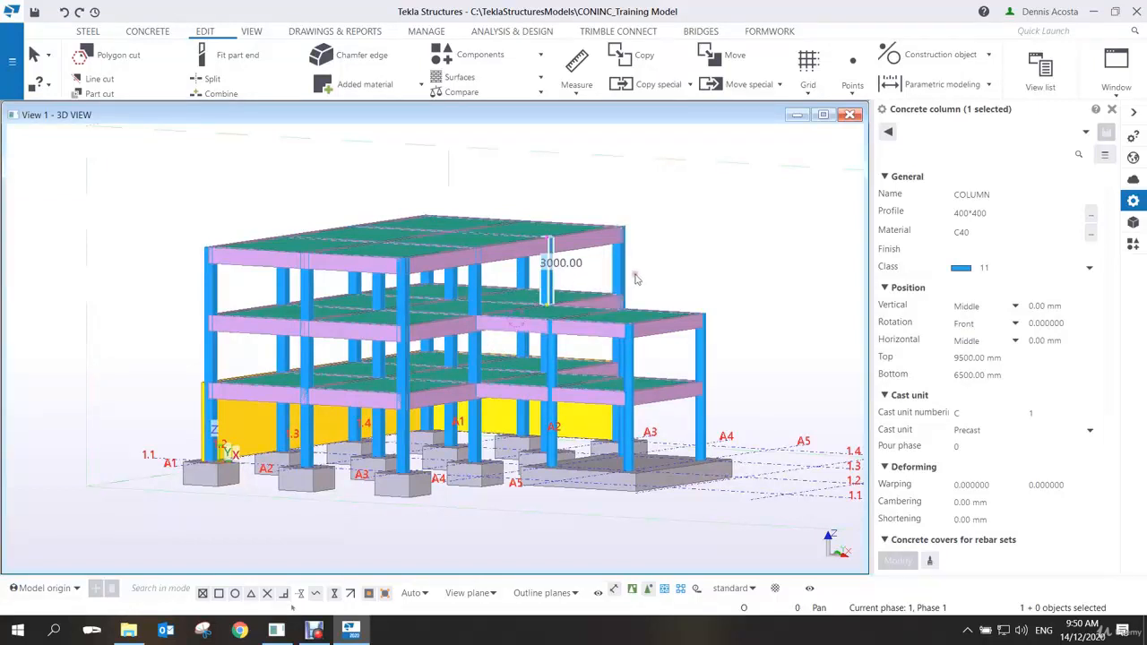
Open the object representation settings of the 3D view, add a row and set the upper row's object group to ned_column_filter
double_click(679, 248)
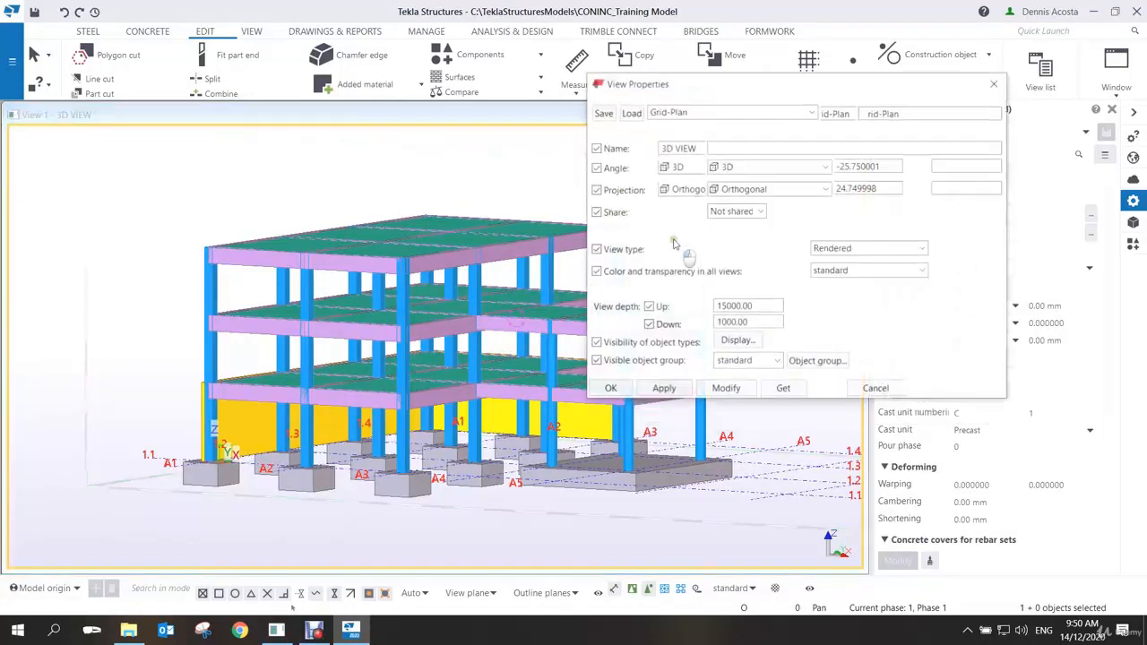
middle_drag(426, 341, 318, 334)
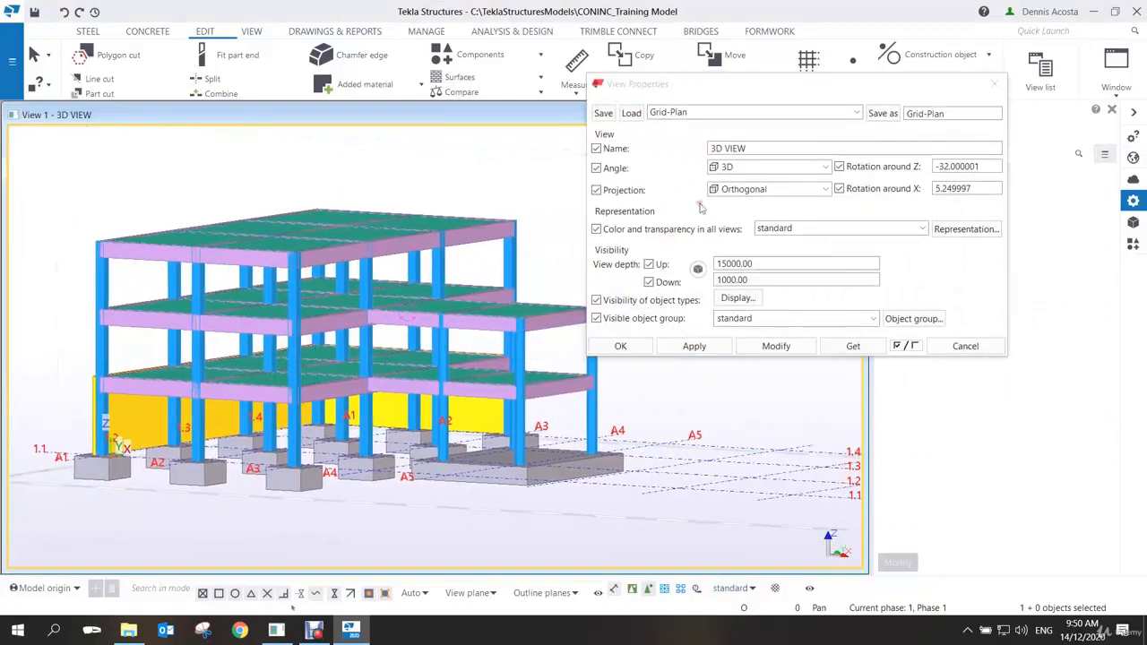
drag(820, 87, 847, 113)
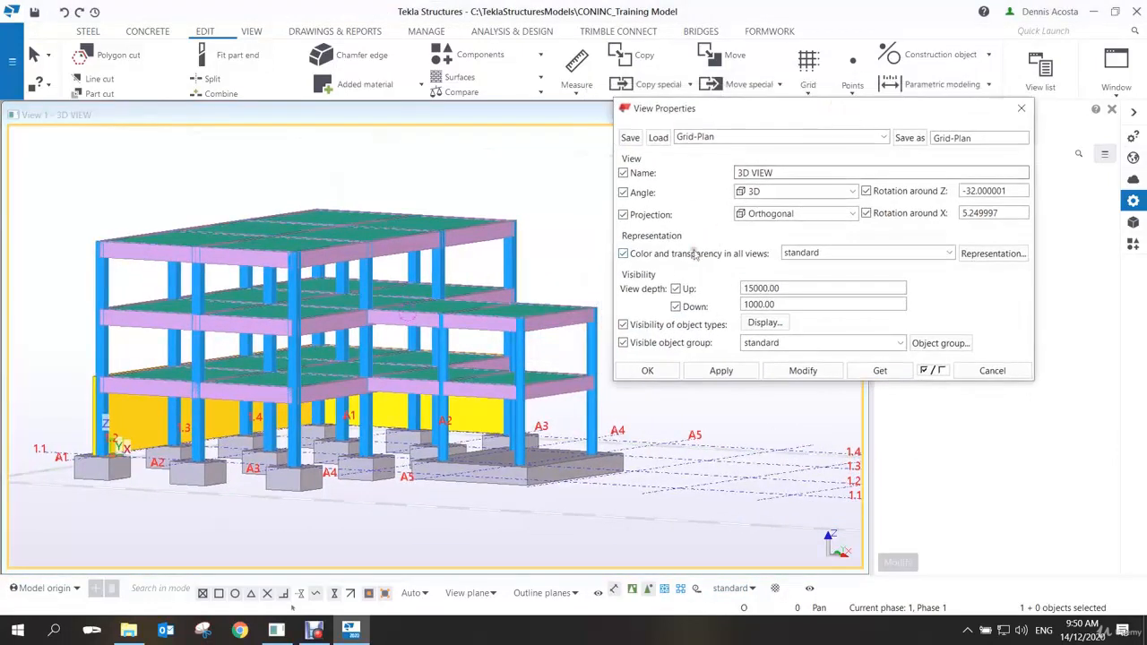
click(993, 255)
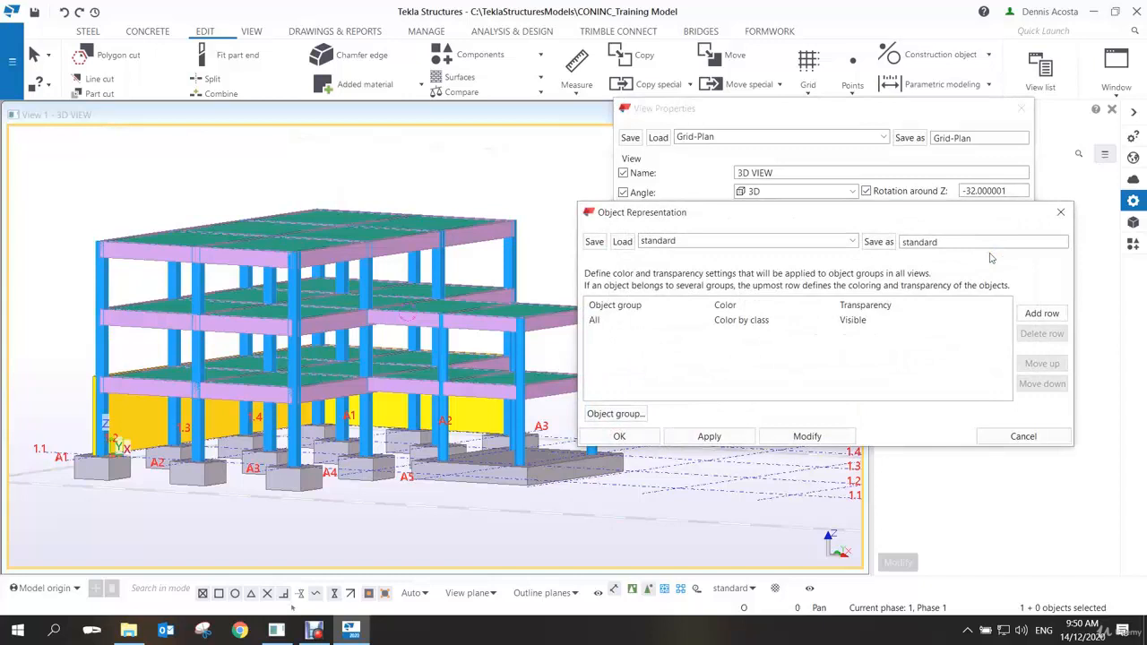
click(1040, 313)
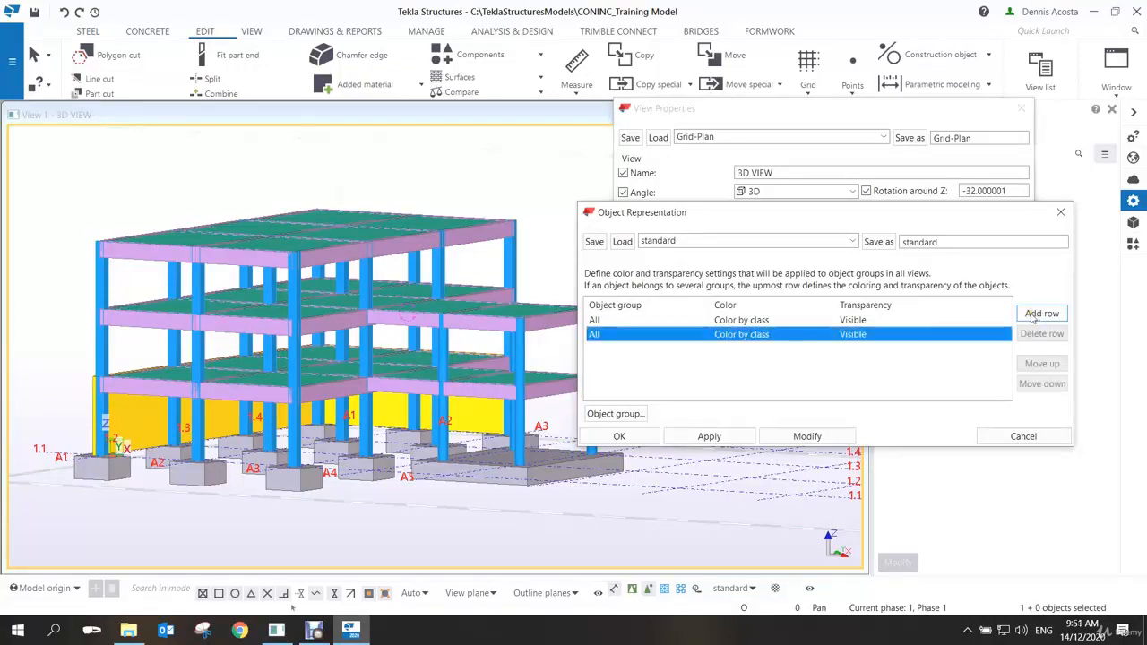
click(687, 321)
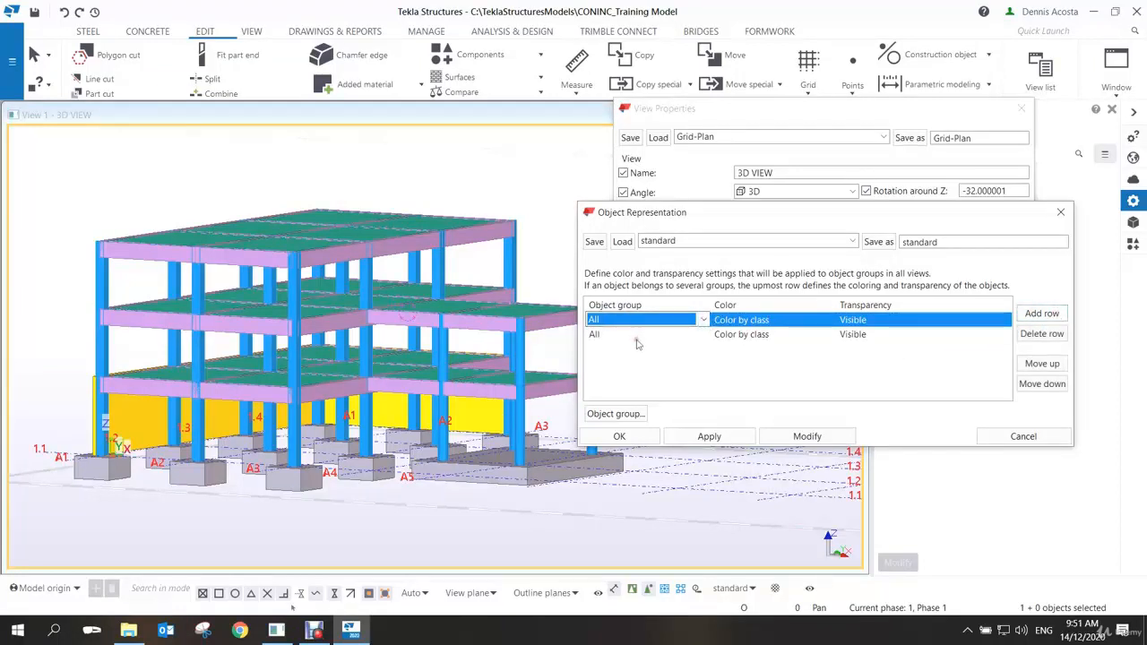
click(704, 319)
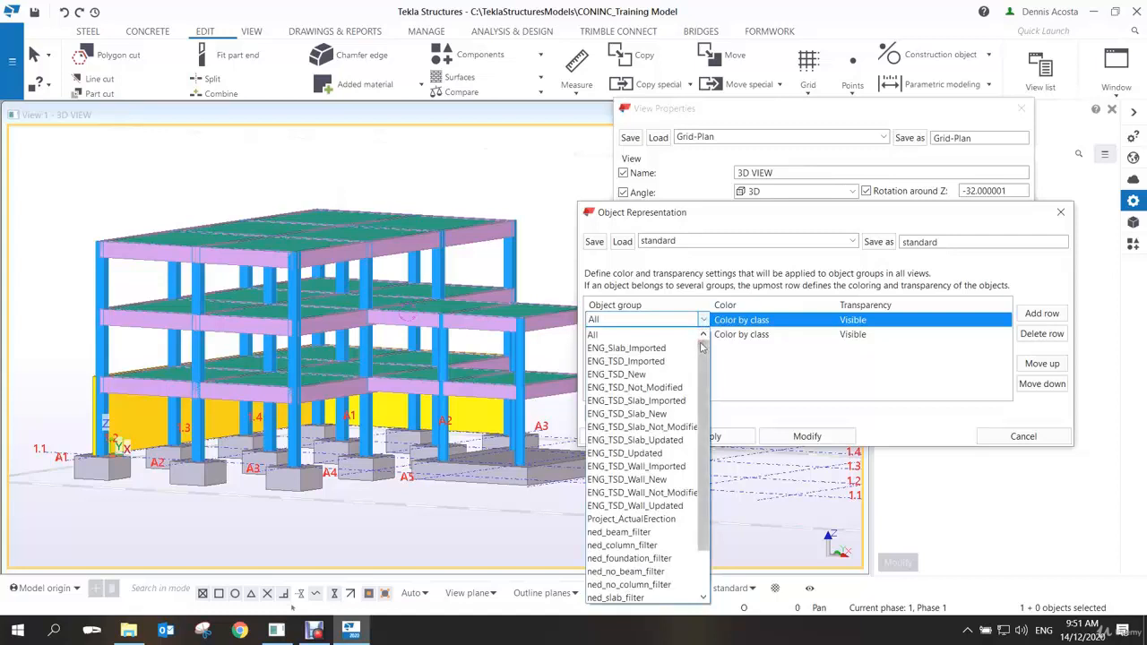
drag(702, 347, 708, 399)
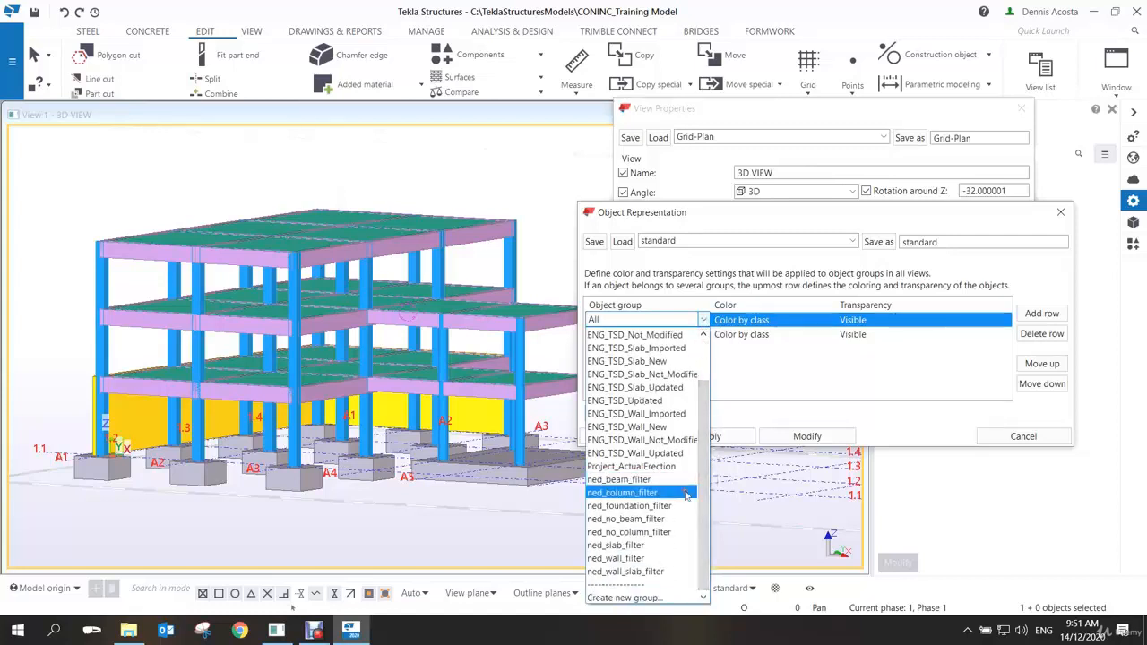
click(622, 494)
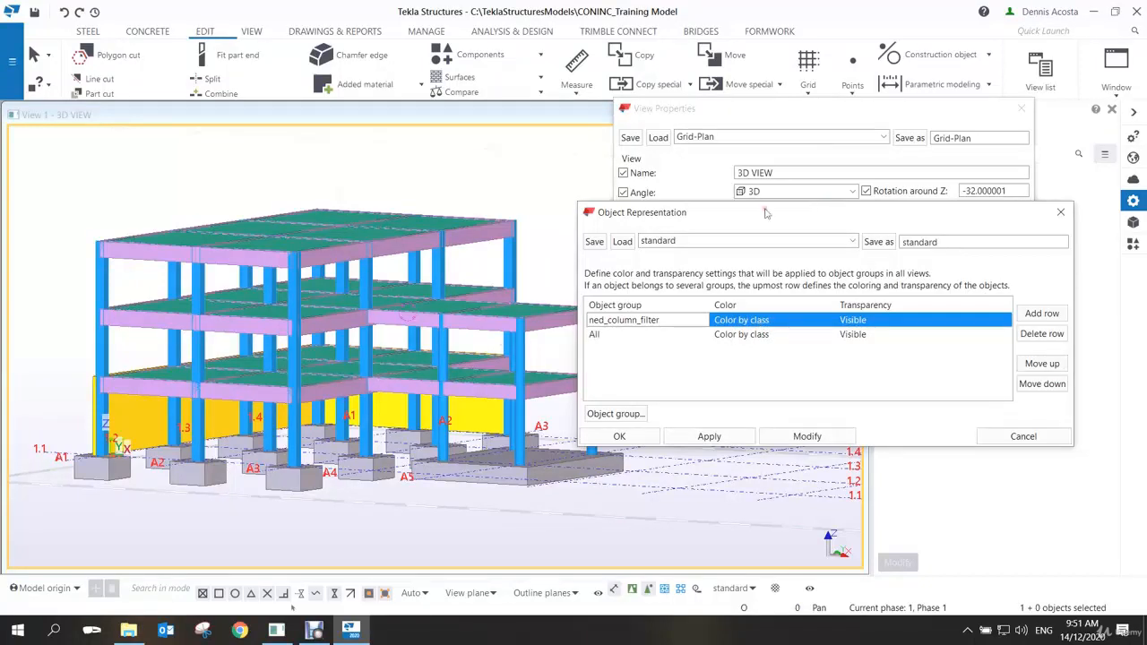
Give the ned_column_filter group a custom light blue-violet colour (hue 155, saturation 80, luminance 162) and apply it to the model view
click(298, 356)
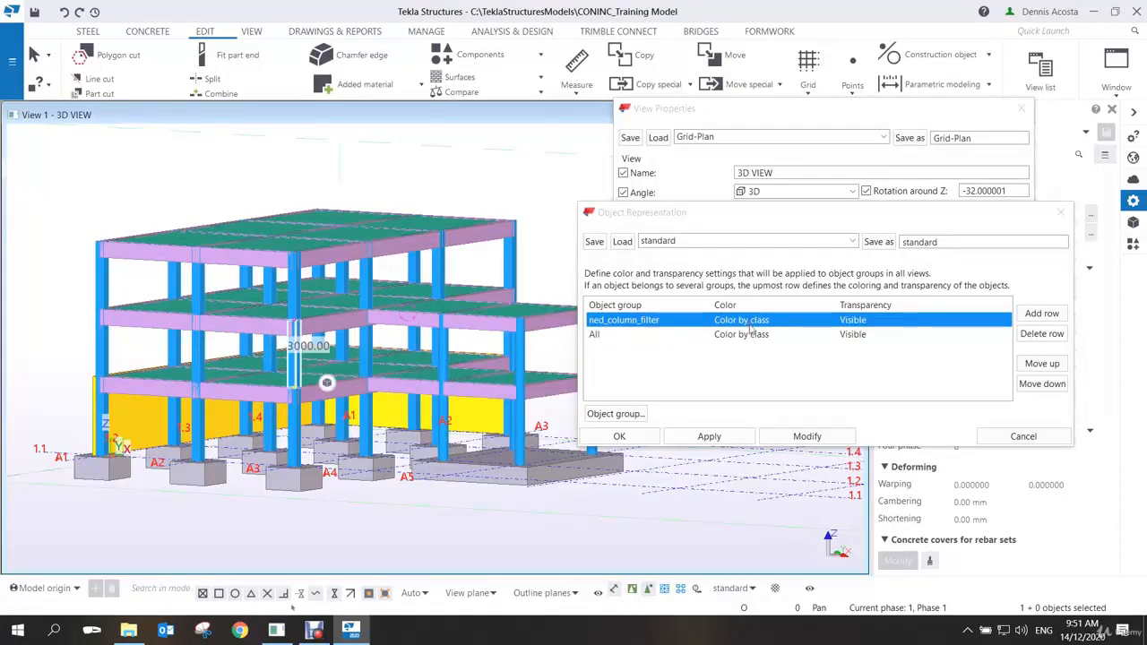
click(750, 326)
click(828, 319)
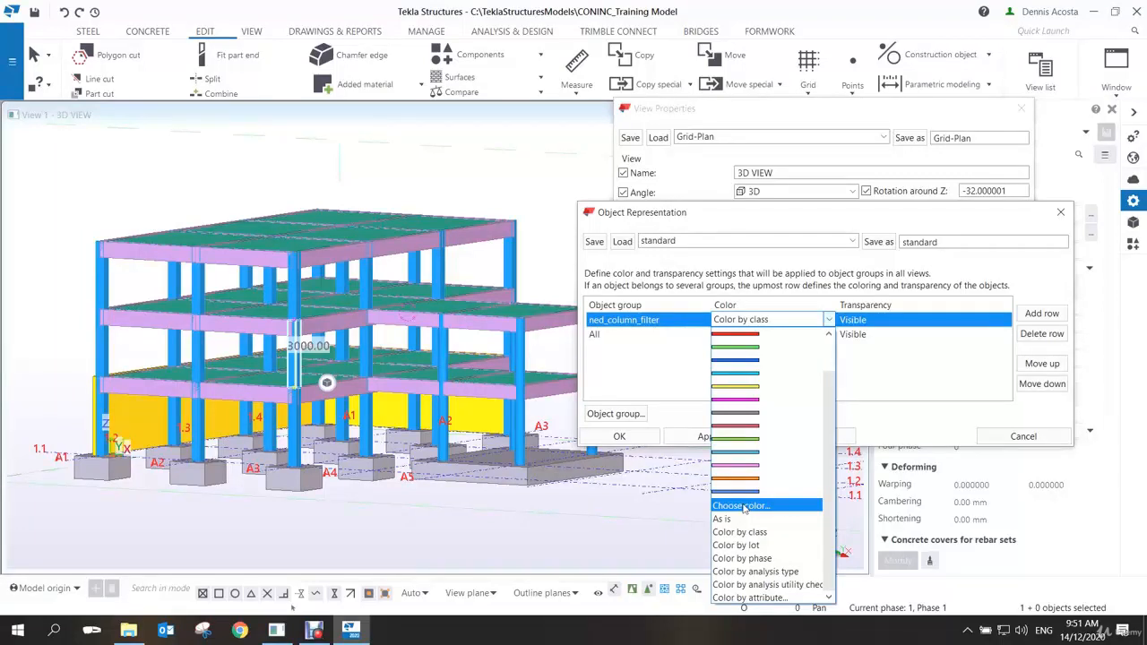
click(742, 505)
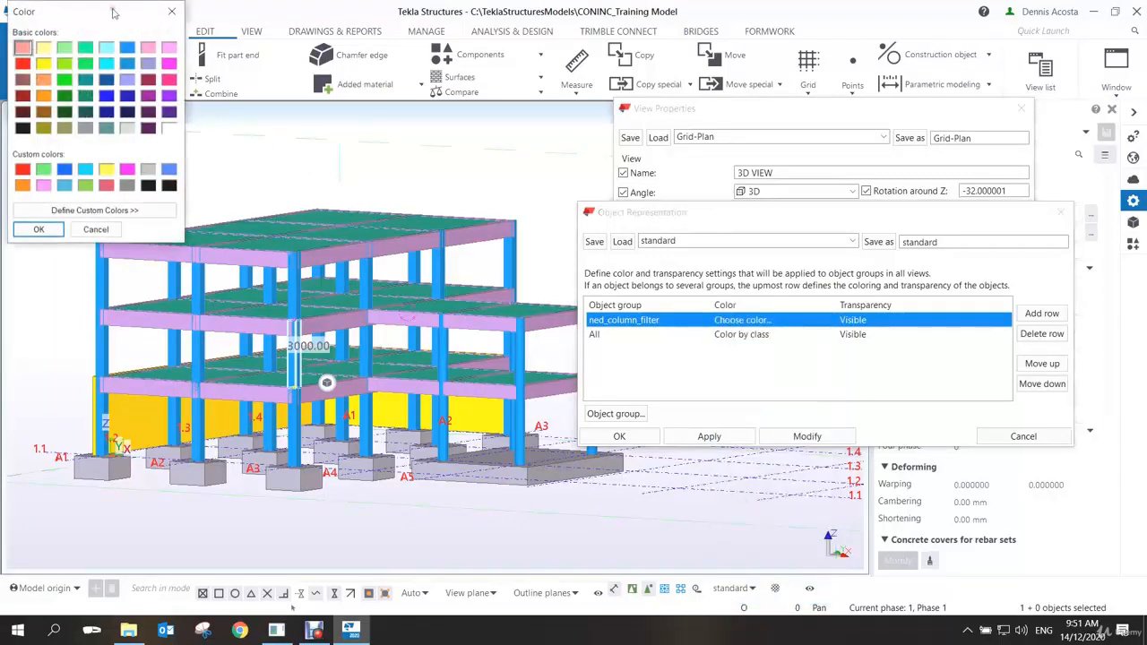
drag(114, 12, 343, 91)
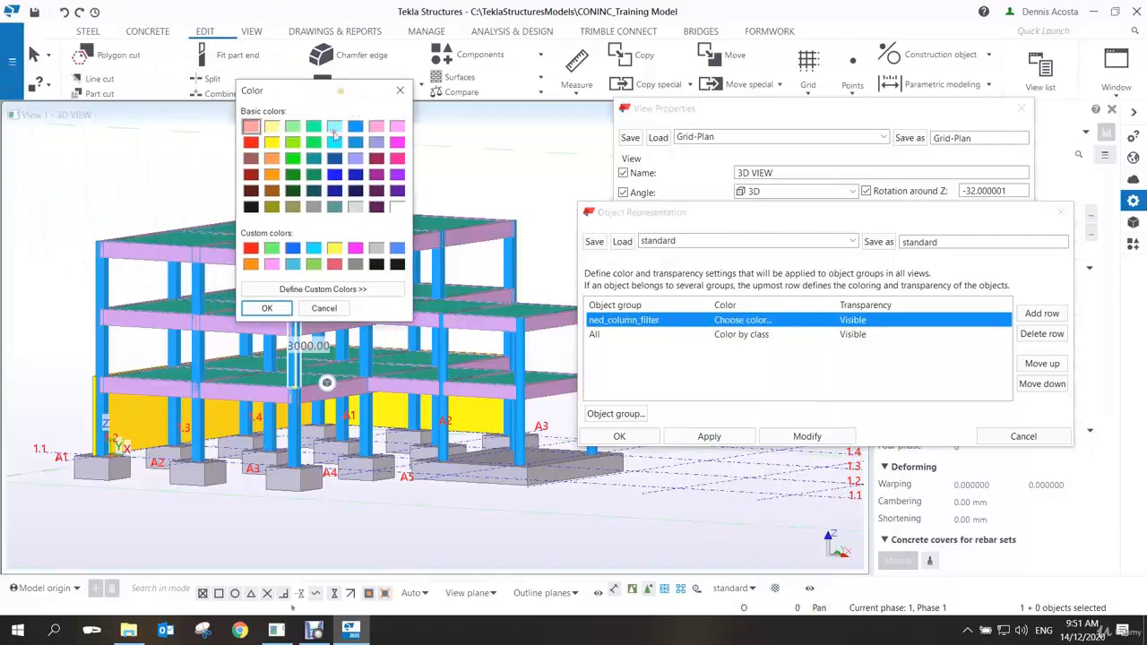
click(352, 290)
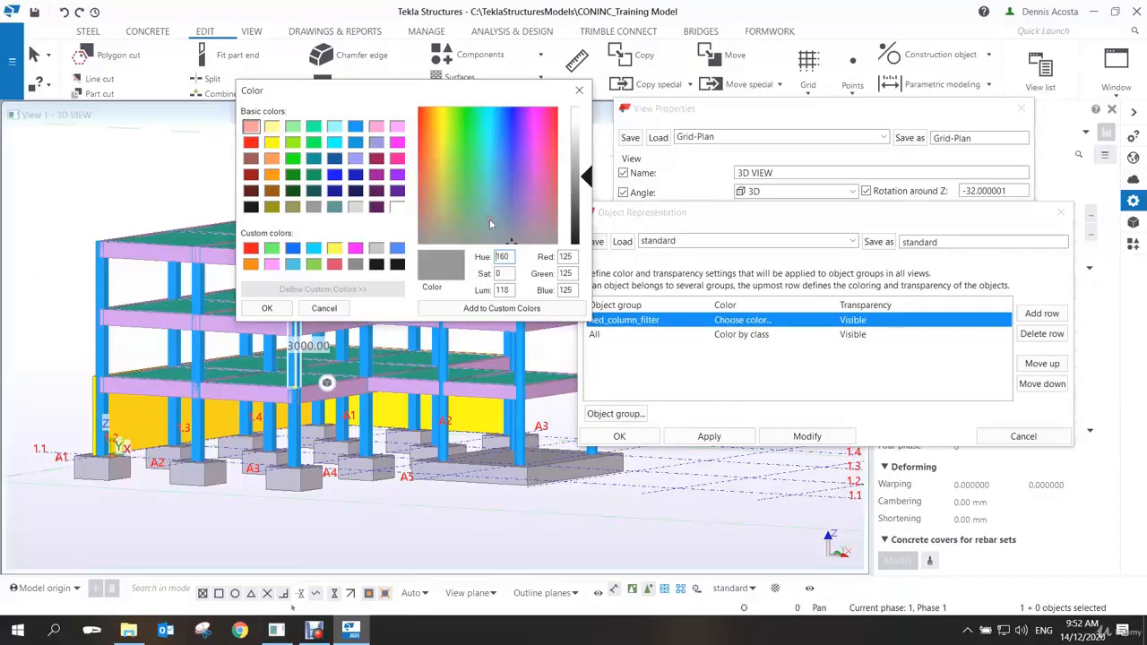
drag(493, 219, 502, 217)
mouse_move(578, 178)
mouse_down()
mouse_move(578, 145)
mouse_move(578, 155)
mouse_up()
drag(502, 218, 499, 225)
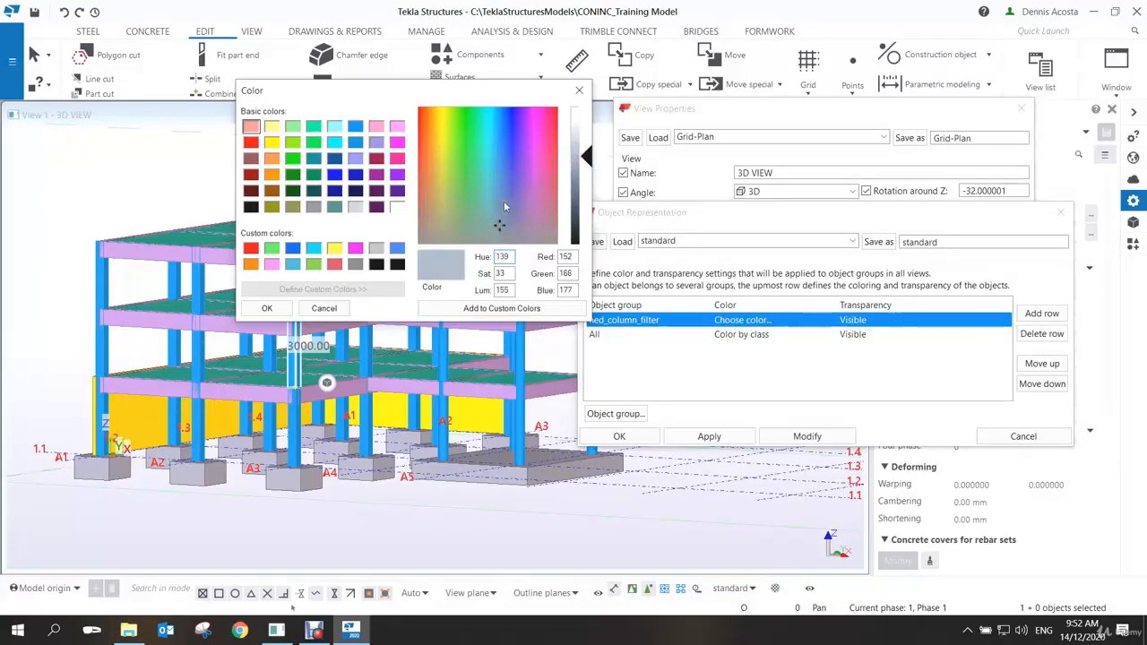
click(508, 198)
drag(582, 156, 582, 152)
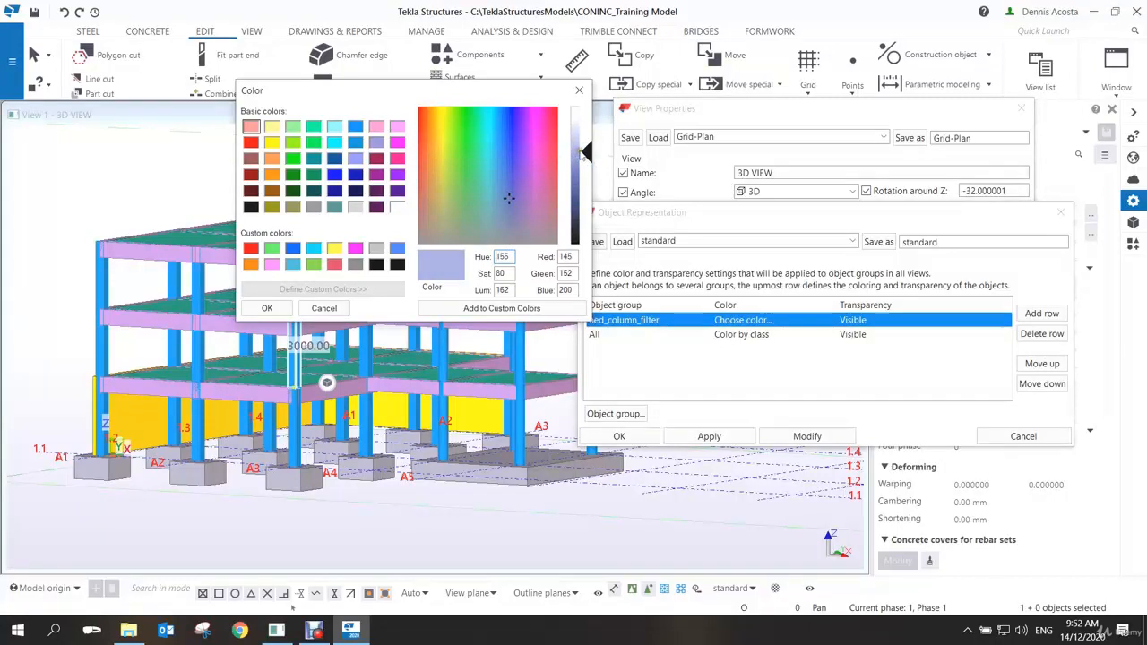
click(267, 308)
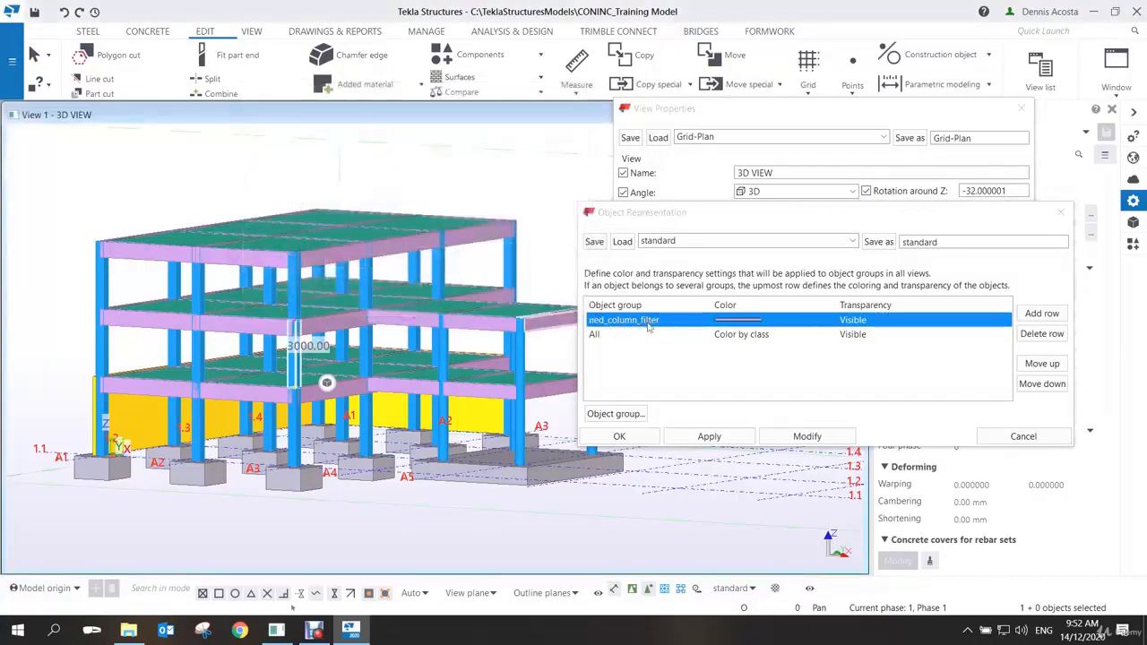
click(806, 437)
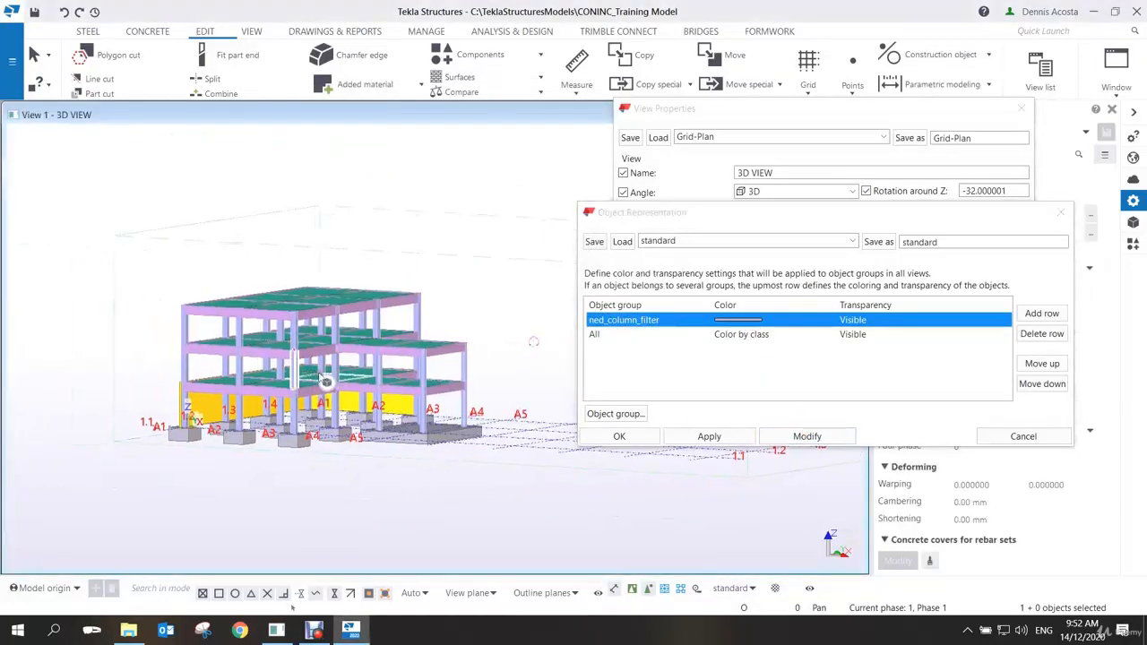
scroll(323, 379, up, 5)
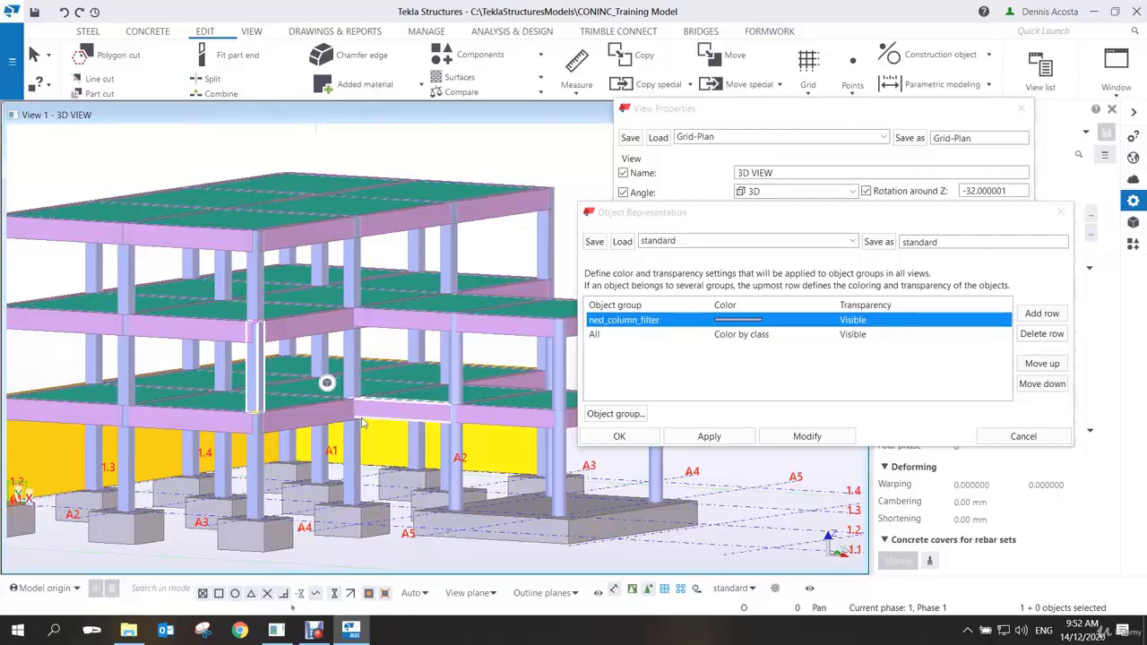
Add another row to the object representation and set its object group to ned_no_beam_filter
click(1039, 314)
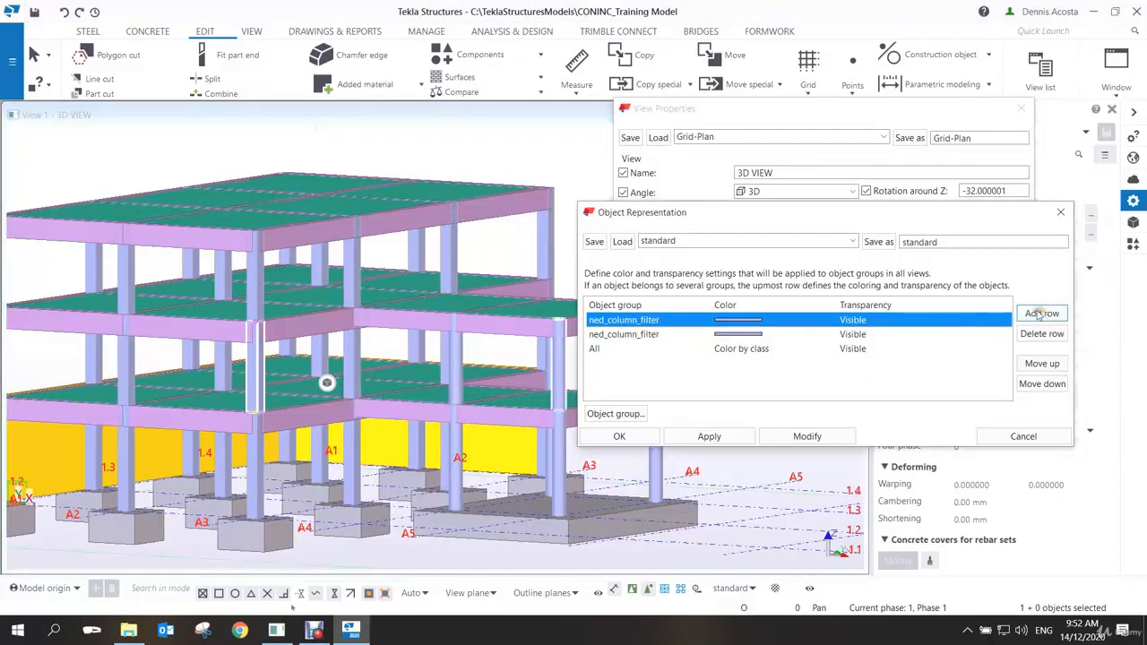
click(661, 324)
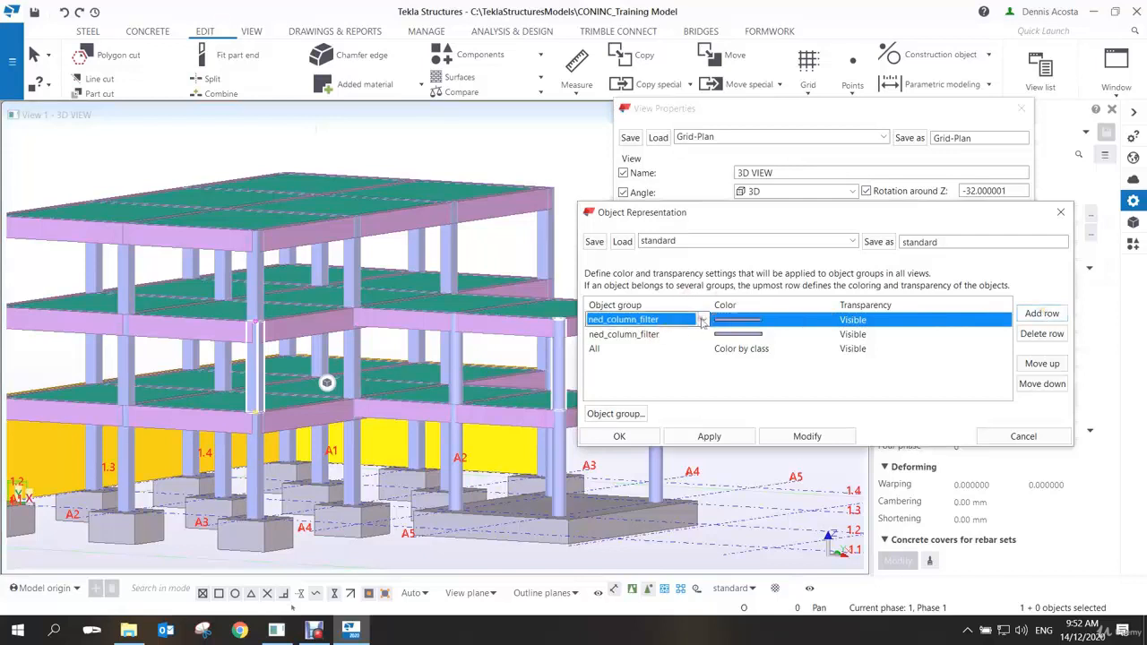
click(701, 320)
click(640, 520)
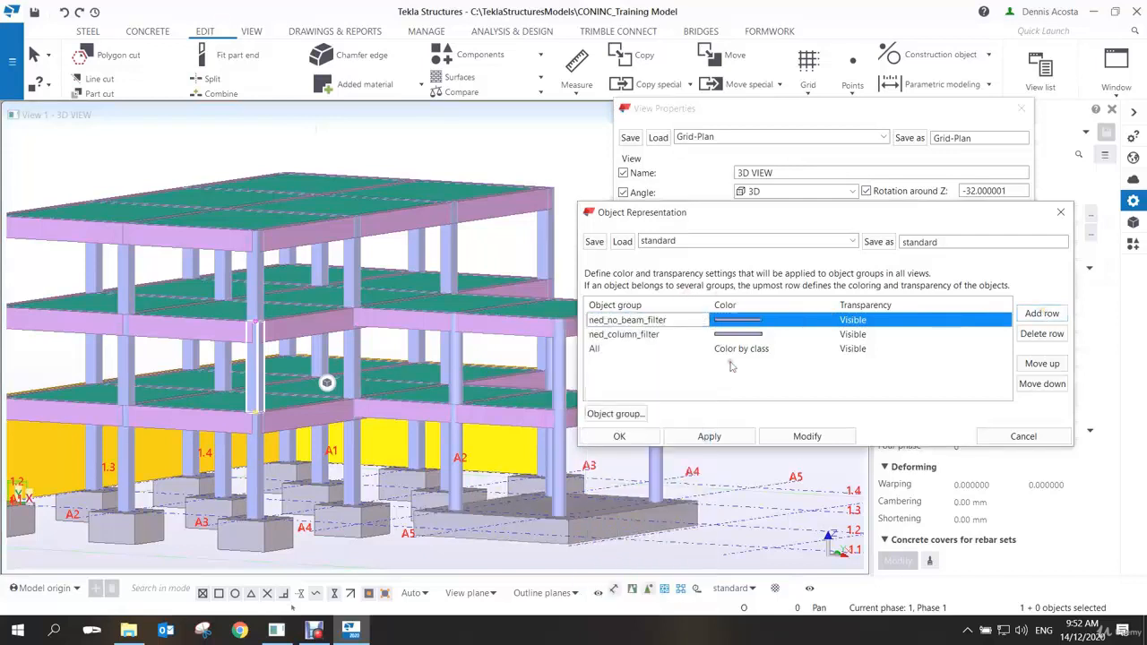
Give the ned_no_beam_filter group a custom pale olive colour (hue 46, saturation 54, luminance 159) and apply it to the model view
click(821, 324)
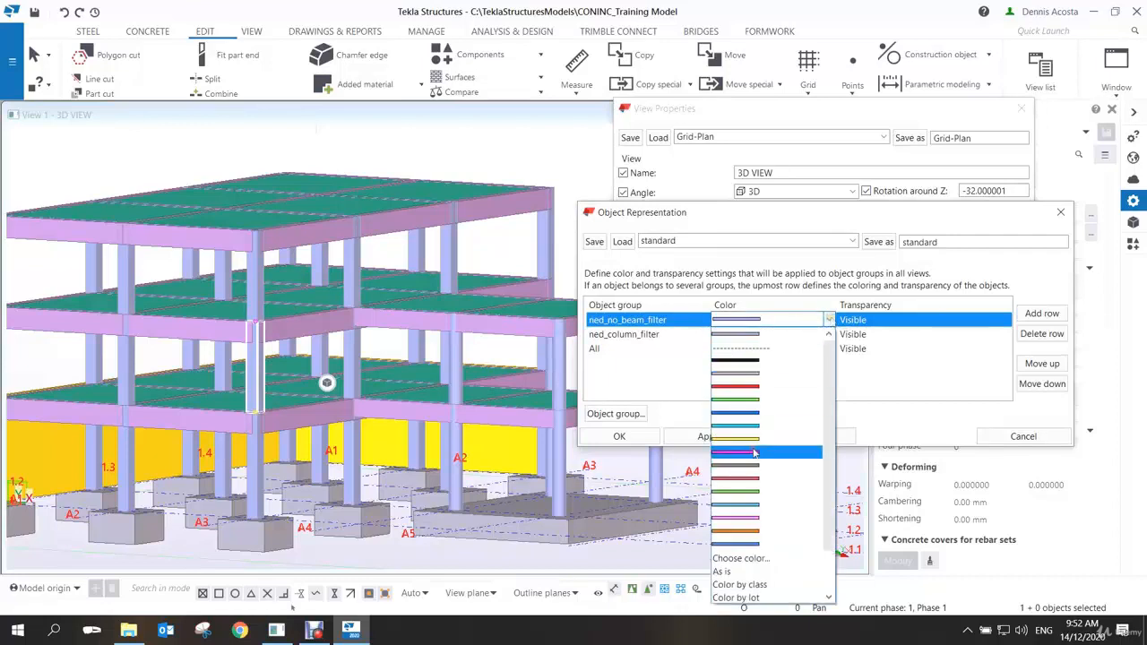
click(749, 558)
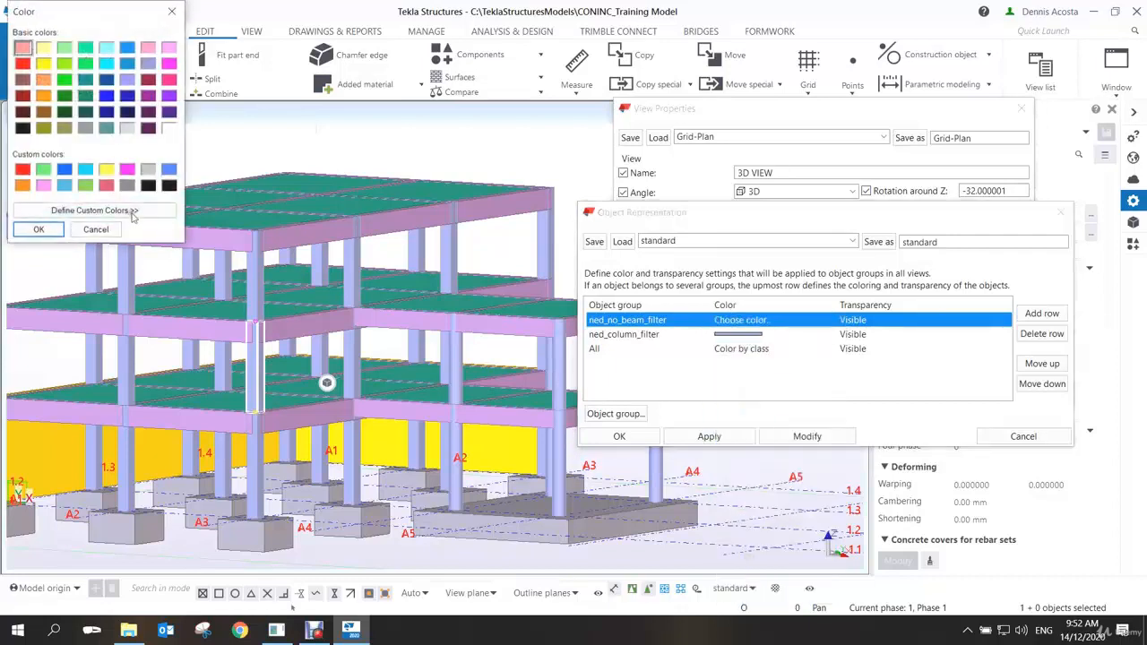
click(132, 213)
drag(243, 13, 462, 187)
drag(429, 313, 430, 311)
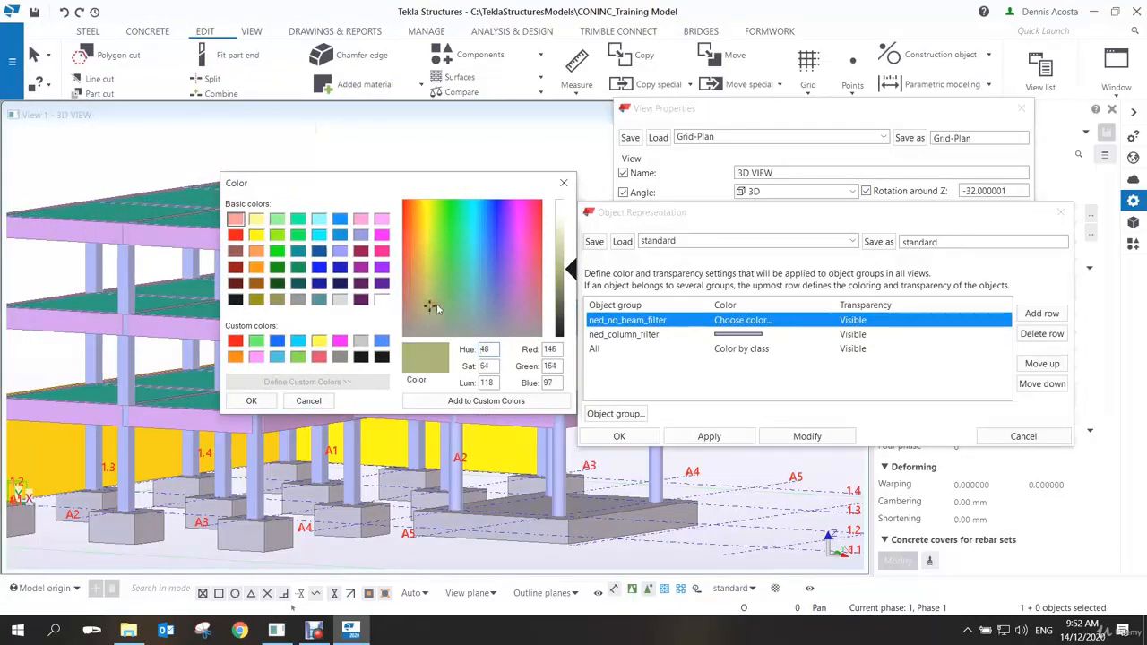
click(563, 246)
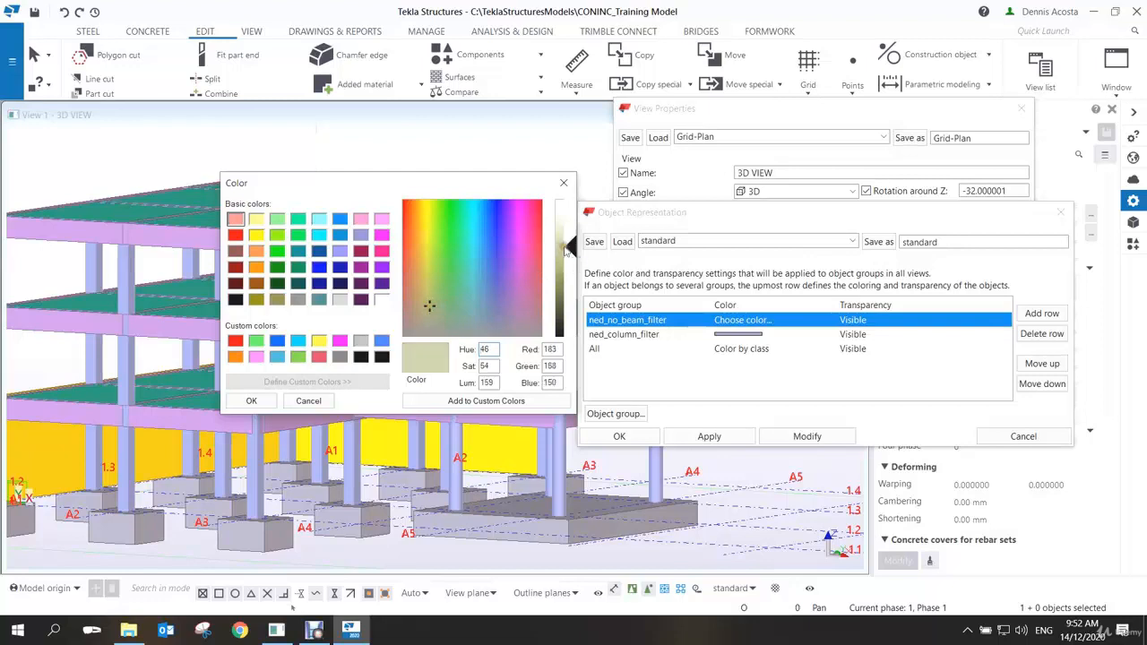
click(253, 402)
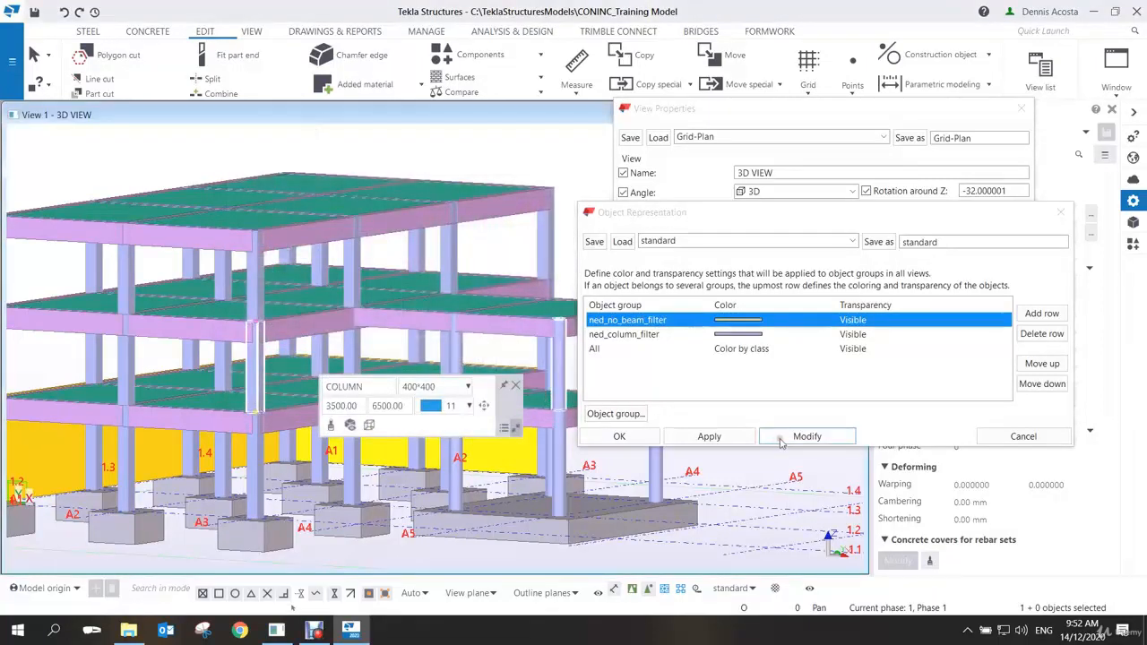
click(780, 436)
scroll(346, 333, down, 3)
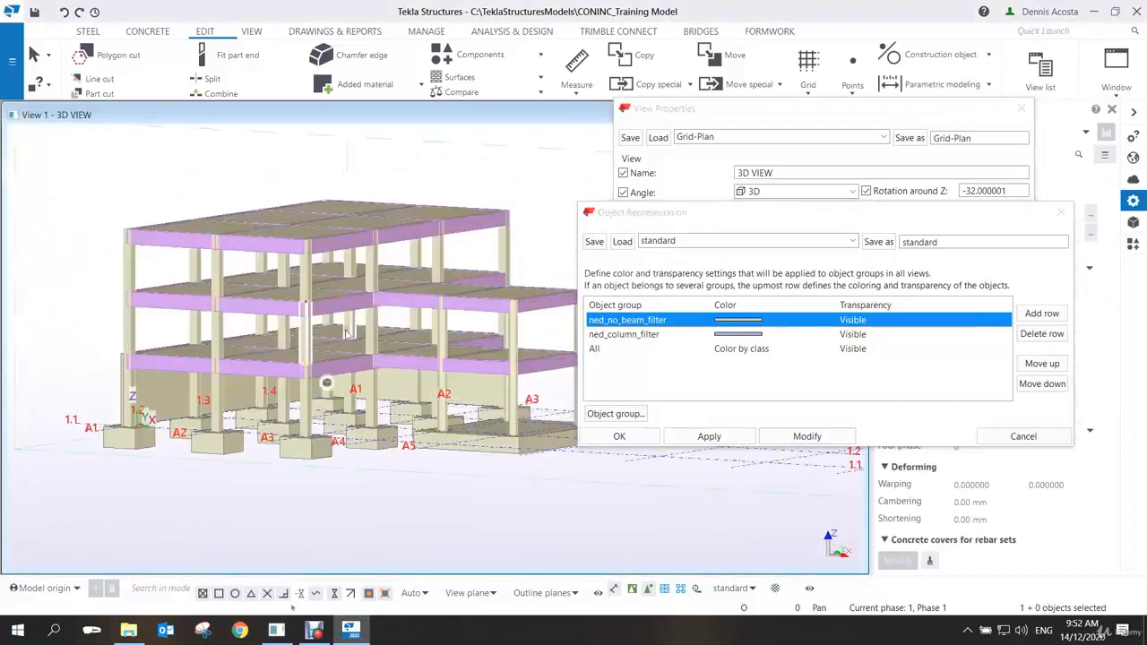
Change the uppermost representation row's object group from ned_no_beam_filter to ned_beam_filter and apply it to the model view
scroll(346, 333, up, 3)
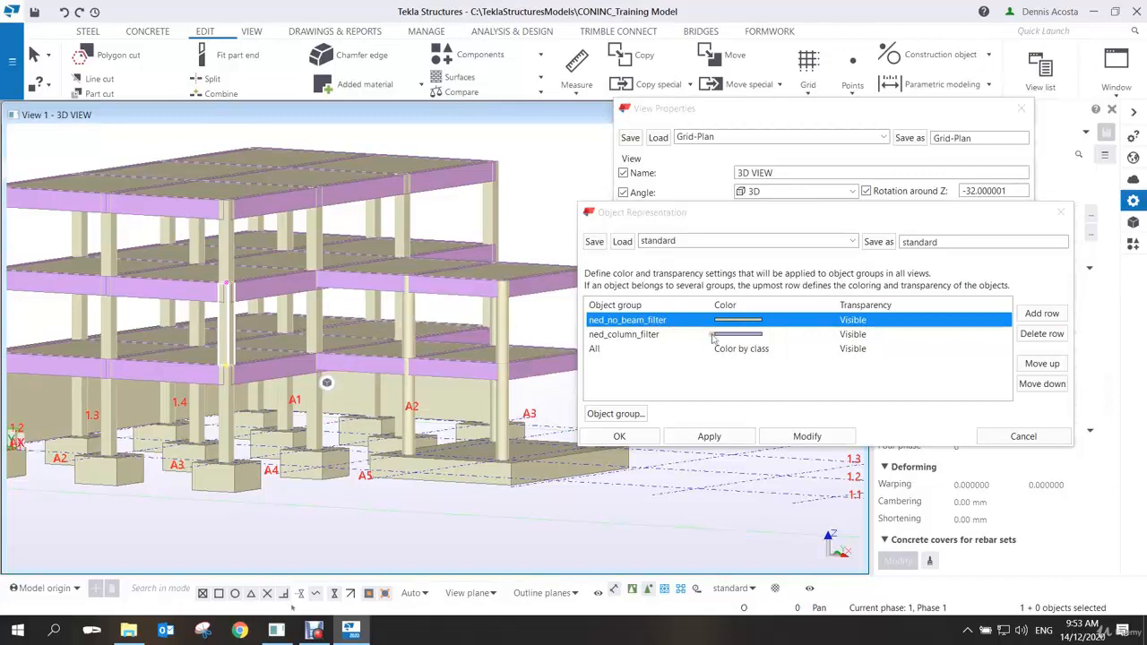
middle_drag(463, 329, 397, 328)
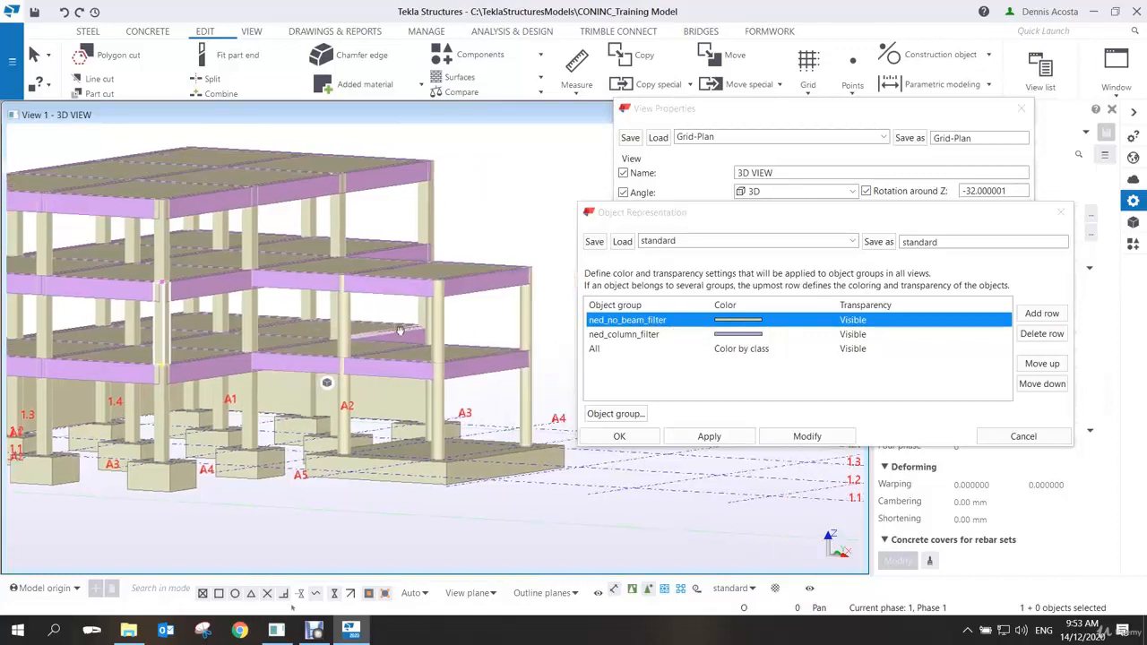
click(681, 325)
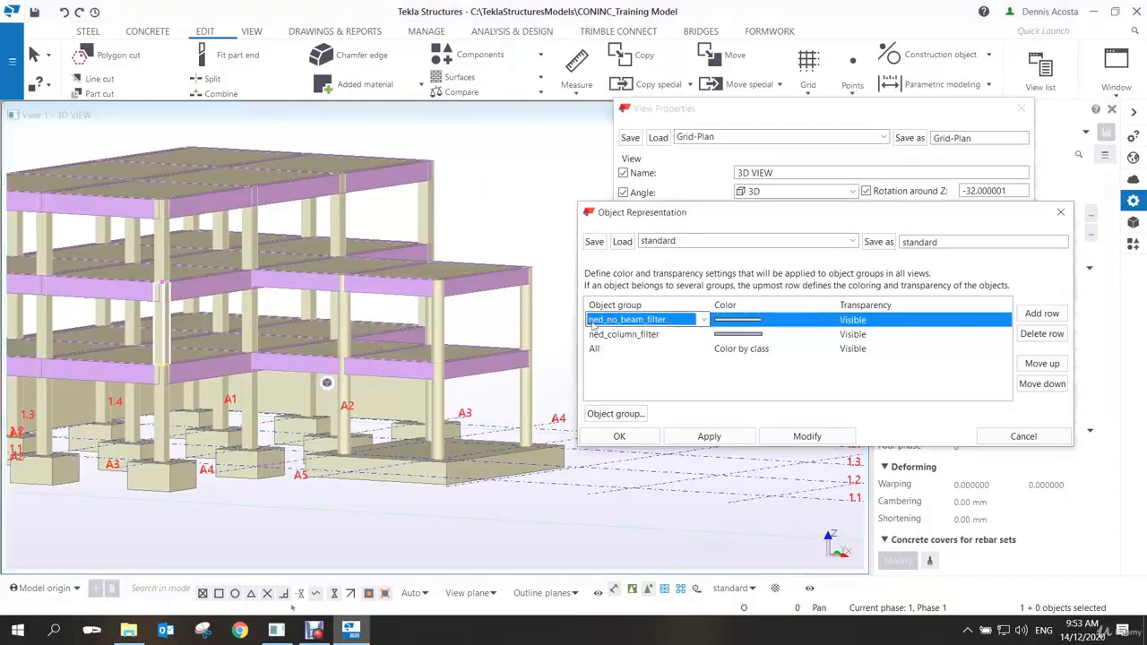
click(700, 320)
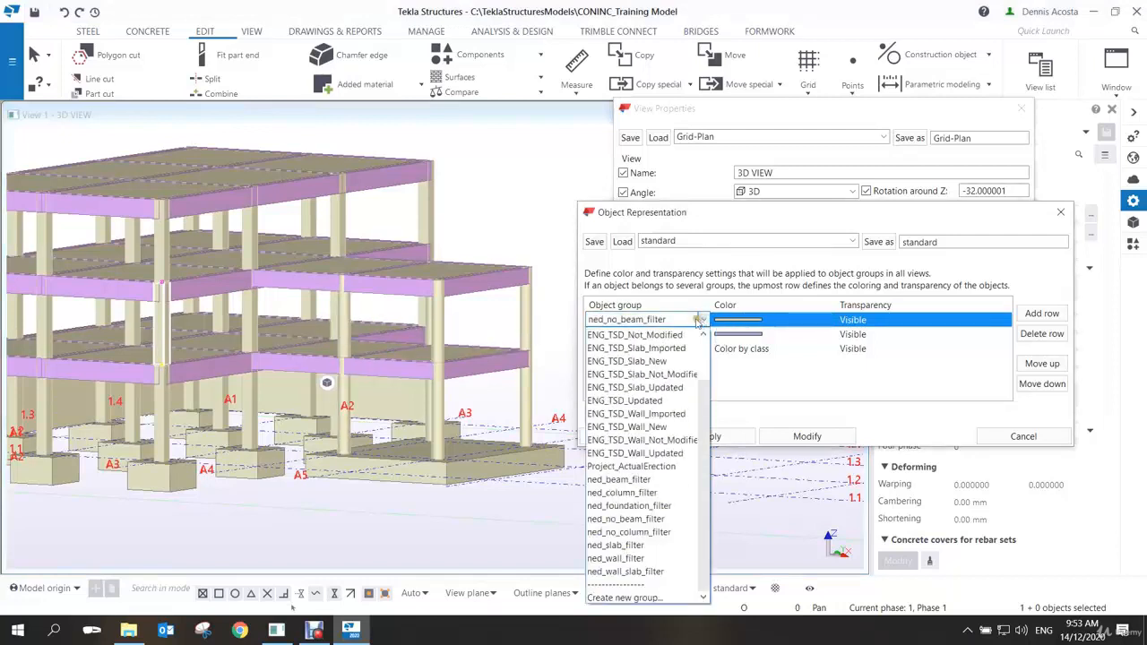
click(627, 481)
click(797, 439)
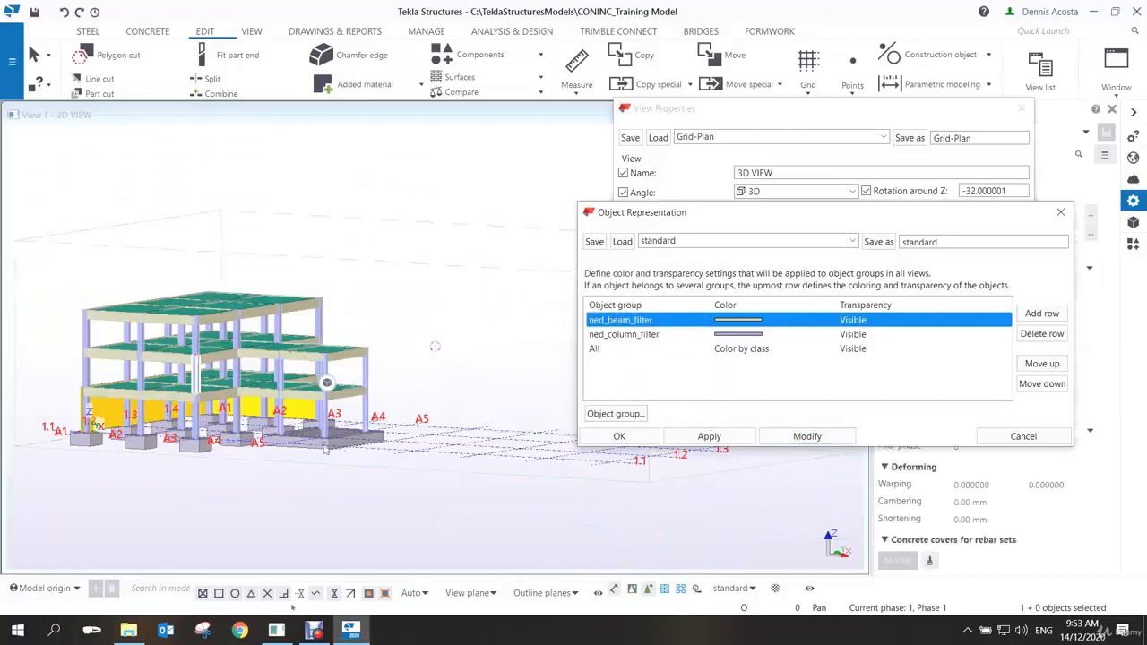
scroll(325, 449, up, 3)
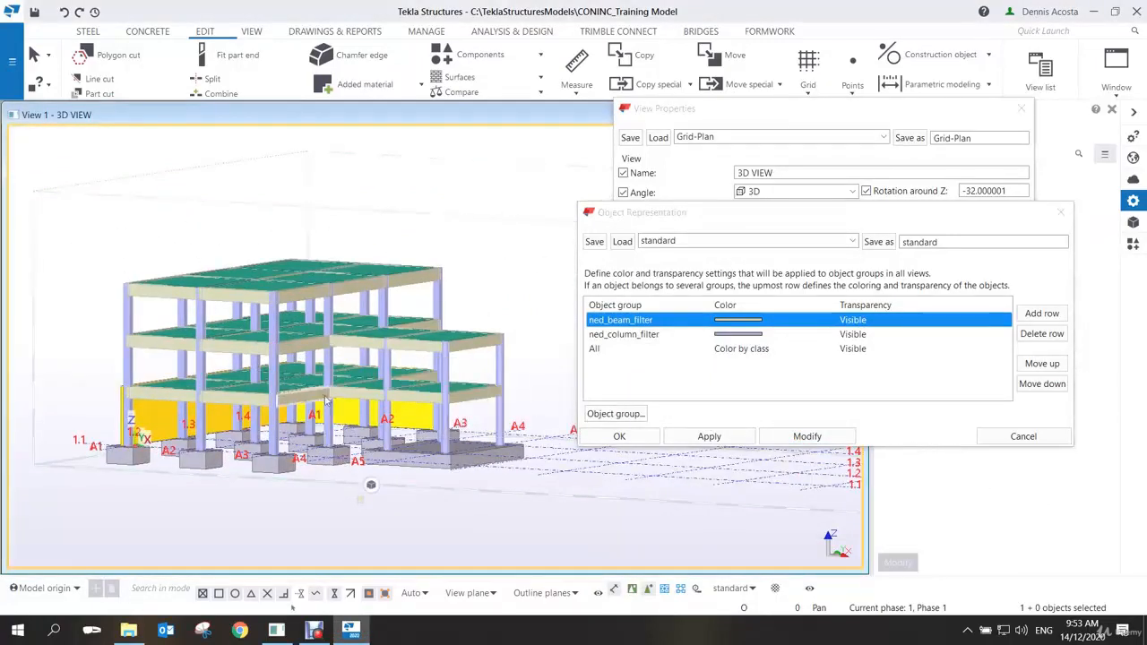
scroll(326, 402, up, 5)
middle_drag(317, 279, 324, 305)
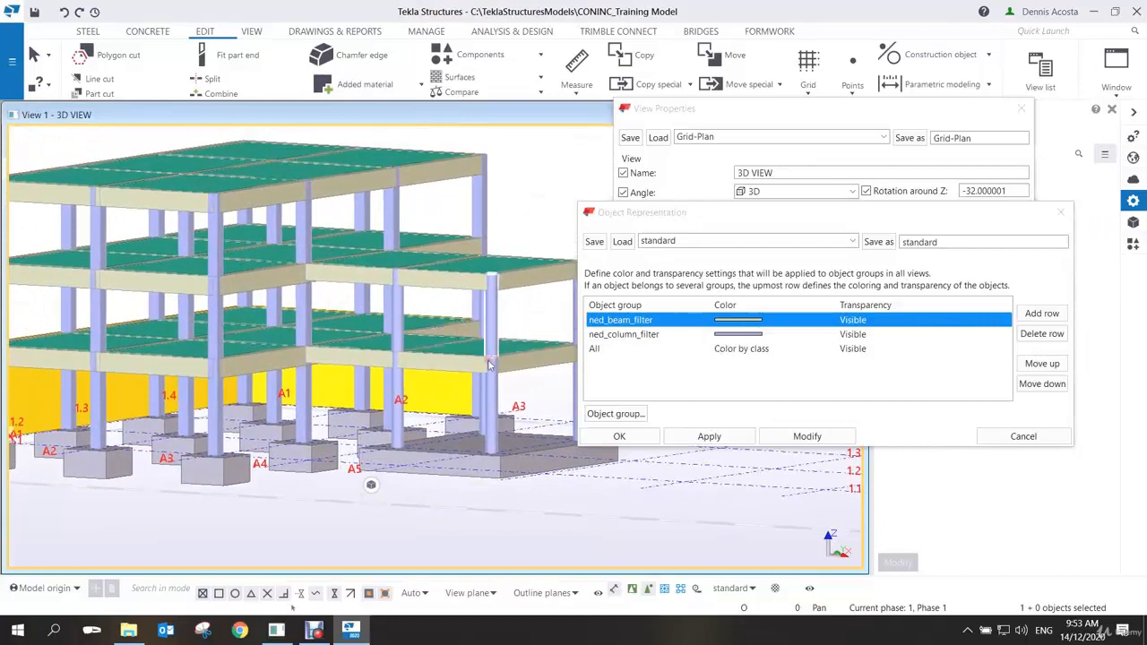
scroll(490, 365, down, 2)
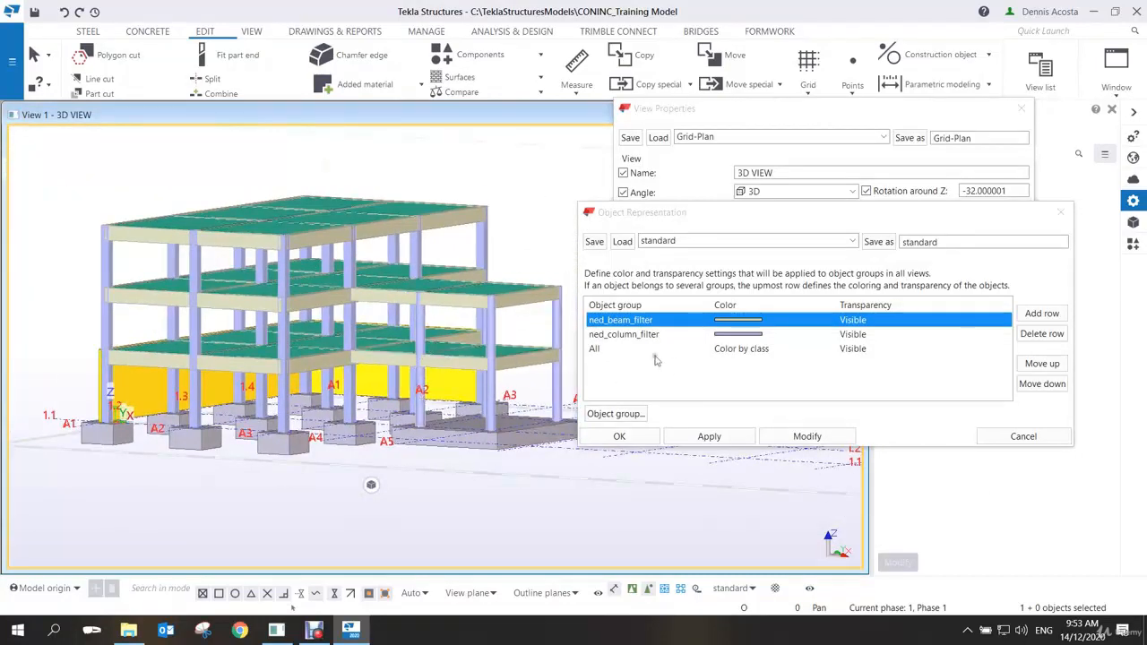
Give the All group a custom light pink colour (hue 210, saturation 85, luminance 187) and apply it to the model view
click(775, 351)
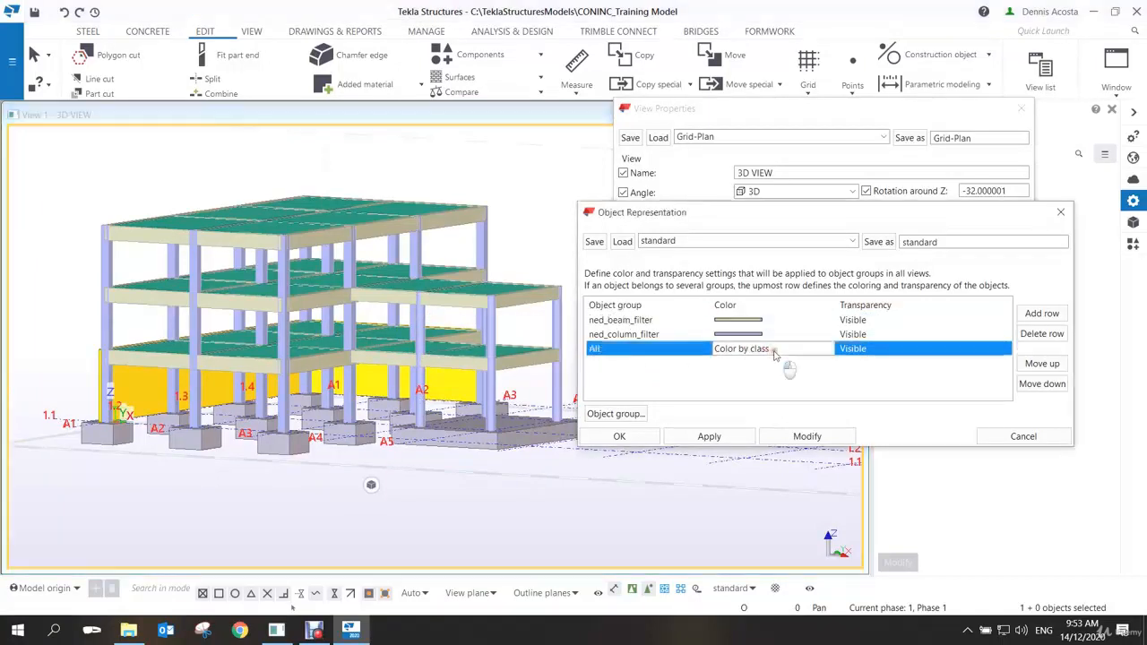
click(787, 351)
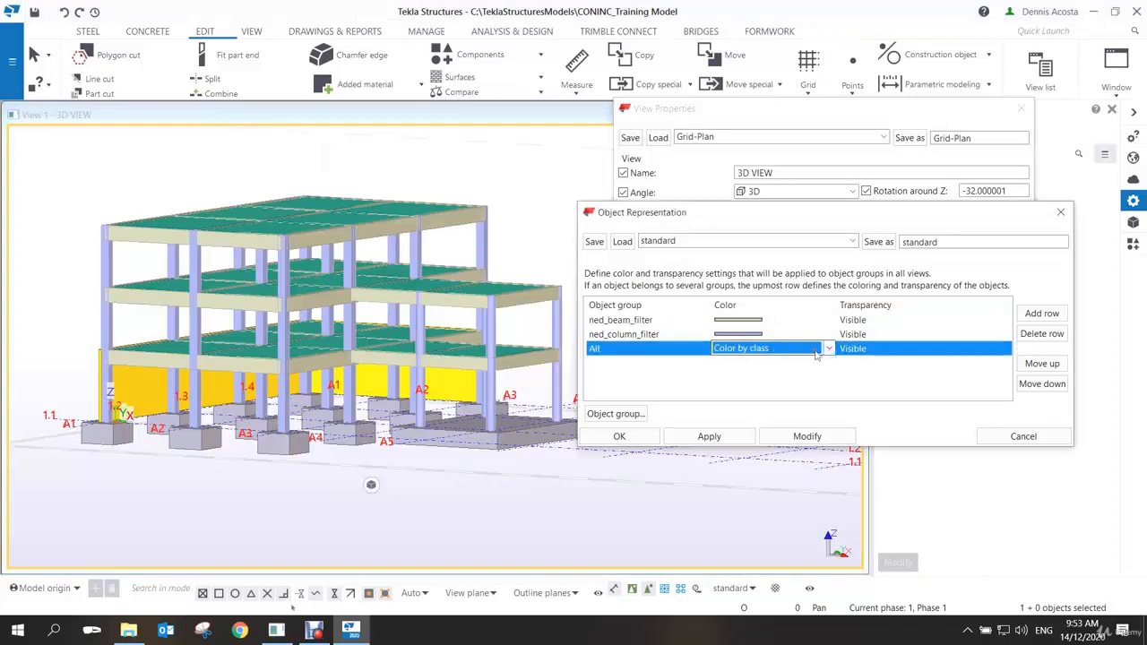
click(829, 348)
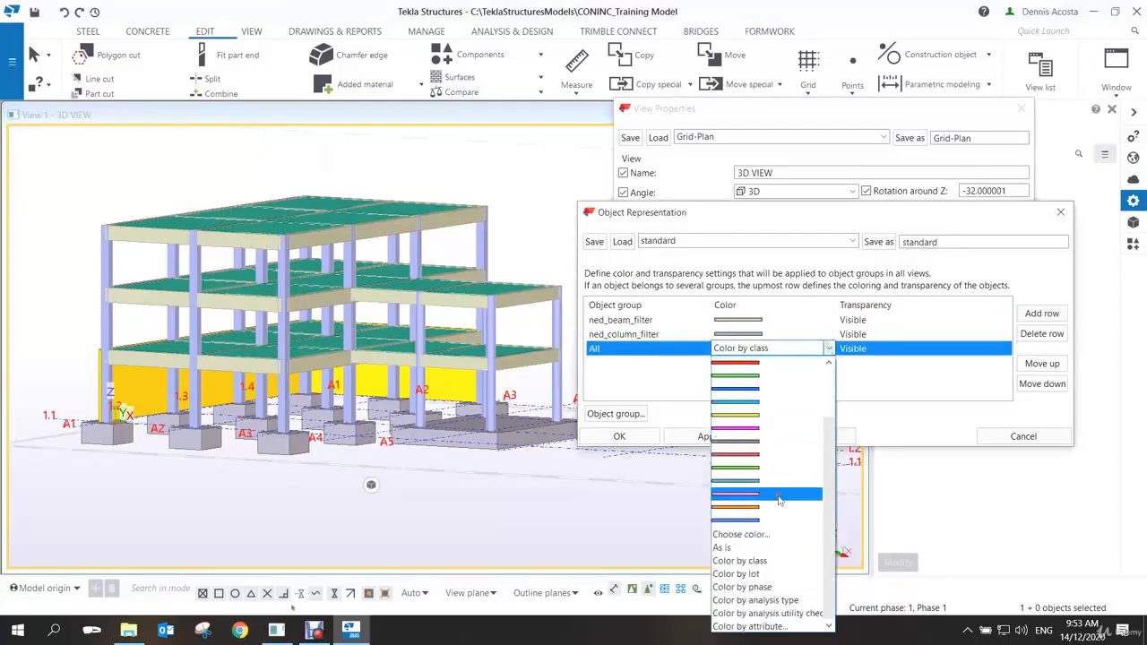
click(749, 535)
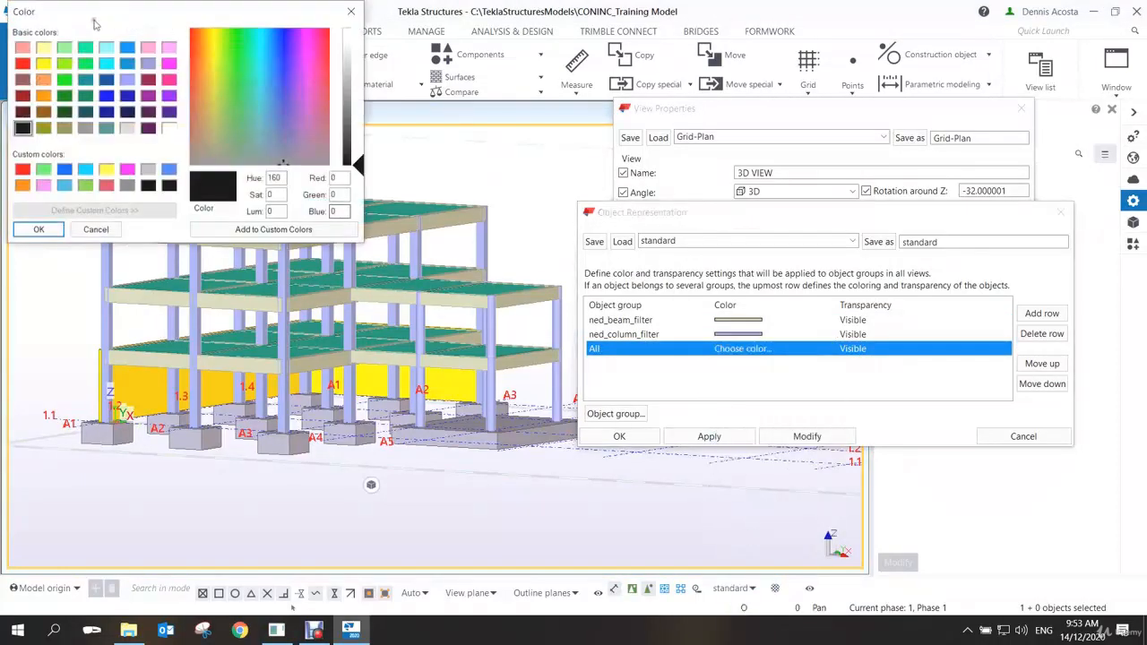
drag(127, 10, 379, 299)
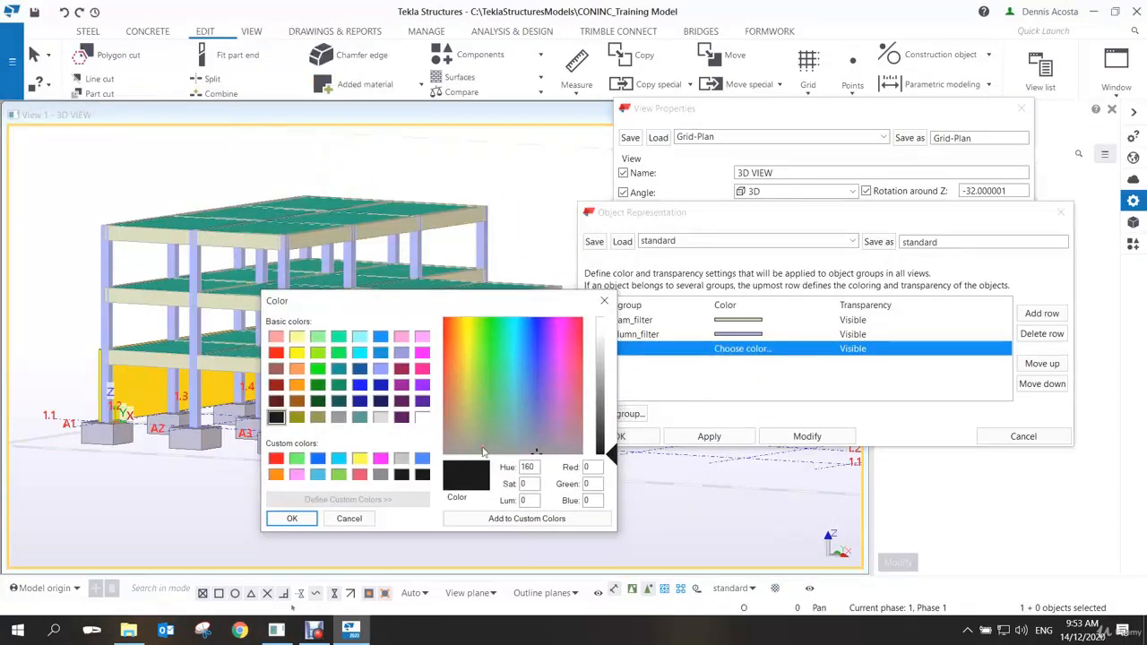
click(563, 401)
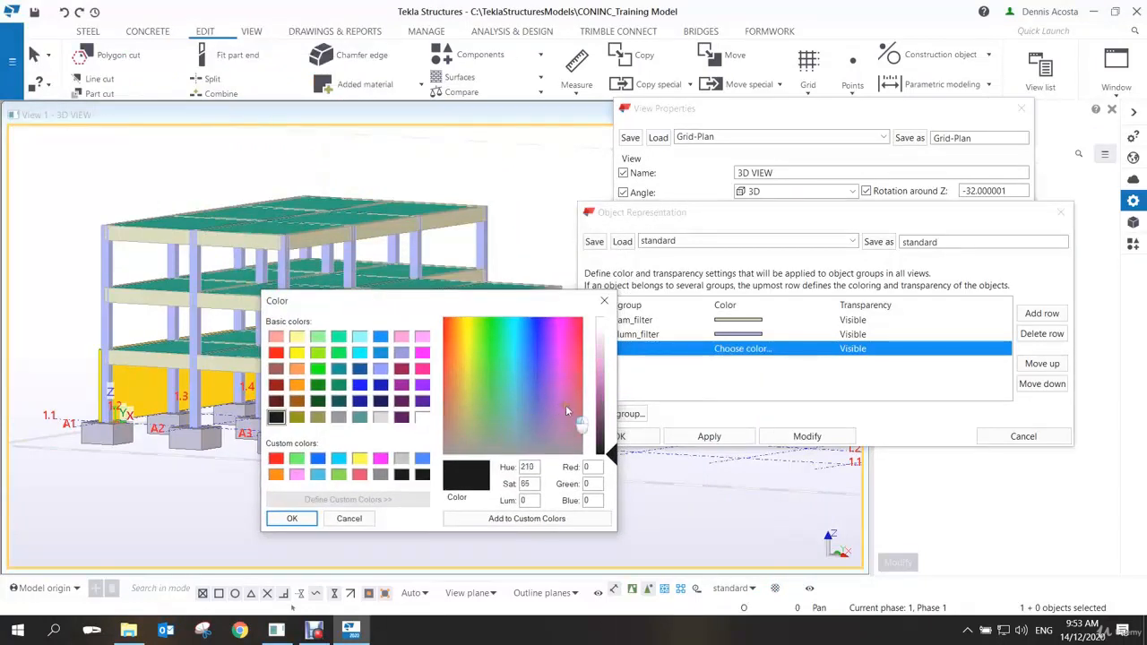
drag(604, 383, 608, 343)
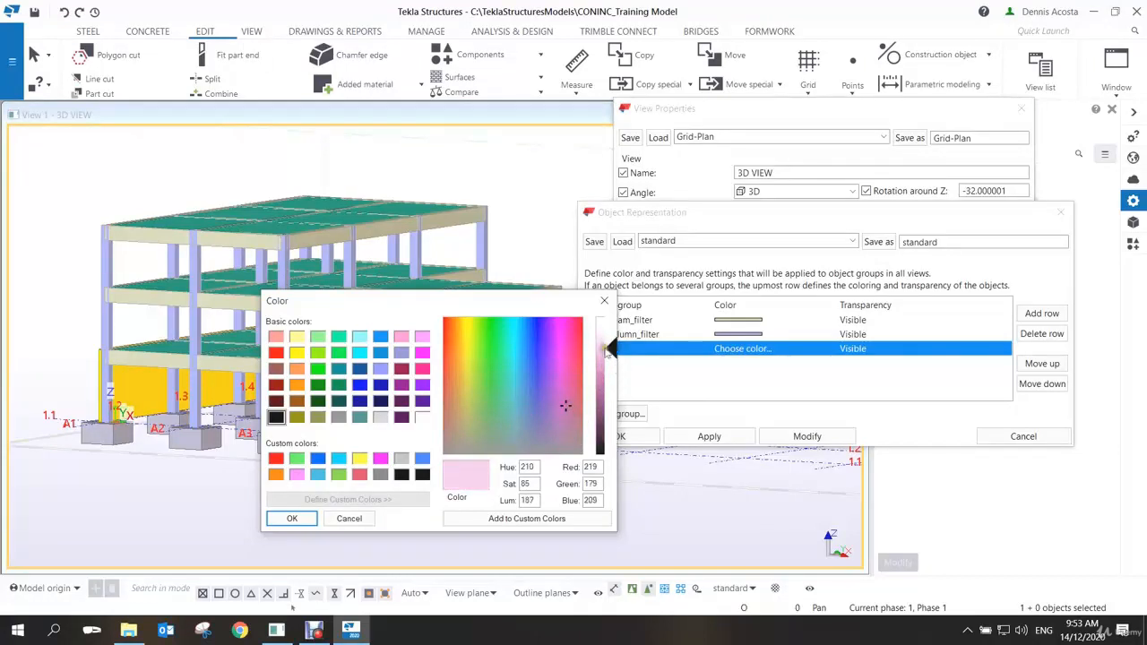
click(294, 519)
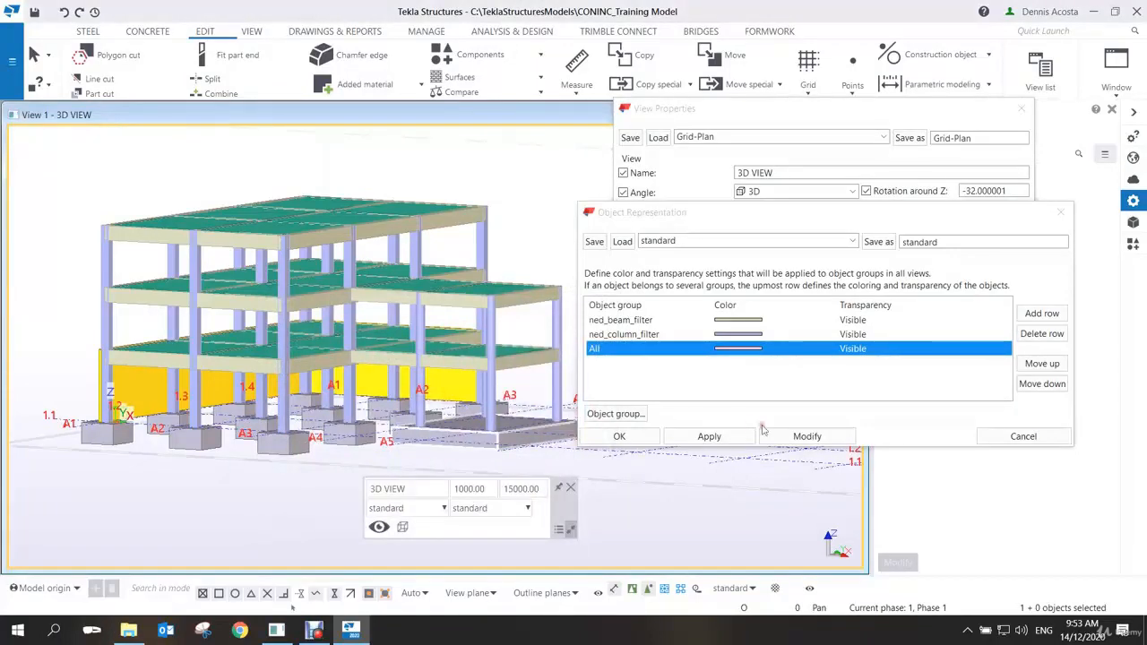
click(804, 438)
scroll(362, 356, up, 6)
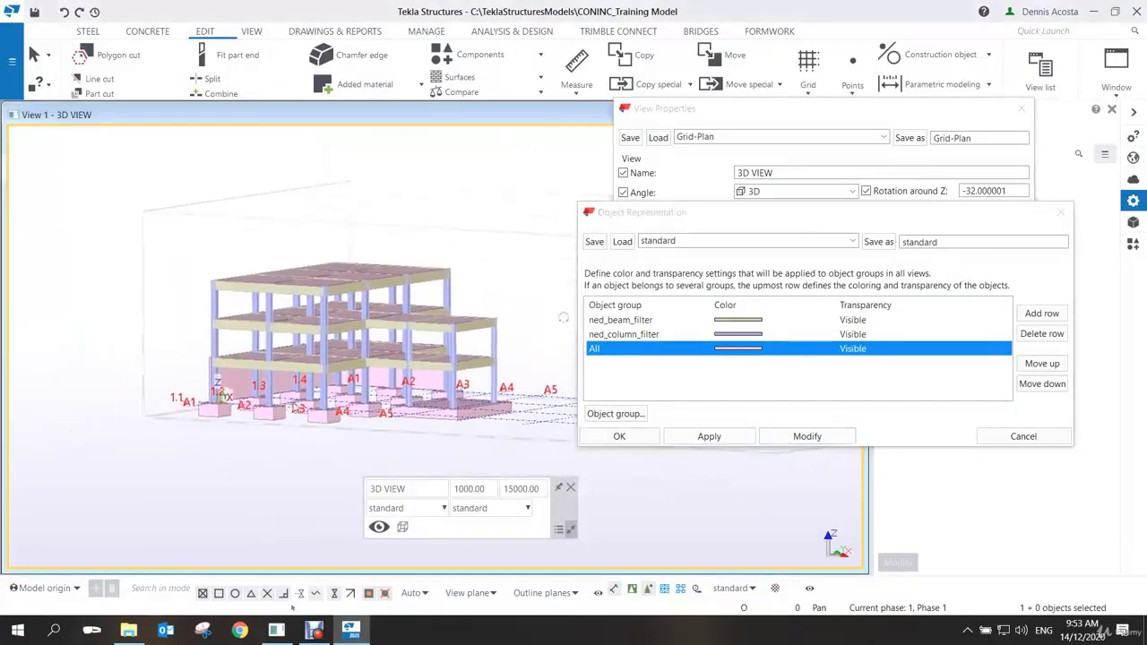
scroll(362, 357, up, 1)
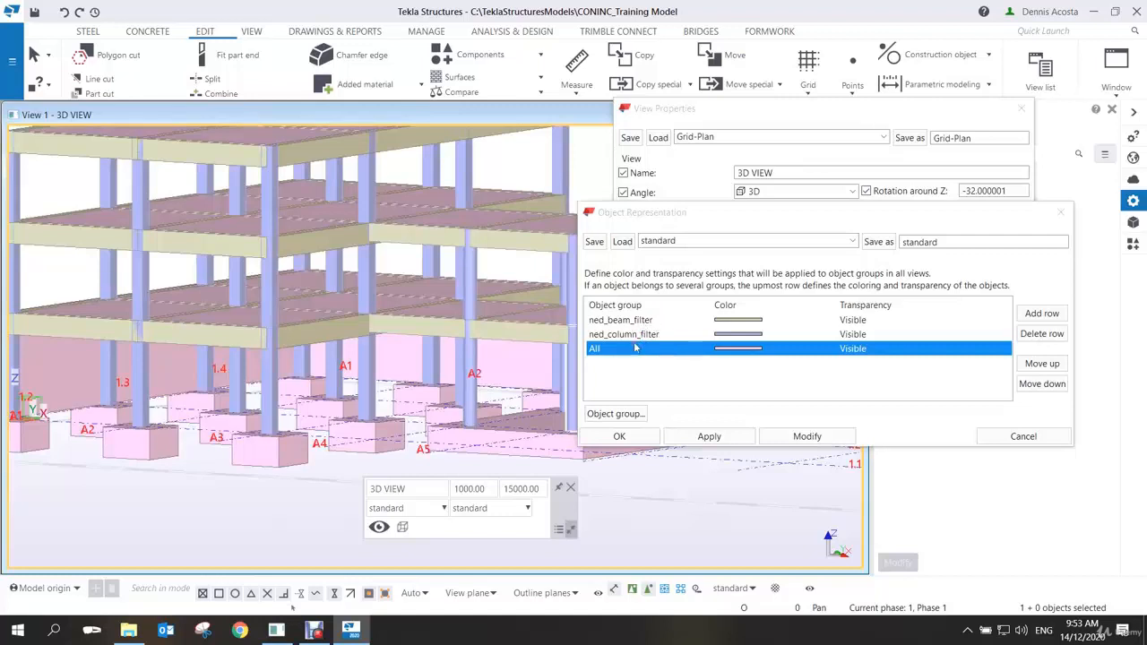
scroll(289, 386, down, 5)
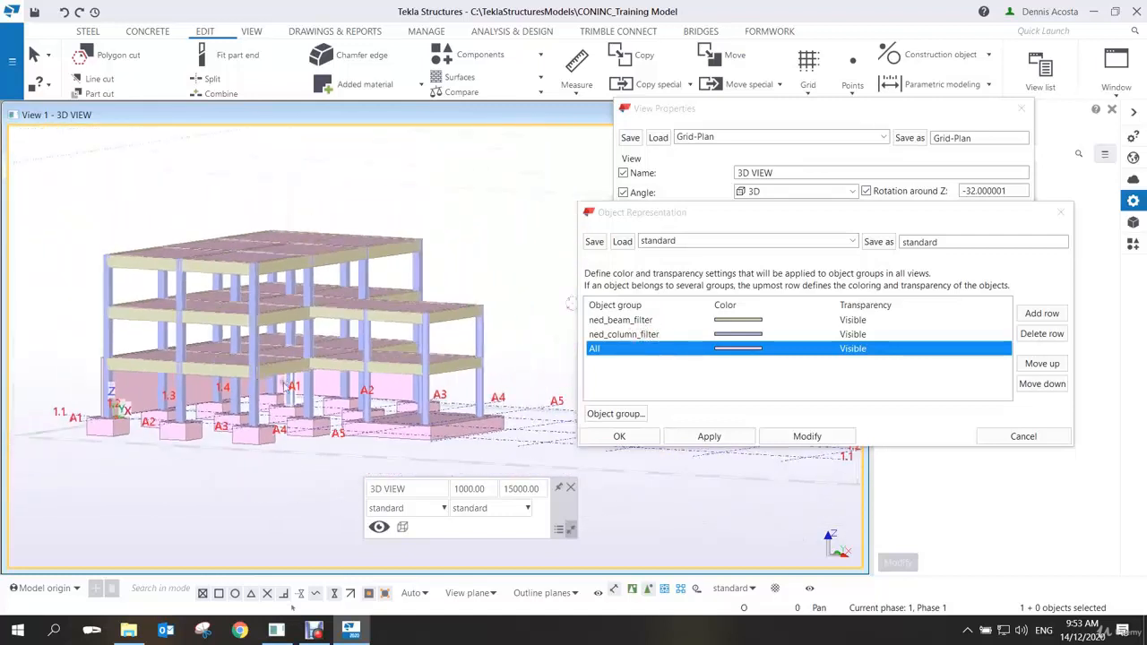
scroll(279, 394, up, 1)
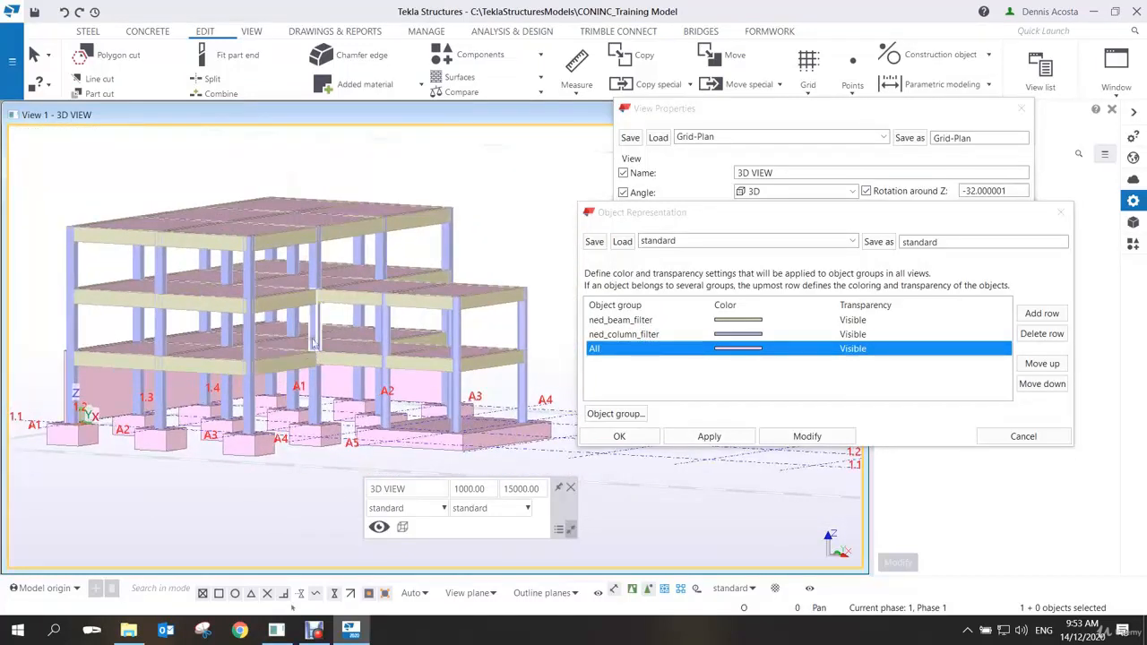
middle_drag(313, 339, 319, 381)
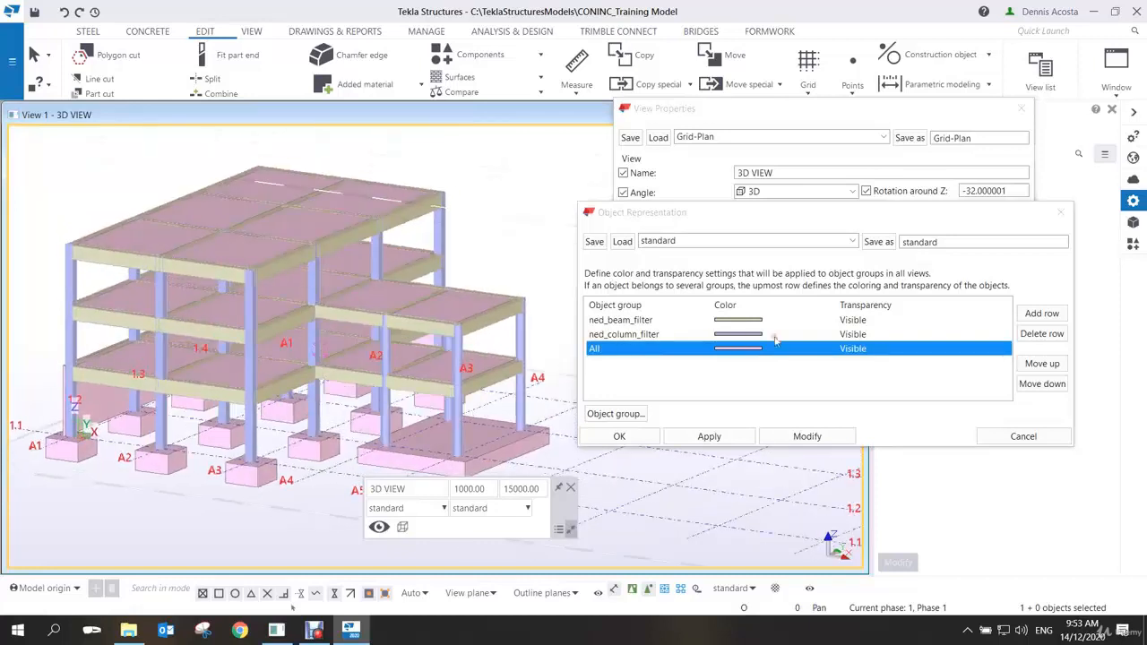
Add another row to the object representation above All and set its object group to ned_slab_filter
click(1040, 313)
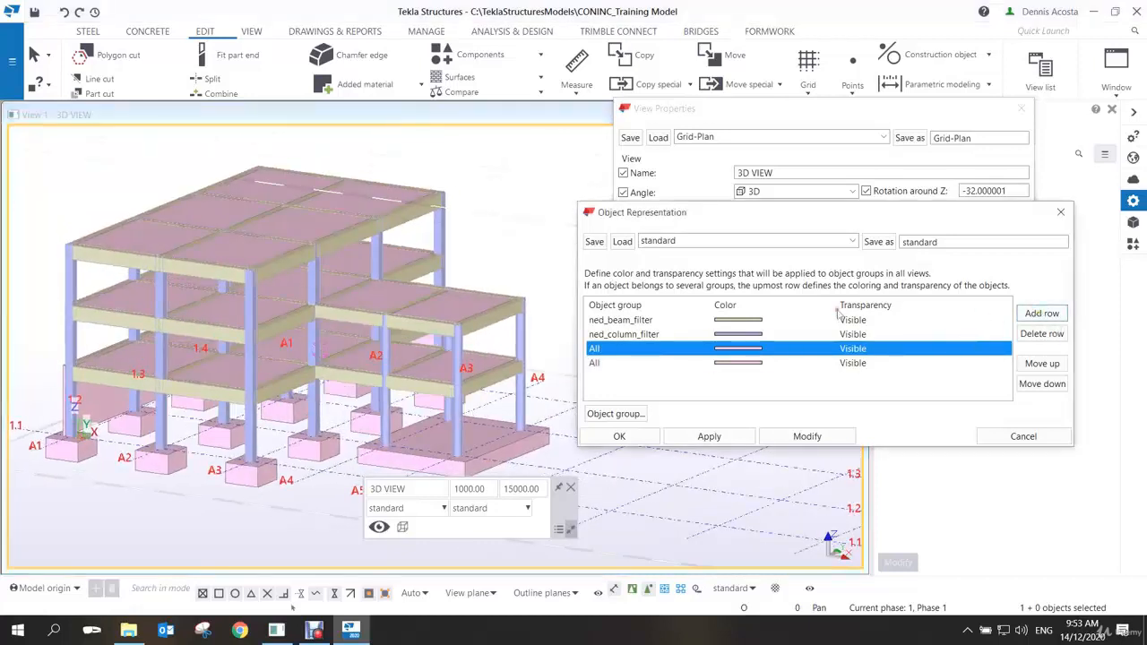
click(668, 350)
click(668, 350)
click(704, 348)
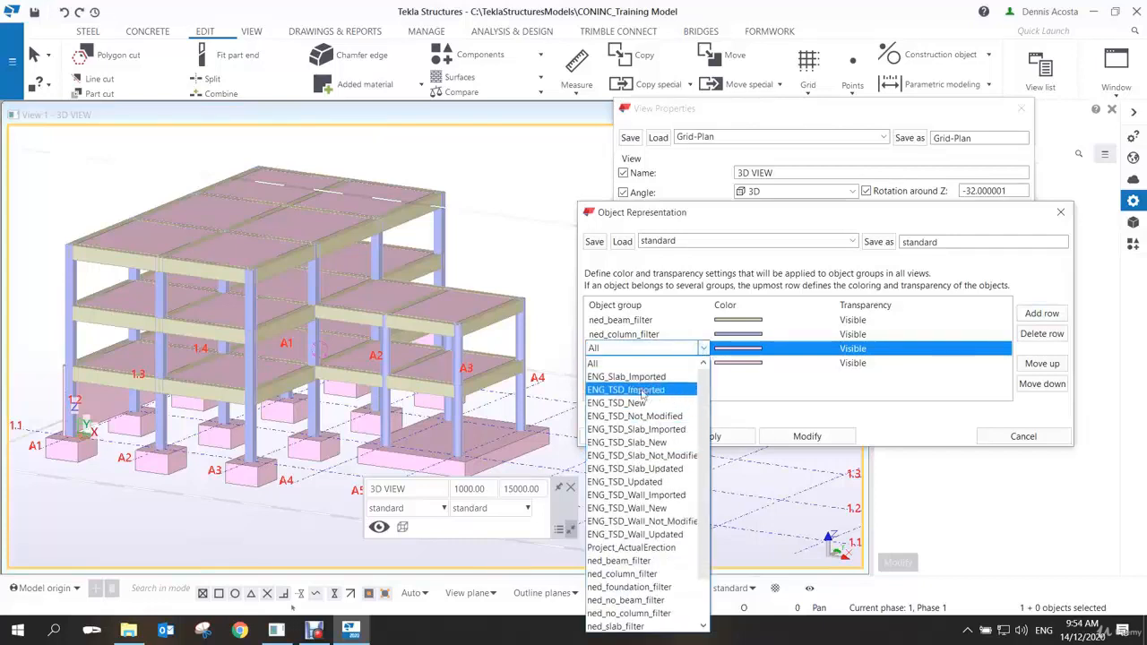
click(627, 626)
Give the ned_slab_filter group a custom dark green colour (hue 72, saturation 145, luminance 54) and apply it to the model view
click(760, 352)
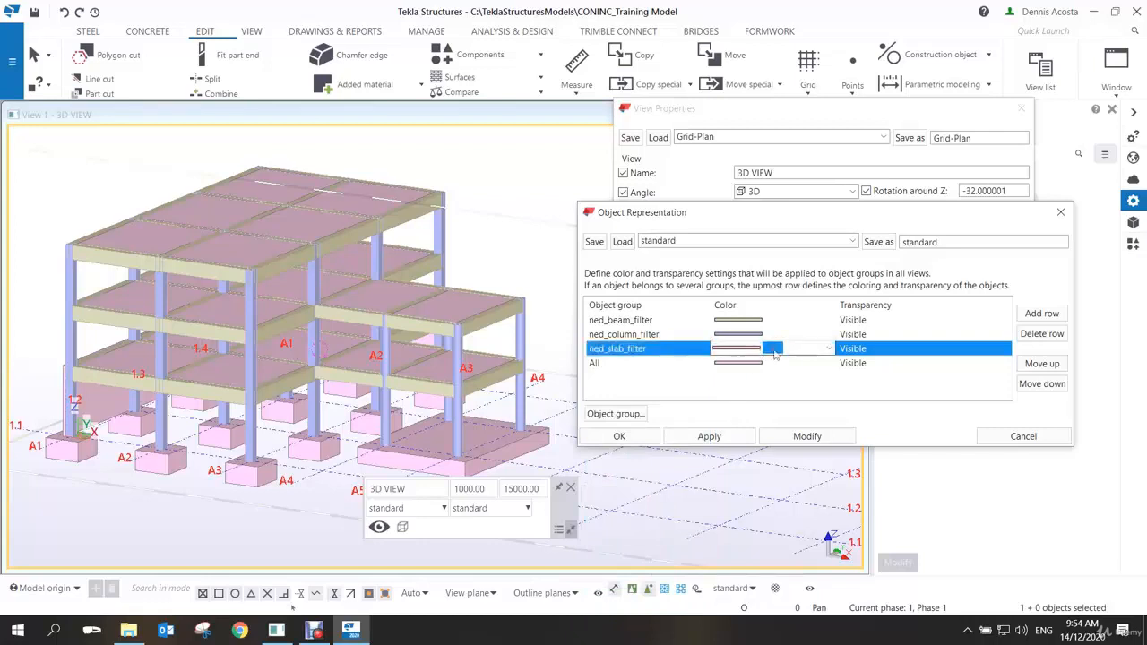
click(826, 351)
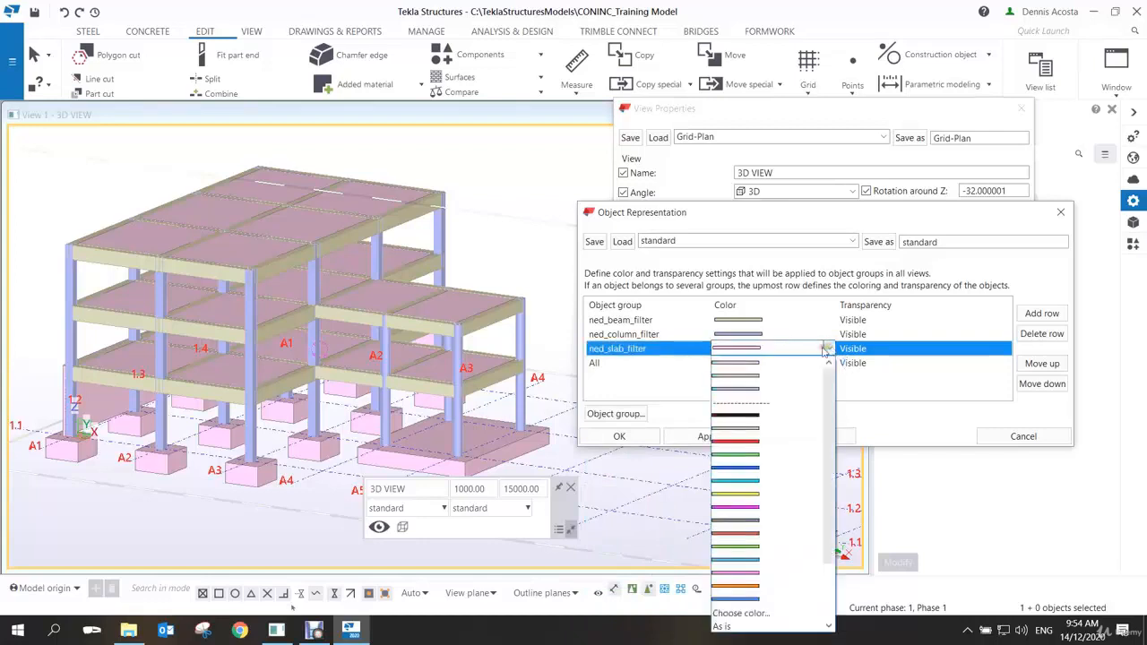
click(749, 614)
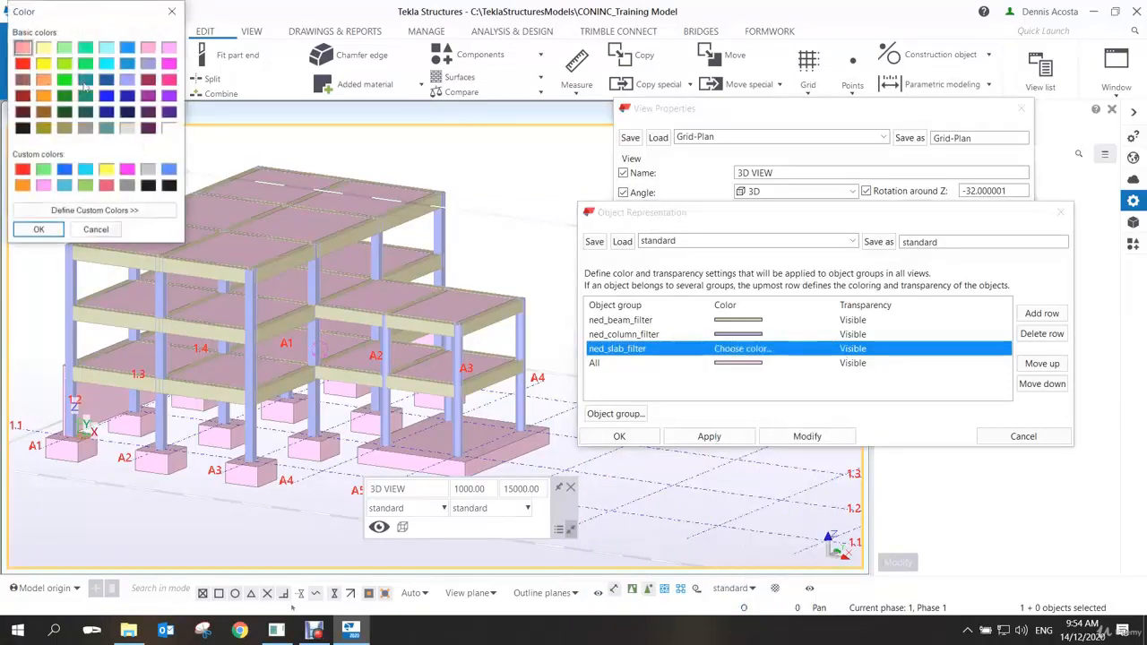
click(92, 209)
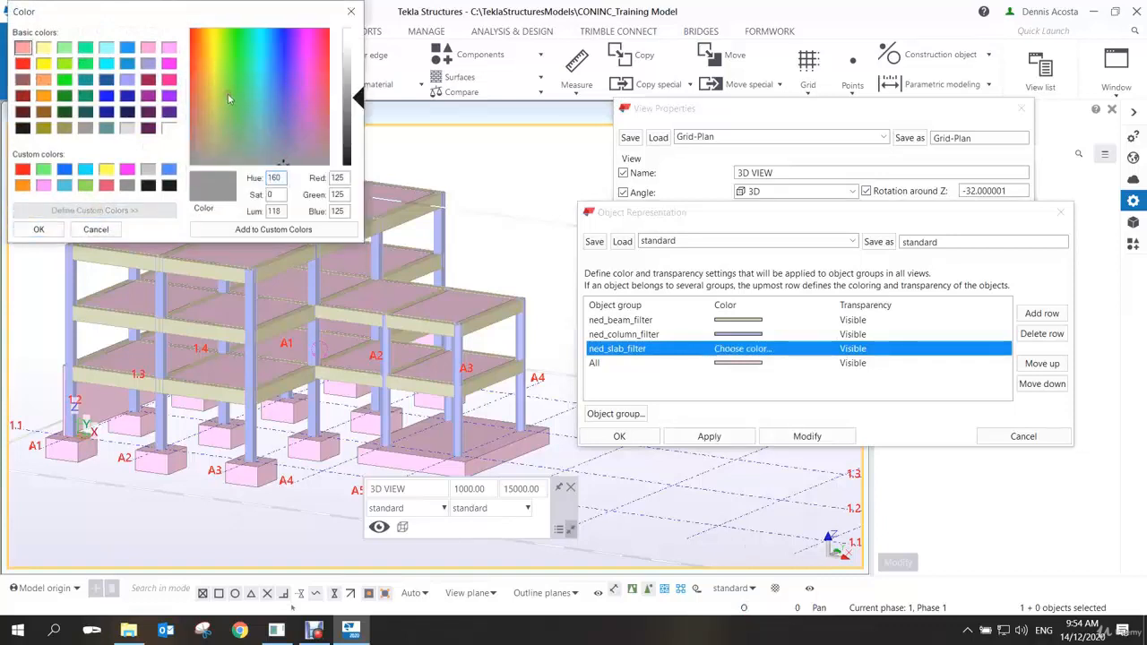
mouse_move(227, 93)
mouse_down()
mouse_move(240, 85)
mouse_move(236, 45)
mouse_move(232, 82)
mouse_up()
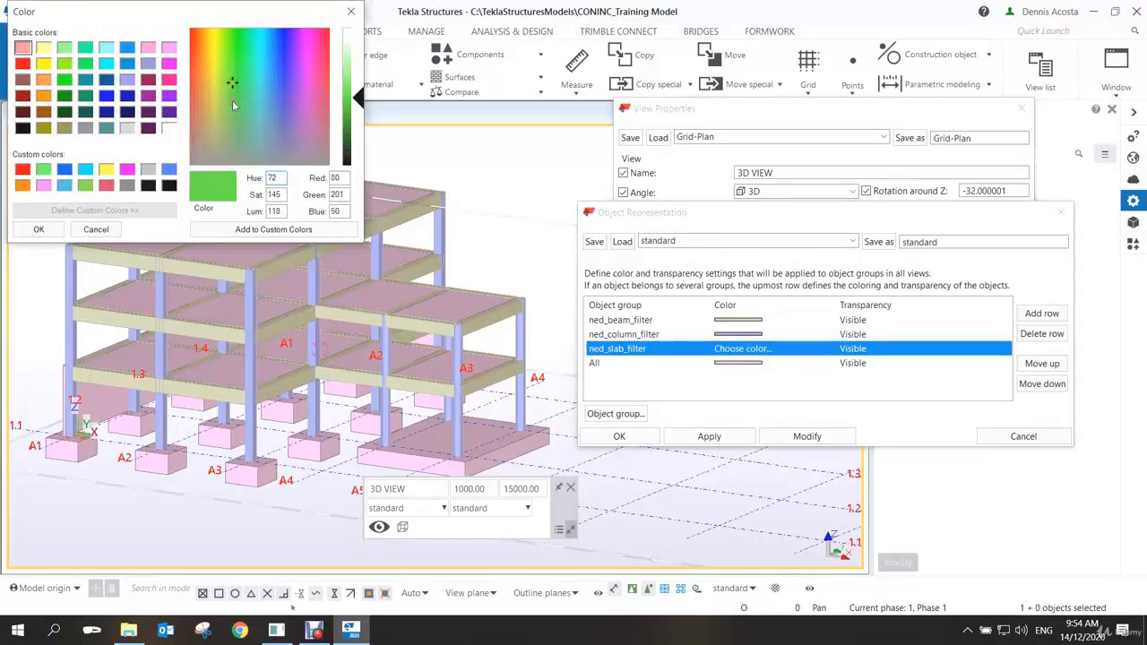
click(348, 139)
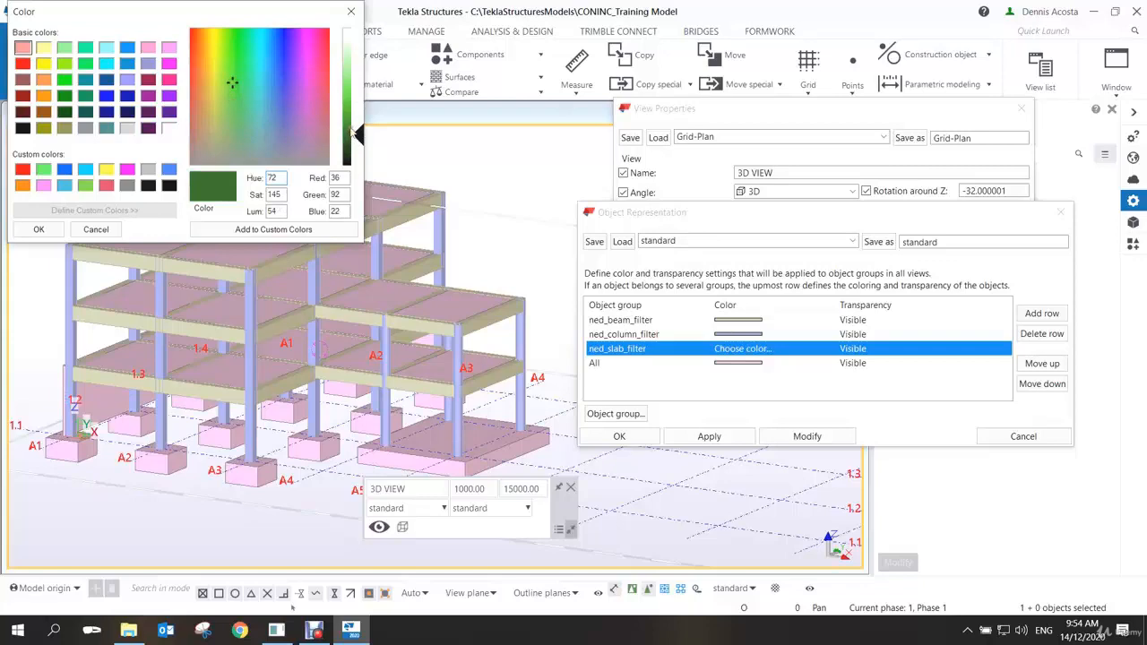
click(38, 230)
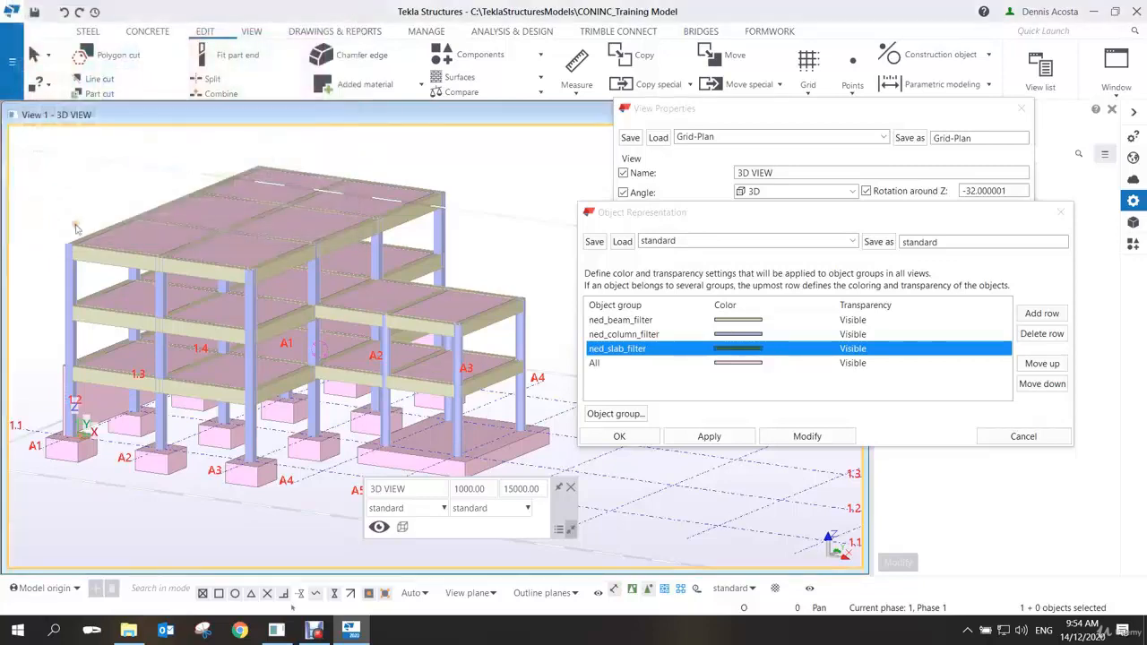
click(703, 436)
click(780, 437)
middle_drag(301, 396, 367, 403)
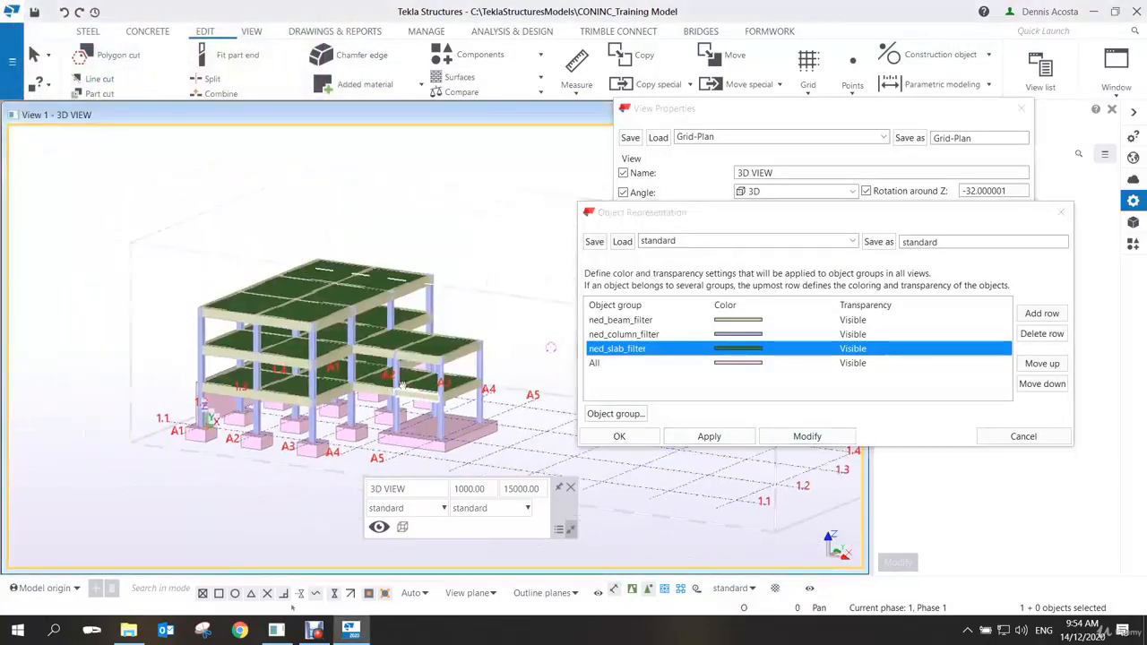
scroll(391, 366, up, 2)
scroll(392, 367, up, 5)
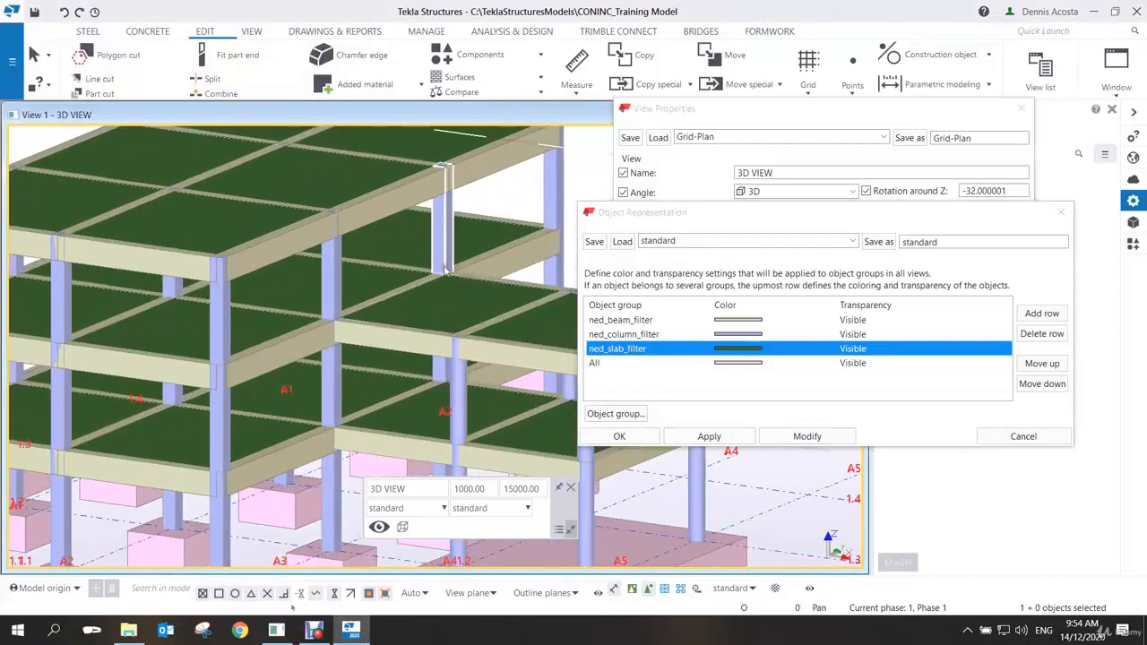
Set the ned_slab_filter group's transparency to 50% transparent and apply it to the model view
click(877, 357)
click(953, 349)
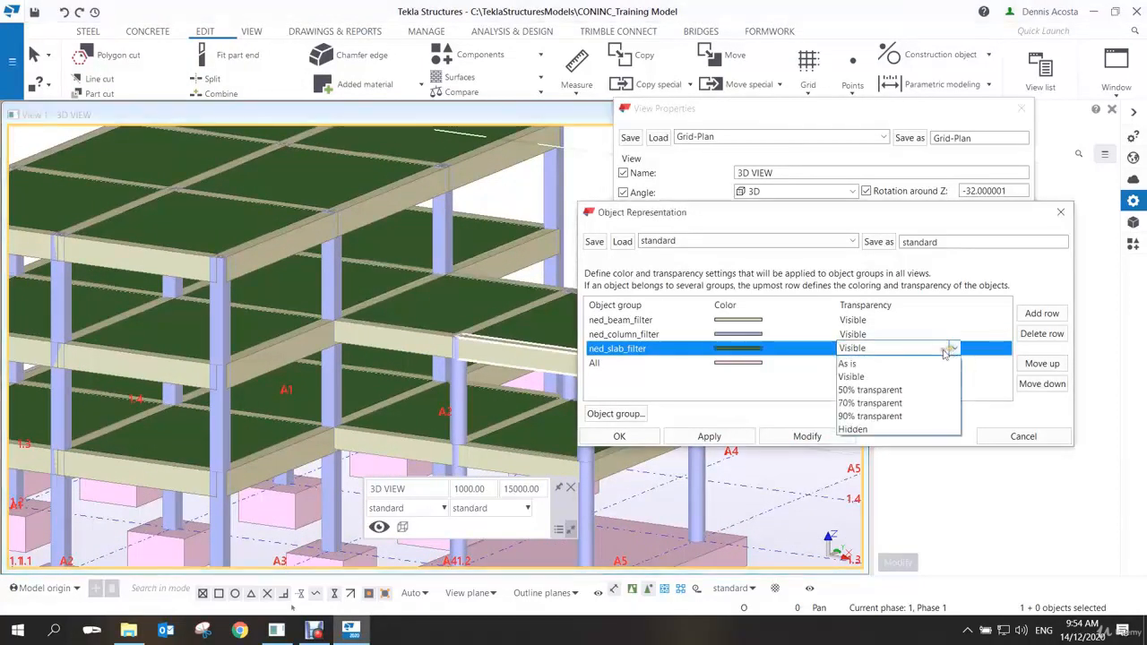
click(868, 392)
click(806, 436)
scroll(348, 356, down, 5)
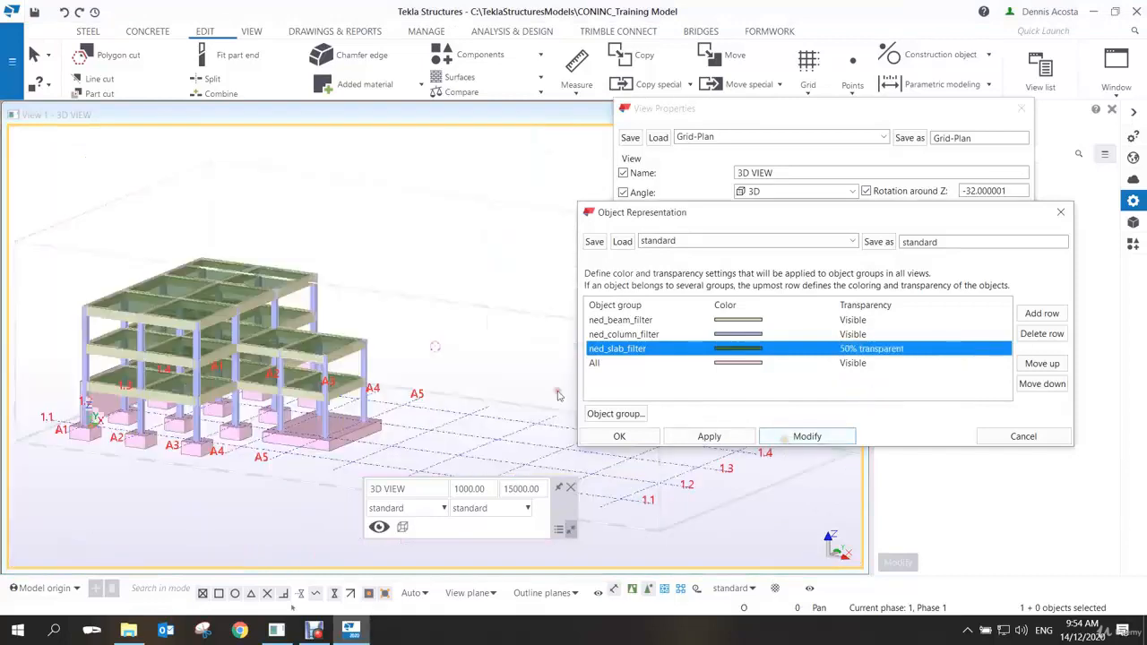
scroll(348, 355, up, 5)
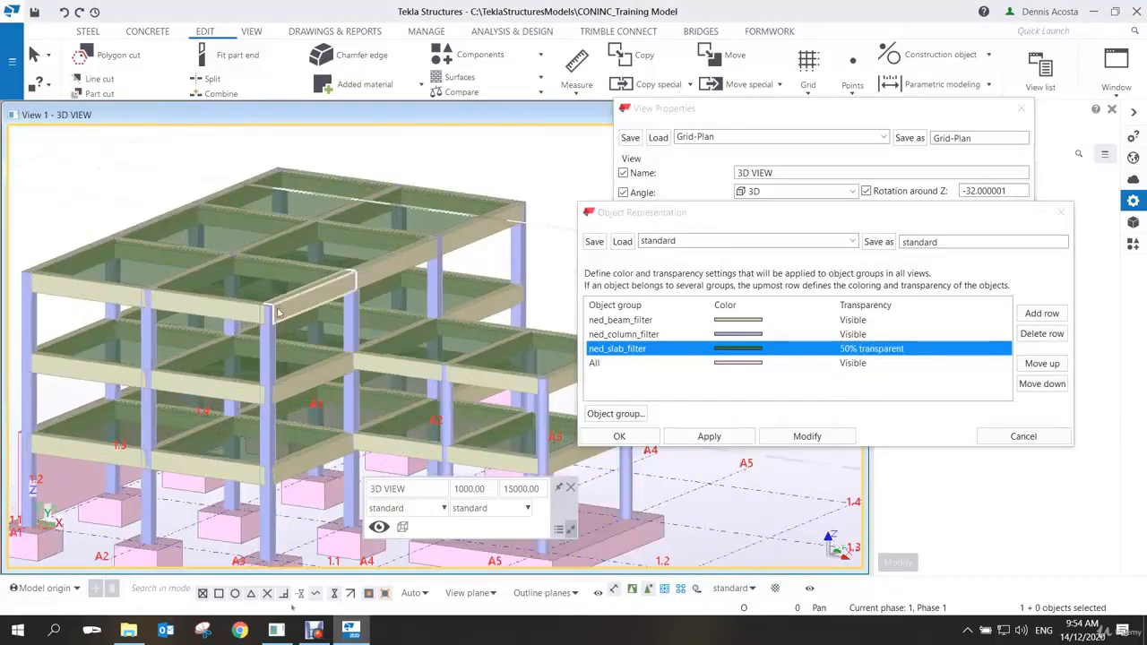
Save the object representation settings as Ned_objects and accept the Object Representation dialog
scroll(278, 312, up, 3)
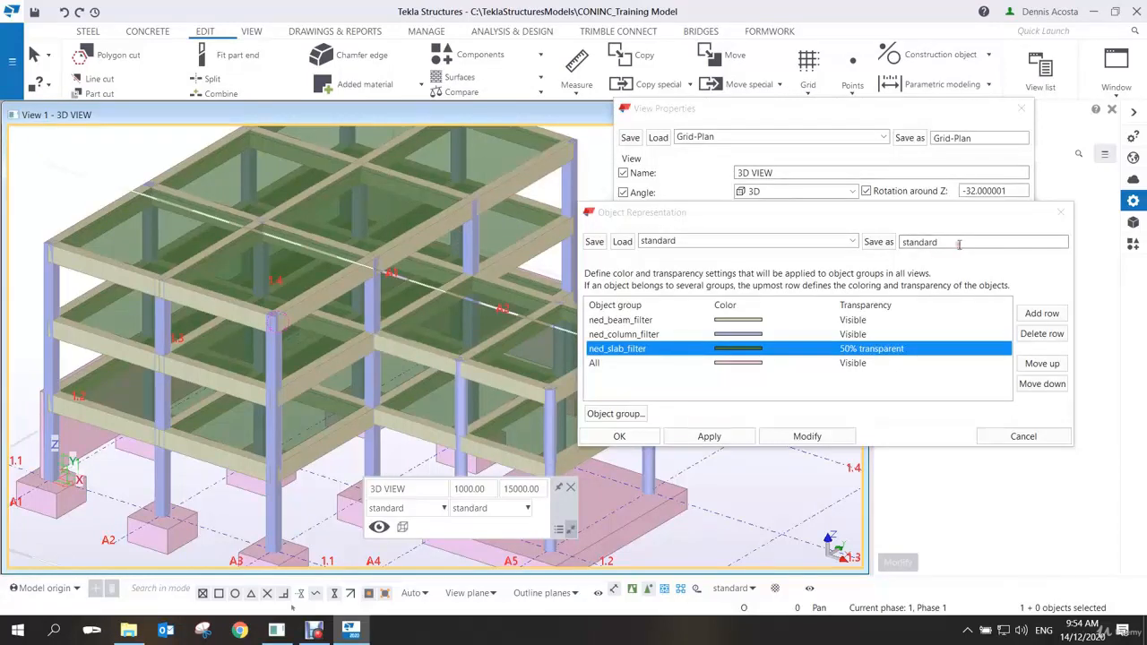
drag(945, 242, 885, 242)
text(Ned_objects)
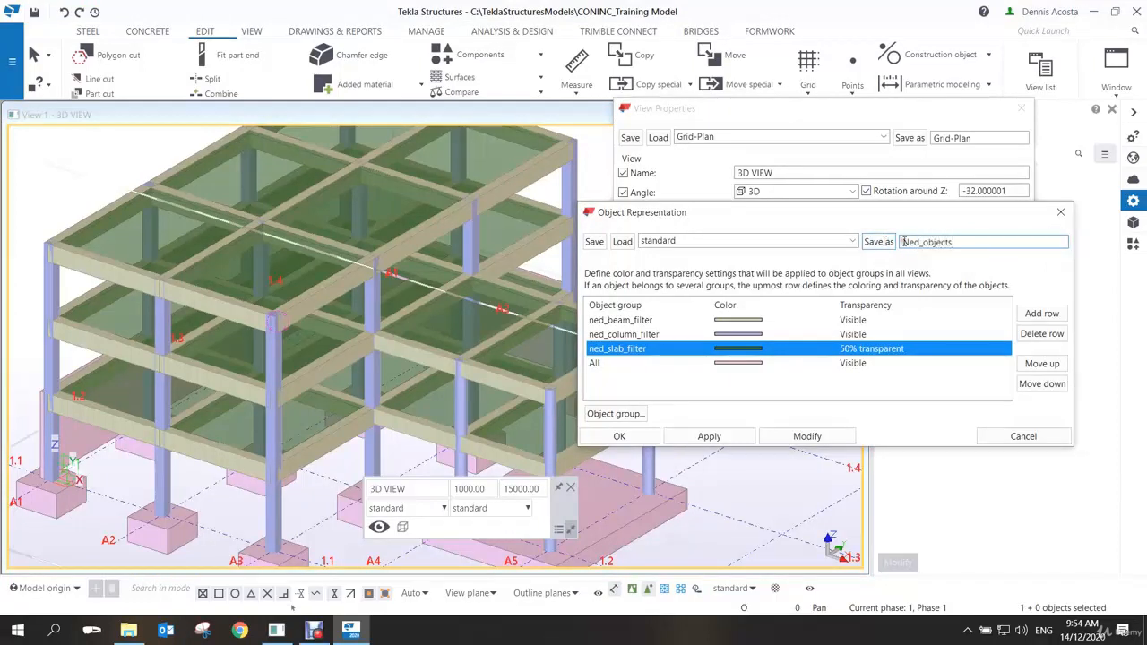
click(889, 243)
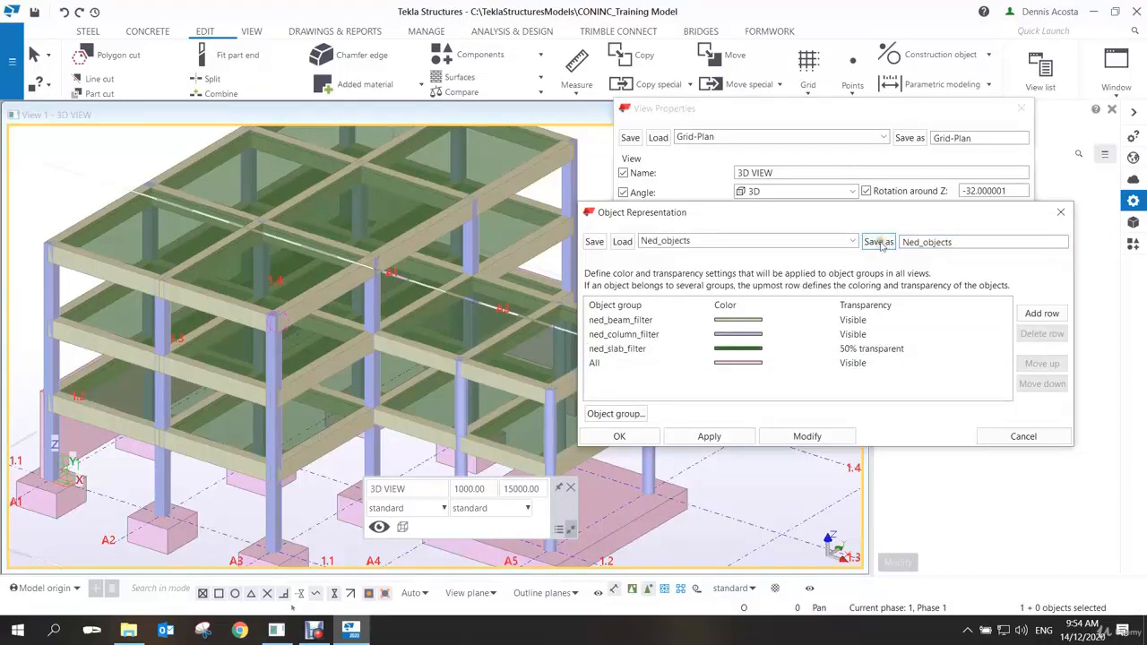
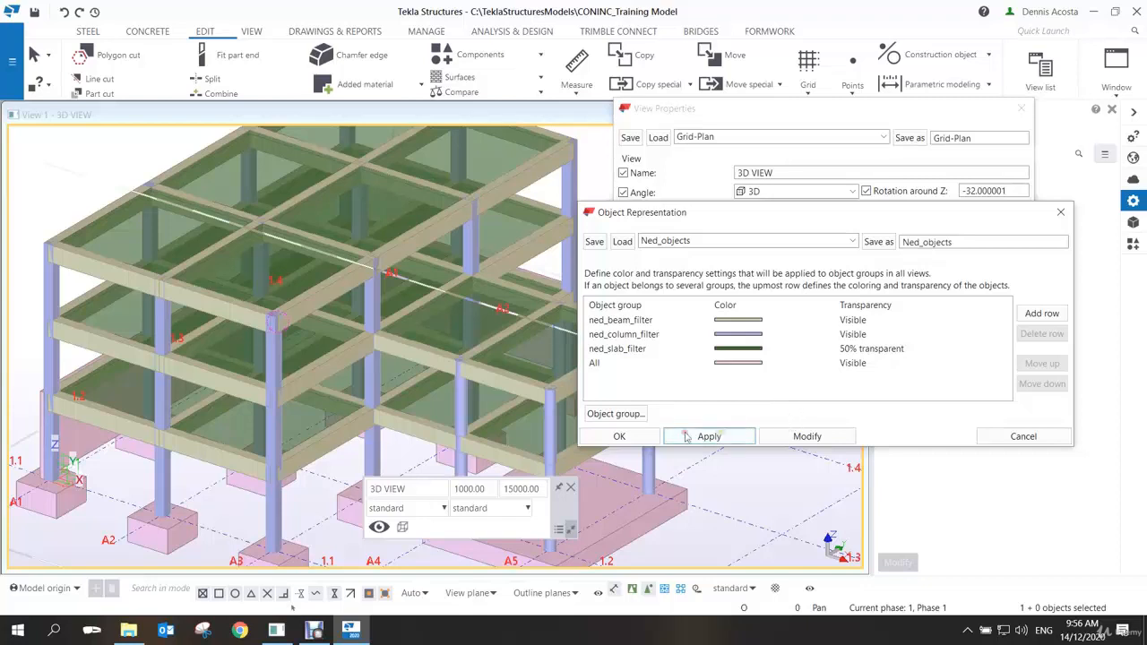
click(641, 436)
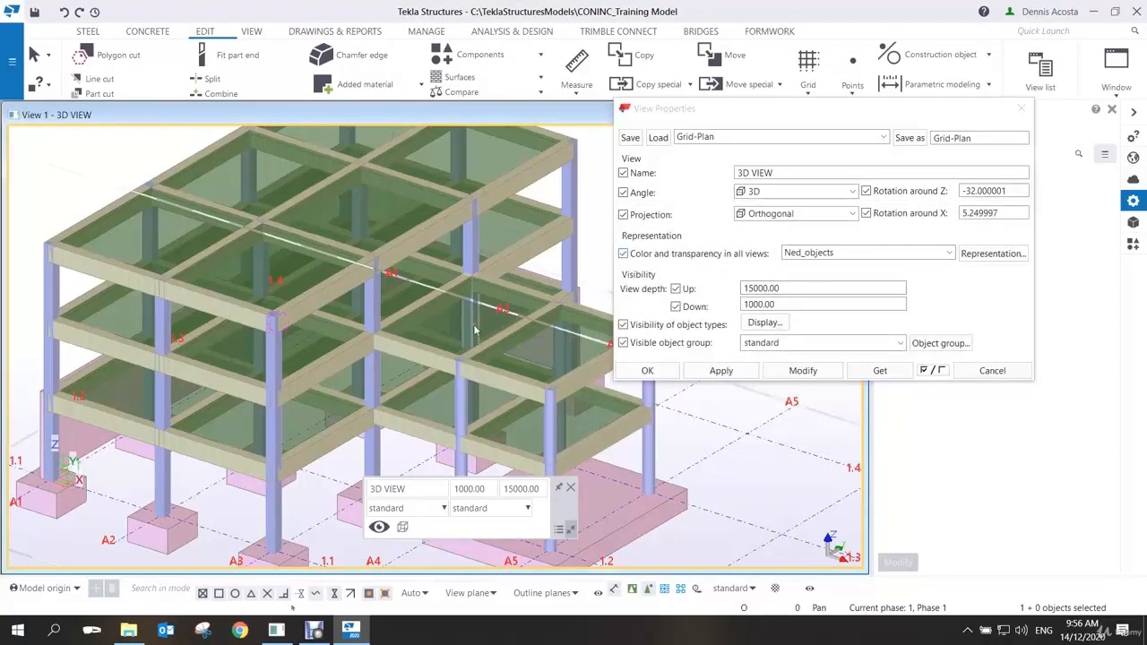
Apply the Ned_objects colour and transparency representation to the 3D VIEW
scroll(375, 394, down, 6)
scroll(374, 394, up, 1)
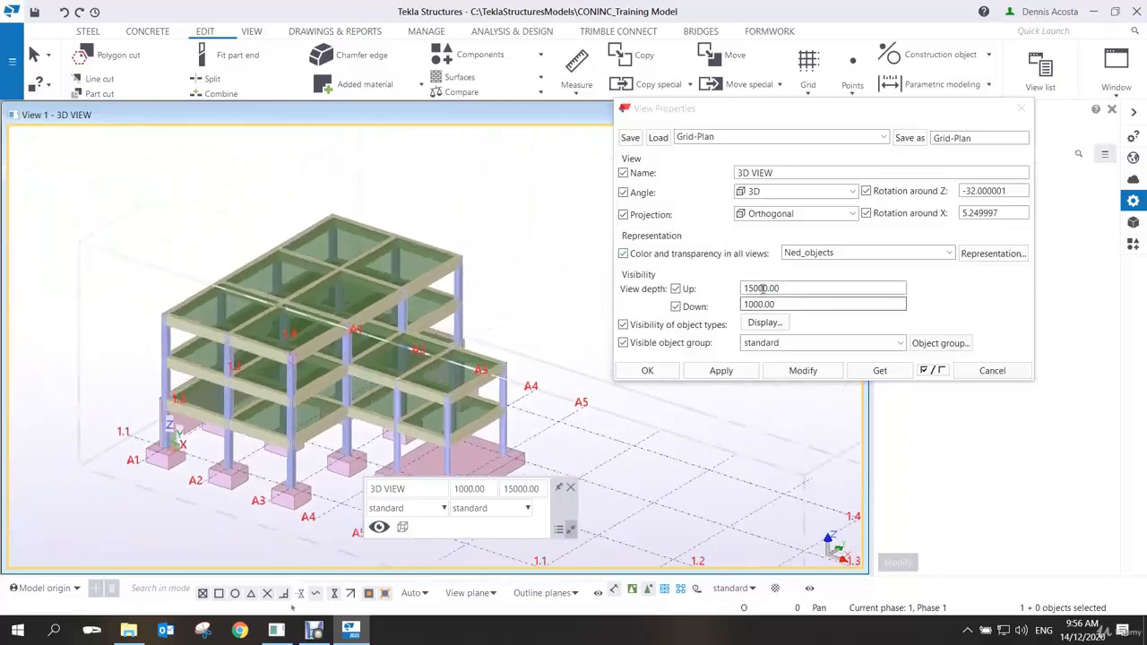
click(803, 370)
Switch the view's colour and transparency representation to standard and apply it to the model
click(806, 254)
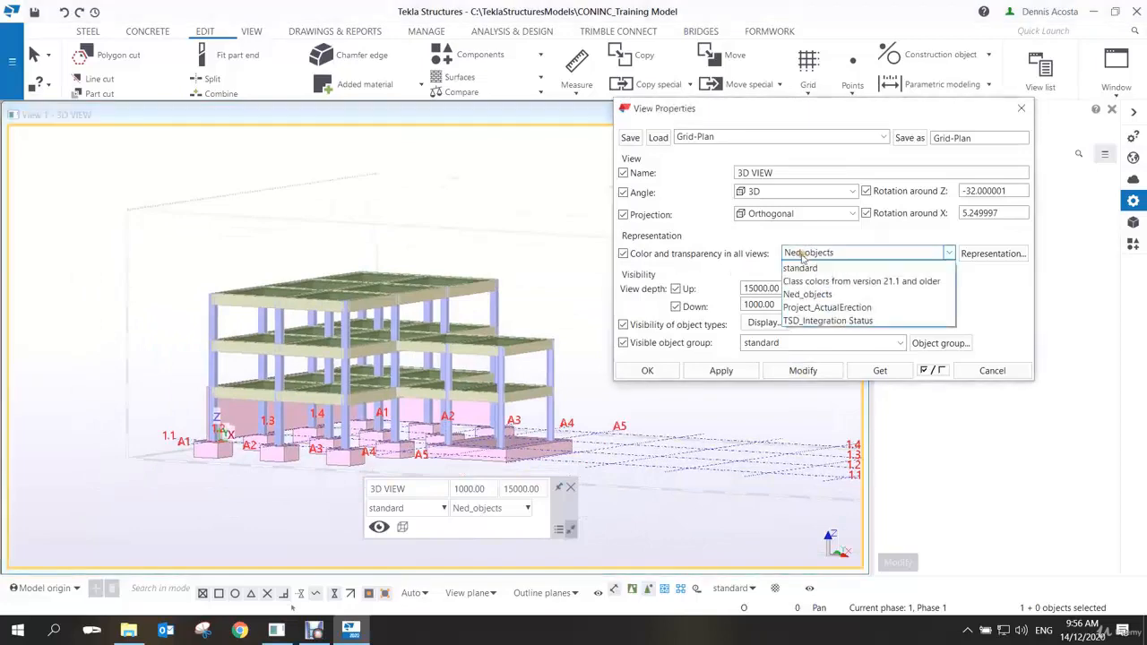
click(798, 267)
click(792, 371)
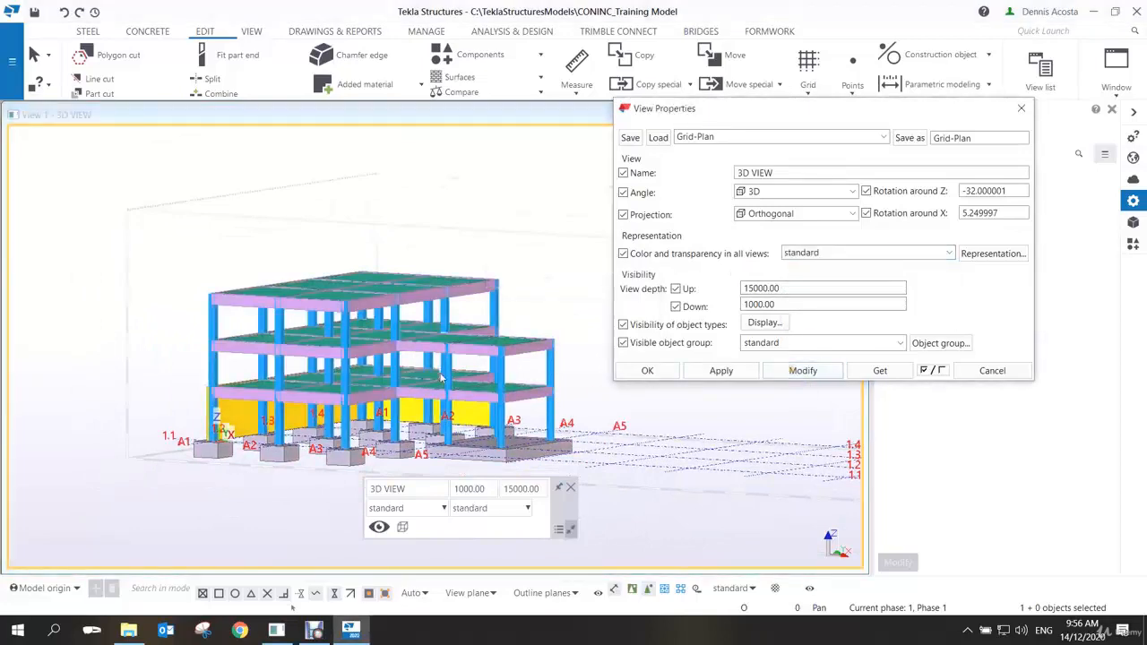
scroll(431, 375, up, 5)
scroll(431, 374, down, 5)
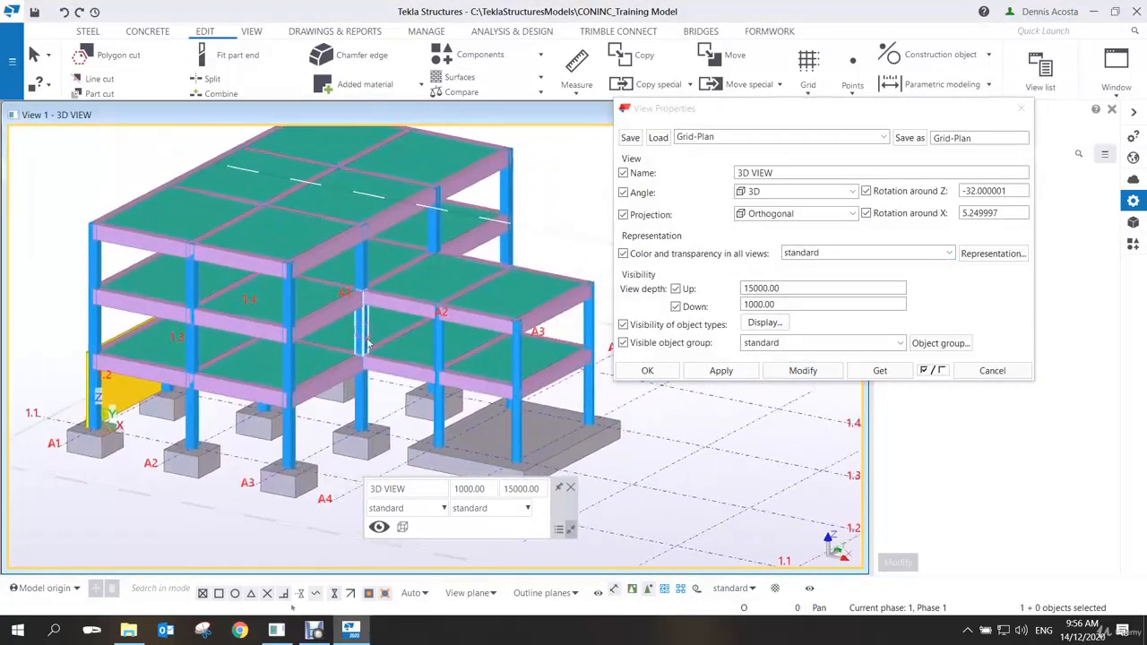
Set the view's colour and transparency representation back to Ned_objects and apply it to the model
click(950, 253)
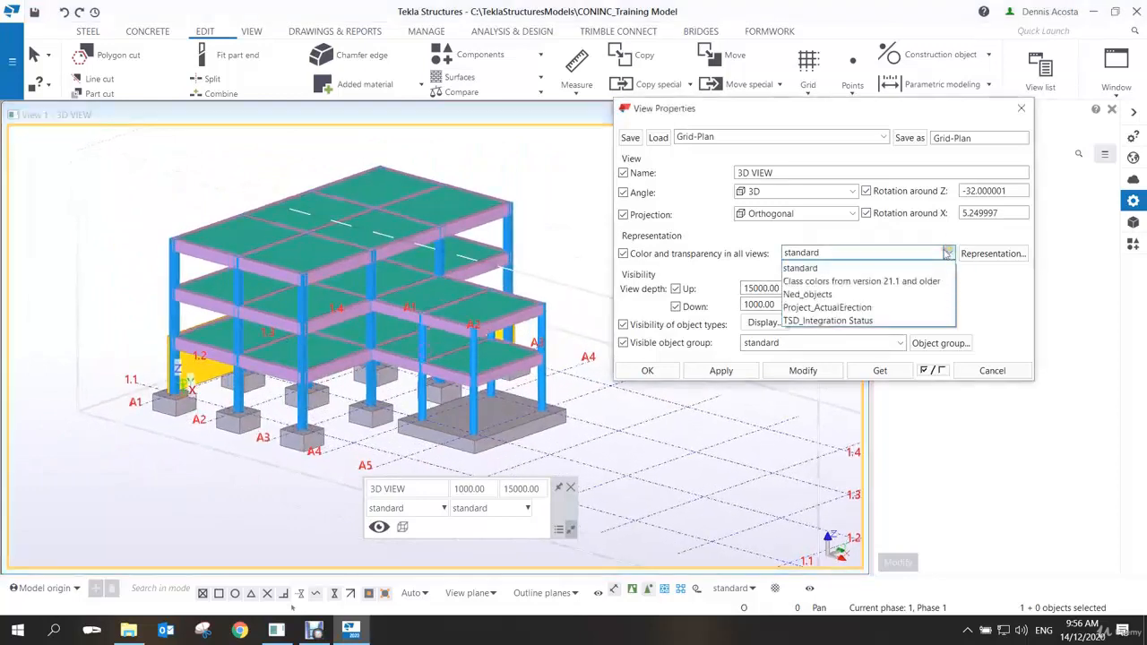
click(811, 295)
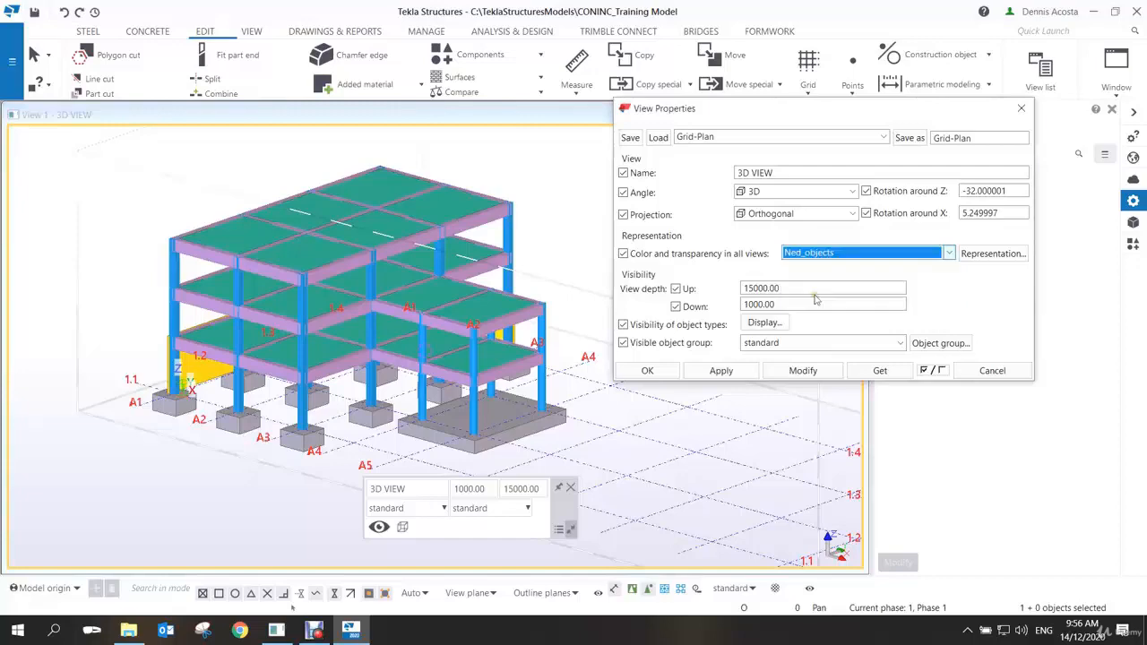
click(812, 371)
scroll(542, 358, up, 2)
scroll(421, 350, down, 1)
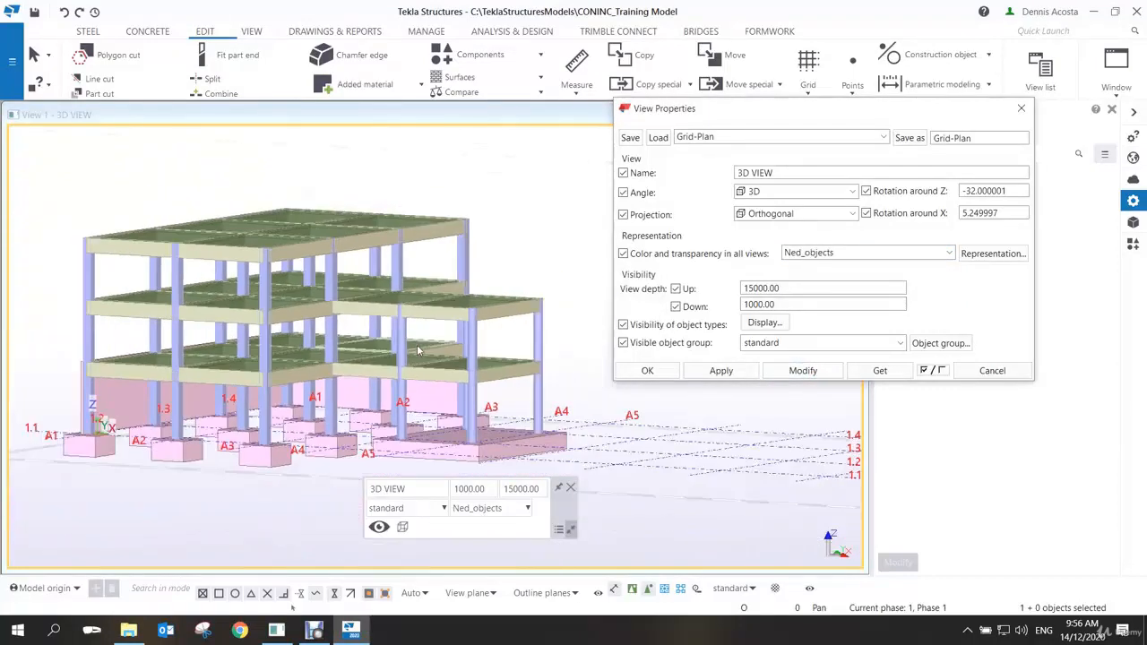
ctrl+middle_drag(415, 320, 415, 363)
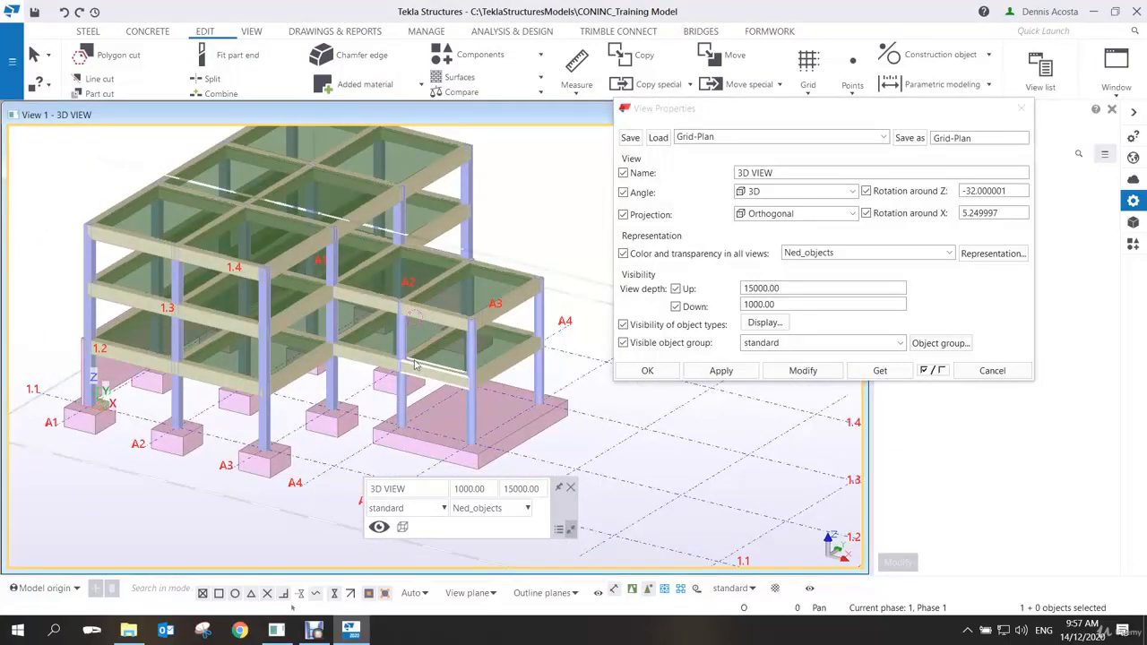
middle_drag(419, 298, 460, 330)
scroll(460, 329, down, 1)
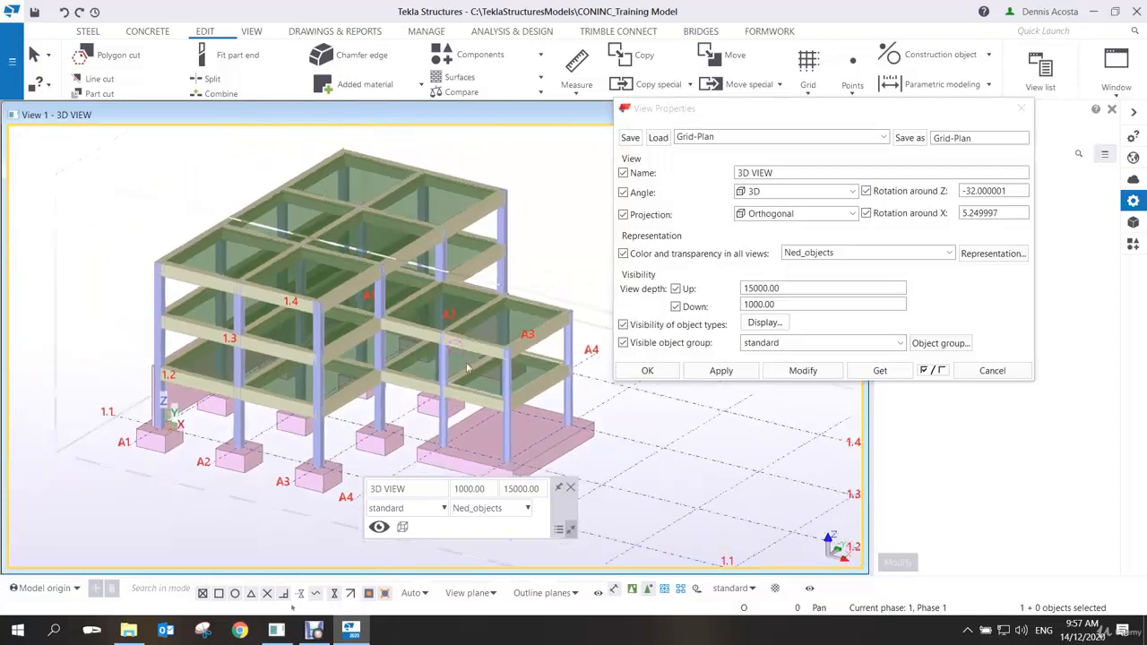
Close the floating view toolbar and move the View Properties dialog off the model
click(571, 489)
middle_drag(490, 398, 529, 411)
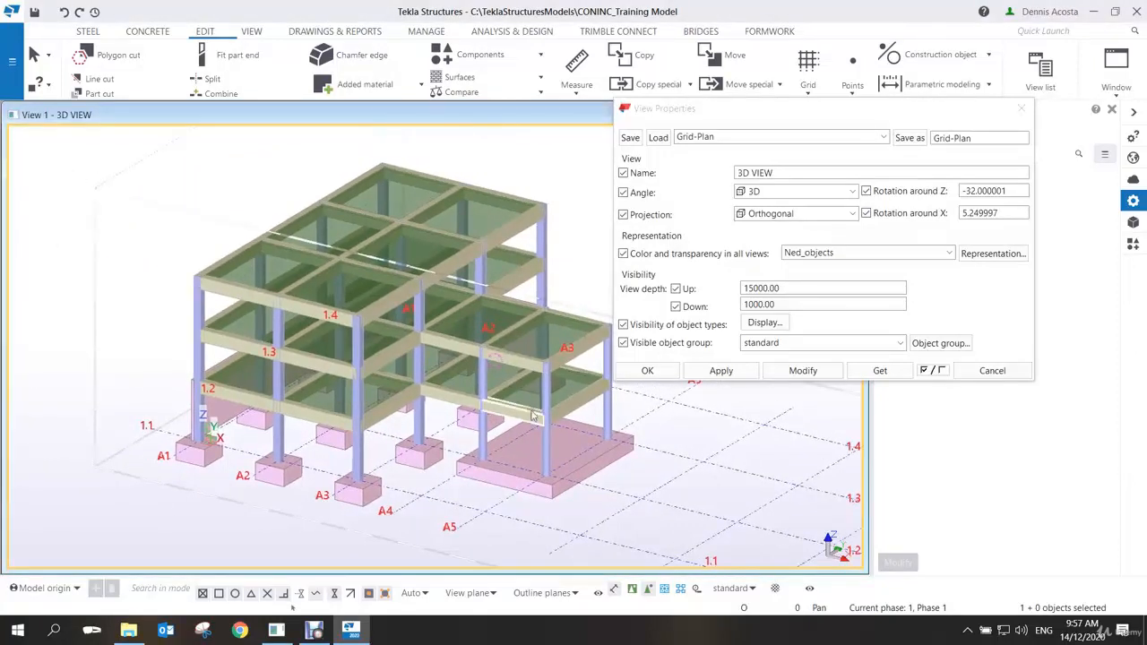
drag(771, 118, 846, 153)
scroll(503, 309, up, 1)
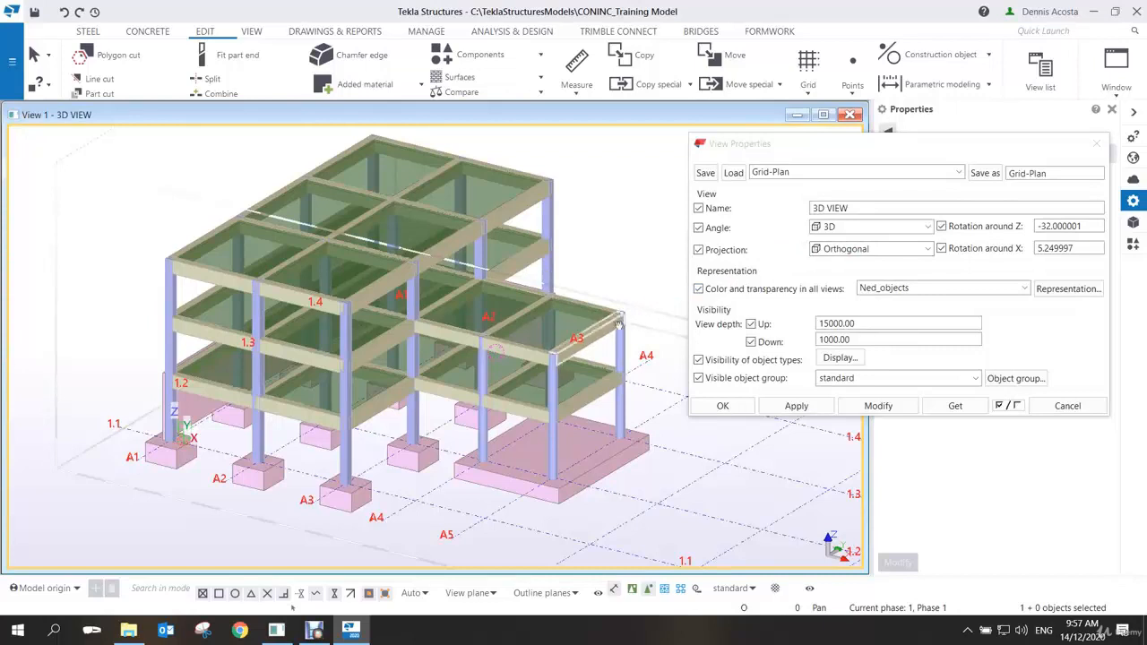
scroll(619, 324, down, 2)
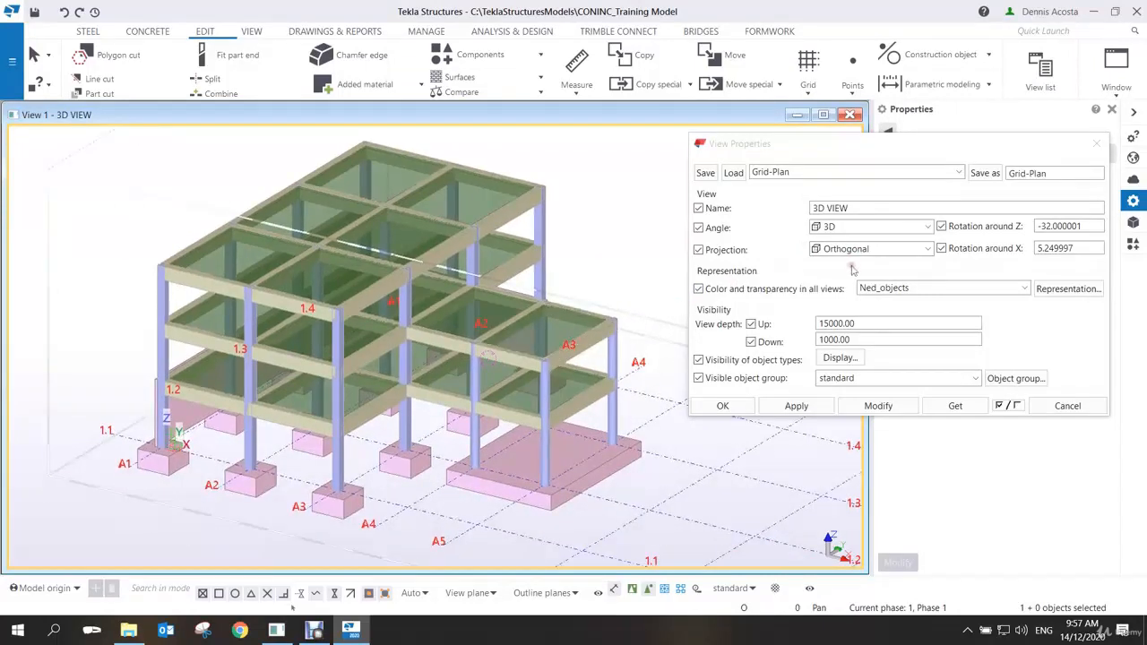
Change the 3D VIEW's projection to Perspective and apply it to the model
click(927, 250)
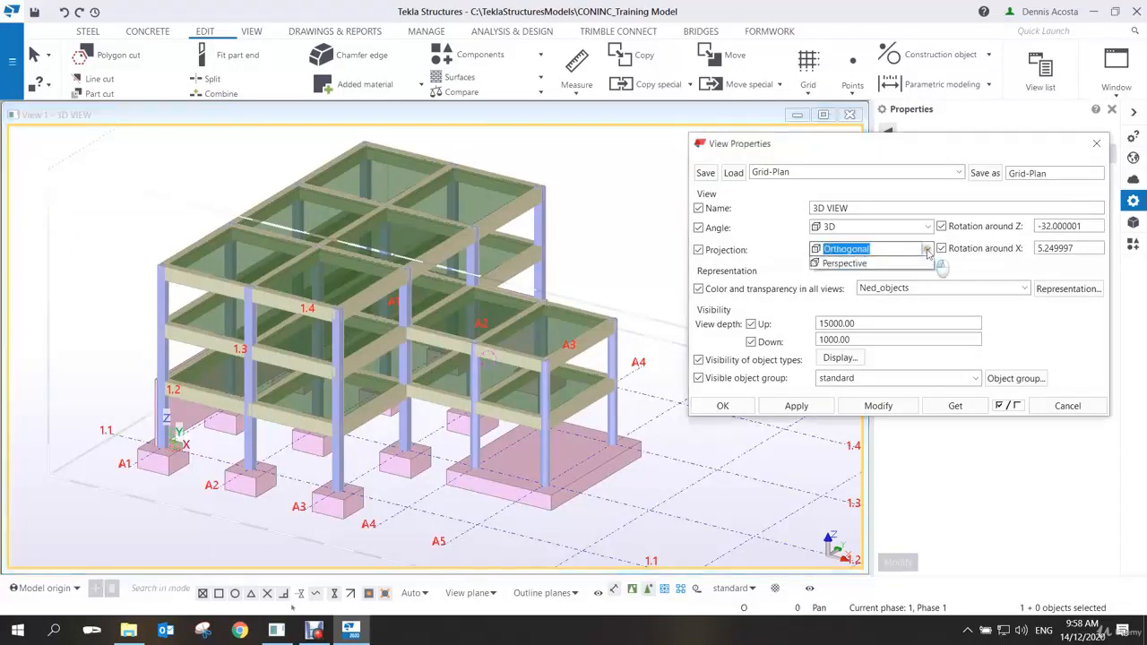
click(874, 279)
click(877, 406)
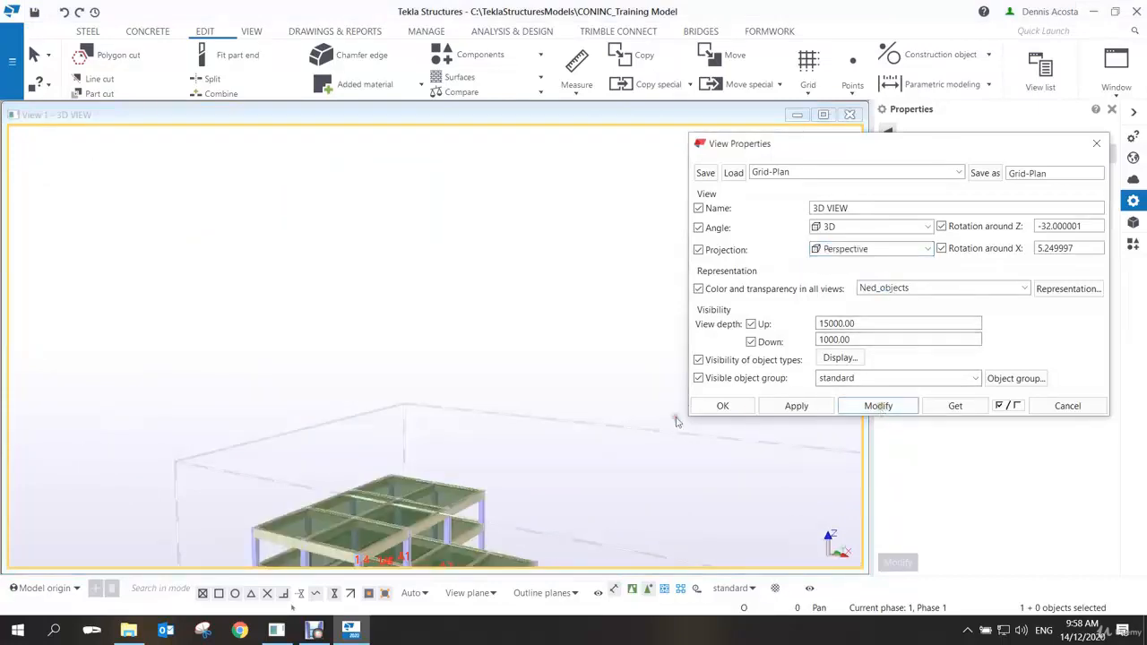
scroll(410, 457, up, 6)
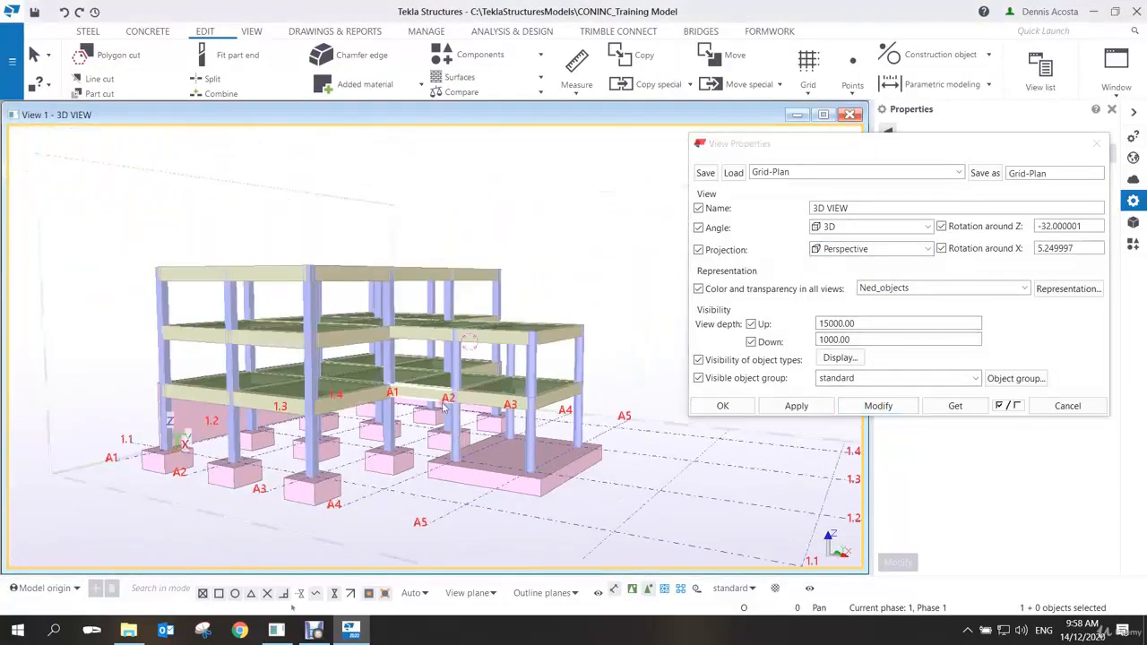
ctrl+middle_drag(410, 457, 440, 384)
scroll(440, 384, up, 5)
scroll(609, 287, down, 7)
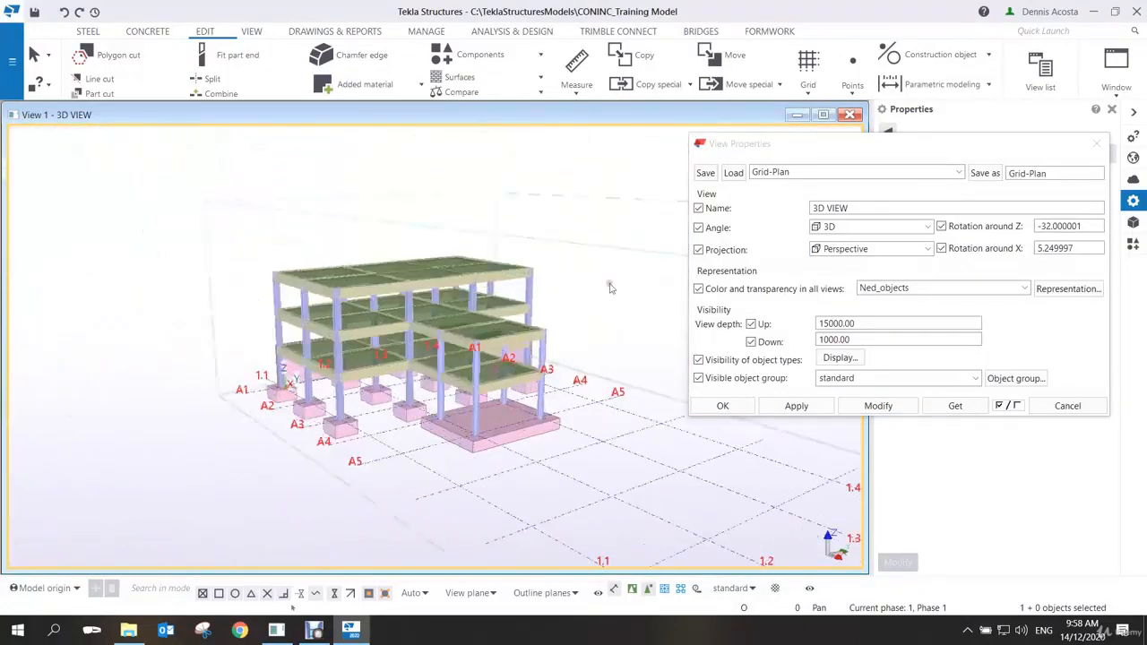
Move the View Properties dialog aside, check the model in perspective and accept the dialog
drag(748, 153, 802, 190)
scroll(375, 368, up, 3)
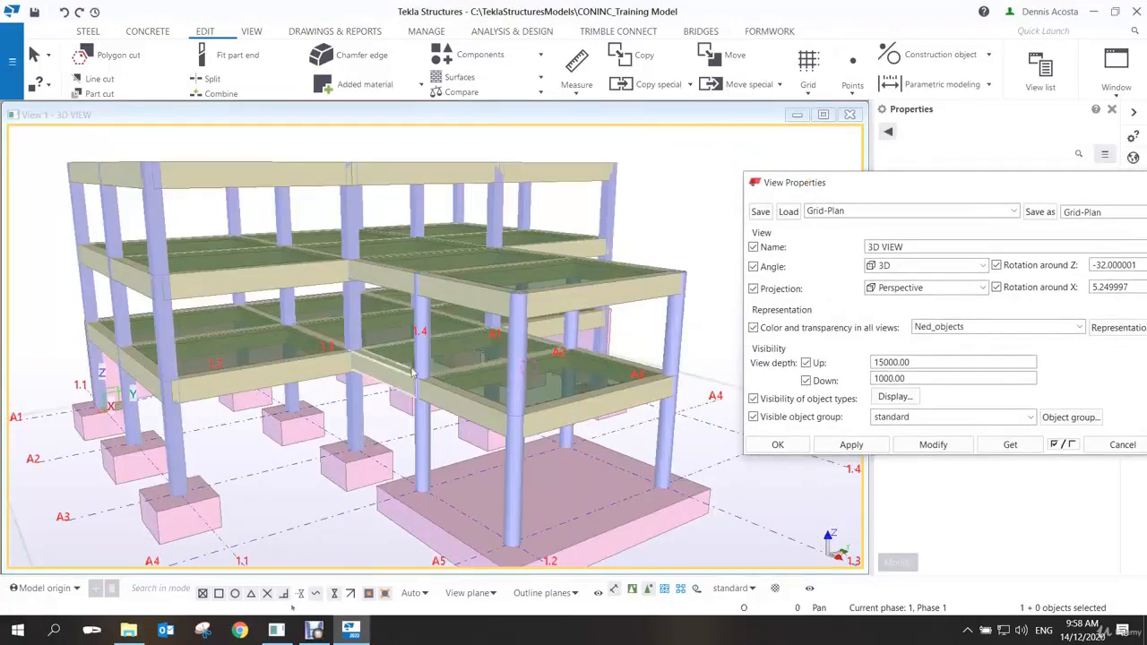
ctrl+middle_drag(374, 367, 463, 378)
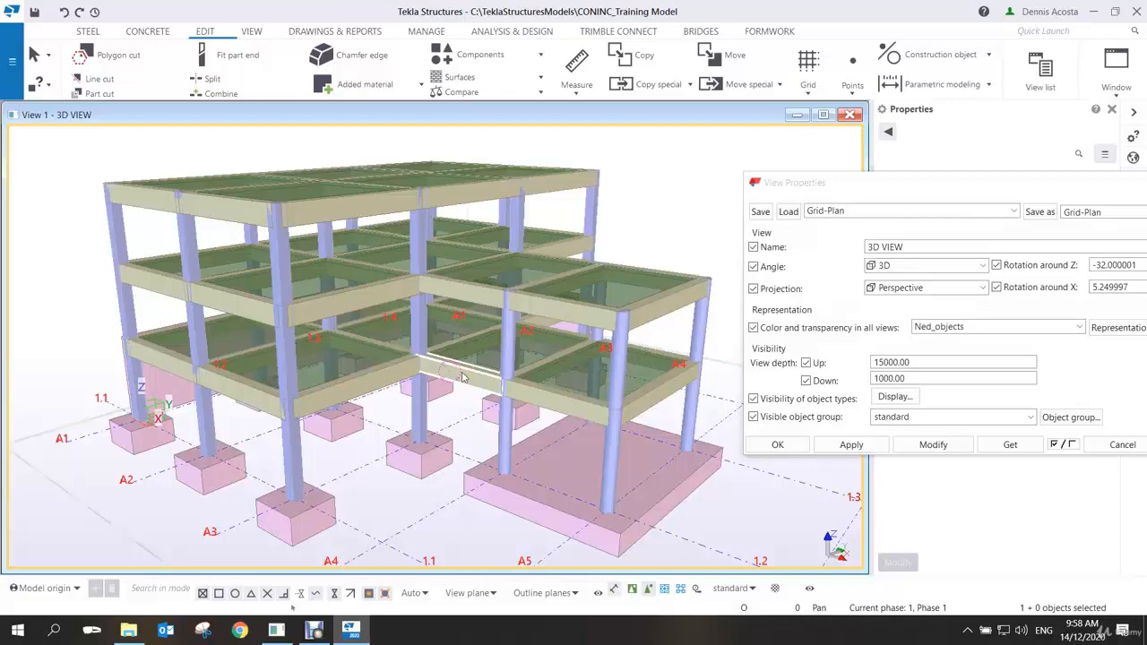
scroll(463, 377, up, 3)
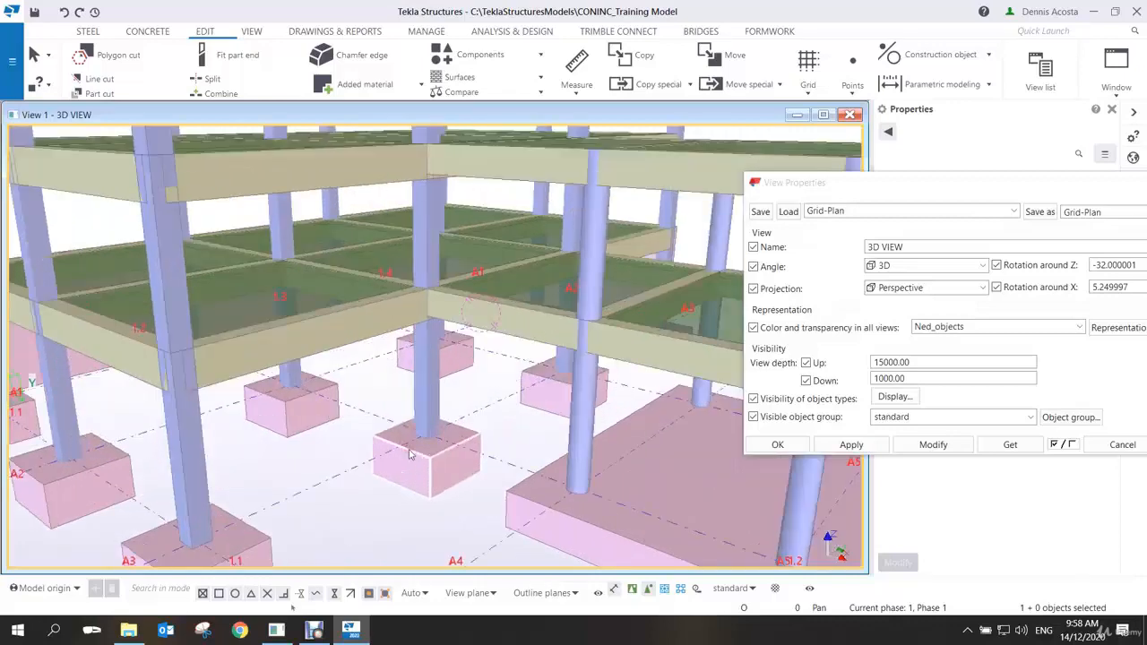
scroll(464, 377, down, 4)
click(777, 444)
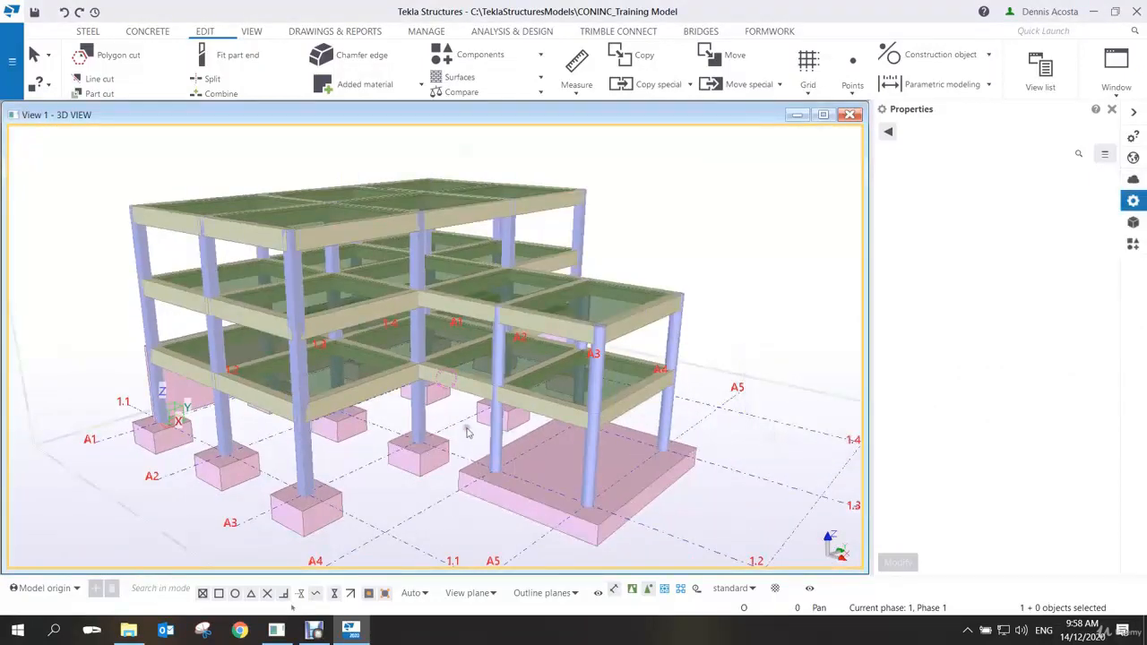
Examine the whole building and its grid in the perspective view from several angles and distances
scroll(492, 419, up, 5)
scroll(492, 418, down, 3)
ctrl+middle_drag(539, 425, 497, 367)
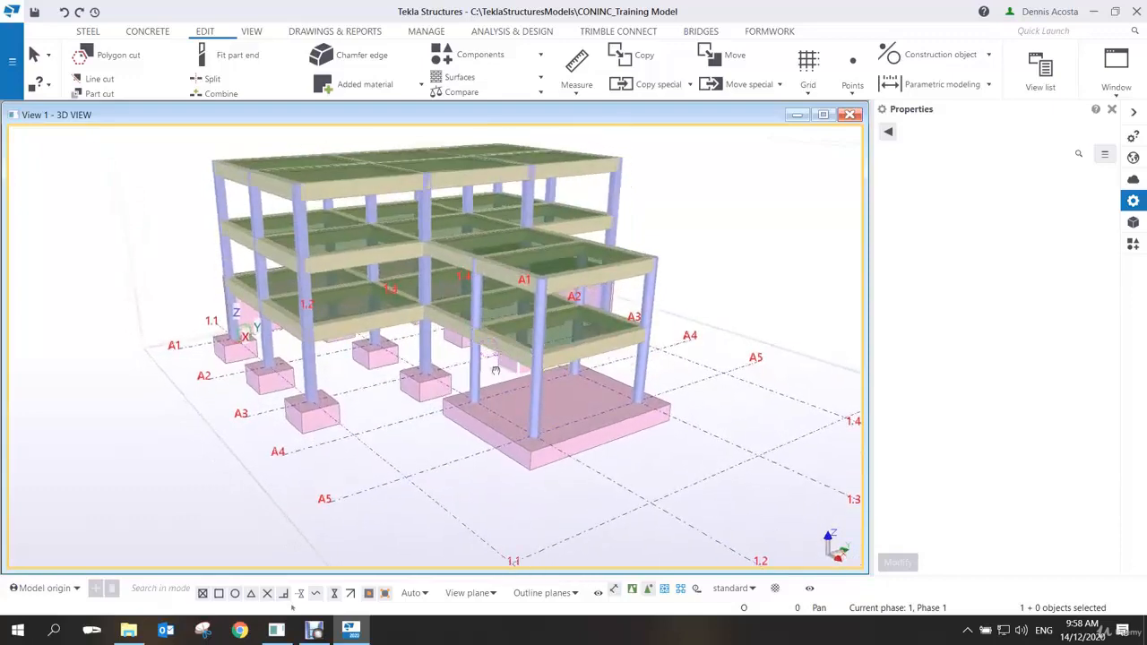
middle_drag(504, 405, 477, 386)
scroll(473, 389, down, 1)
scroll(473, 389, down, 5)
ctrl+middle_drag(487, 425, 481, 397)
scroll(482, 397, up, 5)
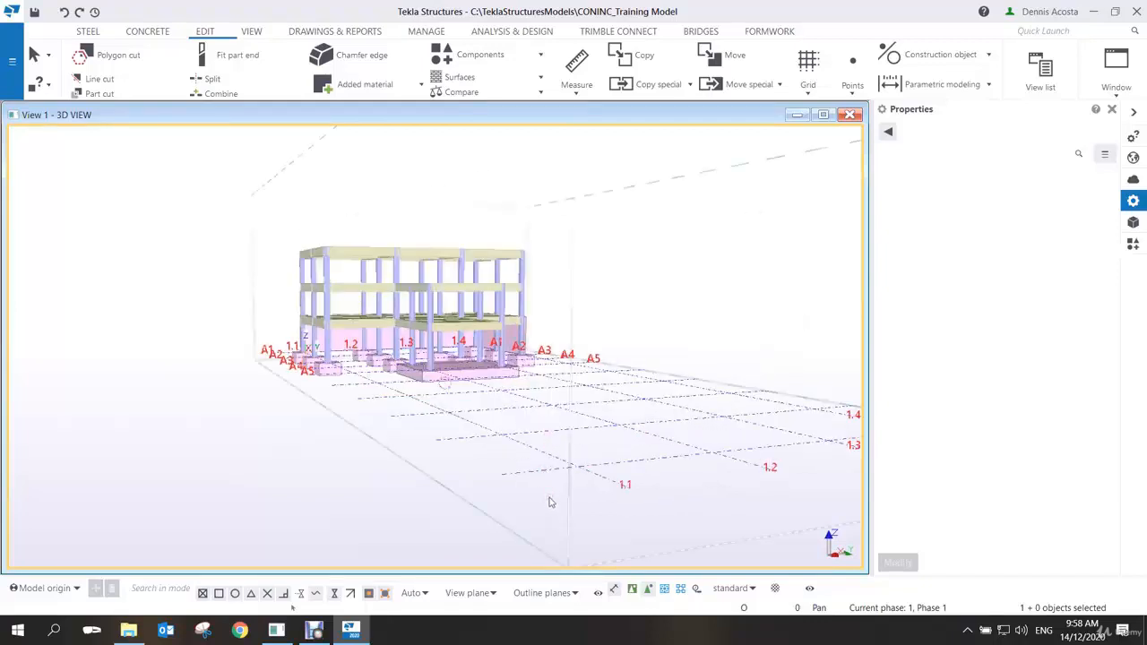
Fly through the building past the columns and up to the upper beams, and locate the Fly command
key(shift+f)
click(525, 508)
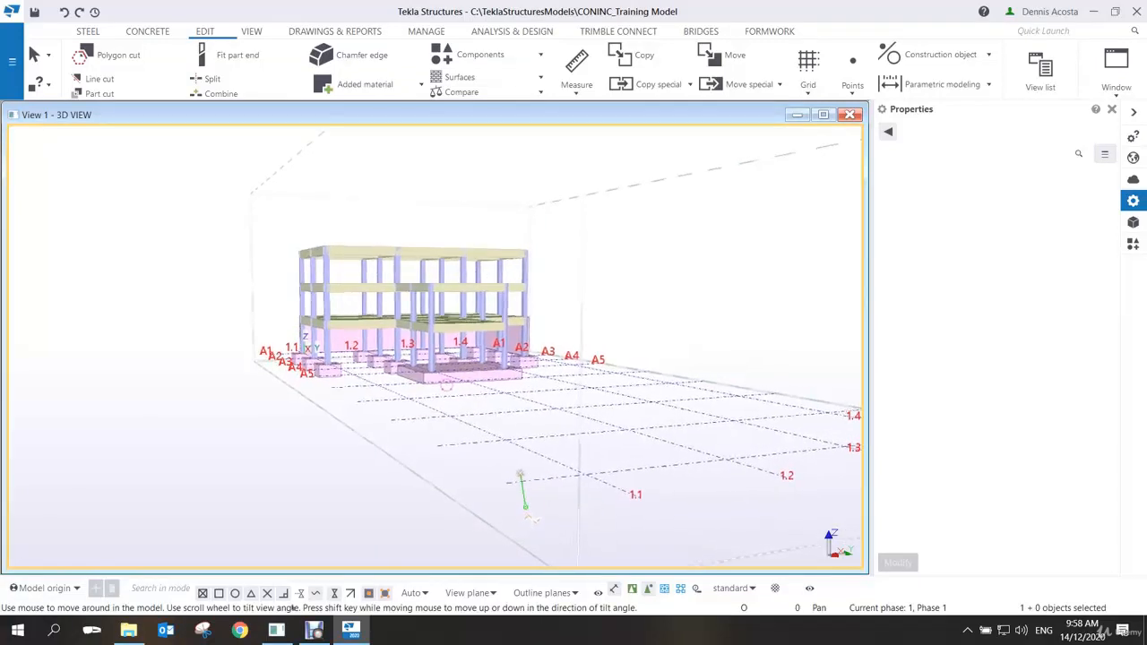
key(shift)
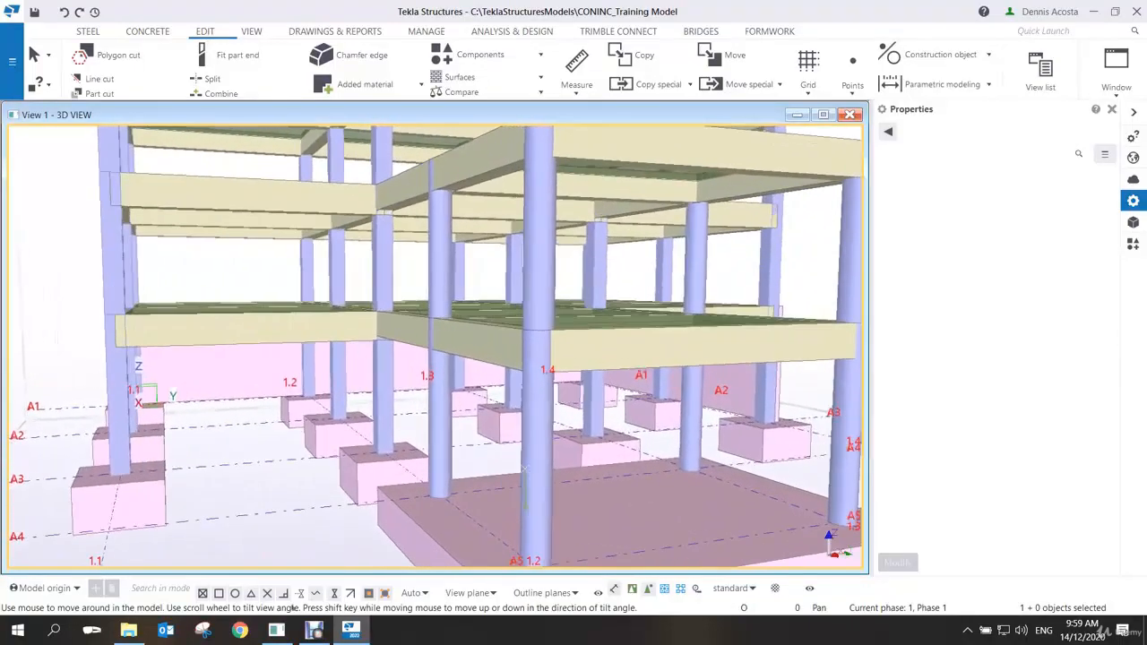
key(shift)
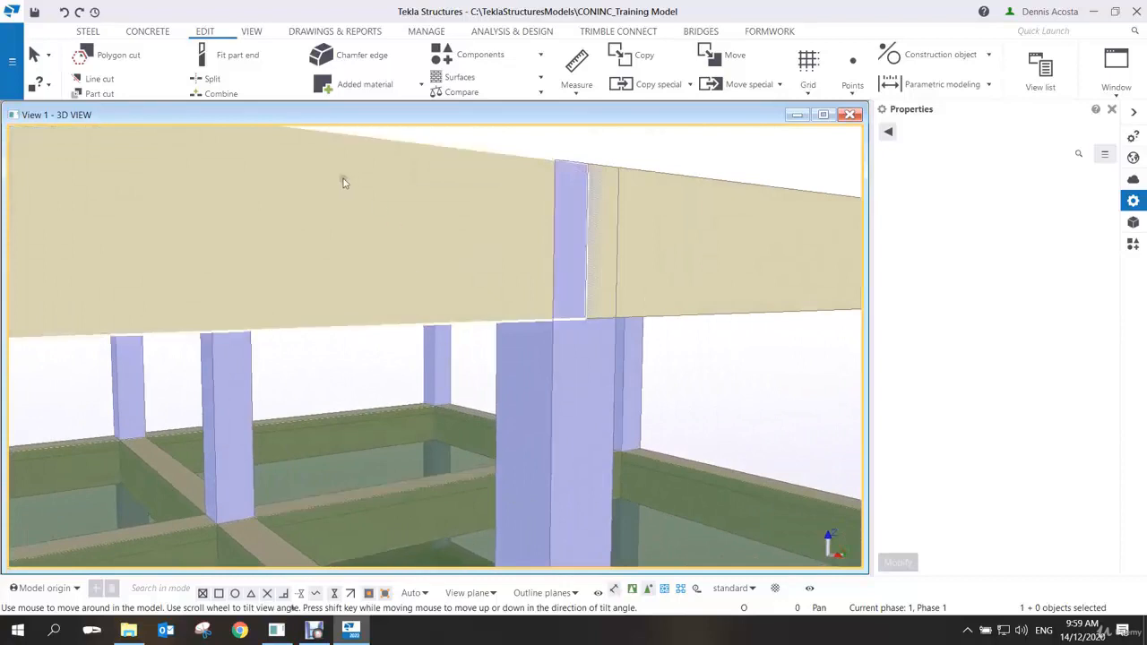
click(259, 30)
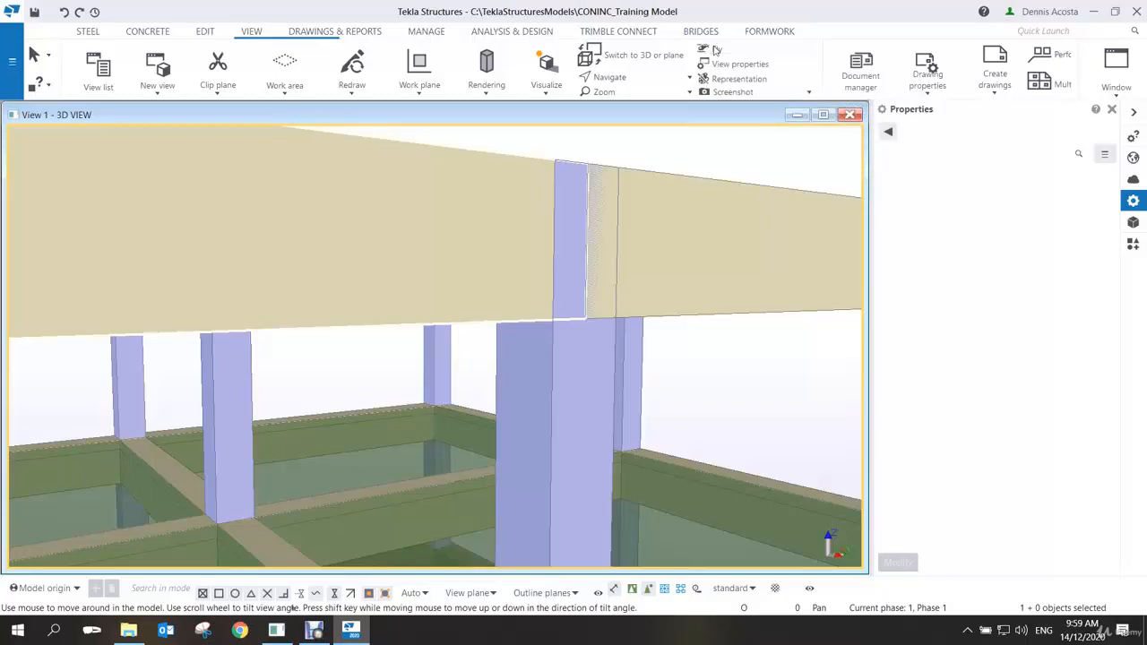
Examine the building in perspective from the side of the ground-floor walls and footings
scroll(518, 323, down, 10)
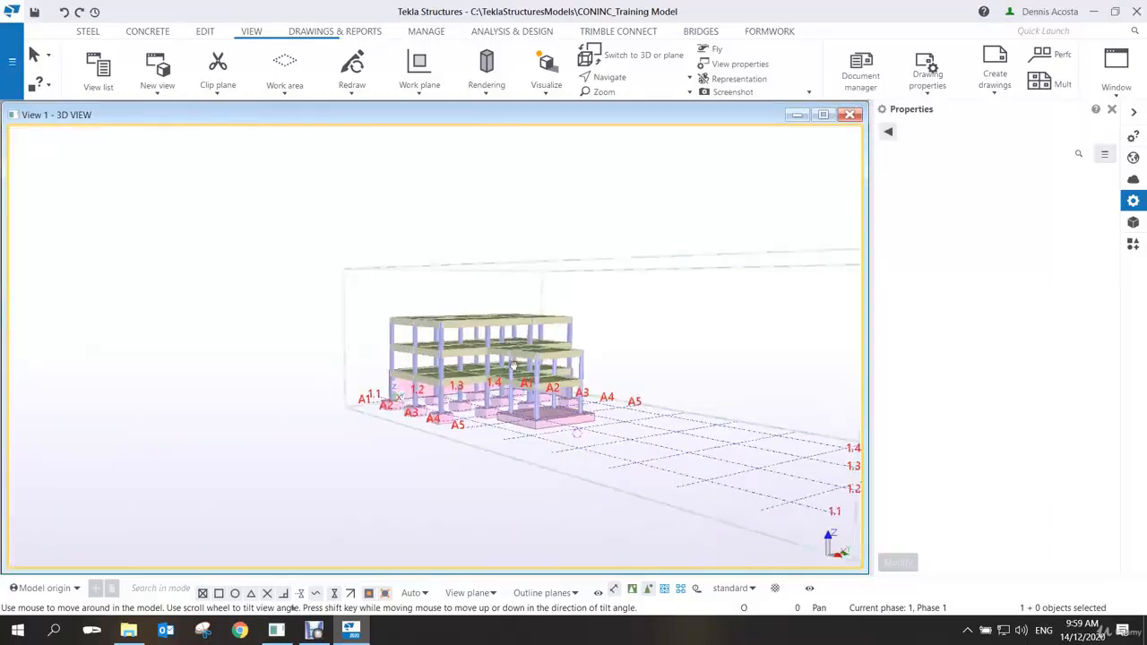
scroll(513, 365, up, 5)
scroll(529, 375, down, 3)
ctrl+middle_drag(376, 421, 658, 434)
middle_drag(502, 412, 655, 414)
scroll(518, 433, up, 1)
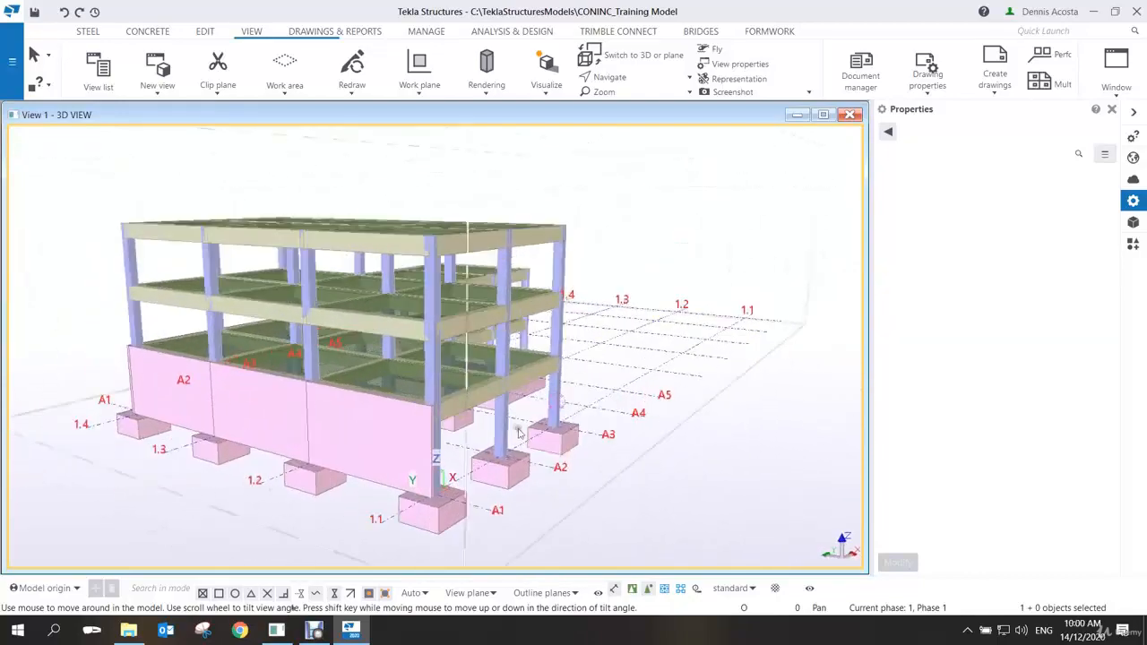
ctrl+middle_drag(518, 433, 436, 441)
scroll(436, 443, up, 5)
scroll(437, 438, down, 4)
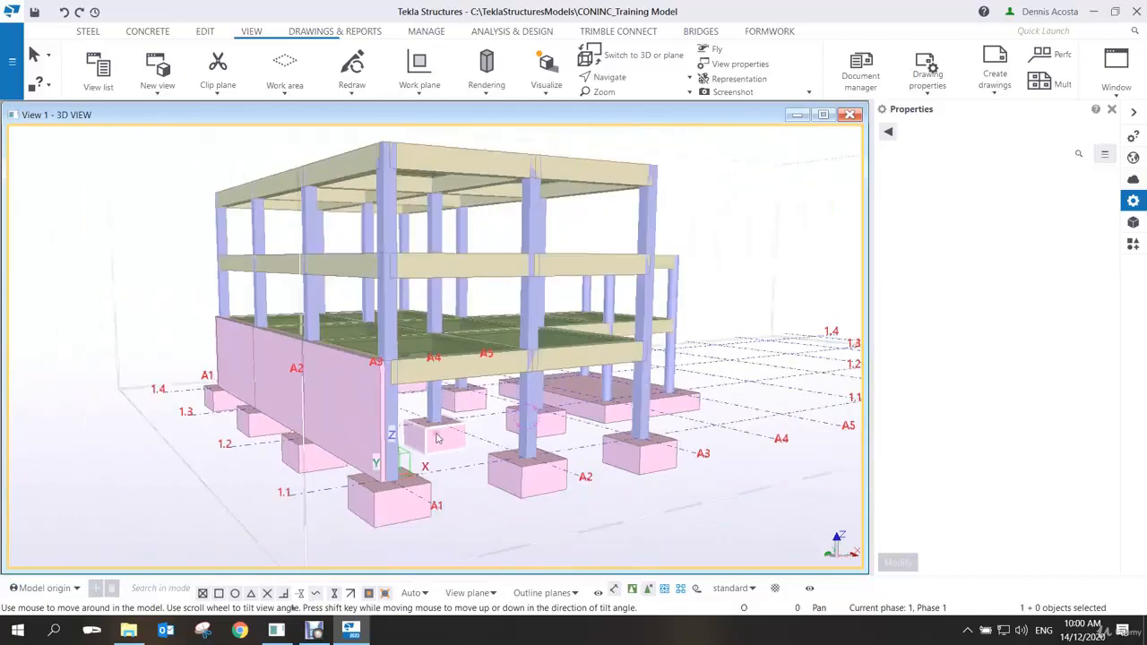
scroll(437, 437, down, 3)
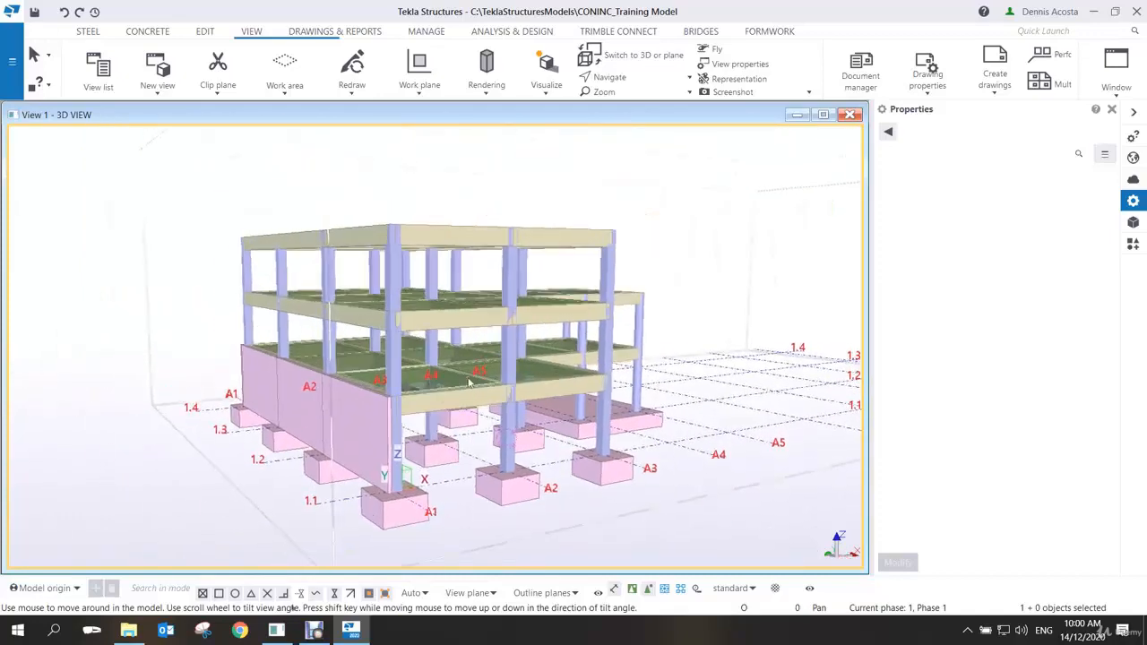
Fly through the building in the perspective view, passing the upper floor beams and moving back outside
key(shift+f)
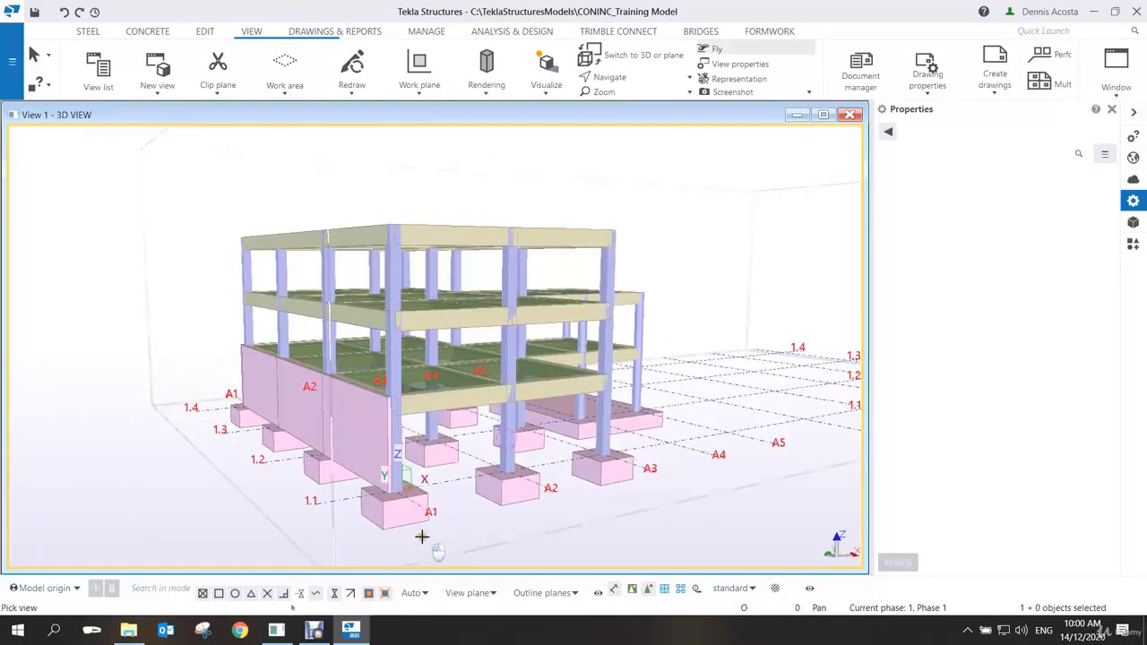
click(422, 536)
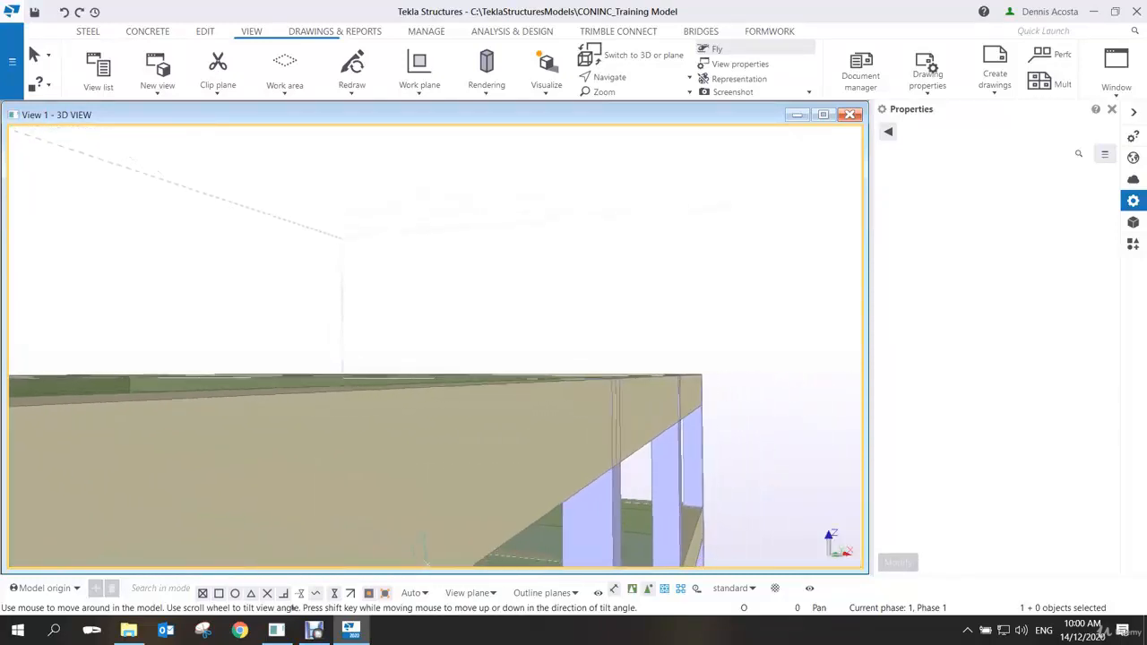
key(shift)
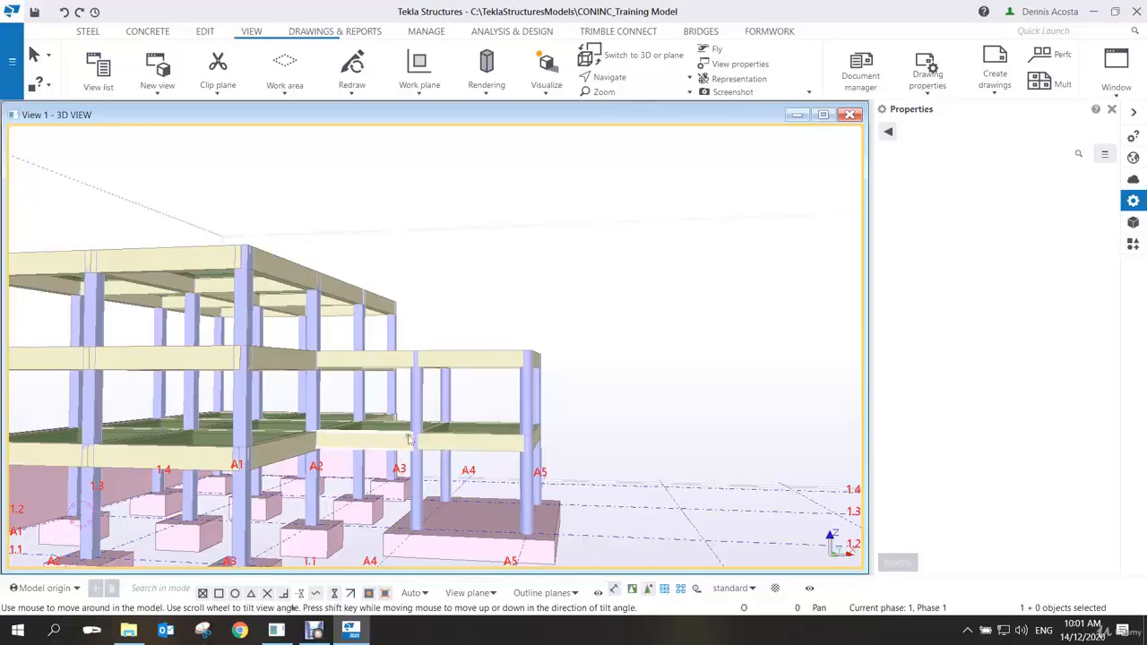
Examine the whole building and its grid in perspective from the raft foundation side at several distances
scroll(389, 461, down, 3)
ctrl+middle_drag(455, 459, 426, 445)
scroll(438, 435, up, 2)
scroll(438, 436, down, 1)
scroll(438, 436, down, 1)
scroll(426, 445, up, 3)
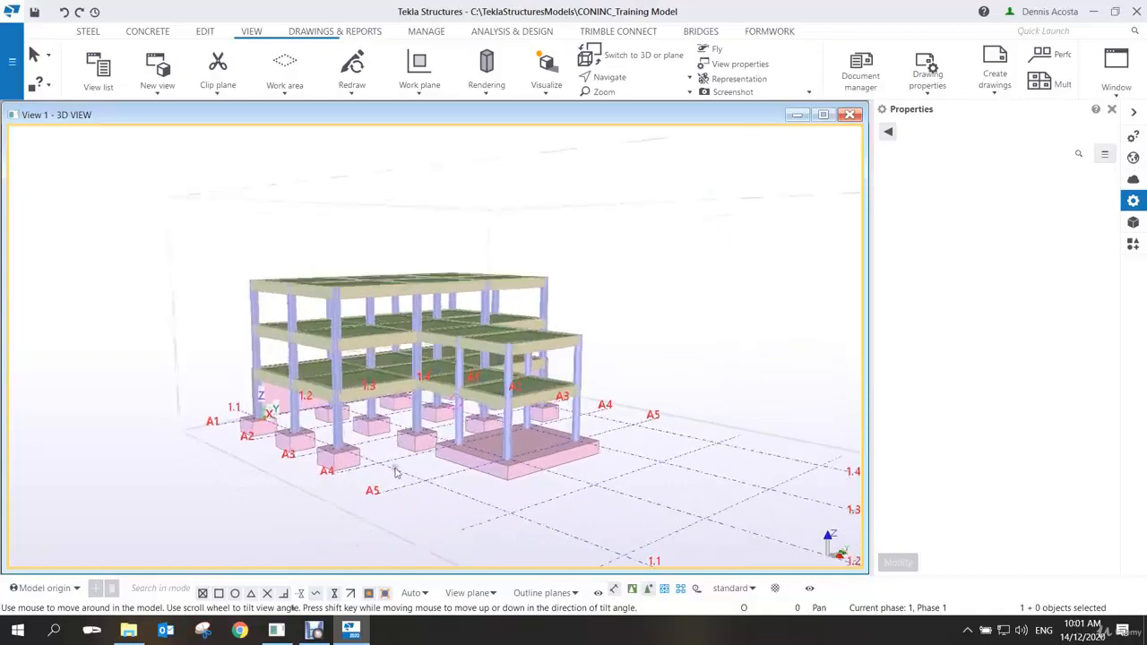
scroll(414, 421, down, 2)
scroll(405, 403, up, 1)
mouse_move(404, 403)
ctrl+middle_down()
mouse_move(417, 429)
mouse_move(396, 418)
mouse_move(414, 402)
ctrl+middle_up()
scroll(403, 419, down, 2)
scroll(409, 418, up, 4)
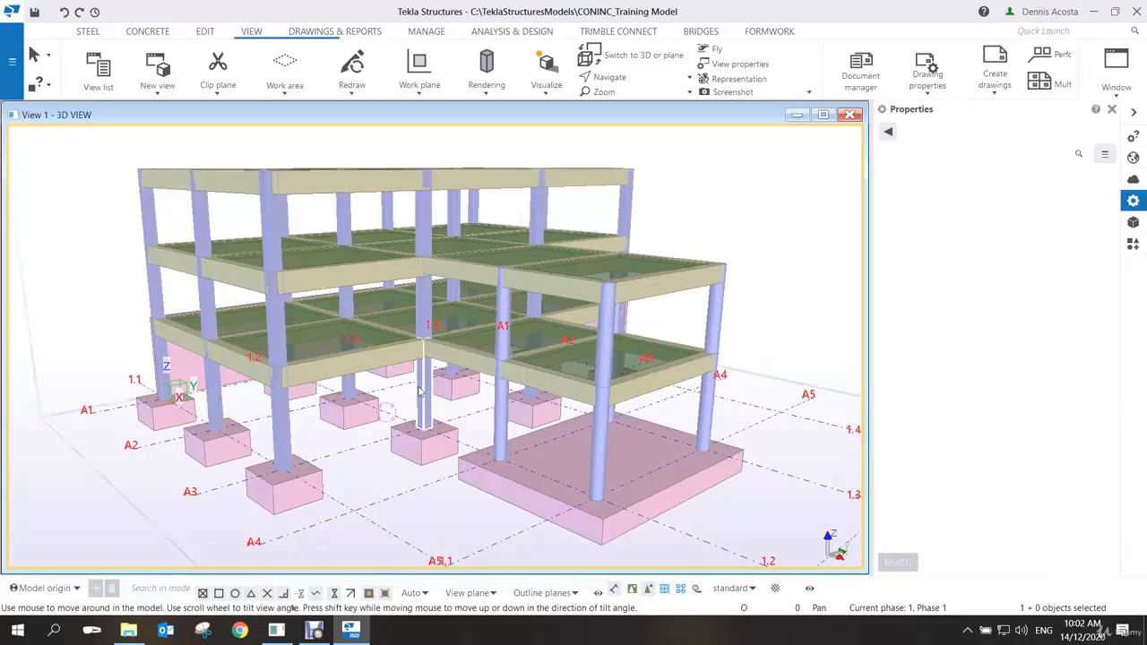
Send all model objects to Trimble Connect Visualizer and maximize its window
click(547, 94)
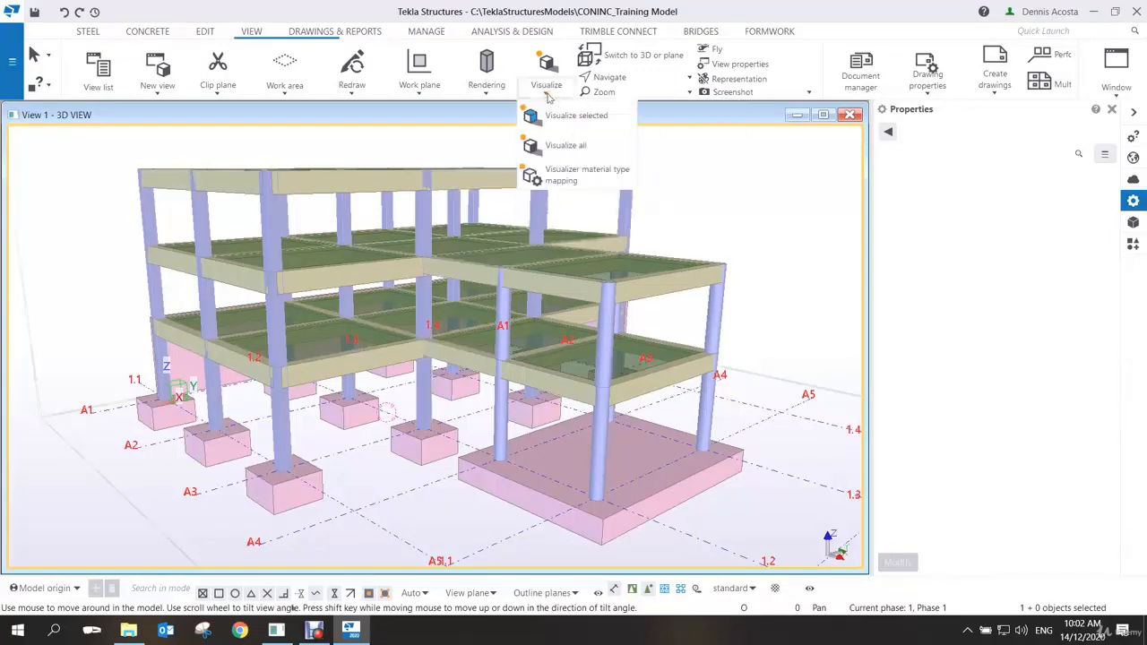
click(563, 146)
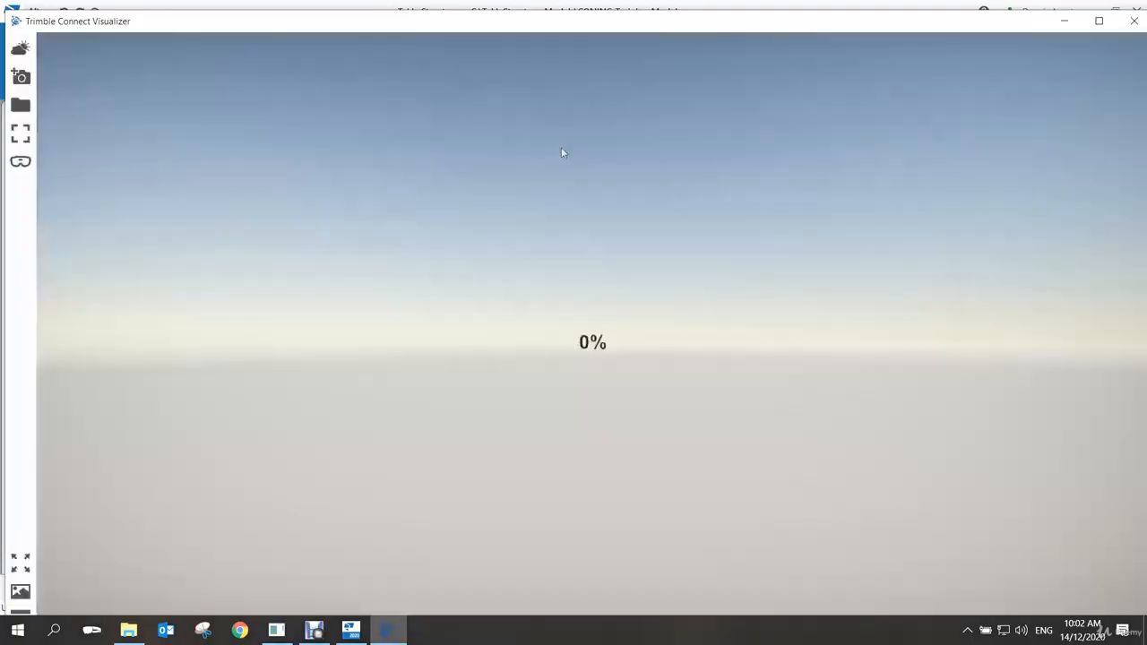
double_click(471, 22)
Examine the rendered building from the outside and close up at its corner columns and beams
scroll(563, 459, down, 2)
drag(563, 459, 482, 502)
scroll(615, 458, up, 4)
scroll(618, 435, up, 5)
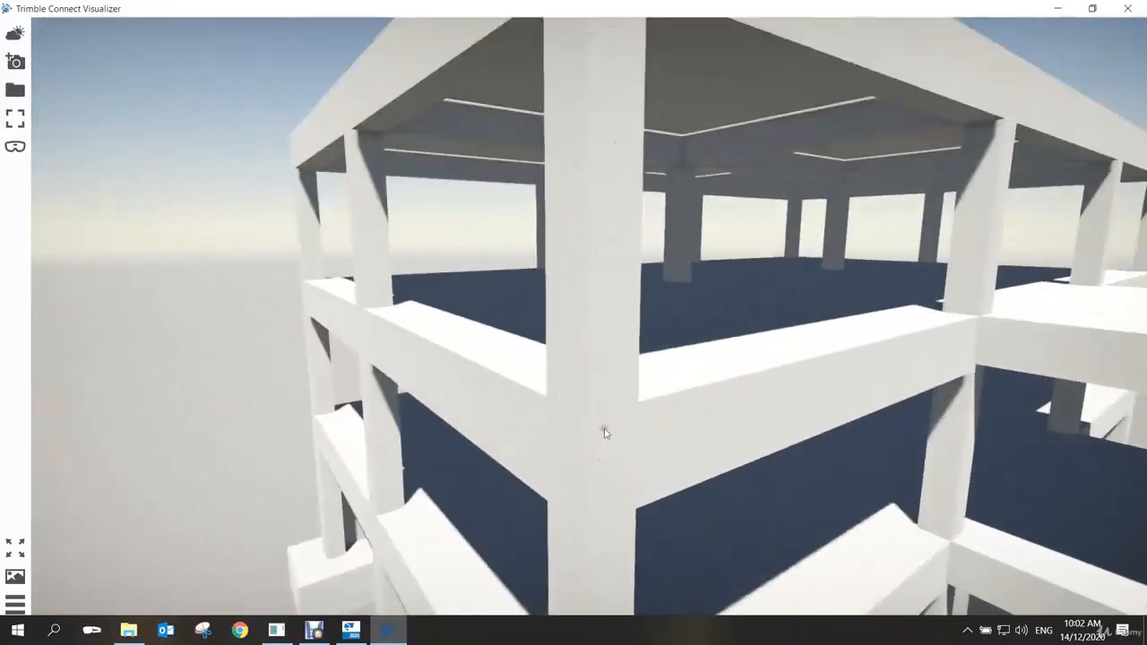
mouse_move(681, 456)
mouse_down()
mouse_move(597, 435)
mouse_move(448, 445)
mouse_move(702, 452)
mouse_up()
scroll(702, 453, down, 8)
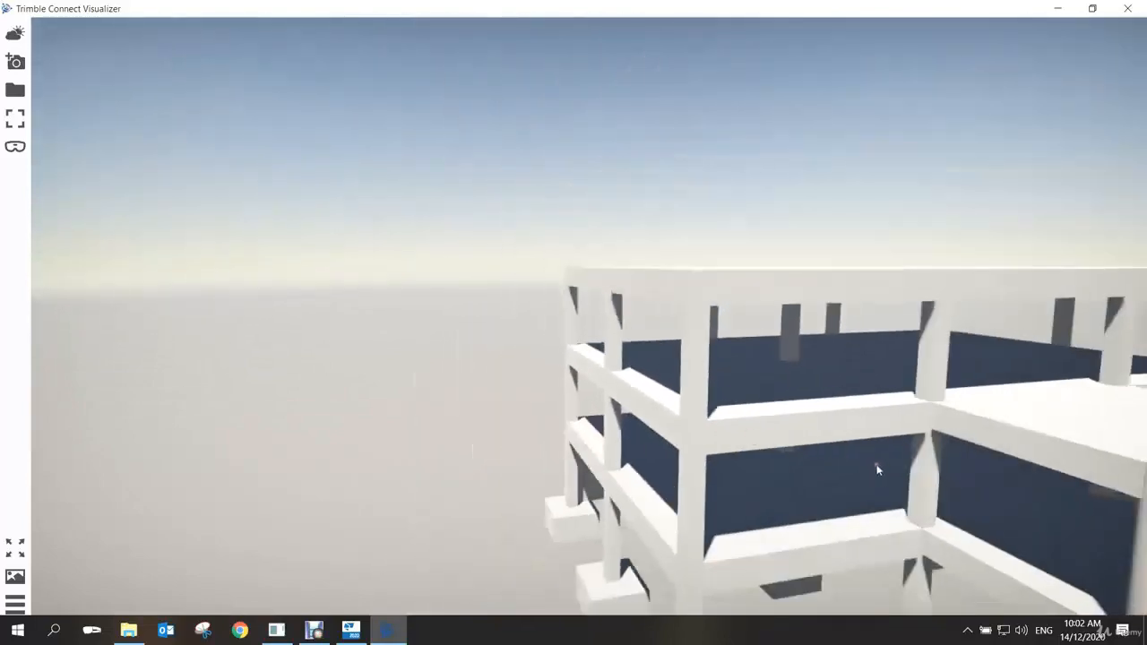
drag(875, 469, 687, 402)
scroll(672, 376, down, 5)
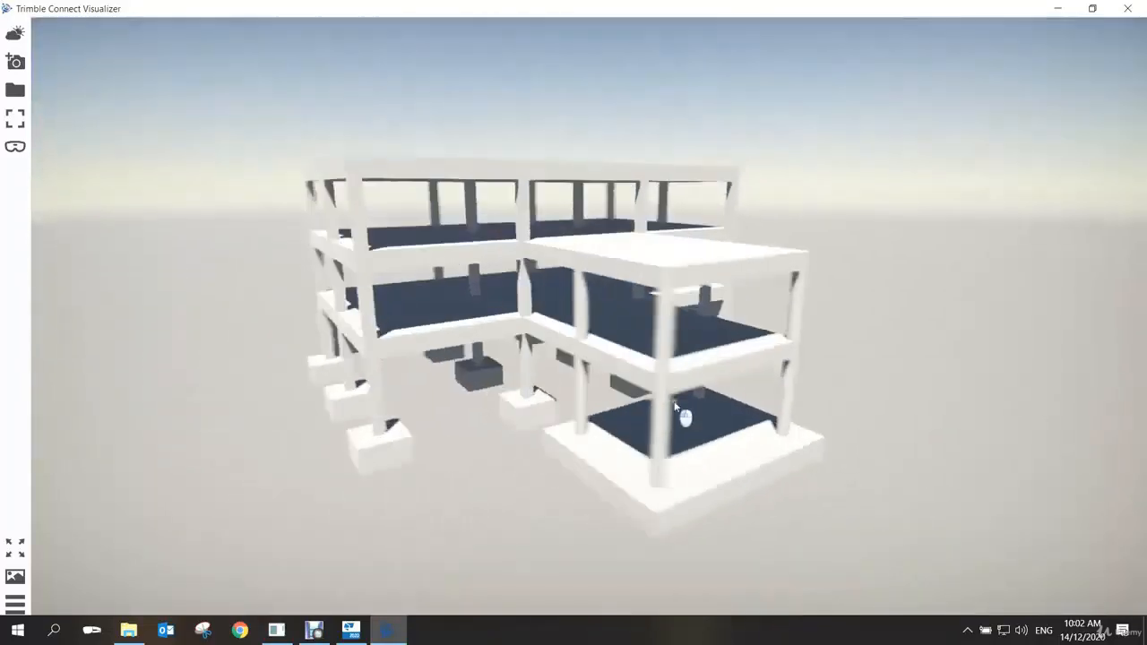
scroll(637, 364, up, 4)
scroll(638, 365, up, 3)
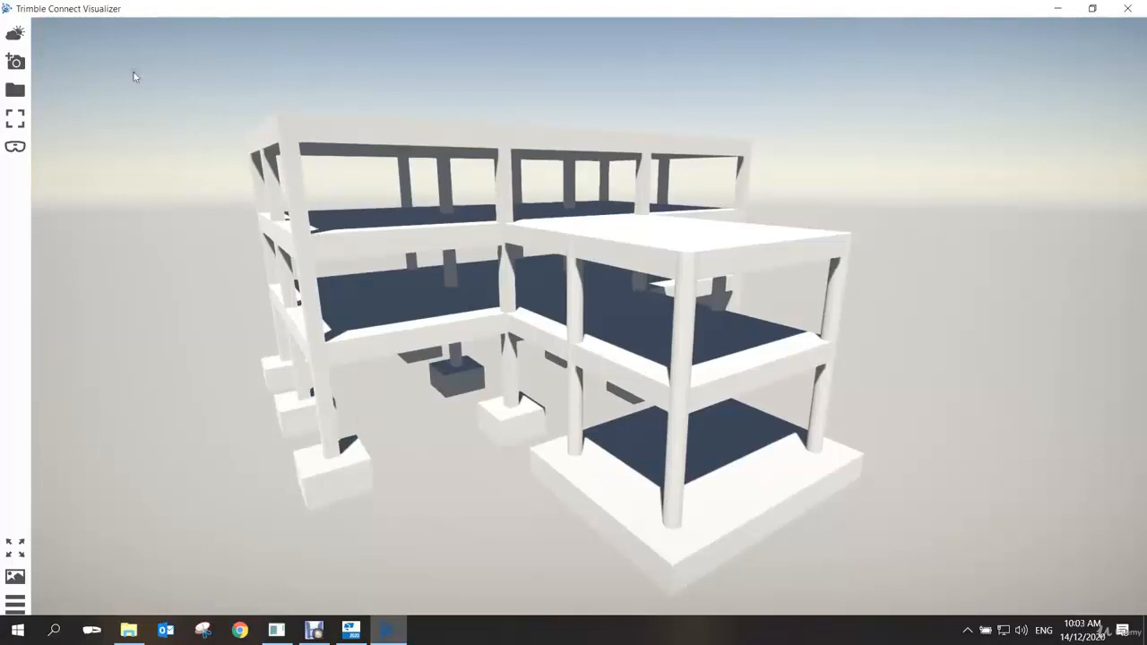
Open the environment settings and preview the building on the reflective water ground plane, leaving the plane switched off
click(13, 34)
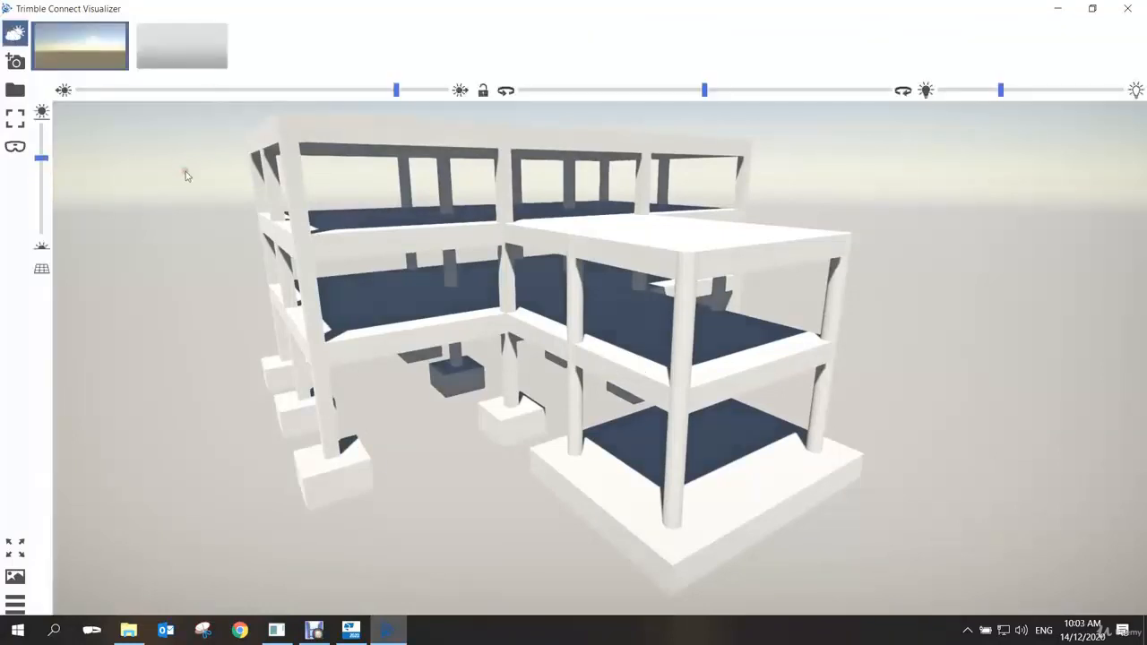
click(42, 271)
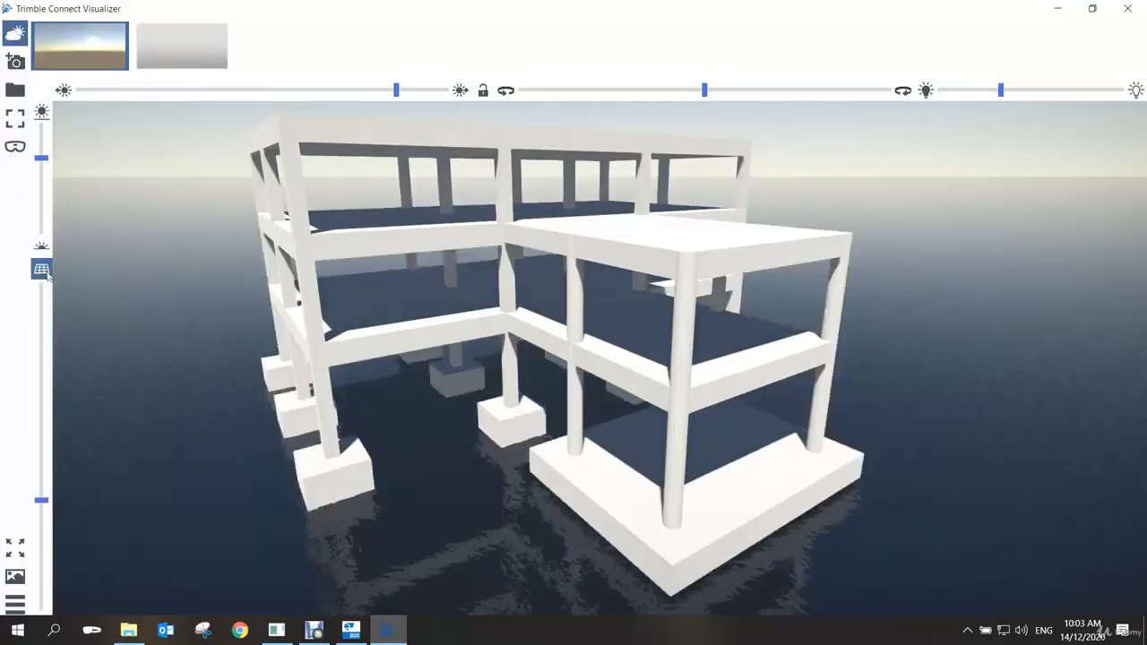
mouse_move(398, 506)
mouse_down()
mouse_move(408, 453)
mouse_move(435, 440)
mouse_move(448, 466)
mouse_move(398, 470)
mouse_move(394, 501)
mouse_up()
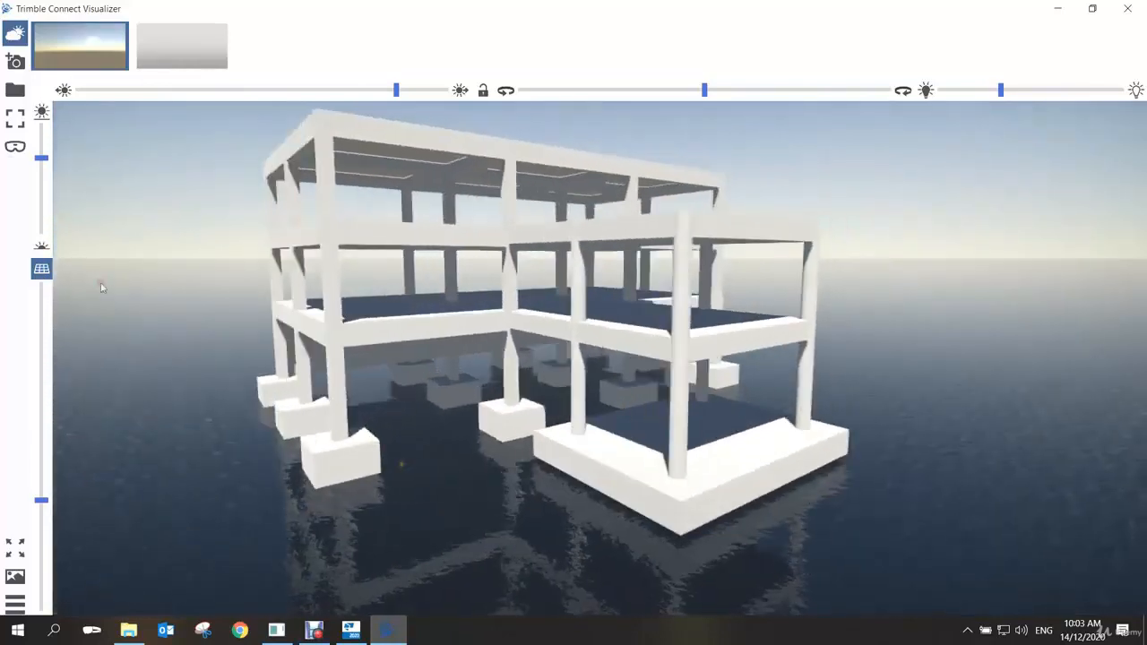
click(42, 269)
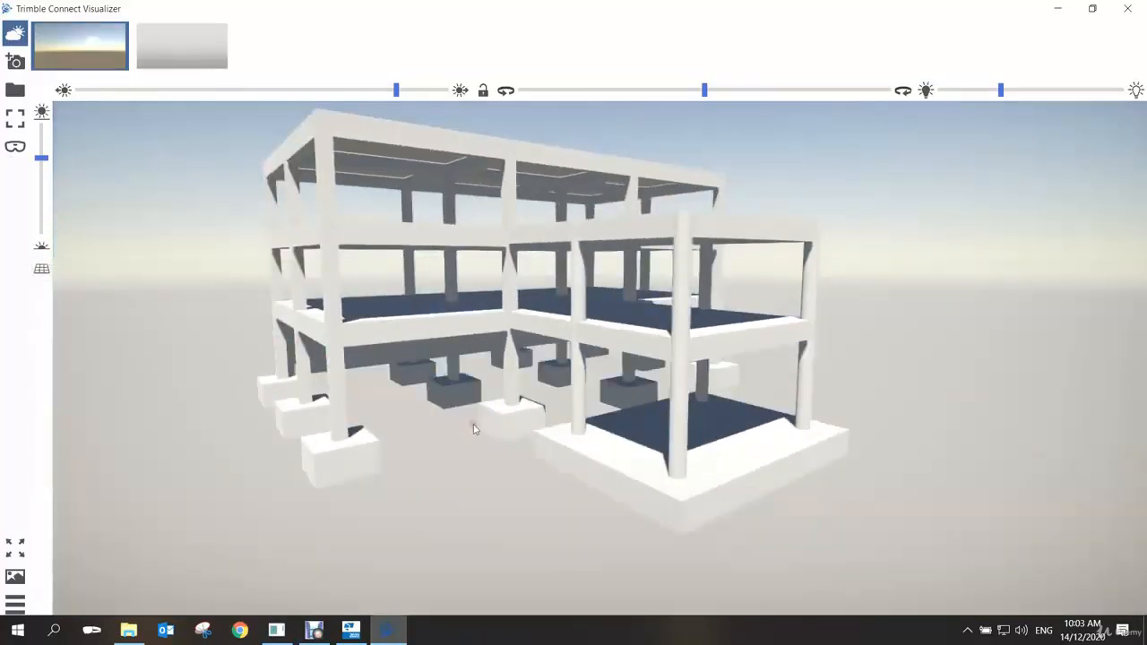
drag(475, 428, 448, 456)
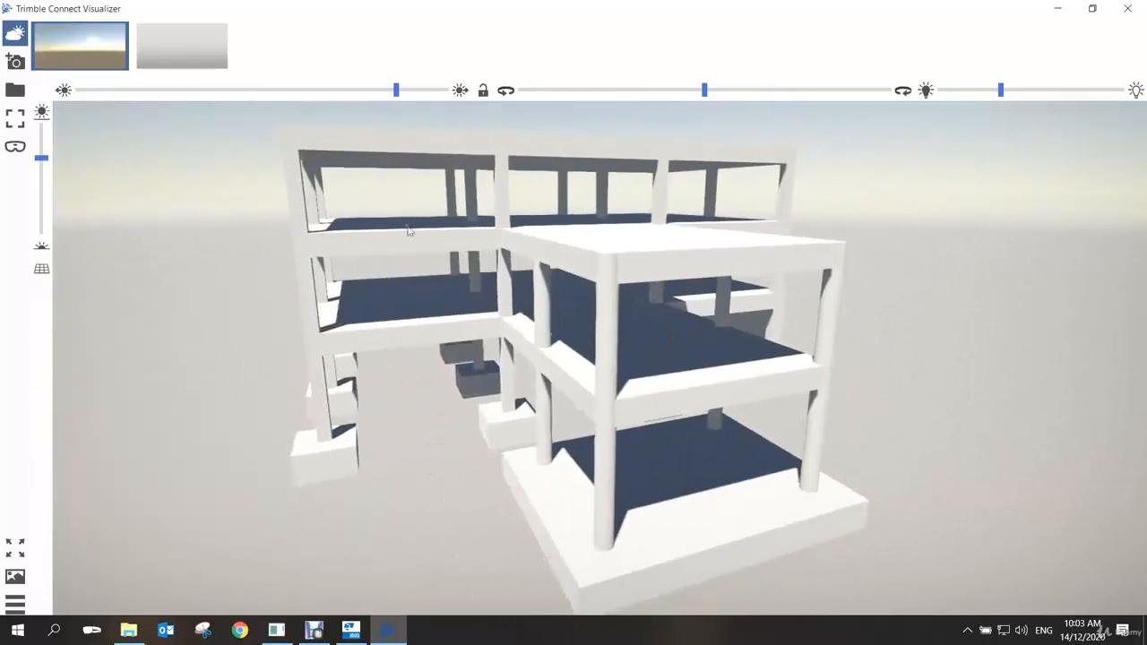
Adjust the scene lighting by shifting the sun slightly, reducing the overall brightness and lowering the sun's height
mouse_move(396, 91)
mouse_down()
mouse_move(121, 105)
mouse_move(389, 108)
mouse_up()
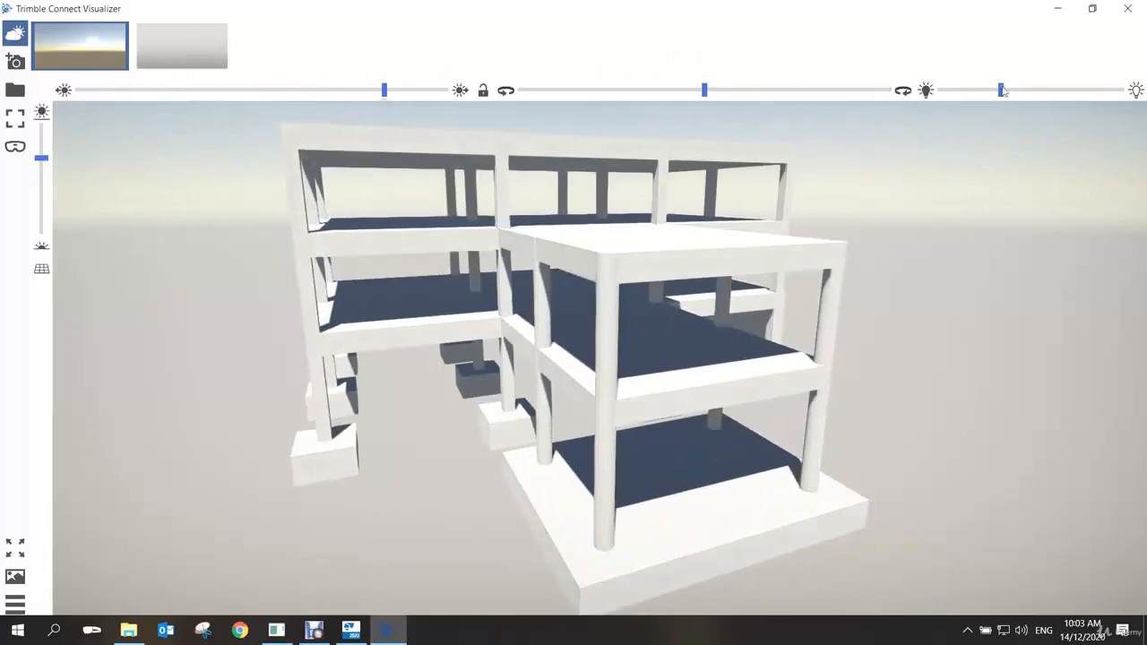
drag(1002, 91, 968, 93)
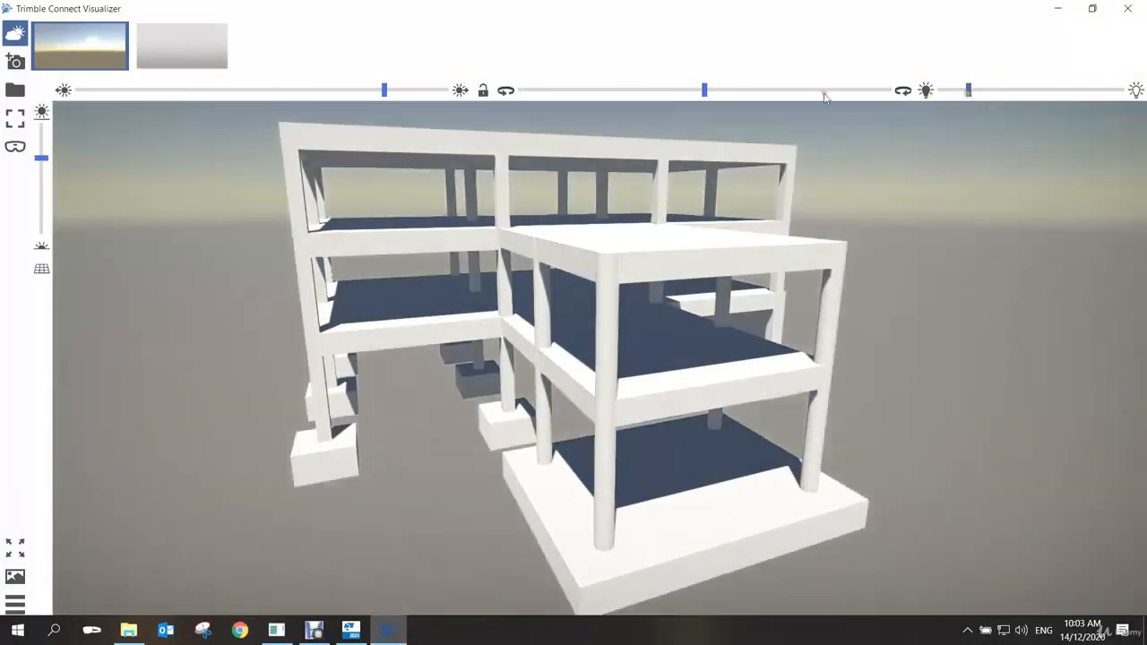
drag(41, 159, 43, 203)
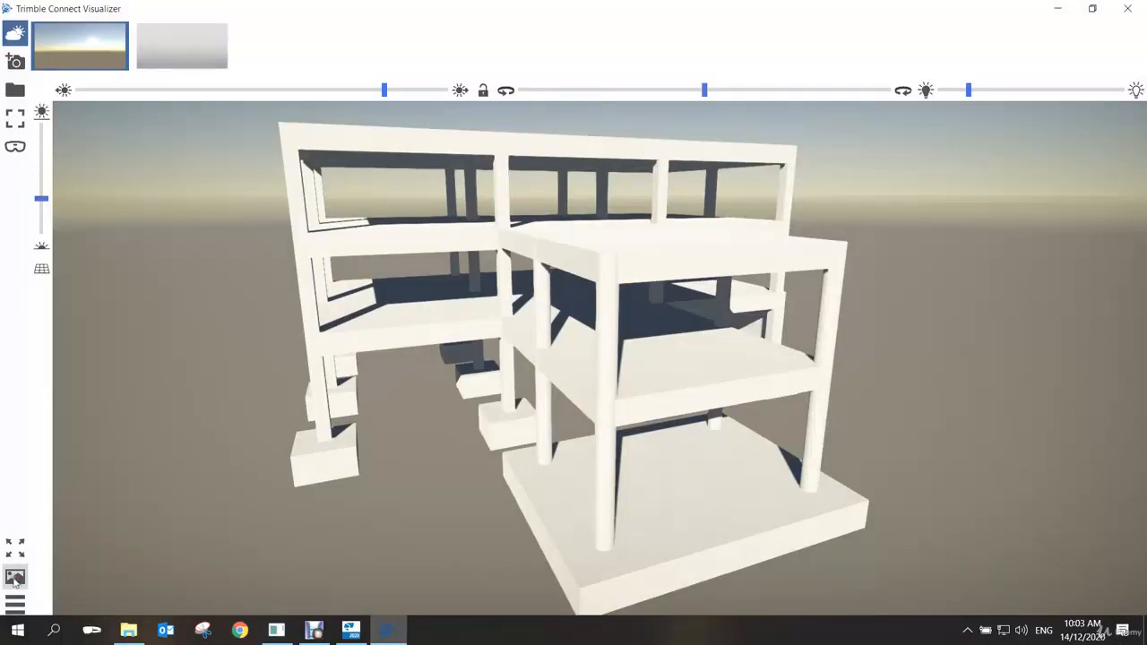
Open the camera animation strip, frame the whole building from the raft foundation side and add it as the first viewpoint
click(14, 578)
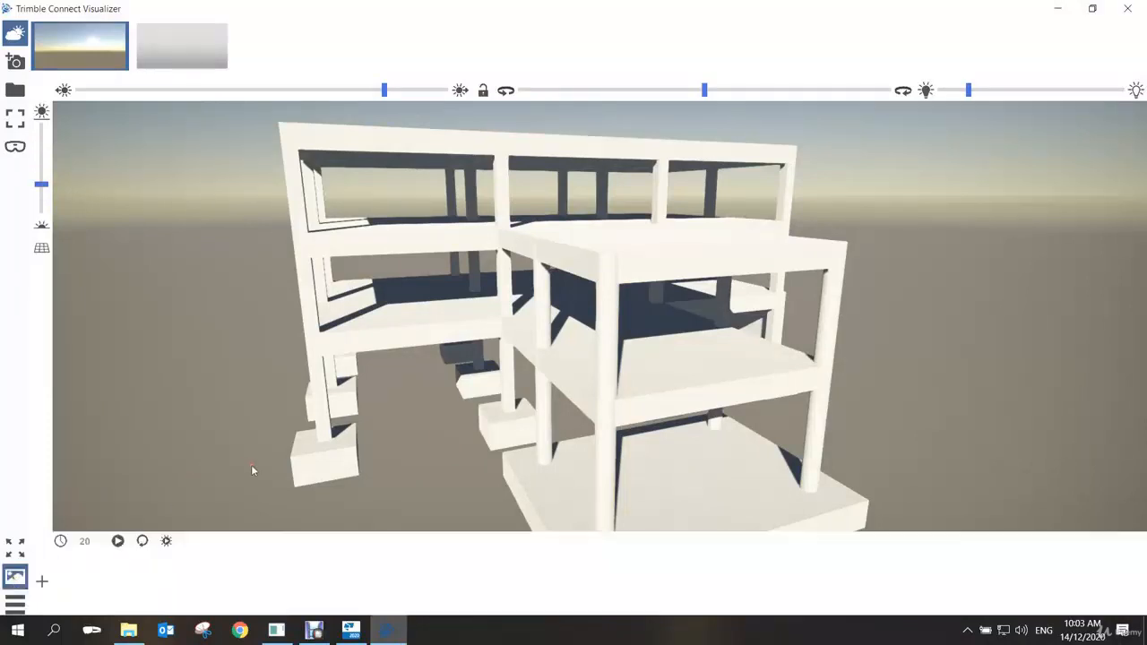
scroll(449, 465, down, 3)
drag(477, 478, 490, 467)
middle_drag(548, 467, 548, 453)
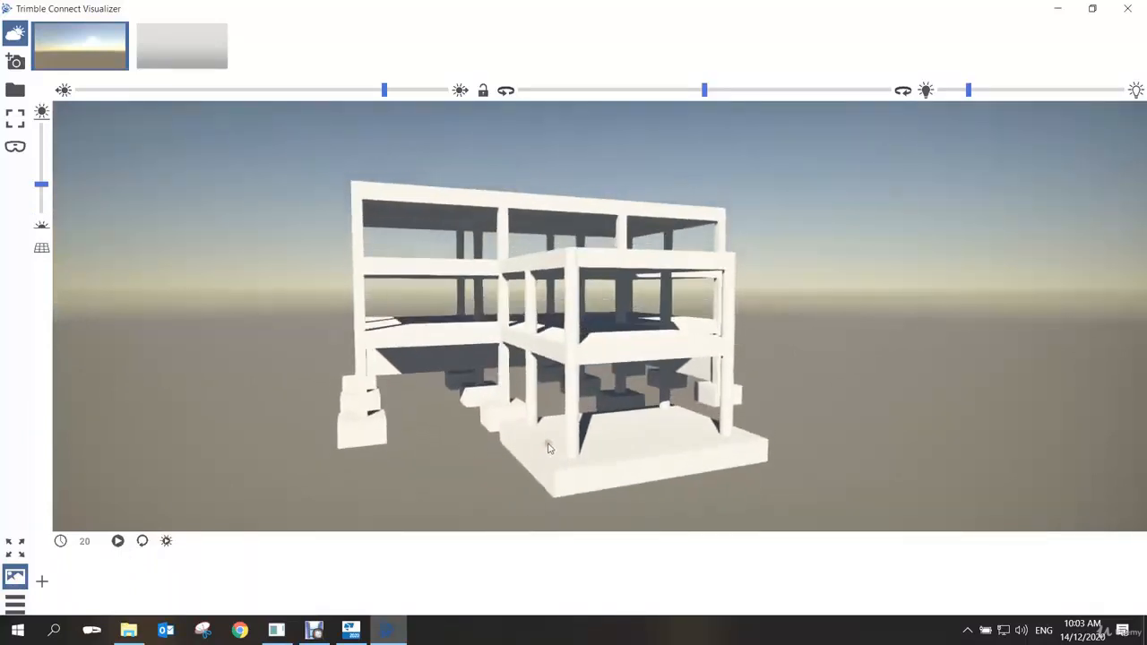
scroll(546, 440, down, 1)
middle_drag(554, 365, 553, 382)
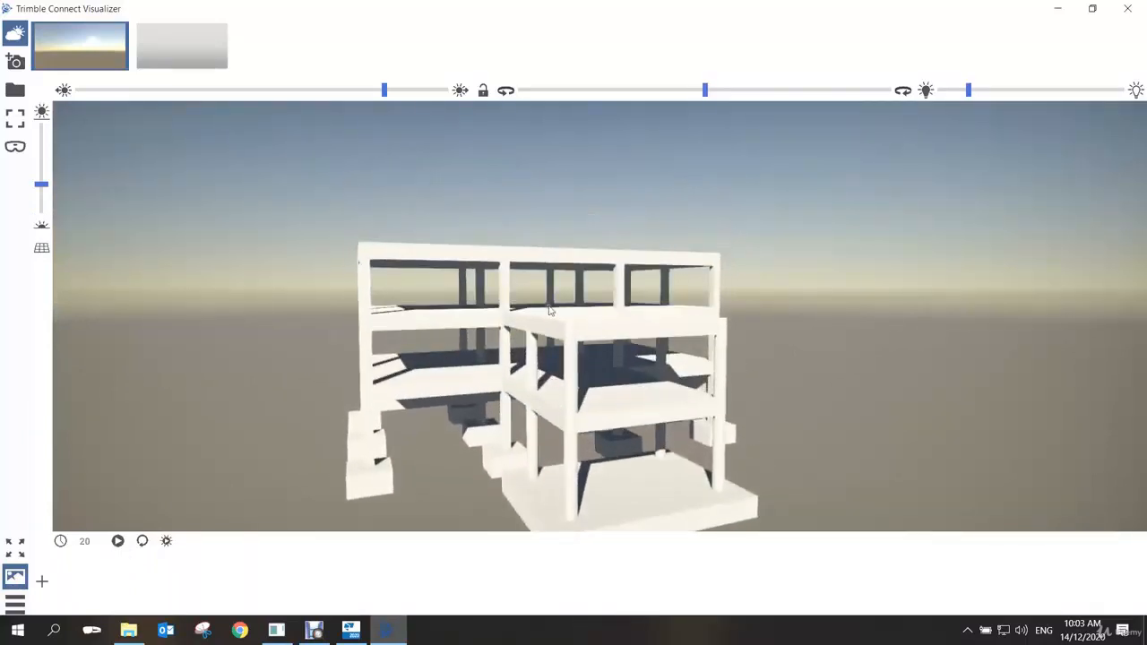
middle_drag(548, 303, 558, 175)
scroll(556, 303, down, 2)
drag(566, 315, 556, 367)
drag(566, 273, 576, 301)
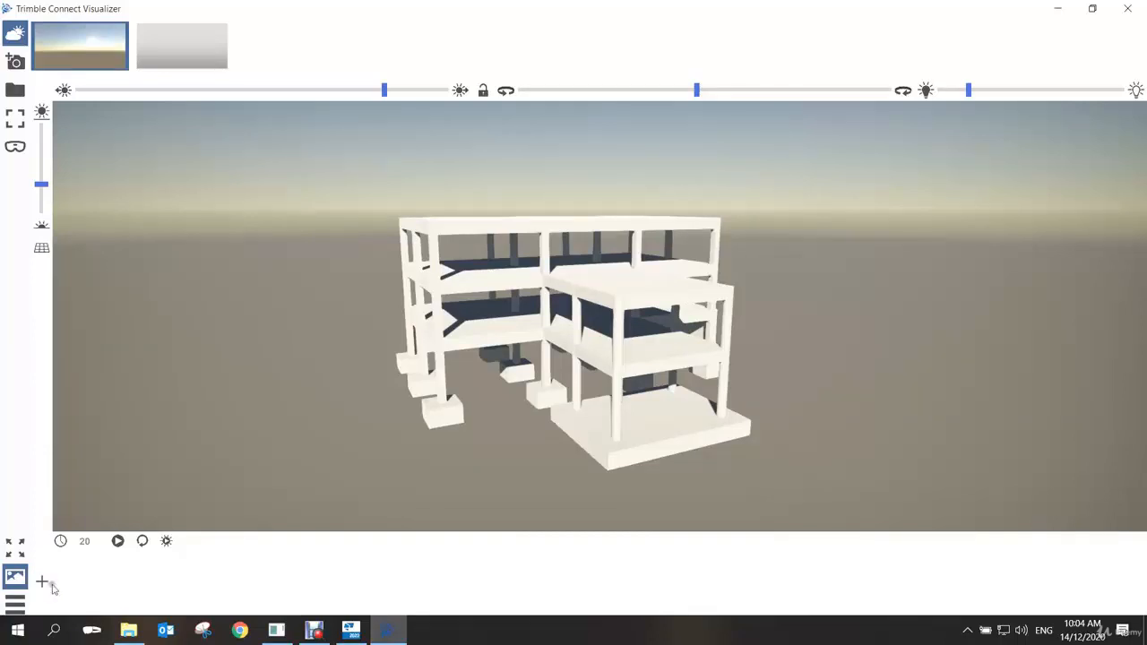
click(42, 582)
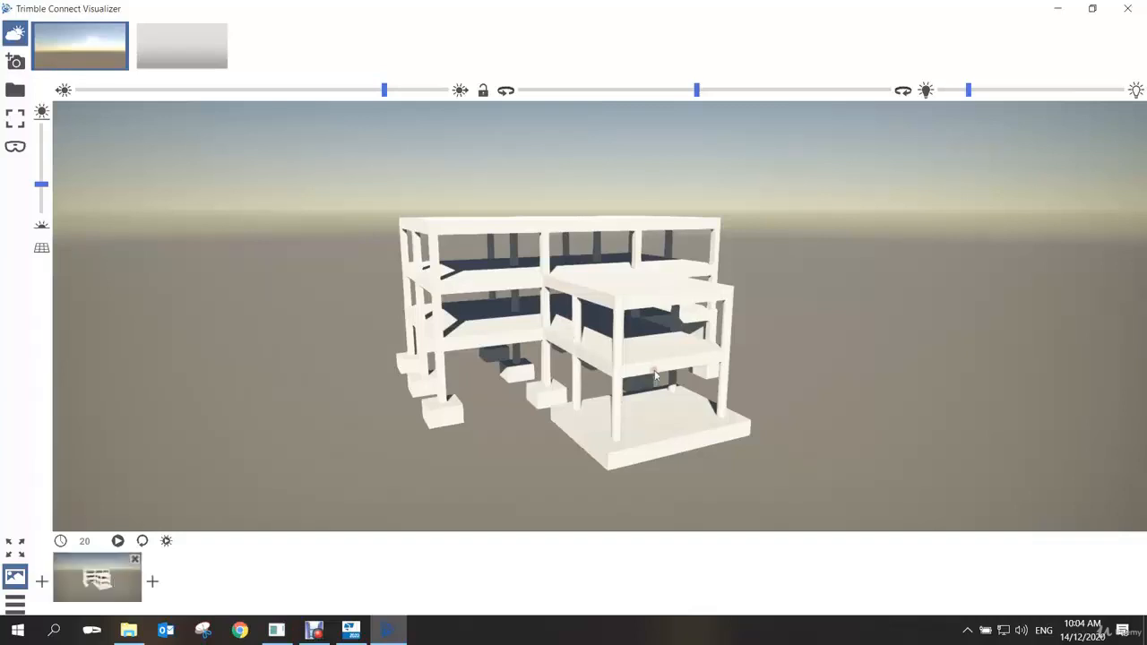
Add a second viewpoint from the other side of the raft foundation and a third closer in among the columns
drag(707, 399, 658, 383)
scroll(701, 339, up, 3)
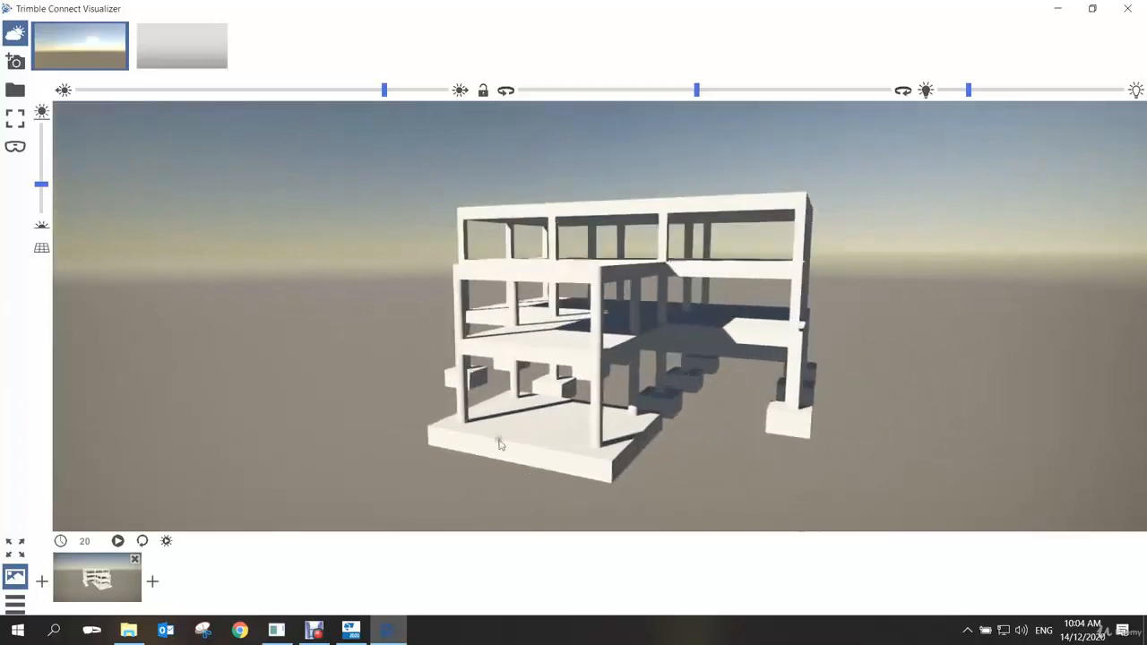
click(152, 582)
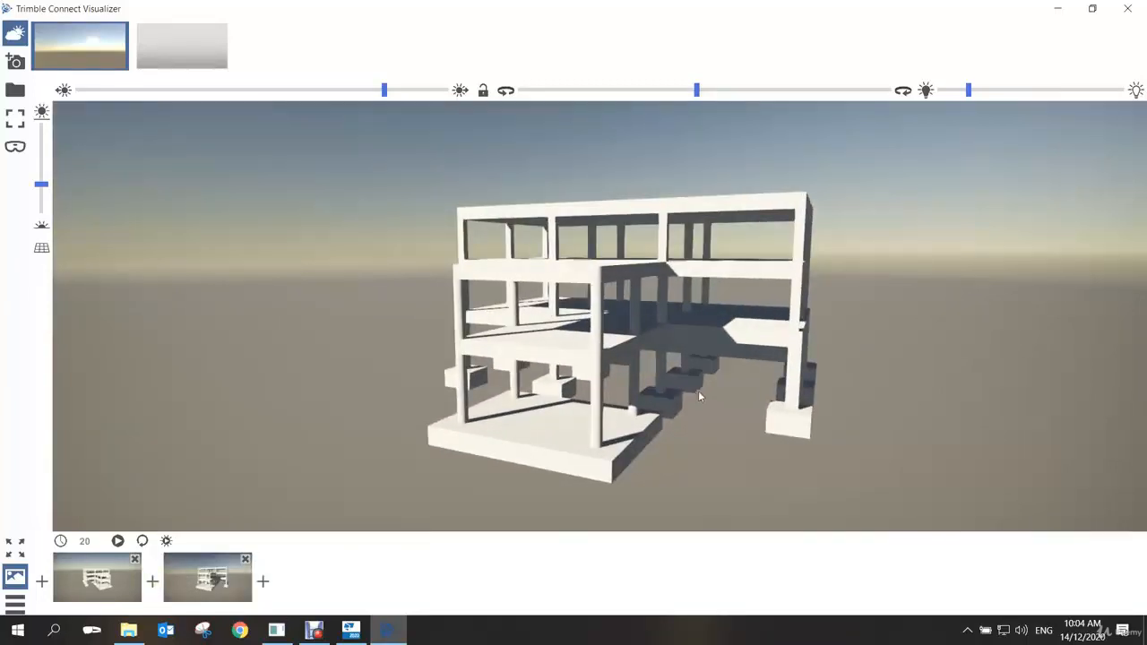
scroll(698, 391, up, 5)
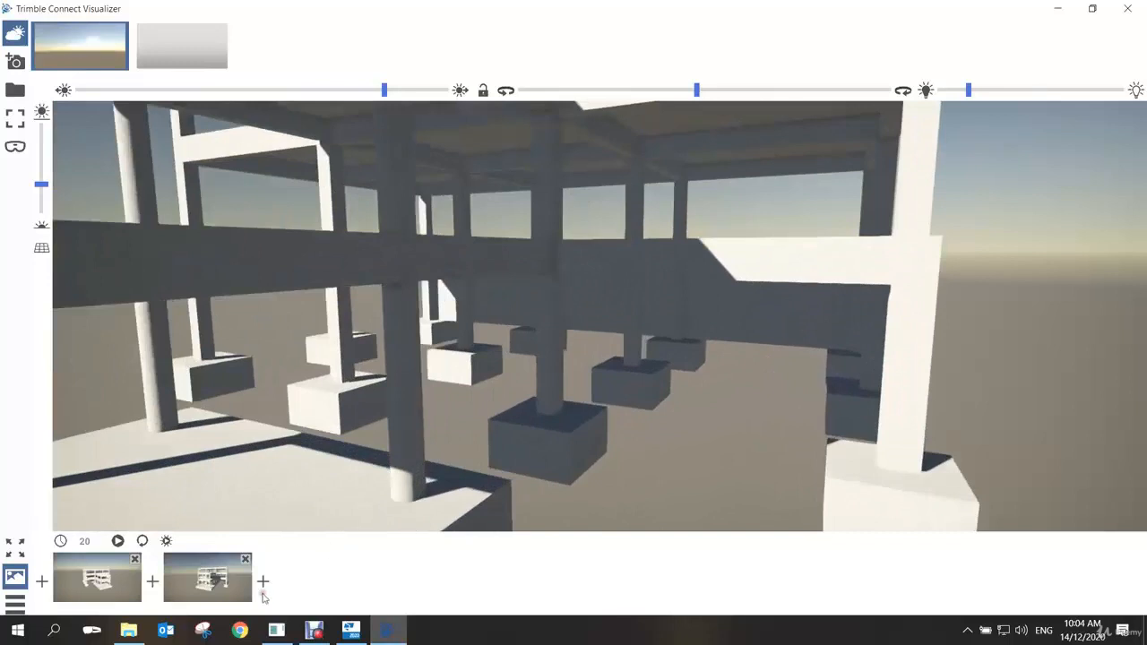
click(263, 582)
Add a fourth viewpoint beneath the first-floor beams, looking across the columns and footings
scroll(686, 294, up, 5)
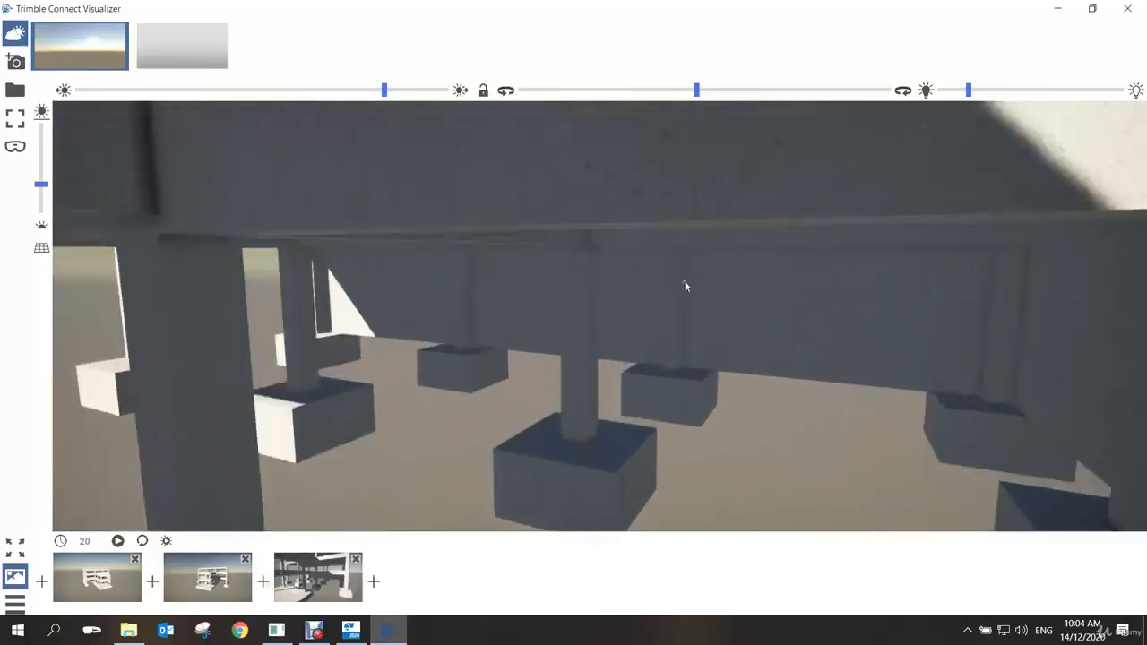
scroll(685, 281, up, 1)
mouse_move(704, 329)
mouse_down()
mouse_move(650, 303)
mouse_move(615, 309)
mouse_move(697, 332)
mouse_up()
click(374, 582)
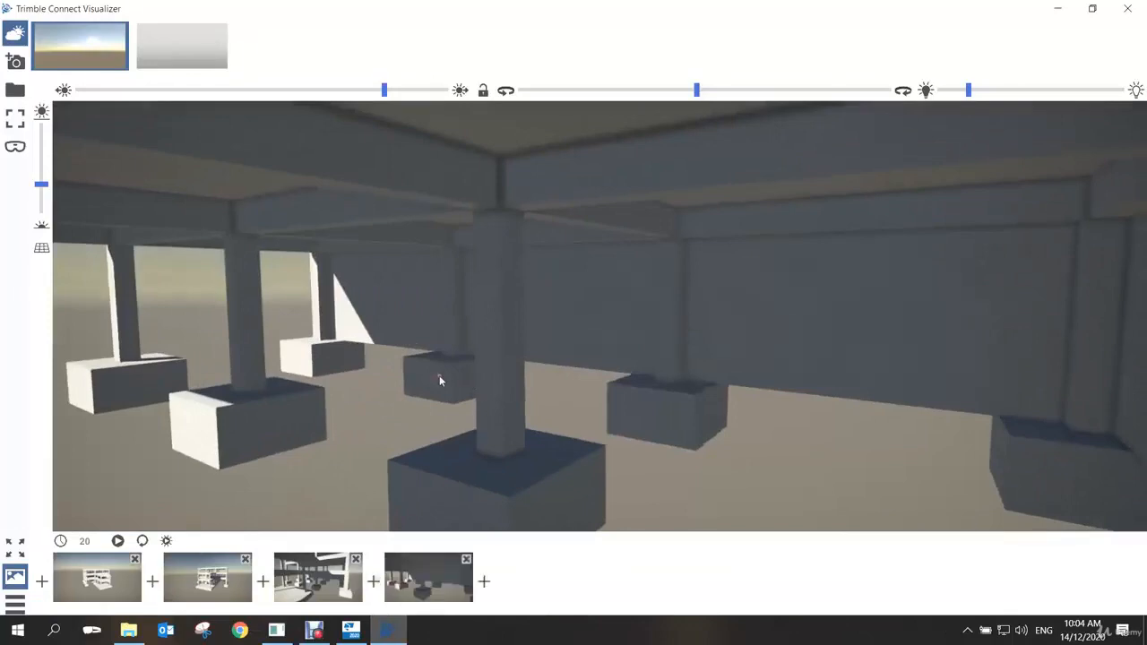
Add a fifth viewpoint from outside the building corner and a sixth from above the end facade
drag(439, 376, 609, 393)
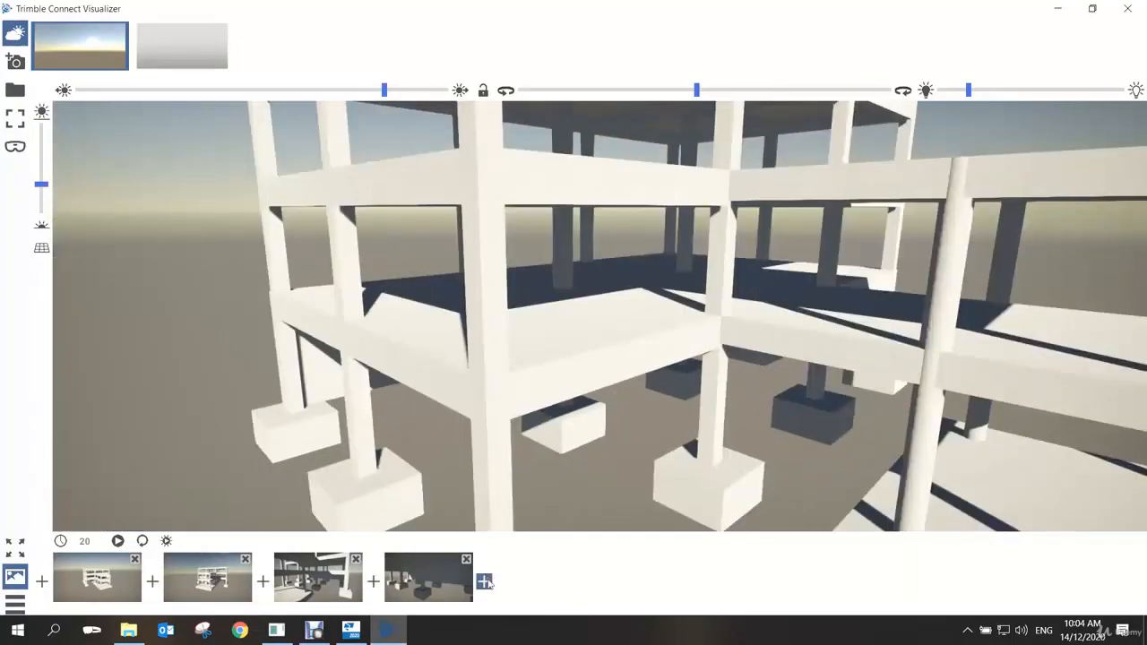
click(484, 582)
drag(628, 394, 645, 375)
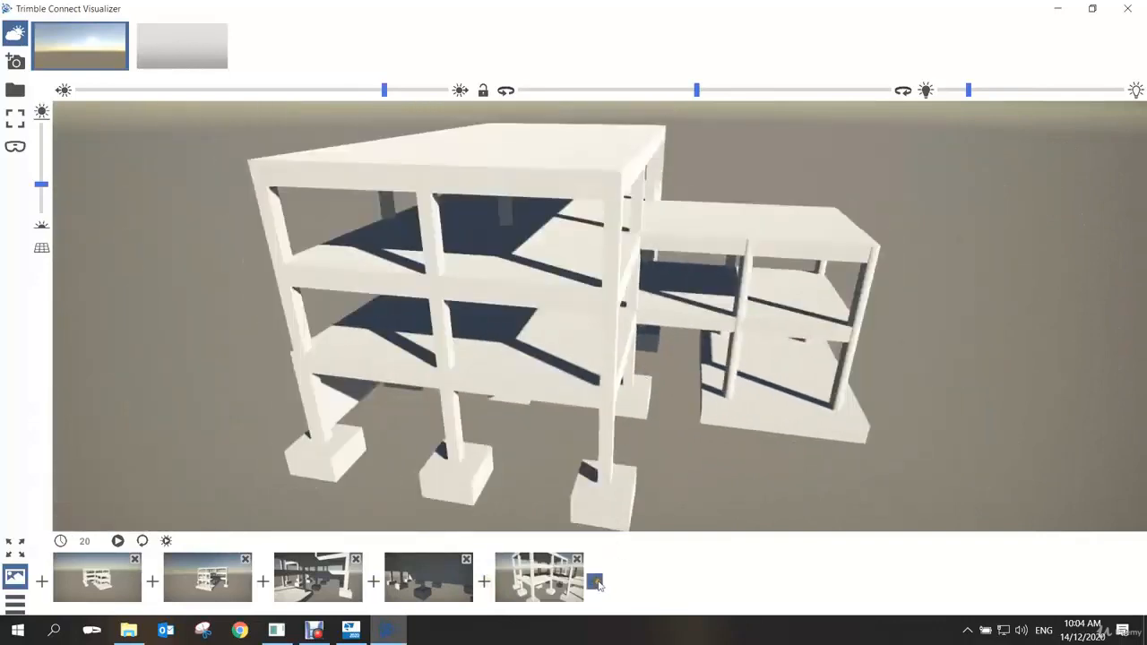
click(595, 581)
Add a seventh viewpoint from above the walled side of the building and play the camera animation twice
drag(589, 480, 658, 418)
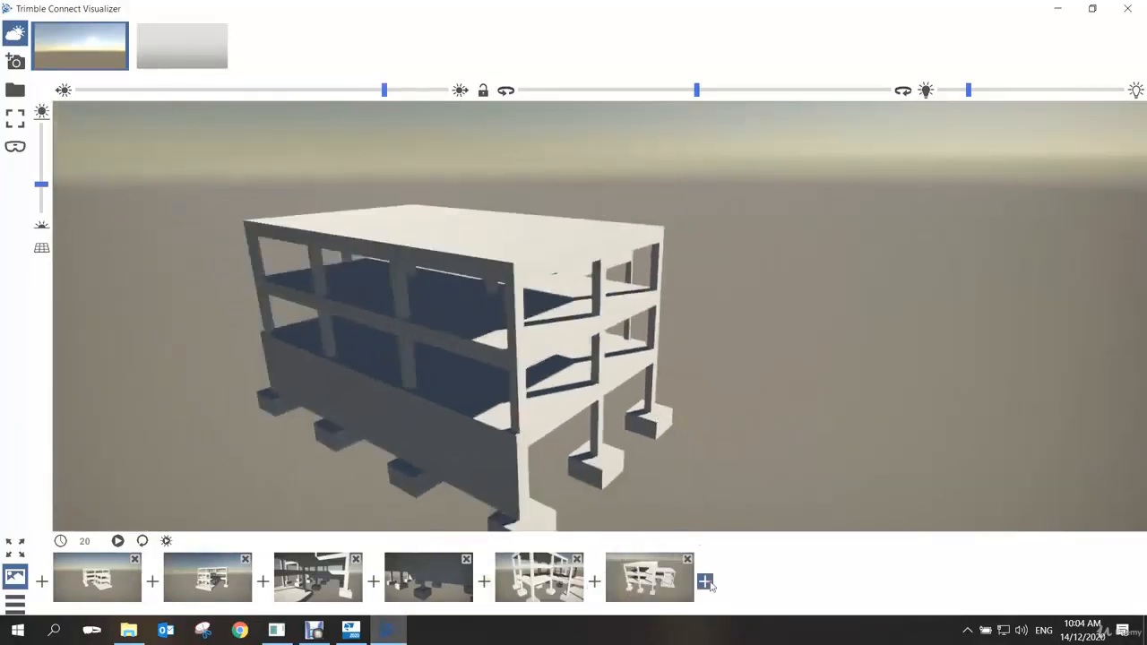
click(705, 582)
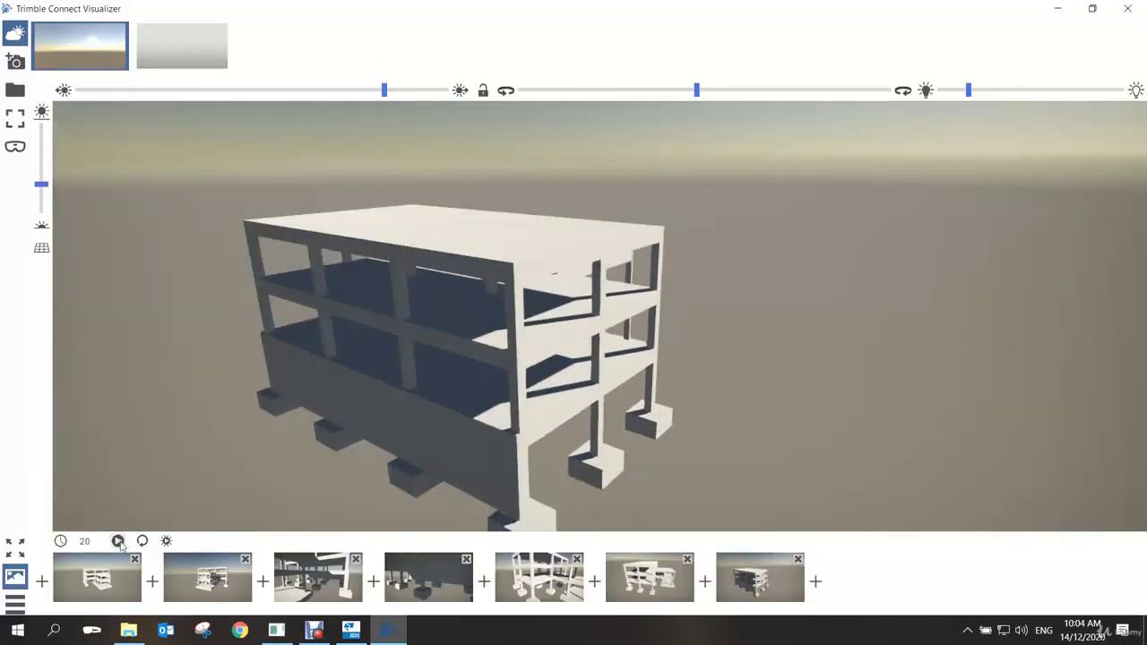
click(117, 542)
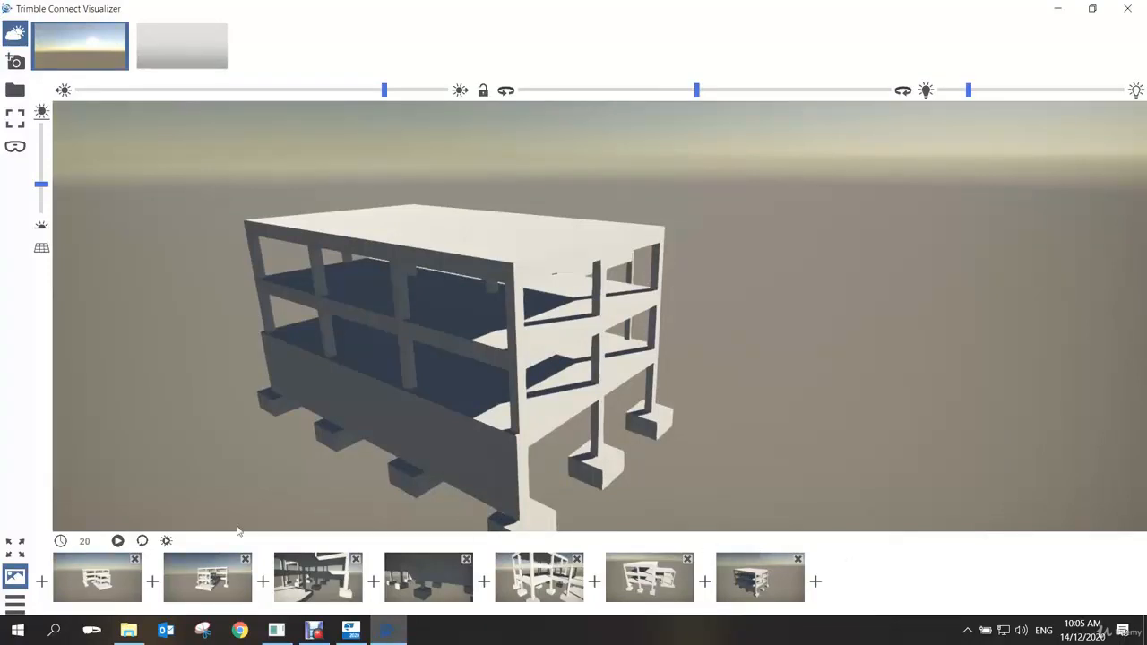
click(116, 540)
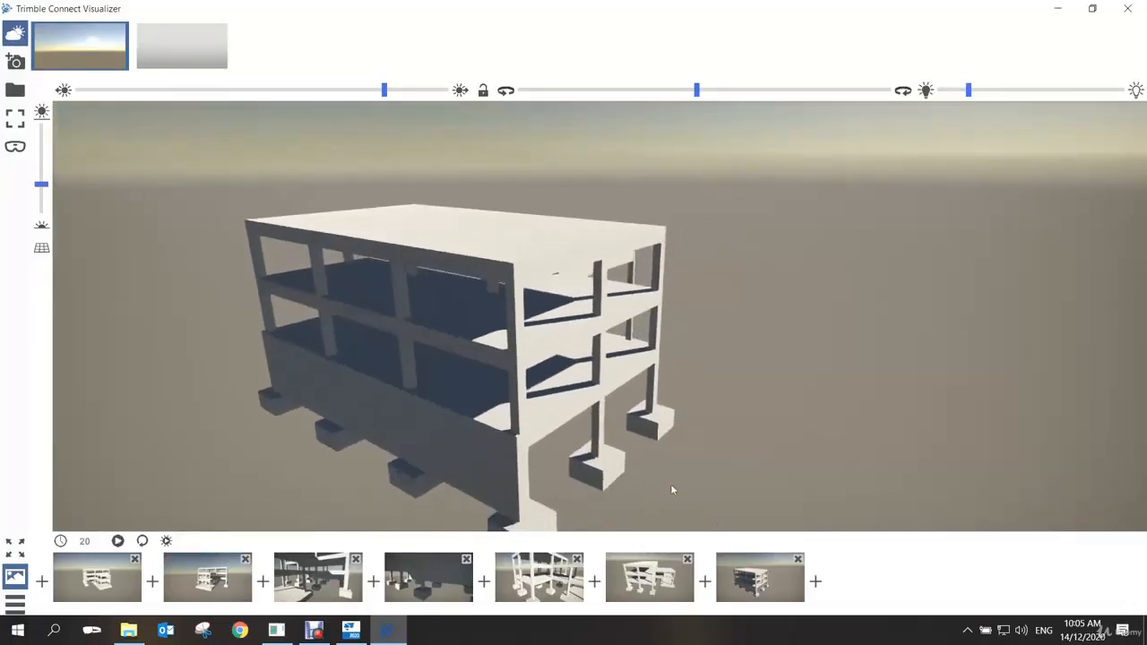
Add an eighth viewpoint on the upper floor slab among the columns, play the camera animation, and close the Visualizer
scroll(608, 448, up, 8)
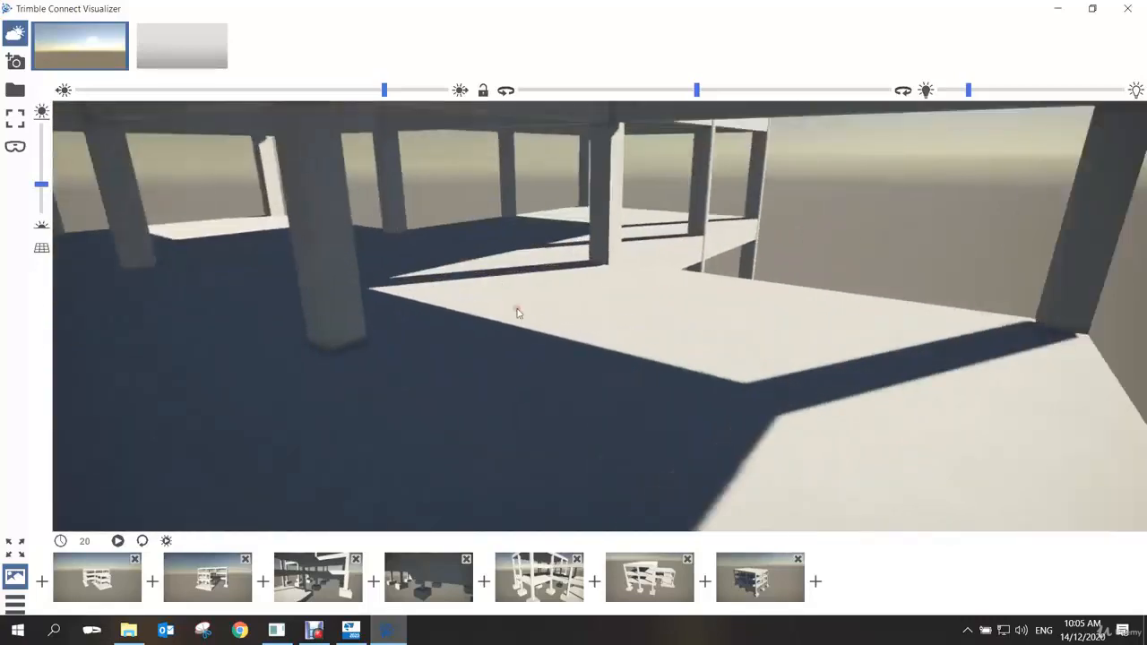
scroll(602, 199, up, 5)
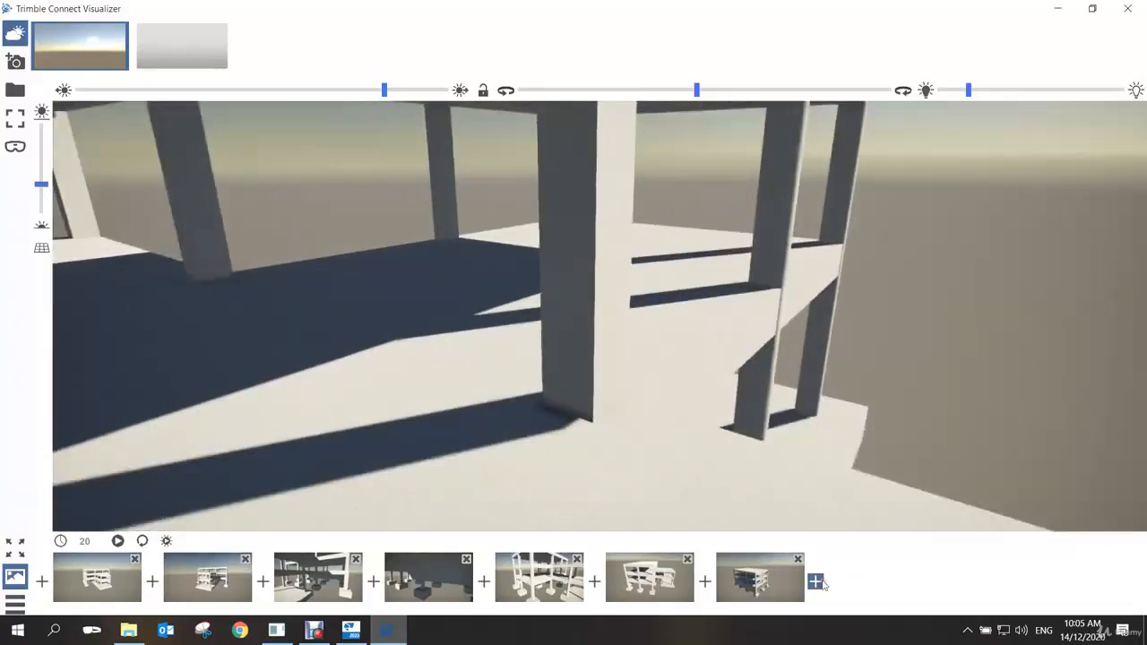
click(815, 583)
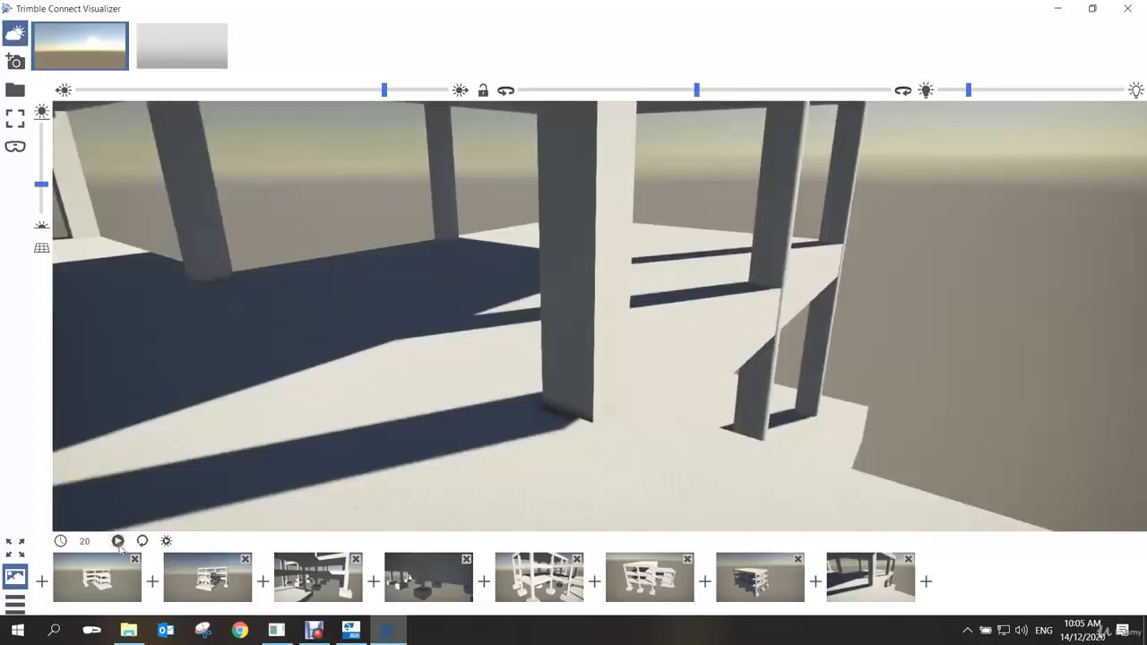
click(118, 541)
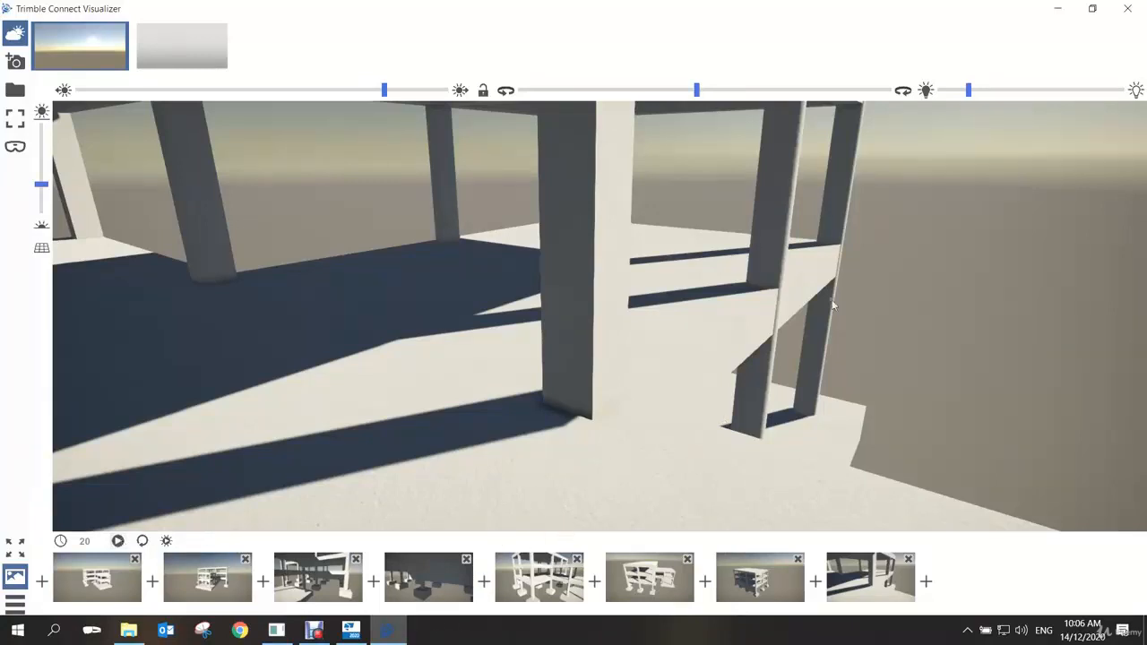
click(1128, 11)
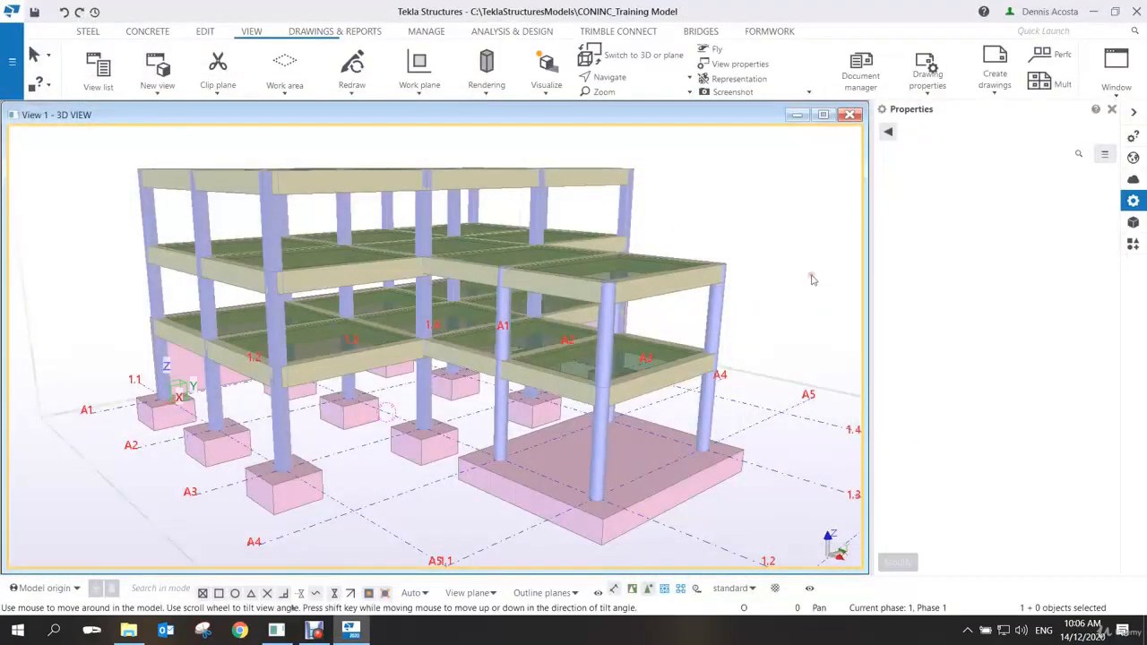
Set the 3D view's projection to Orthogonal and its color and transparency representation to standard
middle_drag(808, 352, 723, 340)
double_click(710, 294)
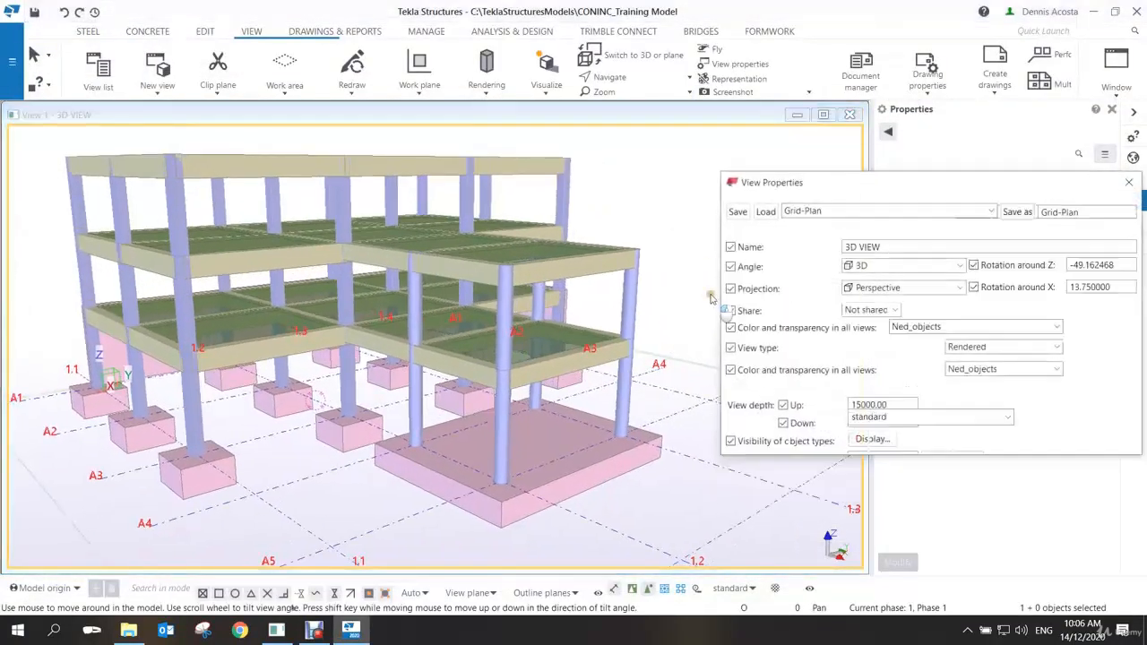
click(930, 289)
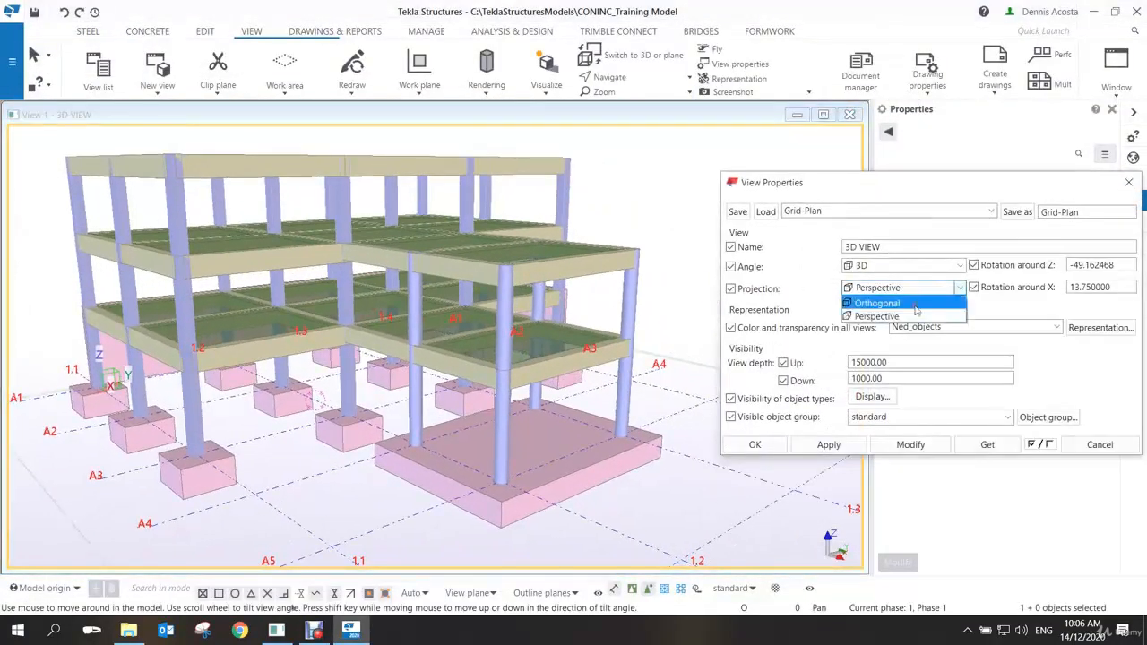
click(906, 303)
click(910, 445)
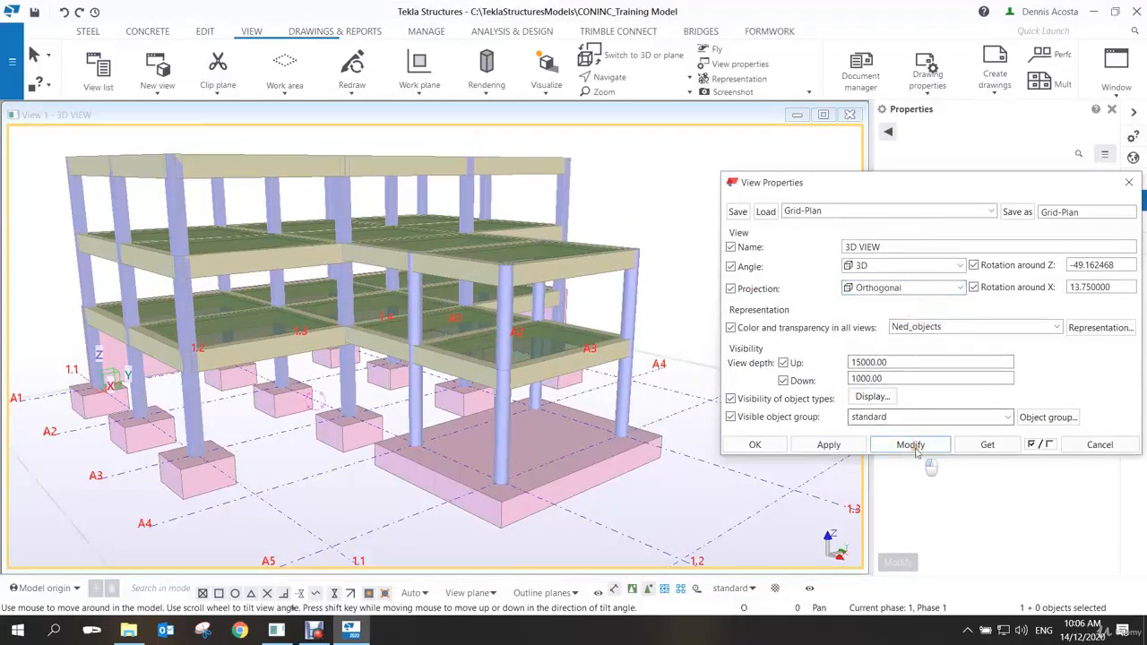
click(932, 328)
click(908, 342)
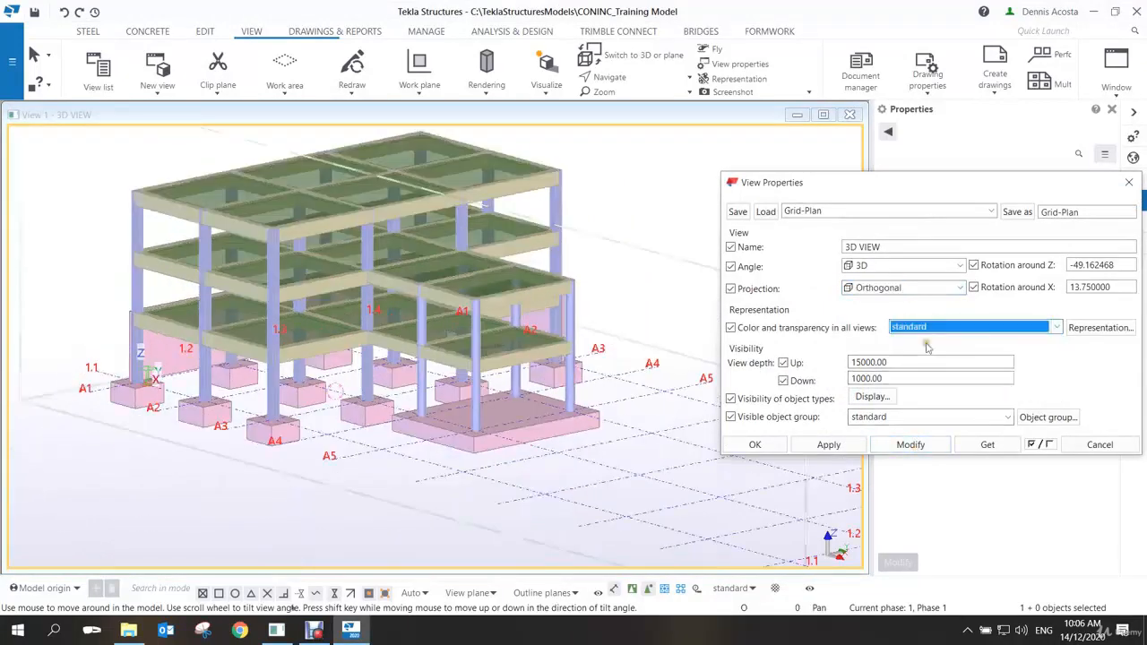
click(911, 444)
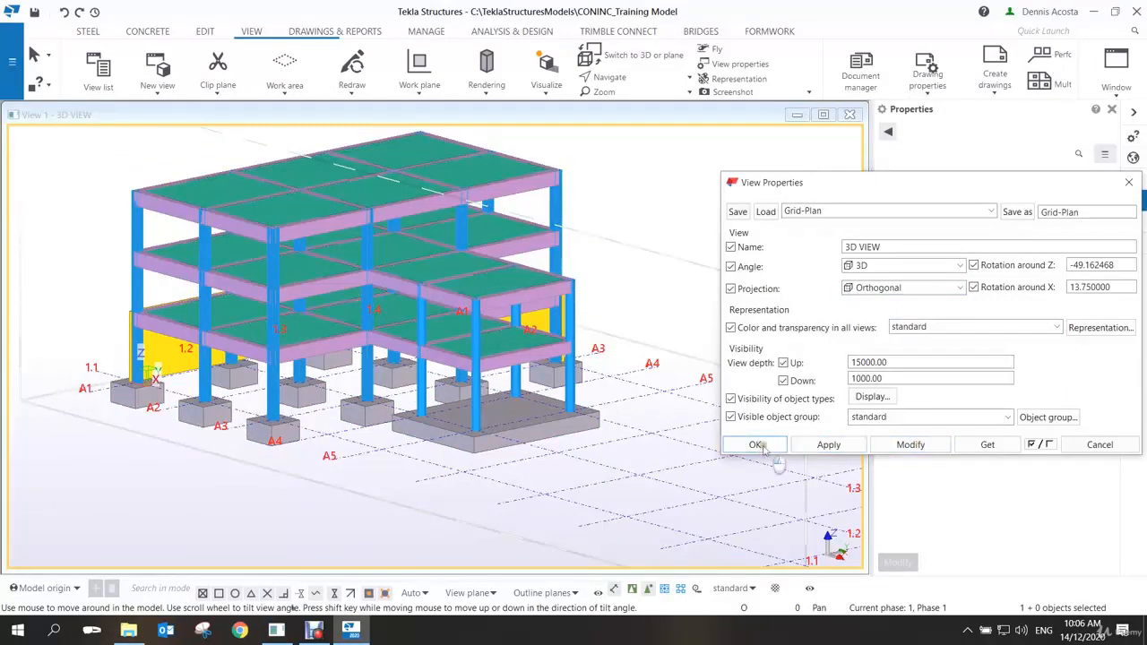
click(754, 445)
scroll(554, 387, down, 3)
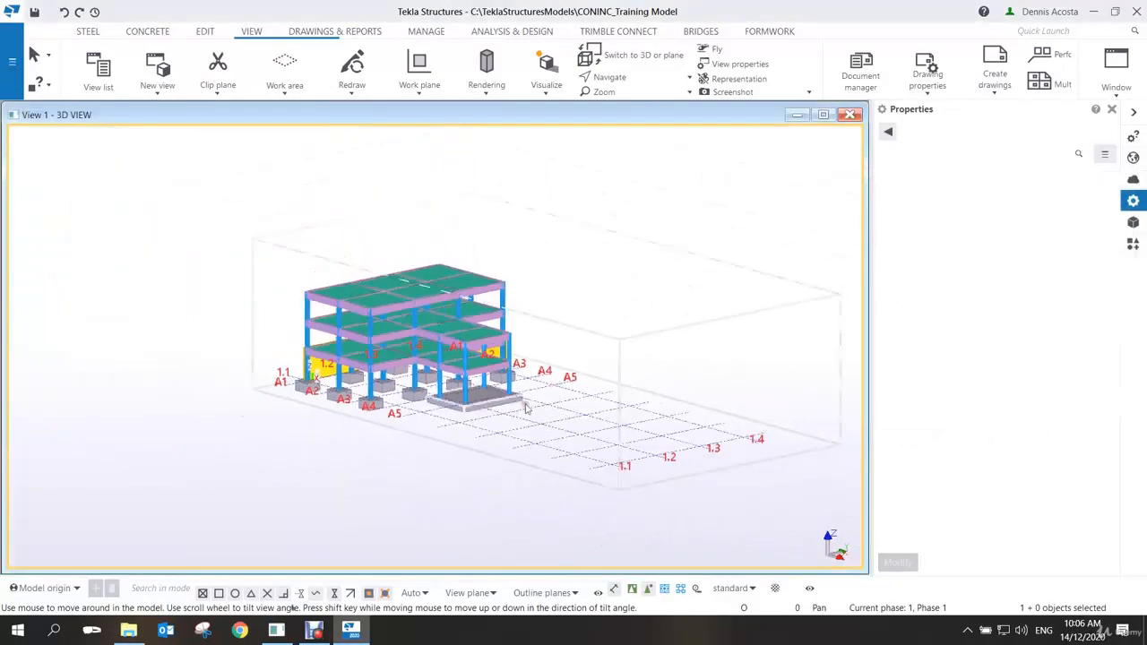
ctrl+middle_drag(556, 400, 653, 424)
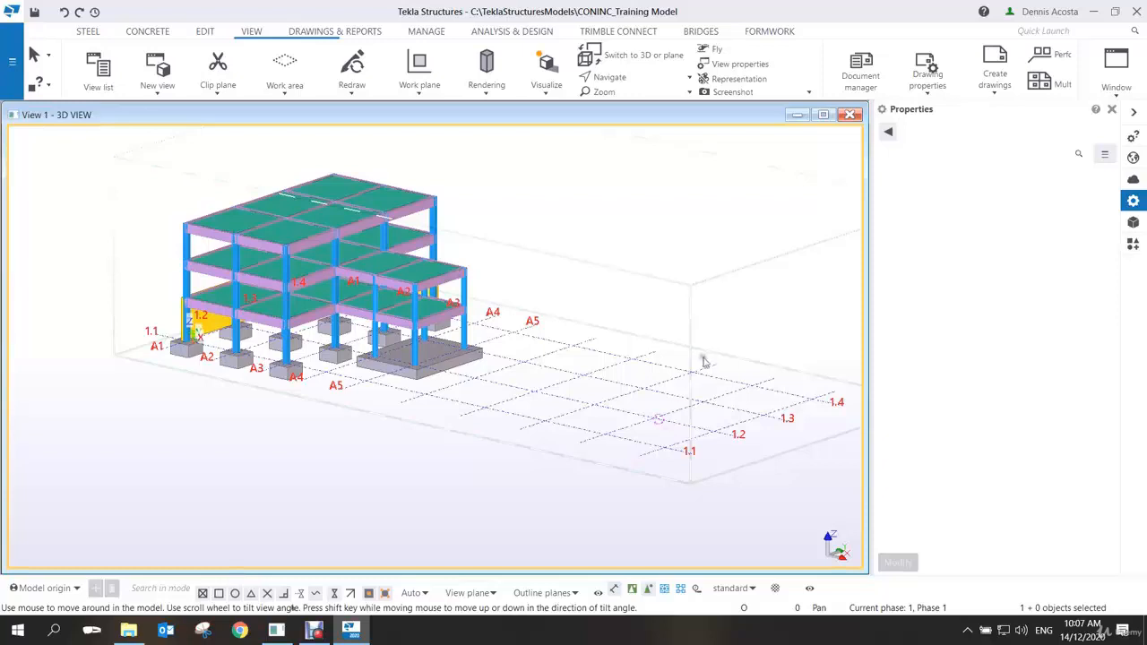
middle_drag(568, 357, 574, 371)
scroll(676, 405, up, 3)
middle_drag(687, 407, 627, 400)
scroll(663, 404, down, 2)
scroll(665, 403, down, 1)
scroll(617, 406, up, 3)
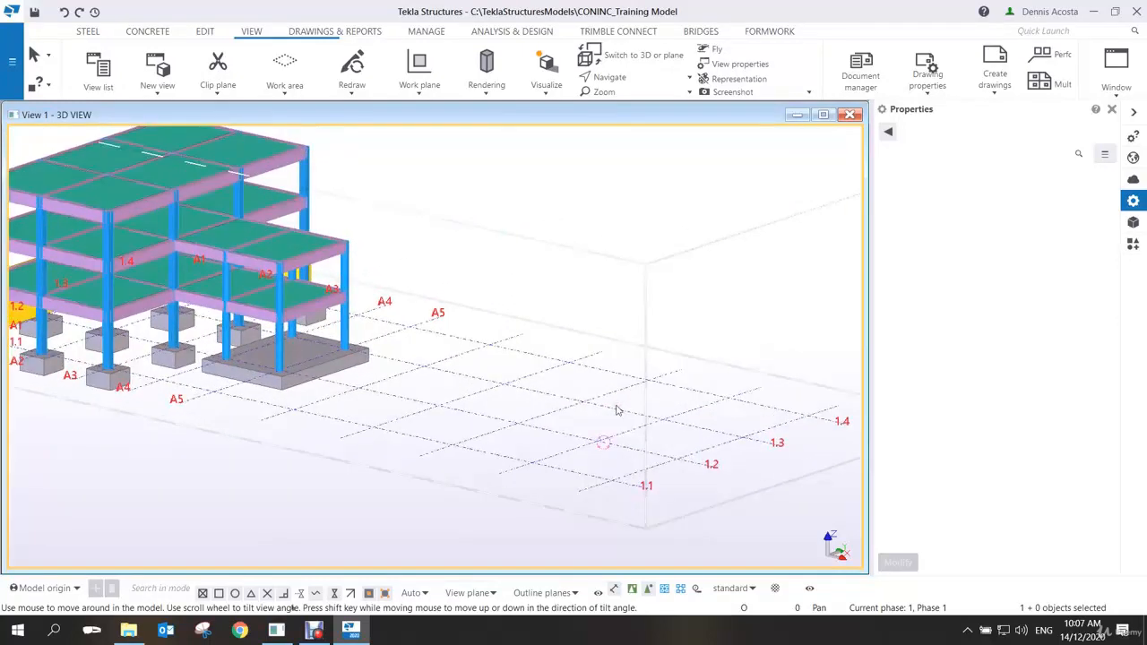
scroll(616, 405, down, 2)
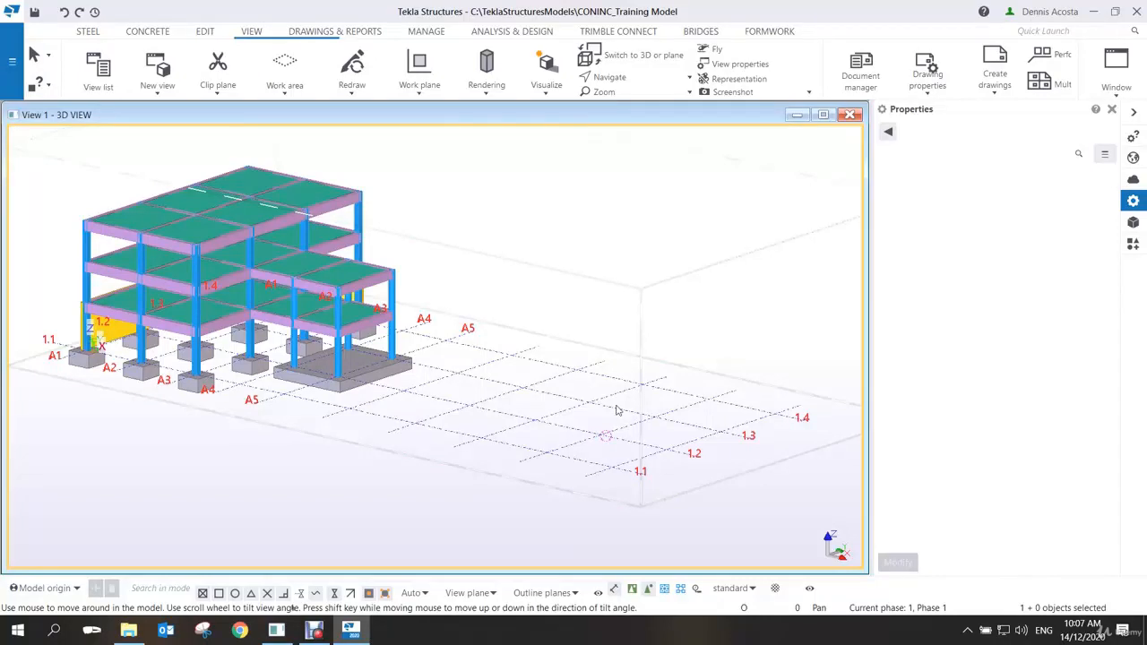
middle_drag(575, 327, 652, 337)
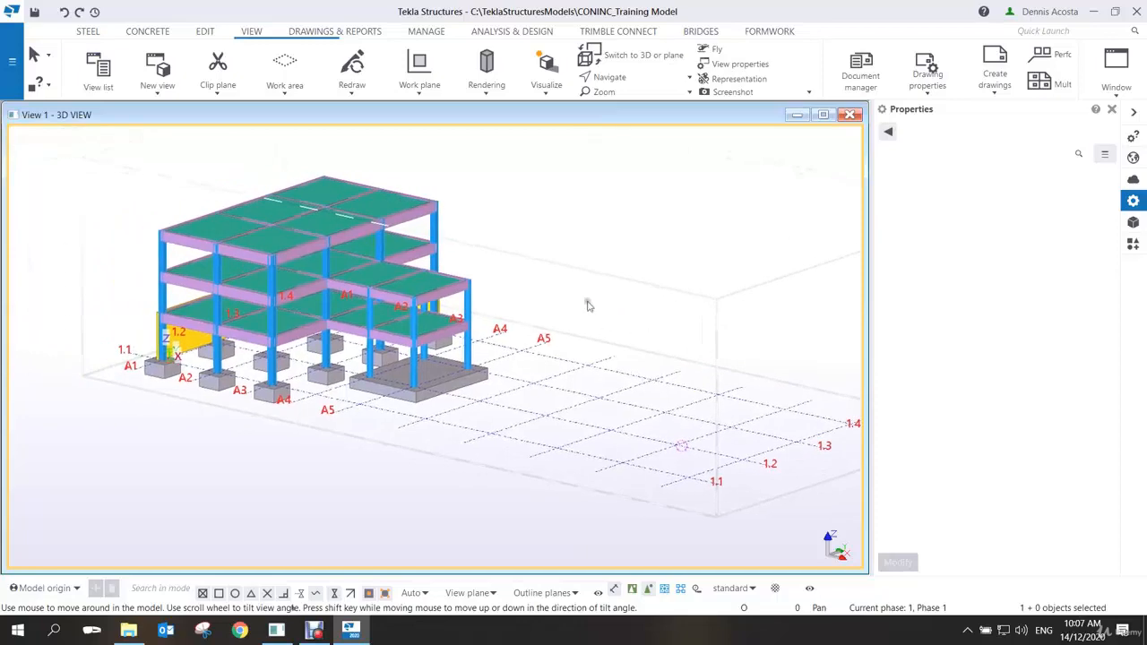
Start a new view filter for the 3D view with a Part Name Equals SLAB rule, picking the value from a model slab
double_click(577, 292)
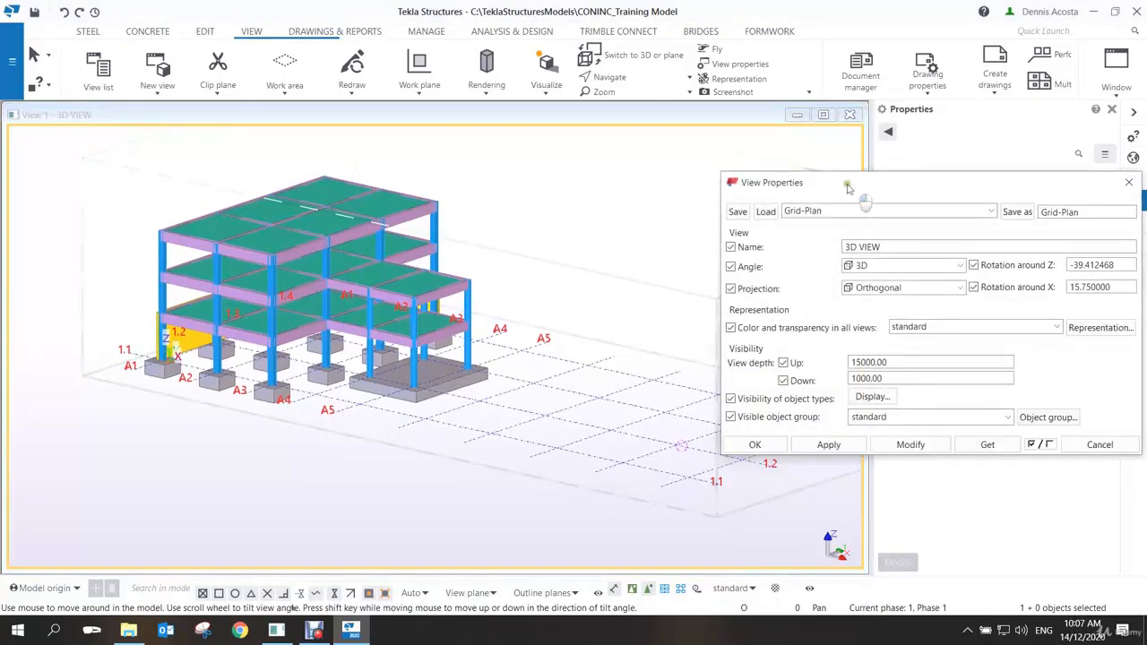
drag(852, 191, 666, 168)
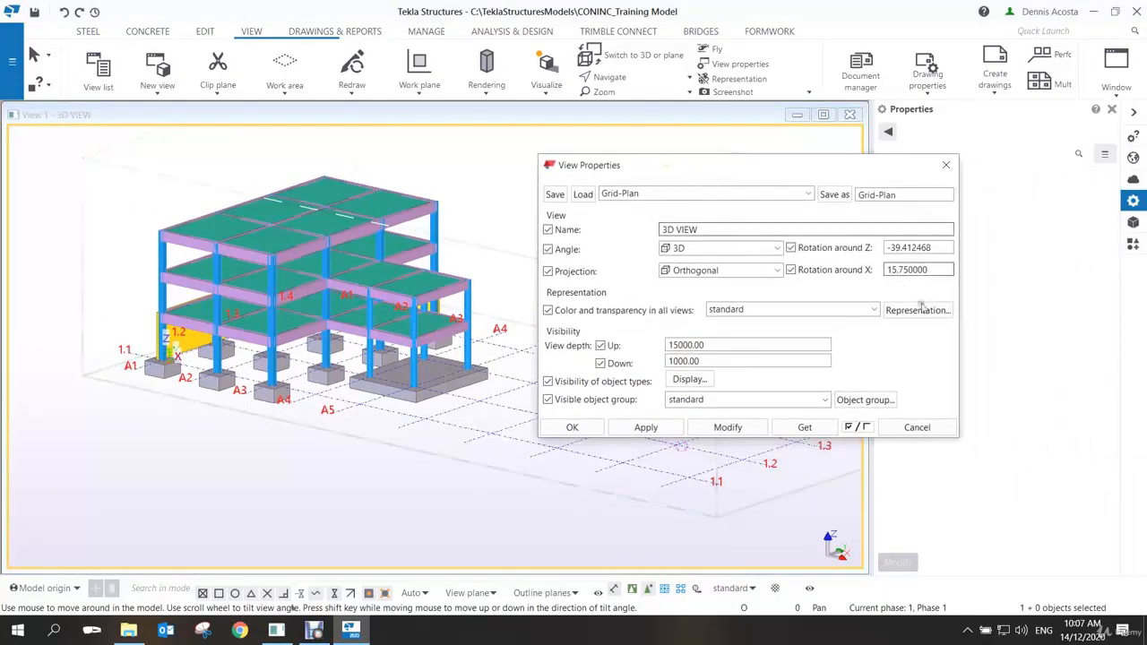
click(872, 402)
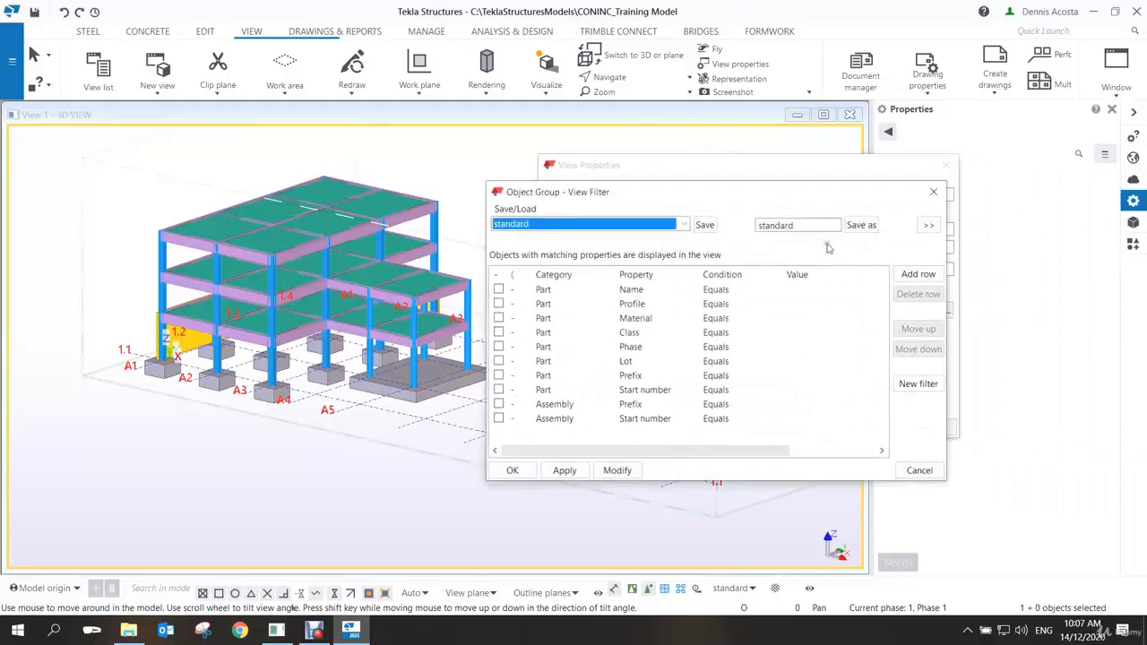
click(912, 391)
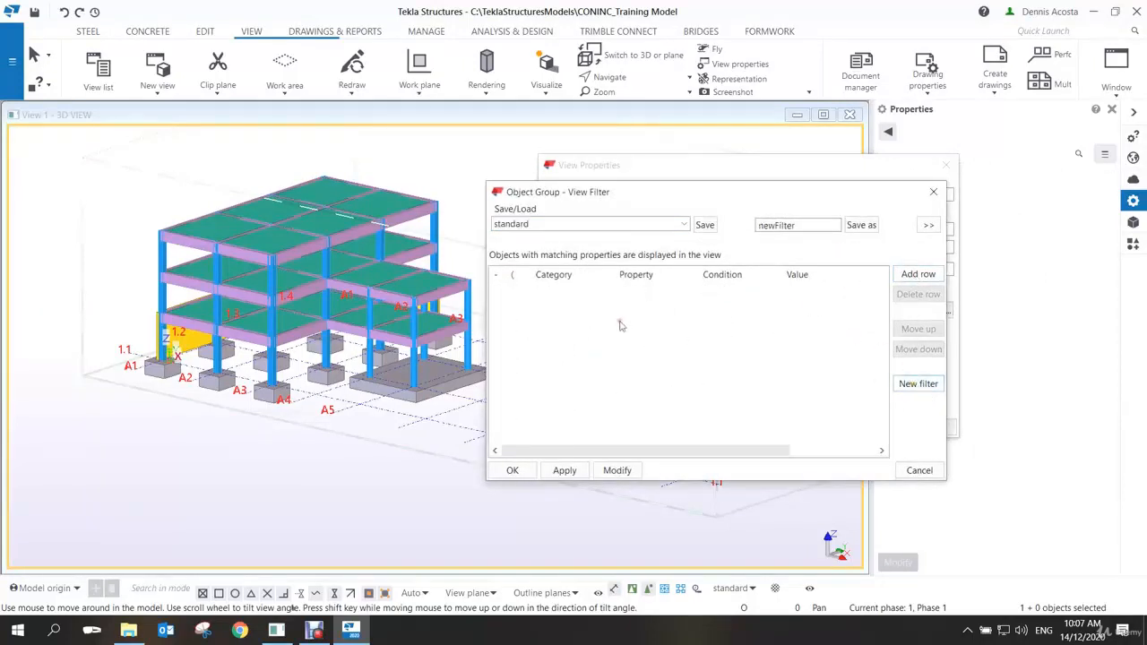
click(919, 273)
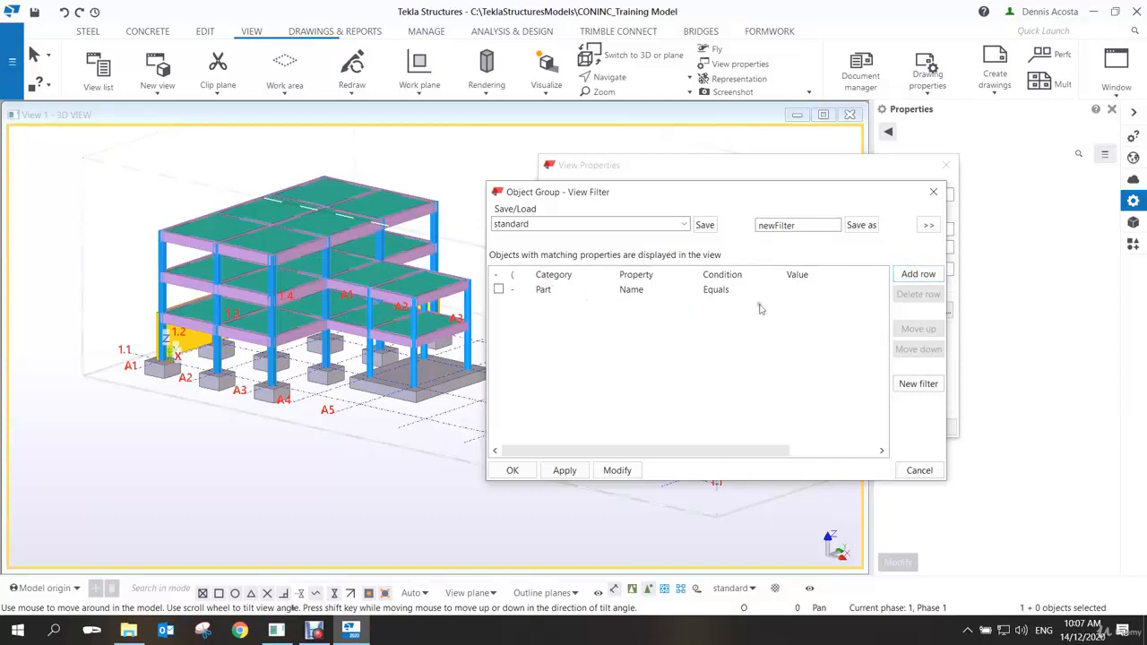
click(815, 298)
click(881, 289)
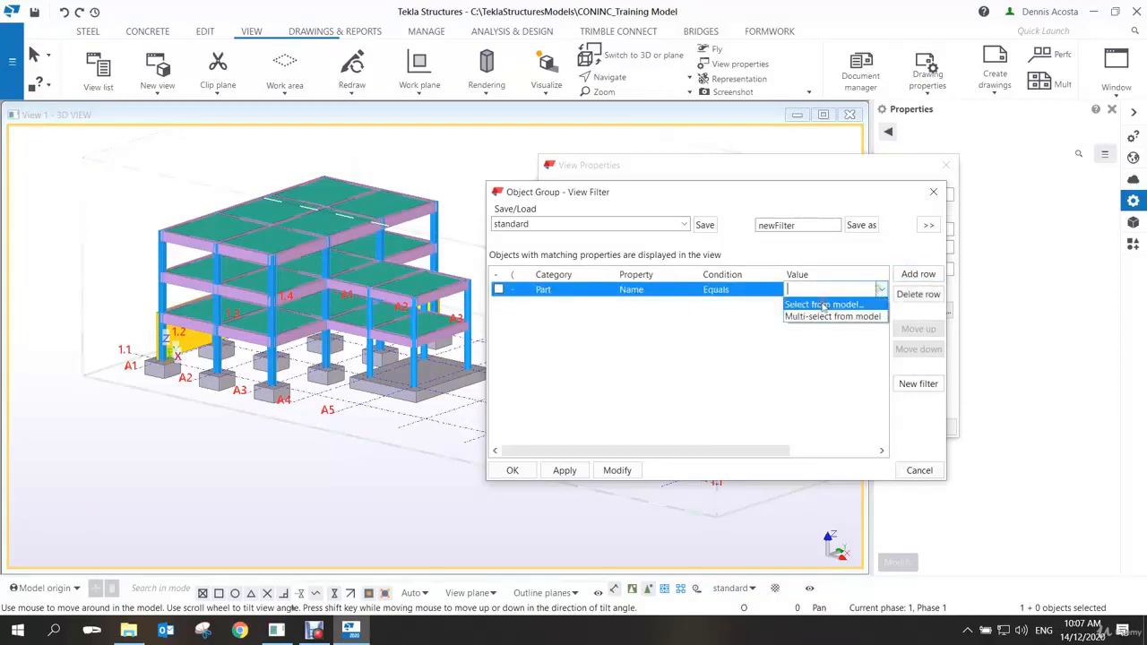
click(823, 304)
click(363, 268)
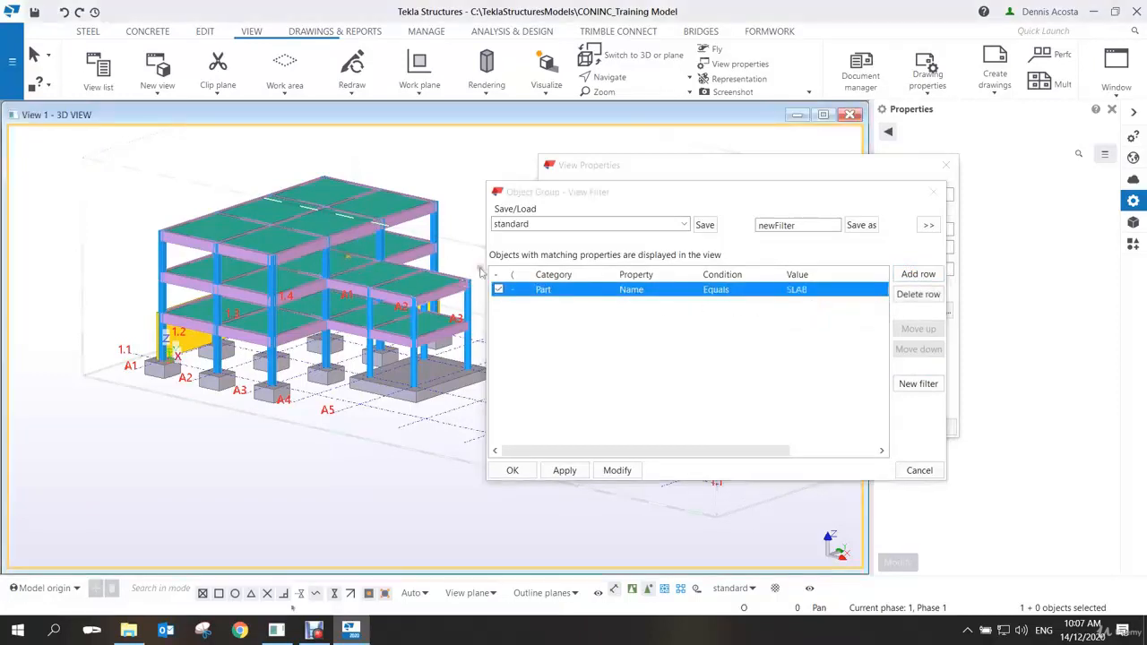
Add a second Part Name Equals WALL rule by picking a wall in the model, and apply the filter to the view
click(918, 275)
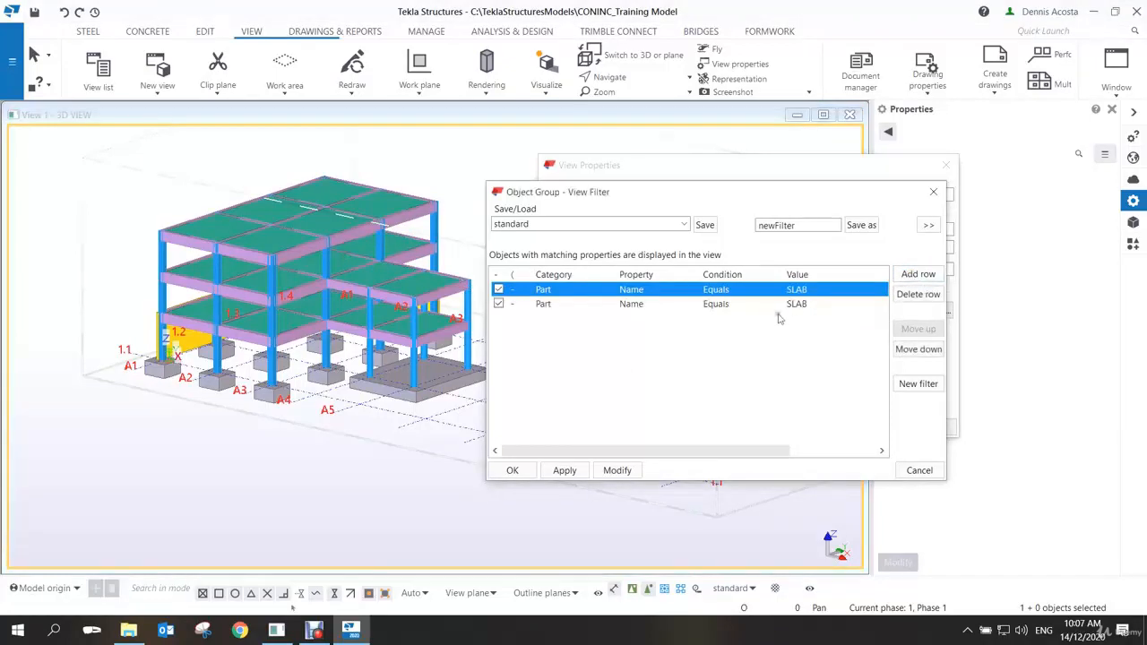
click(809, 305)
click(881, 304)
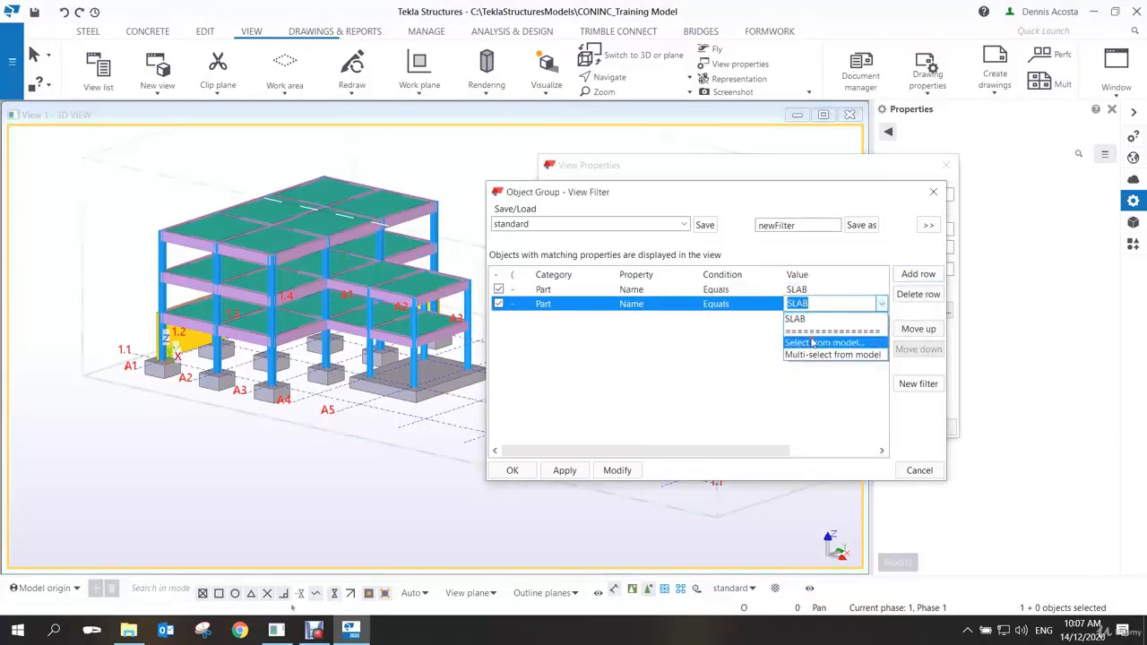
click(811, 342)
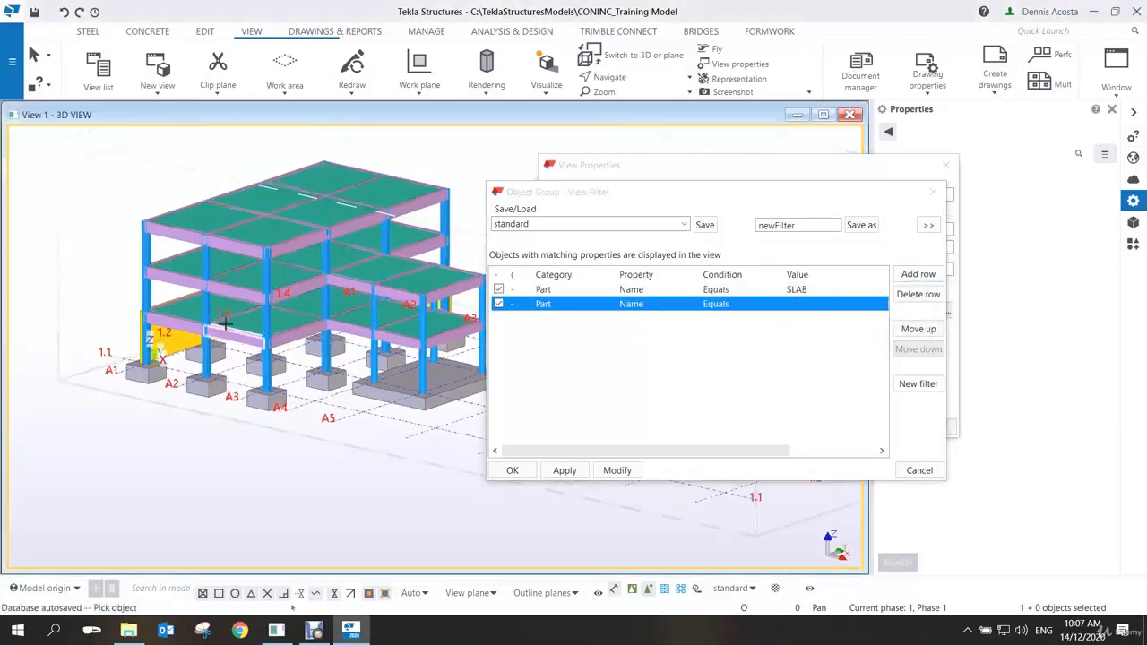
click(168, 337)
click(617, 470)
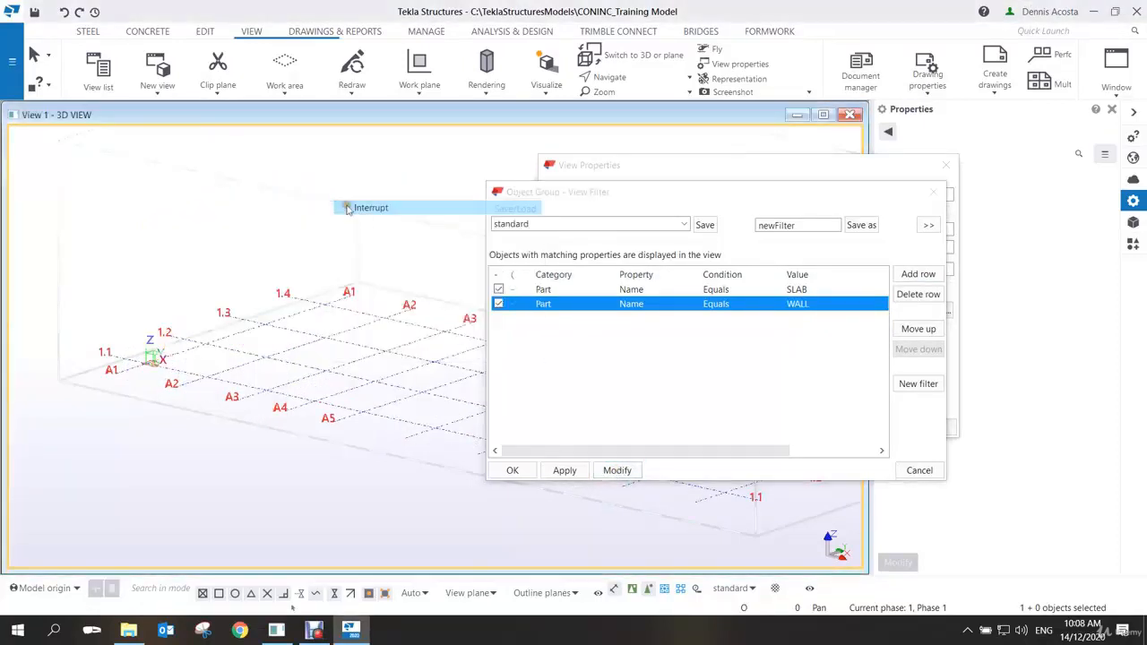
Set the logical operator of the SLAB rule to Or and apply the filter to the view
drag(753, 450, 837, 450)
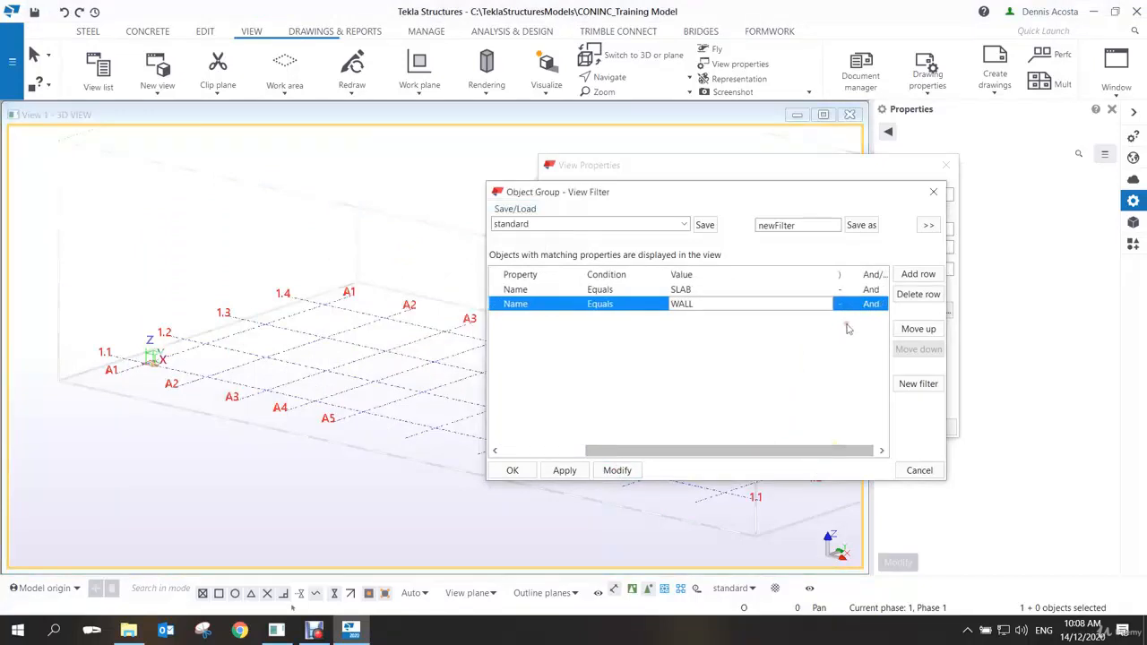
click(872, 291)
click(873, 291)
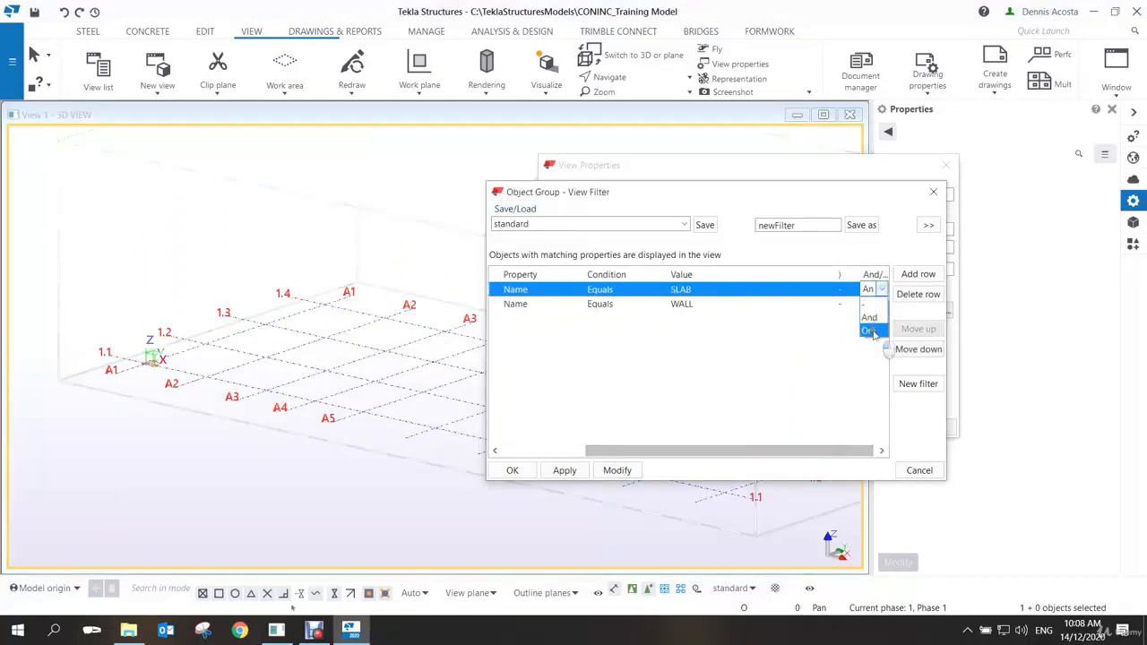
click(874, 320)
click(621, 470)
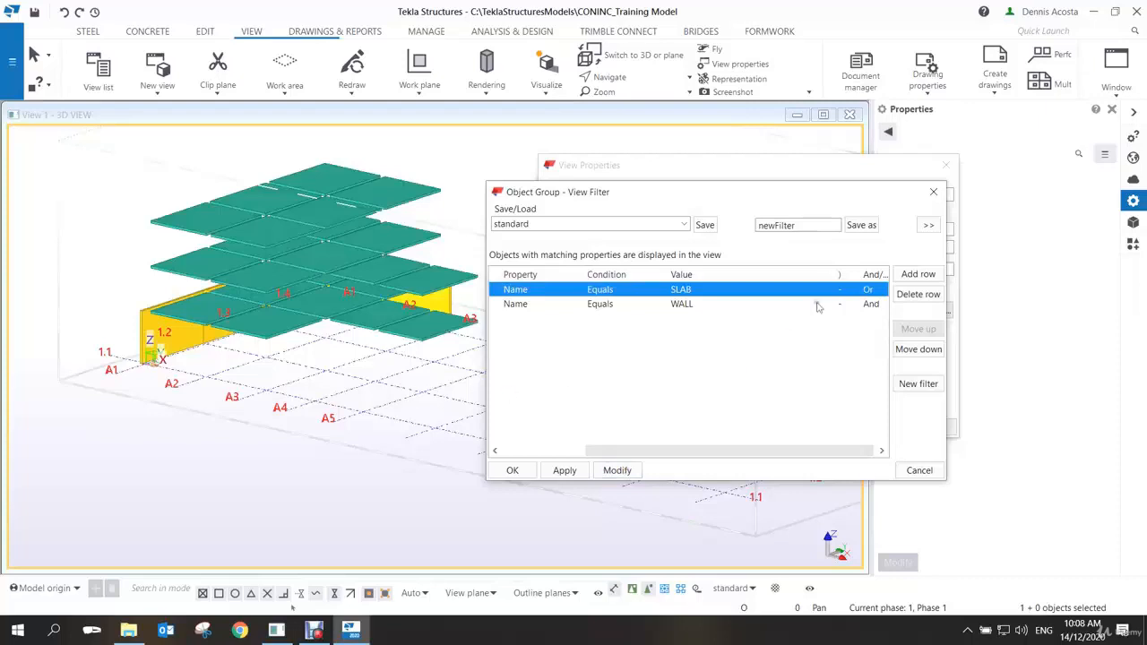
Narrow the filter table's Value column and delete the WALL rule
drag(810, 451, 820, 459)
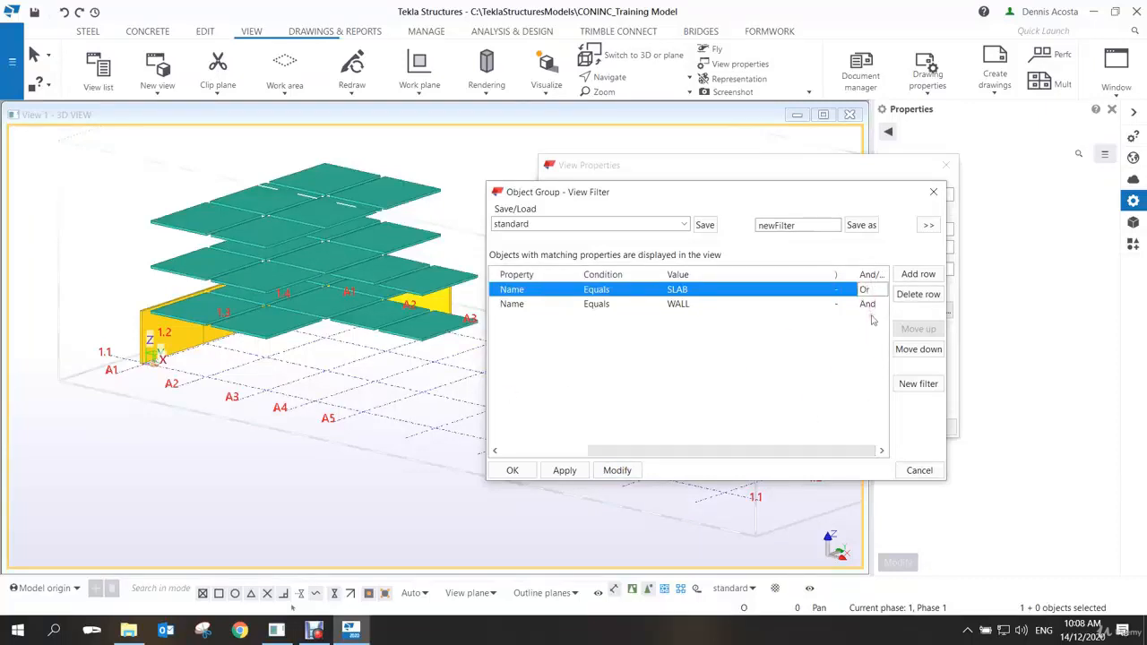
drag(832, 274, 802, 273)
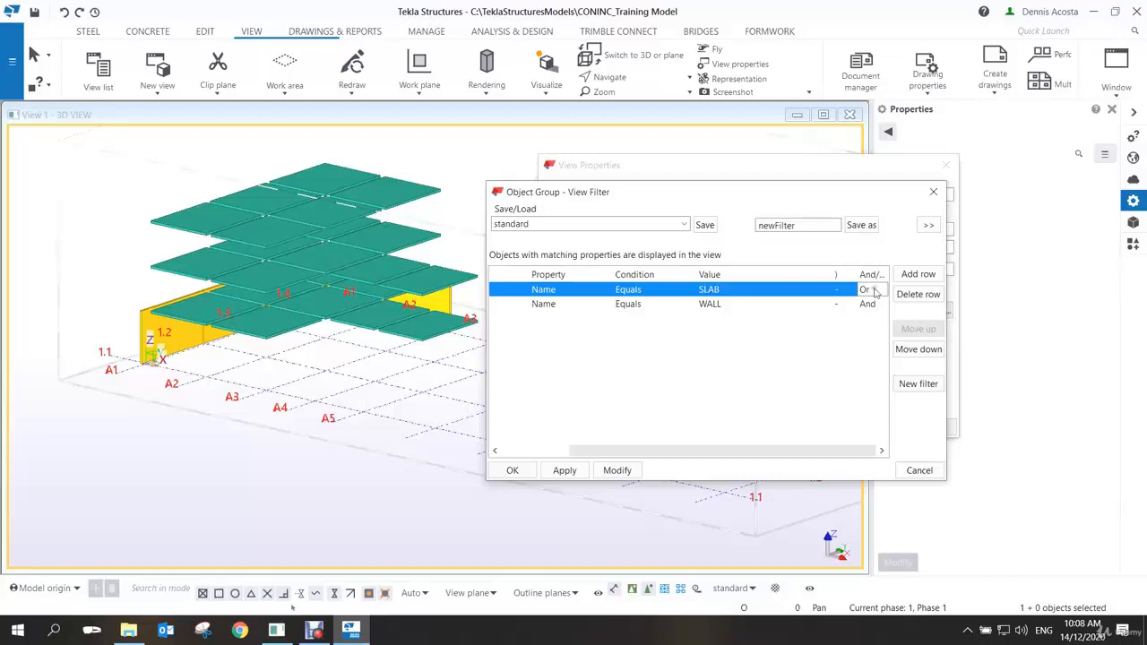
click(817, 307)
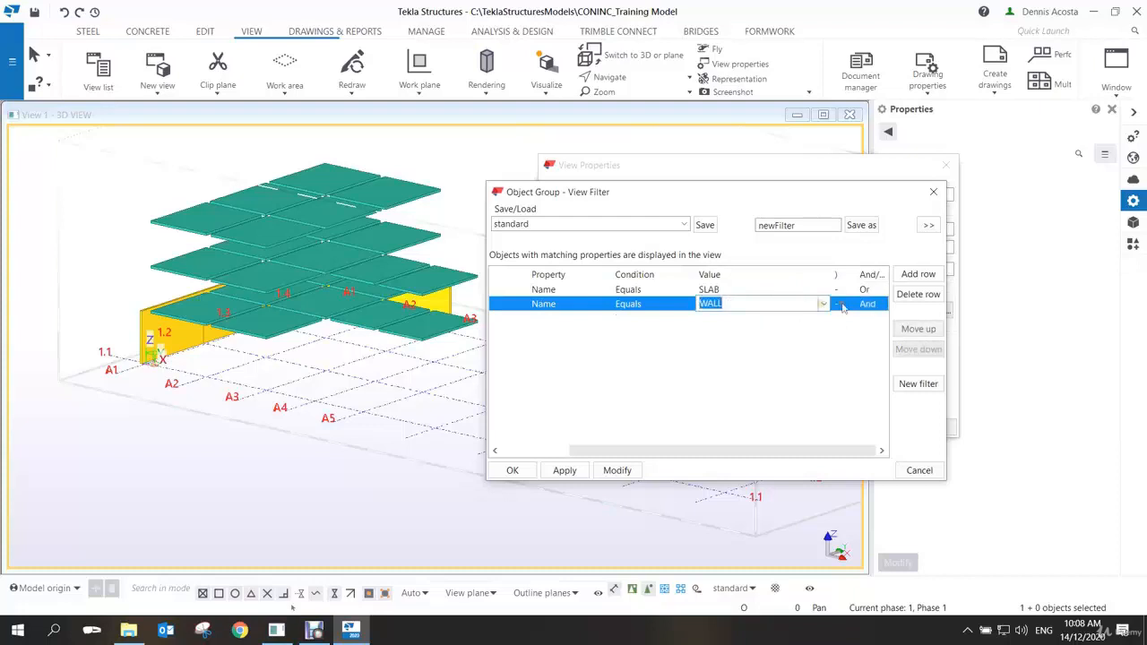
click(919, 295)
Change the remaining name rule's value to SLAB WALL and apply the filter to the view
click(743, 290)
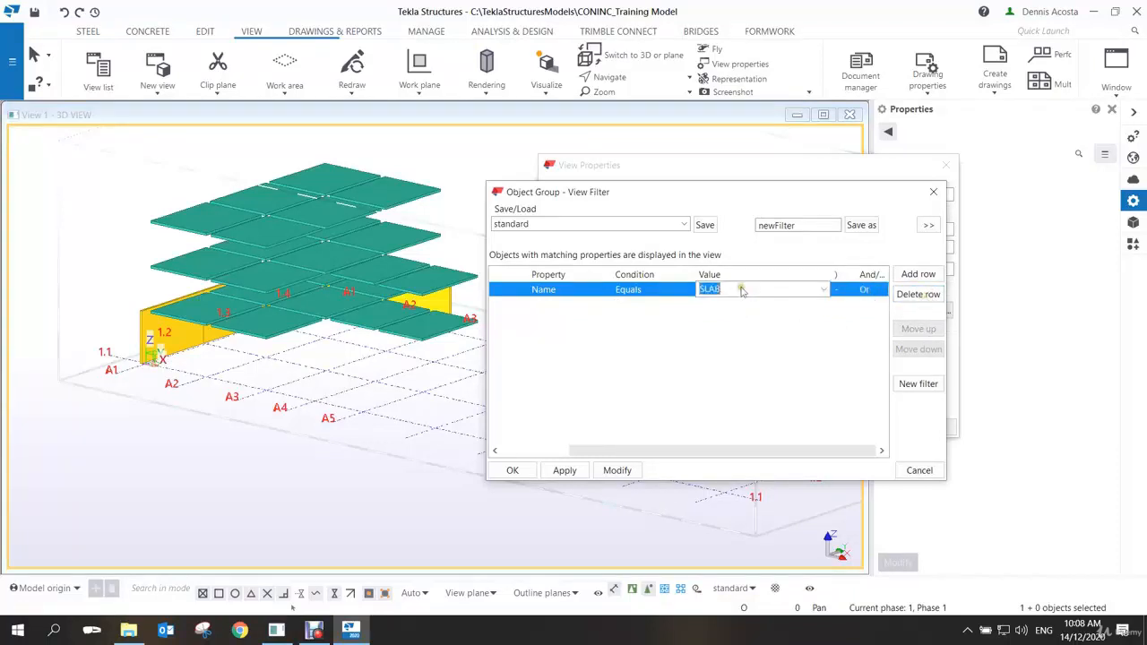
click(743, 291)
text(wall)
key(BackSpace)
key(BackSpace)
key(BackSpace)
key(BackSpace)
text(WALL)
key(BackSpace)
key(BackSpace)
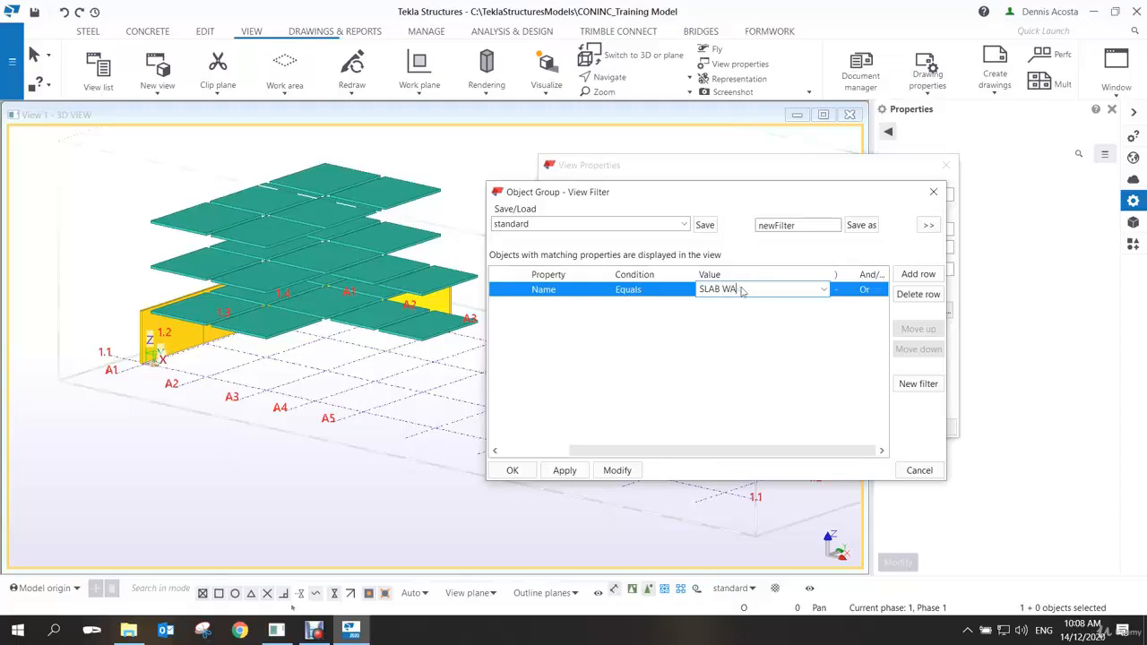
text(LL)
click(618, 471)
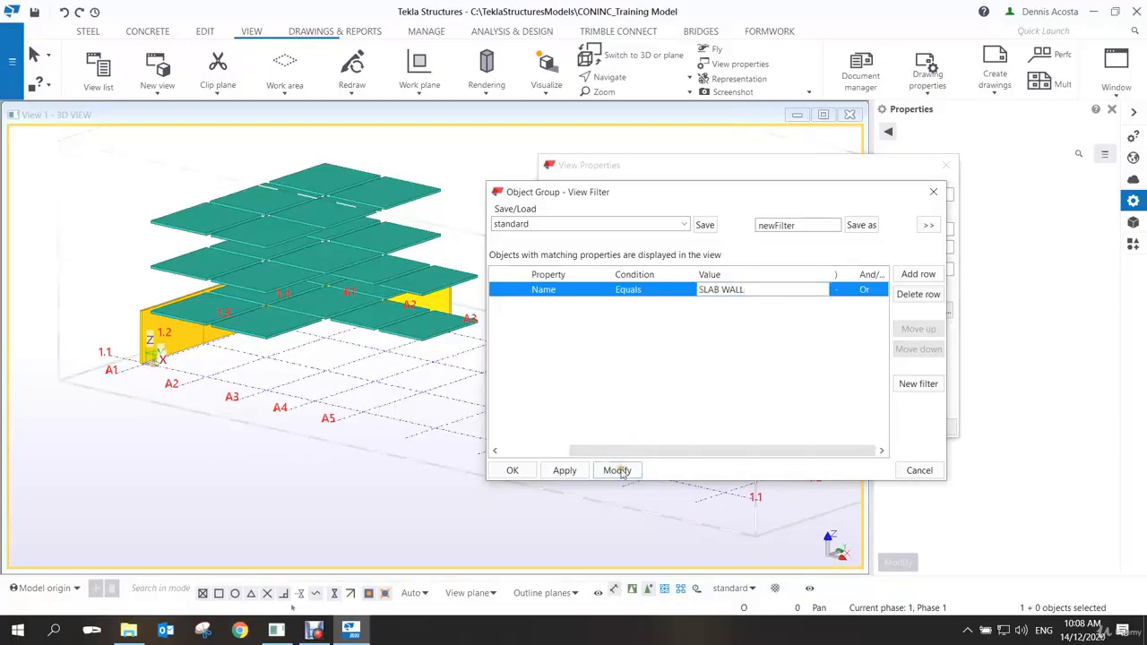
Extend the name rule's value to SLAB WALL COLUMN and apply the filter to the view
click(766, 290)
click(760, 292)
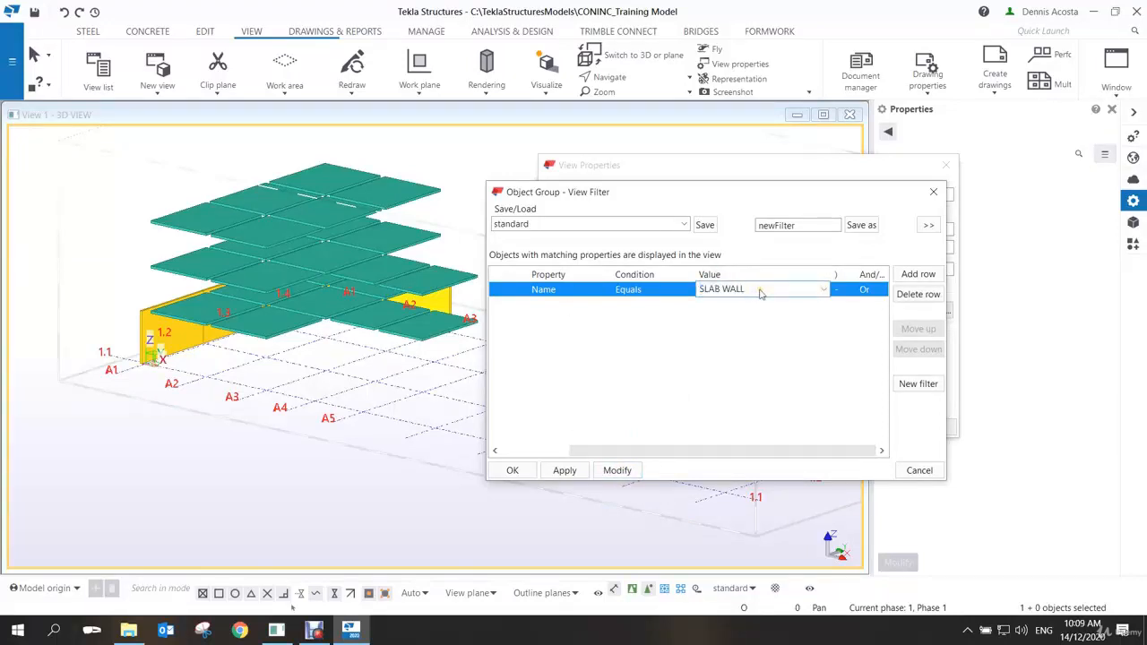
text(COLUMN)
click(630, 470)
click(619, 470)
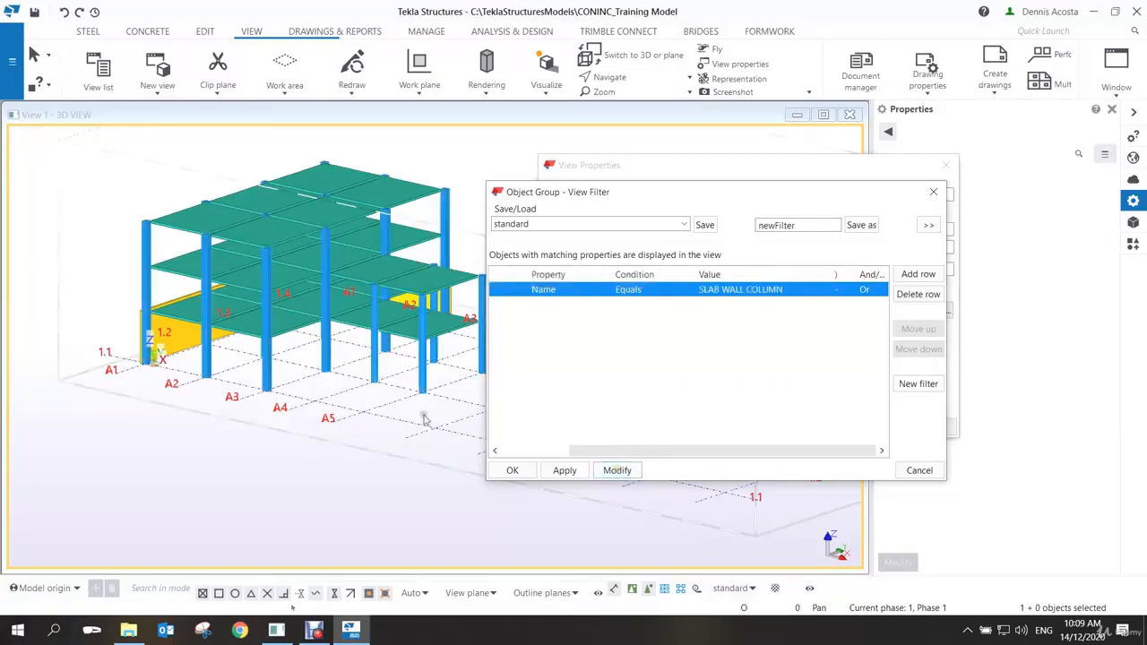
middle_drag(368, 415, 333, 418)
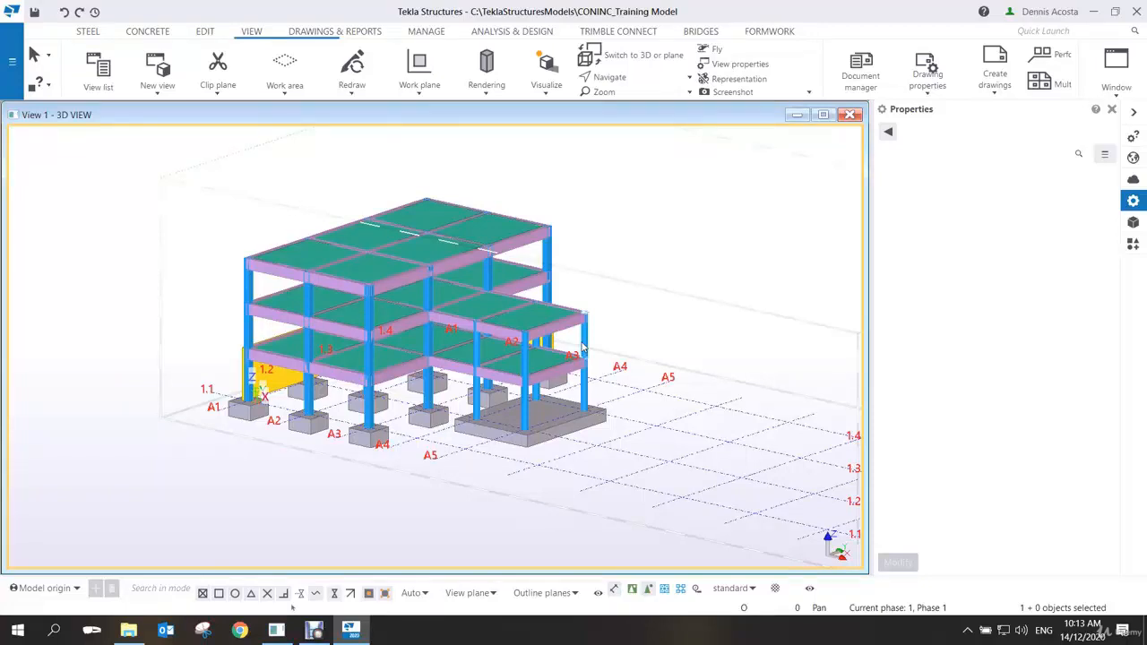
Switch the 3D view to a plan view framing the empty grid bays between grid lines 1.2 and 1.3
right_click(583, 348)
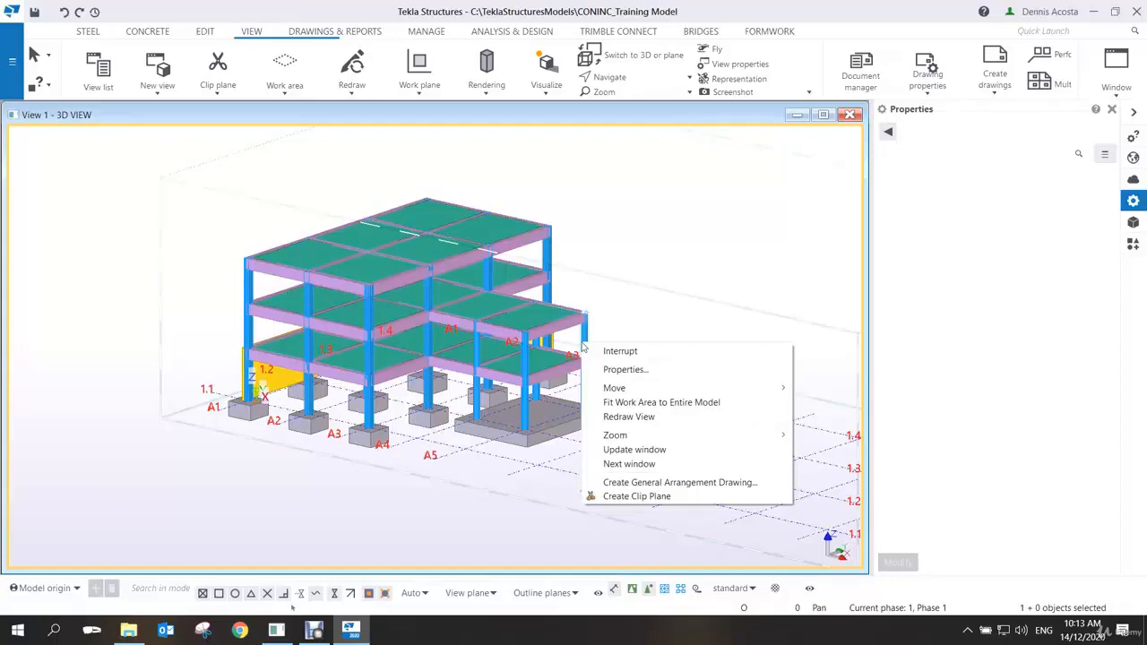
click(636, 276)
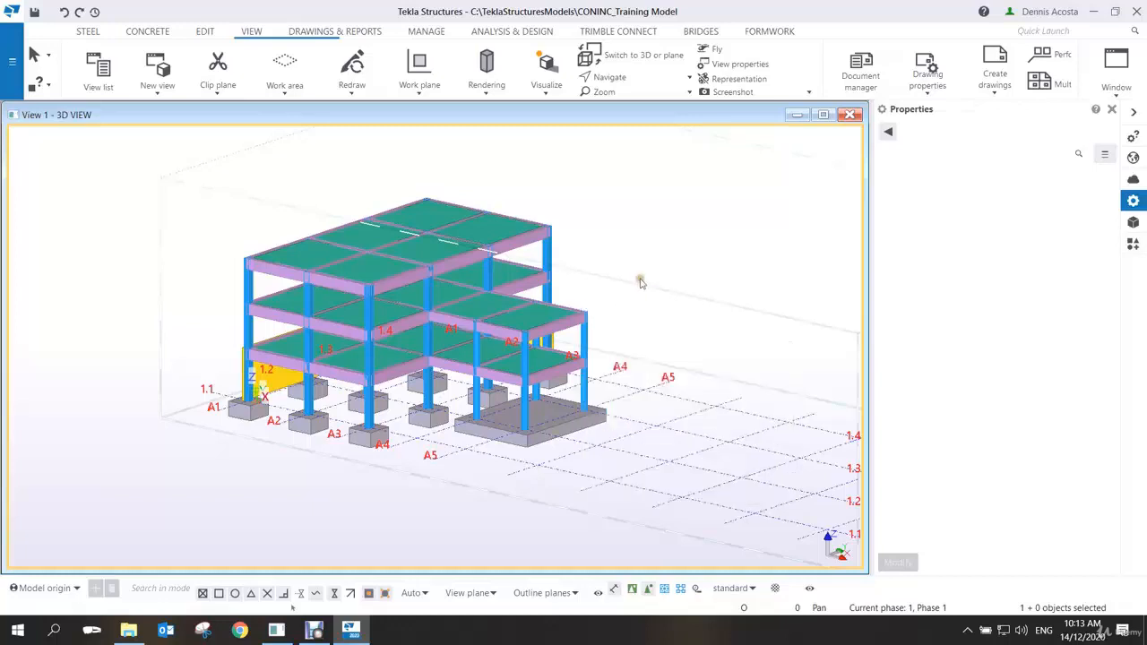
middle_drag(647, 291, 592, 275)
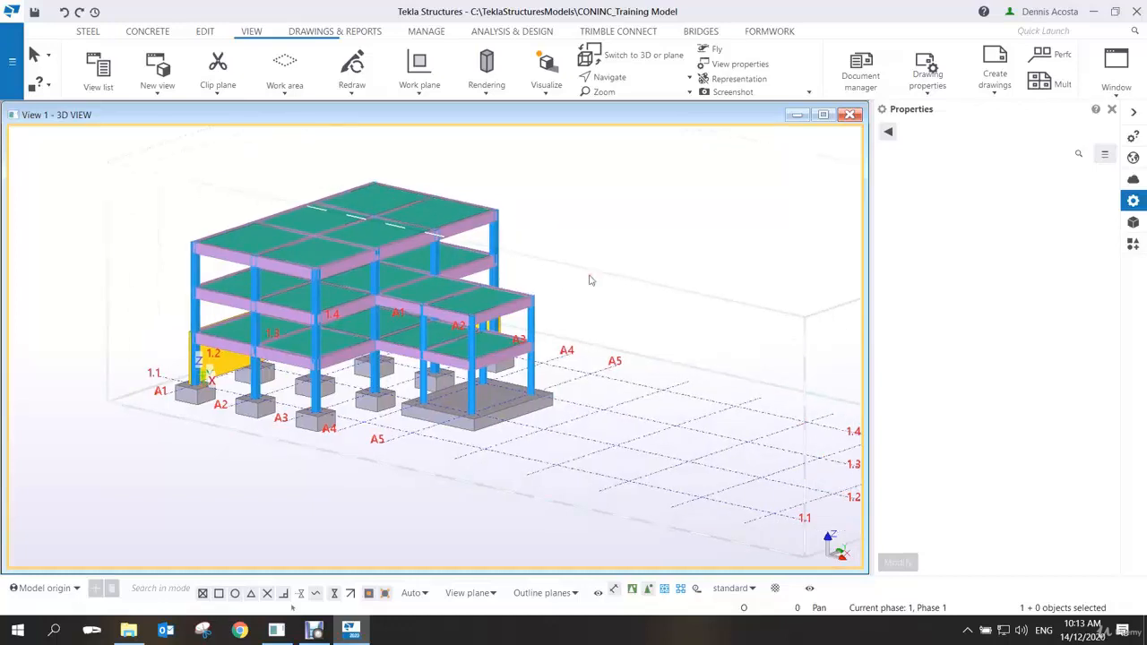
key(ctrl+p)
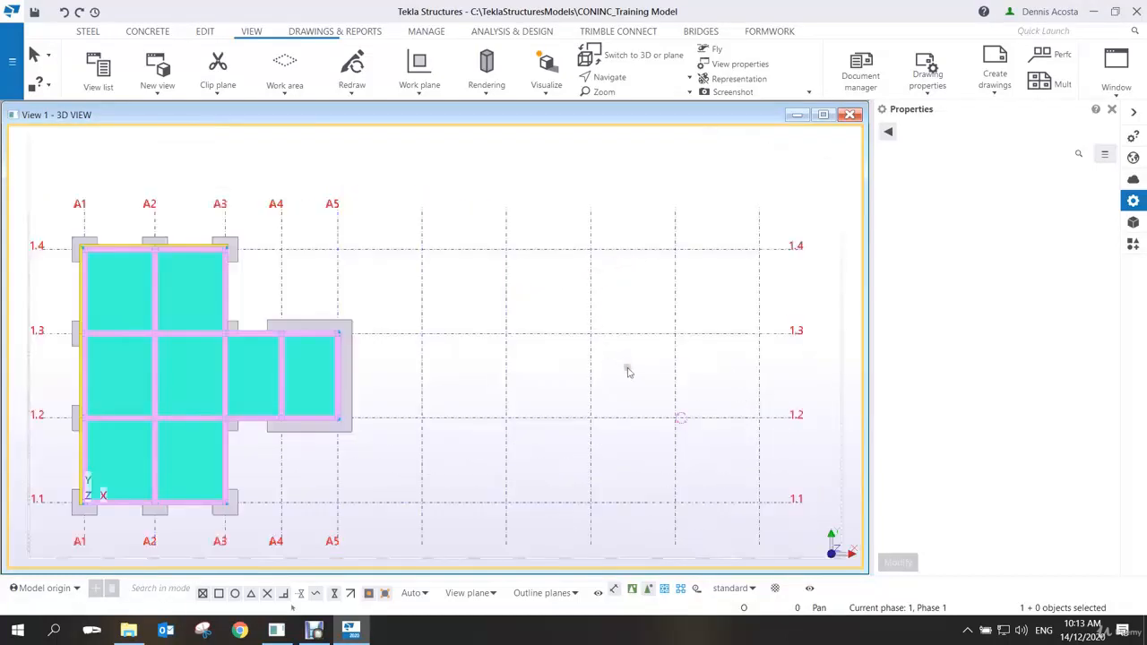
scroll(627, 372, up, 6)
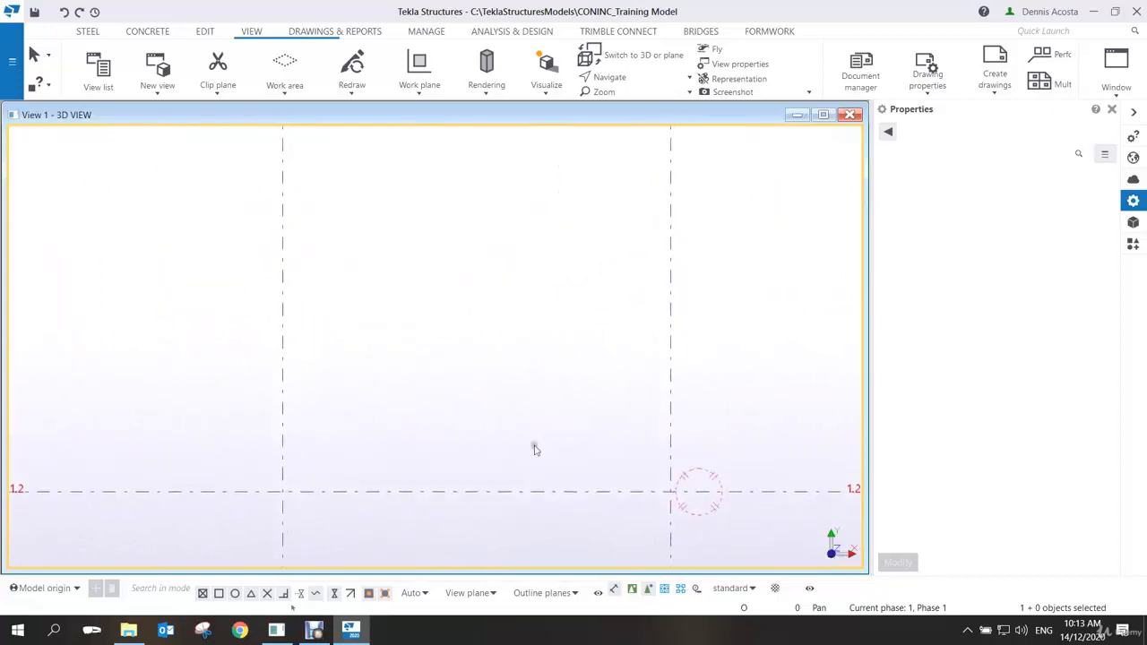
scroll(535, 444, down, 2)
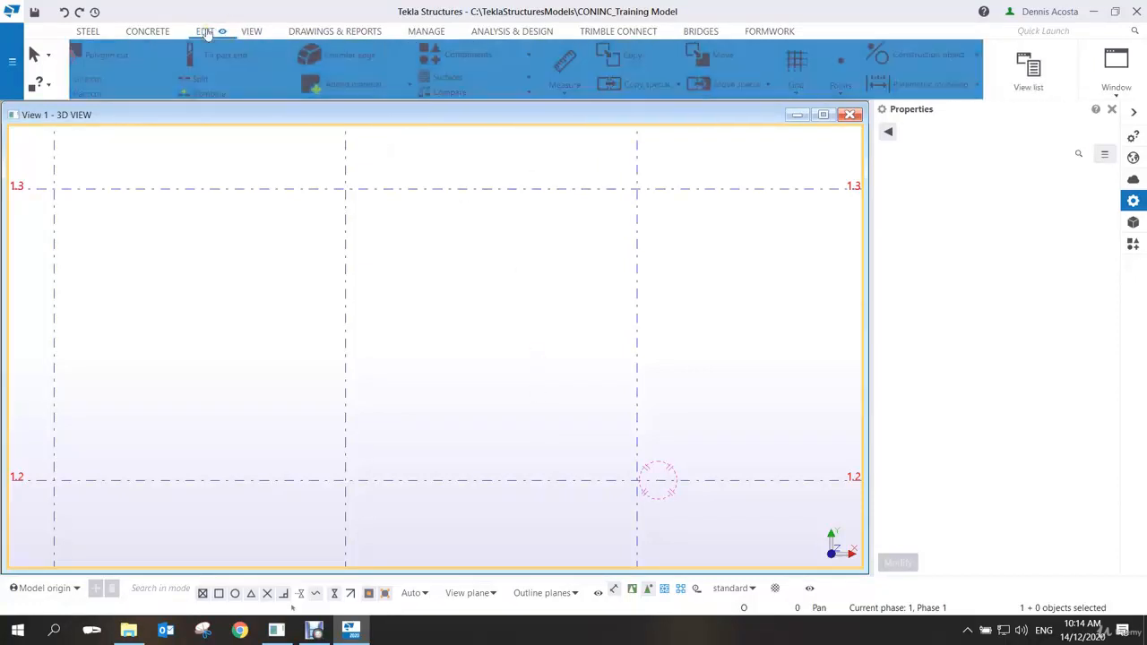
Place one divided line point on the diagonal of an empty grid bay between lines 1.3 and 1.2, and delete it
click(206, 34)
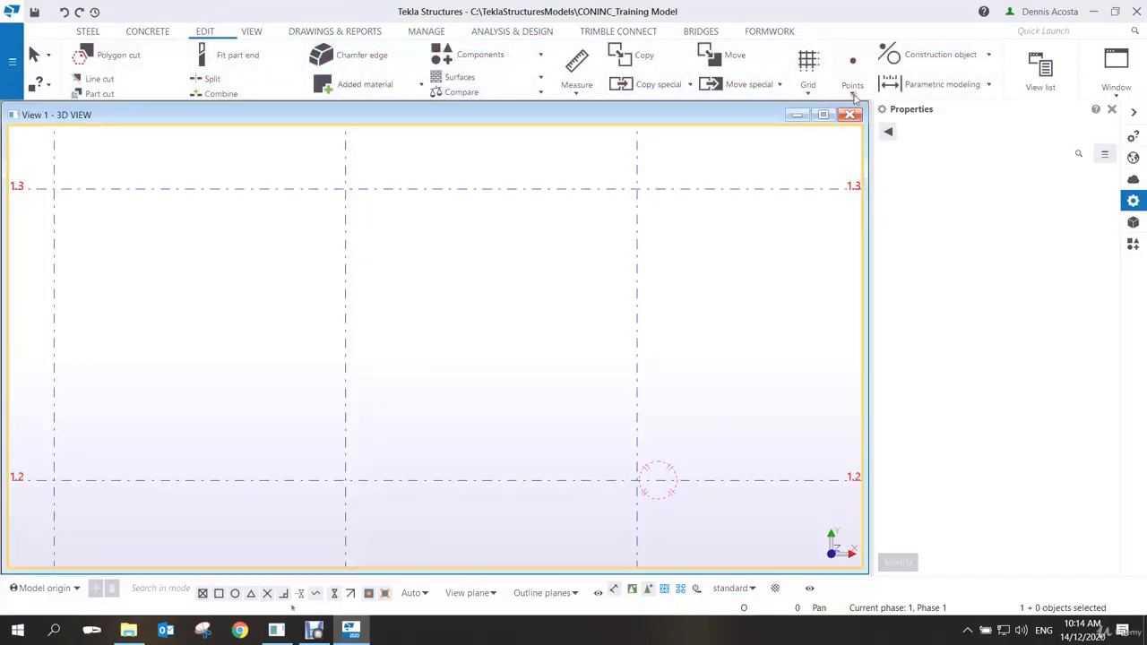
click(853, 89)
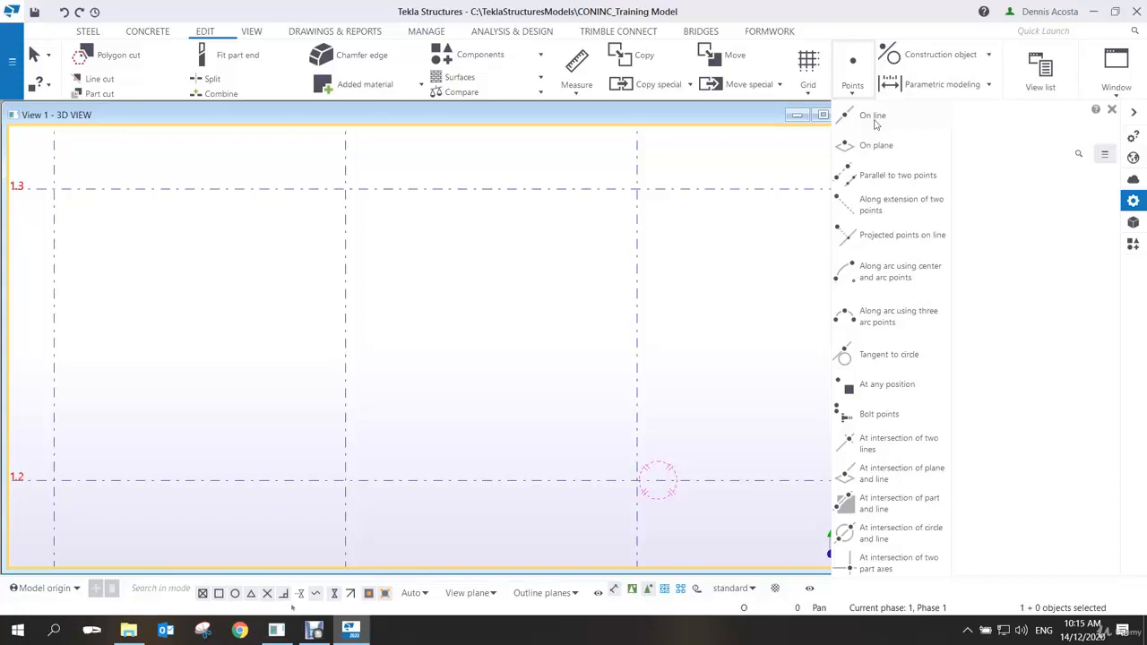
click(873, 119)
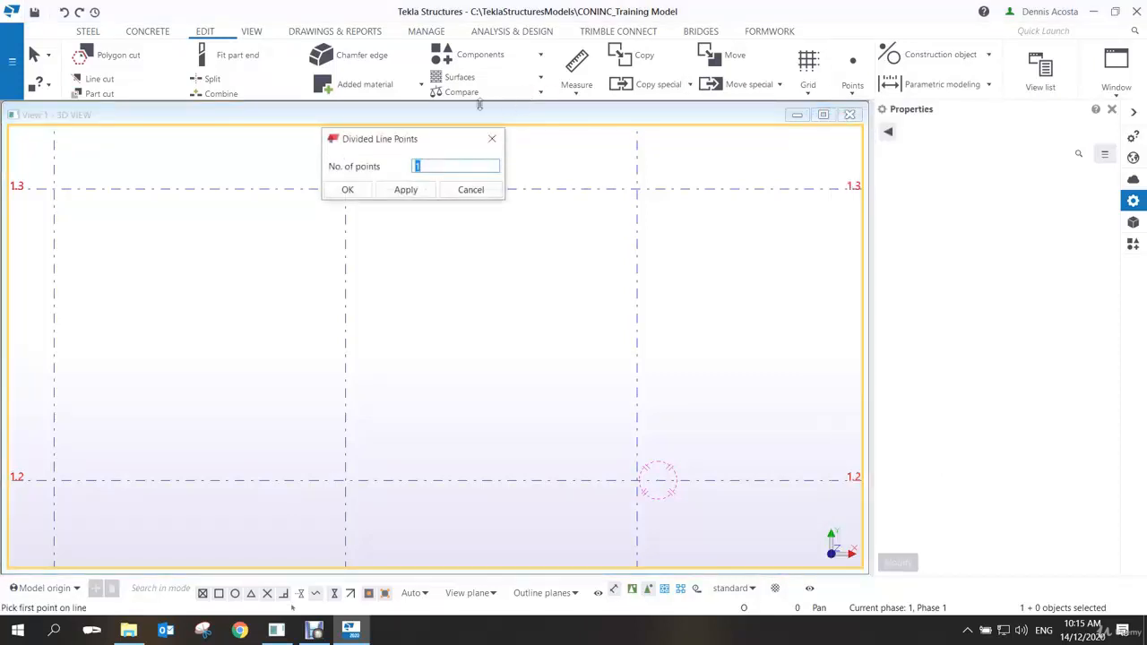
drag(455, 138, 777, 306)
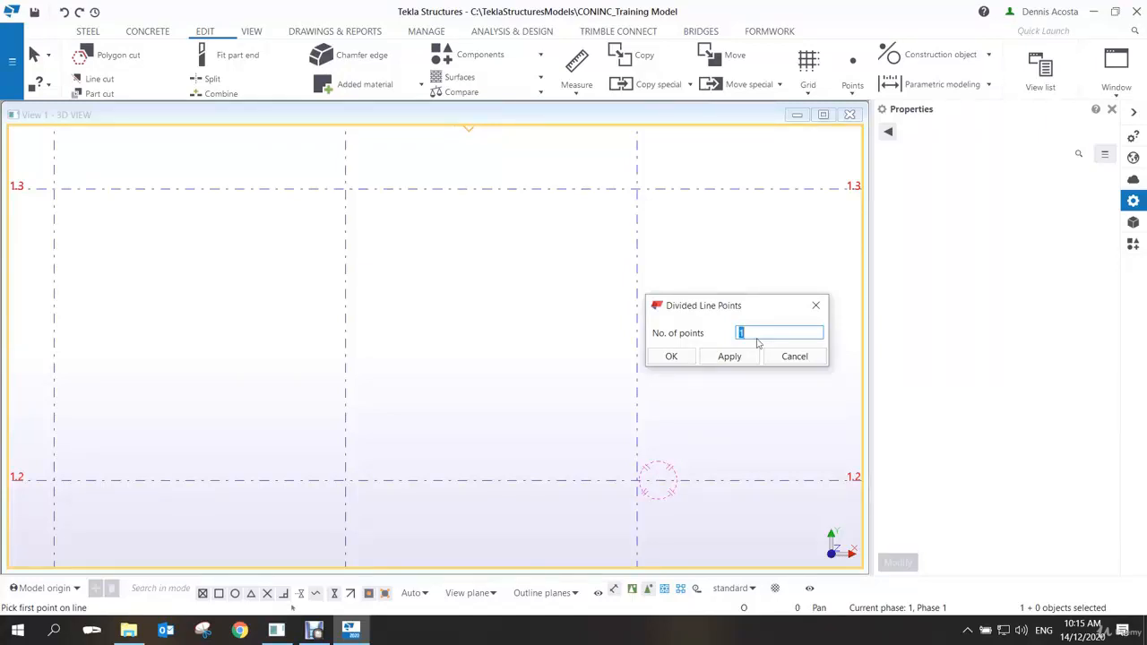
click(730, 355)
click(346, 188)
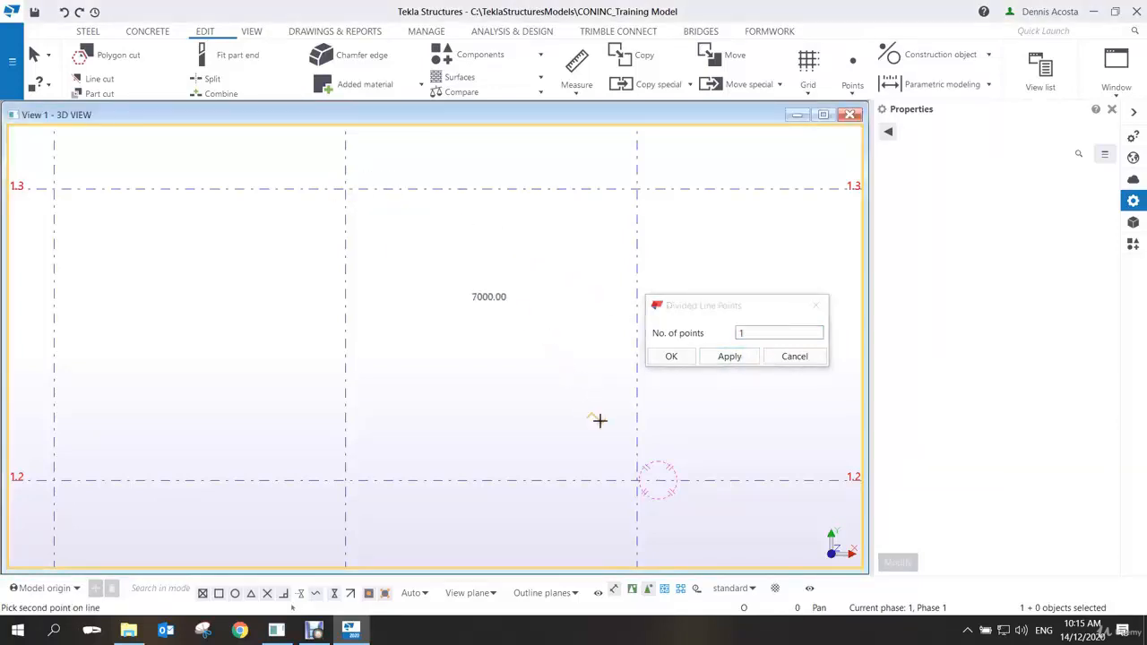
click(637, 478)
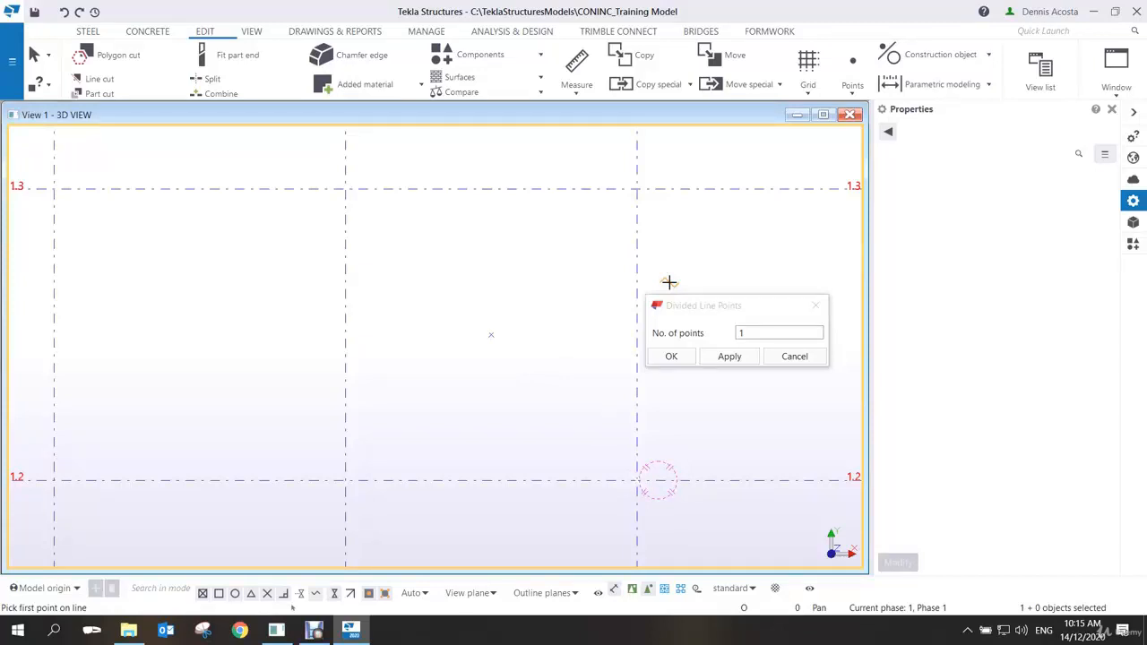
right_click(466, 270)
click(485, 271)
drag(474, 318, 518, 362)
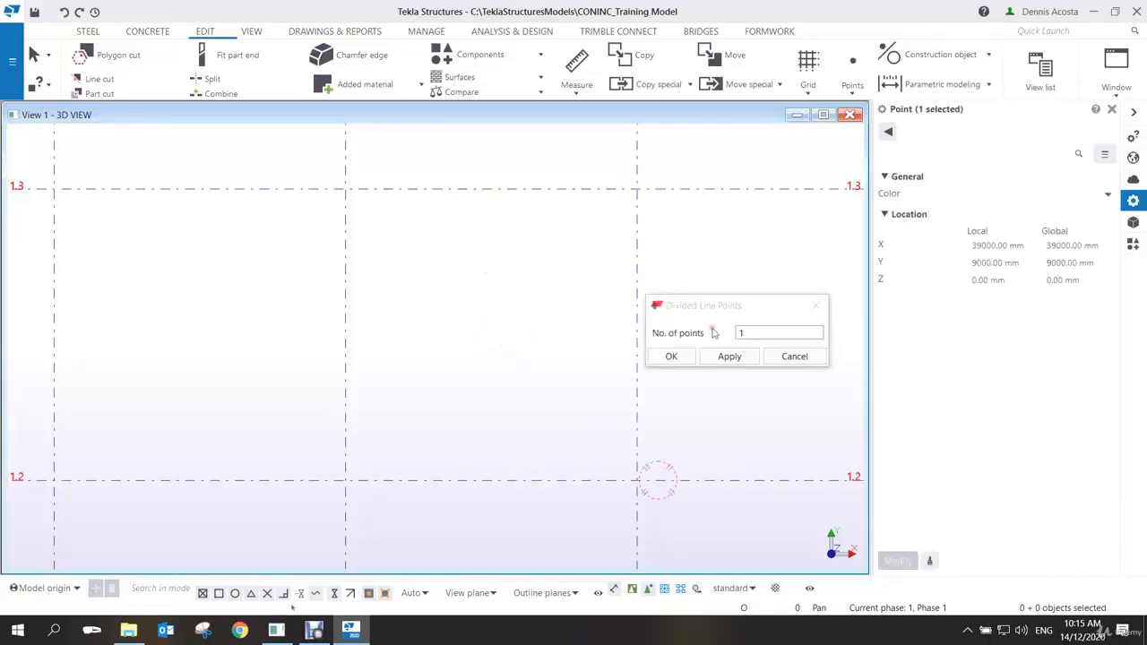
Place 3 divided line points along each of the two diagonals of the grid bay between lines 1.2 and 1.3
drag(744, 332, 763, 341)
text(3)
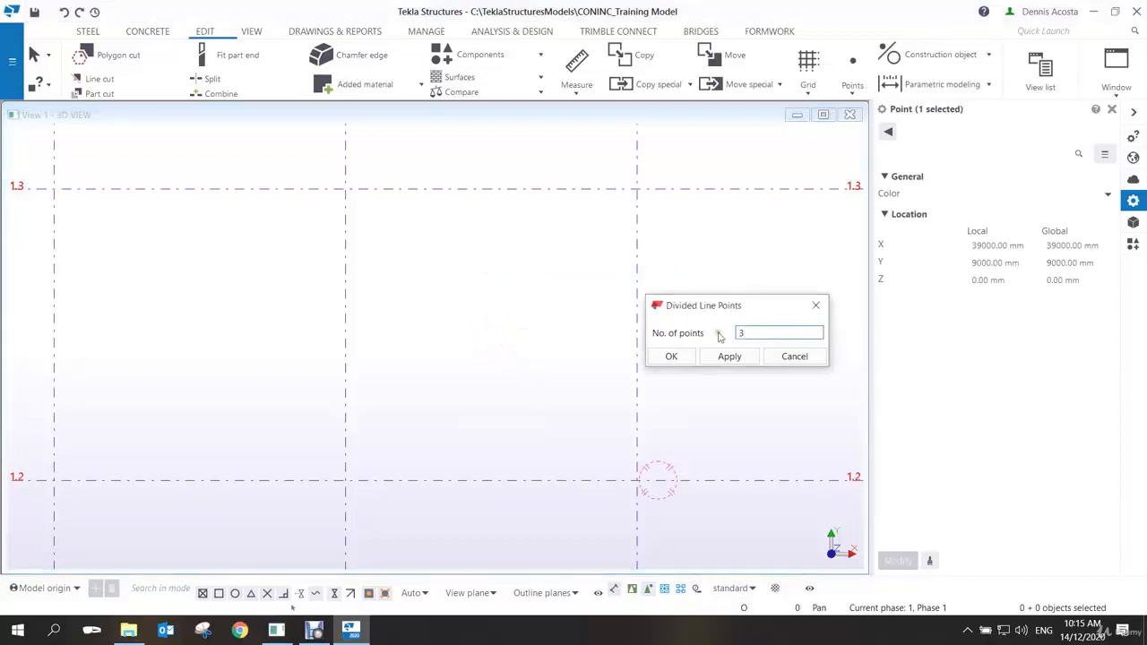
click(731, 356)
click(851, 88)
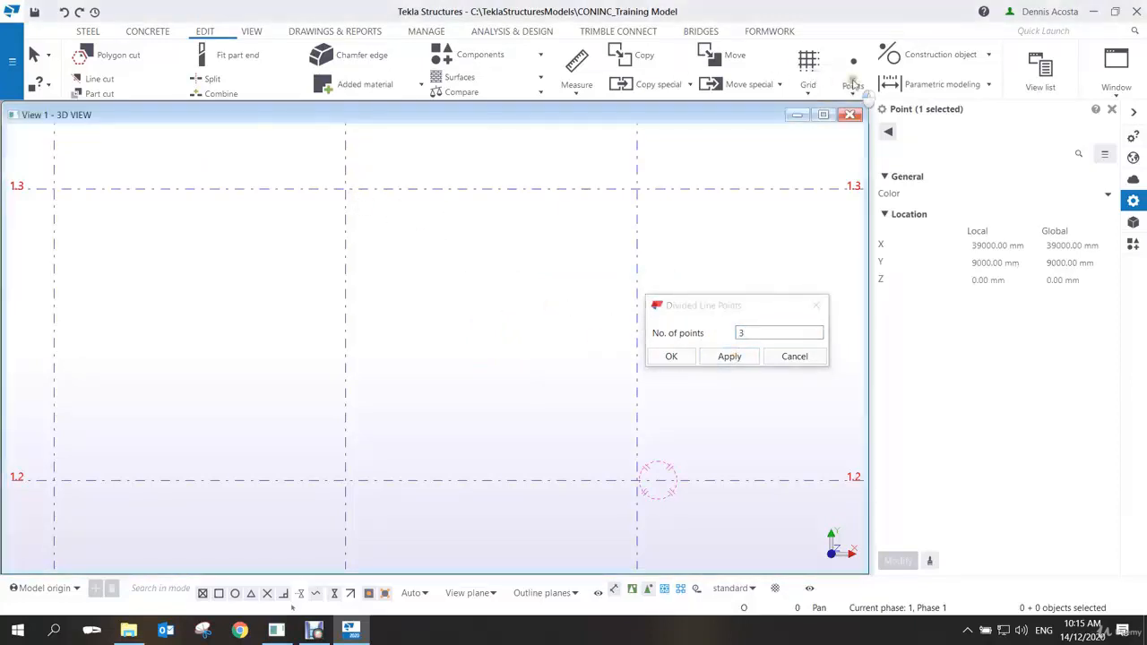
click(856, 115)
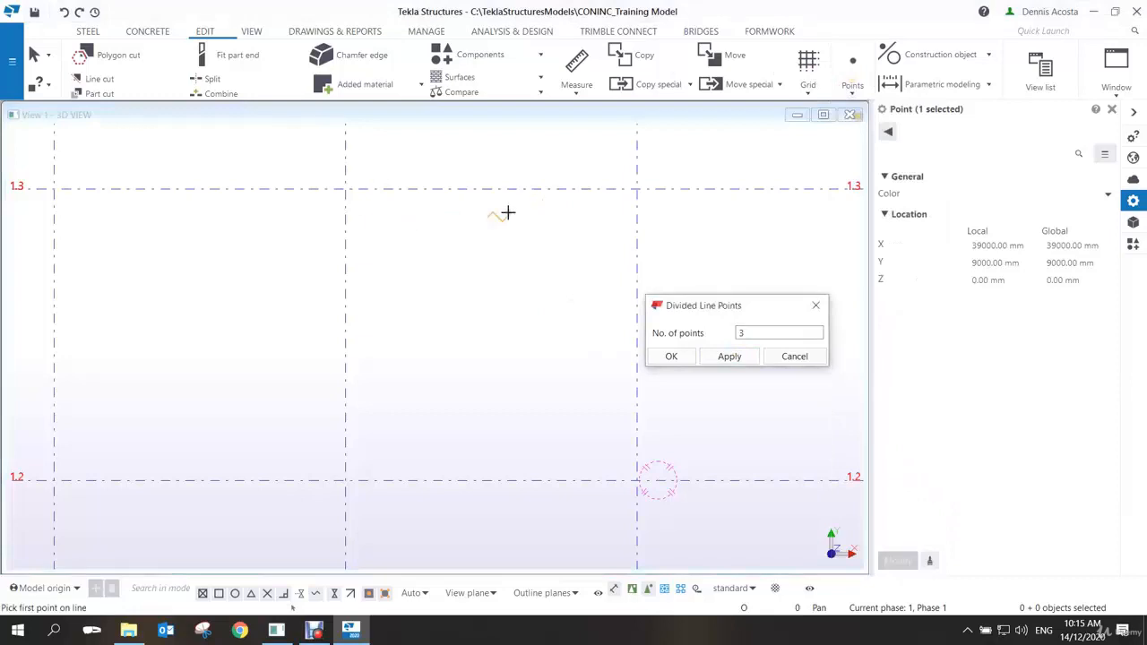
click(345, 189)
click(636, 478)
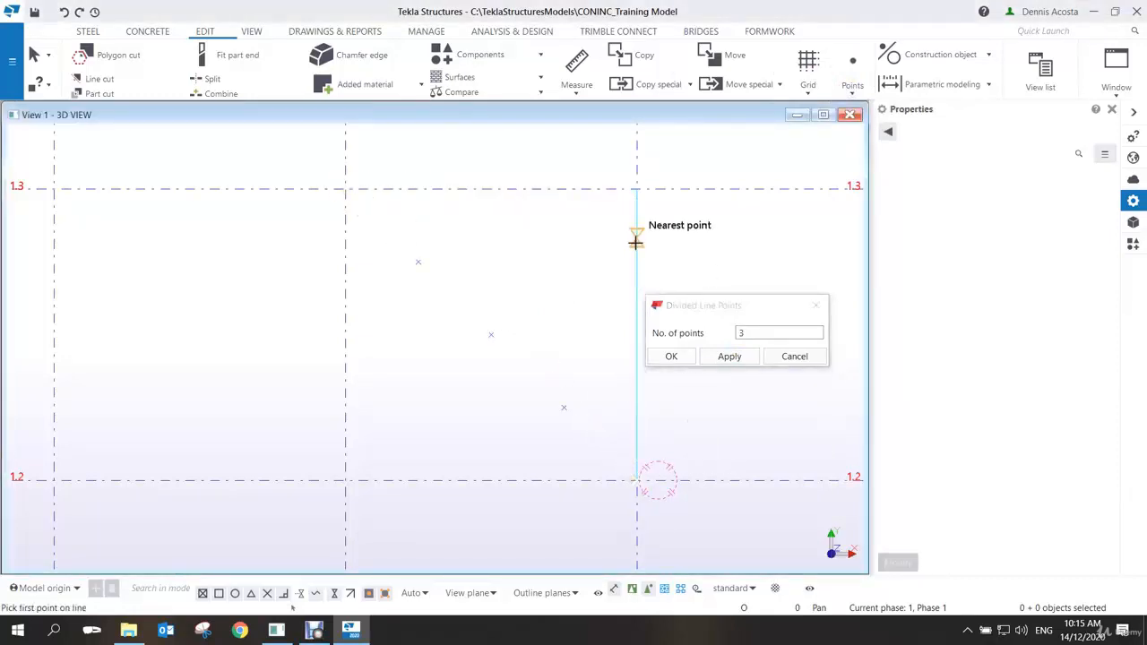
click(636, 188)
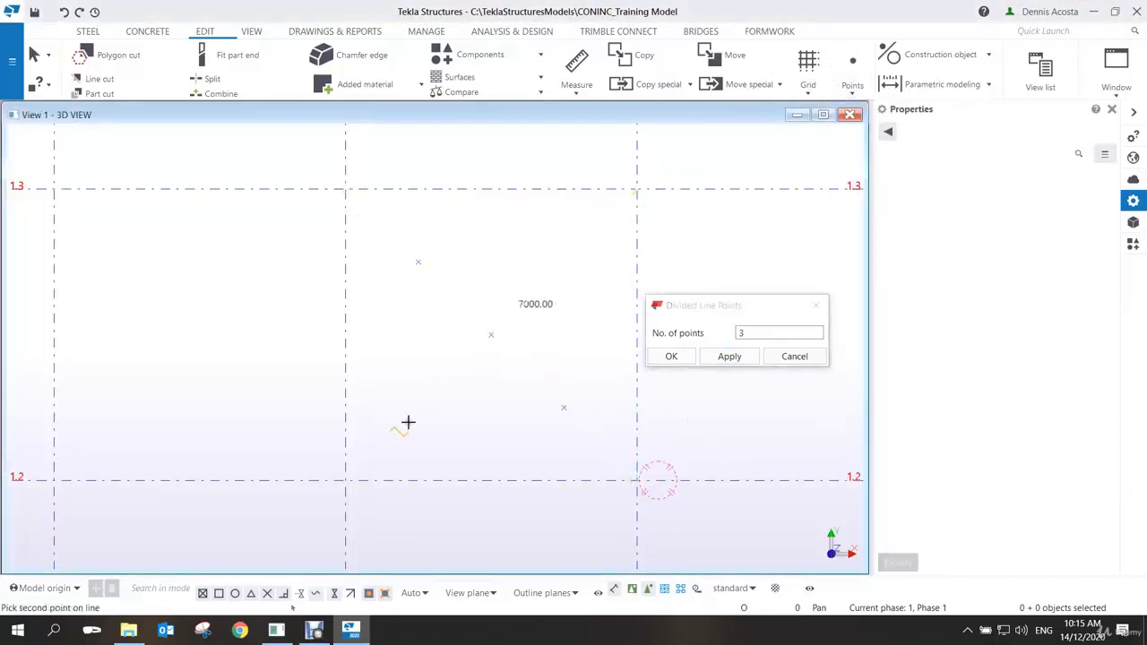
click(346, 477)
right_click(287, 298)
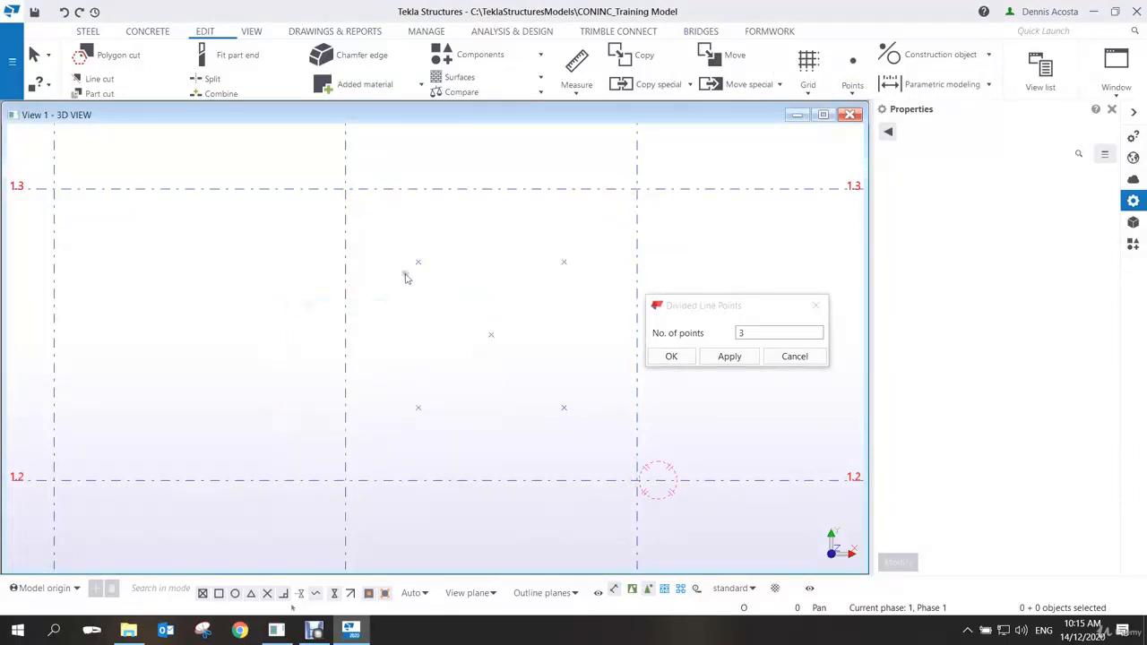
click(305, 302)
Draw four construction lines through the outer diagonal points to form a square inside the grid bay
click(923, 61)
click(911, 88)
click(418, 262)
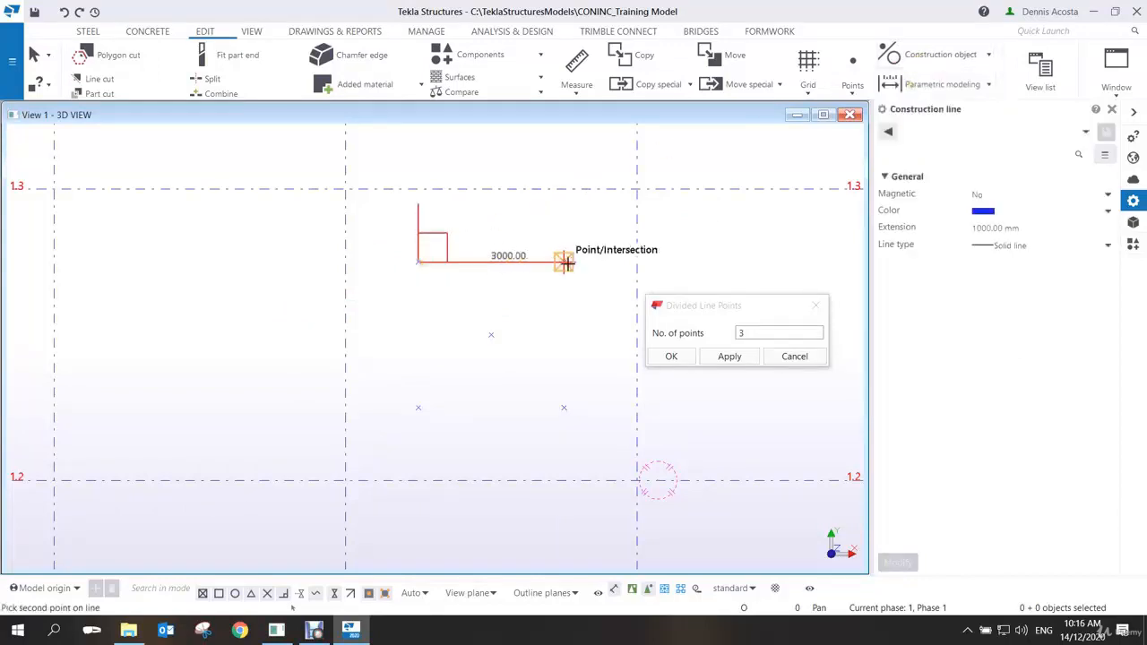
click(563, 262)
click(562, 262)
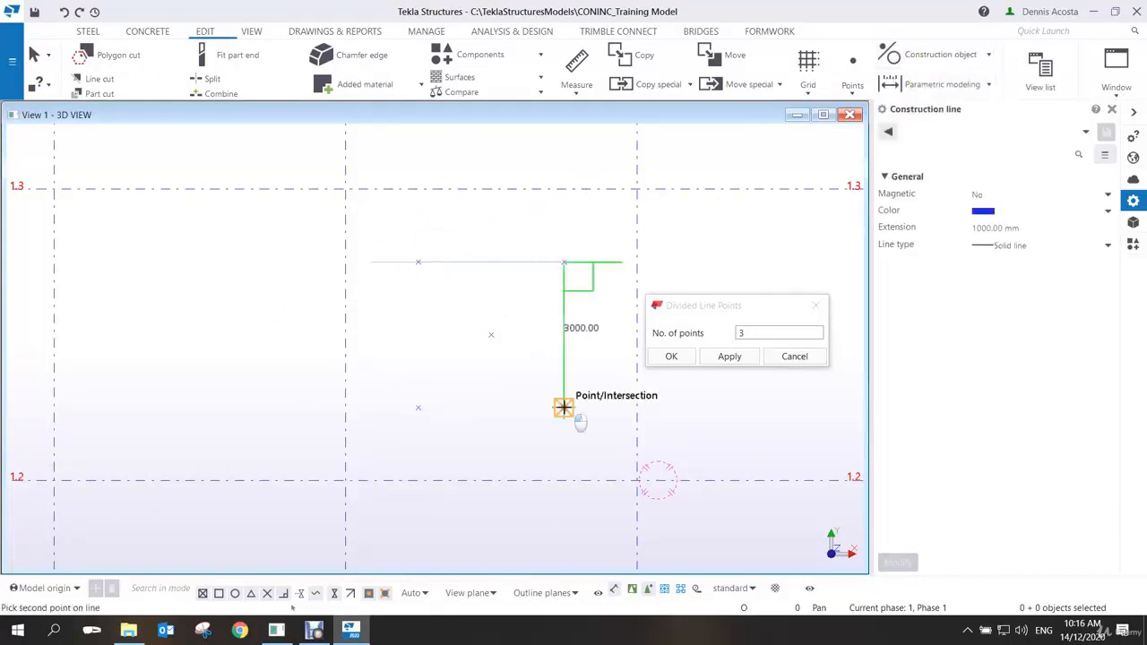
click(418, 408)
click(417, 408)
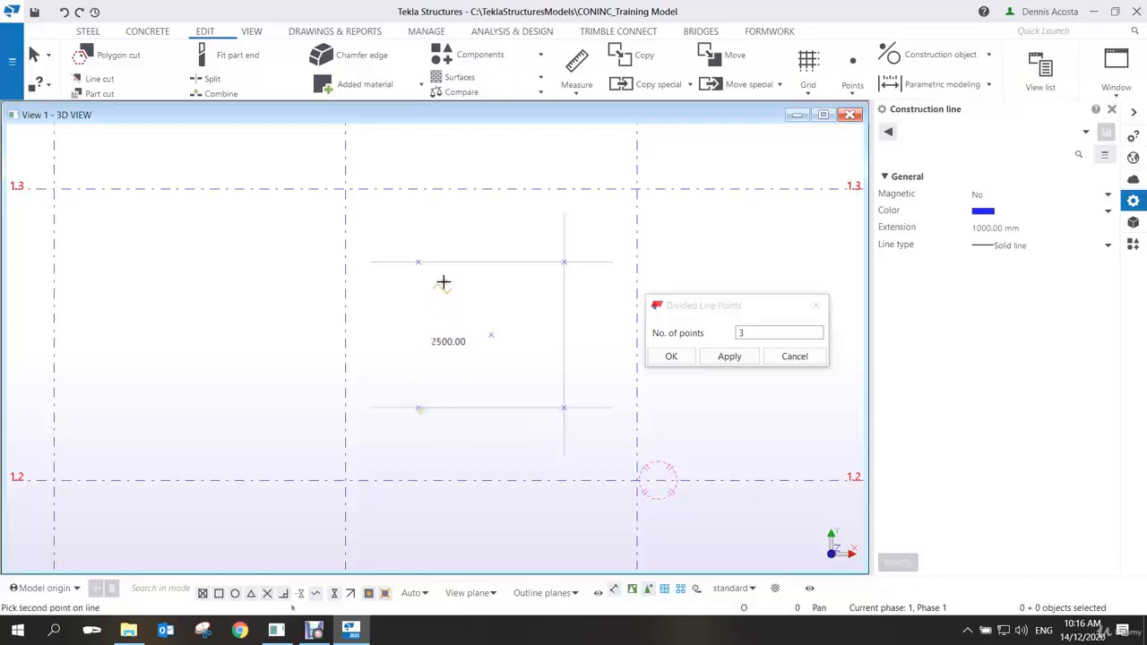
click(418, 261)
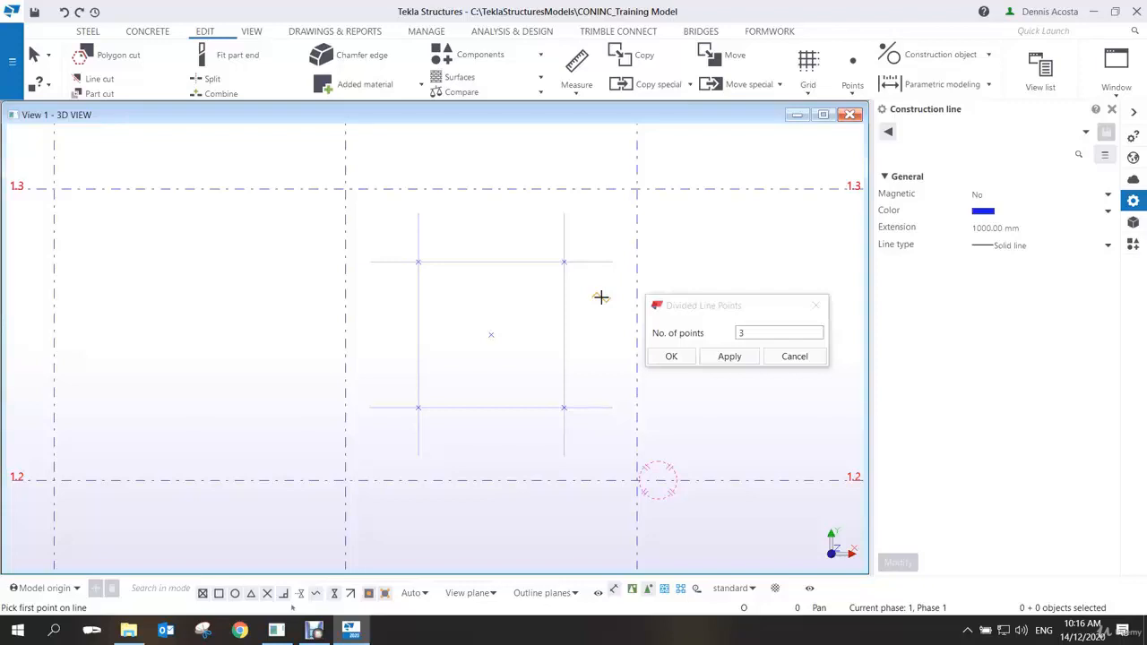
right_click(287, 230)
click(302, 233)
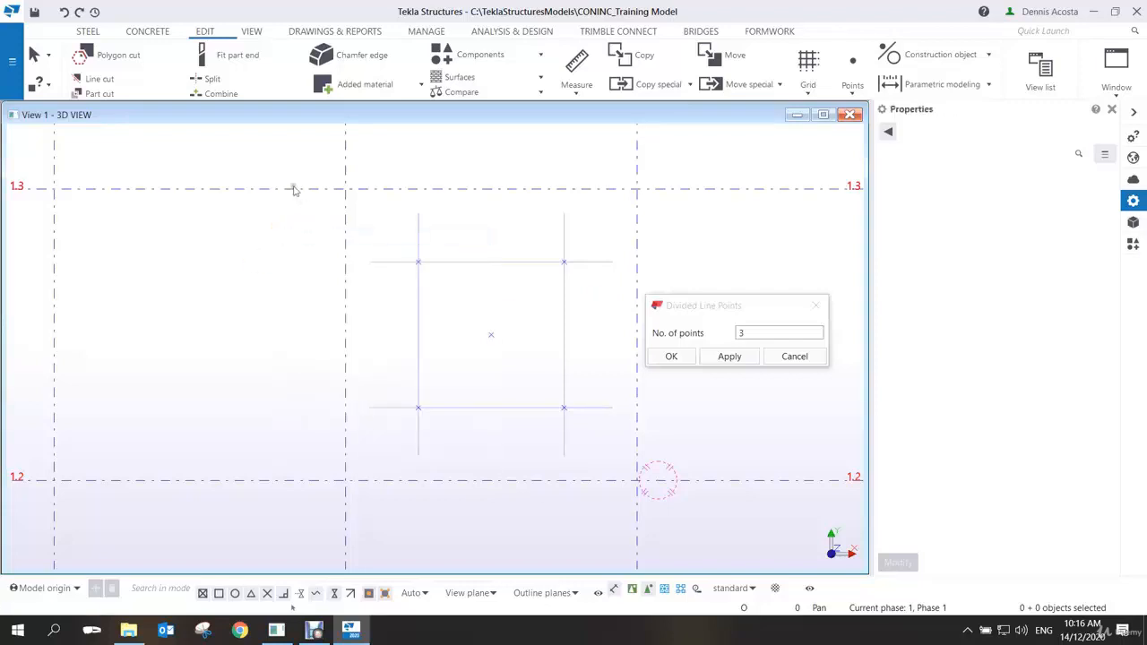
Delete all the construction lines and points inside the grid bay
drag(294, 186, 663, 468)
key(Delete)
Place 5 divided line points on each of the bay's two vertical grid lines between grid lines 1.3 and 1.2
middle_drag(567, 429, 482, 421)
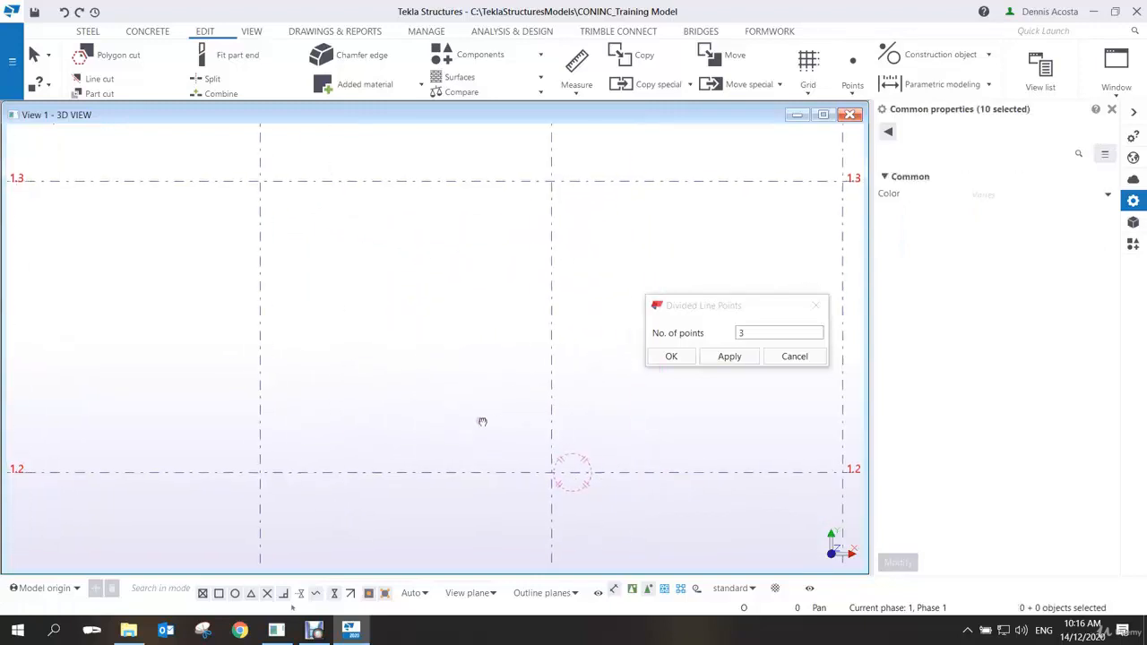
click(854, 93)
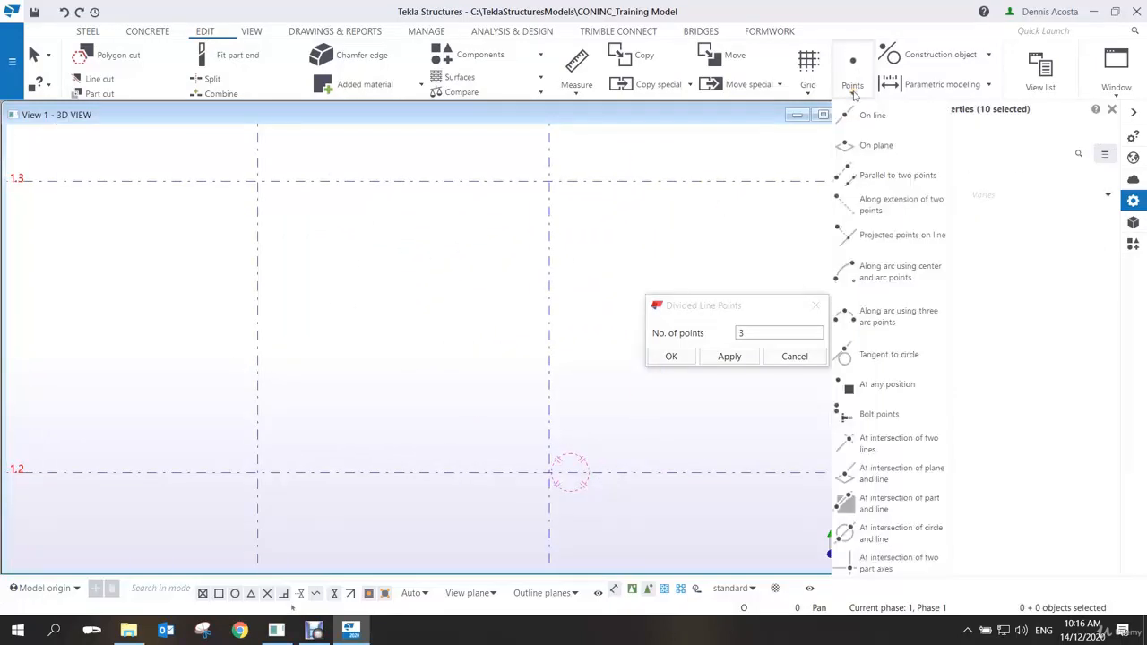
click(868, 119)
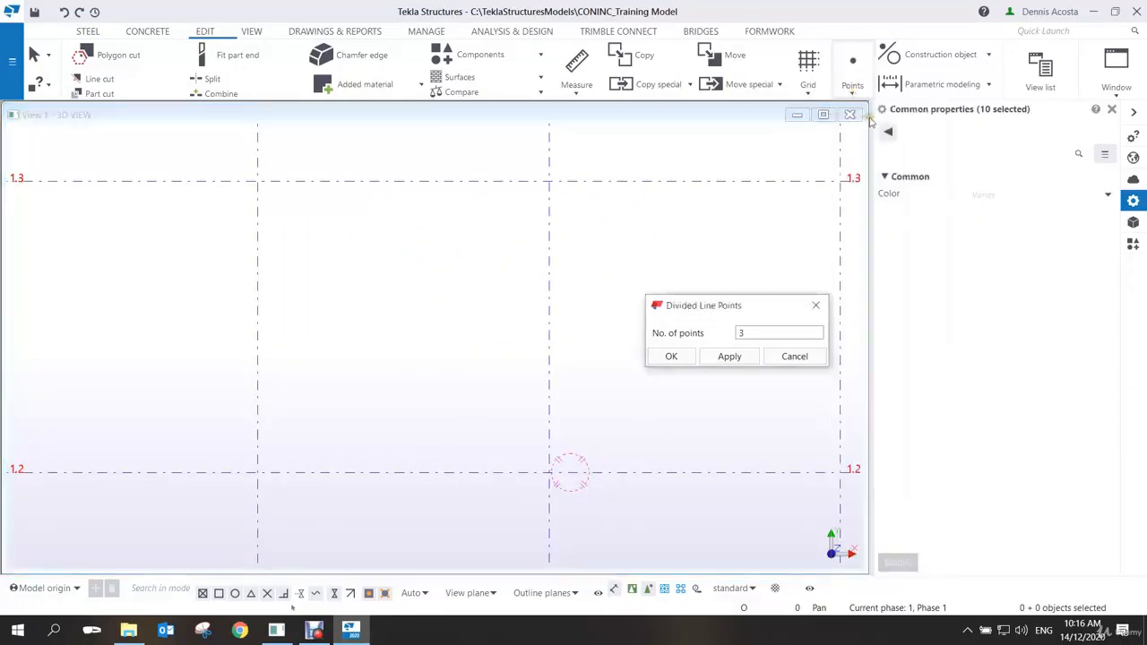
double_click(759, 330)
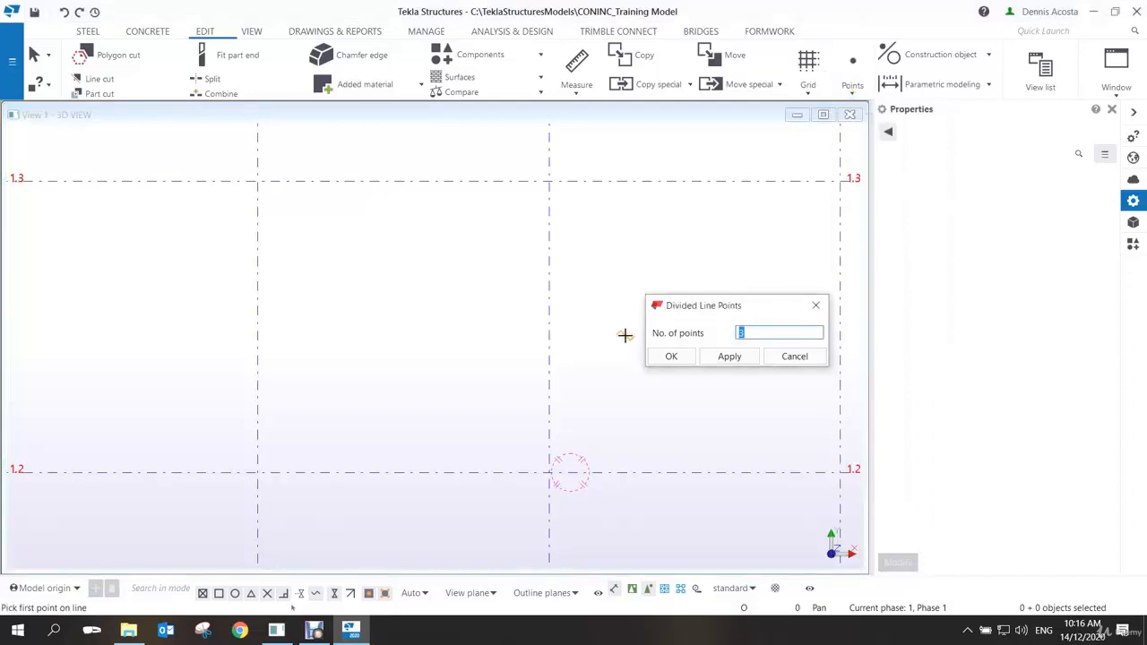
text(5)
click(257, 182)
click(257, 472)
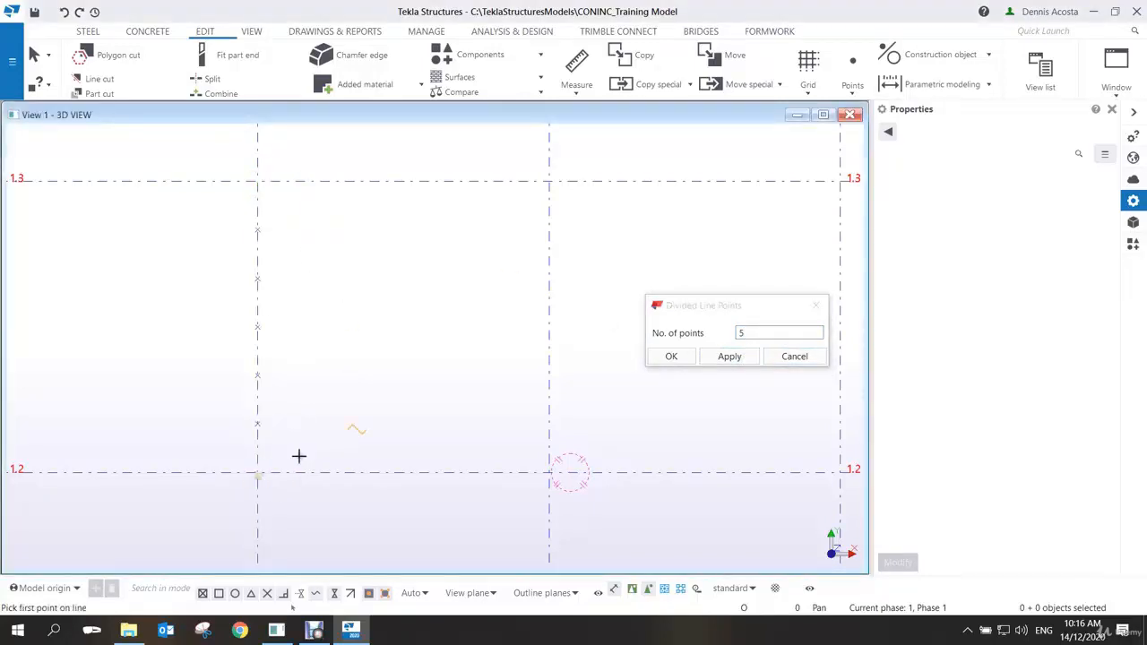
click(550, 180)
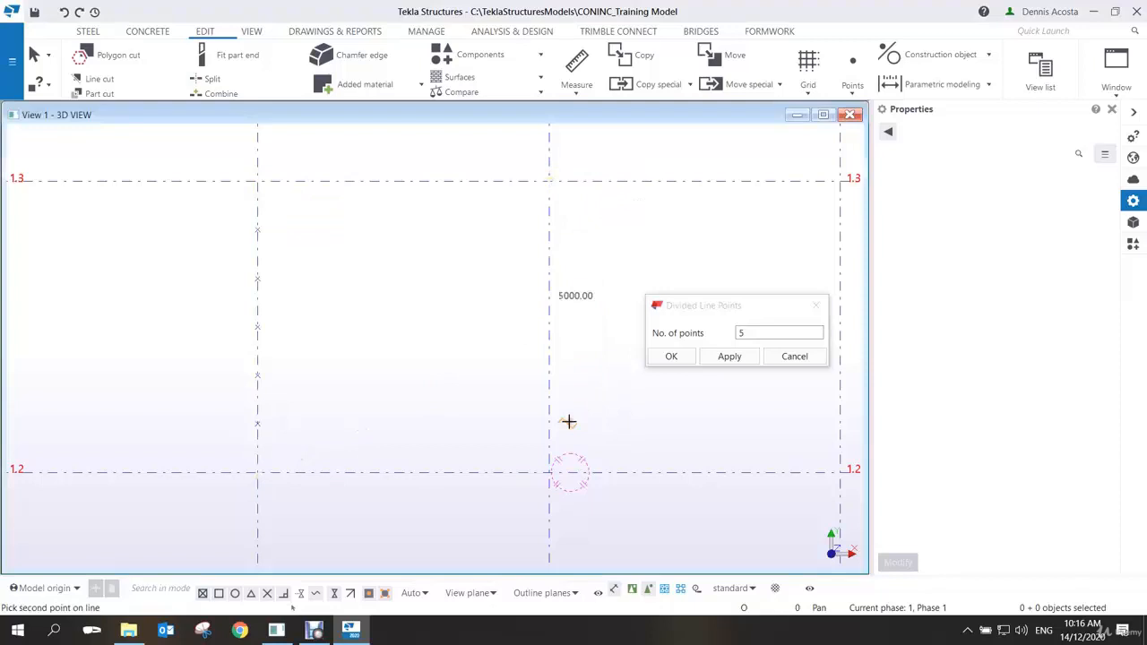
click(549, 472)
right_click(428, 274)
key(Escape)
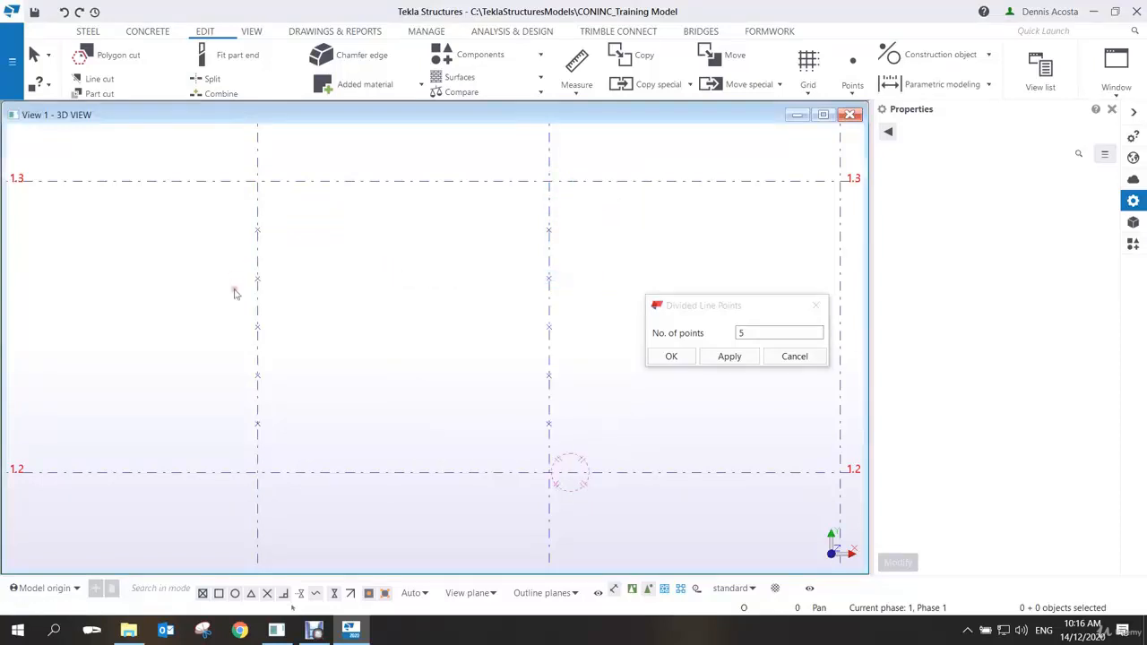
Measure the vertical distances along the bay's left grid line from grid line 1.3 through the first three divided points
middle_drag(235, 294, 291, 295)
click(576, 90)
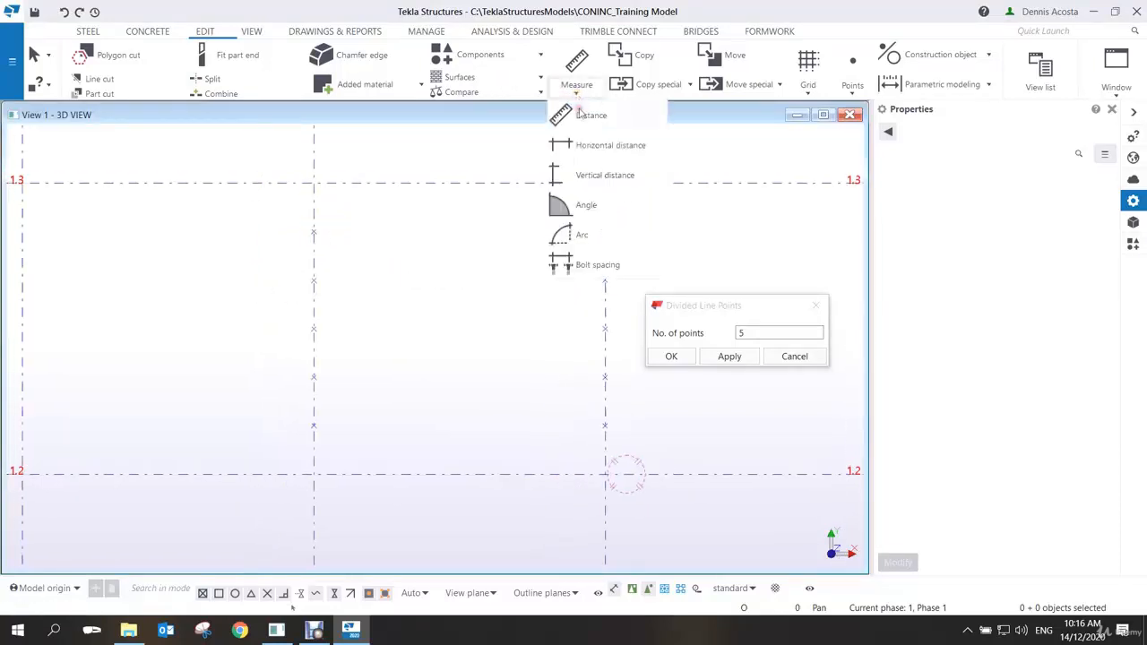
click(589, 176)
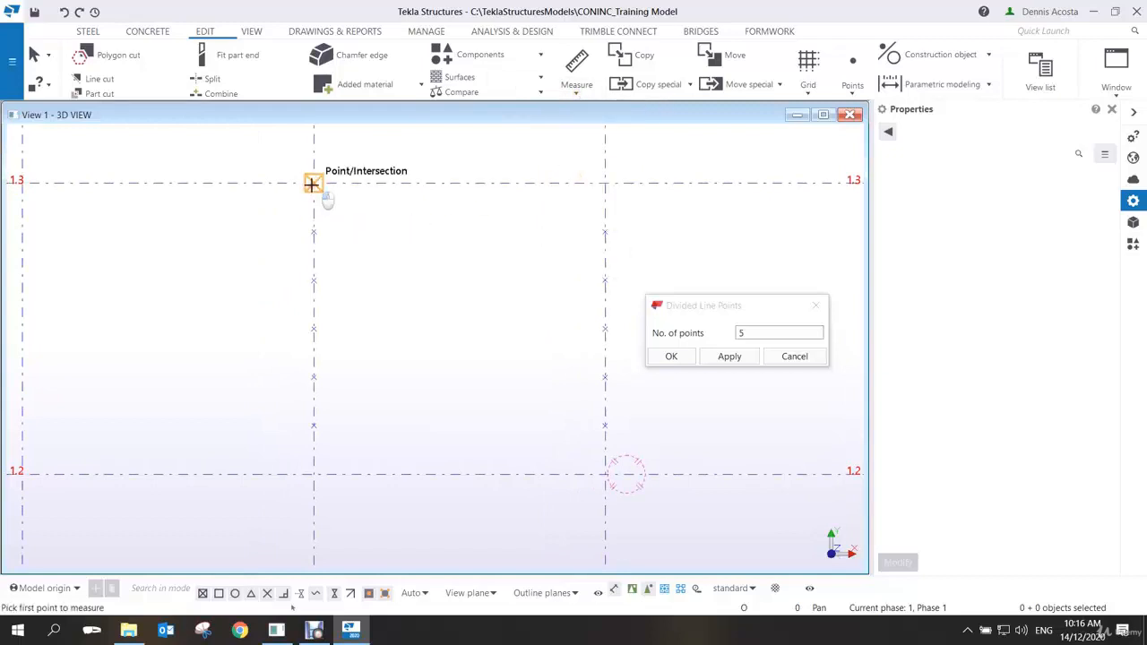
click(312, 183)
click(314, 232)
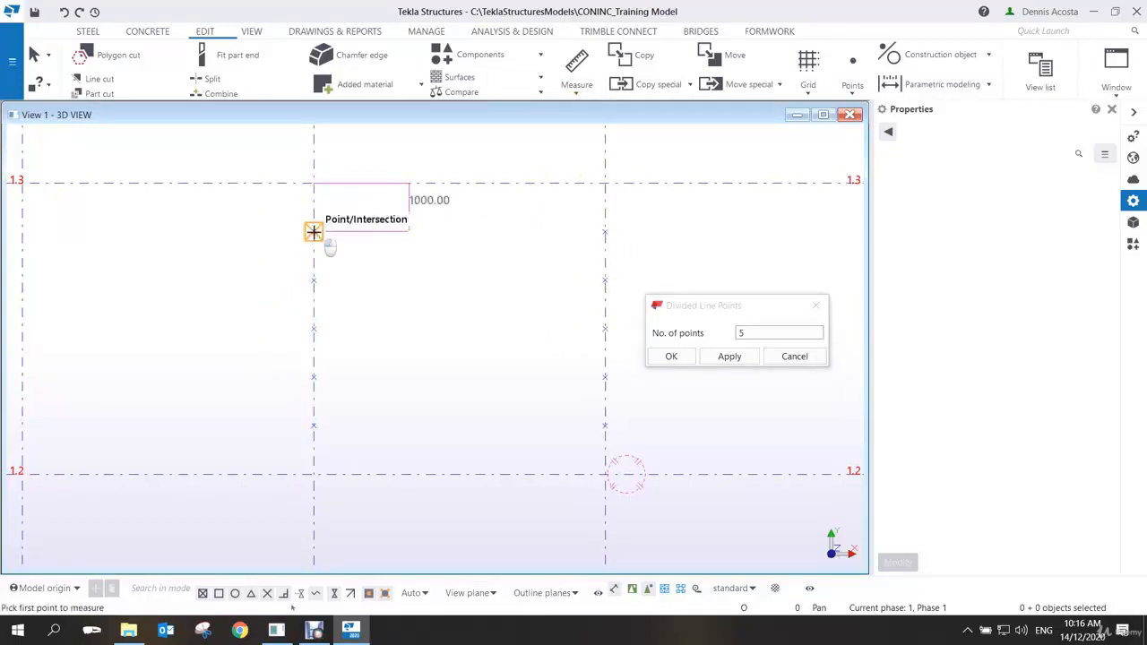
click(314, 232)
click(313, 278)
click(274, 277)
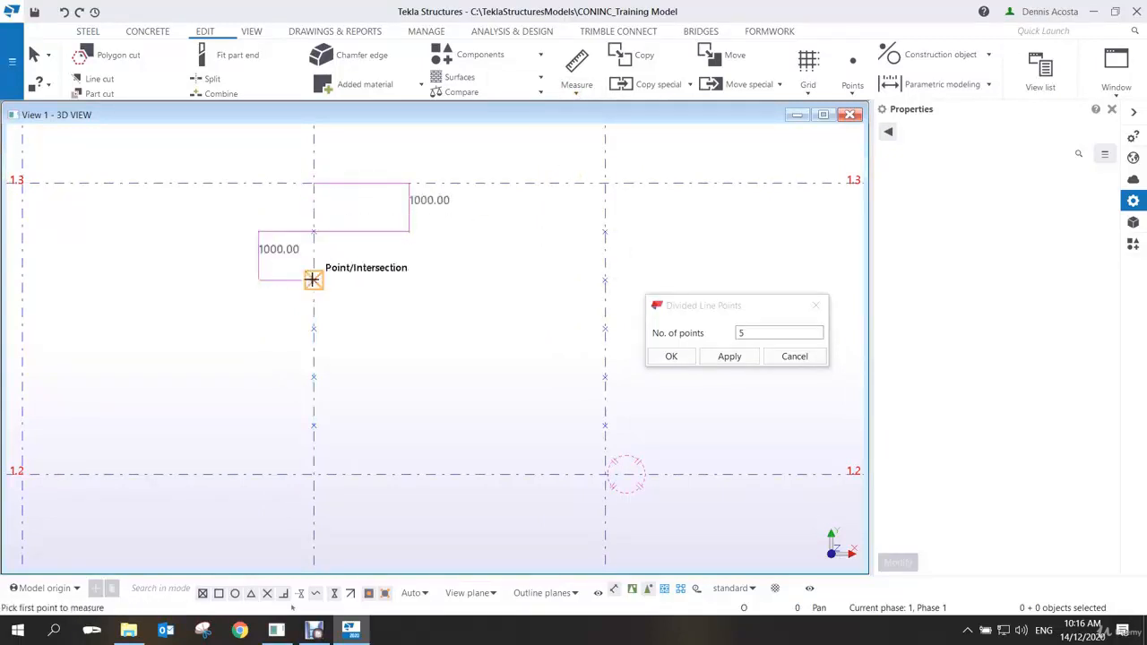
click(313, 280)
click(314, 328)
click(318, 330)
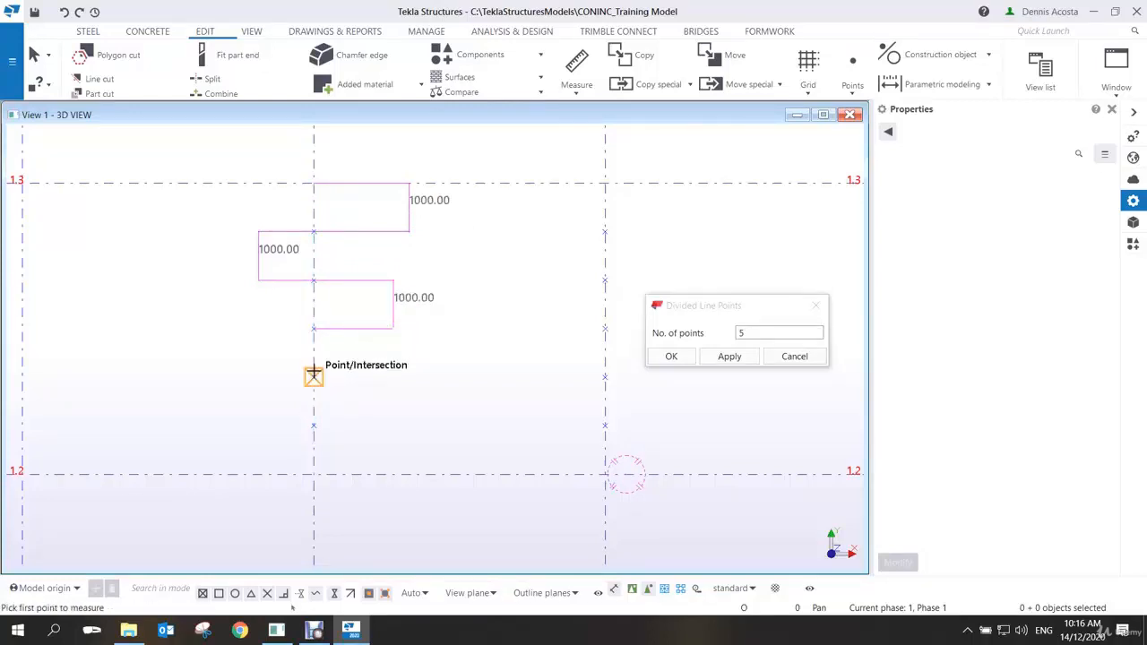
Measure the remaining vertical spacings along the bay's left grid line, from the third divided point down to grid line 1.2
click(314, 328)
click(313, 376)
click(242, 362)
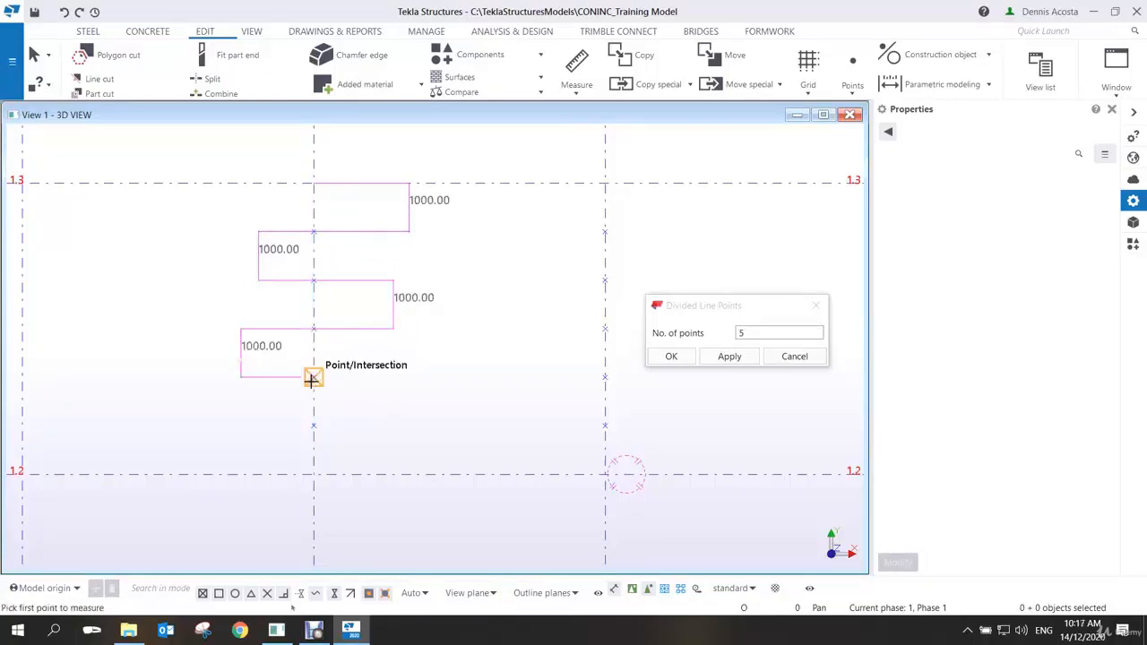
click(314, 376)
click(313, 425)
click(346, 428)
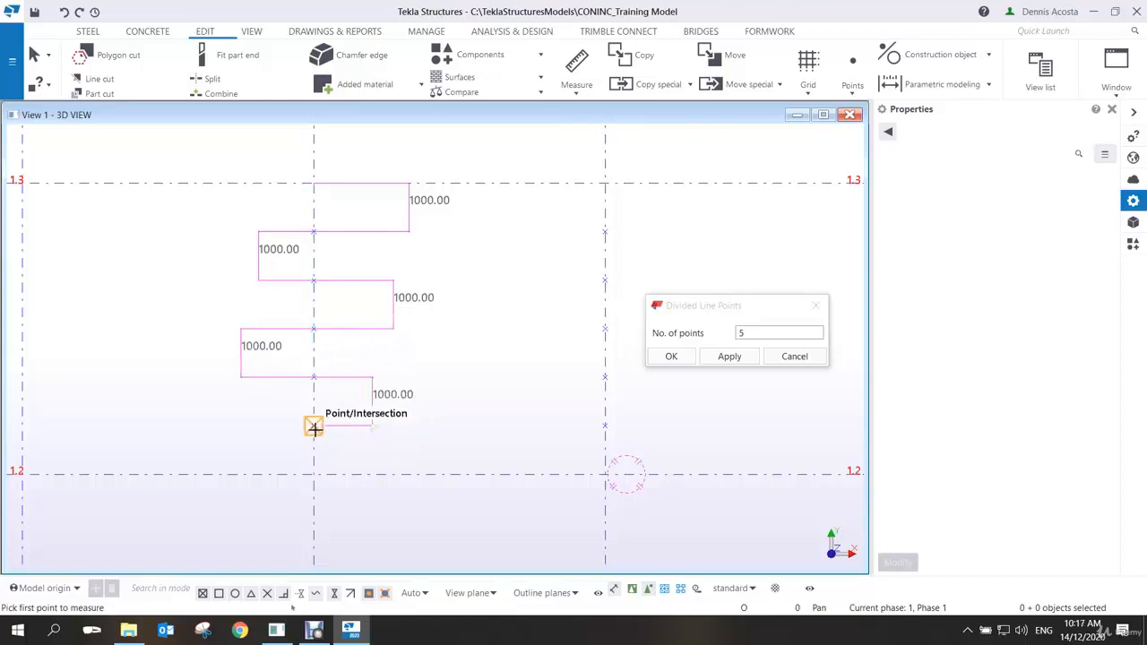
click(314, 426)
click(313, 474)
click(259, 456)
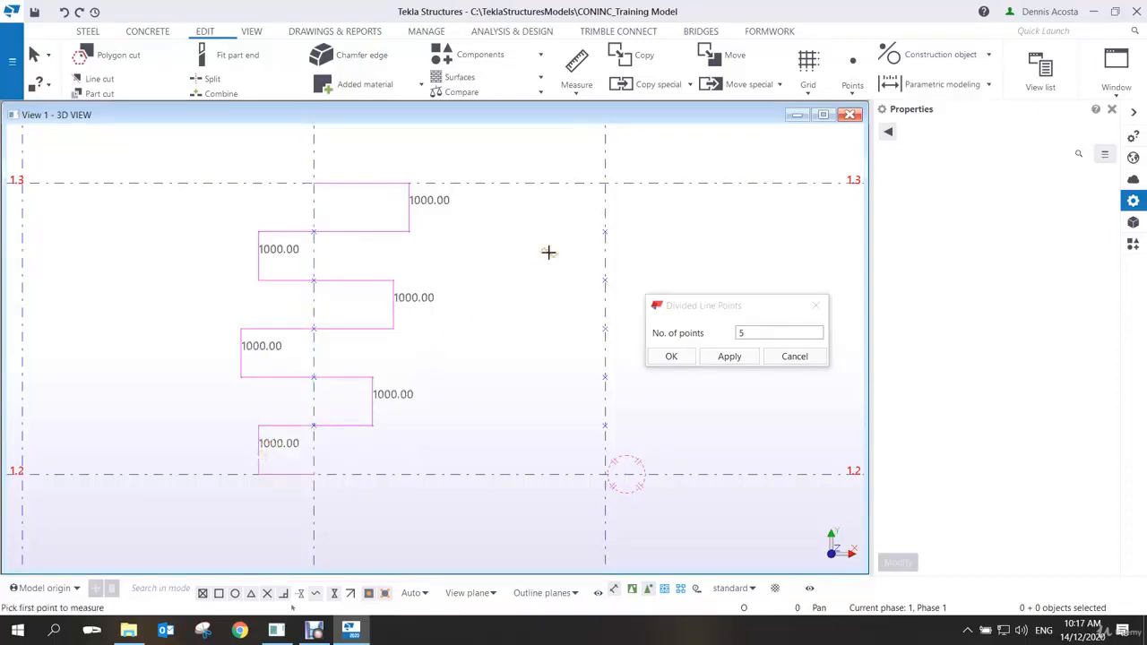
right_click(484, 246)
Draw five horizontal construction lines joining the matching divided points on the bay's two vertical grid lines
click(912, 63)
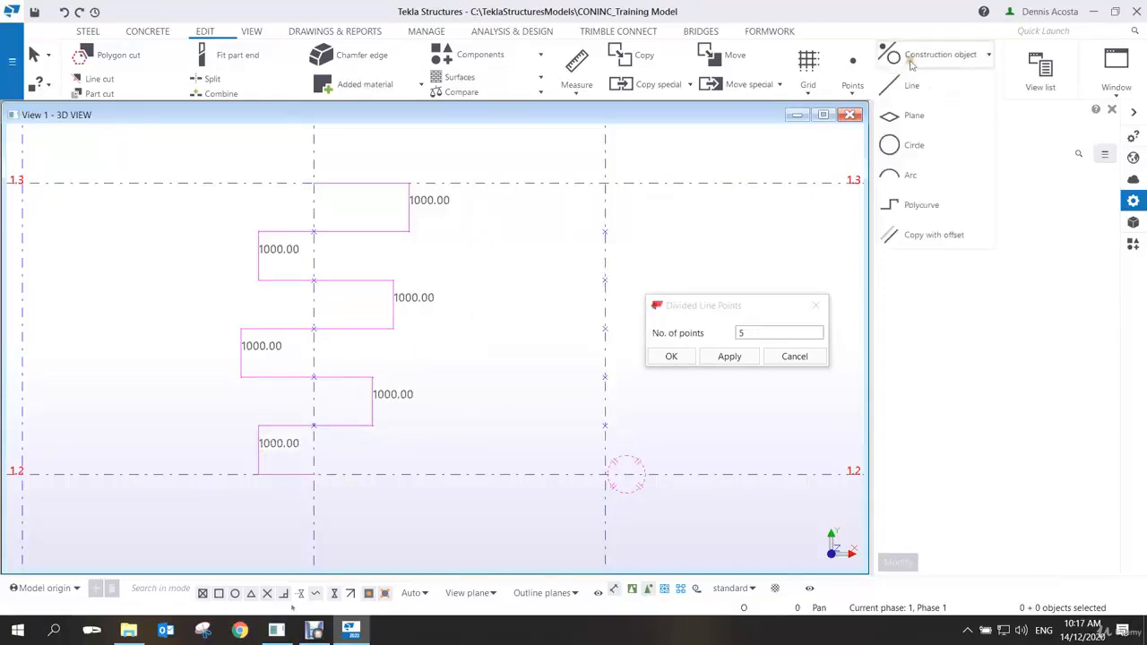
click(911, 85)
click(314, 231)
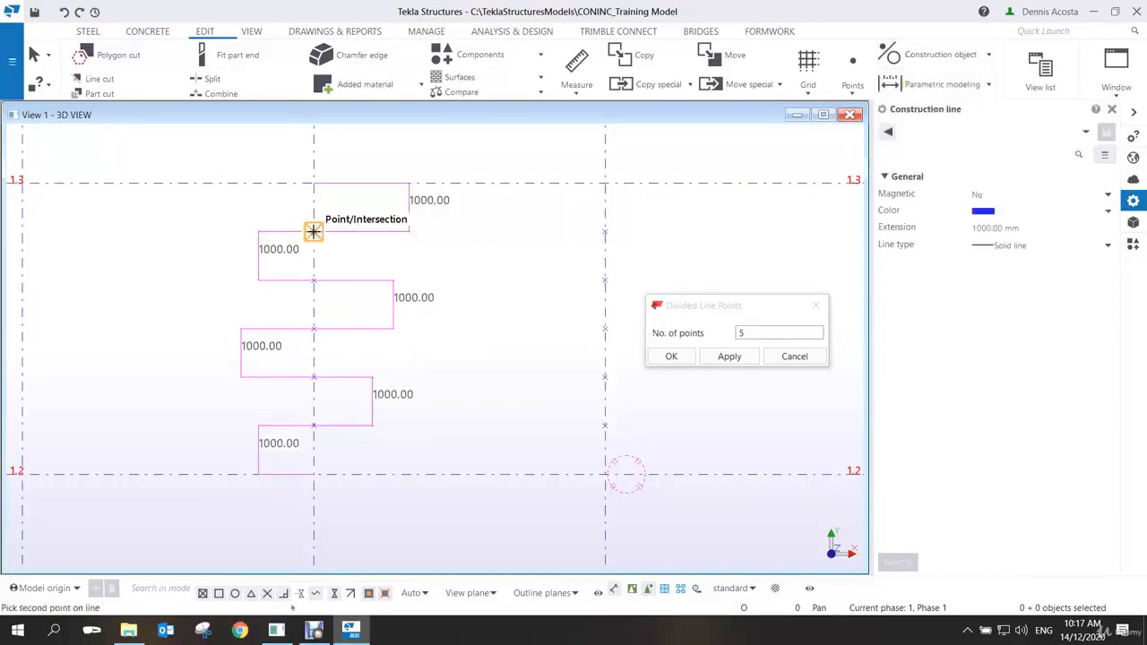
click(605, 231)
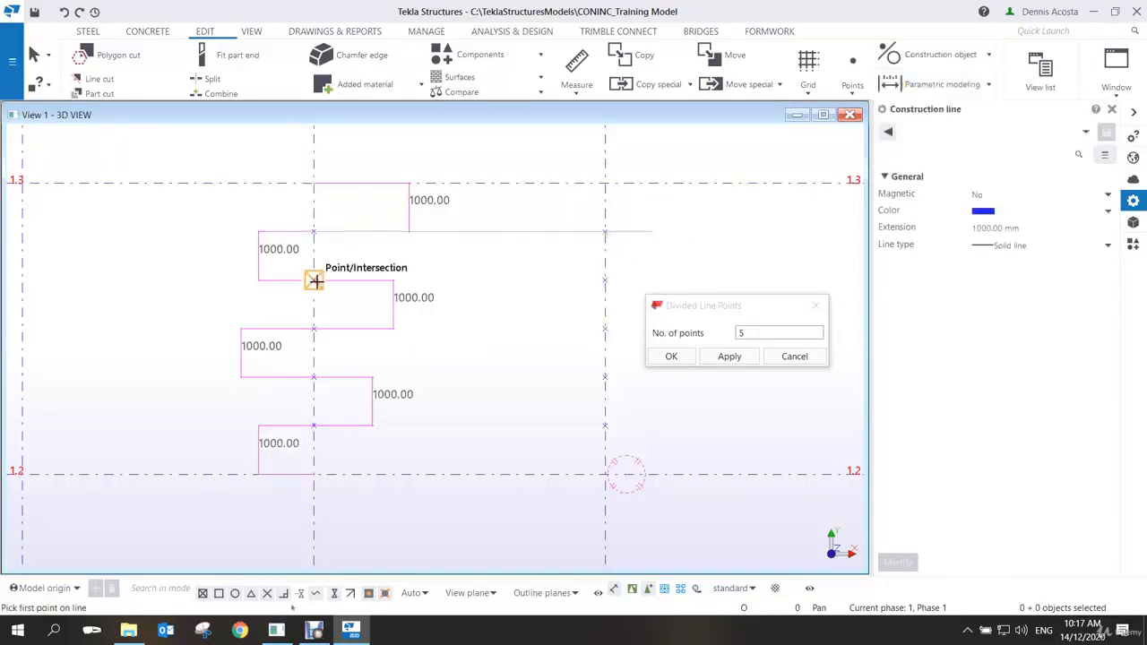
click(314, 281)
click(605, 280)
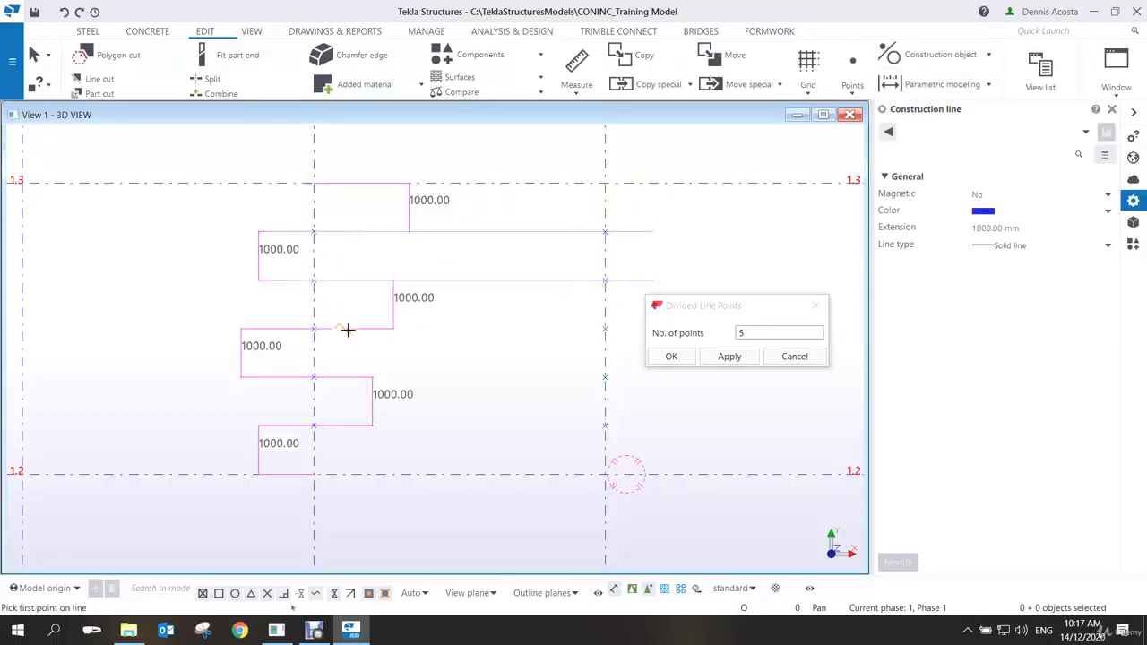
click(313, 330)
click(605, 330)
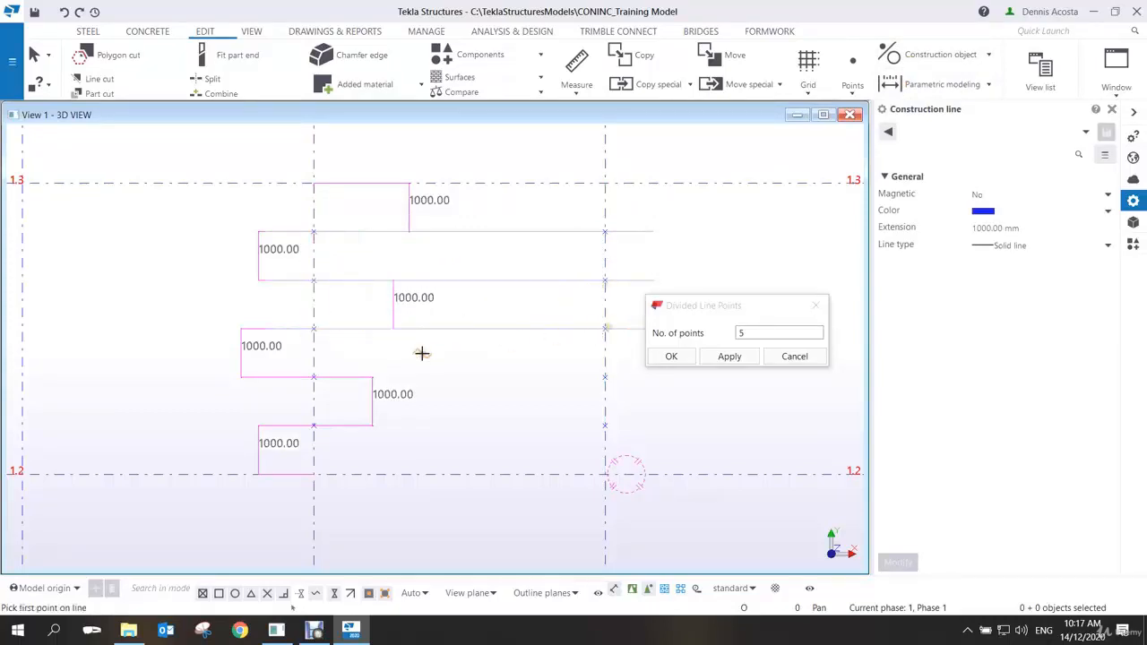
click(314, 378)
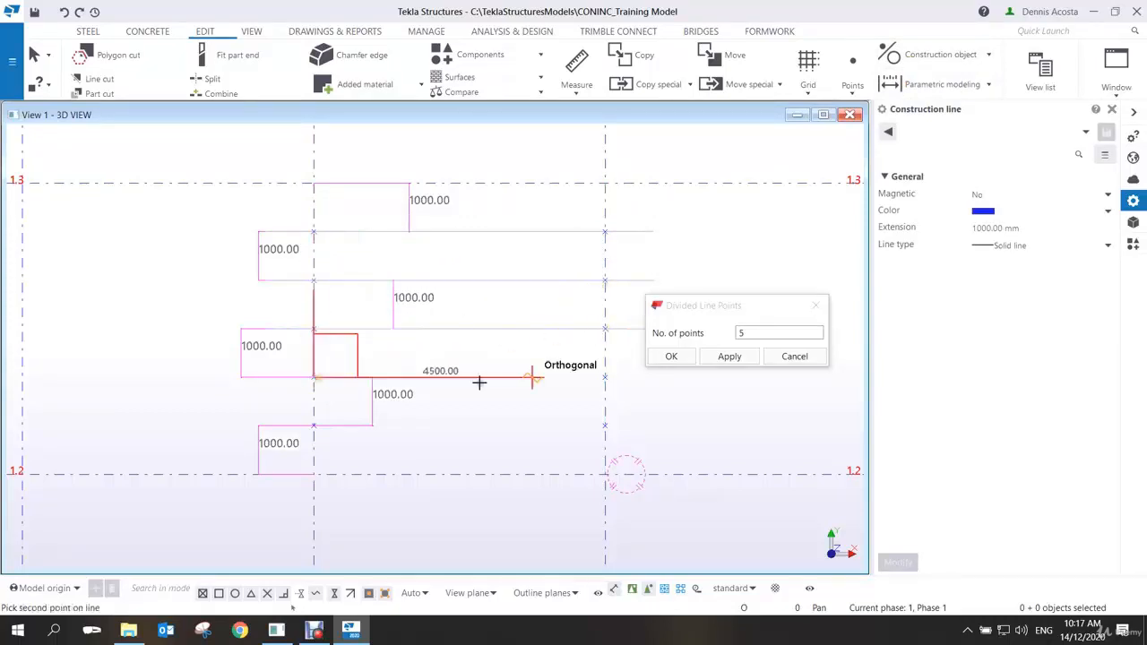
click(605, 377)
click(313, 427)
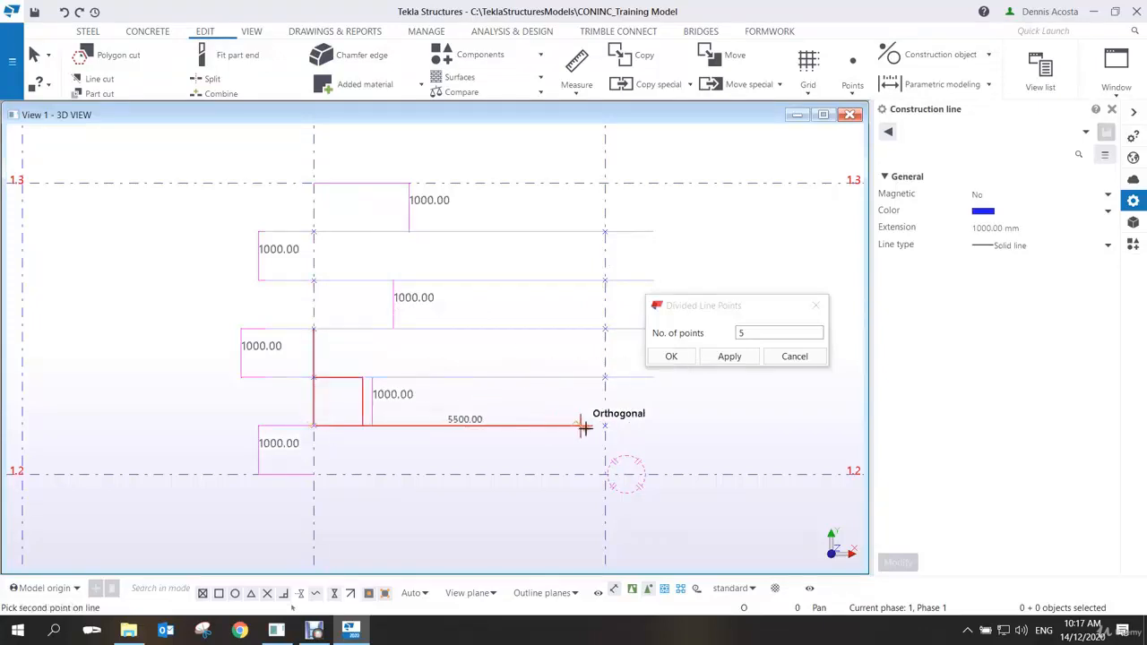
click(605, 426)
right_click(511, 318)
click(543, 324)
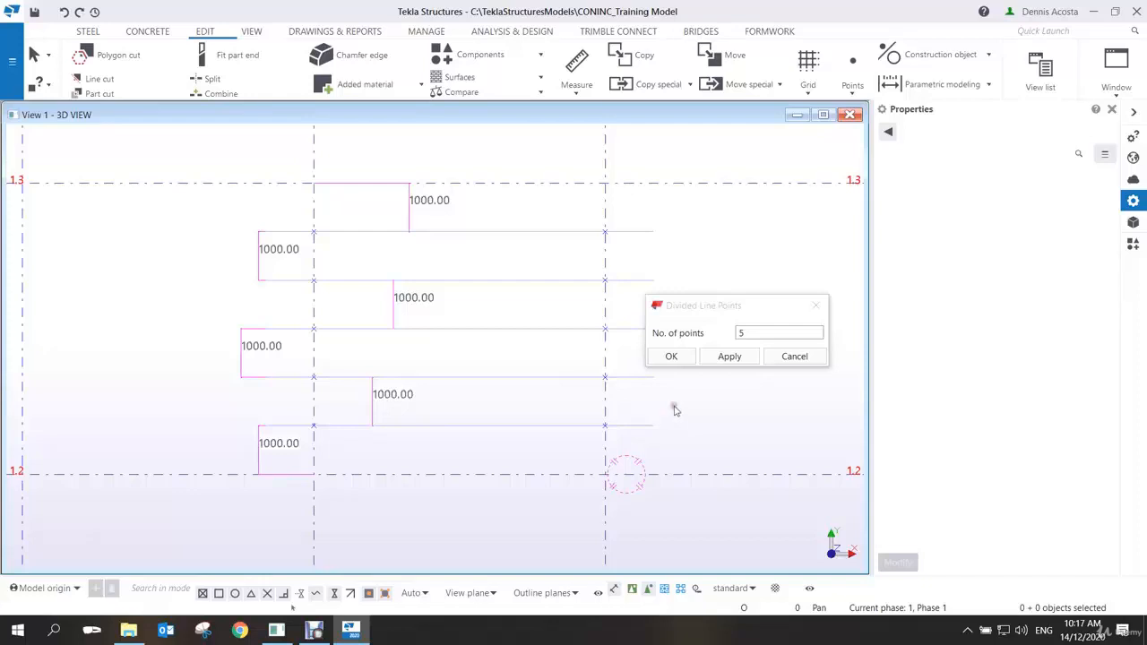
Delete the construction lines and divided points between grid lines 1.3 and 1.2, and clear the measurements from the view
click(825, 312)
click(823, 311)
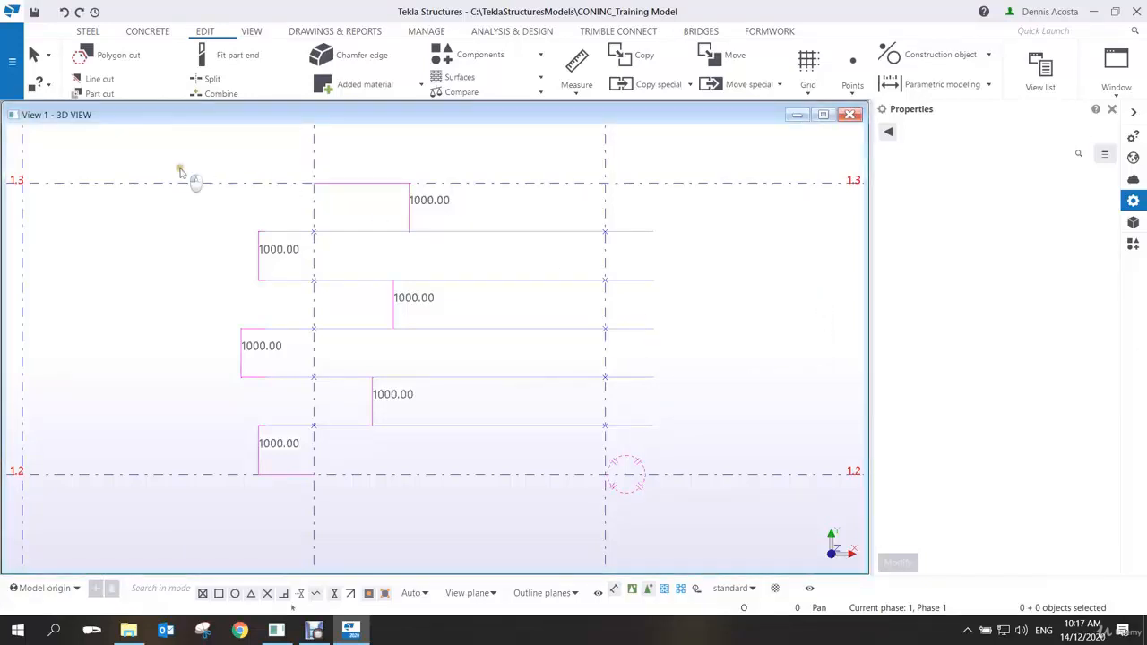
drag(179, 166, 682, 512)
key(Delete)
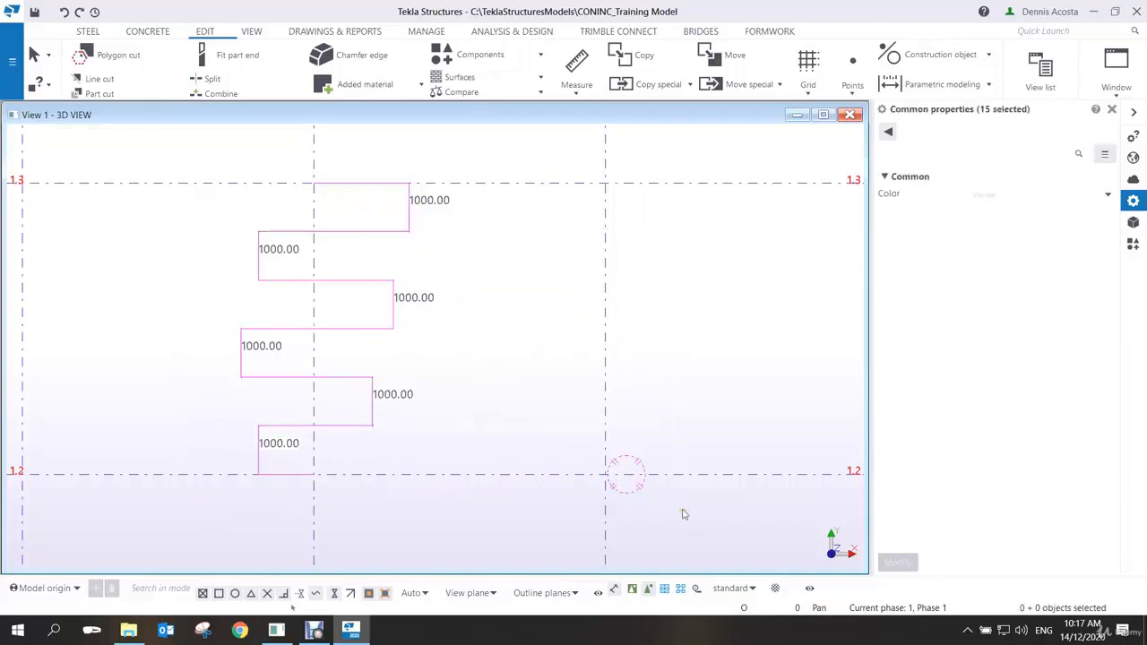
click(499, 335)
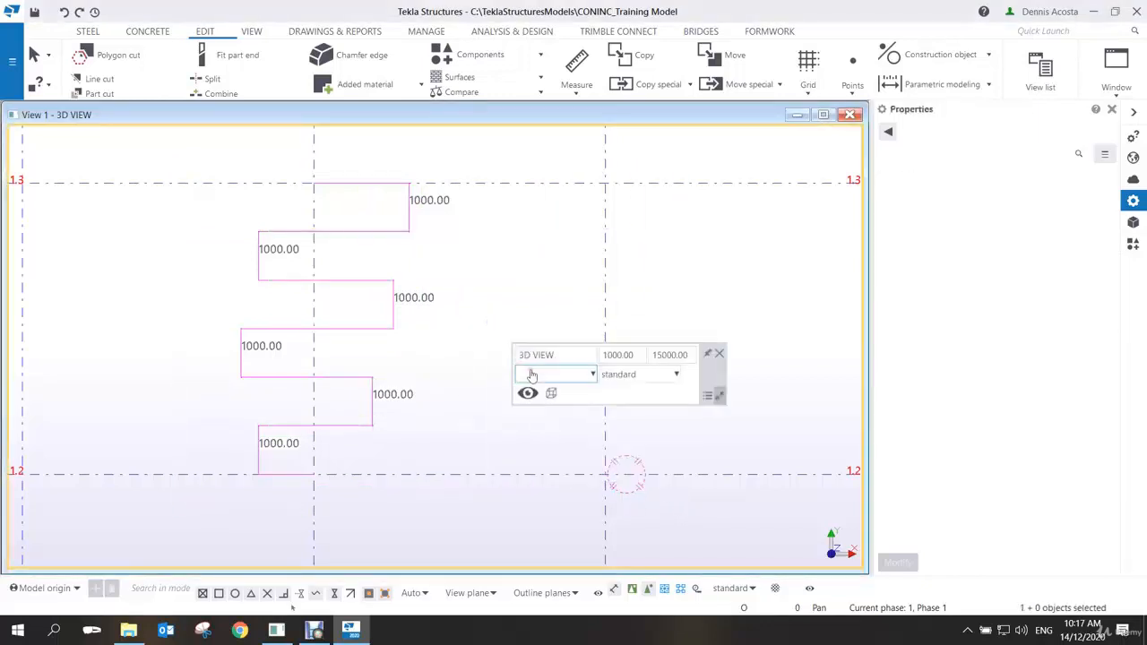
right_click(497, 299)
click(529, 369)
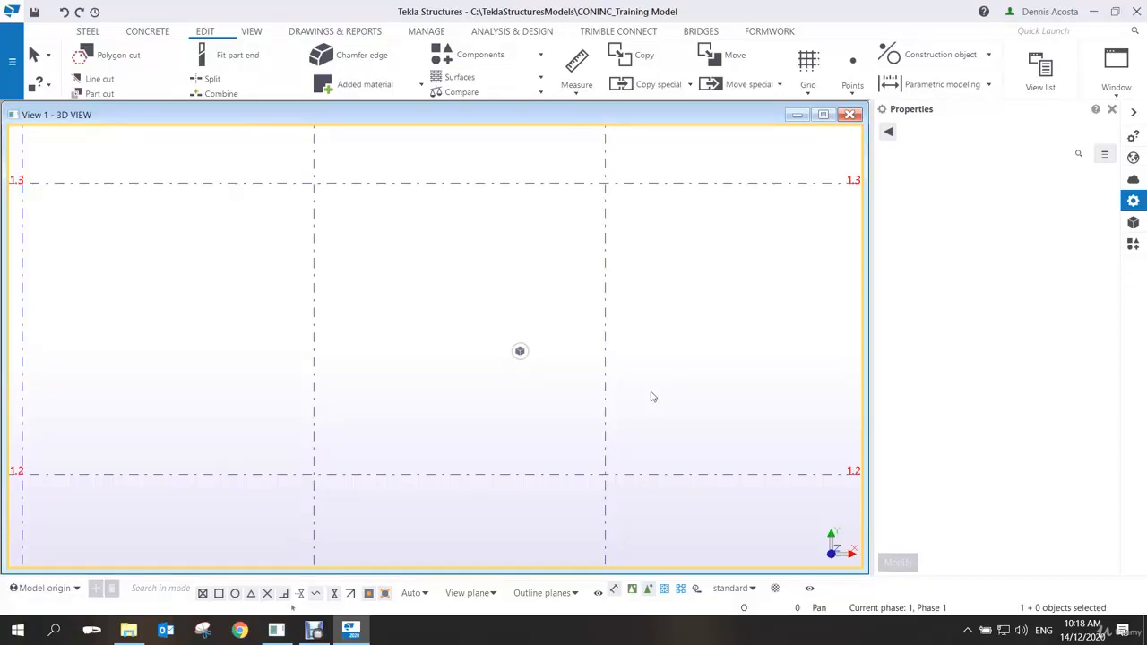
Add points parallel to two points at a distance of 1500, picking the bay's left and right intersections on grid line 1.2
click(855, 82)
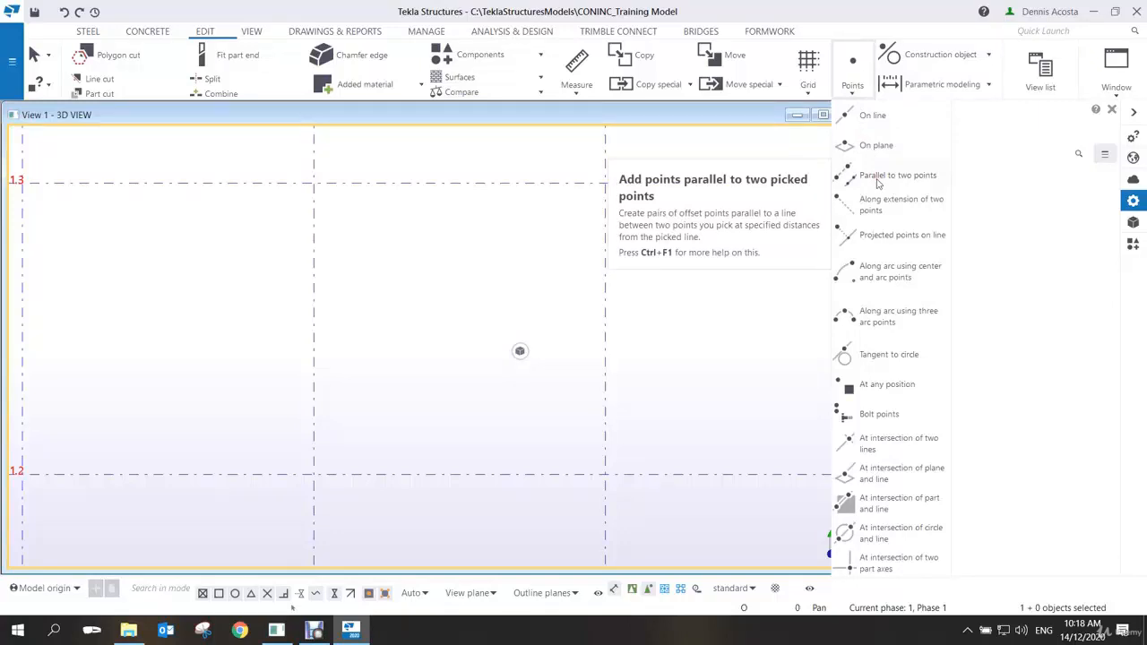
click(878, 177)
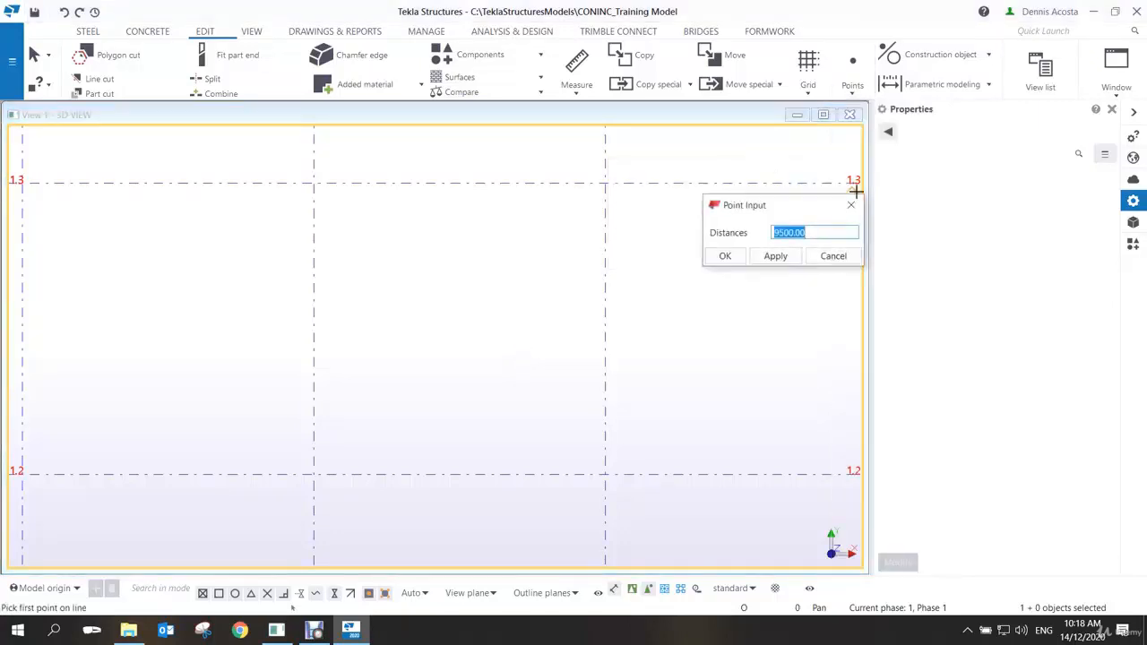
text(1500)
click(775, 257)
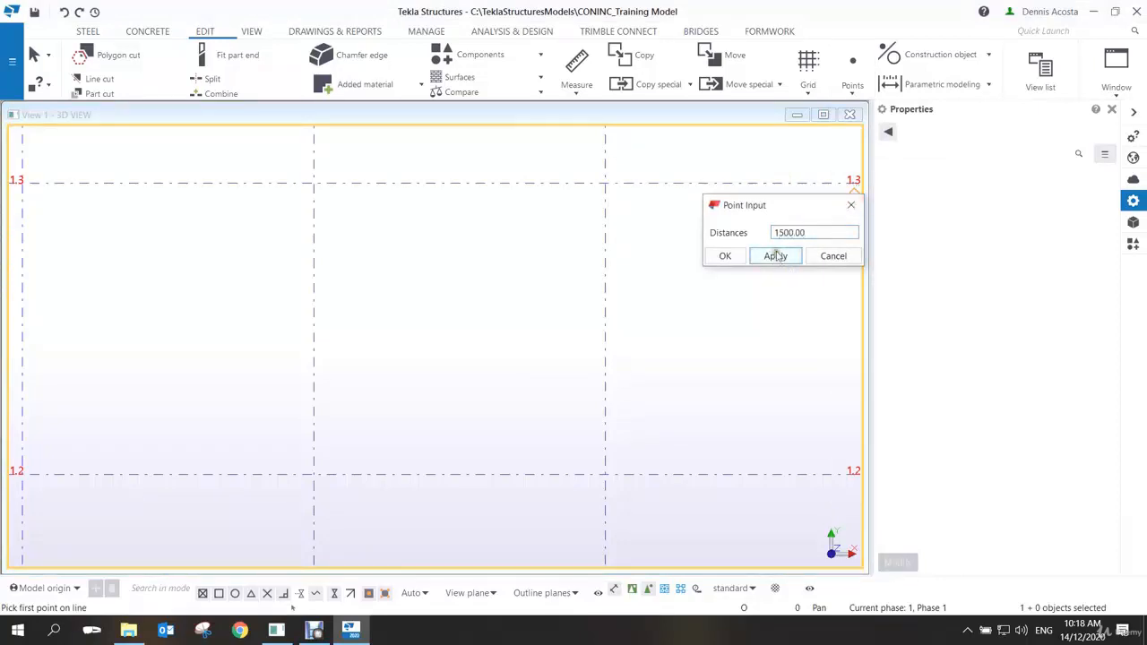
click(313, 474)
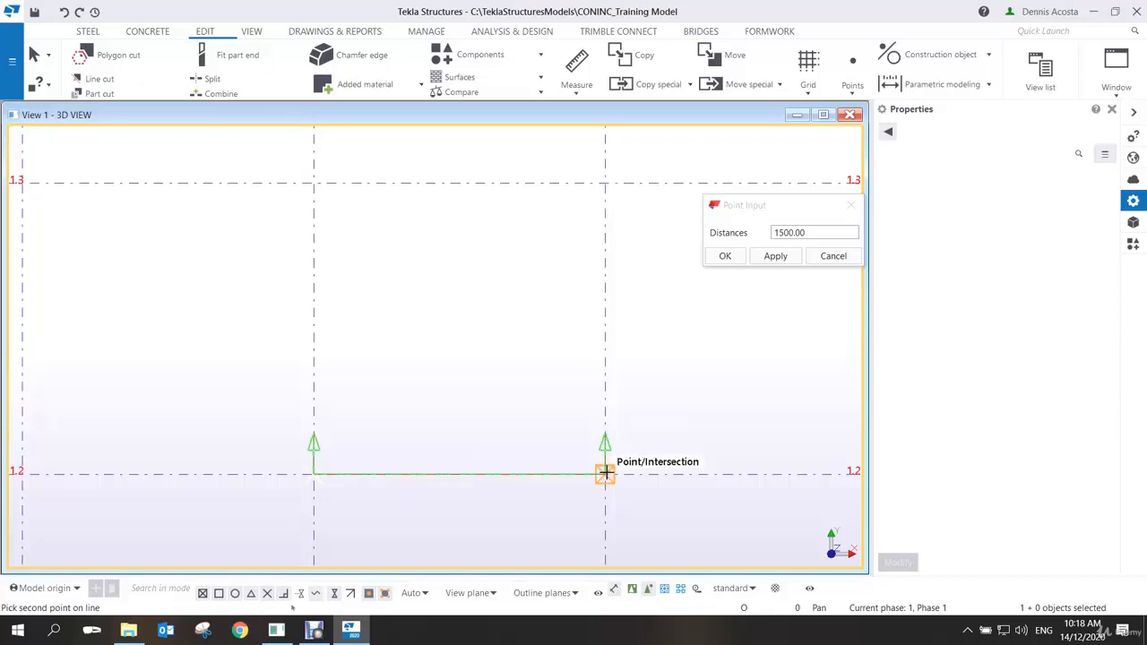
click(605, 473)
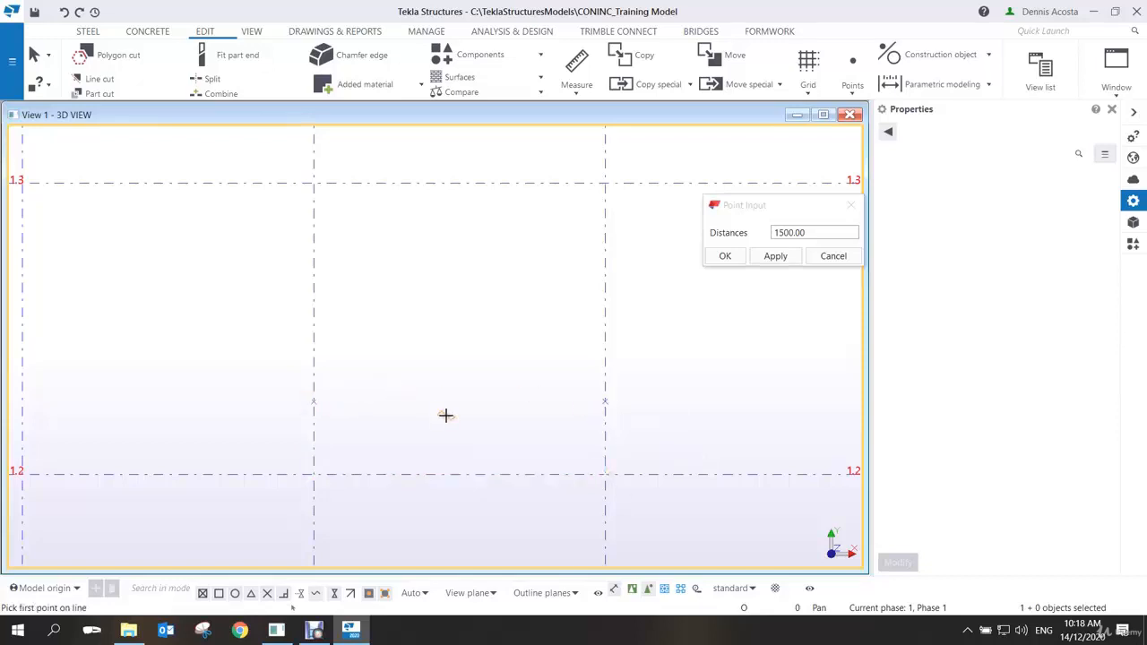
Add a second pair of parallel points at a distance of -1500 from the same two intersections on grid line 1.2
middle_drag(448, 415, 445, 310)
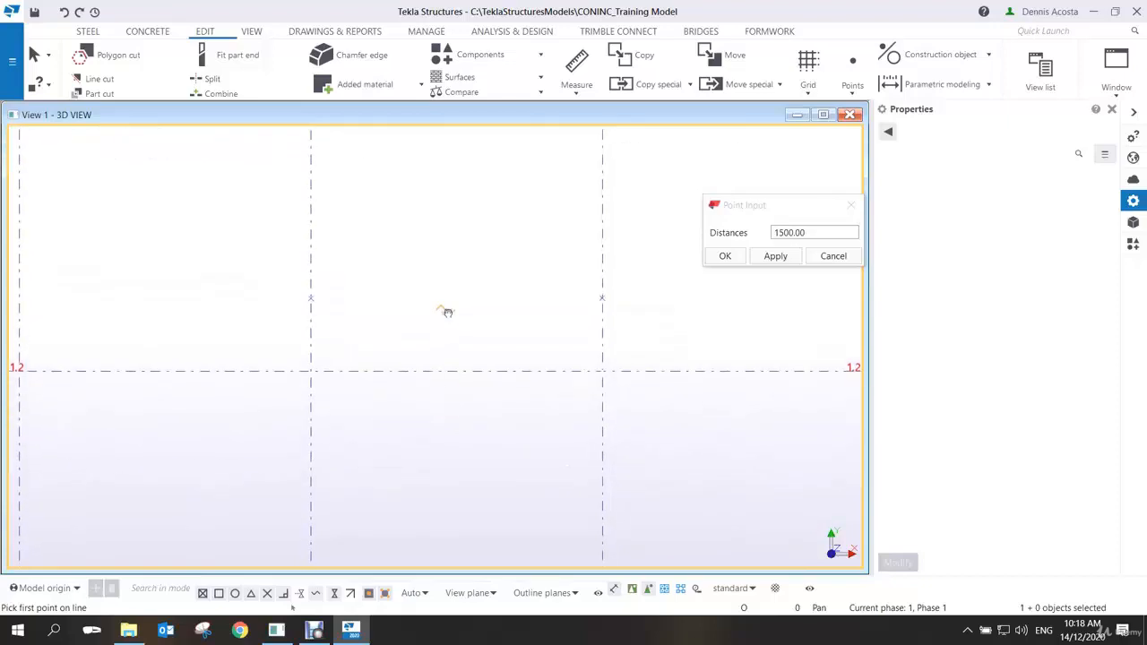
click(773, 233)
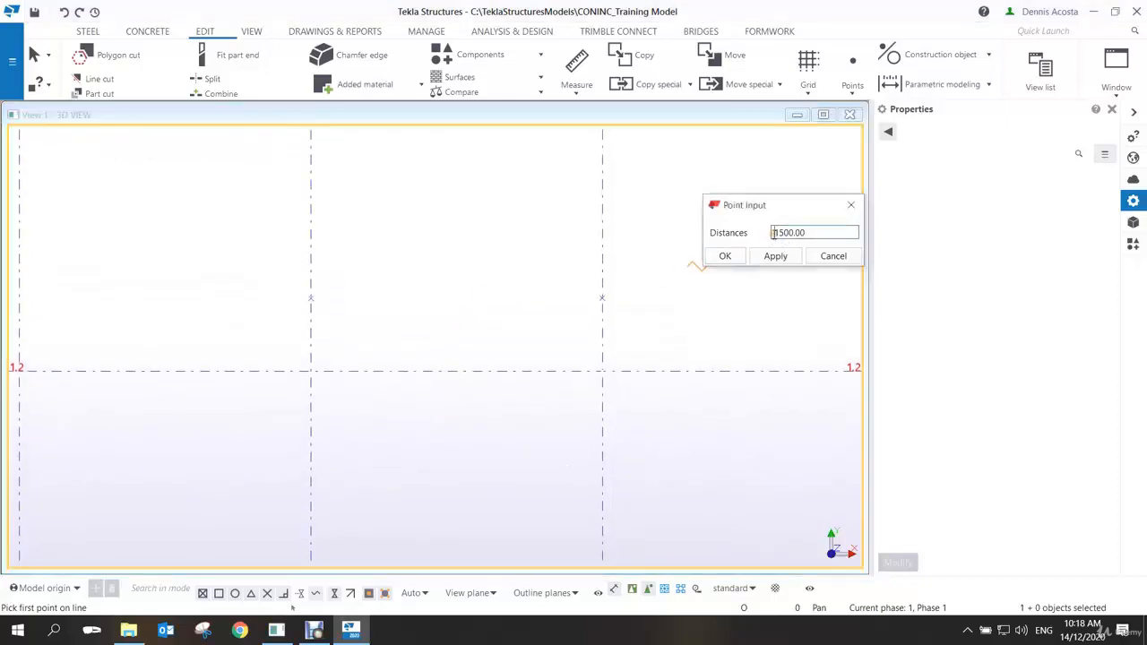
text(-)
click(772, 258)
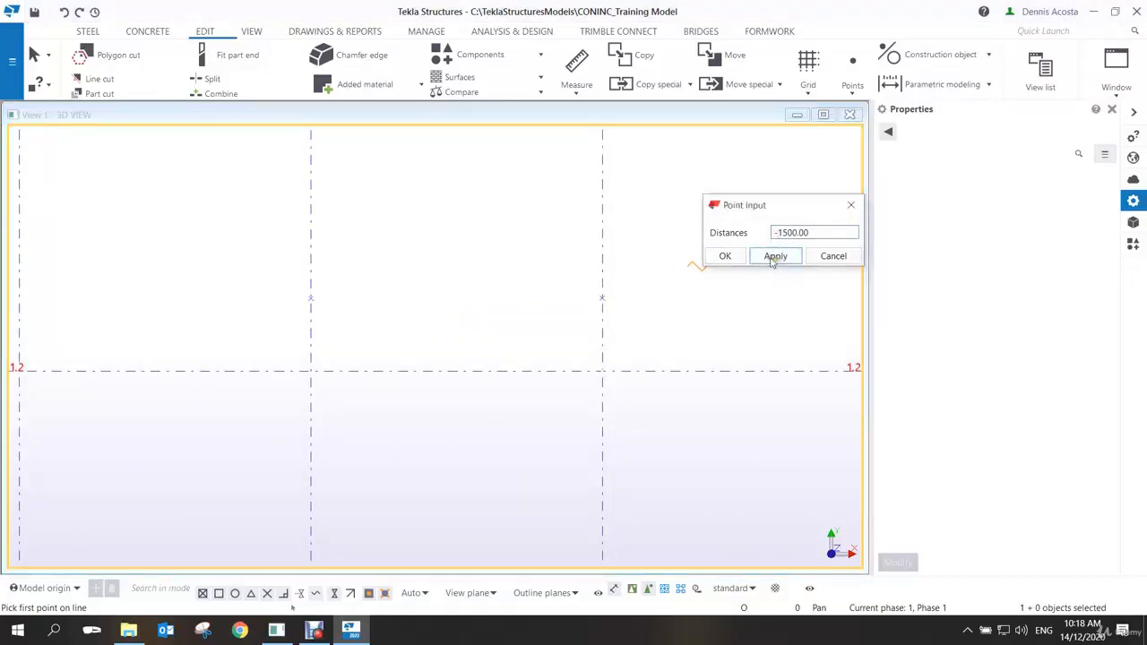
click(310, 370)
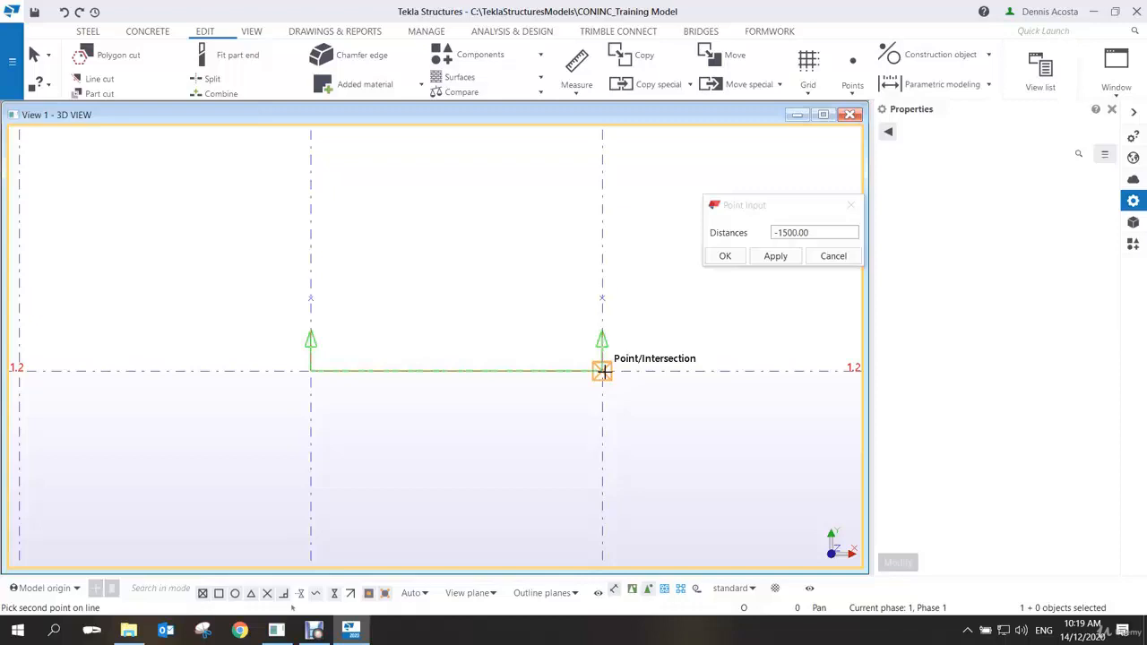
click(602, 370)
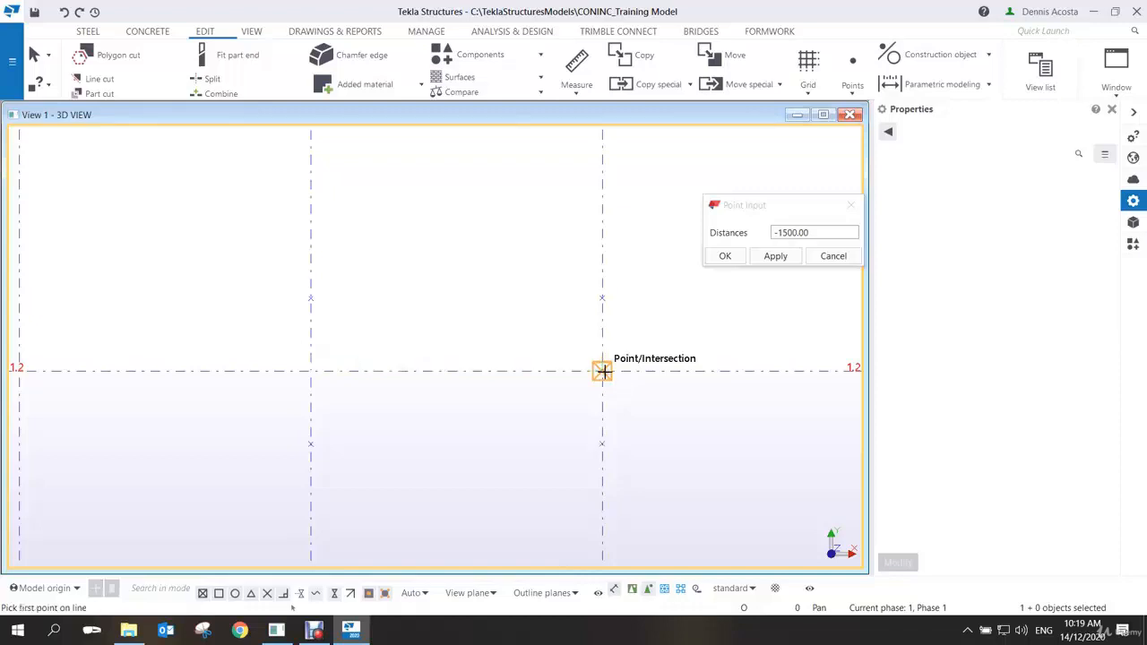
right_click(448, 298)
click(475, 299)
Measure the distances from grid line 1.2 to the parallel points above and below it on the bay's left grid line
click(576, 61)
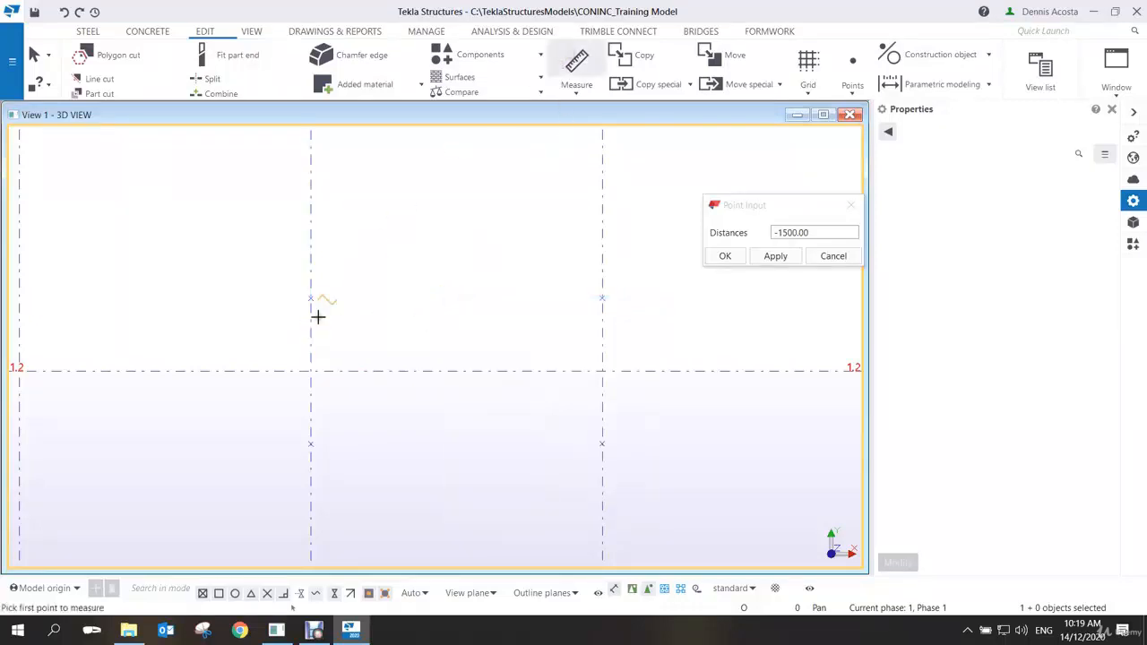
click(311, 298)
click(311, 370)
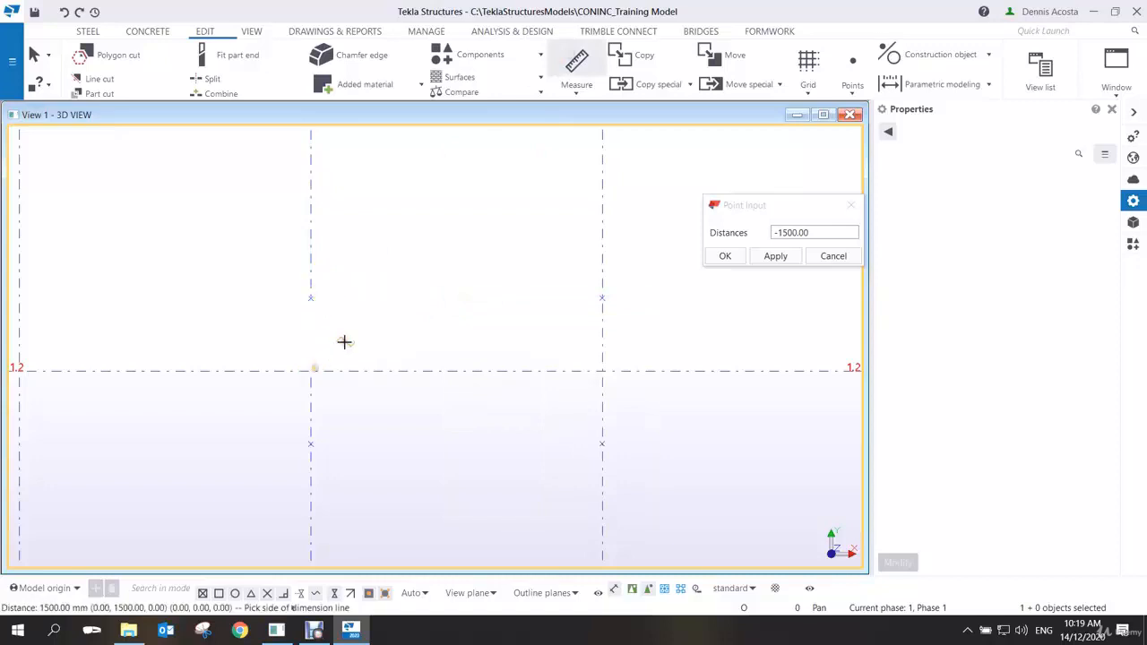
click(345, 342)
click(311, 371)
click(311, 444)
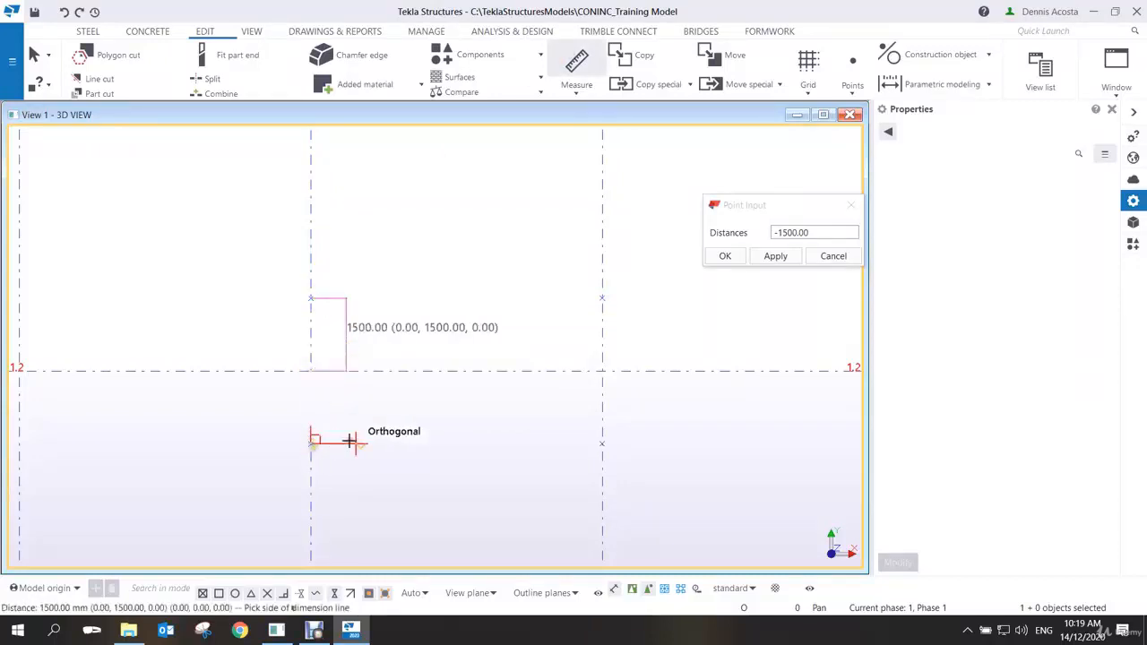
click(362, 423)
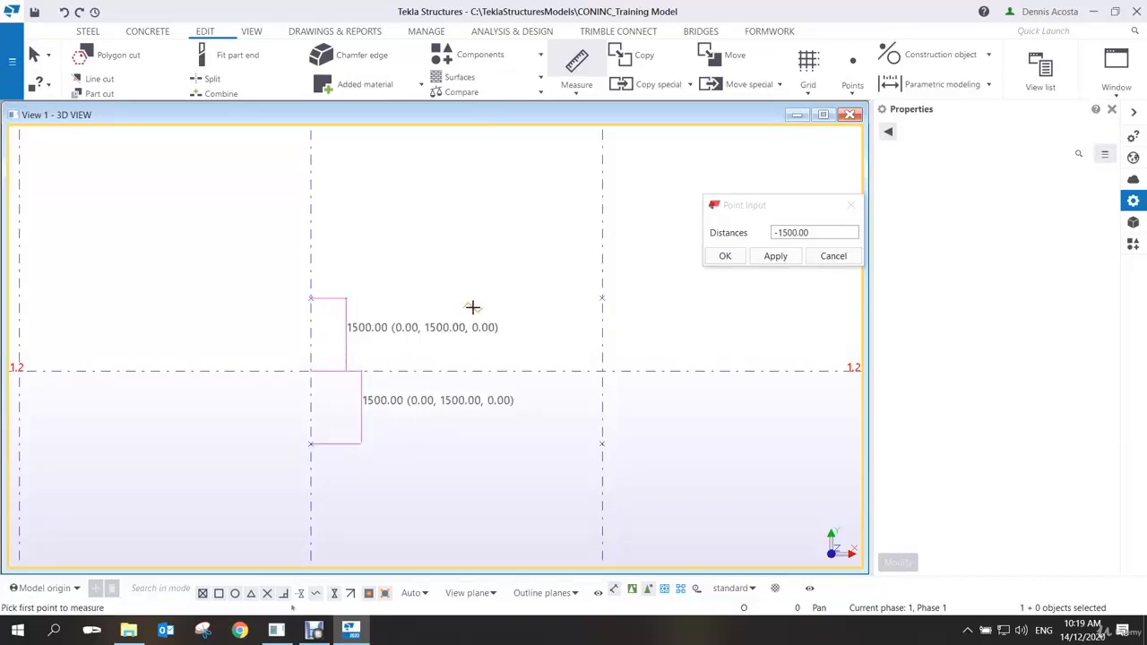
right_click(367, 271)
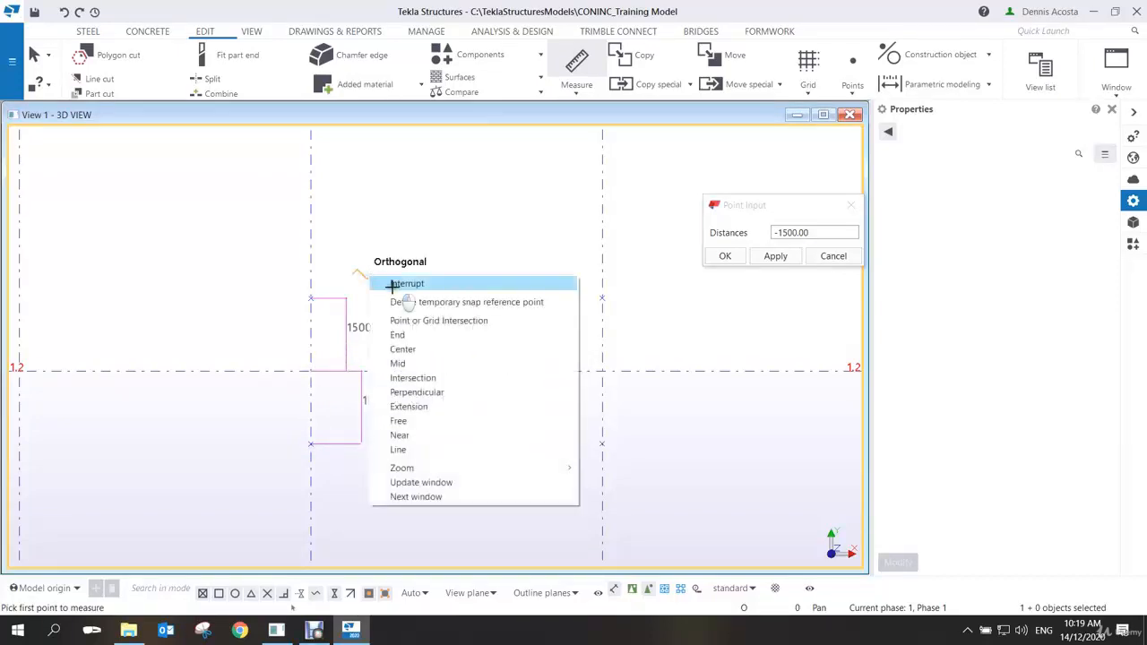
Delete the four parallel points around grid line 1.2 and clear the measurements from the view
click(402, 285)
drag(303, 308, 635, 504)
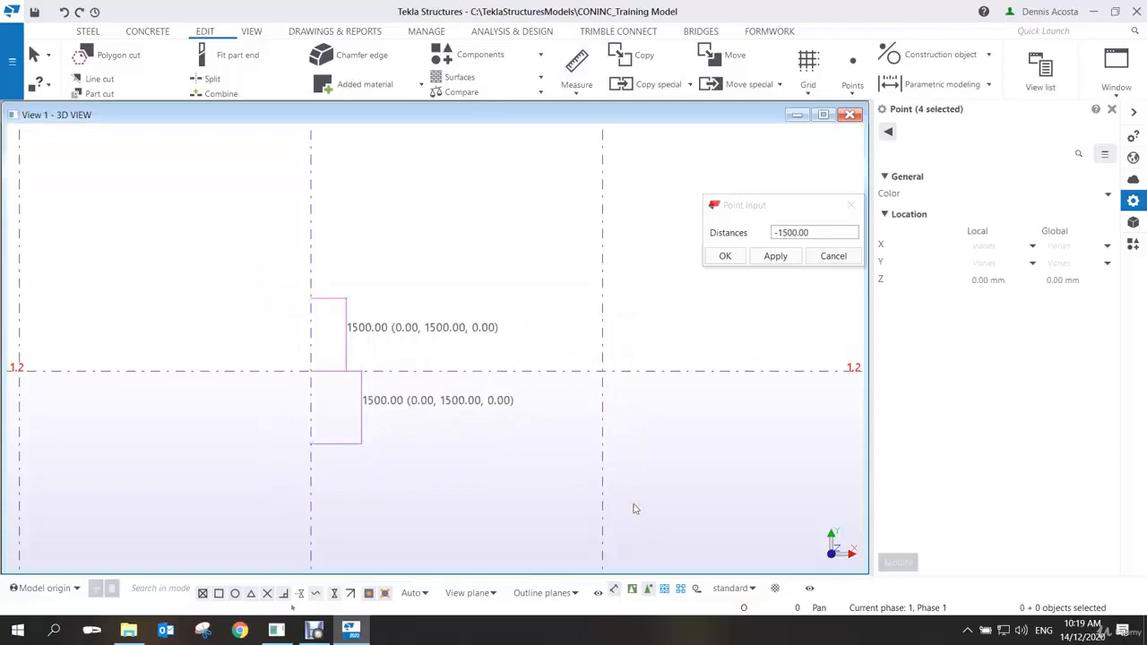
right_click(403, 284)
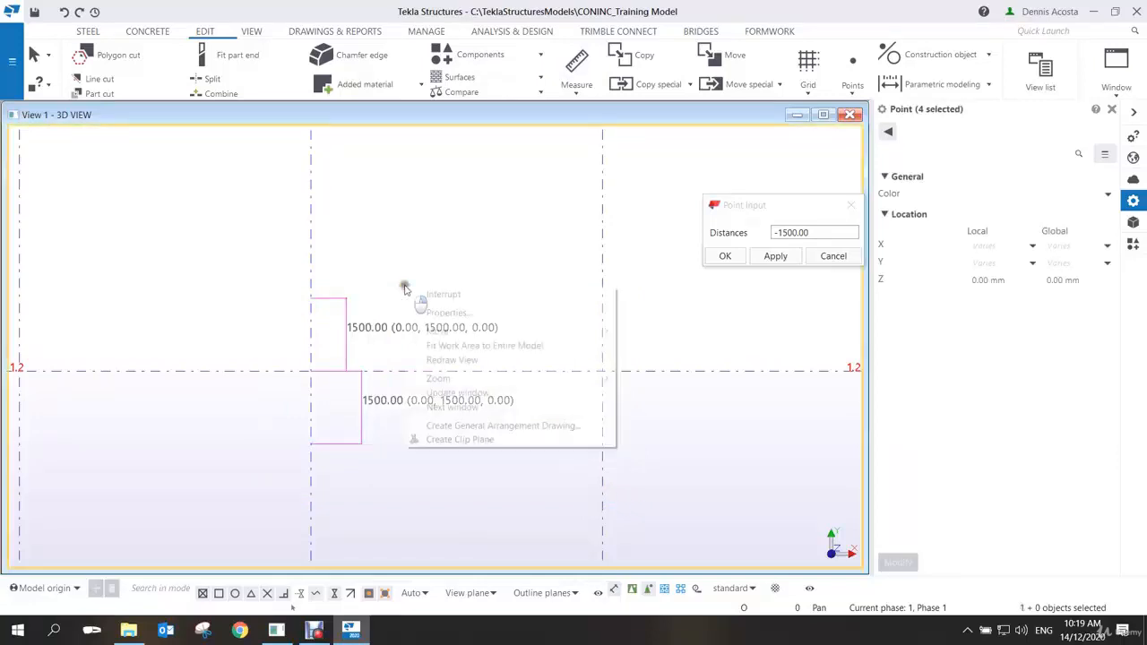
click(449, 361)
middle_drag(447, 334, 448, 356)
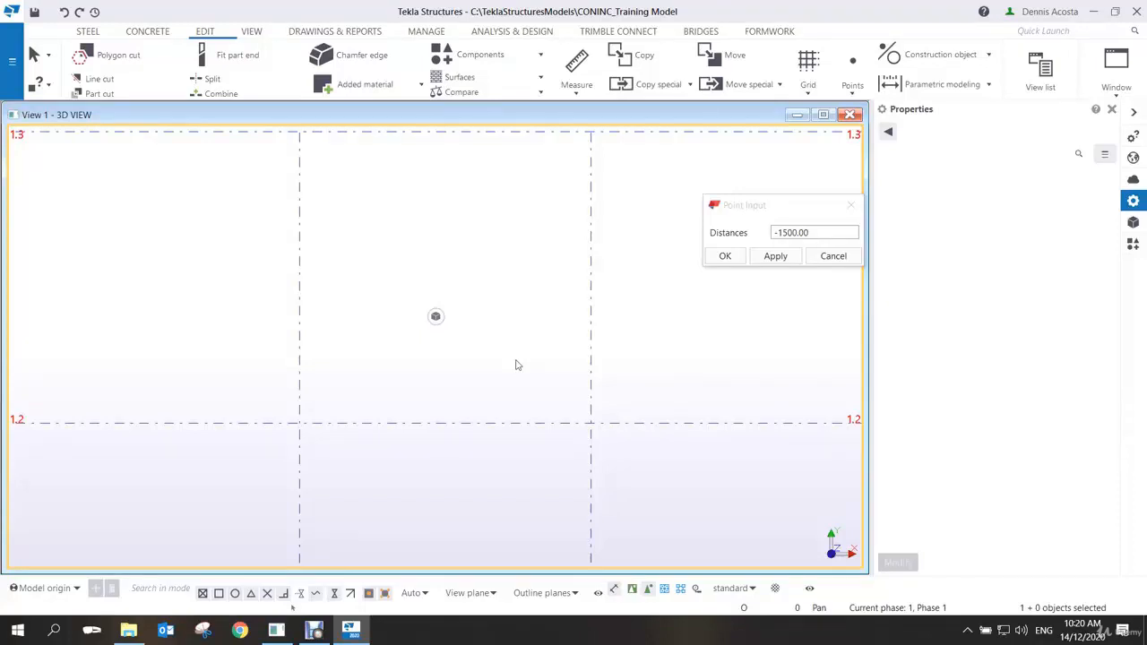
click(855, 93)
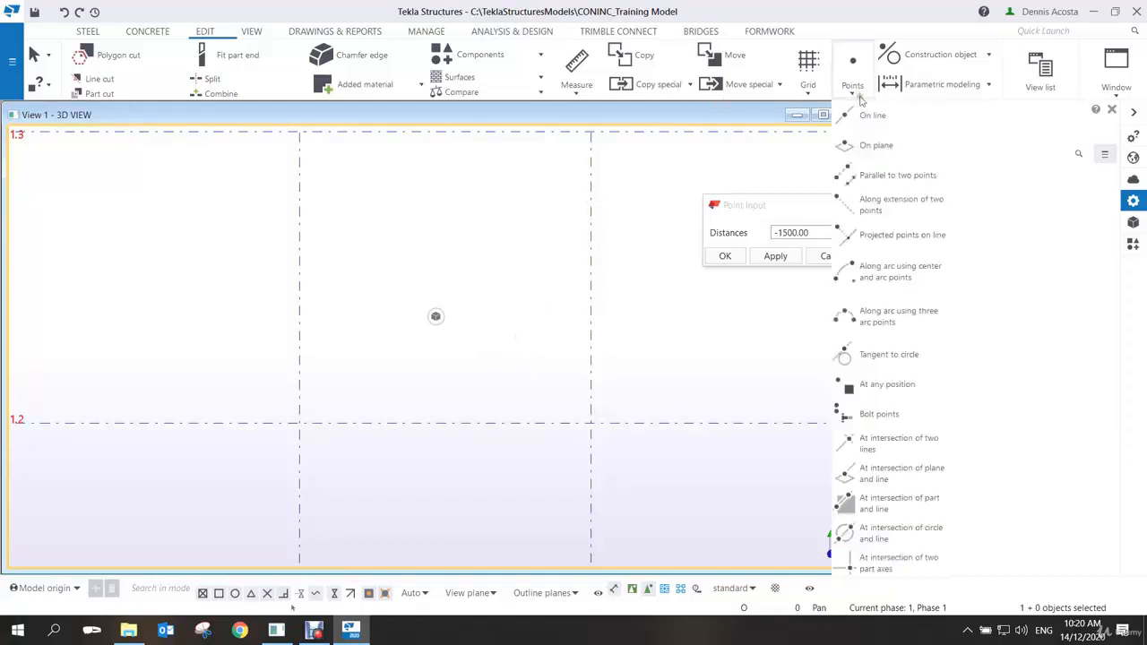
click(875, 176)
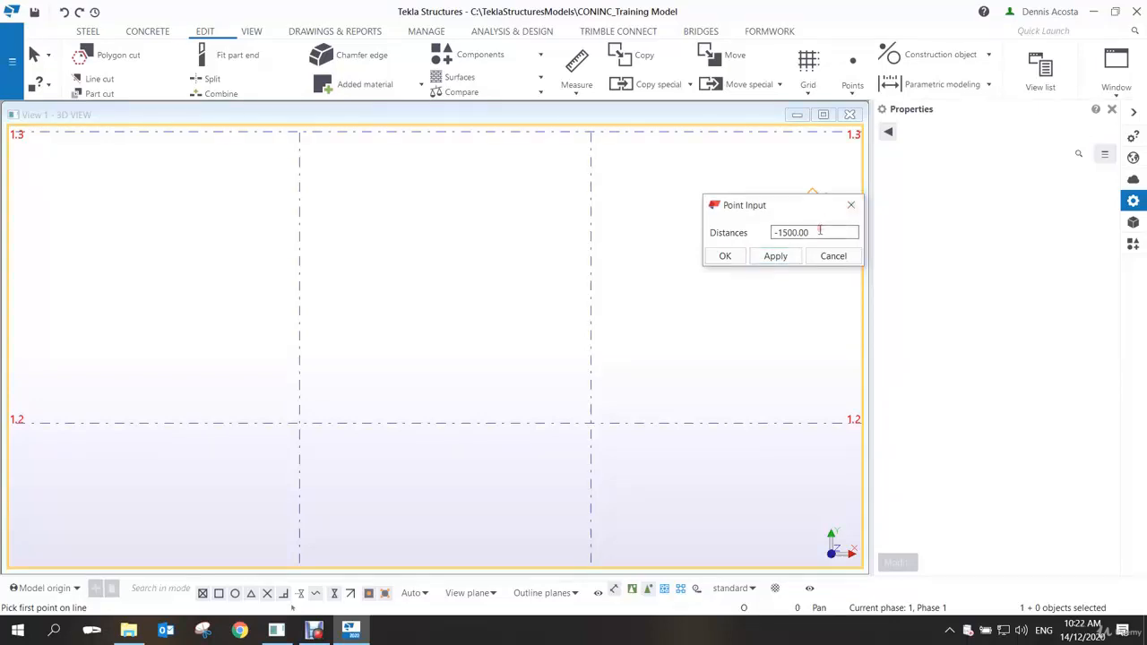
drag(833, 232, 737, 232)
text(500 1000 500 4)
key(BackSpace)
text(1000)
click(771, 257)
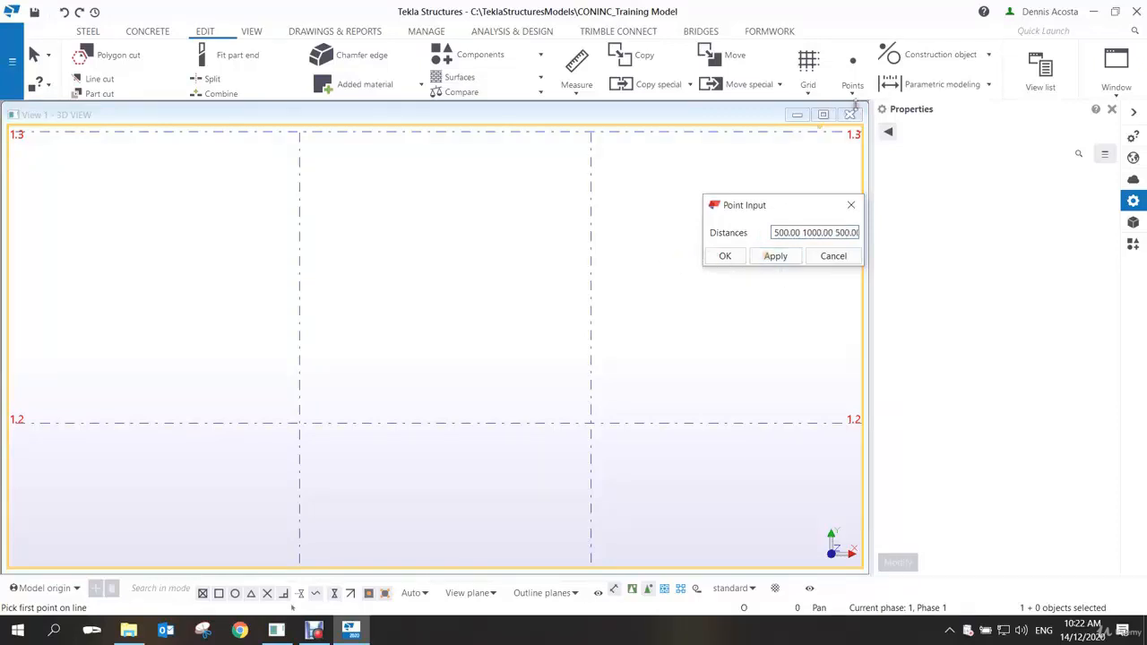
click(851, 83)
click(867, 177)
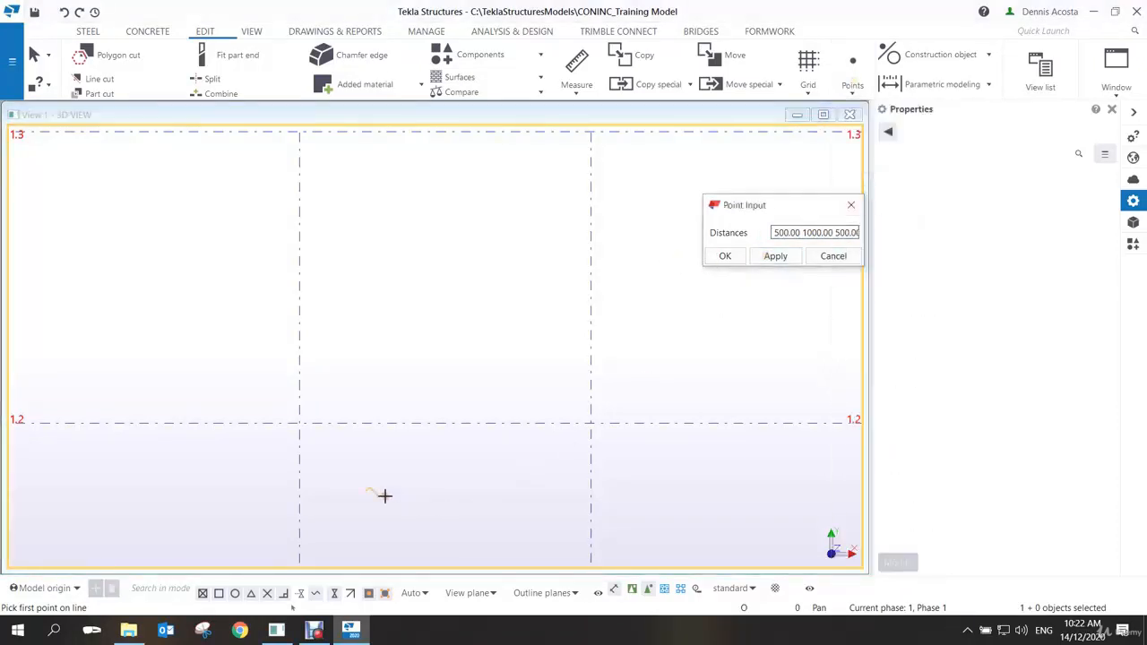
click(299, 419)
click(585, 420)
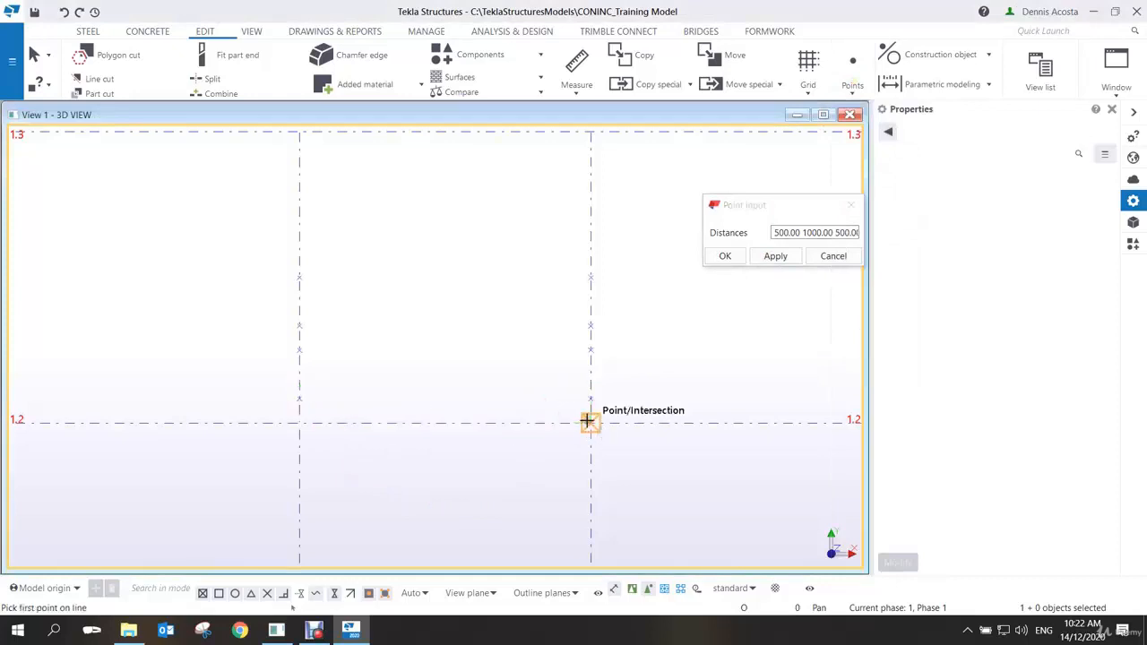
right_click(400, 310)
click(430, 319)
Delete the eight parallel points between grid lines 1.2 and 1.3 and close the point distance settings
scroll(321, 345, up, 2)
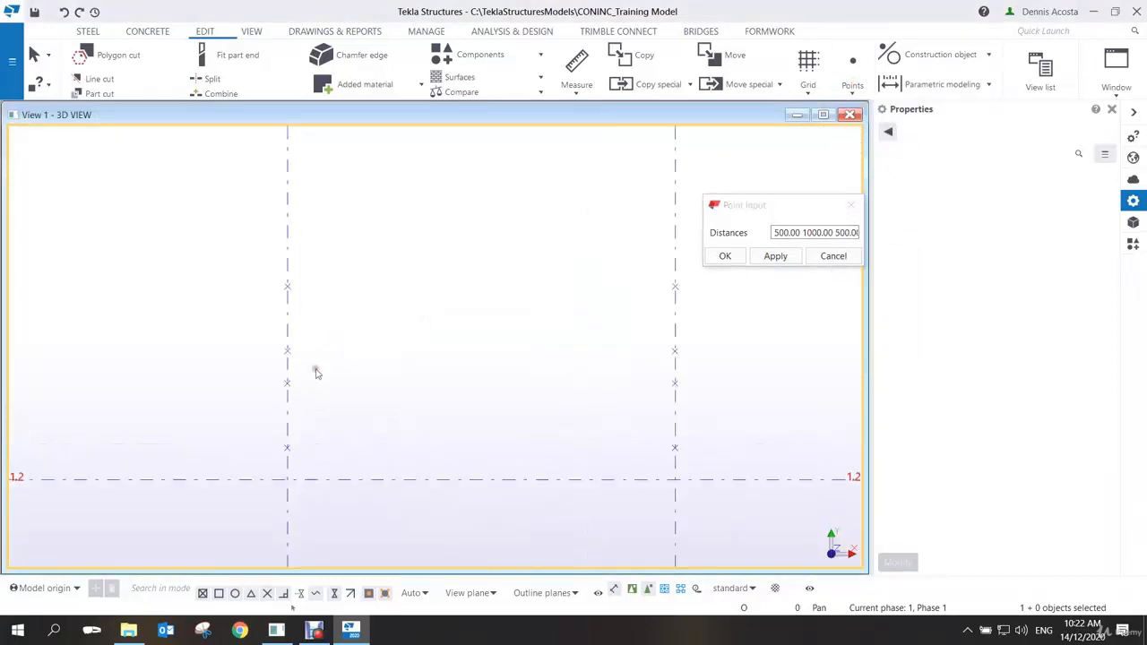
scroll(315, 374, down, 2)
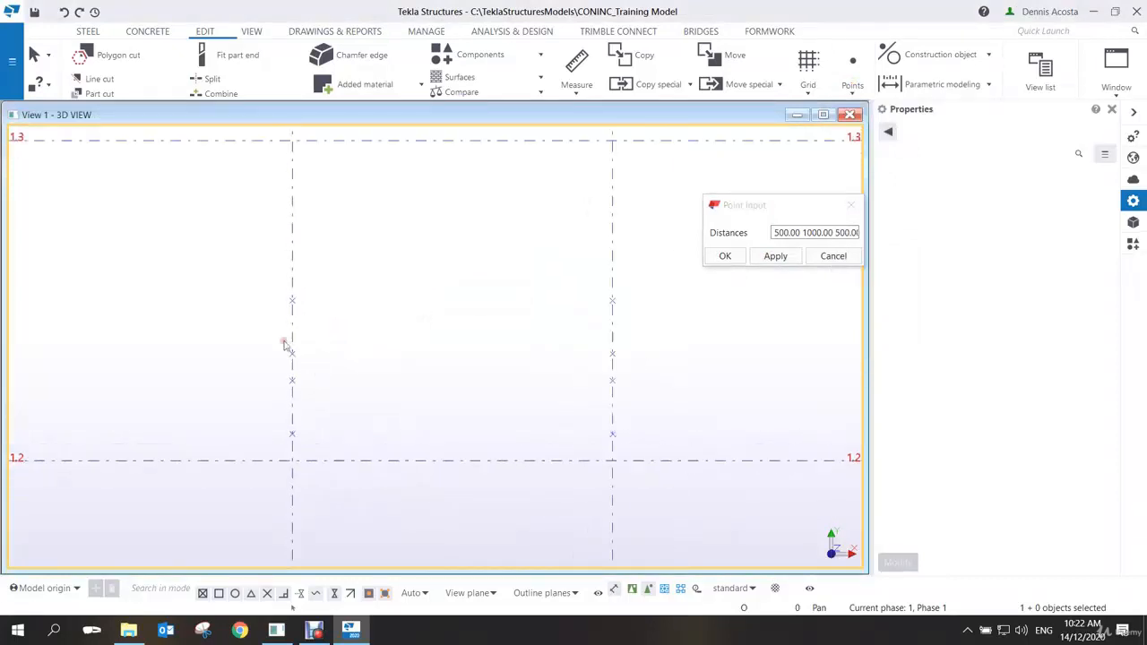
drag(193, 208, 647, 498)
key(Delete)
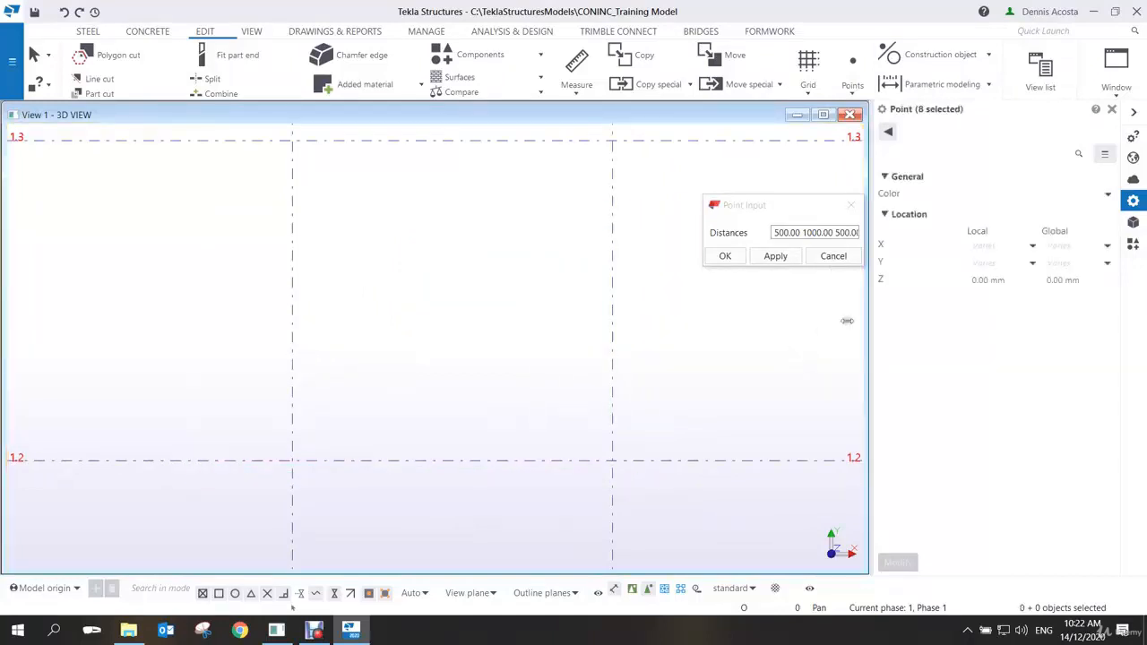
click(851, 206)
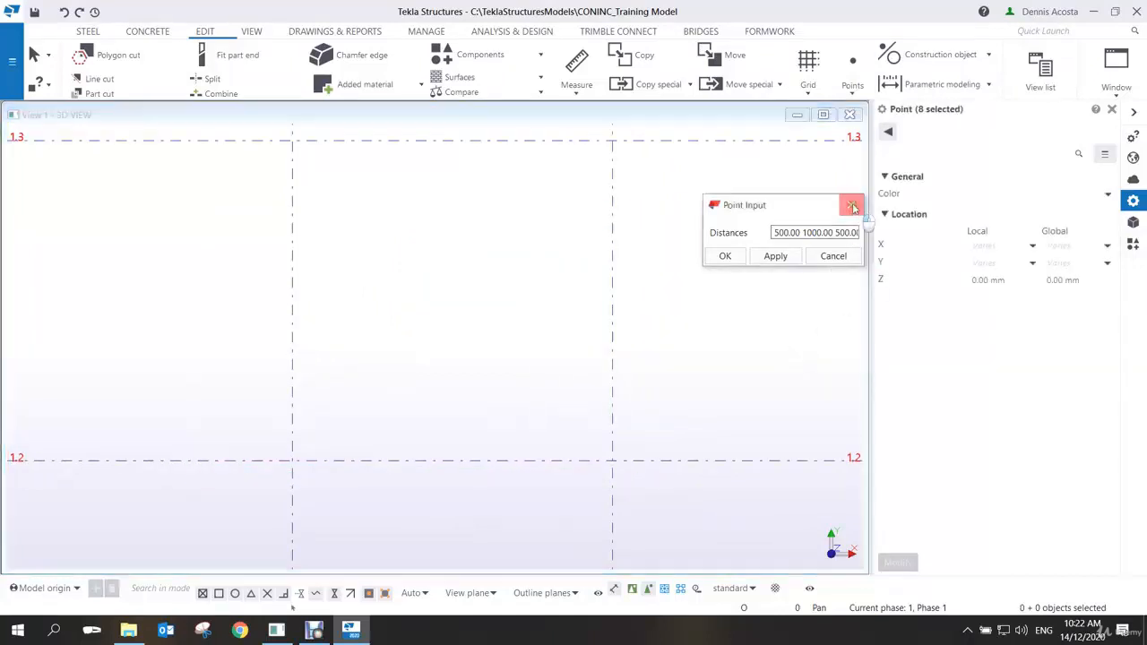
Add a point along the extension of two points at distance 500, picking a spot below grid line 1.2 and the intersection on it
click(858, 85)
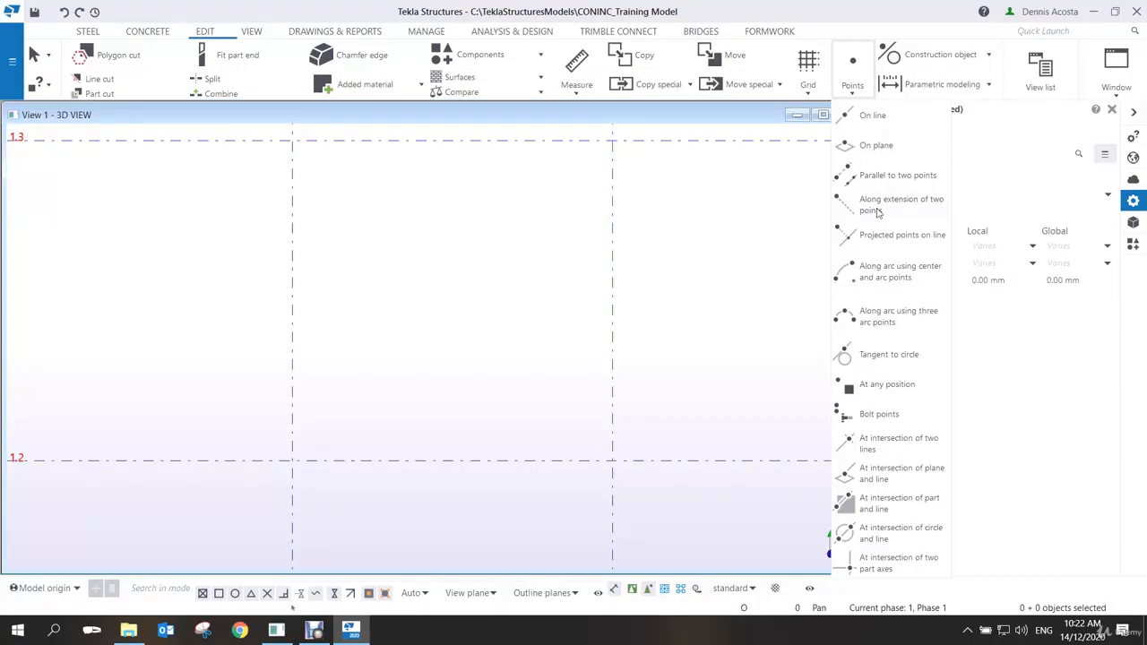
click(878, 211)
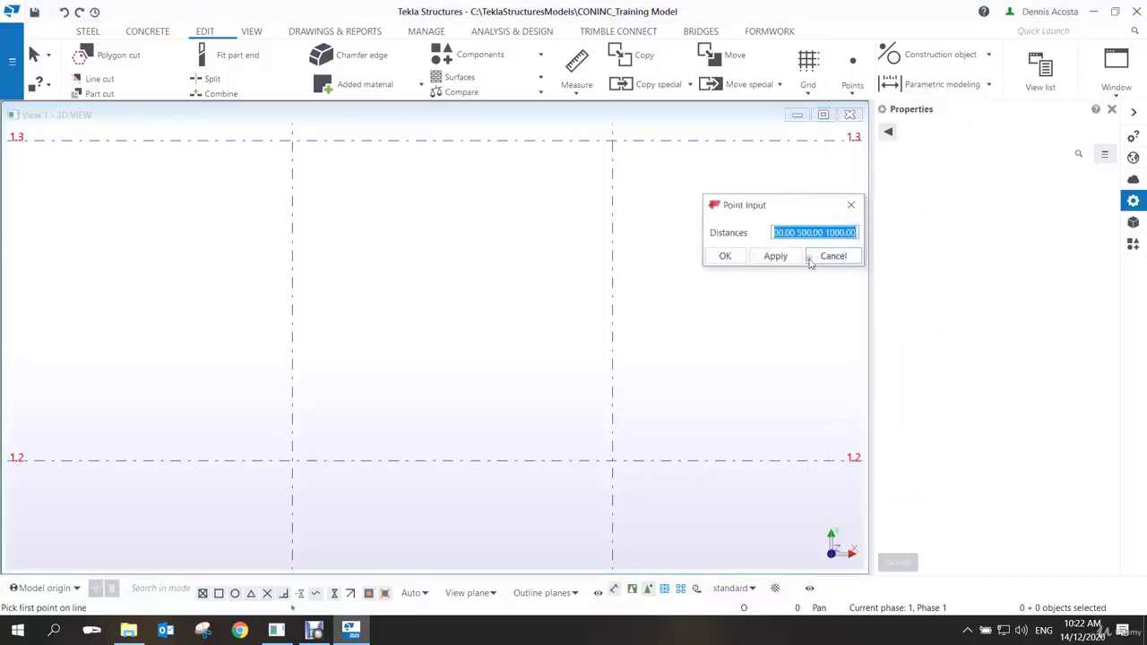
text(500)
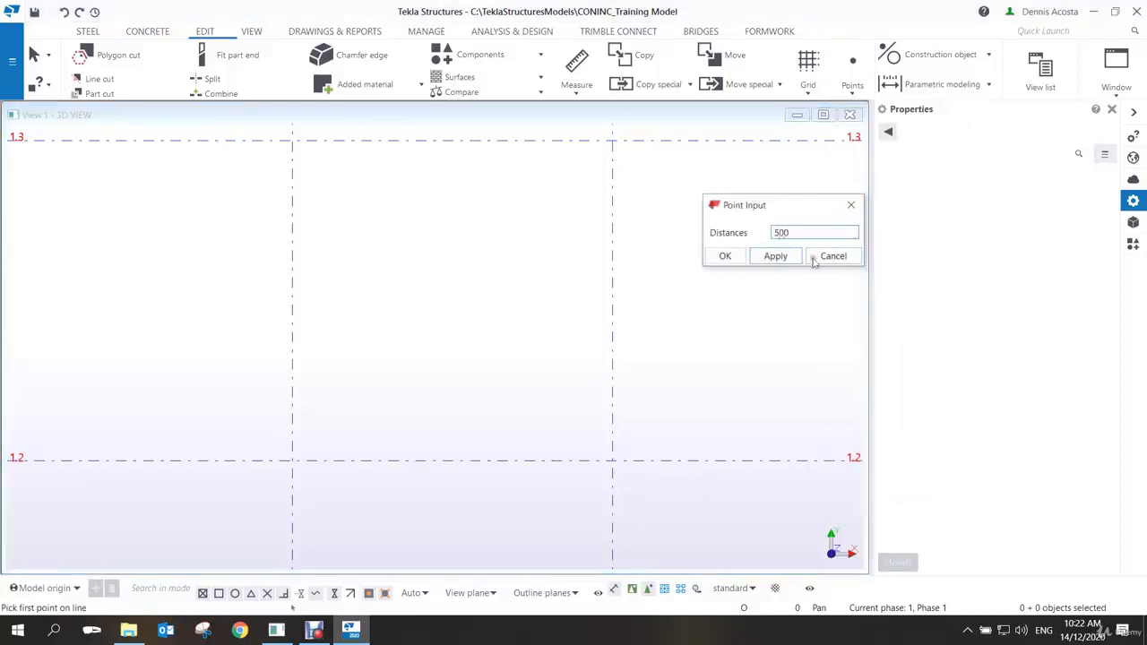
click(778, 259)
middle_drag(448, 399, 530, 306)
scroll(422, 329, up, 2)
middle_drag(383, 394, 423, 285)
click(743, 242)
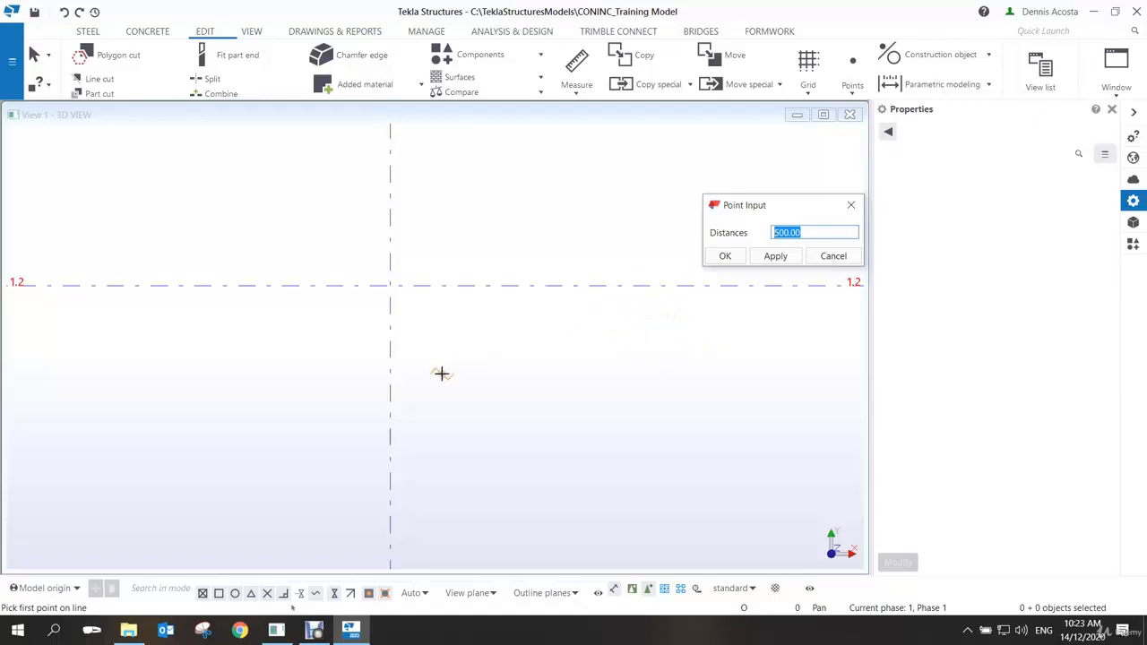
click(391, 427)
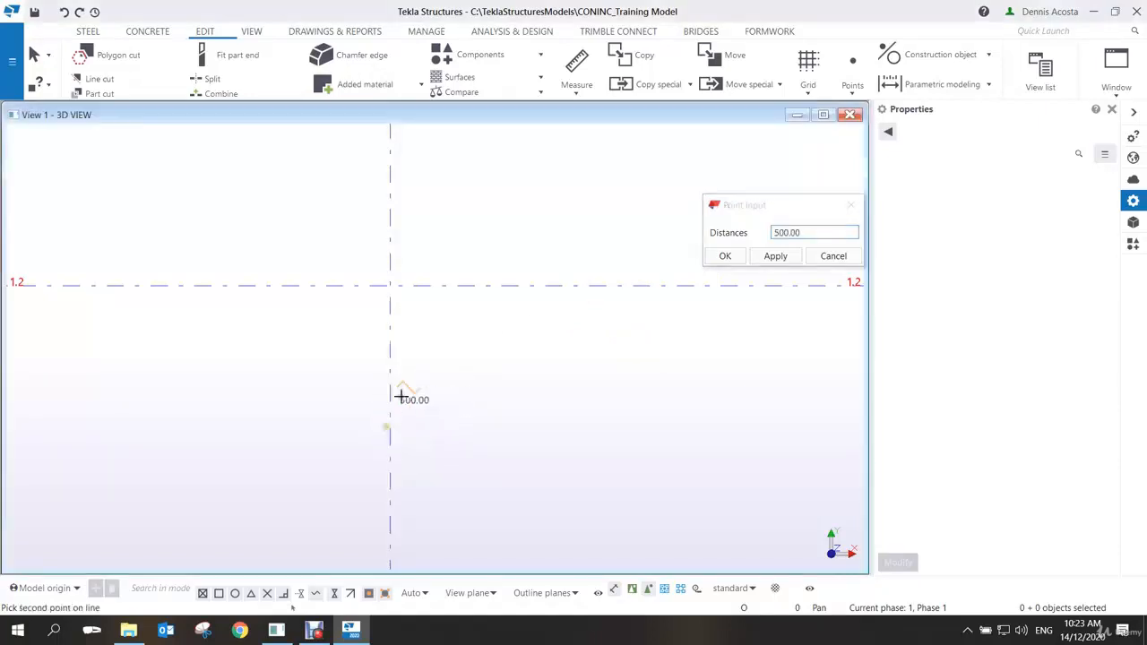
click(390, 285)
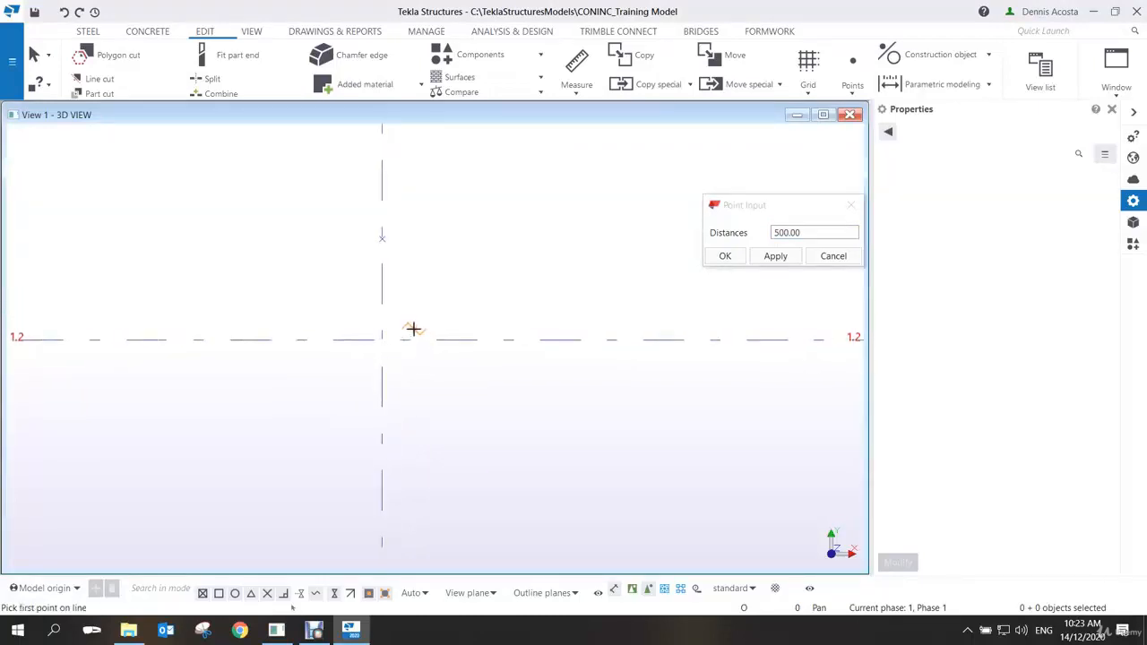
right_click(461, 263)
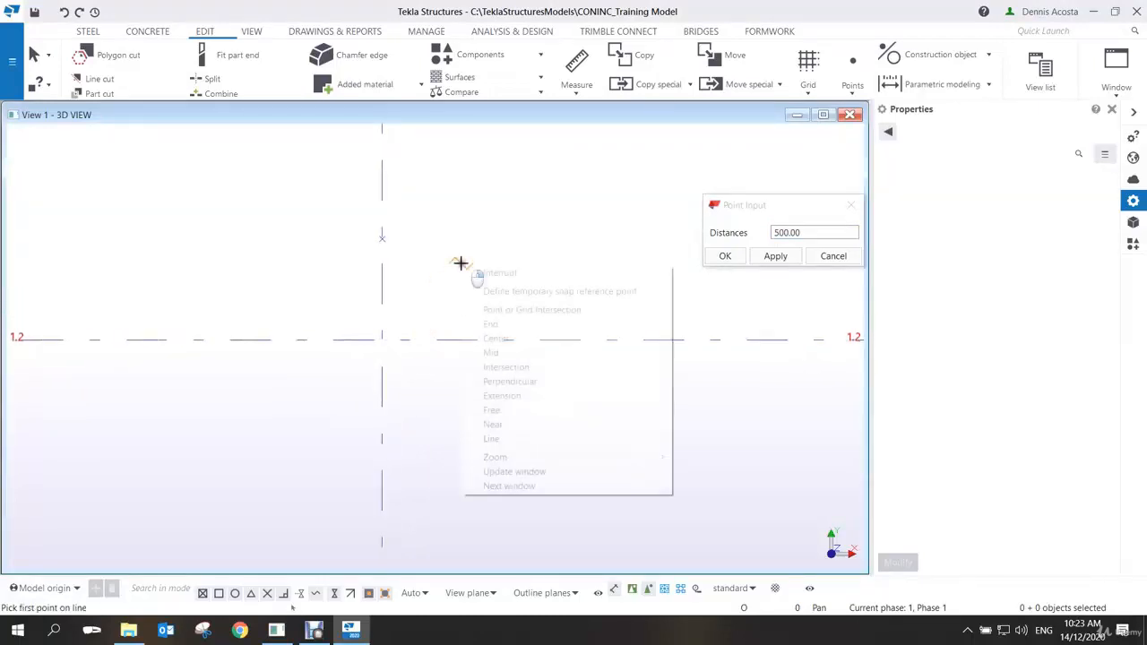
click(487, 272)
Measure the distance from the extension point down to the intersection on grid line 1.2
click(583, 70)
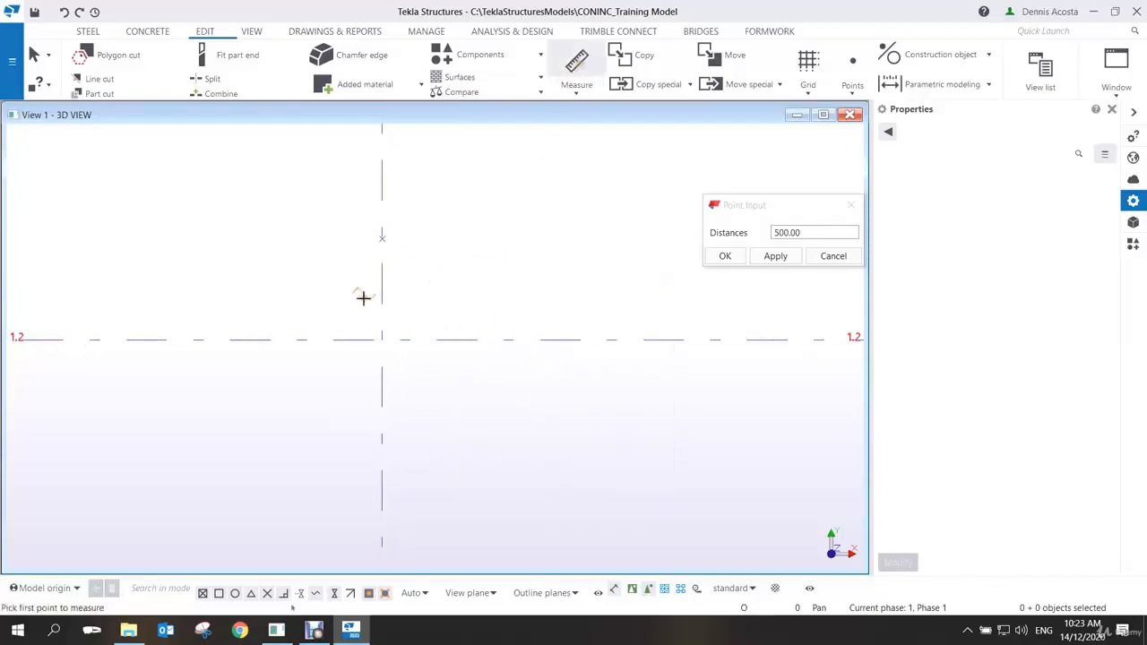
click(382, 236)
click(382, 338)
click(423, 314)
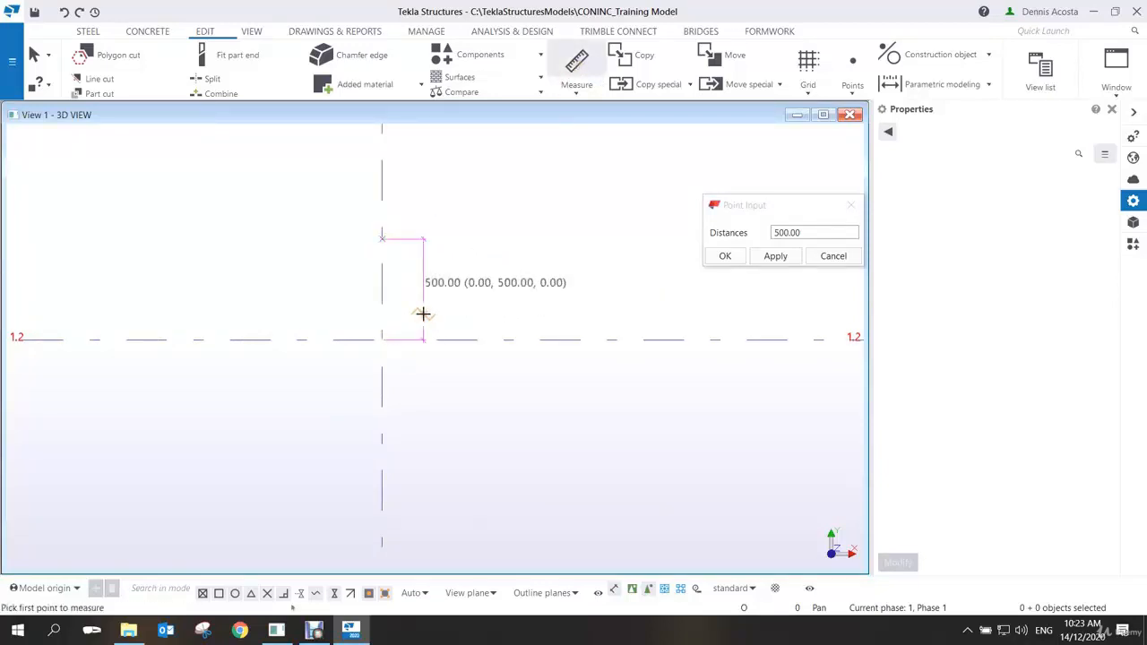
right_click(448, 260)
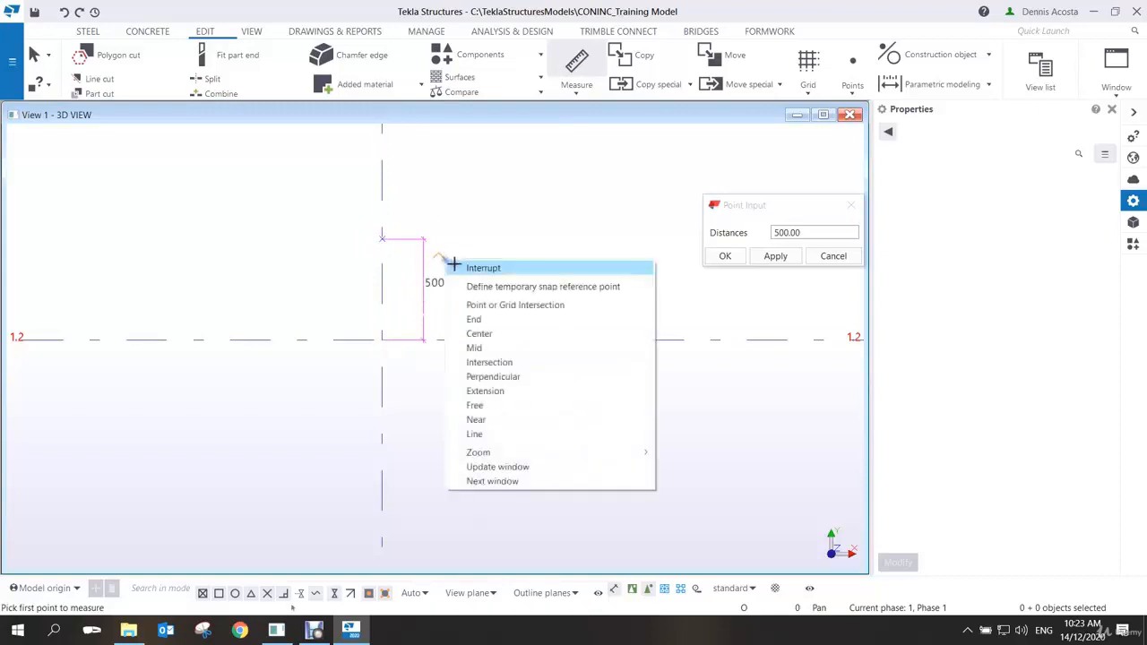
click(466, 264)
Delete the extension point above grid line 1.2 and clear its measurement from the view
drag(323, 212, 486, 409)
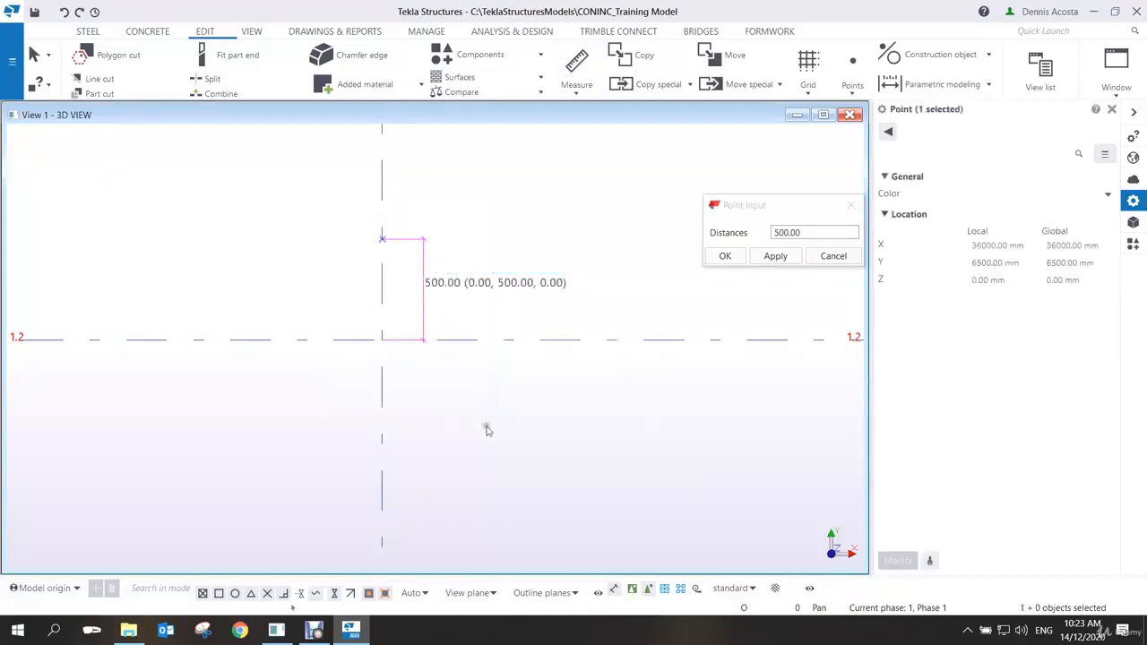
right_click(558, 269)
click(601, 339)
Add points along the extension of two points at distances 500 -1000, from below grid line 1.2 to the intersection on it
drag(750, 212, 650, 200)
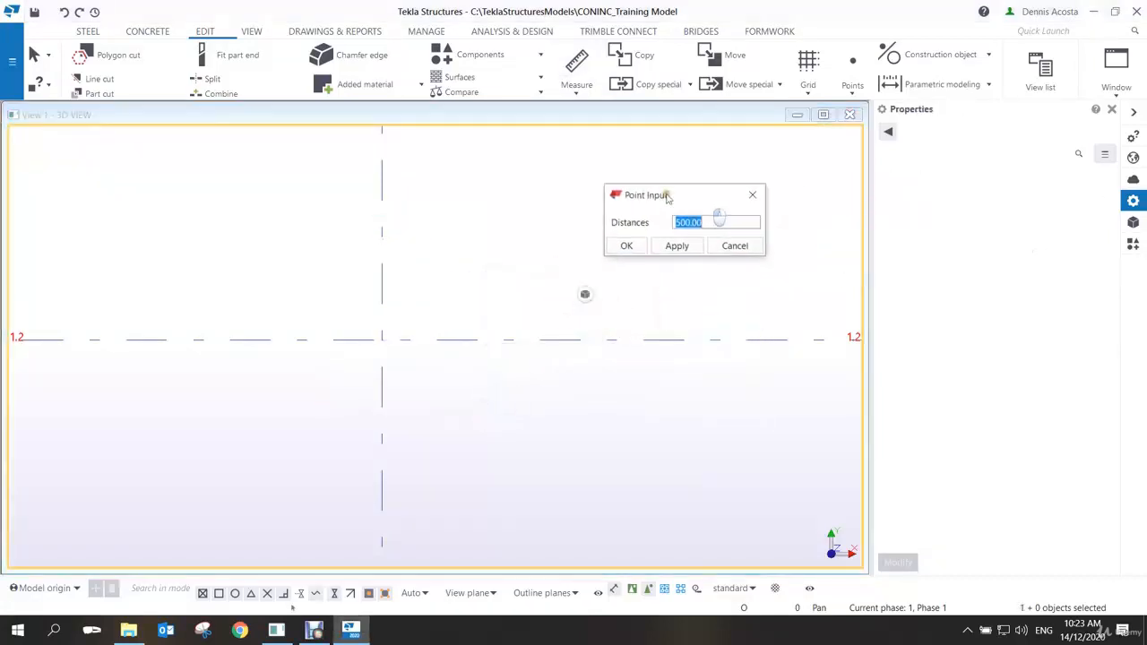
click(704, 222)
text(1000)
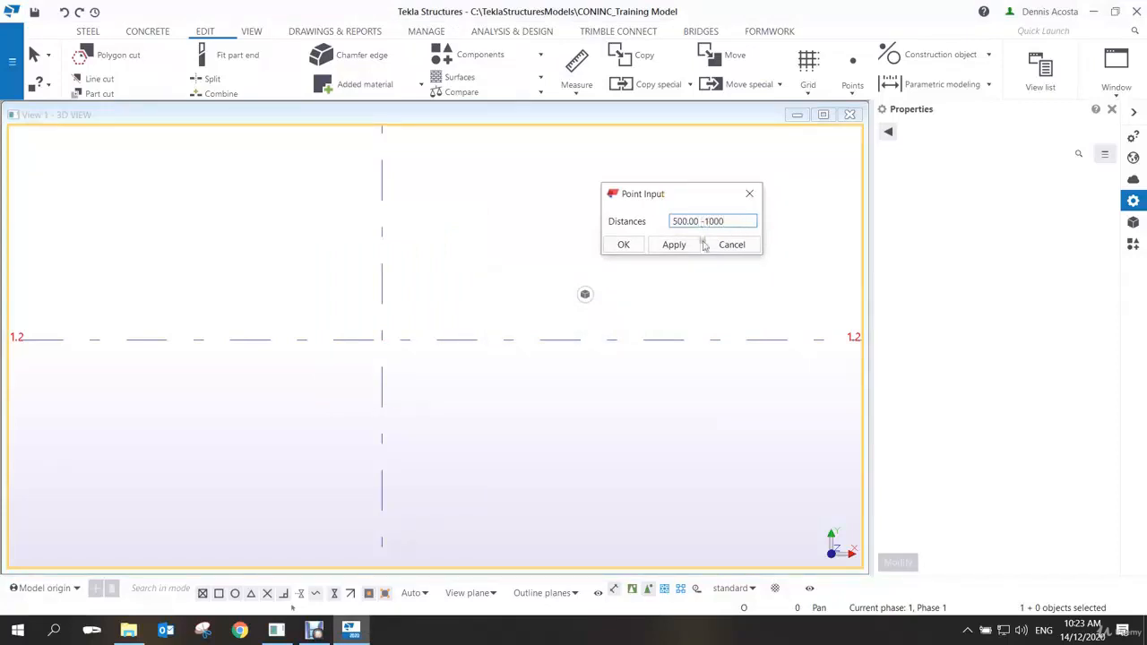
click(680, 246)
click(843, 88)
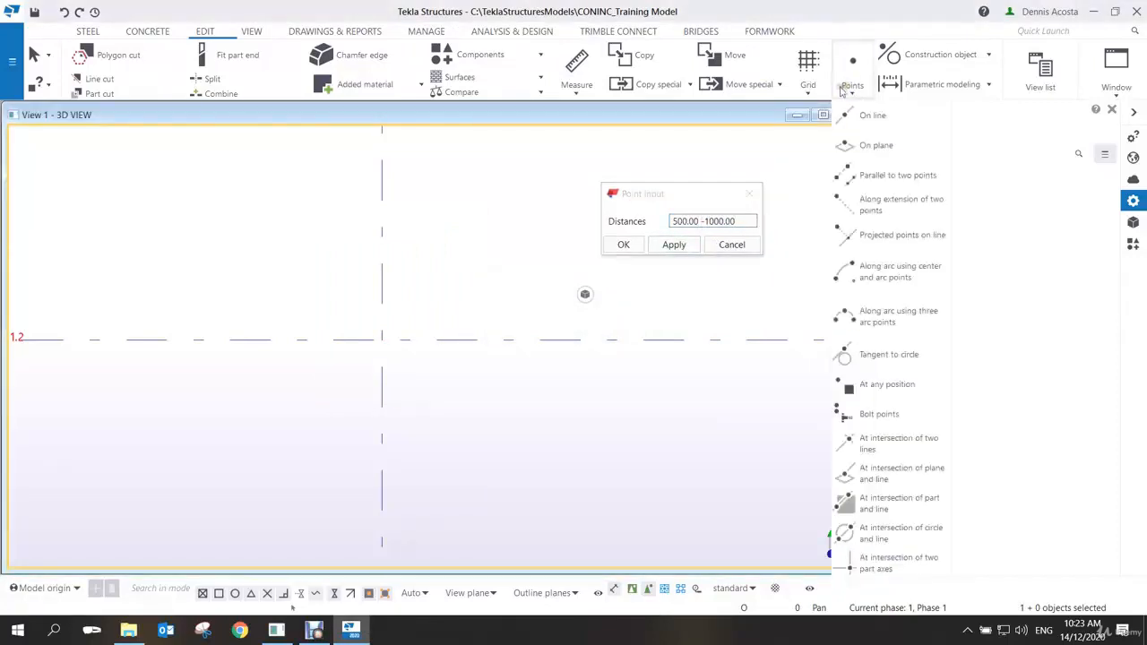
click(863, 202)
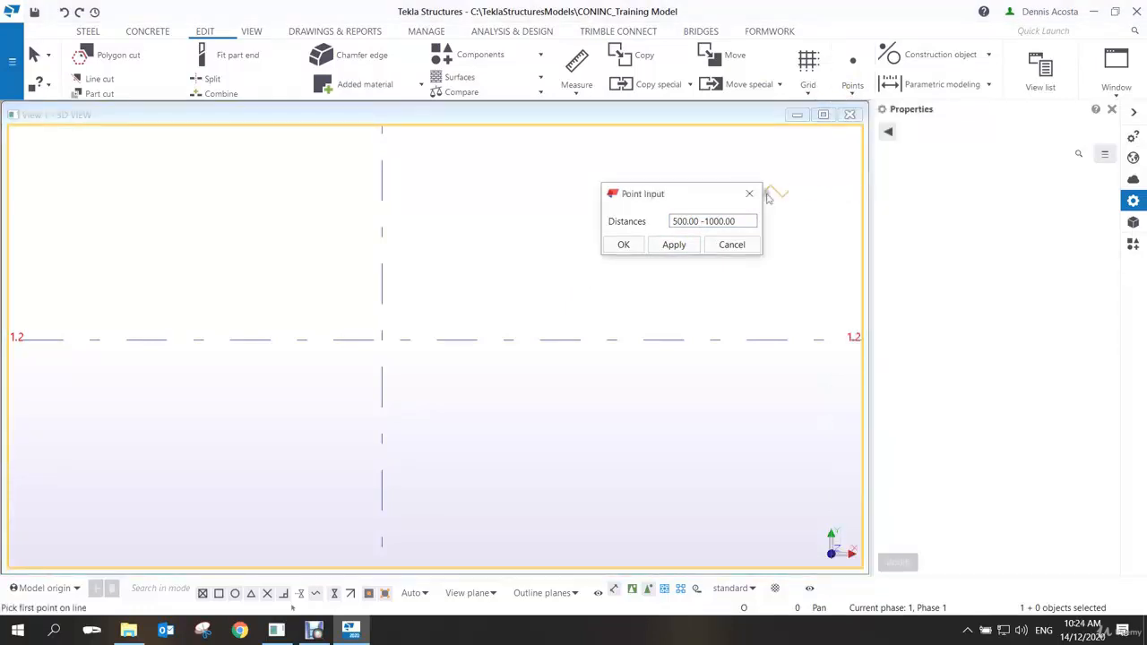
click(382, 412)
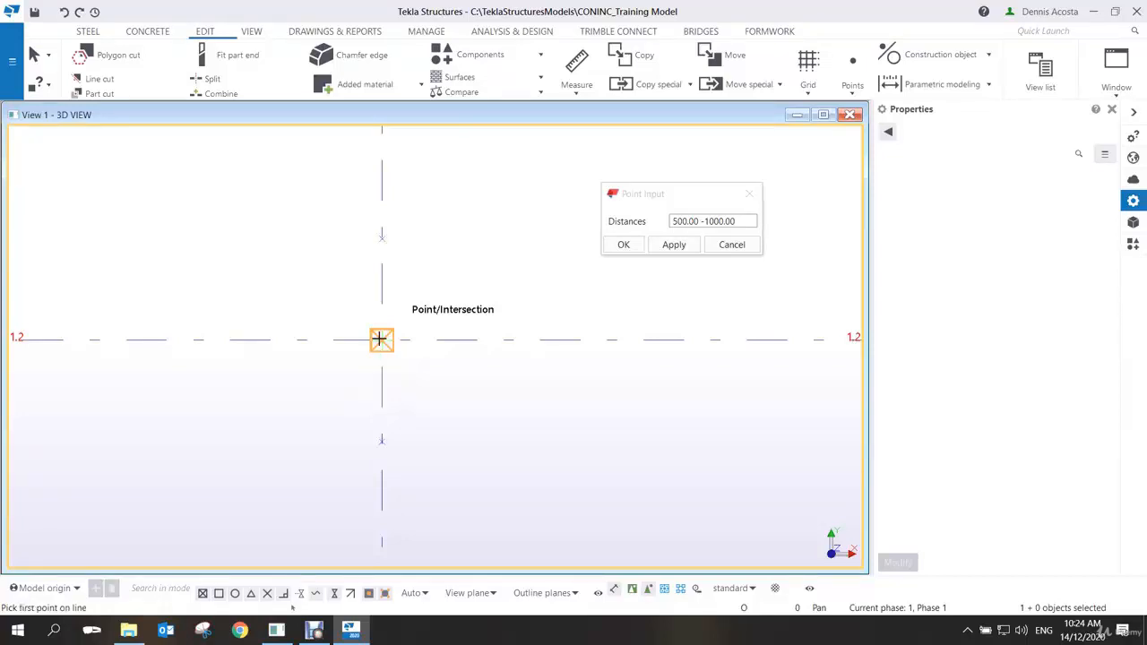
Measure the distances from the grid intersection on line 1.2 to the points above and below it, and dismiss the point input dialog
right_click(443, 303)
click(459, 310)
click(578, 77)
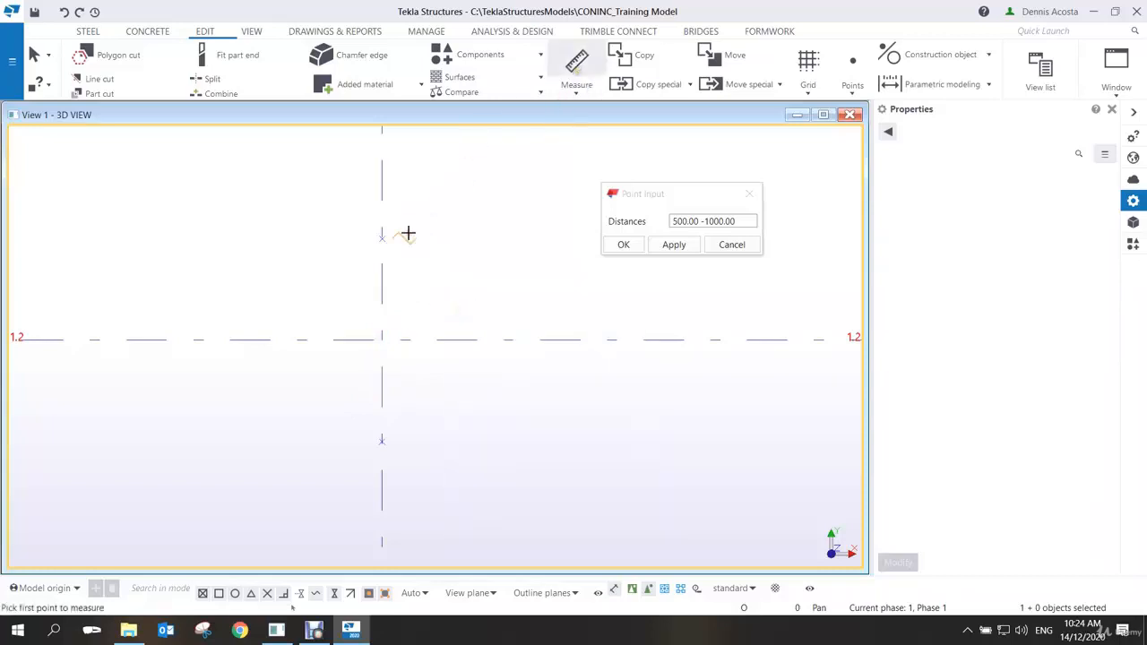
click(381, 237)
click(382, 339)
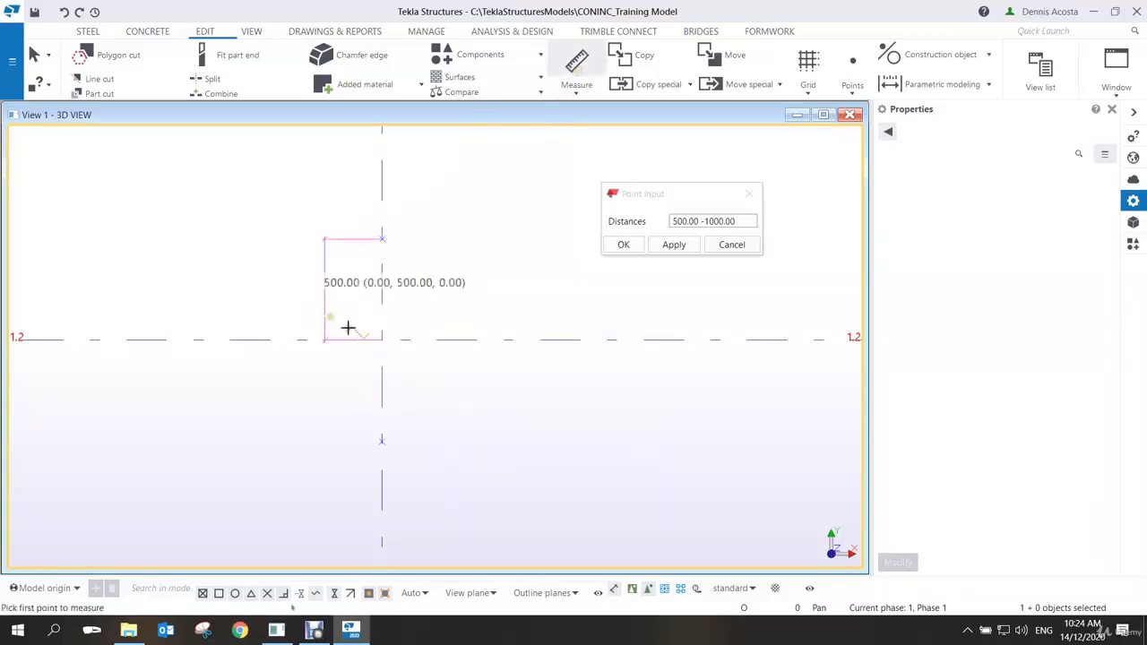
click(382, 339)
click(381, 441)
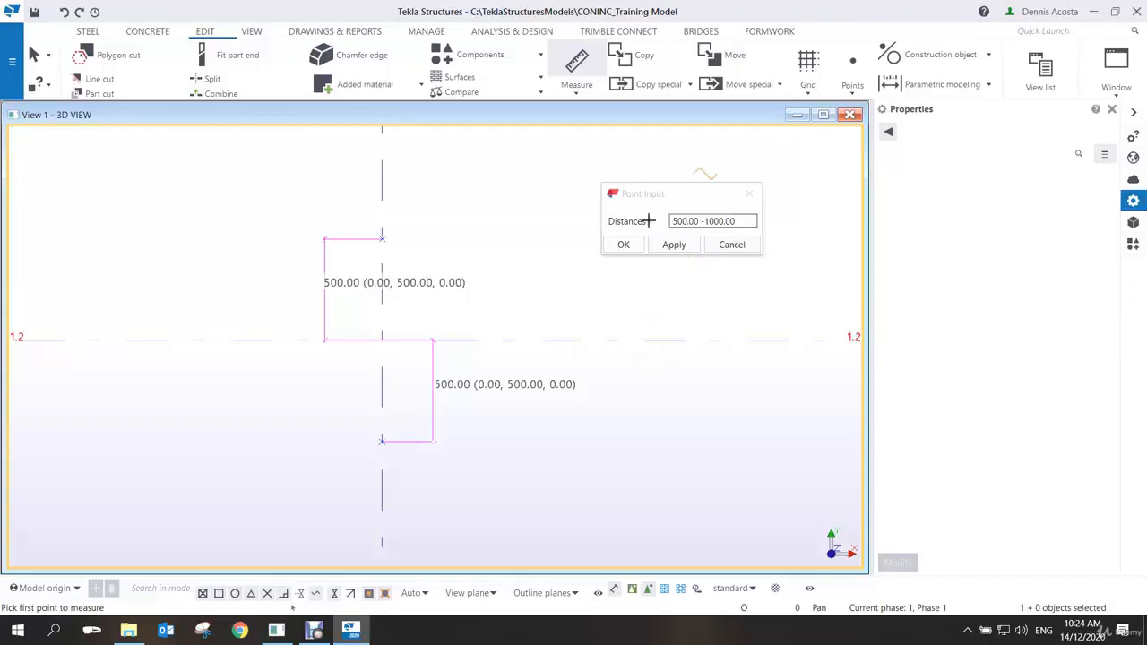
right_click(464, 221)
click(502, 230)
middle_drag(540, 337, 397, 371)
scroll(400, 368, down, 2)
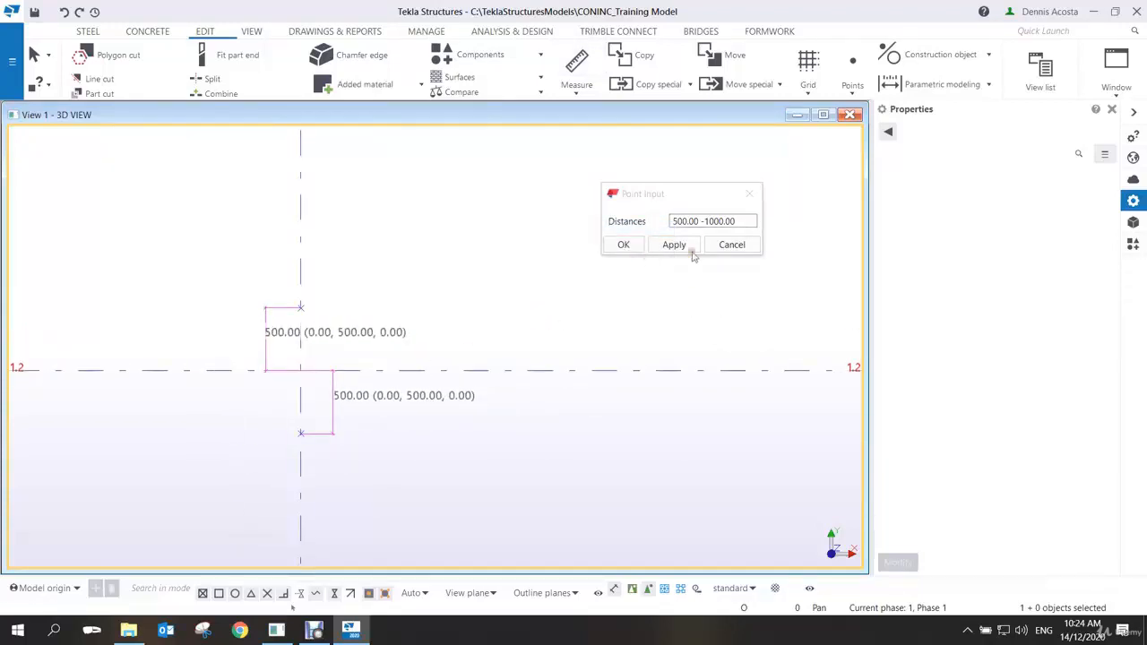
click(720, 245)
Project both points onto the neighbouring vertical grid line using Projected points on line, defining the line by two picks on that grid line
middle_drag(657, 297, 534, 268)
scroll(533, 271, down, 2)
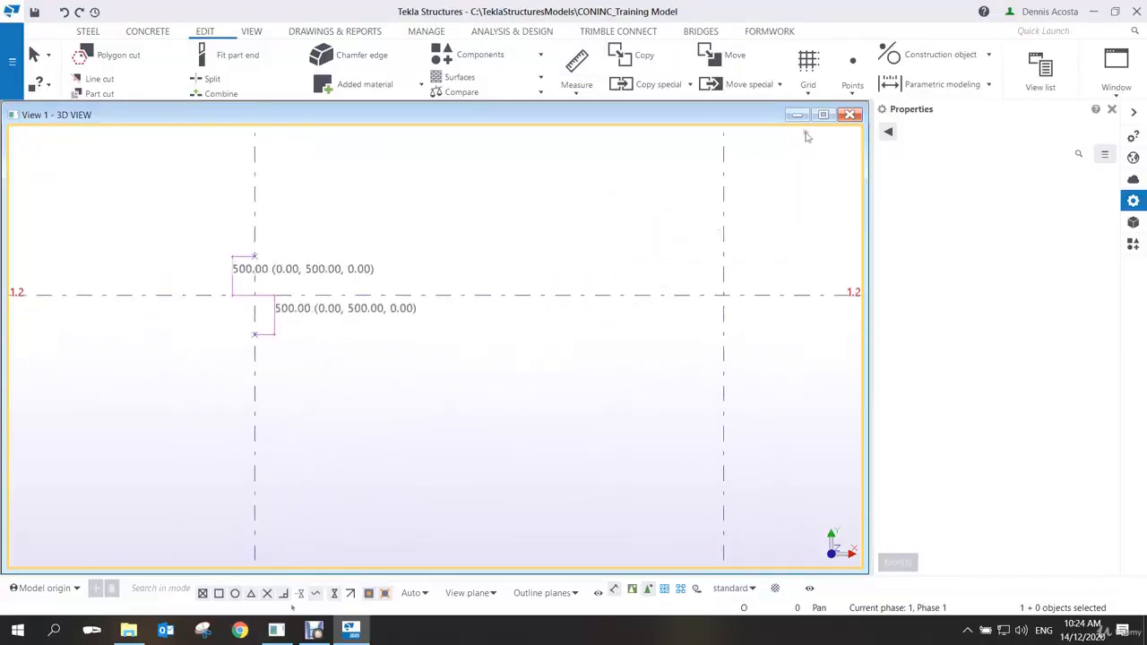
click(850, 88)
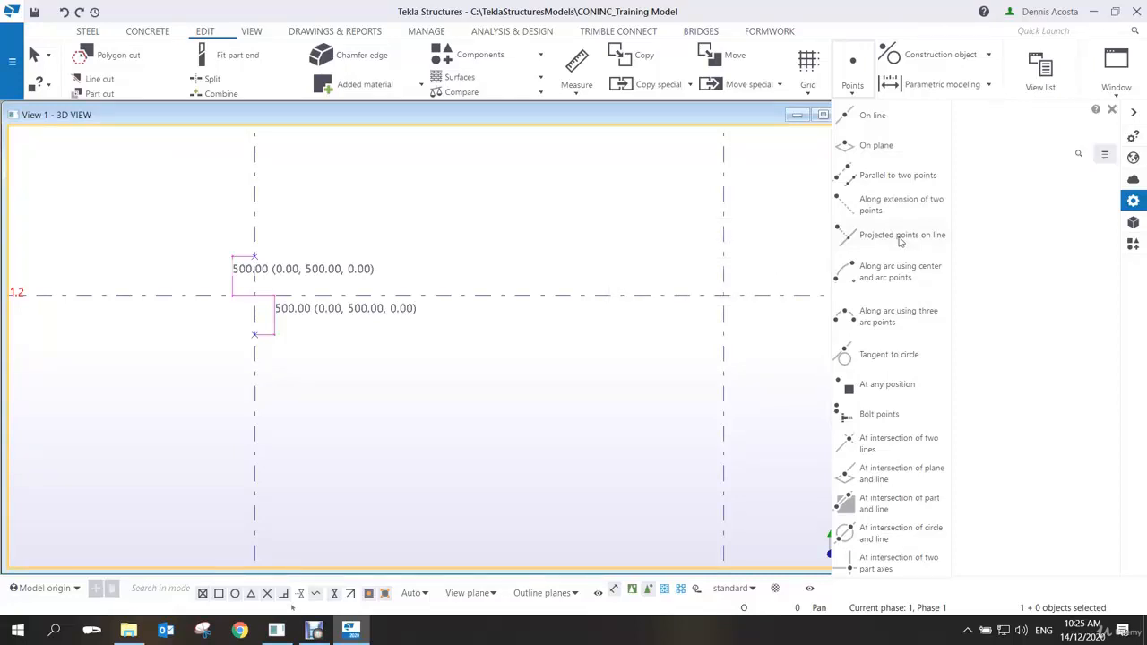
click(850, 229)
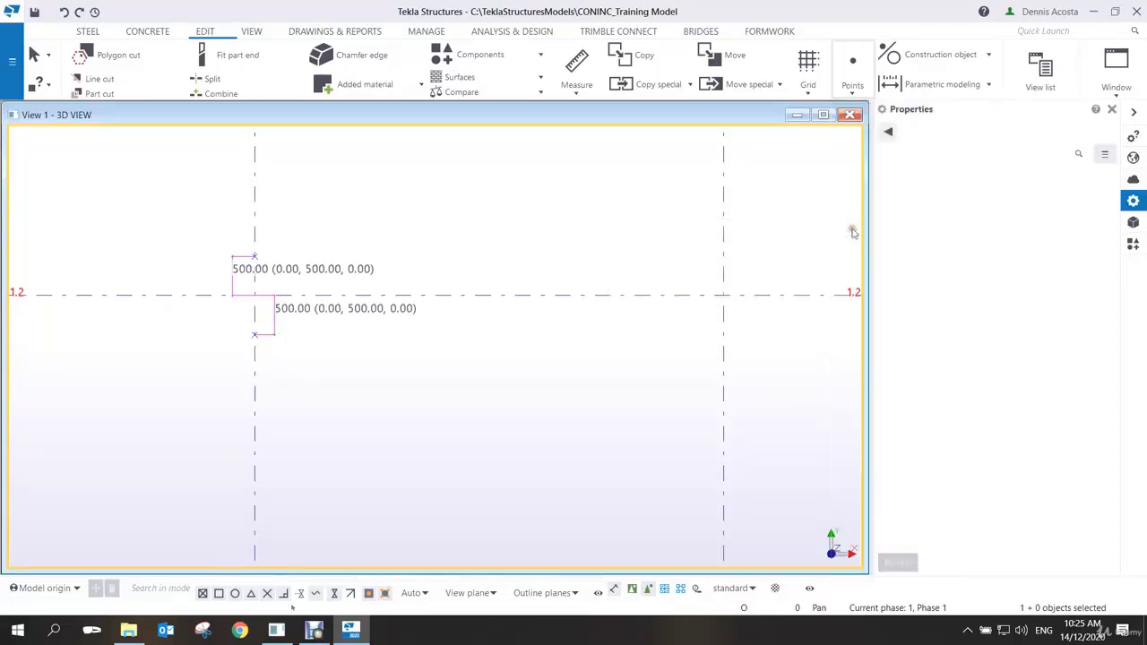
click(724, 197)
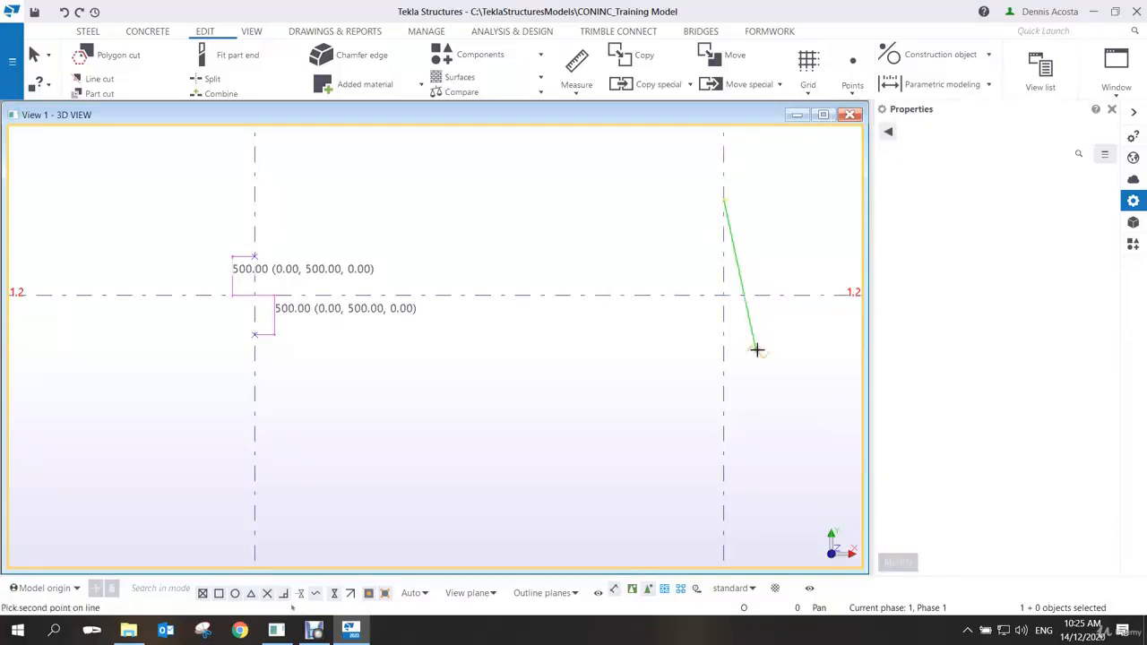
click(725, 408)
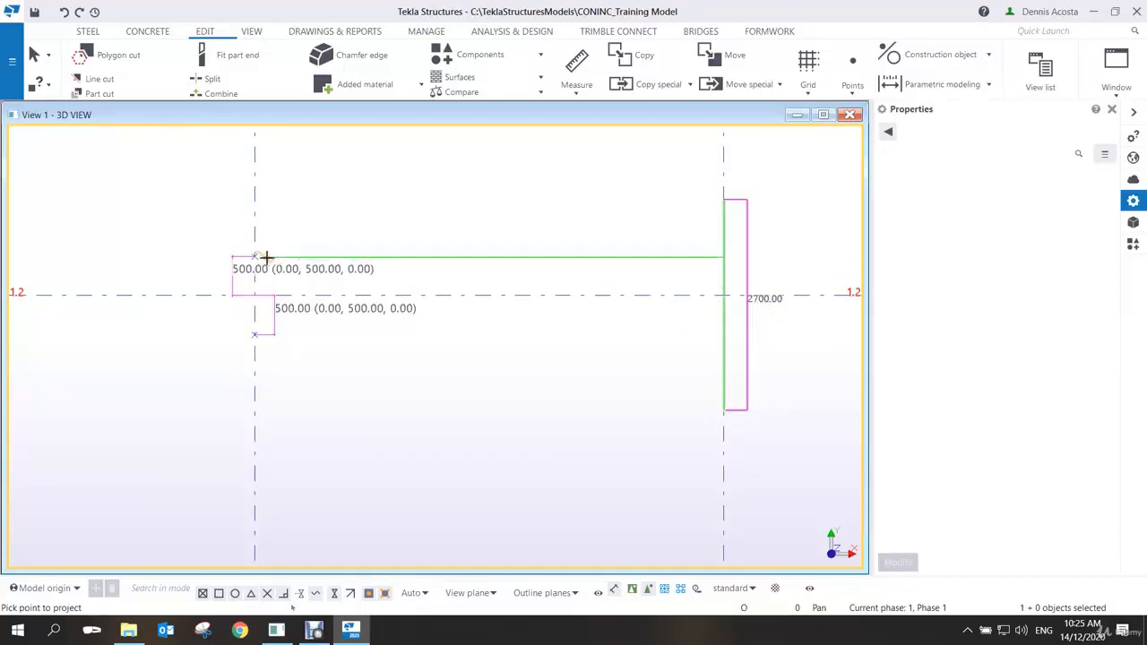
click(255, 337)
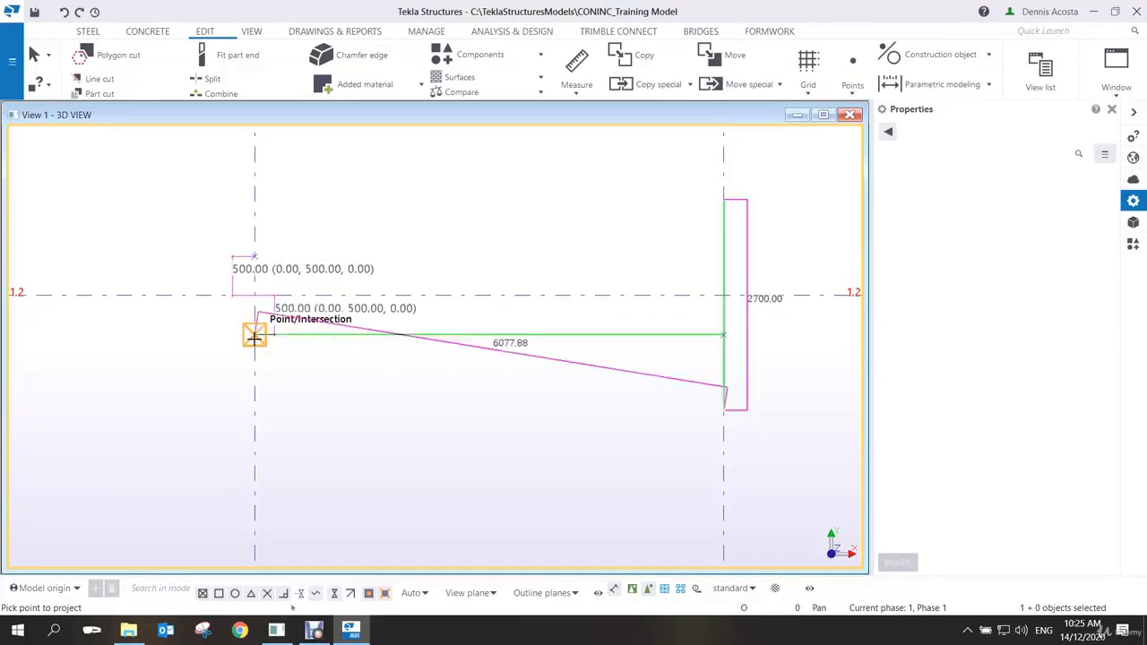
click(257, 257)
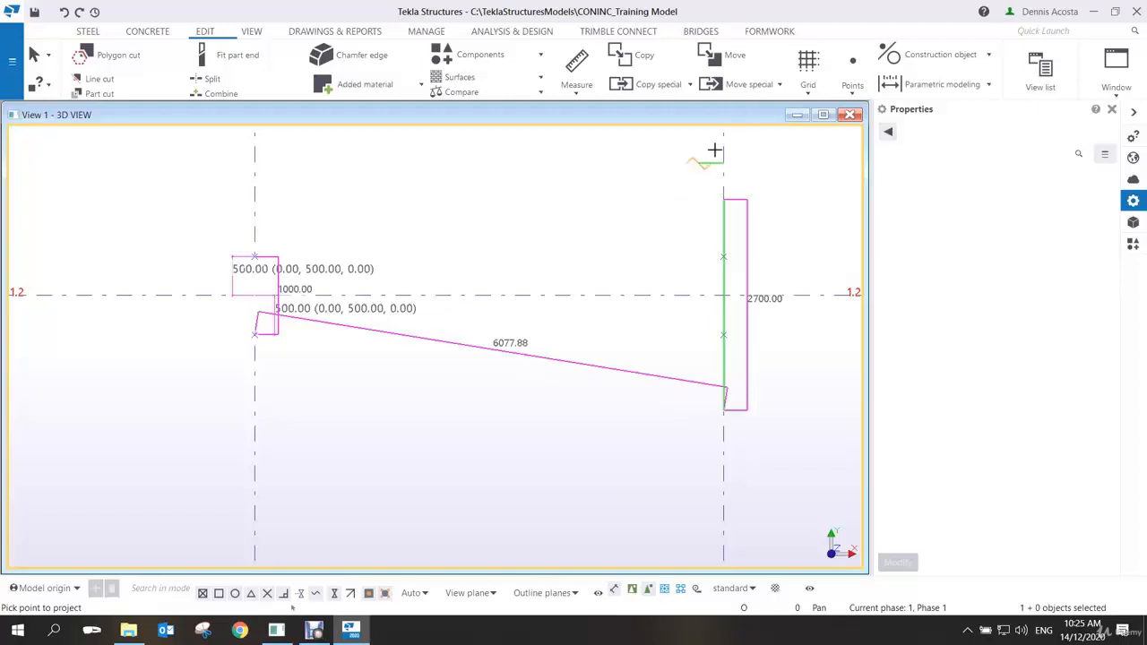
right_click(663, 226)
click(671, 230)
Redraw the view to clear the temporary measurements and delete the four points on the two vertical grid lines
click(852, 90)
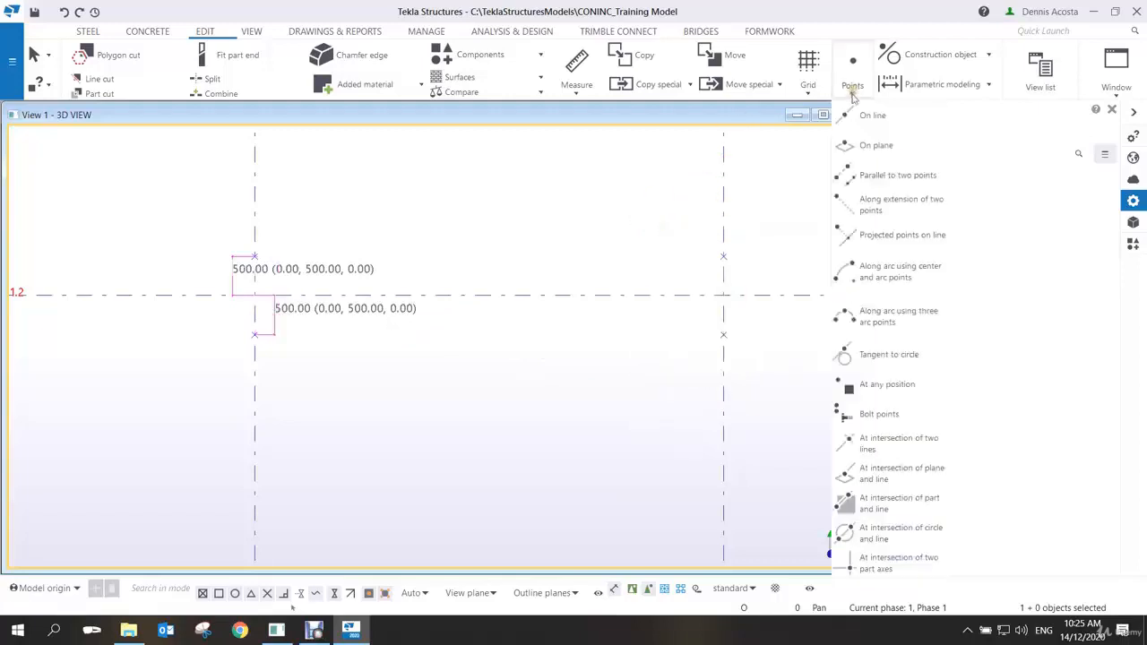
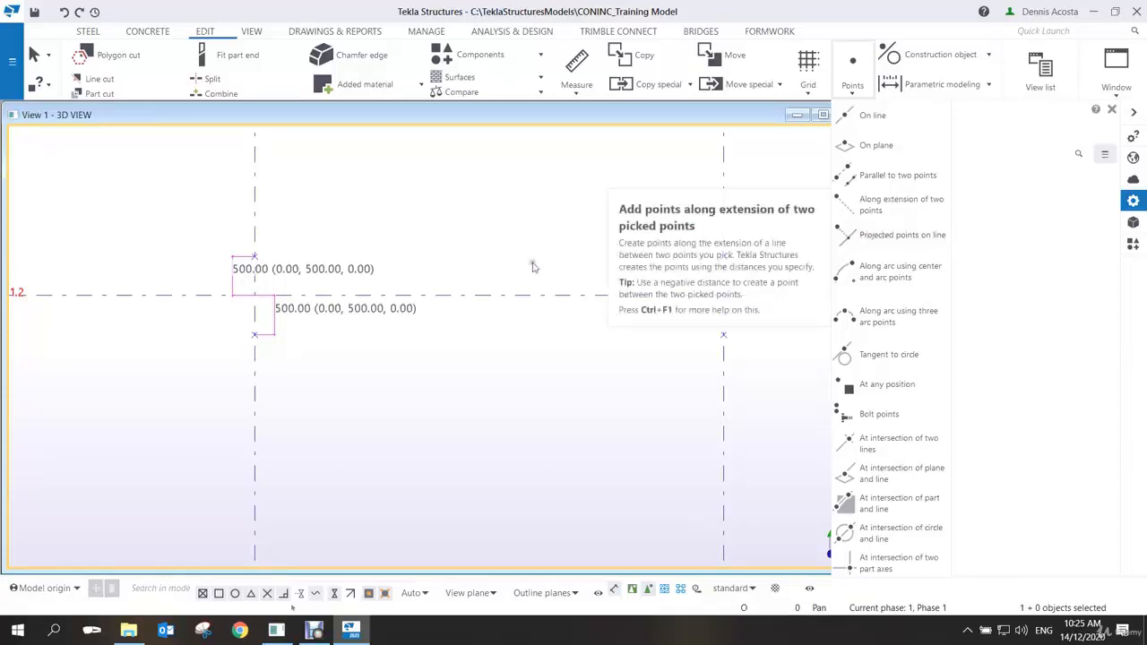
click(435, 220)
drag(212, 187, 576, 386)
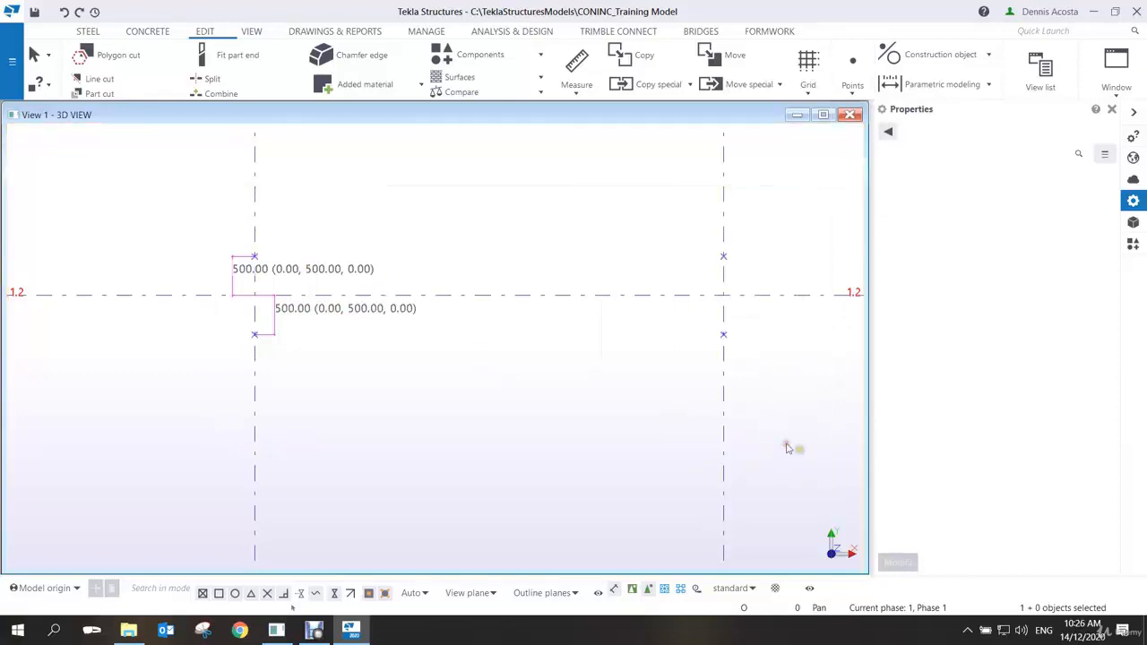
right_click(600, 247)
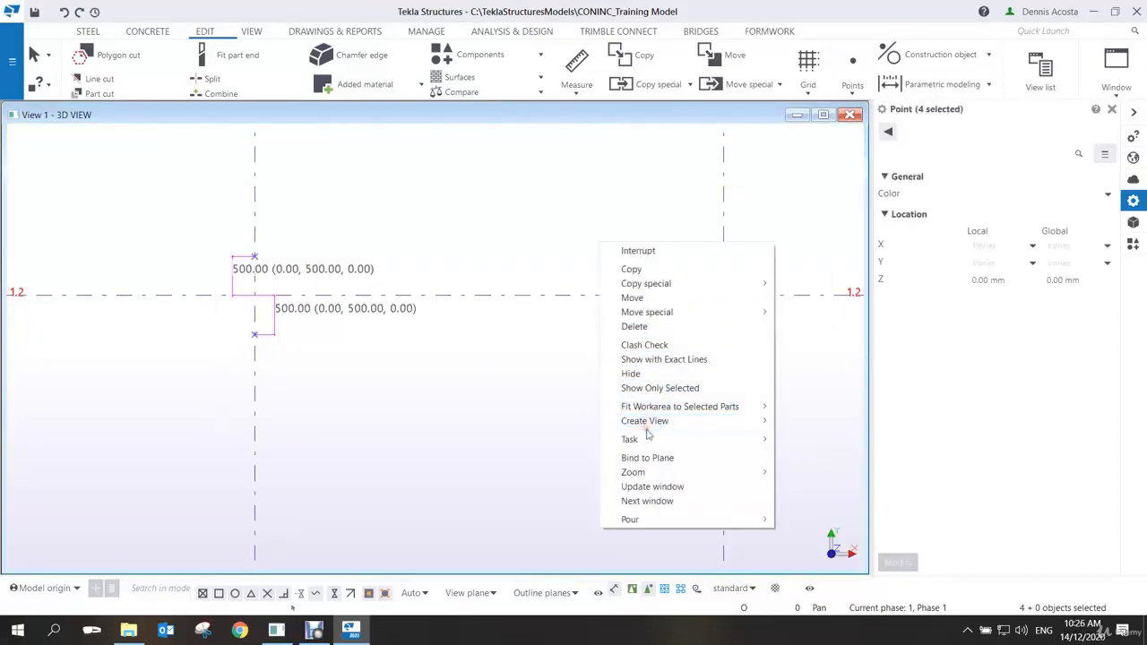
right_click(541, 254)
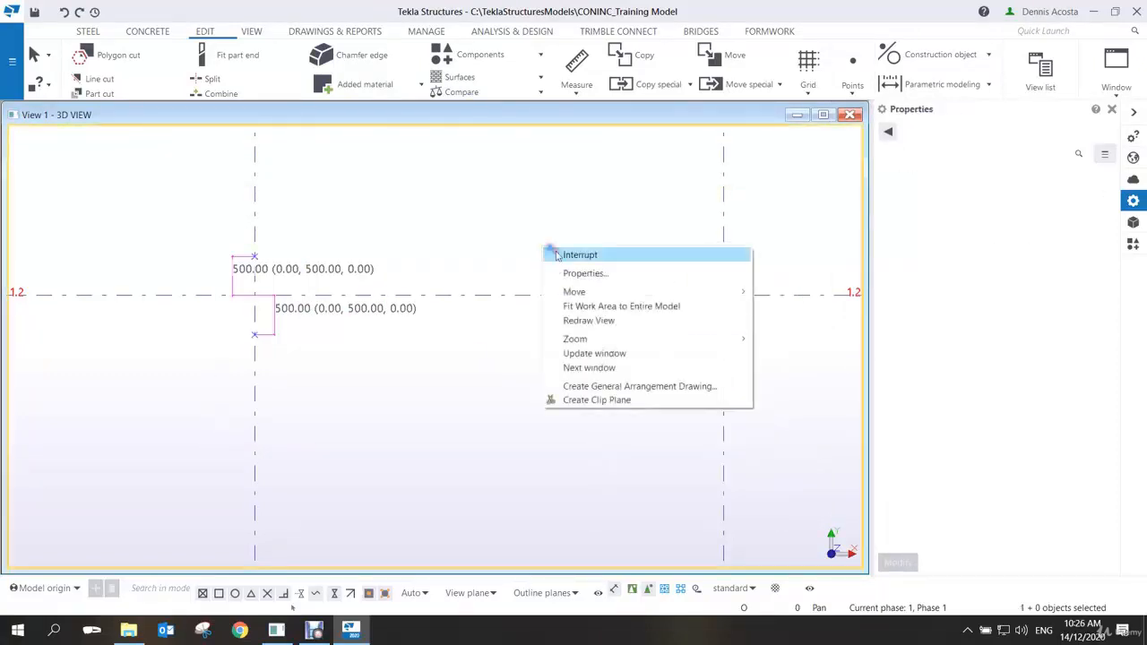
click(565, 318)
drag(210, 215, 727, 414)
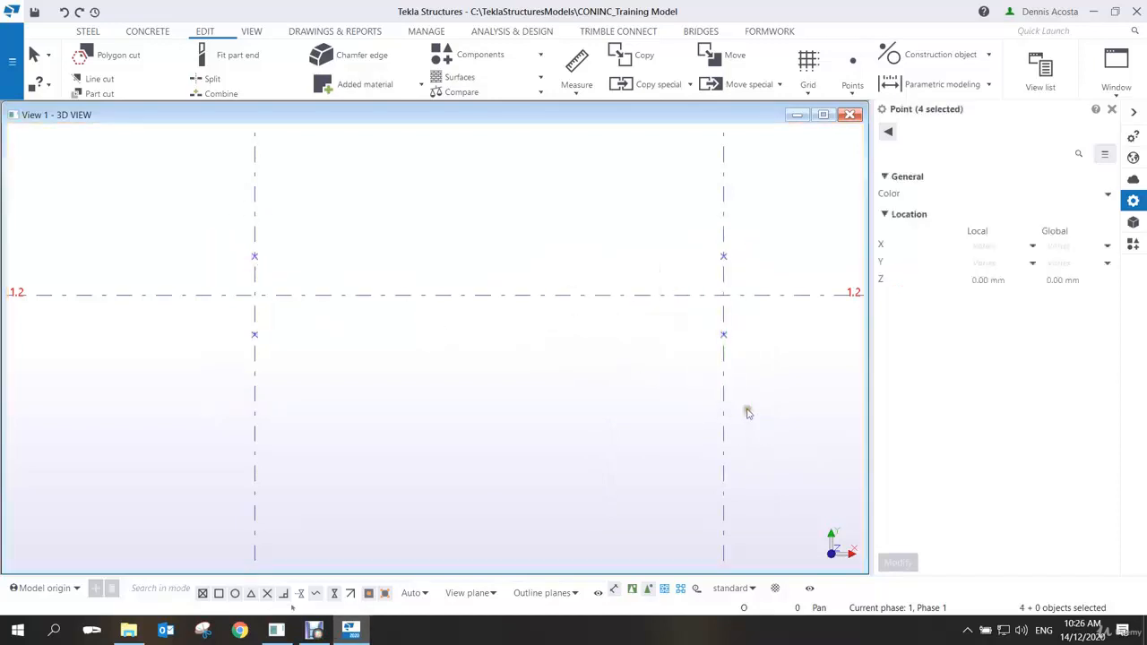
Place two 400*400 concrete columns on grid line 1.3, at its intersections with the second and third grid lines beyond A5
scroll(622, 412, down, 5)
scroll(622, 418, down, 5)
middle_drag(516, 420, 588, 407)
scroll(654, 432, up, 2)
ctrl+middle_drag(707, 415, 672, 276)
middle_drag(708, 320, 661, 314)
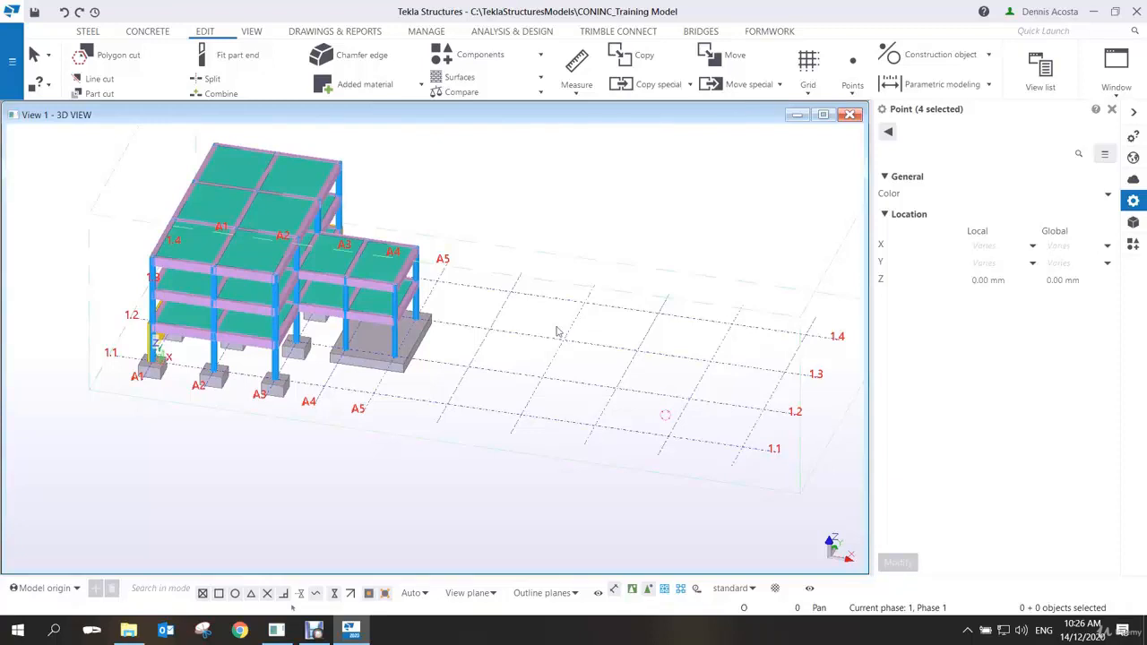
middle_drag(480, 374, 587, 470)
scroll(528, 448, up, 3)
middle_drag(551, 424, 537, 374)
scroll(533, 366, down, 2)
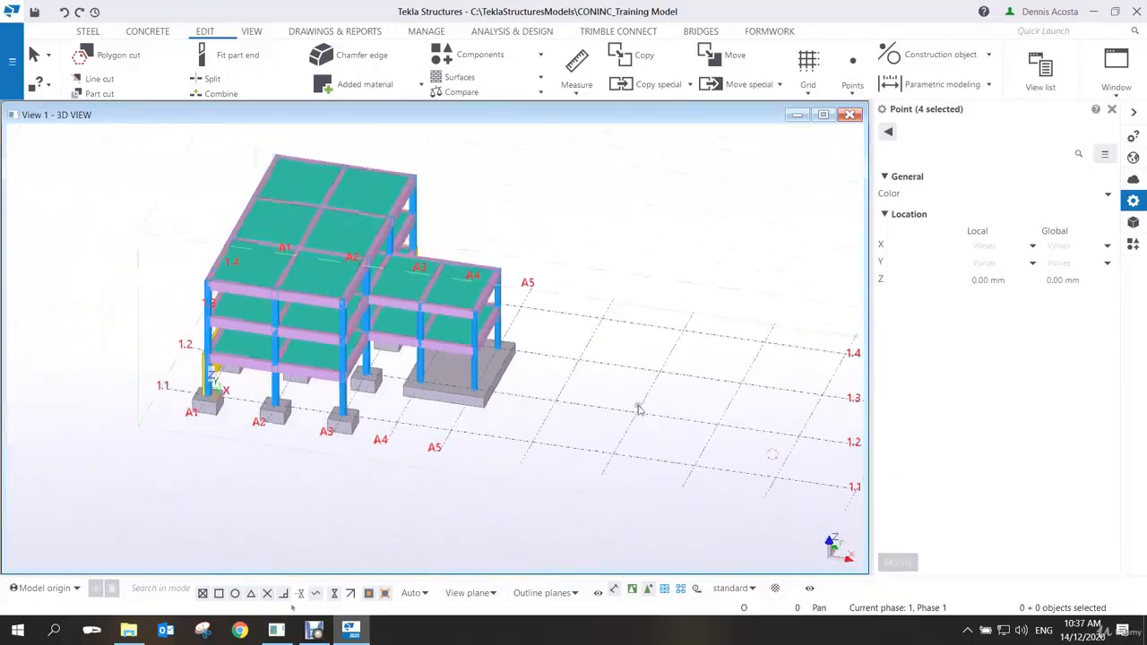
mouse_move(638, 407)
ctrl+middle_down()
mouse_move(556, 451)
mouse_move(660, 439)
mouse_move(487, 403)
mouse_move(538, 402)
mouse_move(553, 394)
mouse_move(530, 404)
mouse_move(542, 388)
ctrl+middle_up()
scroll(654, 428, up, 3)
scroll(487, 403, down, 1)
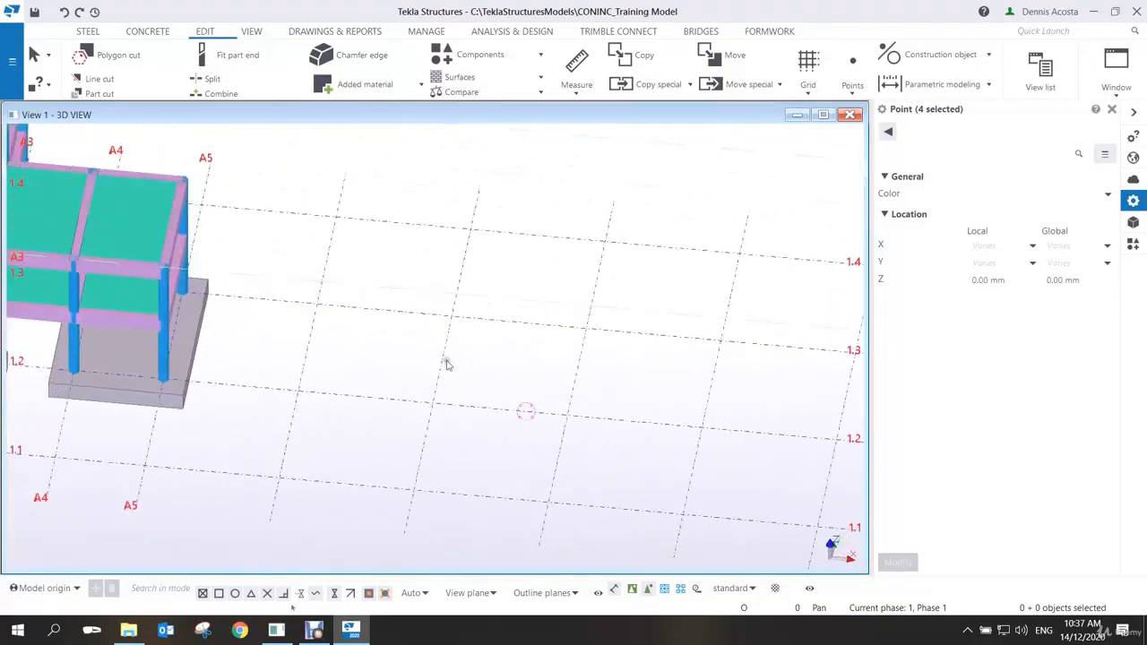
click(139, 31)
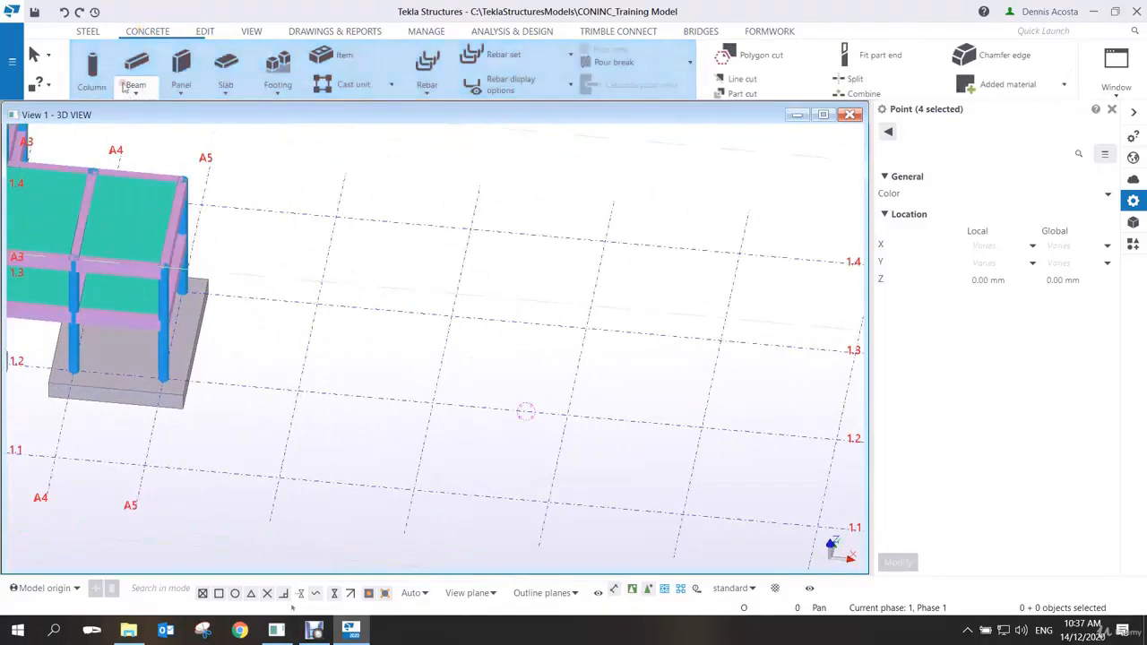
click(91, 70)
click(451, 316)
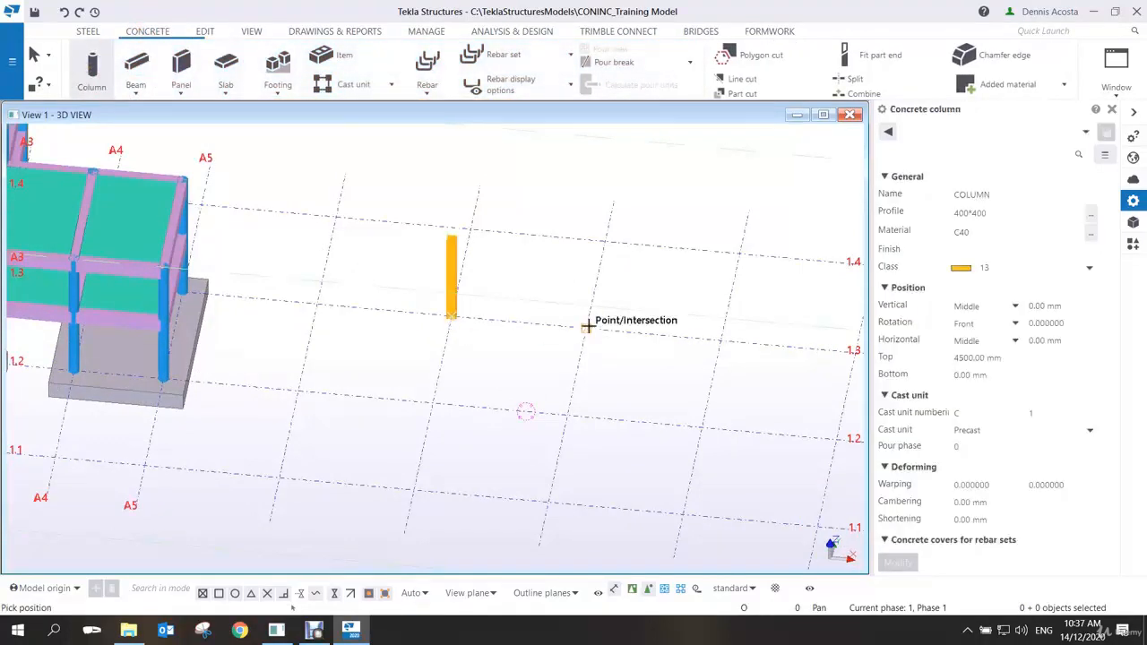
click(587, 326)
Create a 600*230 concrete beam spanning between the top centres of the two new columns
click(136, 67)
scroll(436, 220, up, 2)
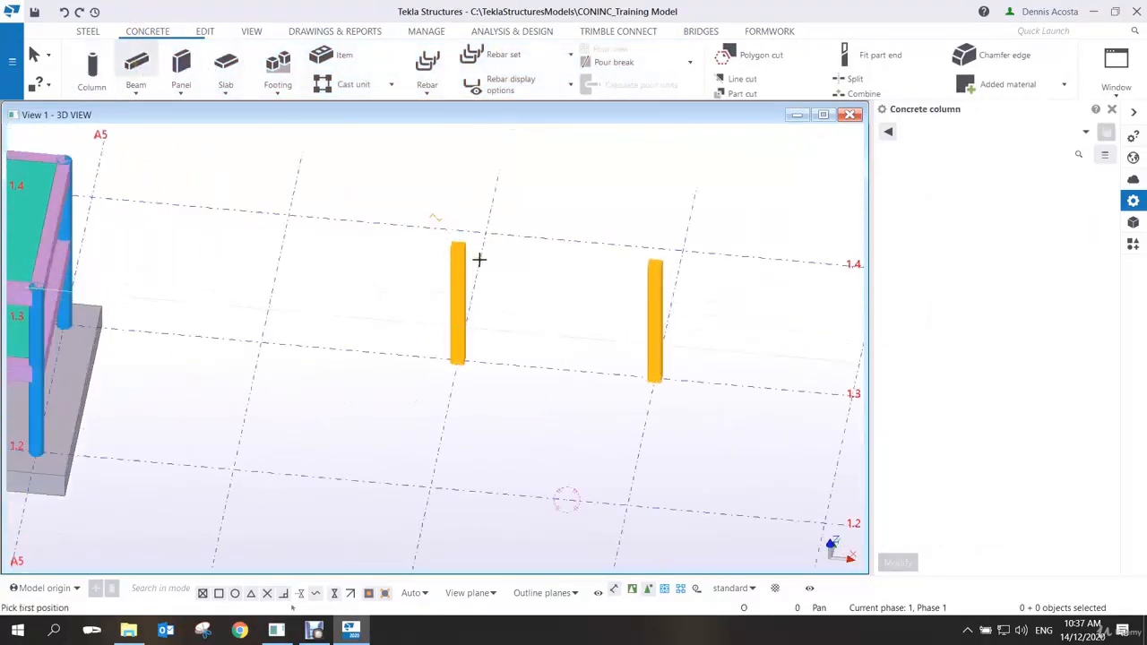
right_click(466, 285)
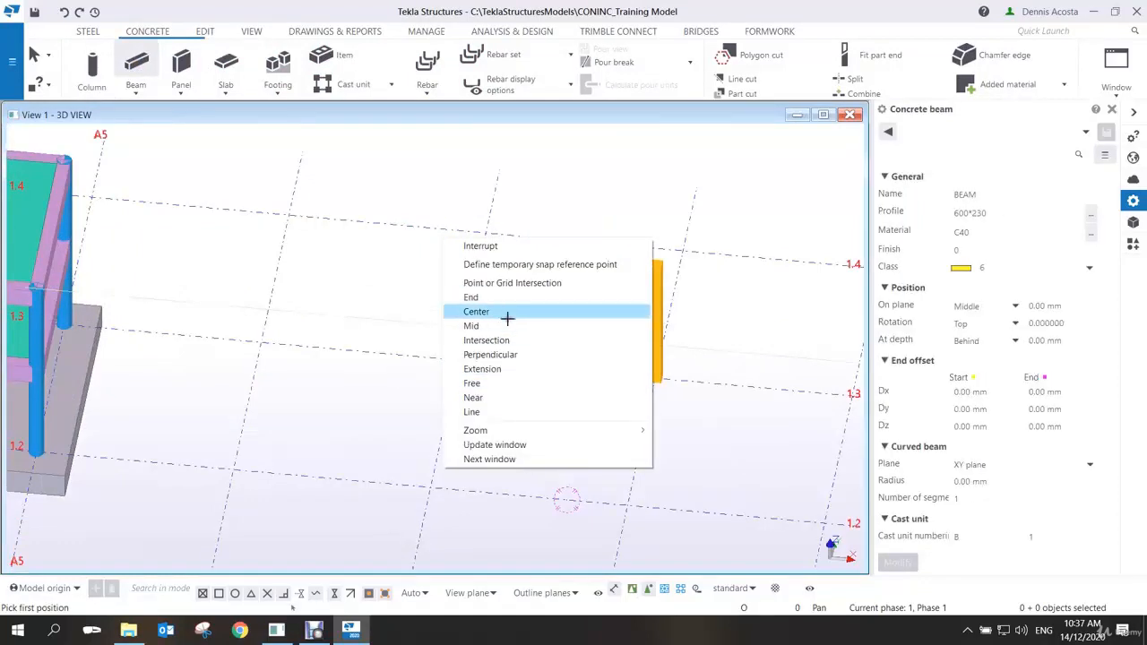
click(489, 247)
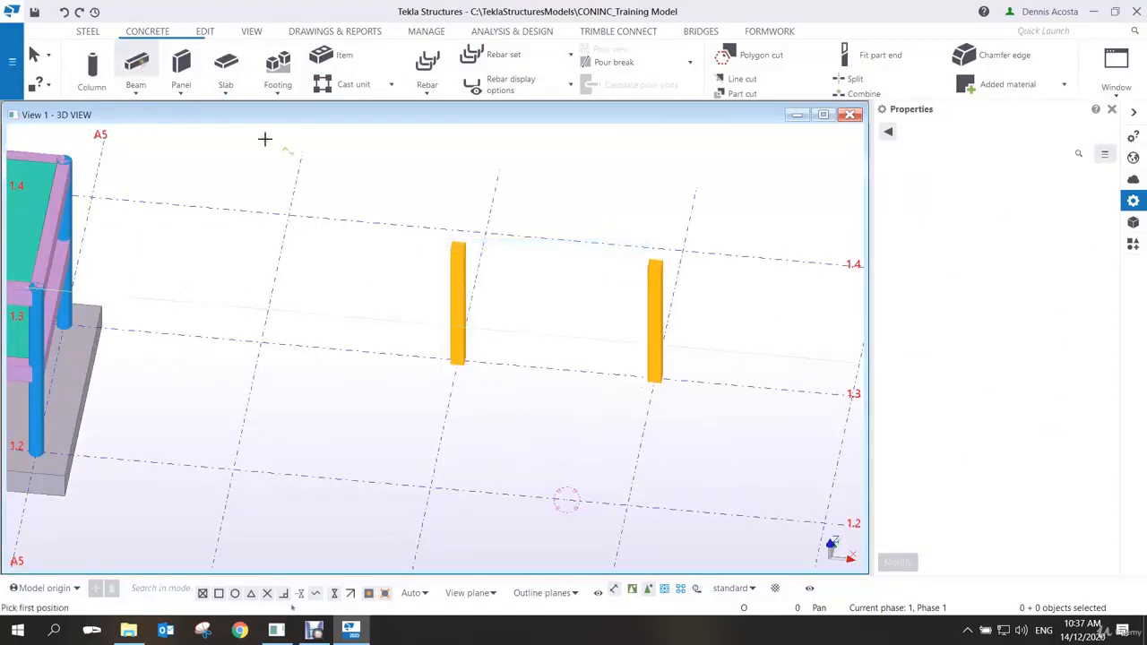
scroll(461, 259, up, 3)
click(461, 262)
scroll(573, 328, down, 2)
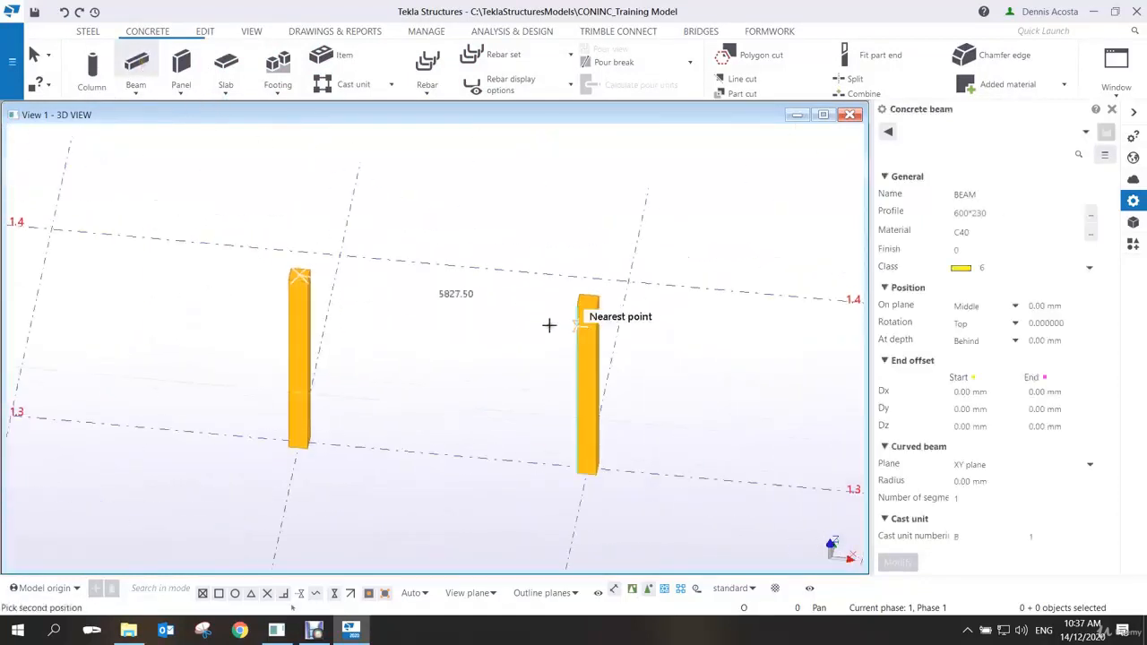
click(587, 298)
right_click(506, 266)
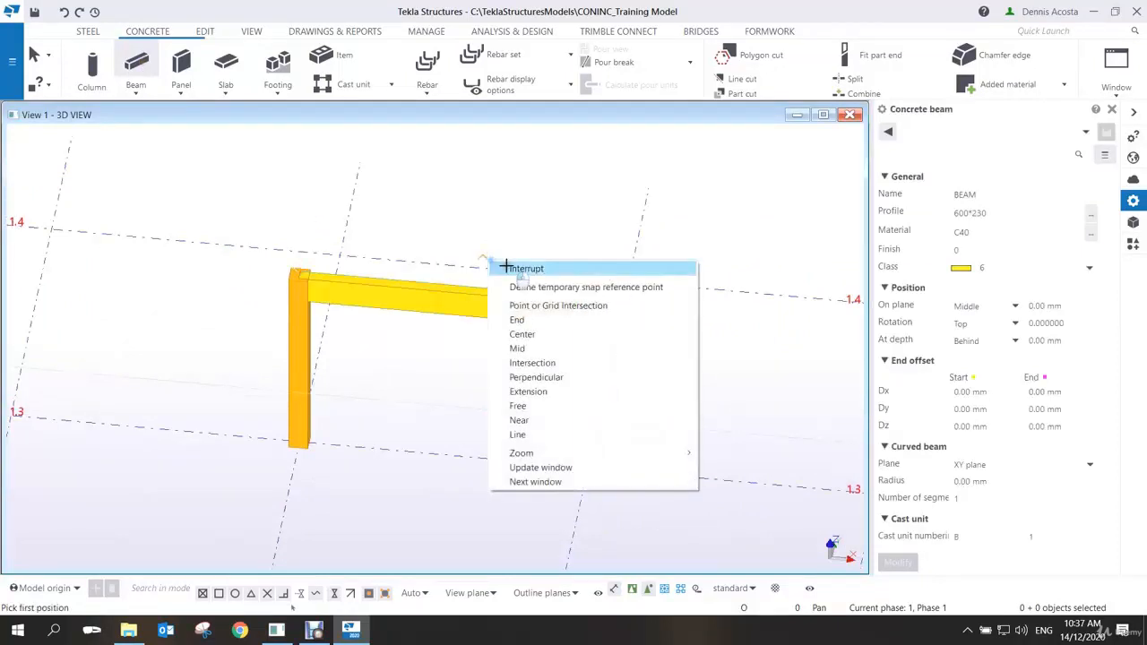
click(505, 266)
Create a 3D part view of the new beam and enlarge its window to fill most of the modelling area
scroll(589, 384, down, 3)
scroll(640, 358, up, 2)
scroll(476, 353, down, 2)
middle_drag(476, 353, 517, 336)
scroll(516, 334, up, 2)
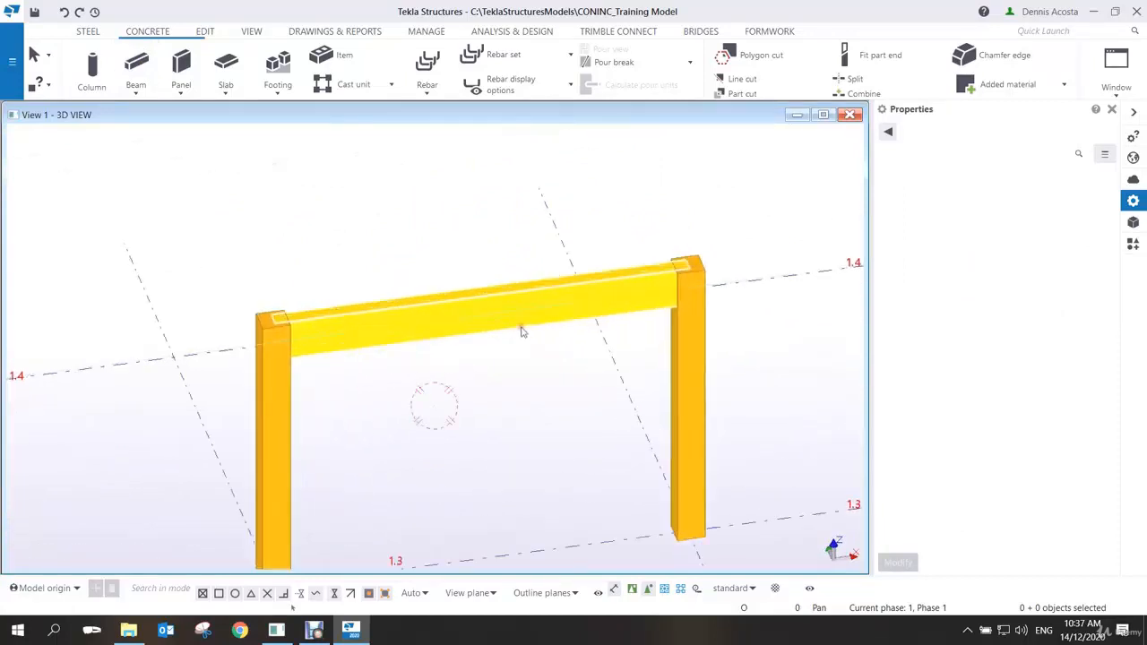
click(525, 323)
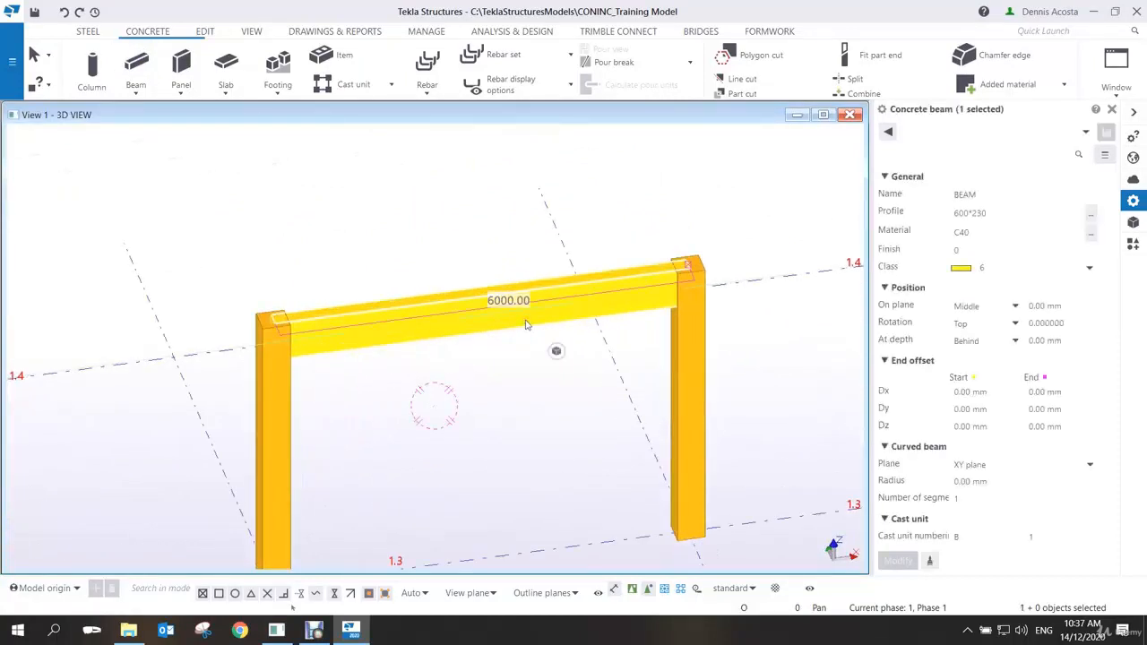
right_click(525, 323)
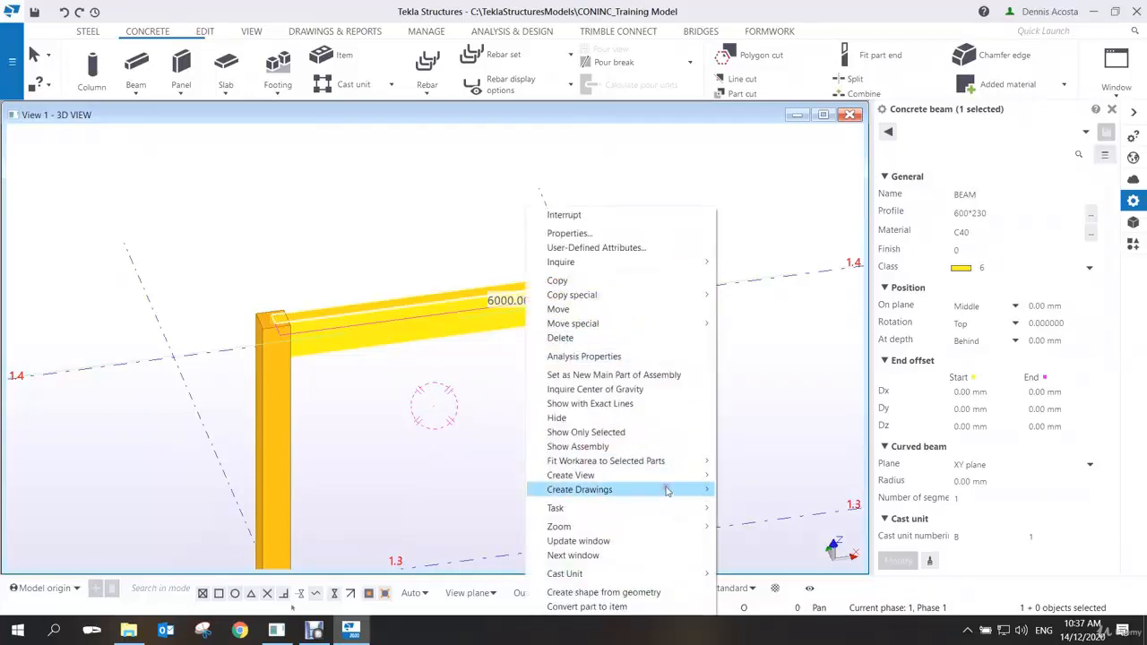
mouse_move(678, 484)
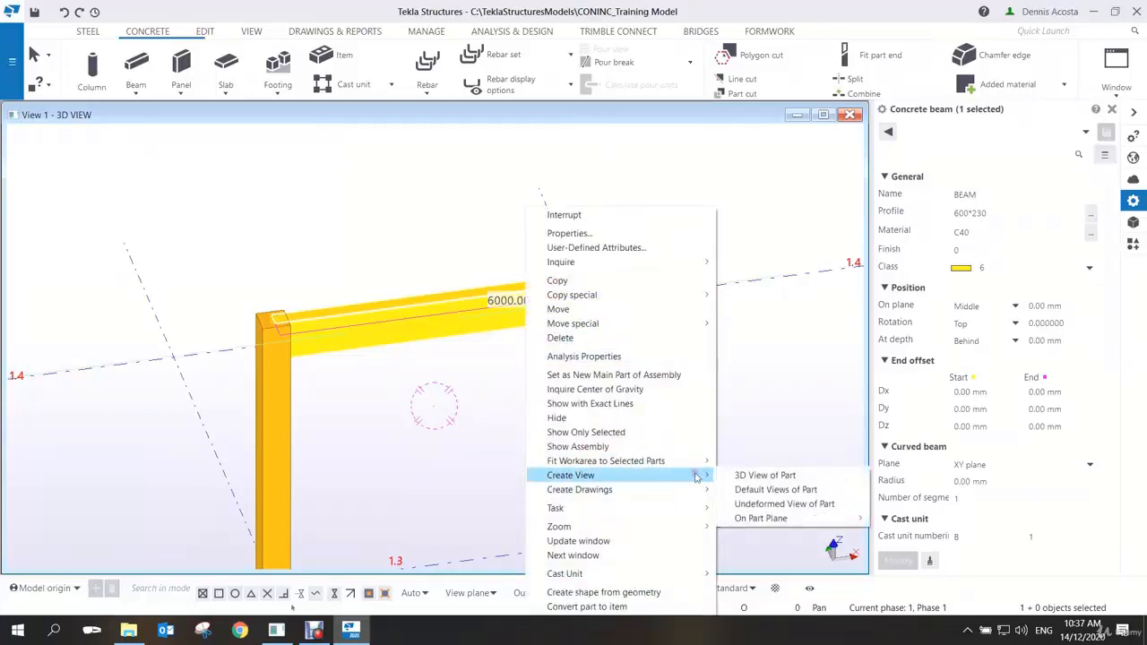
click(785, 476)
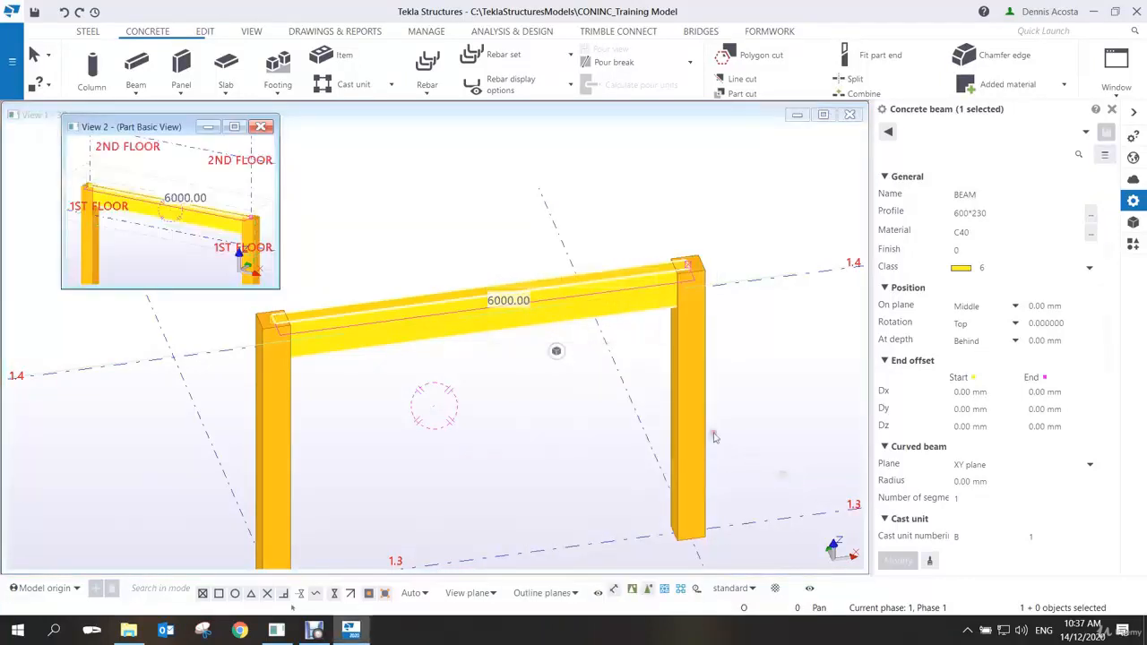
drag(280, 291, 867, 570)
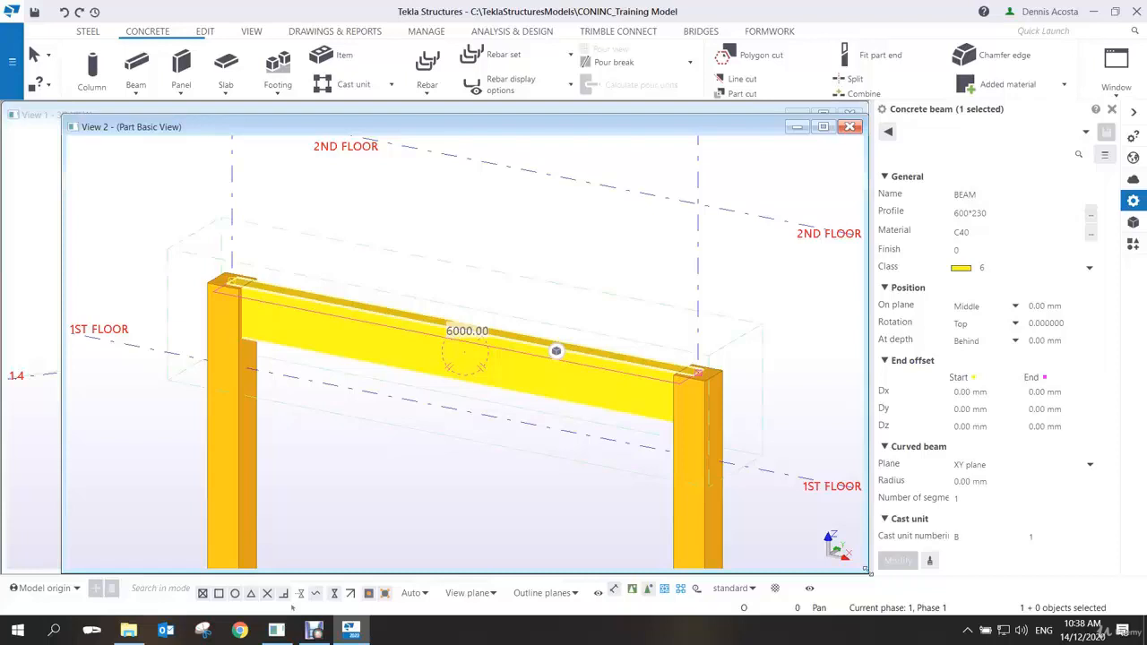
Check the view properties of the beam's part view
double_click(524, 251)
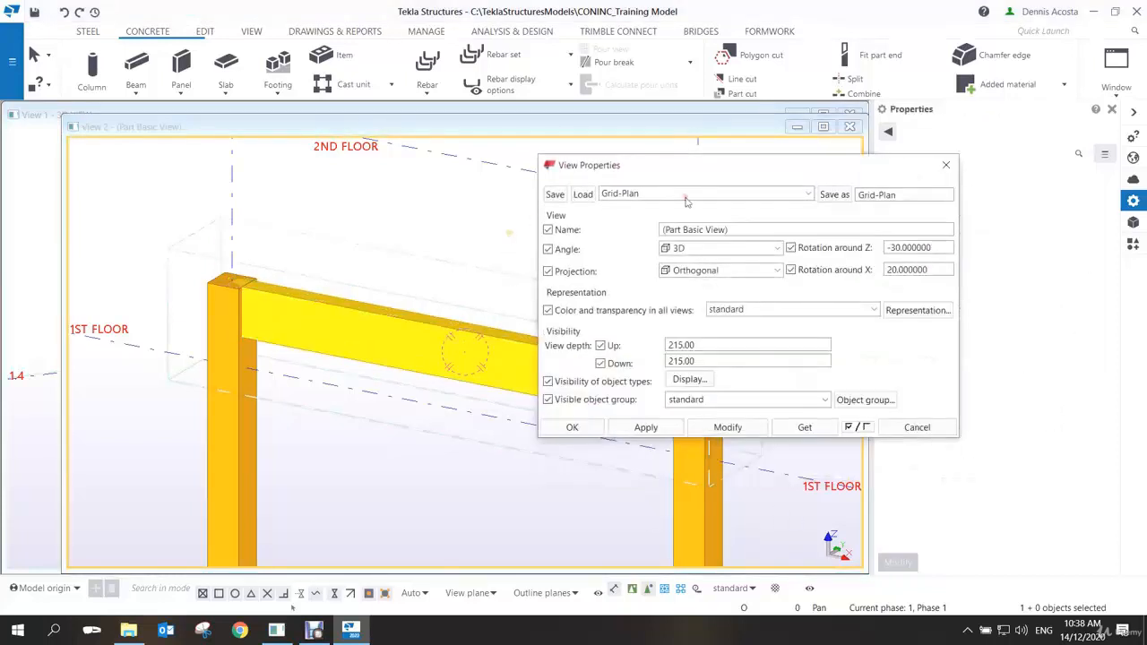
drag(763, 225, 581, 226)
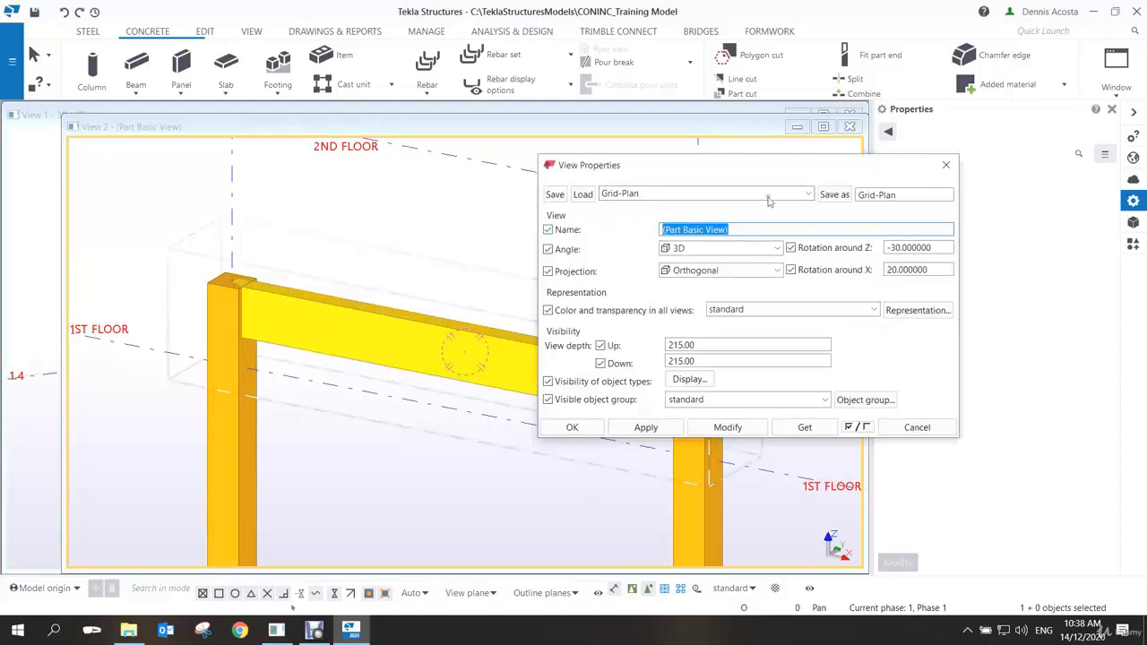
click(946, 165)
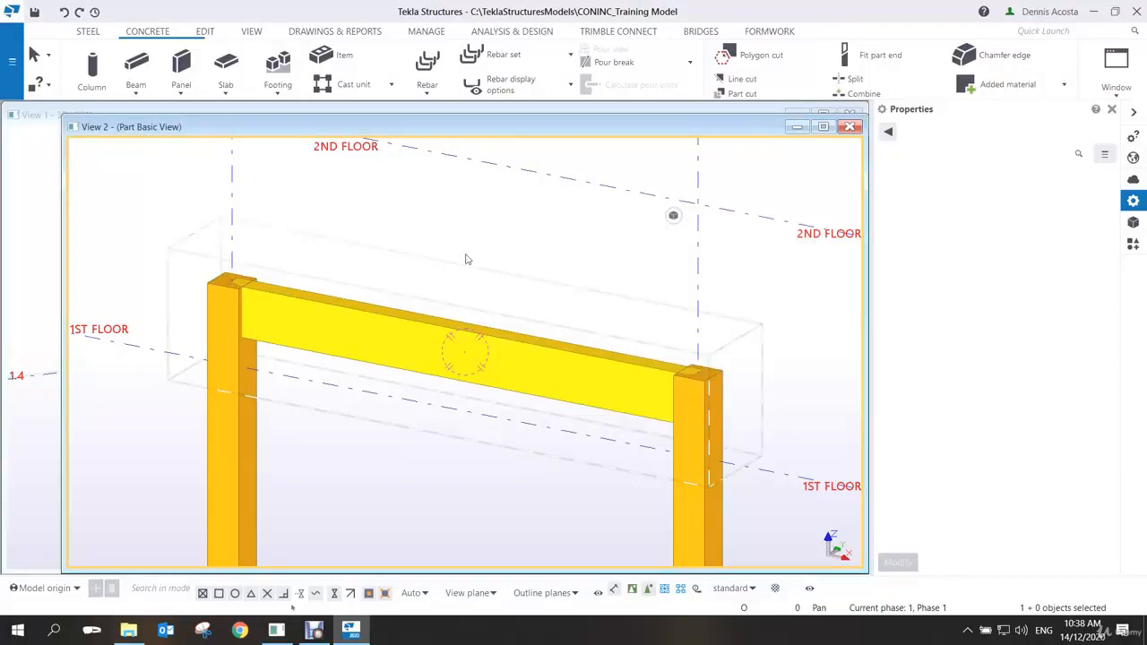
Switch the part view to plane view and change the beam's class to a red one
key(ctrl+p)
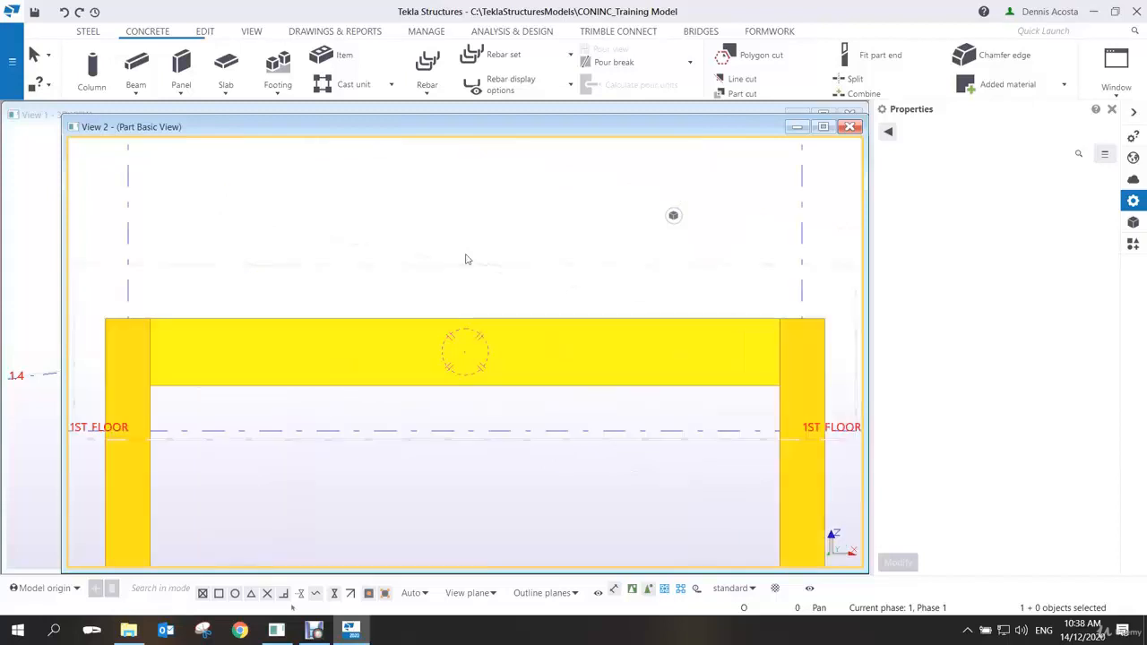
middle_drag(622, 353, 609, 334)
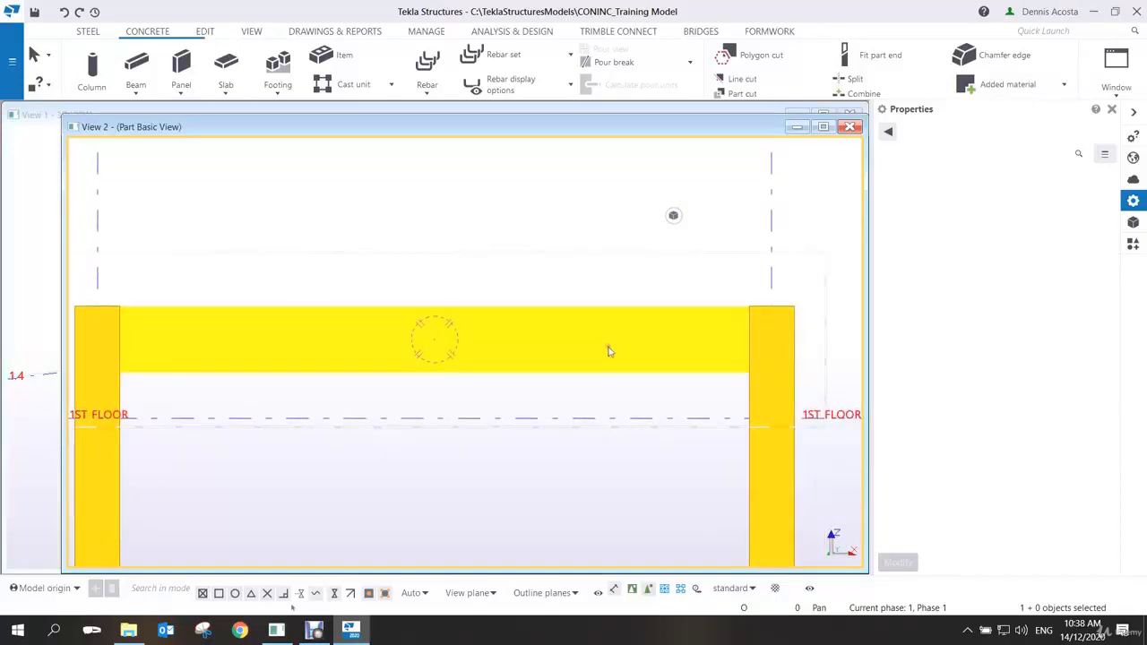
scroll(758, 336, up, 3)
scroll(660, 326, down, 3)
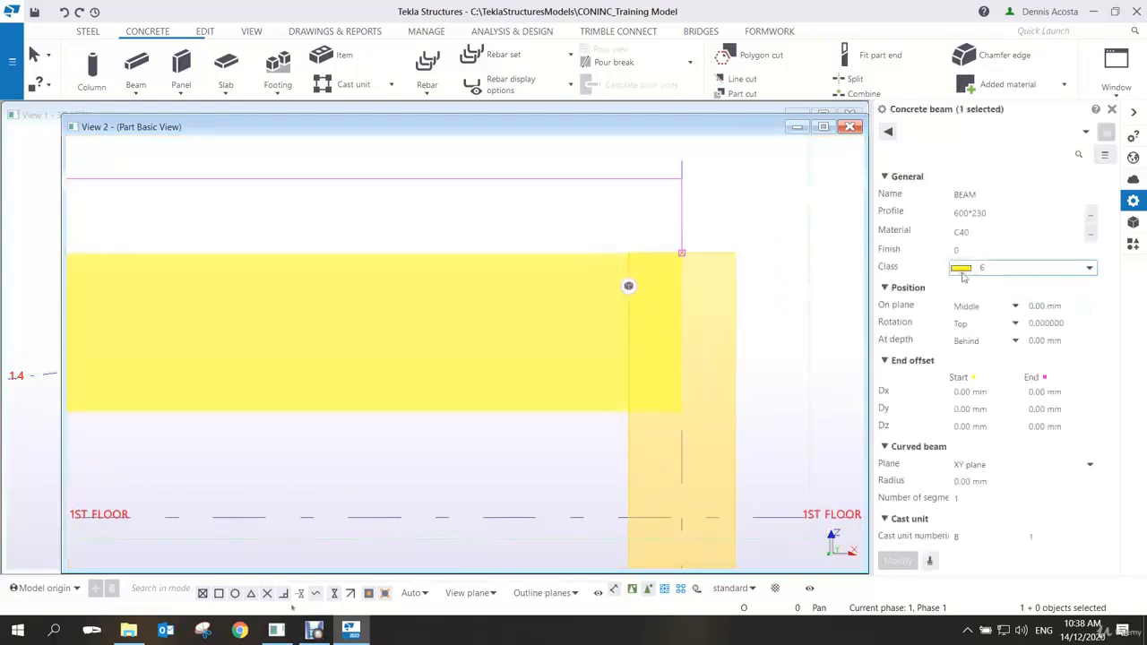
click(986, 267)
click(985, 320)
middle_click(984, 316)
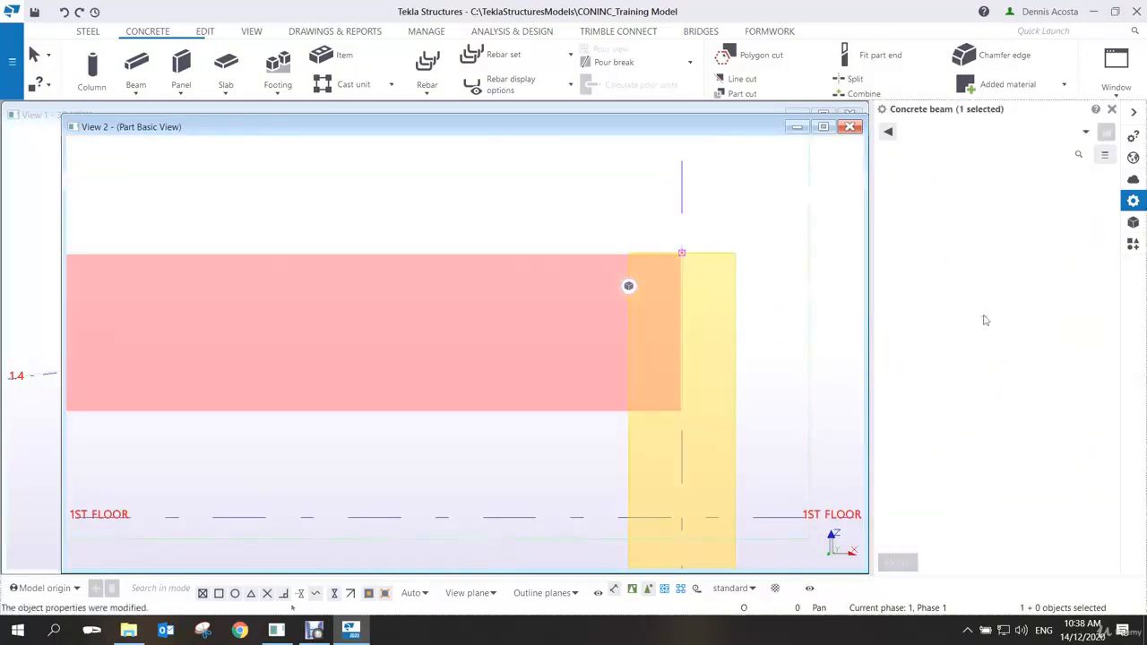
Fit the beam's right end to the inner face of the right column with Fit part end
click(584, 238)
scroll(660, 336, up, 3)
scroll(659, 366, down, 2)
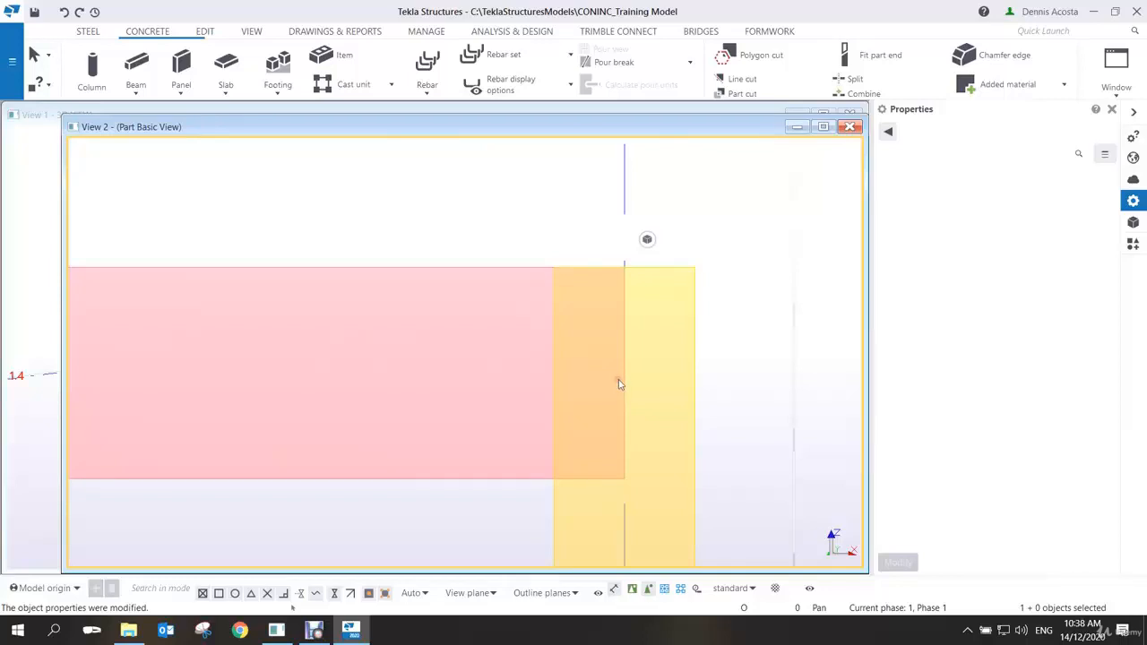
scroll(614, 379, down, 5)
scroll(606, 400, up, 4)
middle_drag(499, 345, 449, 315)
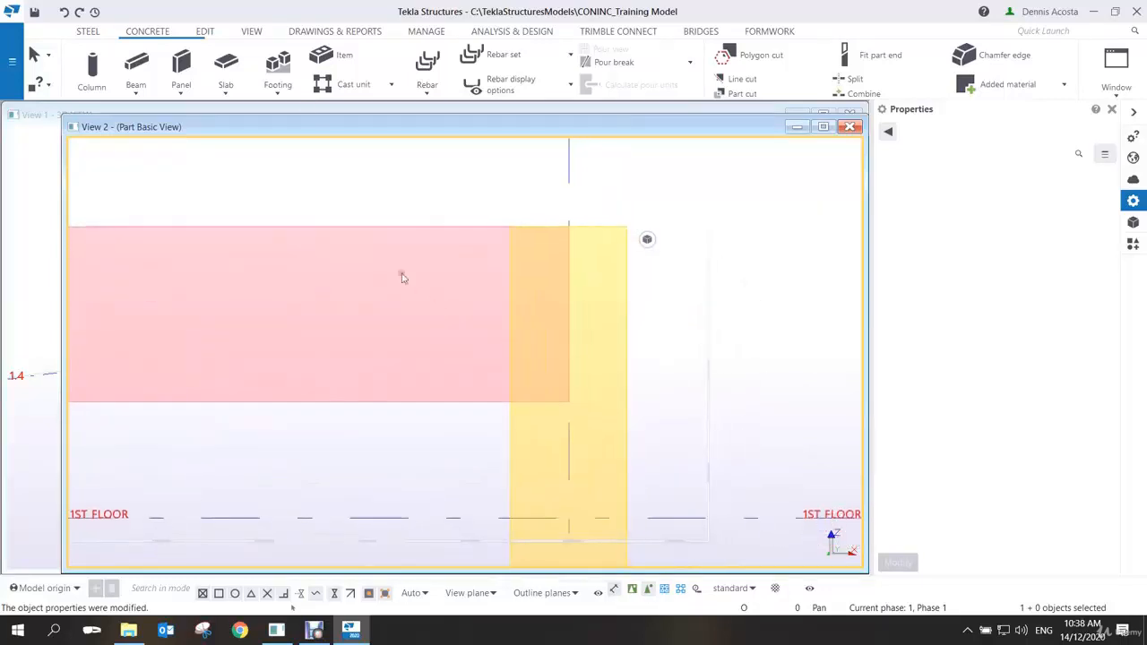
click(204, 32)
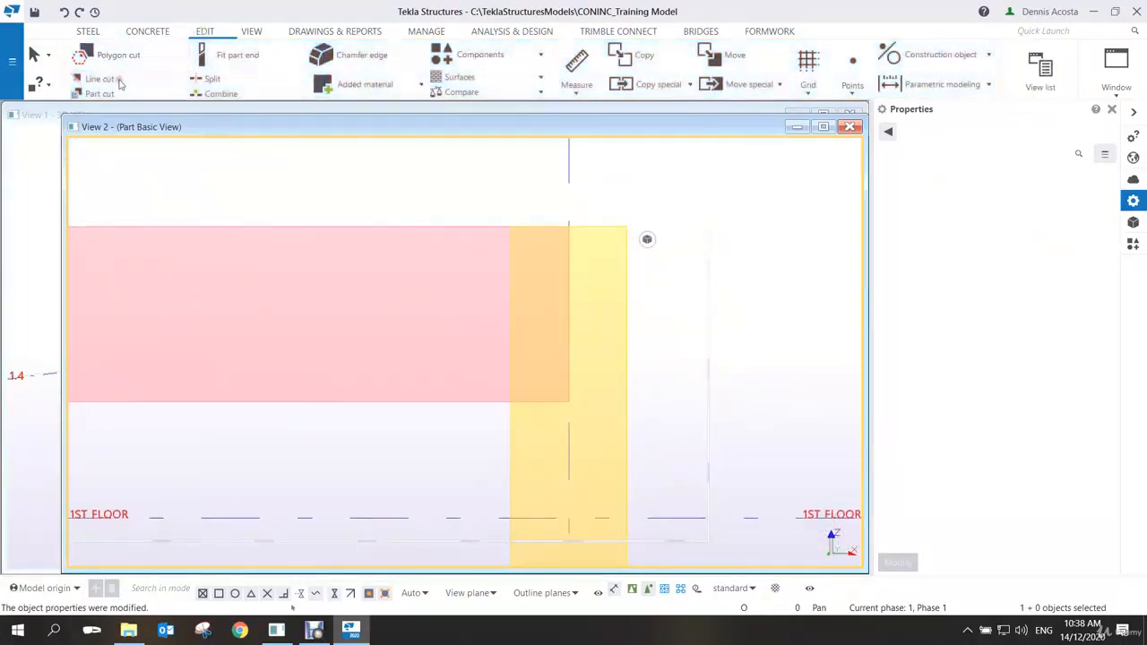
click(243, 57)
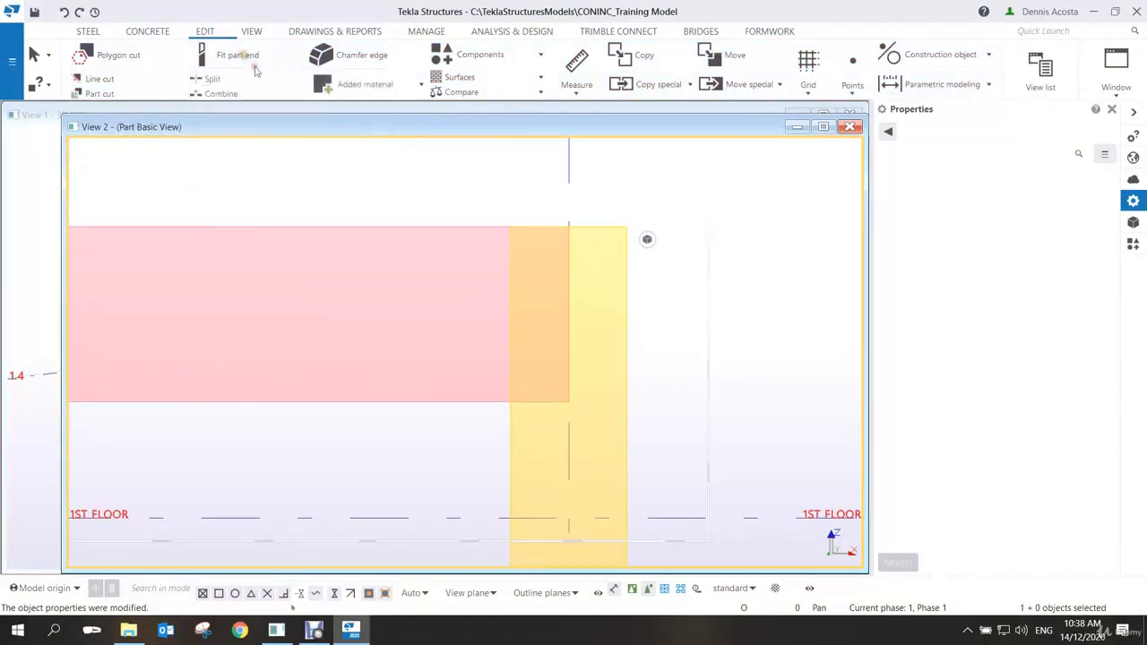
click(511, 231)
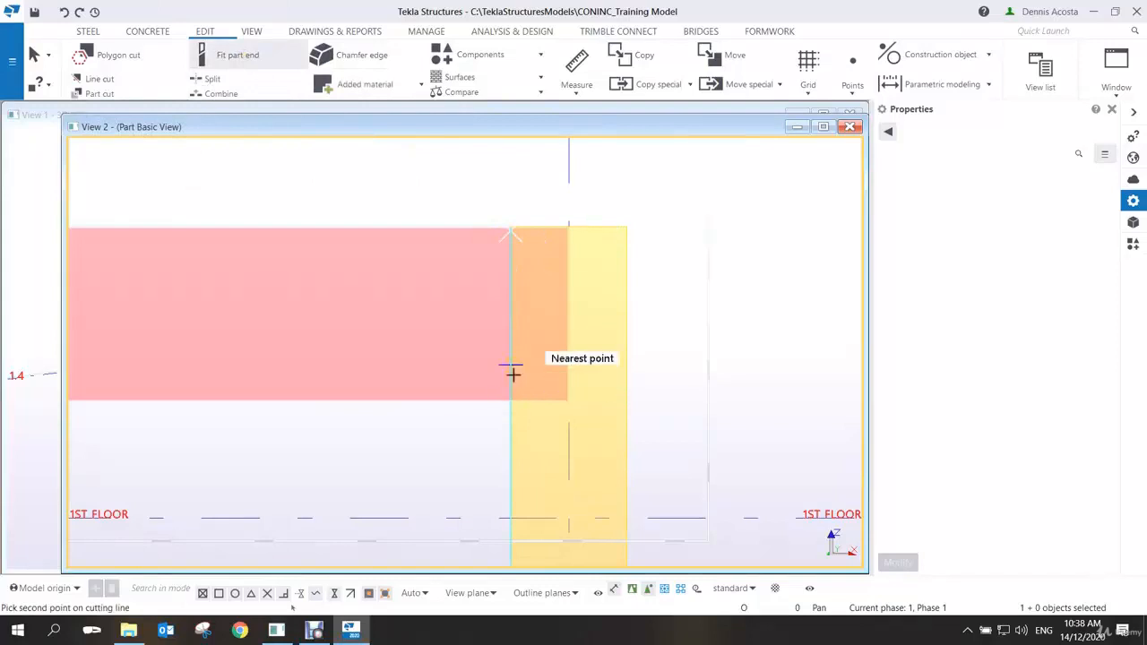
click(510, 363)
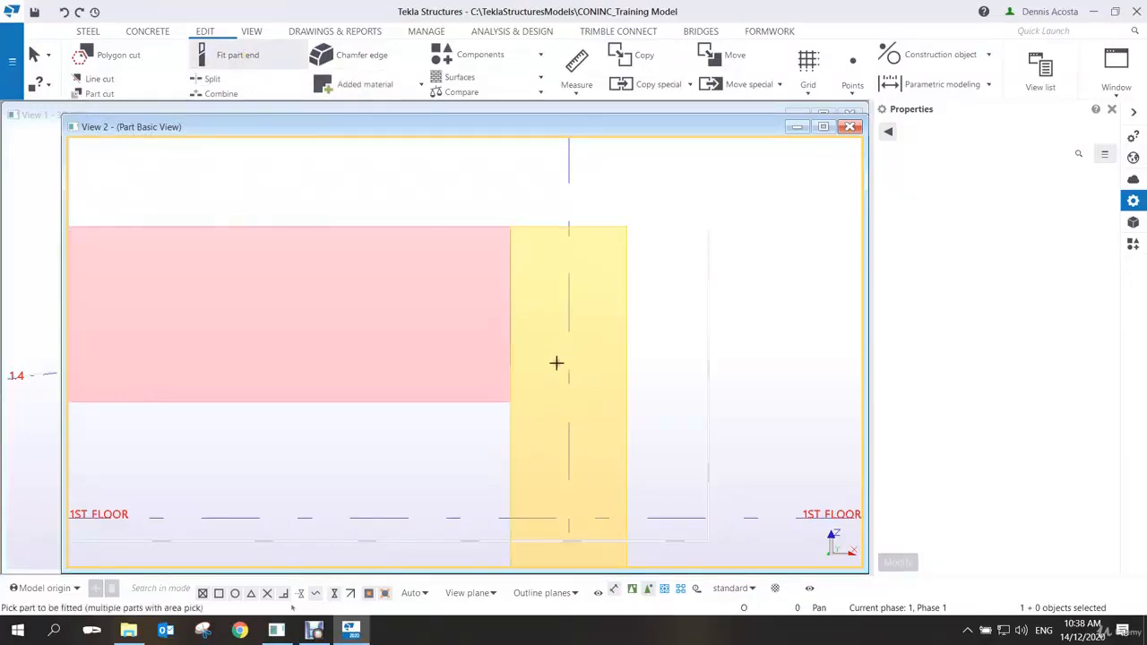
Inspect the fitted end in 3D, then fit the beam's left end to the left column's inner face in plane view
key(ctrl+p)
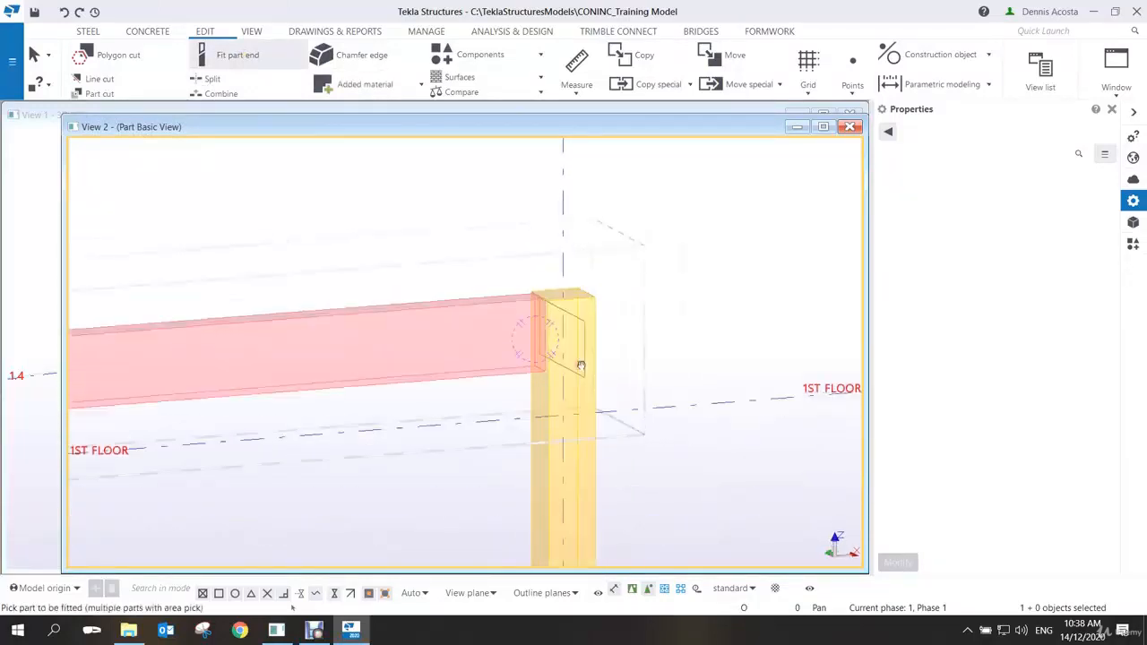
scroll(654, 385, up, 3)
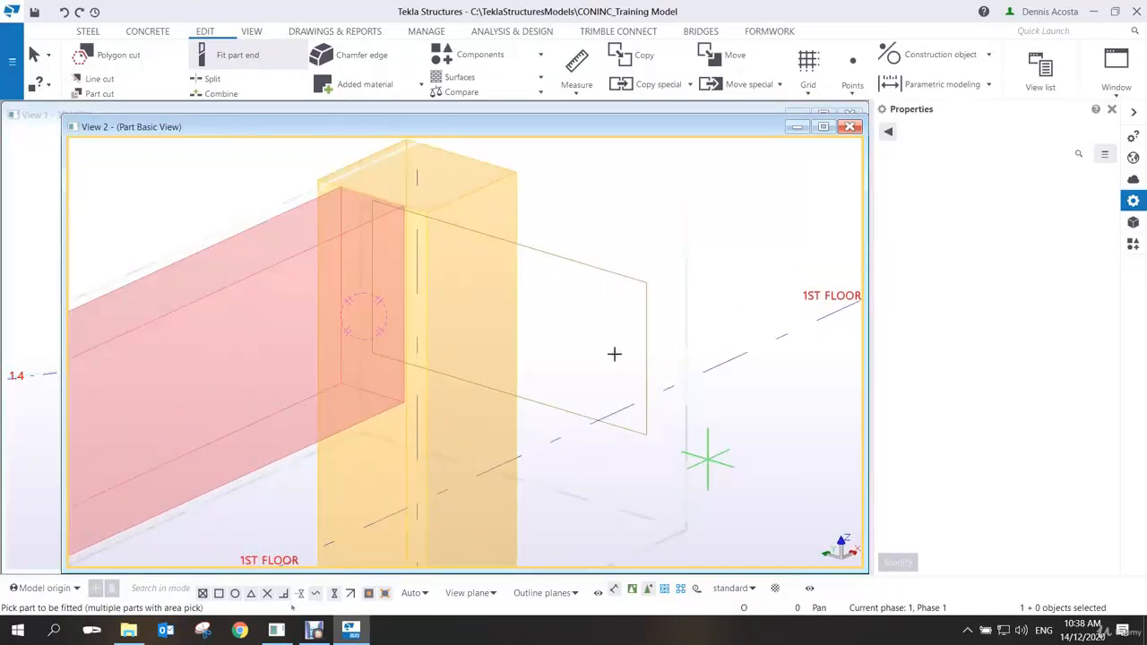
key(ctrl+p)
scroll(428, 364, up, 4)
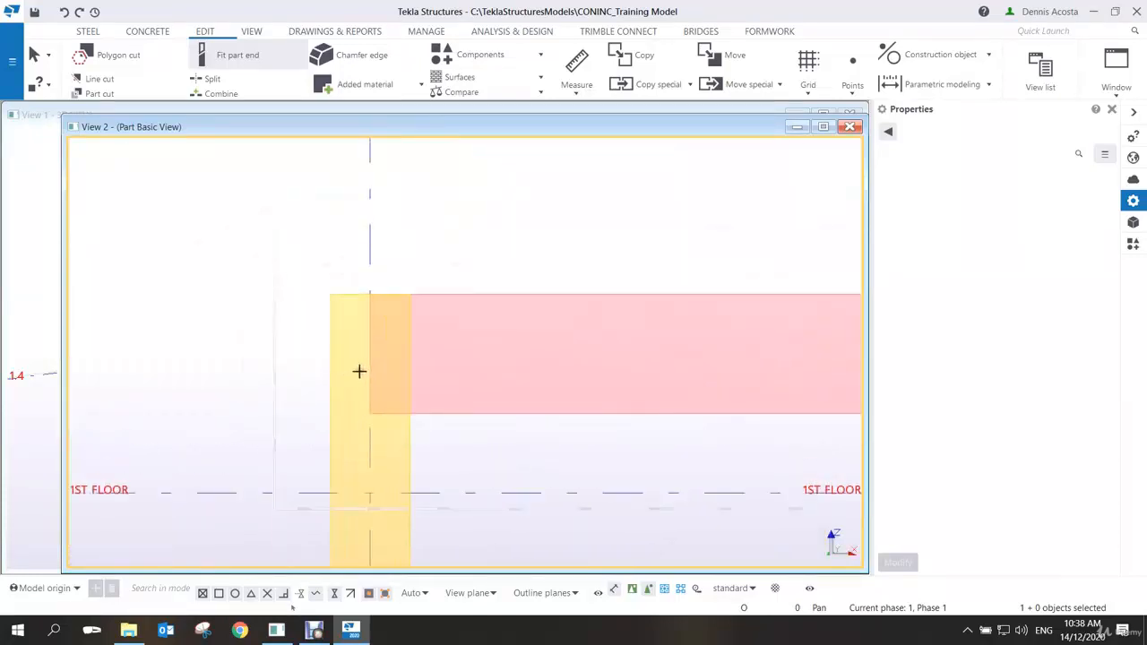
click(425, 253)
click(399, 255)
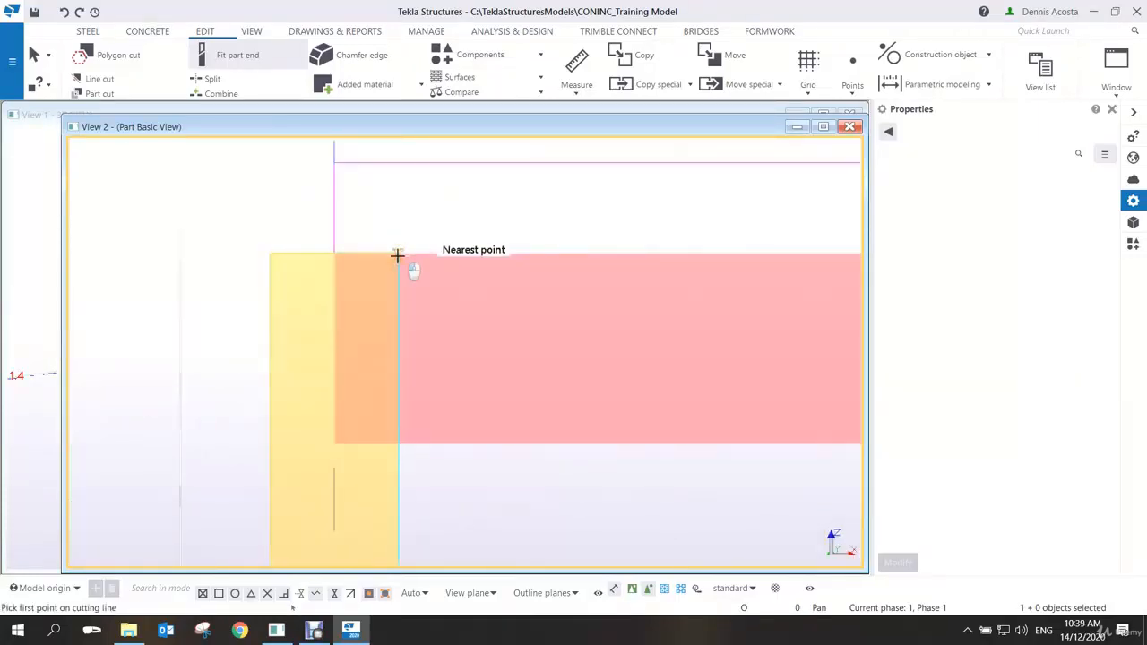
click(398, 330)
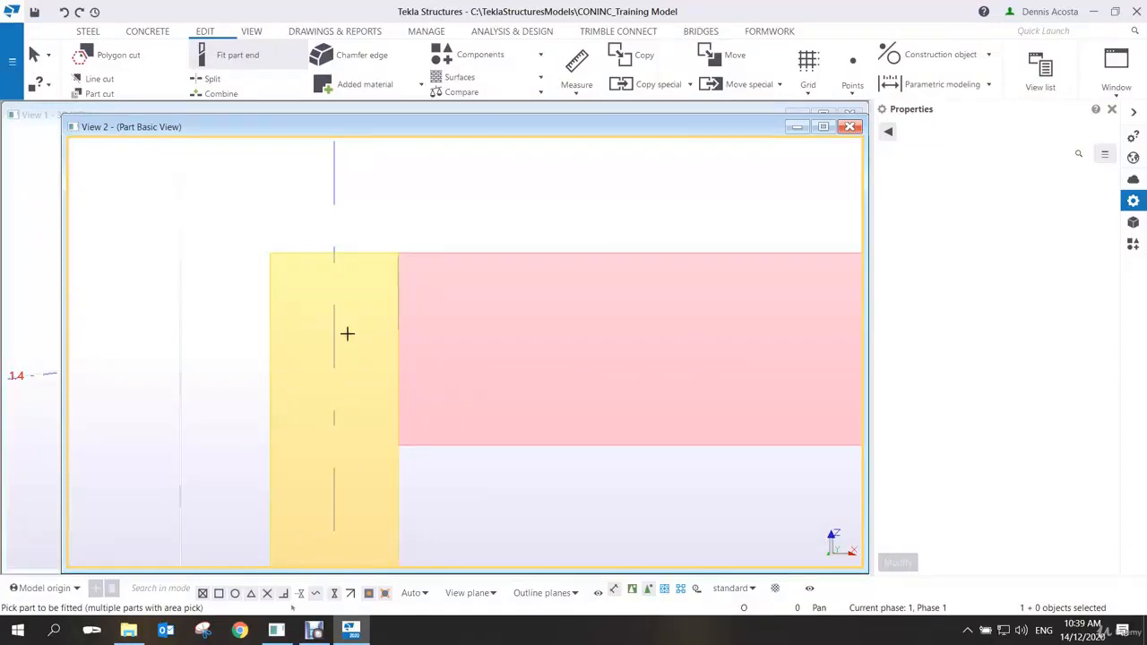
Undo the fittings at both ends of the beam
middle_drag(502, 250, 435, 245)
key(ctrl+z)
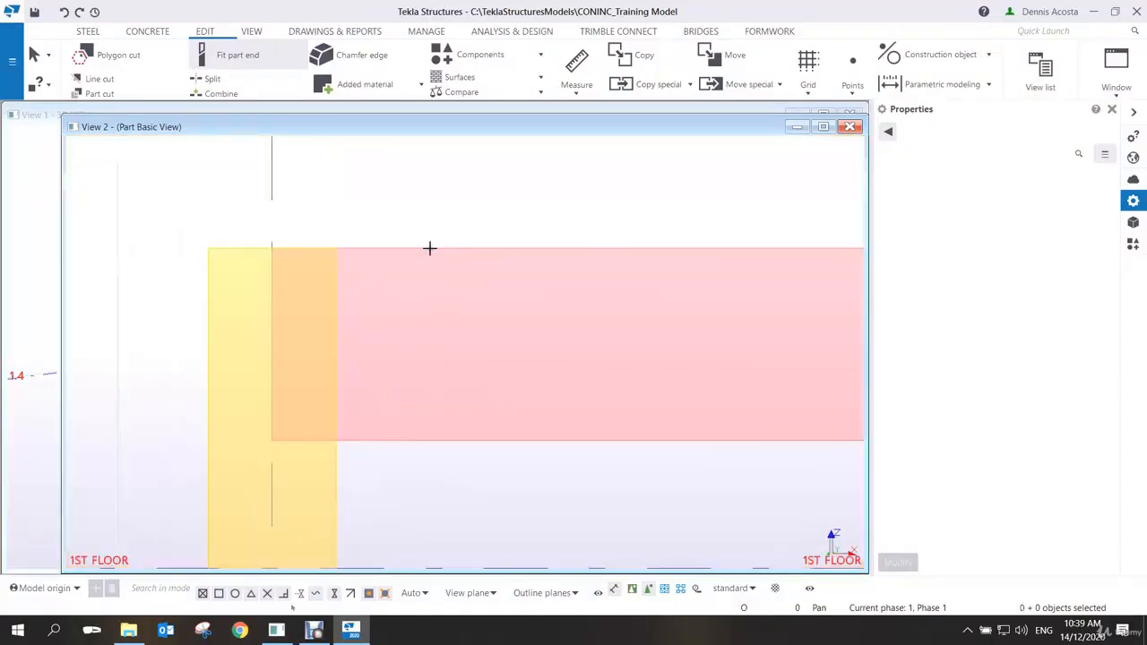
scroll(519, 300, down, 3)
middle_drag(655, 305, 343, 278)
middle_drag(683, 291, 503, 277)
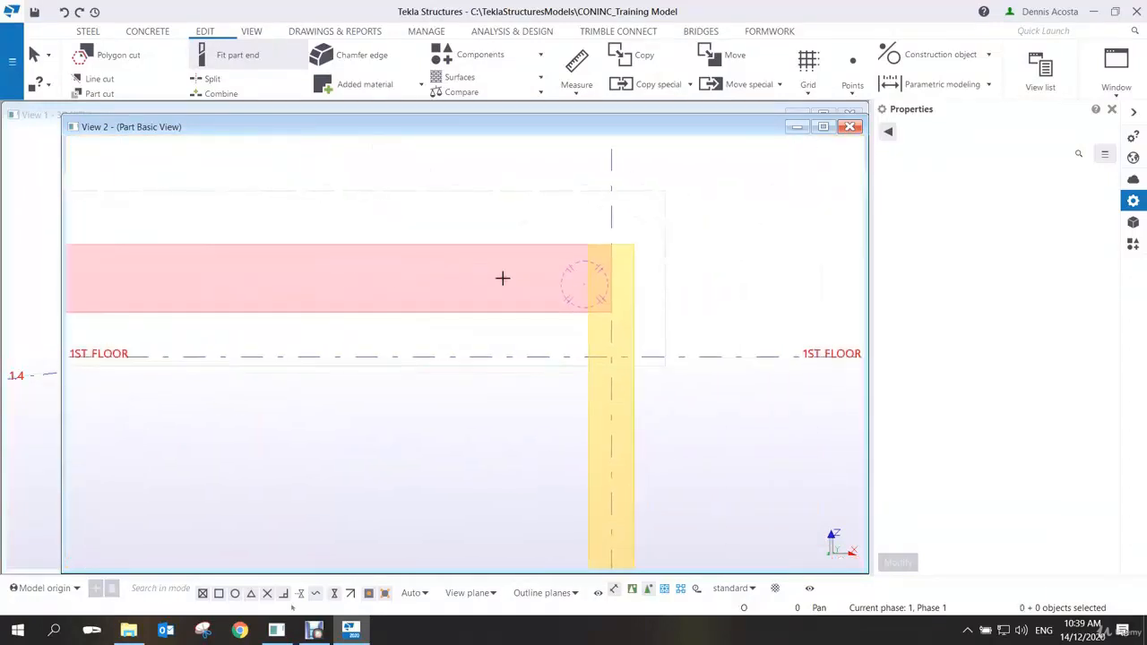
Fit the beam's right end again along the right column's inner face, starting at its top corner, and undo the fitting
scroll(609, 262, up, 4)
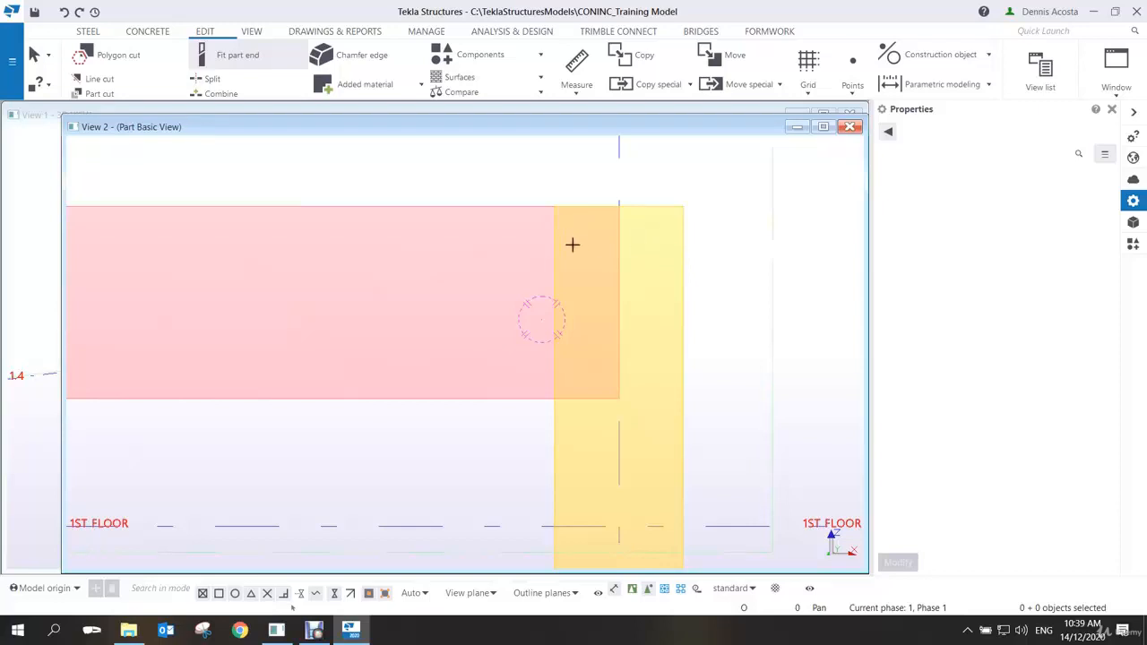
click(402, 296)
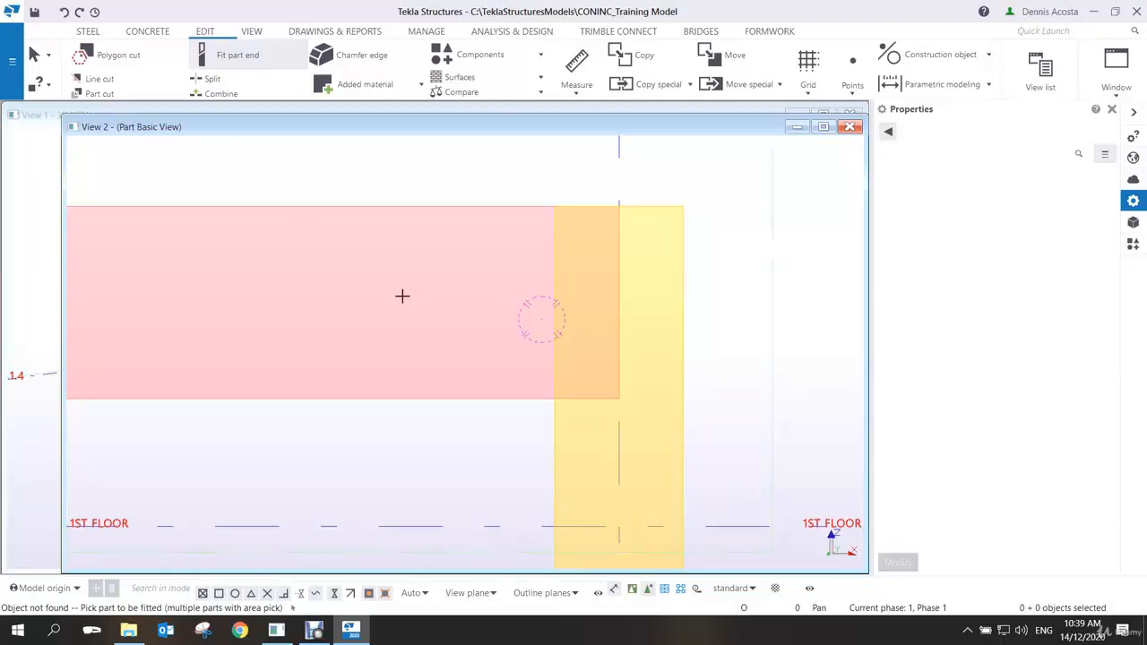
click(483, 207)
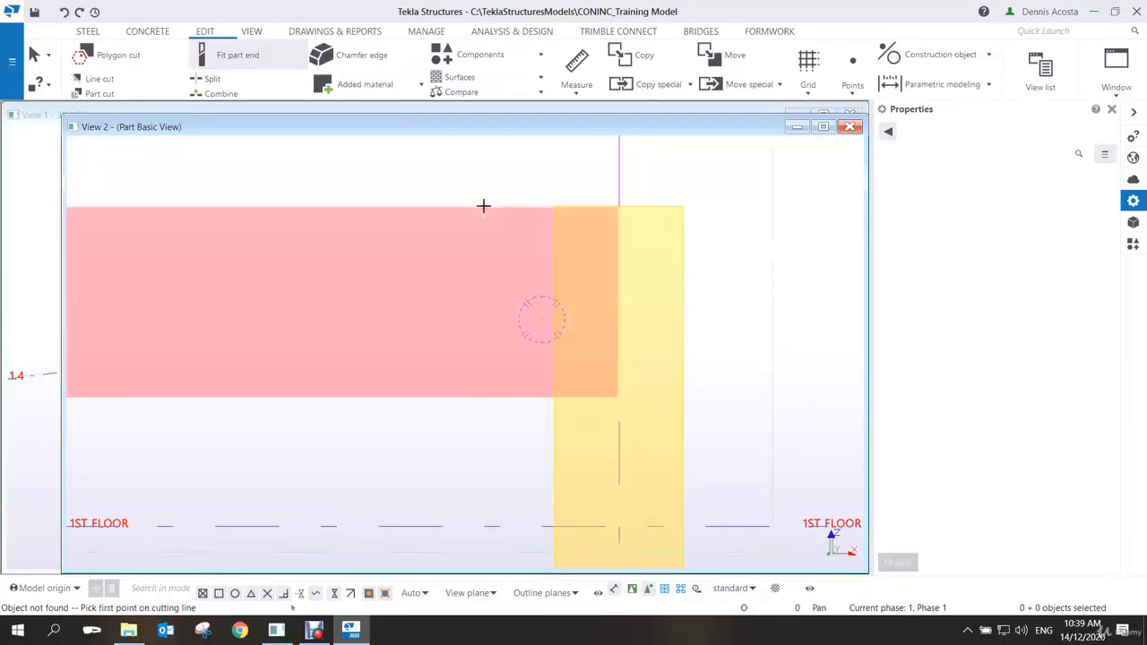
click(555, 206)
click(554, 232)
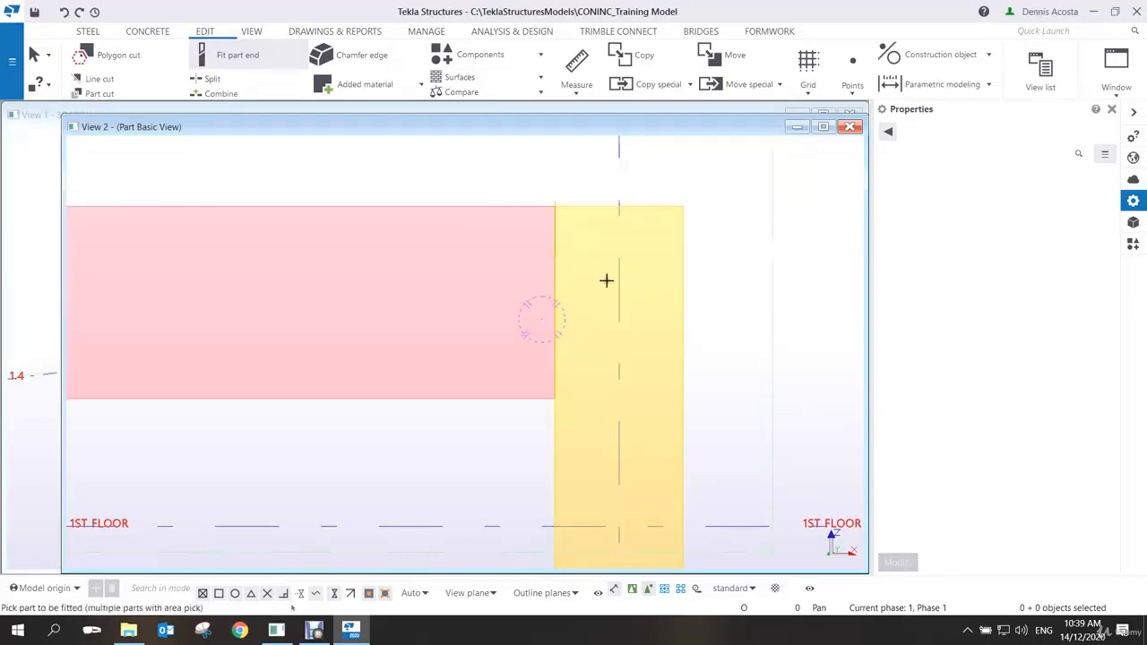
key(ctrl+z)
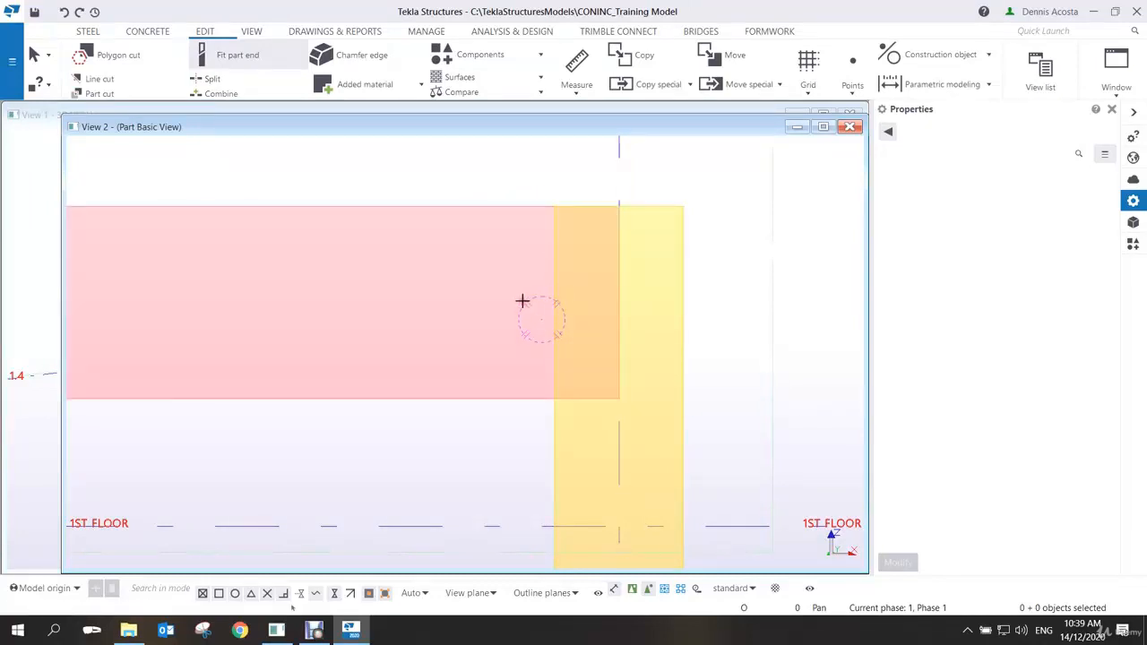
Restart Fit part end, fit the beam along a short line on the right column's inner face, and undo the fitting
click(236, 59)
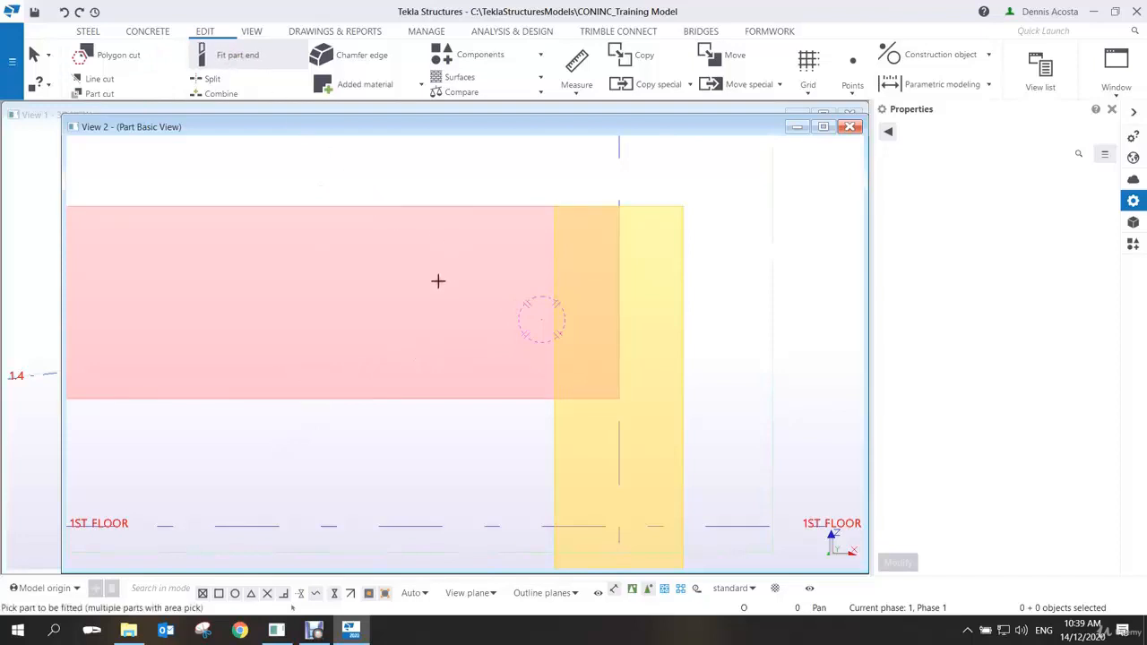
click(470, 316)
click(398, 299)
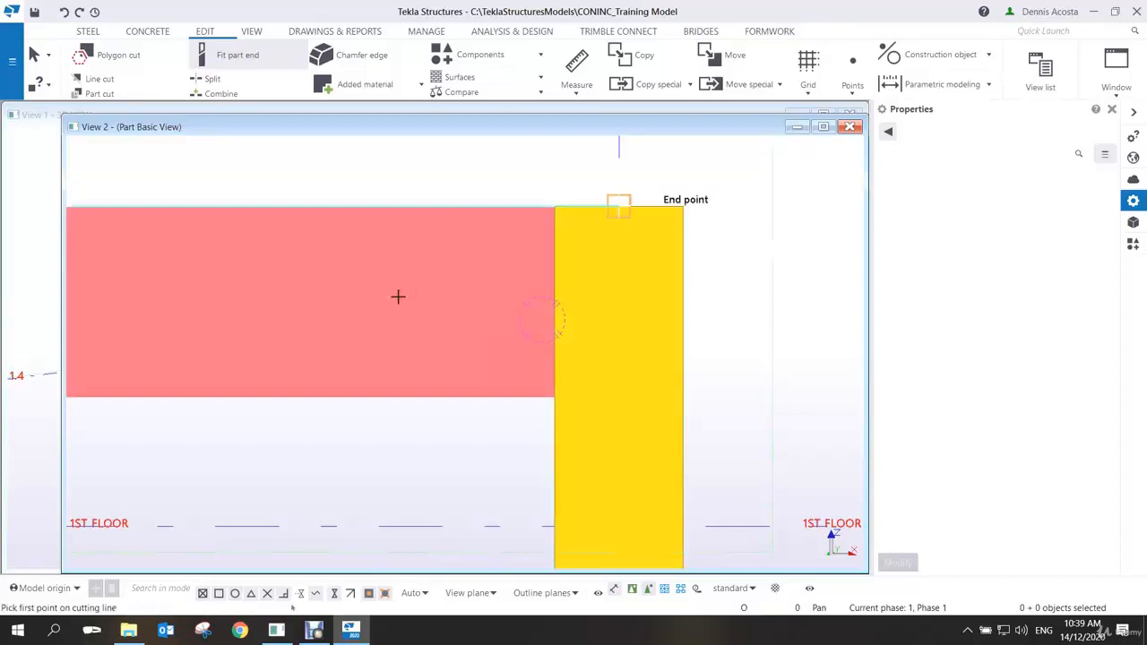
key(ctrl+2)
click(552, 235)
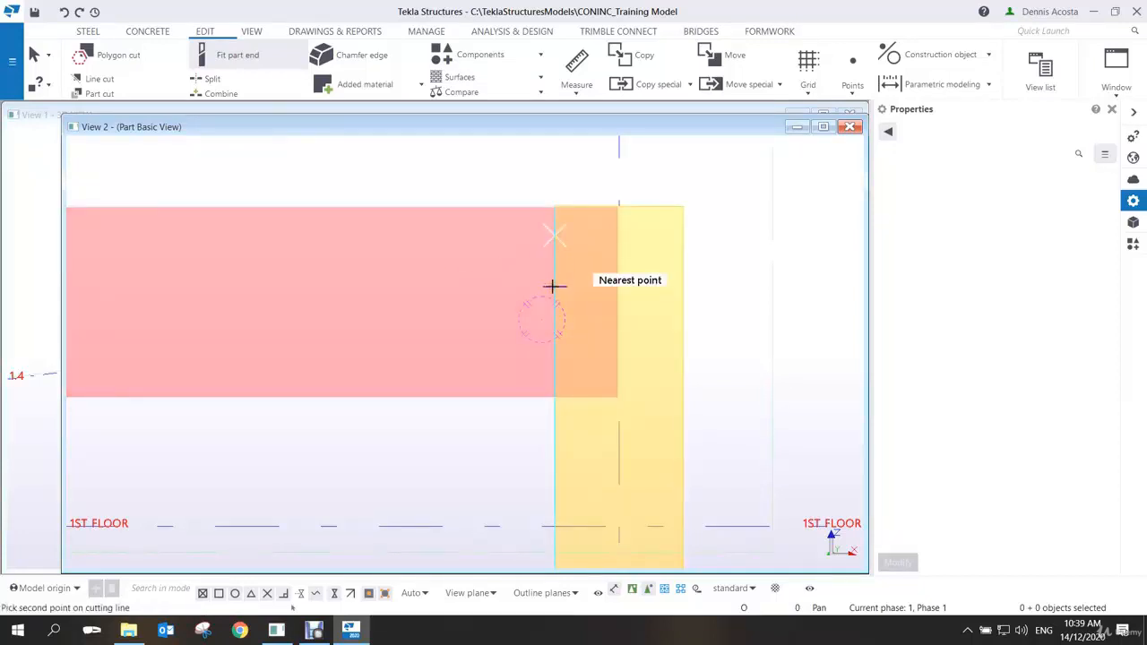
click(553, 287)
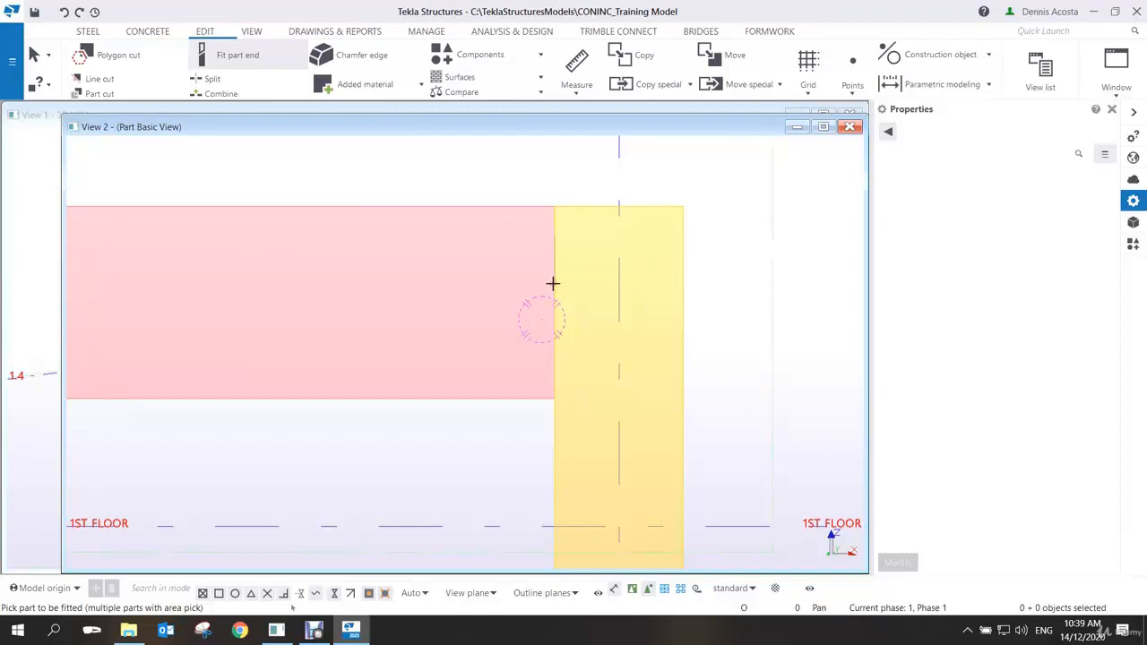
middle_drag(582, 339, 611, 314)
key(ctrl+z)
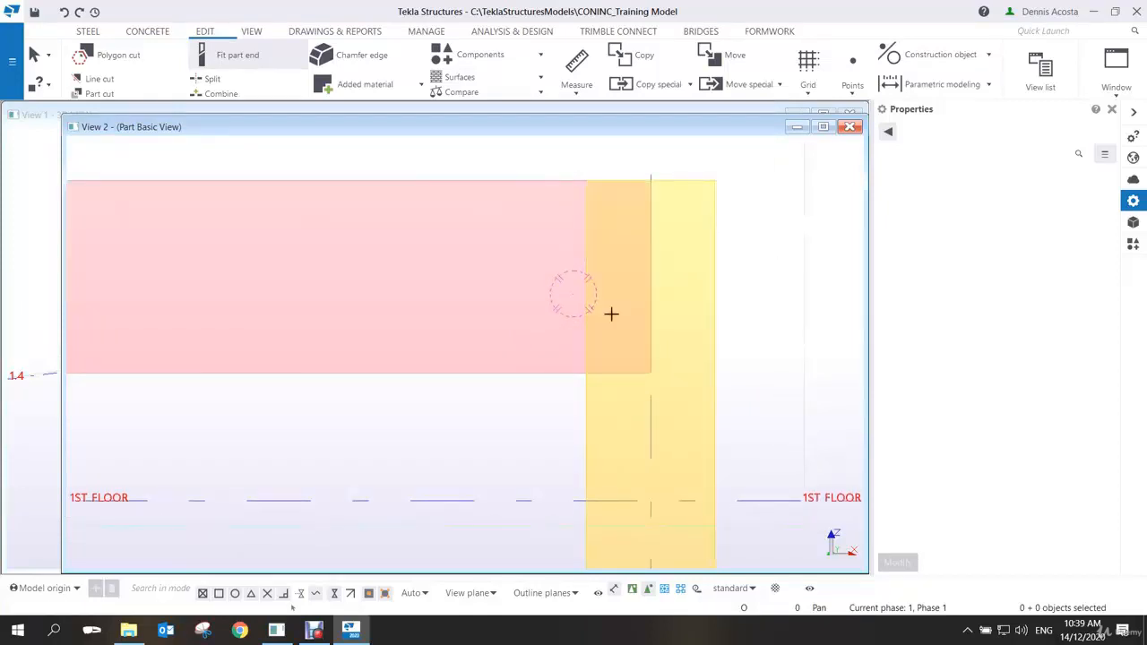
Repeat the right-end fitting with a first point just below the column top, undo it and end Fit part end
click(529, 180)
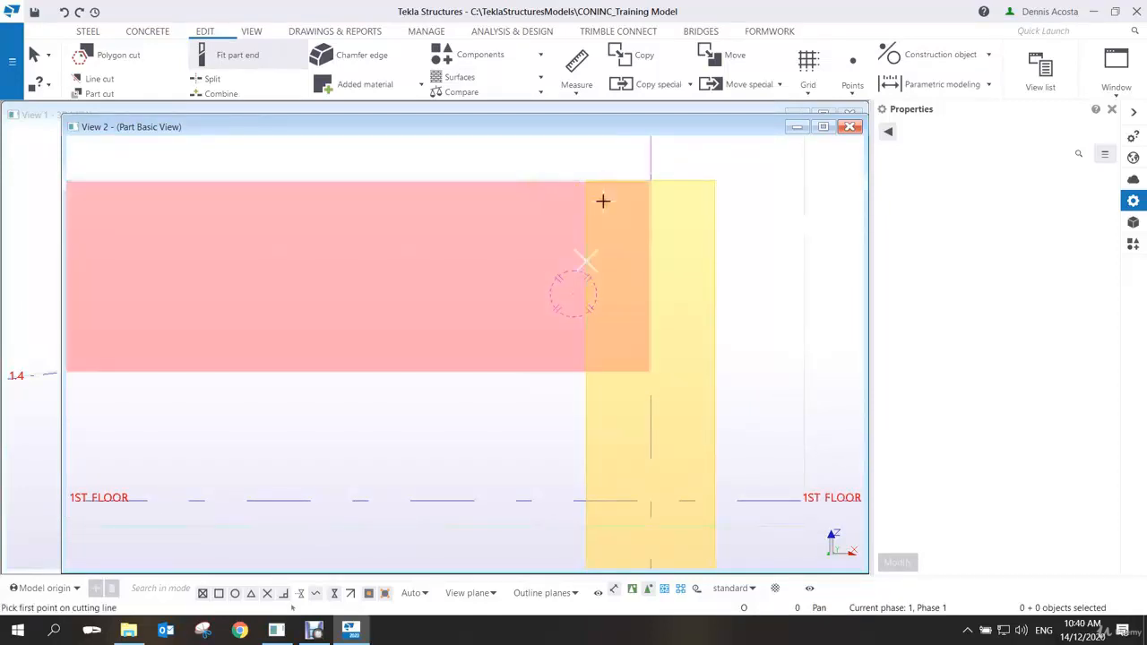
click(584, 201)
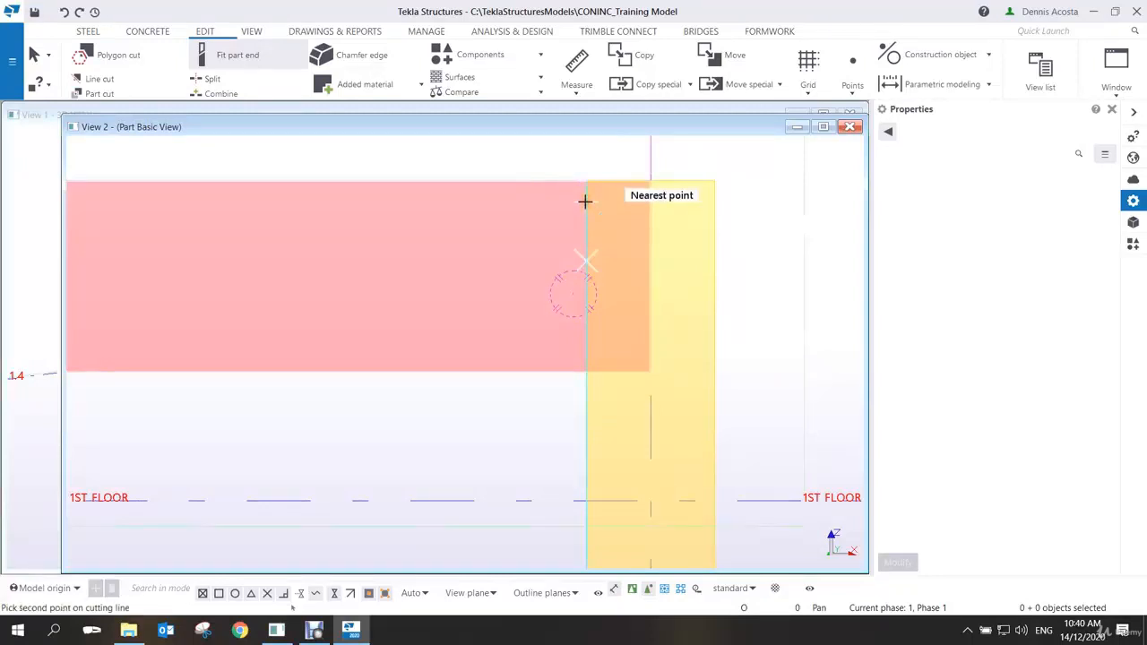
click(585, 270)
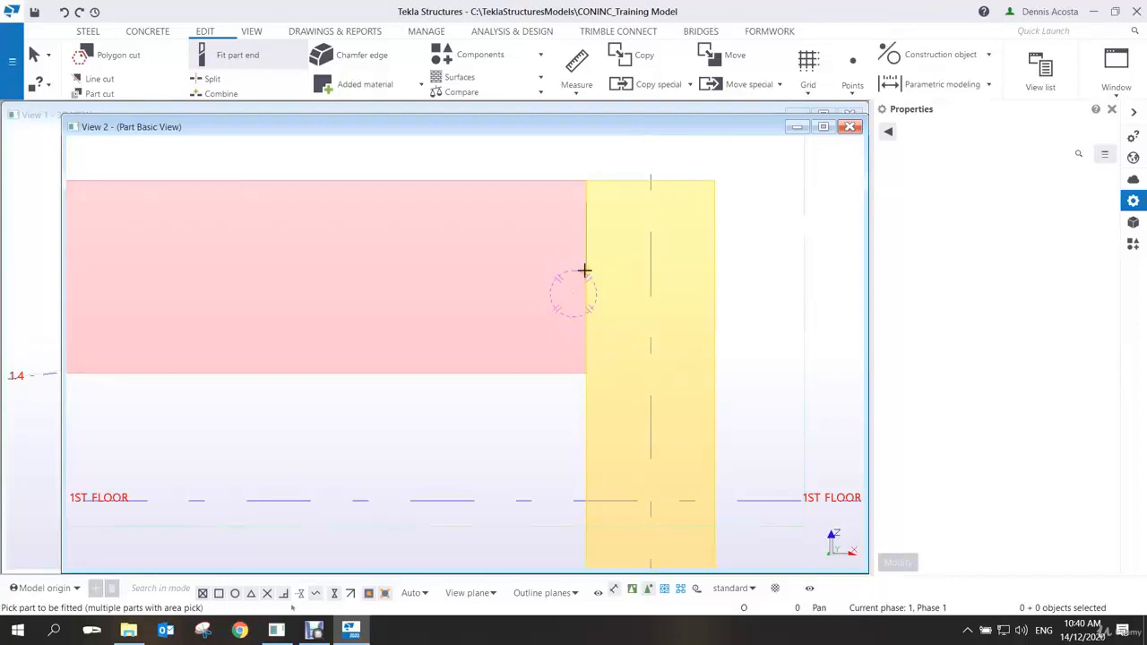
key(ctrl+z)
right_click(509, 159)
click(531, 168)
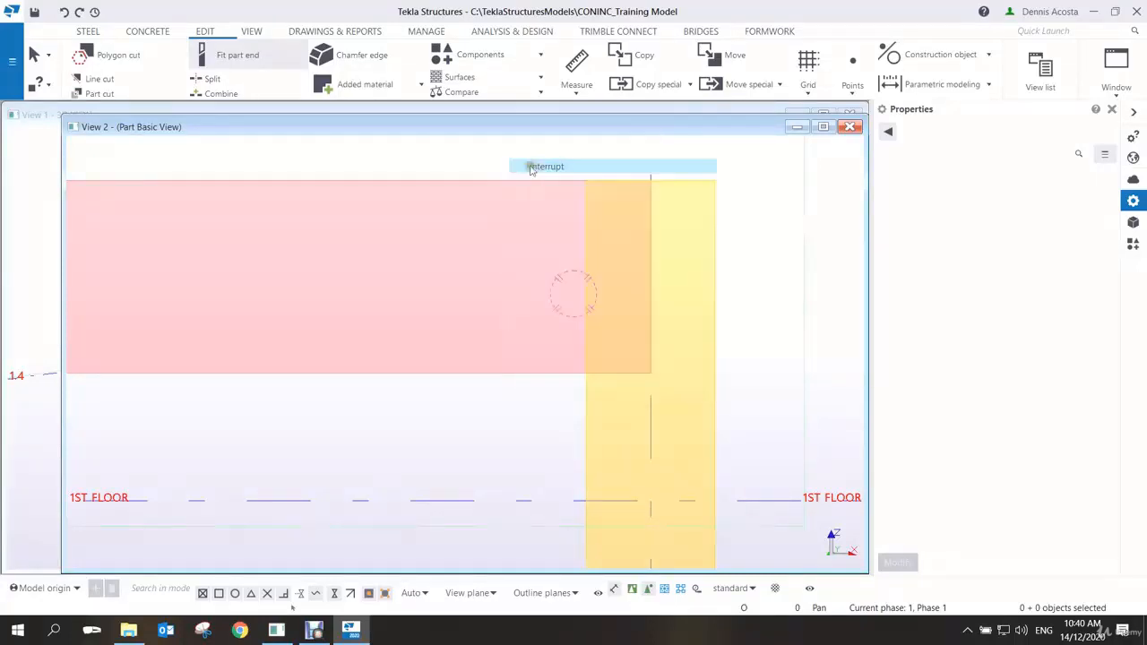
middle_drag(529, 175, 530, 206)
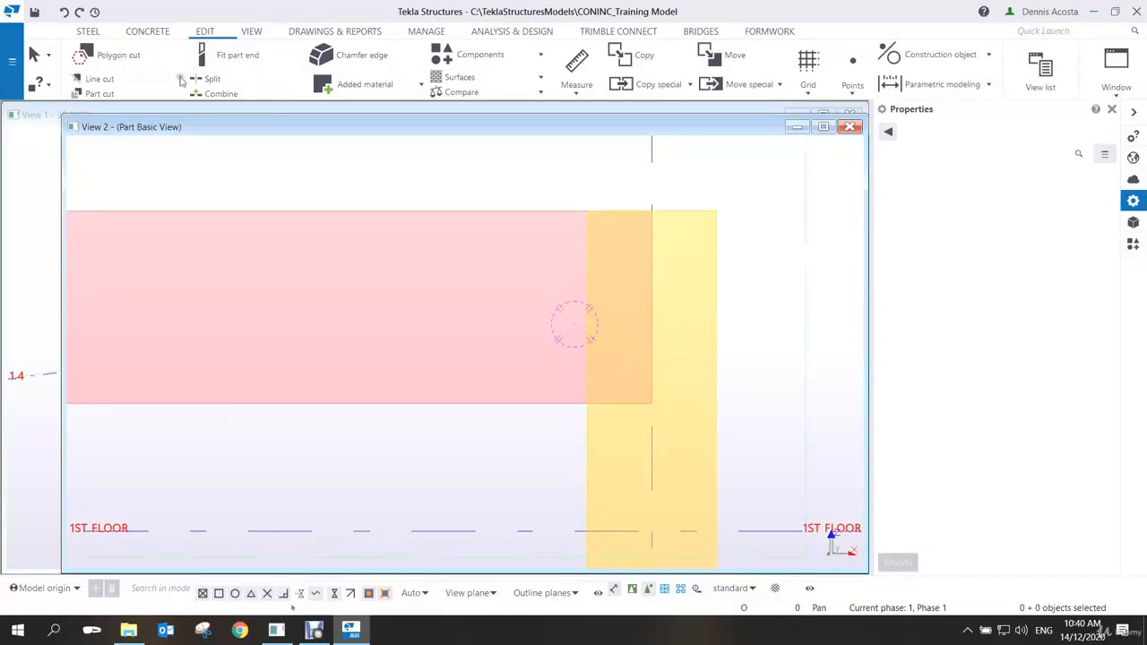
Line-cut the beam along the right column's inner face, remove the long span side, and undo the cut
click(101, 79)
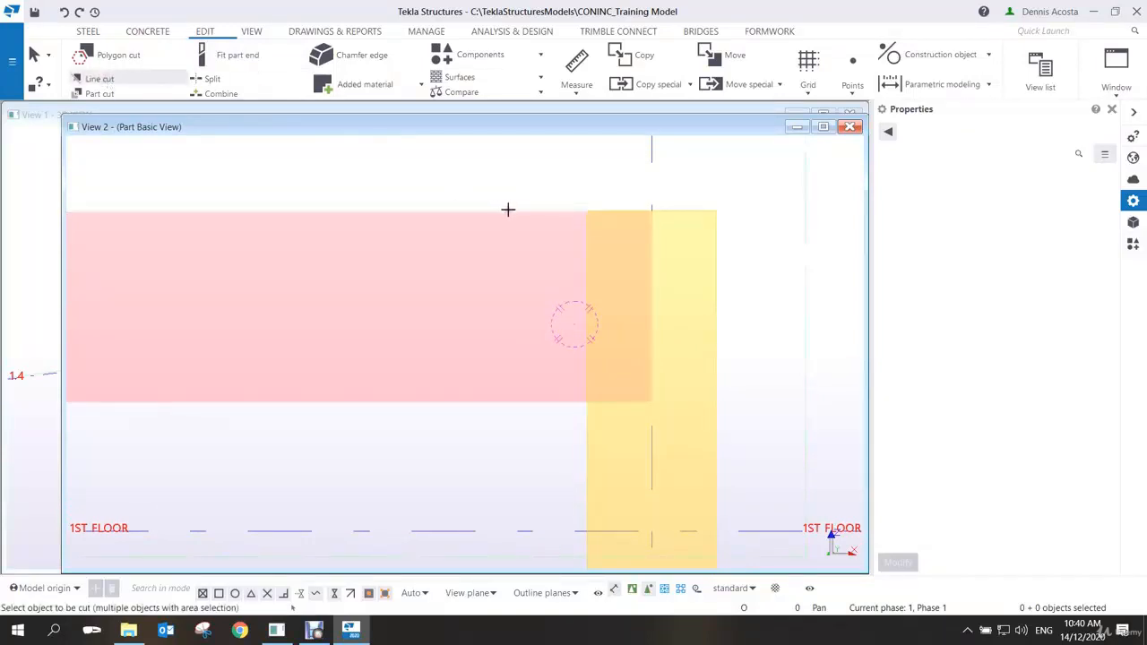
click(578, 223)
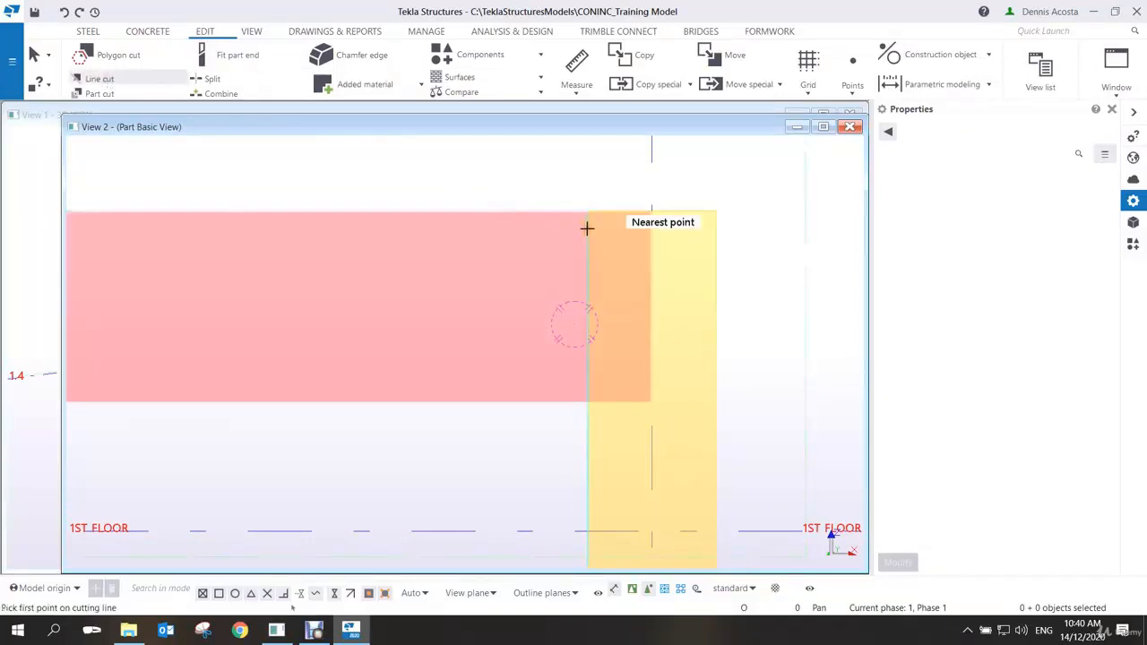
click(586, 227)
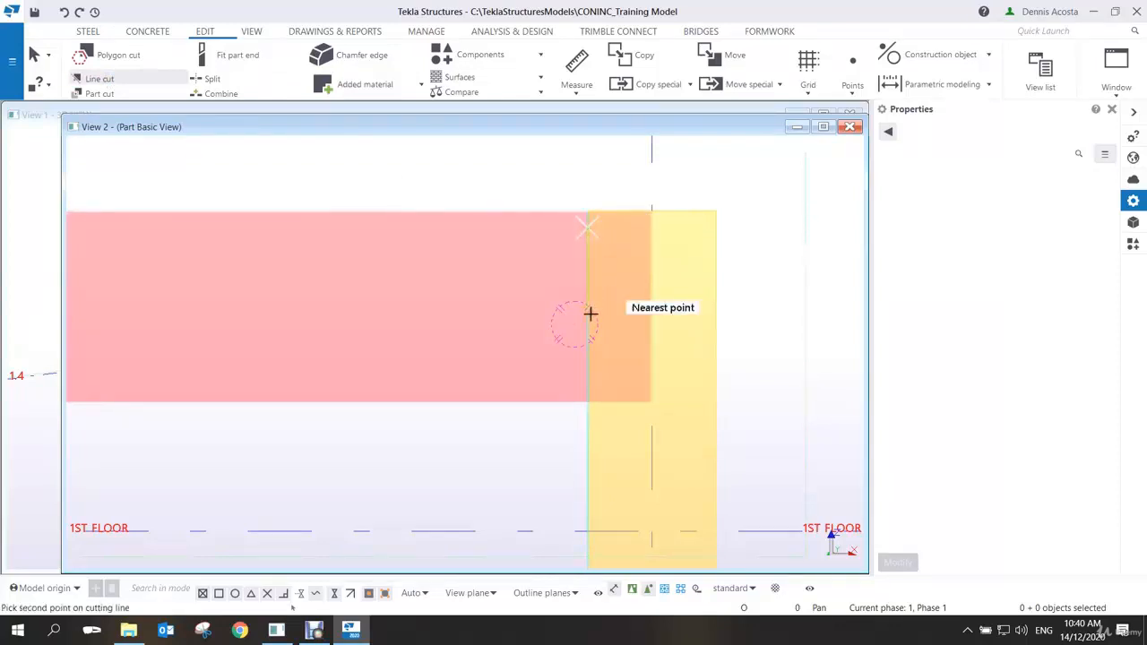
click(588, 315)
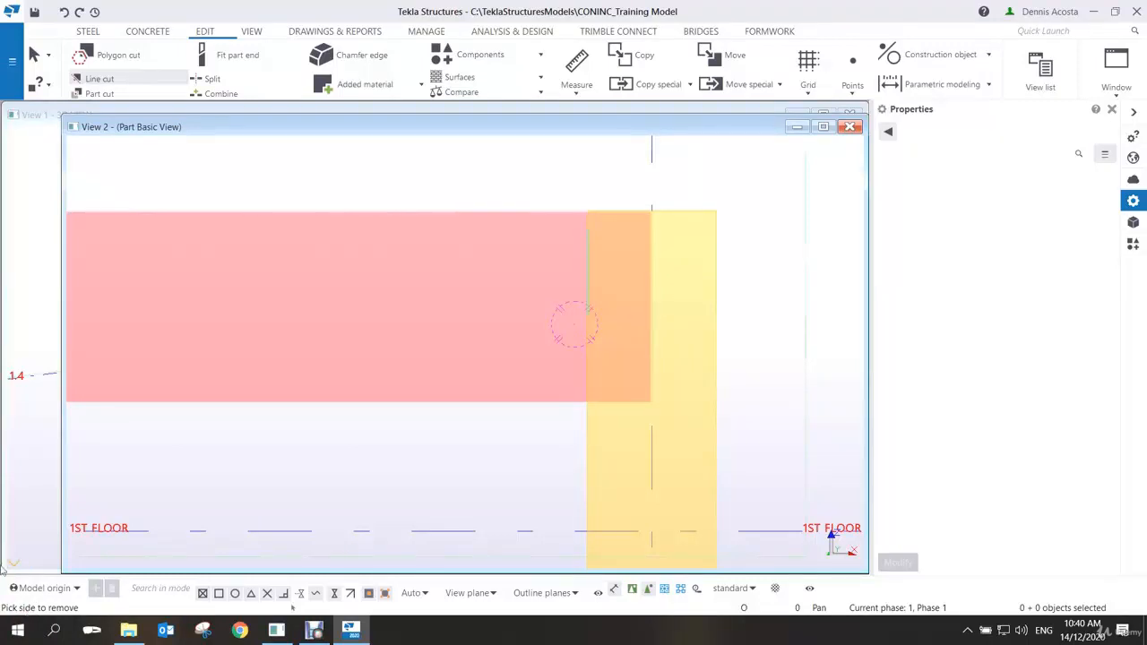
click(320, 326)
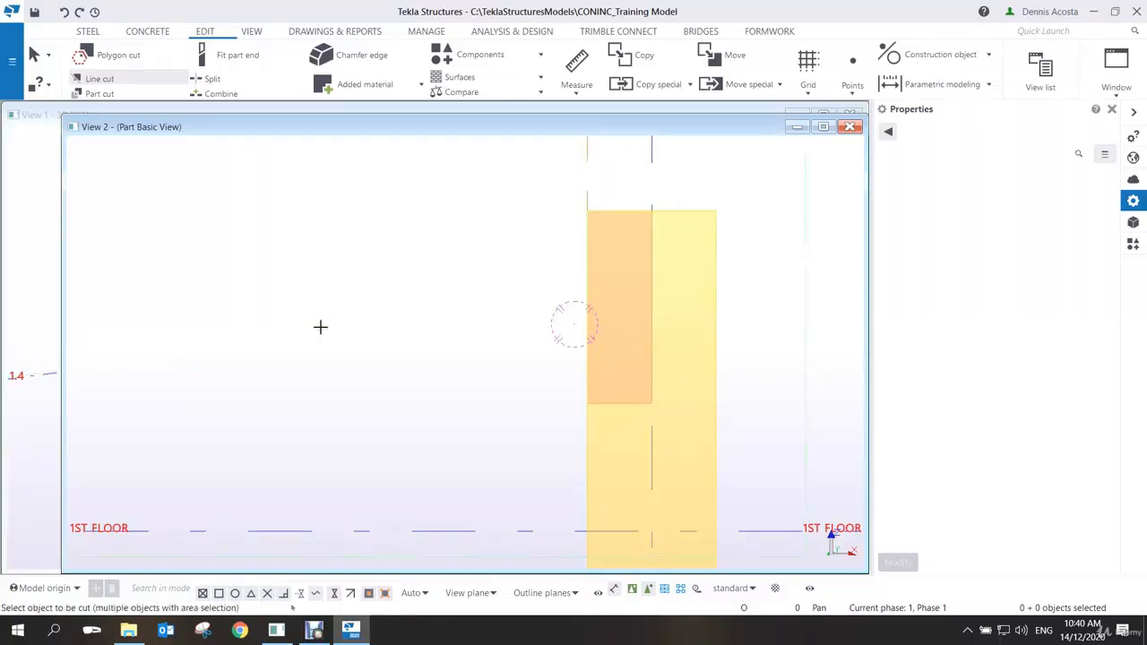
click(320, 327)
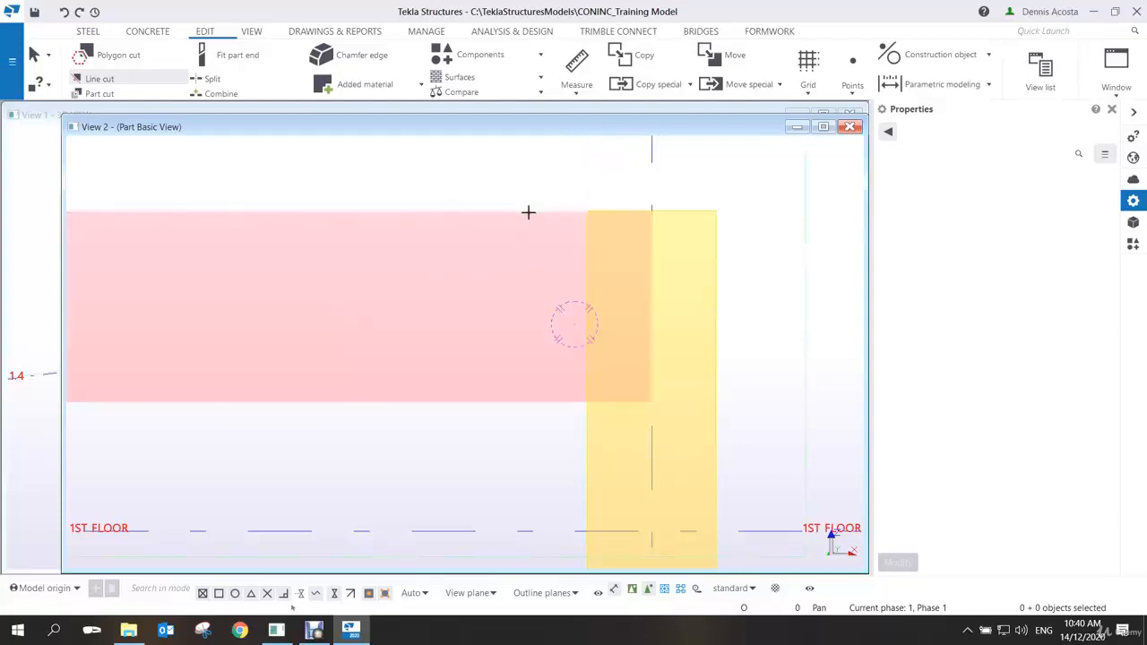
Repeat the line cut along the right column's inner face, removing the overlap inside the column, then end Line cut and undo it
click(585, 213)
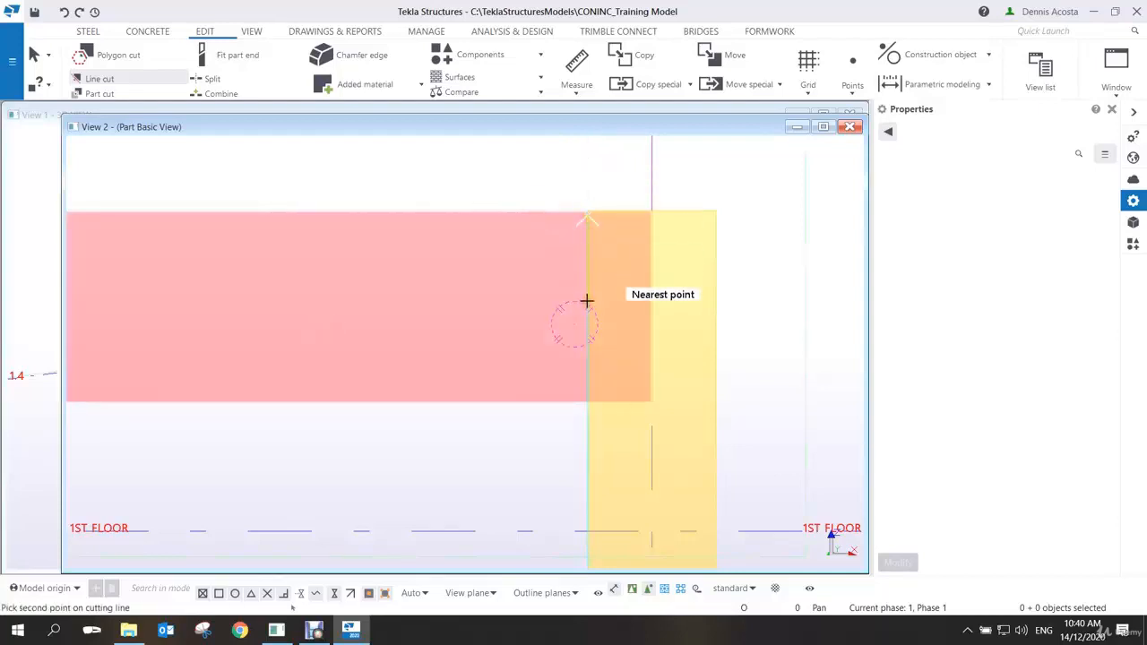
click(584, 302)
click(630, 309)
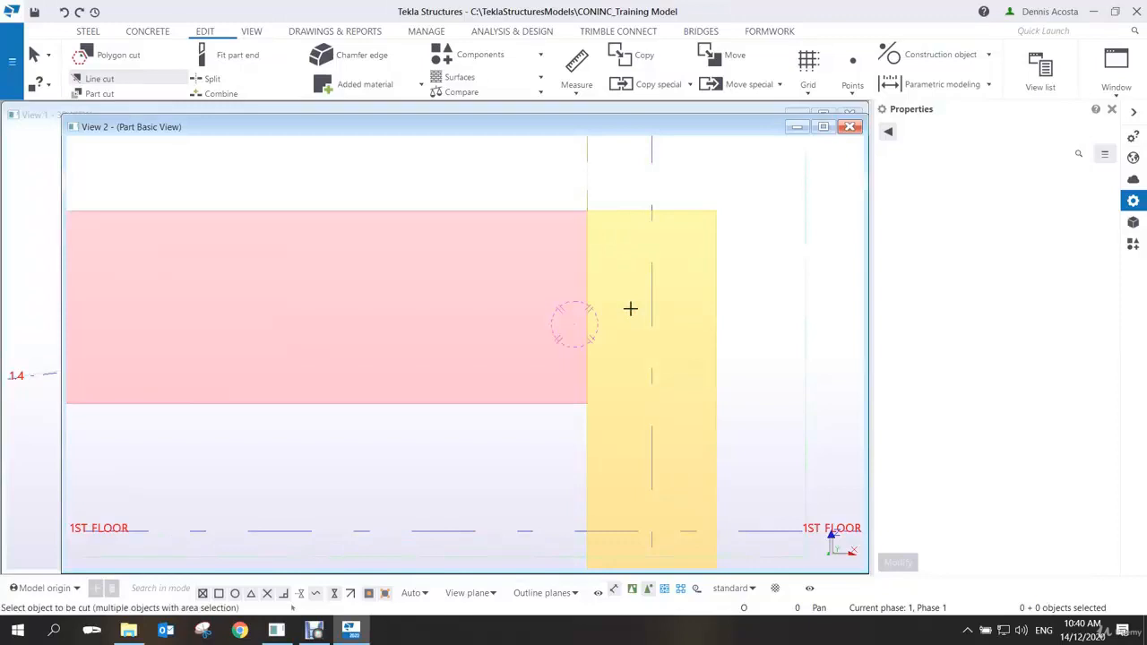
scroll(630, 310, down, 2)
right_click(555, 225)
click(578, 227)
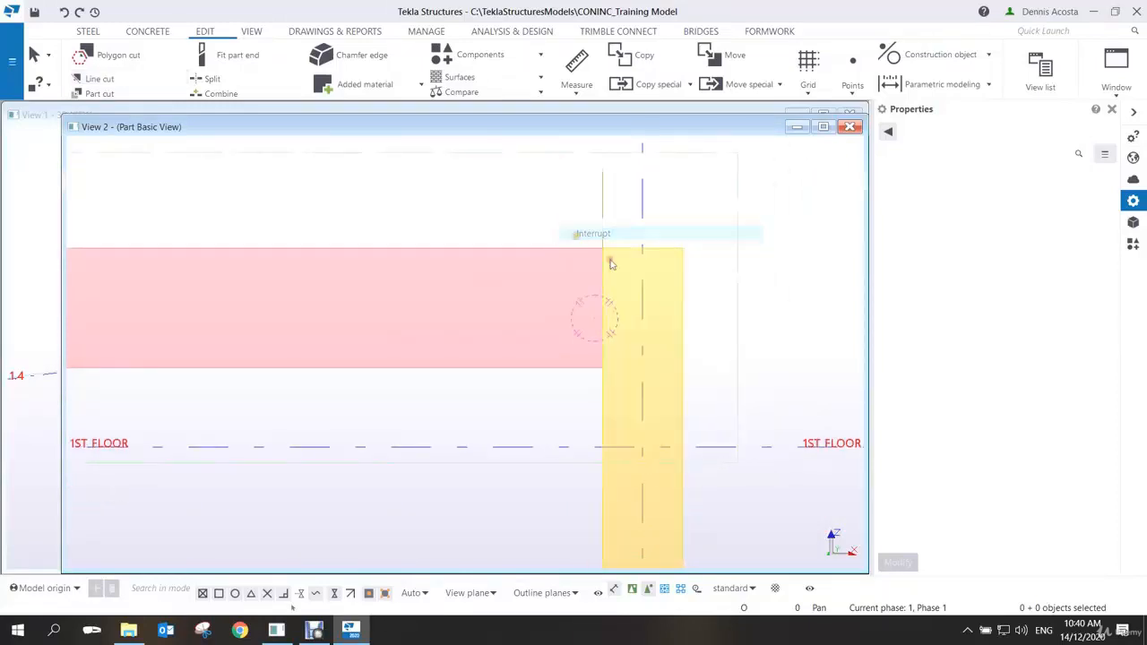
scroll(609, 259, up, 2)
key(ctrl+z)
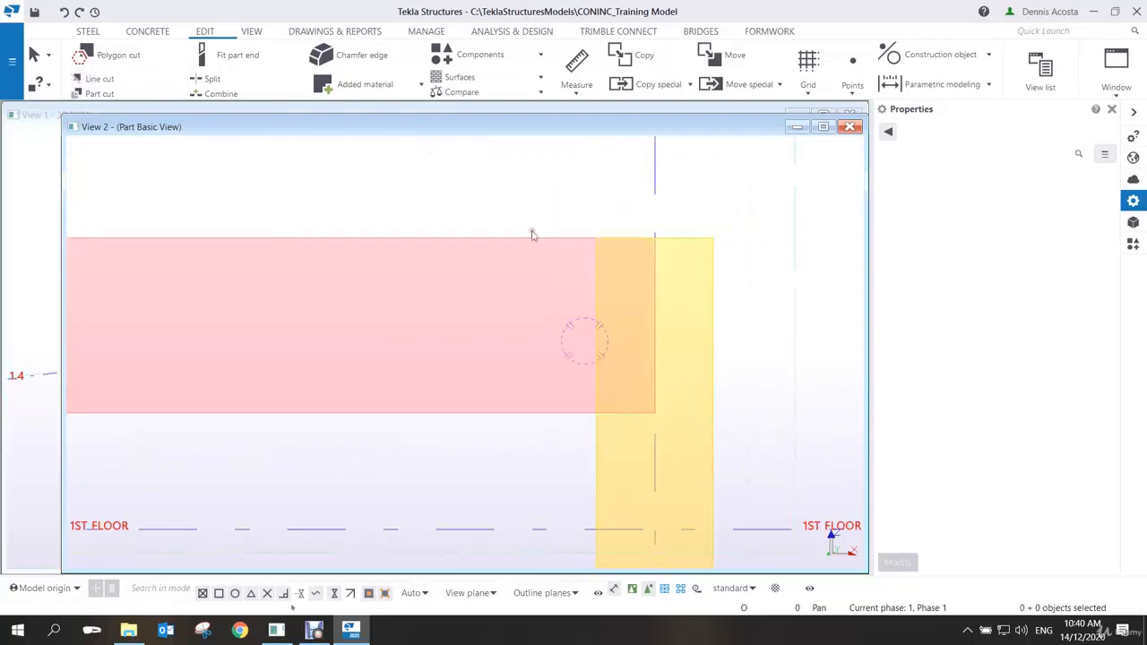
middle_drag(531, 233, 609, 252)
scroll(457, 288, down, 2)
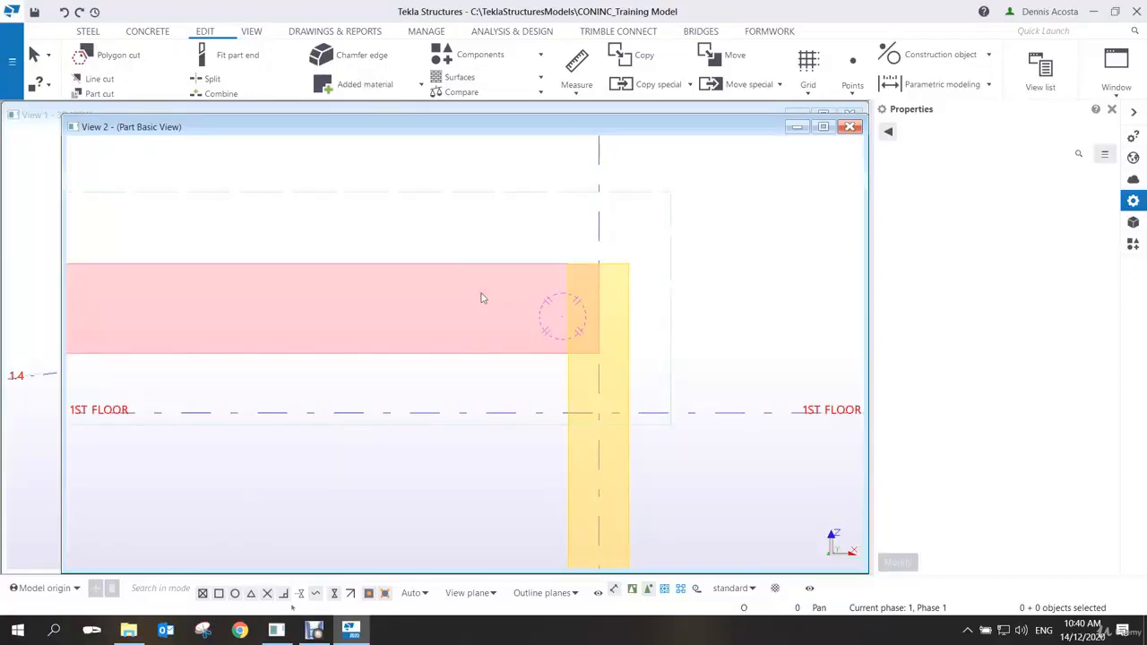
scroll(515, 337, up, 2)
scroll(529, 339, down, 1)
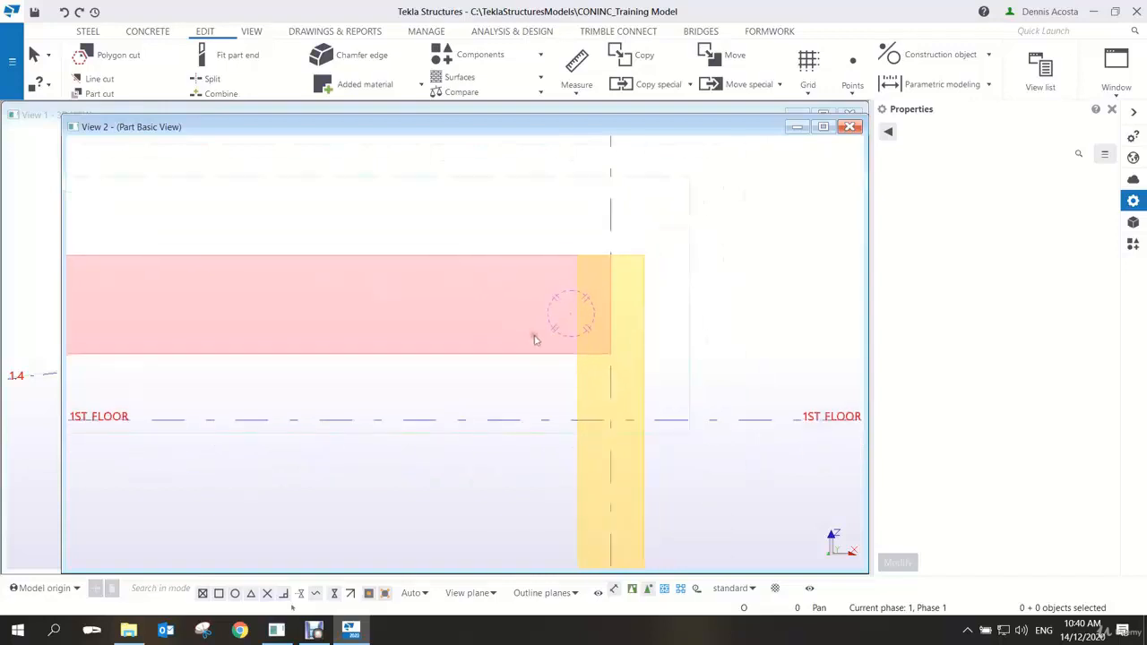
scroll(600, 303, up, 2)
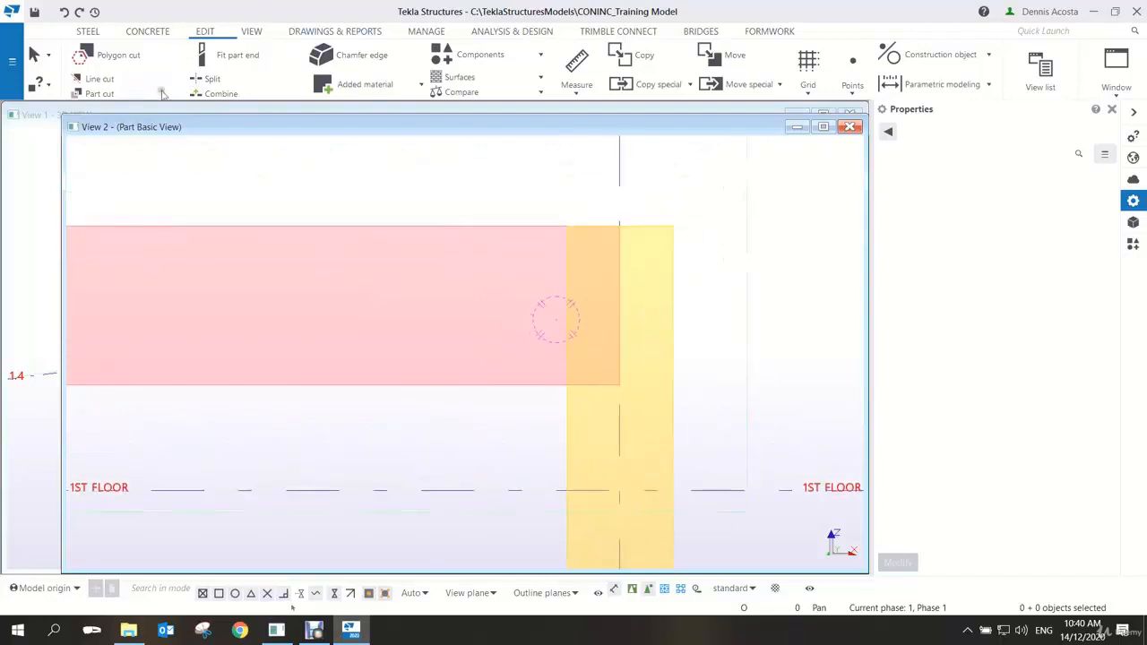
scroll(392, 218, down, 2)
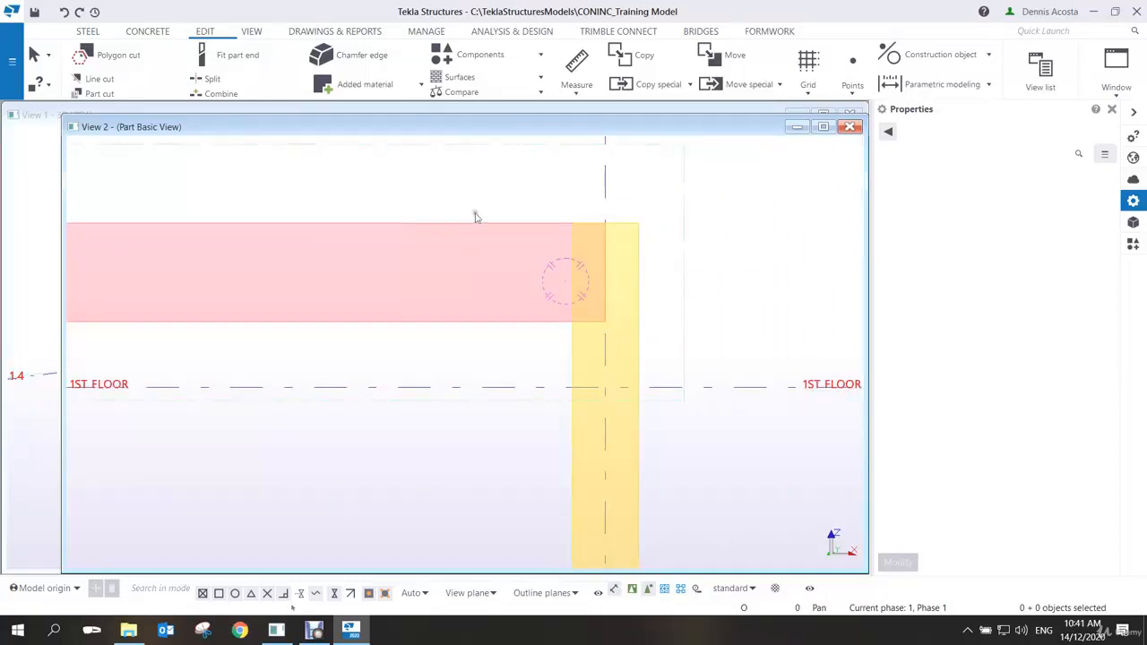
Fit the beam's right end along a diagonal line descending to the right, well short of the right column
click(233, 56)
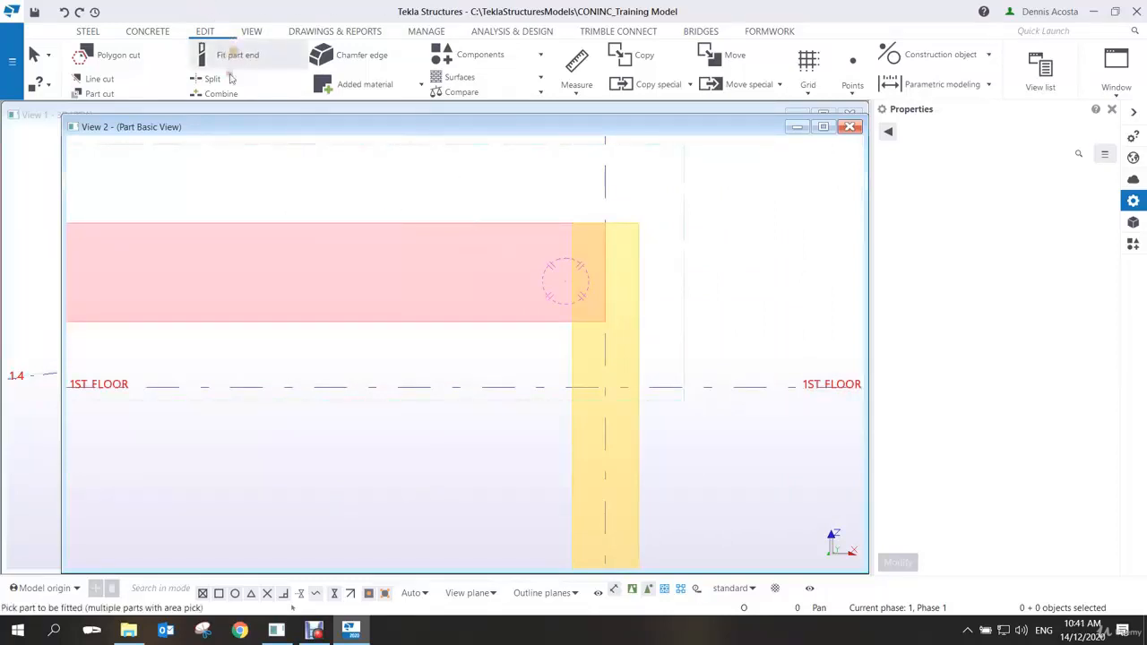
click(287, 225)
click(292, 224)
click(428, 358)
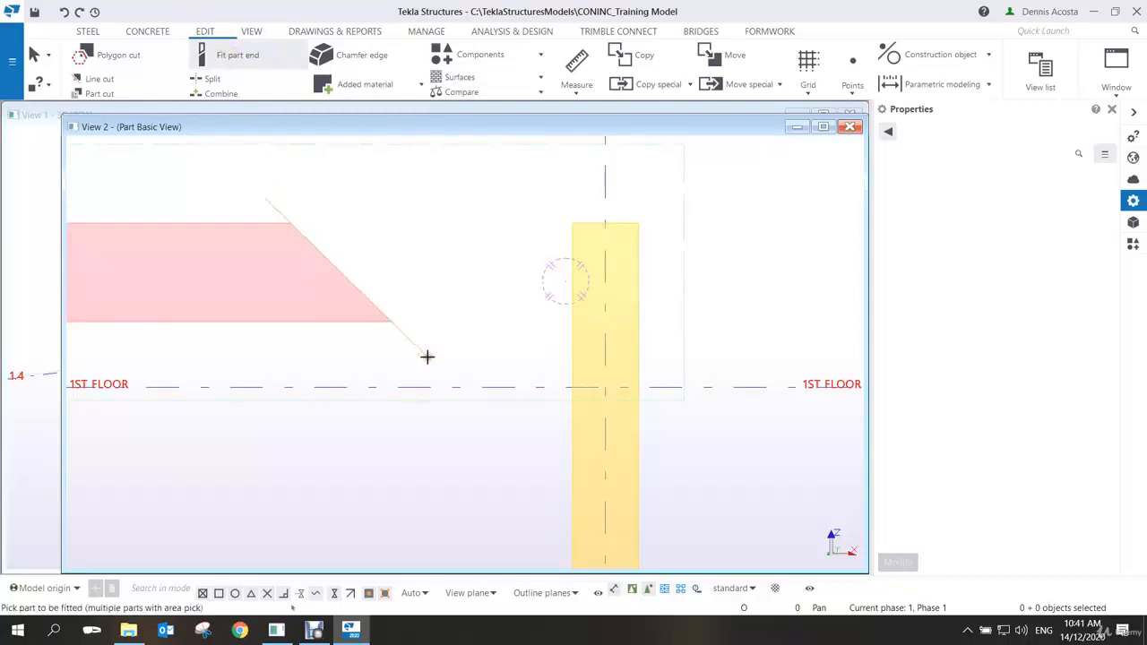
Fit the same beam end along the opposite diagonal, descending to the left, and undo both diagonal fittings
middle_drag(350, 338, 553, 337)
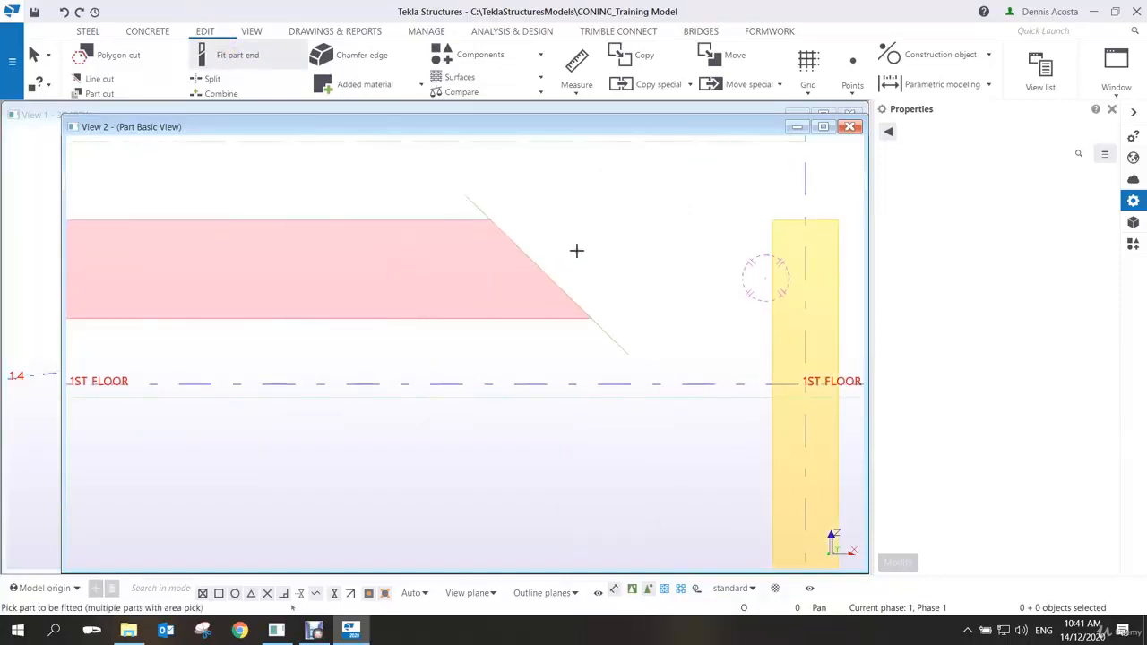
click(505, 319)
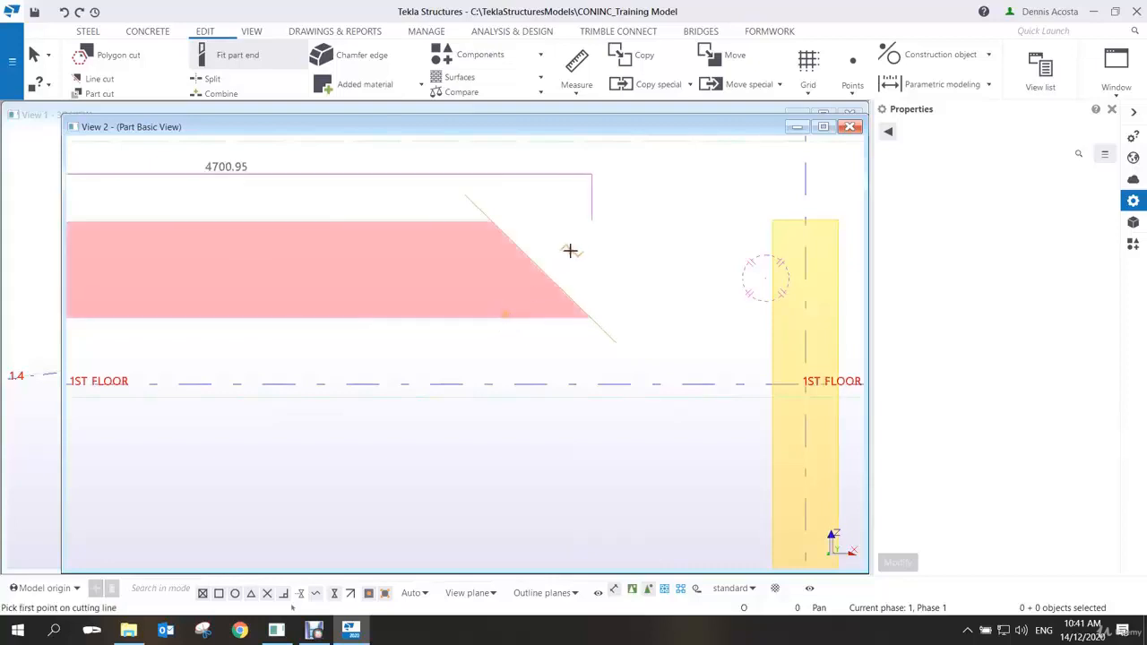
click(583, 240)
click(456, 342)
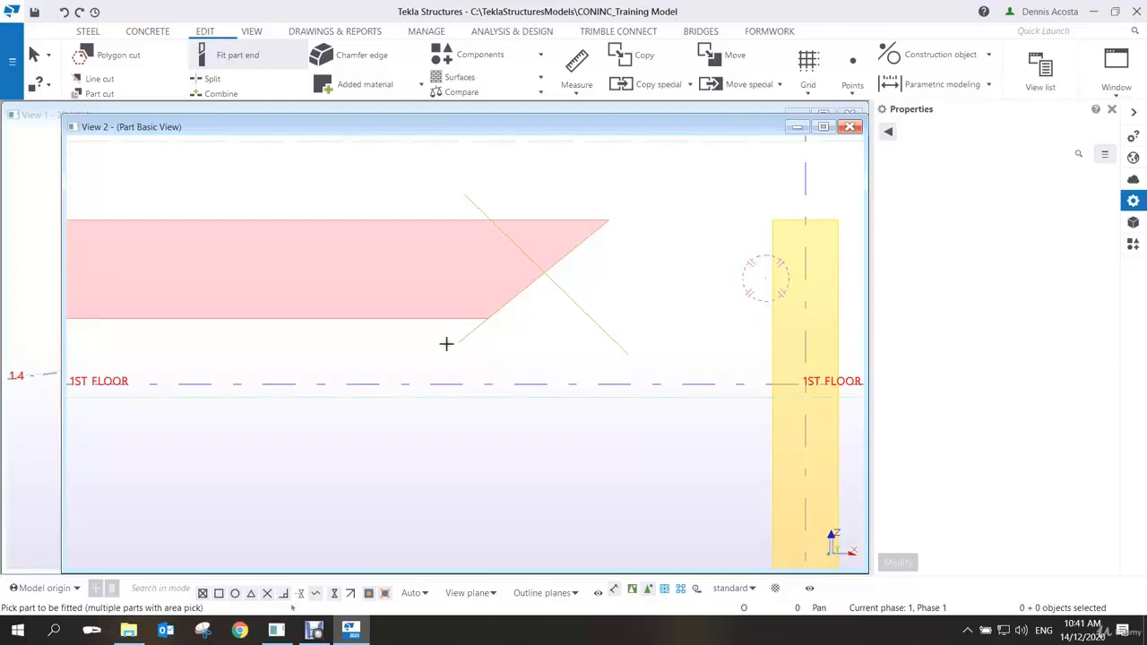
click(414, 324)
key(ctrl+z)
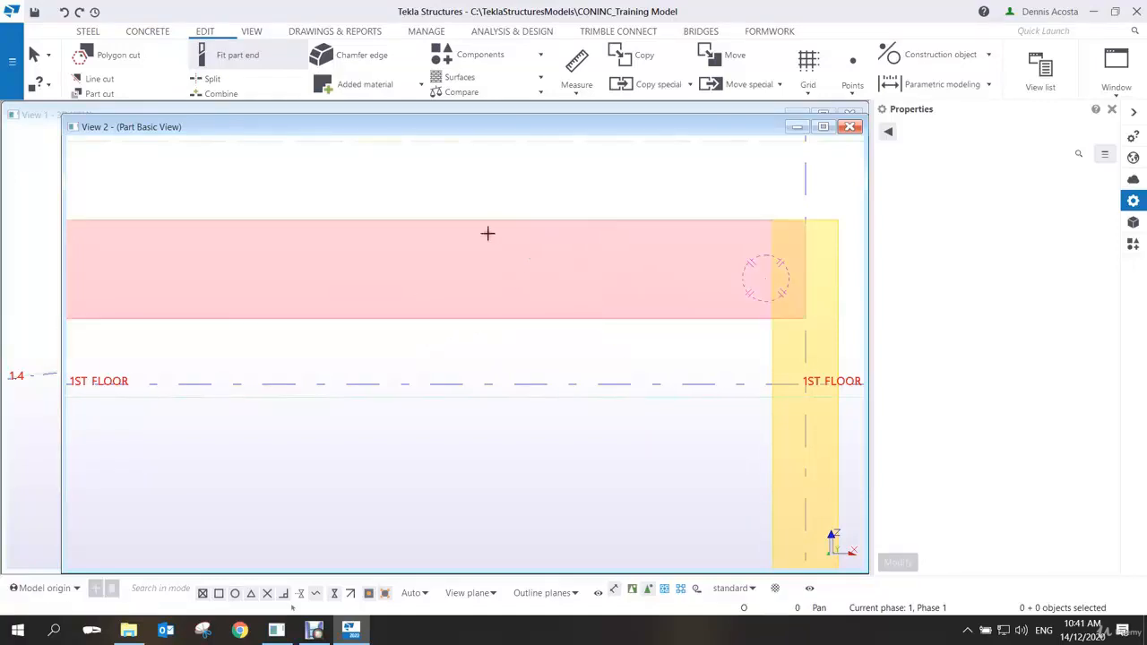
Fit the beam's right end again along a diagonal line running from its top edge down to the right
click(464, 222)
click(442, 207)
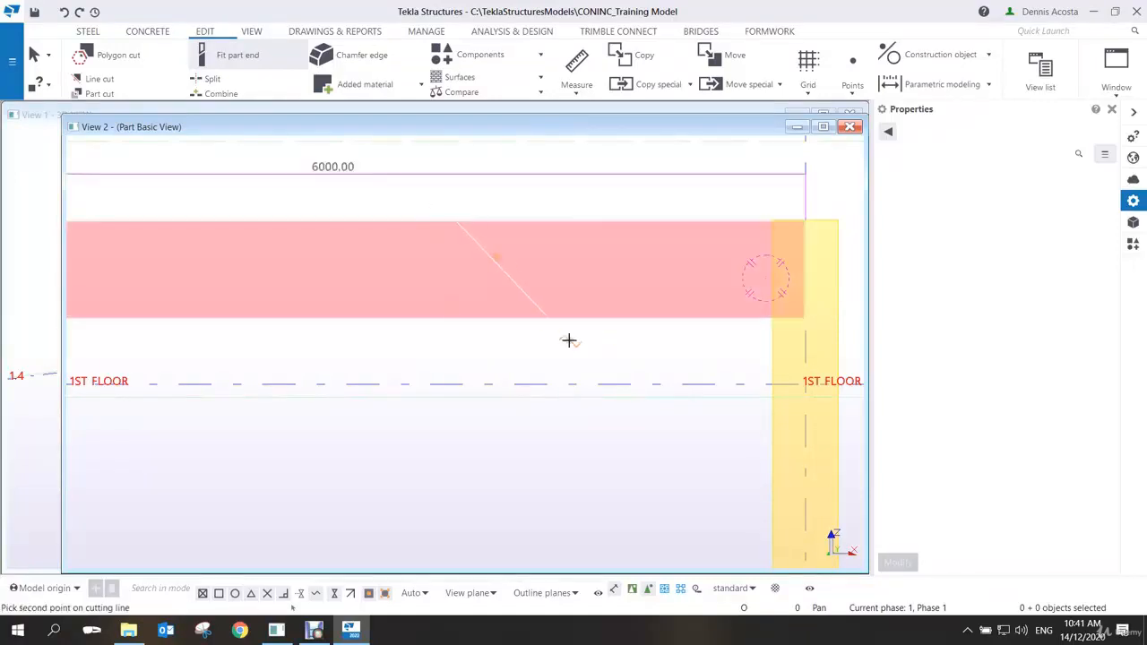
click(570, 343)
Line-cut the fitted right end along the opposite diagonal, removing its lower corner to form a pointed end
click(101, 79)
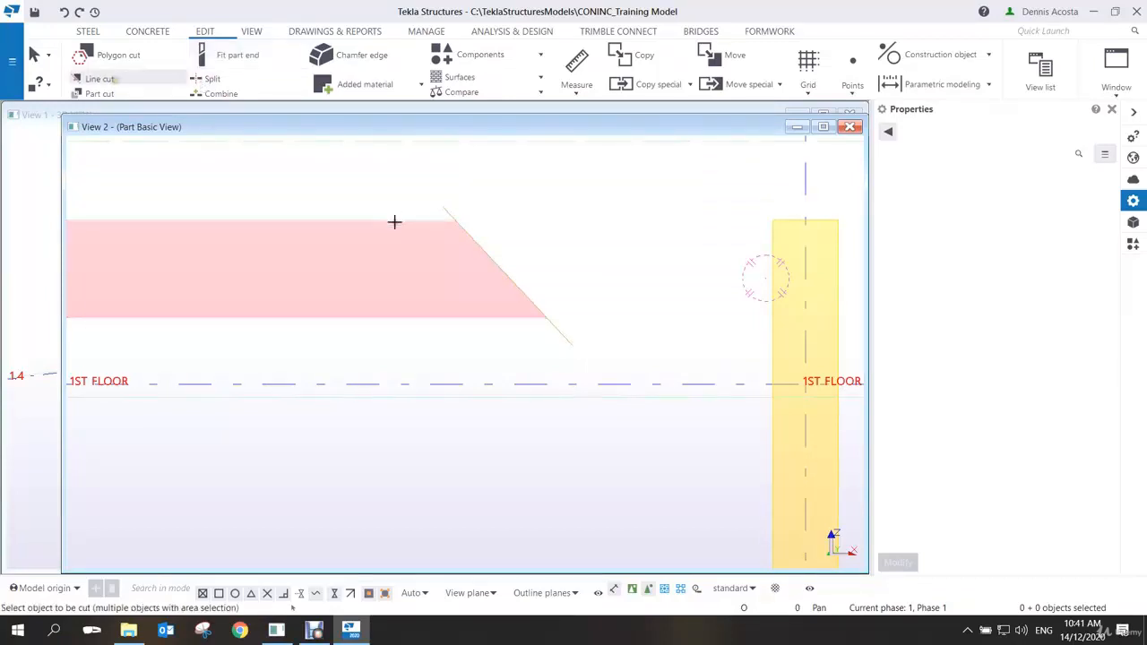
click(399, 223)
click(534, 234)
click(415, 344)
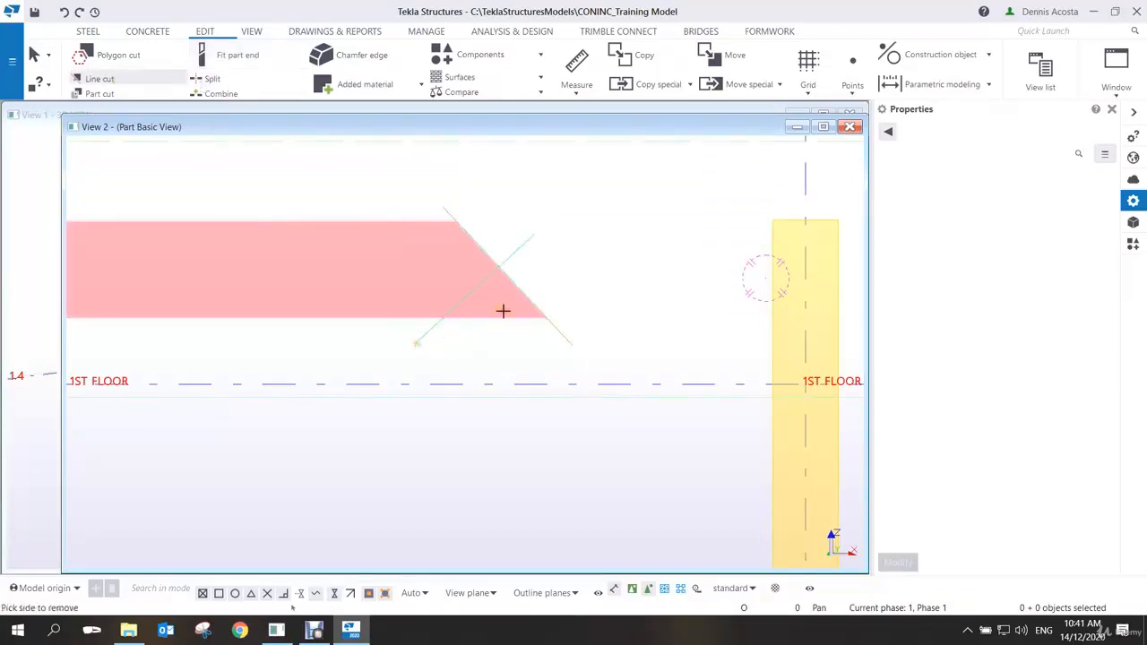
click(503, 311)
Line-cut the beam near the left column along a diagonal descending to the left, removing the column side
ctrl+middle_drag(496, 292, 434, 307)
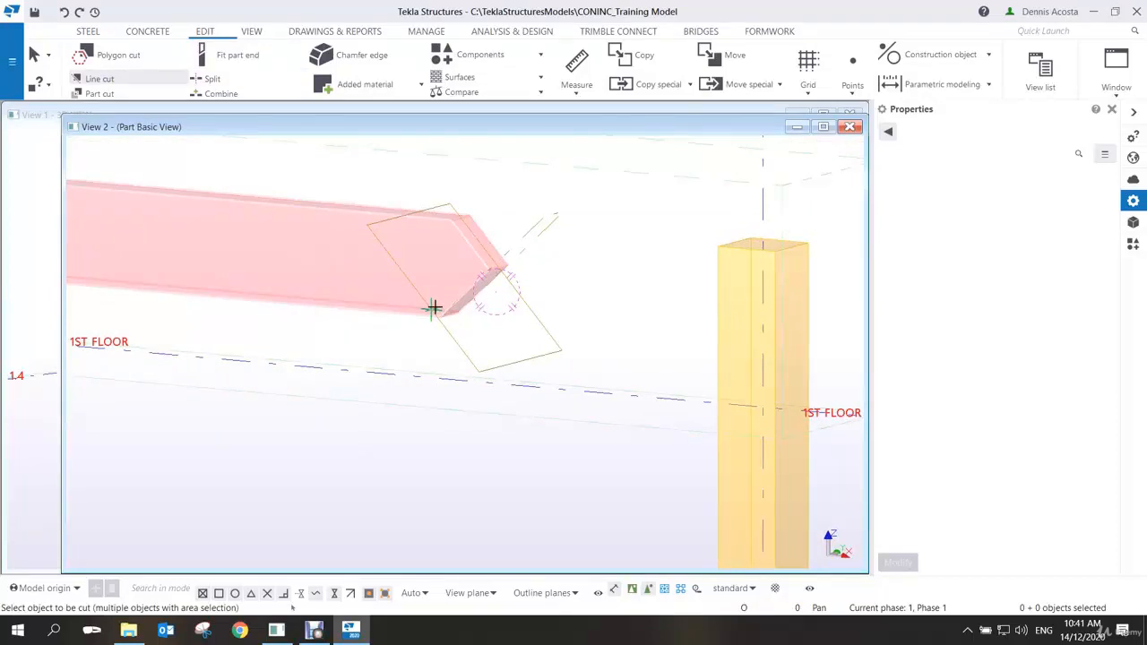
key(ctrl+p)
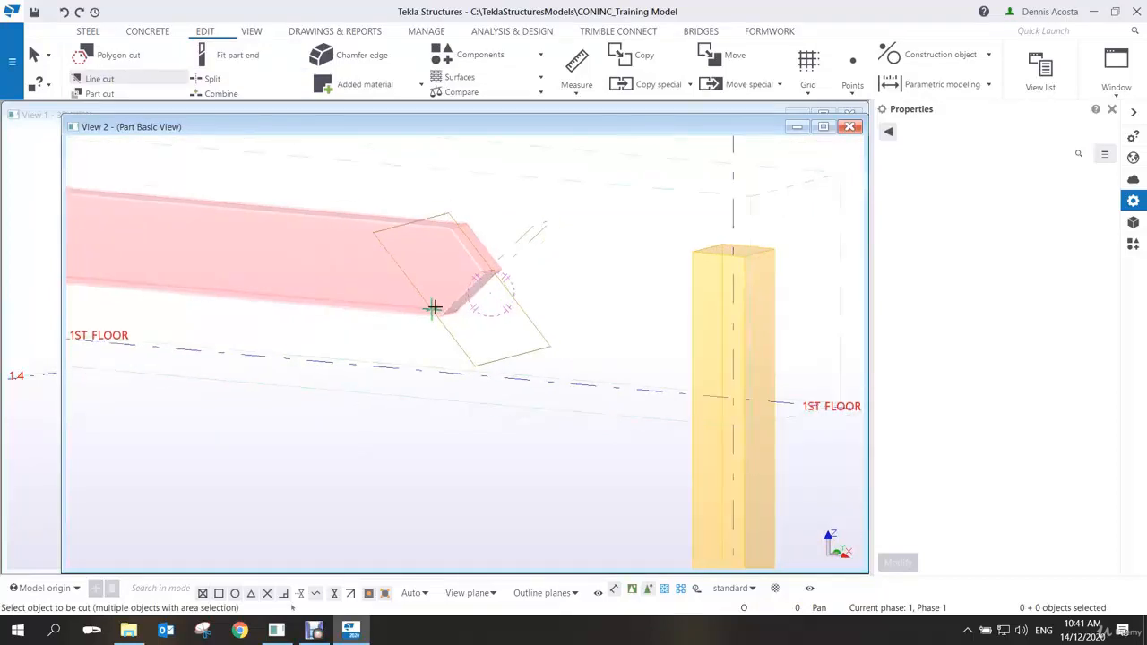
middle_drag(365, 319, 481, 301)
scroll(426, 304, up, 2)
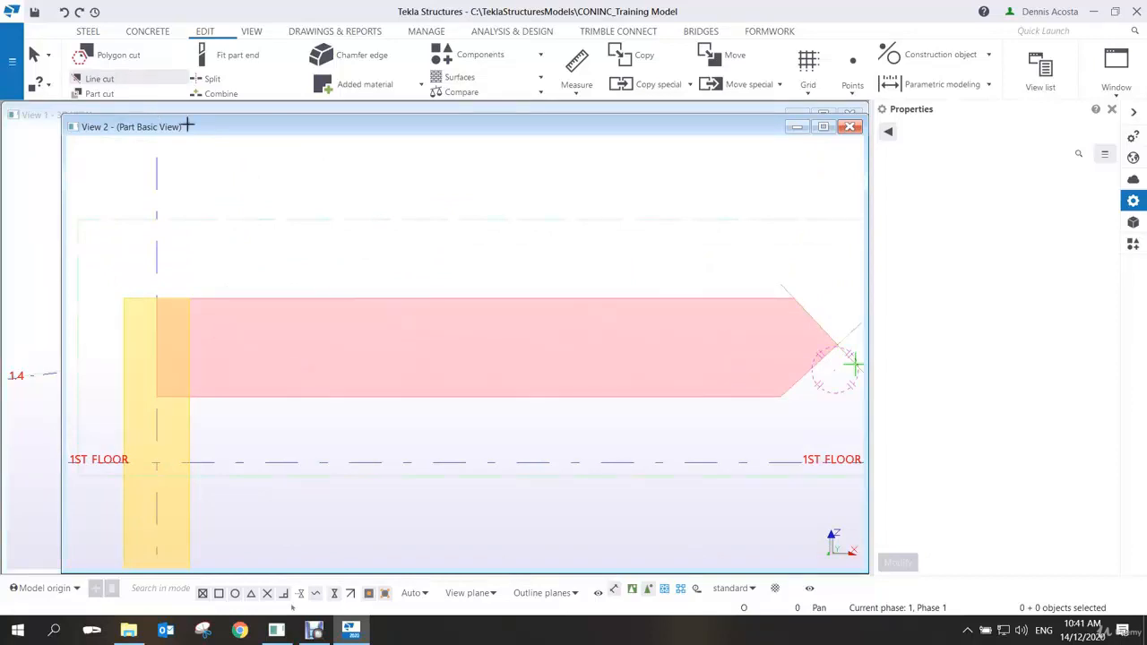
click(375, 308)
click(399, 283)
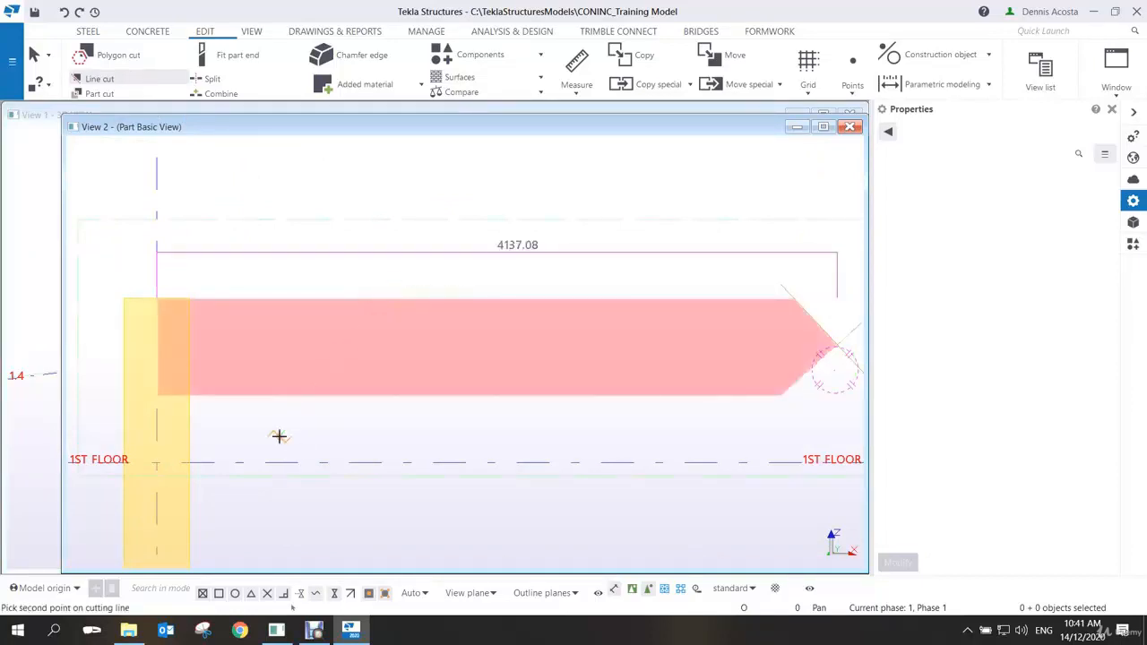
click(278, 435)
click(261, 346)
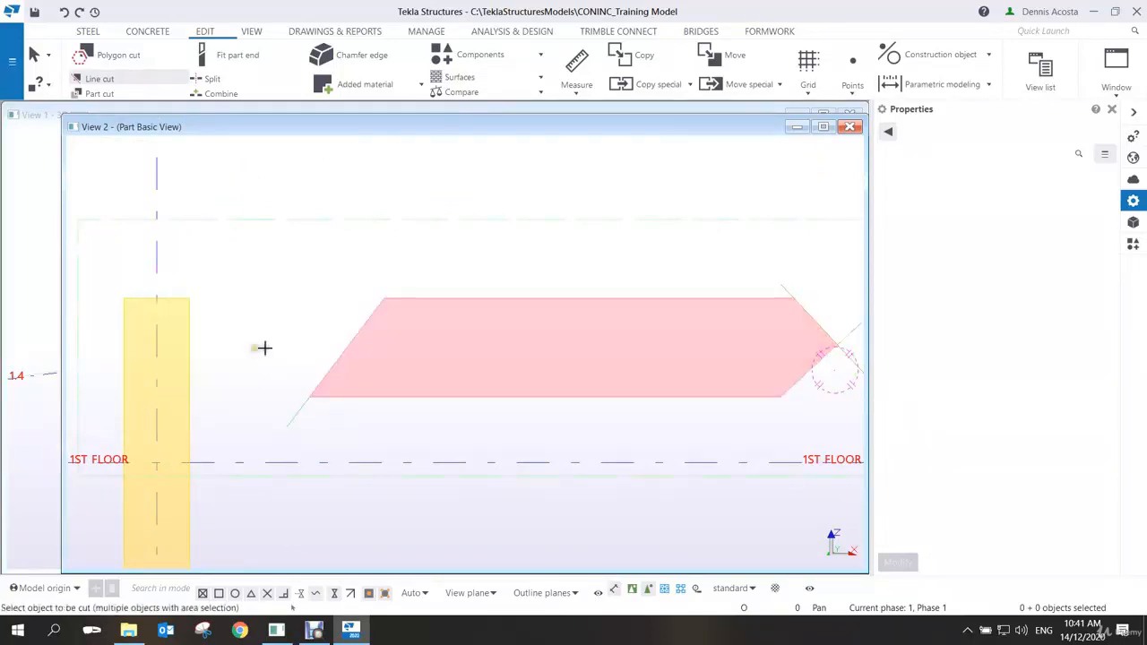
Line-cut the lower corner of the beam's left end along the opposite diagonal to form a point, and end Line cut
click(374, 394)
click(314, 320)
click(438, 432)
click(363, 417)
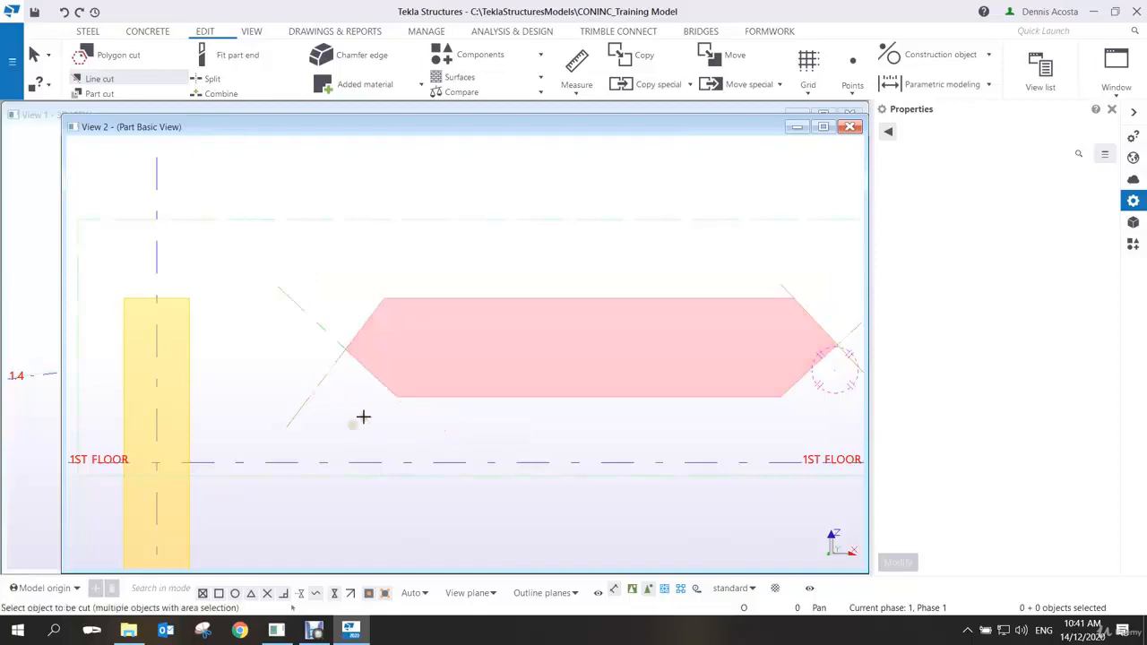
middle_drag(502, 389, 512, 355)
scroll(523, 360, down, 2)
ctrl+middle_drag(595, 369, 532, 389)
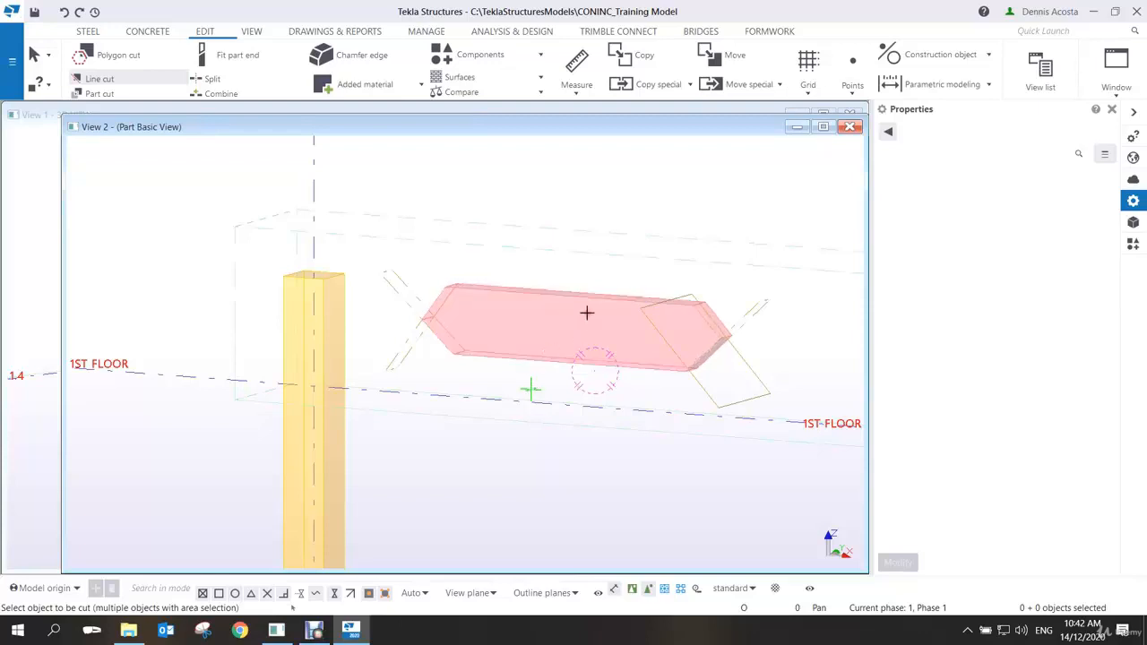
right_click(498, 233)
click(529, 241)
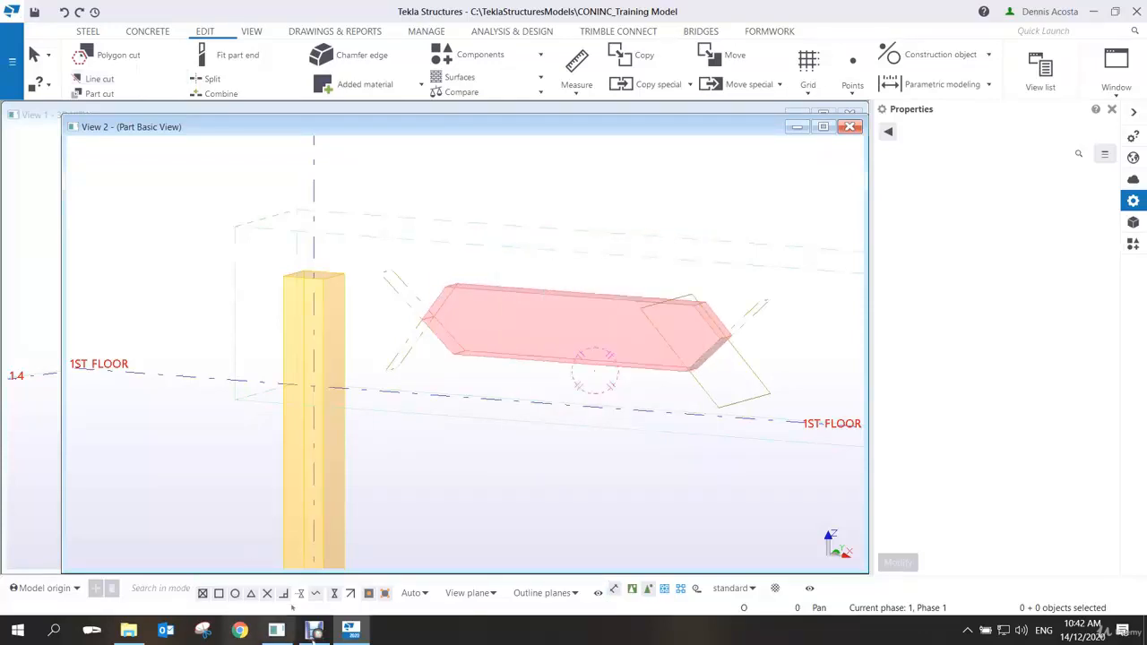
click(314, 630)
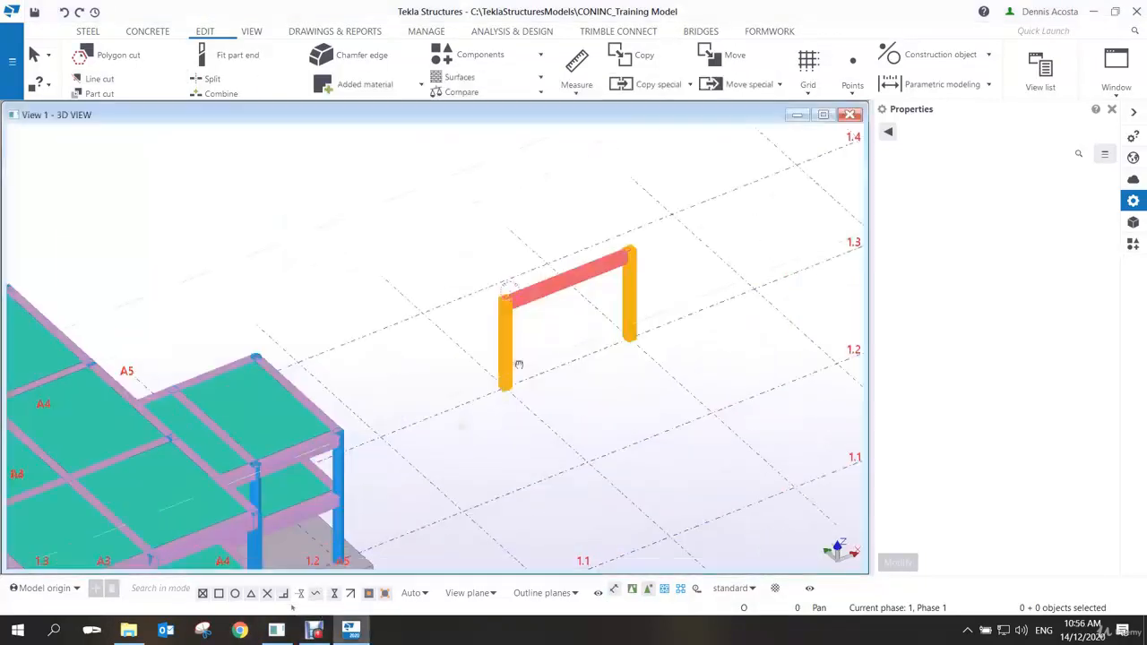
Create the default part views of the concrete beam between the two columns from the 3D view
scroll(488, 260, up, 5)
right_click(495, 275)
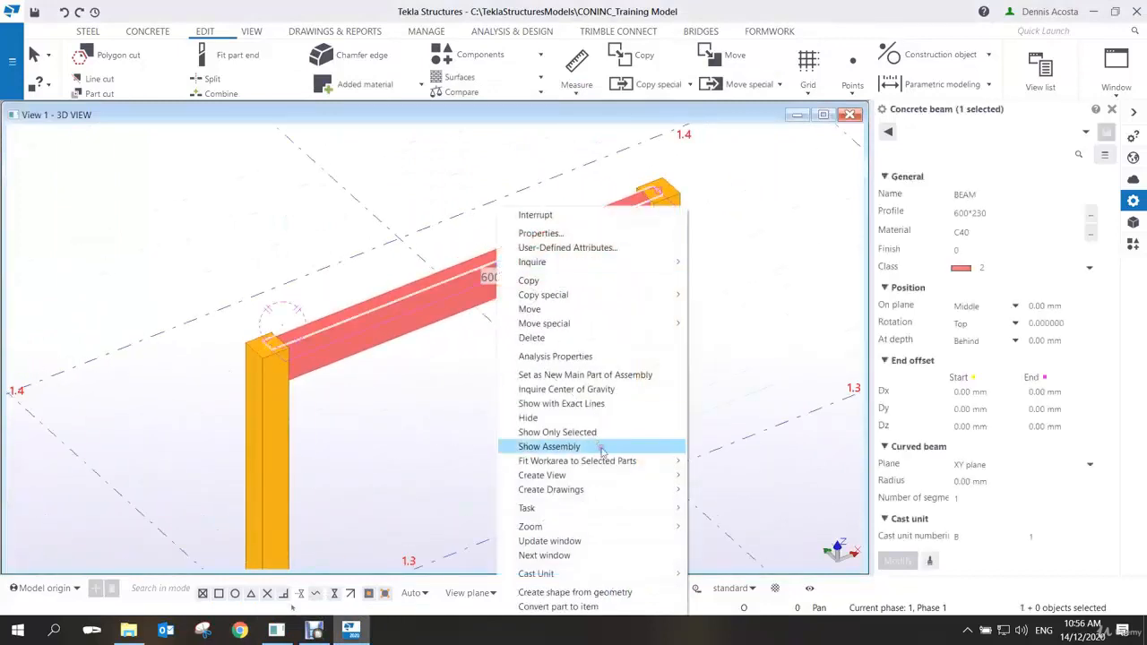
mouse_move(603, 482)
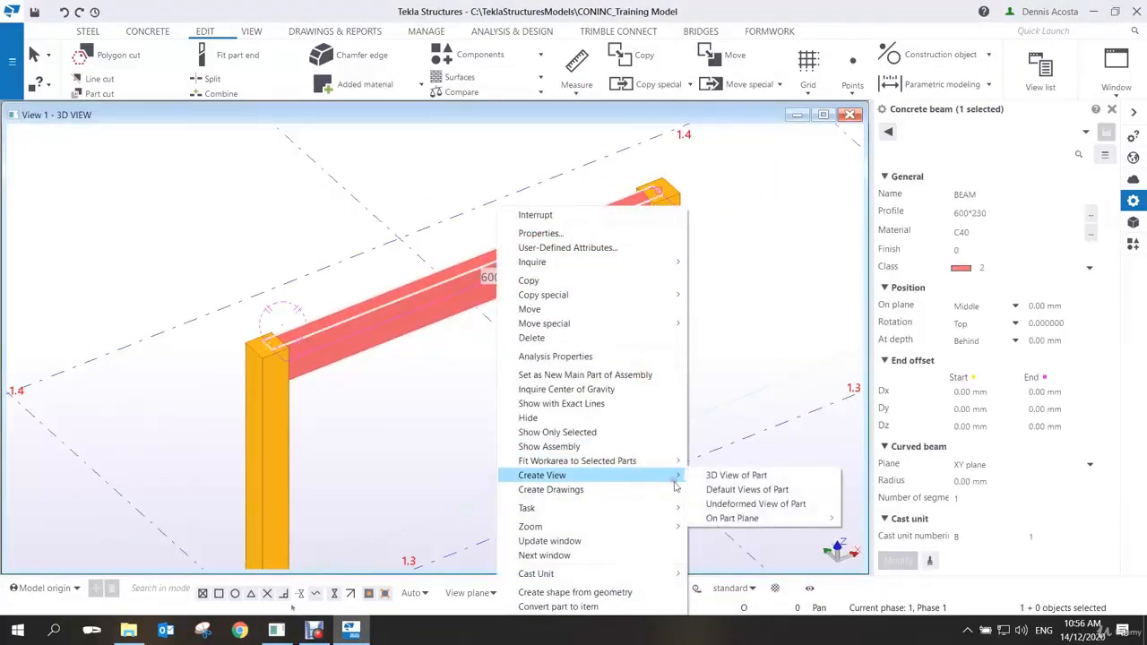
click(737, 490)
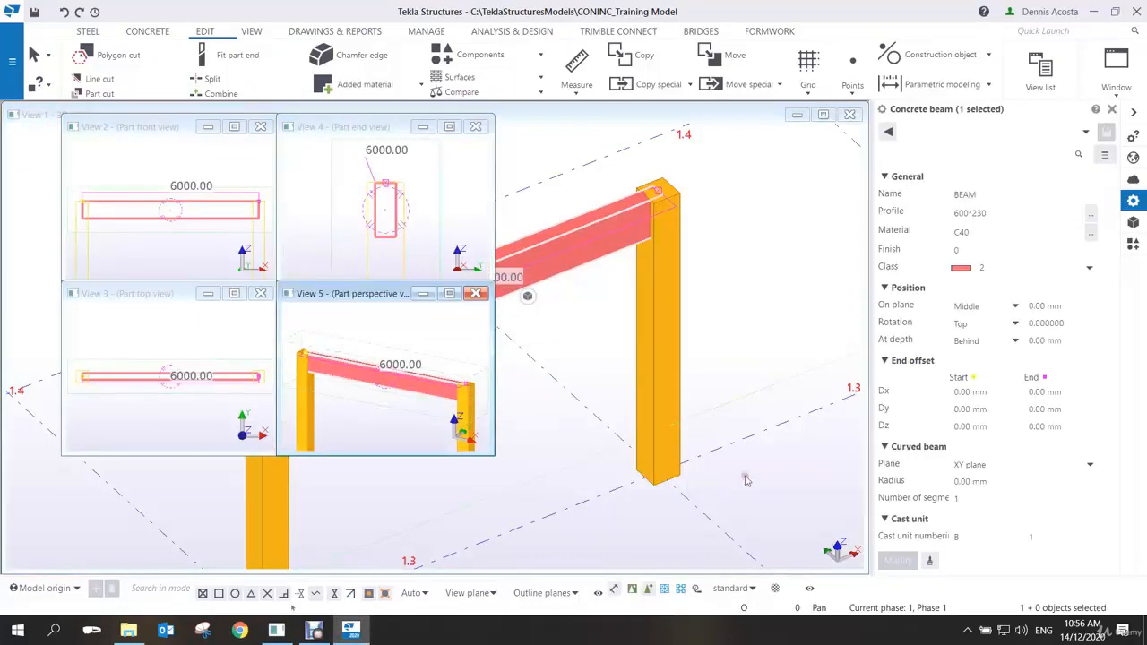
Close the four default part views of the concrete beam, leaving only the 3D view
click(477, 126)
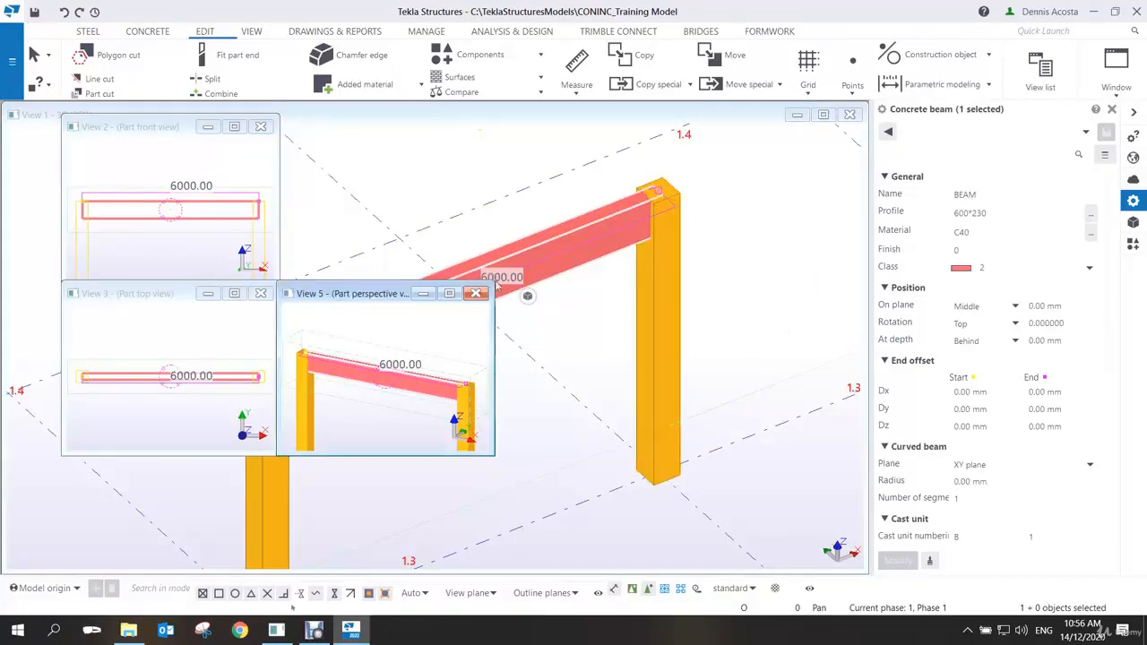
click(476, 293)
click(260, 293)
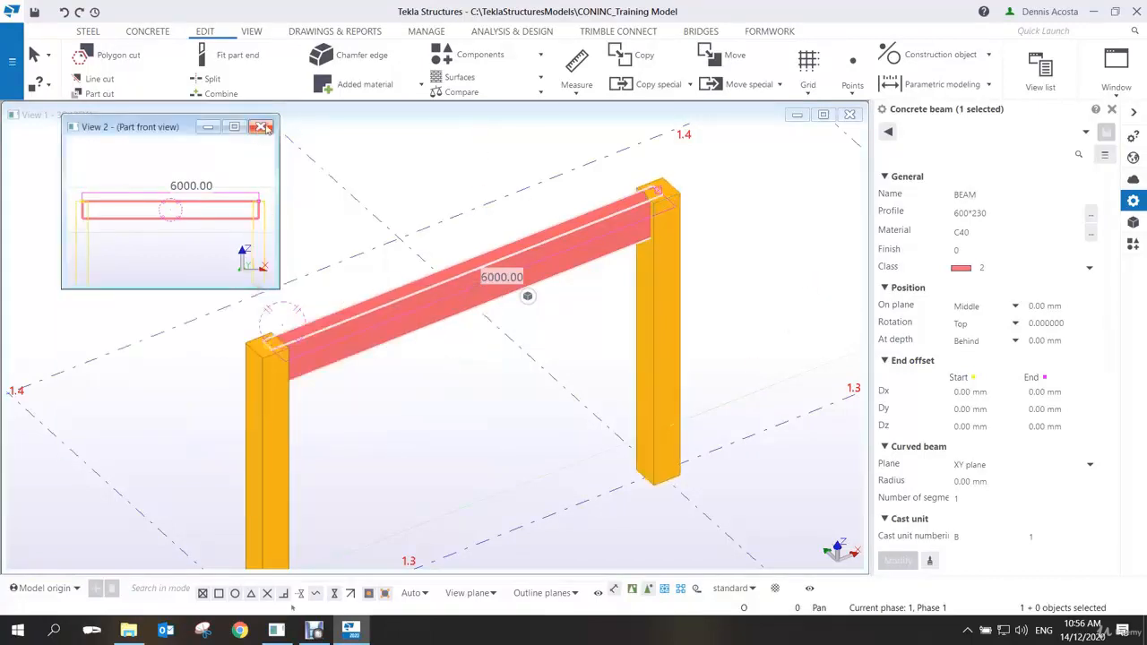
click(261, 126)
Create the default part views of the concrete beam again from the 3D view
right_click(532, 247)
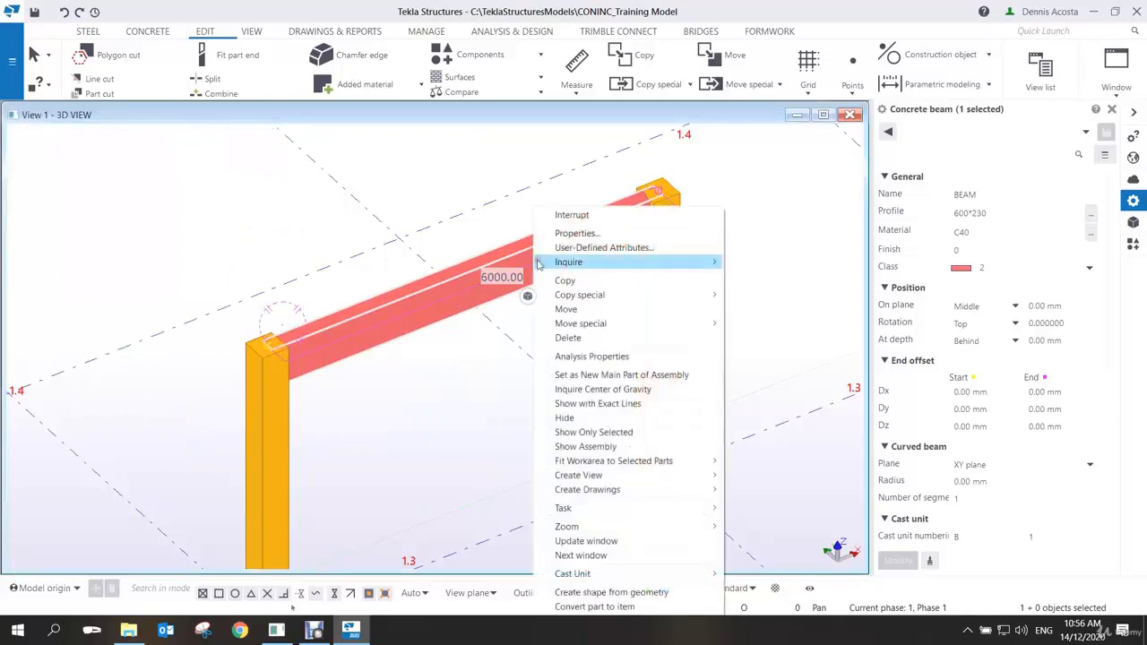
mouse_move(652, 481)
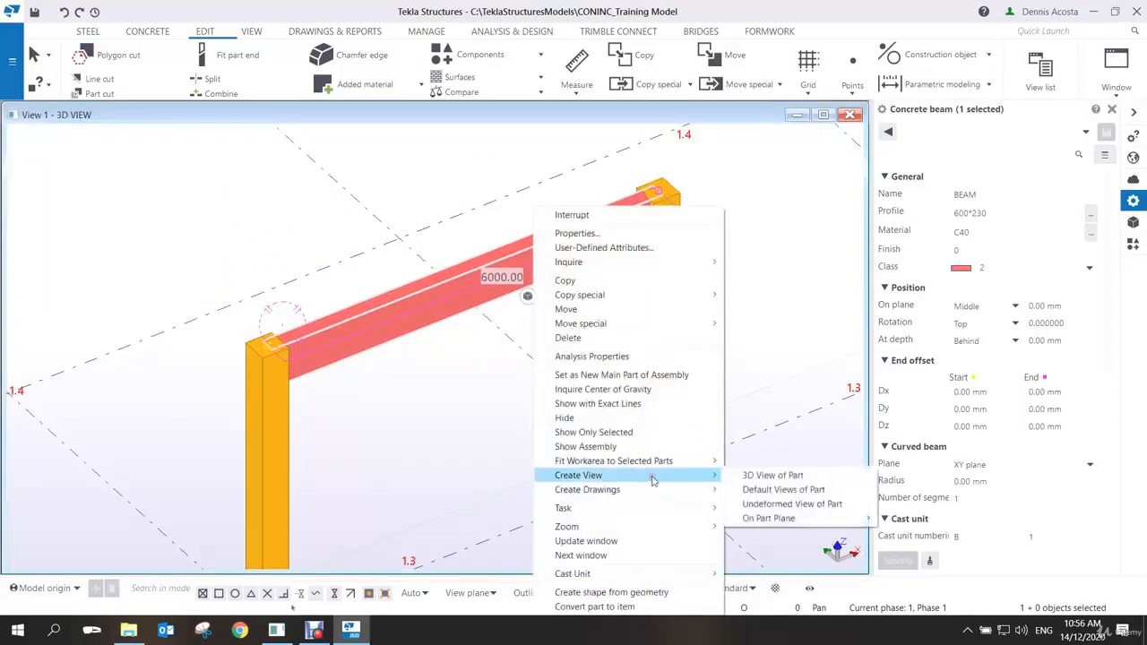
click(766, 492)
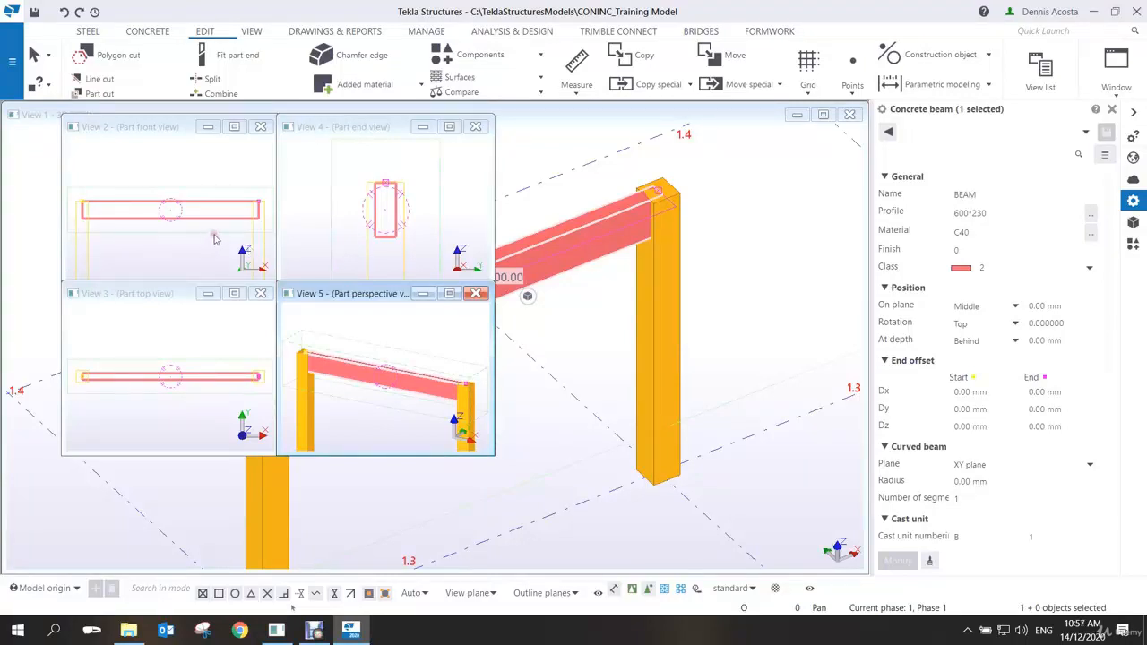
Maximize the part end view, cycle through the open part views, then restore the windows and cycle through them once more
click(449, 127)
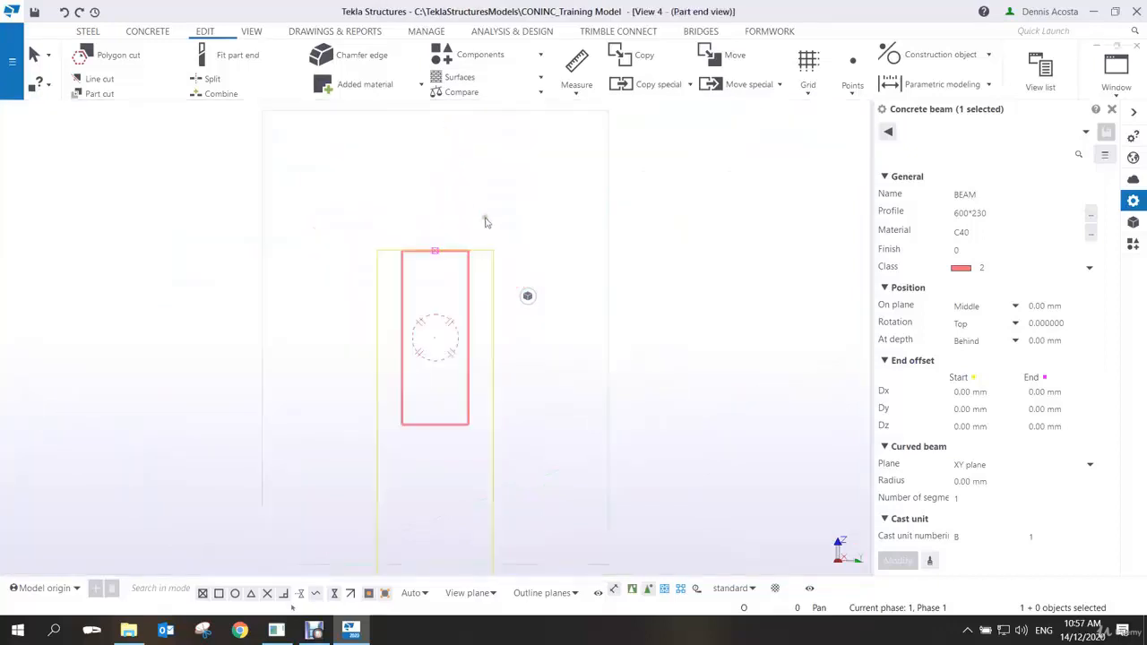
key(ctrl+Tab)
key(ctrl+Tab)
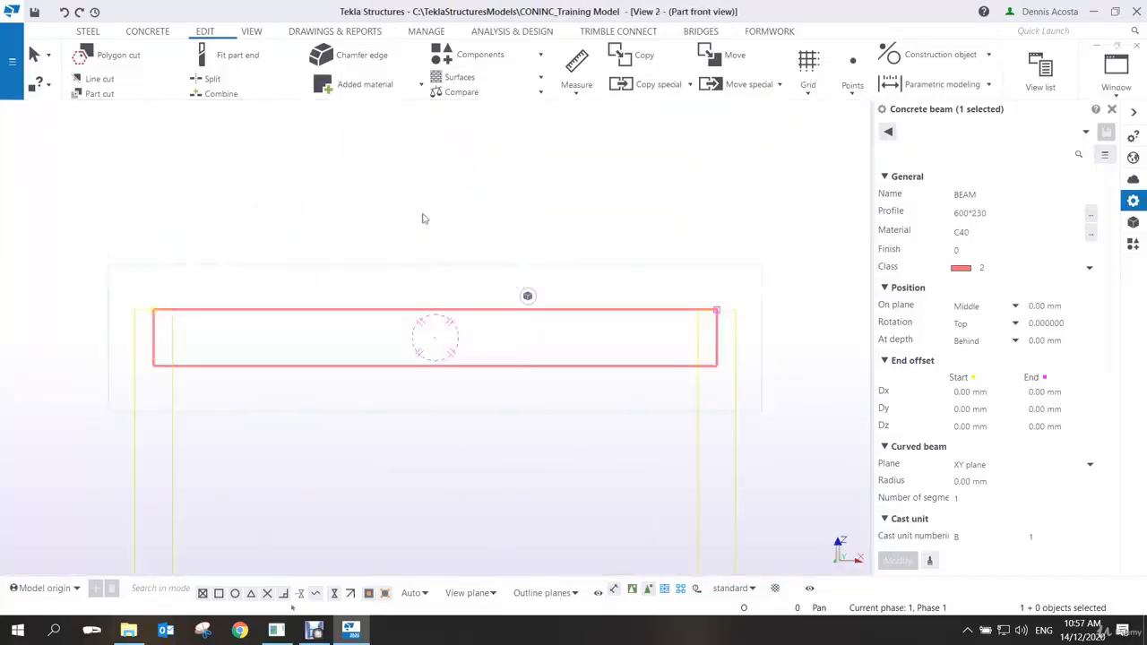
key(ctrl+Tab)
key(ctrl+shift+Tab)
click(1117, 46)
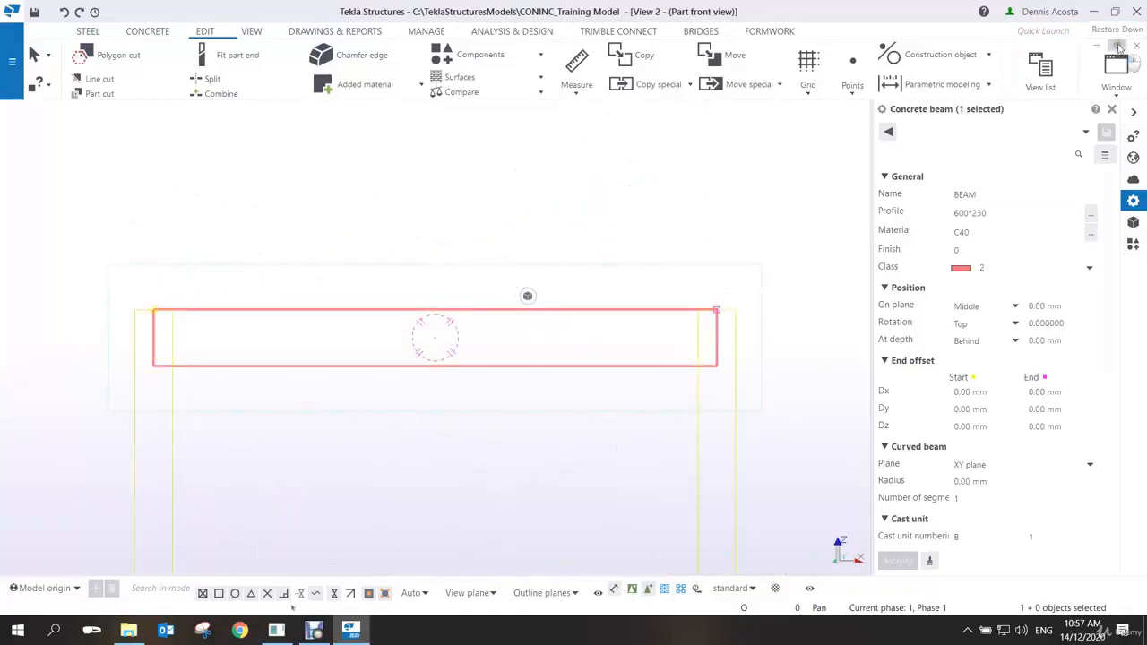
click(467, 183)
key(ctrl+Tab)
key(ctrl+Tab)
key(ctrl+Tab)
key(ctrl+Tab)
key(ctrl+Tab)
key(ctrl+Tab)
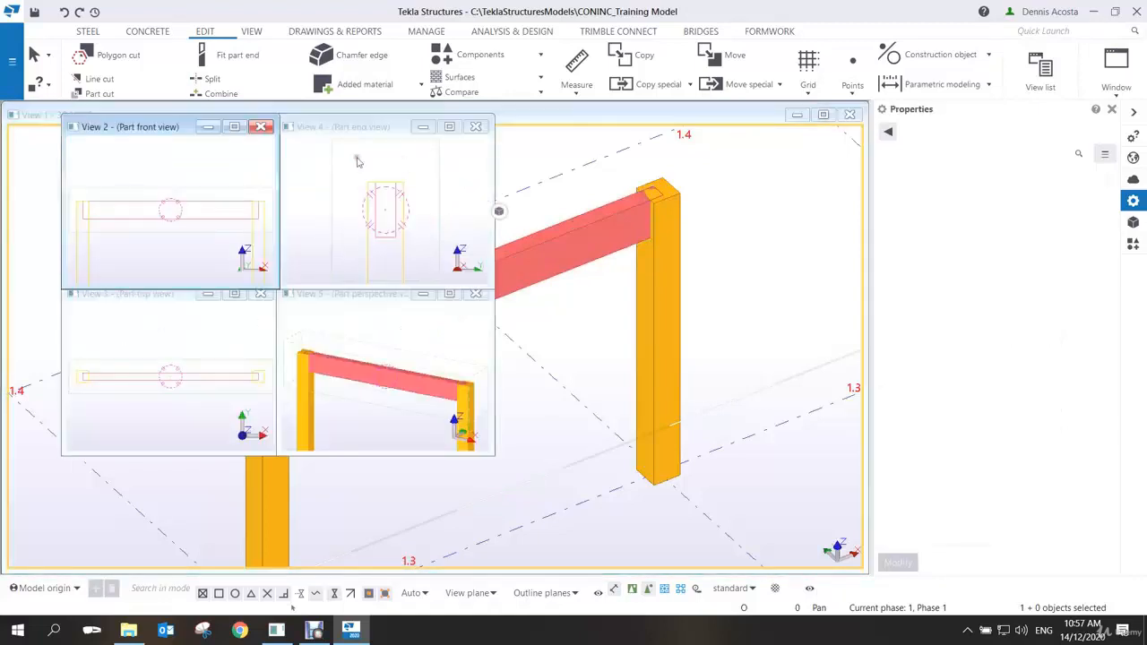
Close the beam's perspective, top, front and end part views
click(476, 294)
click(261, 293)
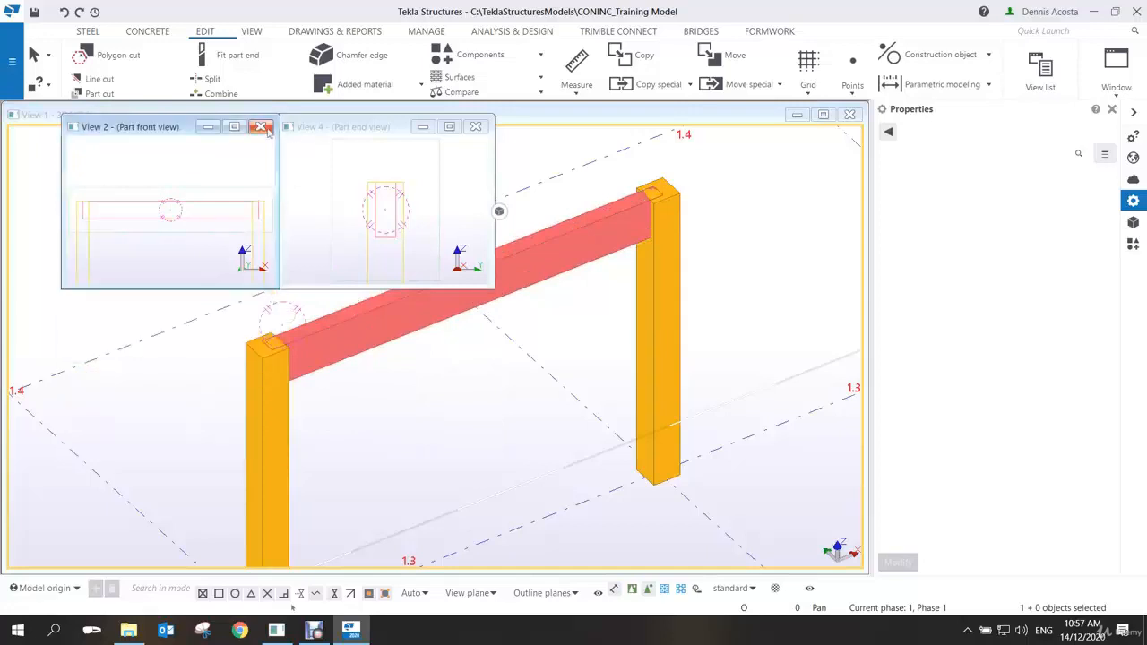
click(261, 126)
click(476, 126)
Create a 3D part view of the concrete column at the right end of the beam
scroll(470, 327, down, 5)
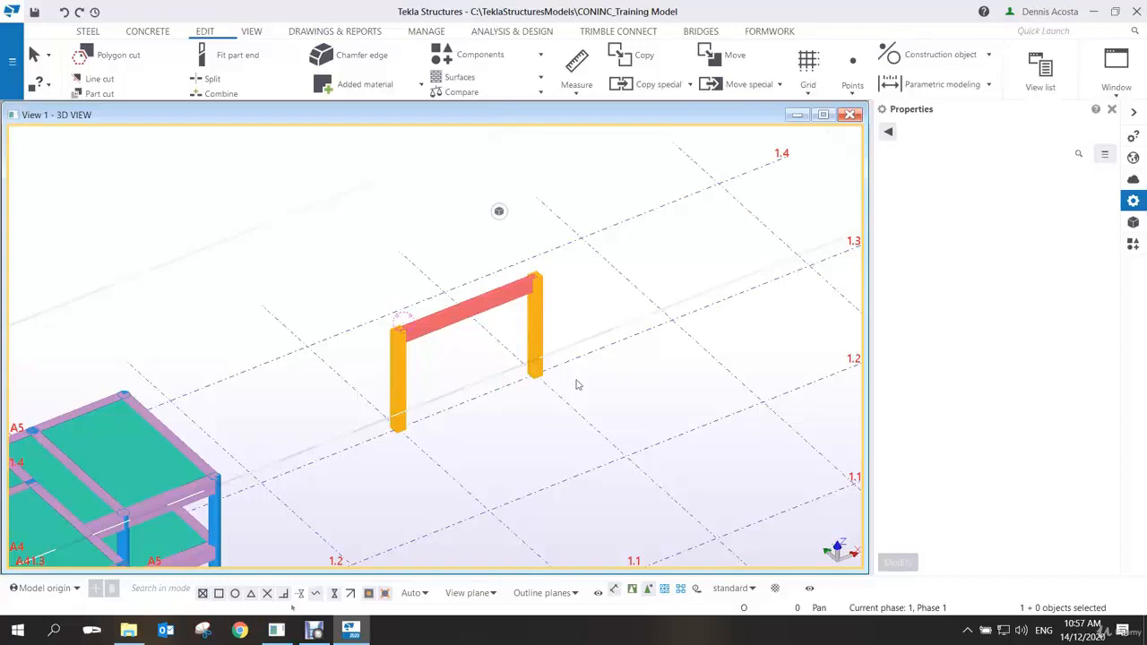
scroll(544, 415, up, 5)
scroll(536, 374, down, 2)
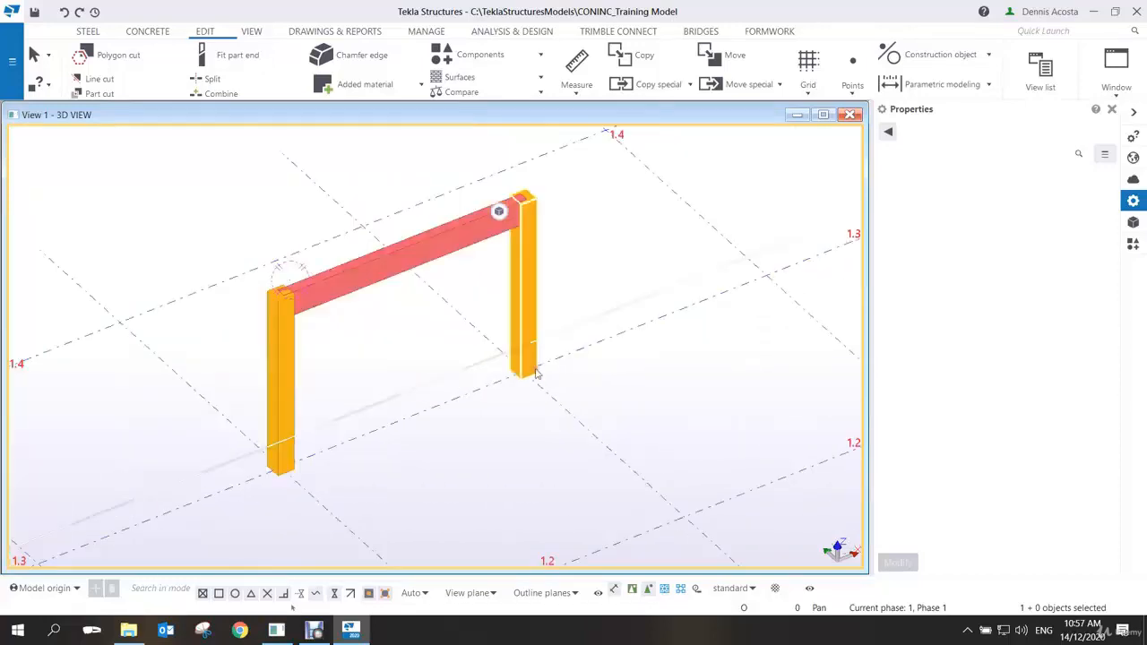
scroll(536, 374, down, 5)
scroll(543, 368, up, 4)
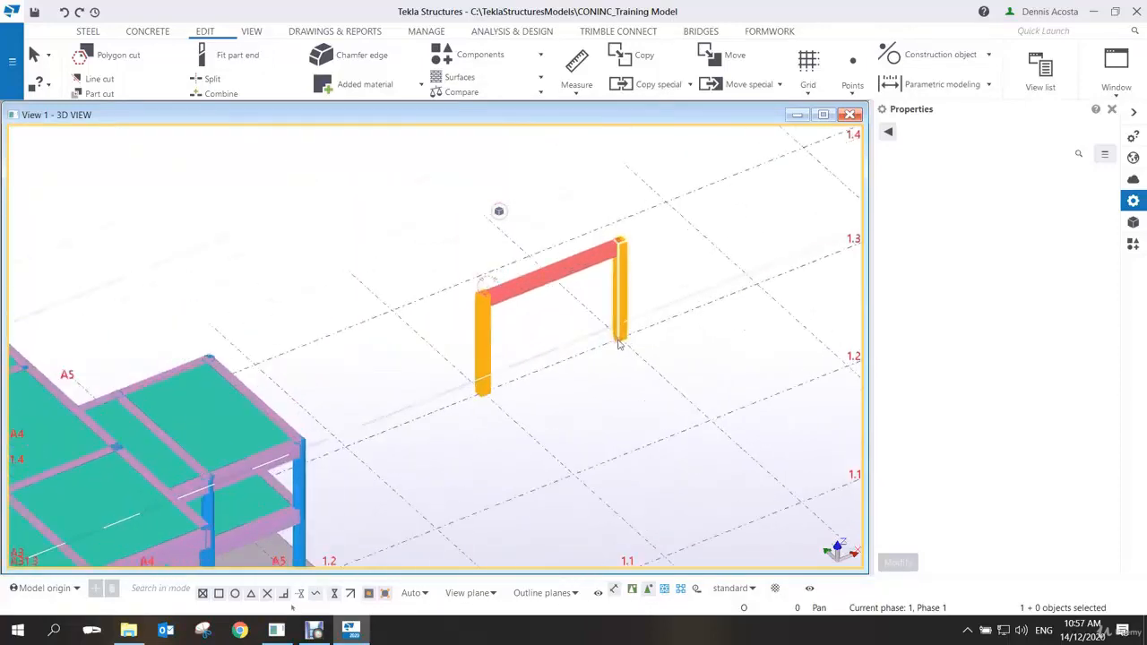
scroll(618, 343, up, 8)
middle_drag(621, 339, 564, 365)
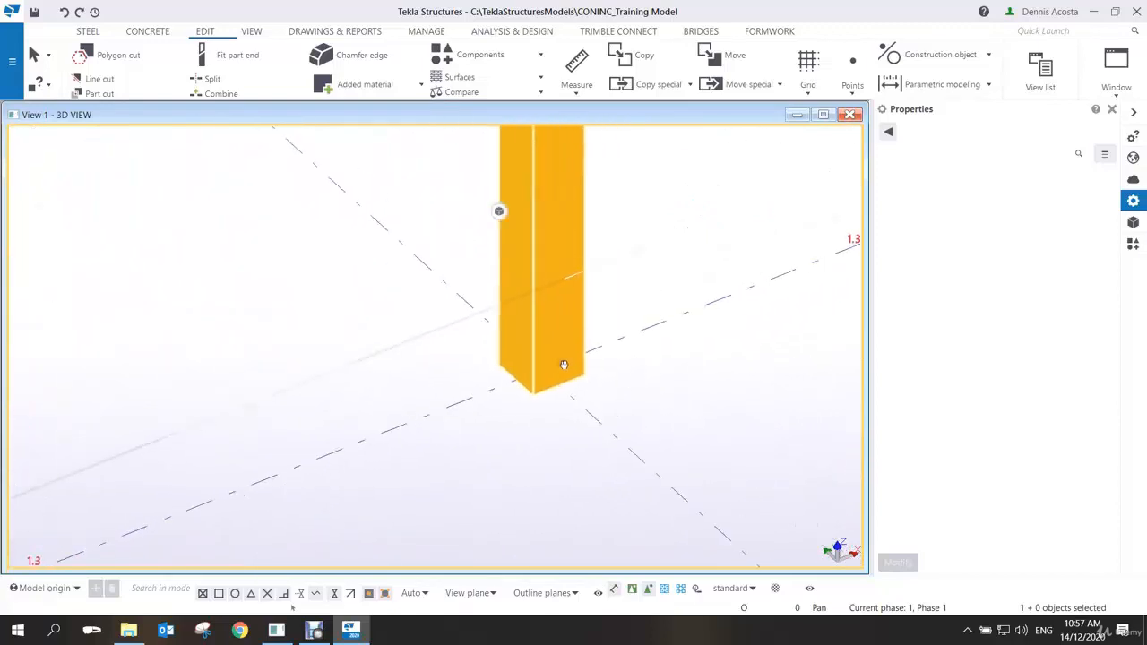
scroll(564, 365, down, 2)
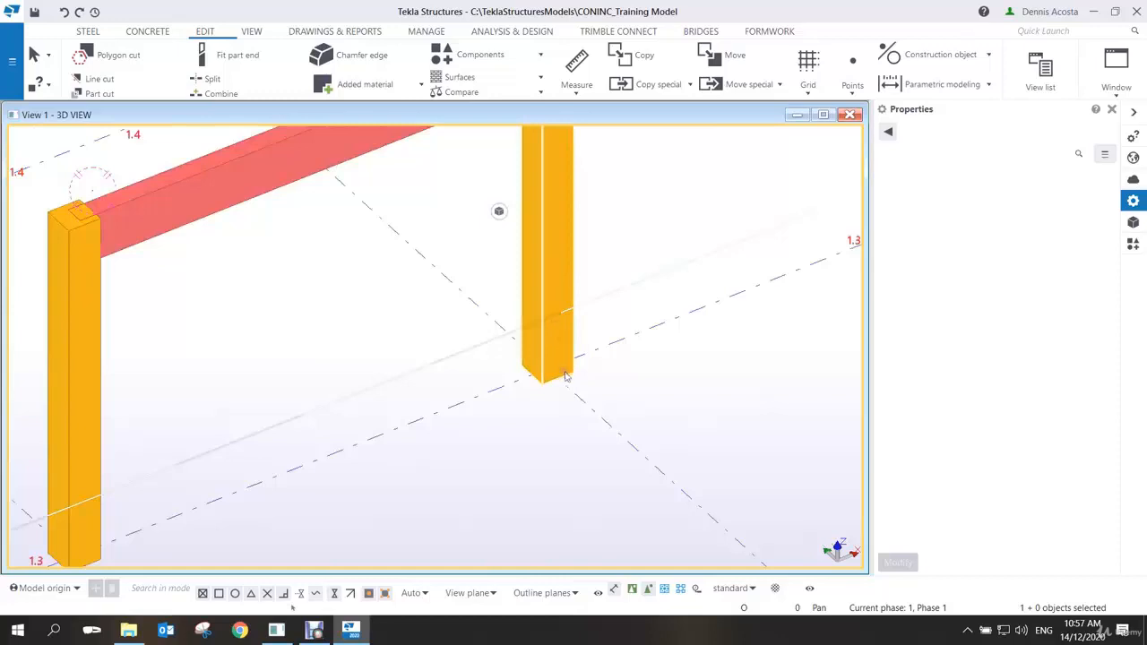
scroll(566, 377, up, 2)
ctrl+middle_drag(576, 388, 589, 317)
scroll(582, 298, down, 2)
right_click(587, 305)
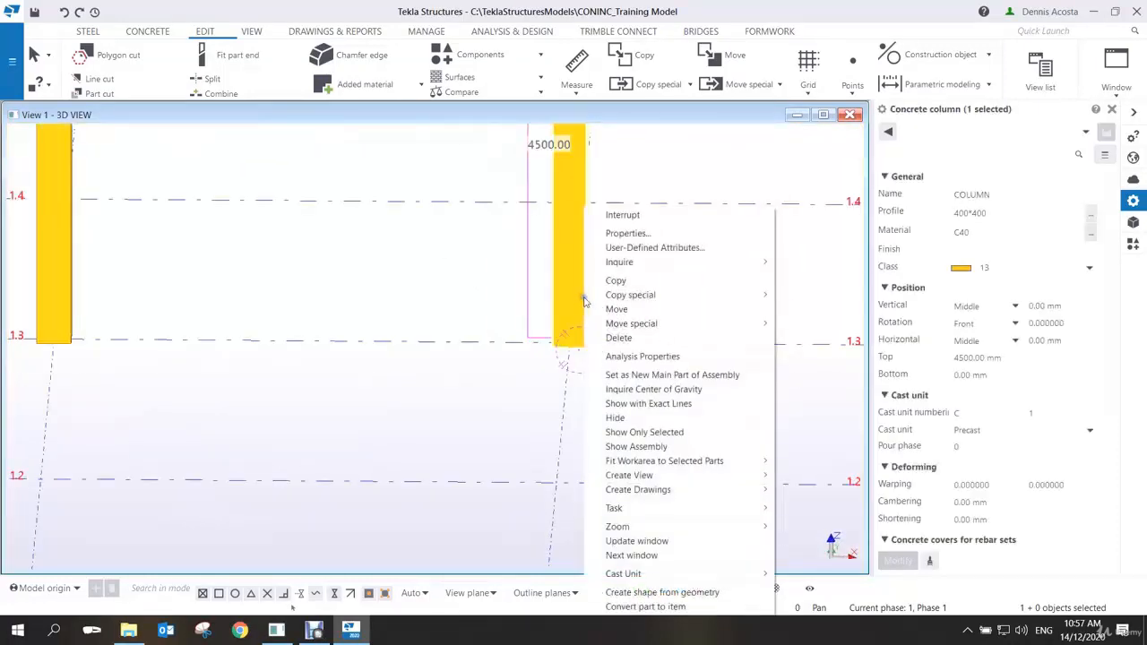
mouse_move(717, 475)
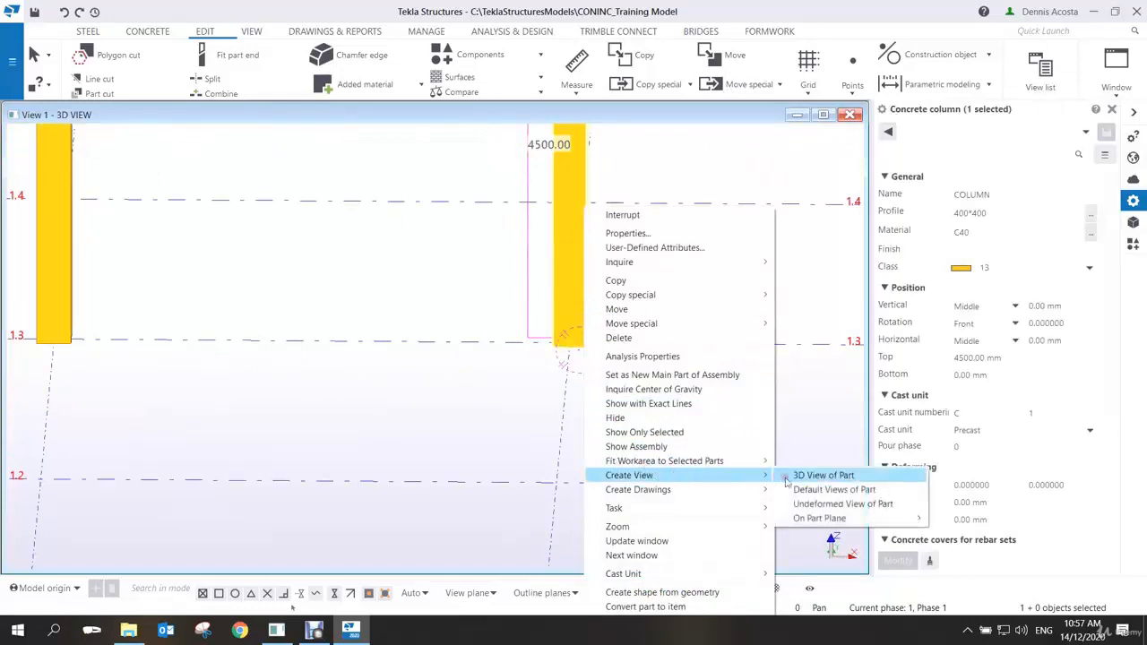
click(803, 474)
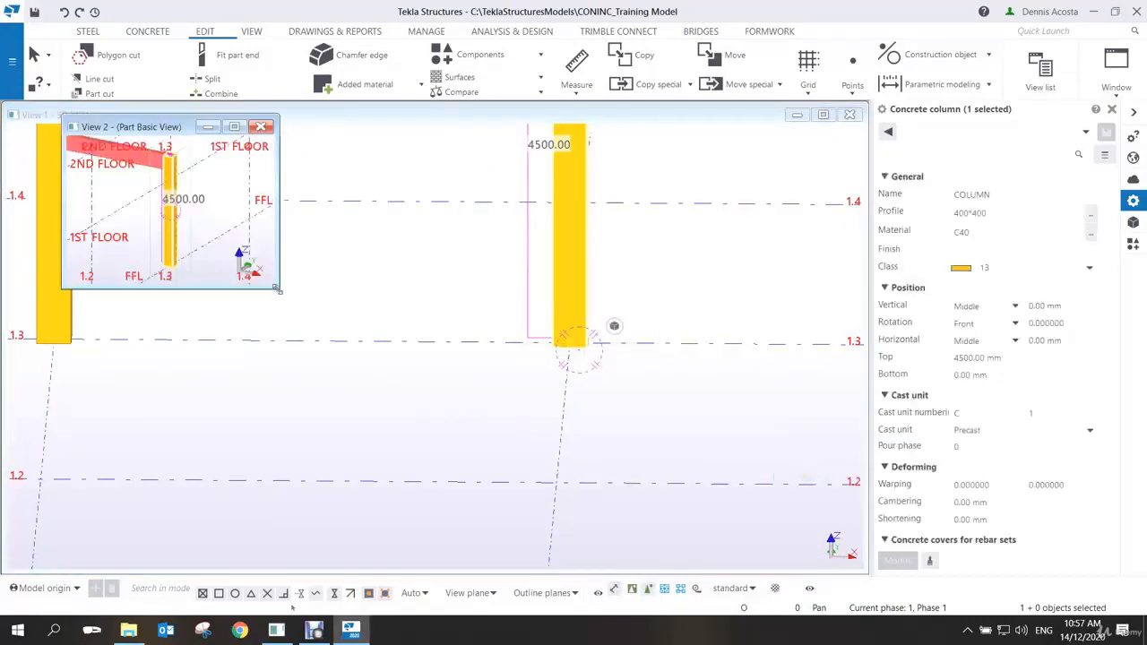
Enlarge the column's part view window, switch it to a plane view and show the column's base up close
drag(279, 288, 866, 572)
middle_drag(728, 463, 725, 411)
key(ctrl+p)
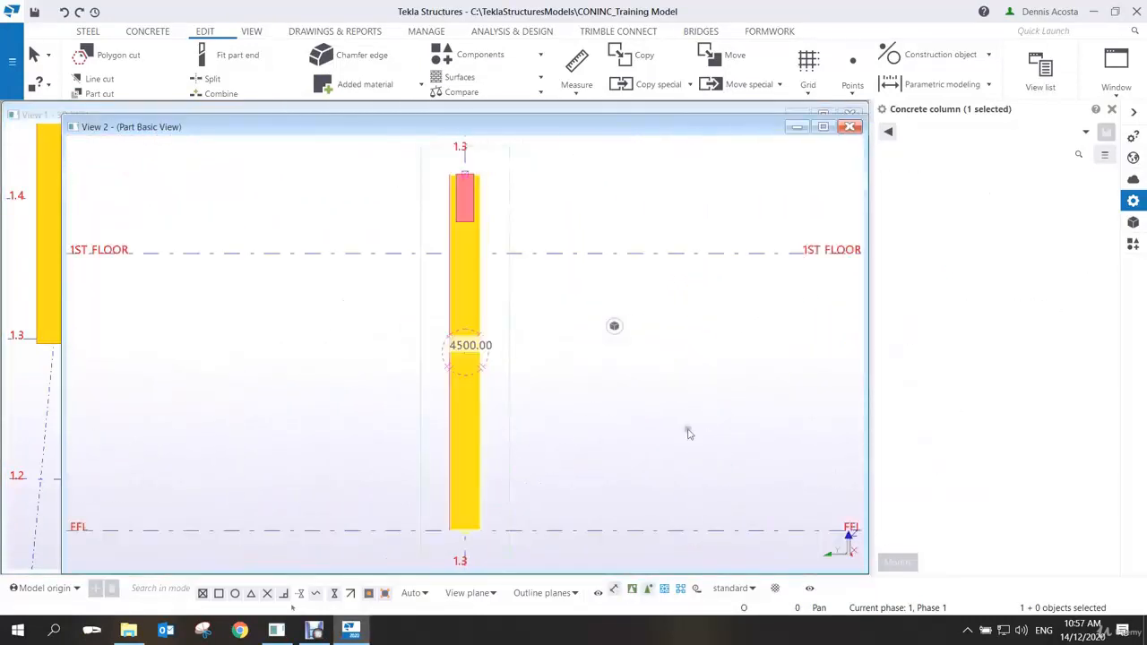
scroll(508, 385, up, 2)
middle_drag(508, 507, 511, 449)
scroll(508, 385, up, 4)
scroll(511, 448, down, 2)
scroll(533, 434, up, 2)
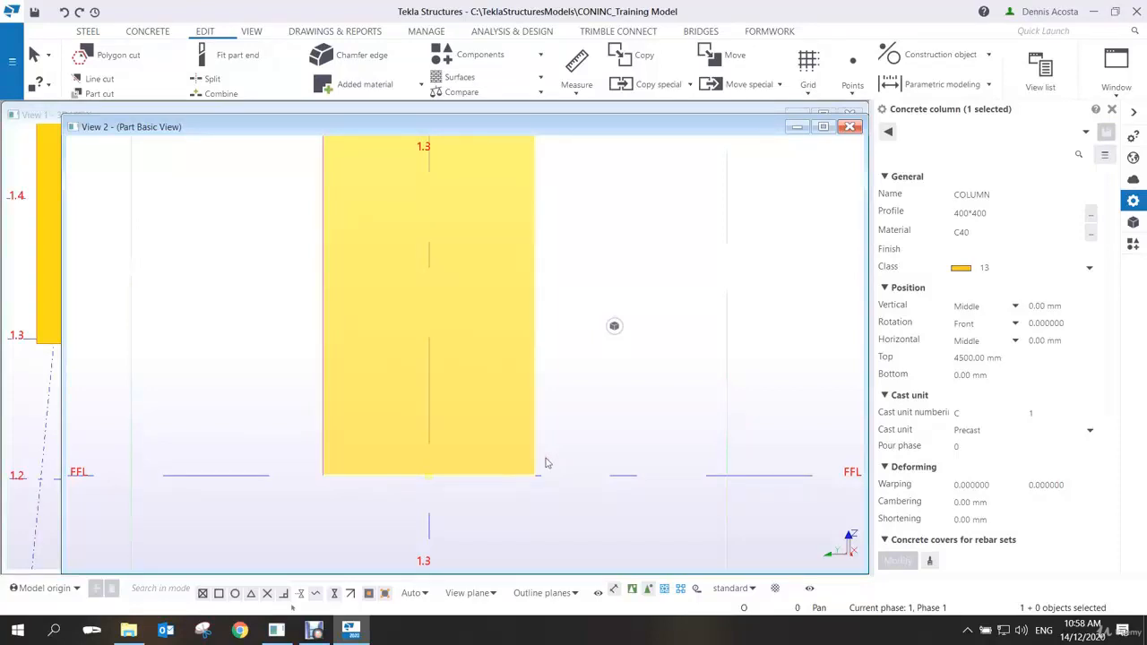
scroll(523, 487, up, 4)
scroll(509, 489, down, 5)
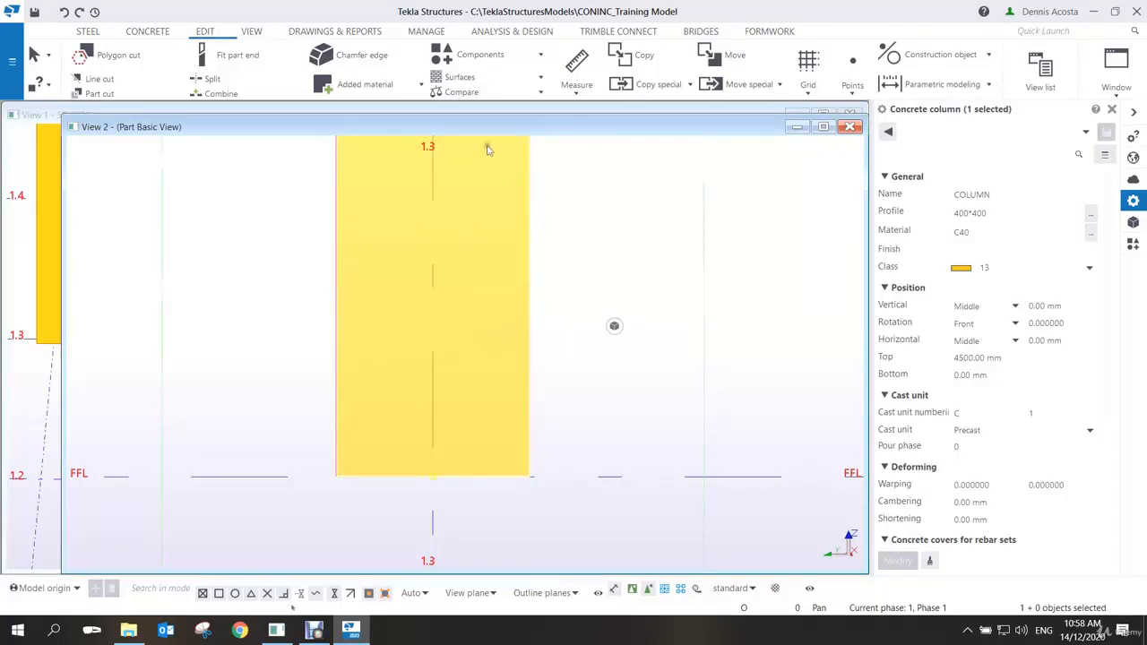
Create a point 100 mm inward from the column's lower right corner along its base, using Along extension of two points
click(852, 87)
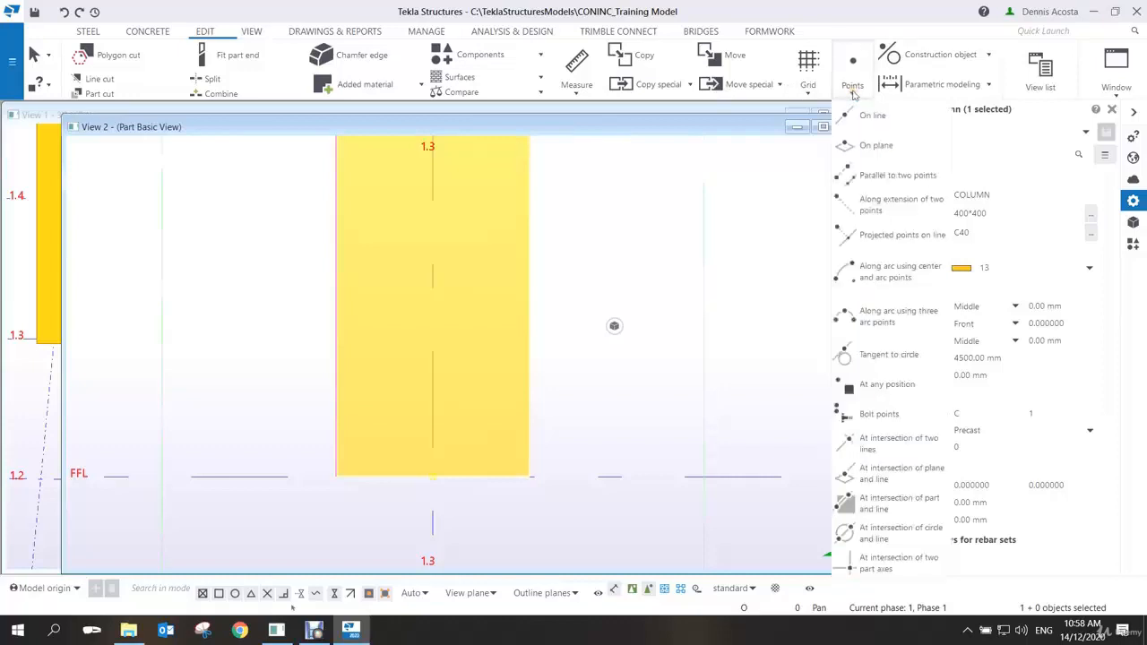
click(878, 206)
text(100)
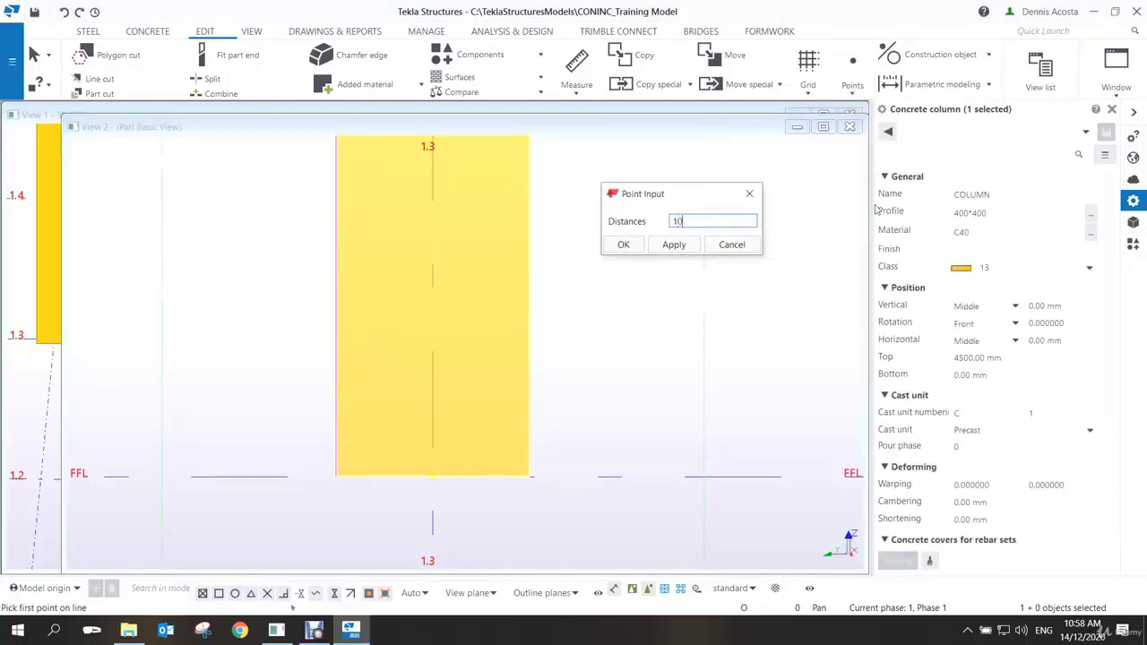
click(695, 245)
click(570, 477)
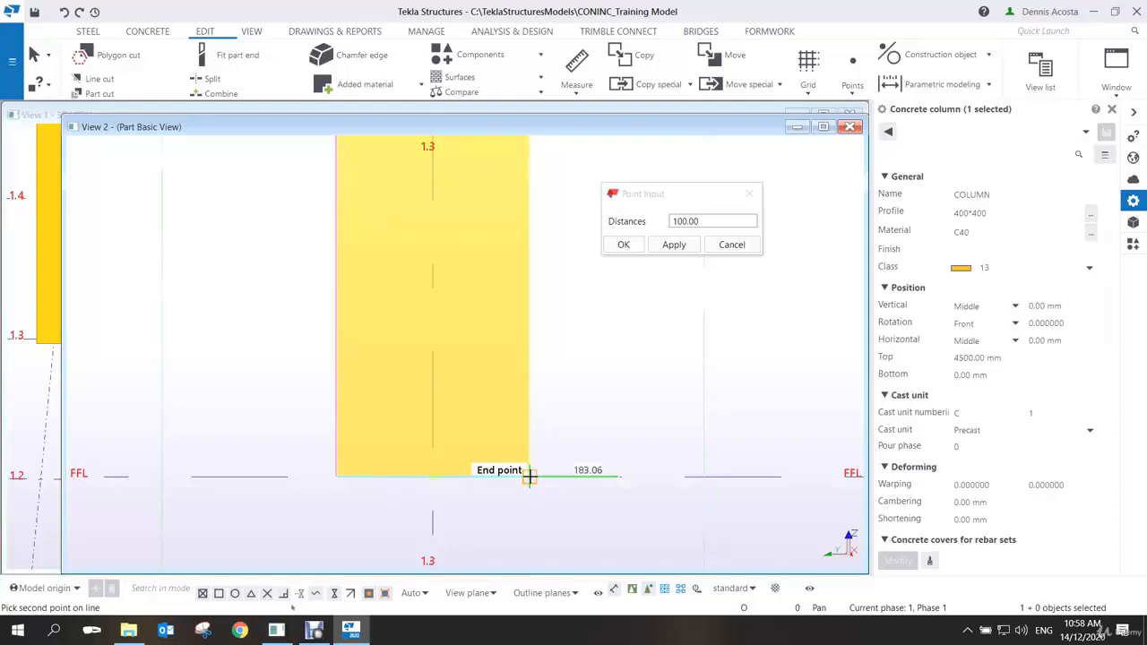
click(530, 476)
right_click(561, 397)
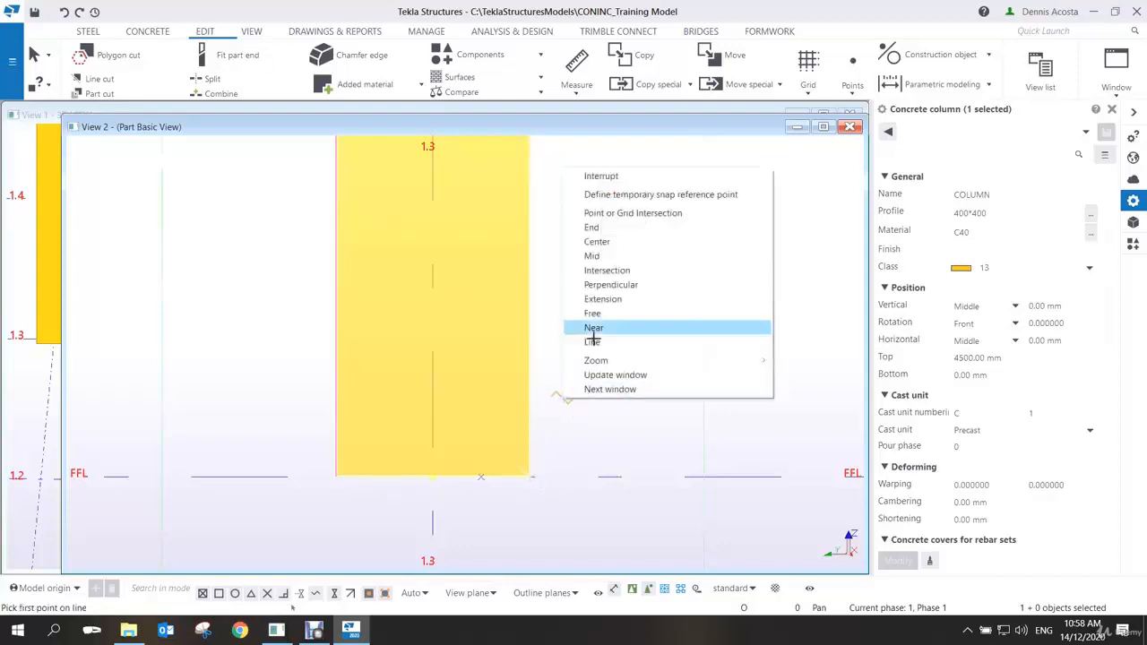
click(609, 177)
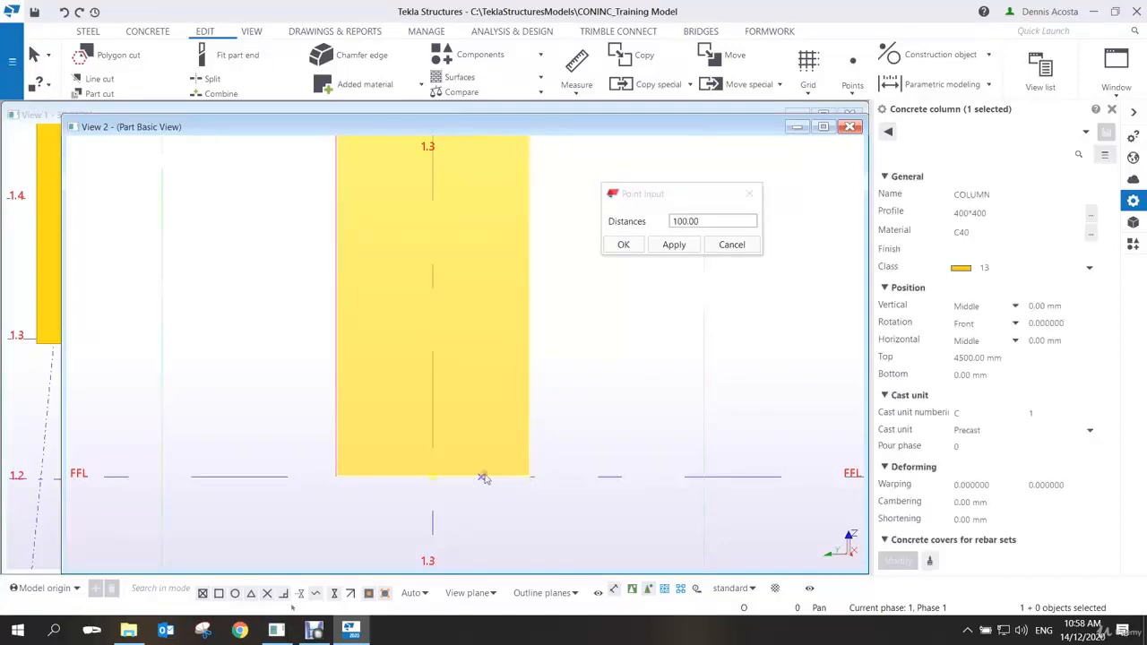
click(749, 193)
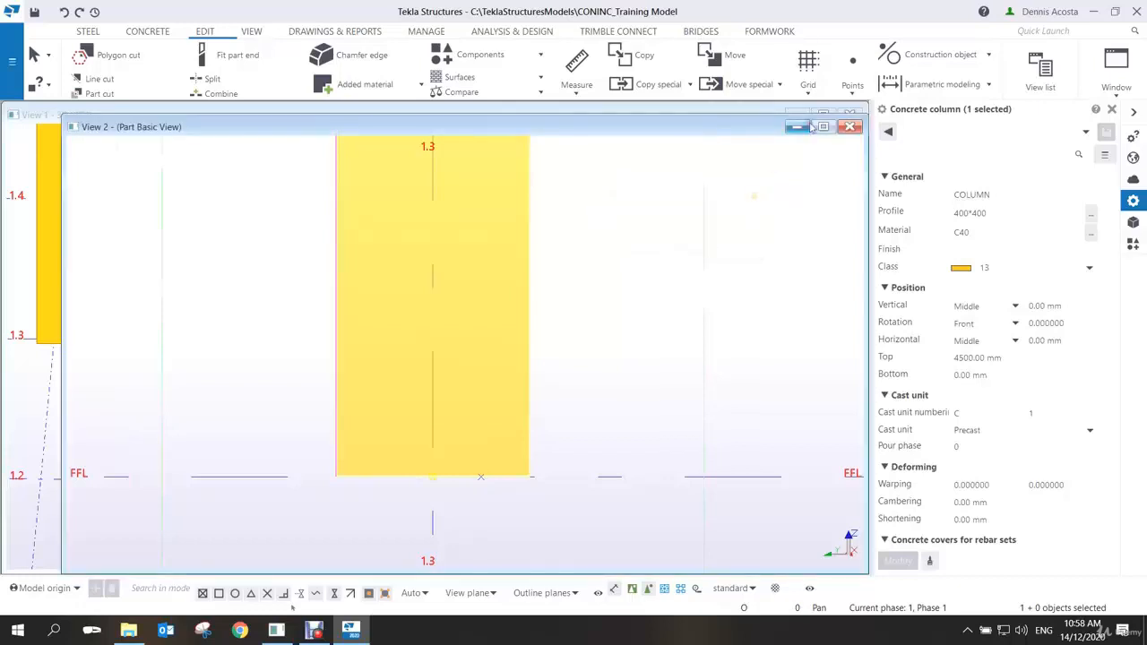
Create points parallel to the line from the inner base point to the column's corner, at successive distances of 300 and 100 mm upward
click(851, 94)
click(871, 176)
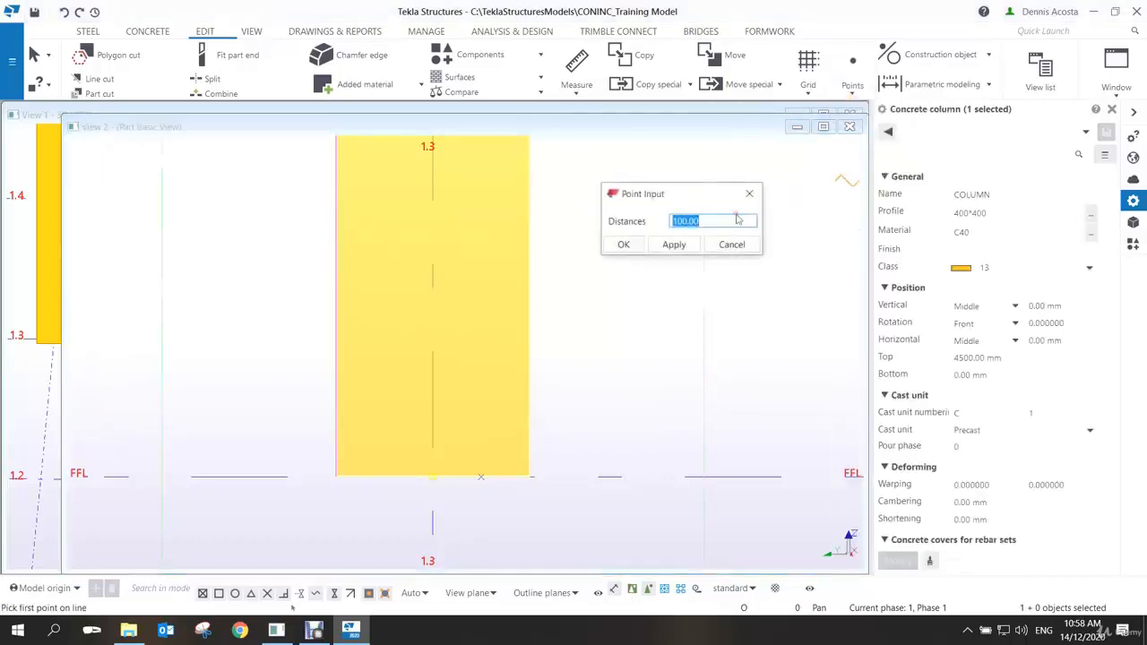
text(300)
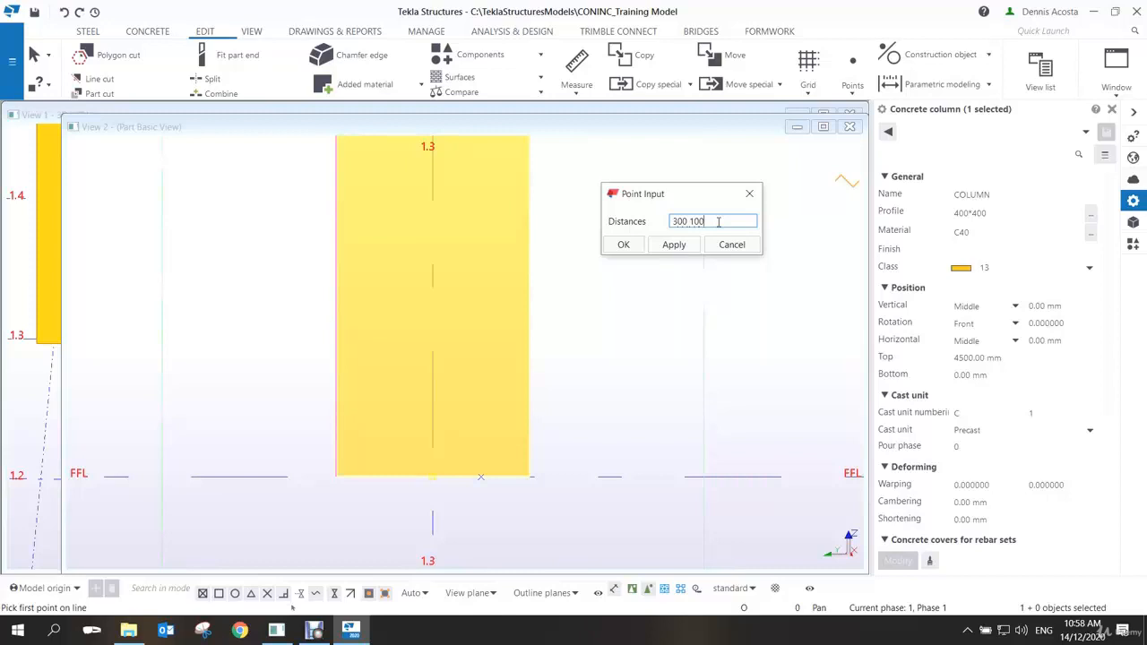
text(100)
click(674, 244)
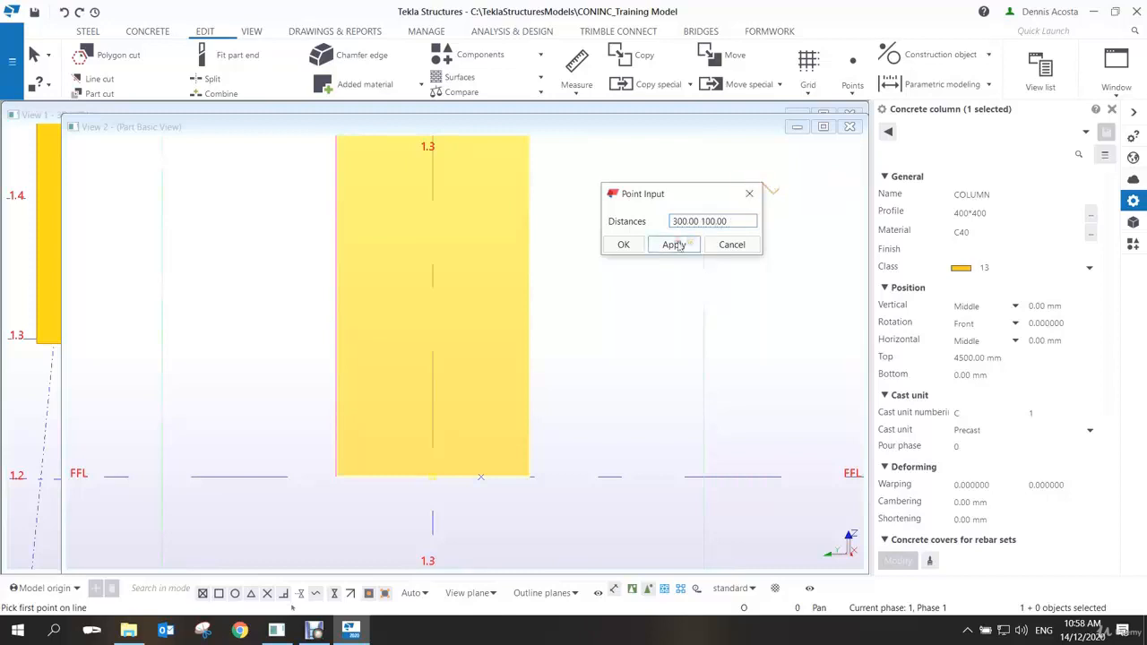
click(480, 475)
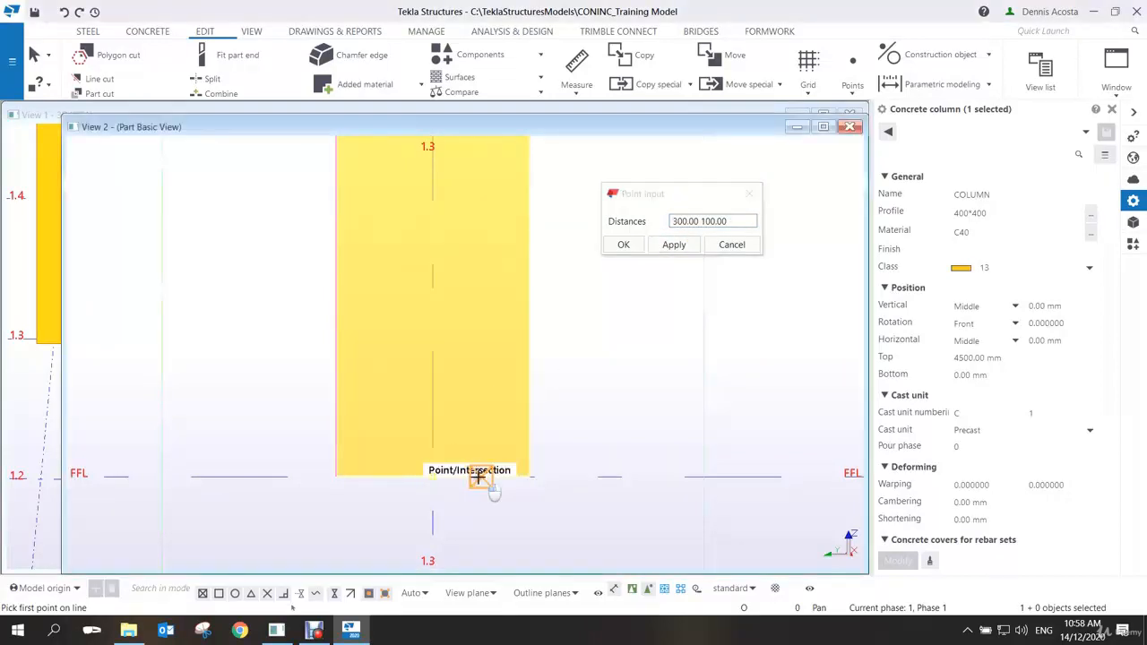
click(529, 475)
right_click(581, 338)
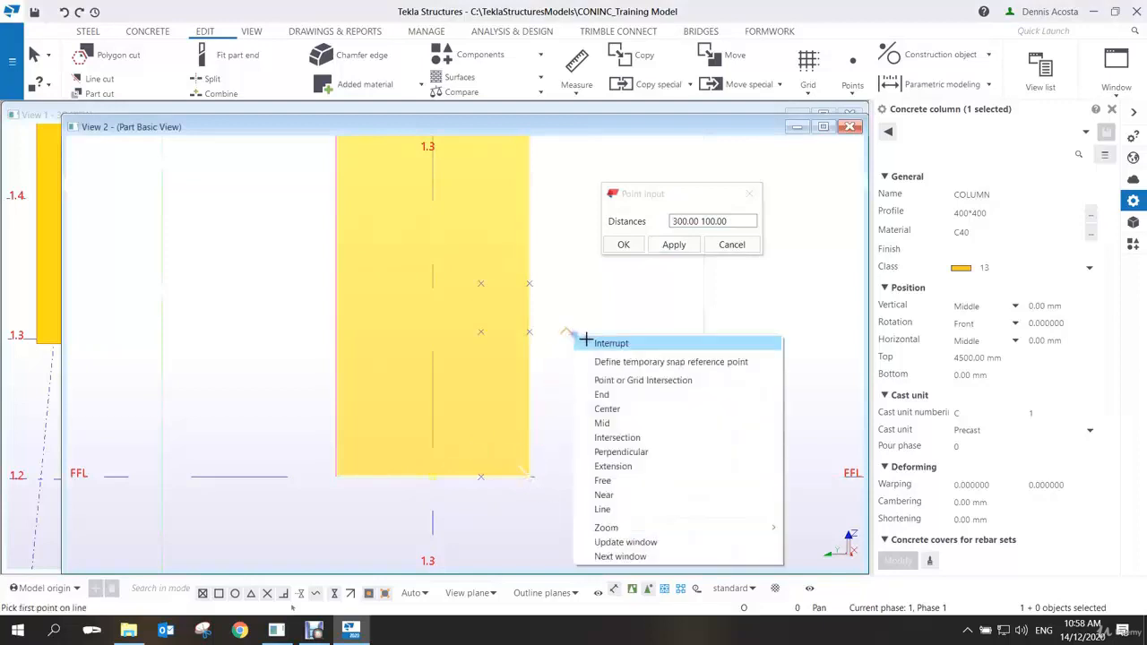
click(593, 341)
Start a steel polybeam with profile PD50*3 and set its at-depth position to Middle
middle_drag(514, 437, 417, 432)
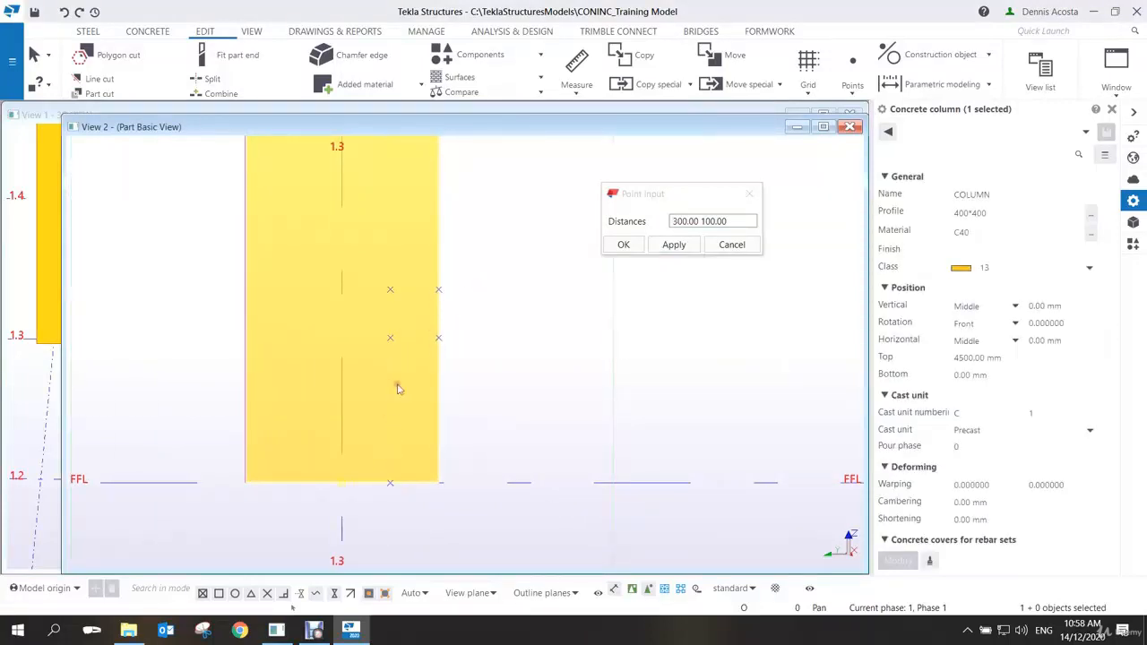
click(89, 33)
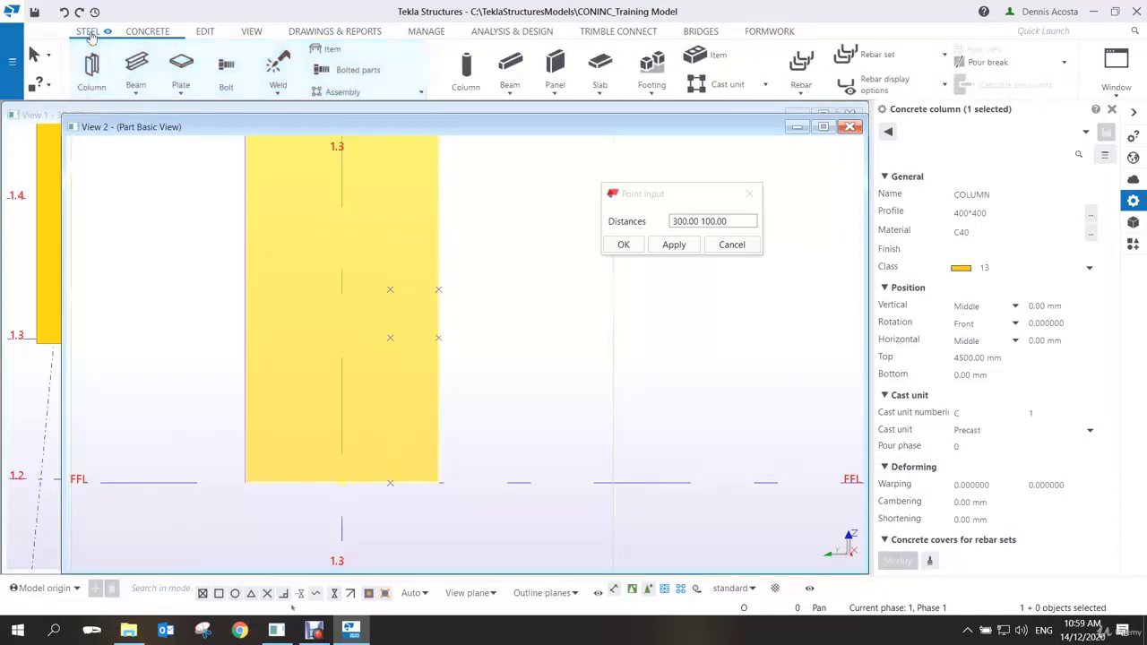
click(136, 87)
click(158, 145)
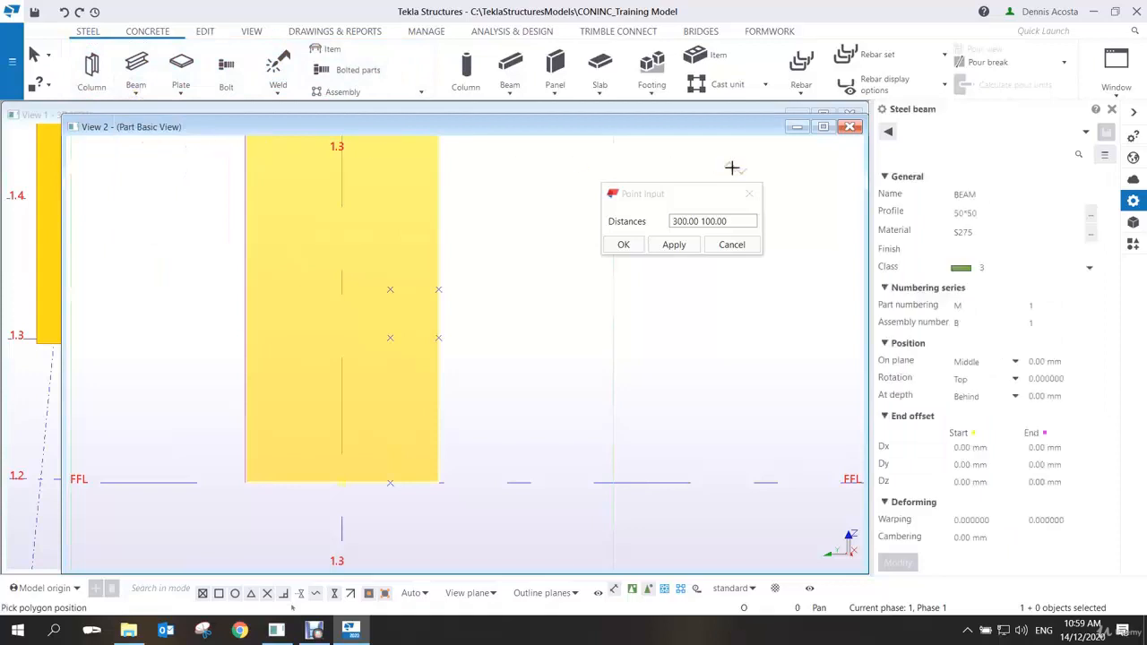
click(990, 212)
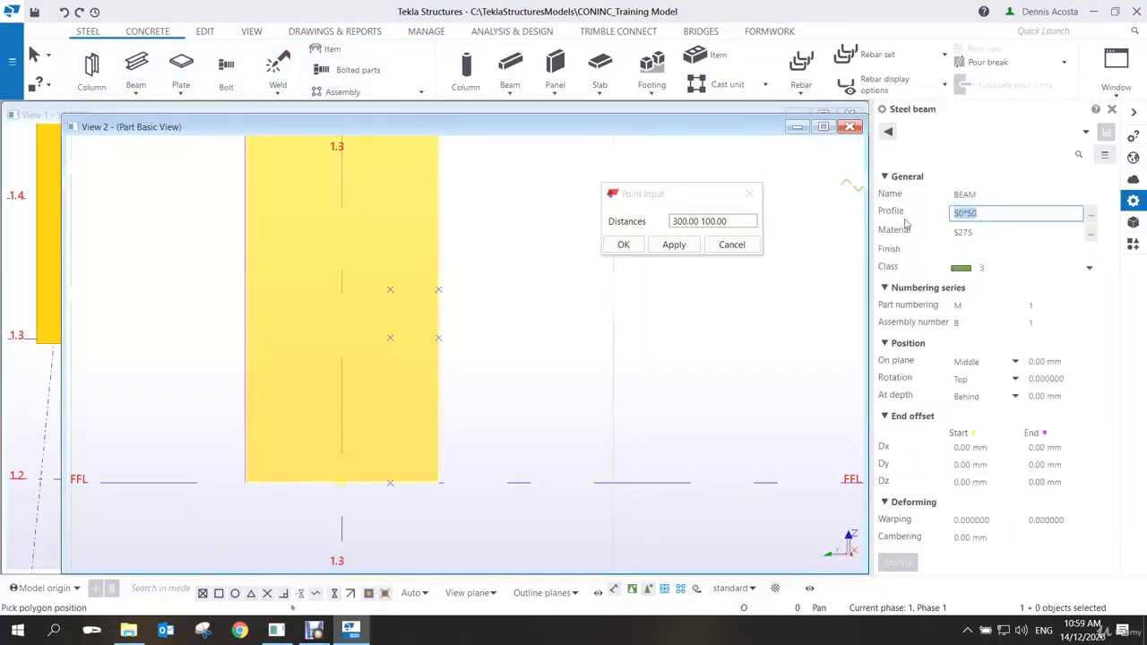
text(PD50)
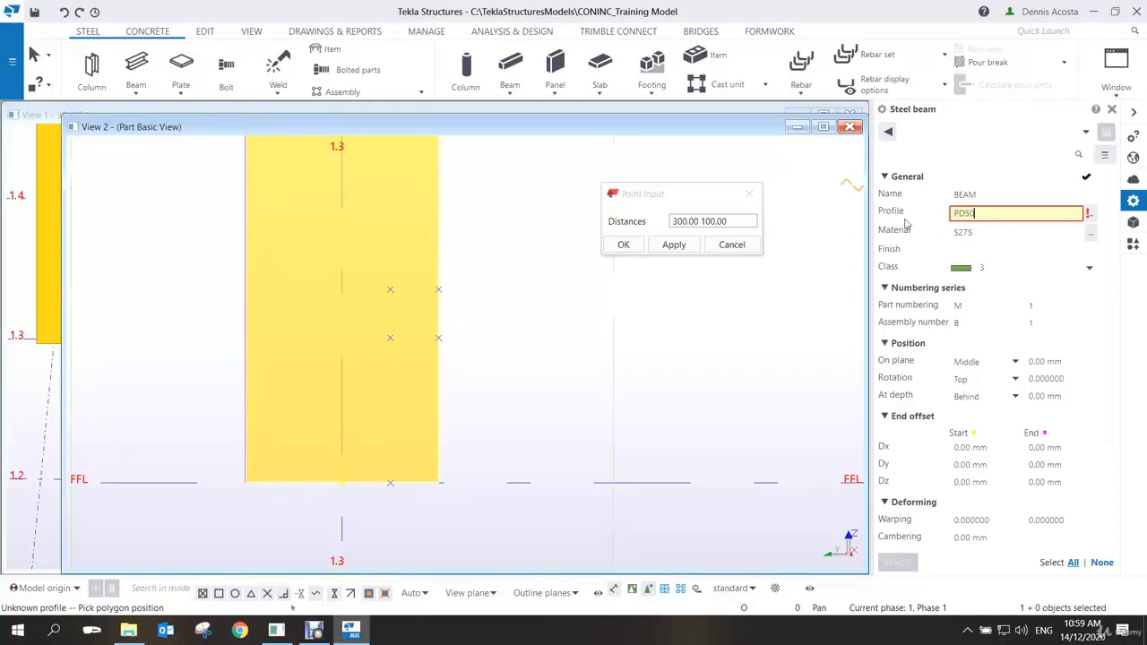
text(3)
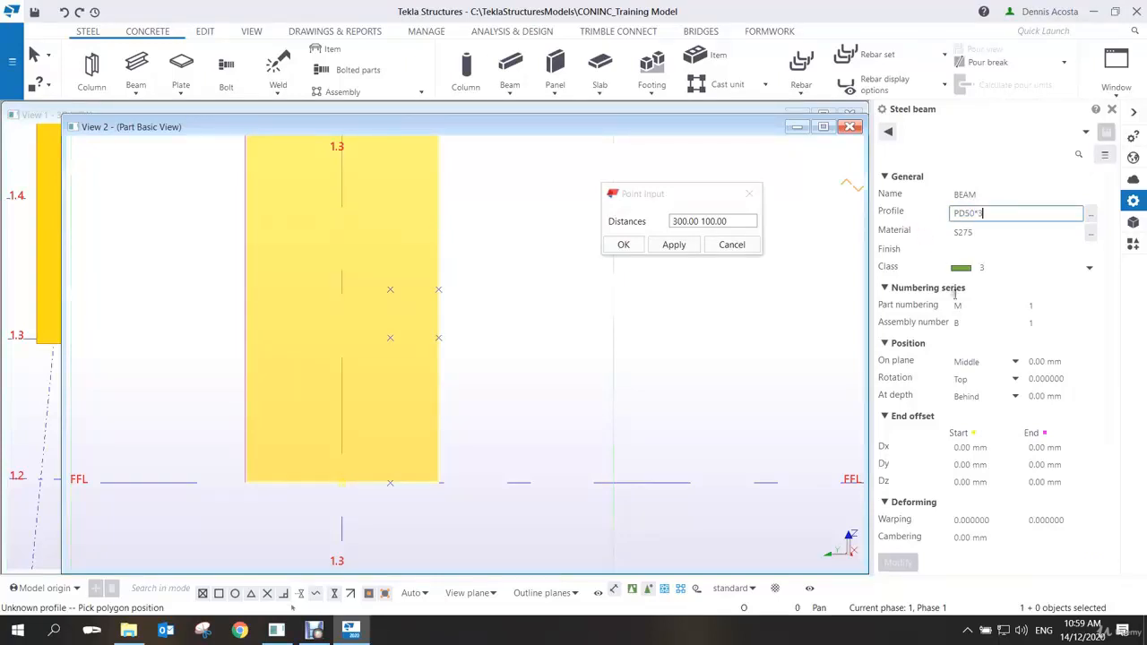
click(986, 396)
click(986, 410)
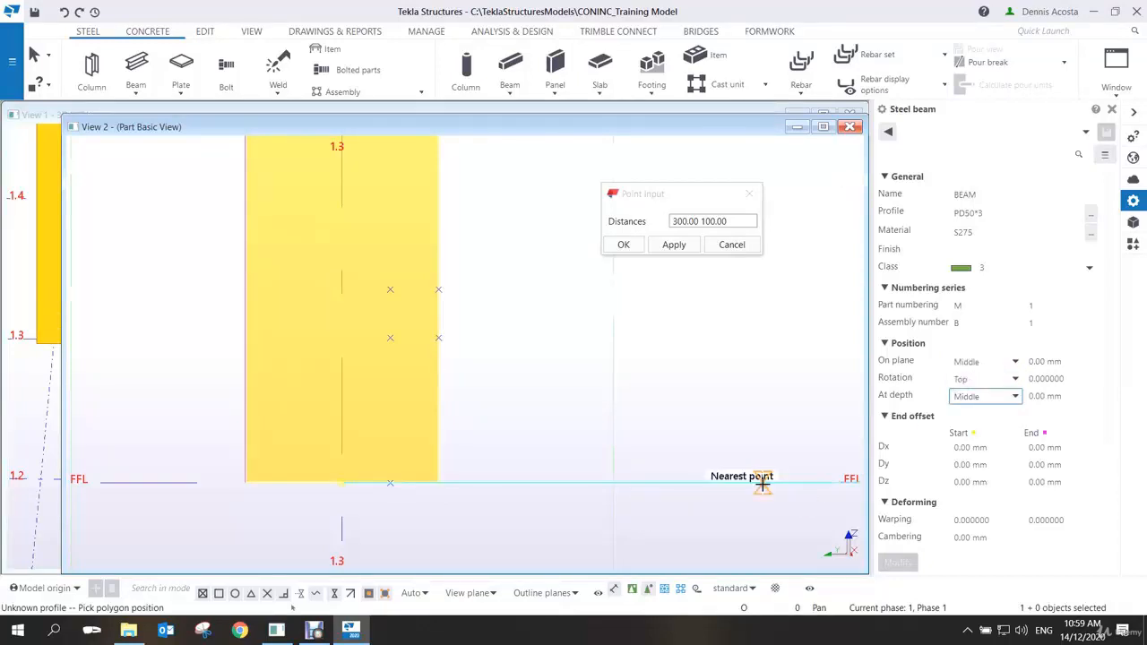
Model the polybeam from the inner base point up to the inner 300 mm point and diagonally to the upper point on the column's edge
click(391, 481)
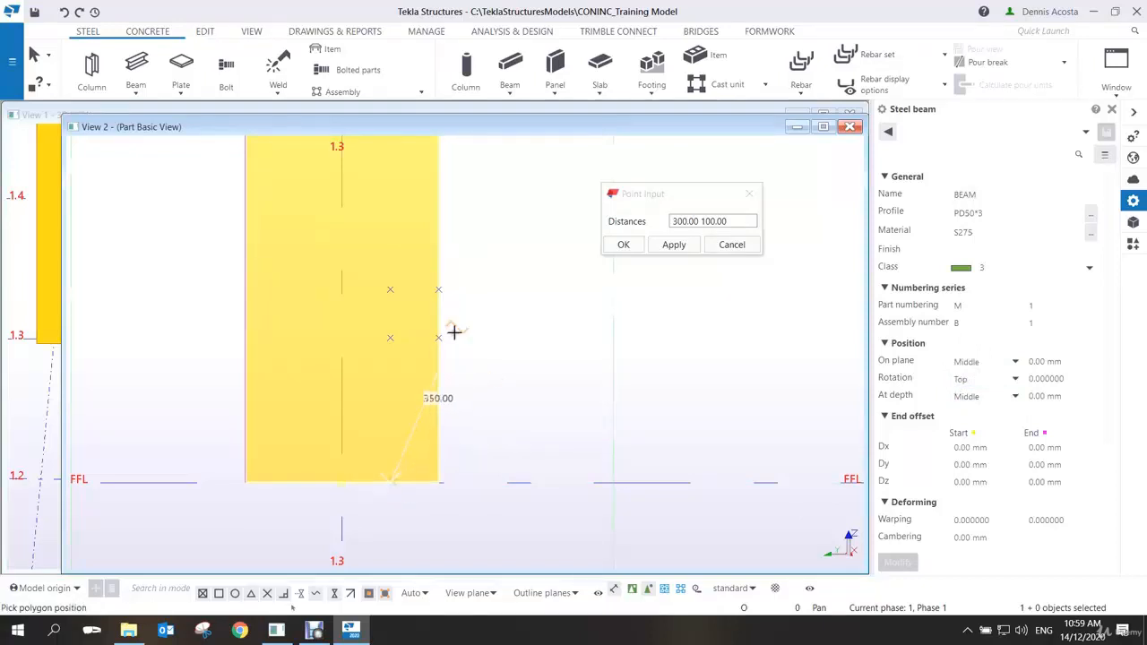
click(391, 338)
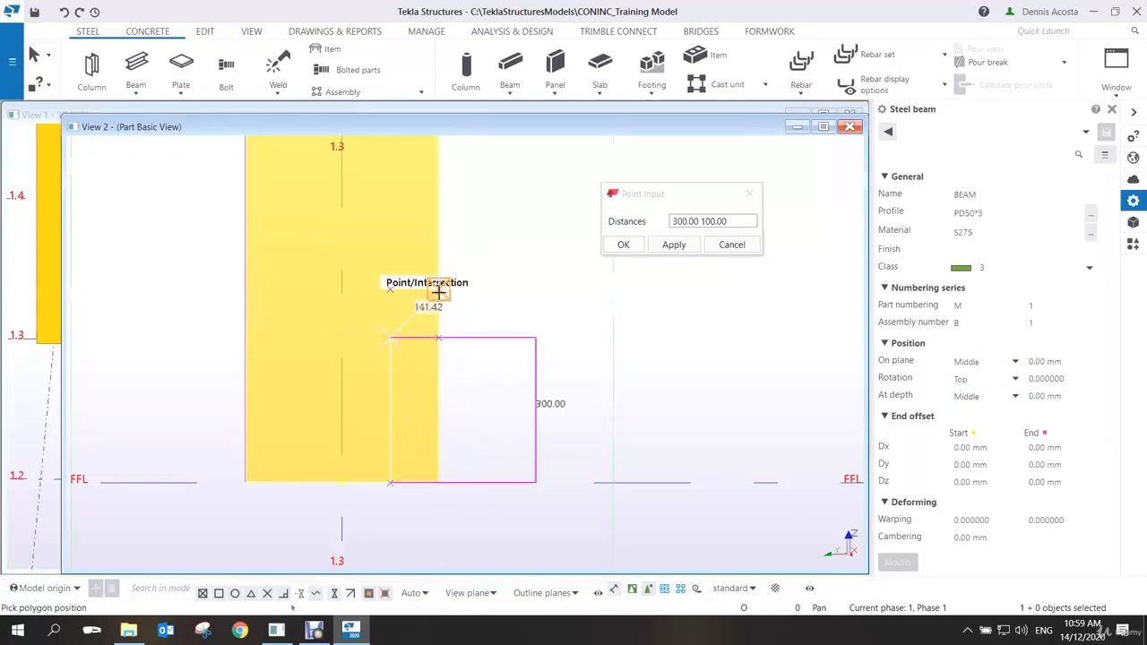
click(438, 290)
middle_click(503, 233)
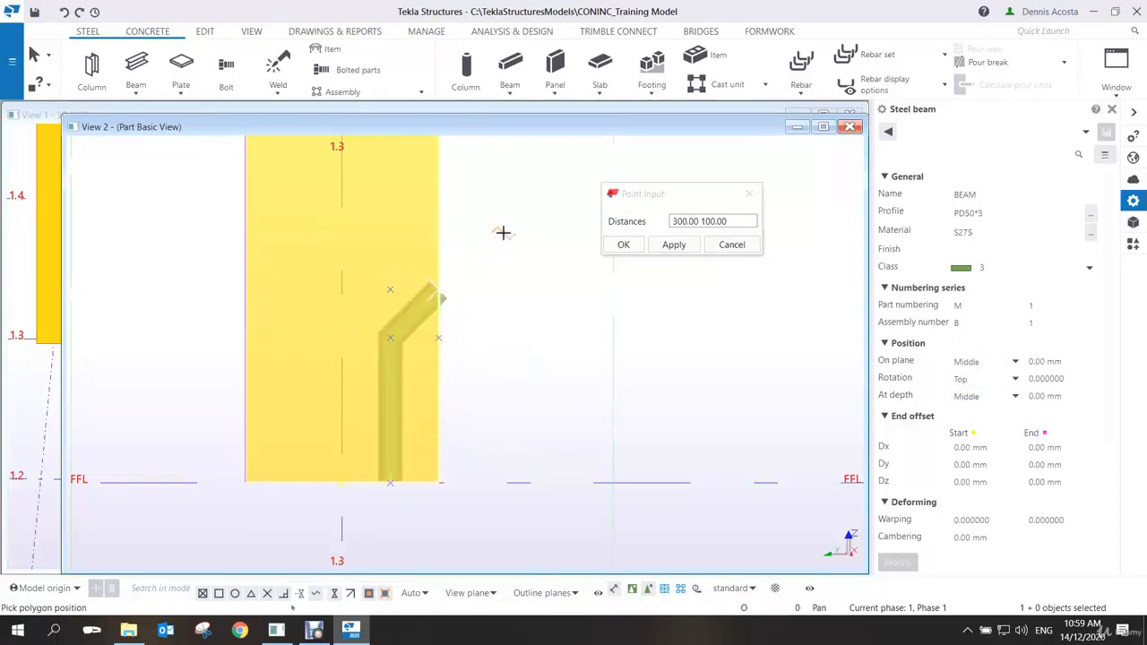
right_click(502, 230)
click(515, 236)
scroll(440, 314, up, 3)
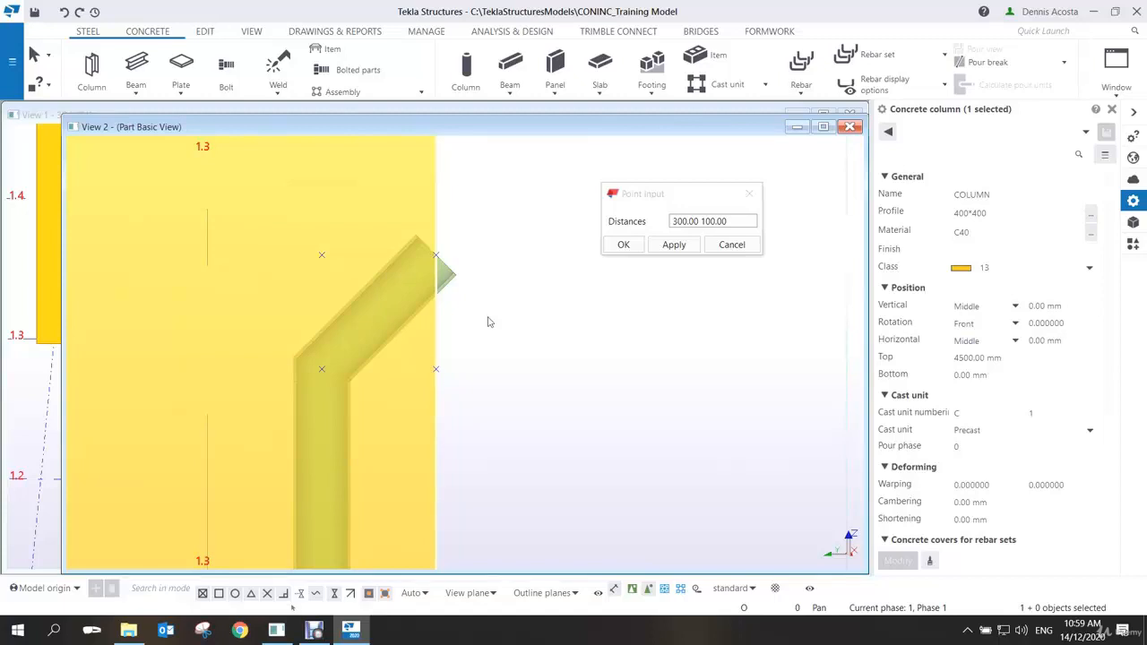
scroll(495, 341, down, 4)
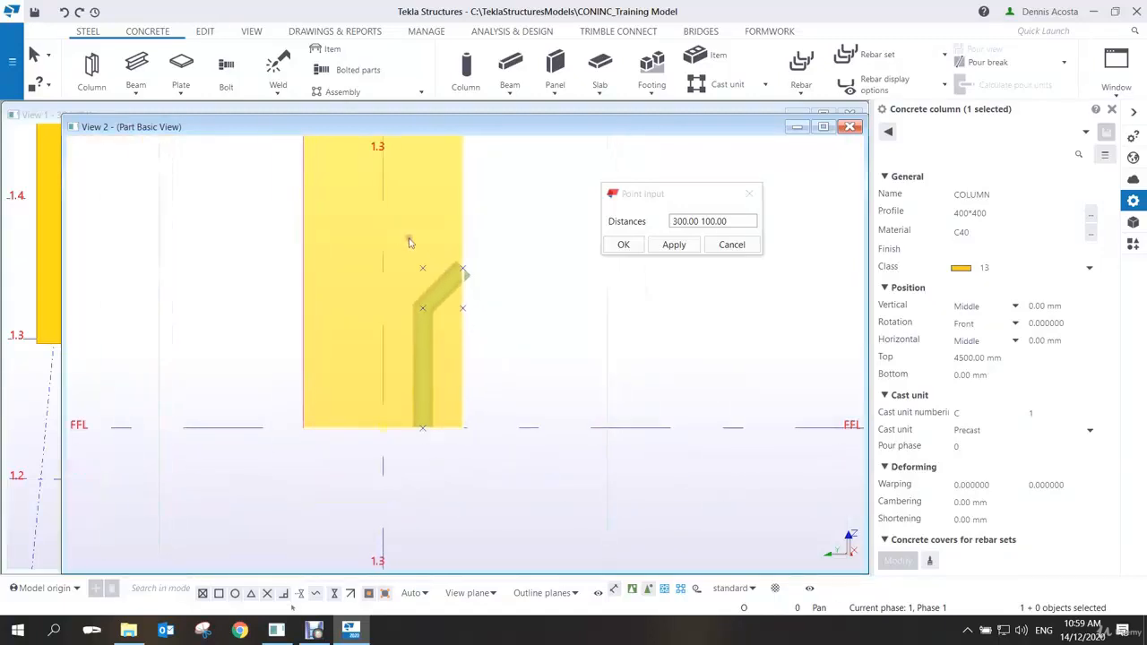
Delete the steel polybeam together with all construction points at the column's base
drag(408, 237, 542, 484)
key(Delete)
Create a point 100 mm inward from the column's lower right corner along its base, using Along extension of two points
scroll(458, 425, up, 3)
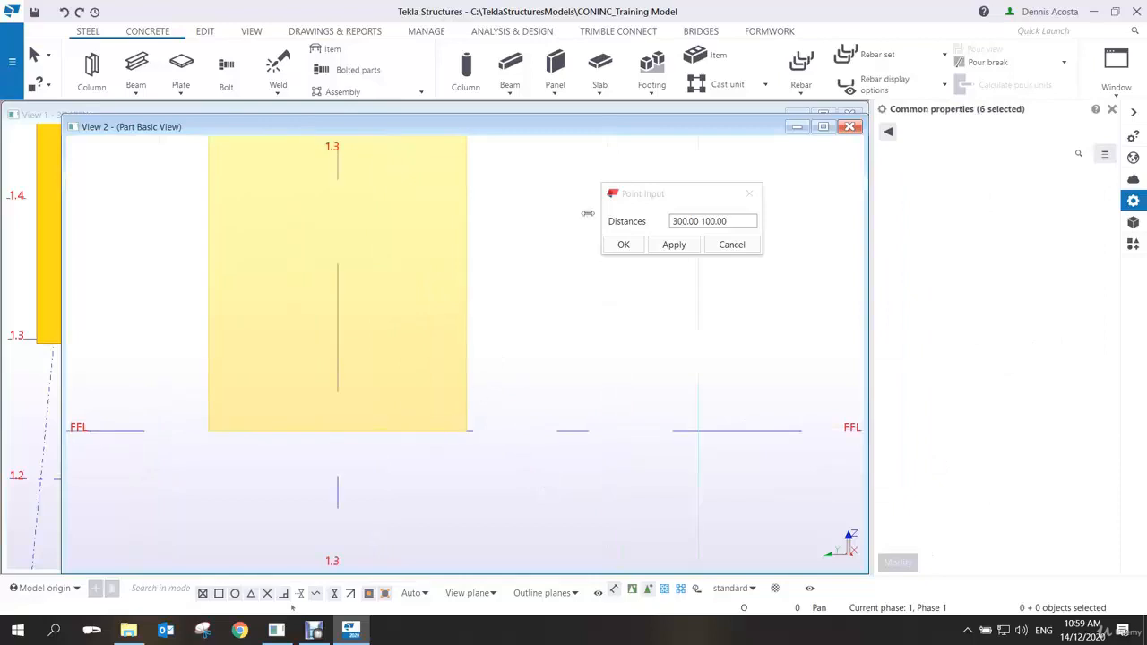
click(204, 31)
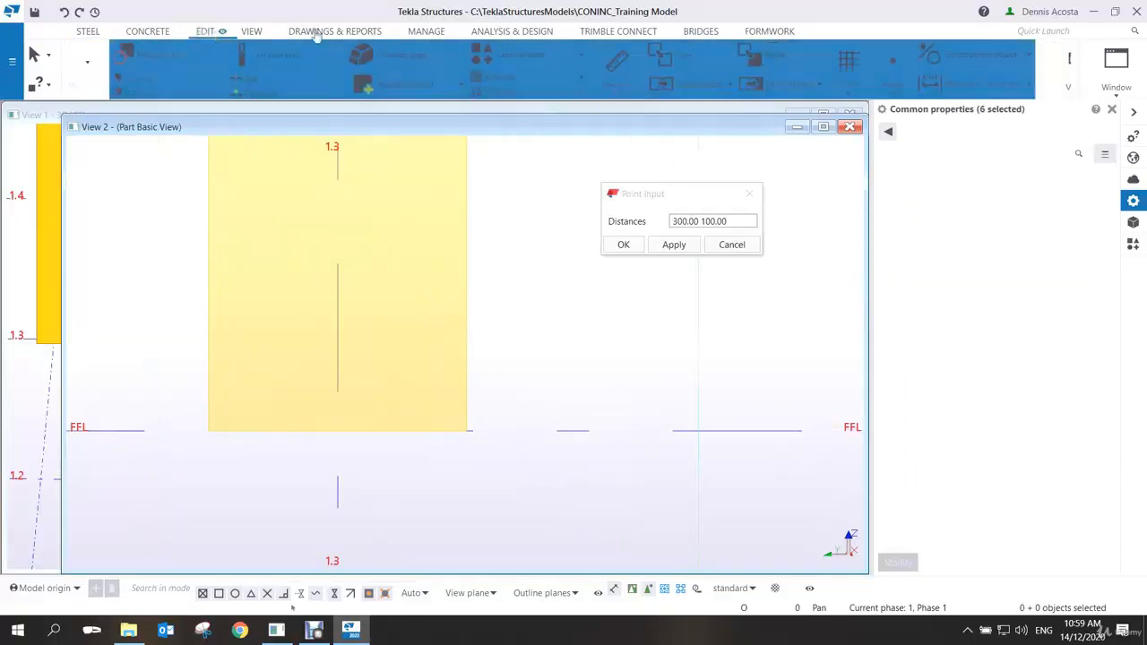
click(852, 86)
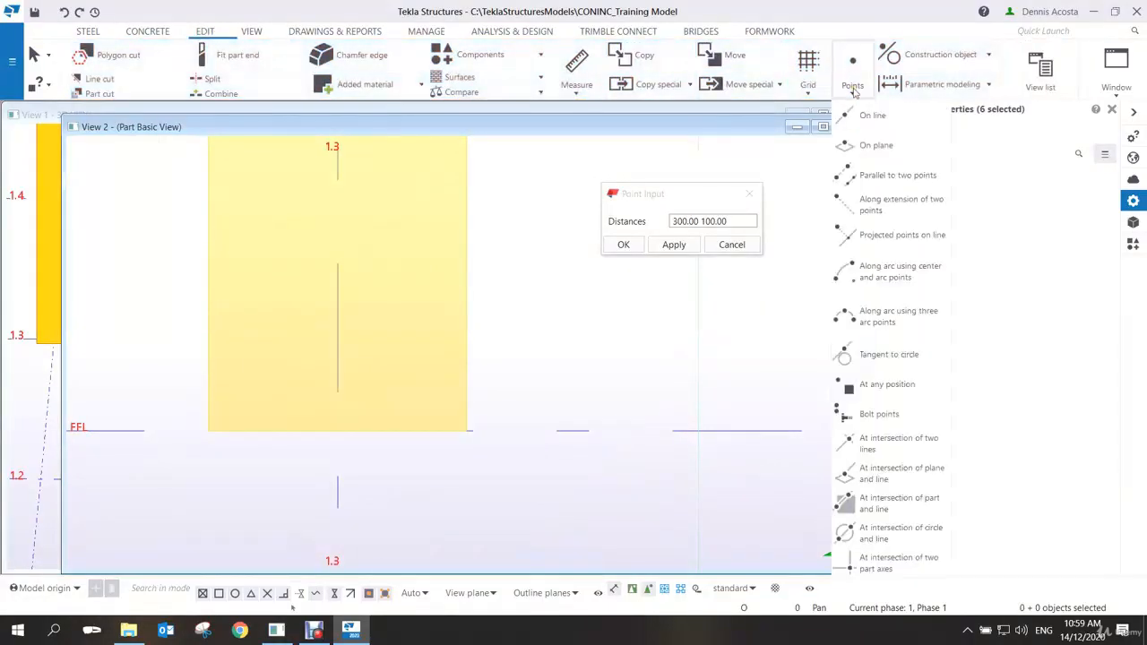
click(871, 206)
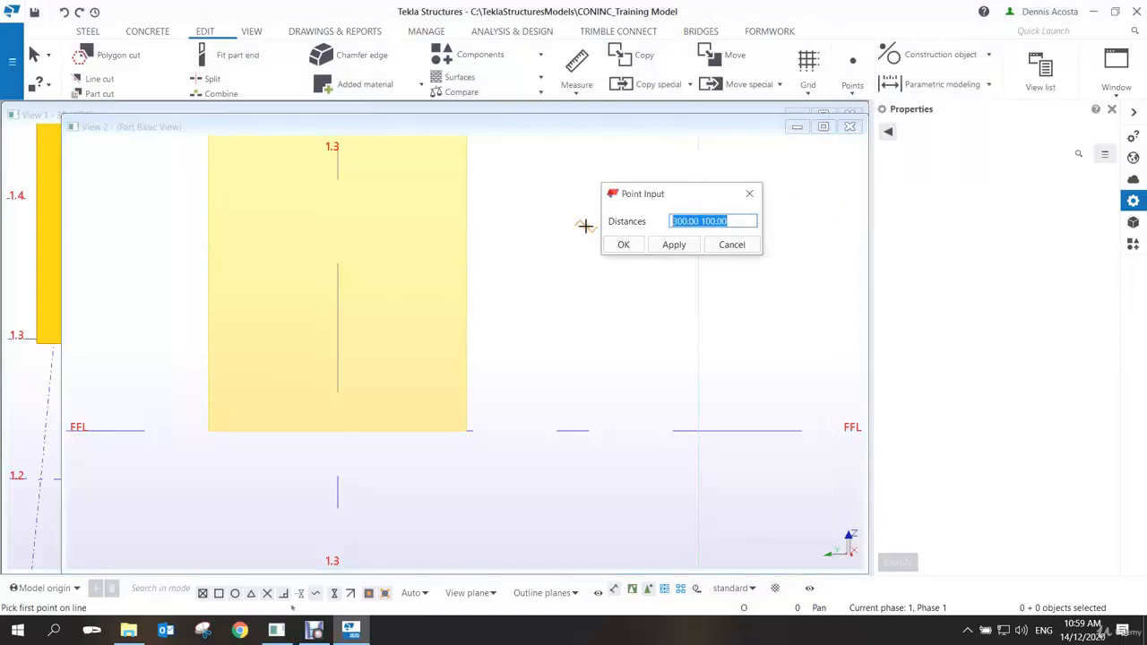
text(100)
click(674, 245)
click(532, 429)
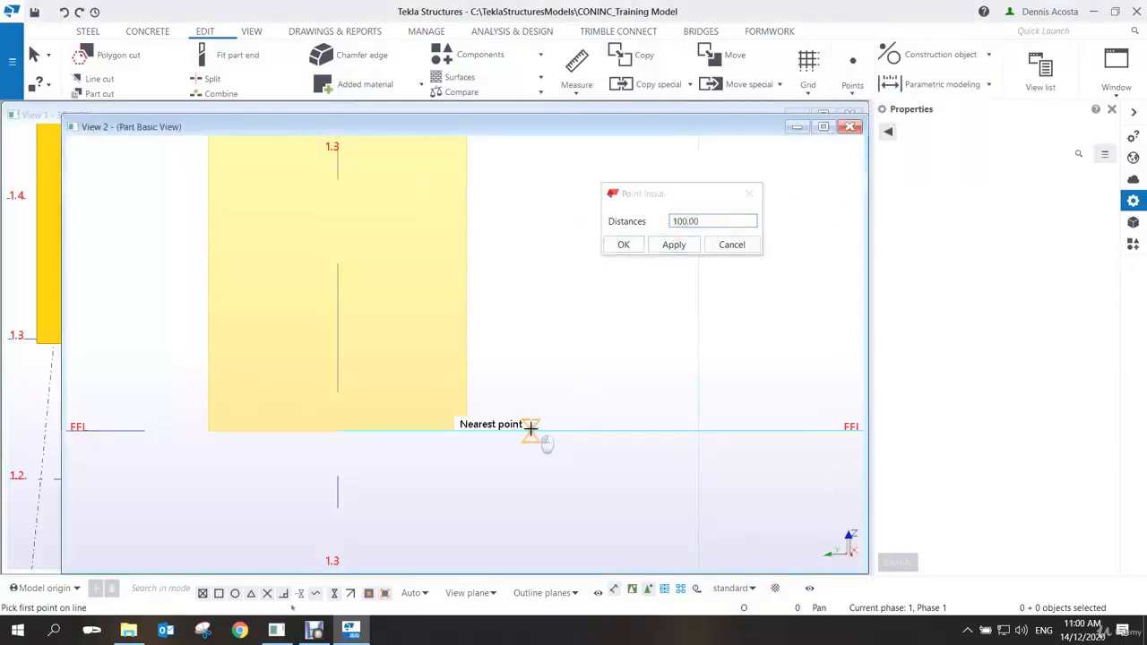
click(466, 430)
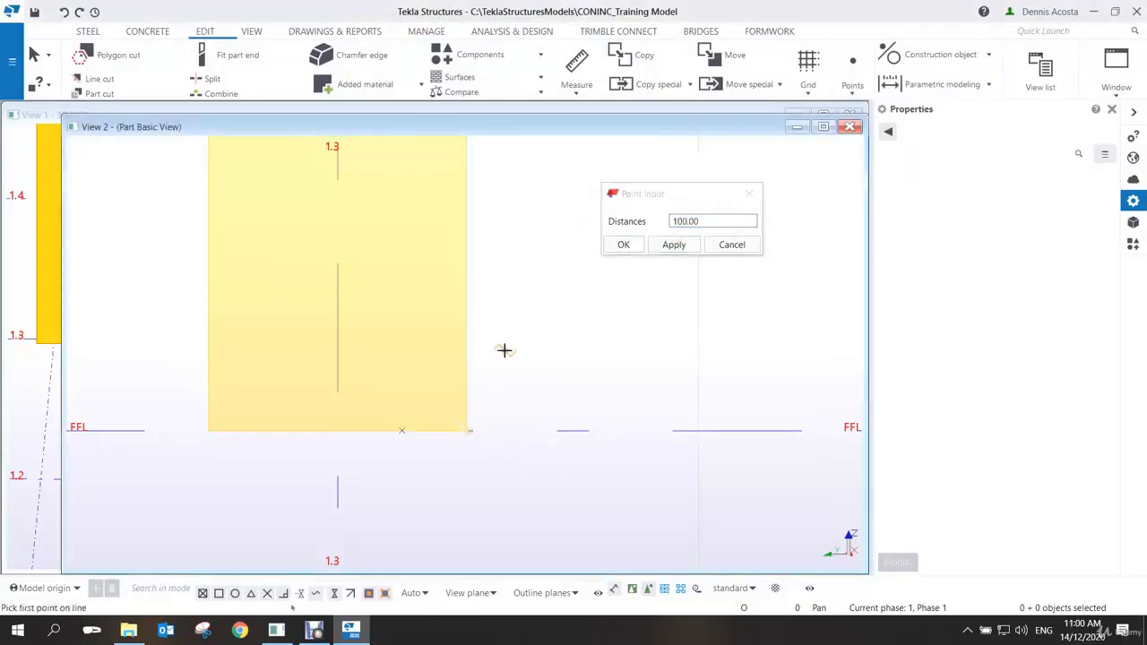
right_click(509, 355)
click(520, 359)
Create points parallel to the line from the inner base point to the column's corner, at successive distances of 300 and 100 mm upward
click(852, 91)
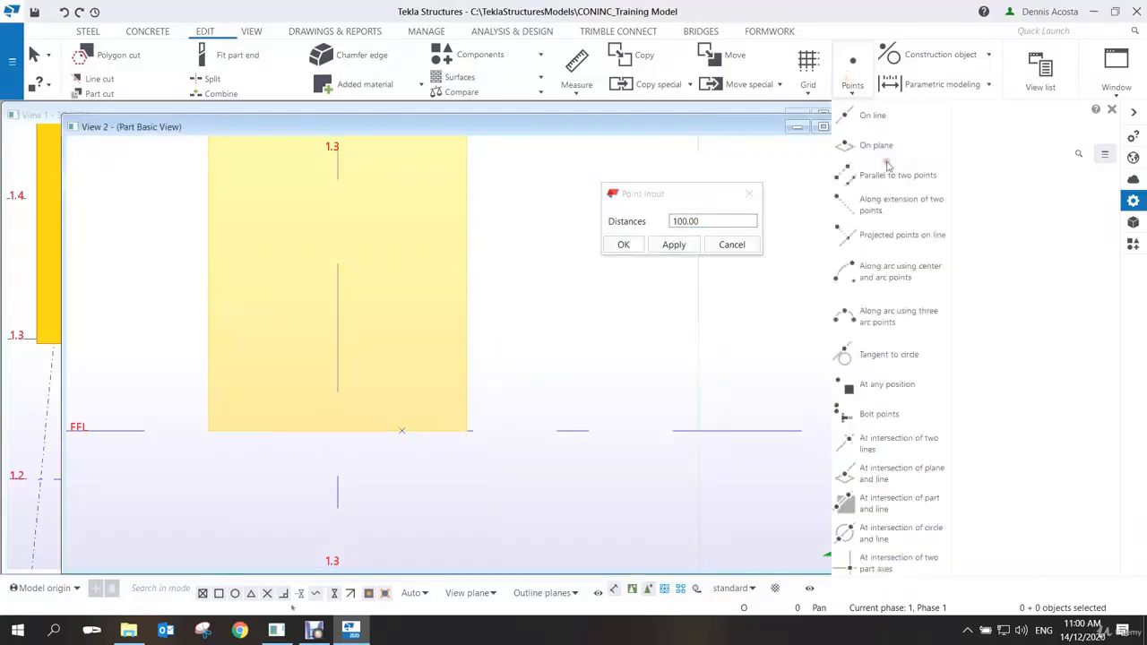
click(890, 179)
drag(717, 222, 638, 222)
text(300)
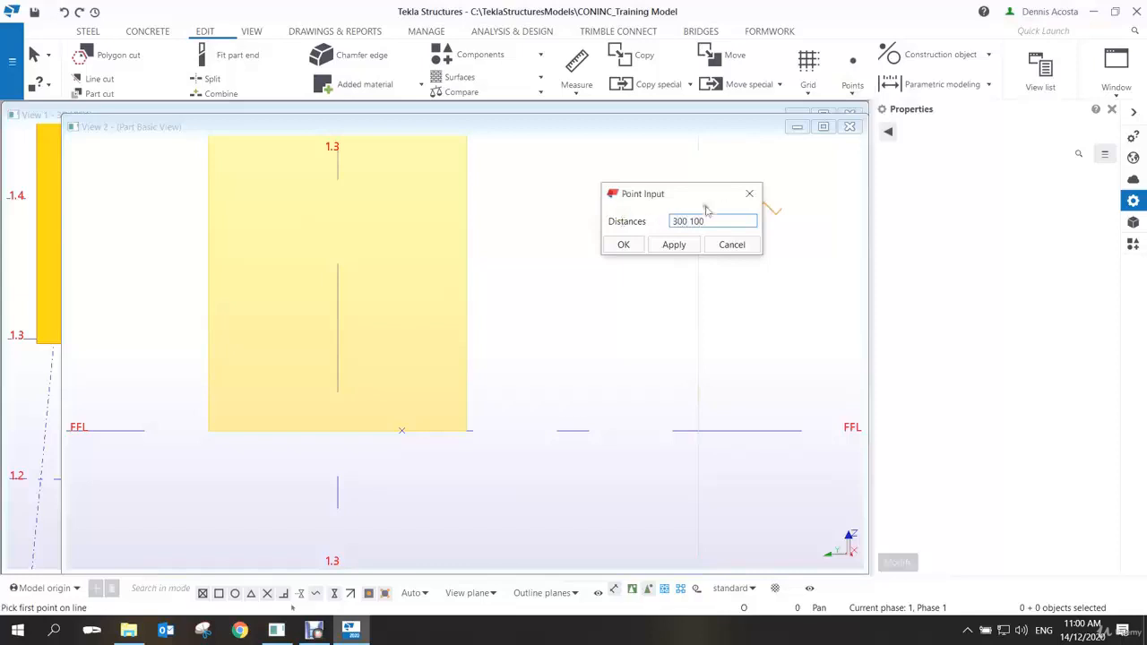
click(687, 242)
click(402, 430)
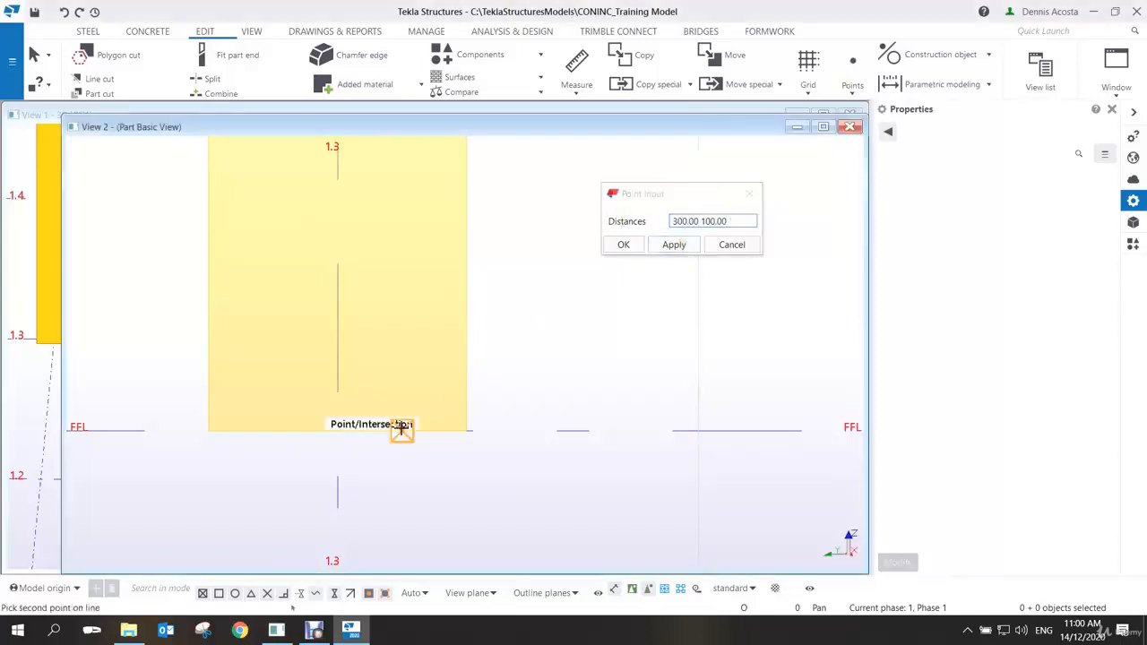
click(464, 430)
right_click(509, 294)
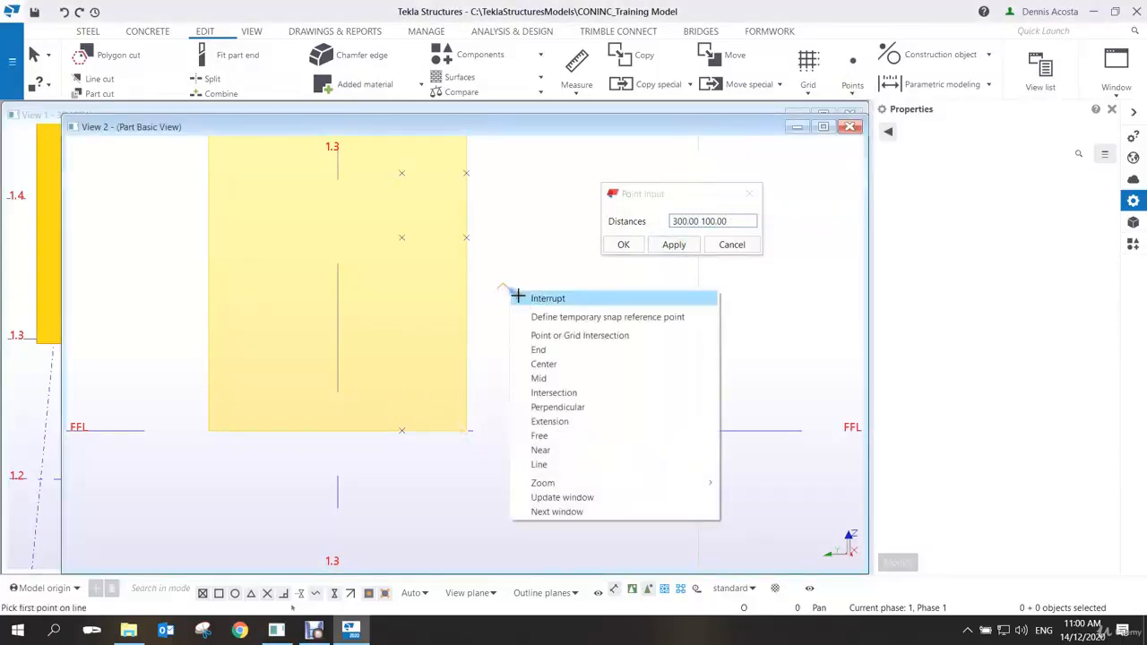
click(518, 296)
middle_drag(524, 267, 520, 338)
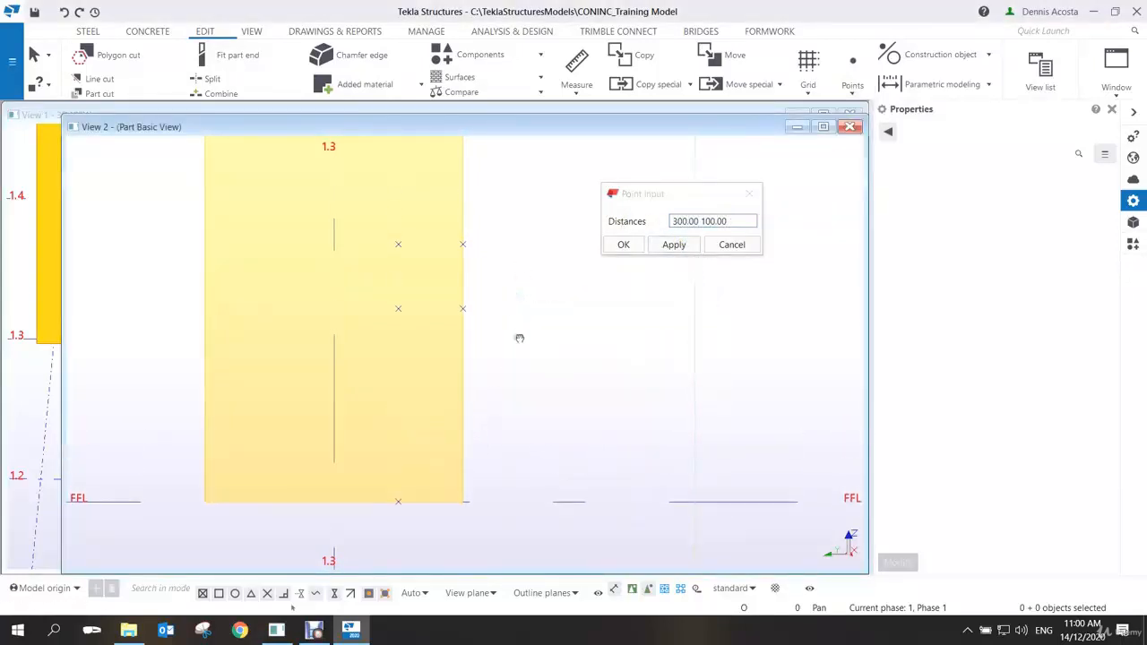
Model a steel polybeam through the inner base point, the inner 300 mm point and the upper point on the column's edge
click(89, 32)
click(136, 89)
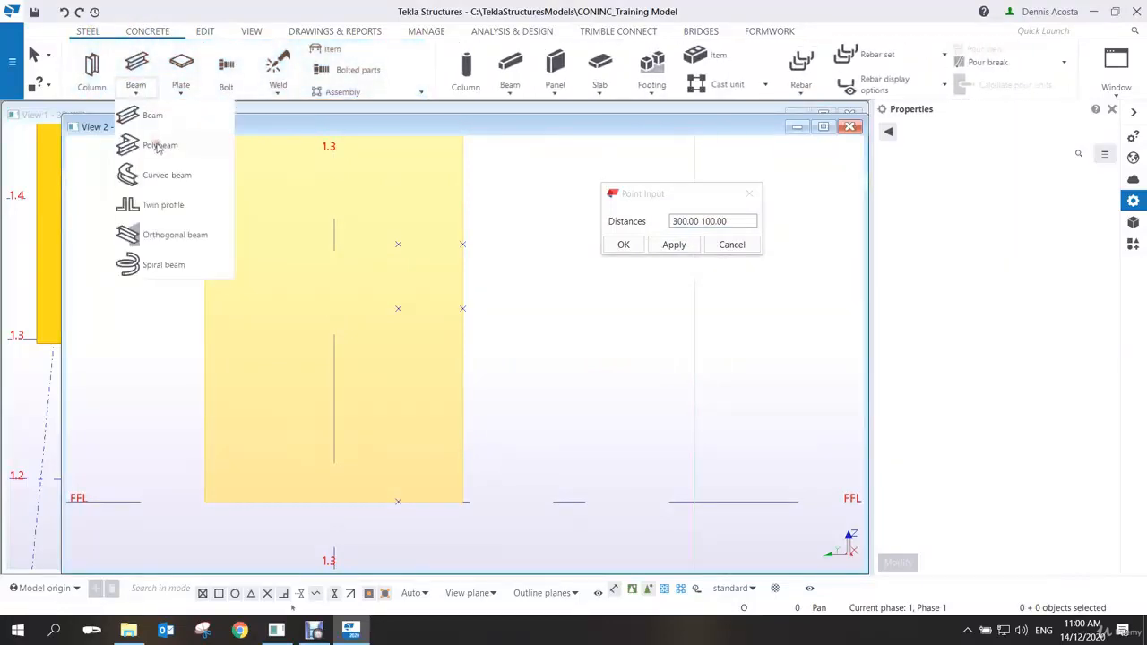
click(157, 146)
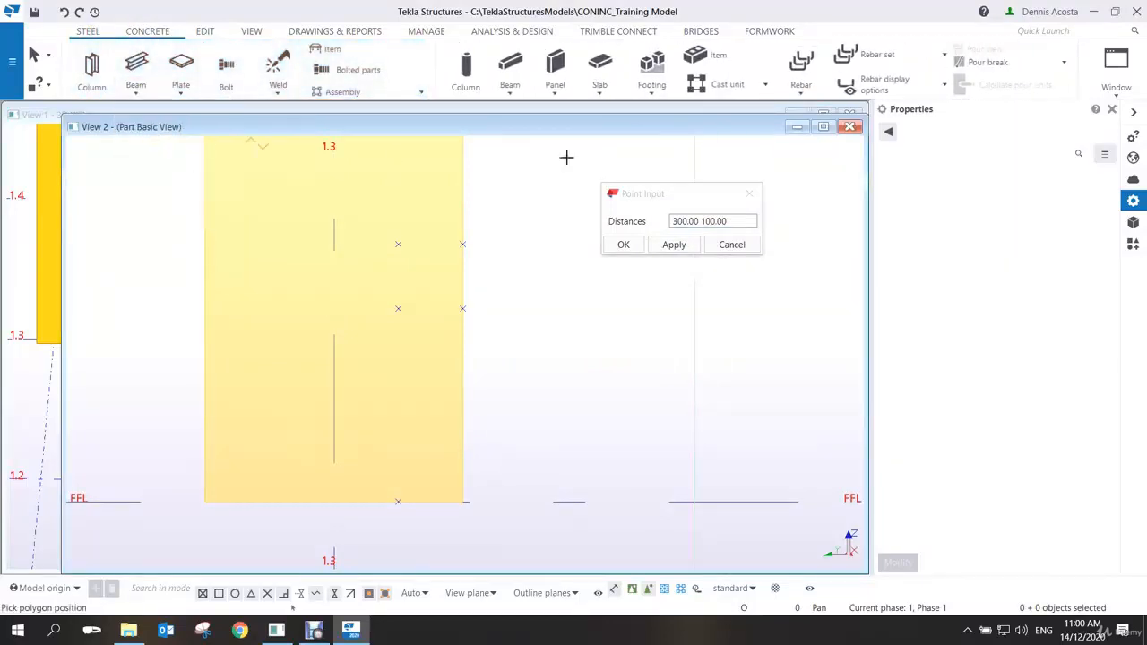
click(398, 502)
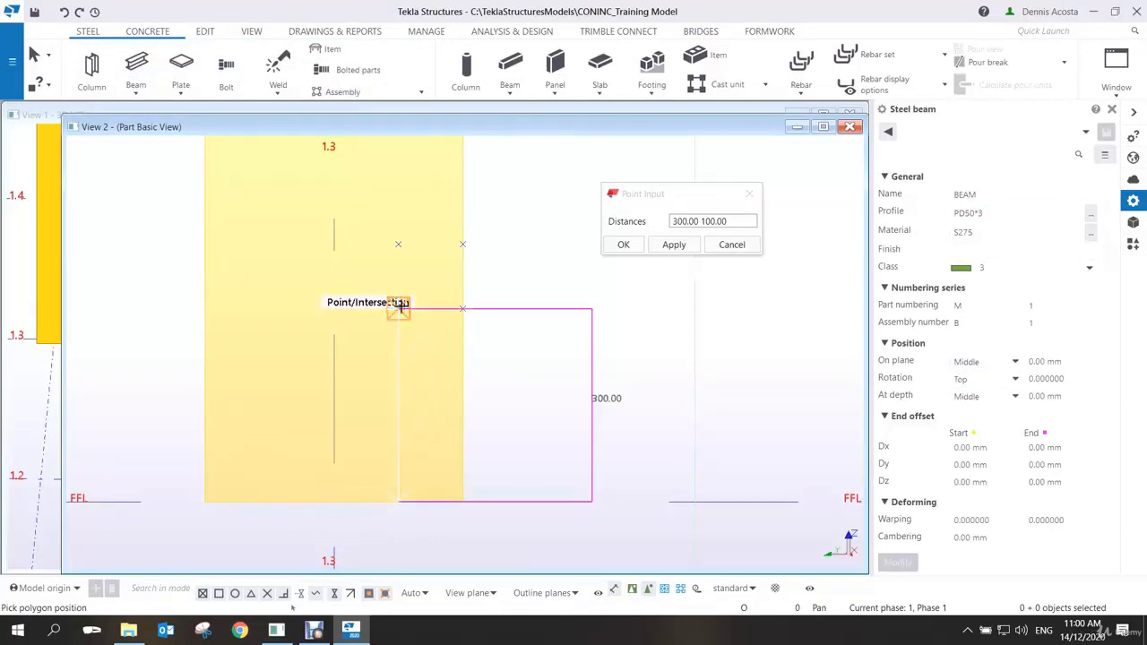
click(399, 305)
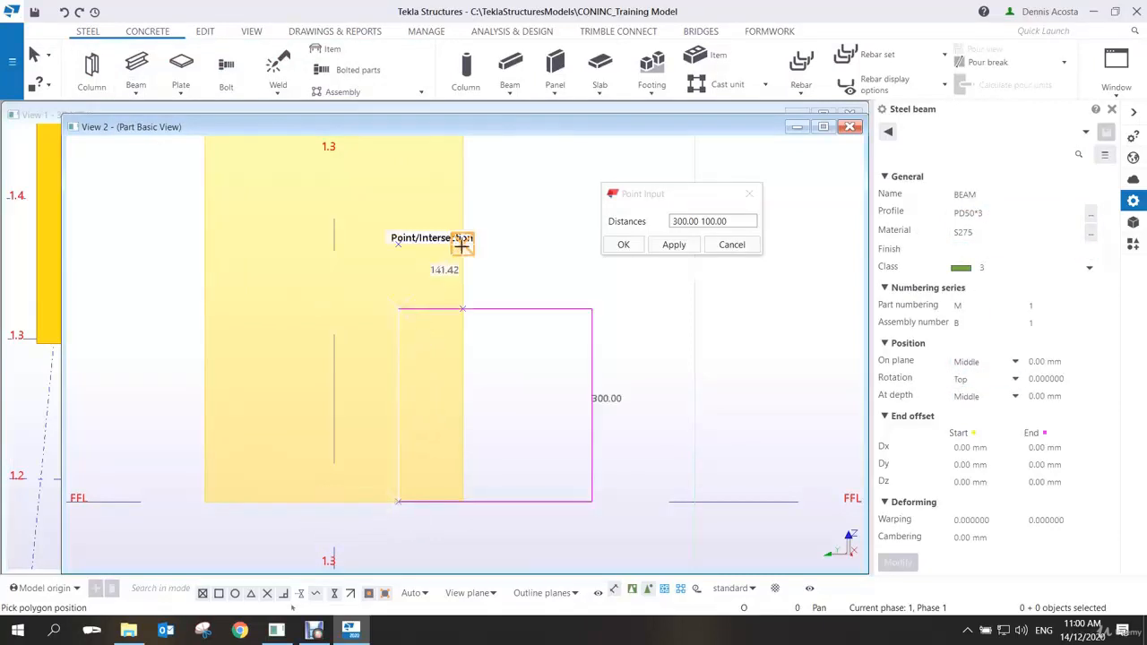
middle_click(530, 241)
right_click(524, 203)
click(536, 212)
scroll(456, 292, up, 2)
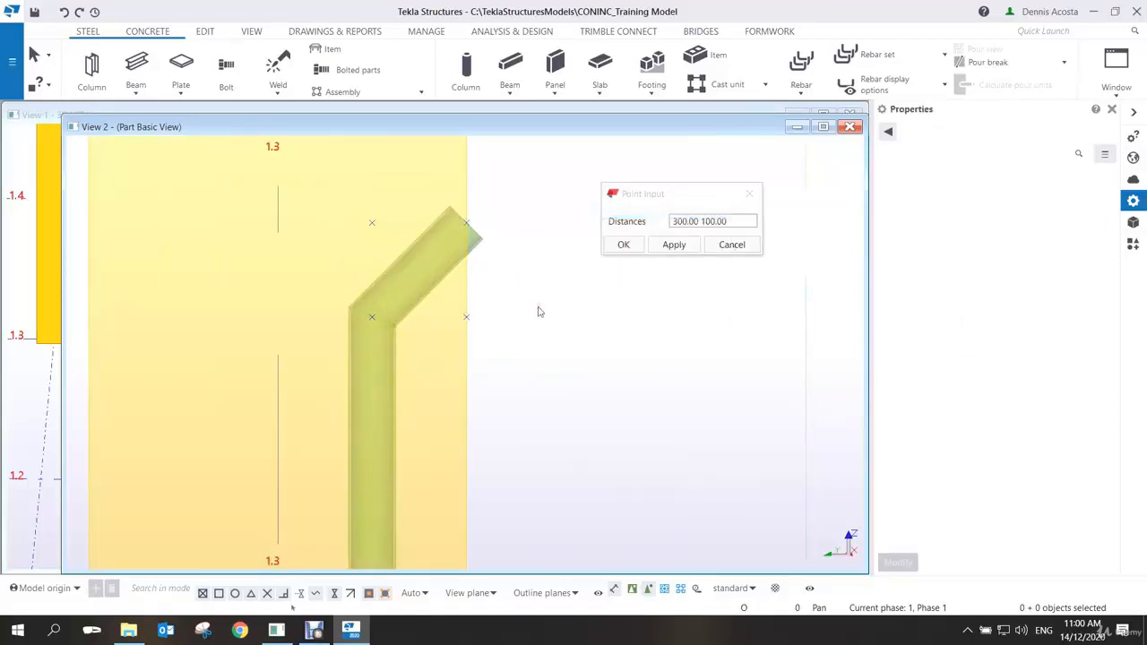
scroll(532, 327, down, 2)
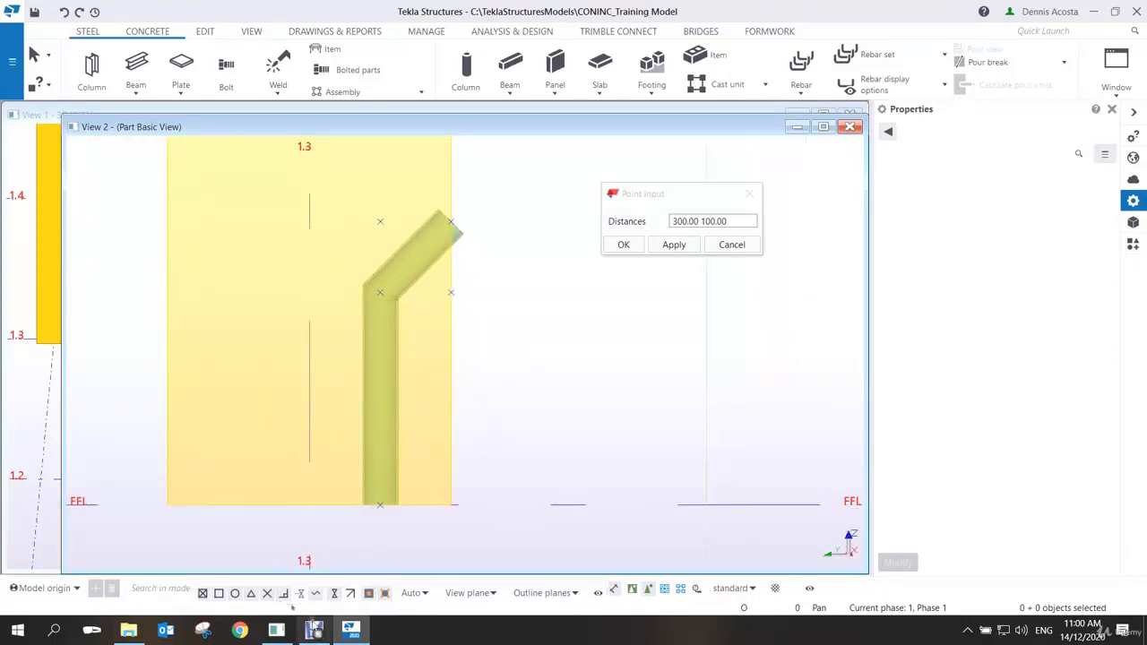
Delete the remodelled polybeam and its construction points from the column's base
click(313, 630)
click(372, 527)
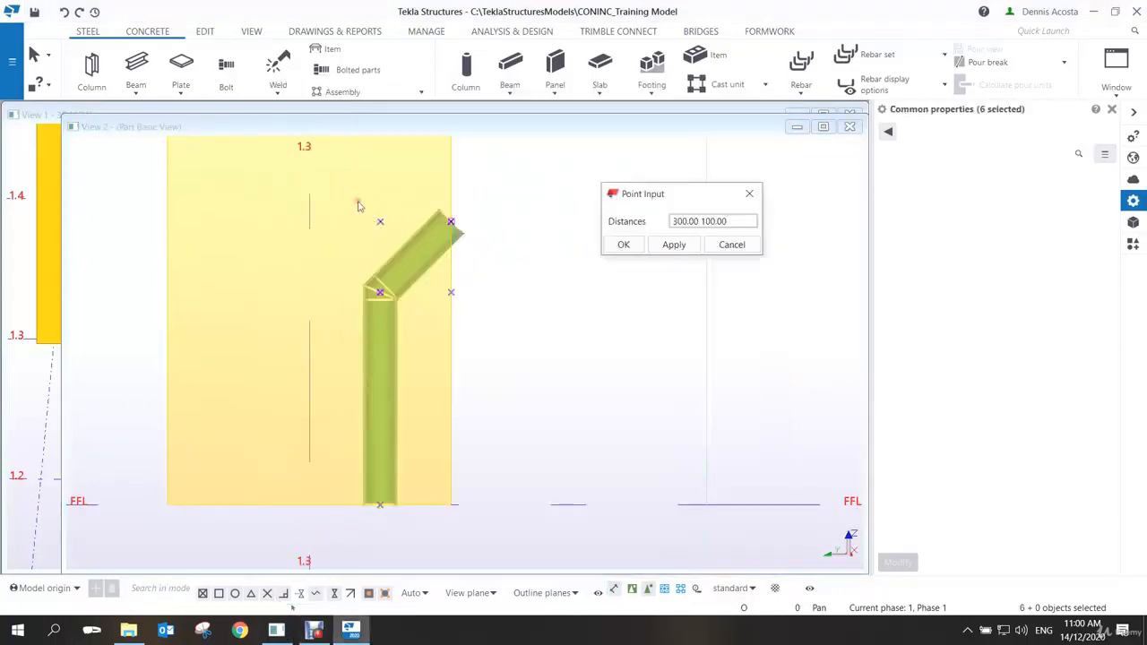
drag(351, 184, 538, 557)
key(Delete)
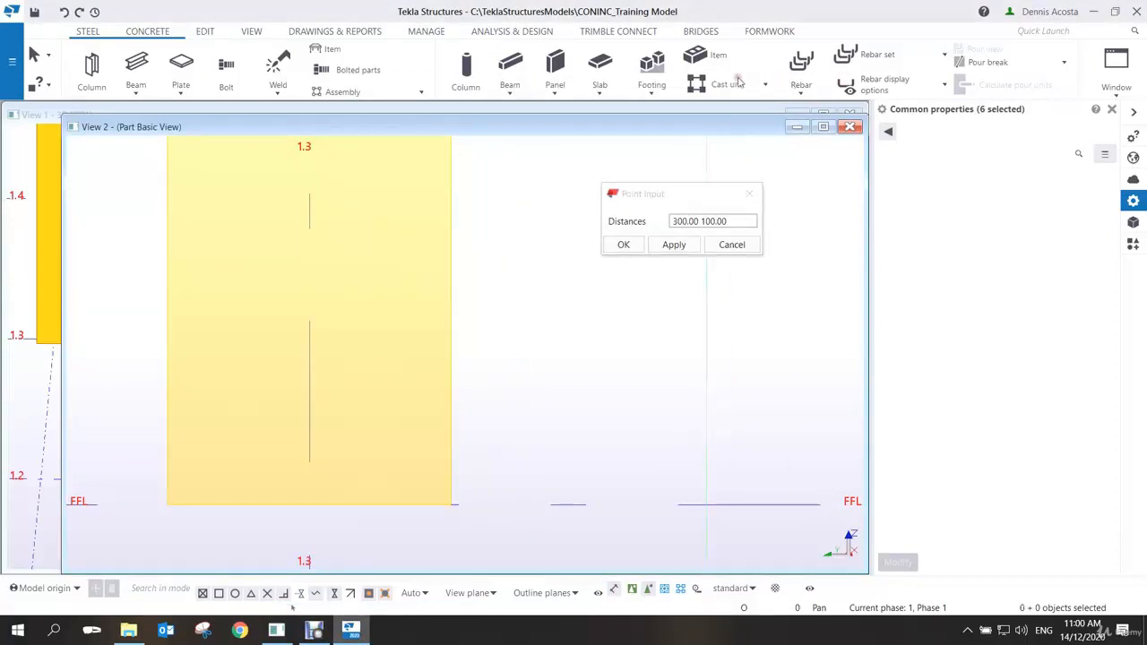
Create a point 100 mm inward from the column's lower right corner along its base, using Along extension of two points
click(205, 31)
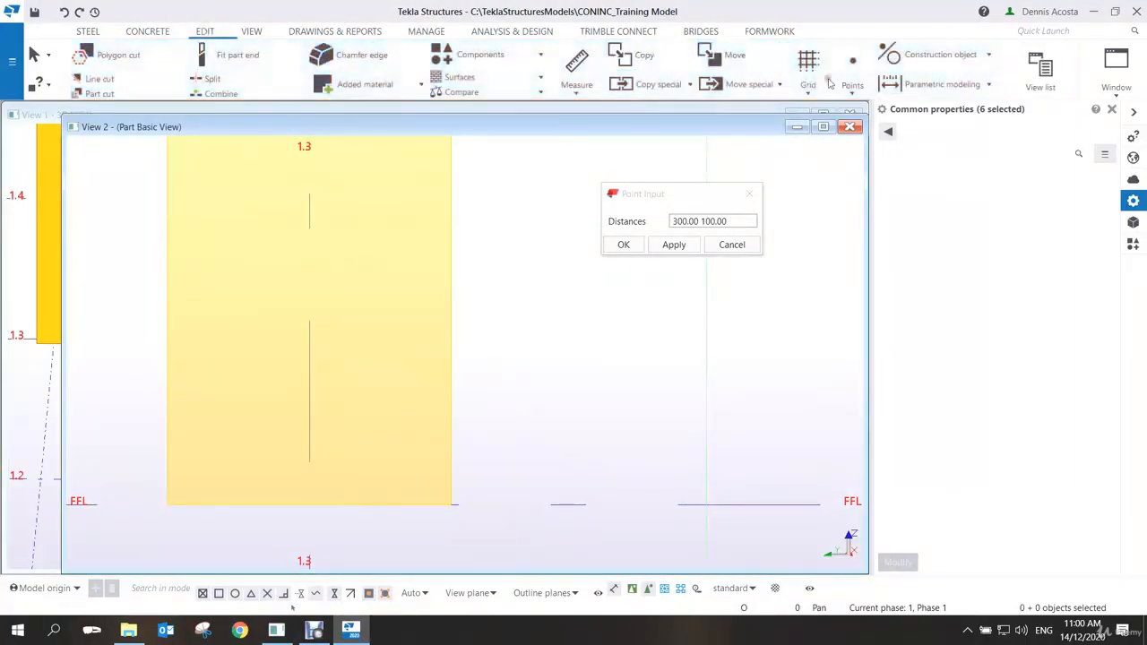
click(854, 91)
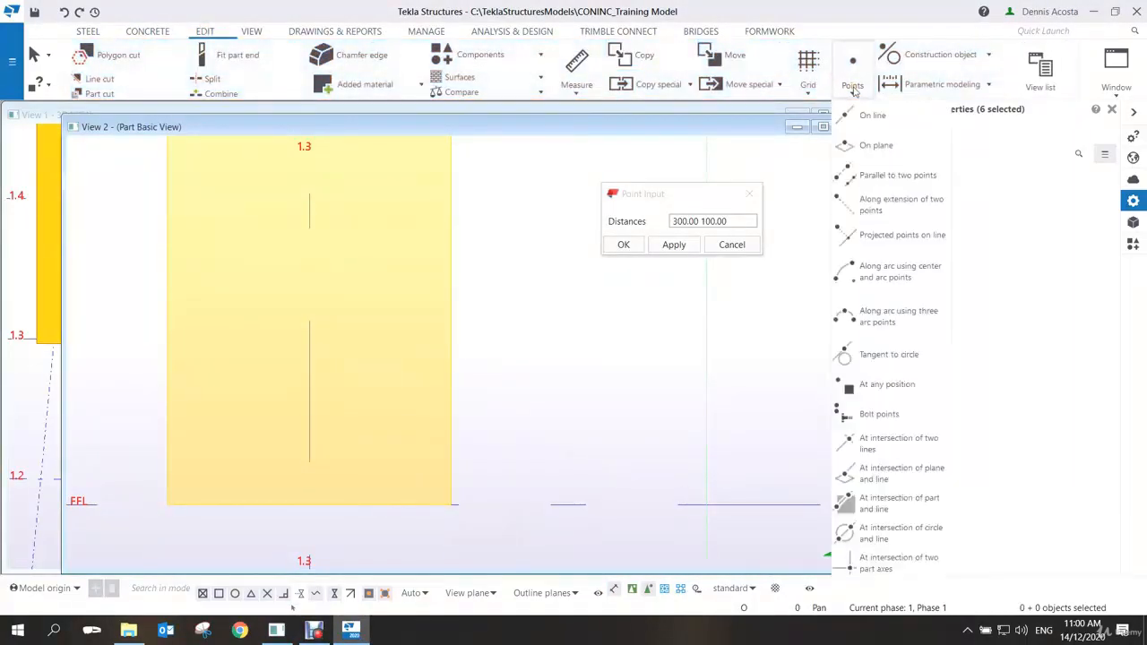
click(869, 209)
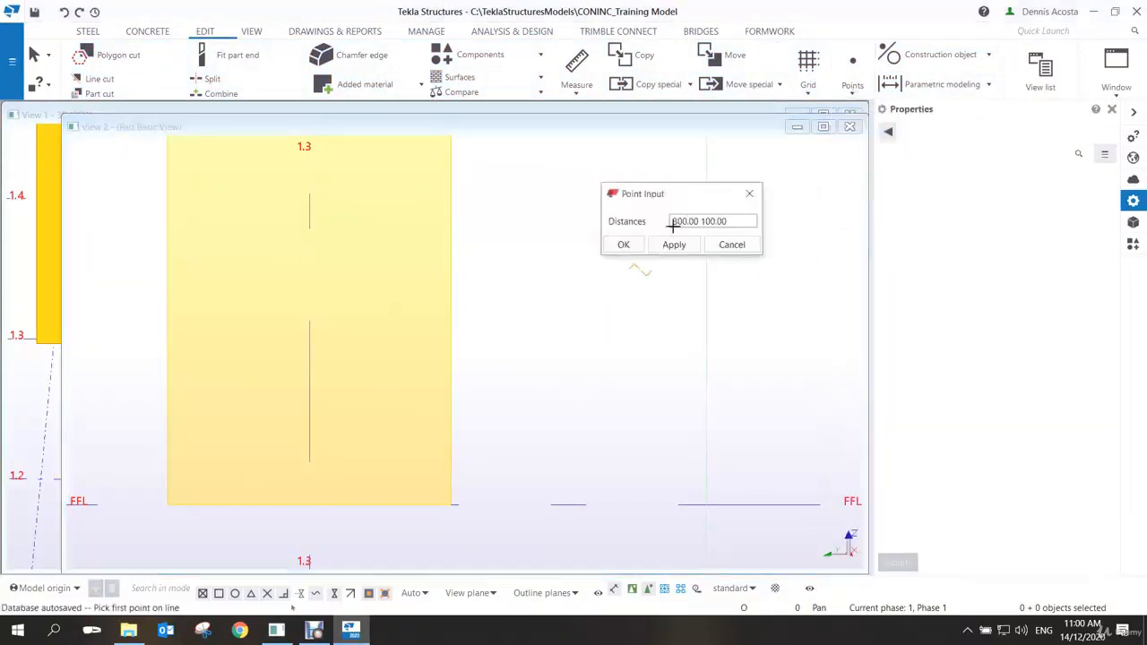
drag(743, 221, 637, 220)
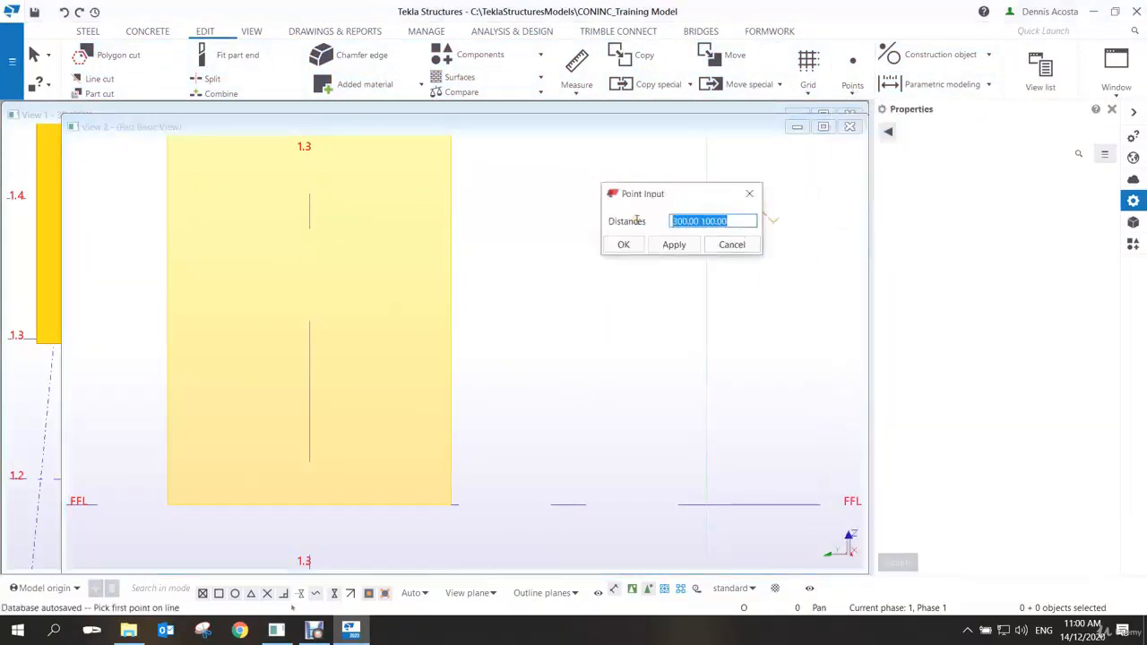
text(100)
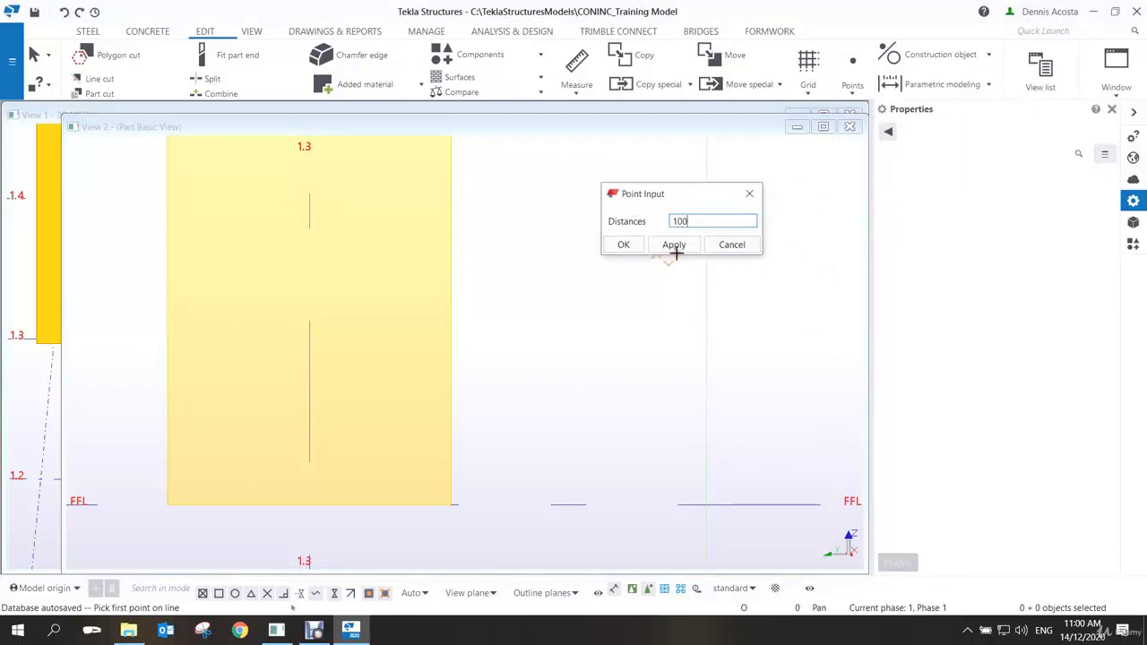
click(676, 250)
click(619, 504)
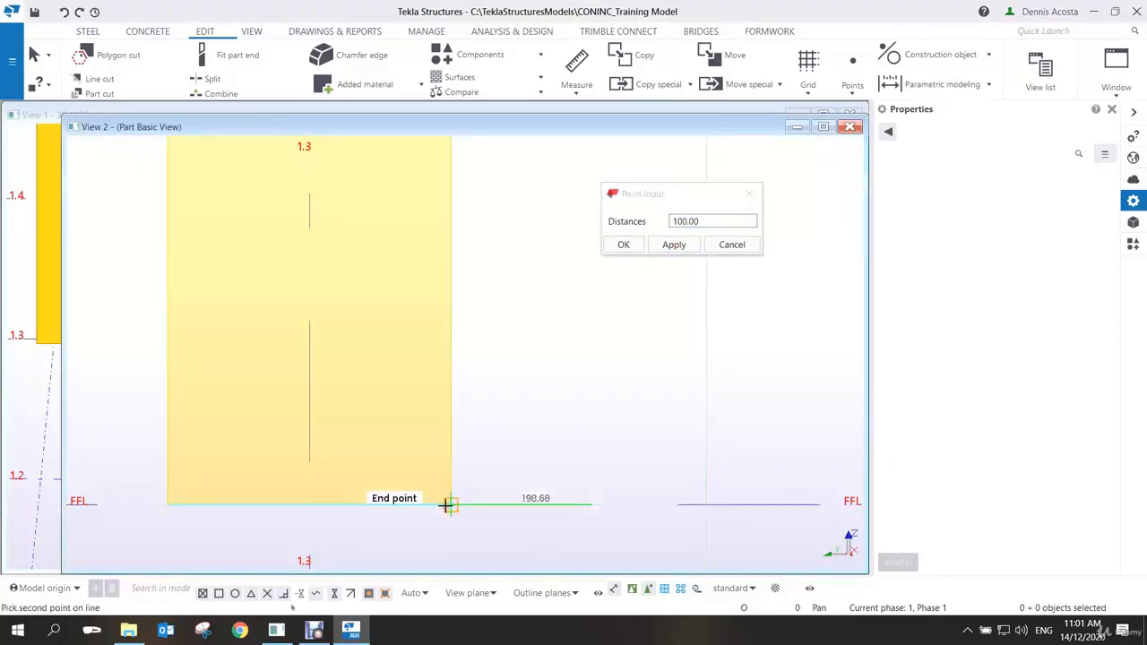
click(449, 505)
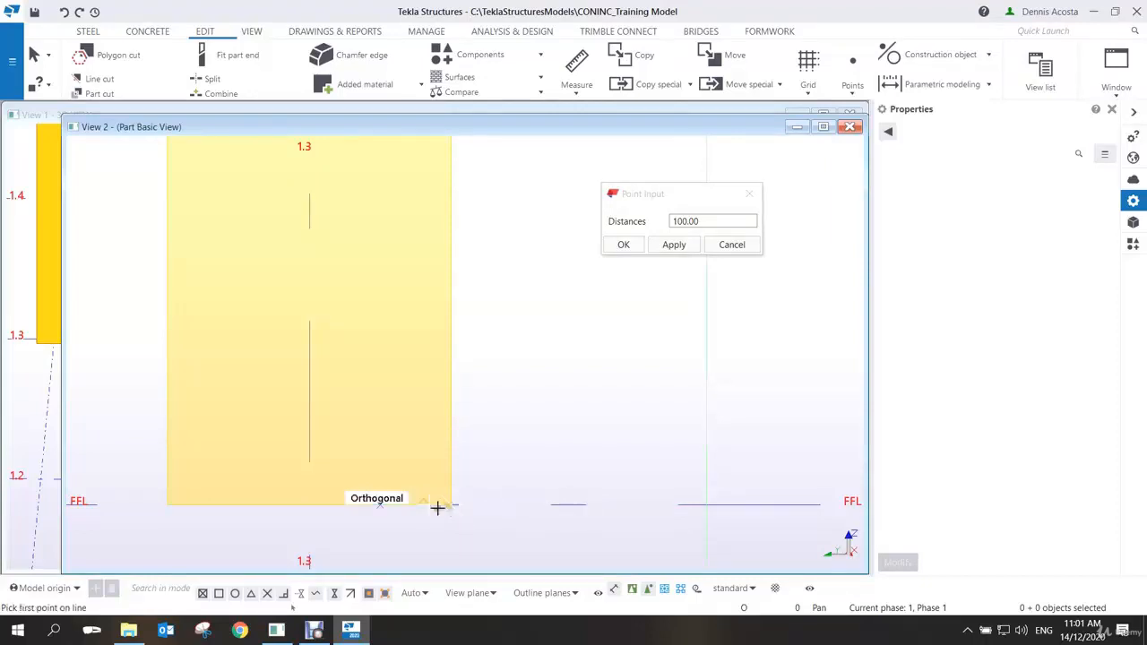
right_click(505, 479)
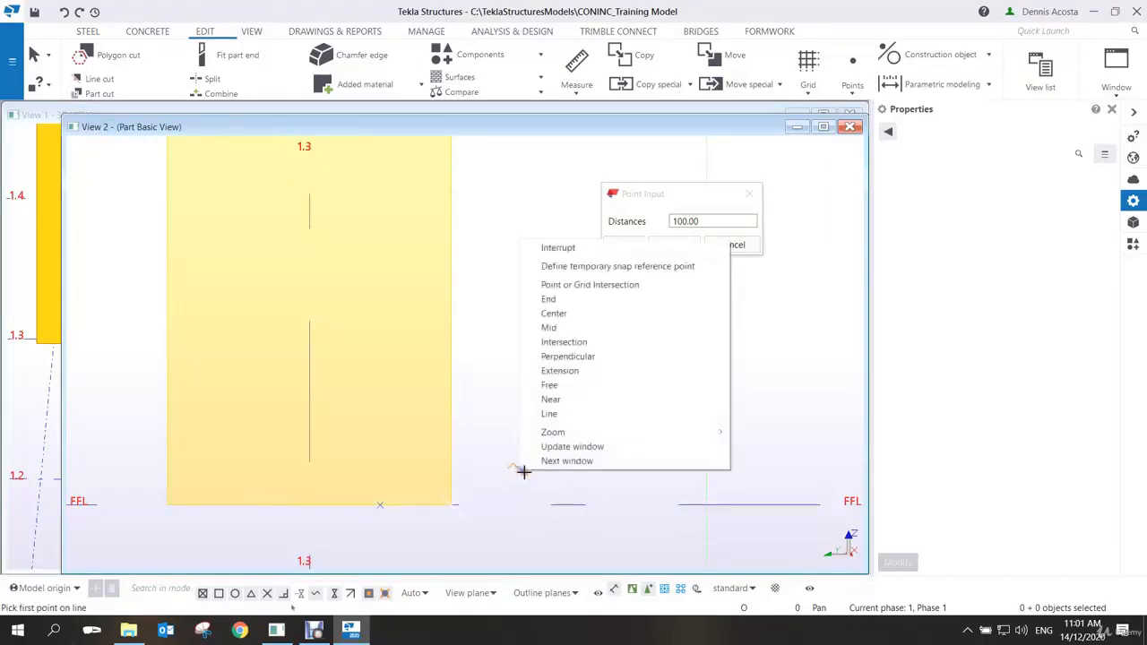
click(587, 264)
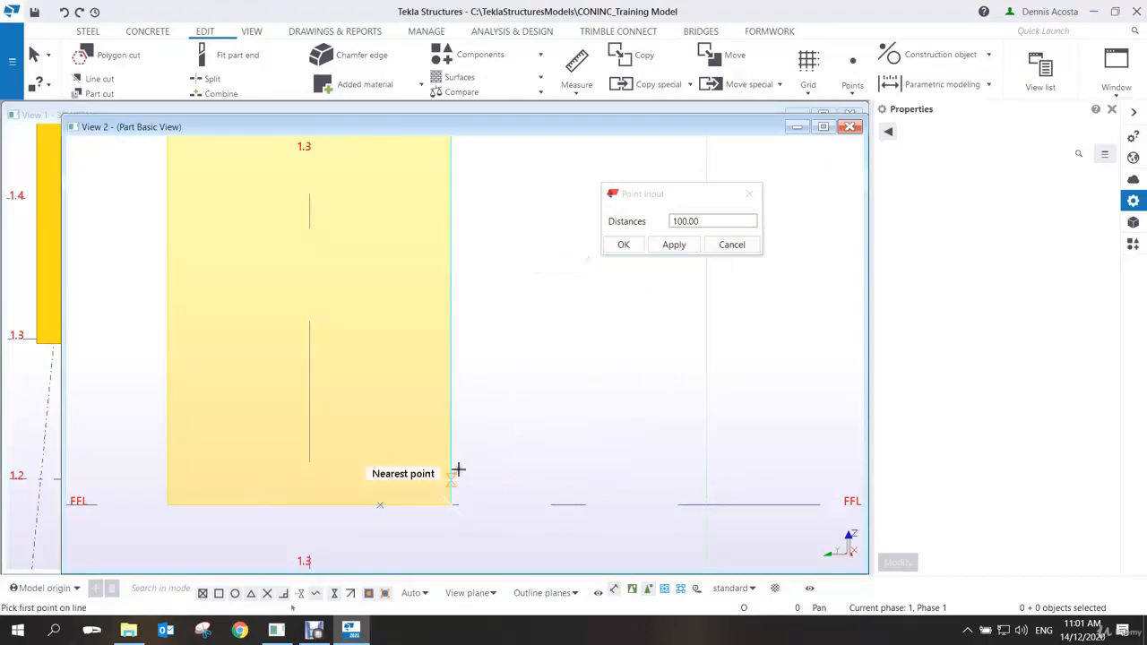
Start creating points parallel to two points, with the distances set to 300 and 100 mm
click(852, 90)
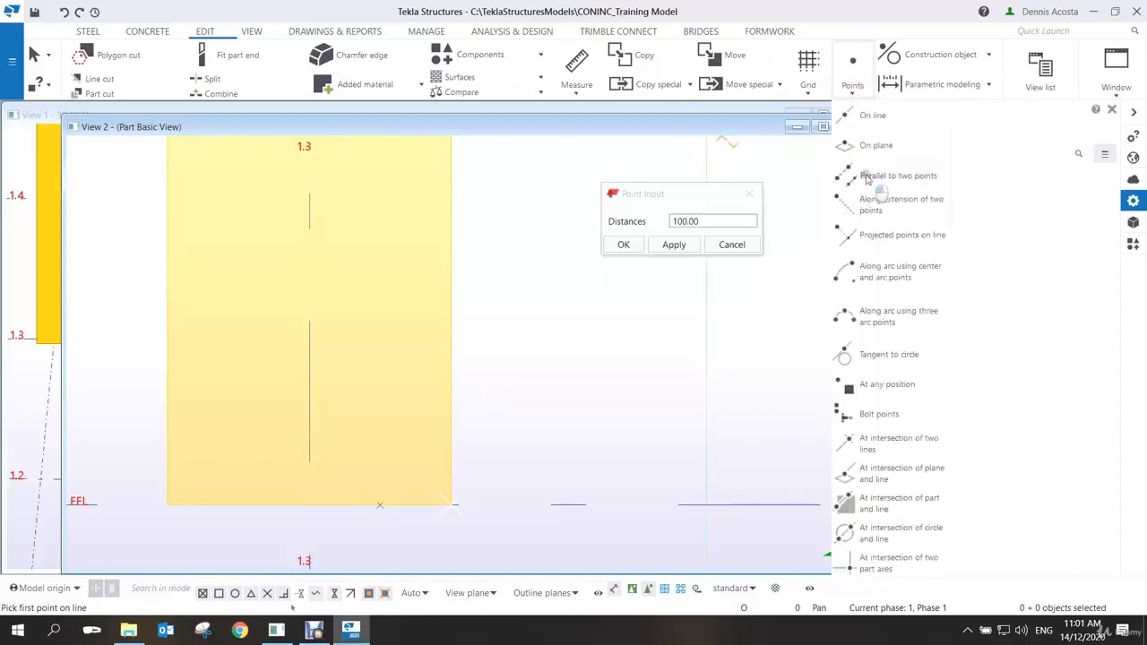
click(866, 177)
double_click(697, 229)
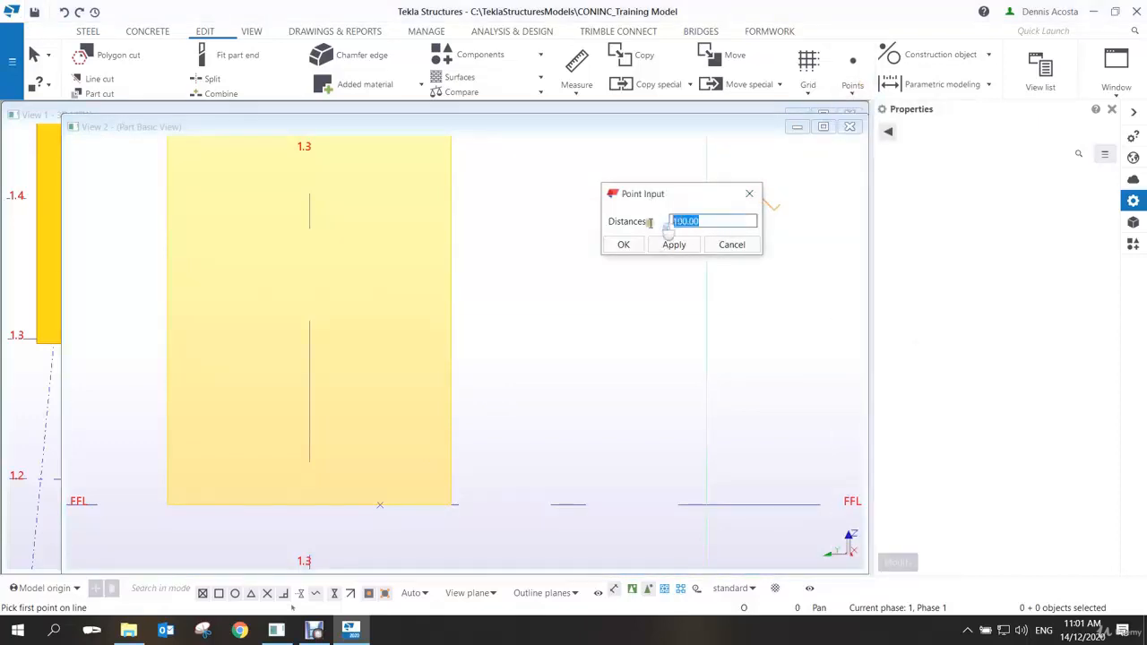
text(300)
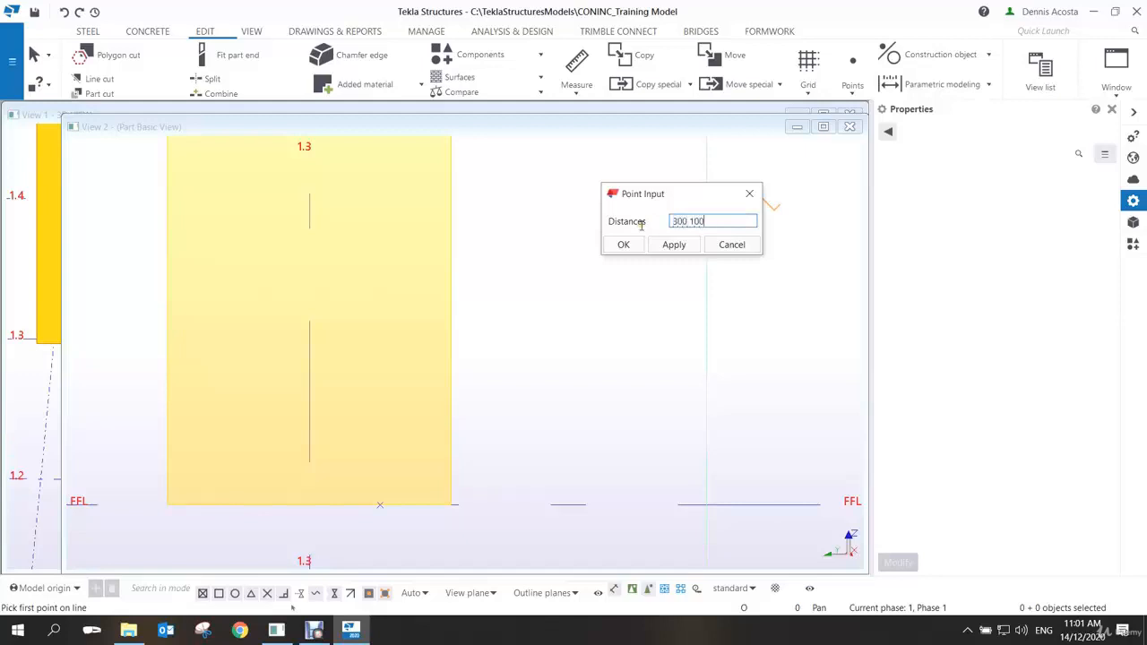
click(674, 244)
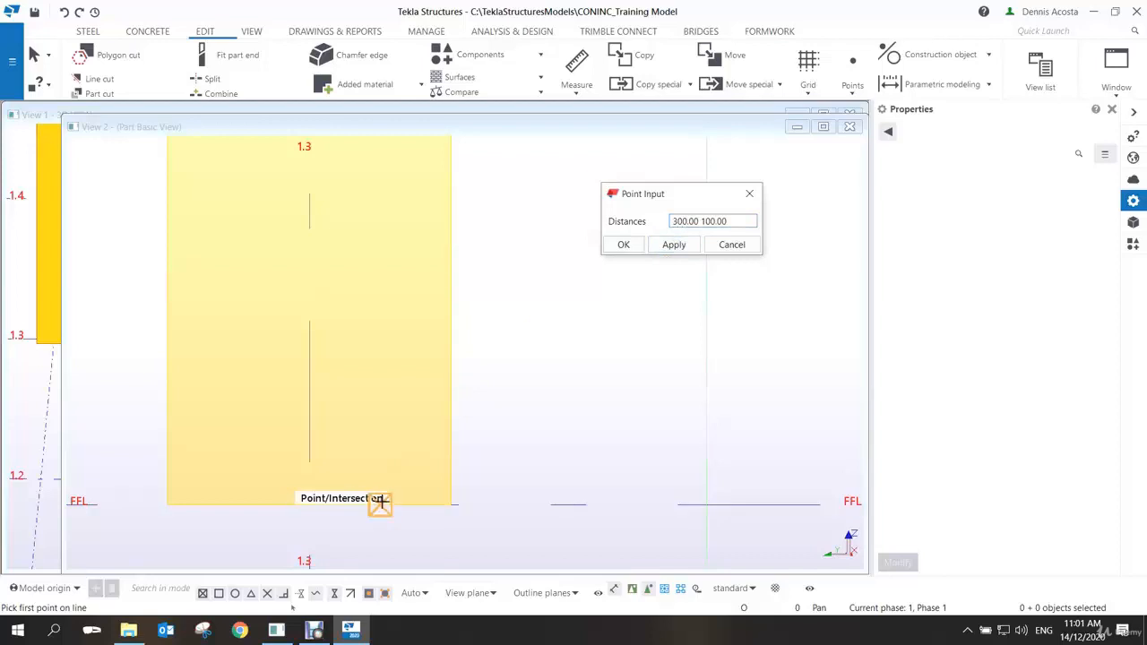
Try creating the parallel points from the column's lower right corner to a free position beside the column, and undo them
click(451, 505)
right_click(520, 410)
click(520, 410)
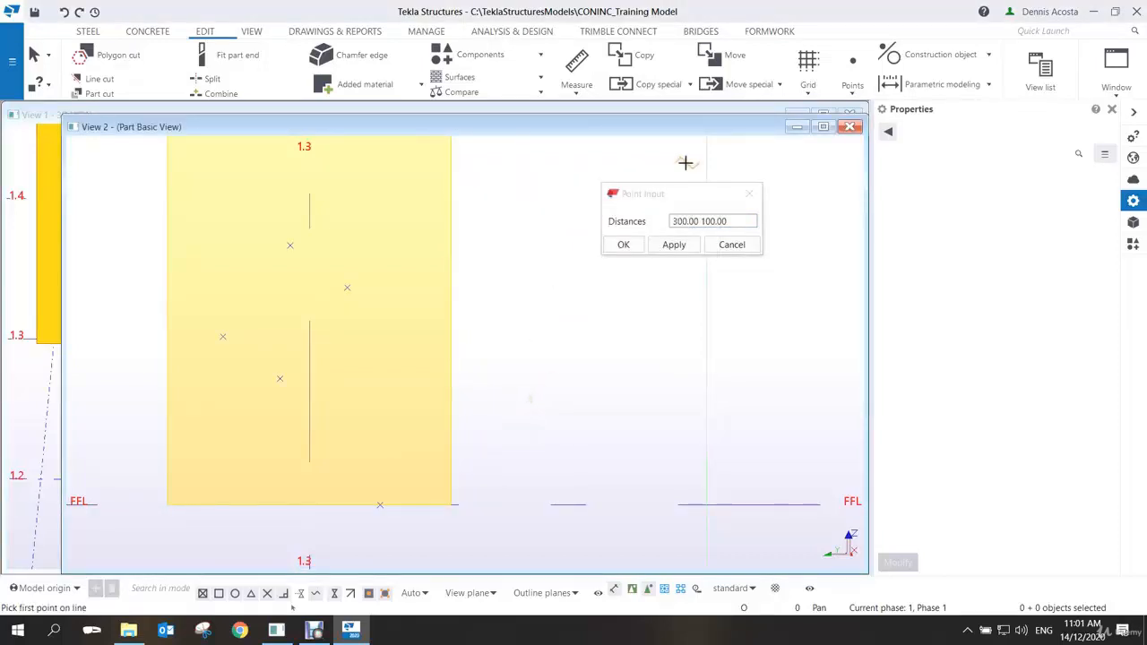
middle_drag(538, 267, 532, 277)
key(ctrl+z)
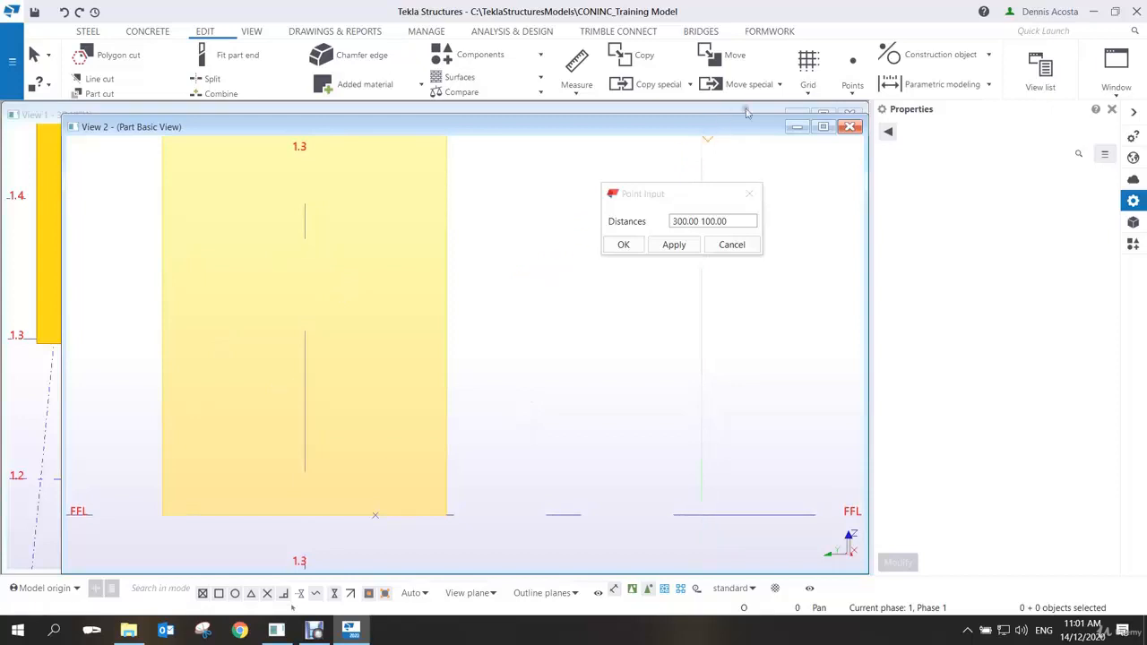
Create parallel points 300 mm and a further 100 mm above the line from the inner base point to the column's lower right corner
click(852, 85)
click(850, 176)
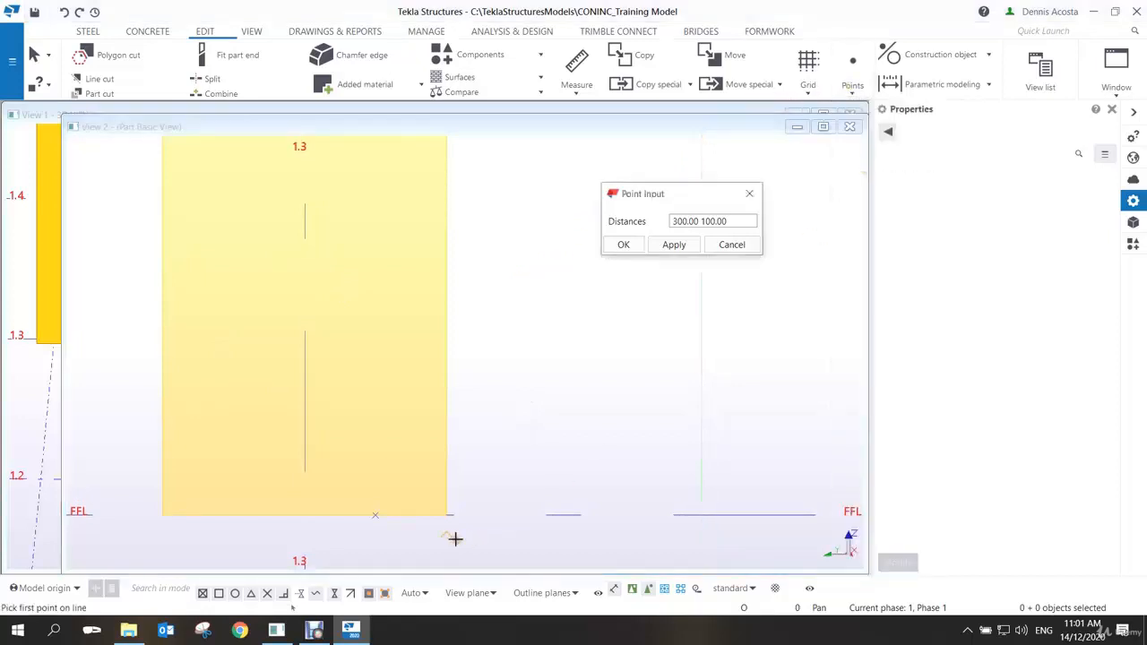
click(378, 516)
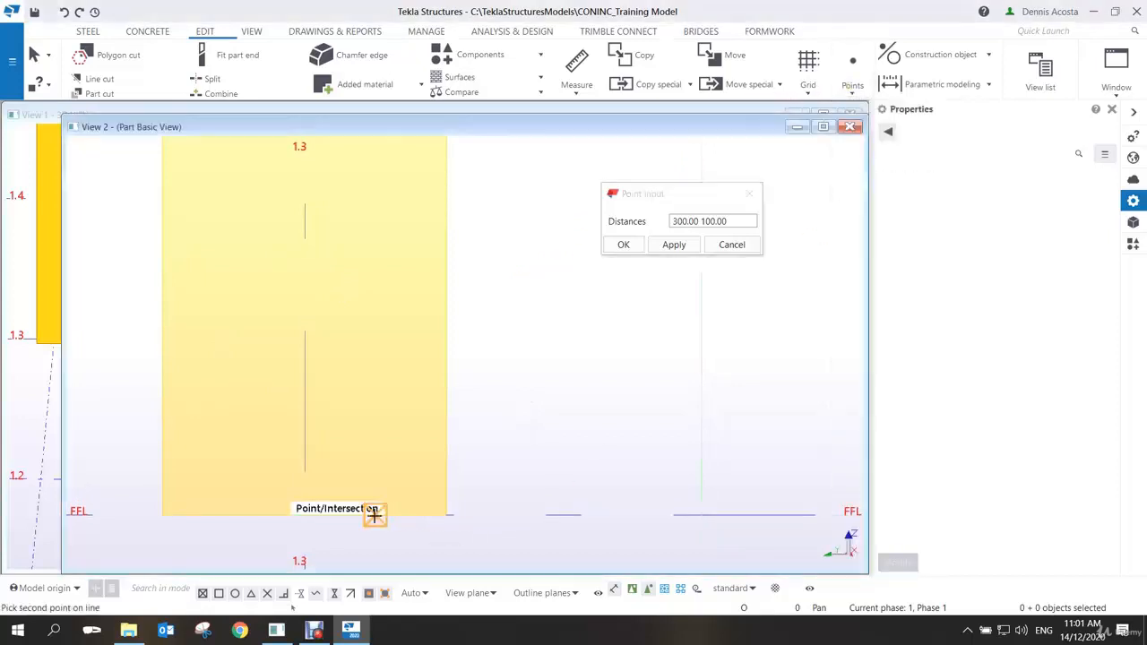
click(446, 516)
right_click(517, 281)
click(538, 291)
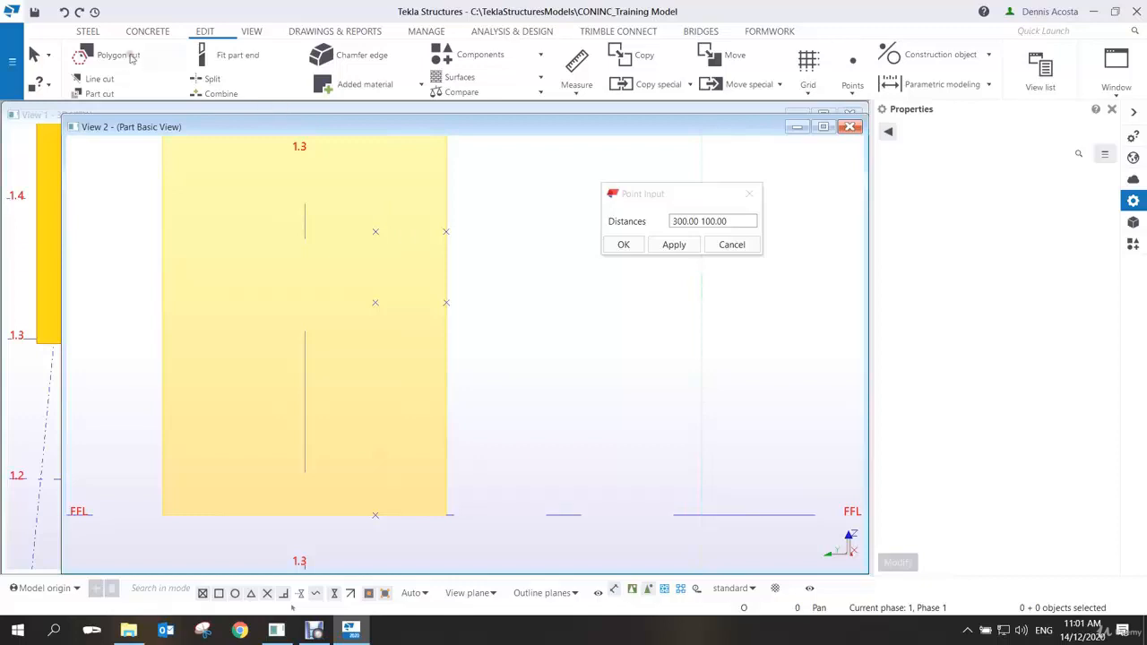
Model a PD50*3 steel polybeam through the inner base point, the inner 300 mm point and the upper point on the column's edge
click(86, 32)
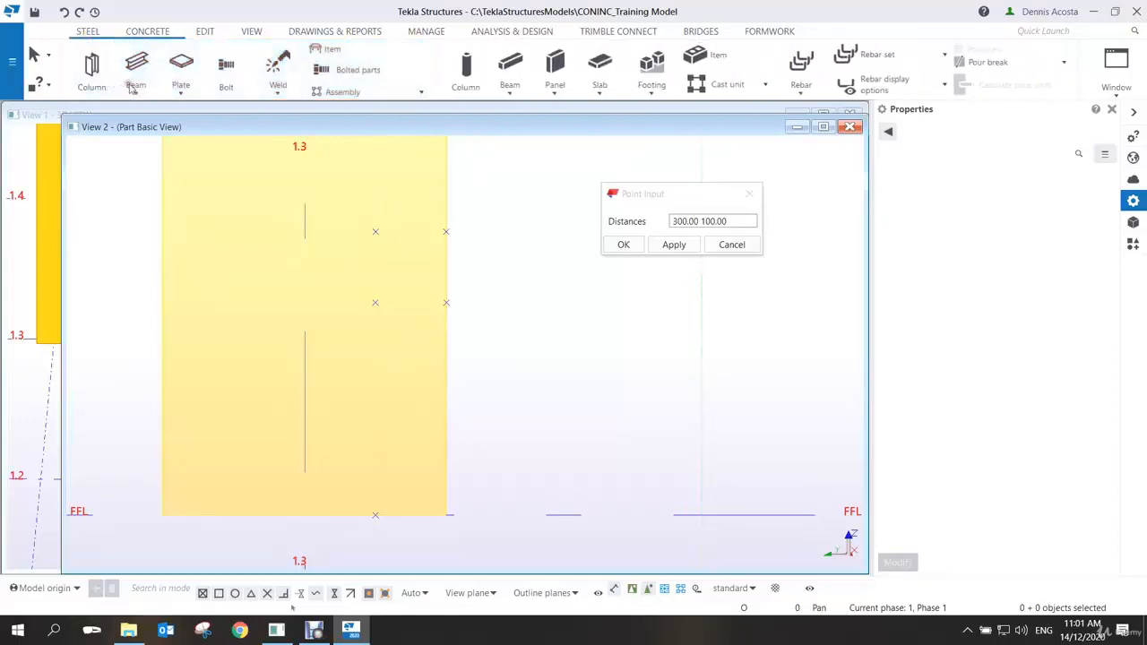
click(136, 87)
click(160, 141)
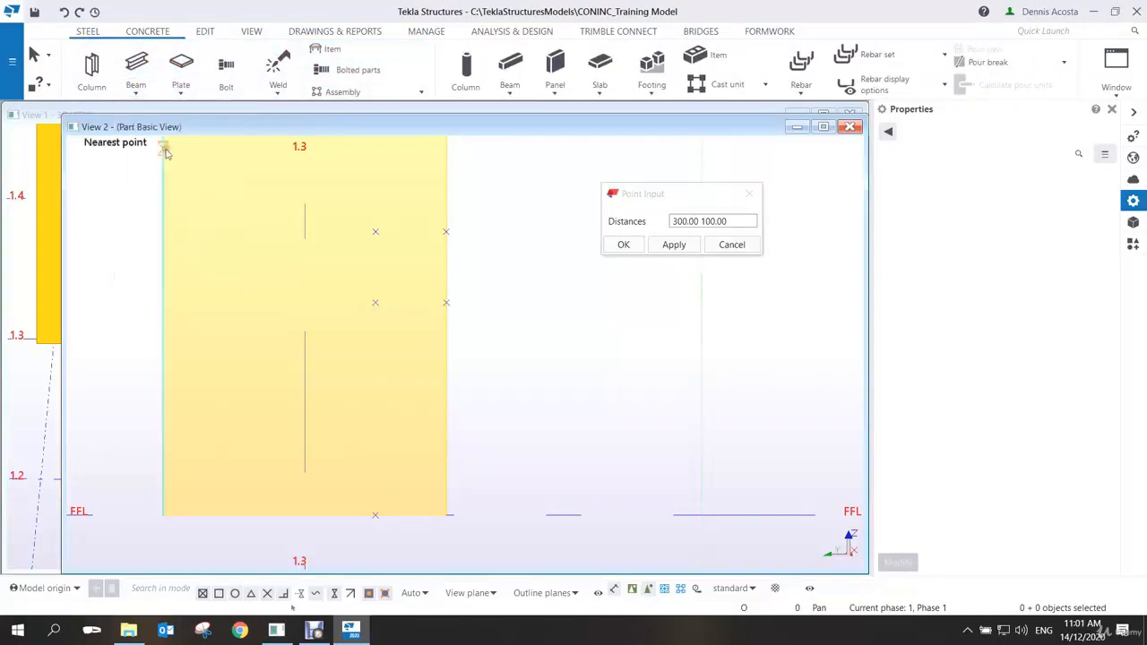
click(371, 515)
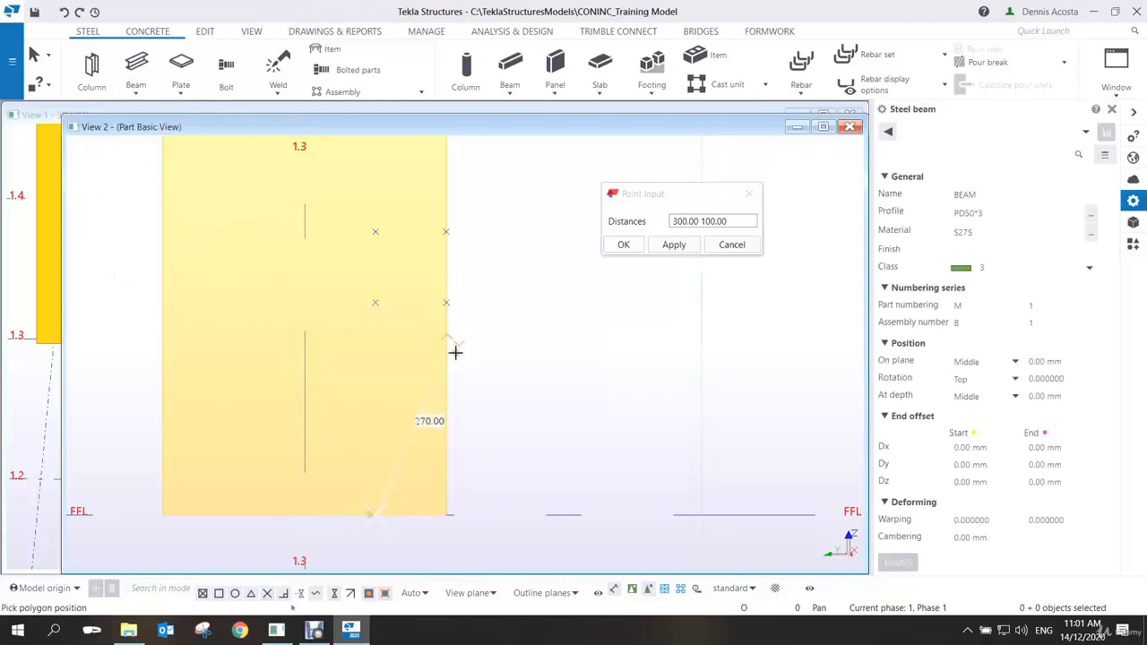
click(376, 303)
click(445, 231)
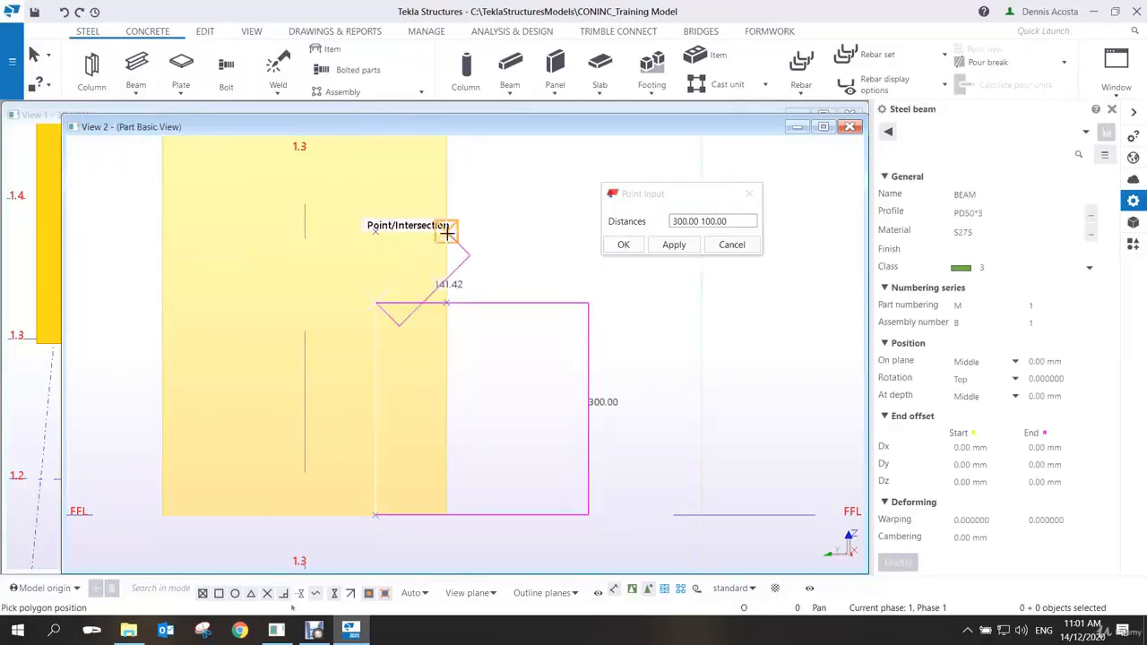
middle_click(518, 194)
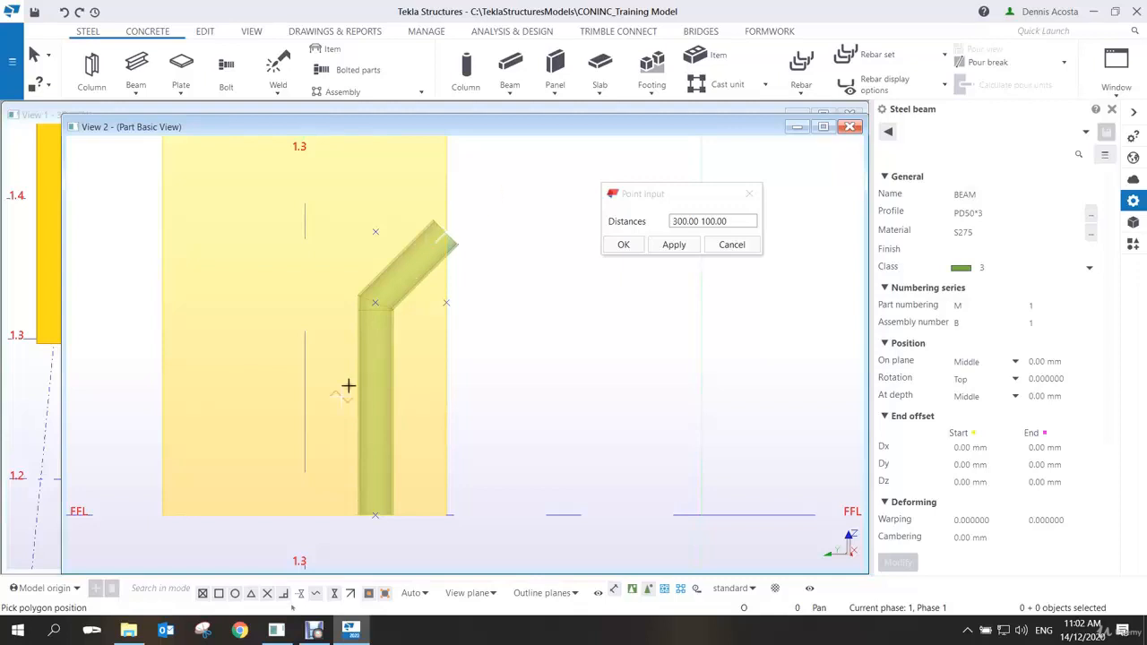
click(314, 631)
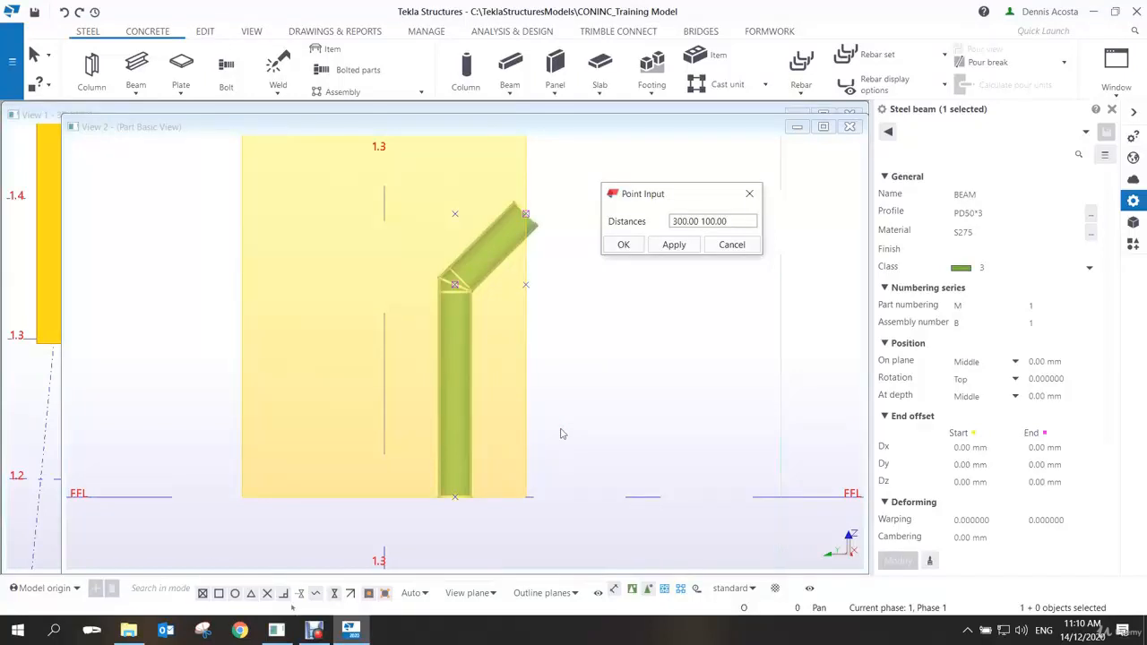
right_click(574, 238)
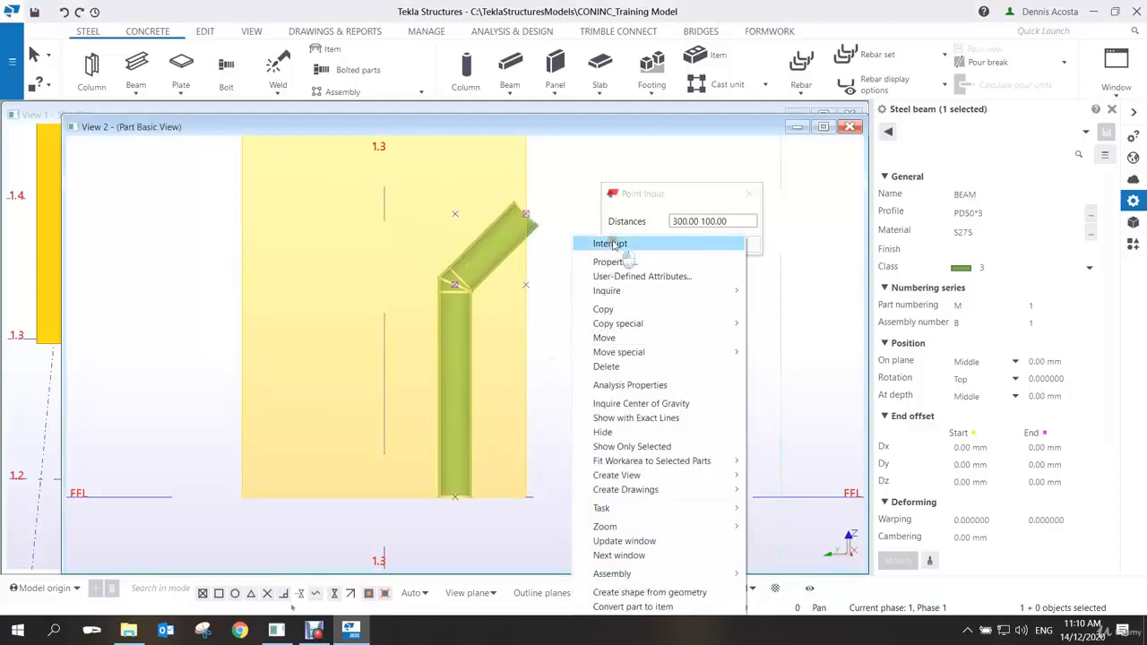
click(613, 244)
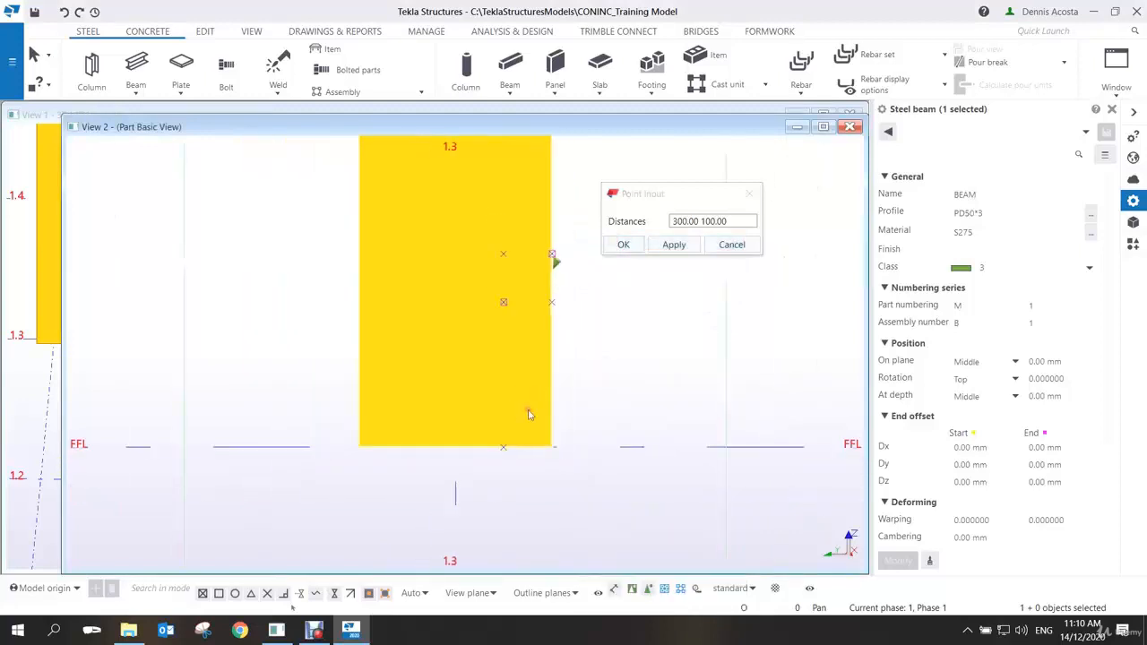
Apply a part cut to the concrete column at its underside, using the PD50*3 polybeam as the cutting part
ctrl+middle_drag(529, 413, 523, 335)
scroll(515, 417, up, 6)
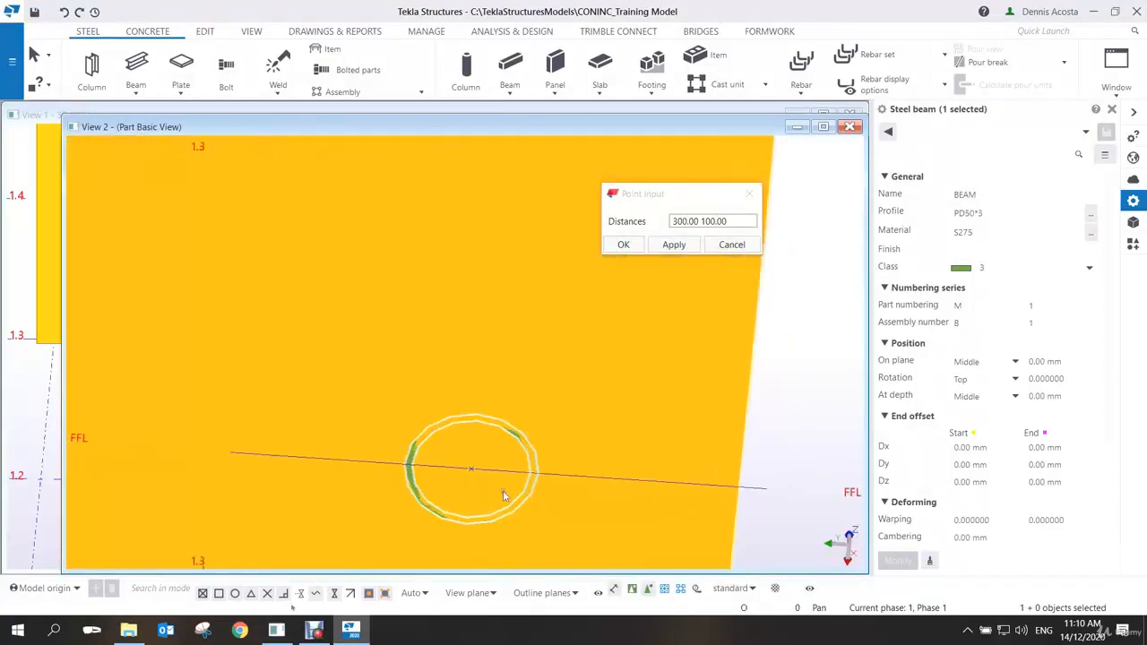
middle_drag(503, 495, 508, 414)
scroll(508, 414, up, 4)
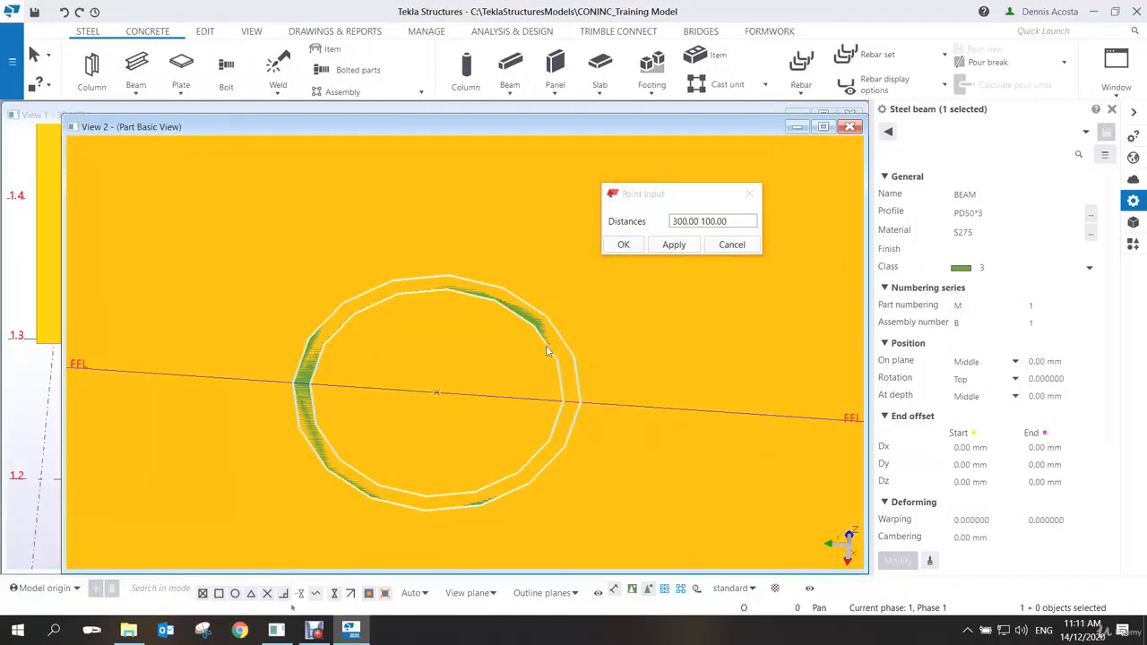
scroll(542, 359, down, 5)
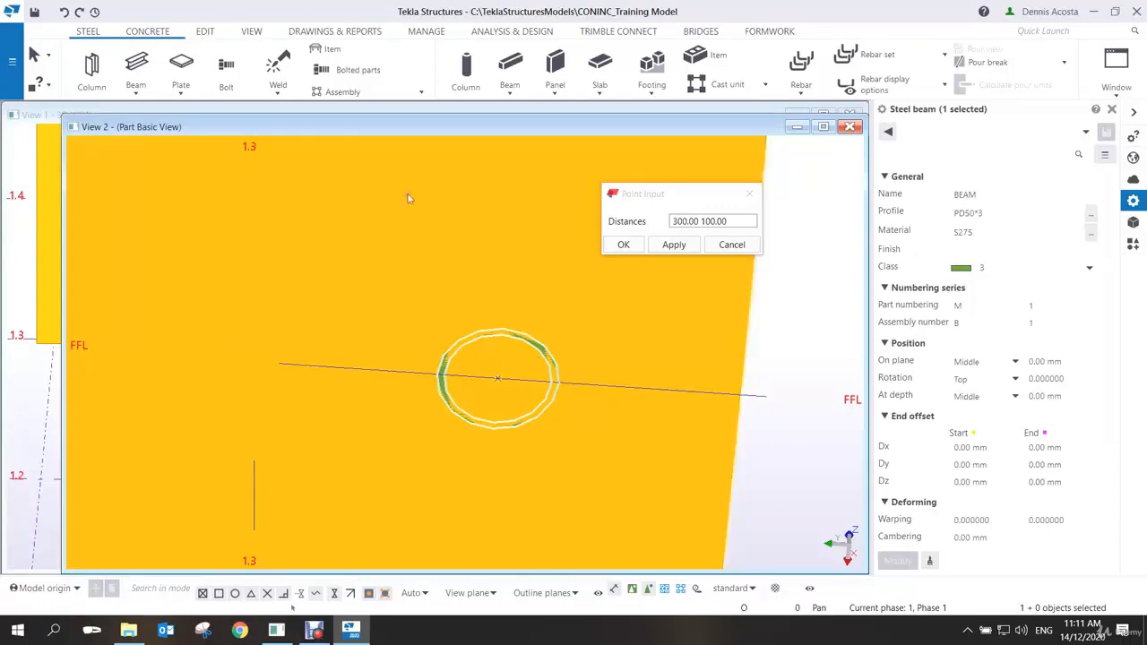
click(204, 31)
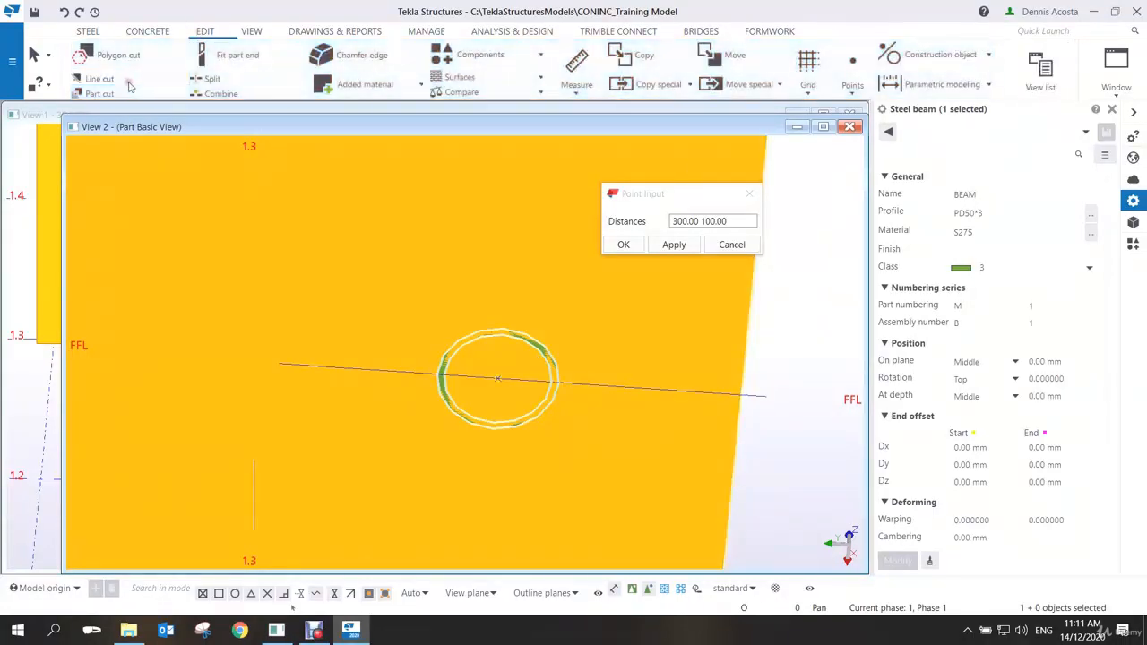
click(120, 95)
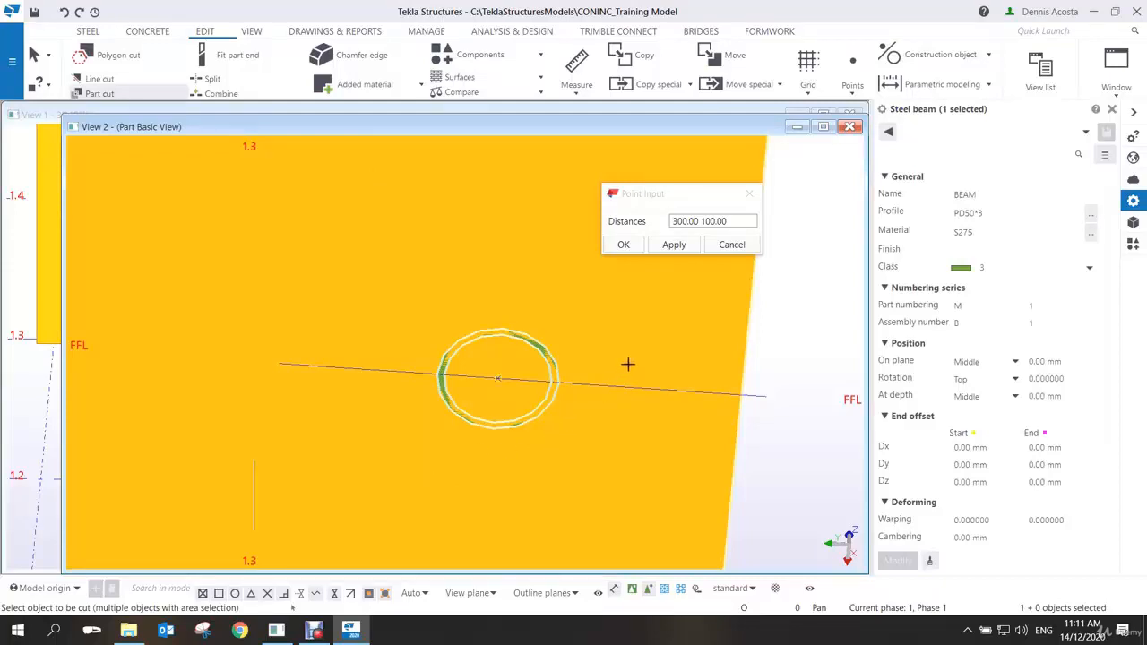
scroll(629, 364, down, 3)
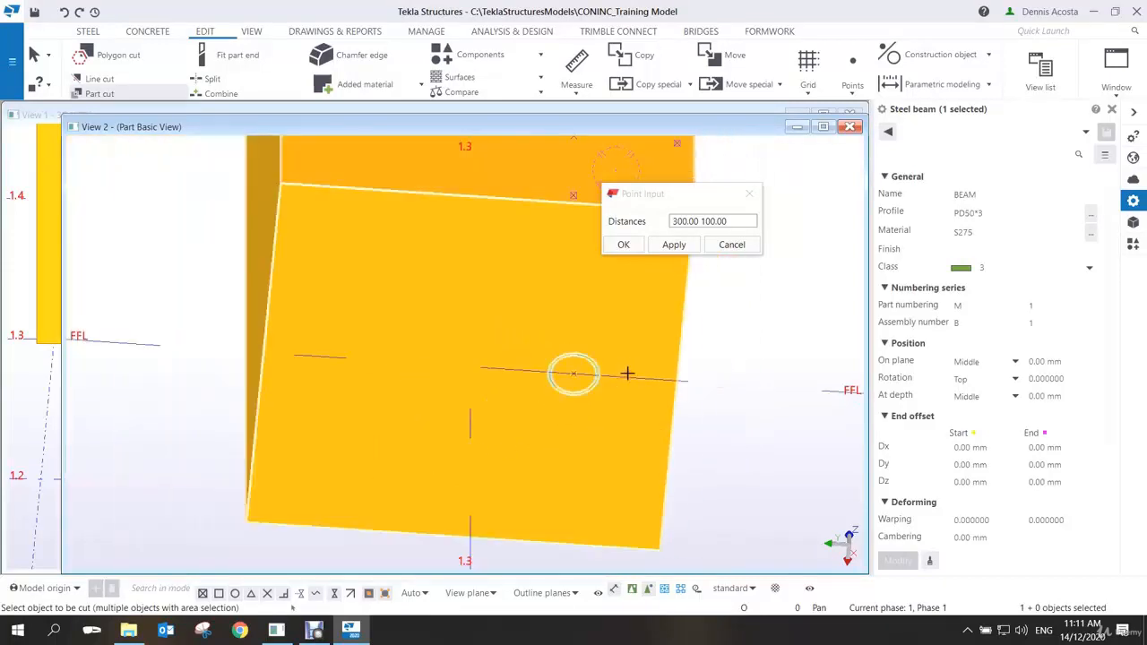
click(653, 317)
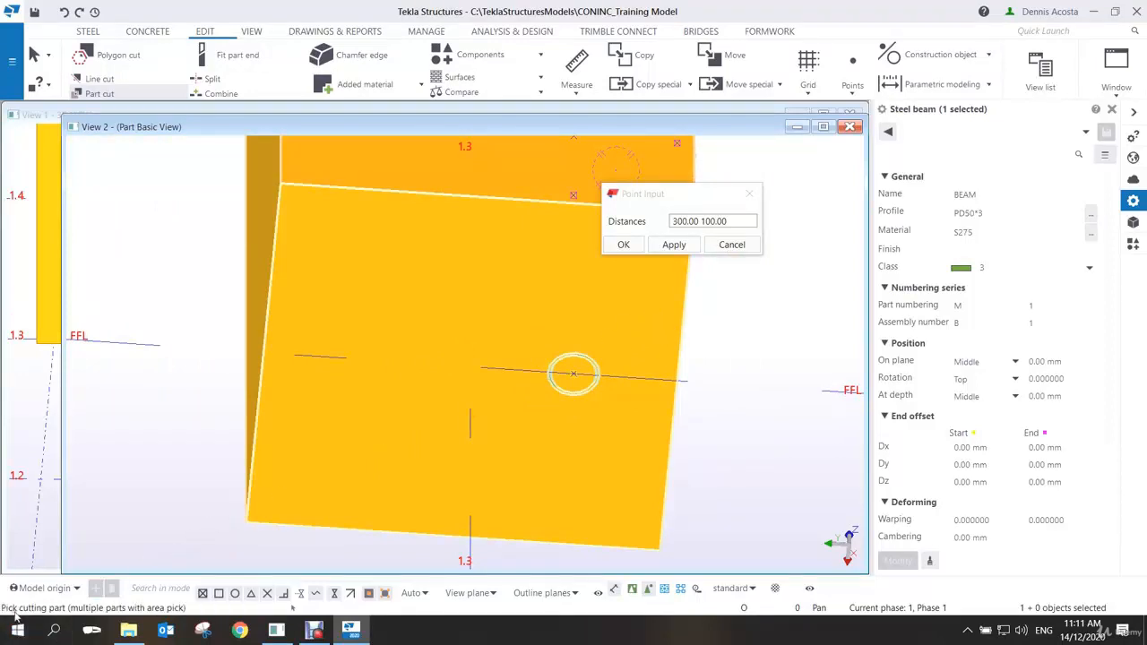
scroll(592, 359, up, 4)
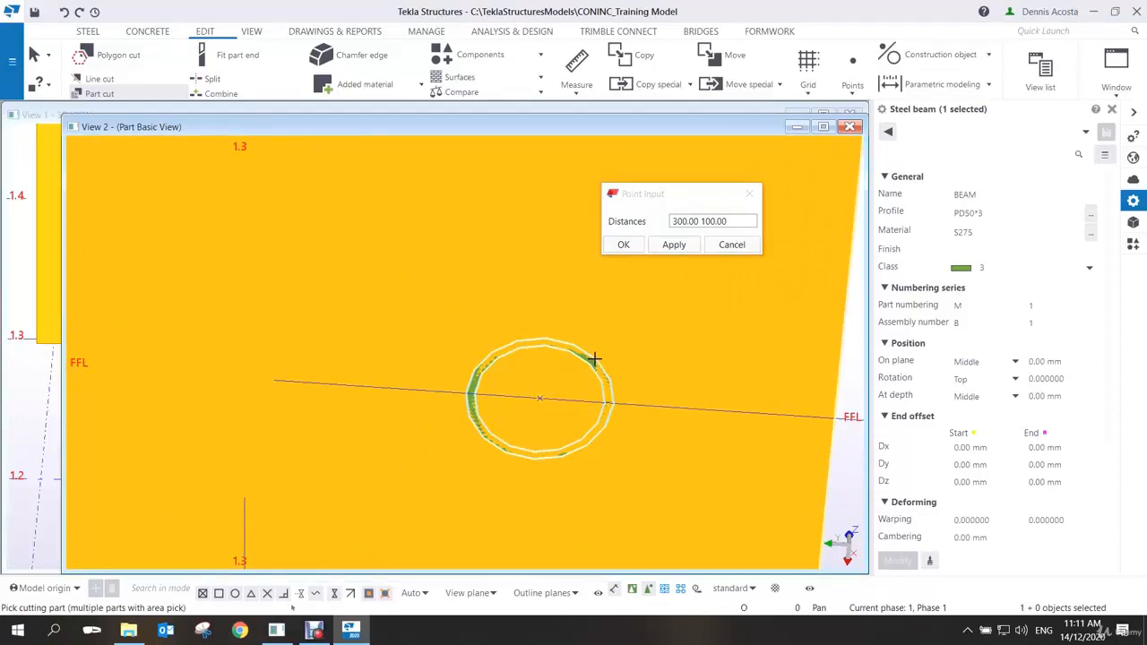
click(595, 359)
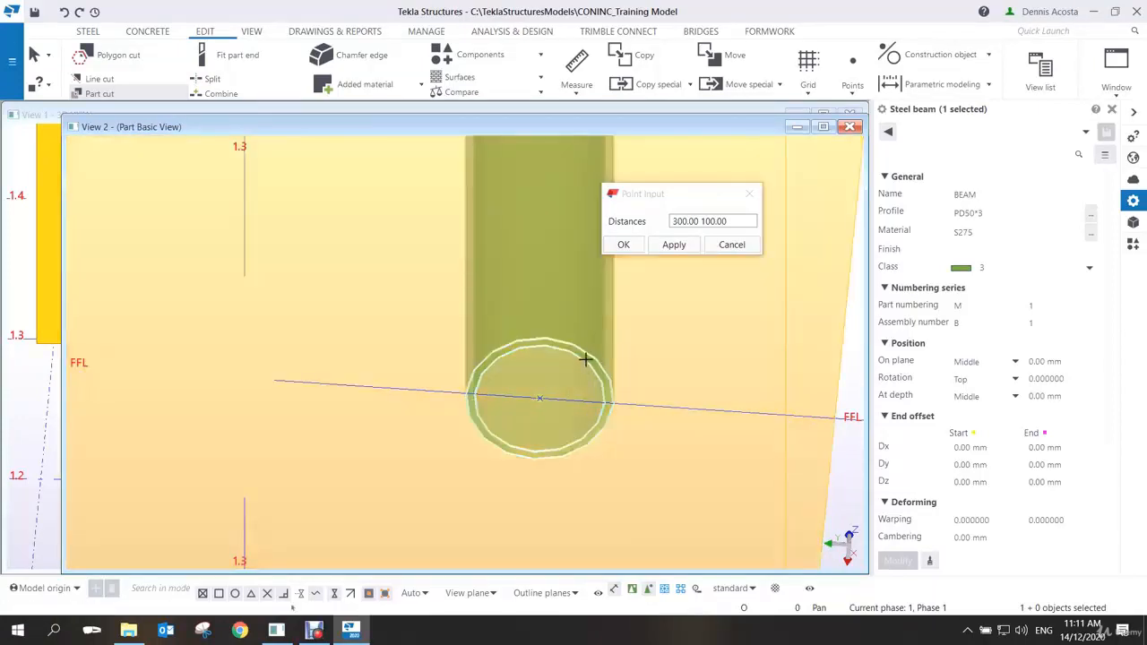
Restart the part cut, picking the concrete column as the object to cut and the PD50*3 polybeam as the cutting part
scroll(615, 360, down, 2)
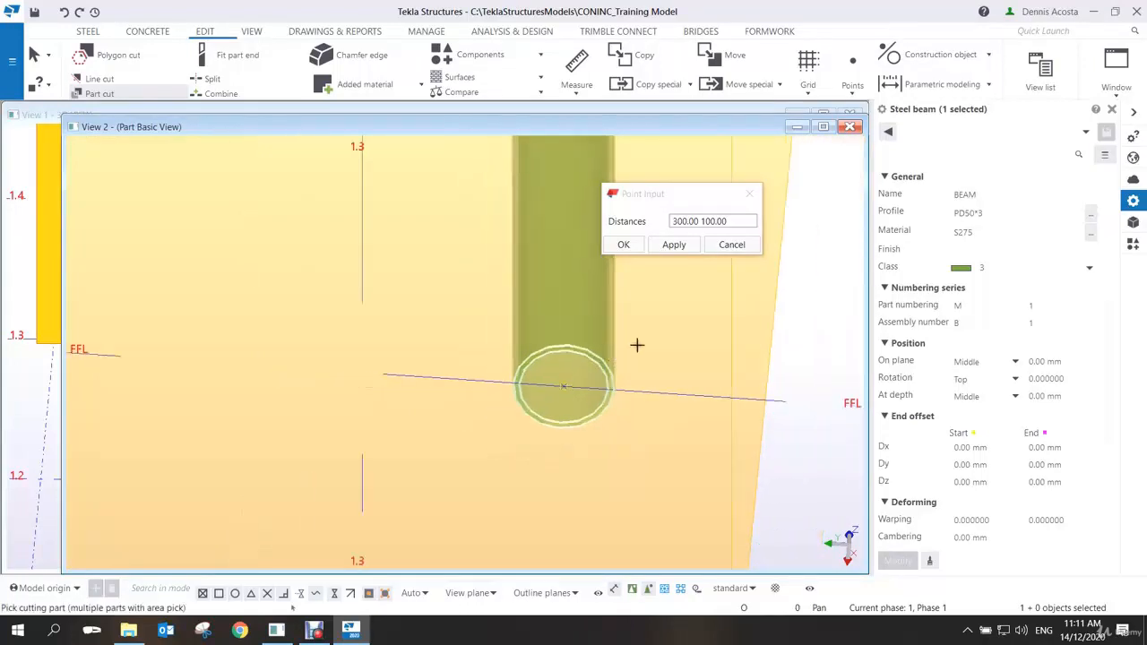
key(Escape)
scroll(617, 355, down, 2)
click(635, 375)
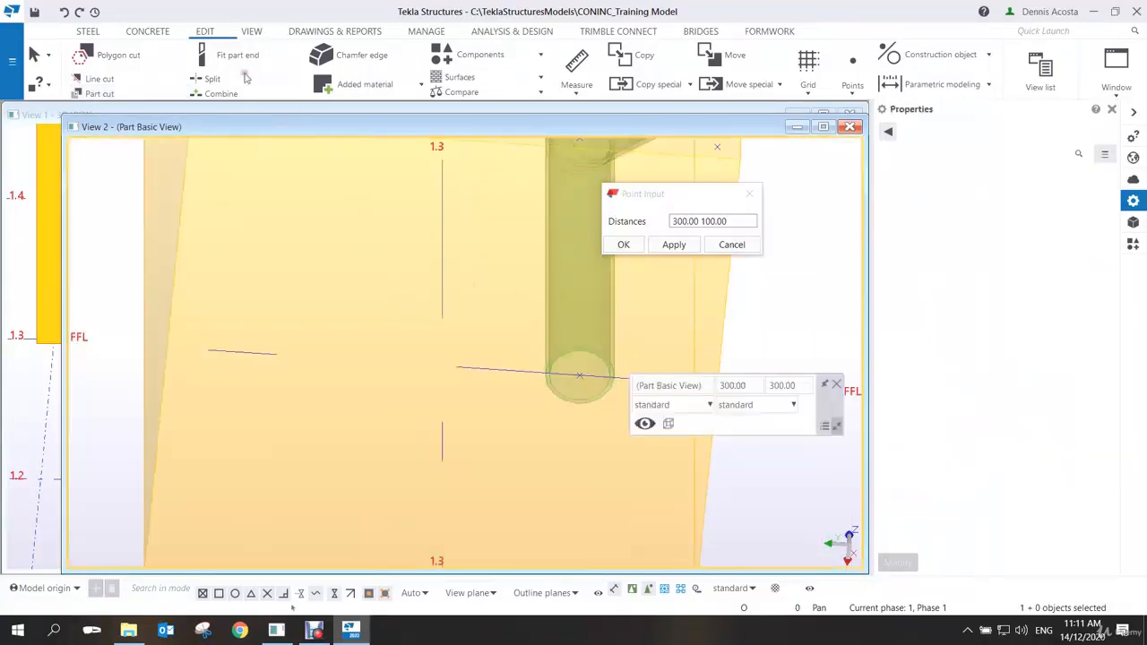
click(103, 93)
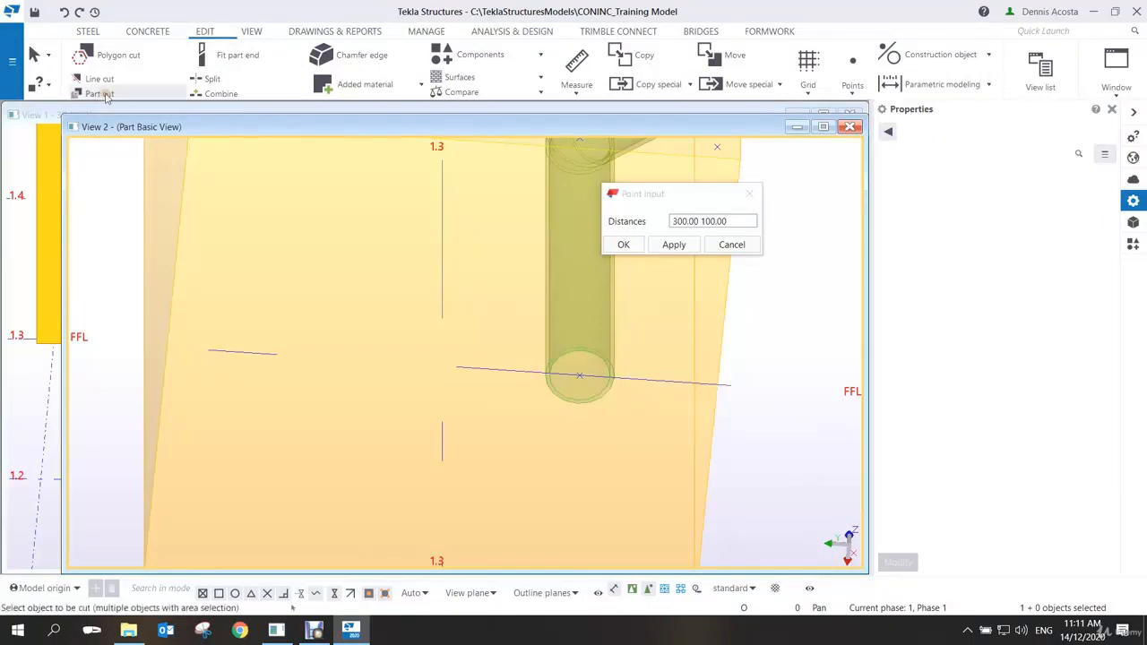
click(698, 337)
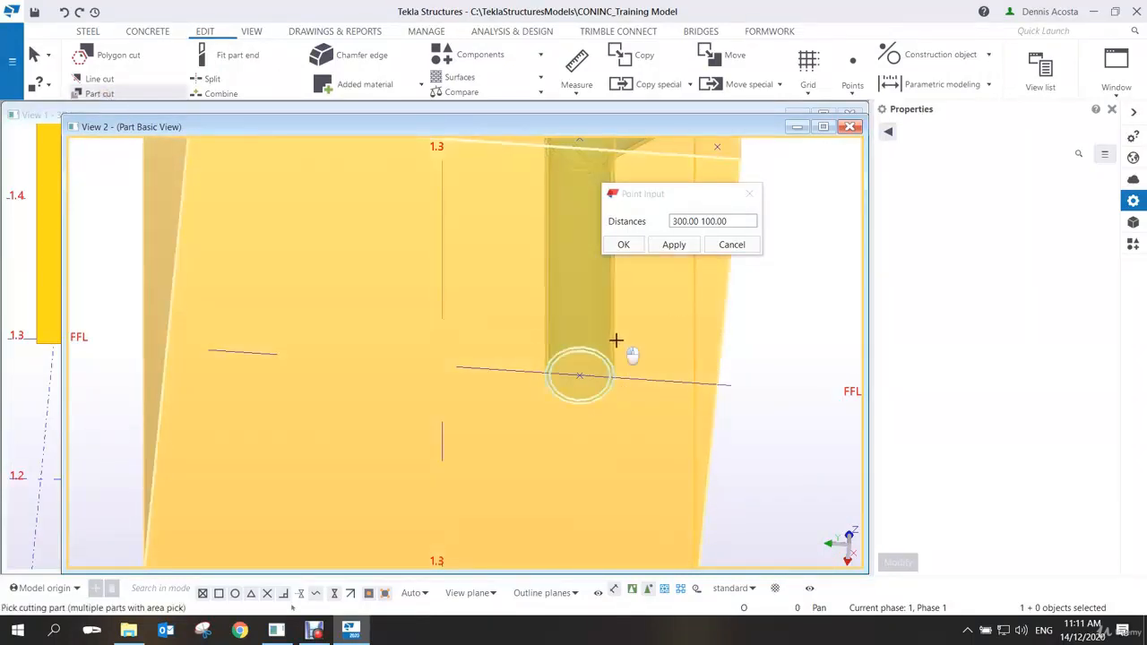
click(625, 348)
right_click(671, 295)
click(695, 295)
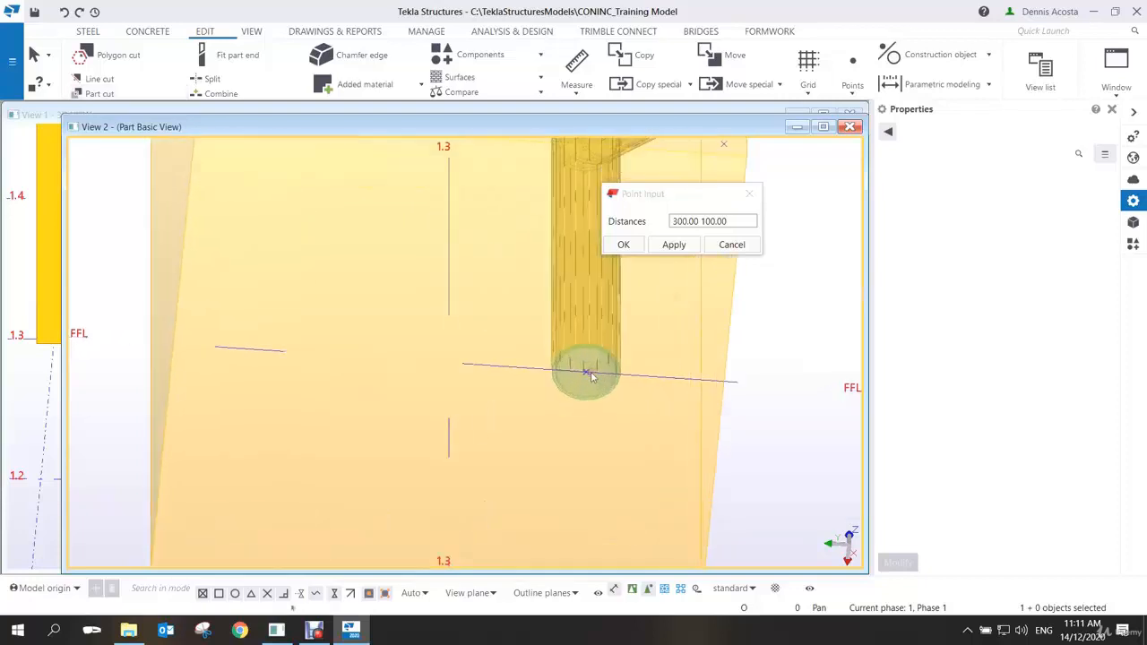
Hide the PD50*3 polybeam inside the opening in the column's underside
scroll(592, 371, up, 4)
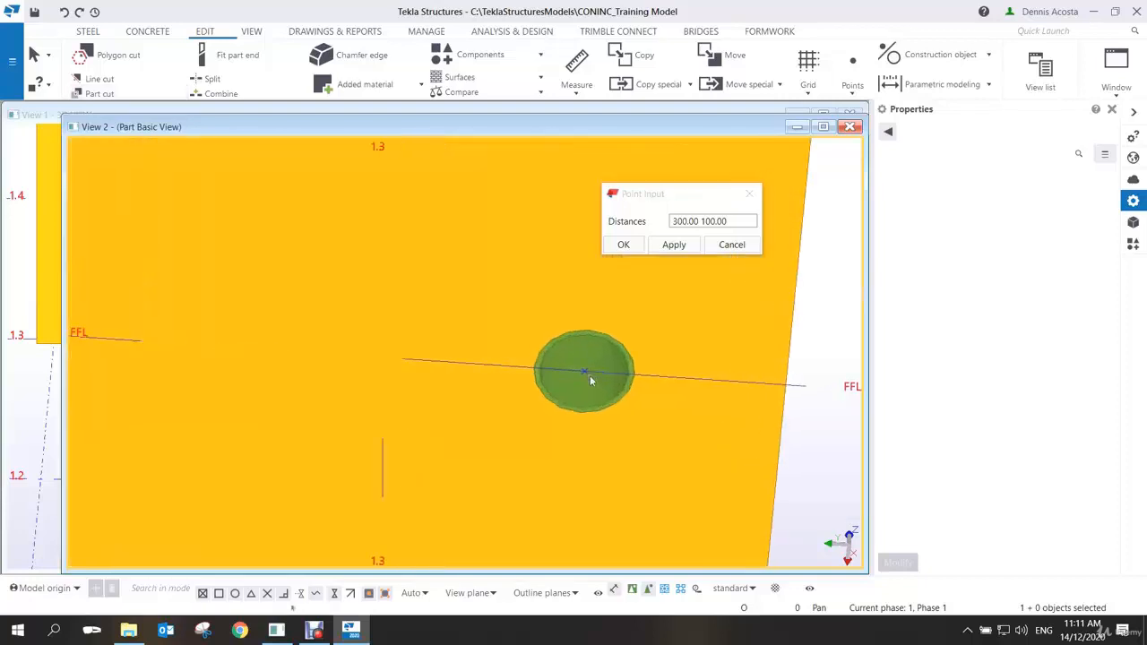
mouse_move(587, 334)
ctrl+middle_down()
mouse_move(561, 279)
mouse_move(547, 292)
mouse_move(602, 347)
ctrl+middle_up()
scroll(591, 366, up, 3)
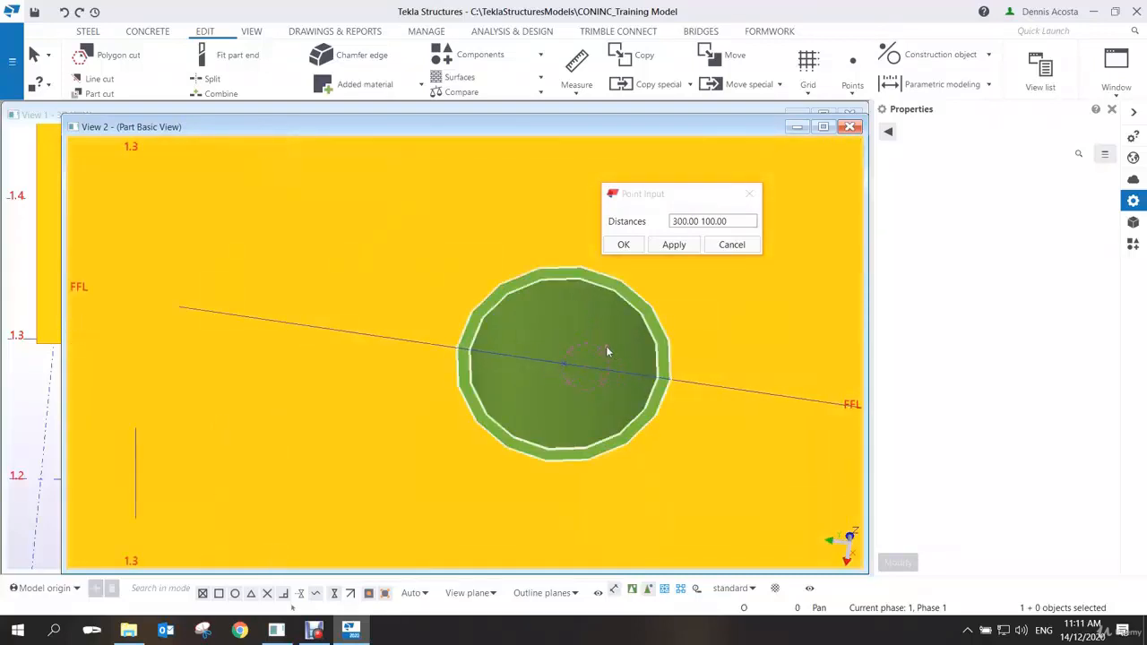
click(598, 330)
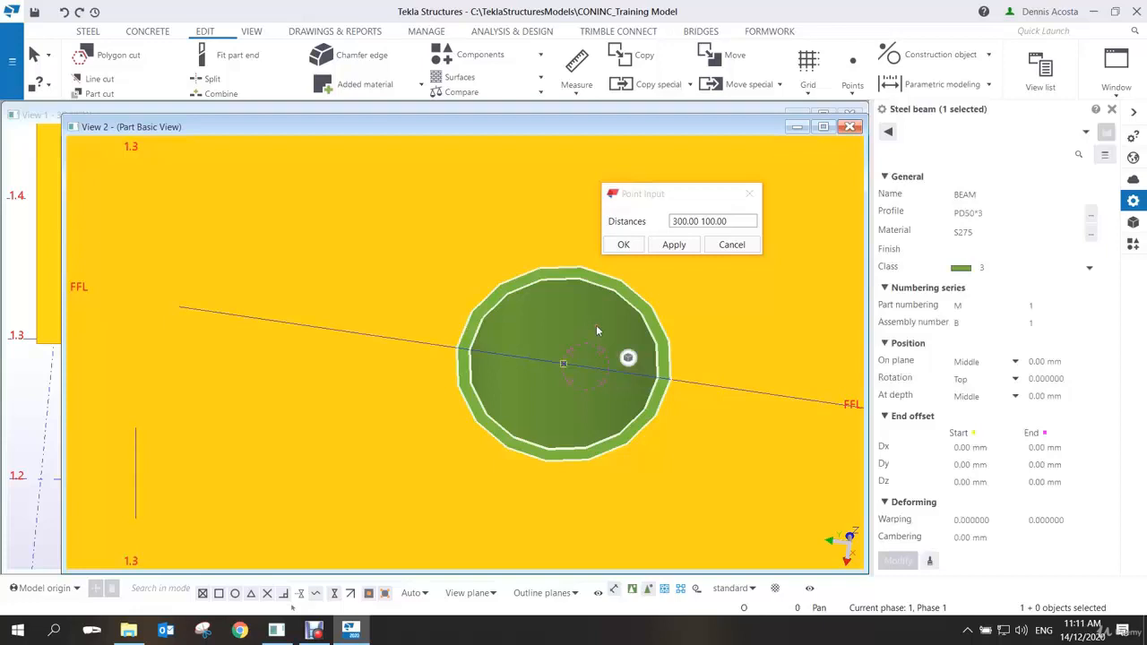
right_click(587, 315)
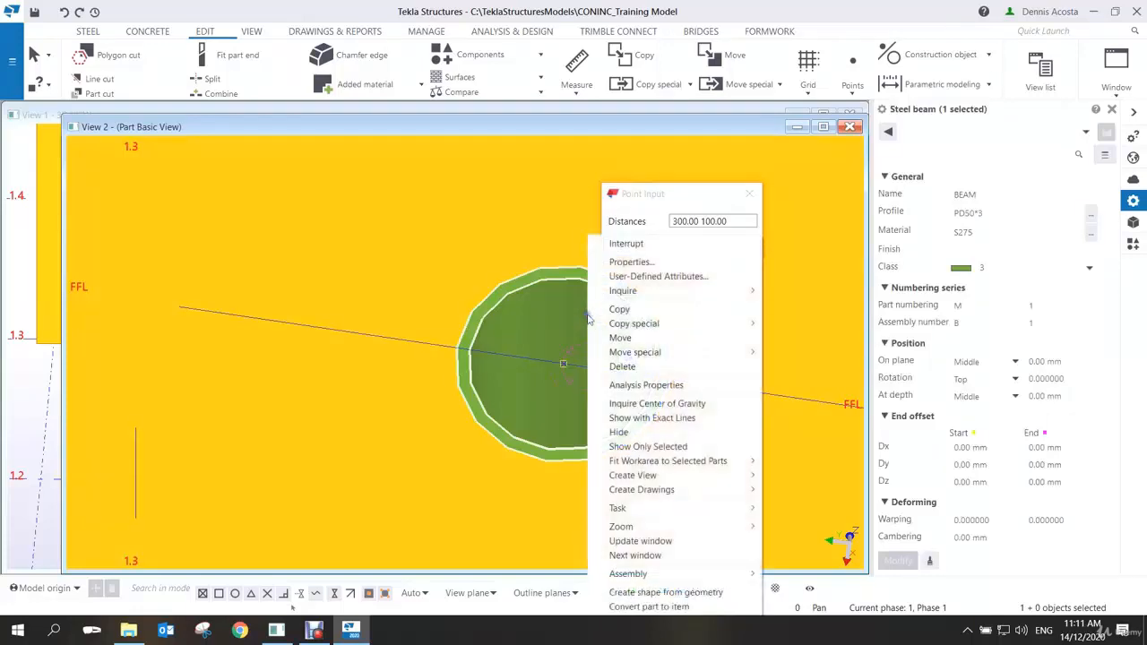
click(623, 433)
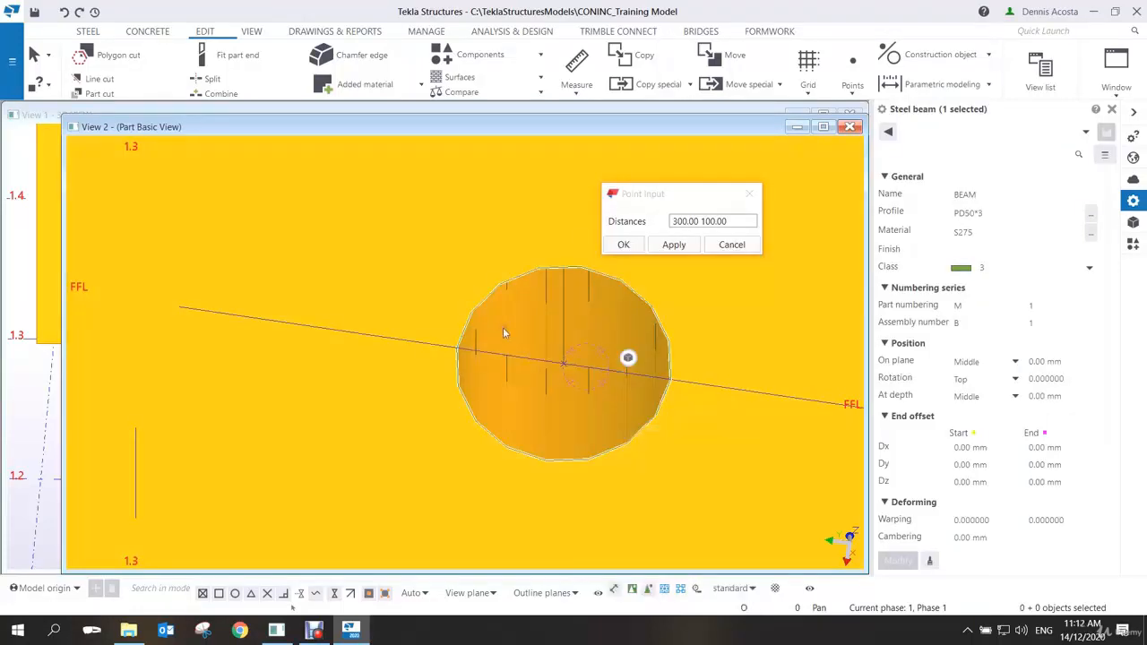
Set the profile of the steel beam cut in the column's underside to PD80*3
click(507, 315)
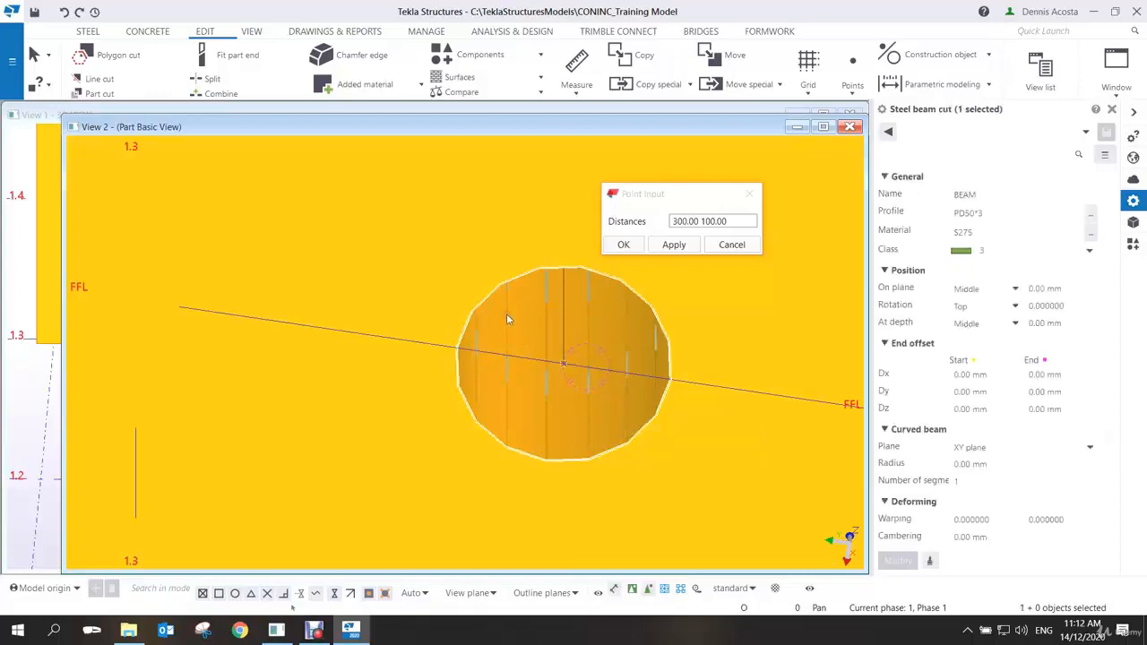
double_click(968, 213)
text(P80)
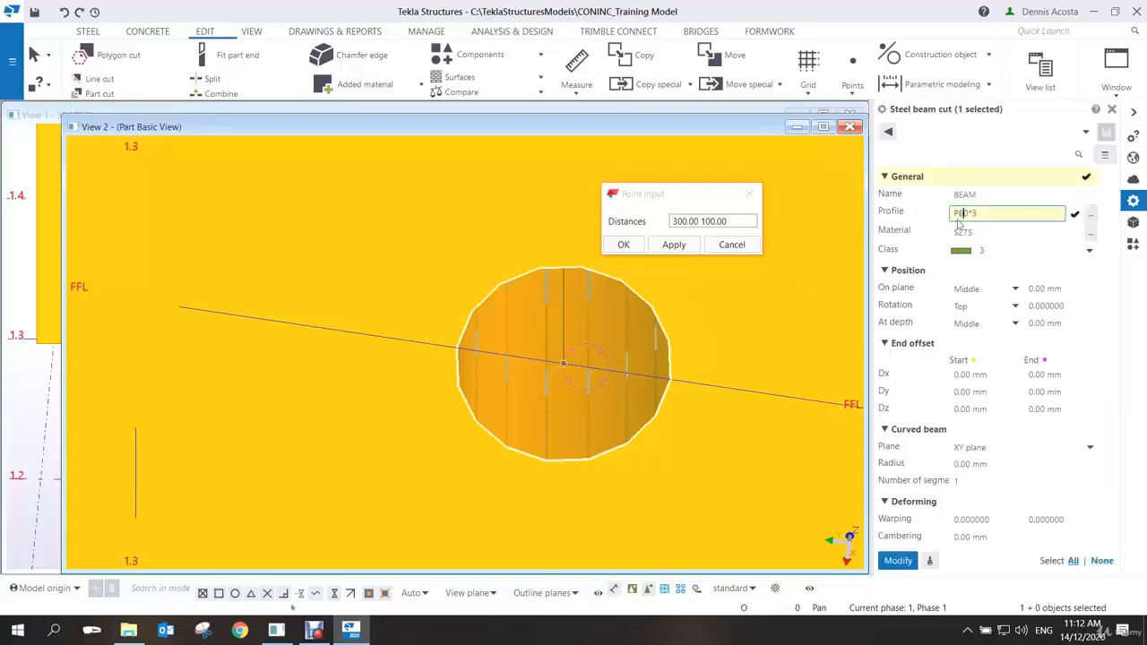
click(898, 561)
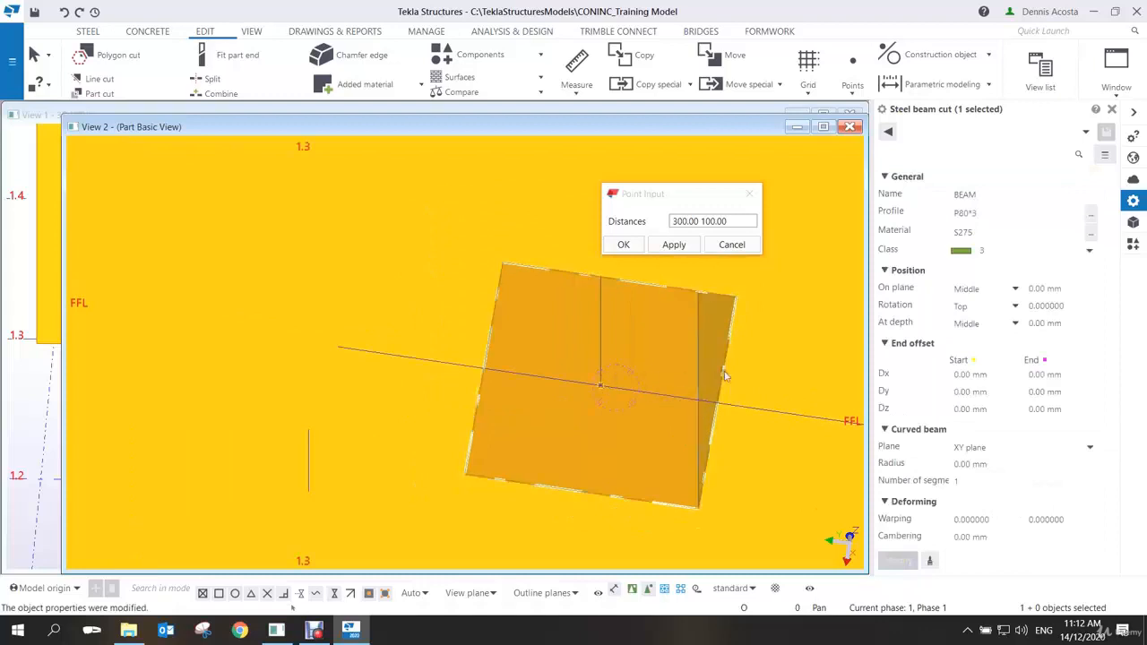
click(957, 214)
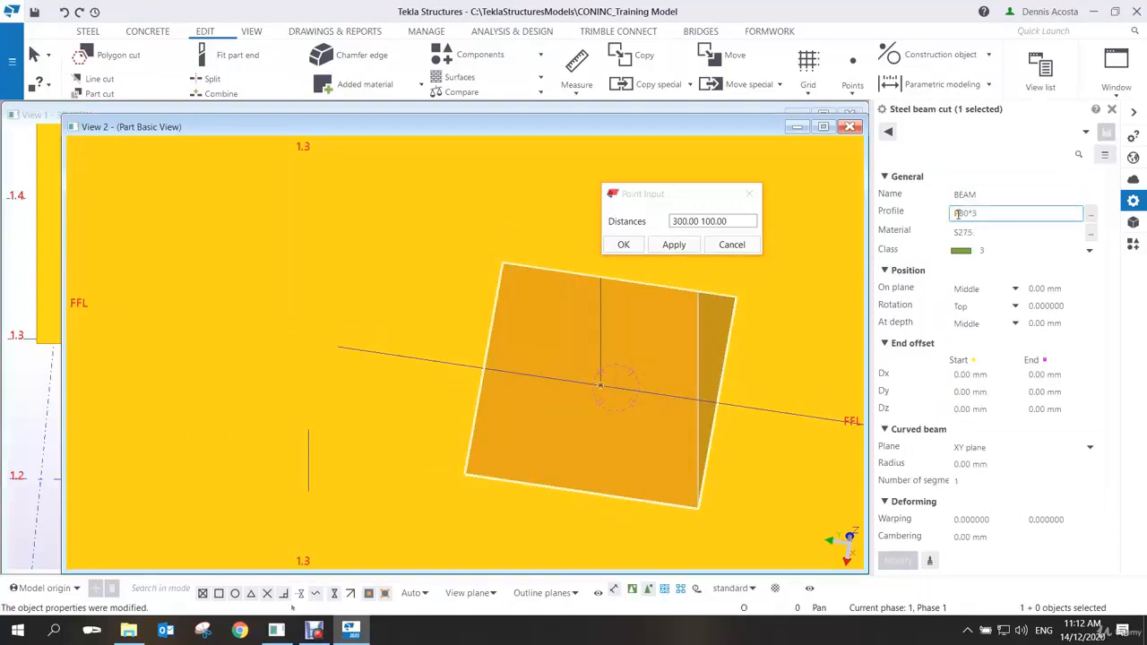
text(D)
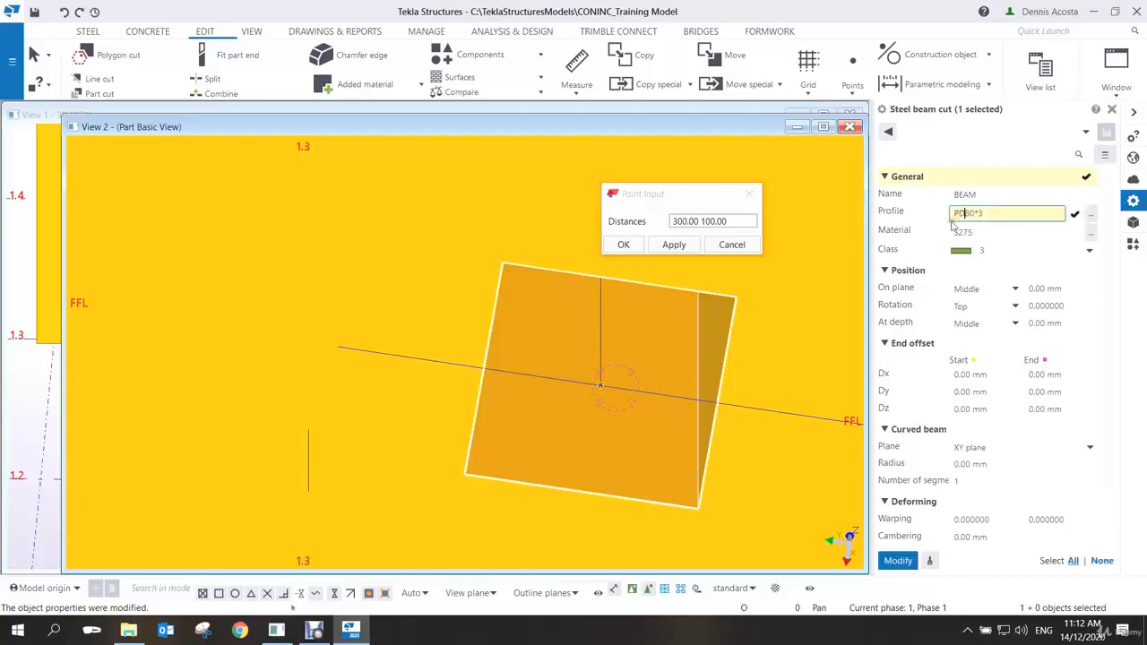
click(898, 560)
scroll(688, 392, down, 2)
scroll(728, 374, down, 2)
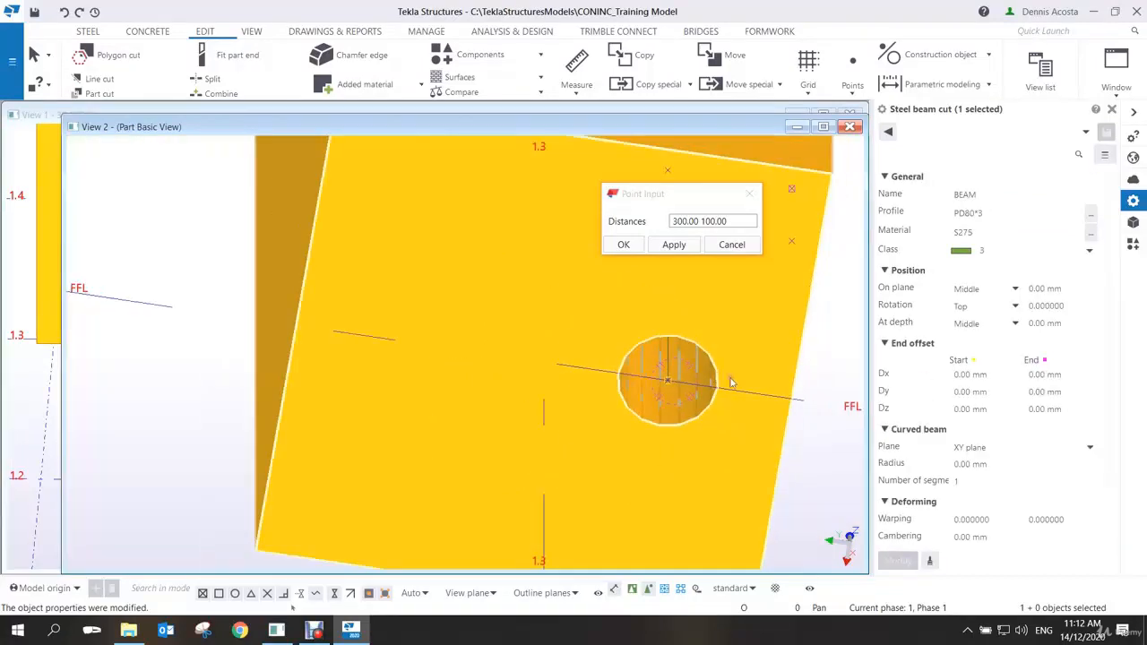
Redraw the view to bring back the hidden polybeam, and examine the clearance between it and the cut
middle_drag(727, 380, 628, 371)
right_click(739, 346)
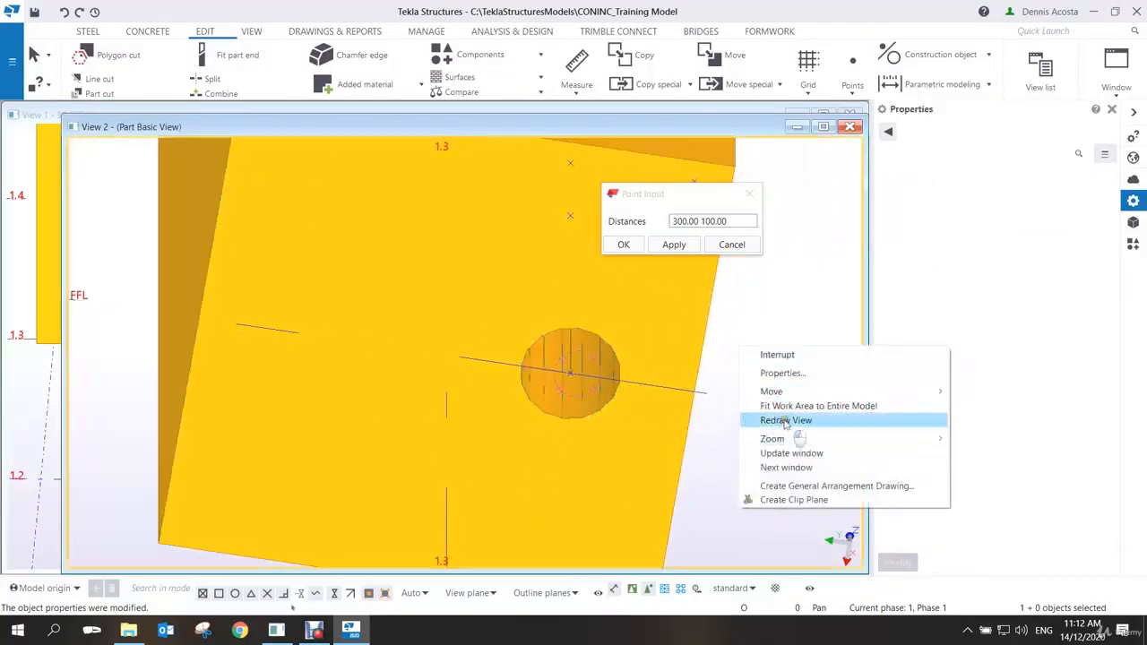
click(791, 427)
scroll(568, 363, up, 3)
ctrl+middle_drag(565, 358, 480, 331)
scroll(574, 367, up, 1)
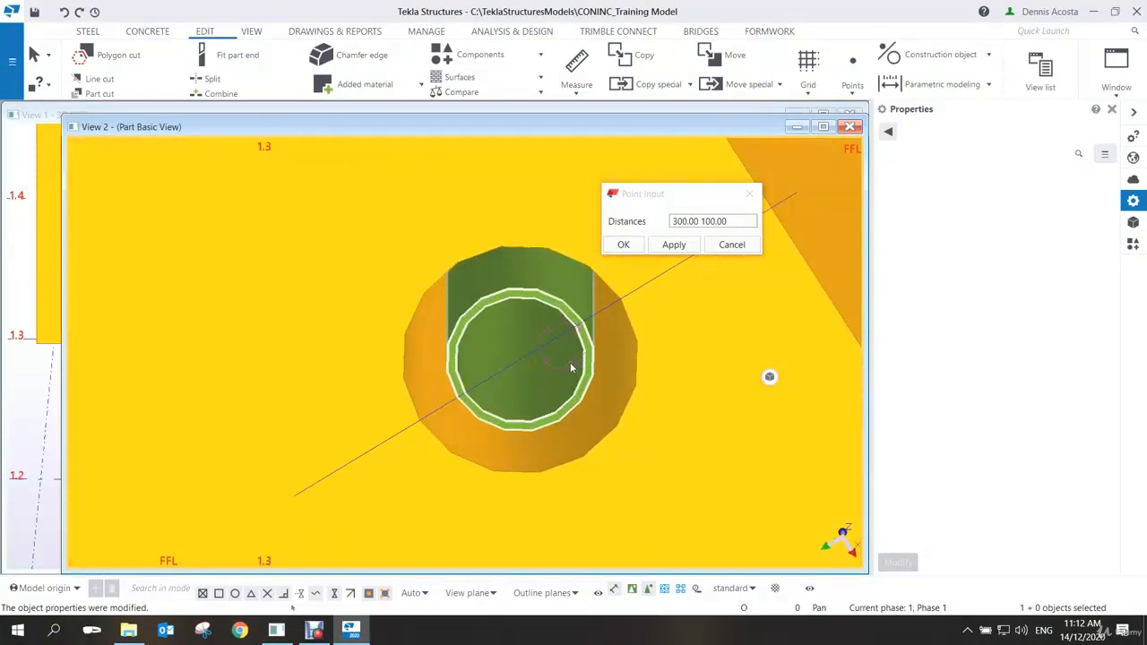
scroll(571, 368, down, 1)
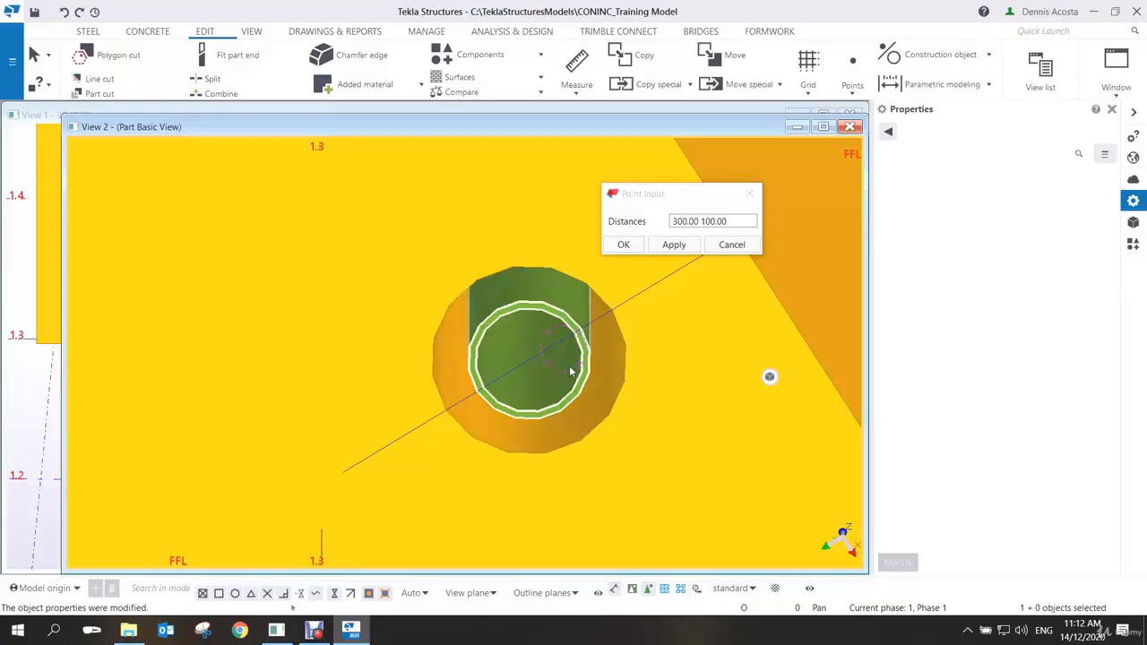
Undo the profile changes of the steel beam cut and the part cut on the column
scroll(554, 395, down, 5)
middle_drag(582, 386, 548, 403)
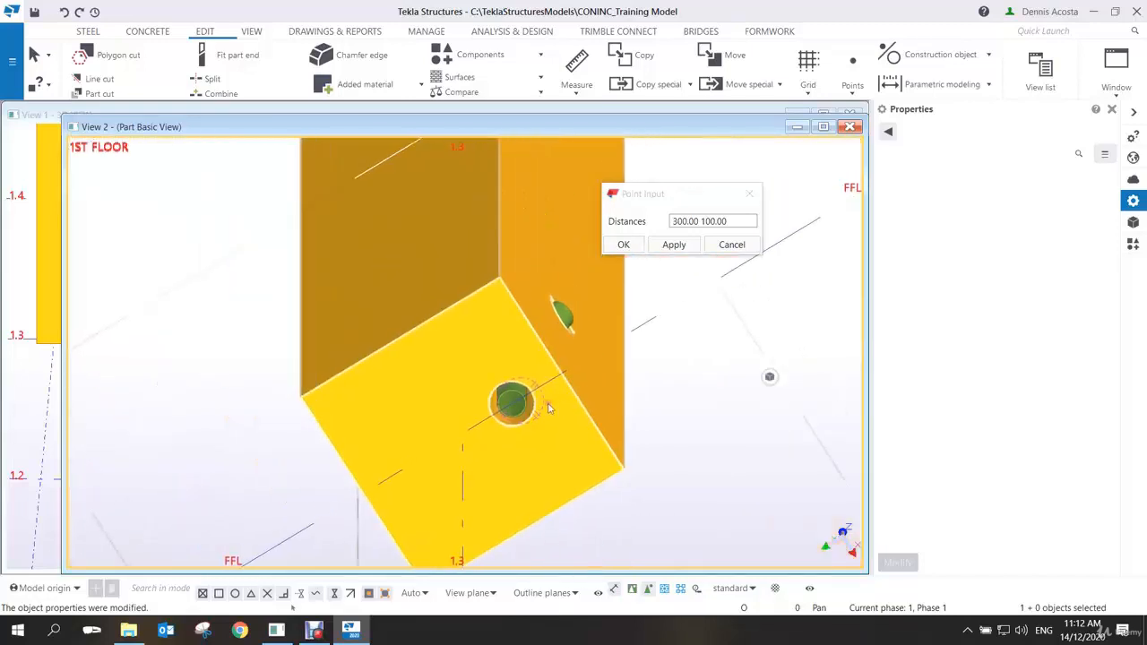
key(ctrl+p)
middle_drag(476, 460, 486, 430)
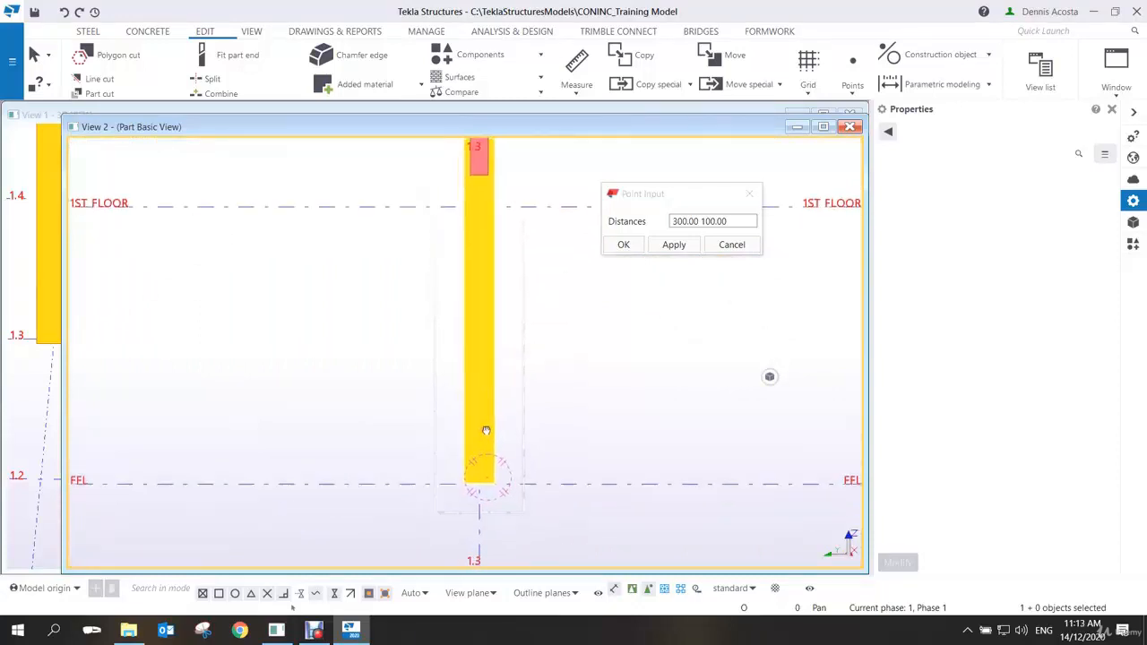
scroll(488, 439, up, 6)
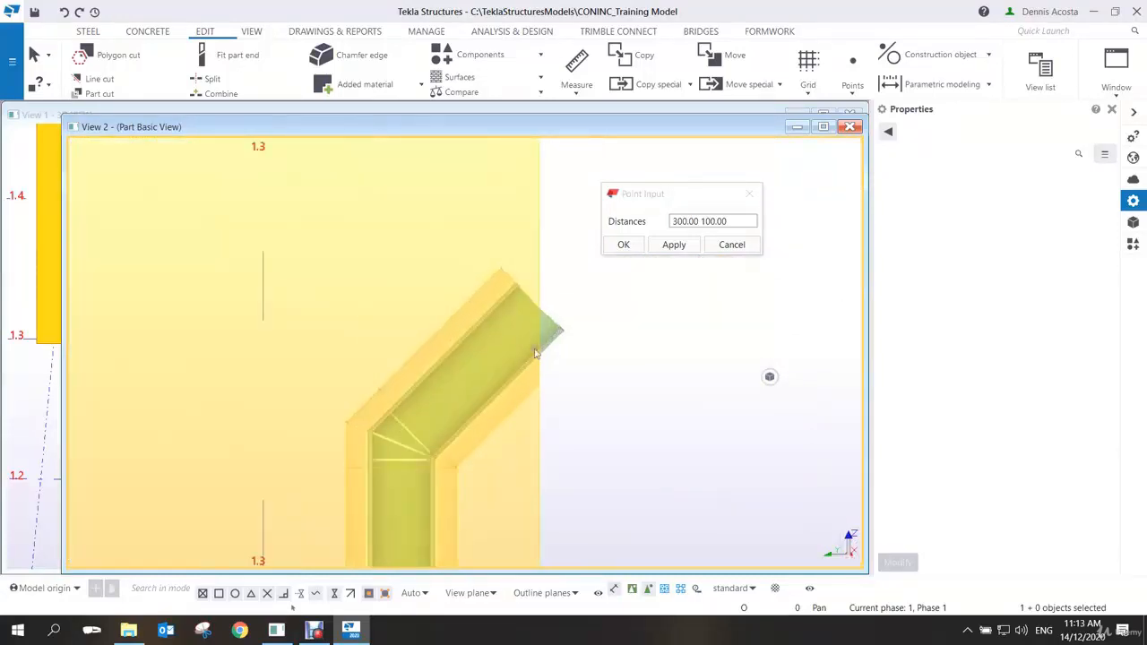
middle_drag(538, 320, 494, 325)
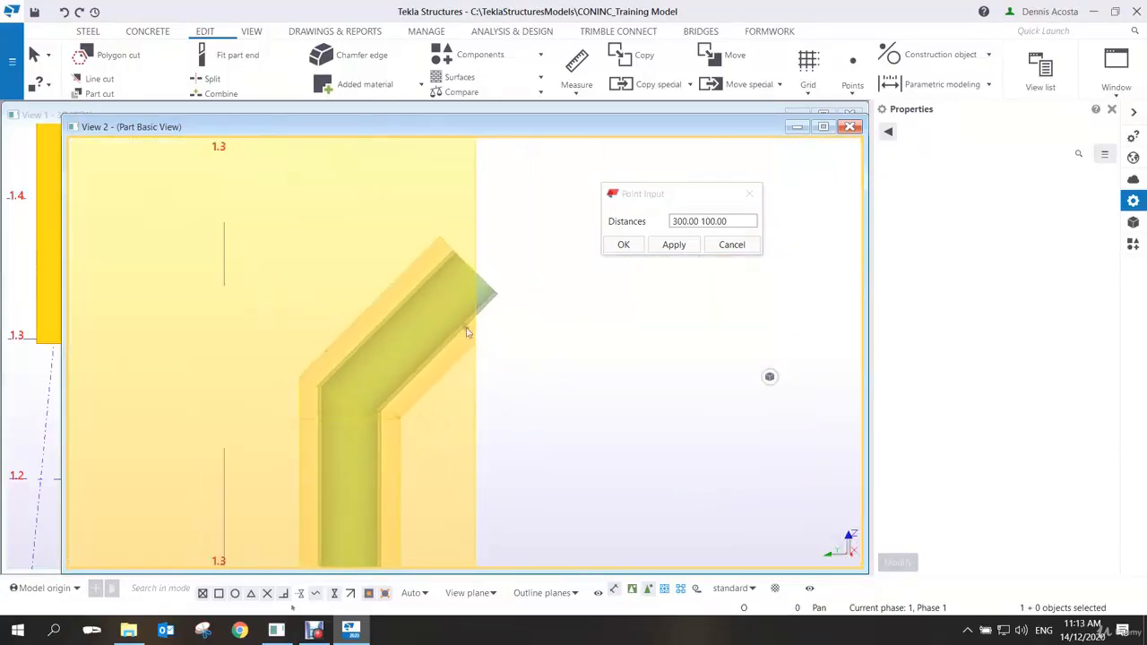
scroll(463, 388, down, 1)
middle_drag(464, 387, 490, 338)
click(489, 338)
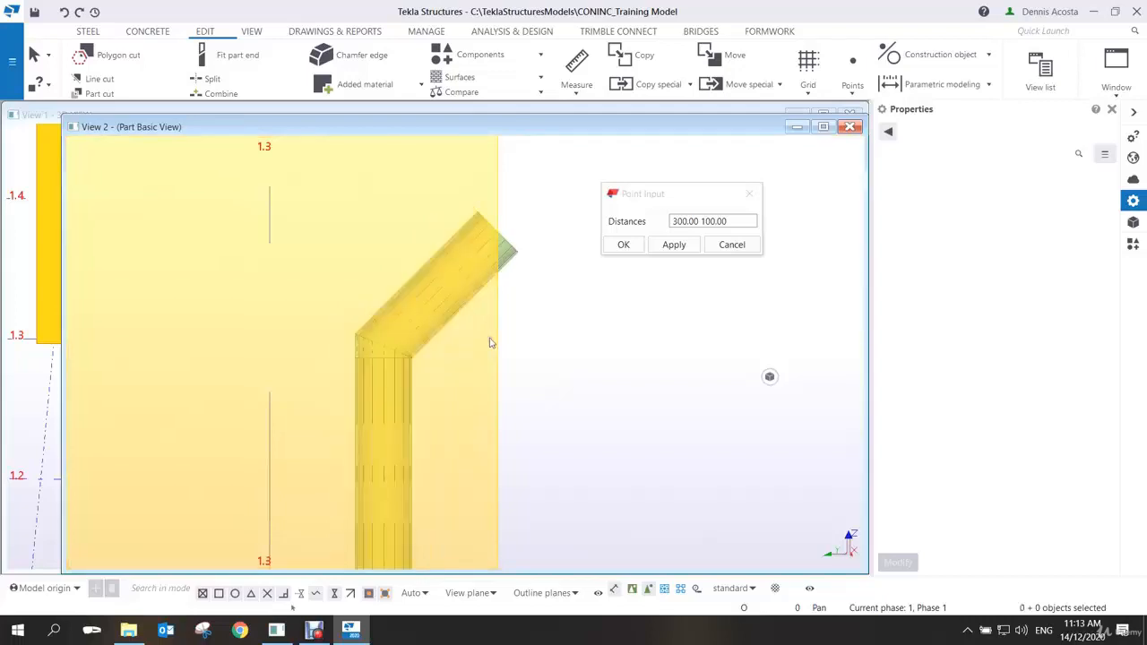
Fit the upper end of the PD50*3 polybeam to the column's vertical edge and end the fitting command
scroll(499, 273, up, 1)
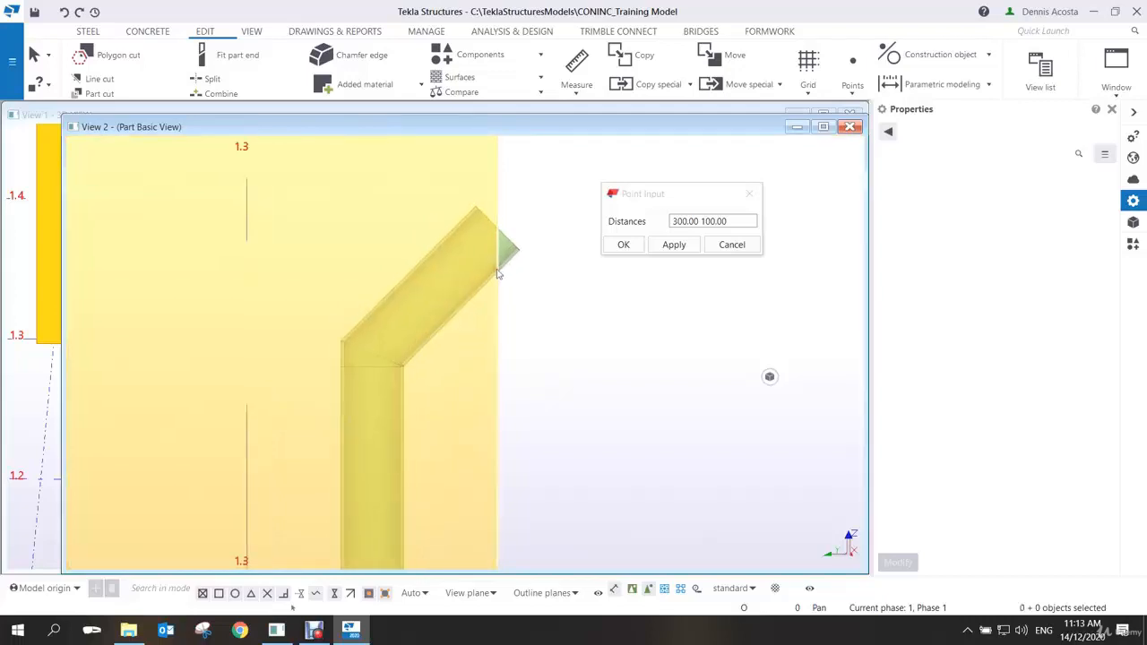
scroll(479, 295, up, 1)
middle_drag(487, 216, 454, 295)
scroll(455, 295, down, 1)
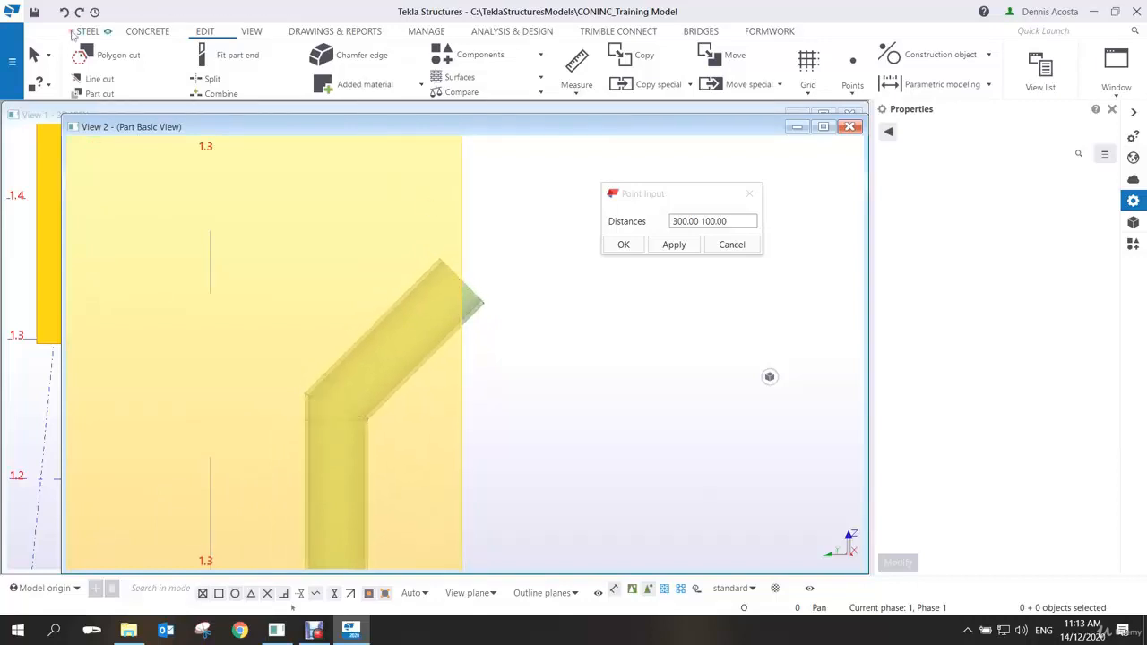
click(475, 298)
click(460, 279)
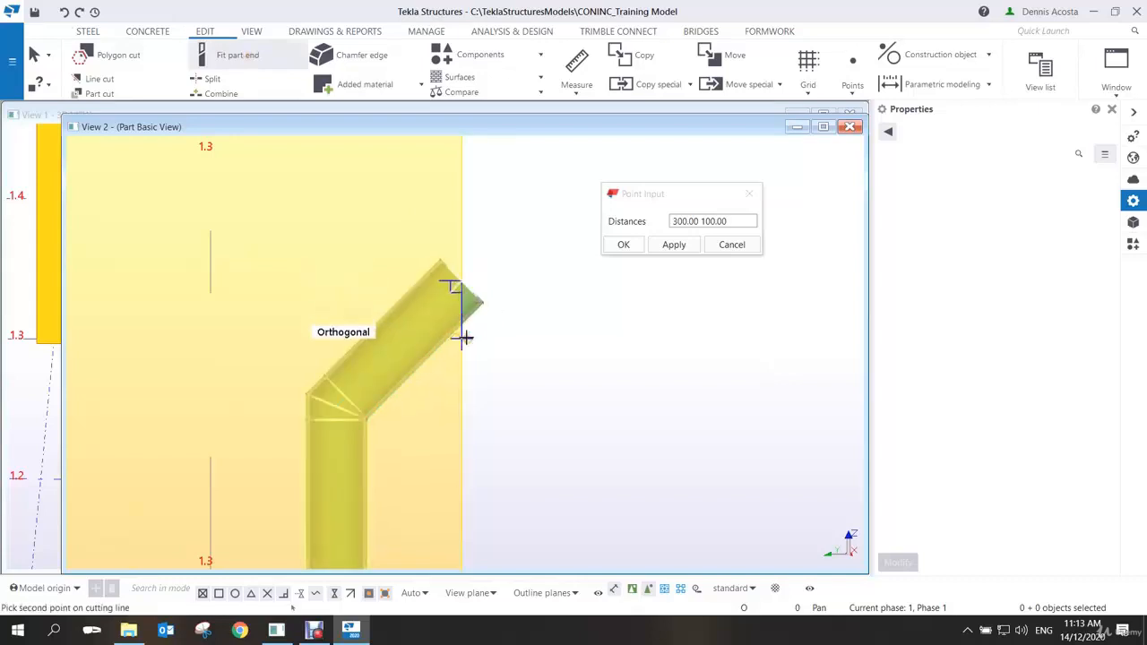
click(463, 343)
scroll(471, 313, up, 2)
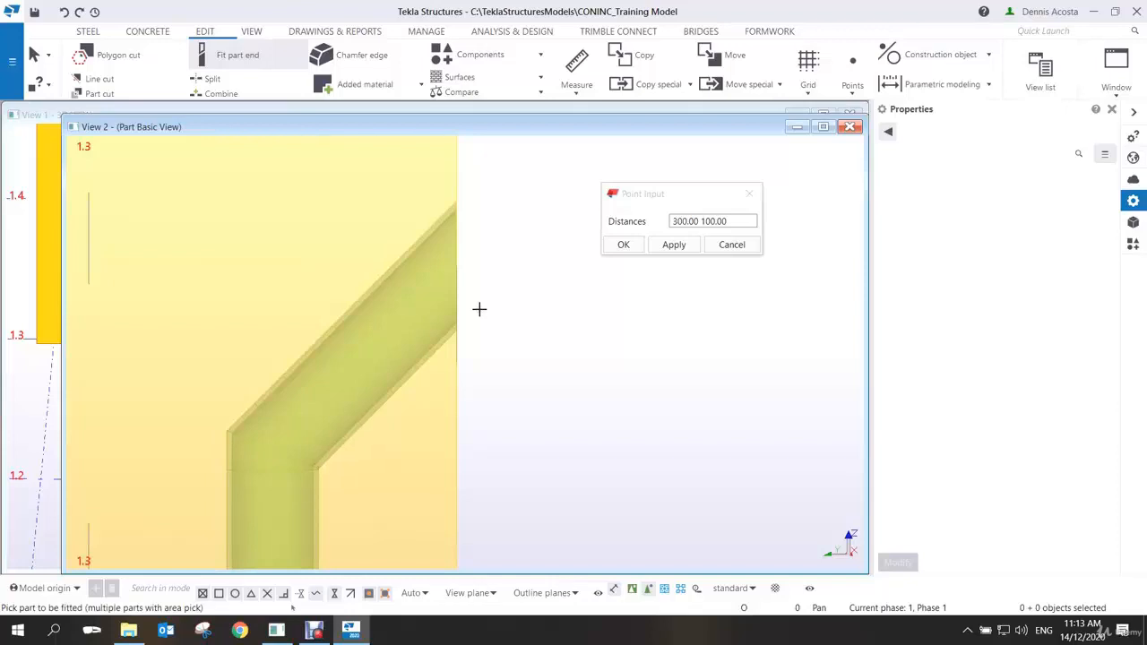
scroll(476, 289, down, 2)
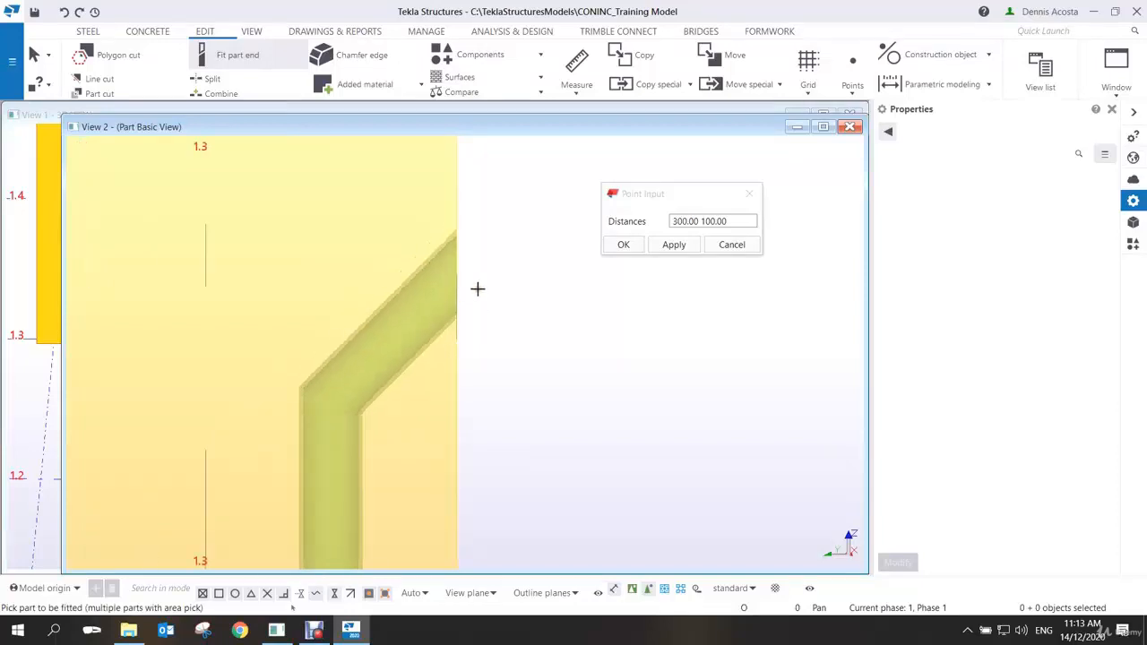
right_click(505, 278)
click(537, 285)
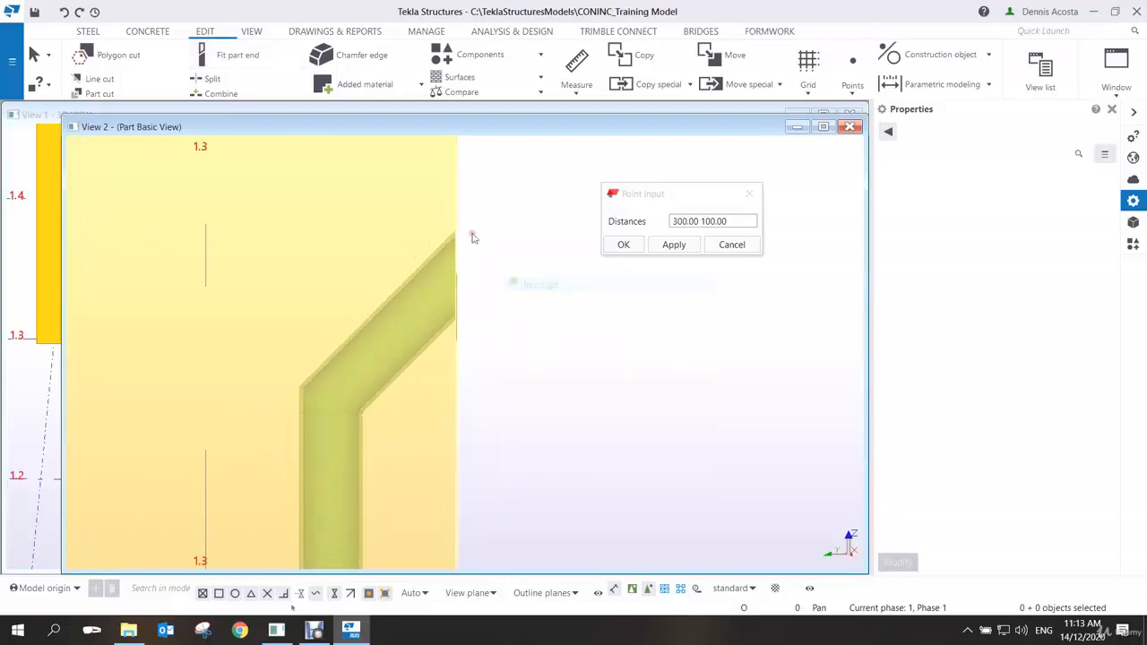
Apply a part cut to the concrete column, using the fitted PD50*3 polybeam as the cutting part
click(116, 93)
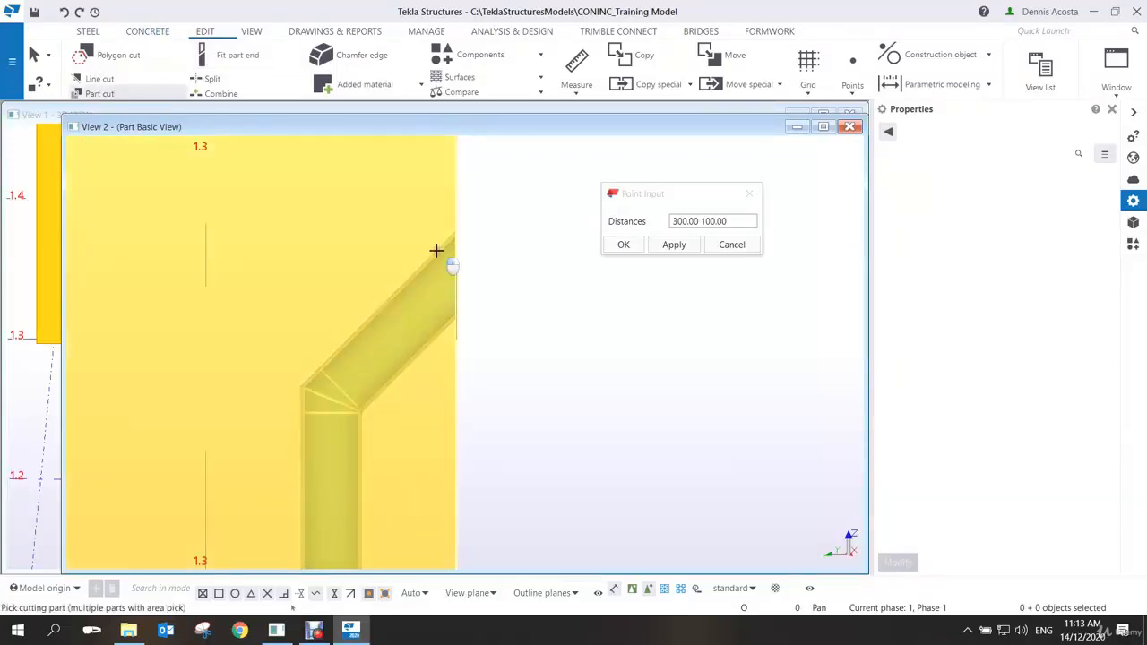
click(435, 249)
click(448, 264)
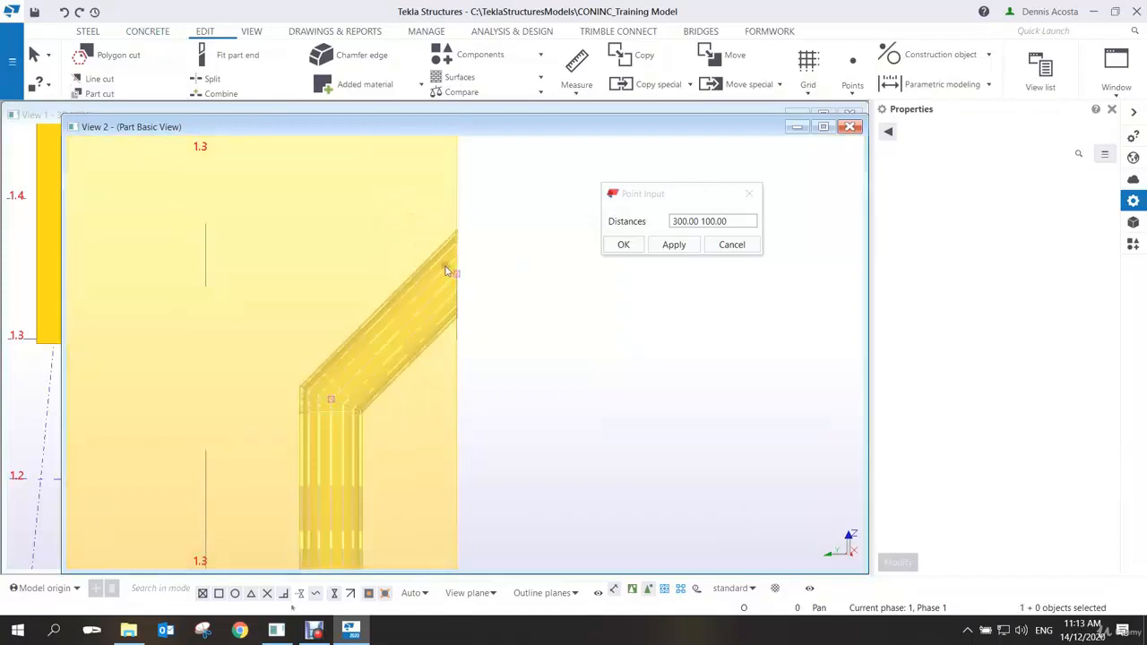
Replace the profile size of the new steel beam cut and look over its openings in the column
click(967, 214)
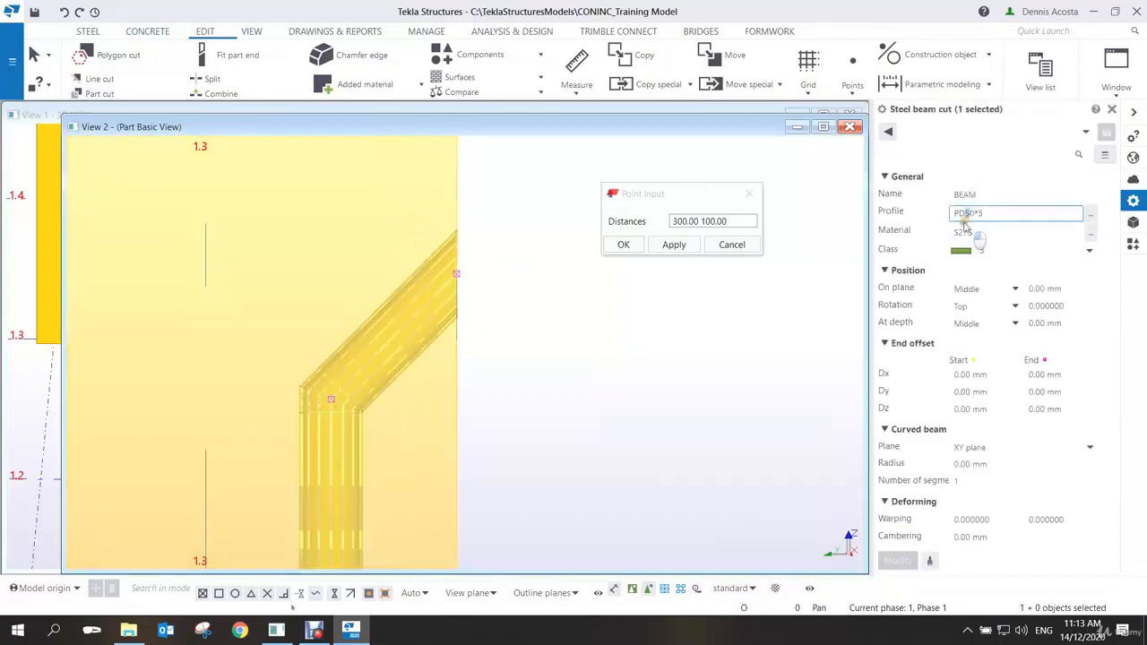
key(BackSpace)
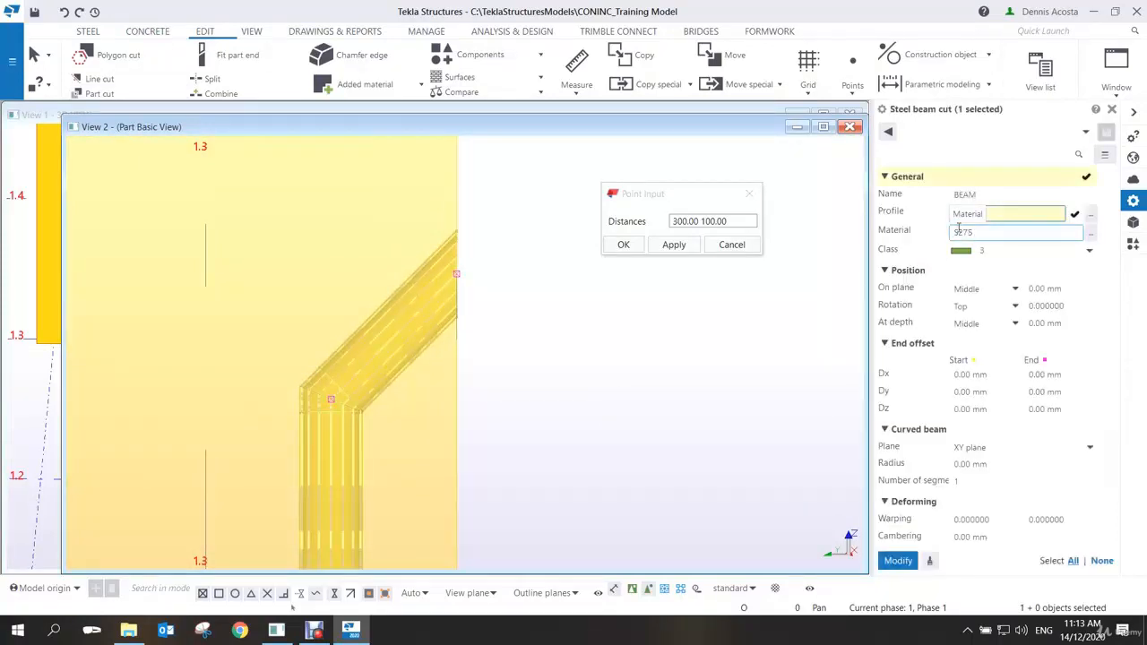
middle_click(959, 228)
mouse_move(512, 277)
ctrl+middle_down()
mouse_move(325, 317)
mouse_move(330, 356)
mouse_move(310, 349)
mouse_move(533, 279)
mouse_move(461, 300)
mouse_move(432, 285)
mouse_move(409, 357)
mouse_move(429, 325)
mouse_move(450, 328)
mouse_move(433, 333)
mouse_move(495, 232)
mouse_move(466, 269)
mouse_move(395, 299)
mouse_move(499, 246)
mouse_move(475, 260)
mouse_move(453, 237)
ctrl+middle_up()
scroll(406, 286, up, 6)
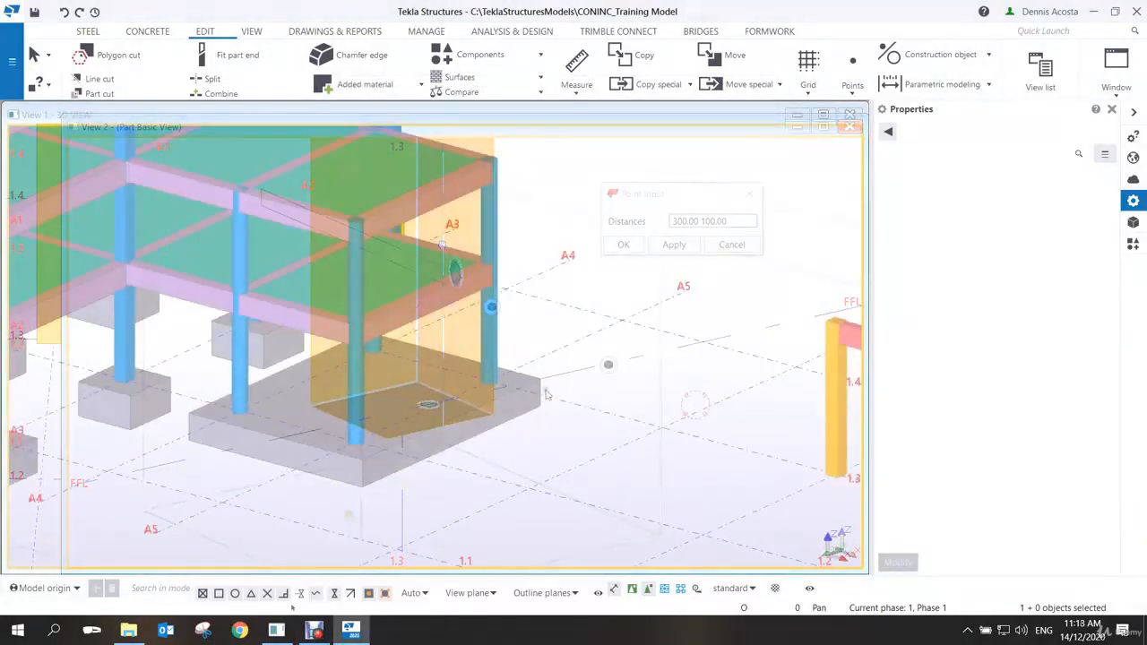
Open the Plan FFL view from the named views and enlarge its window
scroll(514, 378, down, 2)
middle_drag(534, 419, 534, 407)
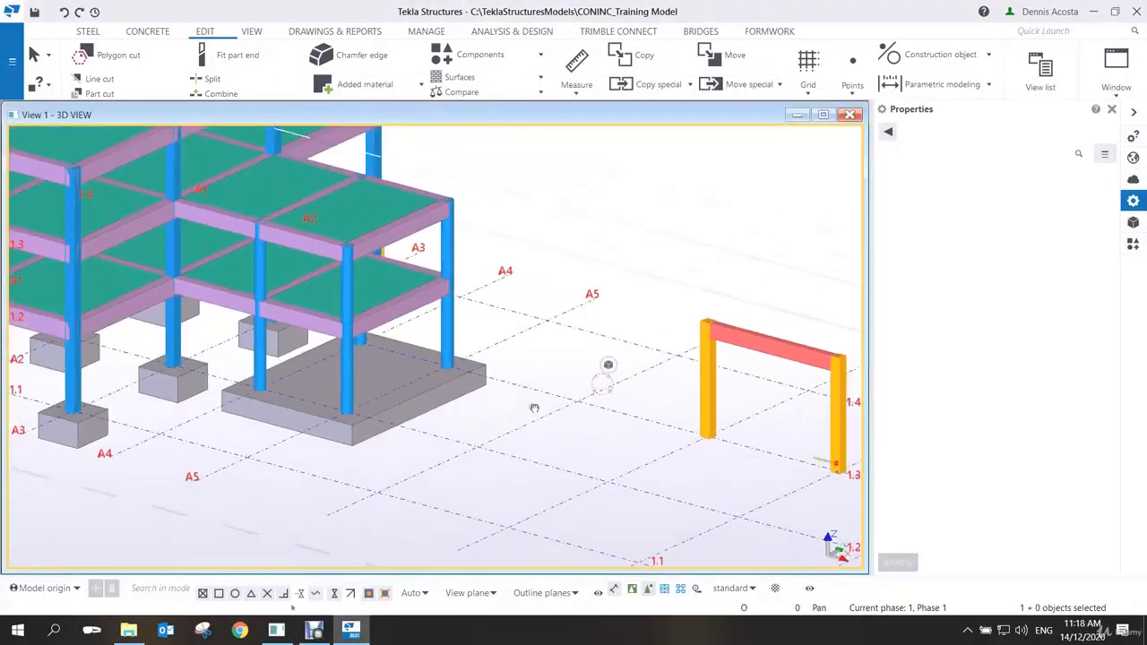
scroll(536, 406, up, 3)
scroll(534, 407, down, 2)
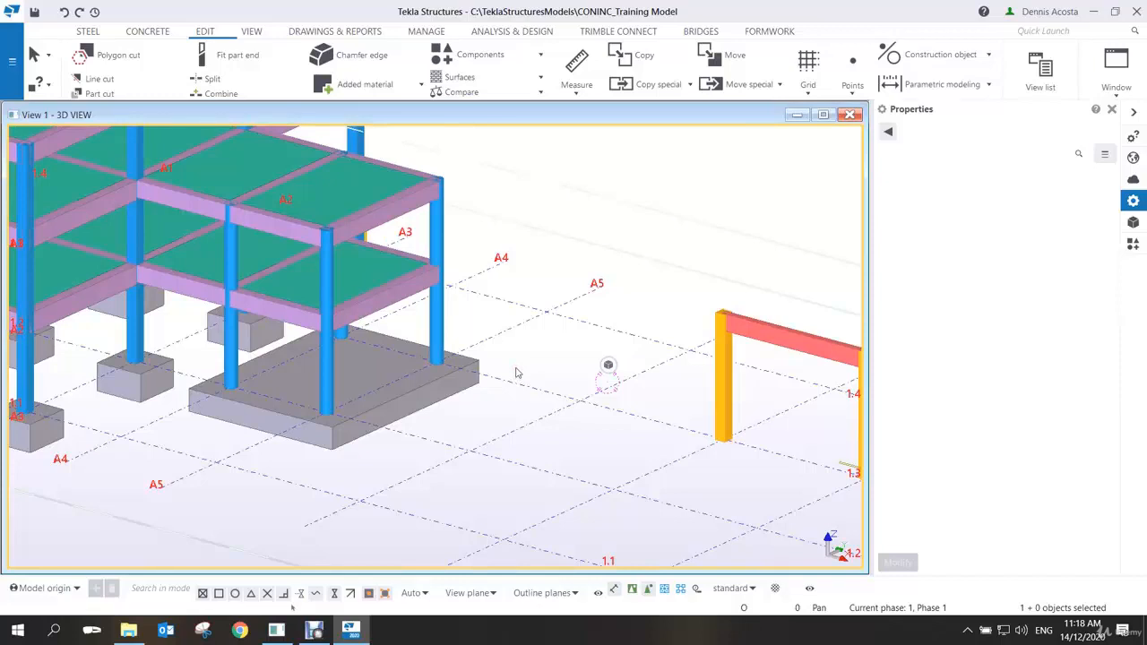
key(ctrl+i)
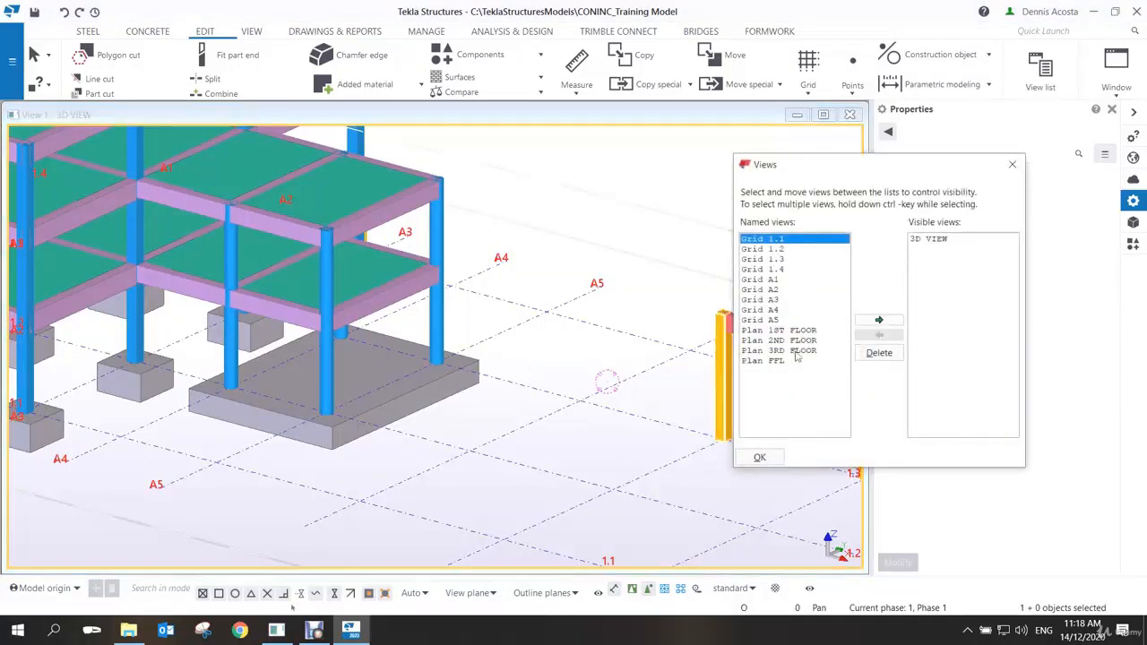
click(778, 361)
click(881, 320)
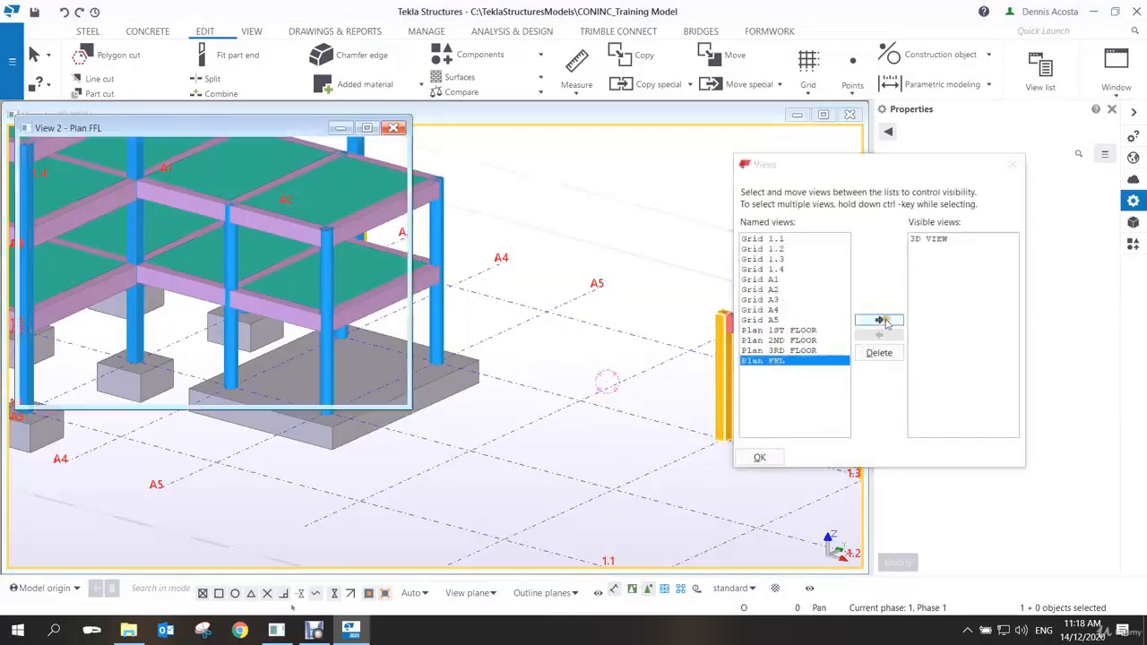
click(759, 457)
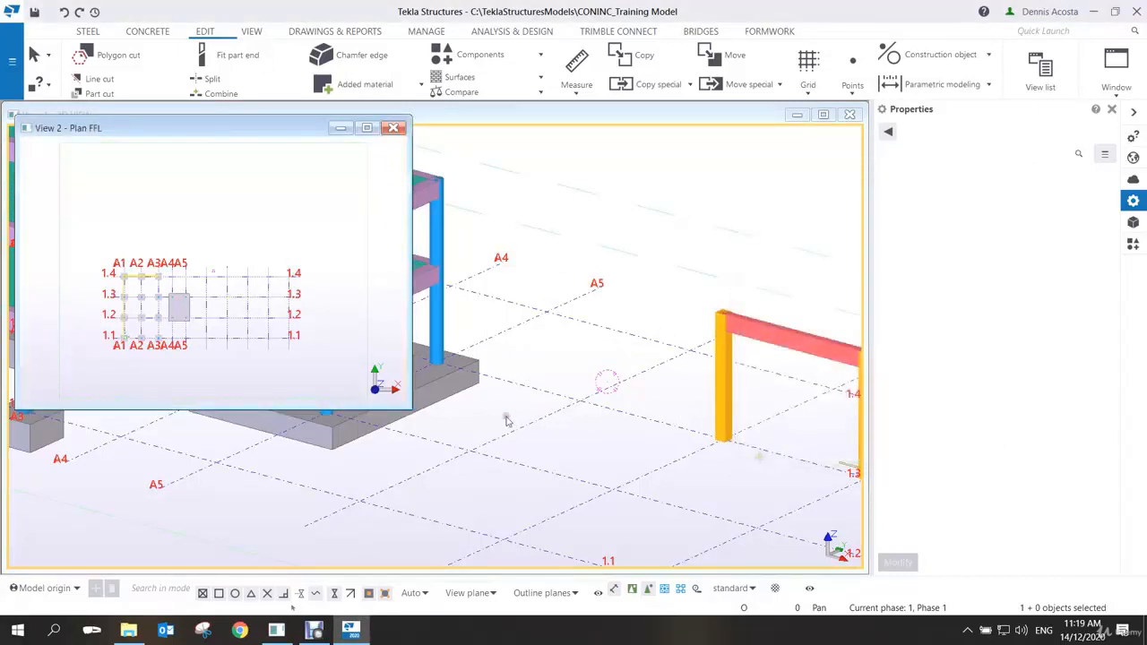
drag(412, 408, 849, 567)
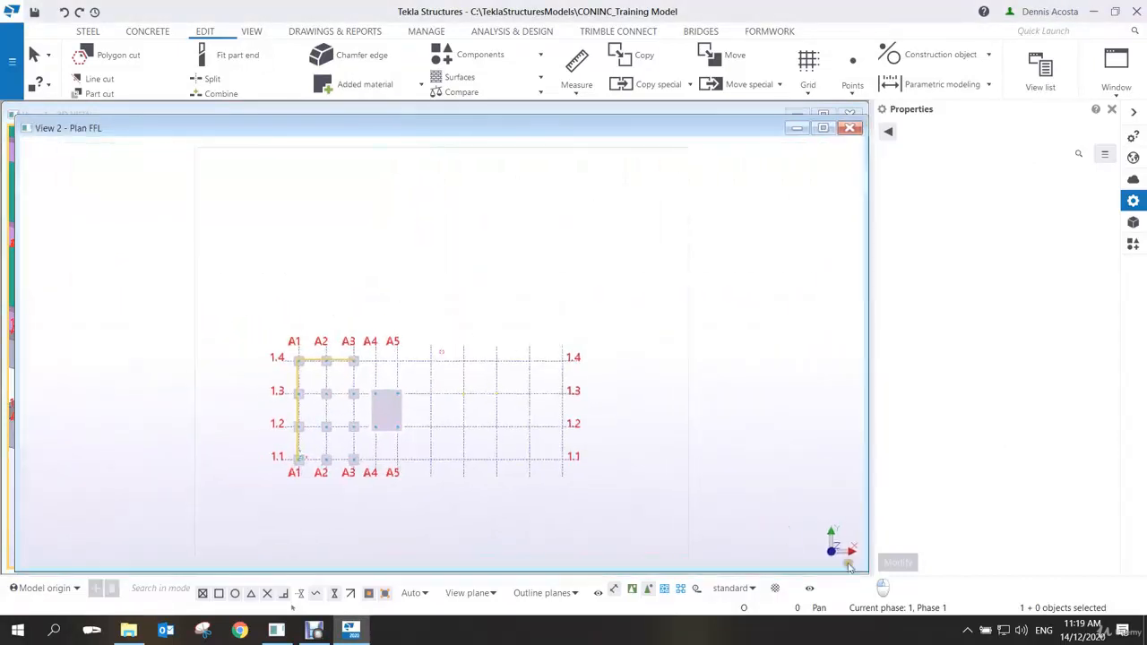
Frame the large footing between grids A4 and A5 in plan and display the parts transparently
scroll(573, 430, up, 8)
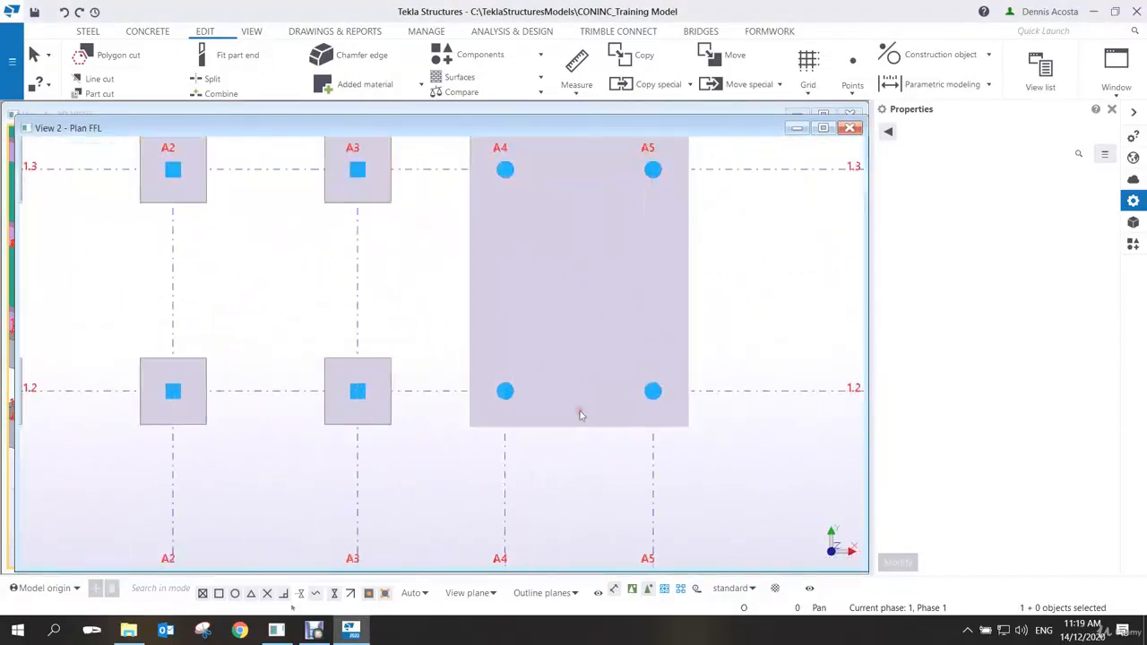
mouse_move(579, 415)
middle_down()
mouse_move(547, 461)
mouse_move(568, 433)
middle_up()
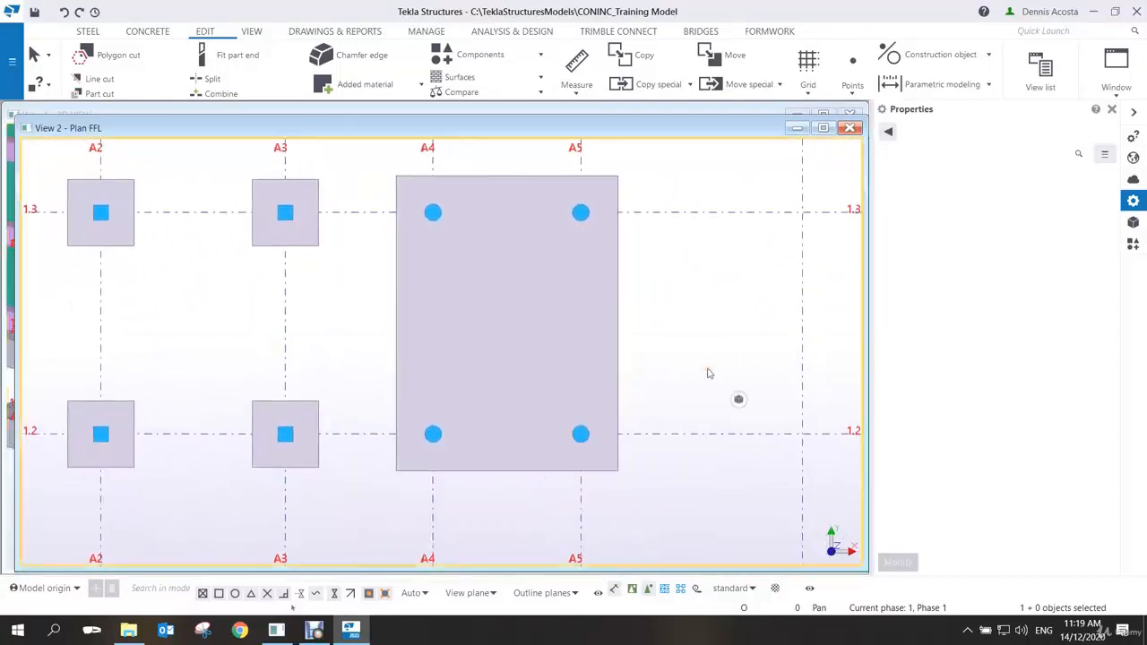
key(ctrl+2)
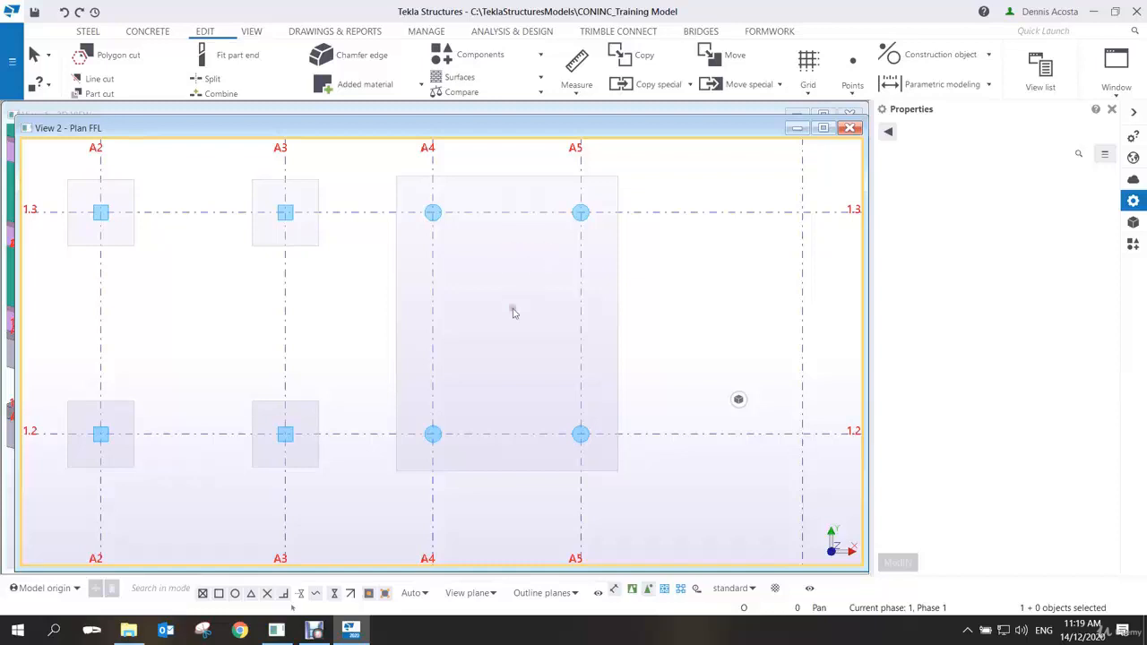
middle_drag(514, 309, 476, 286)
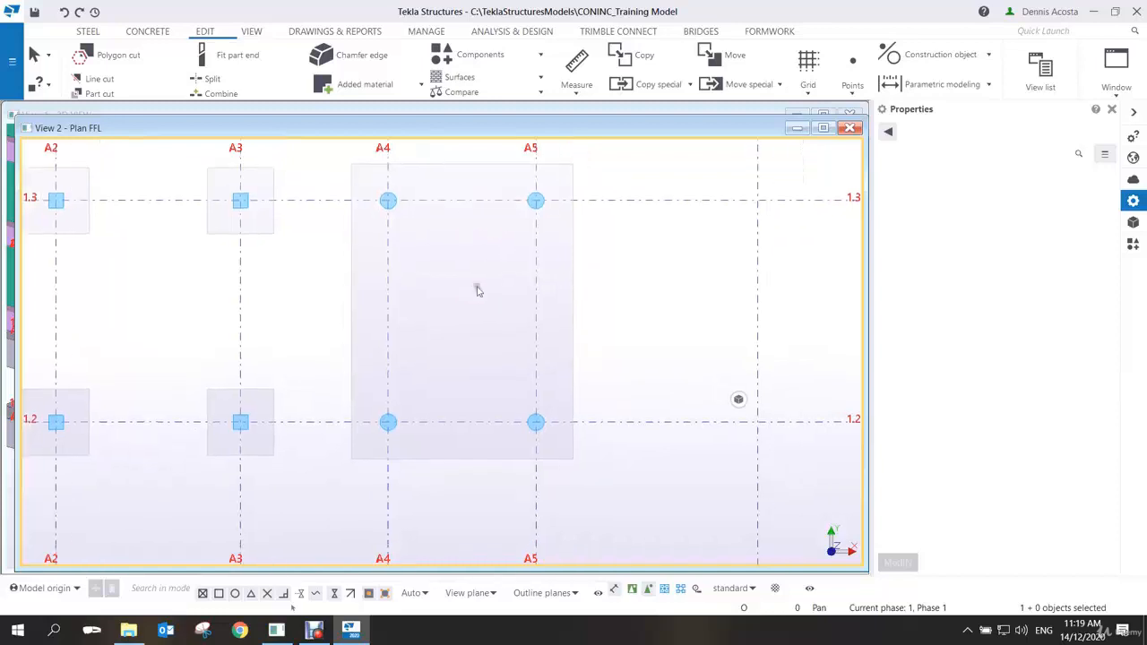
Add extension points on grid A5, 1000 mm inward from its intersections with grids 1.2 and 1.3, and end the command
click(852, 94)
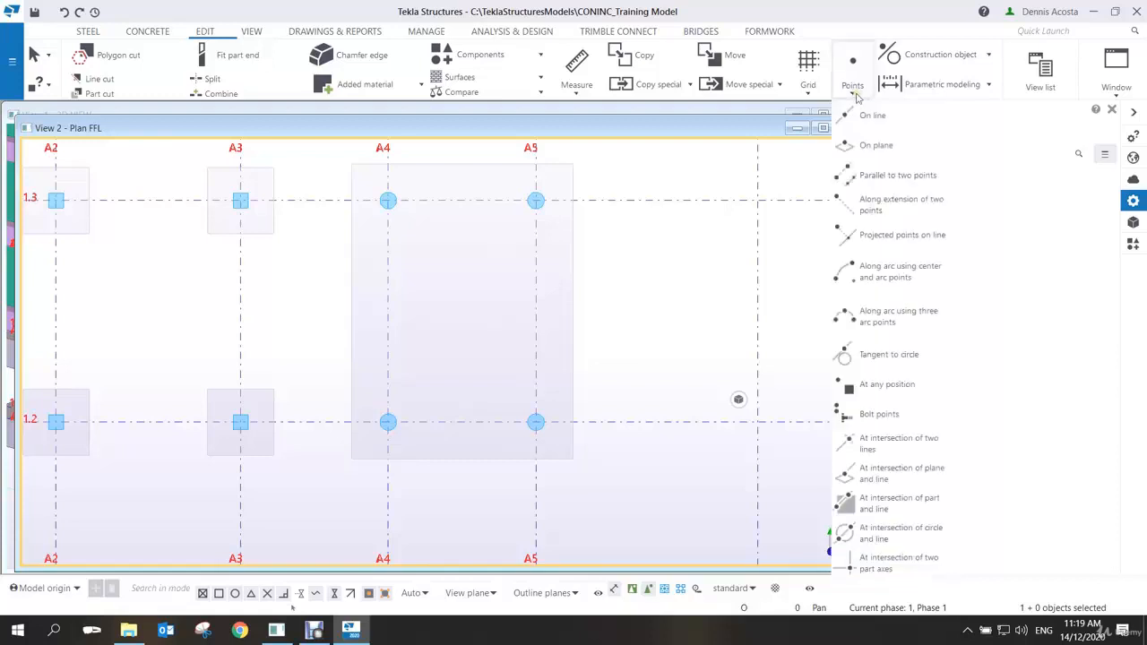
click(871, 206)
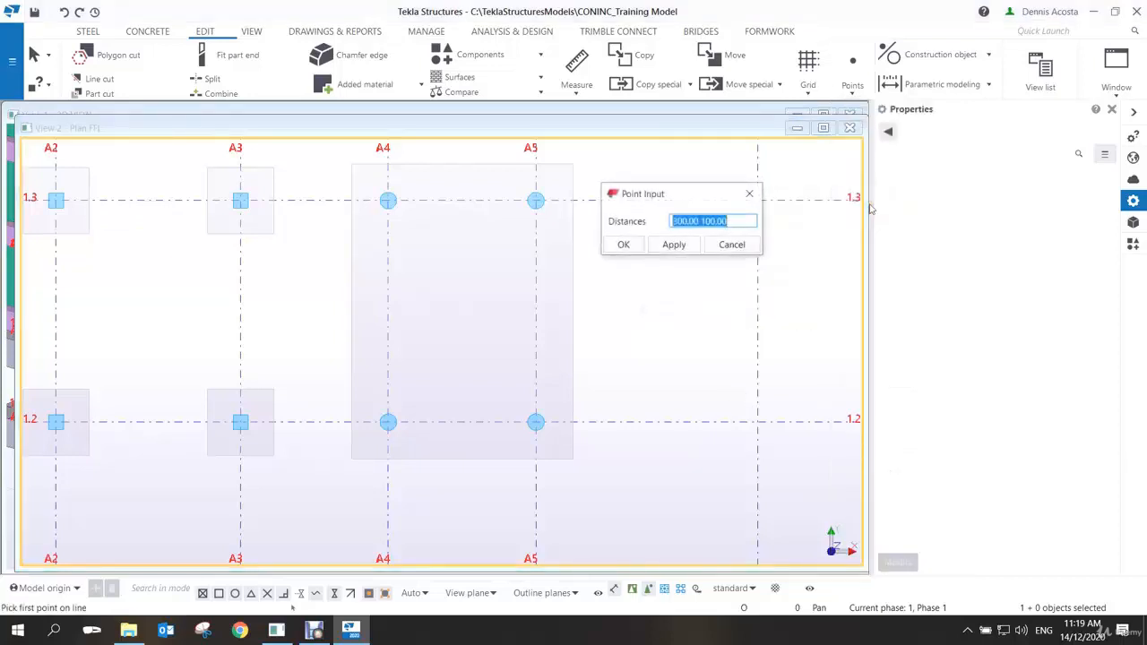
text(1000)
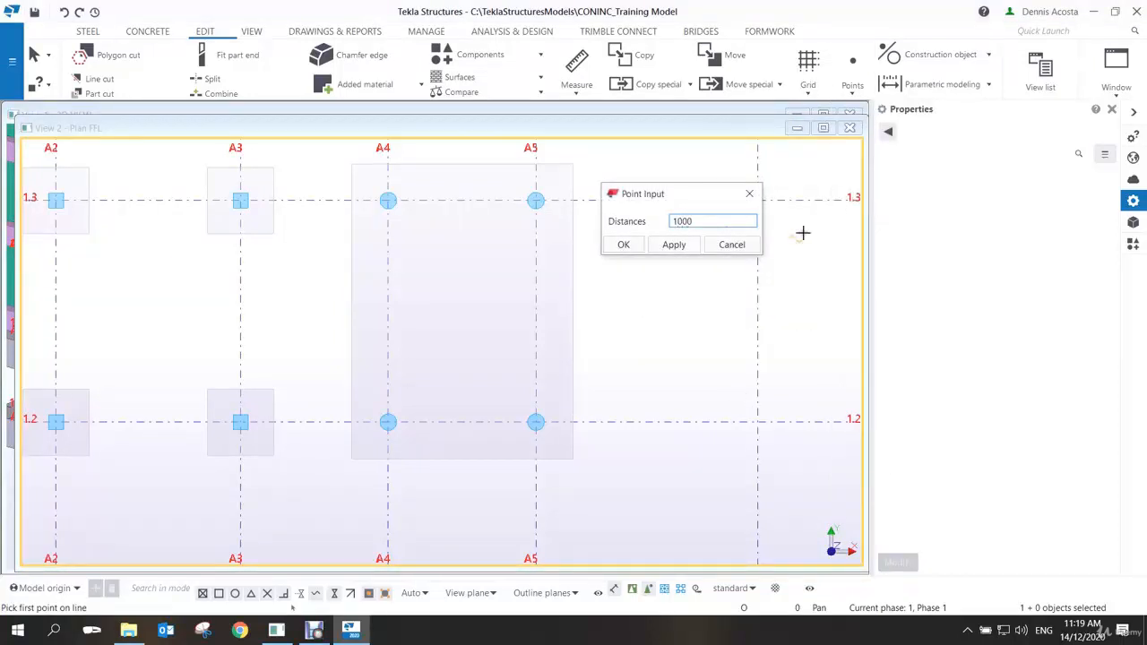
click(683, 246)
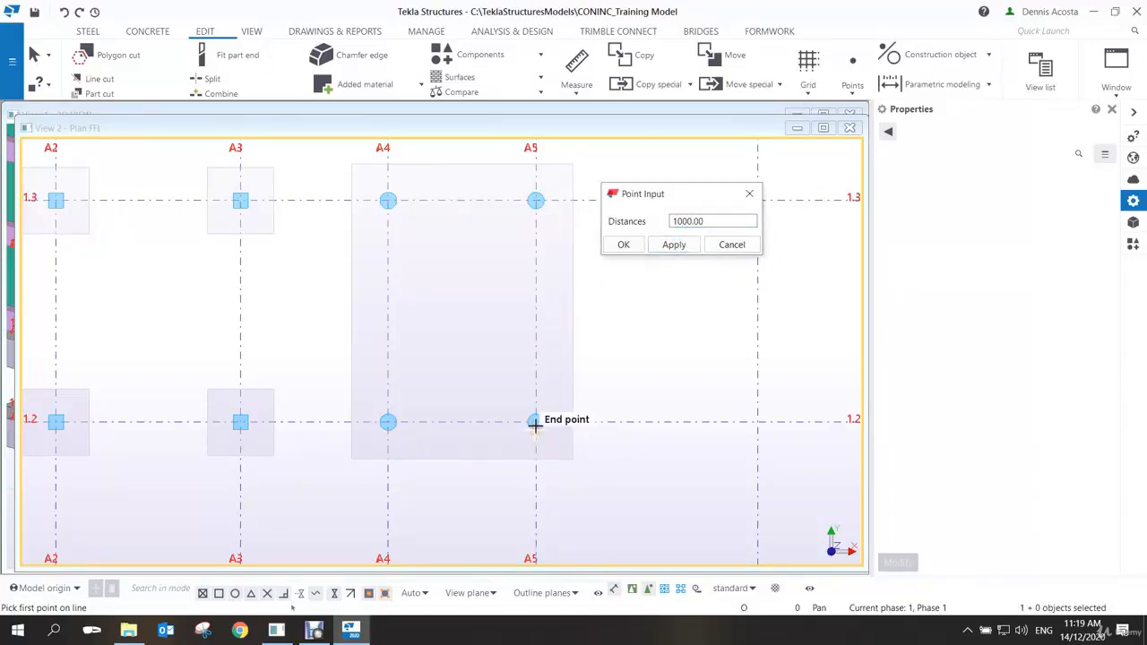
click(535, 461)
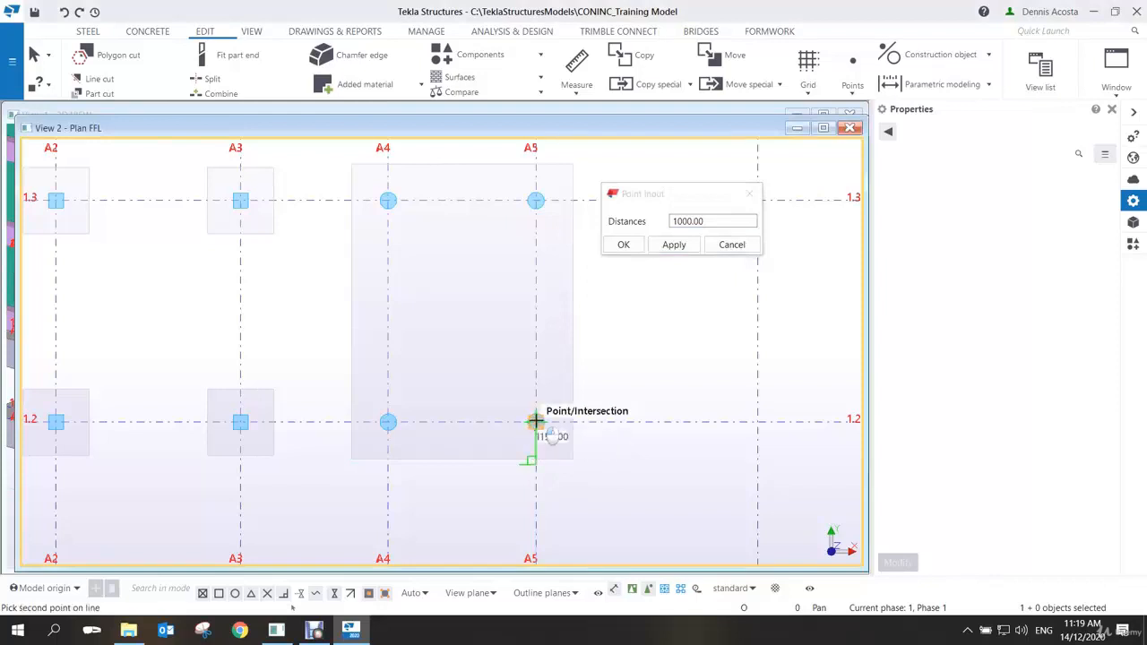
click(535, 421)
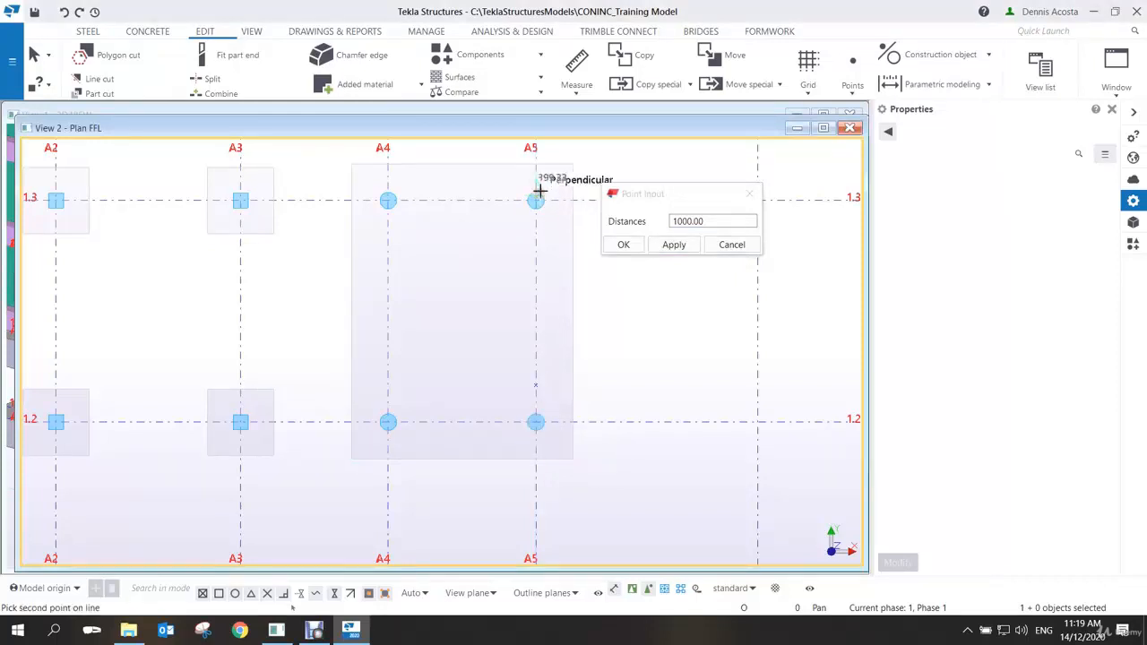
click(536, 195)
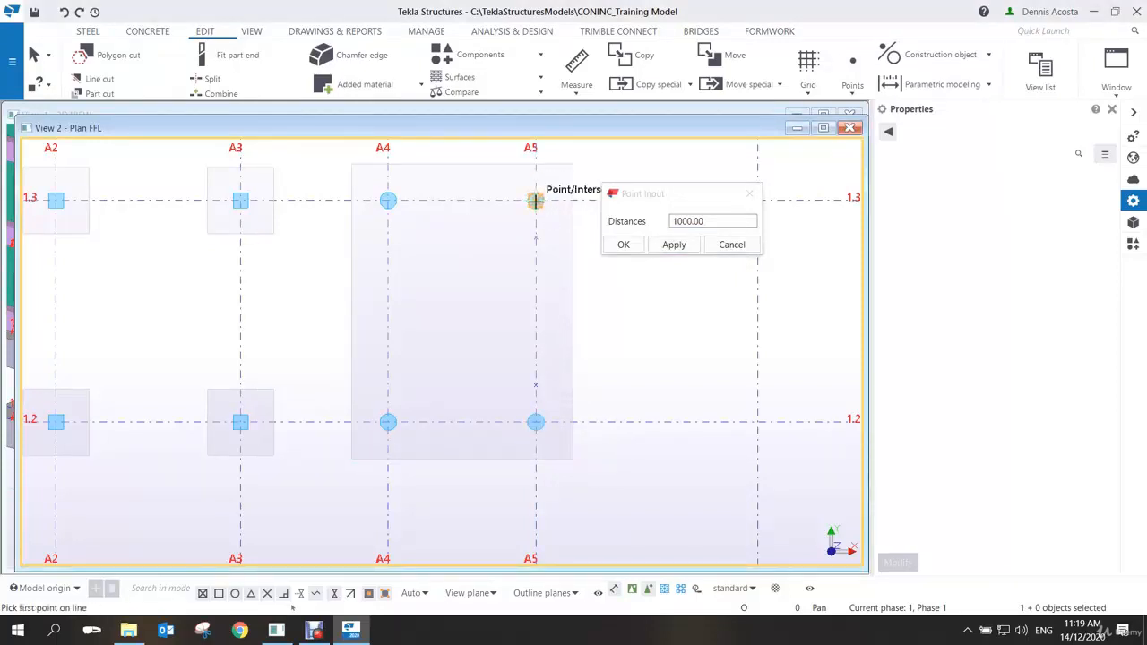
right_click(415, 280)
click(436, 284)
Move the two points on grid A5 orthogonally 1000 mm towards grid A4
middle_drag(513, 284, 502, 309)
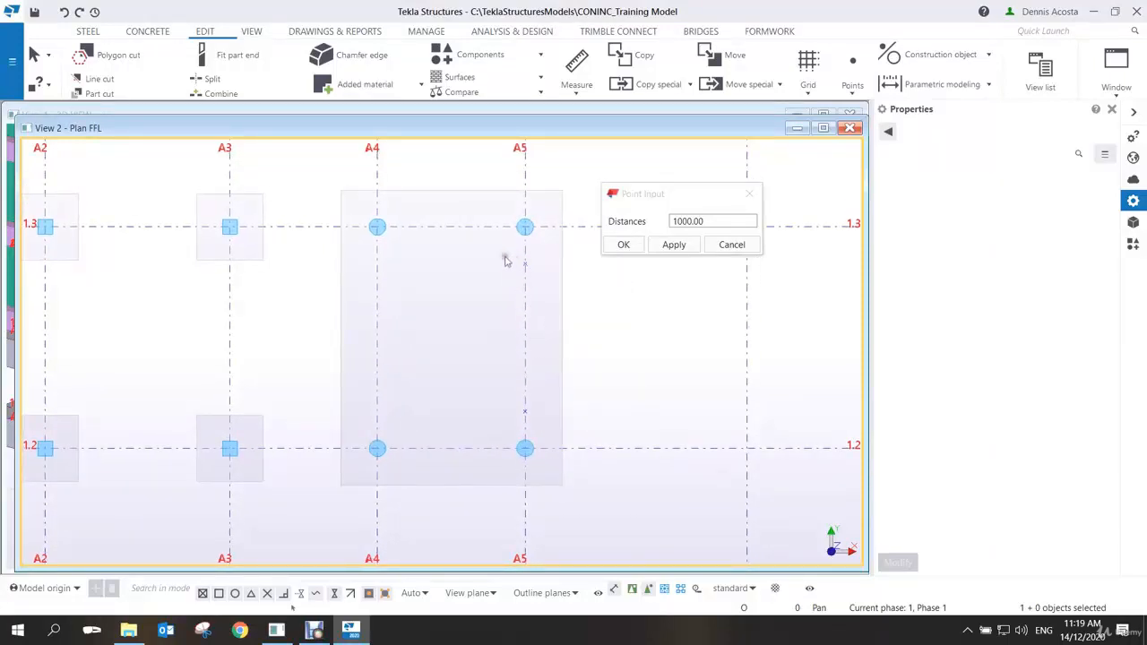
drag(502, 253, 543, 434)
right_click(506, 297)
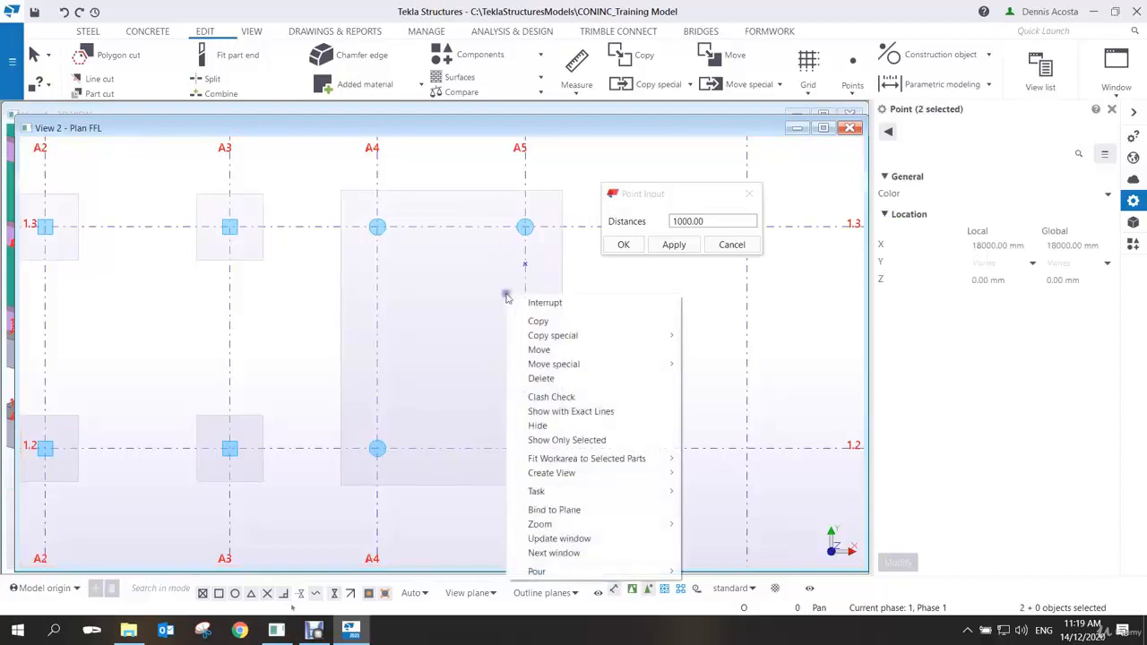
click(538, 349)
click(525, 264)
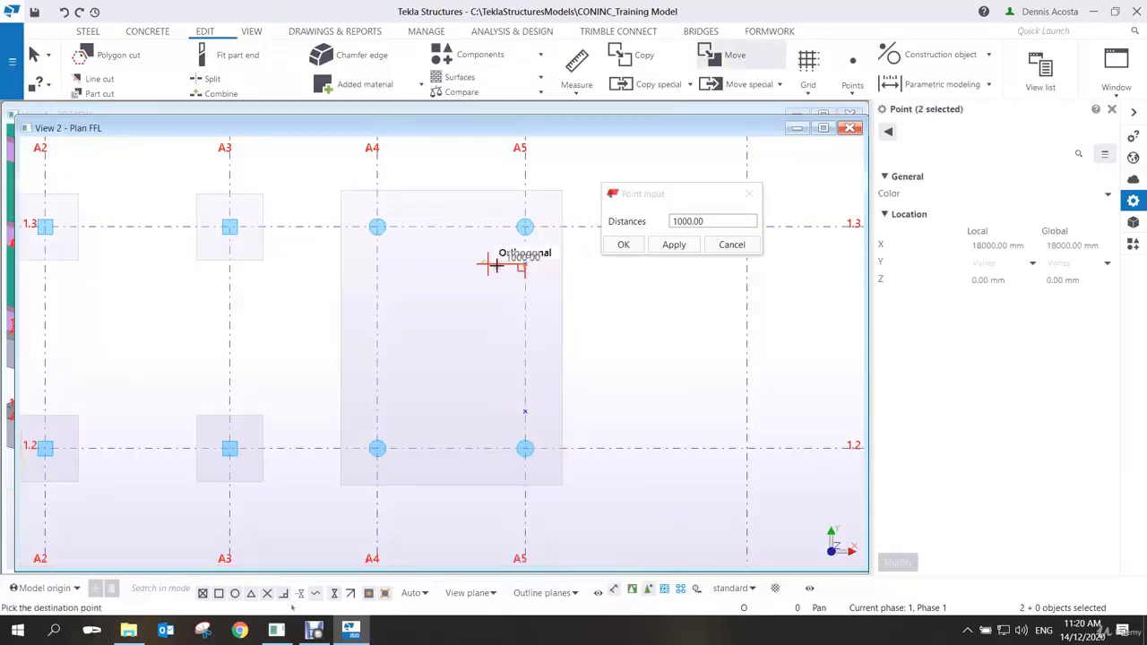
scroll(493, 265, up, 4)
click(489, 264)
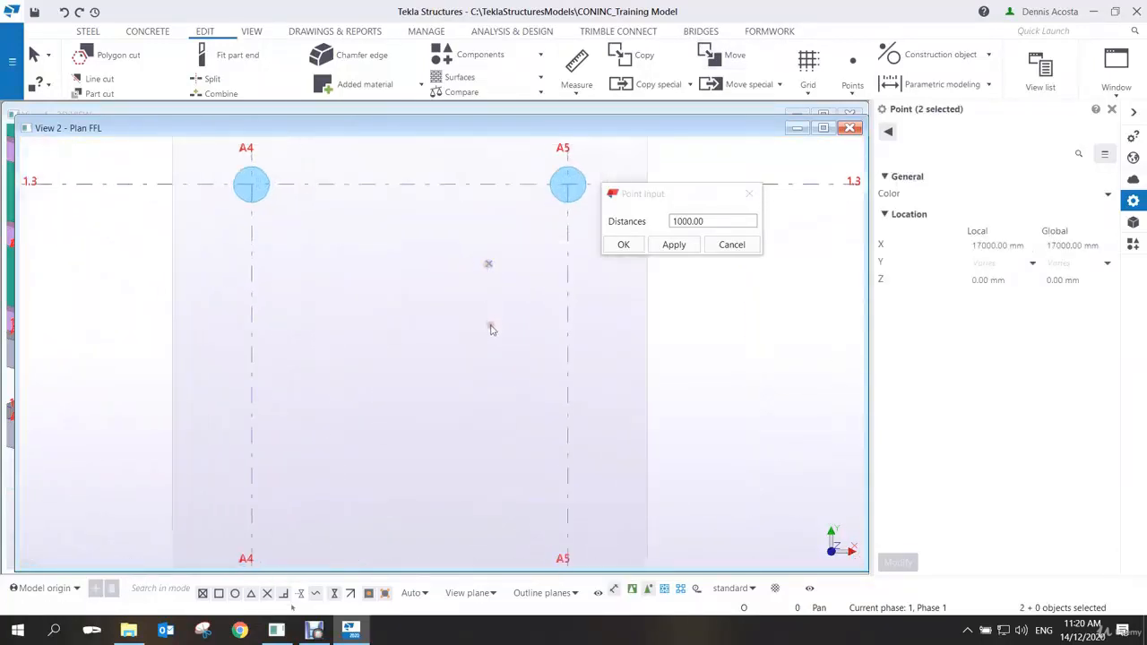
Copy the two points orthogonally 2000 mm towards grid A4 and end the copy command
scroll(491, 330, down, 3)
drag(470, 264, 511, 503)
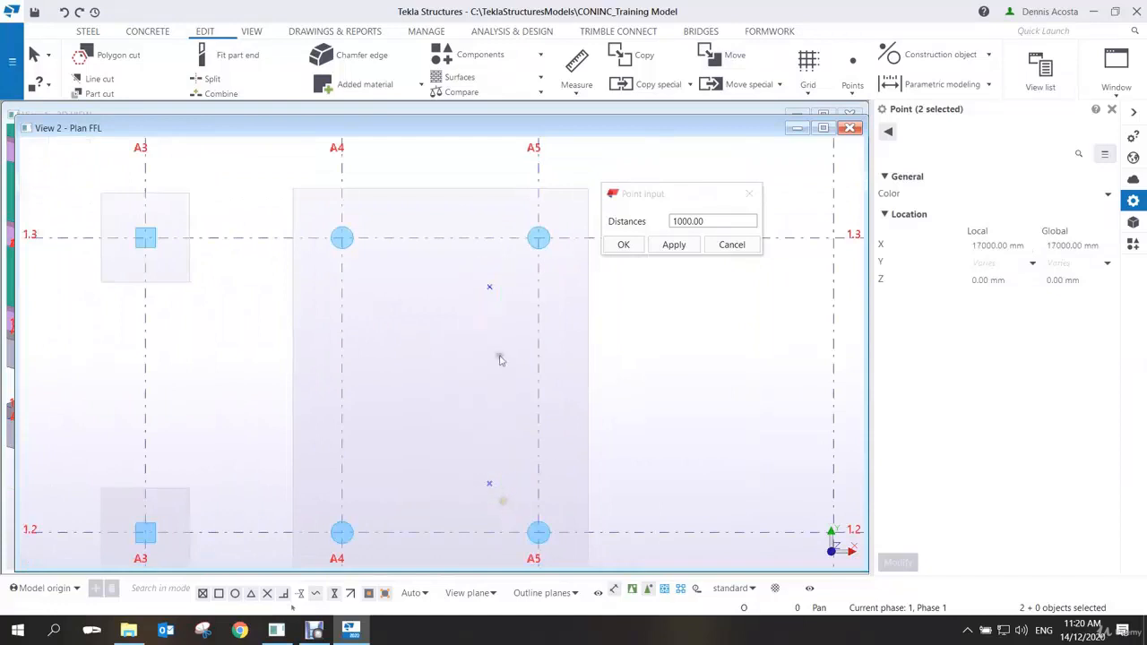
right_click(499, 323)
click(537, 350)
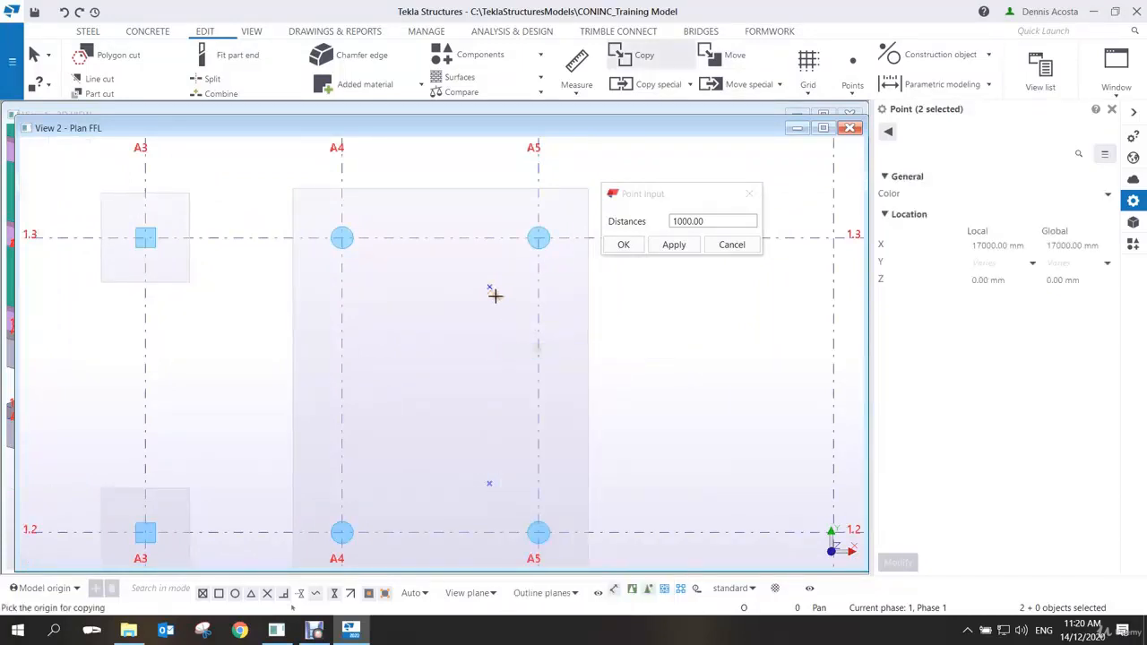
click(492, 287)
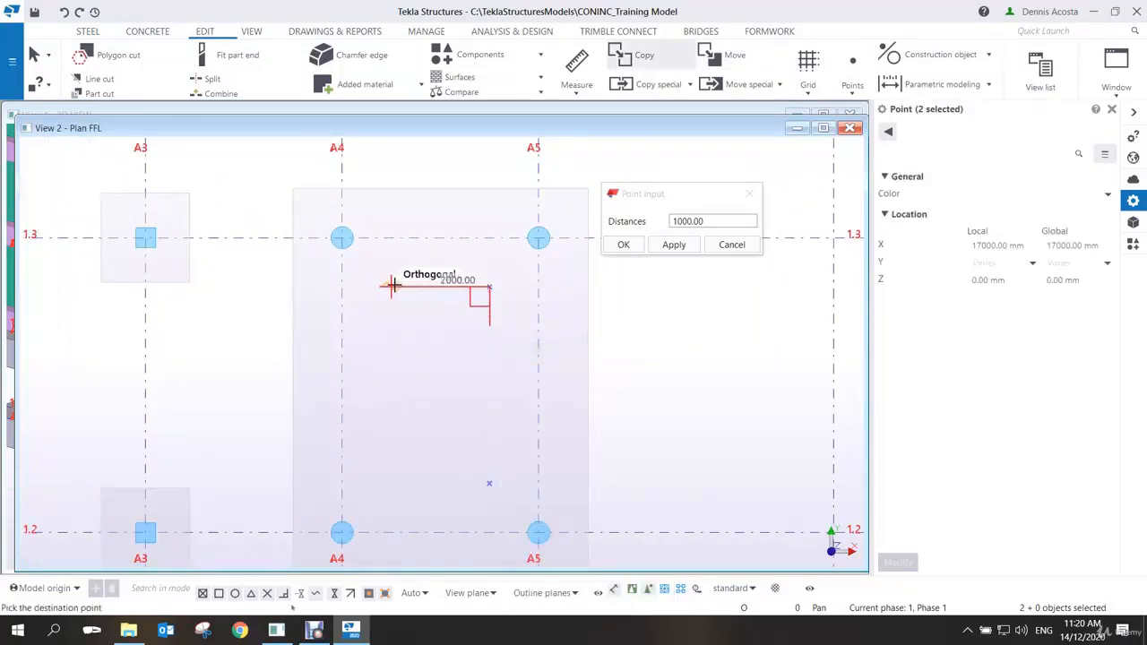
click(392, 285)
right_click(474, 310)
click(493, 315)
scroll(565, 400, up, 1)
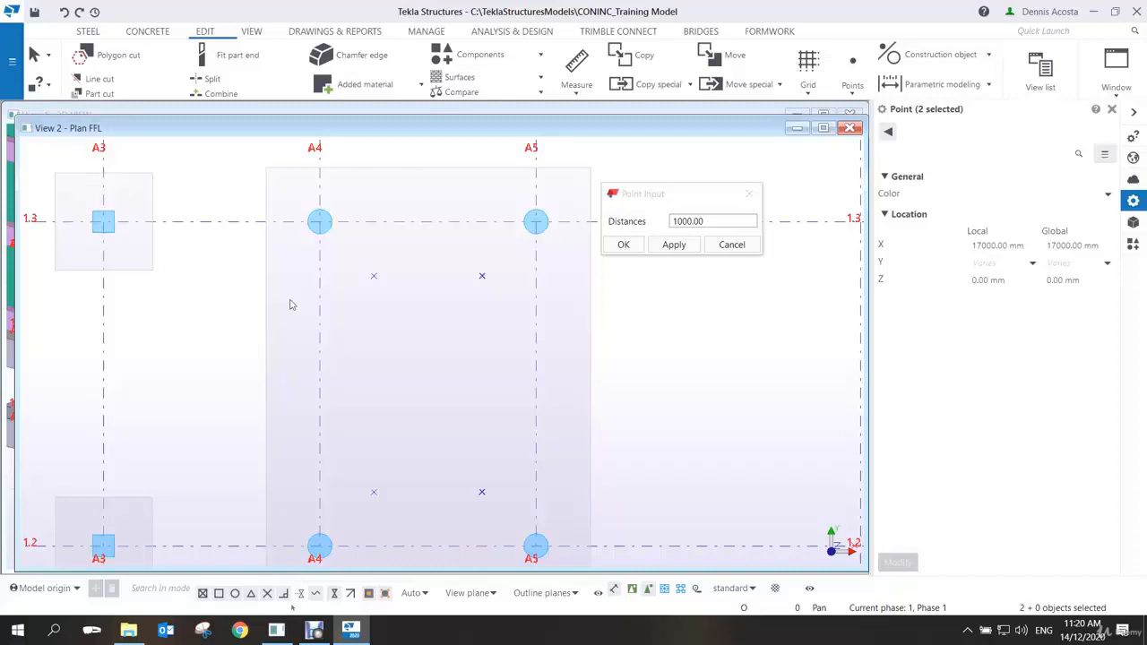
Cut a 2000 by 4000 mm rectangular opening in the large footing with a polygon cut through the four points
scroll(332, 341, down, 3)
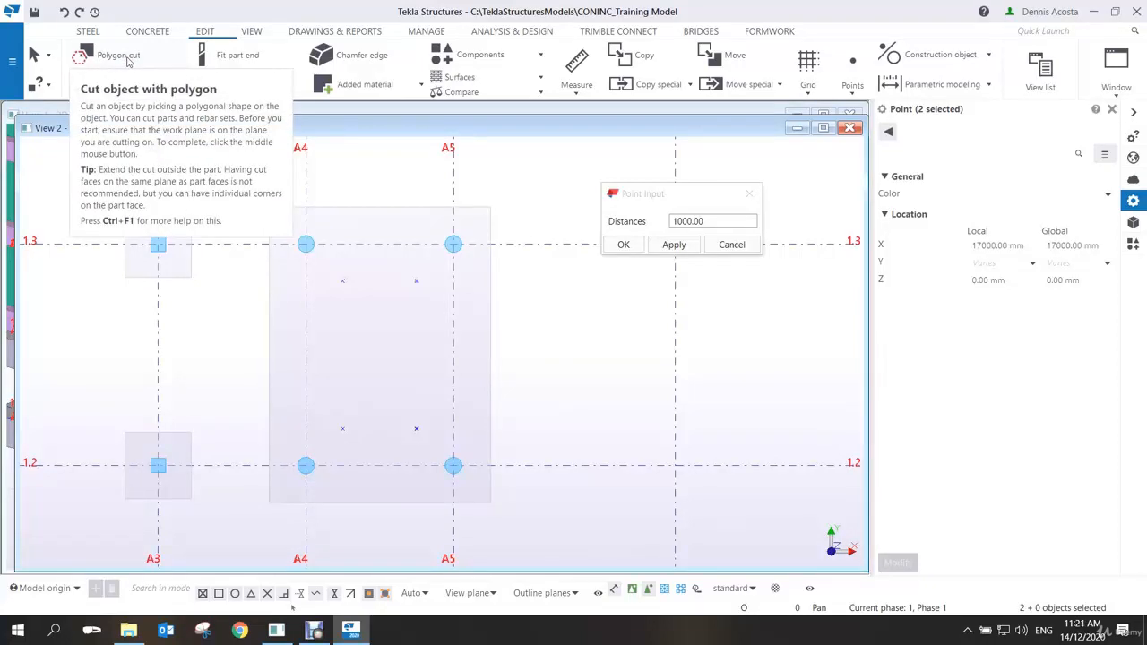
click(127, 59)
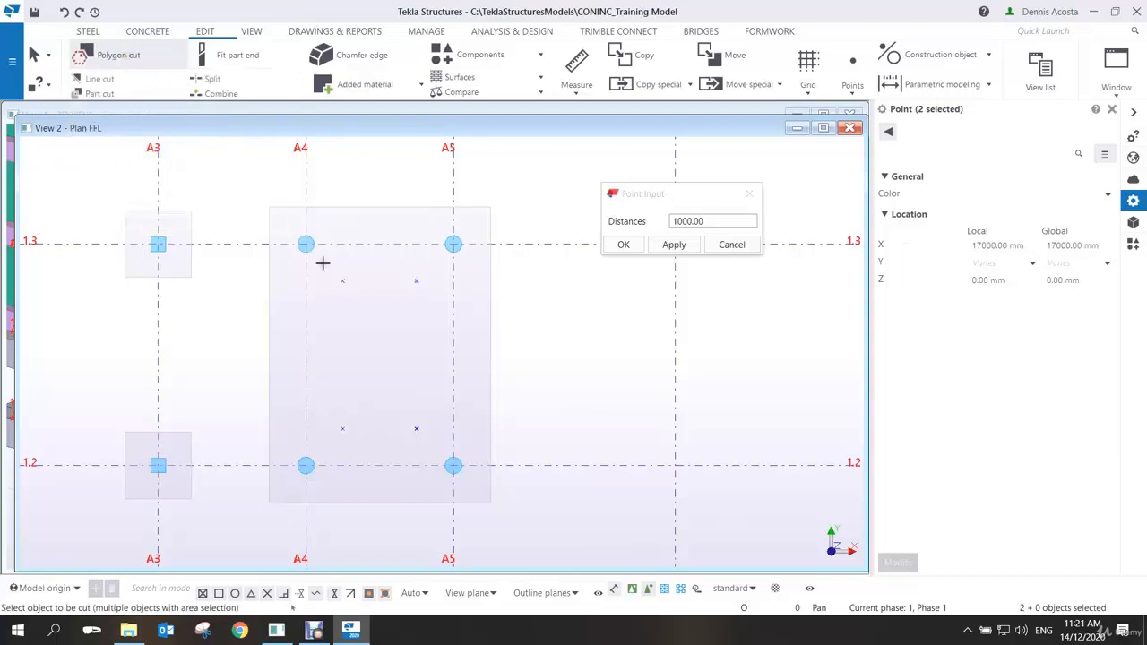
click(268, 338)
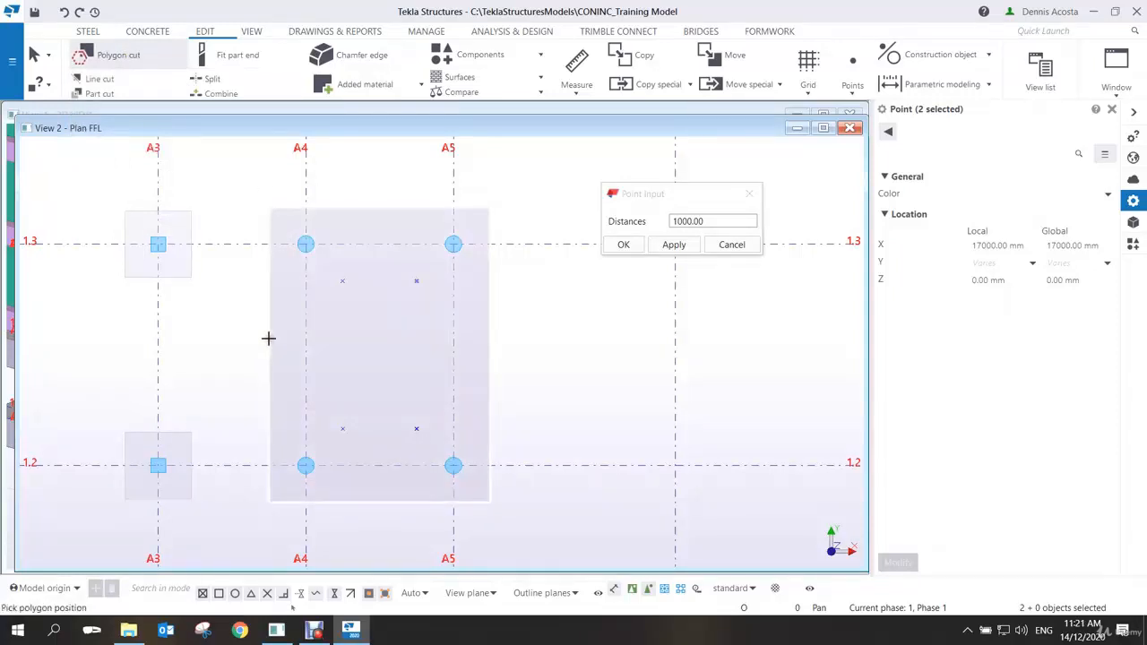
click(342, 281)
click(427, 285)
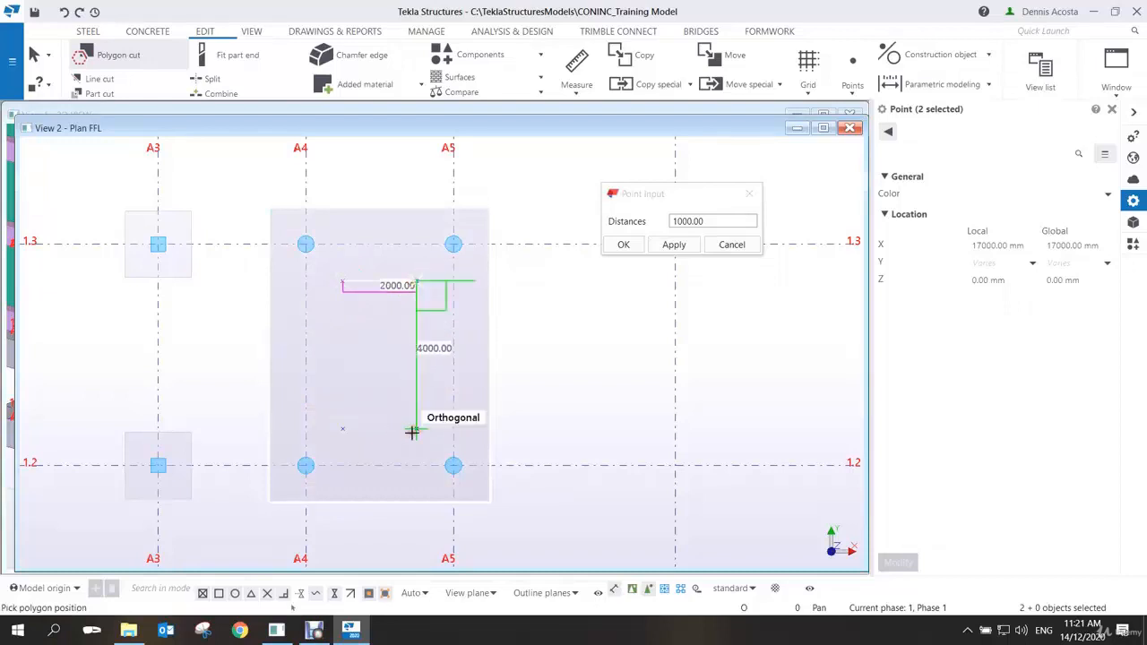
click(401, 431)
click(345, 429)
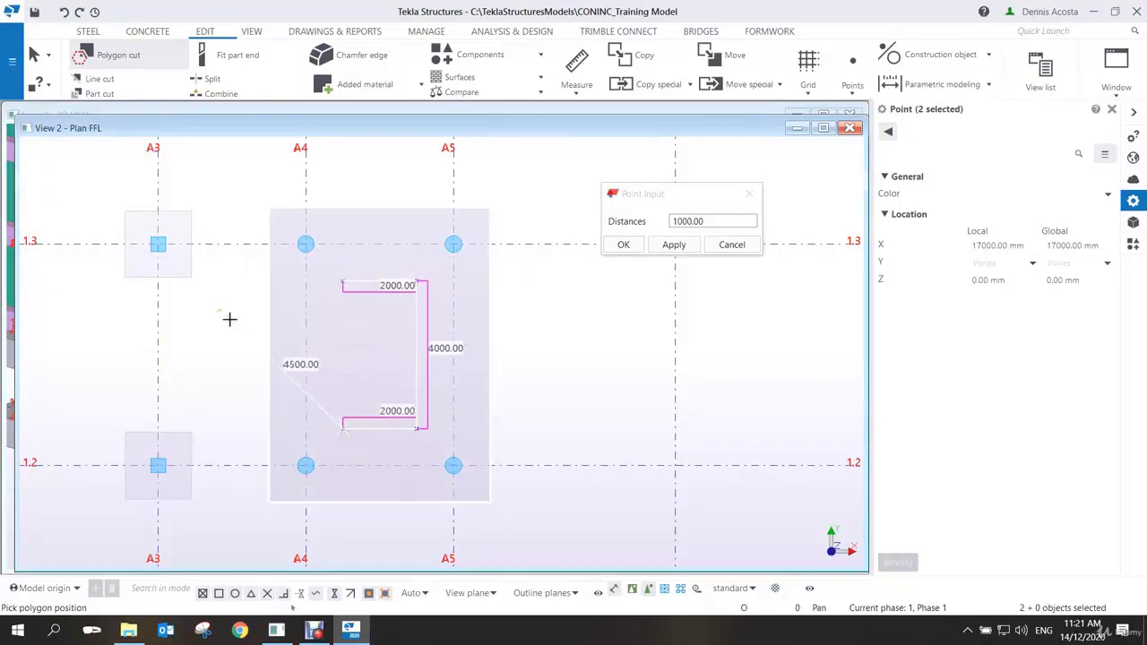
middle_click(369, 355)
right_click(399, 335)
click(439, 344)
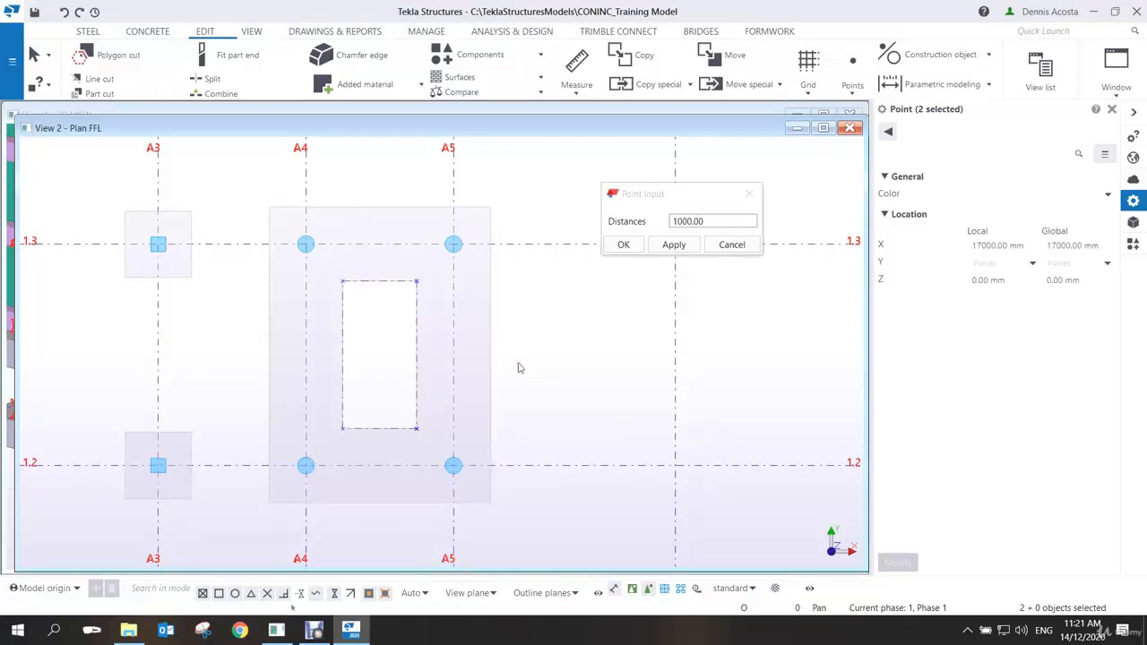
Delete the polygon cut and its four corner points from the footing
drag(242, 273, 497, 466)
key(Delete)
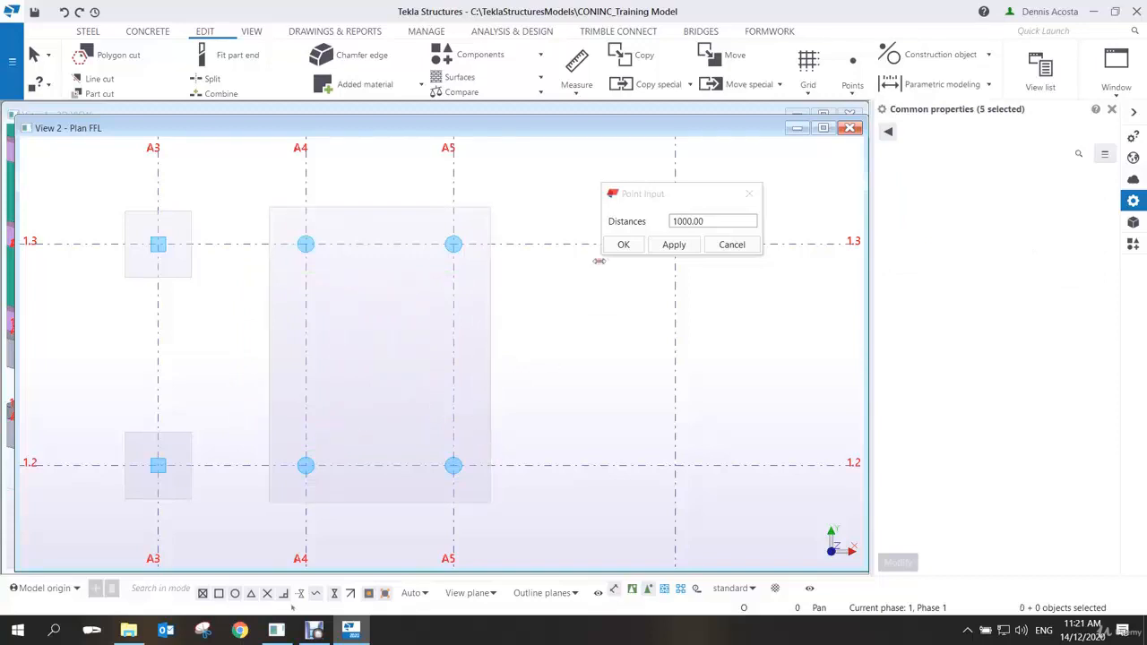
click(853, 87)
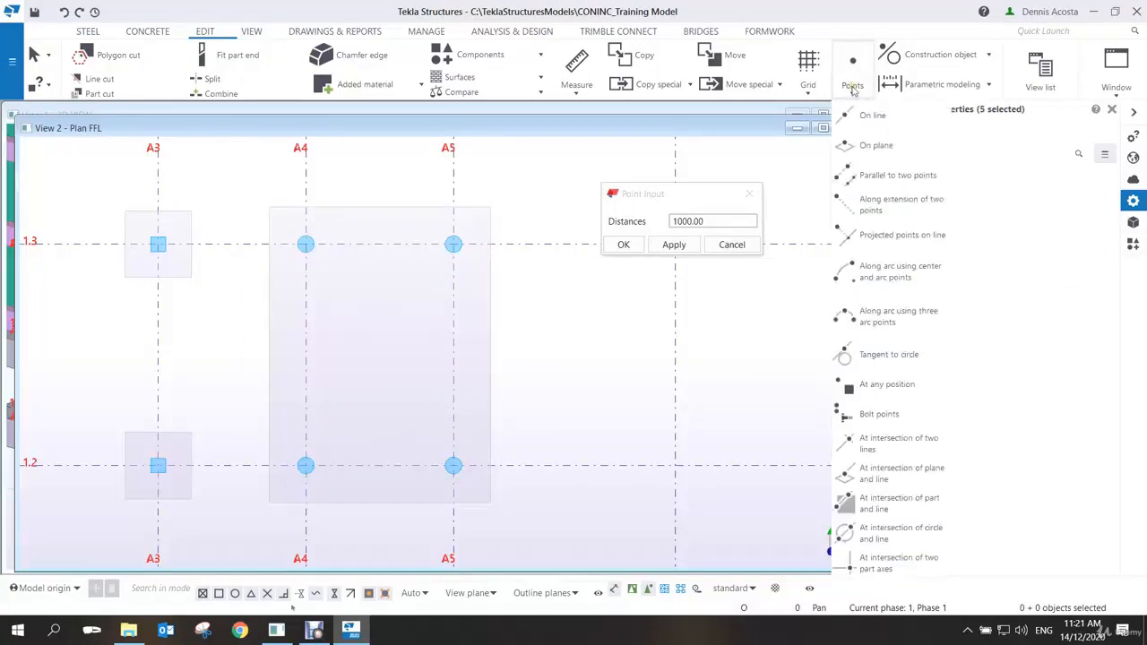
click(871, 174)
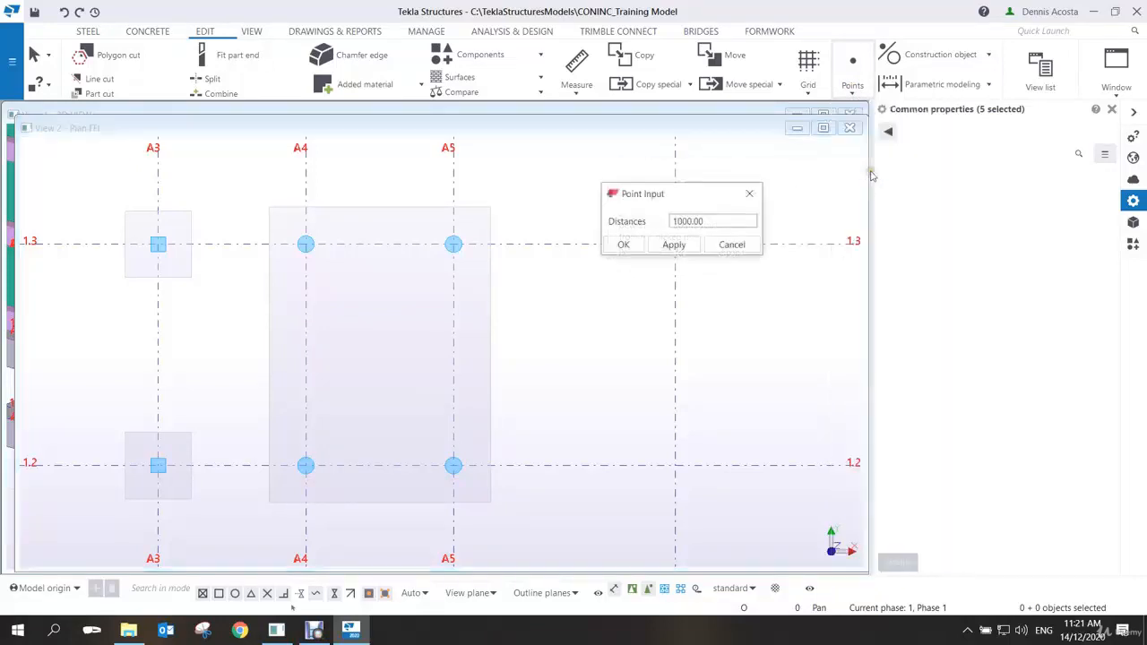
click(673, 244)
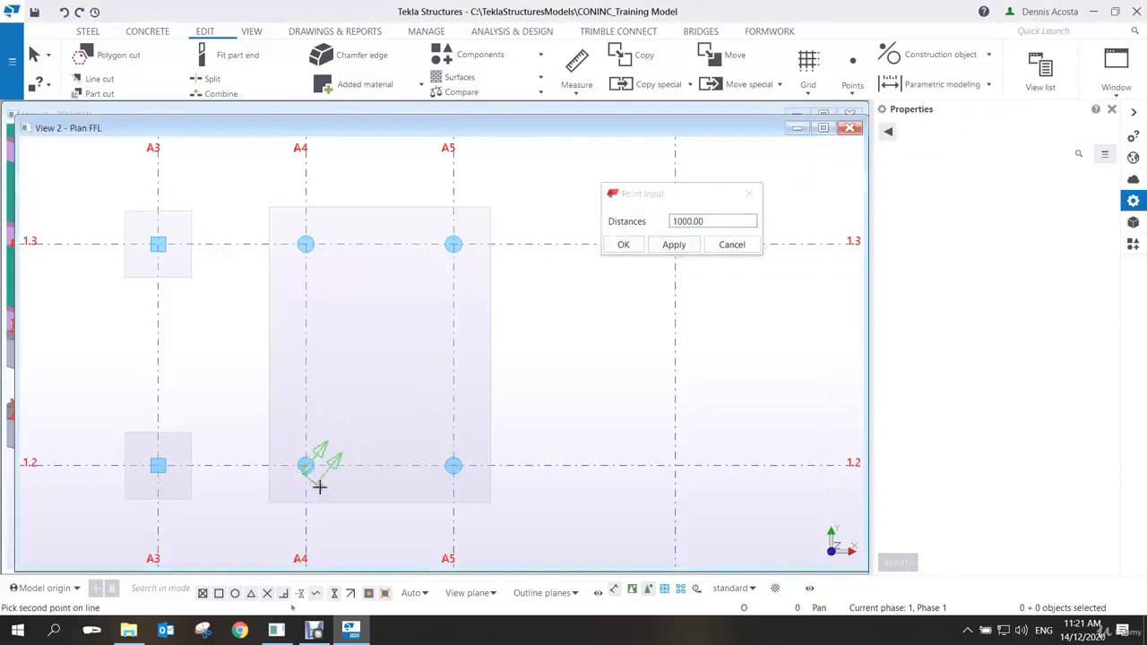
right_click(360, 446)
click(408, 212)
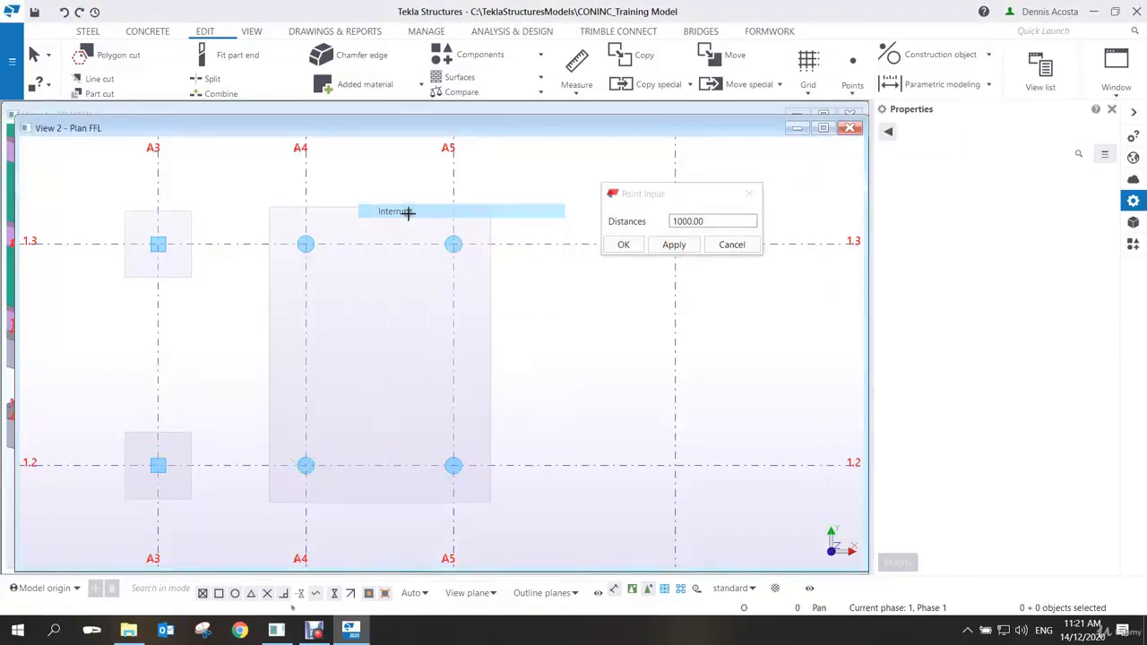
Add points parallel to the column pairs on grids 1.2 and 1.3, offset 1000 mm towards the inside of the footing
click(852, 90)
click(872, 177)
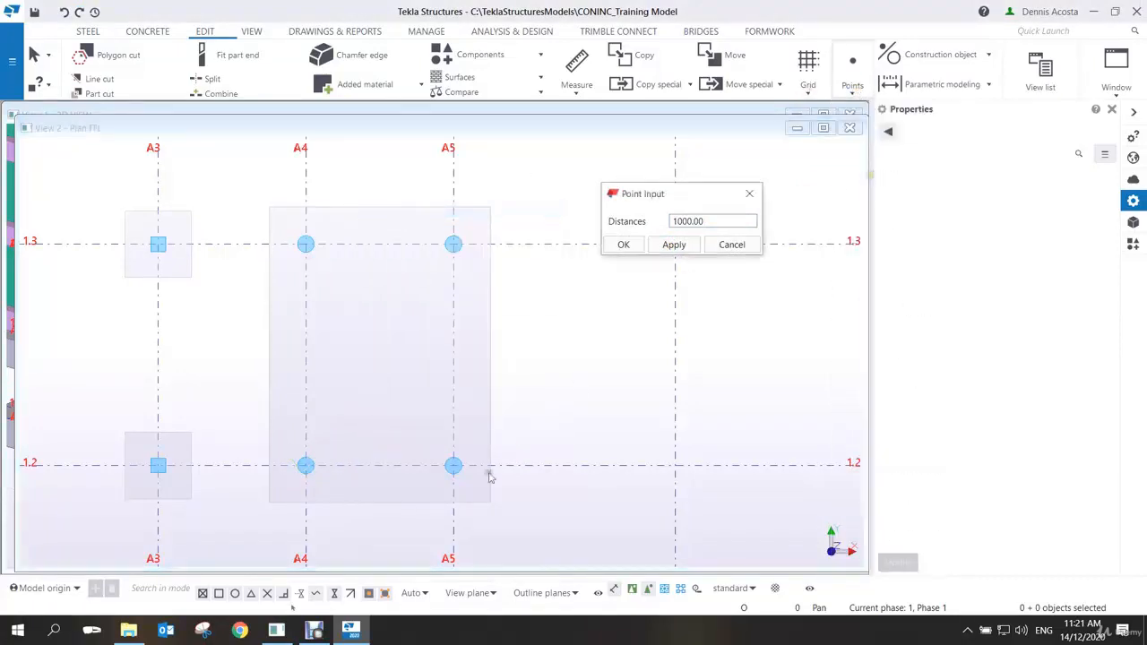
click(305, 466)
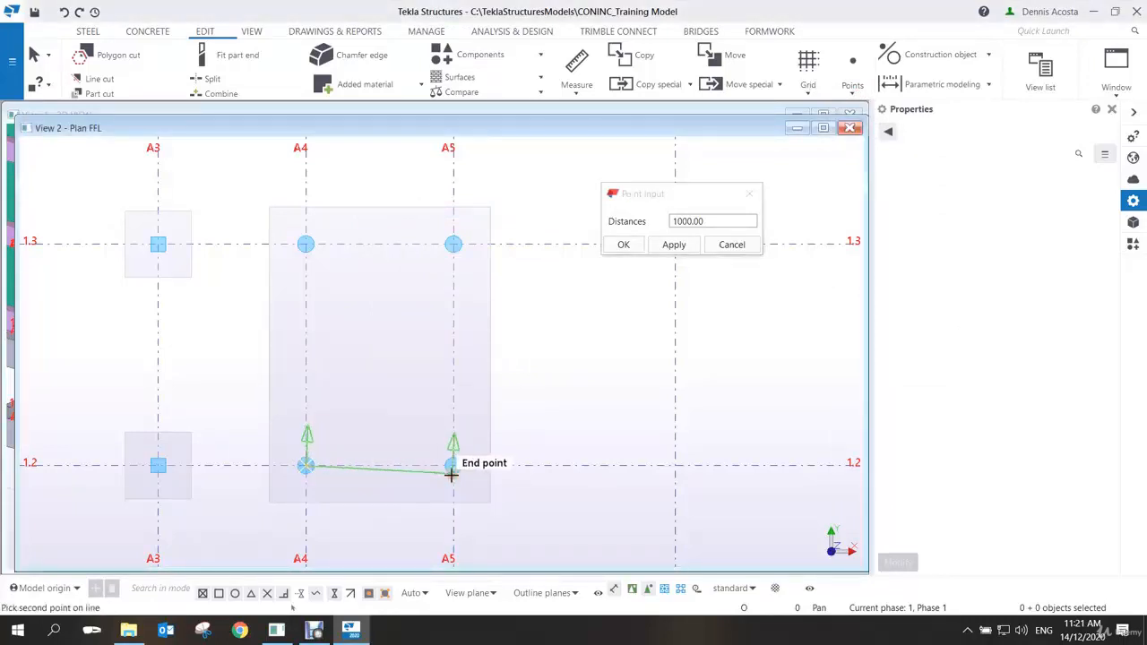
click(452, 465)
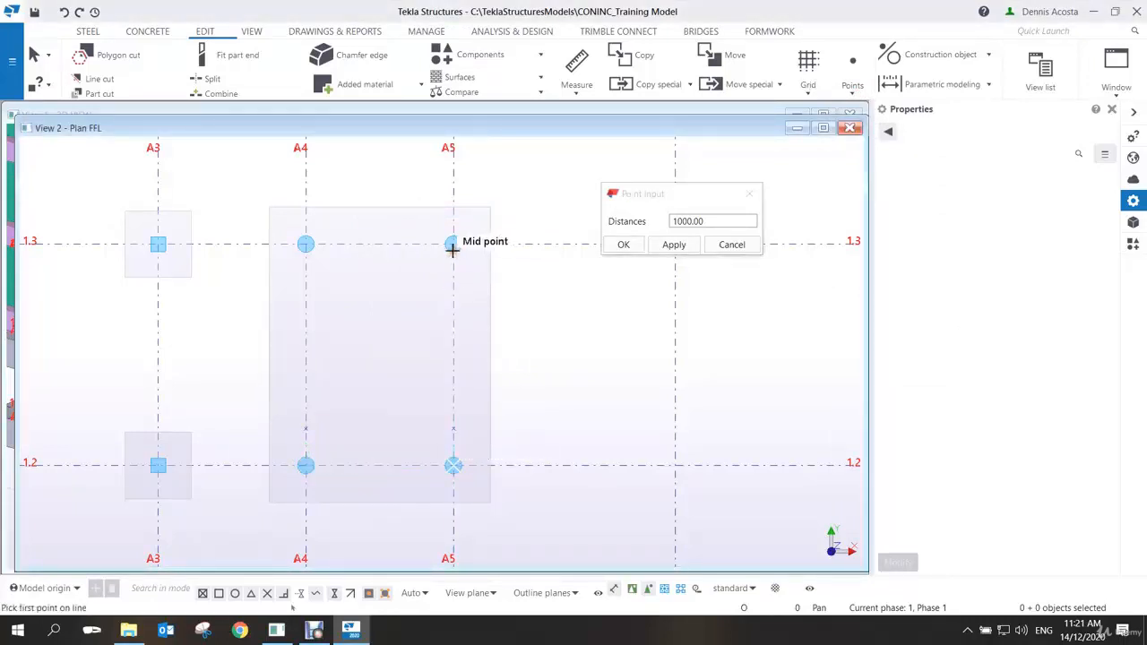
click(453, 243)
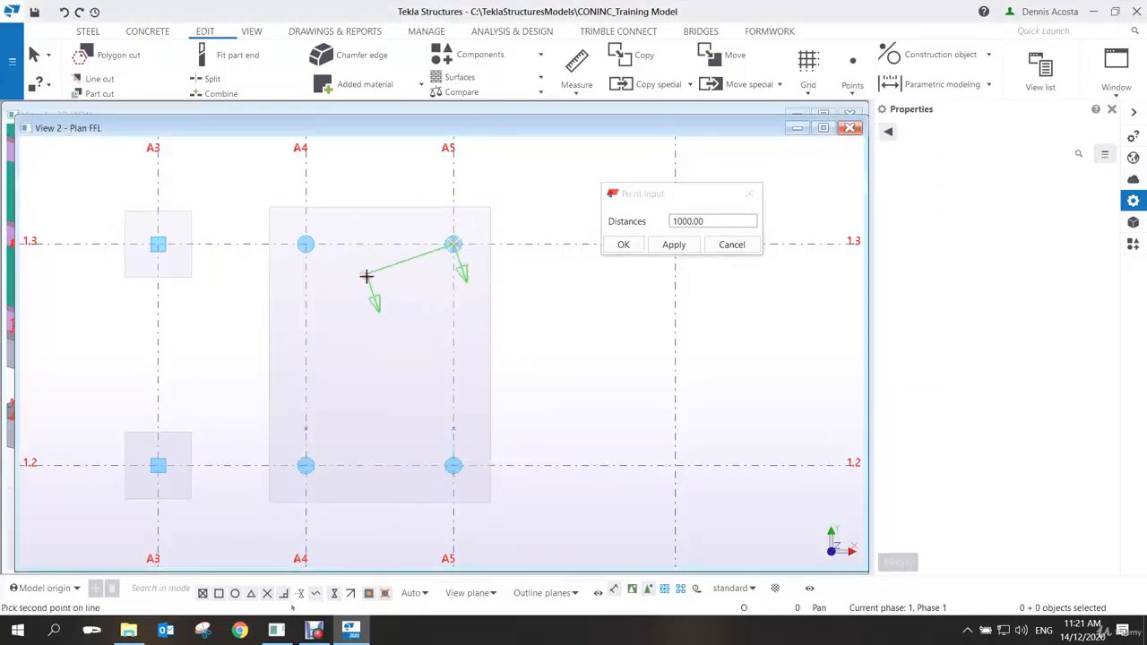
click(306, 243)
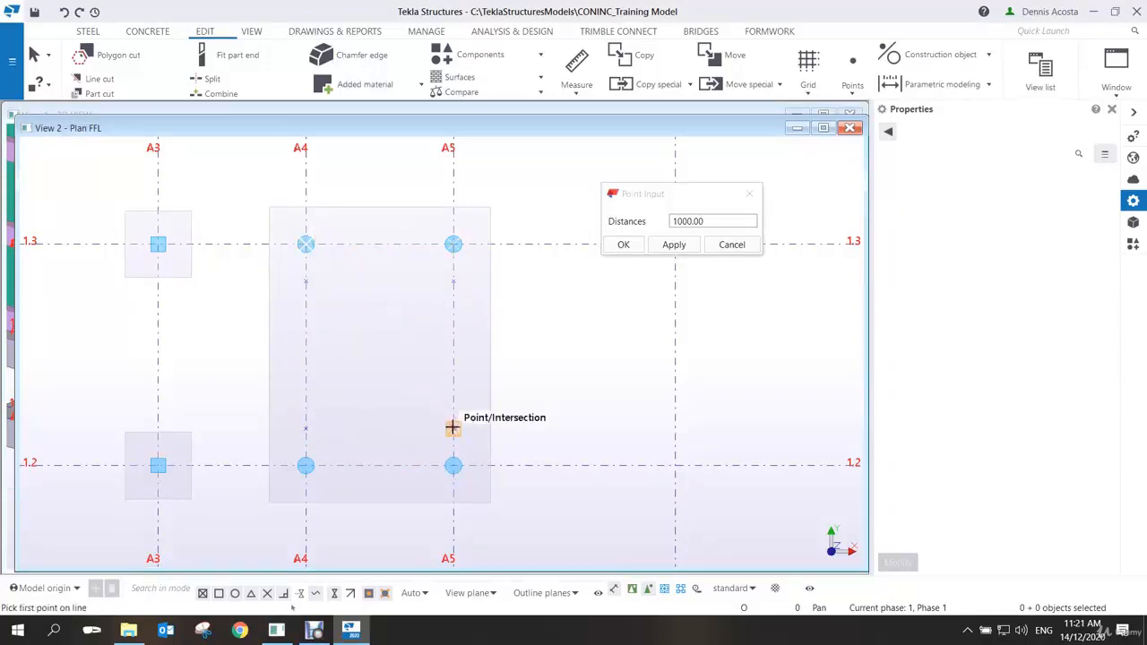
Add points parallel to the offset point pairs on grids A5 and A4, 1000 mm inwards, and end the point command
click(453, 428)
click(452, 282)
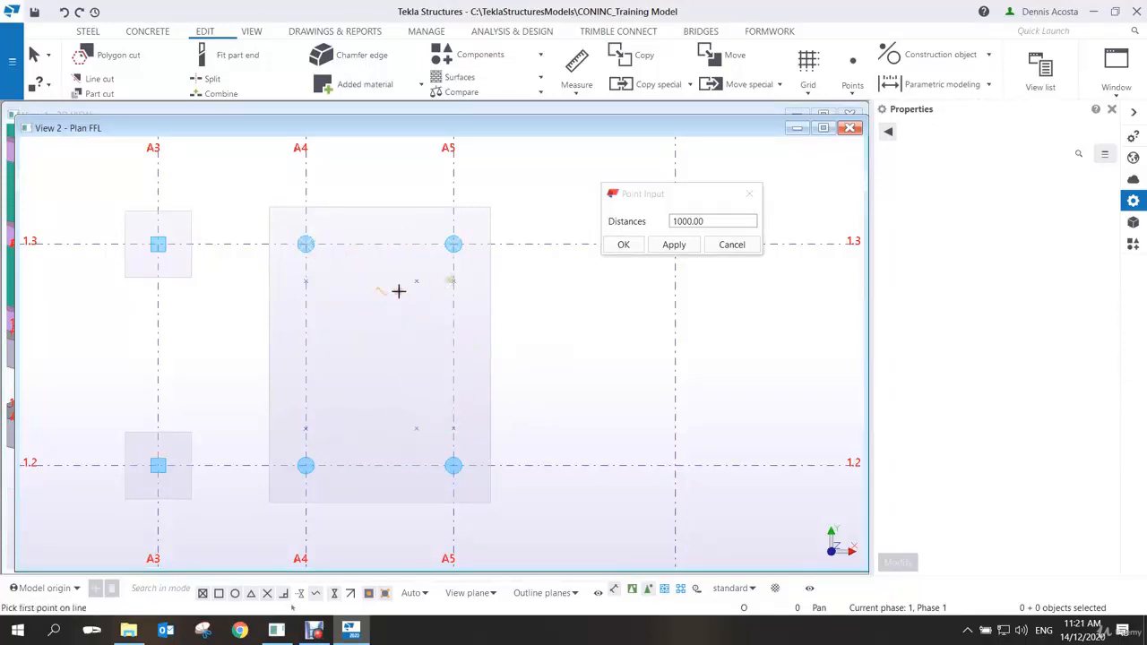
click(306, 282)
click(306, 426)
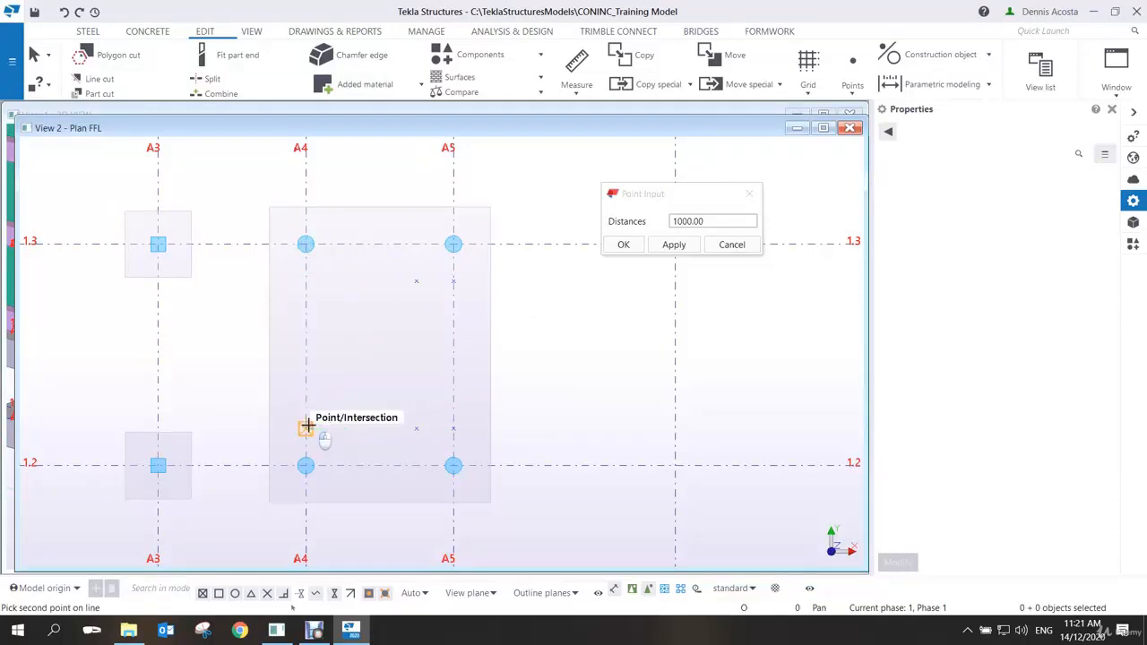
right_click(367, 346)
click(385, 356)
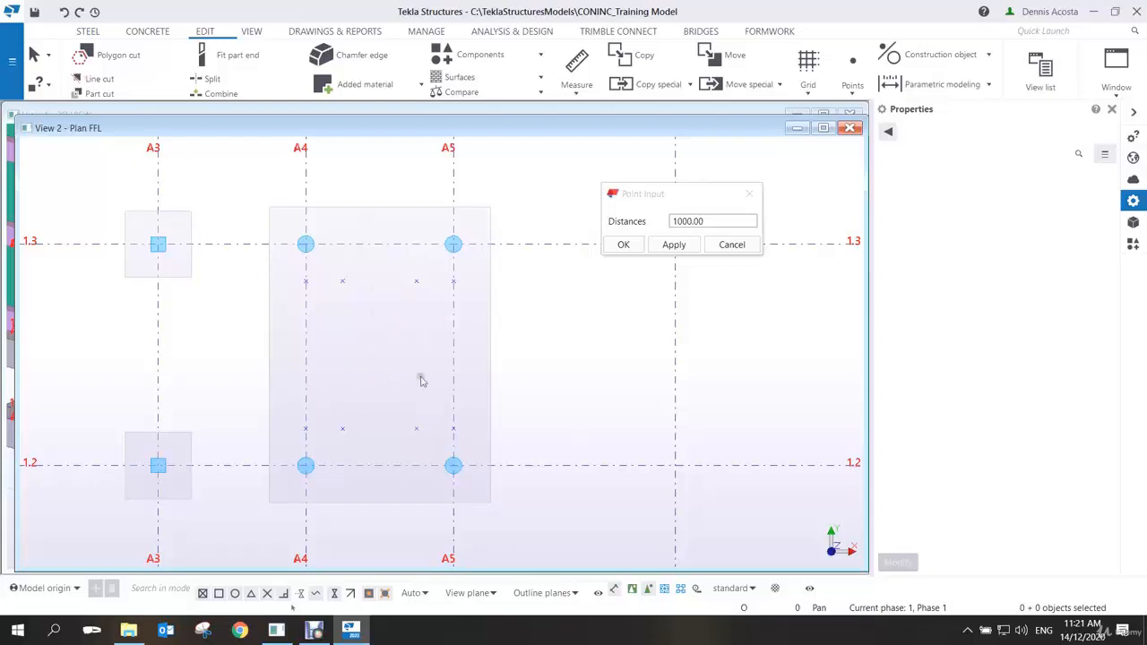
Cut a 2000 by 4000 mm rectangular opening in the large footing with a polygon cut through the four inner points
click(127, 60)
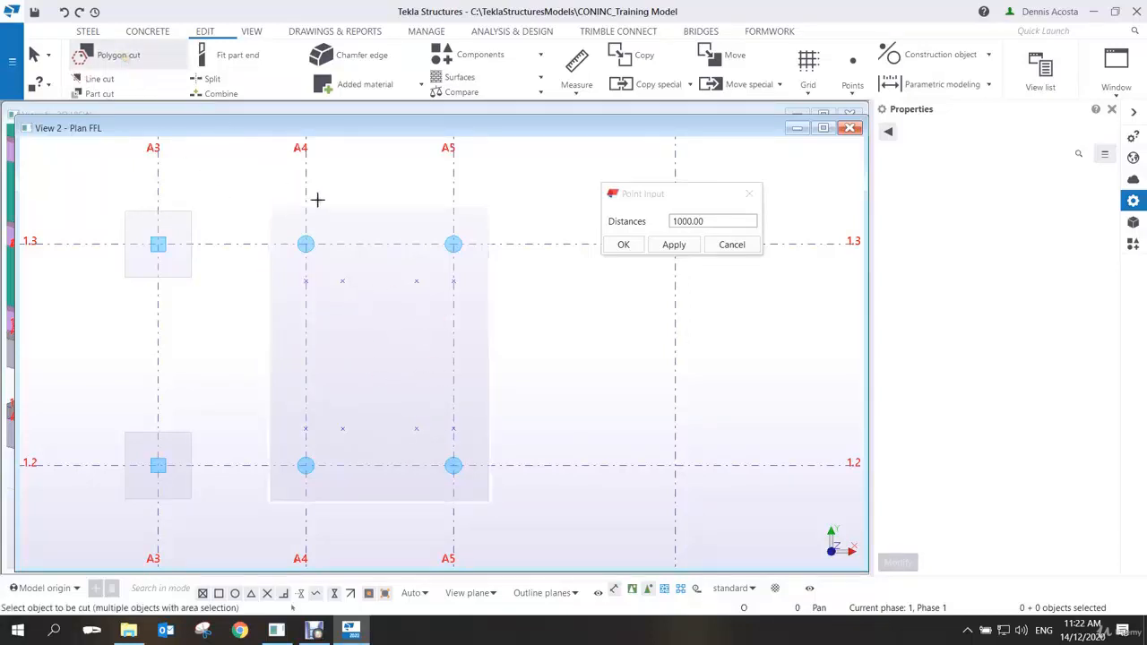
click(342, 280)
click(417, 280)
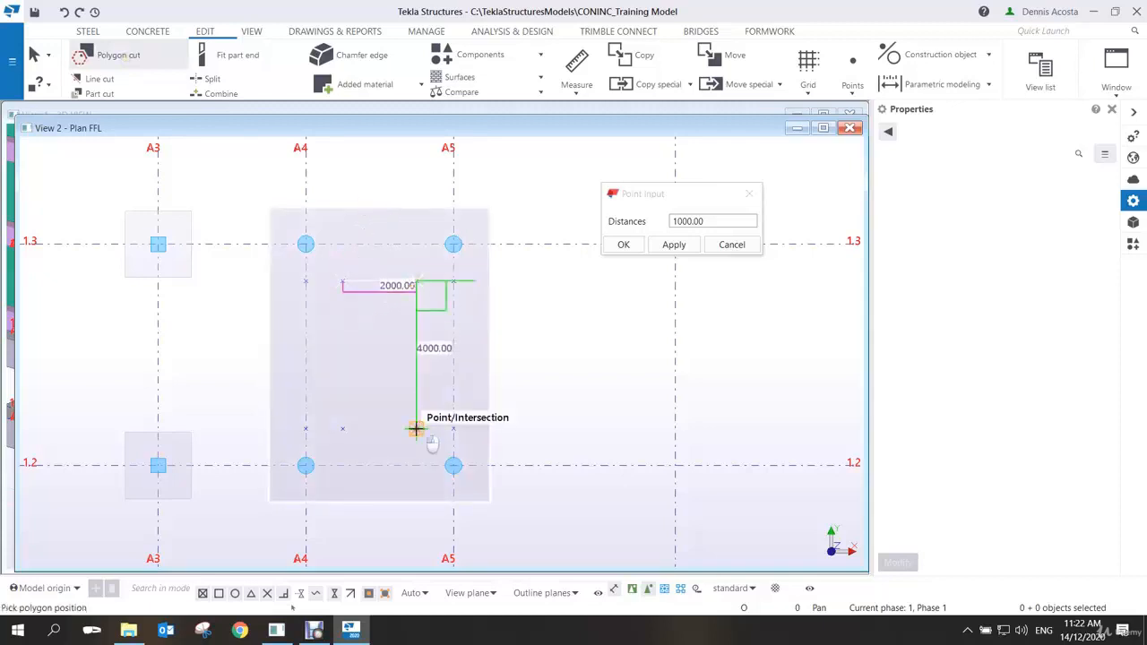
click(426, 428)
click(343, 428)
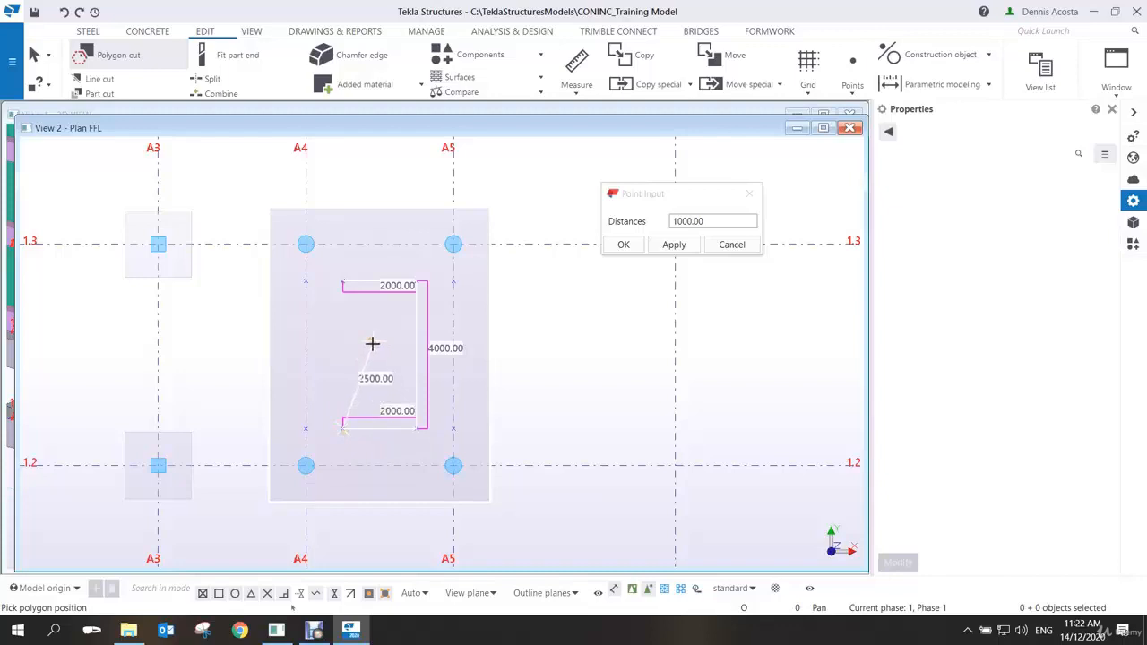
middle_click(372, 343)
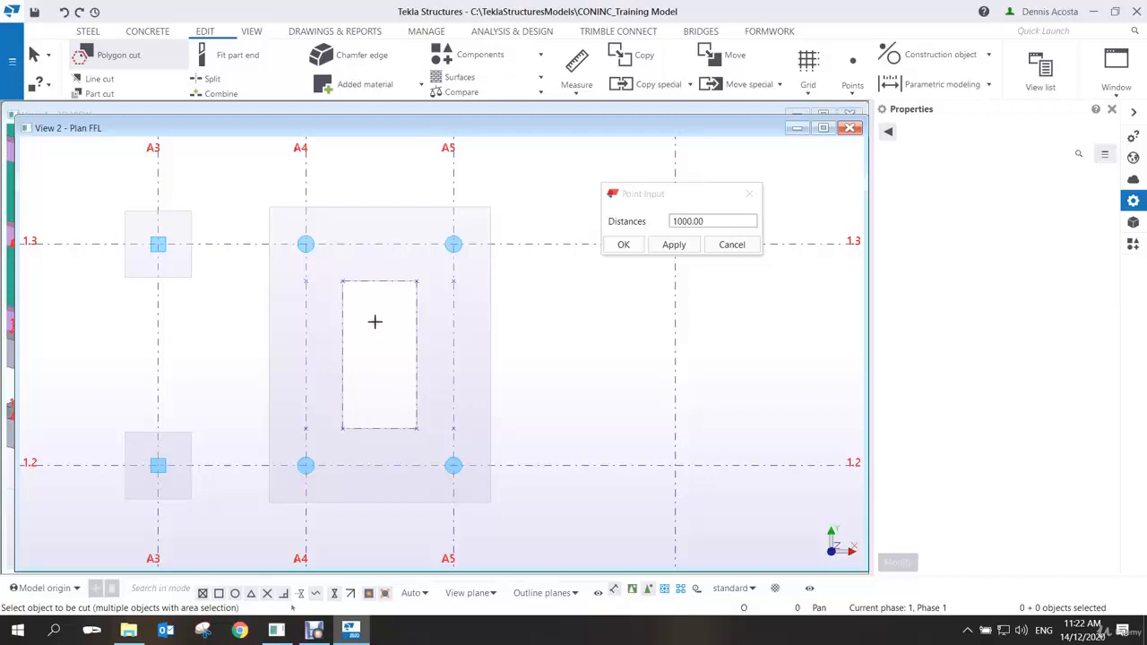
right_click(520, 309)
click(546, 316)
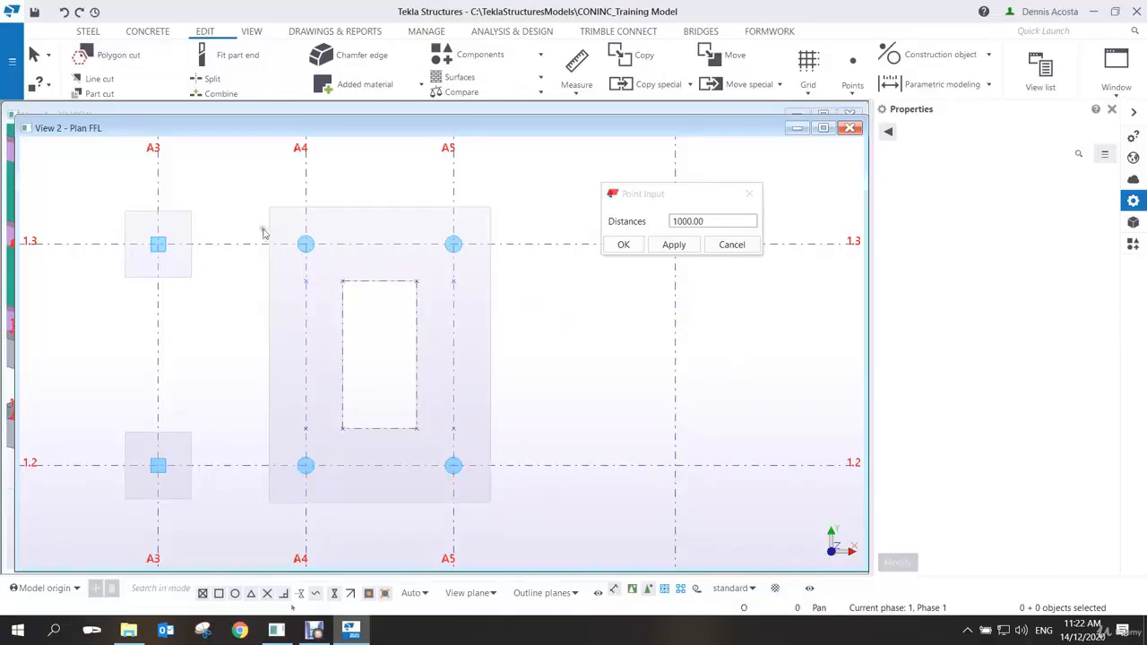
Delete the polygon cut together with all the offset points inside the large footing
drag(246, 266, 478, 420)
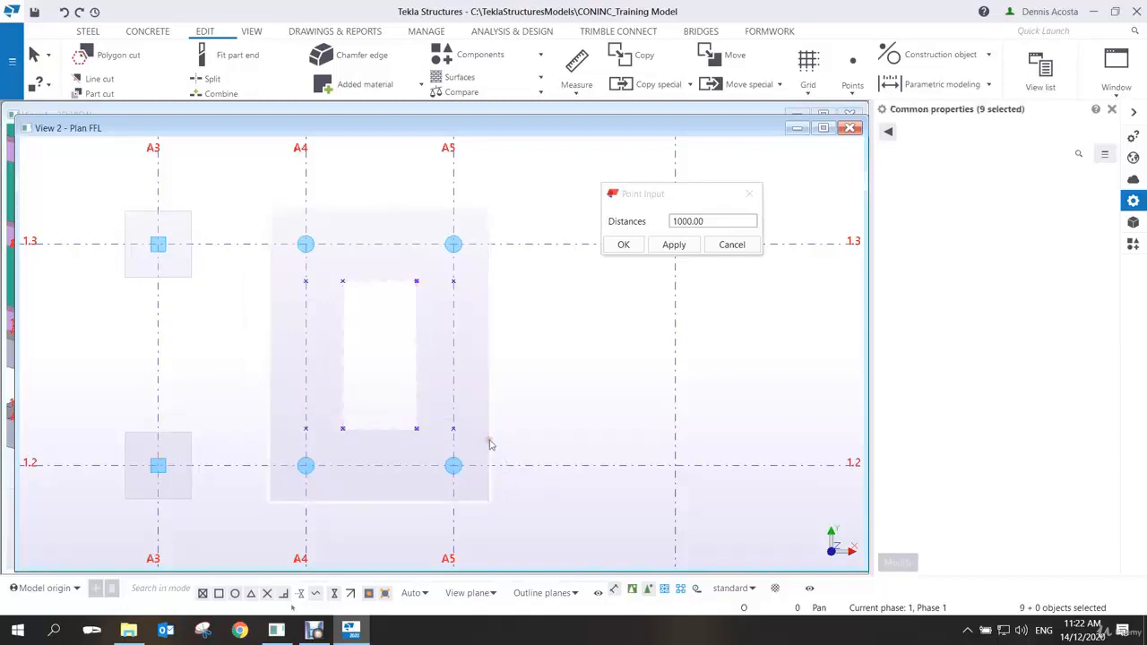
key(Delete)
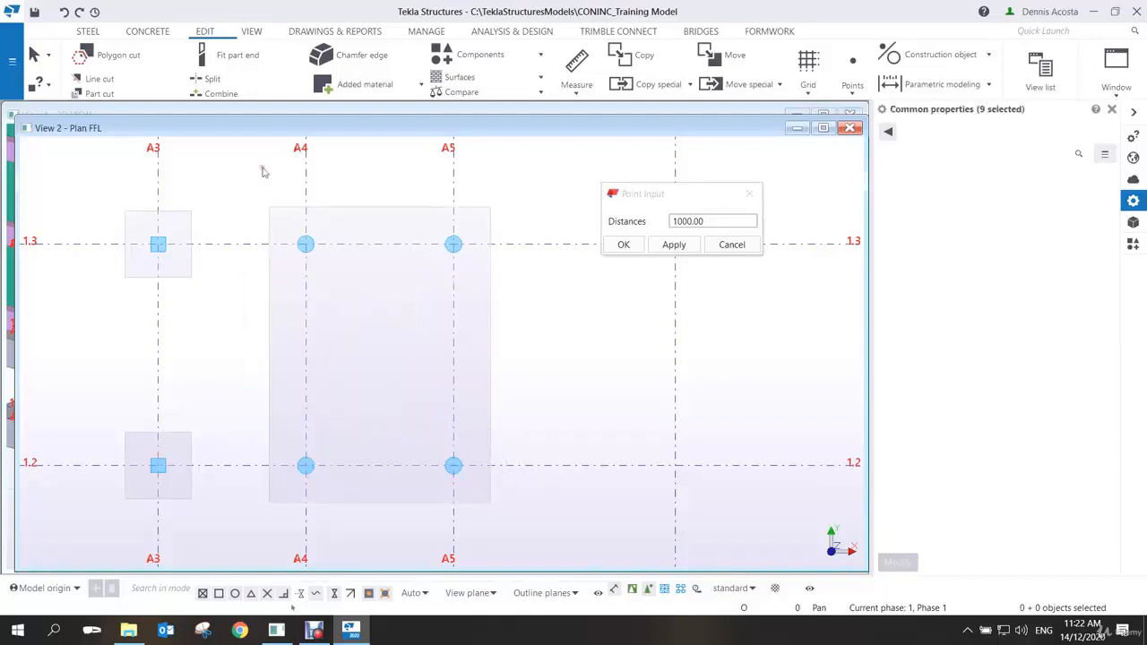
Cut a 4000 by 6000 mm opening in the large footing with a polygon cut through the four column centres on grids A4 and A5
click(125, 58)
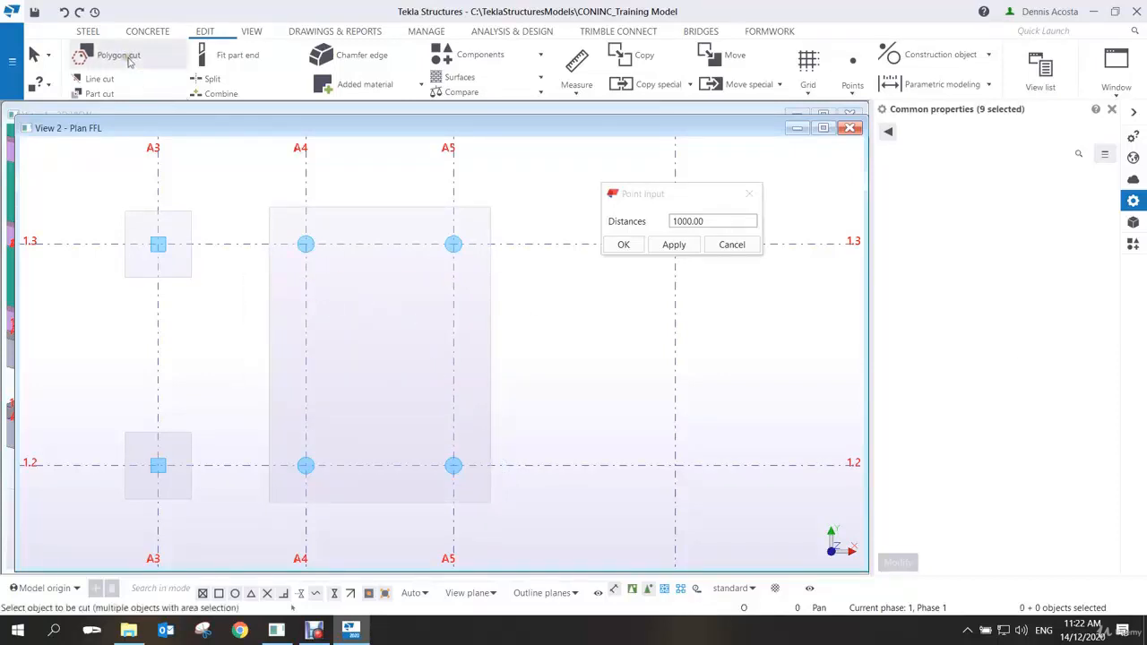
click(383, 211)
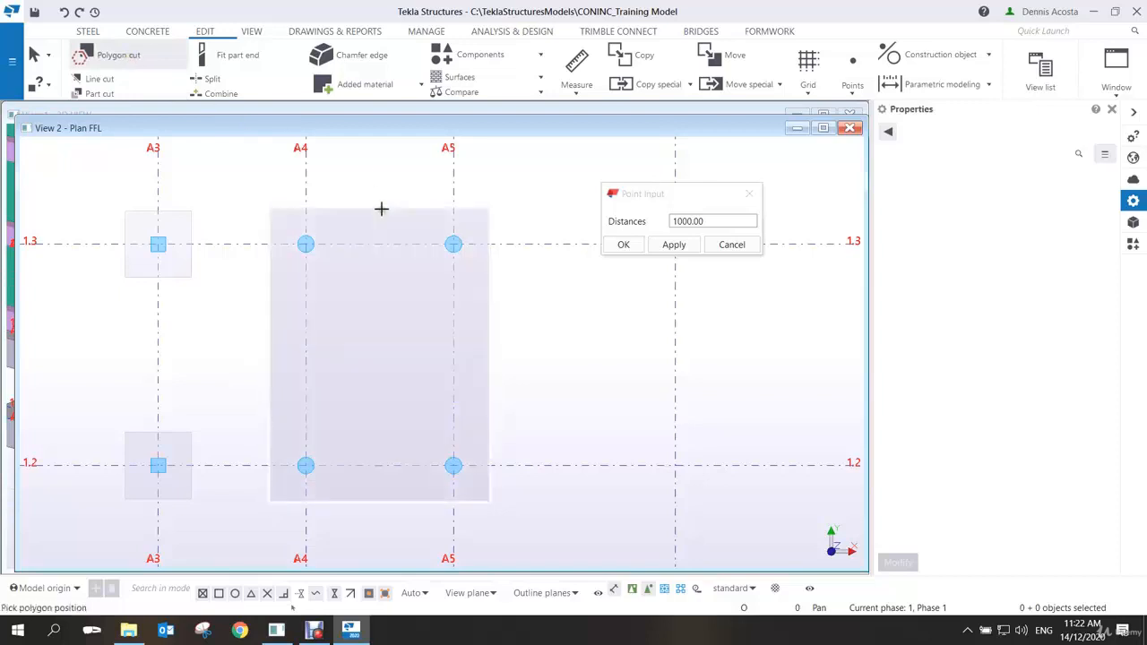
click(309, 254)
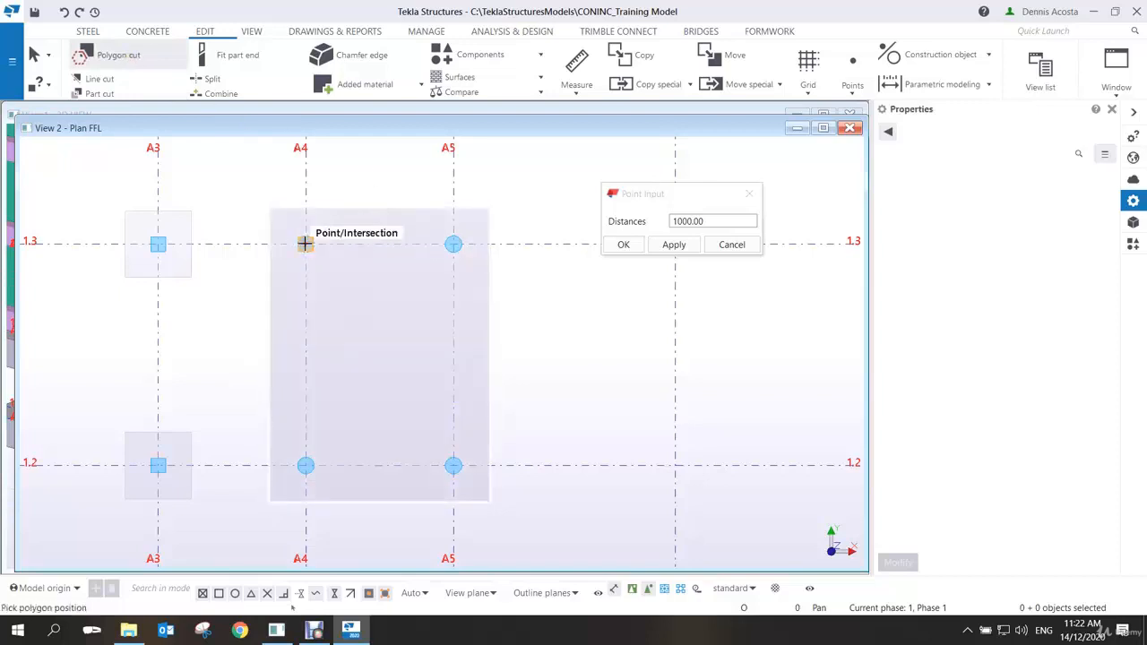
click(452, 244)
click(453, 465)
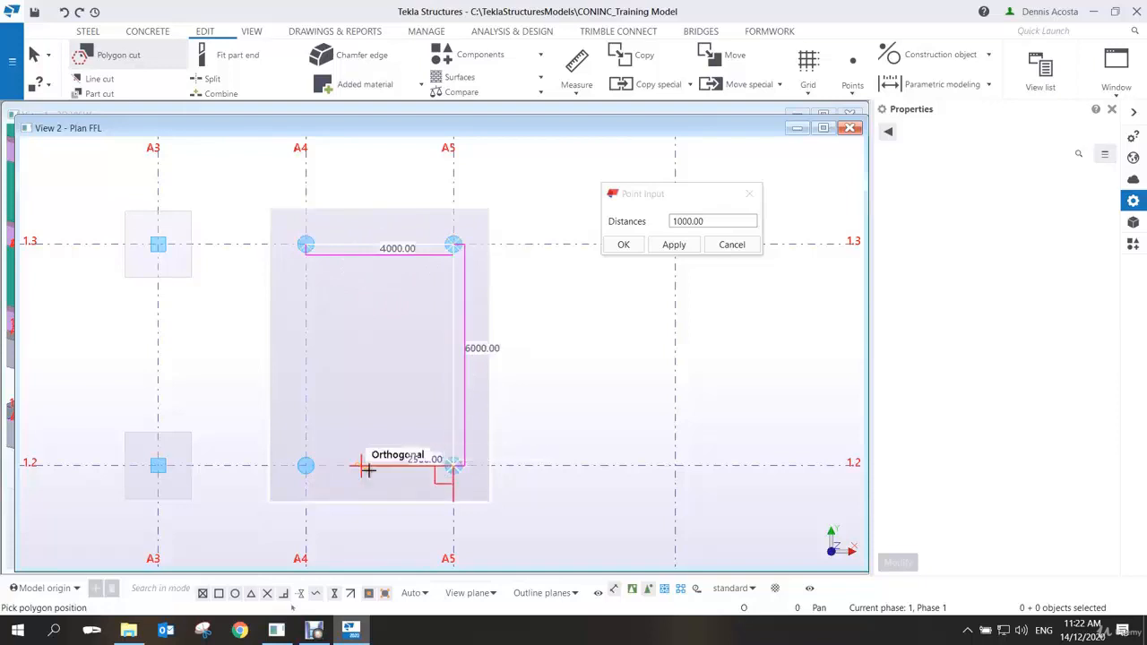
click(305, 464)
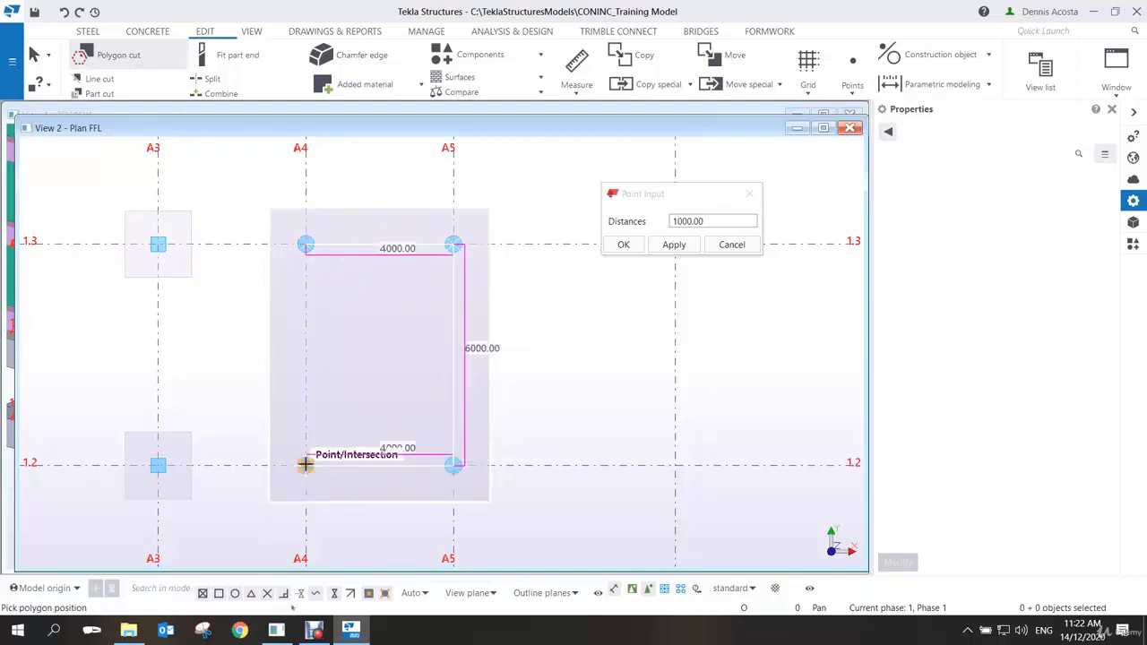
middle_click(228, 321)
right_click(366, 295)
click(369, 301)
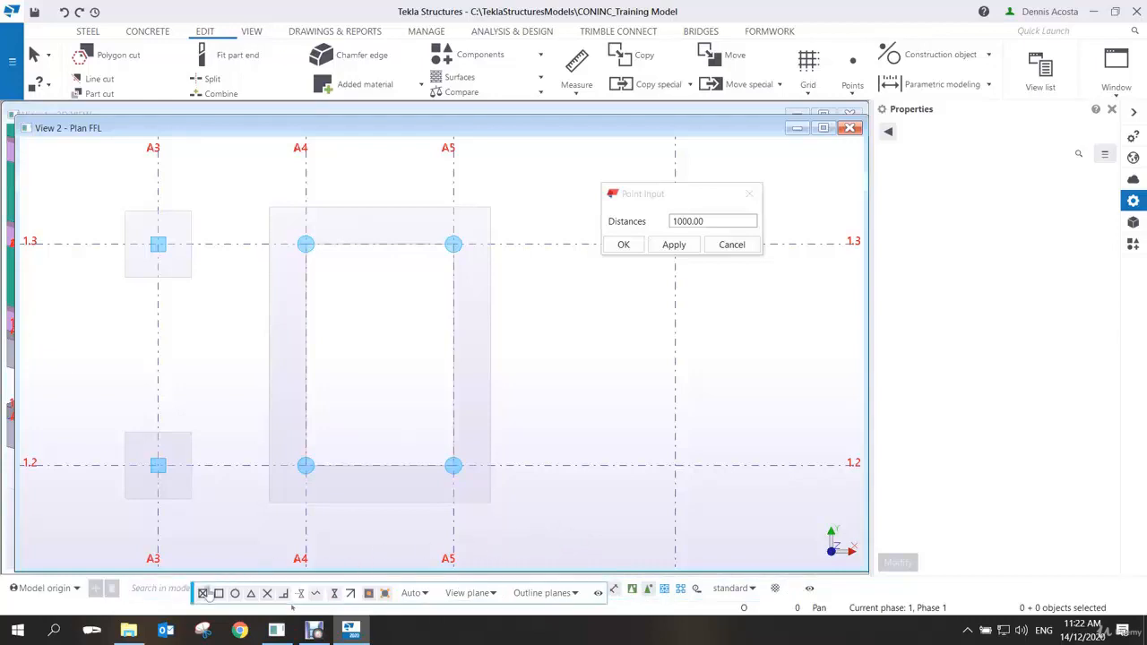
Rearrange the snapping and selection toolbars so that the direct modification switch is accessible
drag(197, 594, 279, 602)
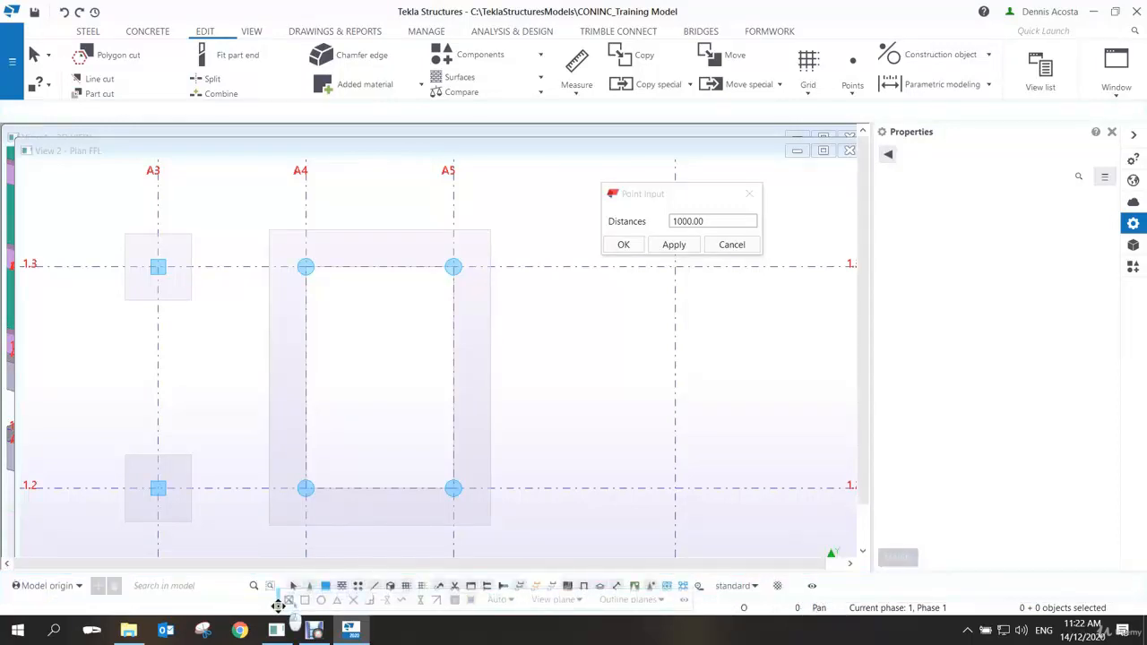
drag(358, 609, 378, 593)
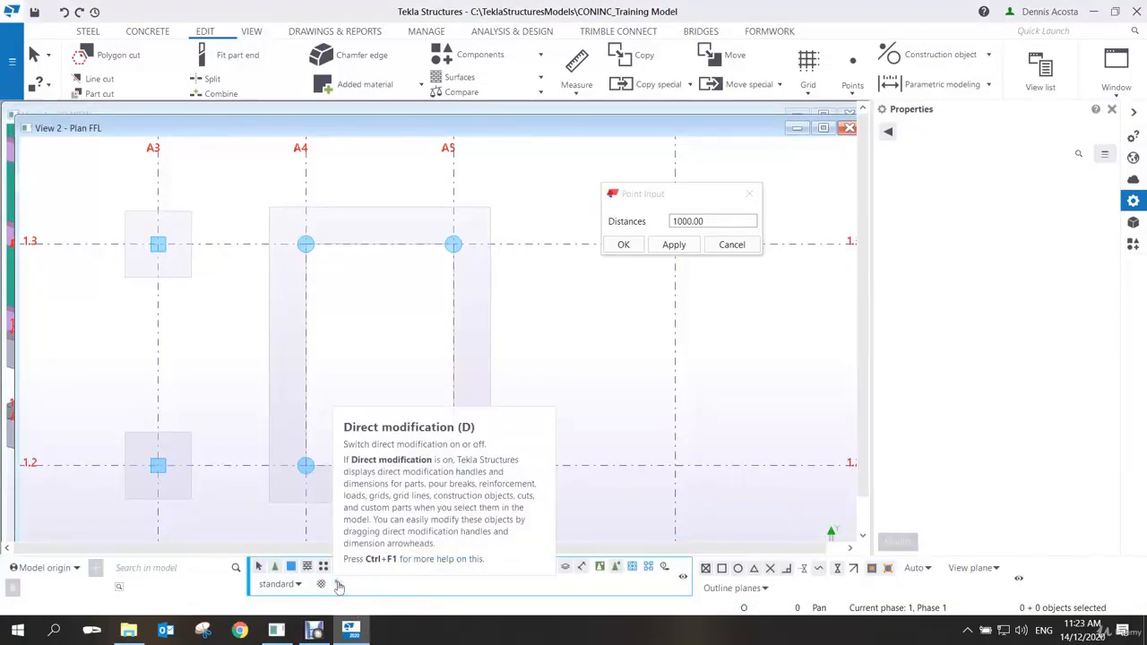
Shrink the polygon cut to 2000 by 4000 mm by moving each of its four edges 1000 mm inwards with direct modification
click(385, 255)
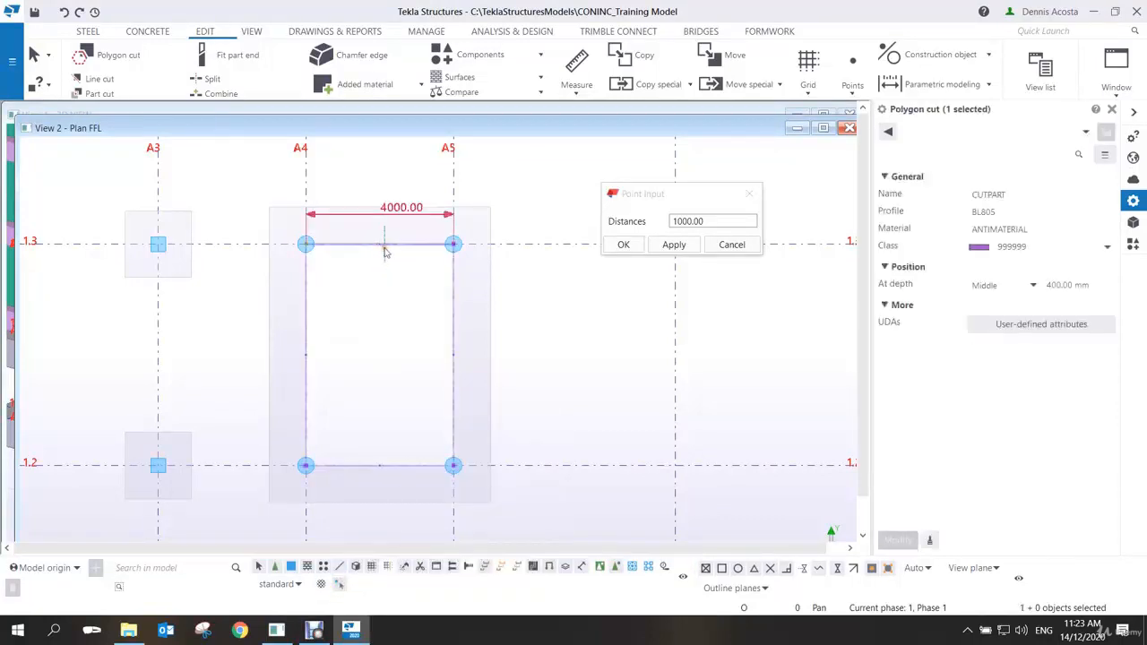
scroll(398, 249, up, 2)
drag(402, 241, 403, 287)
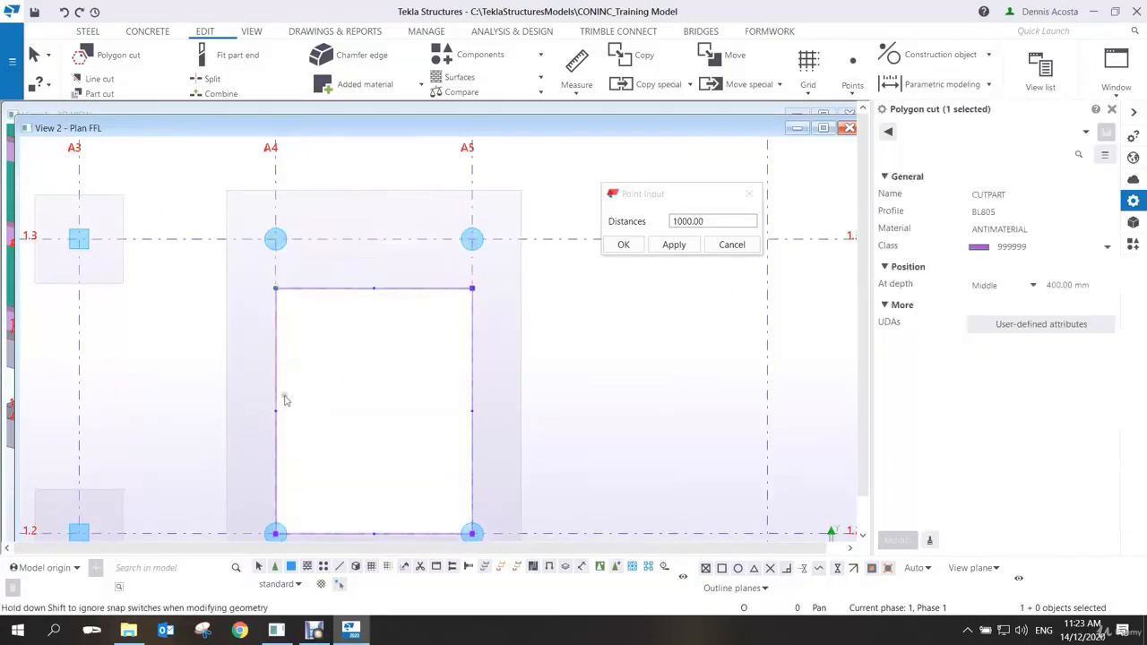
drag(284, 400, 325, 384)
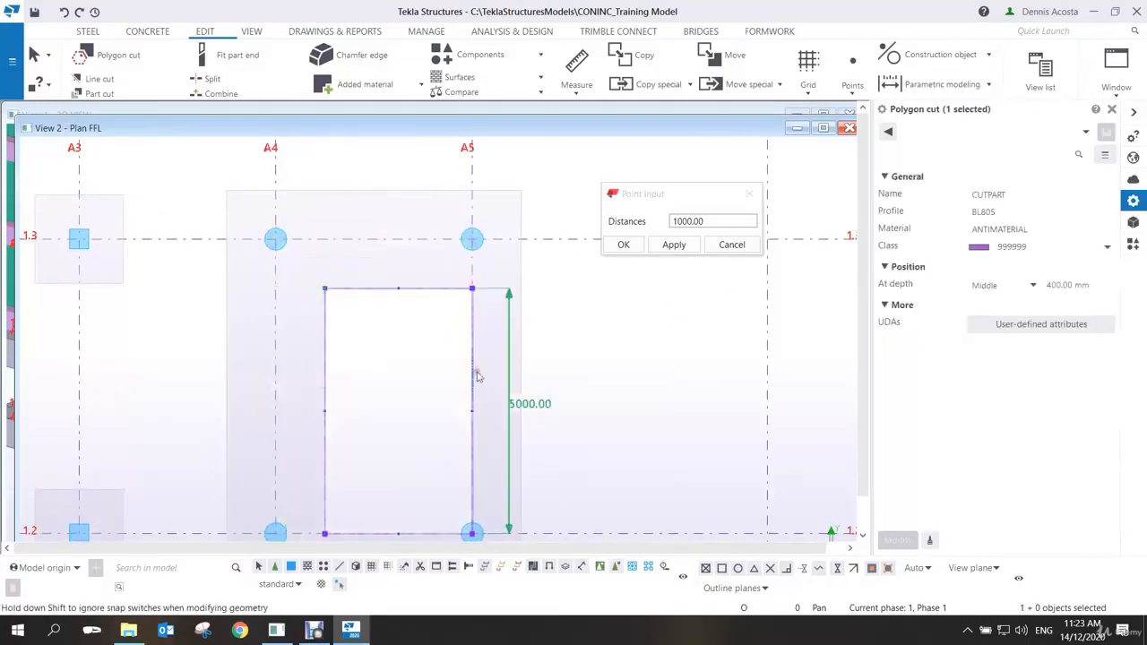
drag(474, 378, 423, 376)
drag(397, 529, 397, 494)
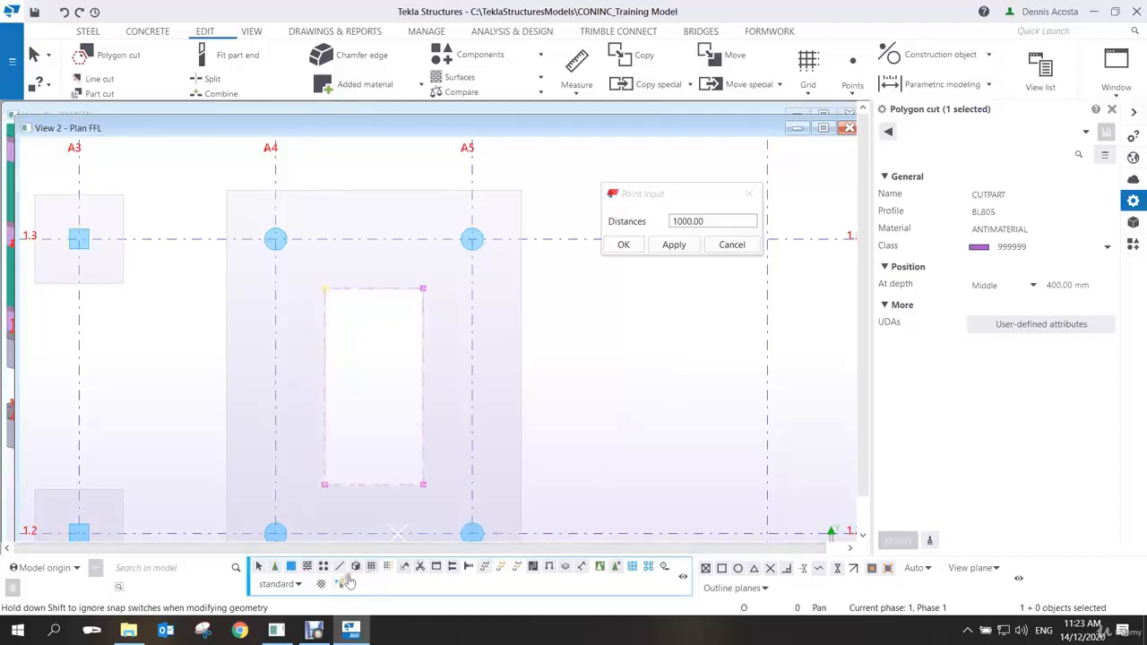
Examine the opening in the large footing in 3D and return to the plan view around grids A4 and A5
scroll(542, 430, down, 2)
ctrl+middle_drag(544, 427, 395, 363)
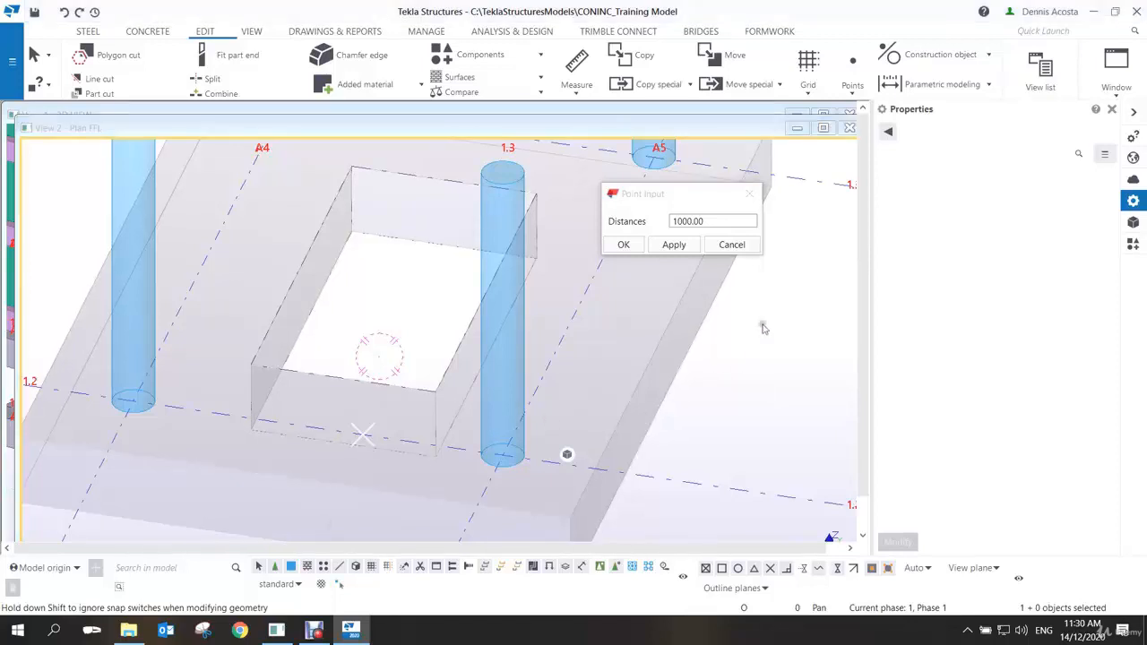
right_click(761, 326)
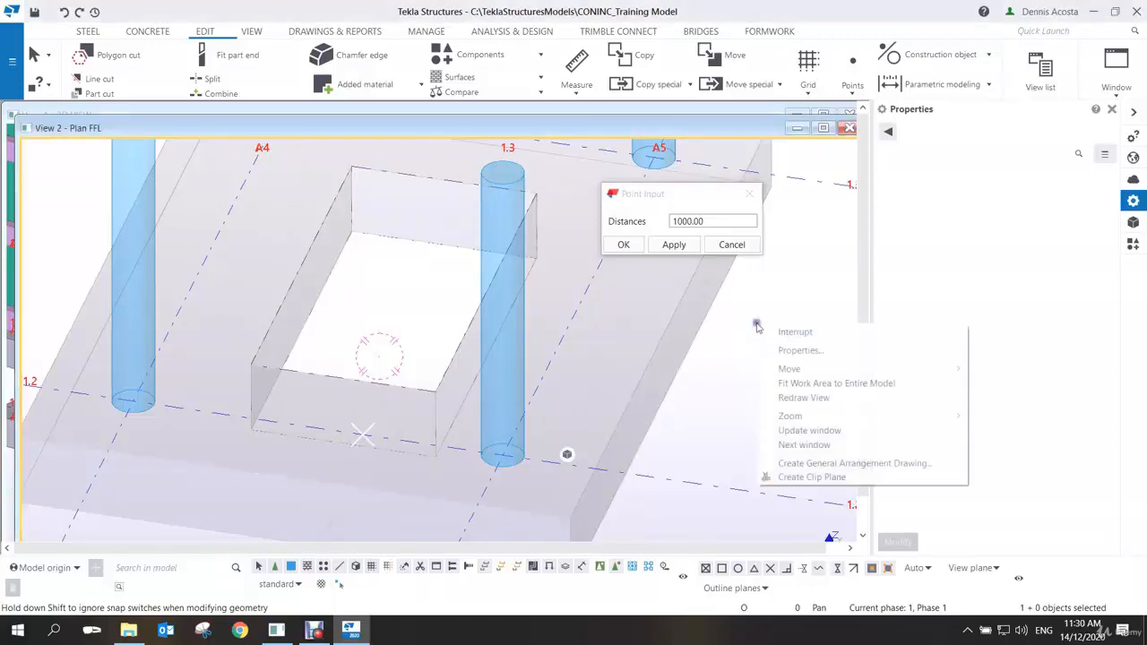
click(787, 333)
key(ctrl+p)
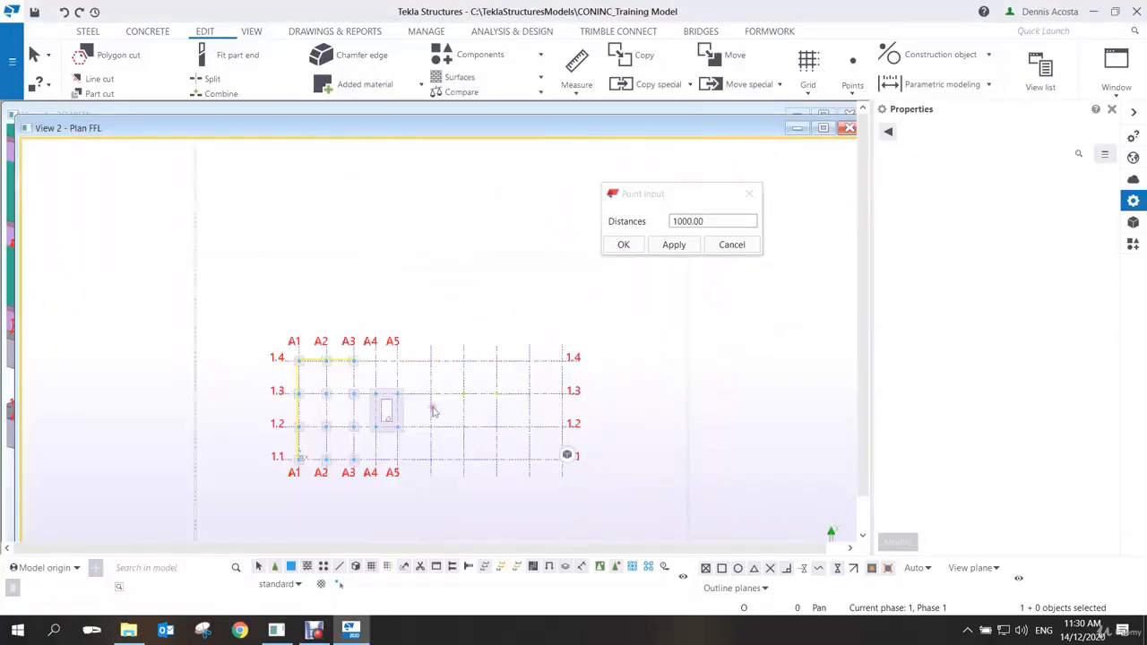
scroll(373, 406, up, 3)
scroll(416, 413, up, 4)
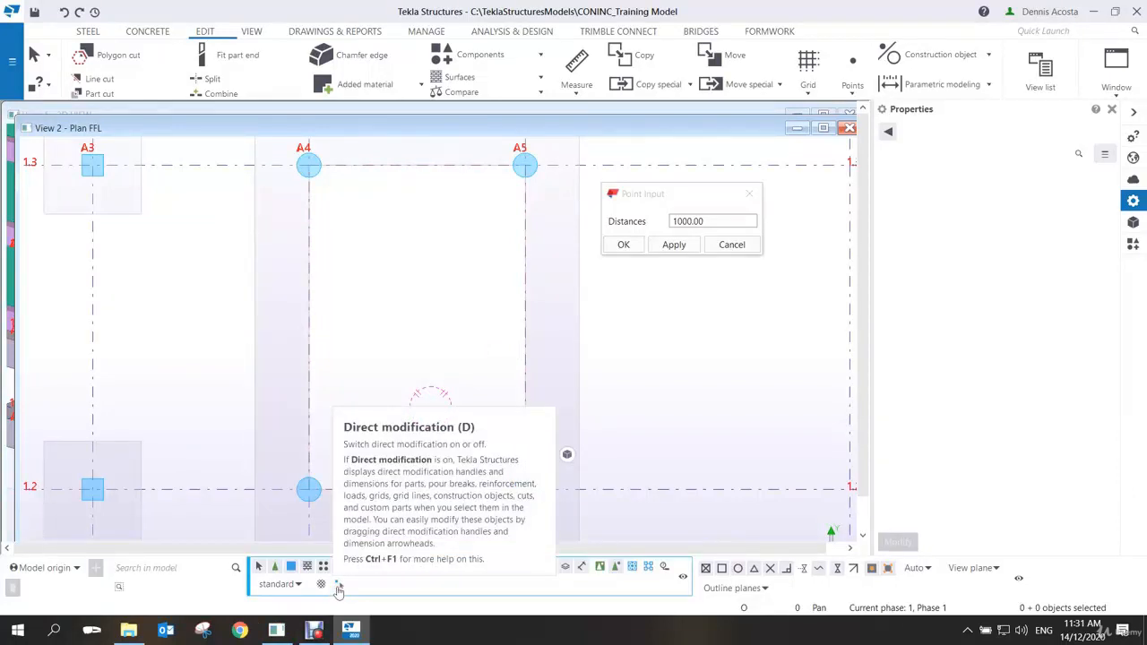
Move the polygon cut's two corner points on grid 1.2 by 1000 mm towards grid 1.3
click(352, 382)
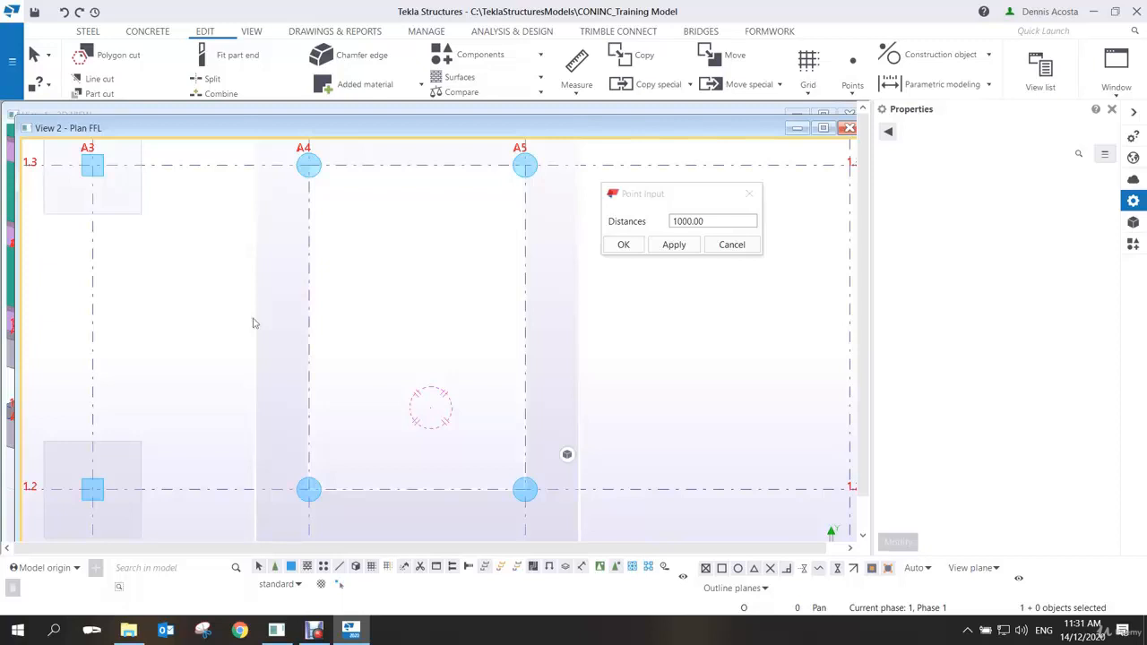
click(312, 331)
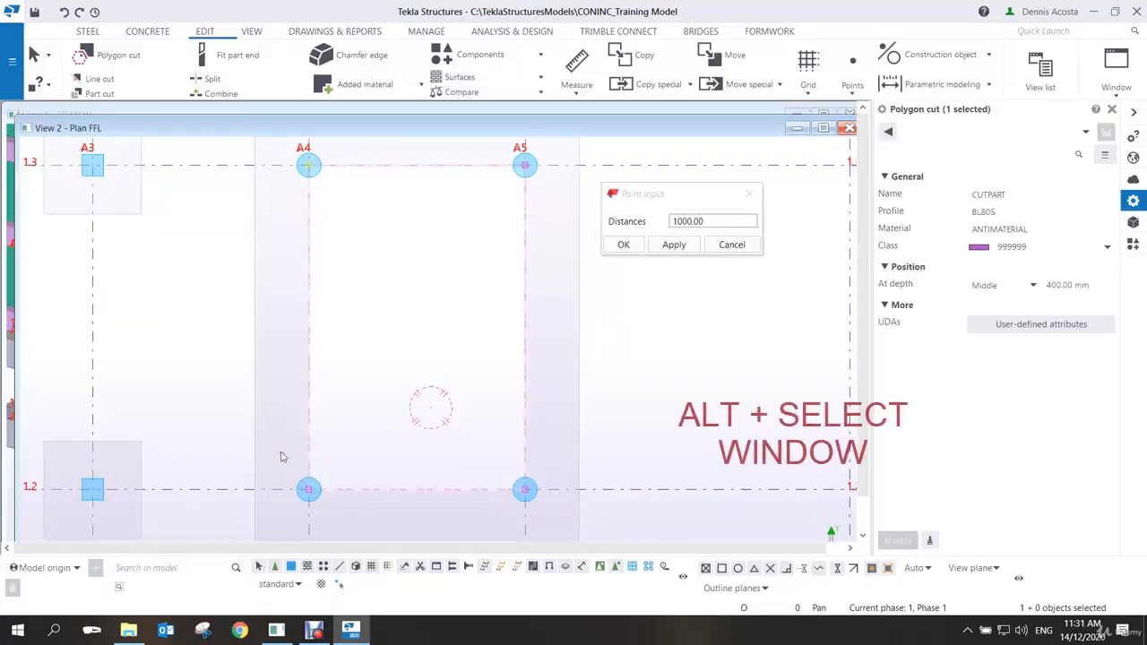
alt+drag(270, 448, 547, 507)
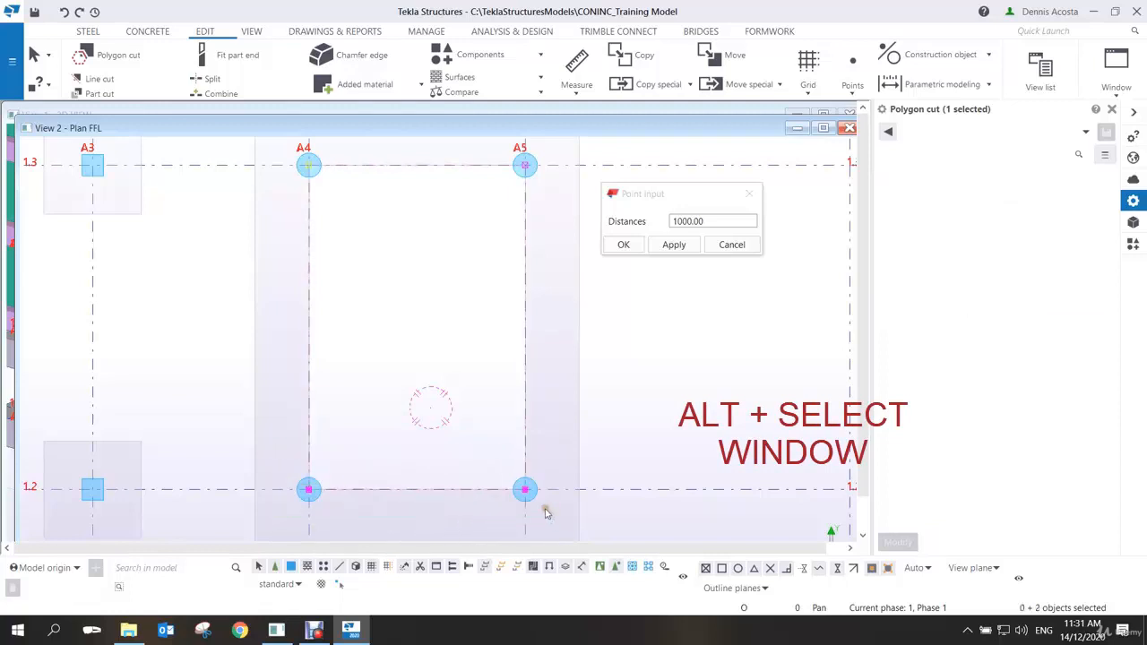
right_click(474, 434)
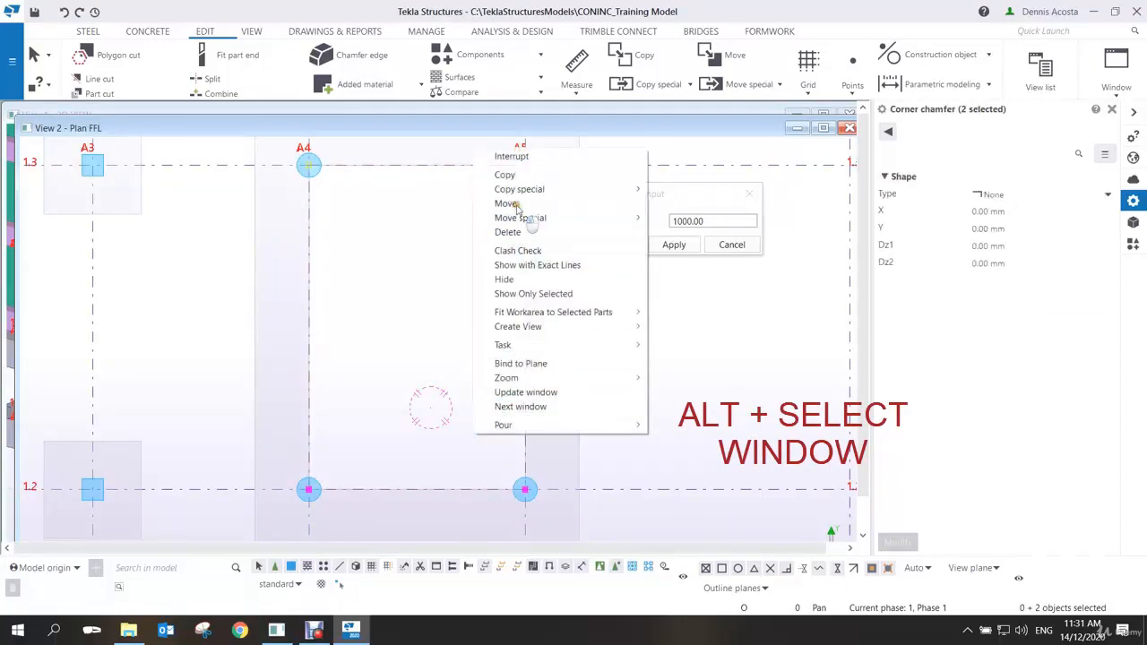
click(508, 204)
click(526, 489)
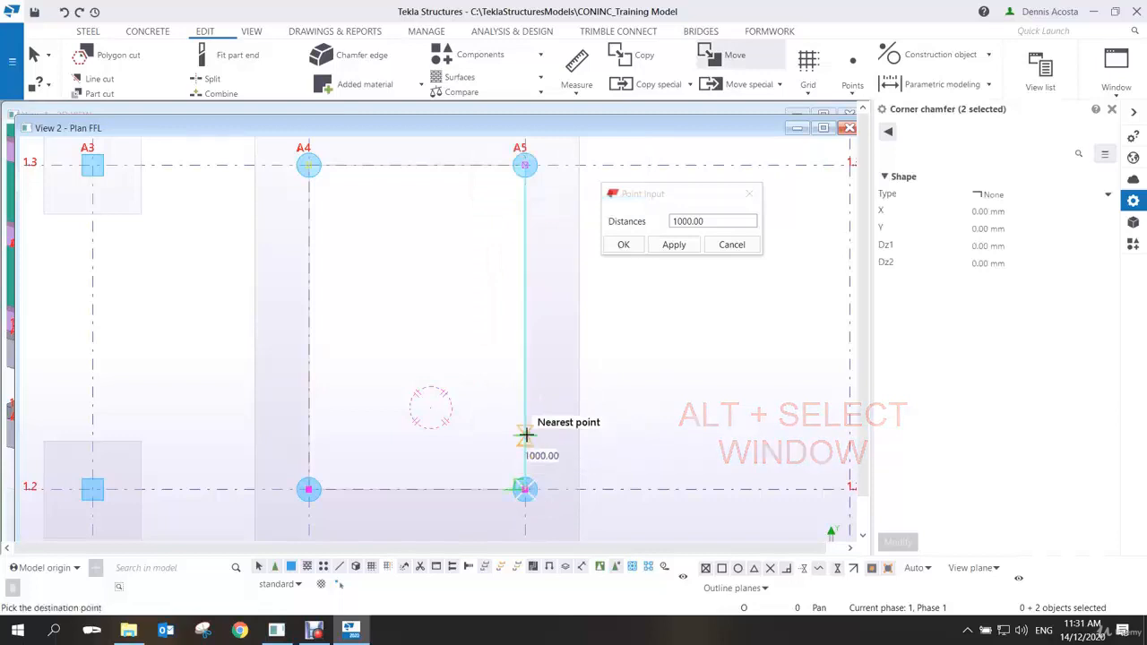
click(525, 435)
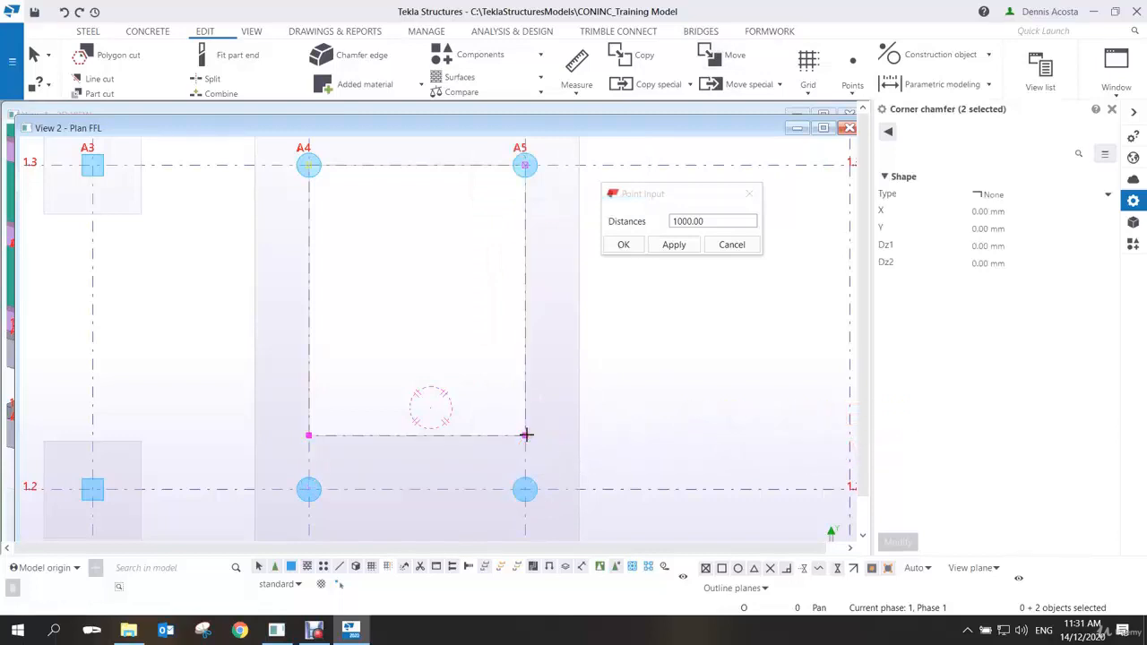
Move the polygon cut's two corner points on grid 1.3 by 1000 mm towards grid 1.2
drag(270, 160, 565, 250)
right_click(530, 215)
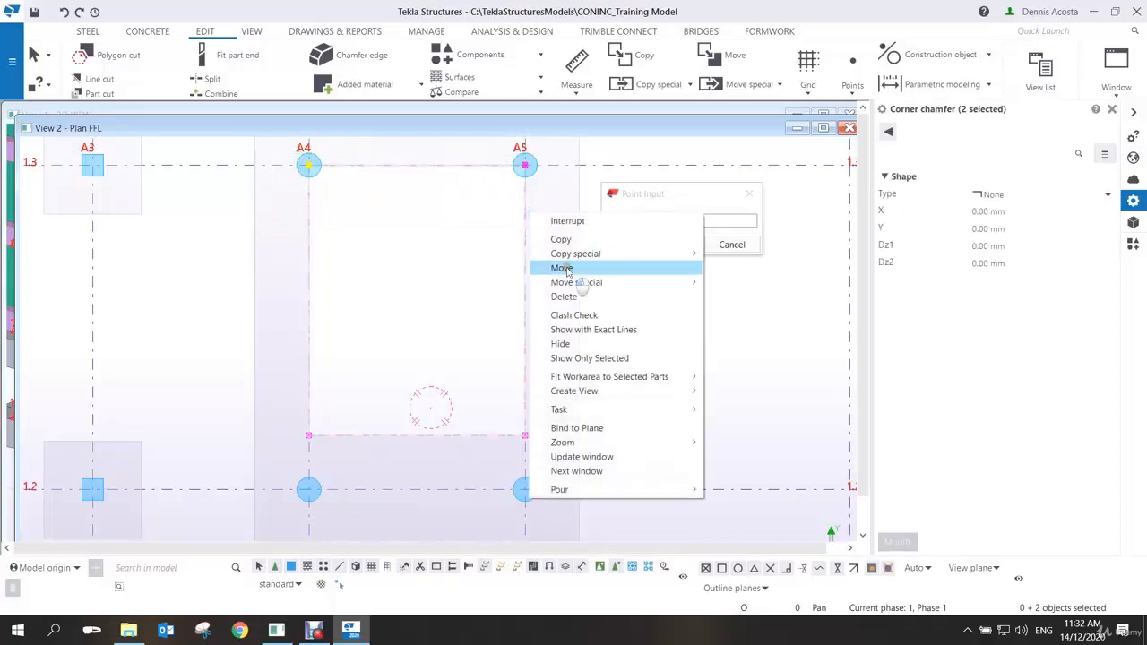
click(561, 267)
click(525, 165)
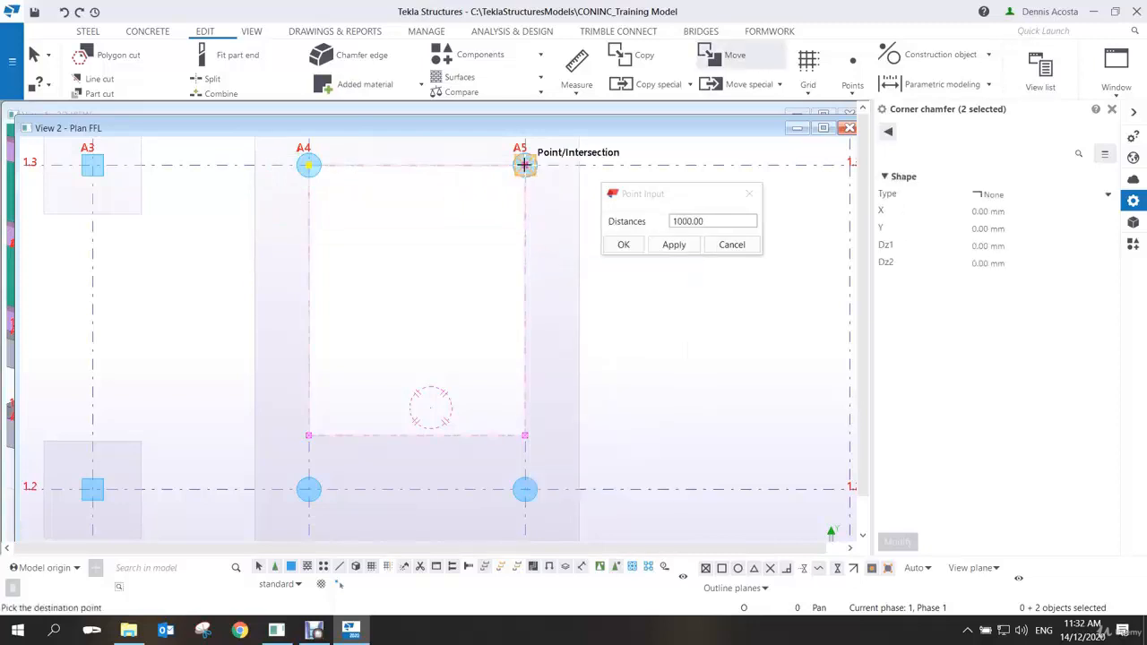
click(526, 219)
Move the polygon cut's two corner points on grid A5 by 1000 mm towards grid A4
drag(498, 195, 531, 432)
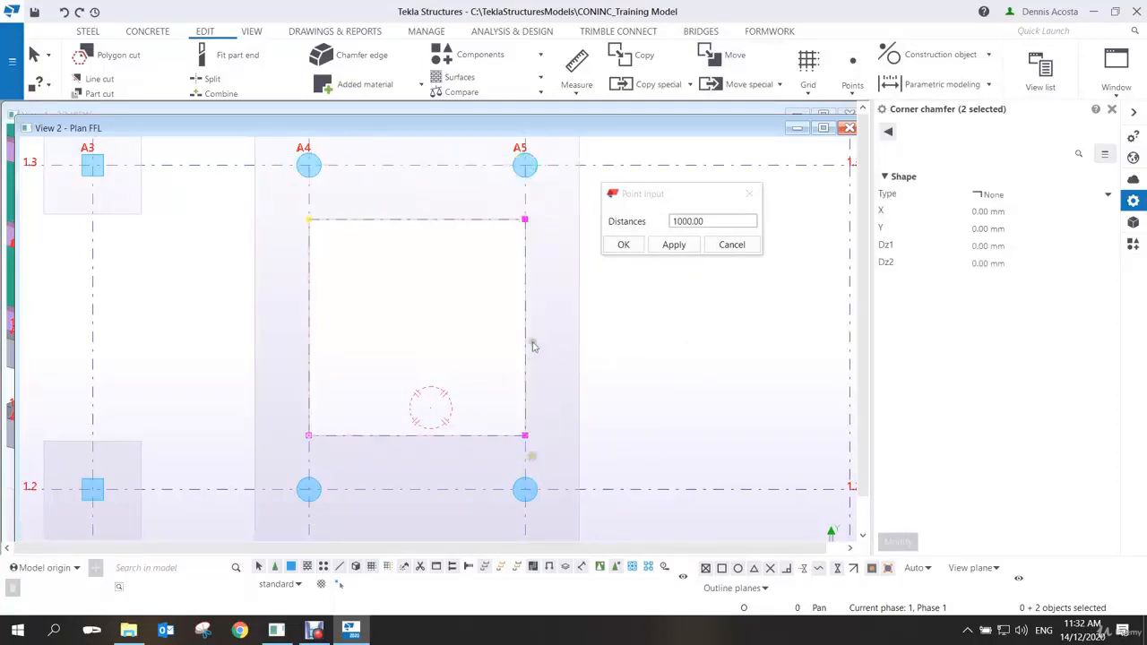
right_click(527, 296)
click(559, 350)
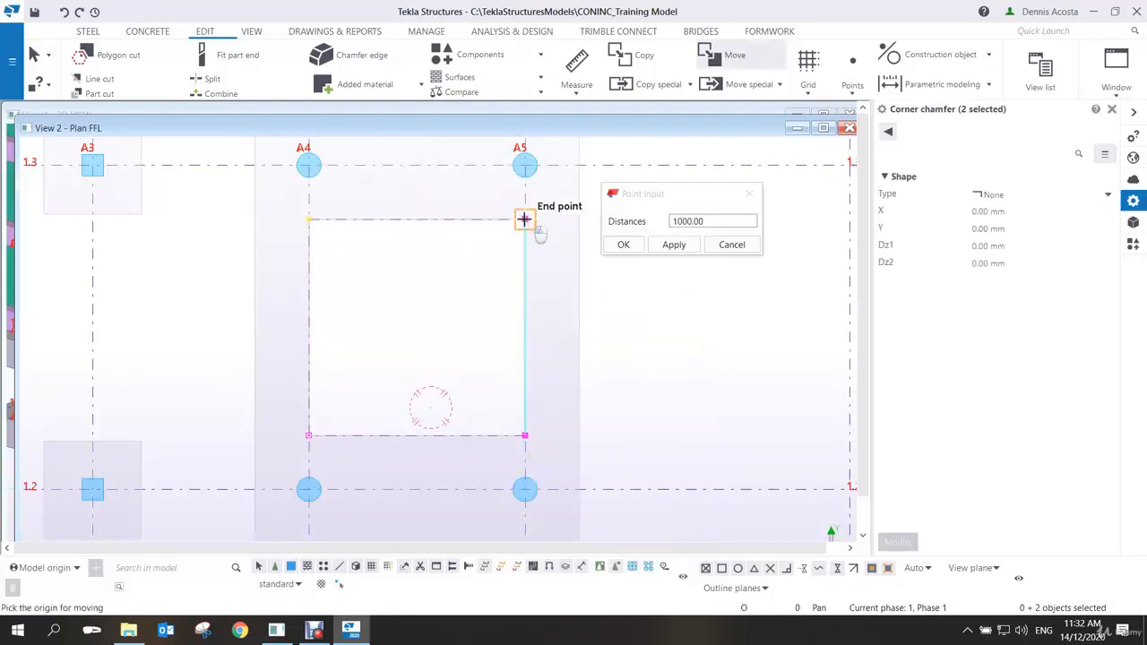
click(525, 220)
click(471, 220)
Move the polygon cut's two corner points on grid A4 by 1000 mm towards grid A5
drag(279, 199, 330, 457)
right_click(324, 312)
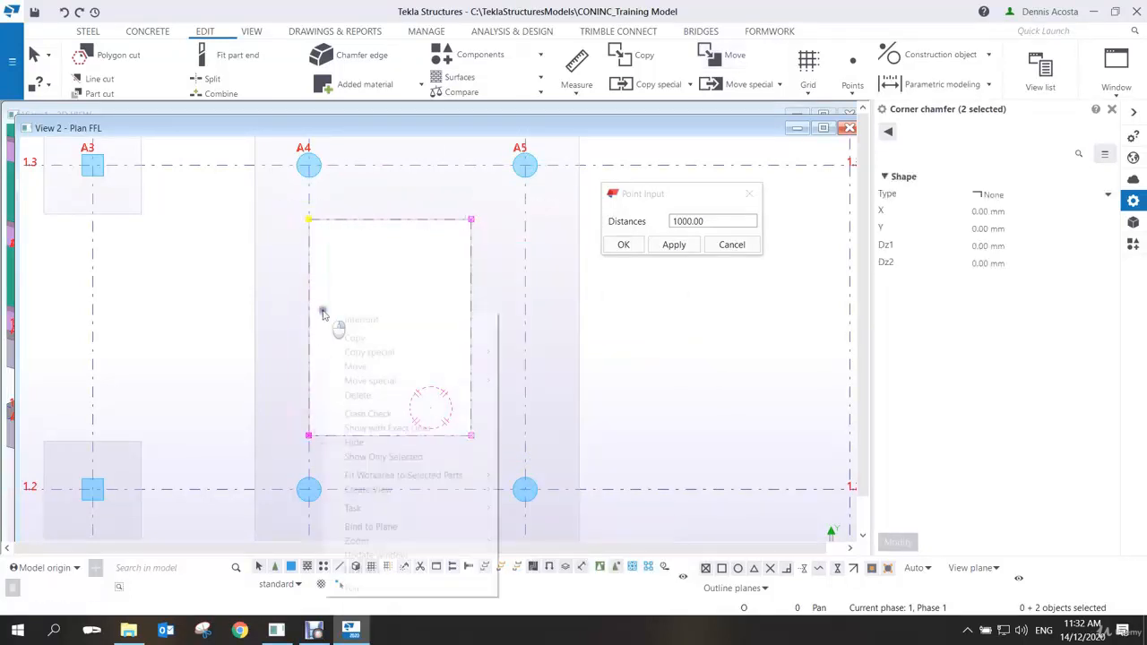
click(356, 367)
click(308, 219)
click(367, 220)
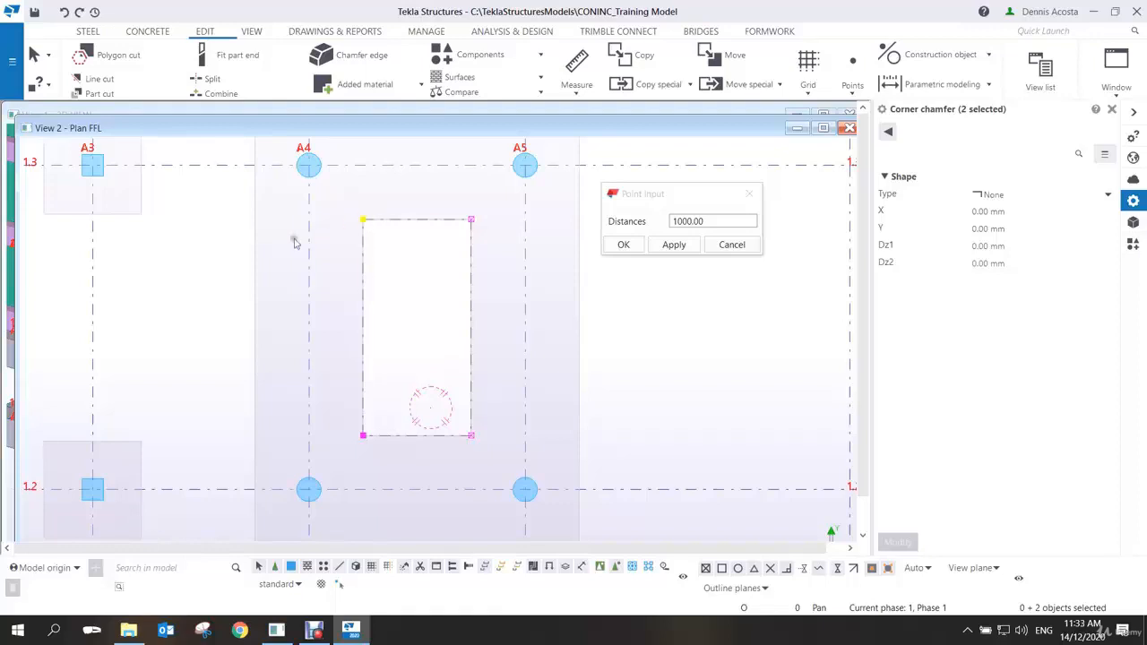
Delete the polygon cut from the large footing and close the Point Input dialog
right_click(224, 205)
click(229, 188)
drag(229, 188, 546, 466)
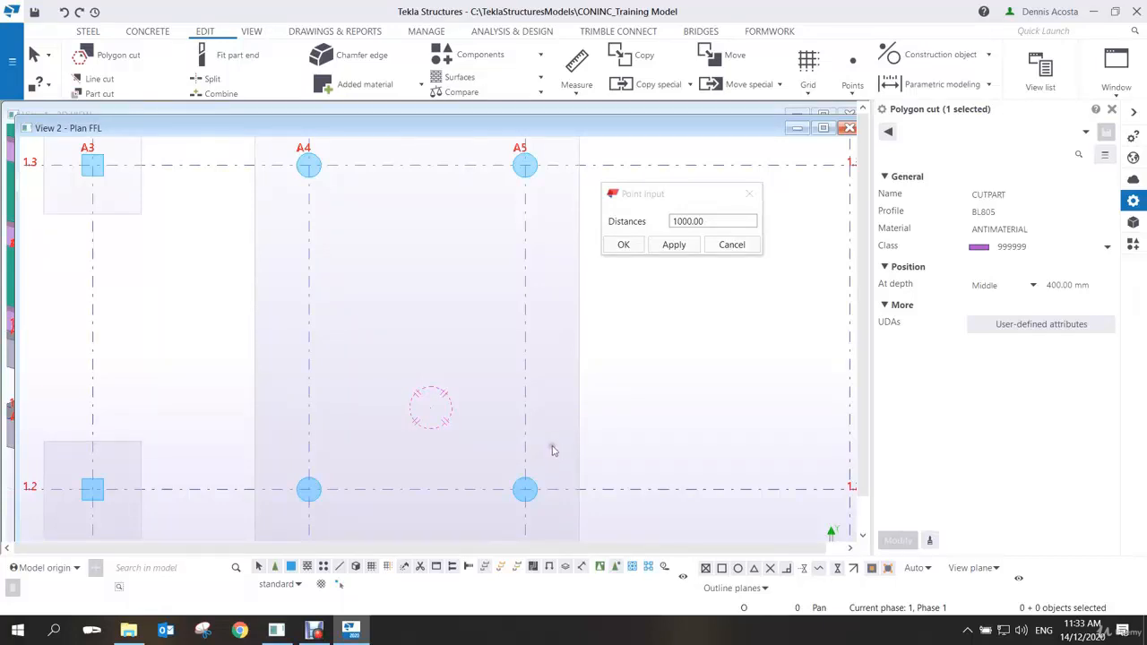
drag(678, 196, 727, 184)
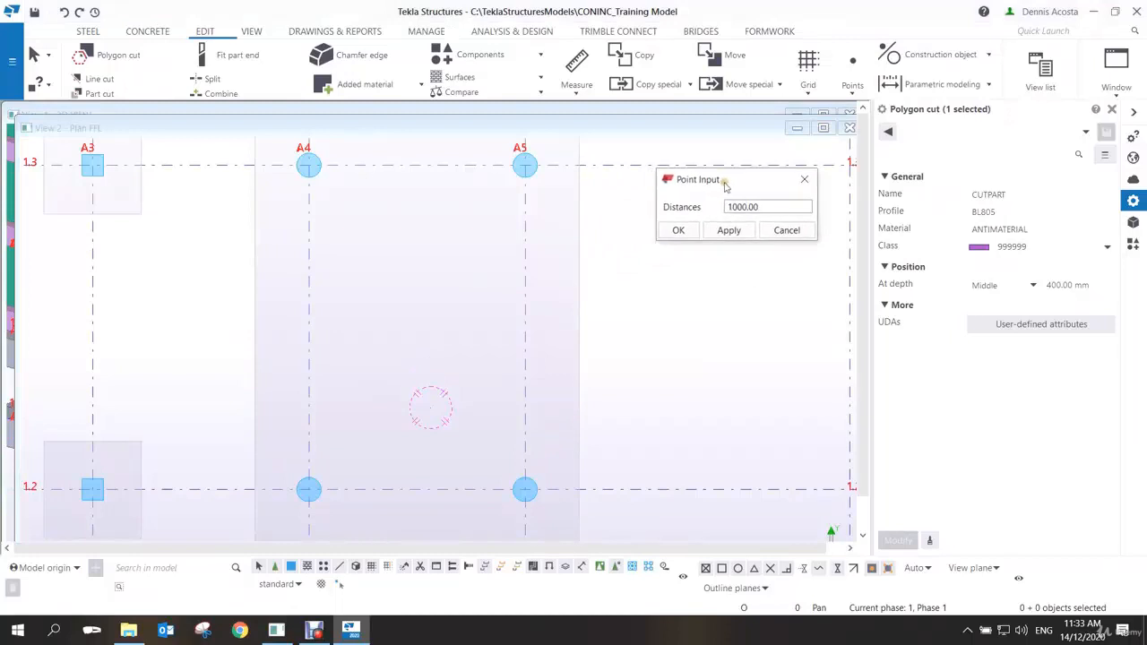
click(795, 182)
scroll(537, 336, down, 3)
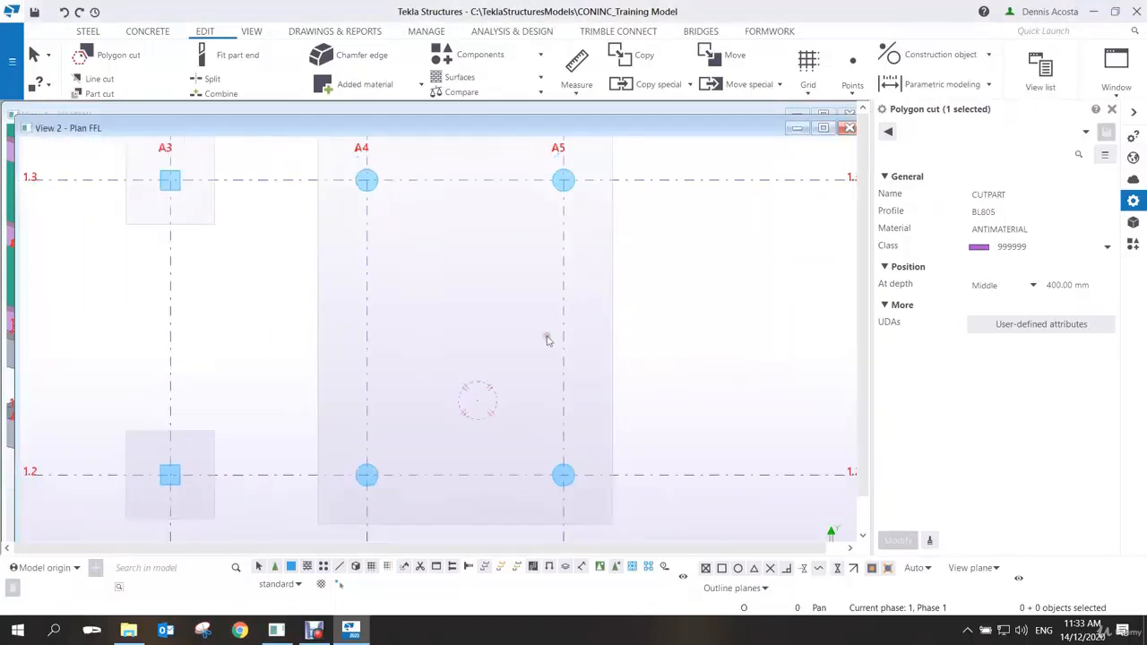
scroll(553, 360, up, 2)
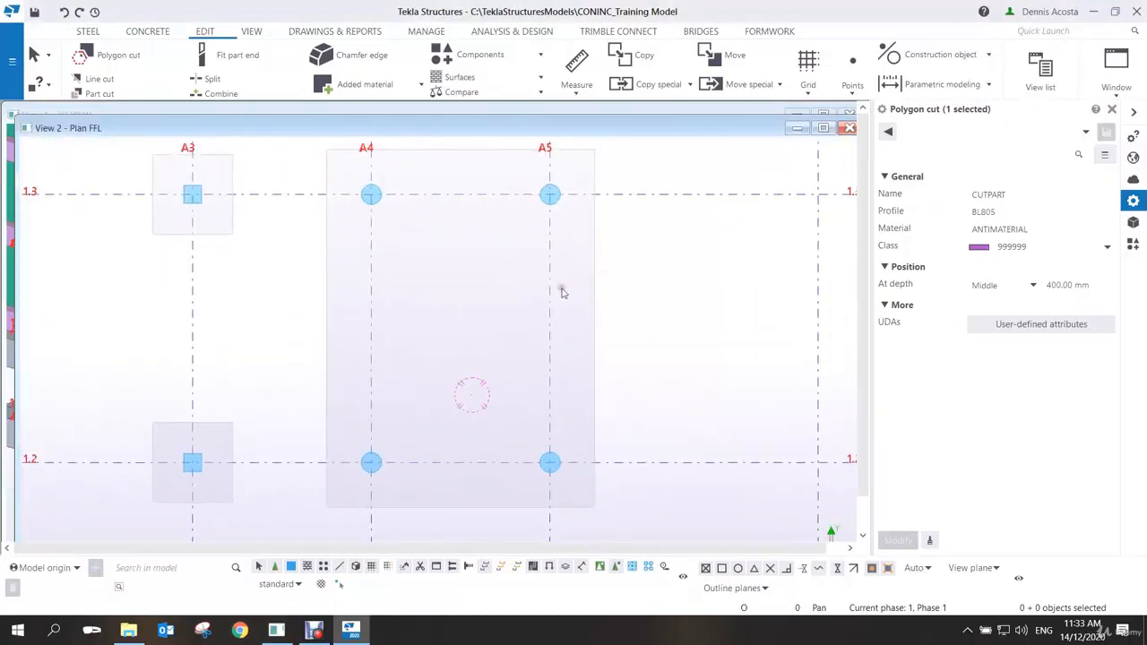
Cut a 2000 by 4000 mm opening in the large footing with a polygon cut starting 1000 mm inwards both ways from the A4/1.3 column centre
click(117, 56)
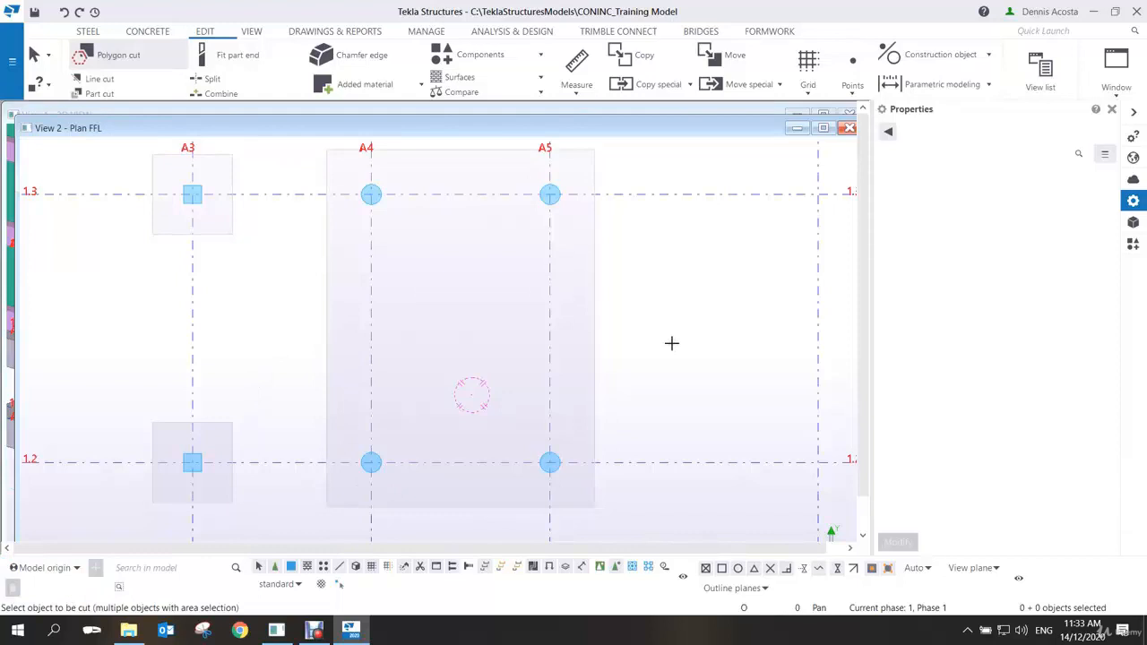
click(595, 296)
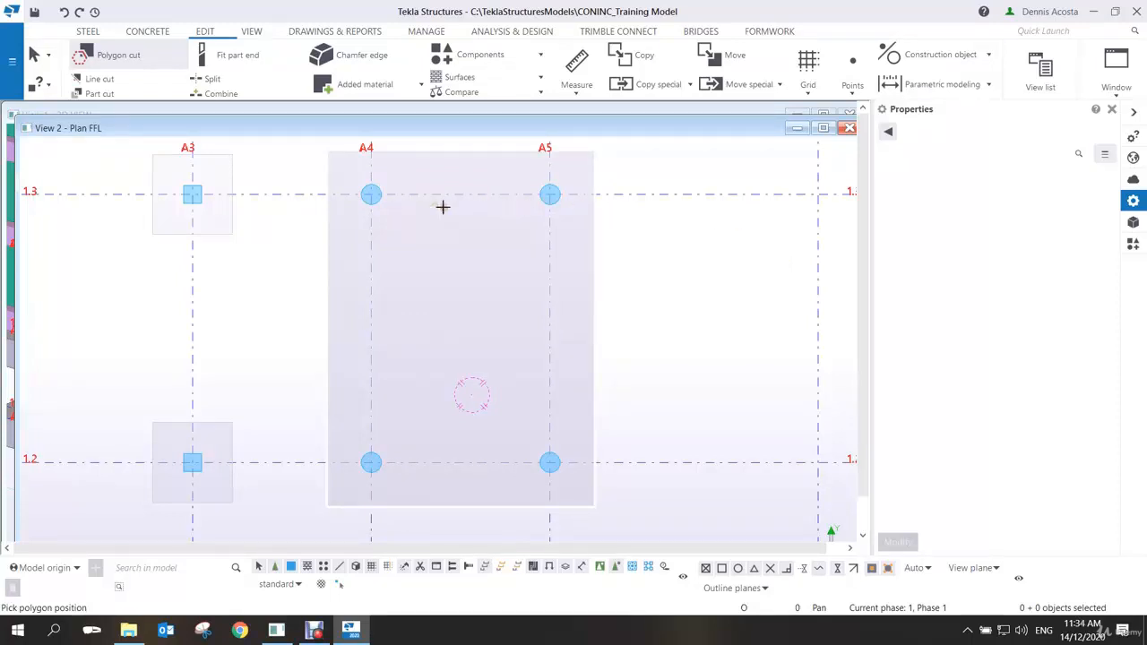
click(371, 193)
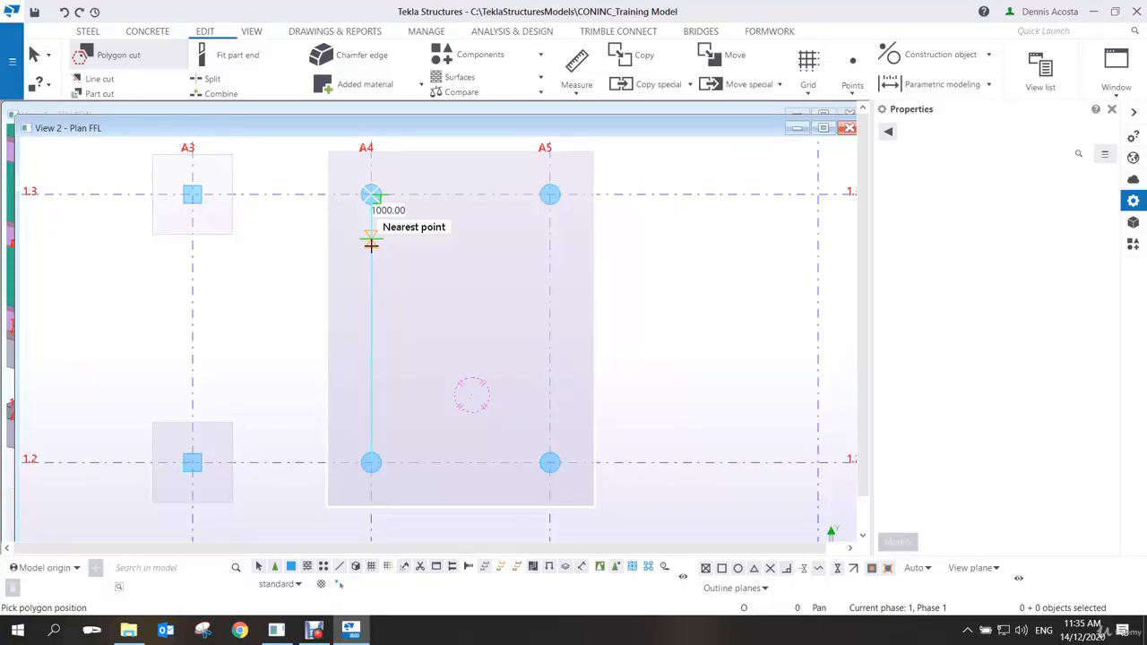
click(372, 242)
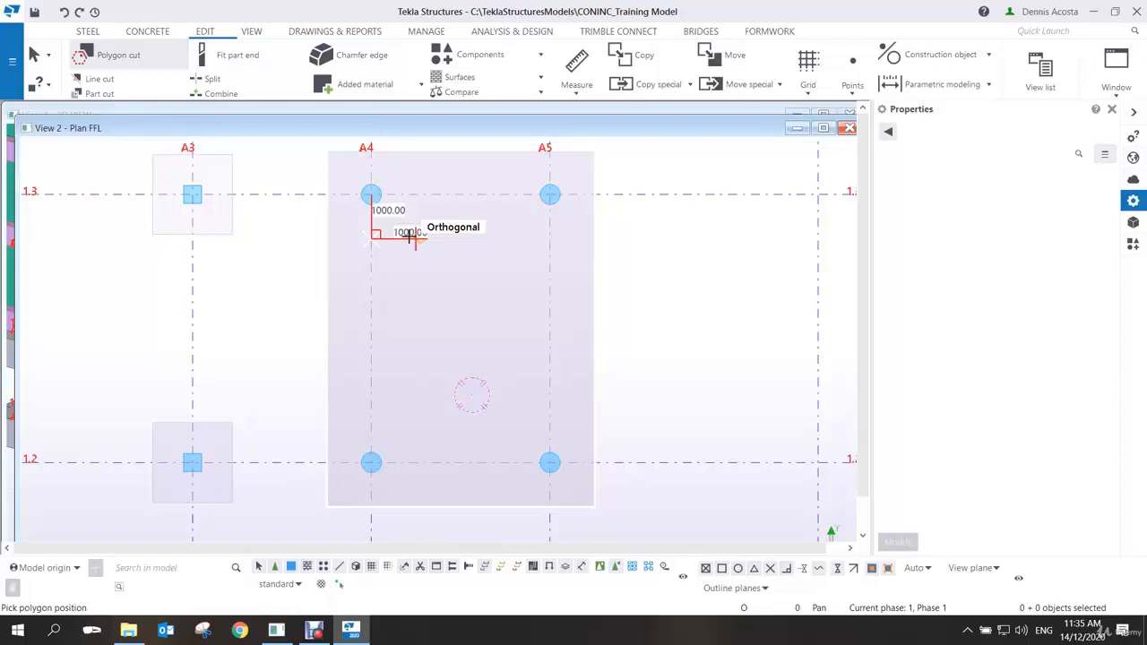
click(413, 236)
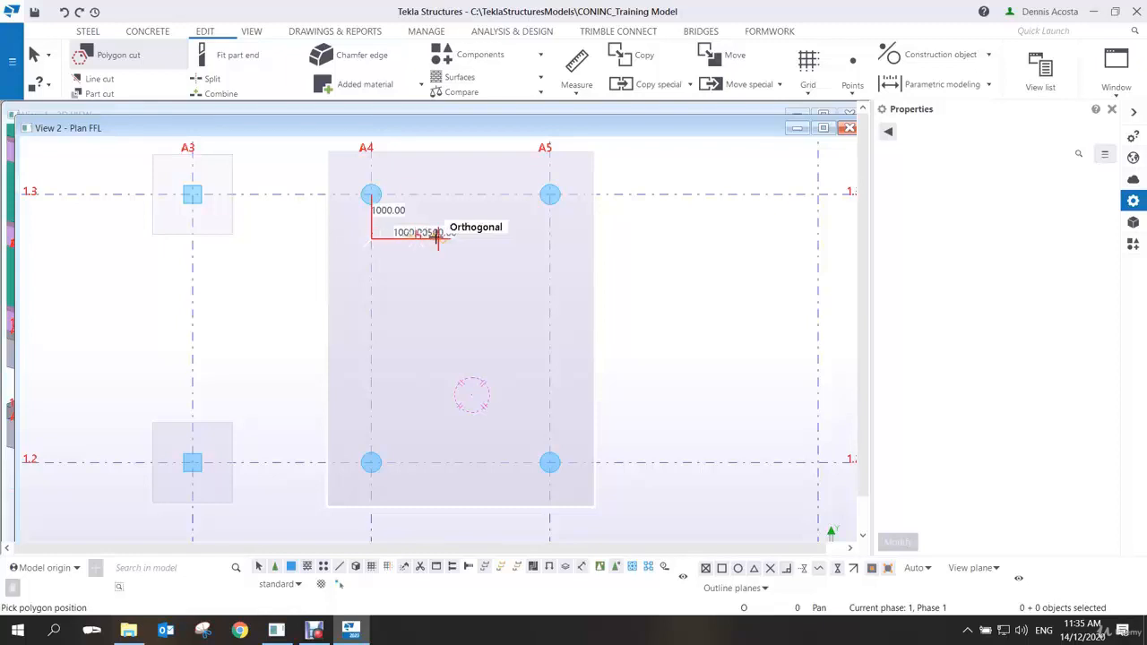
click(505, 239)
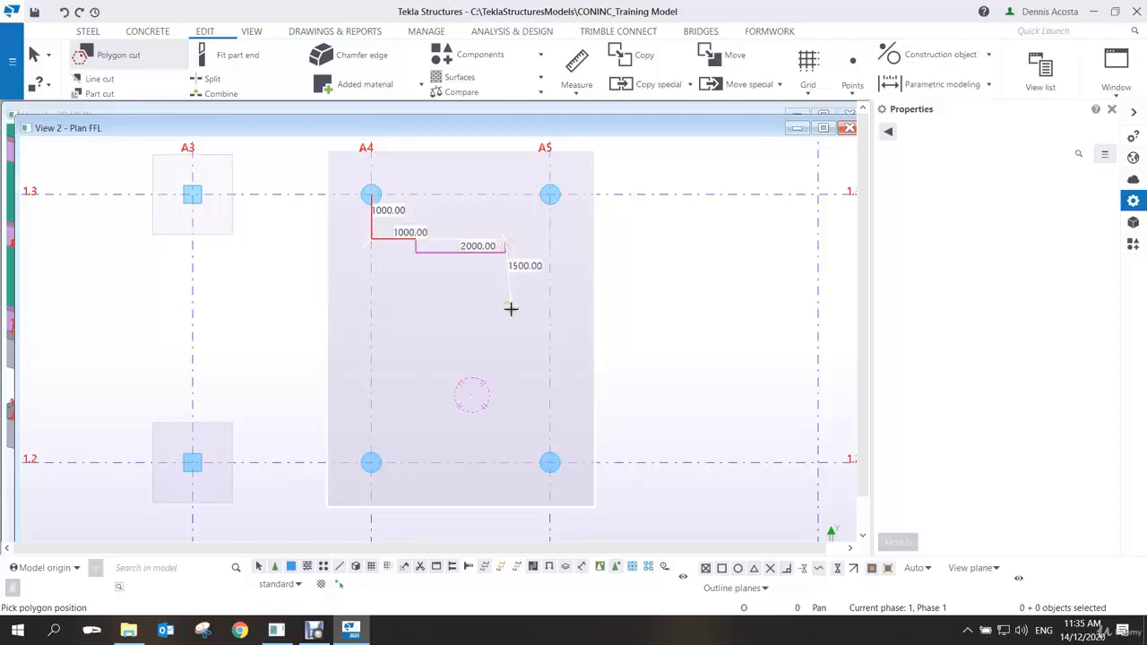
click(517, 415)
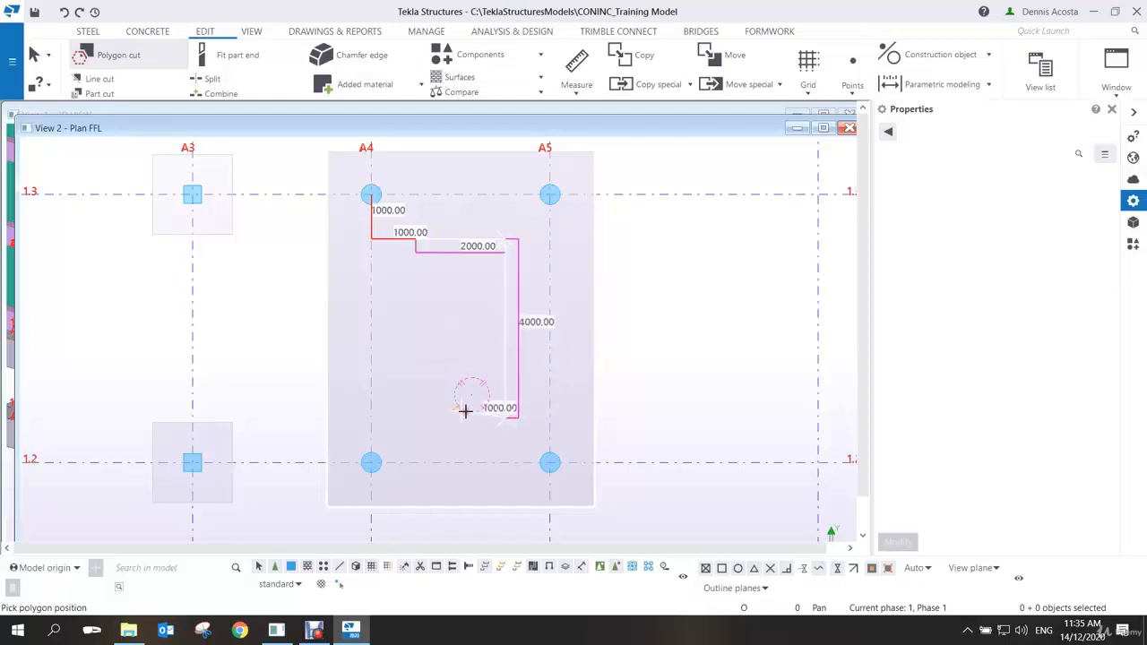
click(416, 415)
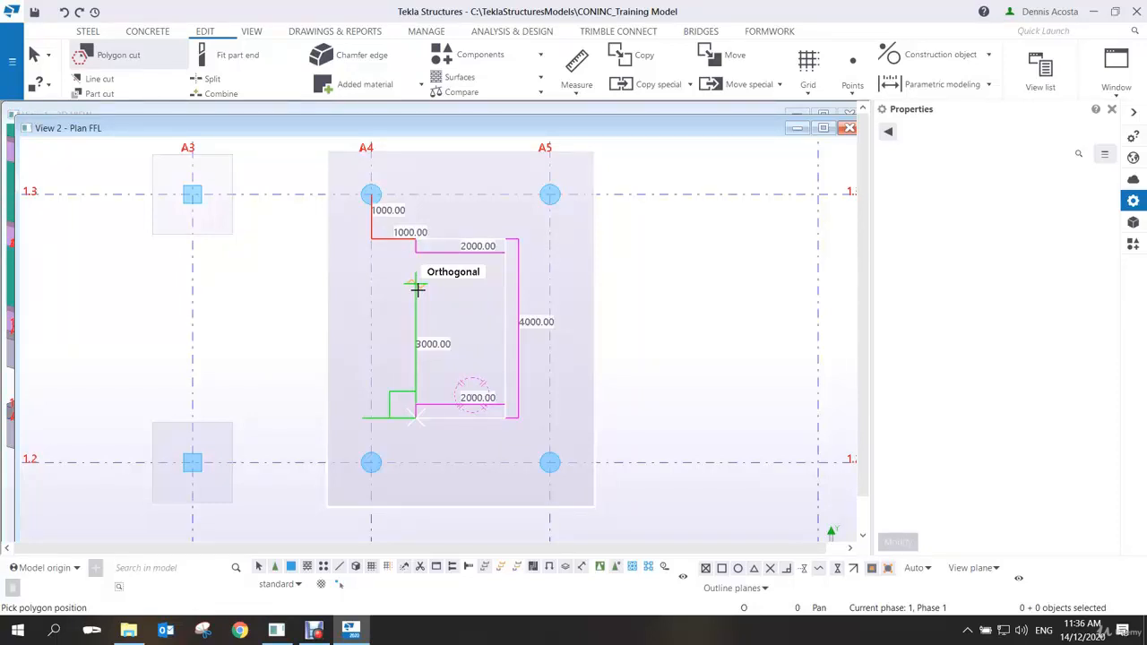
middle_click(418, 290)
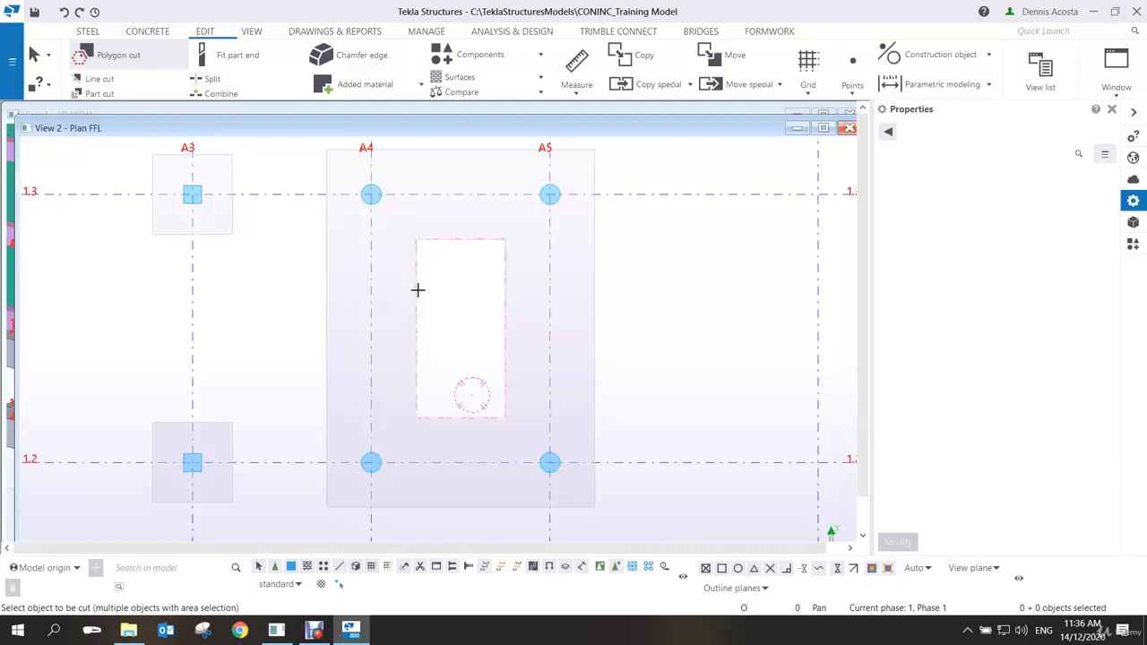
End the polygon cut command and delete the new opening from the large footing
right_click(426, 235)
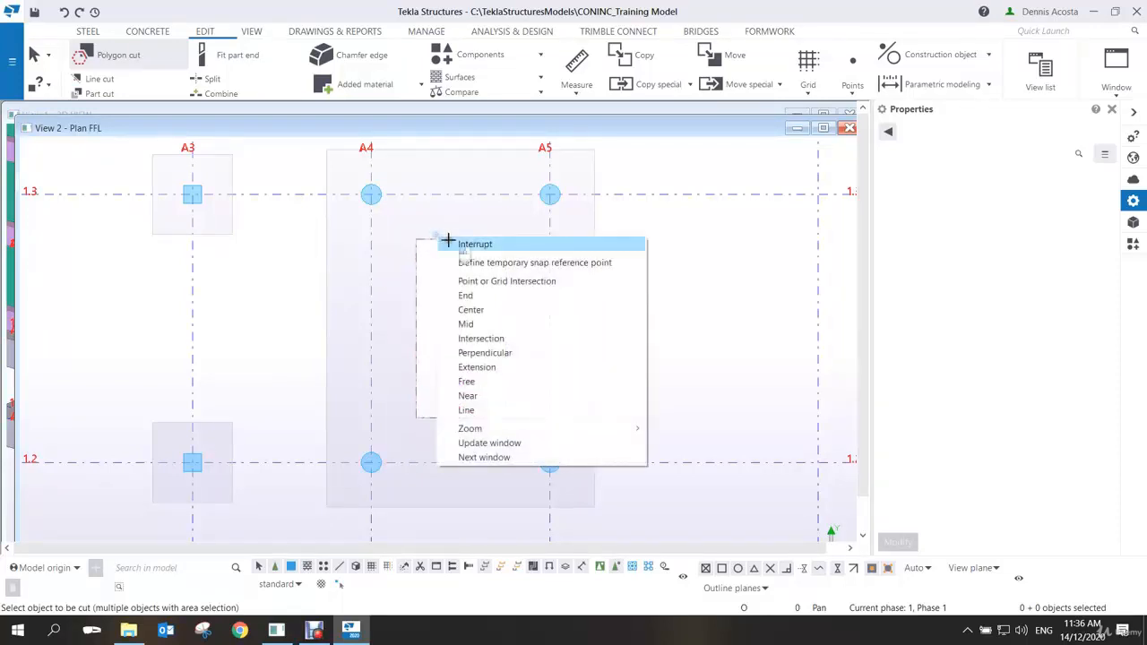
click(434, 242)
click(546, 415)
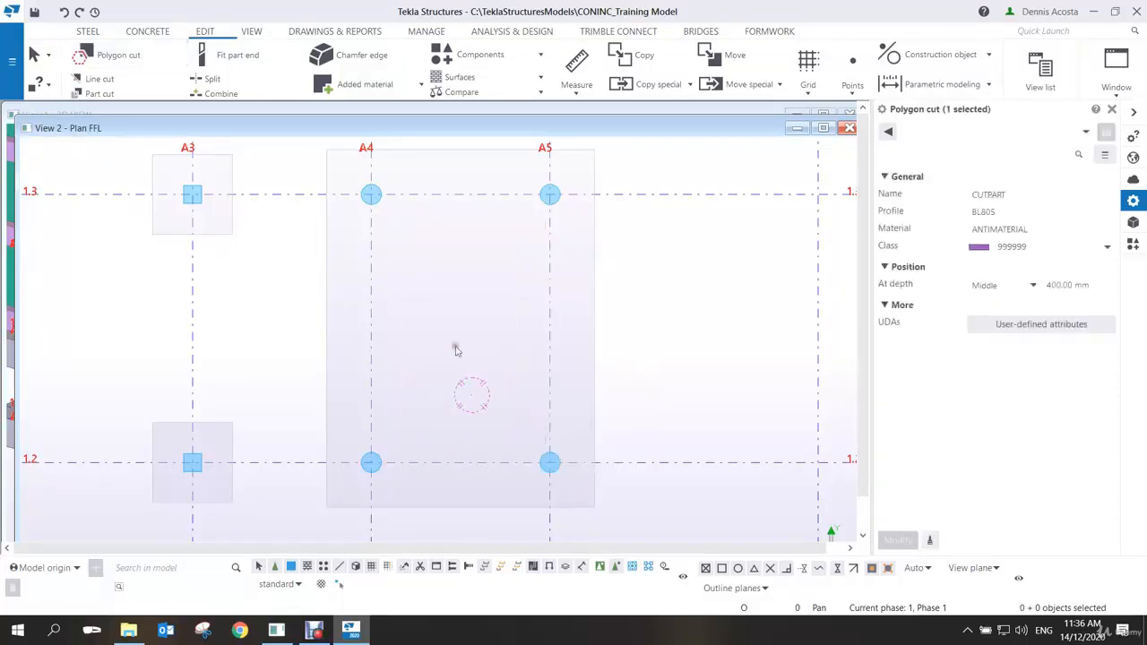
Cut a 2000 by 4000 mm opening in the large footing with a polygon cut starting 1000 mm inwards both ways from the A4/1.2 column centre
click(120, 55)
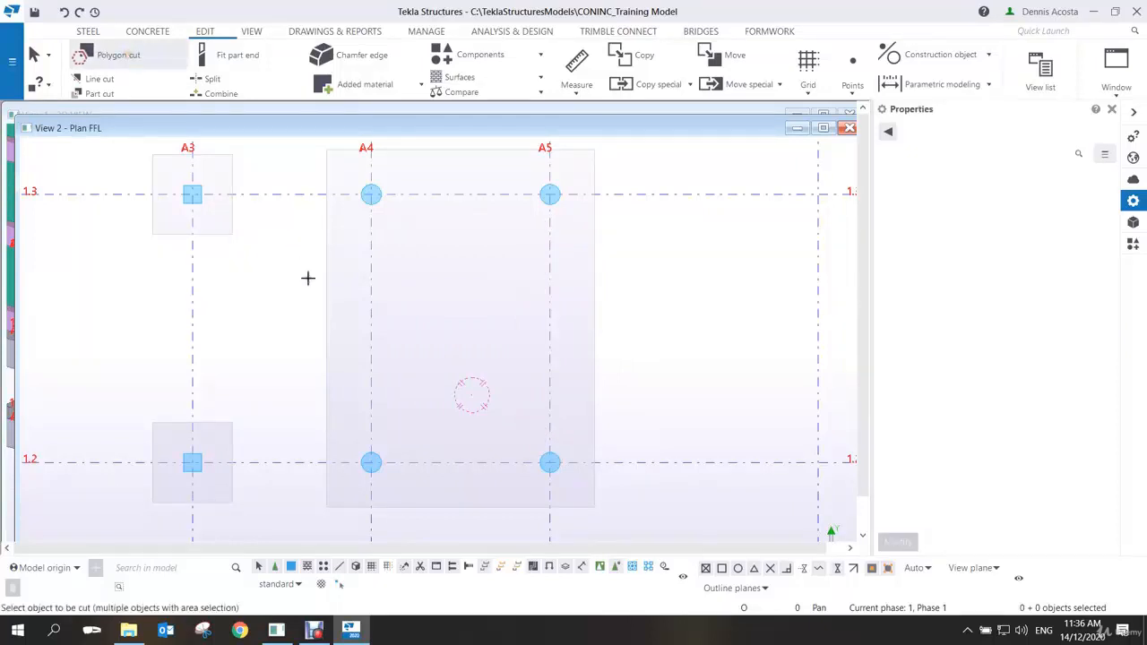
click(325, 306)
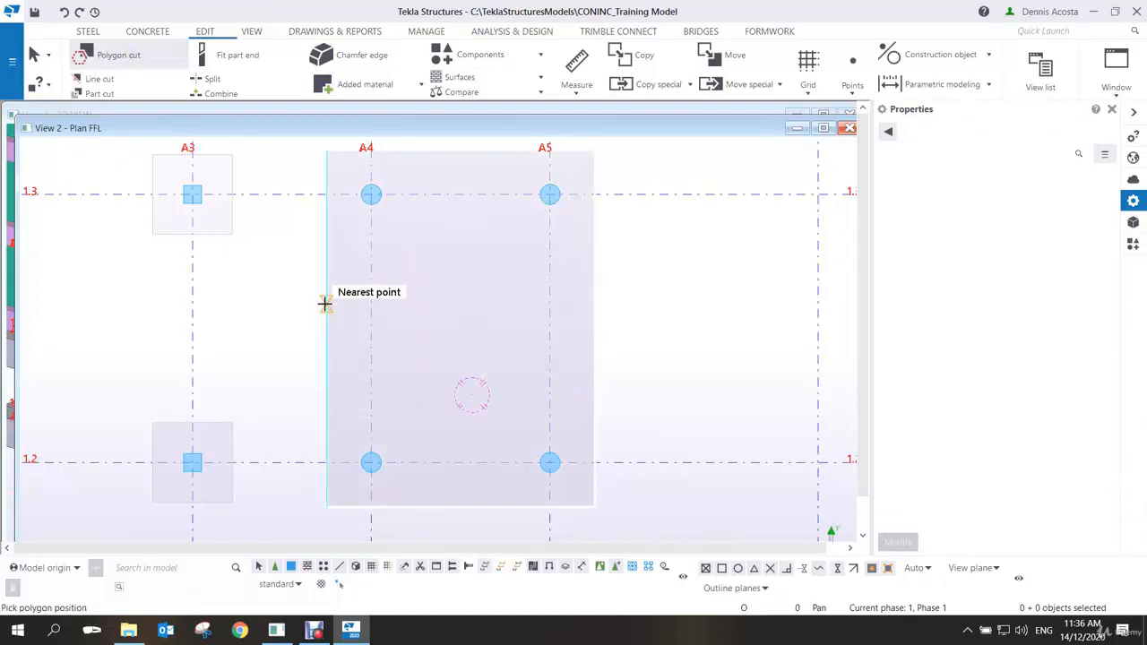
click(371, 461)
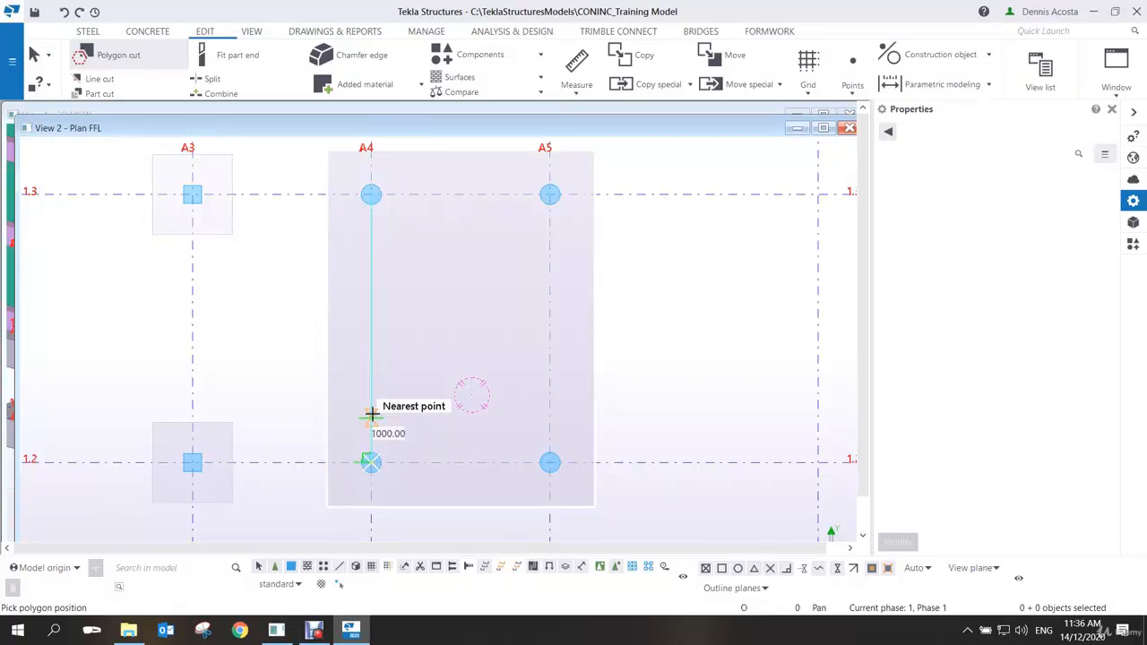
click(371, 415)
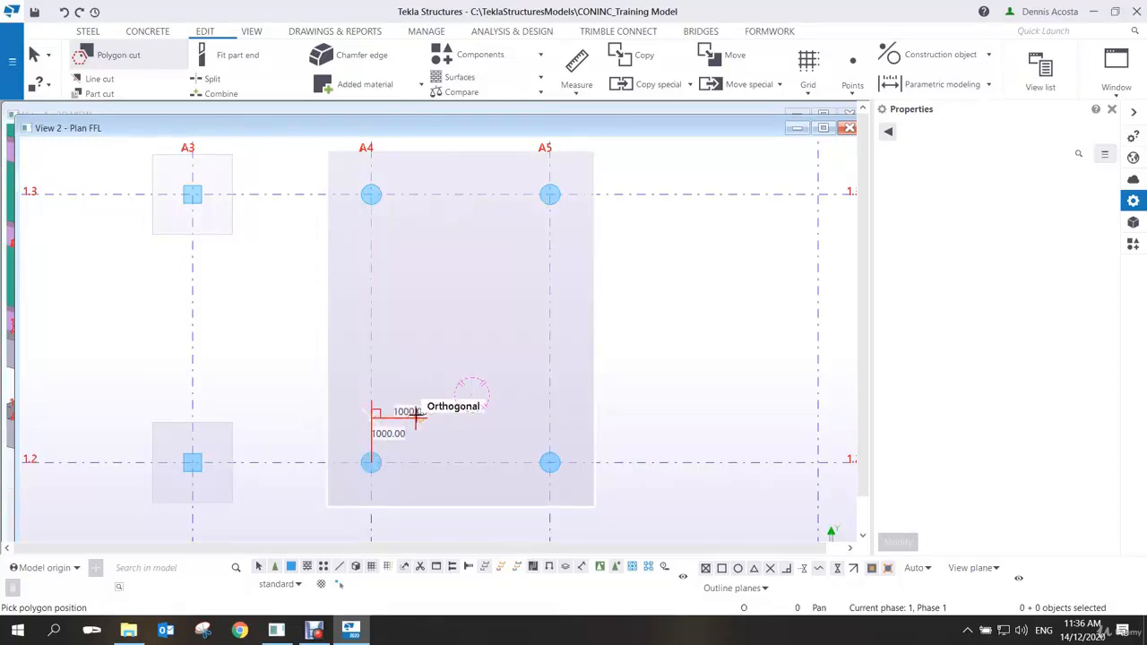
click(417, 414)
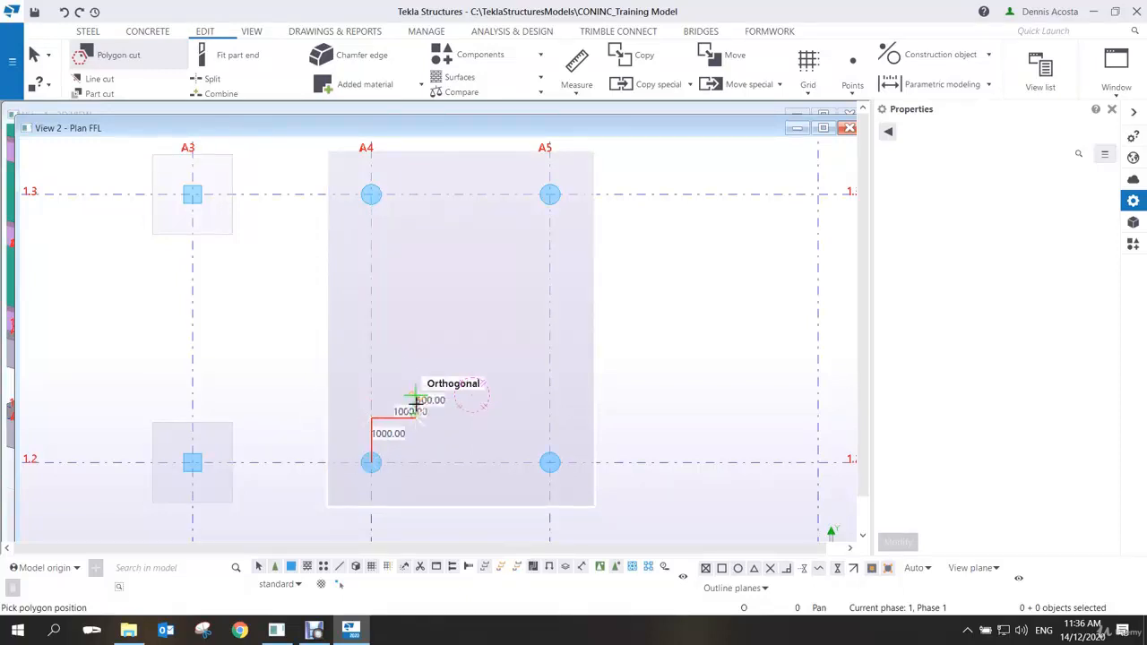
click(416, 241)
click(505, 243)
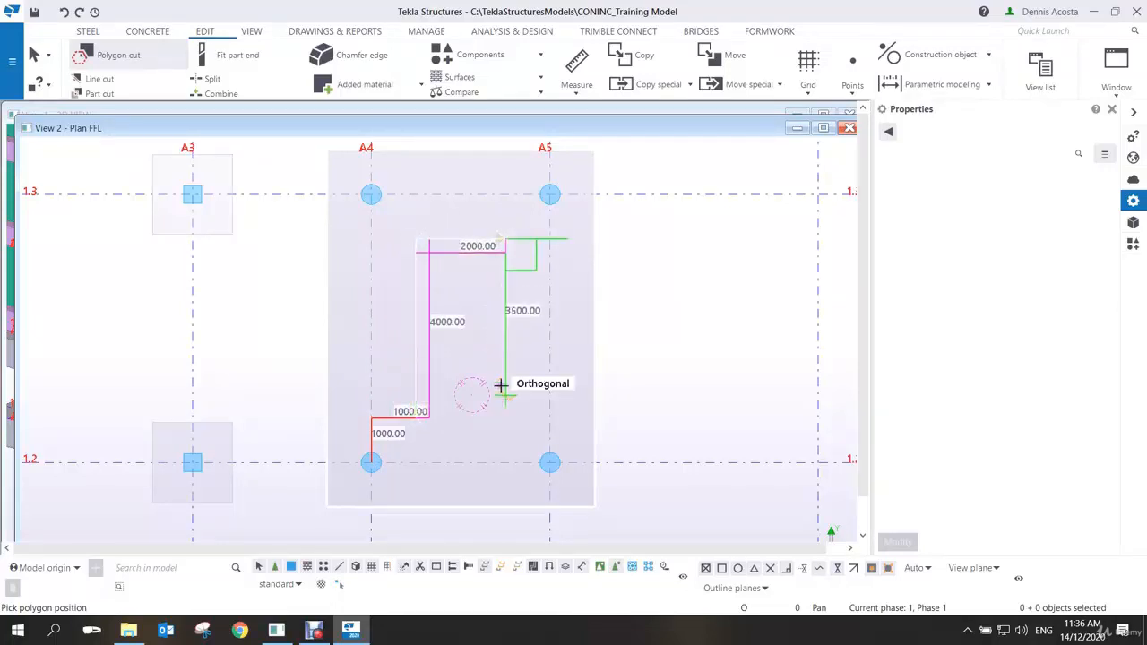
click(504, 414)
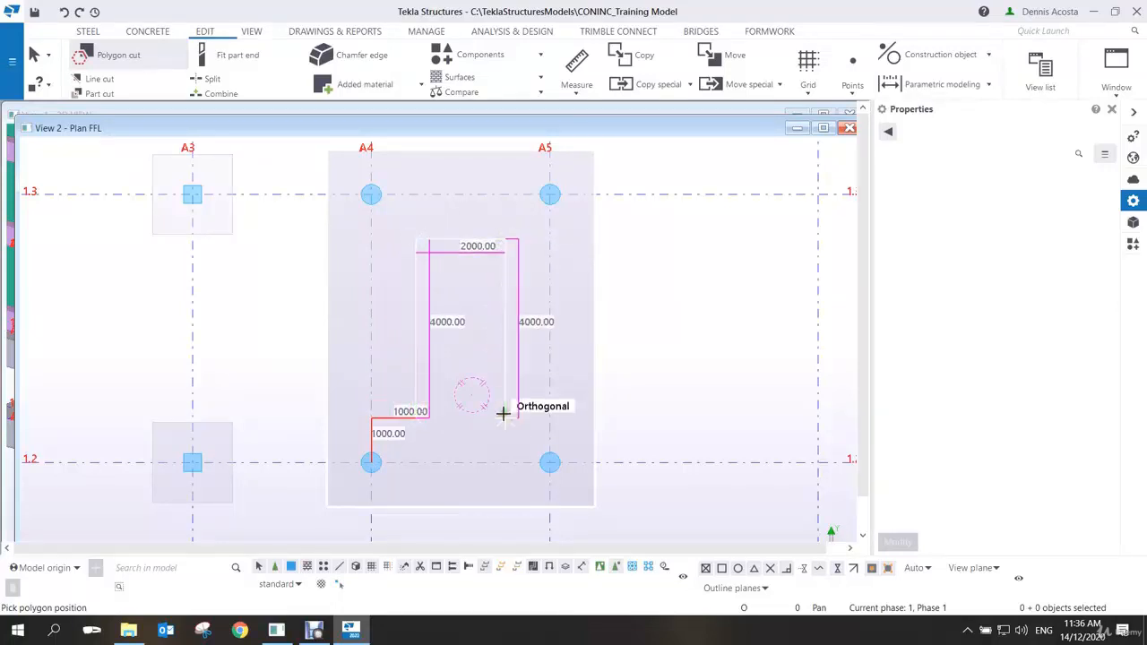
middle_click(475, 364)
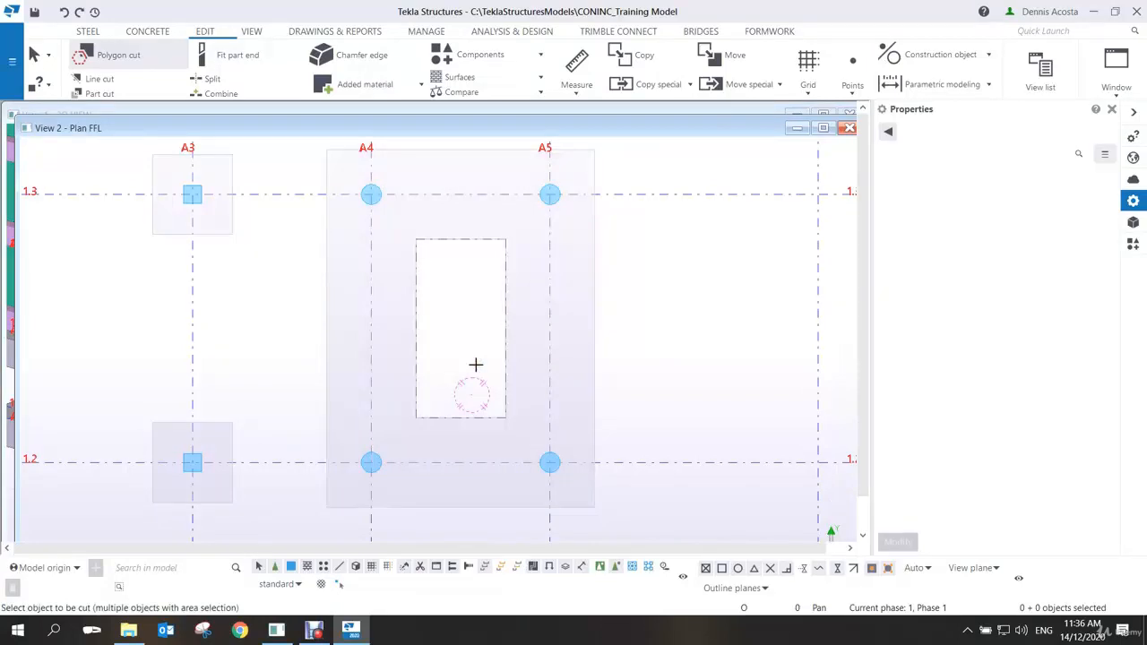